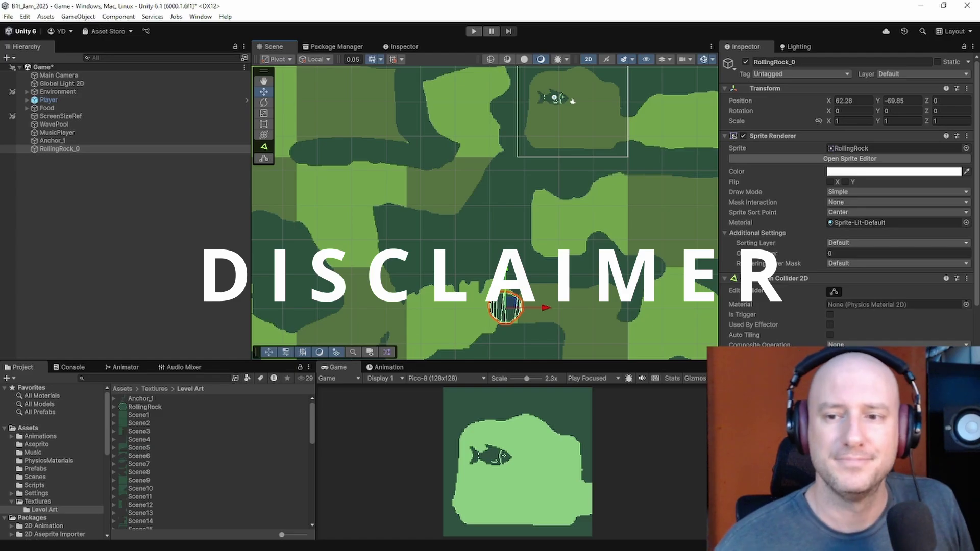
# Step: Hide the Props2, Props, FishRef, BG LAYER and ScreenGrid layers of the level art, leaving only the Environment layer shown
pyautogui.scroll(-2, 485, 212)
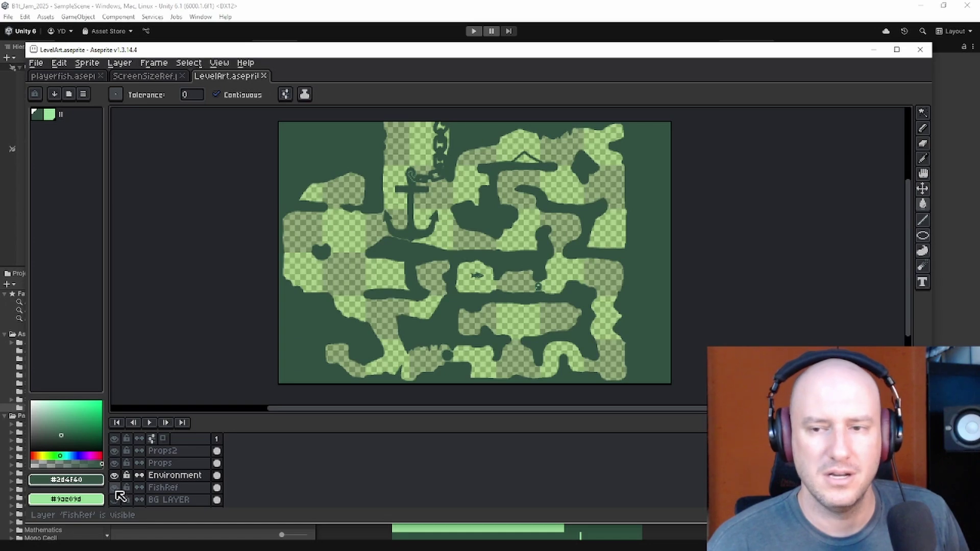
pyautogui.click(115, 489)
pyautogui.click(115, 463)
pyautogui.click(114, 451)
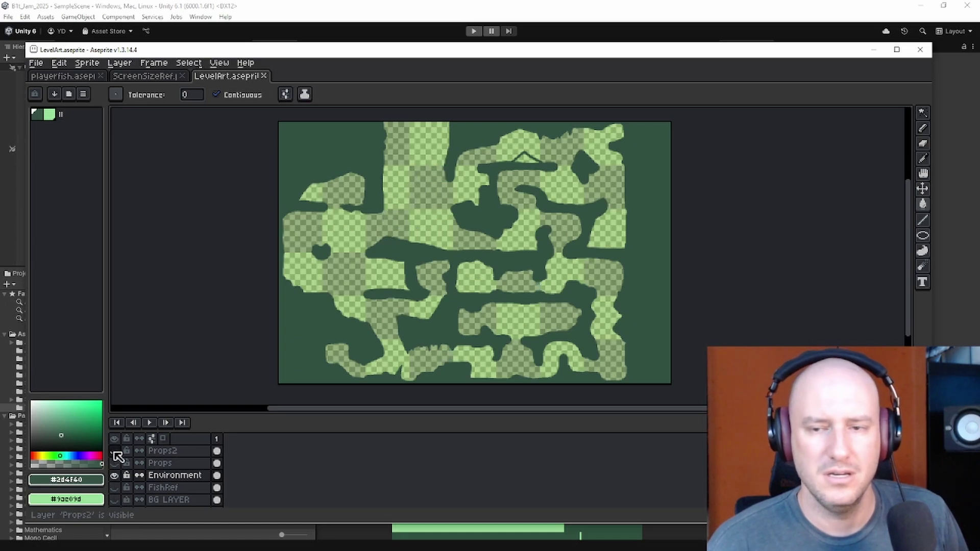
pyautogui.click(114, 451)
pyautogui.scroll(-1, 117, 457)
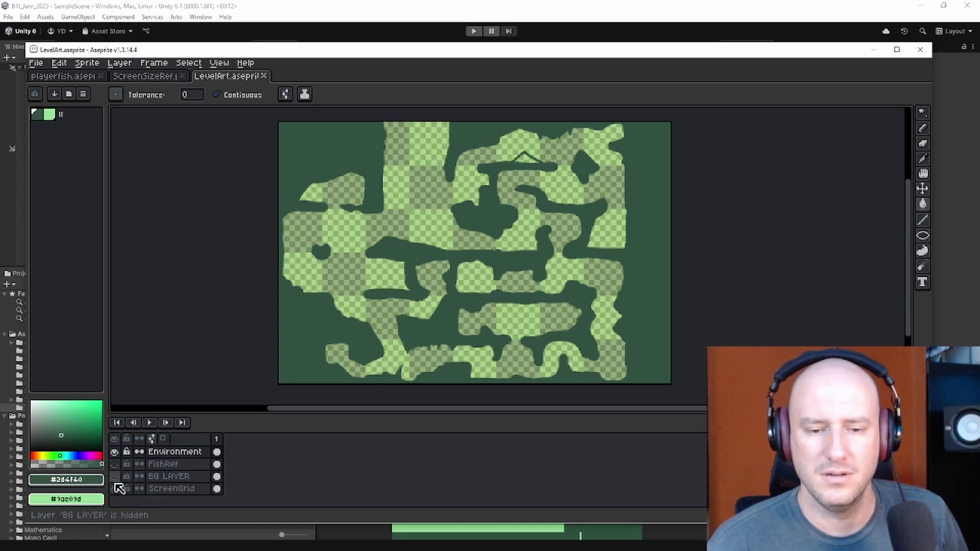
pyautogui.click(114, 489)
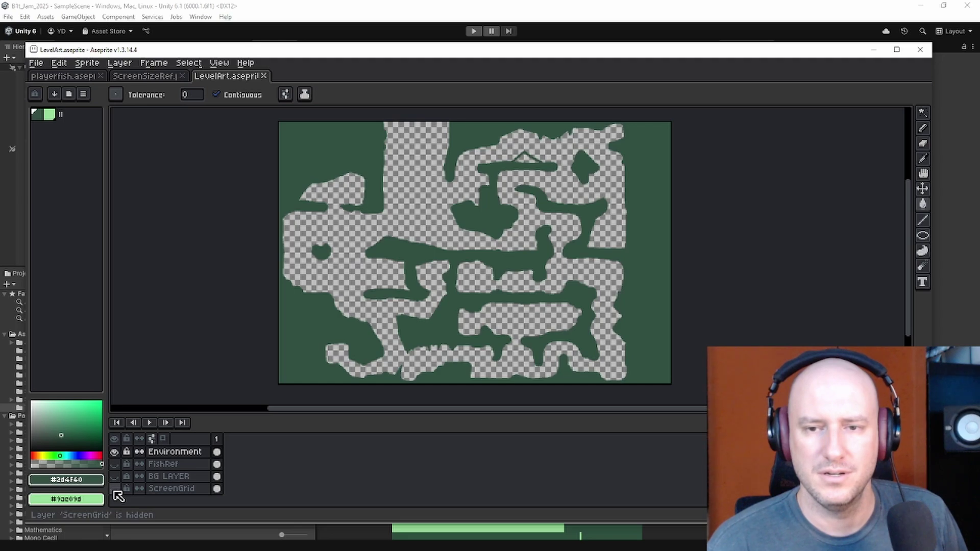
pyautogui.scroll(2, 400, 306)
pyautogui.moveTo(685, 338); pyautogui.dragTo(643, 359, button='middle')
pyautogui.scroll(-3, 597, 292)
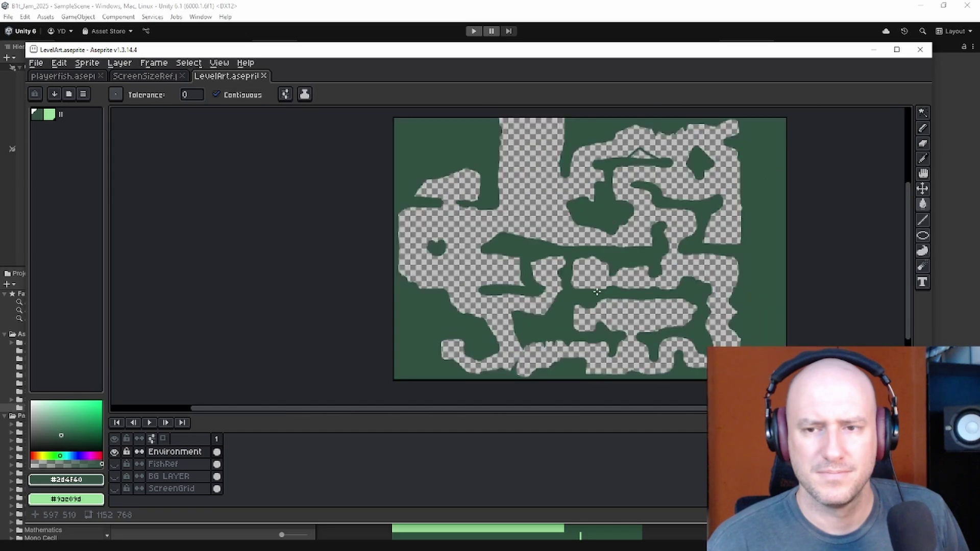
pyautogui.scroll(1, 607, 260)
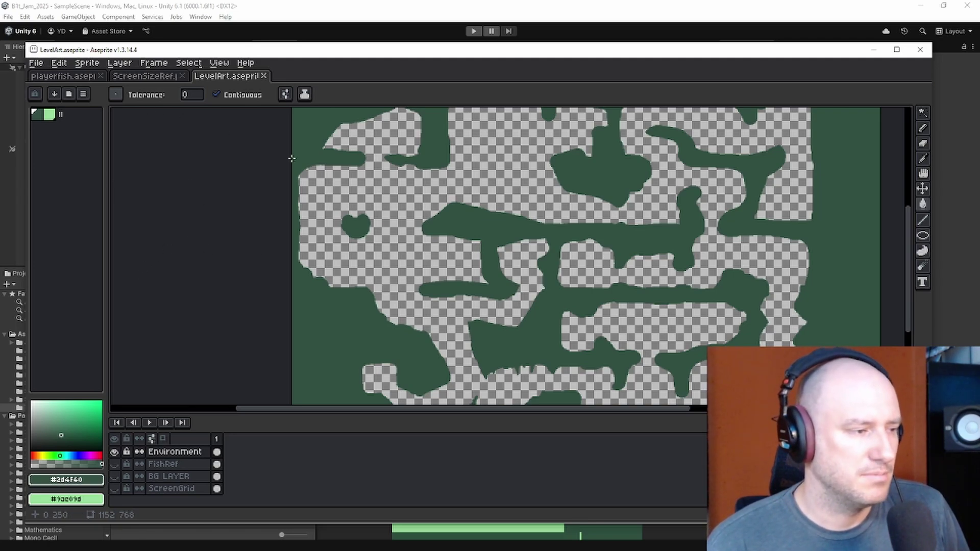
pyautogui.click(37, 63)
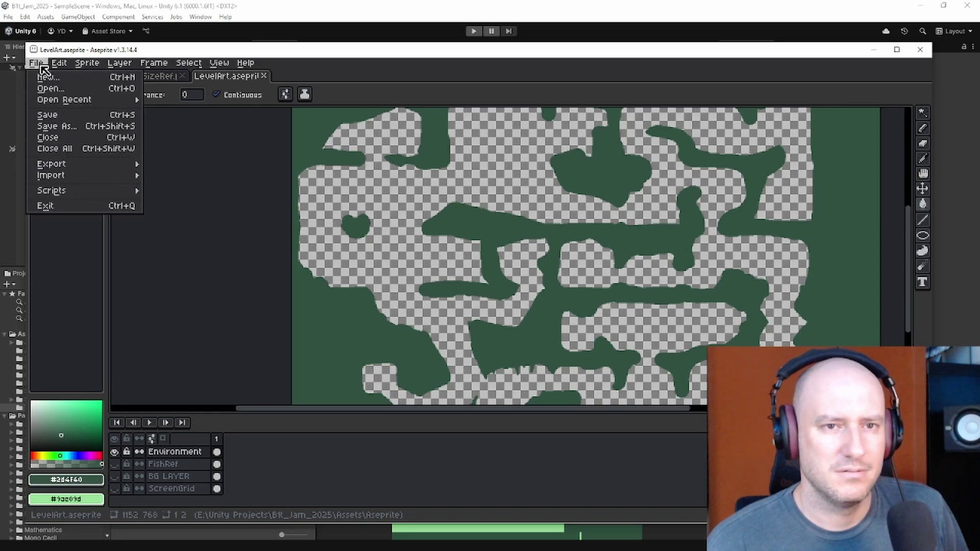
pyautogui.moveTo(80, 180)
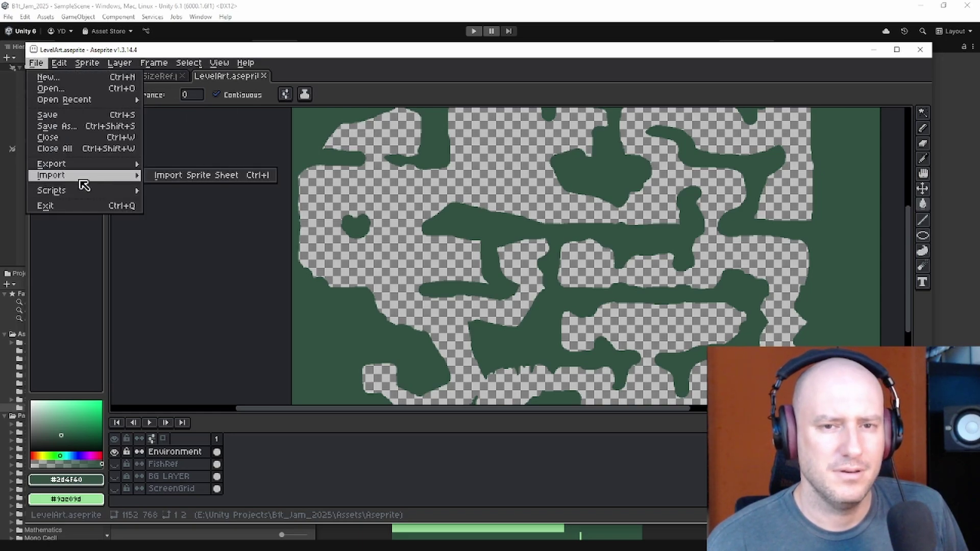
pyautogui.click(399, 74)
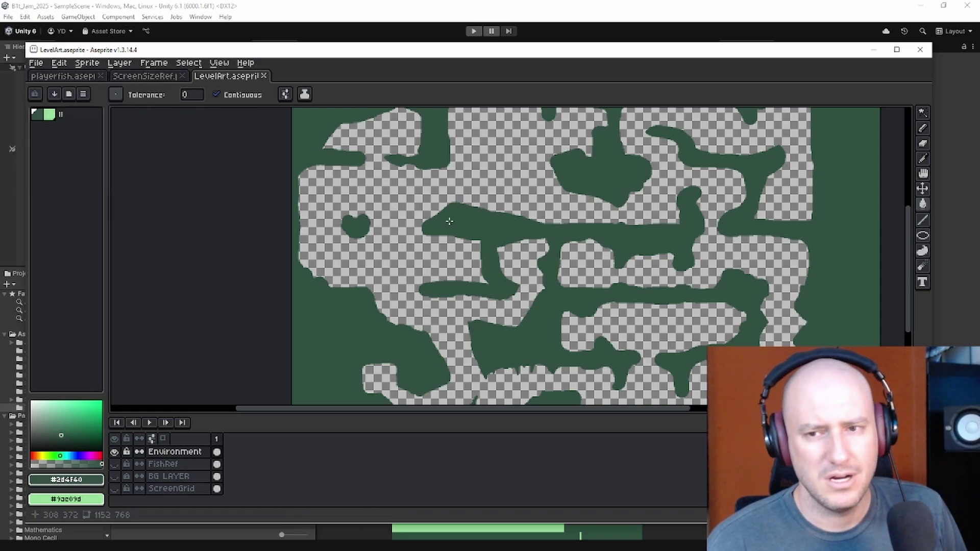
pyautogui.scroll(-1, 523, 231)
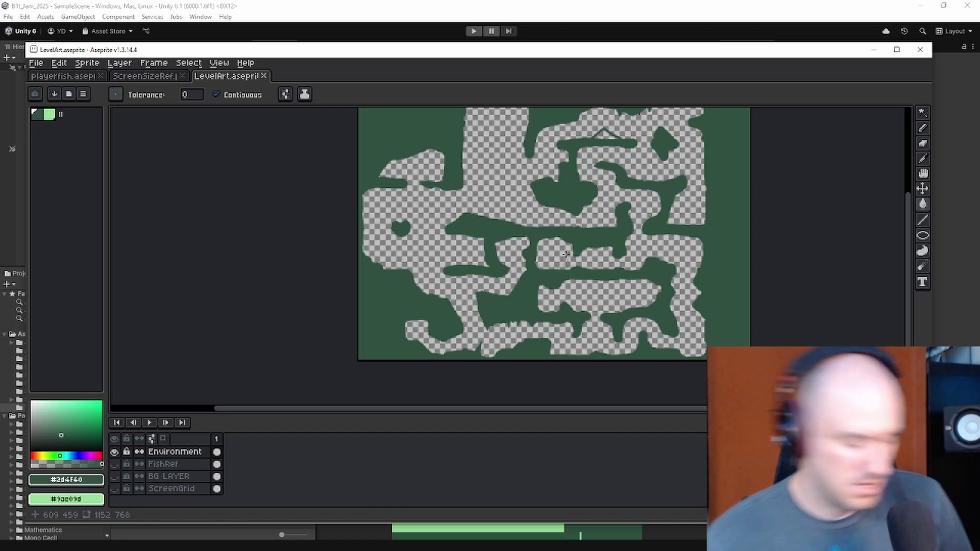
pyautogui.click(36, 62)
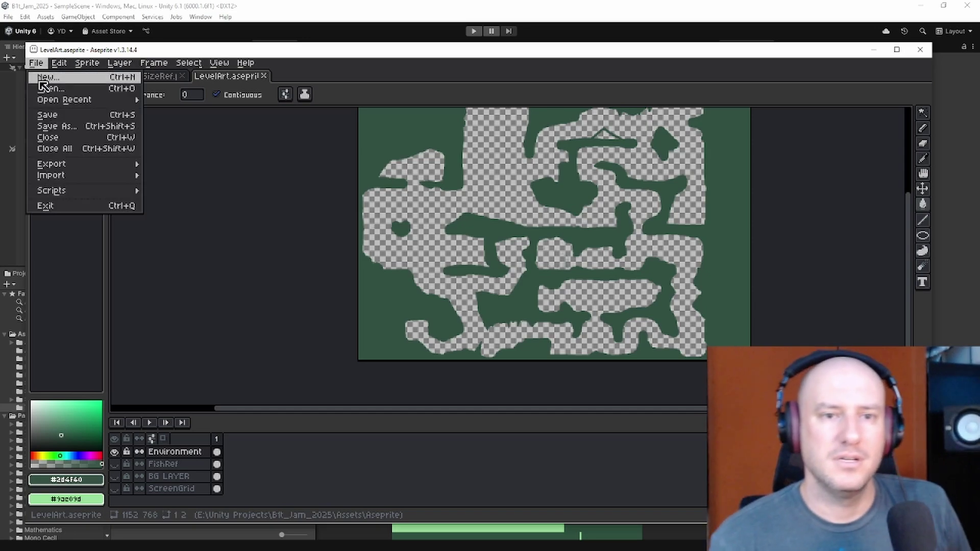
pyautogui.moveTo(51, 191)
pyautogui.click(466, 79)
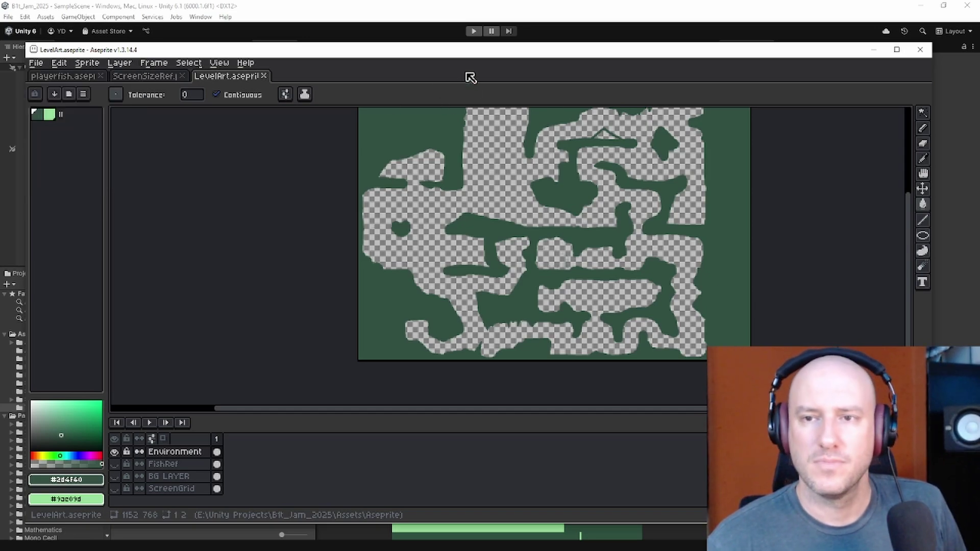
# Step: Save the LevelArt.aseprite file with only the Environment layer shown
pyautogui.click(466, 155)
pyautogui.hotkey('ctrl', 'z')
pyautogui.press('v')
pyautogui.press('g')
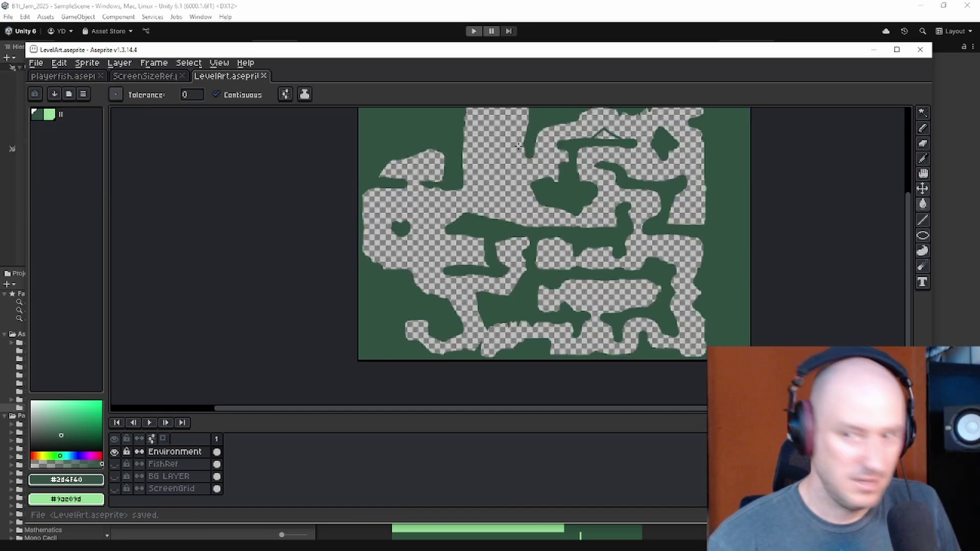
# Step: Export the visible layers of the full canvas at 100% as LevelArt.png, overwriting the existing file and accepting the loss of layers
pyautogui.click(38, 64)
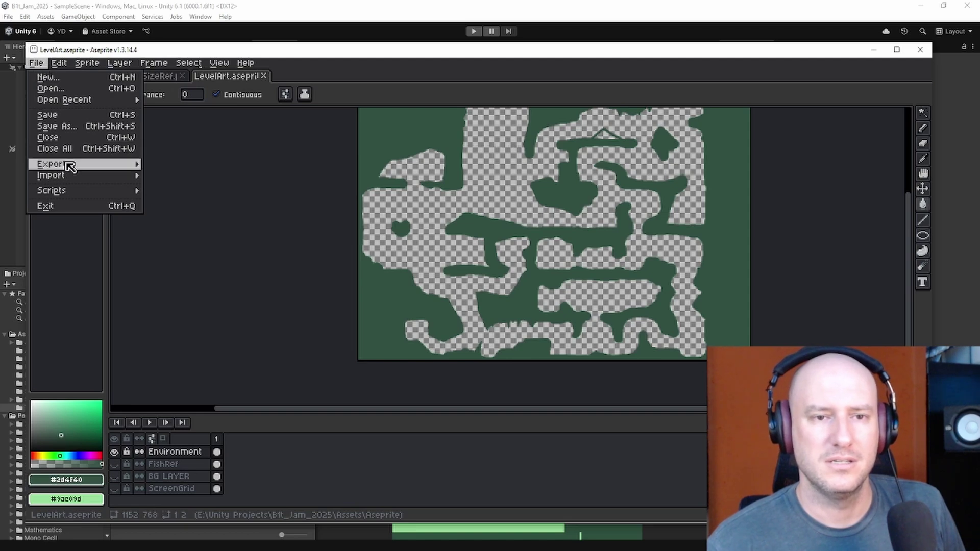
pyautogui.moveTo(69, 163)
pyautogui.click(171, 163)
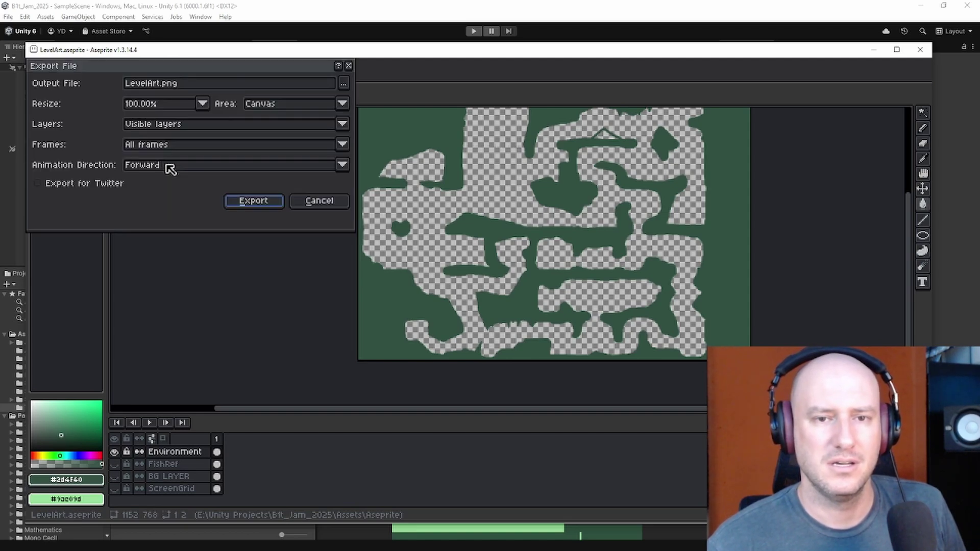
pyautogui.click(210, 87)
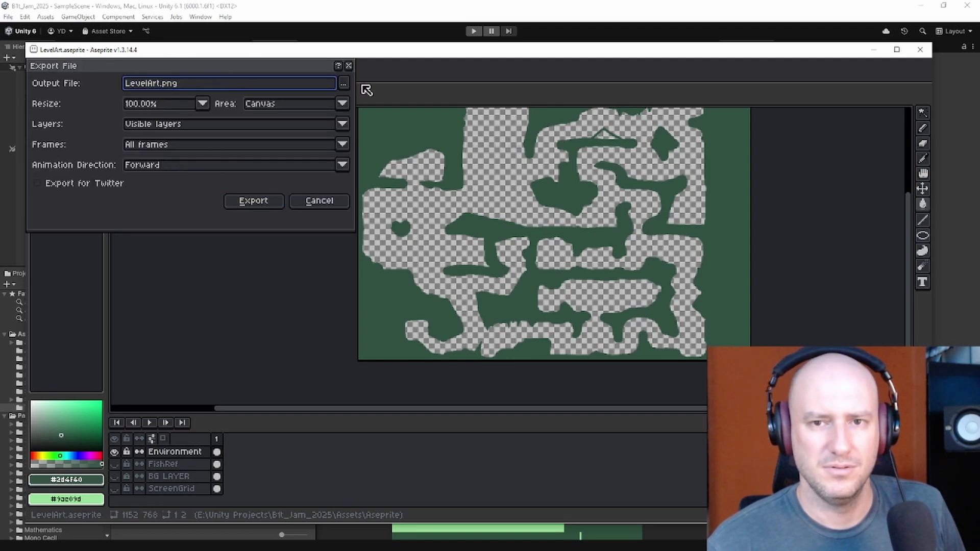
pyautogui.click(344, 83)
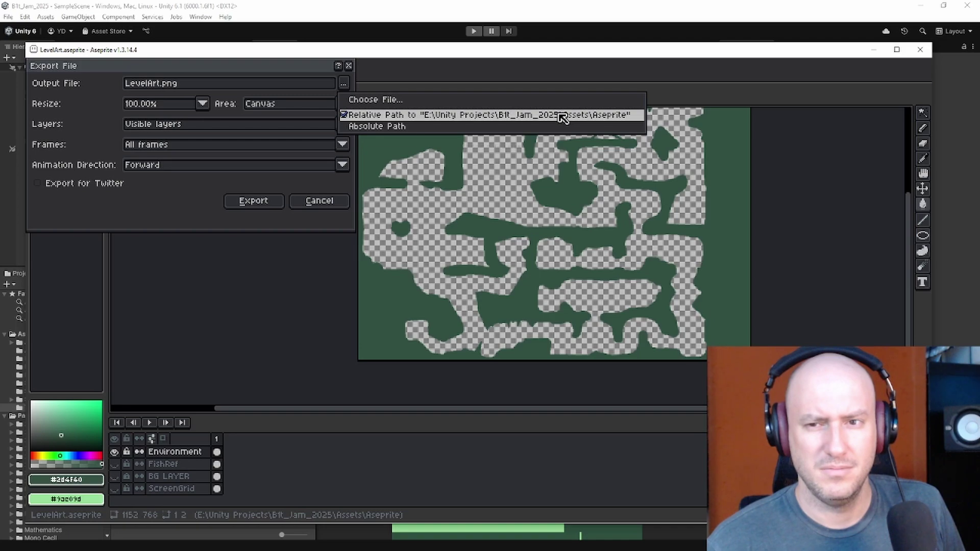
pyautogui.click(260, 203)
pyautogui.click(254, 202)
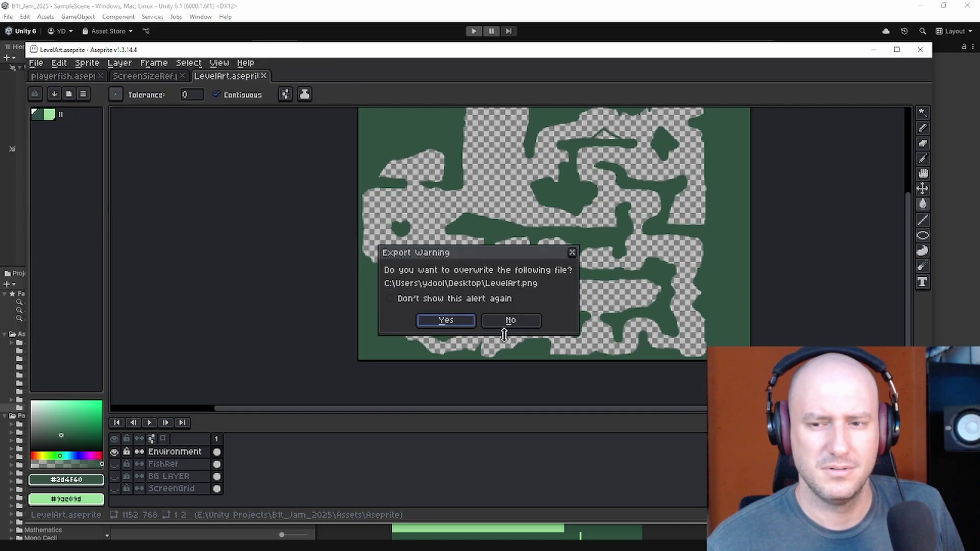
pyautogui.click(437, 323)
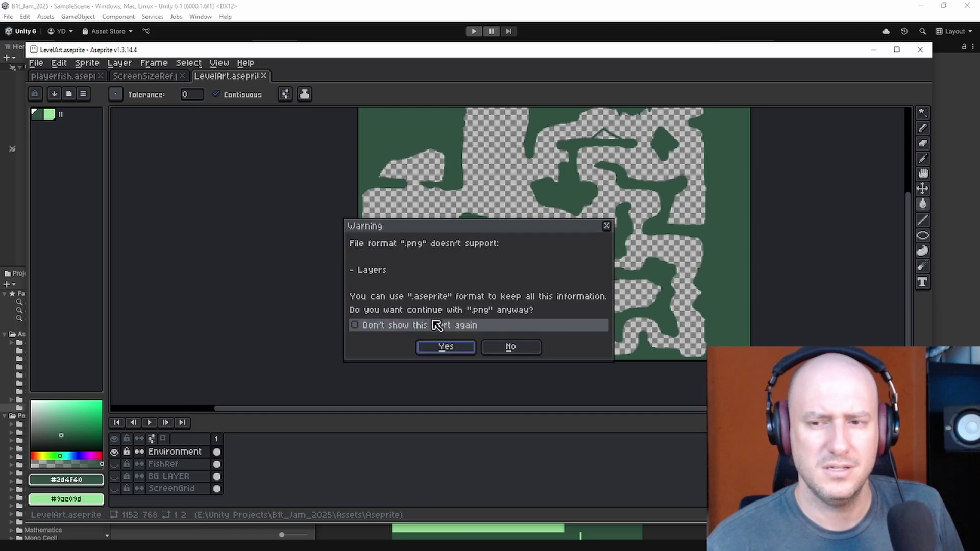
pyautogui.click(434, 351)
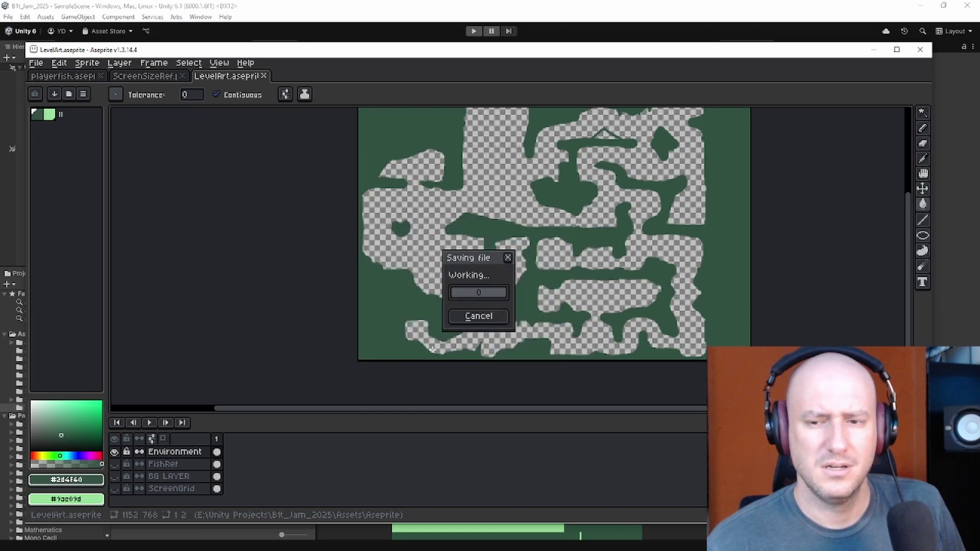
# Step: Import the level art as a sprite sheet, split by rows into tiles 128 wide and 128 high
pyautogui.click(36, 62)
pyautogui.moveTo(98, 175)
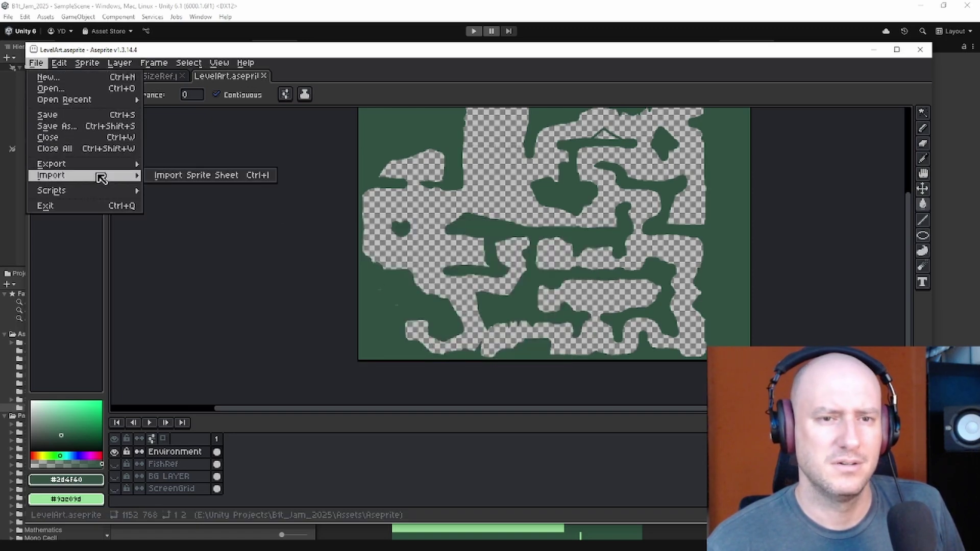
pyautogui.click(204, 175)
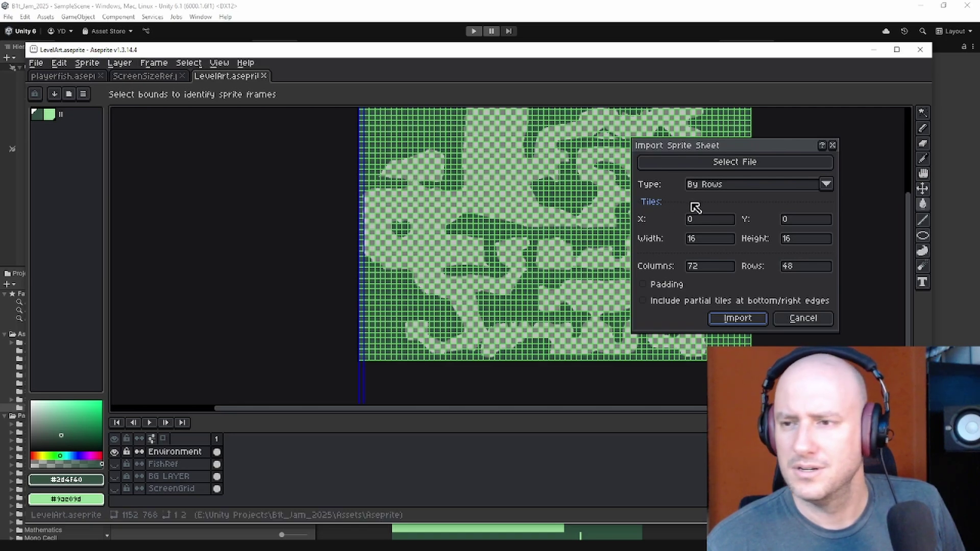
pyautogui.click(710, 240)
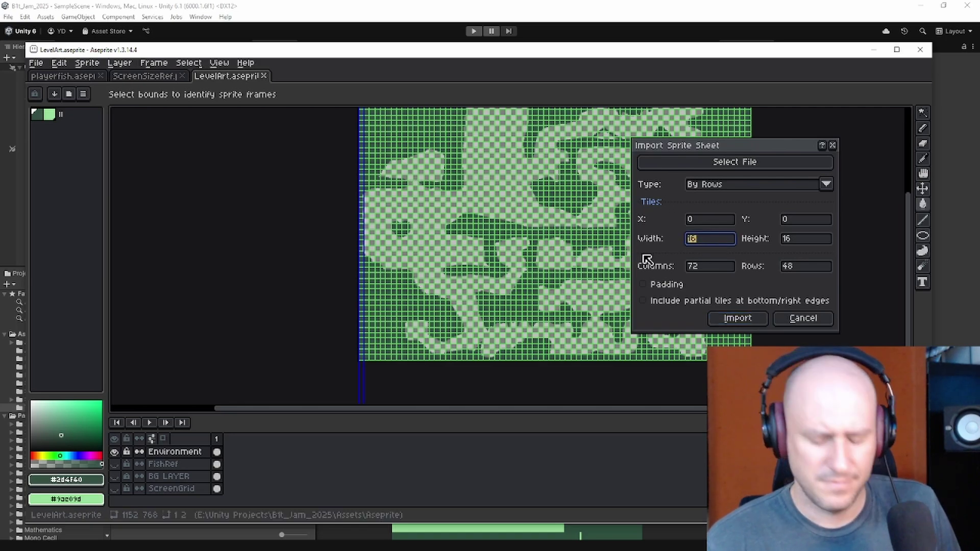
pyautogui.write('128')
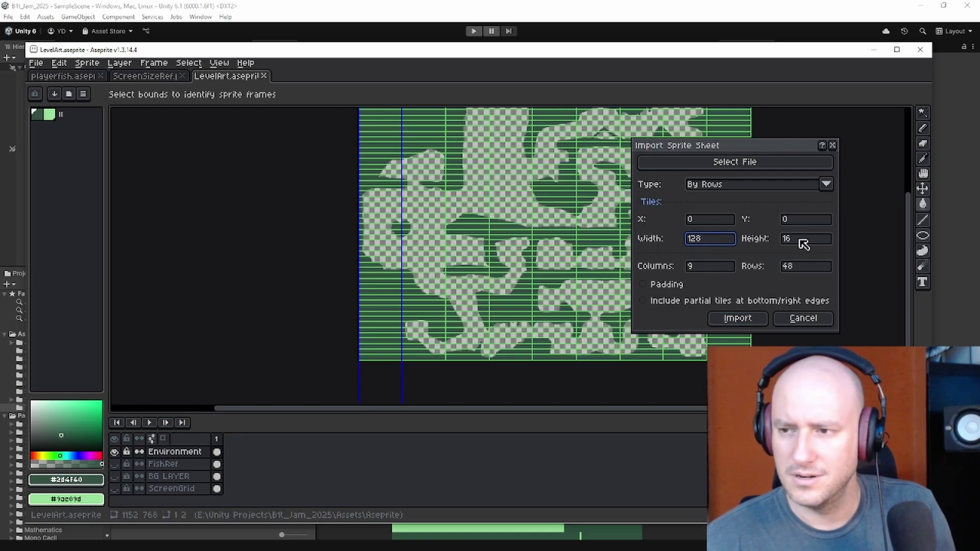
pyautogui.click(801, 240)
pyautogui.write('128')
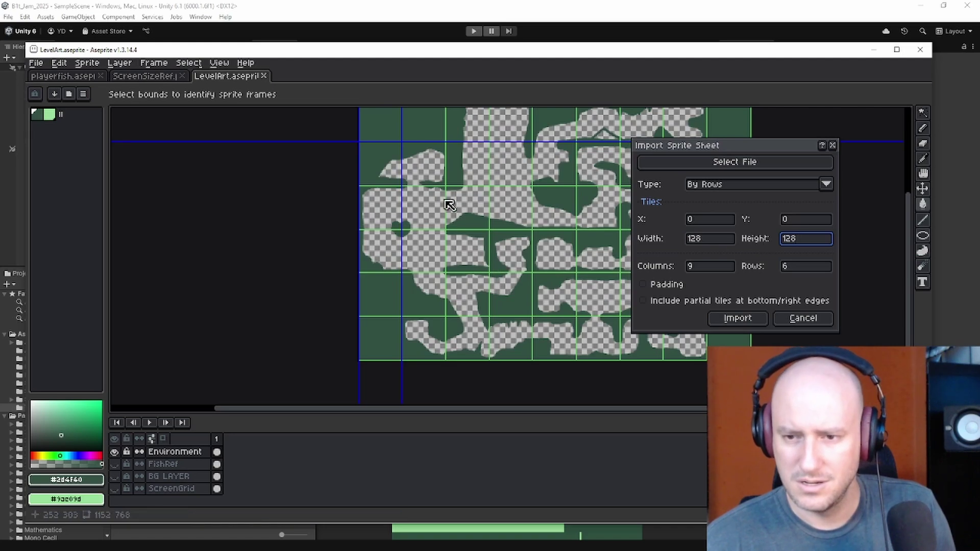
pyautogui.moveTo(449, 202); pyautogui.dragTo(333, 255, button='middle')
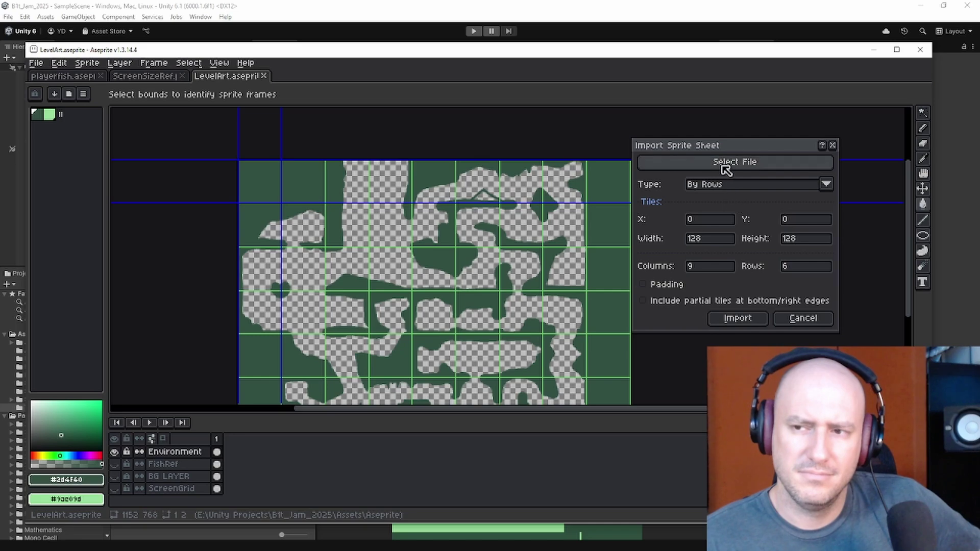
pyautogui.click(735, 320)
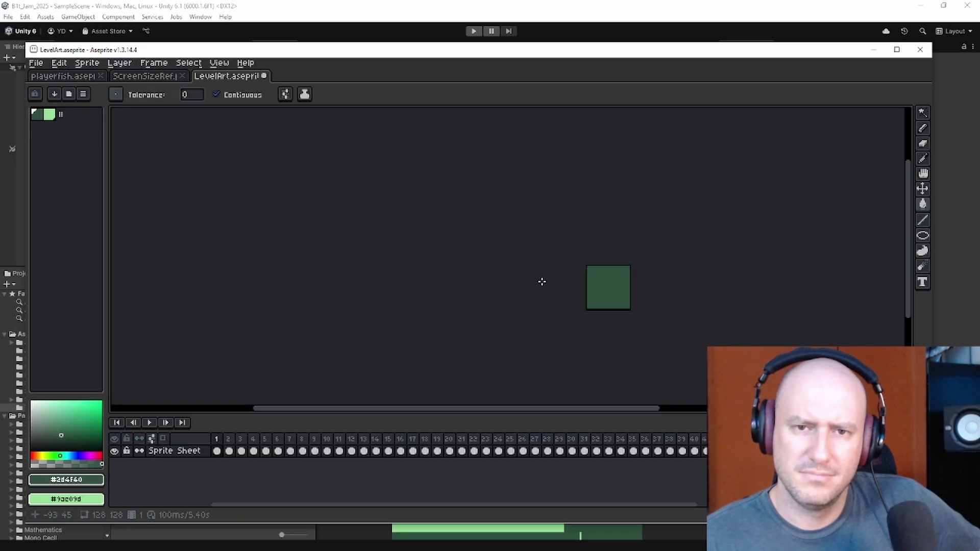
# Step: Step forward through the first 25 frames of the imported sprite sheet and back again to examine the sliced level screens
pyautogui.click(219, 452)
pyautogui.press('Right')
pyautogui.press('Right')
pyautogui.press('Right')
pyautogui.press('Right')
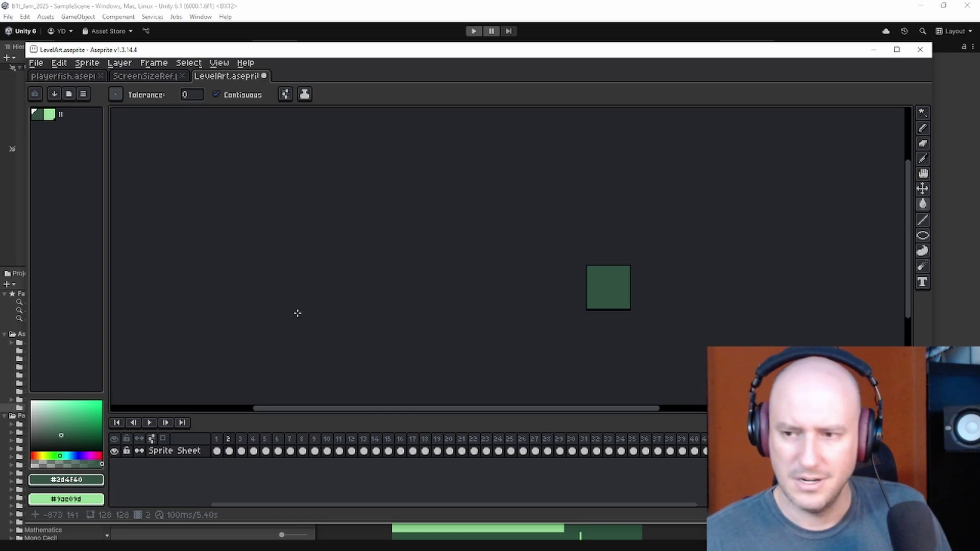
pyautogui.press('Right')
pyautogui.press('Right')
pyautogui.press('Right')
pyautogui.press('Right')
pyautogui.press('Right')
pyautogui.press('Right')
pyautogui.press('Right')
pyautogui.press('Right')
pyautogui.press('Right')
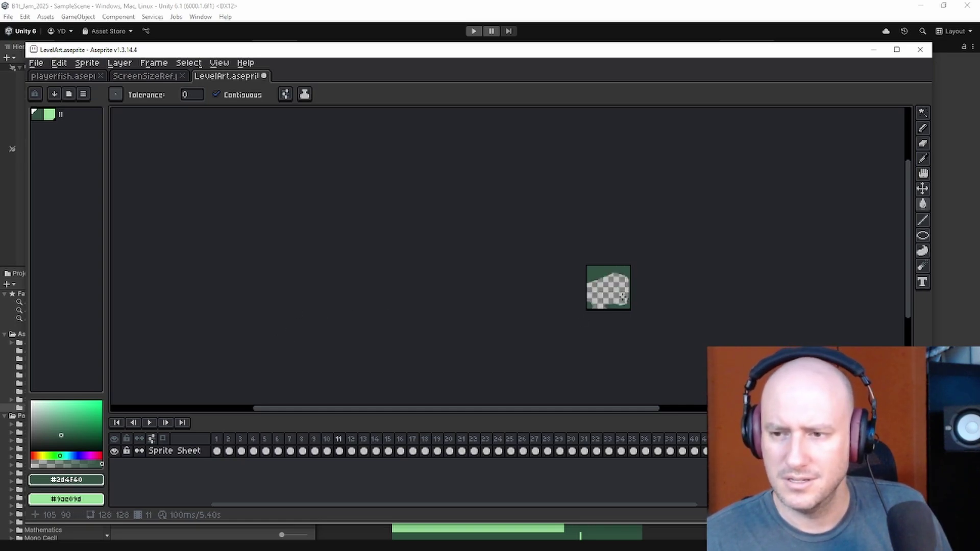
pyautogui.press('Right')
pyautogui.press('Right')
pyautogui.press('Right')
pyautogui.press('Right')
pyautogui.press('Right')
pyautogui.press('Right')
pyautogui.press('Right')
pyautogui.press('Right')
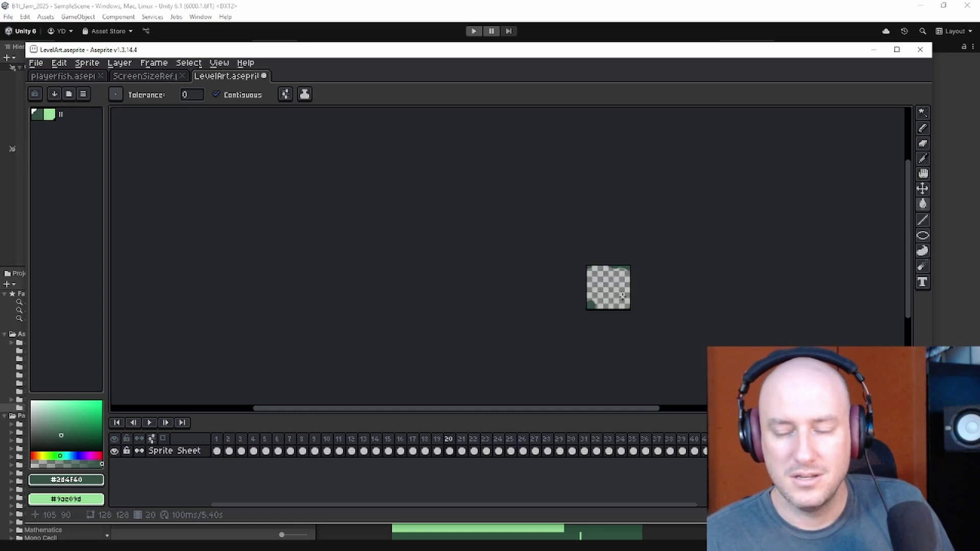
pyautogui.press('Right')
pyautogui.press('Right')
pyautogui.press('Right')
pyautogui.press('Right')
pyautogui.press('Right')
pyautogui.press('Right')
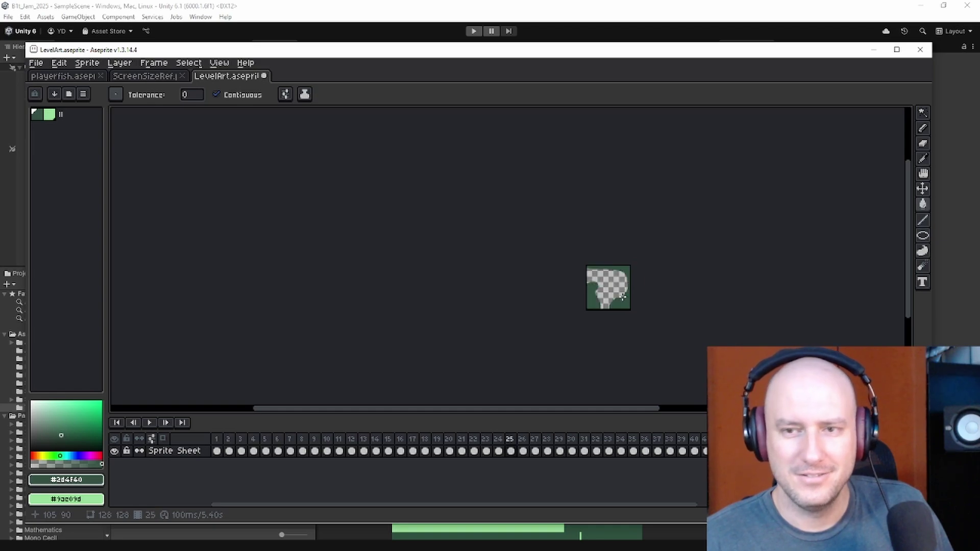
pyautogui.press('Left')
pyautogui.press('Left')
pyautogui.press('Left')
pyautogui.press('Left')
pyautogui.press('Left')
pyautogui.press('Left')
pyautogui.press('Left')
pyautogui.press('Left')
pyautogui.press('Left')
pyautogui.press('Left')
pyautogui.press('Left')
pyautogui.press('Left')
pyautogui.press('Left')
pyautogui.press('Left')
pyautogui.press('Left')
pyautogui.press('Left')
pyautogui.press('Left')
pyautogui.press('Left')
pyautogui.press('Left')
pyautogui.press('Left')
pyautogui.press('Left')
pyautogui.press('Left')
pyautogui.press('Left')
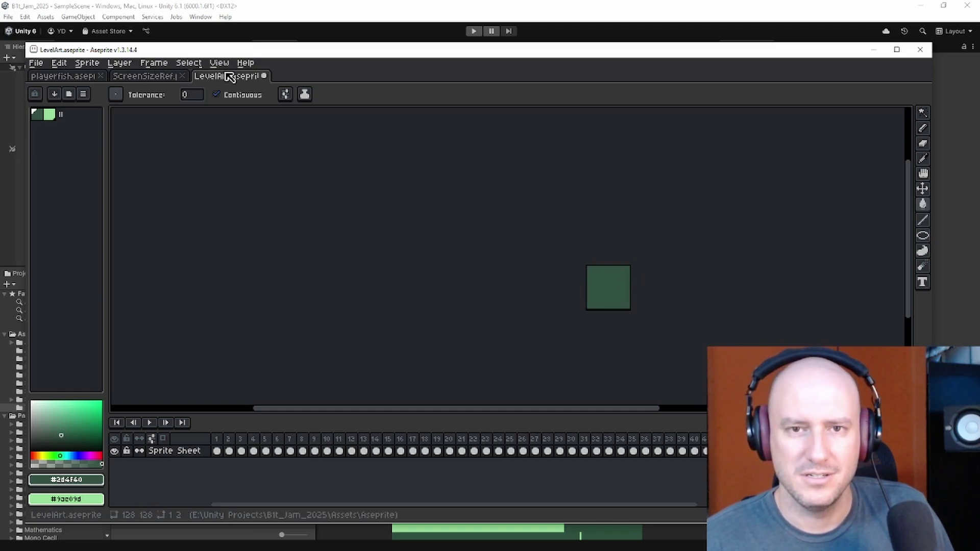
# Step: Check the other open sprites, including ScreenSizeRef, and undo the sprite sheet import in LevelArt.aseprite
pyautogui.moveTo(226, 76)
pyautogui.mouseDown()
pyautogui.moveTo(274, 115)
pyautogui.moveTo(472, 144)
pyautogui.moveTo(237, 94)
pyautogui.moveTo(227, 82)
pyautogui.mouseUp()
pyautogui.click(155, 76)
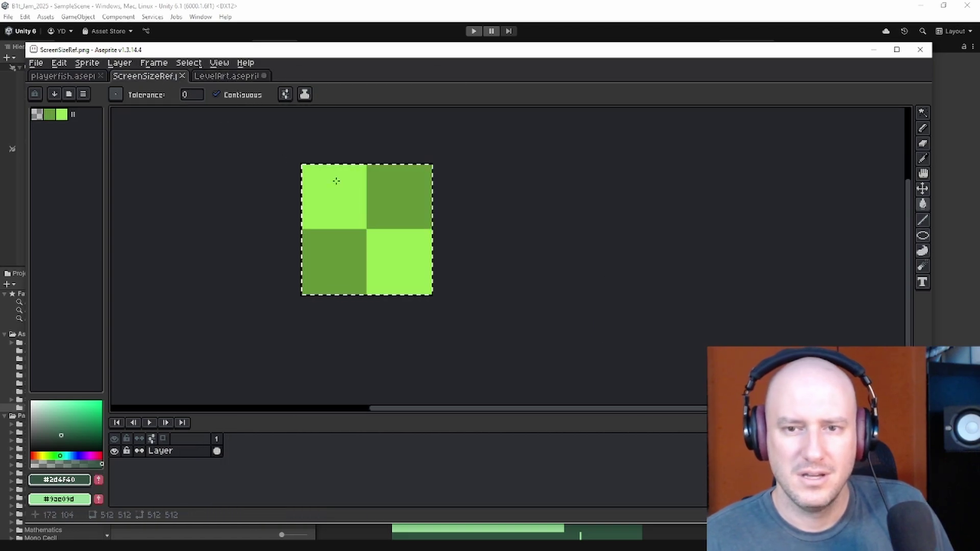
pyautogui.click(71, 80)
pyautogui.click(215, 80)
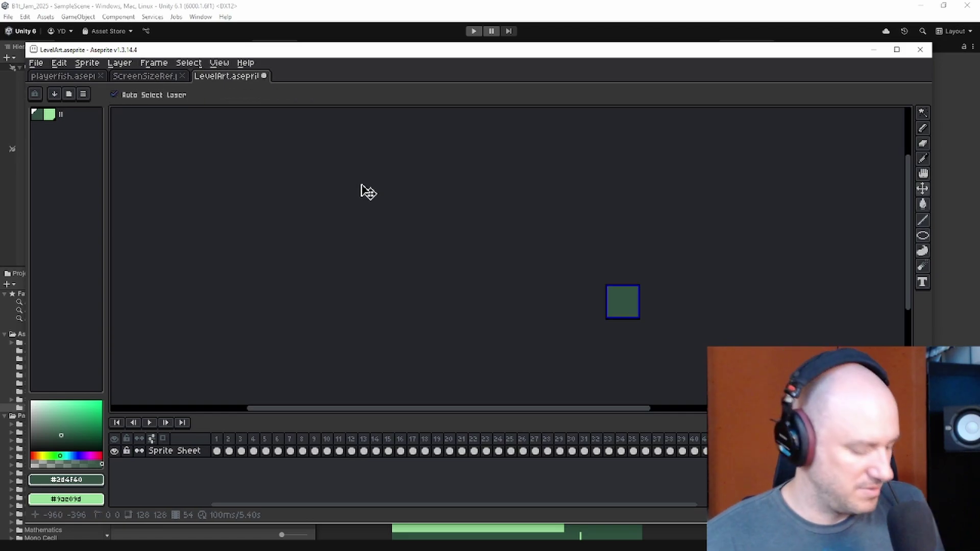
pyautogui.hotkey('ctrl', 'z')
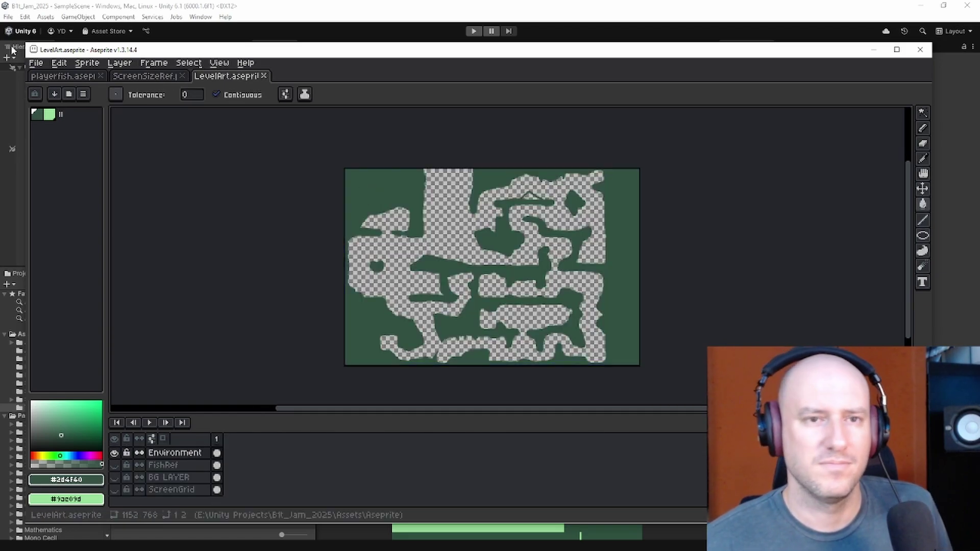
# Step: Create a new RGBA sprite with a transparent background, 128 px wide and 128 px high
pyautogui.click(37, 63)
pyautogui.click(377, 146)
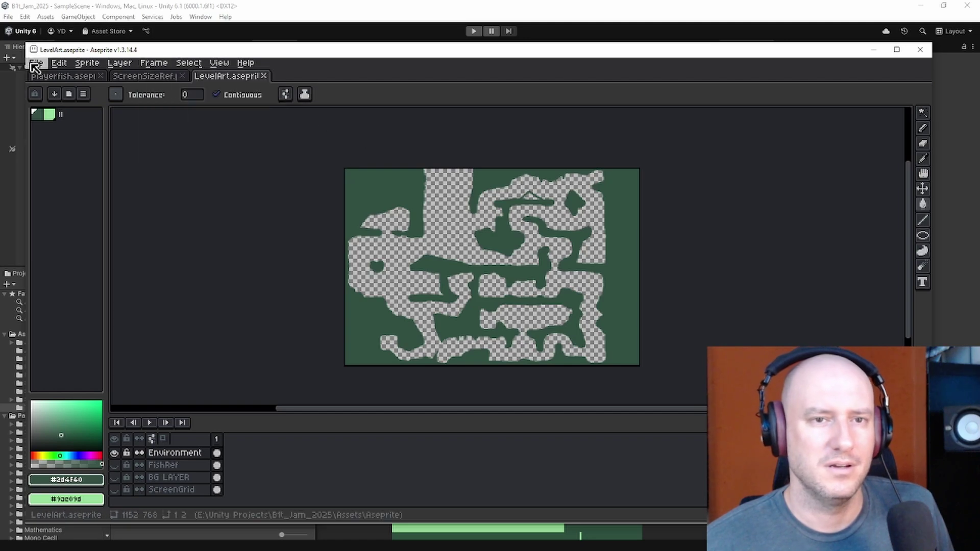
pyautogui.click(36, 63)
pyautogui.click(47, 77)
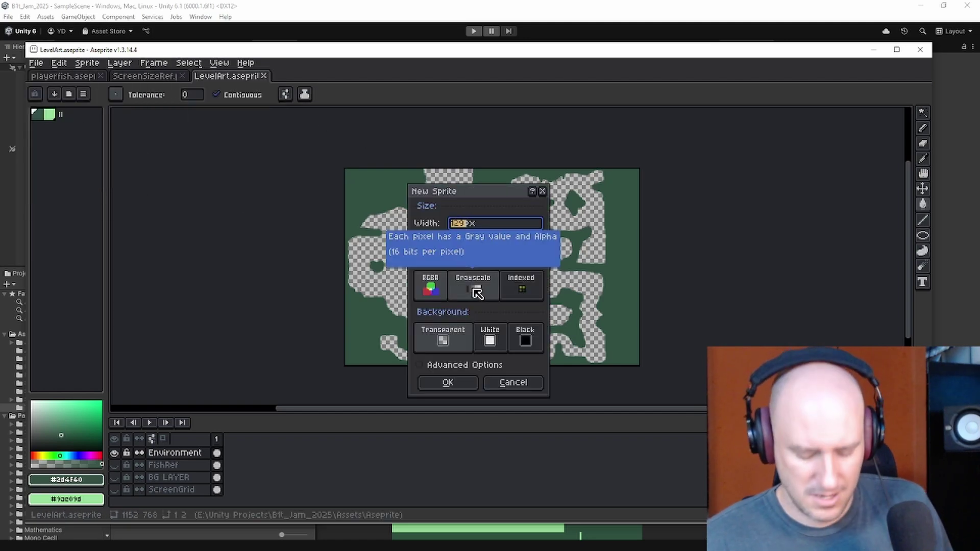
pyautogui.write('18')
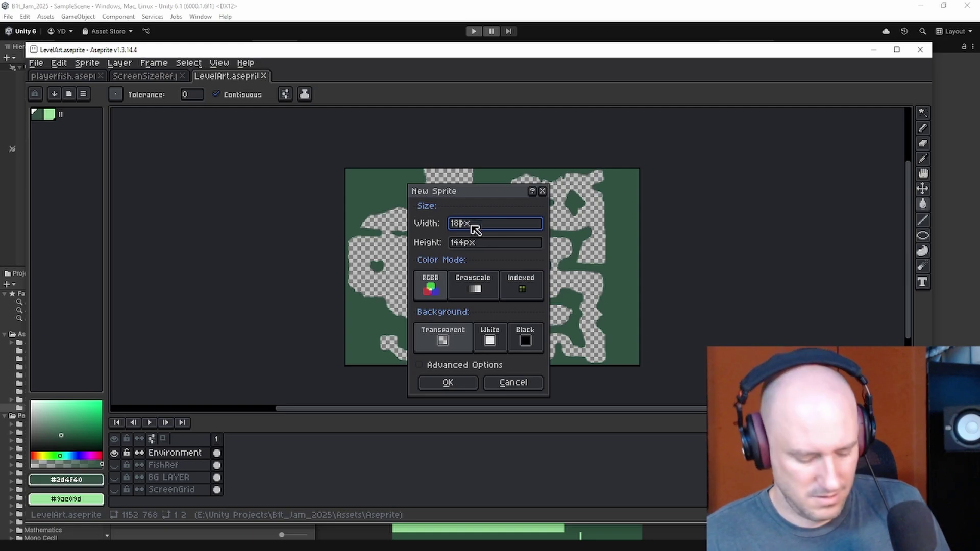
pyautogui.write('28')
pyautogui.moveTo(462, 243); pyautogui.dragTo(435, 245)
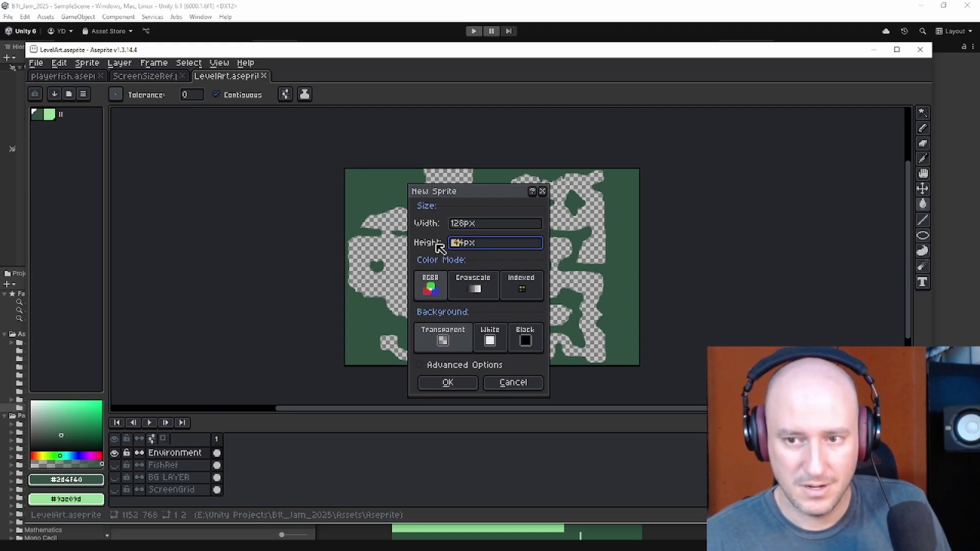
pyautogui.write('128')
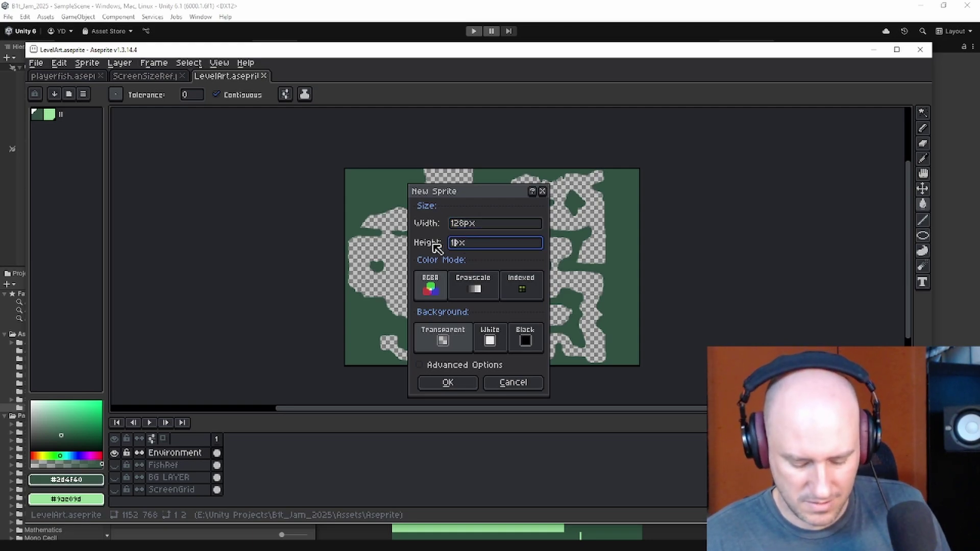
pyautogui.click(462, 384)
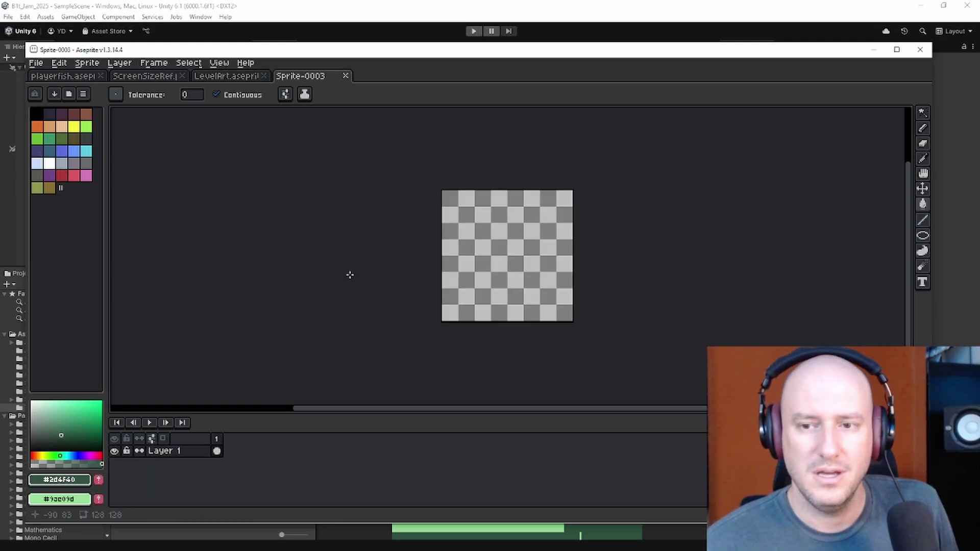
# Step: Import LevelArt.png as a sprite sheet split by rows into 128×128 tiles
pyautogui.click(37, 65)
pyautogui.moveTo(72, 173)
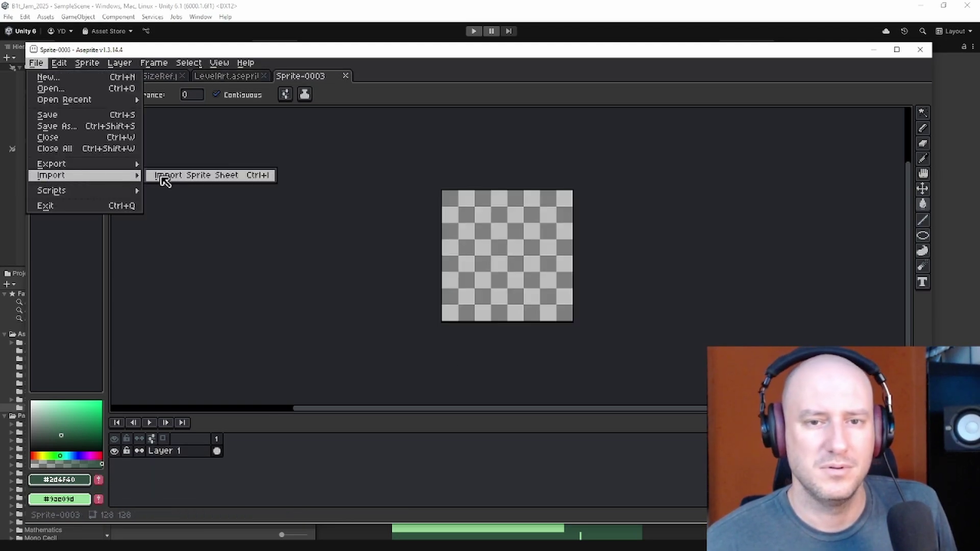
pyautogui.click(163, 175)
pyautogui.click(714, 164)
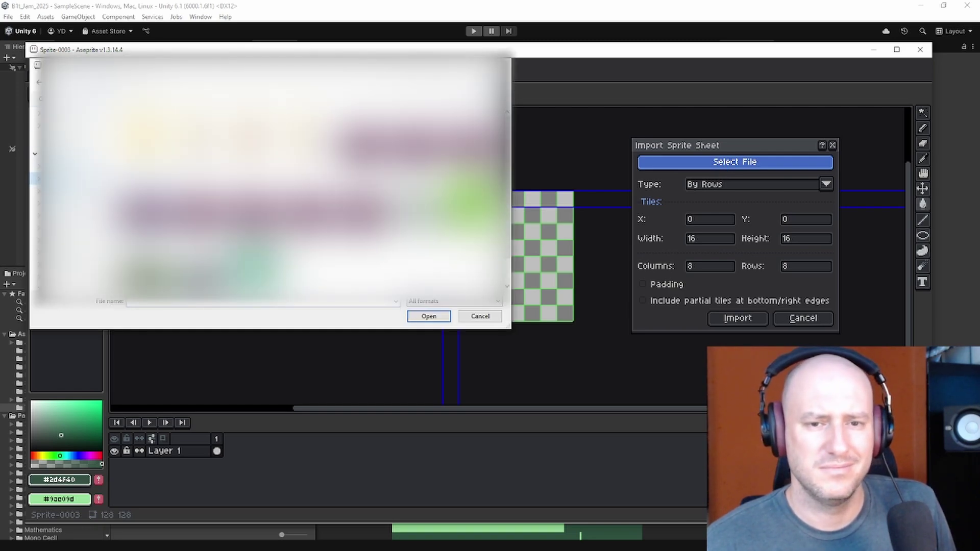
pyautogui.click(200, 220)
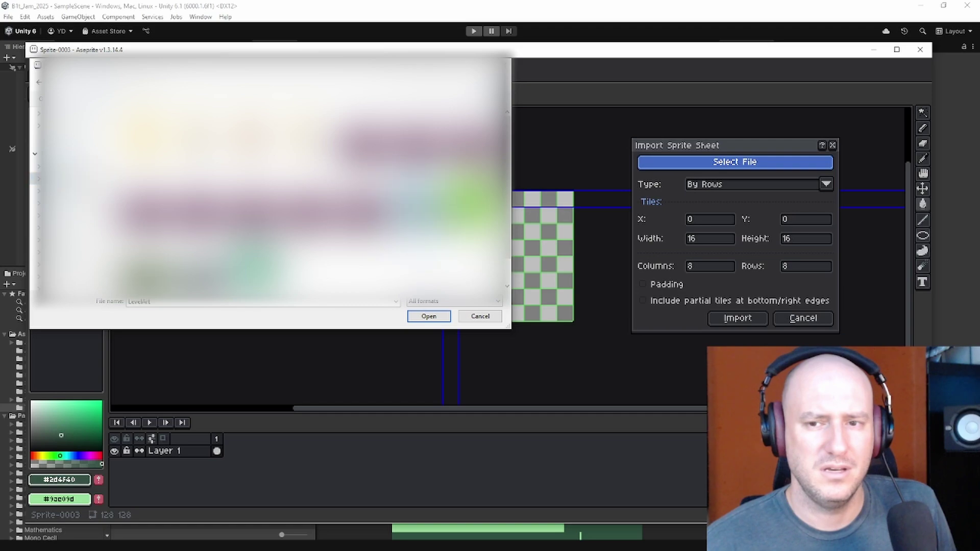
pyautogui.click(427, 317)
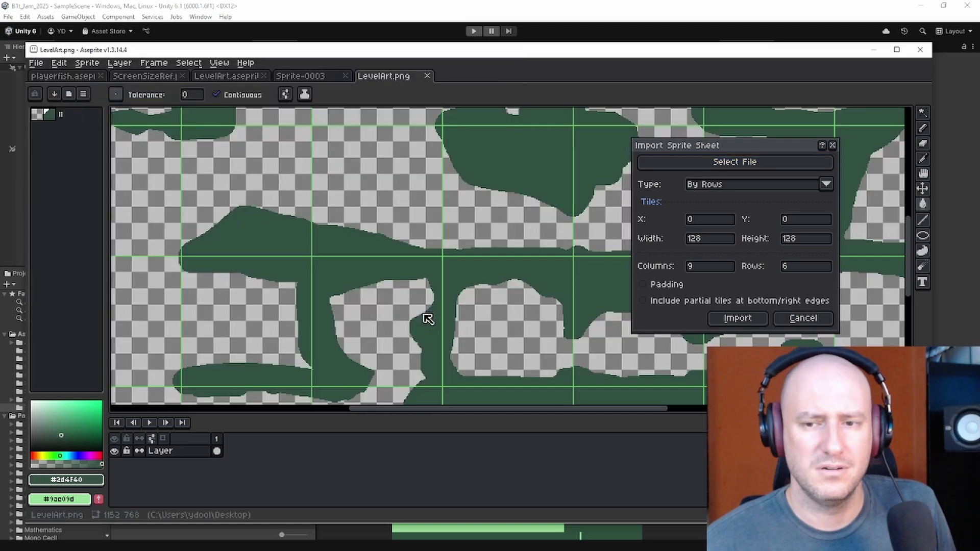
pyautogui.click(747, 321)
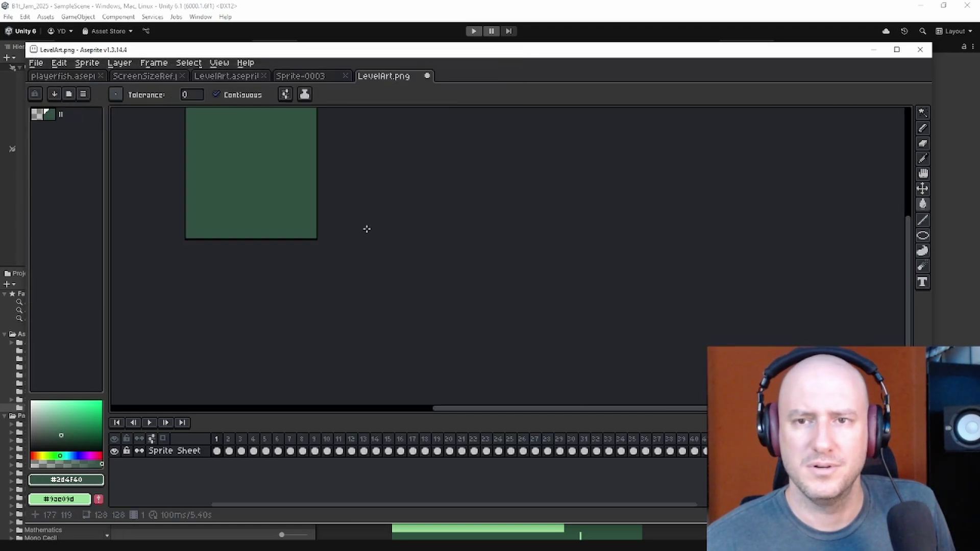
# Step: Check the blank 128×128 sprite against the imported LevelArt.png and close the blank sprite
pyautogui.hotkey('ctrl', 'shift', 'Tab')
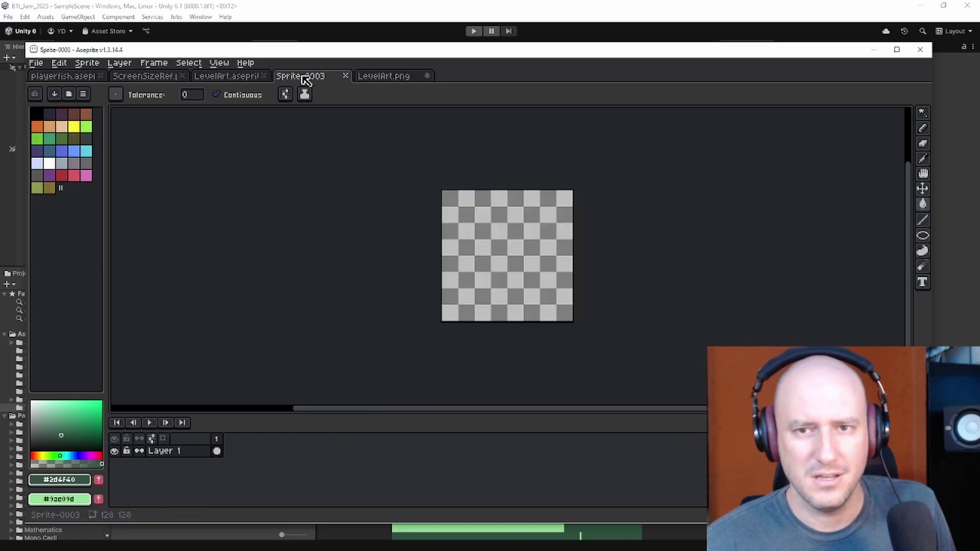
pyautogui.hotkey('ctrl', 'shift', 'Tab')
pyautogui.click(309, 82)
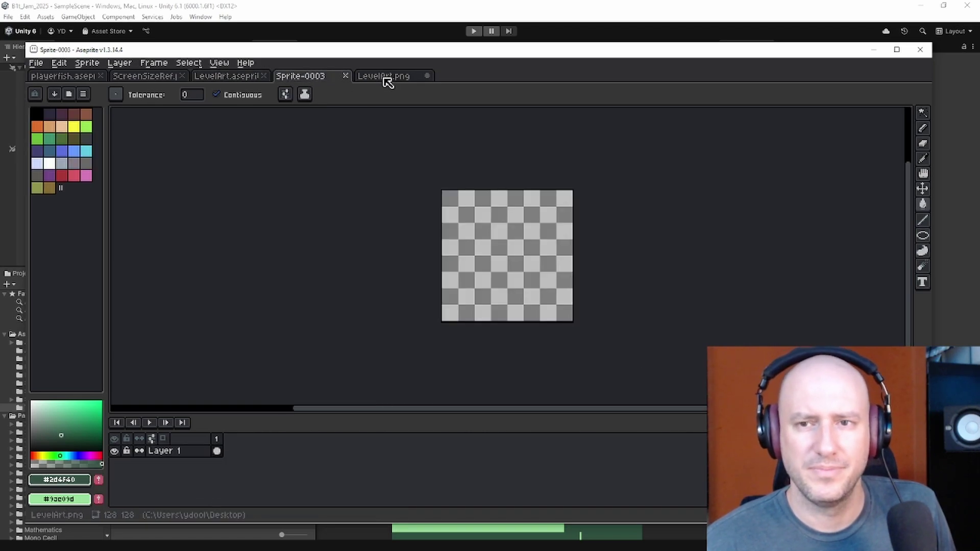
pyautogui.click(382, 77)
pyautogui.click(329, 78)
pyautogui.scroll(1, 409, 163)
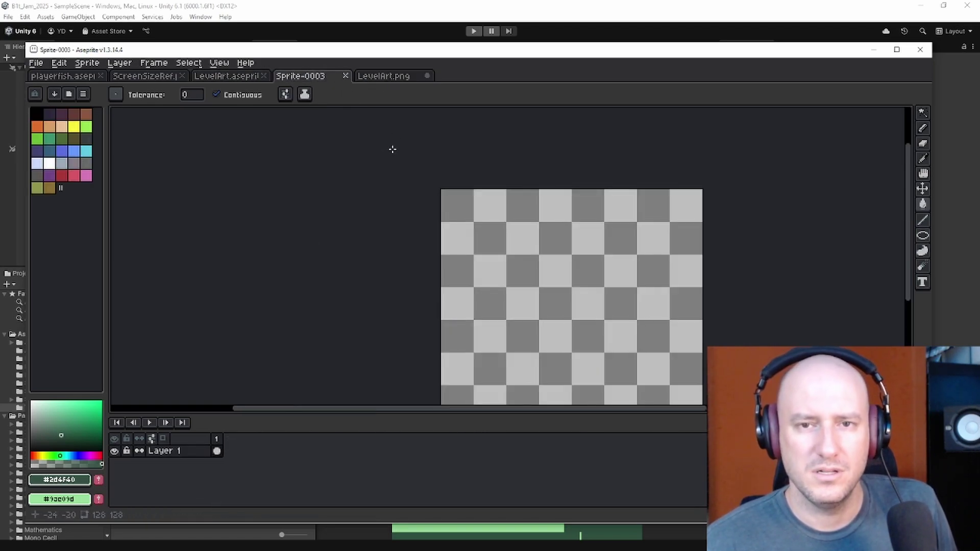
pyautogui.click(215, 76)
pyautogui.click(345, 76)
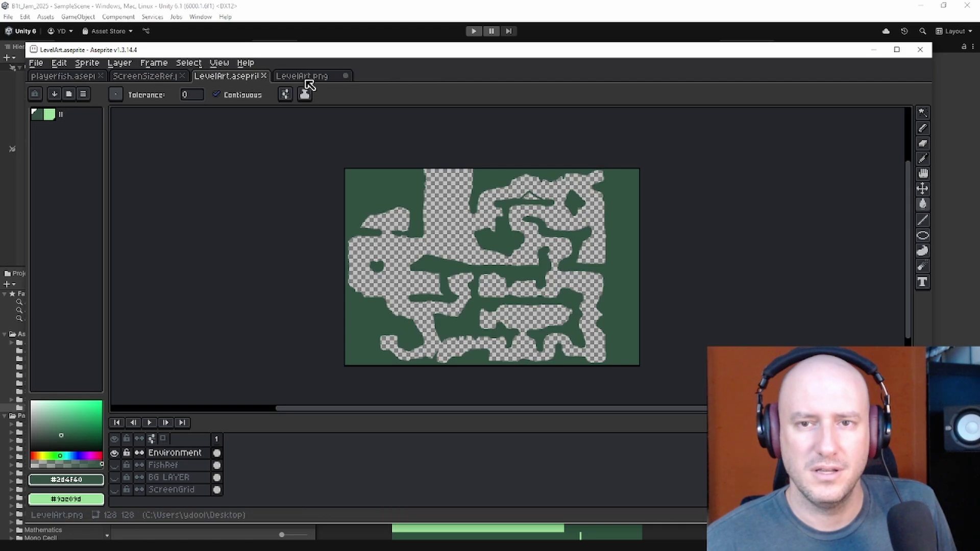
# Step: Compare the first five frames of the sliced LevelArt.png with the full level map in LevelArt.aseprite
pyautogui.scroll(1, 502, 291)
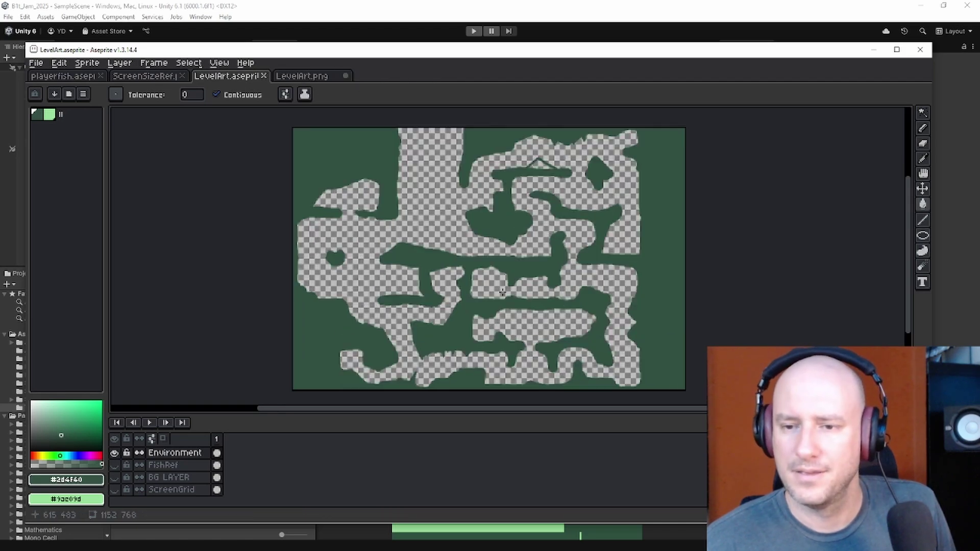
pyautogui.click(305, 76)
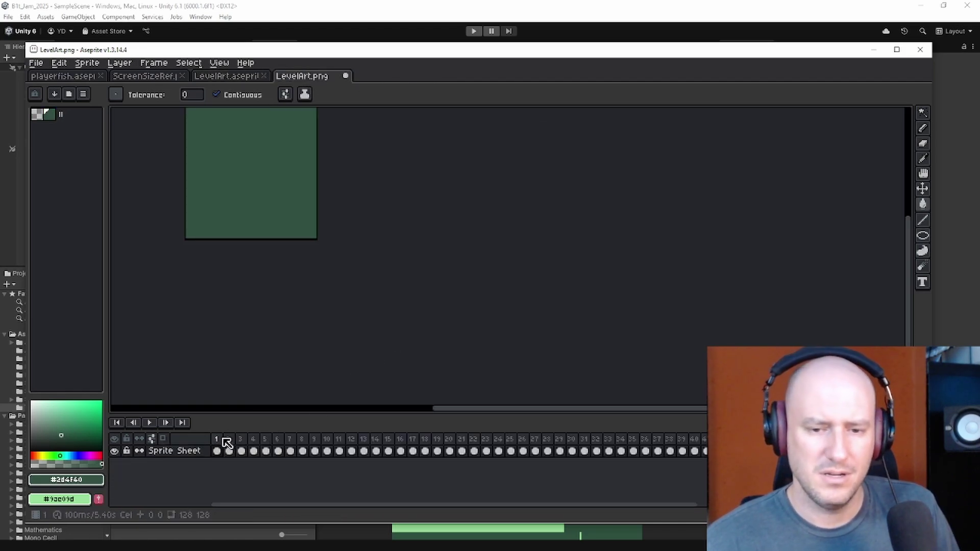
pyautogui.press('Right')
pyautogui.press('Right')
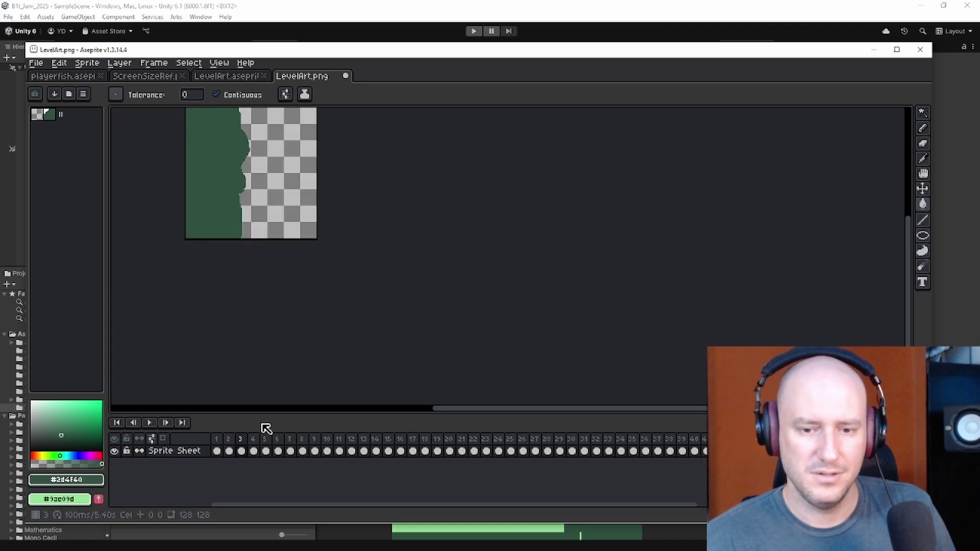
pyautogui.click(242, 80)
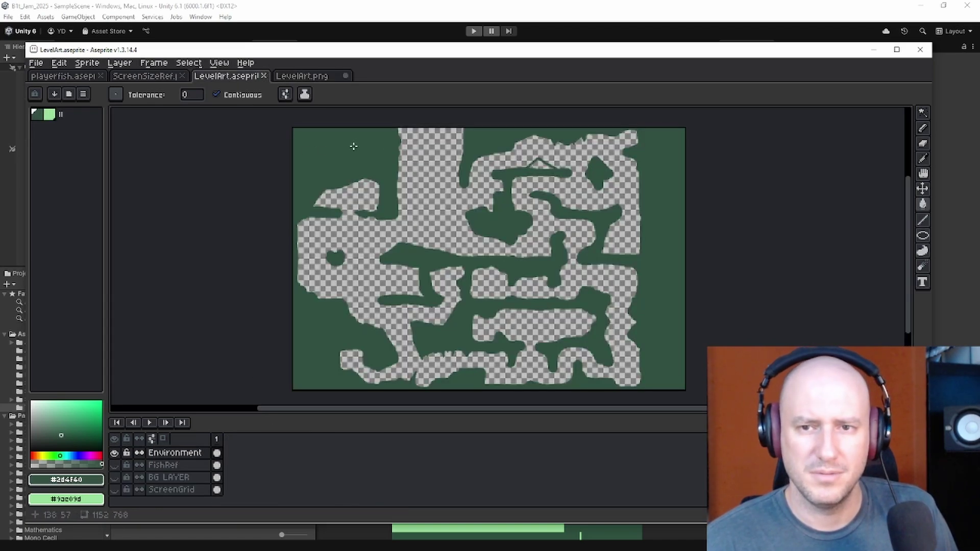
pyautogui.click(302, 76)
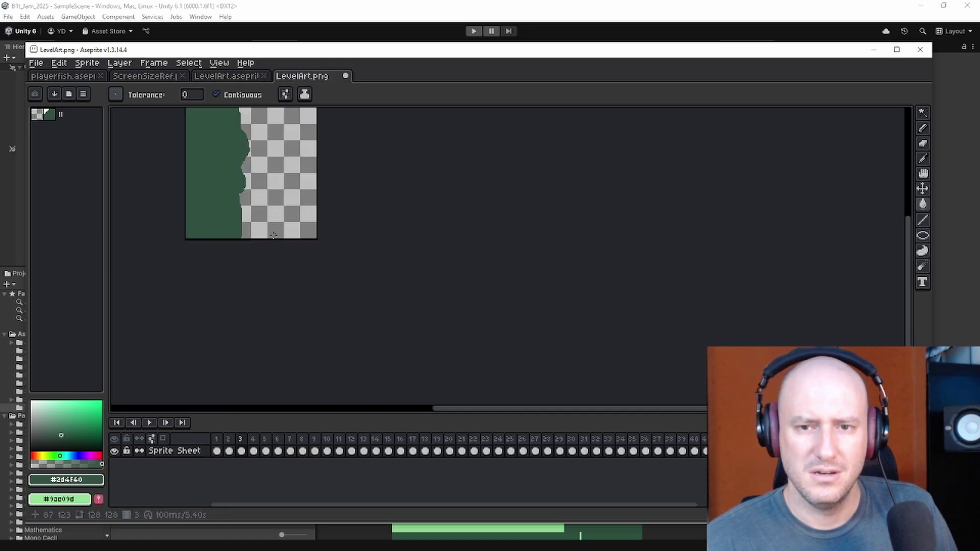
pyautogui.click(245, 78)
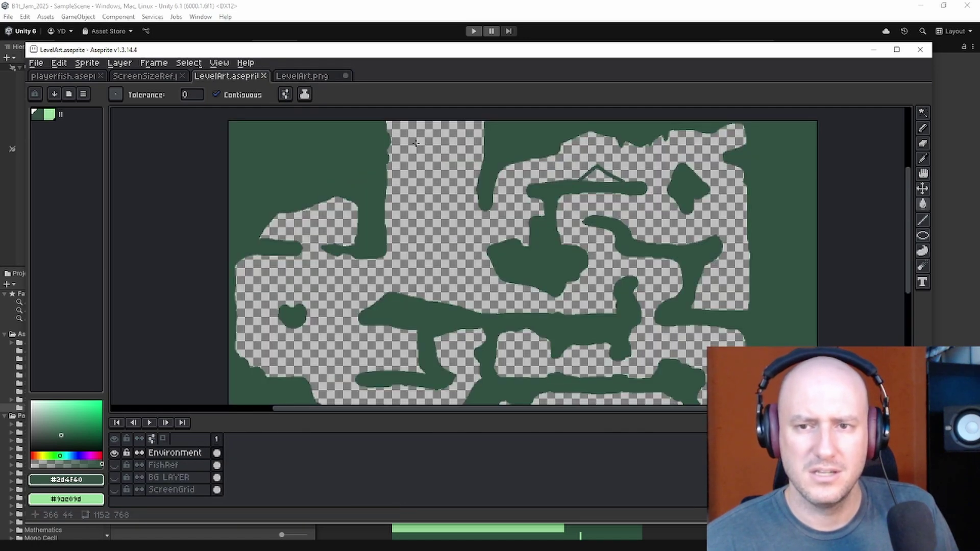
pyautogui.click(308, 77)
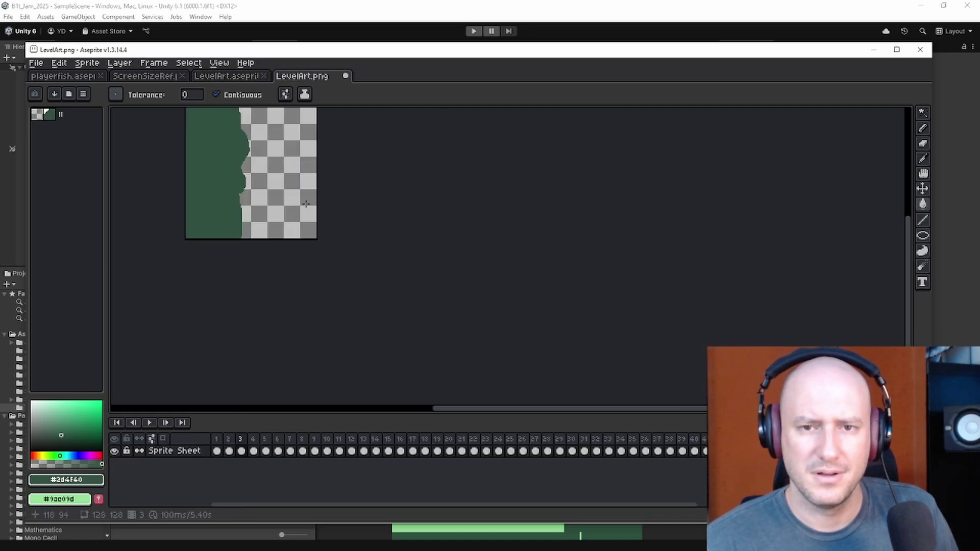
pyautogui.press('Right')
pyautogui.press('Right')
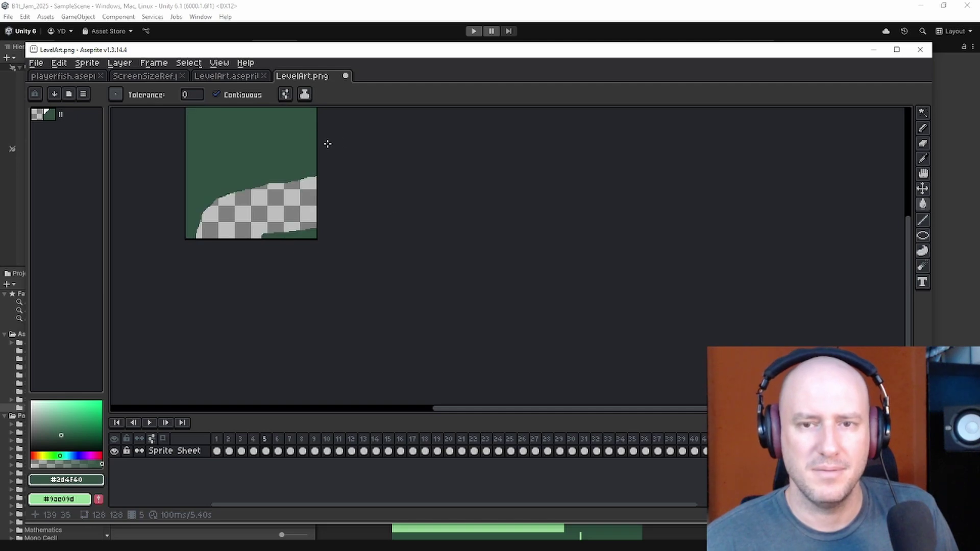
# Step: Continue comparing the sliced LevelArt.png with the full level map, stepping on to frame 9
pyautogui.click(246, 80)
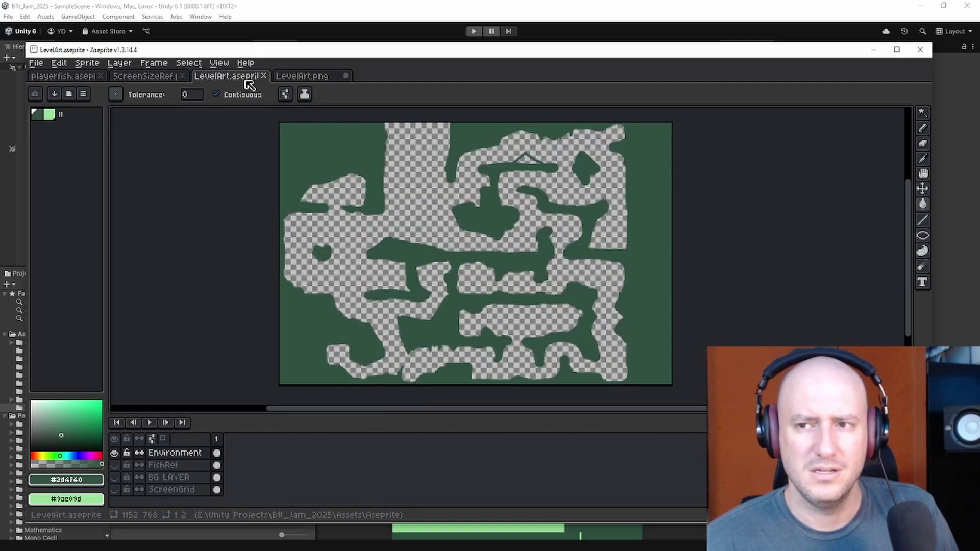
pyautogui.click(302, 83)
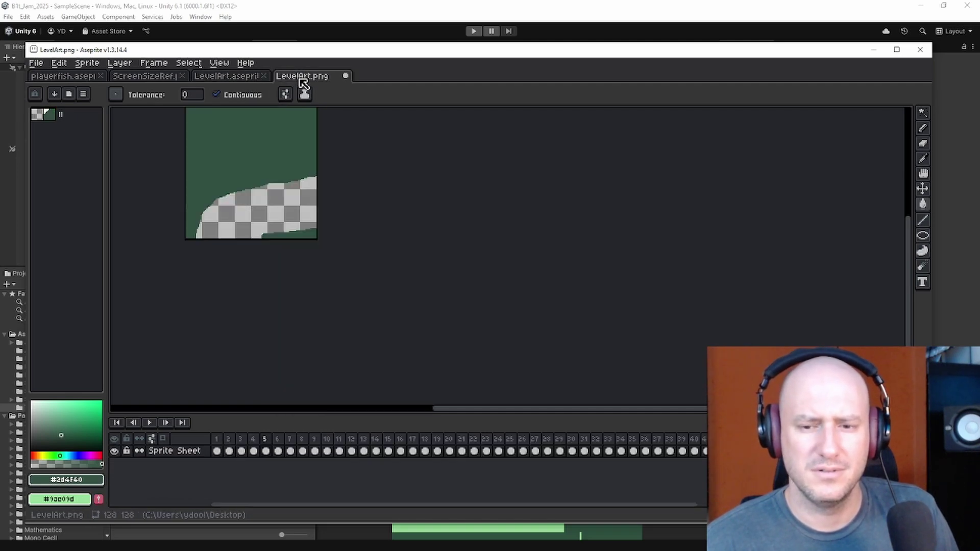
pyautogui.press('Right')
pyautogui.press('Right')
pyautogui.press('Right')
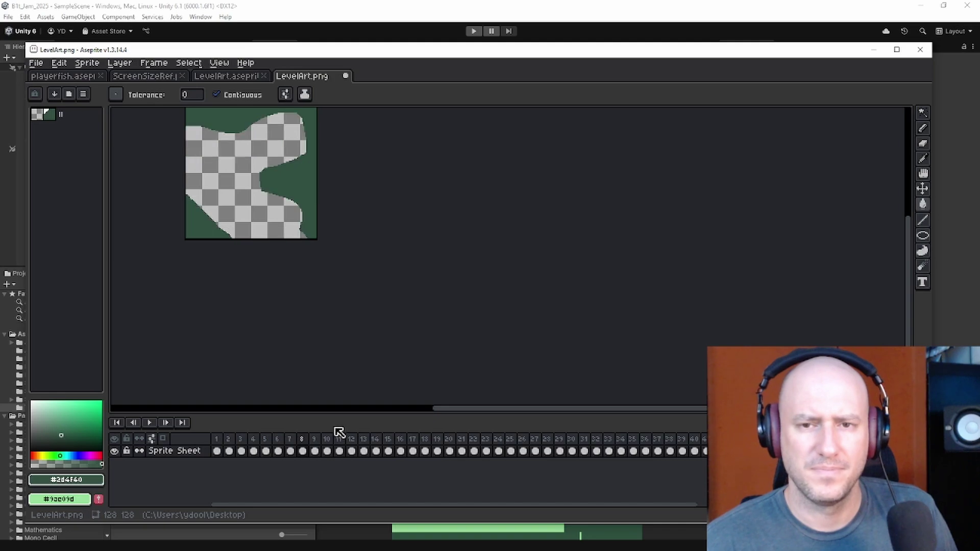
pyautogui.click(350, 438)
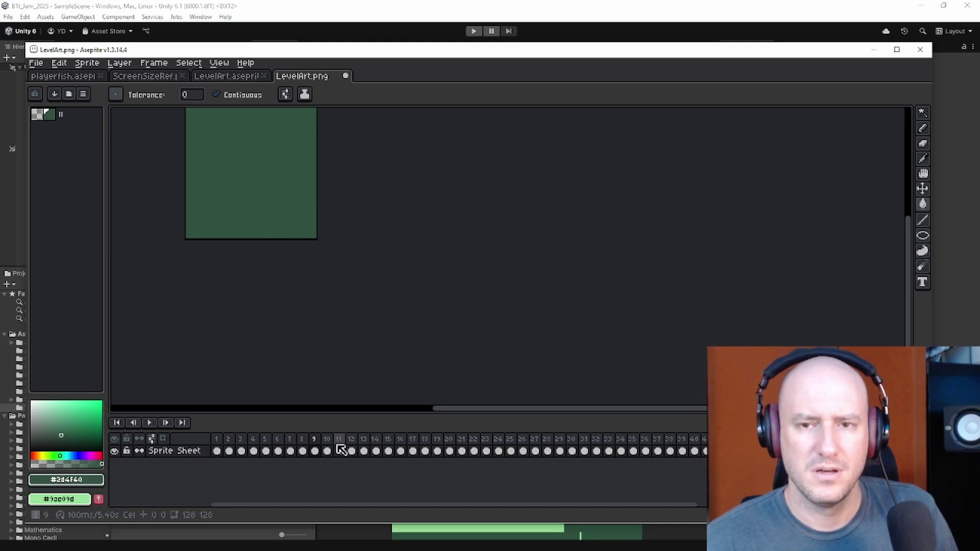
pyautogui.click(252, 82)
pyautogui.click(303, 76)
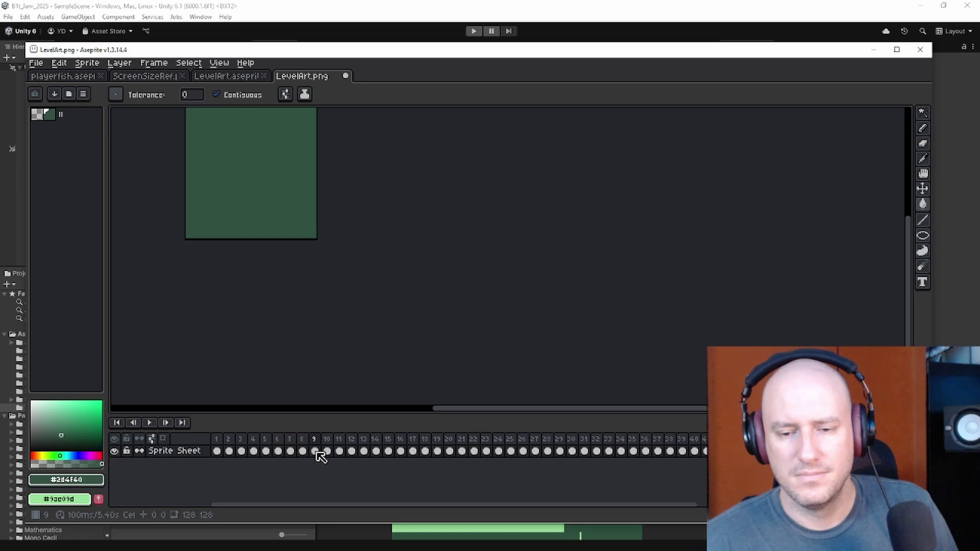
# Step: Set up an export of the sliced LevelArt.png with Scene.png in a new Level Art folder as the output file
pyautogui.click(218, 452)
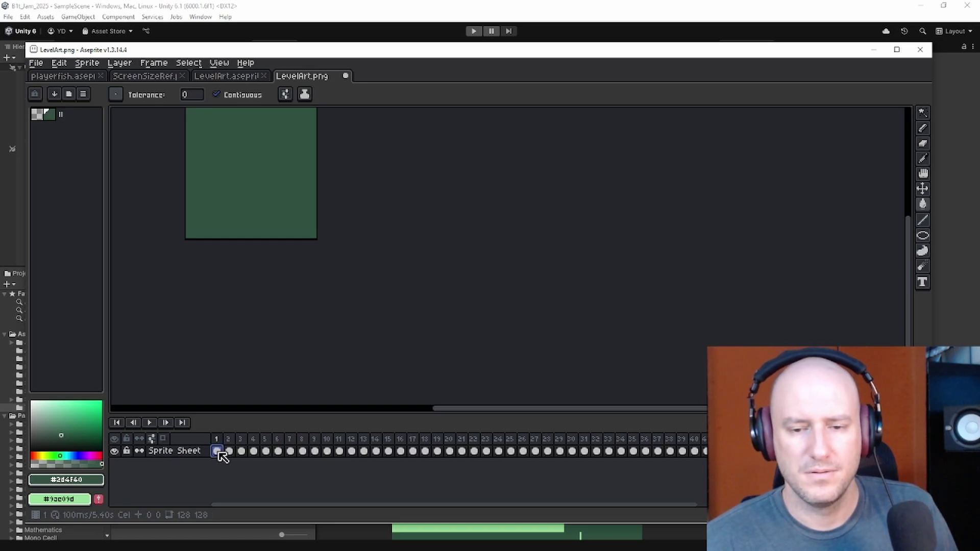
pyautogui.click(35, 62)
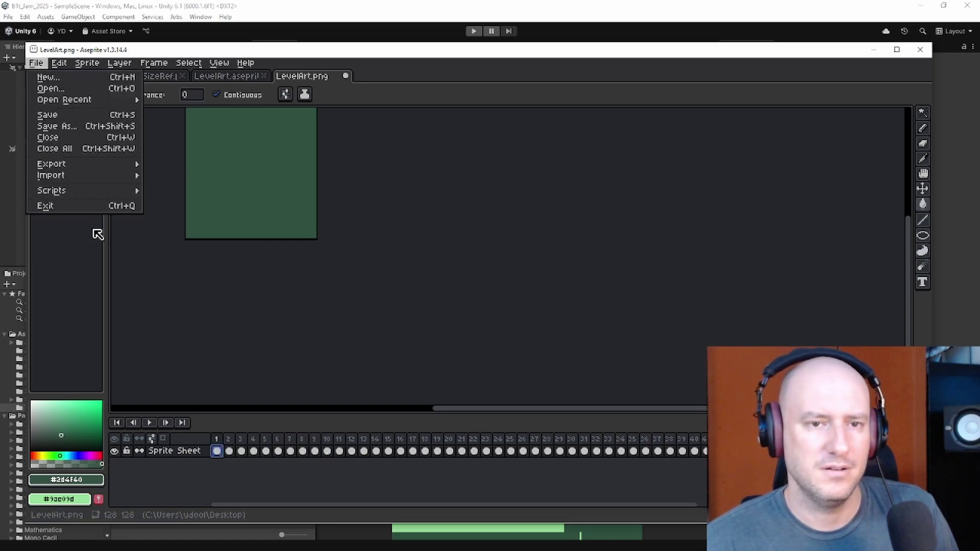
pyautogui.moveTo(66, 164)
pyautogui.click(156, 165)
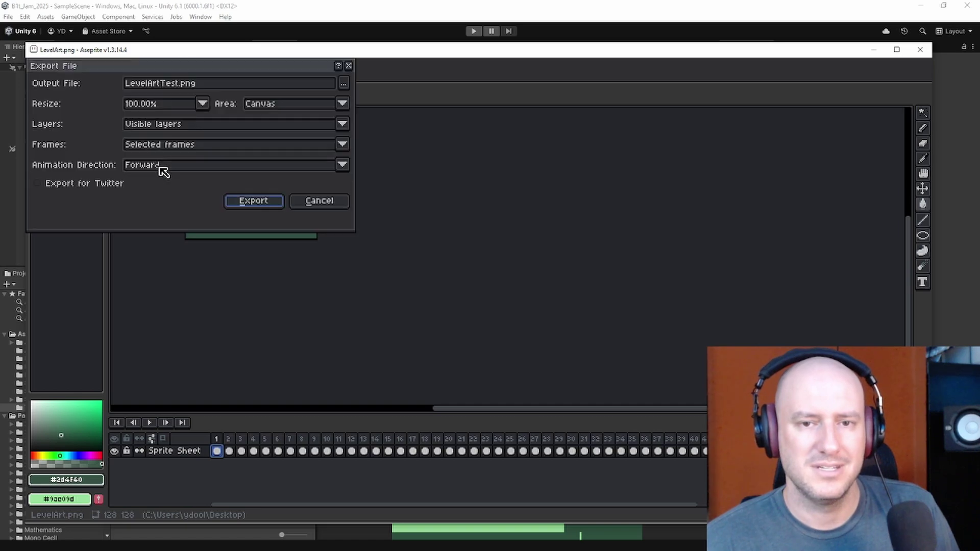
pyautogui.click(344, 84)
pyautogui.click(354, 101)
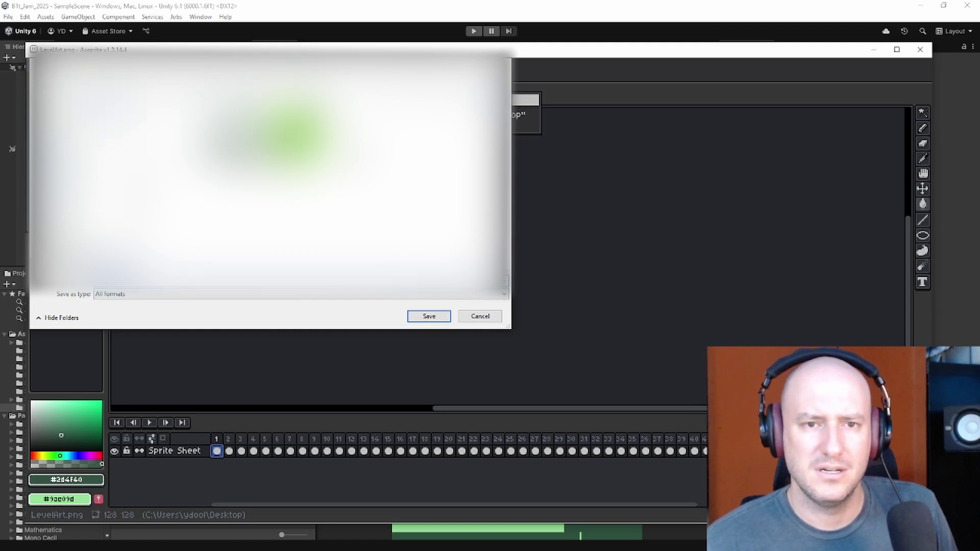
pyautogui.hotkey('ctrl', 'shift', 'n')
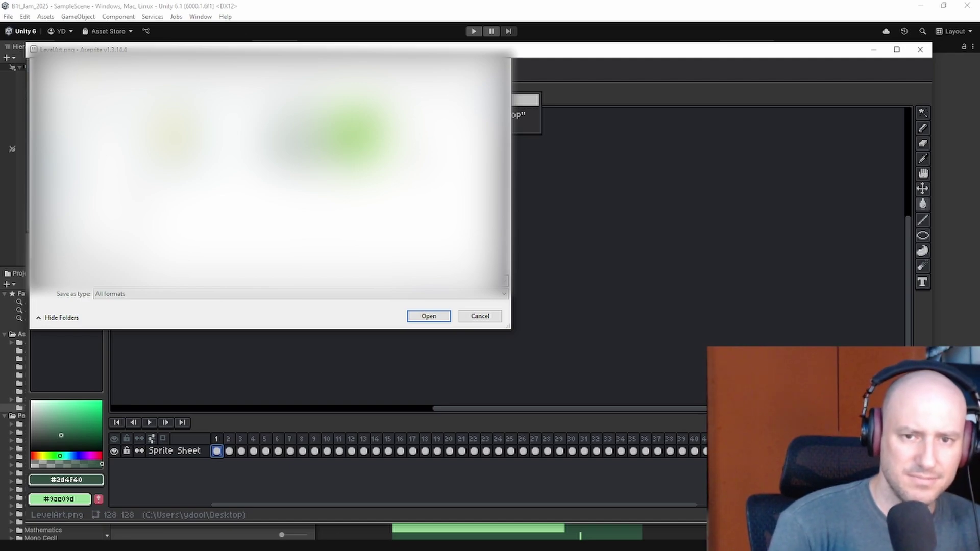
pyautogui.press('Return')
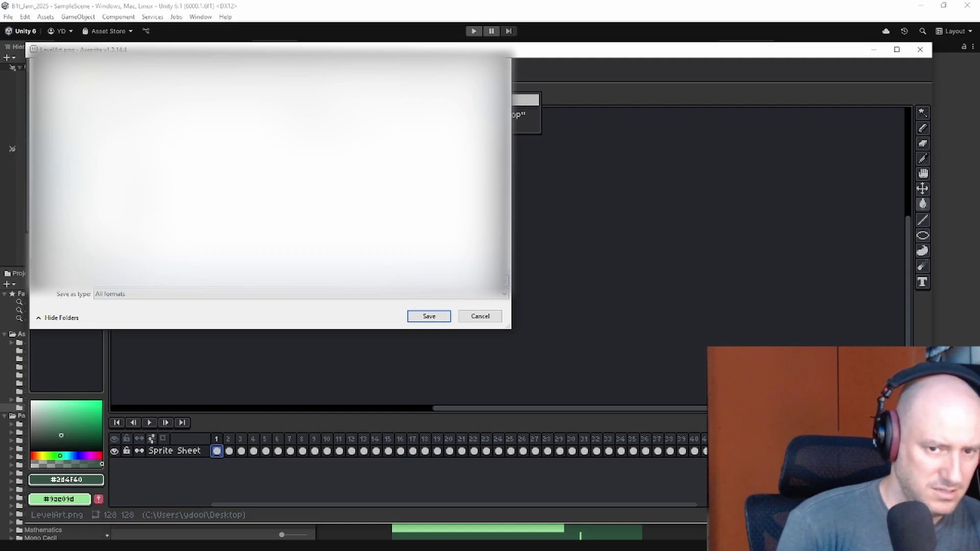
pyautogui.click(429, 317)
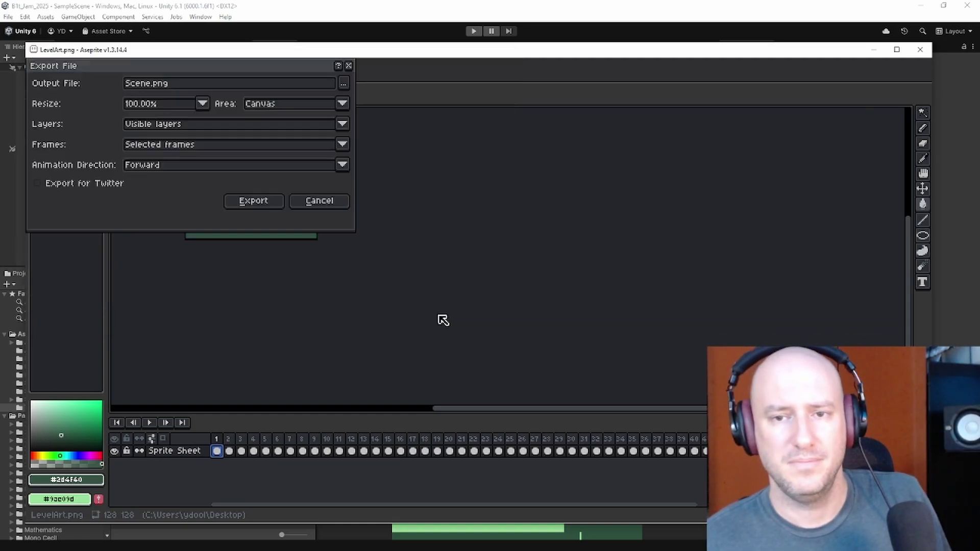
# Step: Set the export to all frames and export them as separate numbered PNG files
pyautogui.click(220, 145)
pyautogui.click(225, 157)
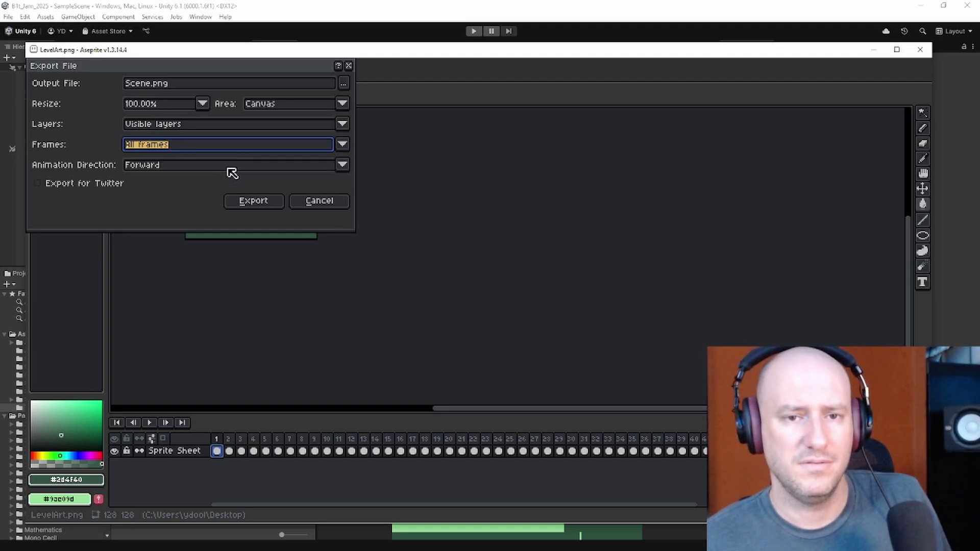
pyautogui.click(246, 205)
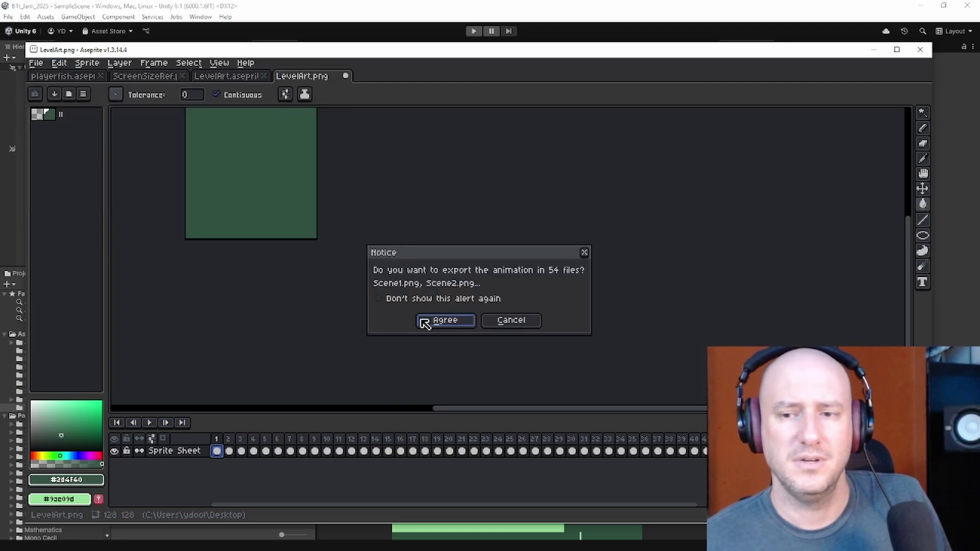
pyautogui.click(436, 322)
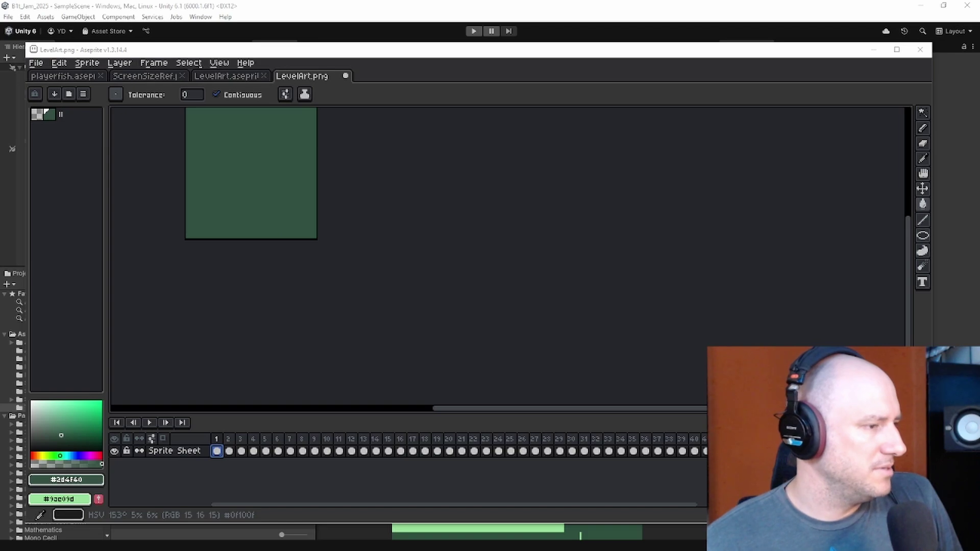
# Step: Switch to Unity, open the Level Art folder in Textures, and select all the exported Scene textures
pyautogui.hotkey('alt', 'Tab')
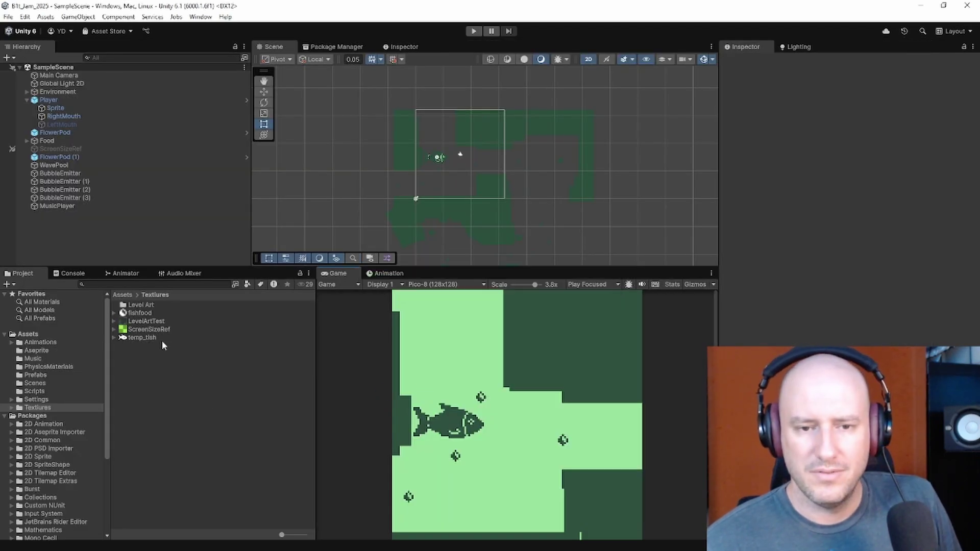
pyautogui.doubleClick(151, 304)
pyautogui.click(155, 304)
pyautogui.scroll(-5, 162, 362)
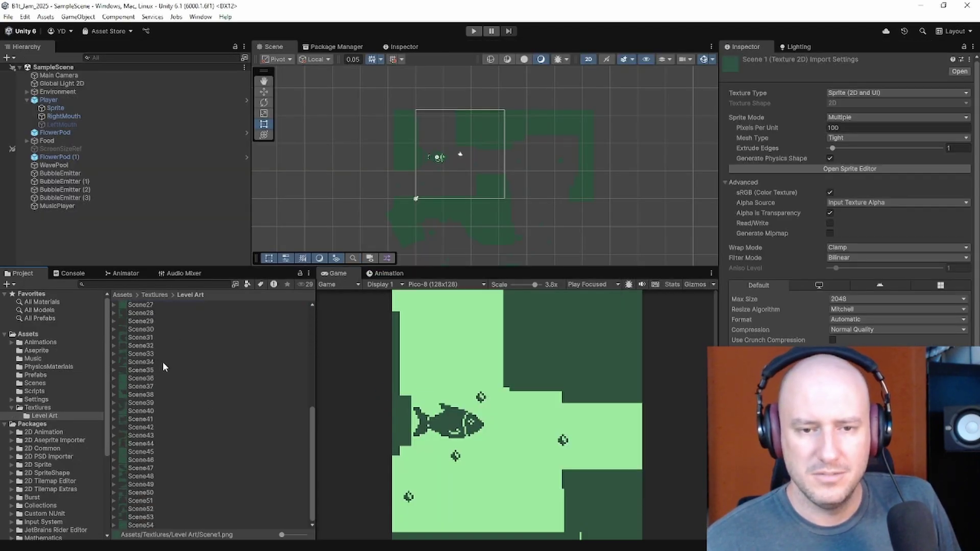
pyautogui.hotkey('ctrl', 'a')
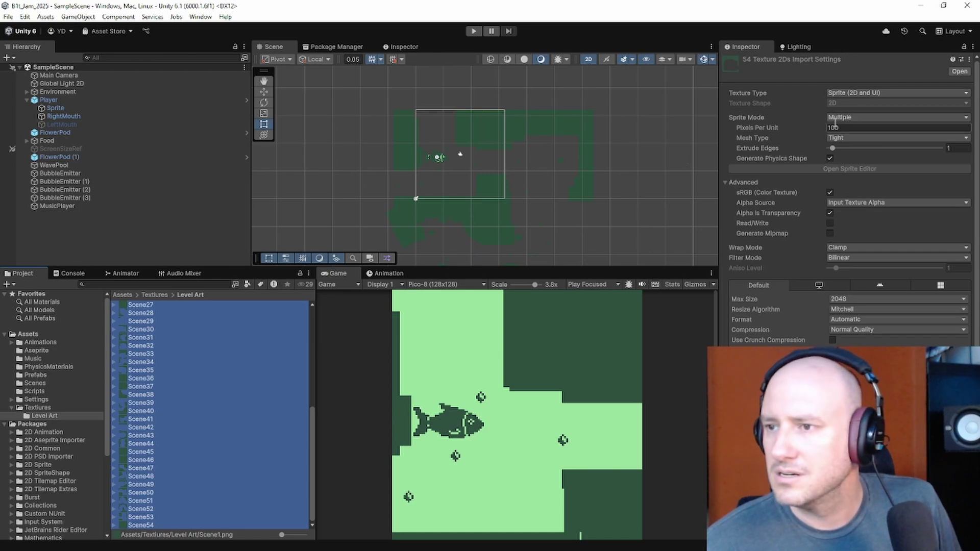
# Step: Set the selected textures' sprite mode to Single and their pivot to Bottom Left
pyautogui.click(847, 118)
pyautogui.click(848, 130)
pyautogui.click(847, 94)
pyautogui.click(858, 160)
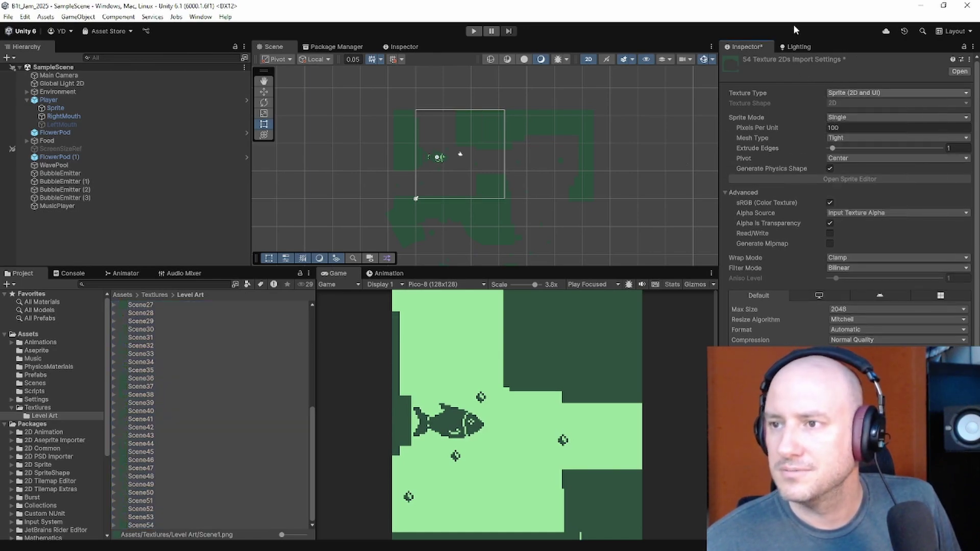
pyautogui.click(840, 158)
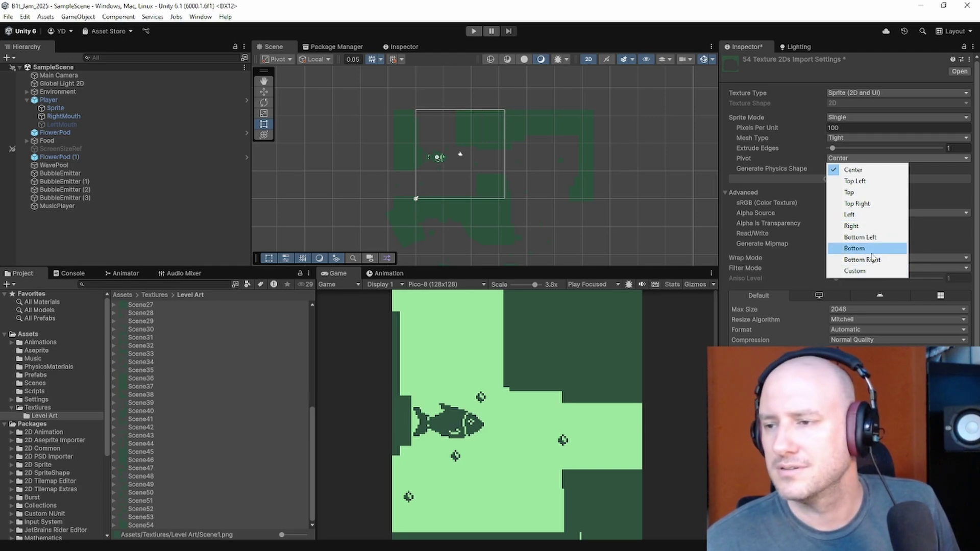
pyautogui.click(865, 238)
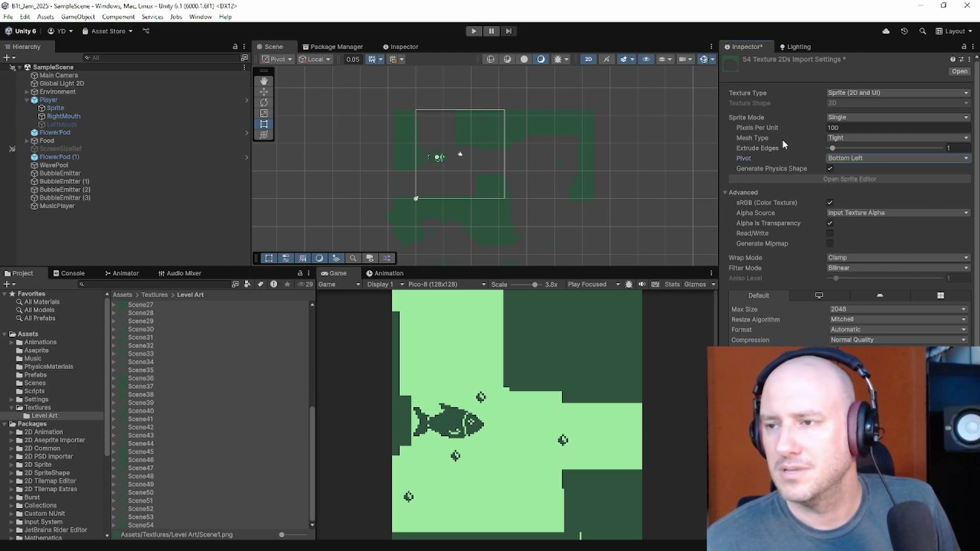
# Step: Set the textures to 8 pixels per unit, Point (no filter) and no compression, and apply the import settings
pyautogui.click(856, 128)
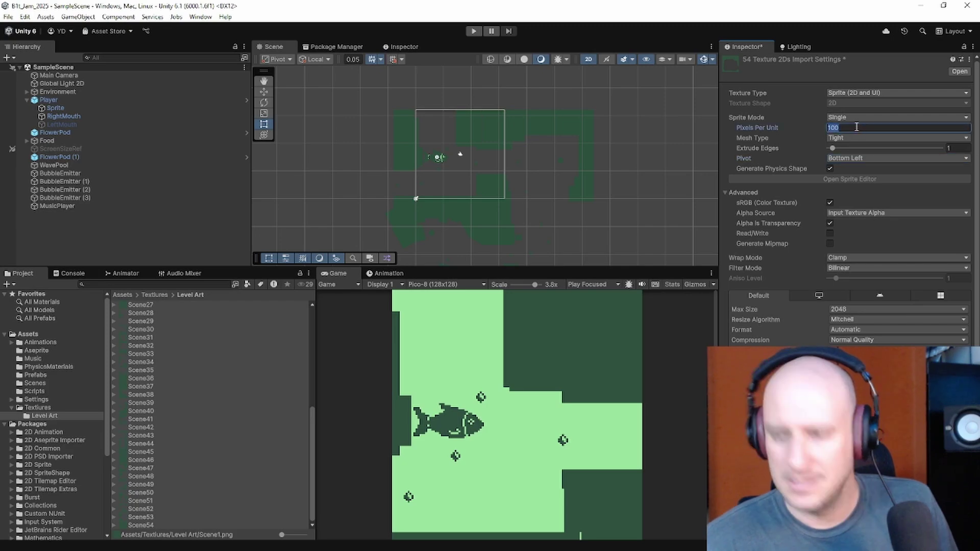
pyautogui.write('8')
pyautogui.click(868, 267)
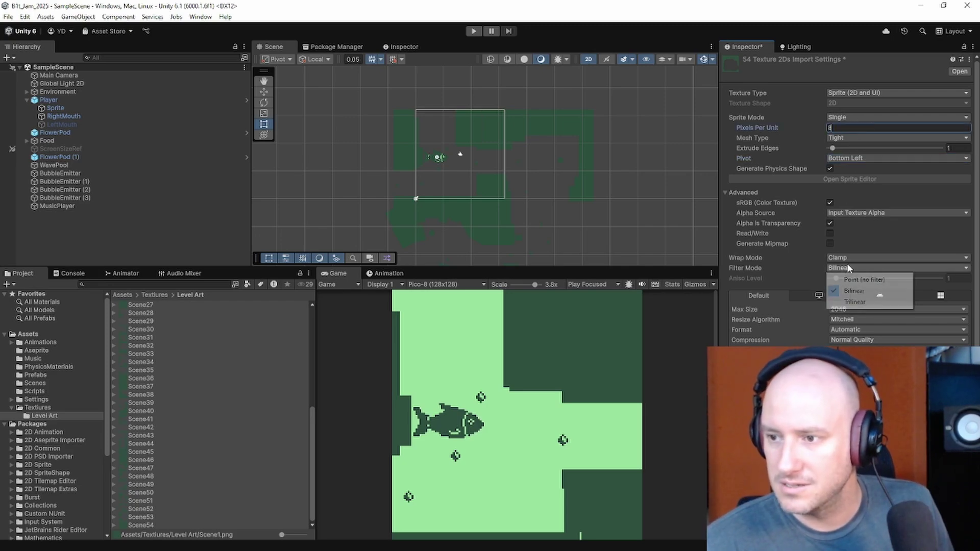
pyautogui.click(854, 277)
pyautogui.click(852, 351)
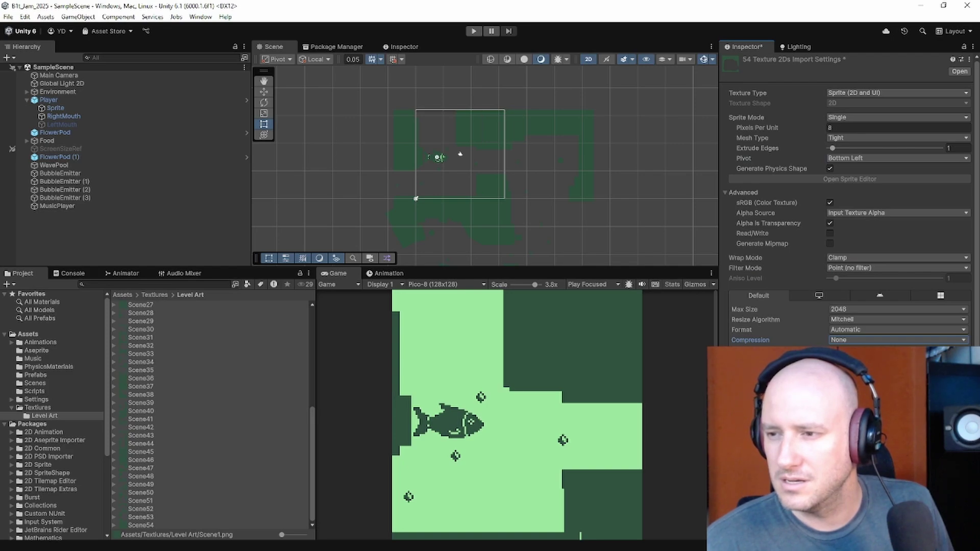
pyautogui.click(959, 358)
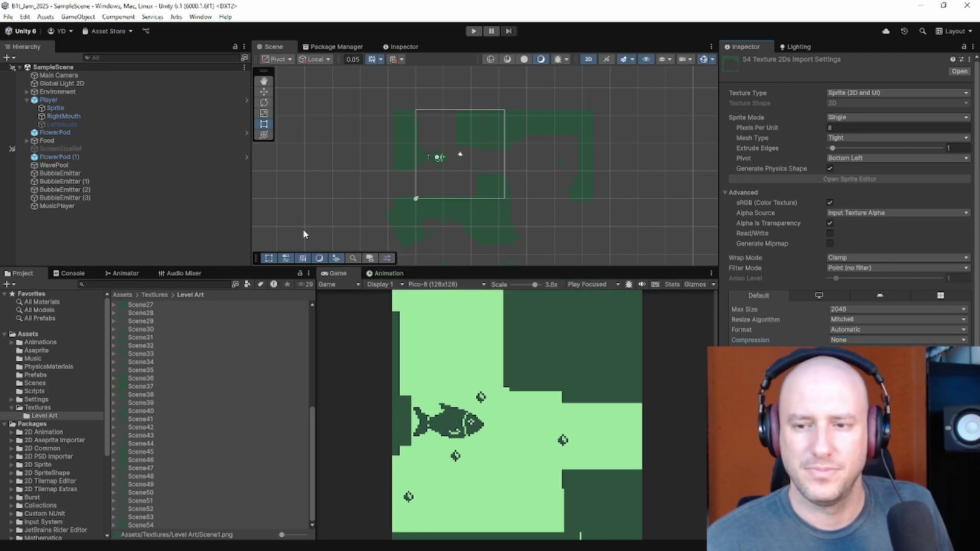
pyautogui.scroll(6, 203, 377)
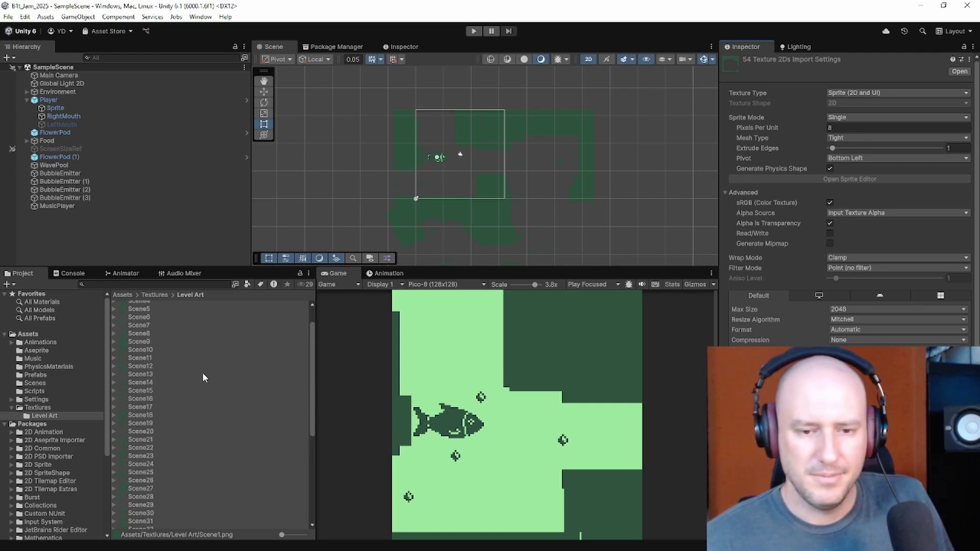
pyautogui.scroll(1, 203, 372)
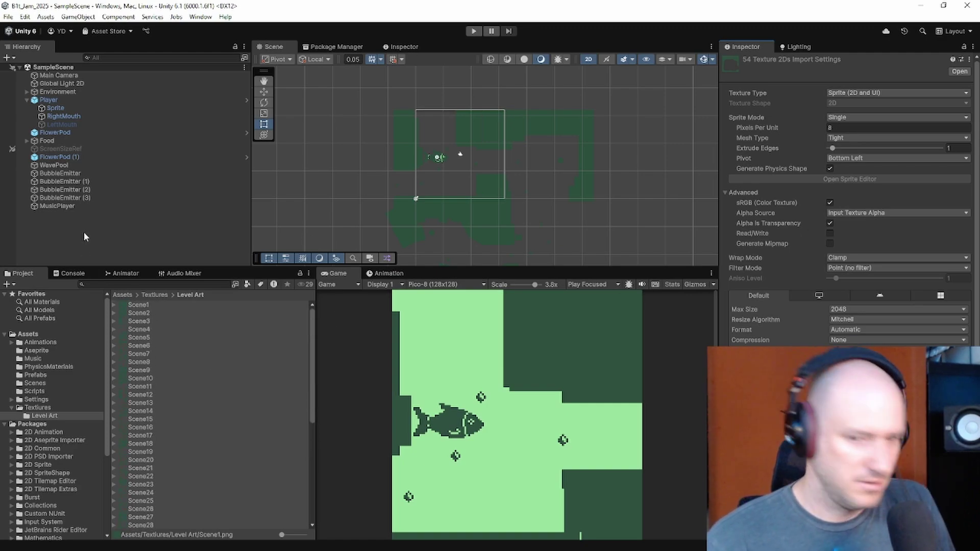
pyautogui.click(148, 305)
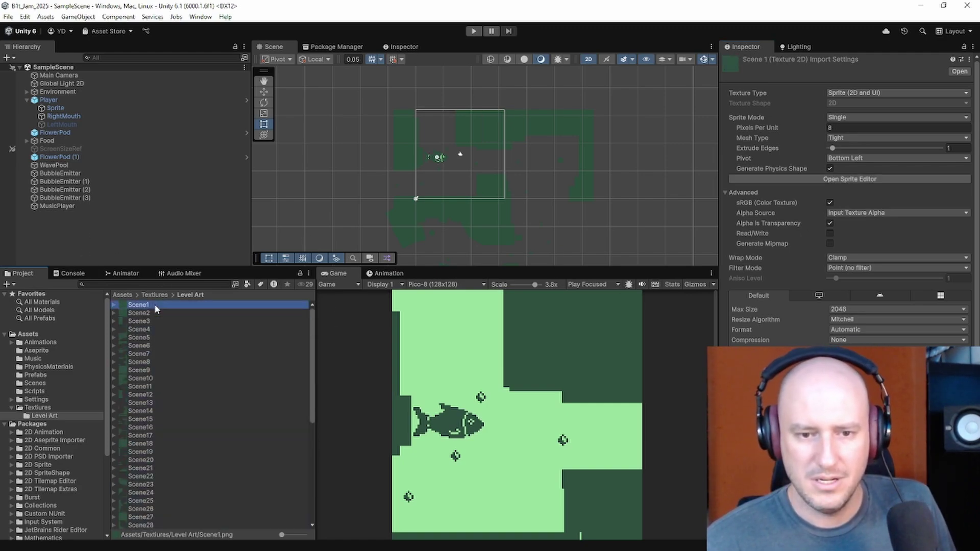
pyautogui.keyDown('shift'); pyautogui.click(163, 370); pyautogui.keyUp('shift')
pyautogui.moveTo(163, 370); pyautogui.dragTo(45, 232)
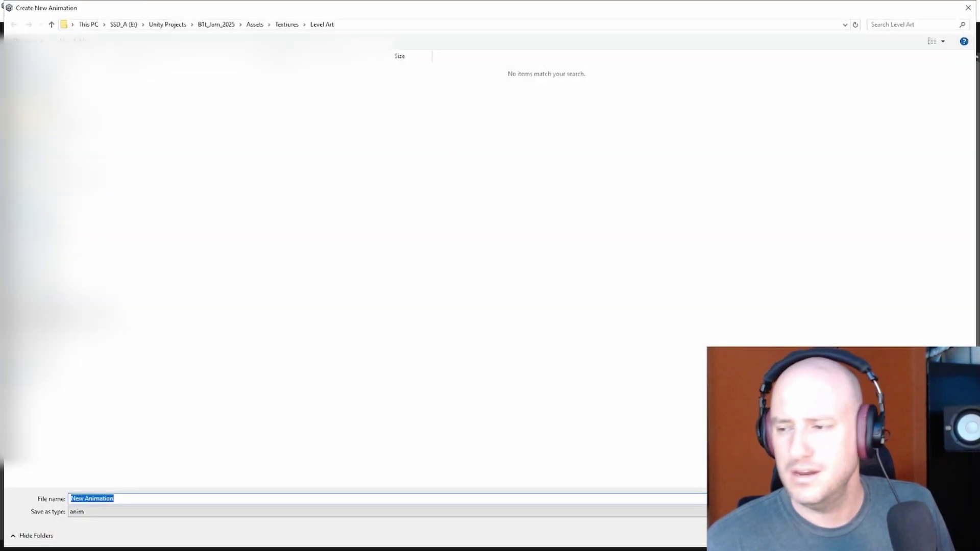
pyautogui.press('Escape')
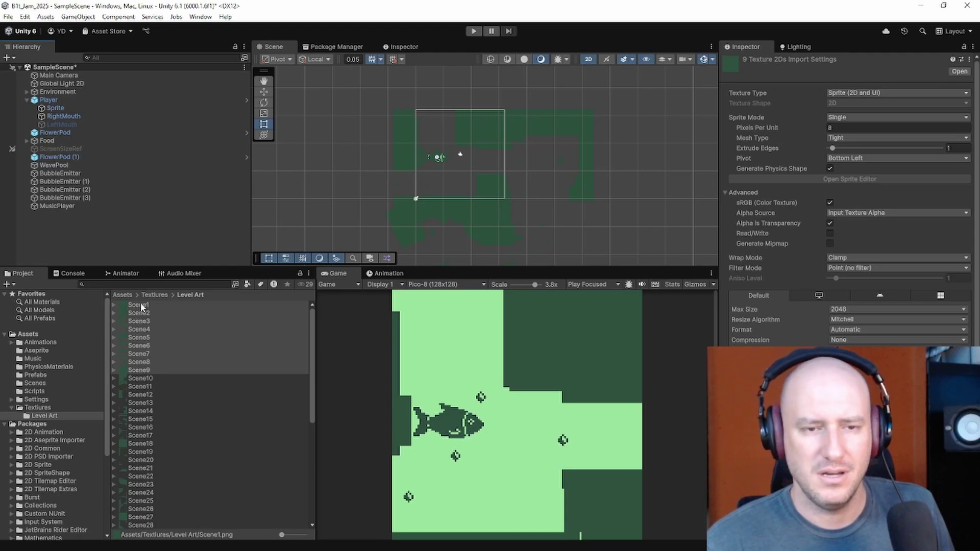
pyautogui.rightClick(50, 221)
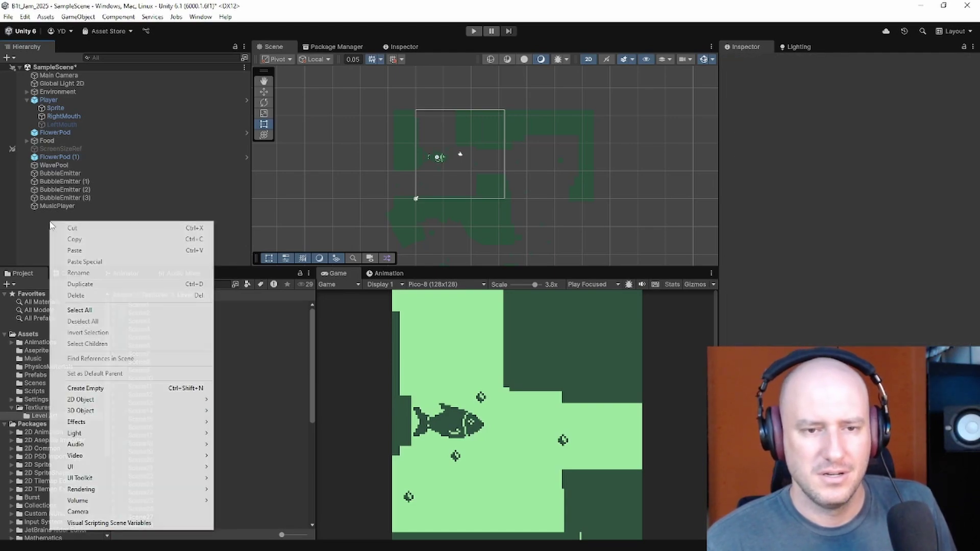
pyautogui.click(302, 338)
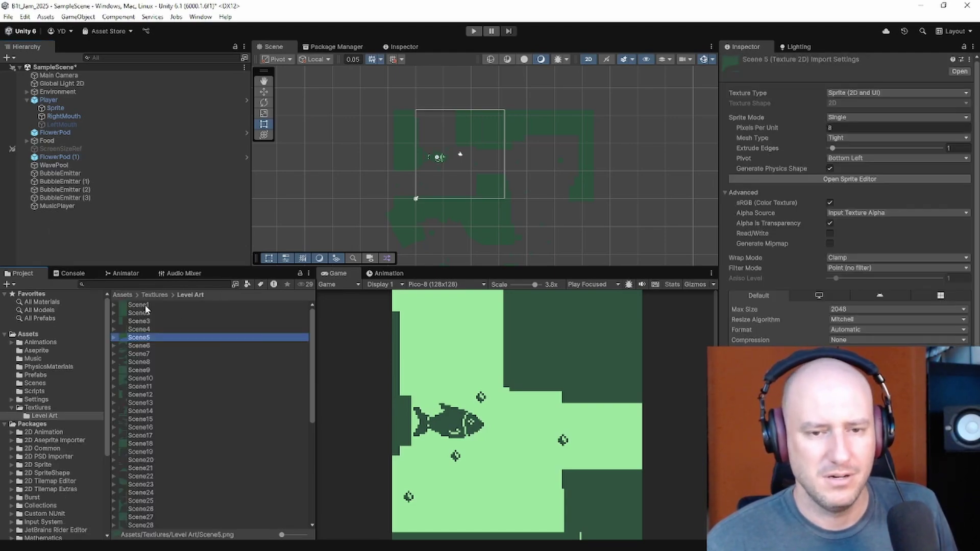
# Step: Add the sprites Scene1 through Scene7 one by one as objects at the end of the SampleScene hierarchy
pyautogui.moveTo(145, 305); pyautogui.dragTo(74, 239)
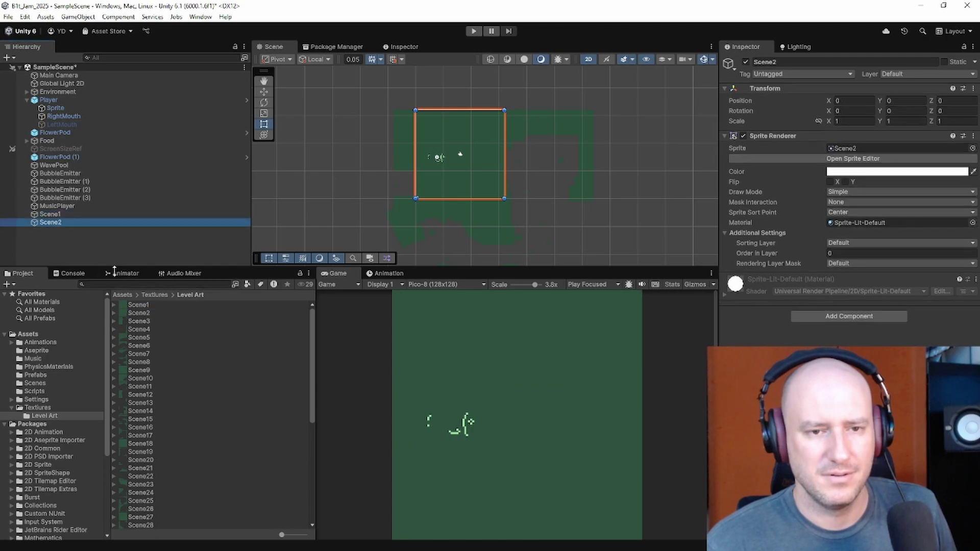
pyautogui.moveTo(145, 321); pyautogui.dragTo(99, 247)
pyautogui.moveTo(147, 338); pyautogui.dragTo(100, 250)
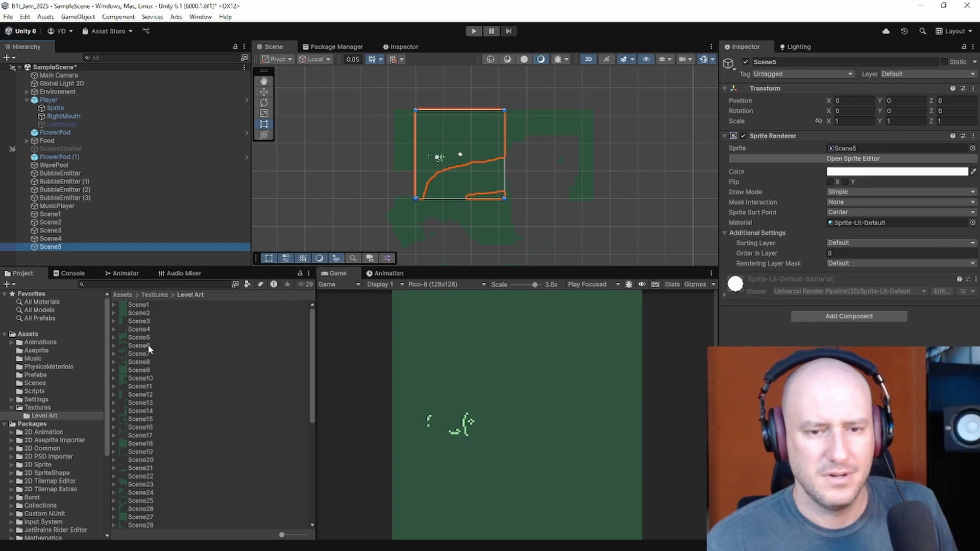
pyautogui.moveTo(148, 345); pyautogui.dragTo(74, 258)
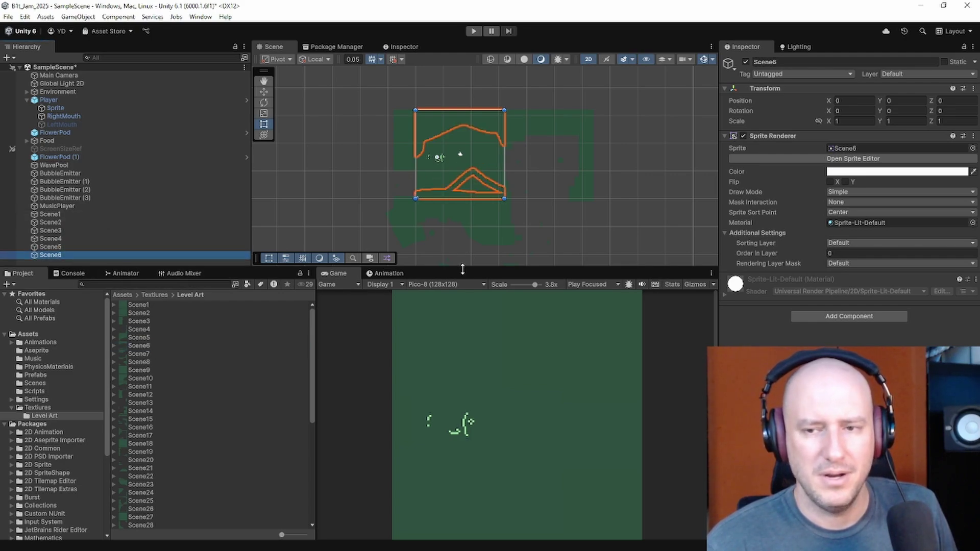
pyautogui.moveTo(463, 270); pyautogui.dragTo(462, 289)
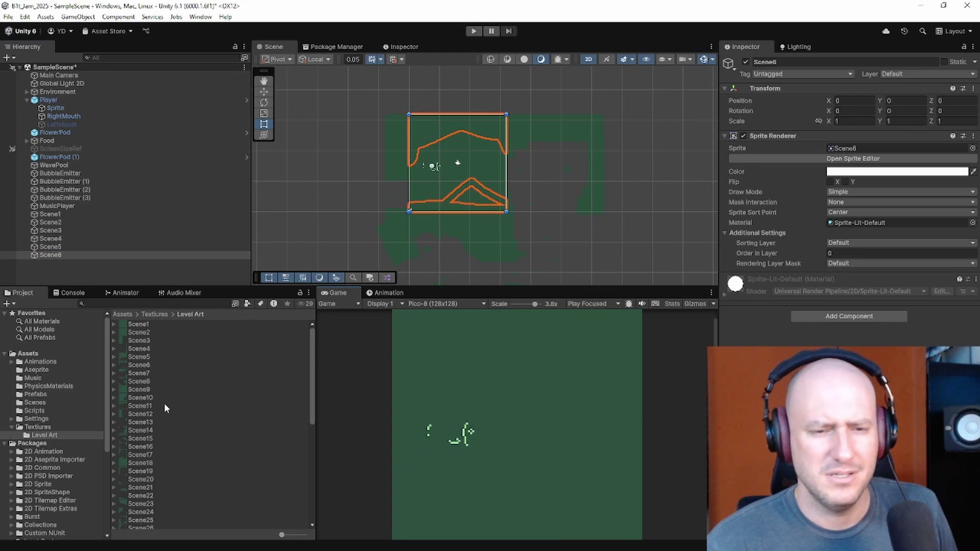
pyautogui.moveTo(147, 374); pyautogui.dragTo(71, 266)
pyautogui.click(132, 293)
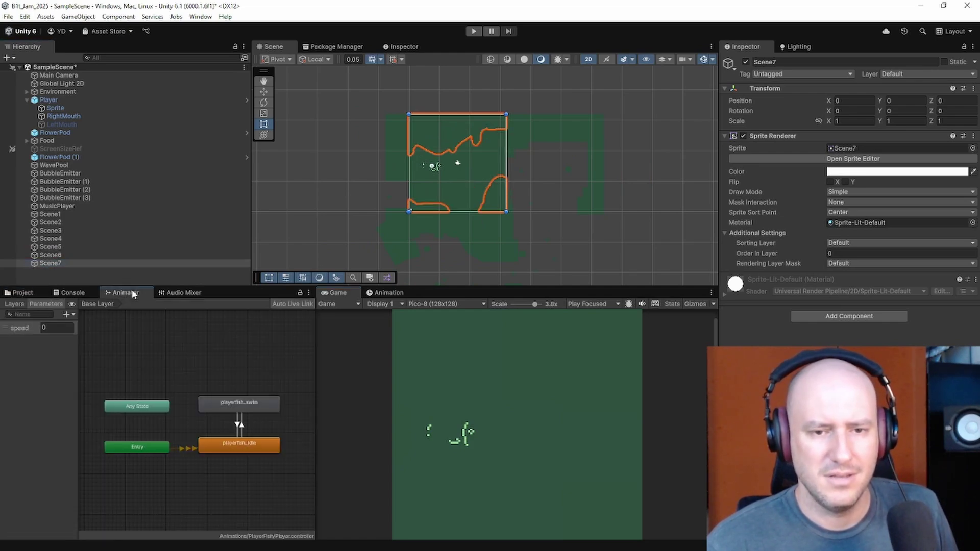
pyautogui.click(389, 292)
pyautogui.click(20, 292)
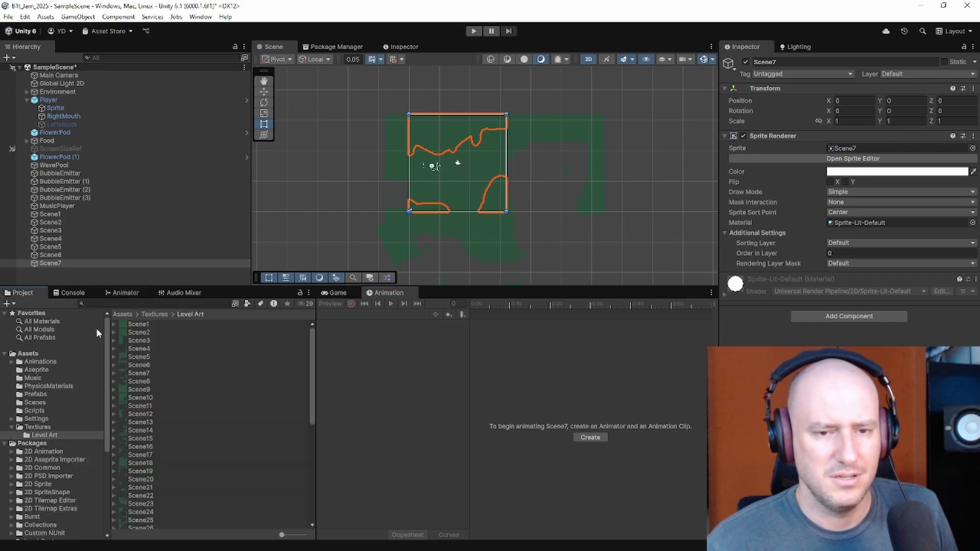
pyautogui.click(320, 295)
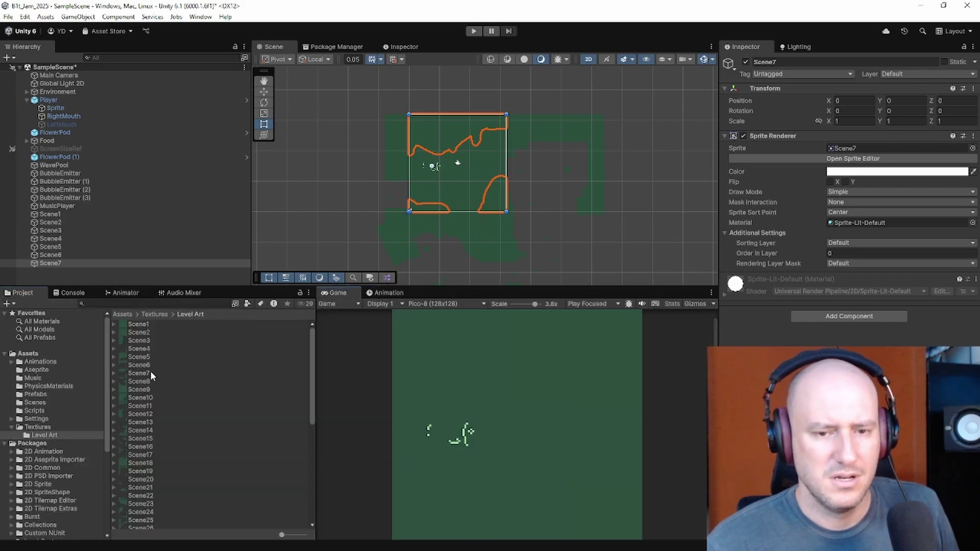
# Step: Add the Scene8 and Scene9 sprites as objects below Scene7 in the hierarchy
pyautogui.moveTo(146, 382); pyautogui.dragTo(77, 271)
pyautogui.moveTo(140, 389); pyautogui.dragTo(49, 283)
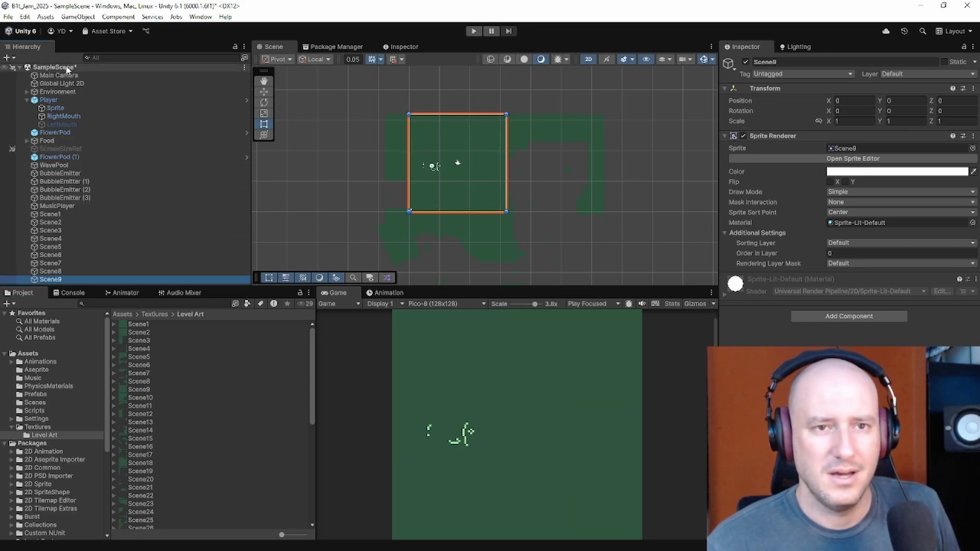
# Step: Create an empty object named Y0 at the end of the scene hierarchy
pyautogui.click(7, 57)
pyautogui.click(32, 72)
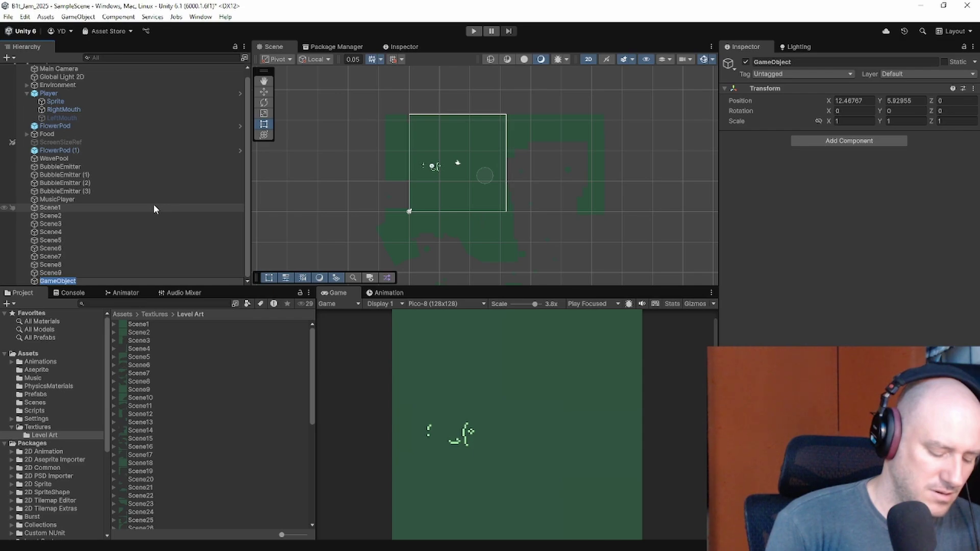
pyautogui.write('Y')
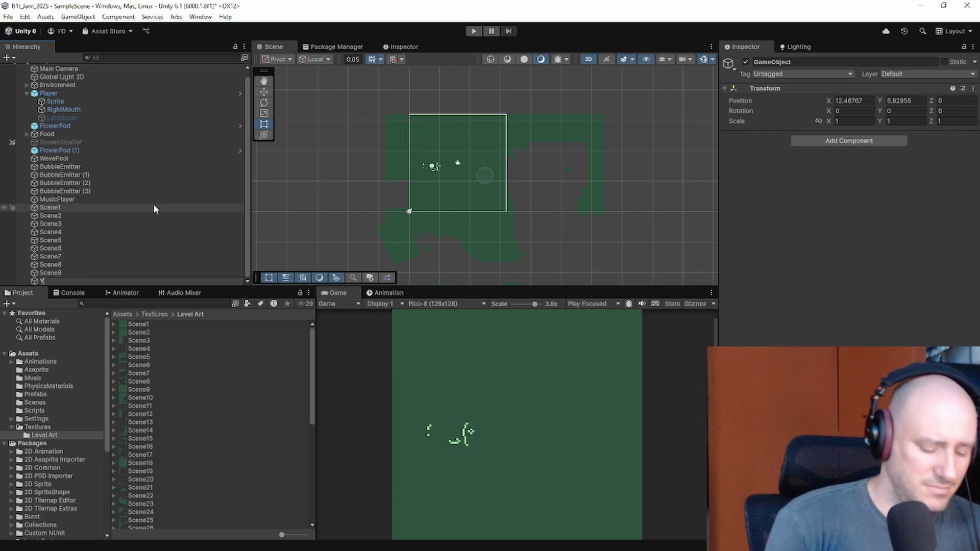
pyautogui.write('0')
pyautogui.press('Return')
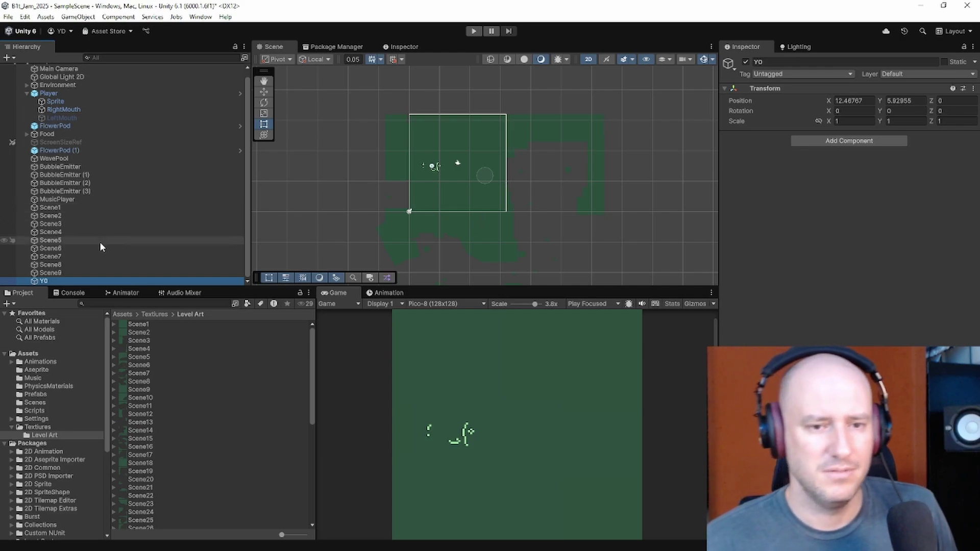
# Step: Set the Y0 object's X and Y position to 0
pyautogui.click(863, 90)
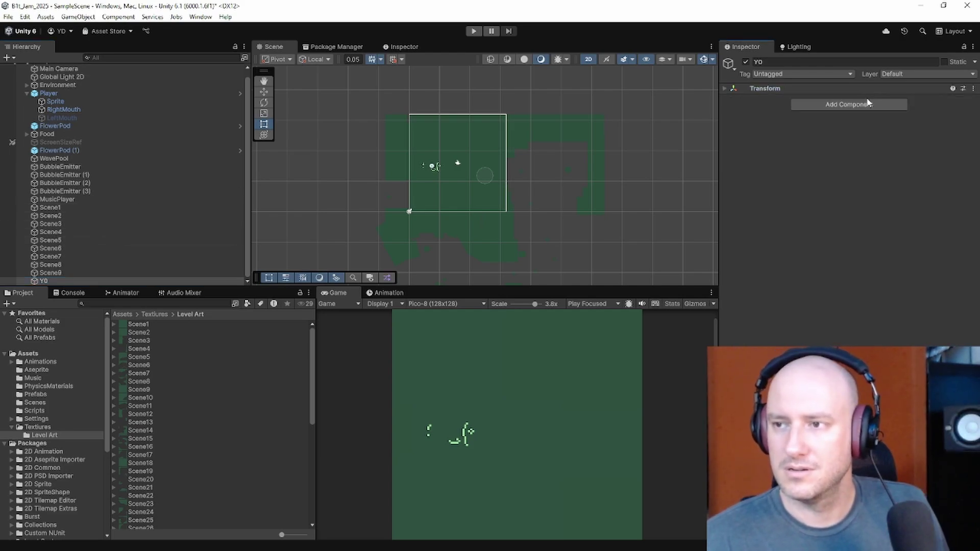
pyautogui.click(759, 90)
pyautogui.write('0')
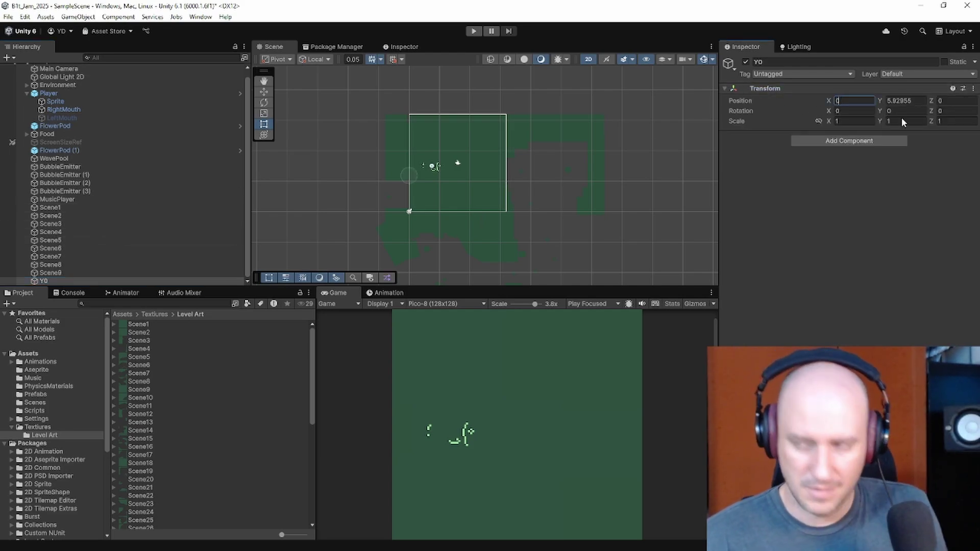
pyautogui.press('Tab')
pyautogui.write('0')
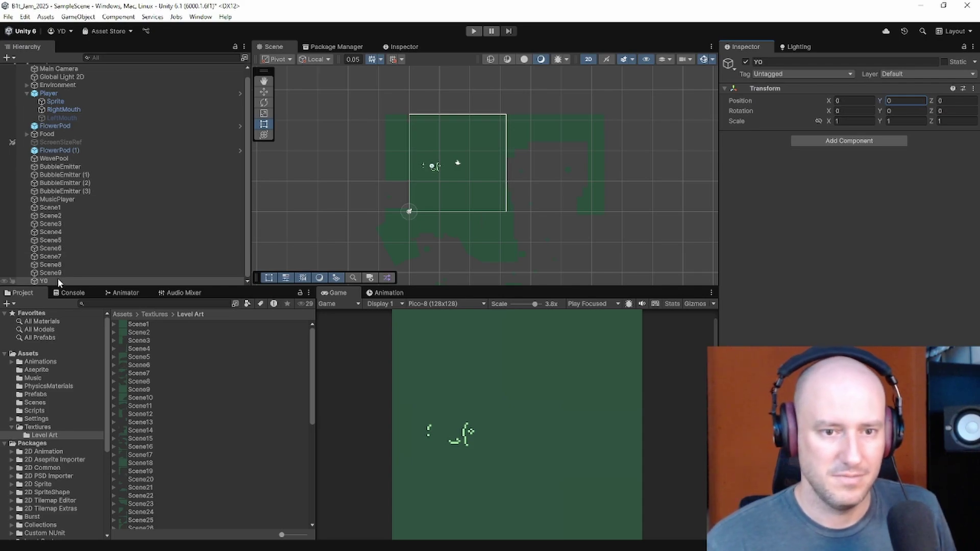
# Step: Move Y0 directly above Scene1 in the hierarchy and parent the objects Scene1 through Scene9 under it
pyautogui.moveTo(58, 280); pyautogui.dragTo(45, 205)
pyautogui.click(62, 216)
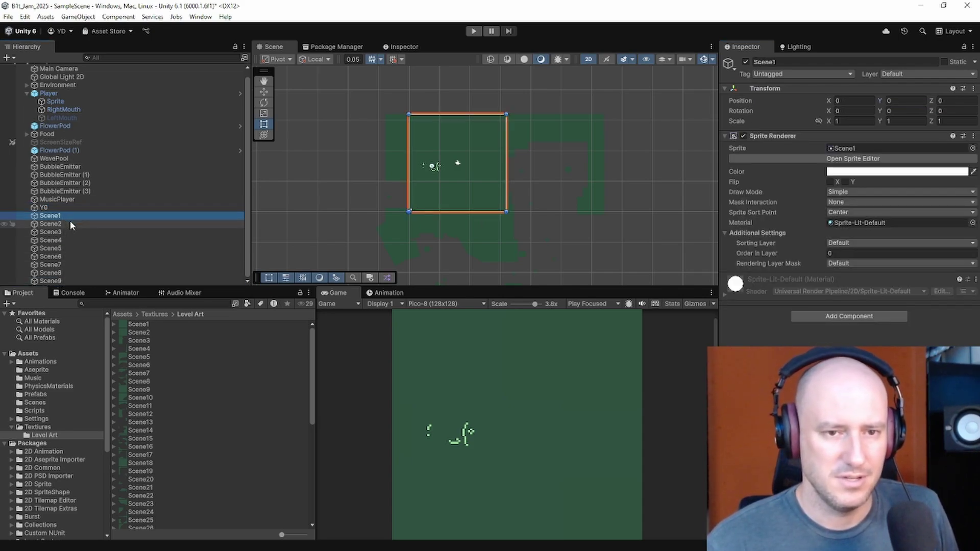
pyautogui.keyDown('shift'); pyautogui.click(62, 280); pyautogui.keyUp('shift')
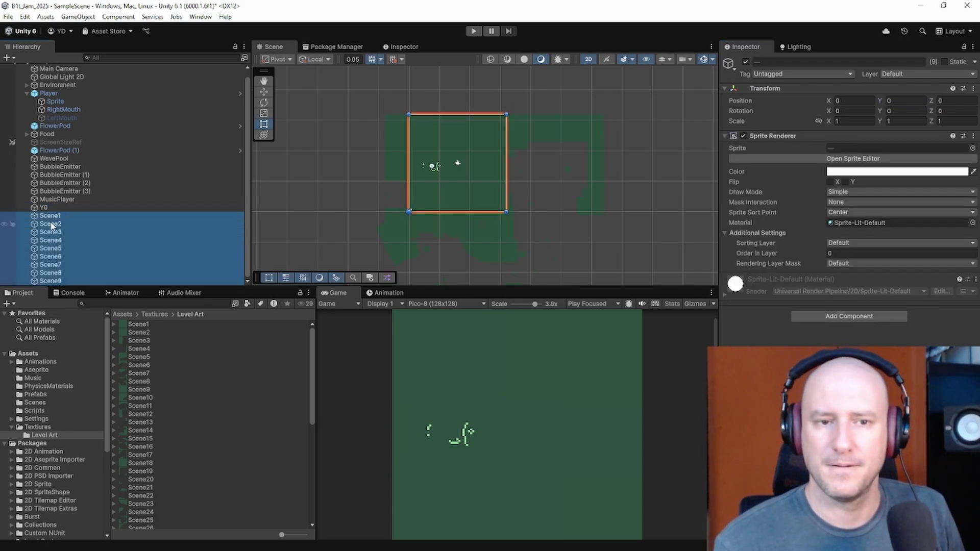
pyautogui.moveTo(51, 221); pyautogui.dragTo(47, 207)
pyautogui.click(47, 207)
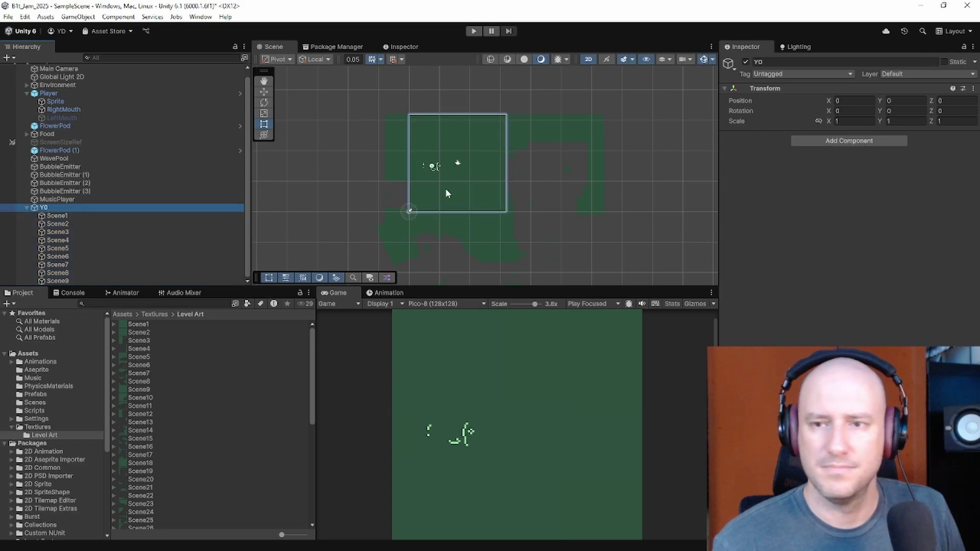
pyautogui.scroll(2, 429, 195)
pyautogui.scroll(3, 429, 195)
pyautogui.click(102, 216)
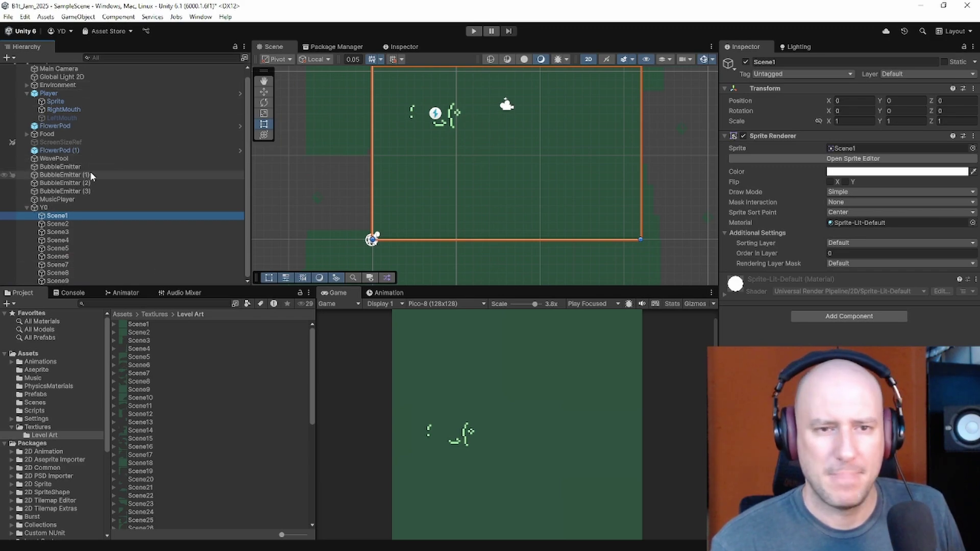
# Step: Save the scene as a new scene file named Game in the project's Assets/Scenes folder
pyautogui.click(8, 17)
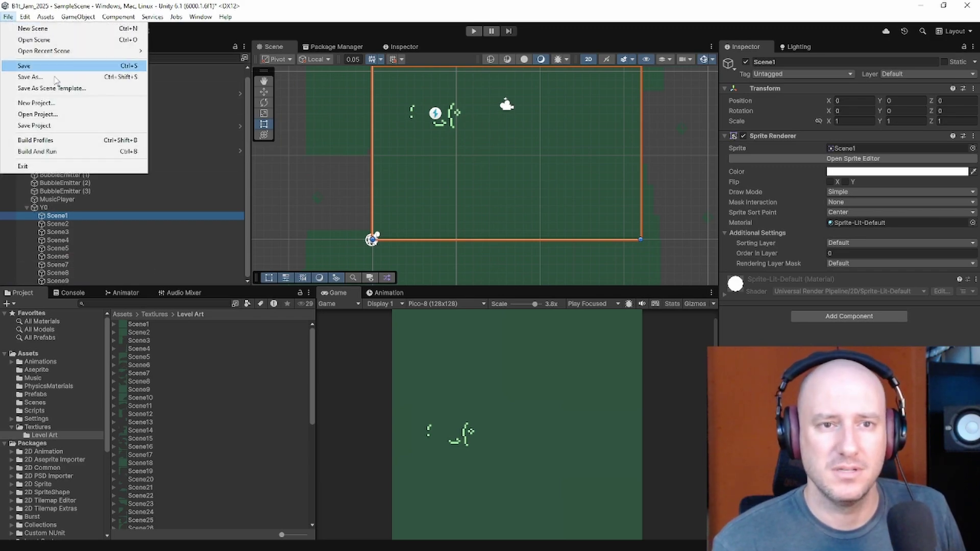
pyautogui.click(54, 76)
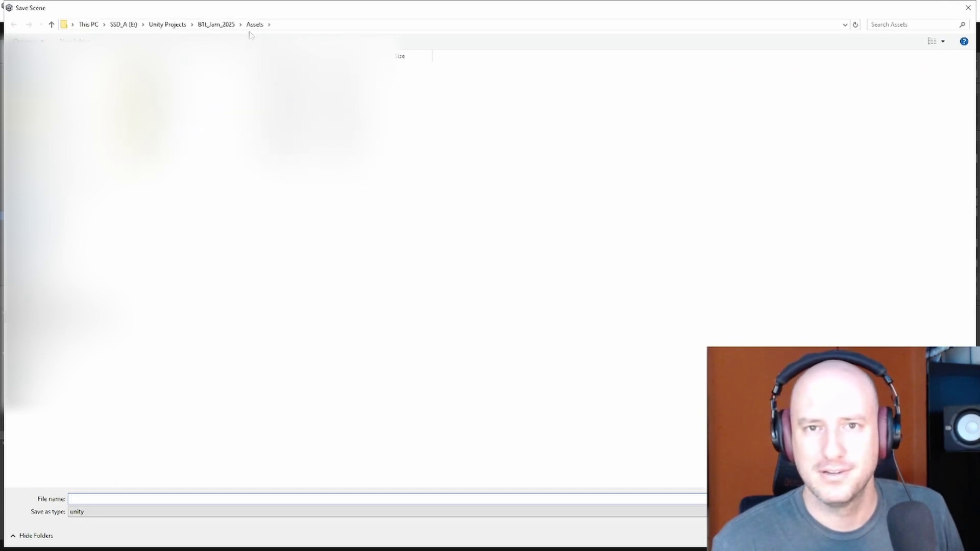
pyautogui.doubleClick(414, 125)
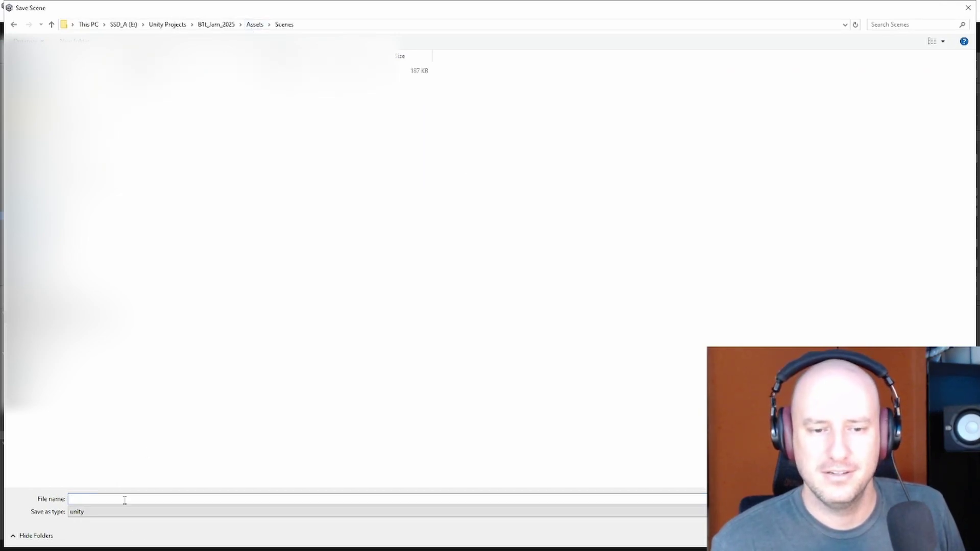
pyautogui.write('Game')
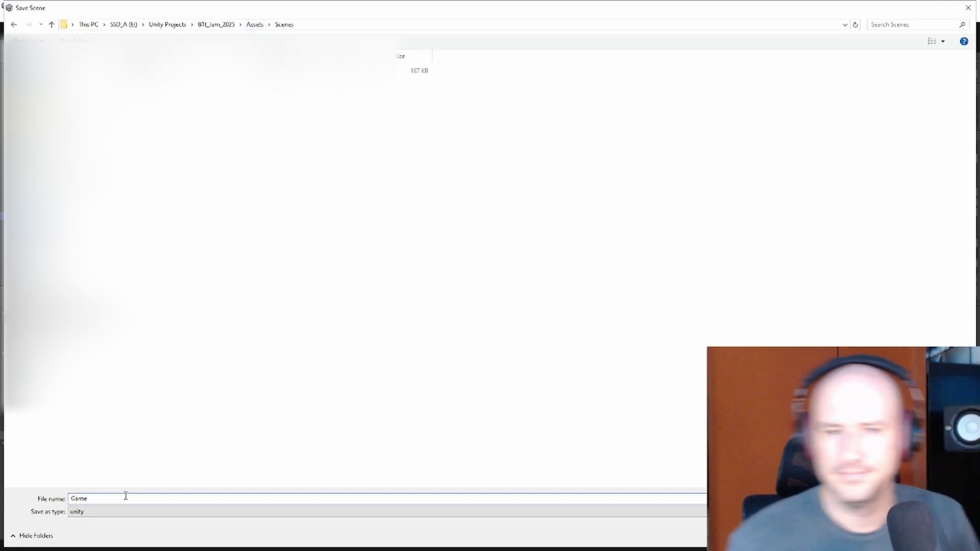
pyautogui.press('Return')
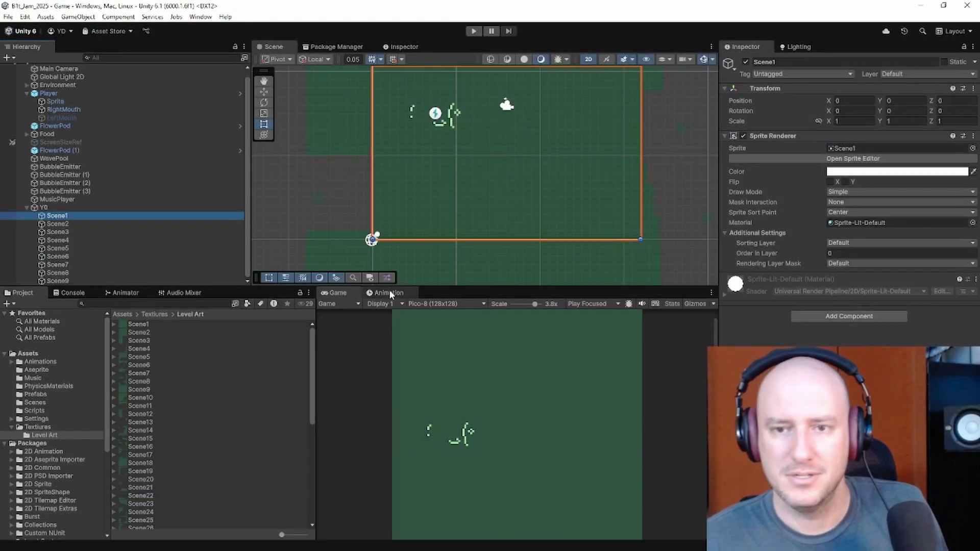
# Step: Delete the objects BubbleEmitter (1), BubbleEmitter (2) and BubbleEmitter (3) from the scene
pyautogui.click(51, 207)
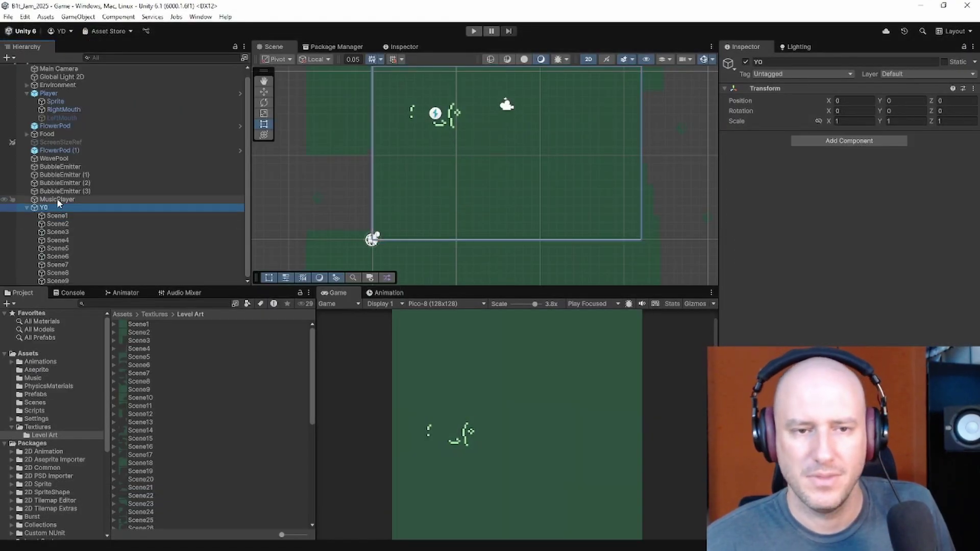
pyautogui.click(60, 191)
pyautogui.keyDown('shift'); pyautogui.click(68, 175); pyautogui.keyUp('shift')
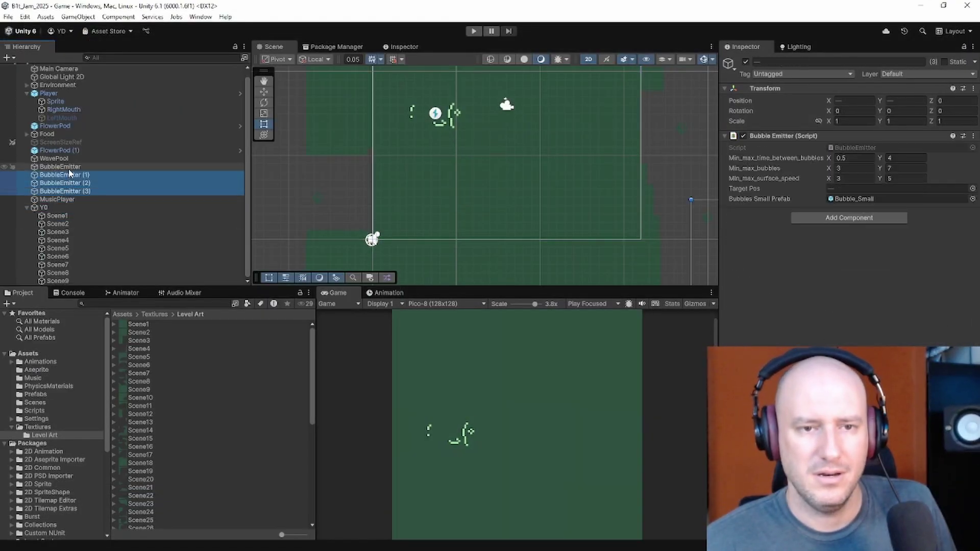
pyautogui.press('Delete')
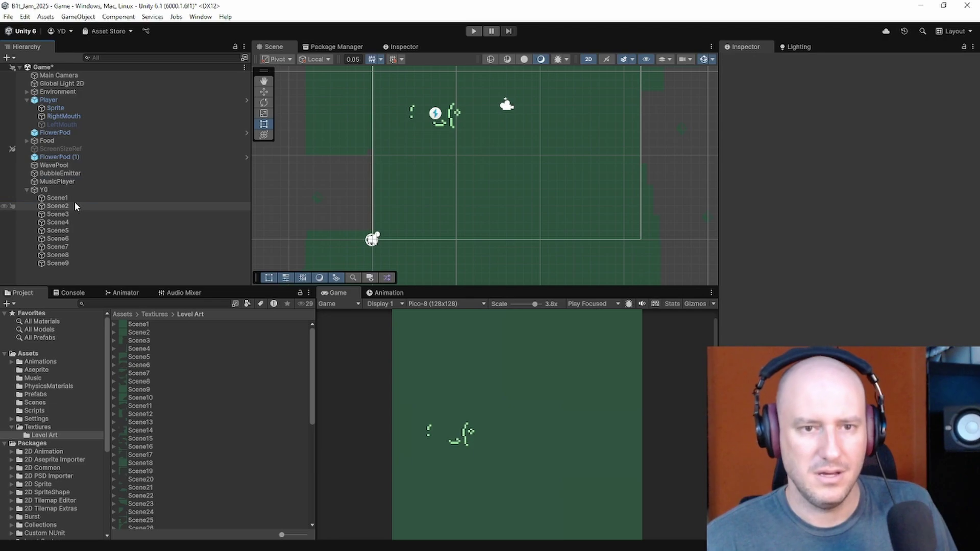
# Step: Store the remaining BubbleEmitter as a prefab in the Prefabs folder and delete its instance from the scene
pyautogui.click(60, 173)
pyautogui.click(31, 293)
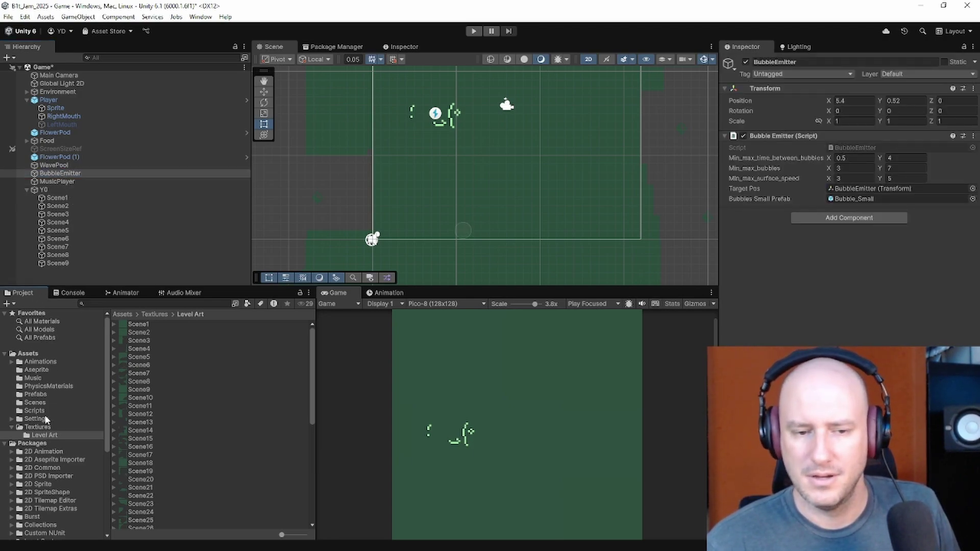
pyautogui.click(36, 394)
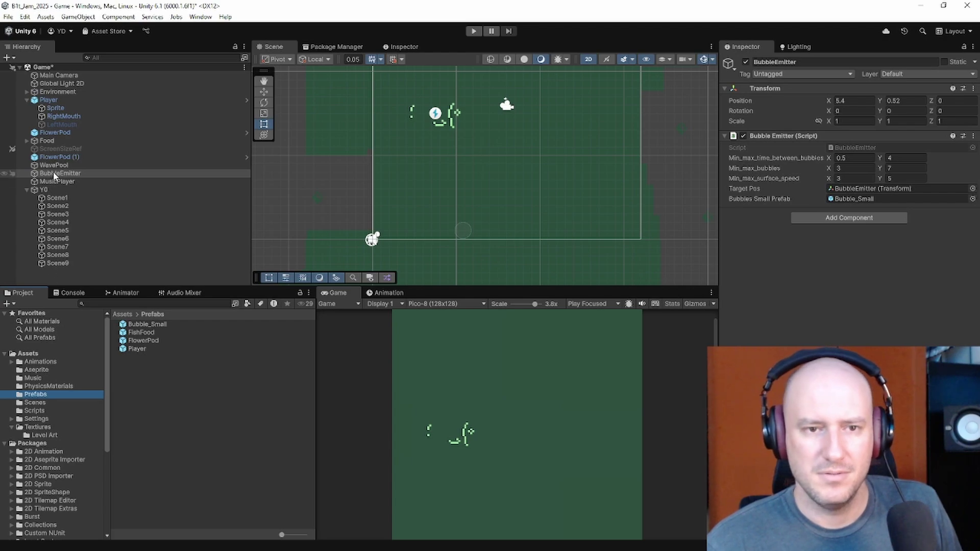
pyautogui.moveTo(55, 175); pyautogui.dragTo(188, 415)
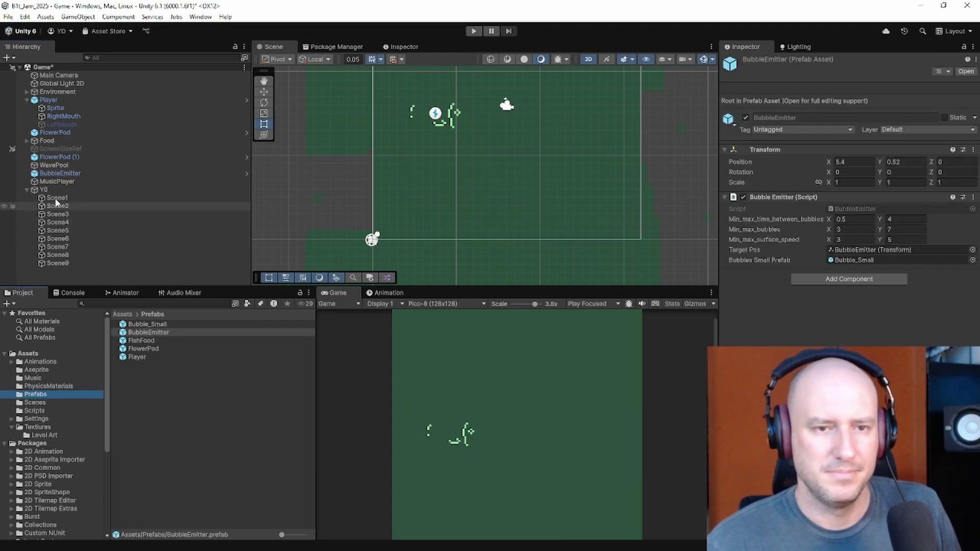
pyautogui.click(61, 174)
pyautogui.press('Delete')
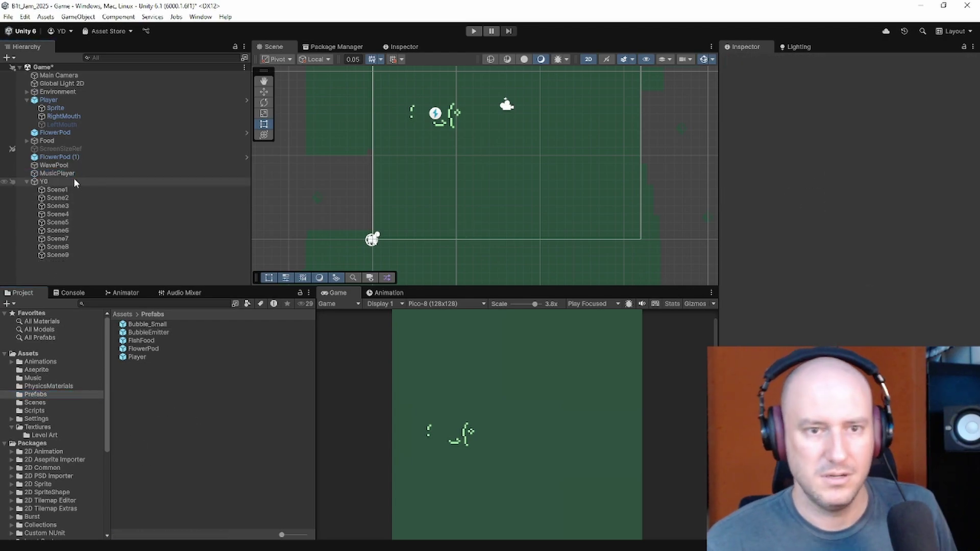
# Step: Hide the Environment object in the Scene view so only the Scene sprites' level art shows
pyautogui.click(66, 165)
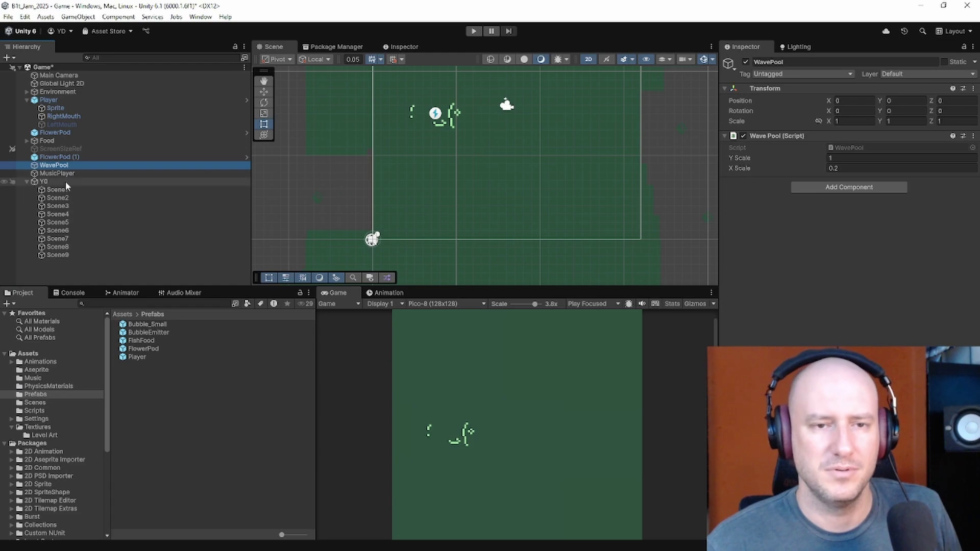
pyautogui.click(88, 149)
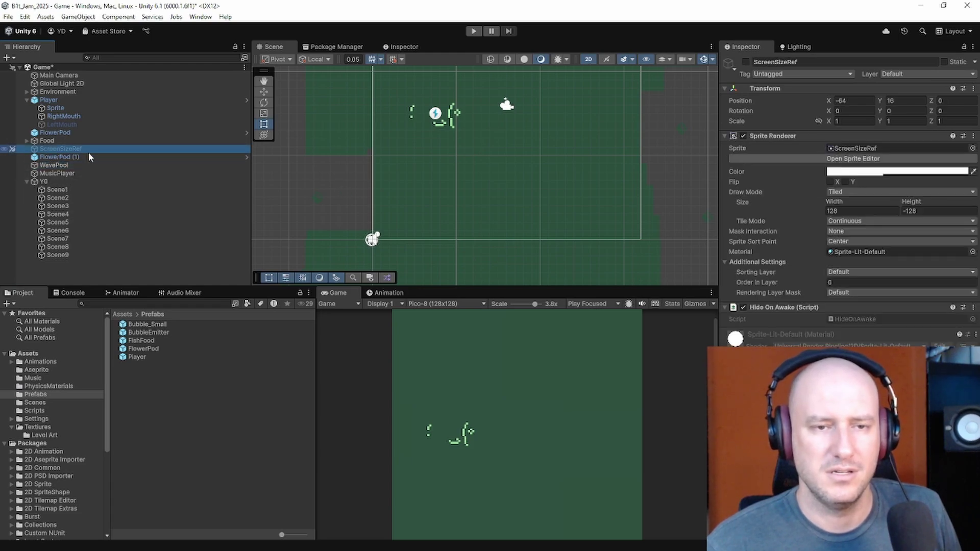
pyautogui.doubleClick(54, 190)
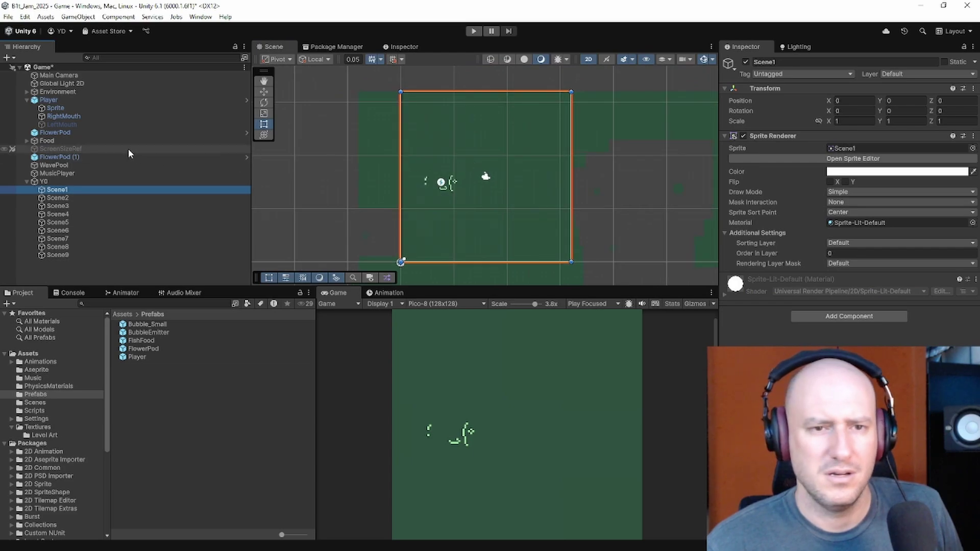
pyautogui.click(71, 92)
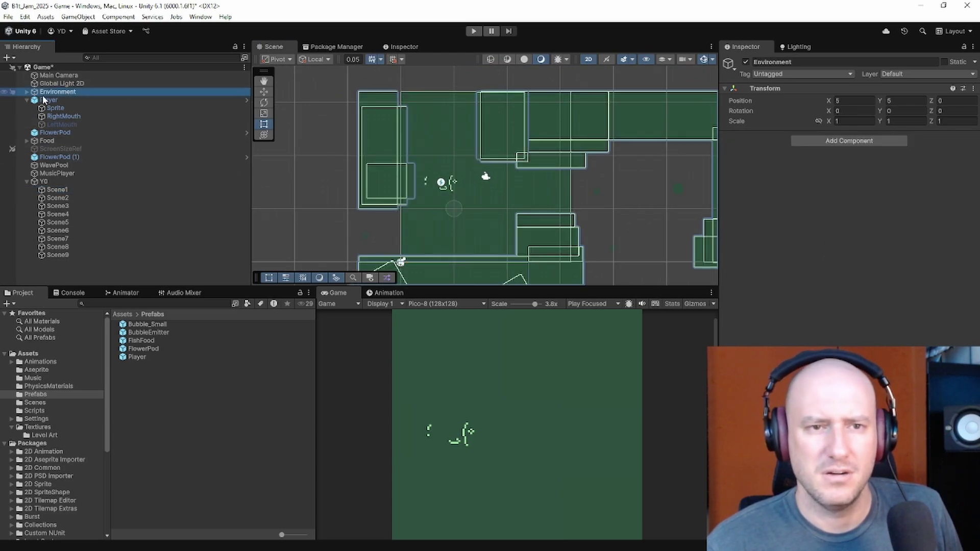
pyautogui.click(5, 91)
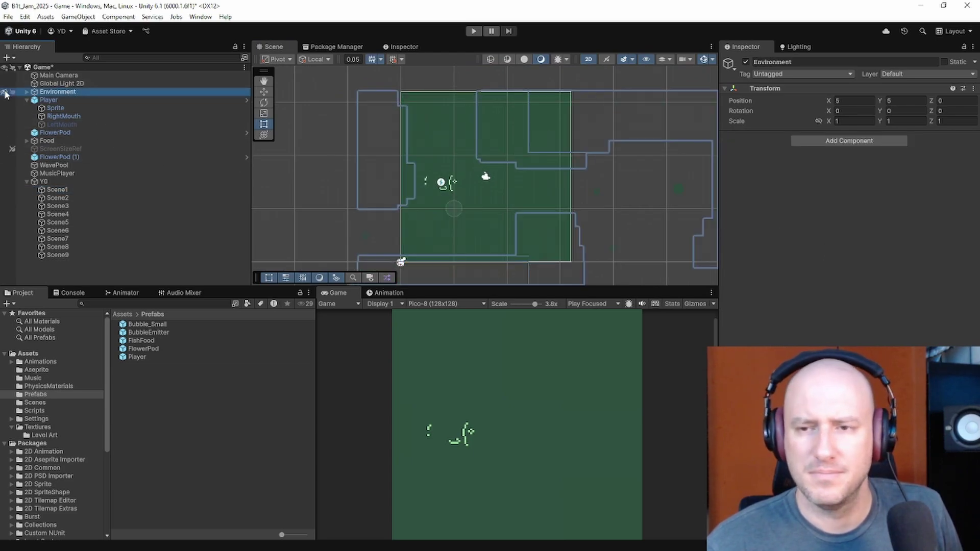
pyautogui.click(122, 274)
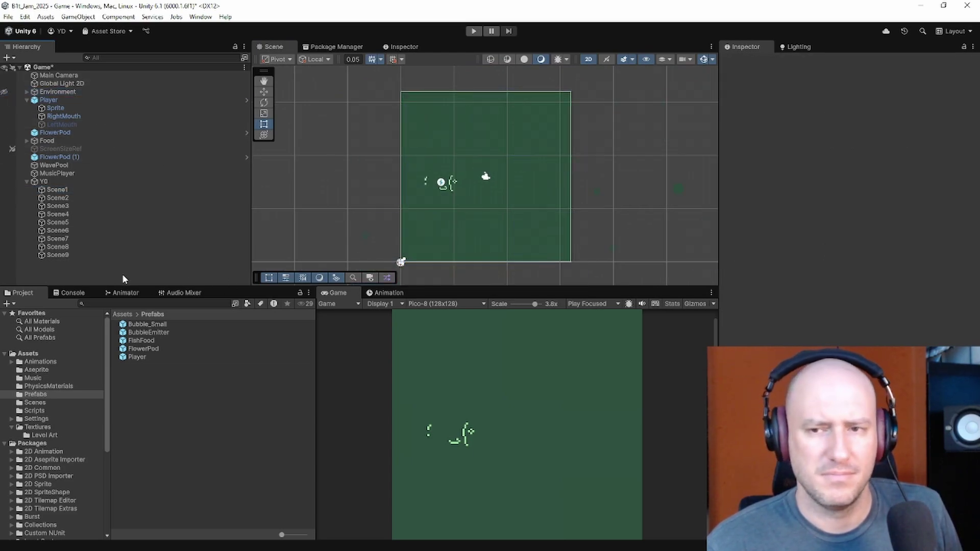
# Step: Set the Scene2 sprite's X position to 16 so it sits directly beside Scene1
pyautogui.click(60, 191)
pyautogui.scroll(-1, 597, 239)
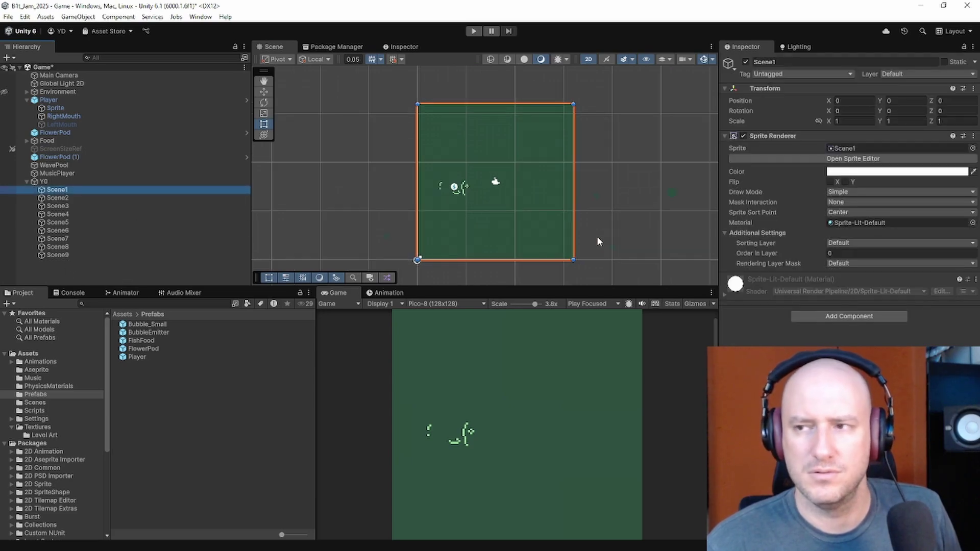
pyautogui.scroll(-2, 515, 210)
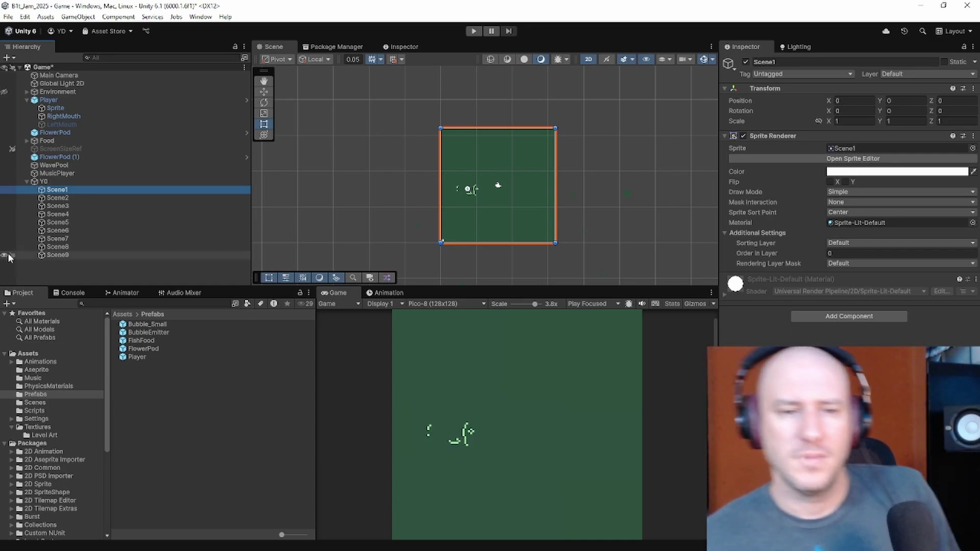
pyautogui.click(64, 199)
pyautogui.click(855, 101)
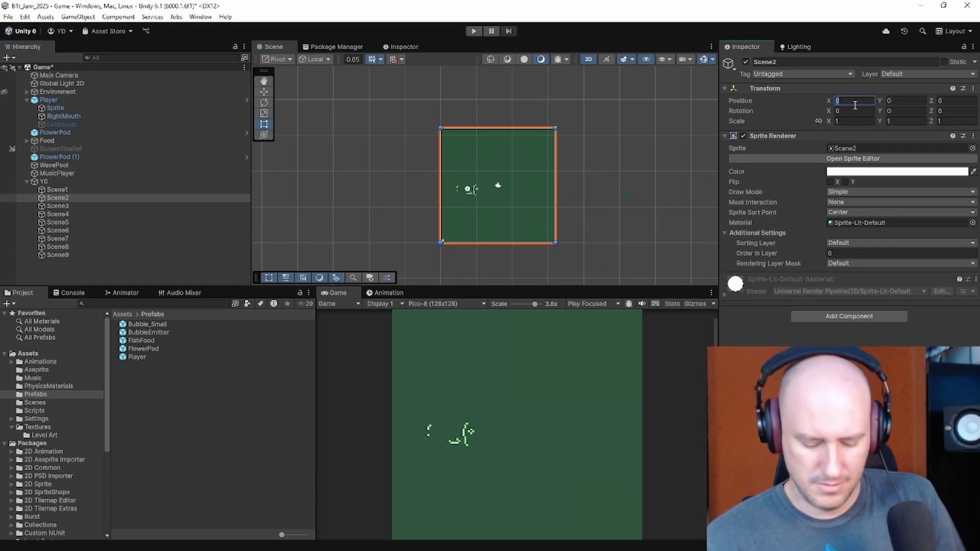
pyautogui.write('8')
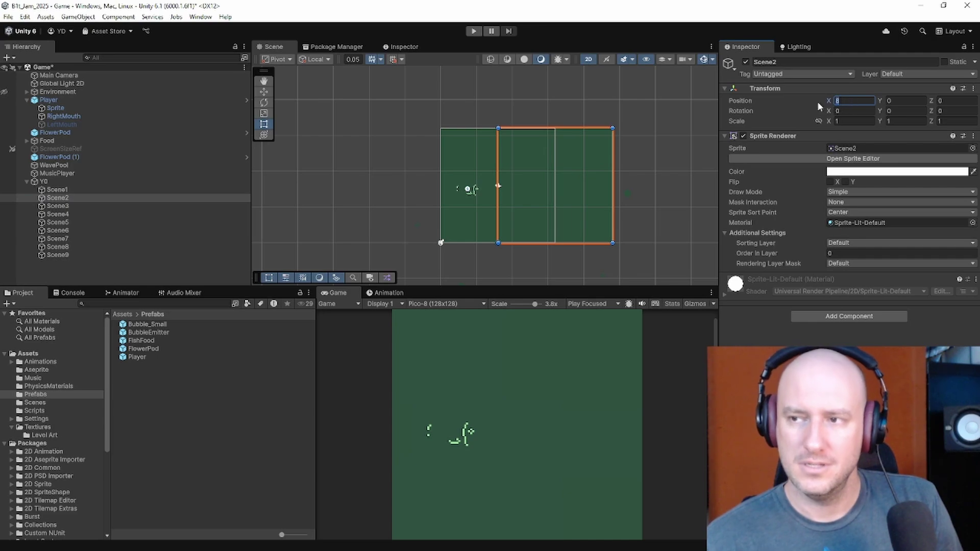
pyautogui.press('Return')
# Step: Set the Scene3 sprite's position to X 32 and Y 0 so it sits directly beside Scene2
pyautogui.click(124, 207)
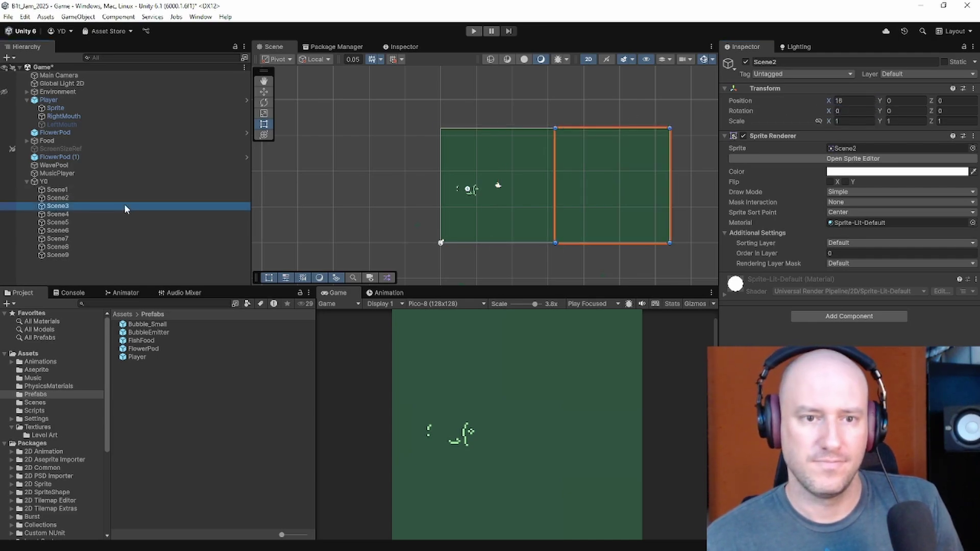
pyautogui.click(863, 101)
pyautogui.write('1')
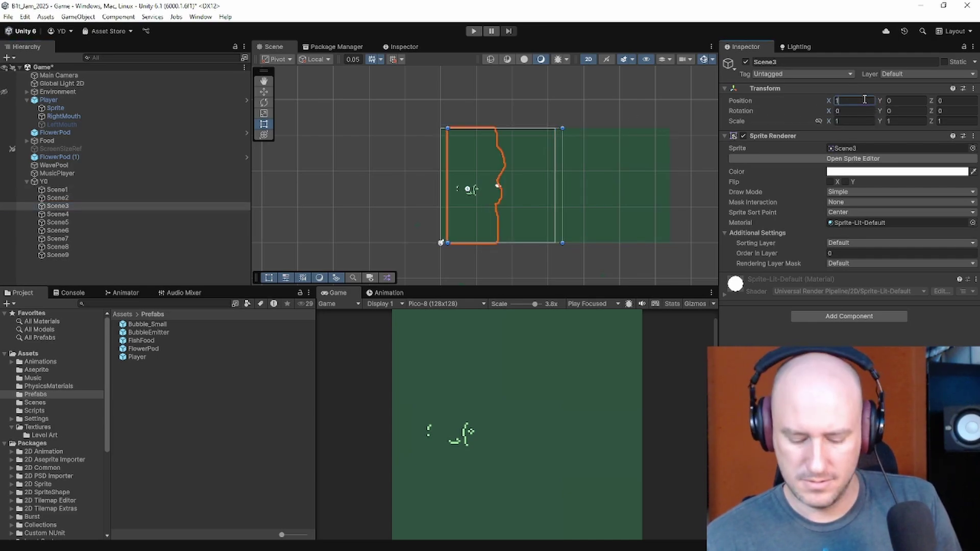
pyautogui.press('BackSpace')
pyautogui.write('24')
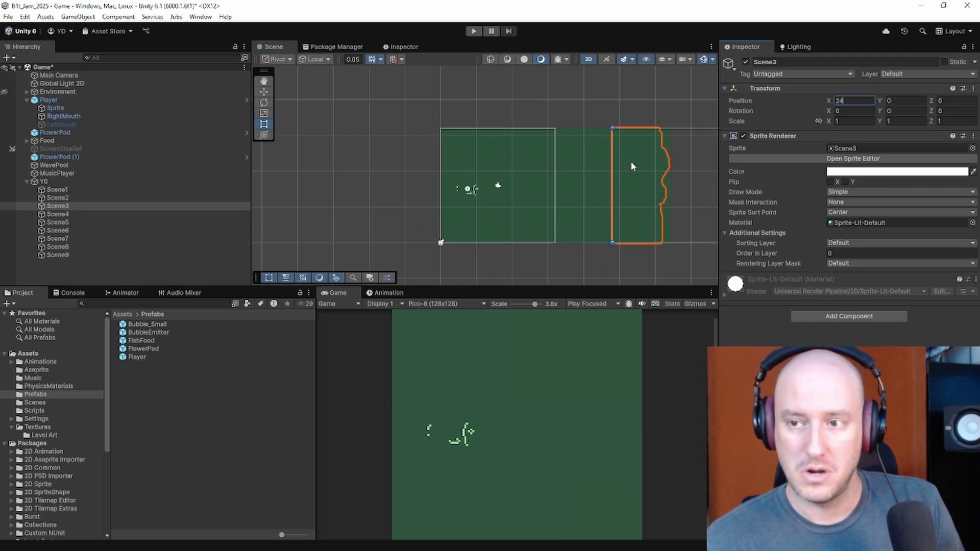
pyautogui.moveTo(632, 166); pyautogui.dragTo(386, 211, button='middle')
pyautogui.moveTo(470, 216); pyautogui.dragTo(533, 216)
pyautogui.click(862, 101)
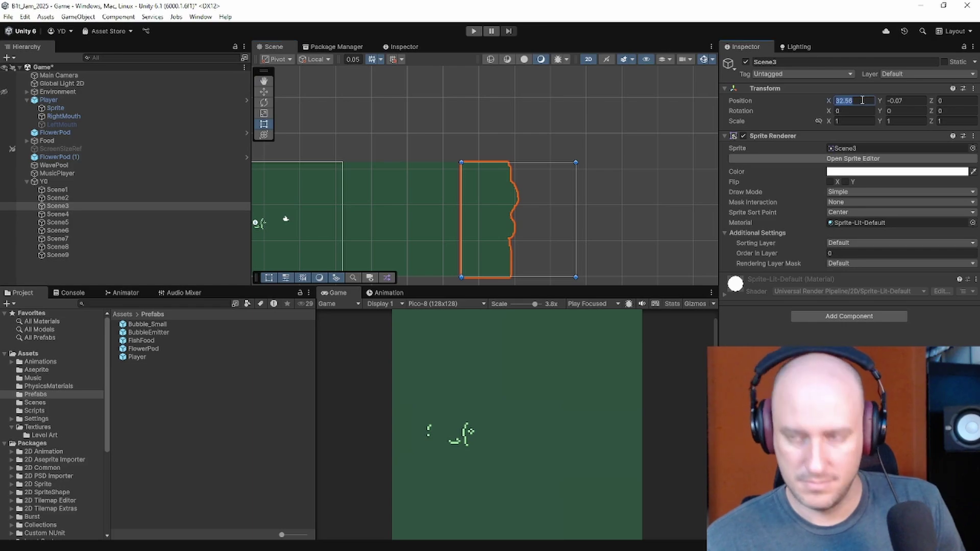
pyautogui.write('32')
pyautogui.click(918, 100)
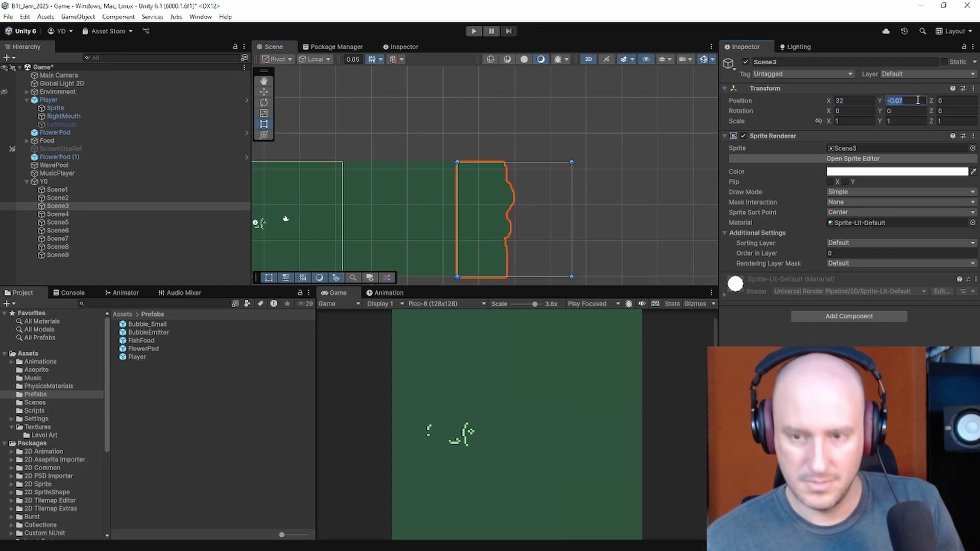
# Step: Set the Scene4 sprite's X position to 48
pyautogui.click(113, 214)
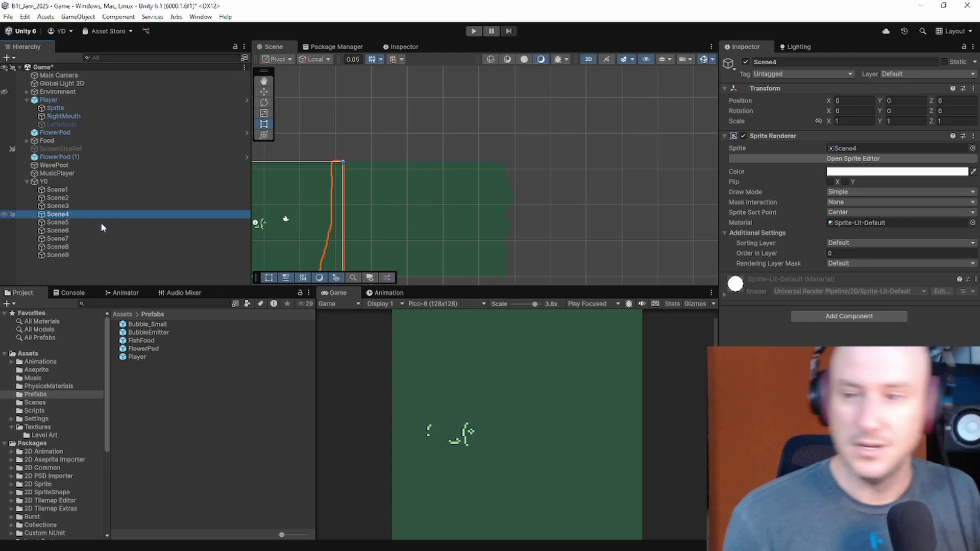
pyautogui.click(850, 98)
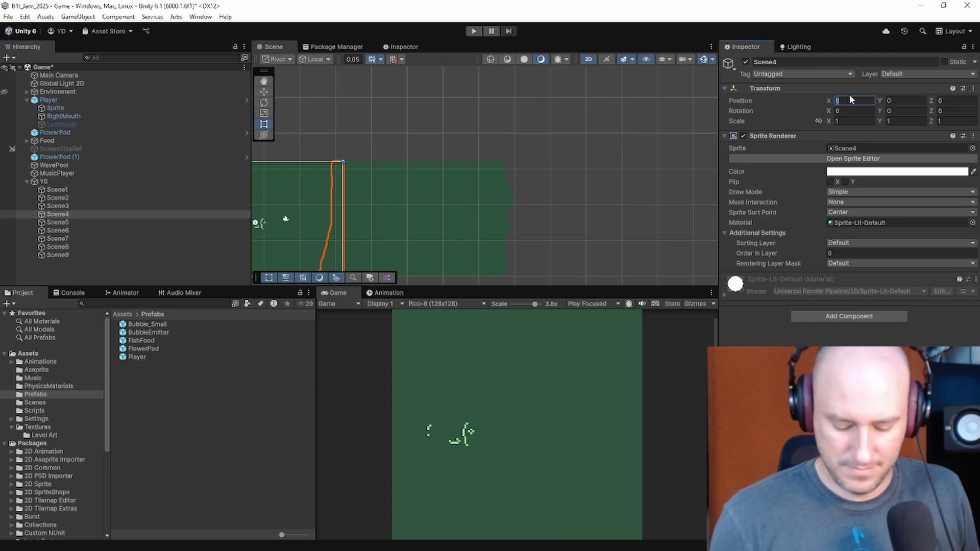
pyautogui.write('48')
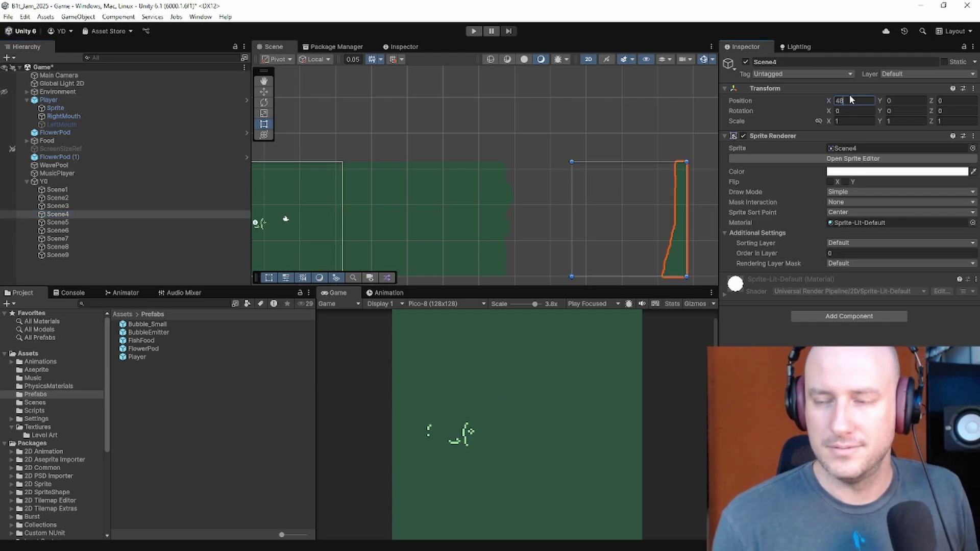
pyautogui.click(491, 196)
pyautogui.moveTo(505, 213); pyautogui.dragTo(525, 212)
pyautogui.hotkey('ctrl', 'z')
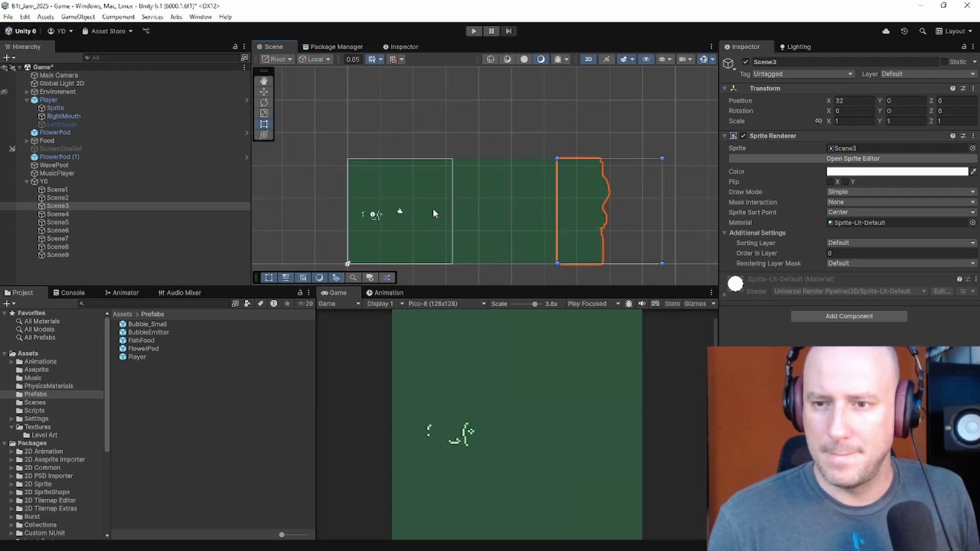
# Step: Check the placement of the Scene1 to Scene4 sprites and the gap between Scene3 and Scene4
pyautogui.click(411, 209)
pyautogui.click(143, 190)
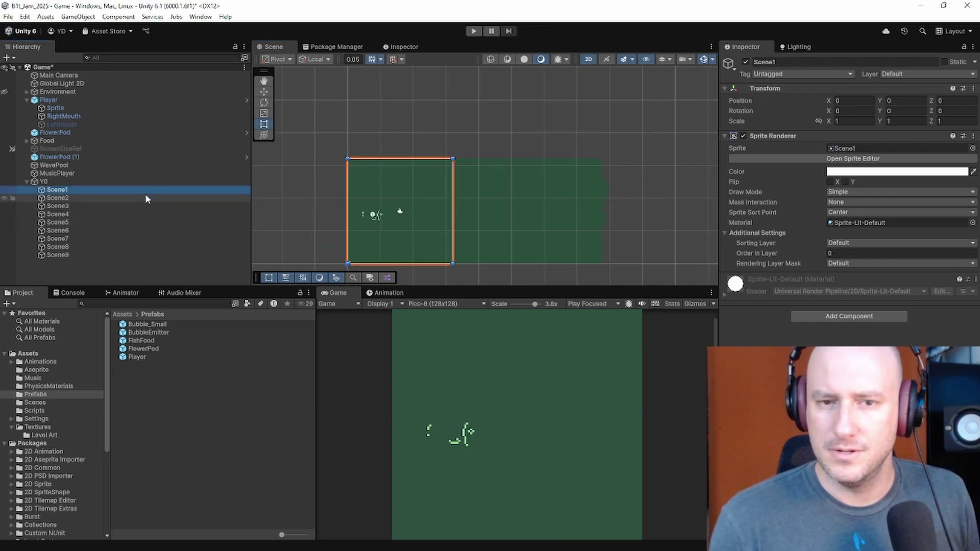
pyautogui.click(146, 197)
pyautogui.click(145, 205)
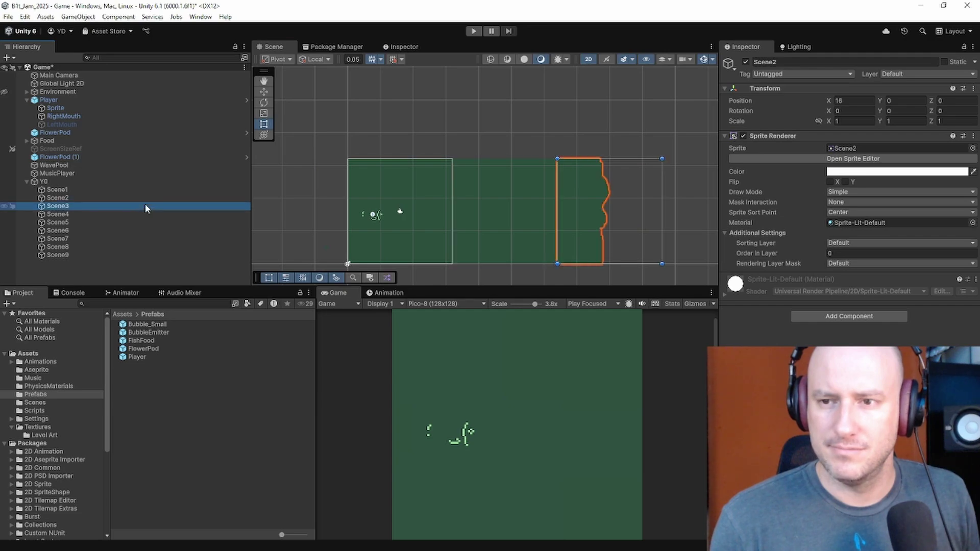
pyautogui.moveTo(558, 231); pyautogui.dragTo(396, 225, button='middle')
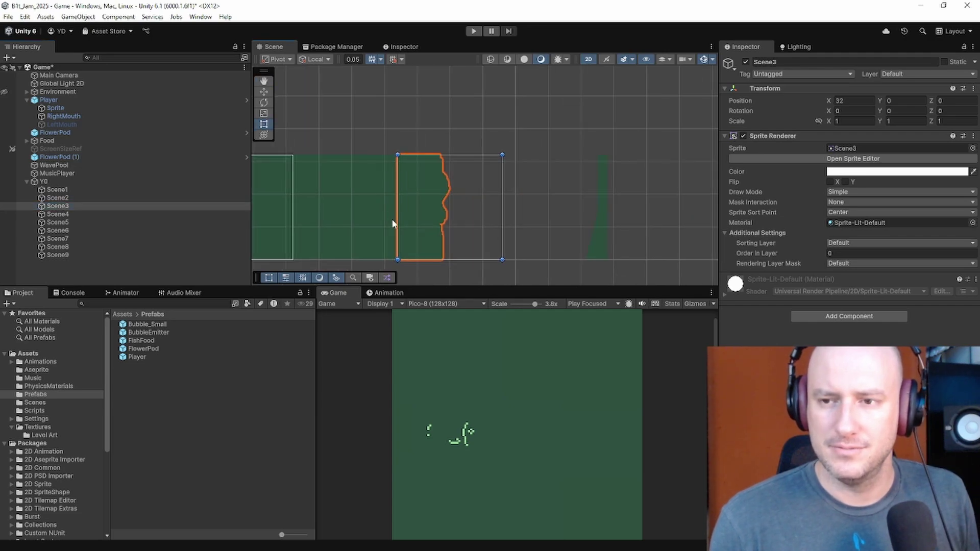
pyautogui.click(113, 214)
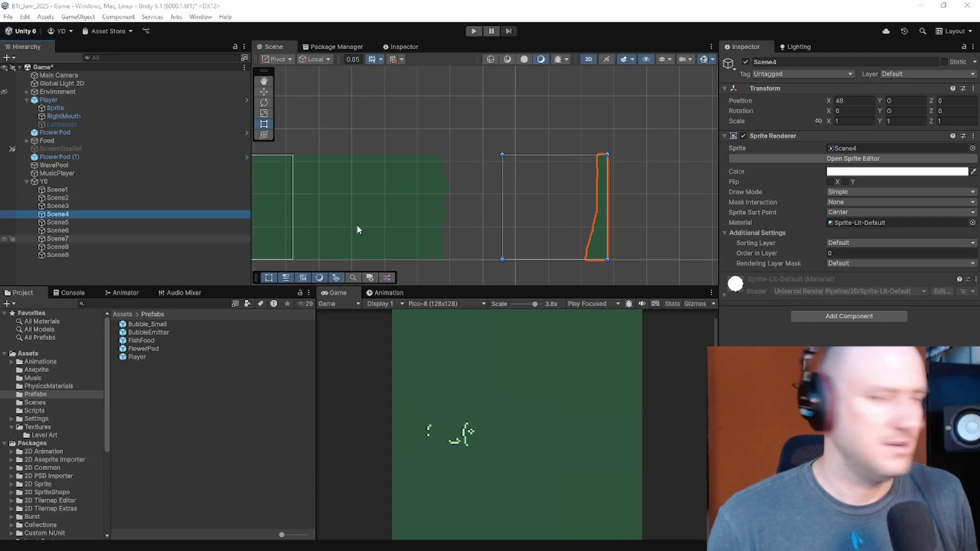
pyautogui.middleClick(420, 217)
pyautogui.click(458, 213)
pyautogui.click(418, 216)
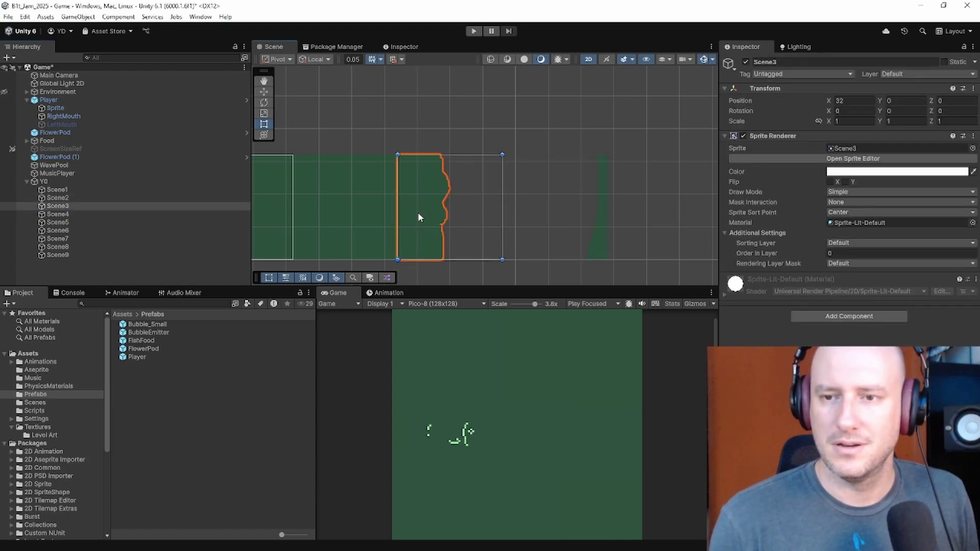
pyautogui.click(521, 210)
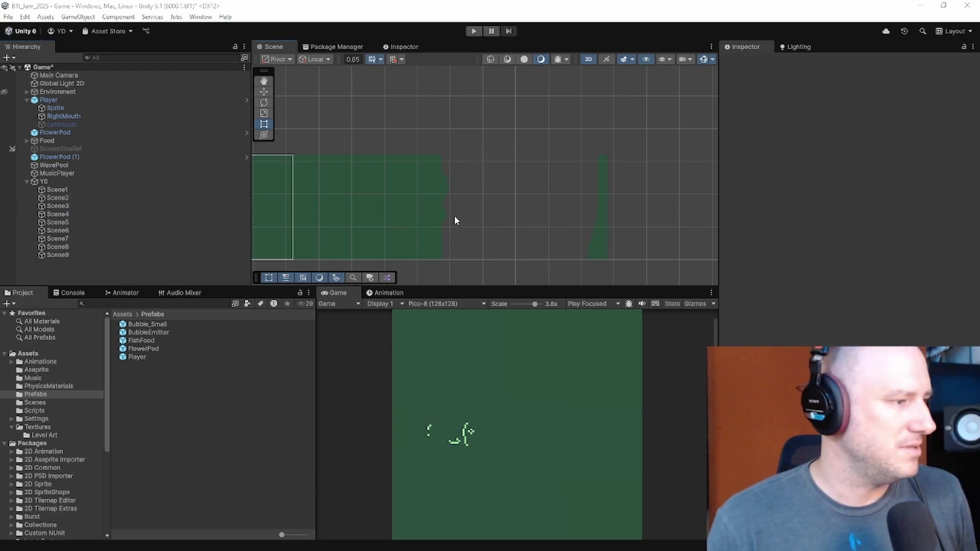
# Step: Switch to Aseprite, compare the tile row with the full map in LevelArt.aseprite, and return to Unity
pyautogui.hotkey('alt', 'Tab')
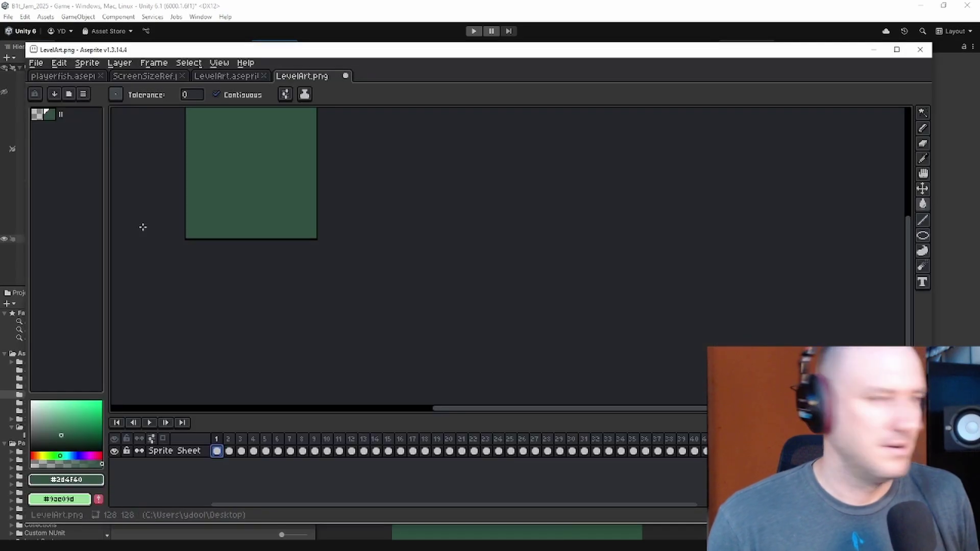
pyautogui.click(157, 80)
pyautogui.click(206, 79)
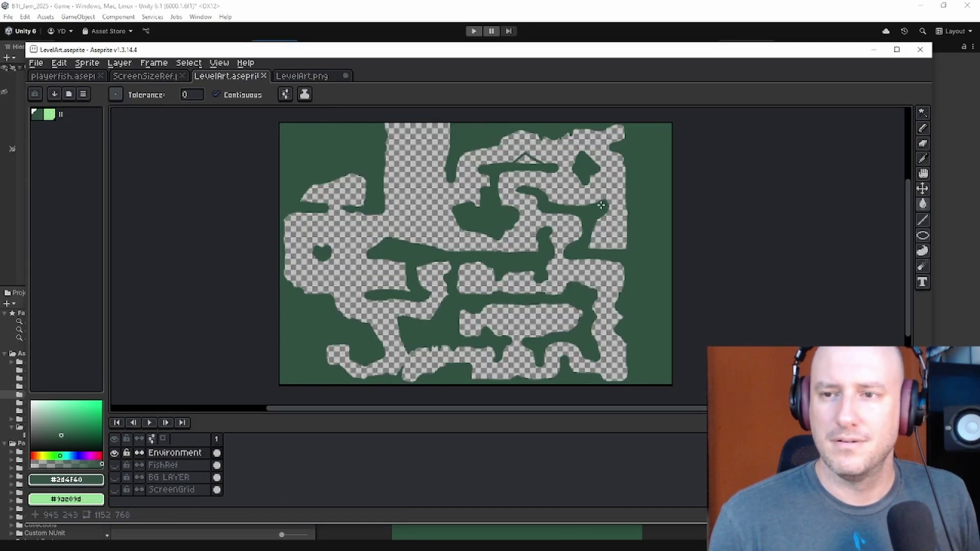
pyautogui.hotkey('alt', 'Tab')
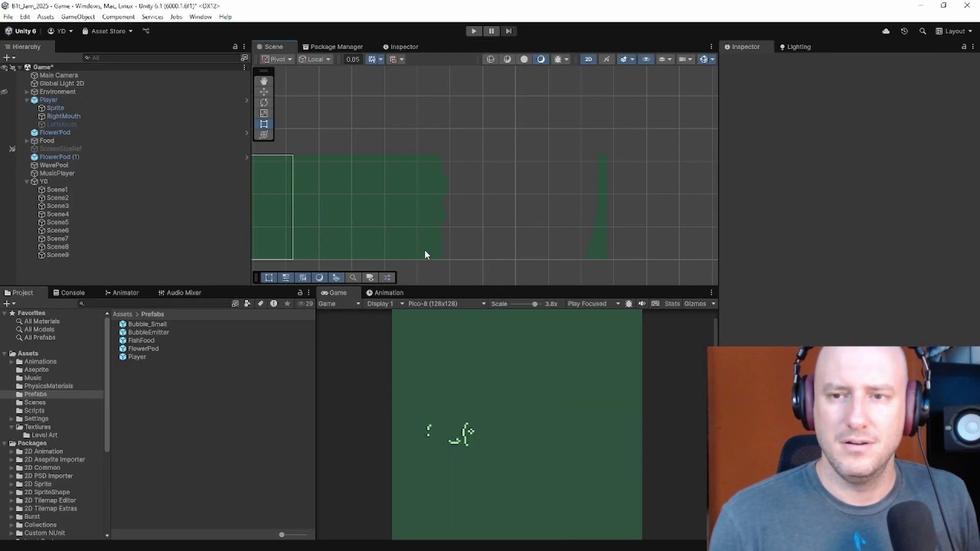
# Step: Set the Scene5 sprite's X position to 64 so it joins the edge of Scene4
pyautogui.moveTo(578, 202); pyautogui.dragTo(474, 156, button='middle')
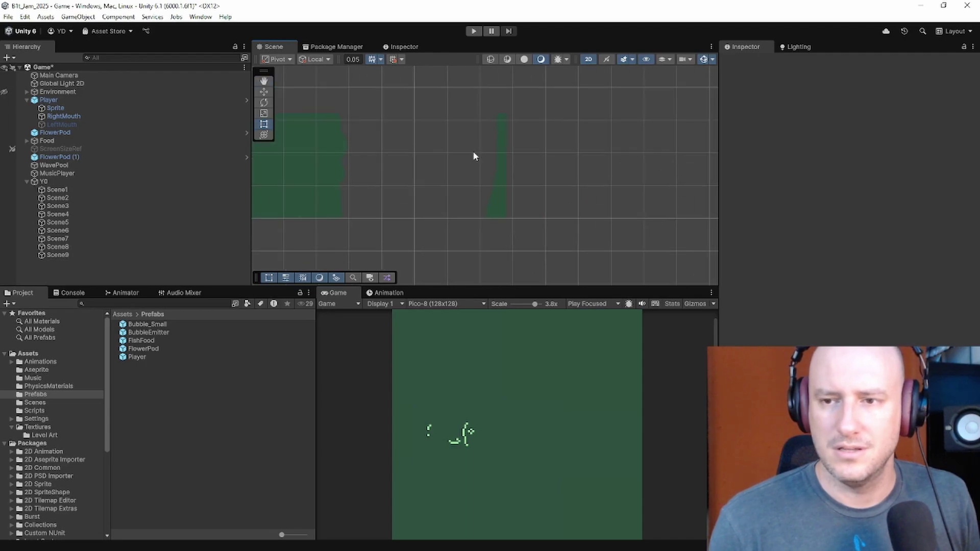
pyautogui.click(501, 179)
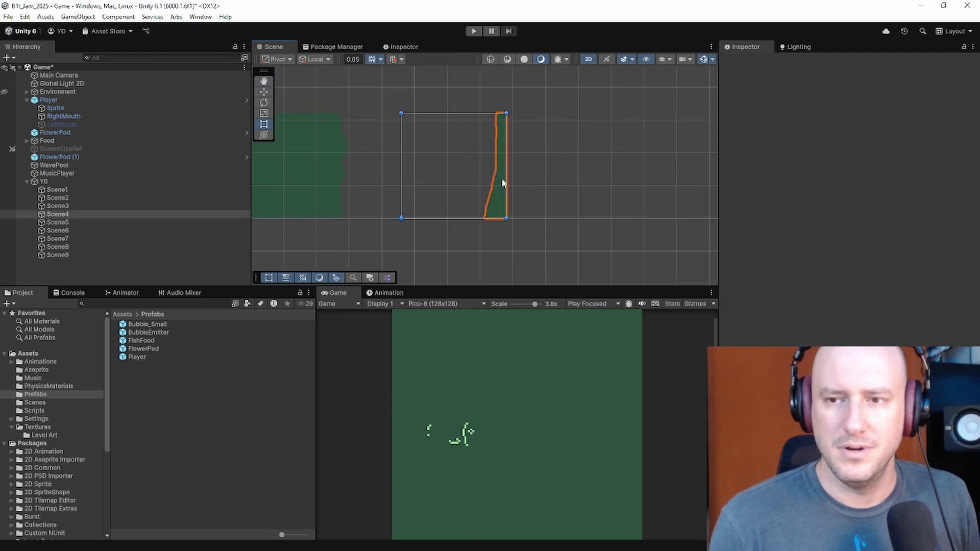
pyautogui.click(89, 222)
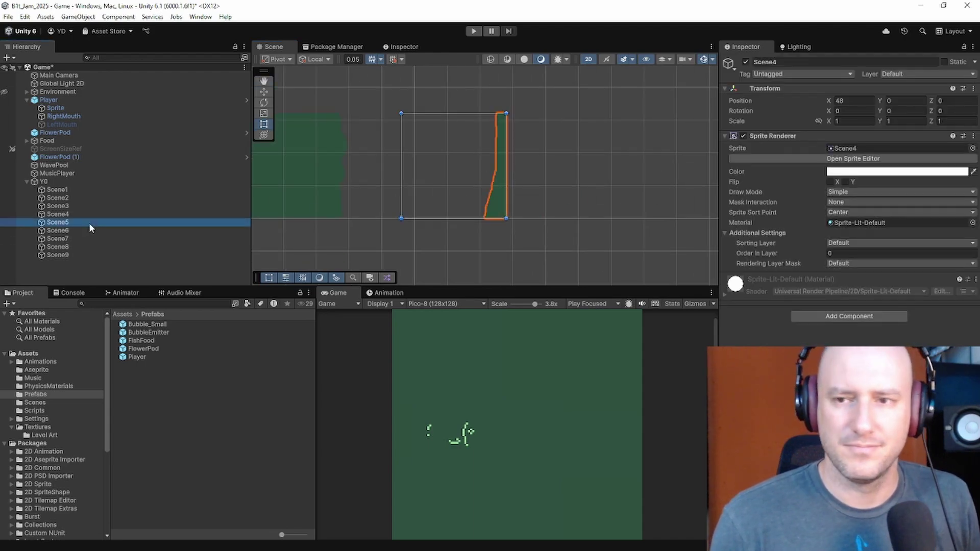
pyautogui.click(849, 105)
pyautogui.write('64')
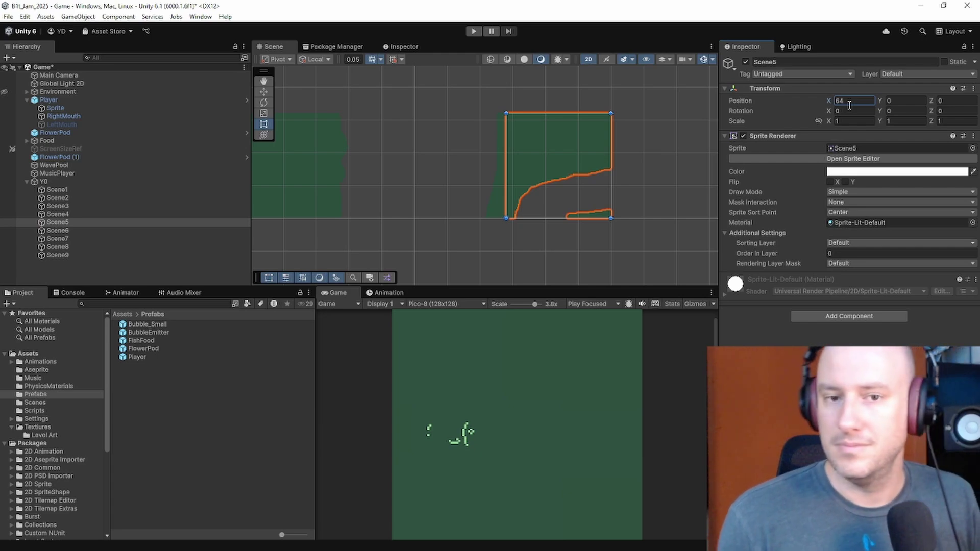
# Step: Set the Scene6 sprite's X position to 80 so it continues the row after Scene5
pyautogui.click(169, 231)
pyautogui.click(840, 101)
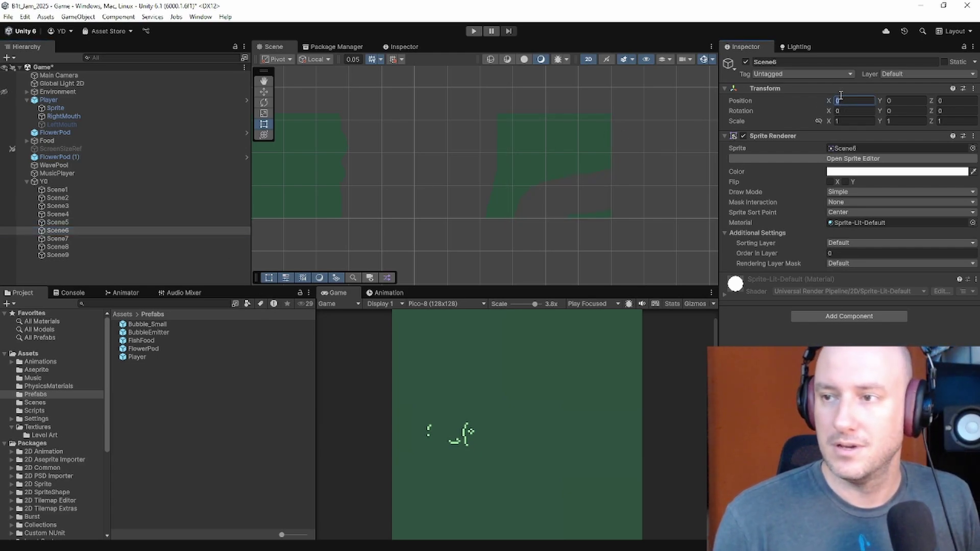
pyautogui.write('16')
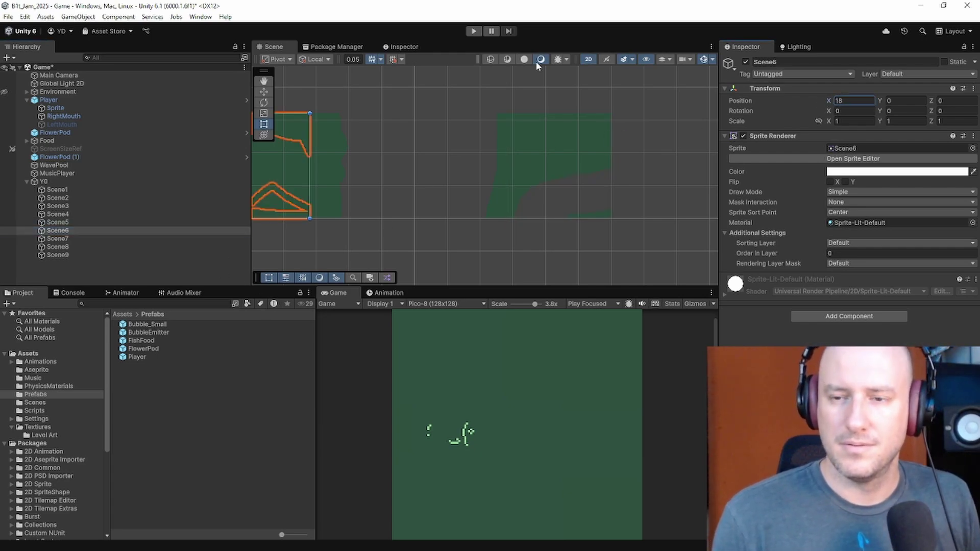
pyautogui.write('80')
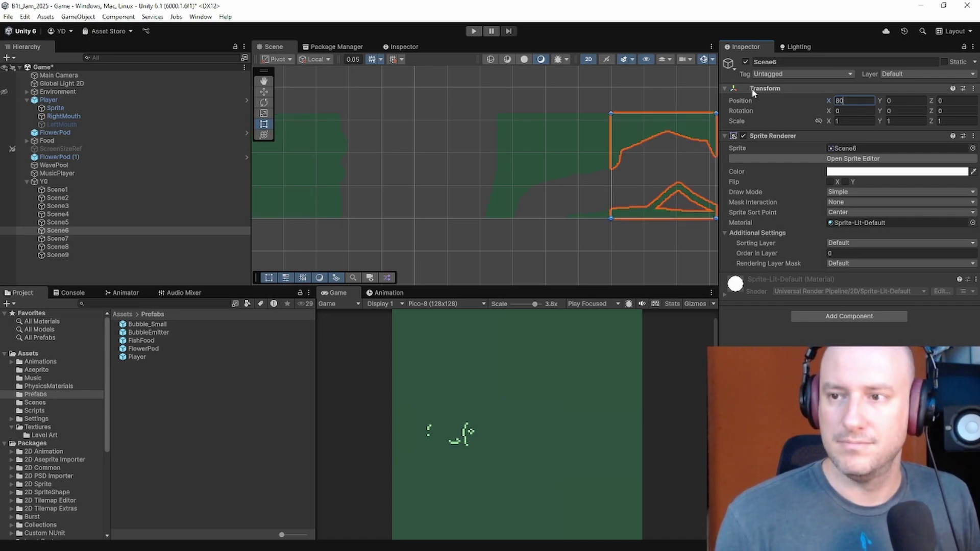
pyautogui.press('Return')
# Step: Set the Scene7 sprite's X position to 96, directly after Scene6
pyautogui.moveTo(652, 177); pyautogui.dragTo(408, 178, button='middle')
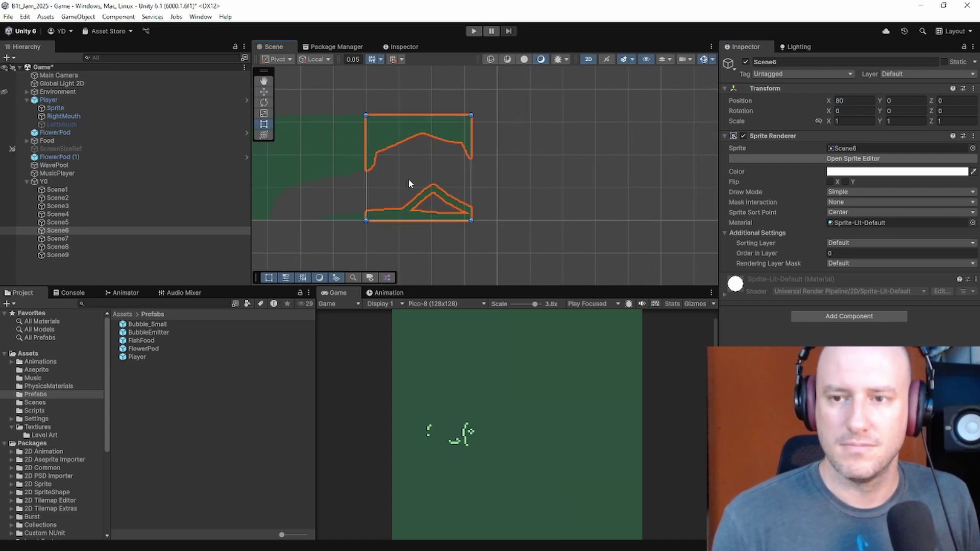
pyautogui.click(84, 238)
pyautogui.click(867, 101)
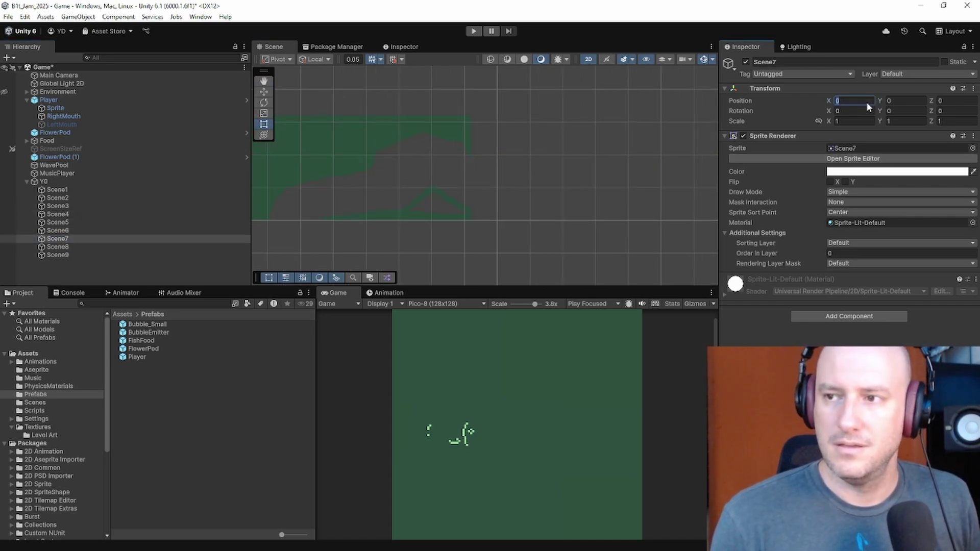
pyautogui.write('96')
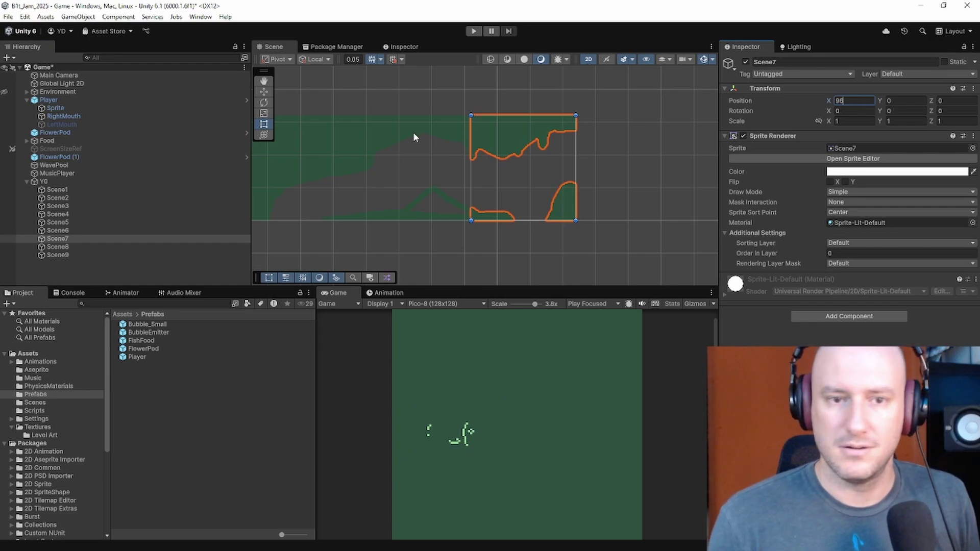
pyautogui.click(116, 229)
pyautogui.click(116, 238)
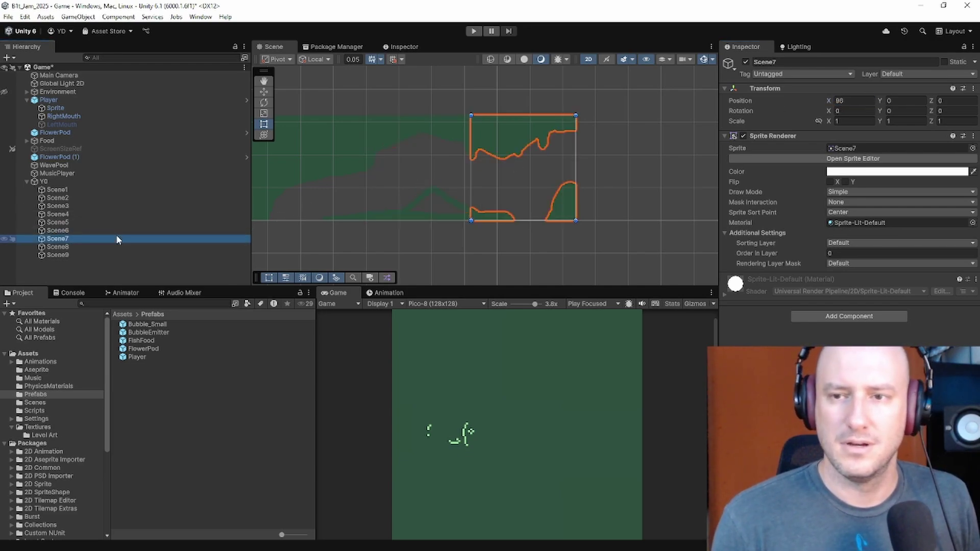
# Step: Set the Scene8 sprite's X position to 112, directly after Scene7
pyautogui.click(119, 247)
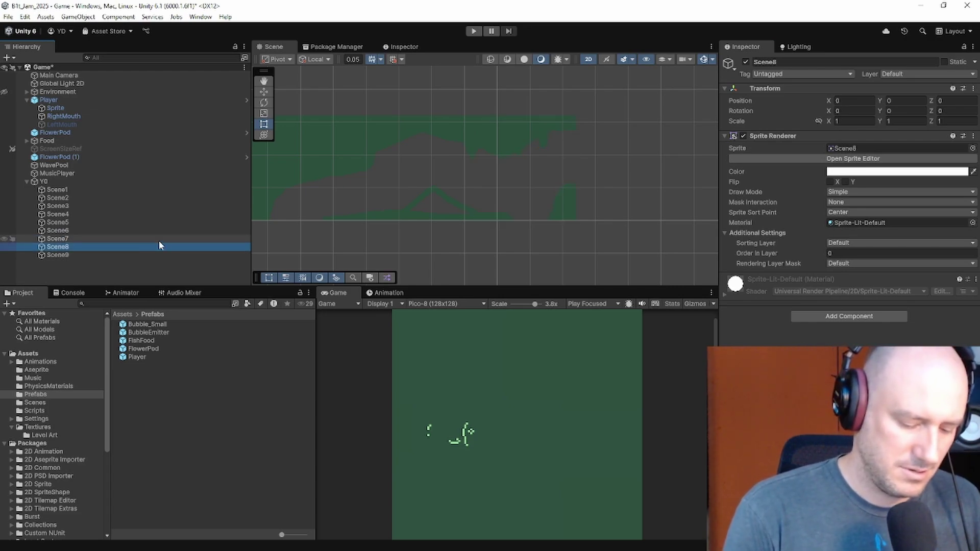
pyautogui.click(864, 102)
pyautogui.write('112')
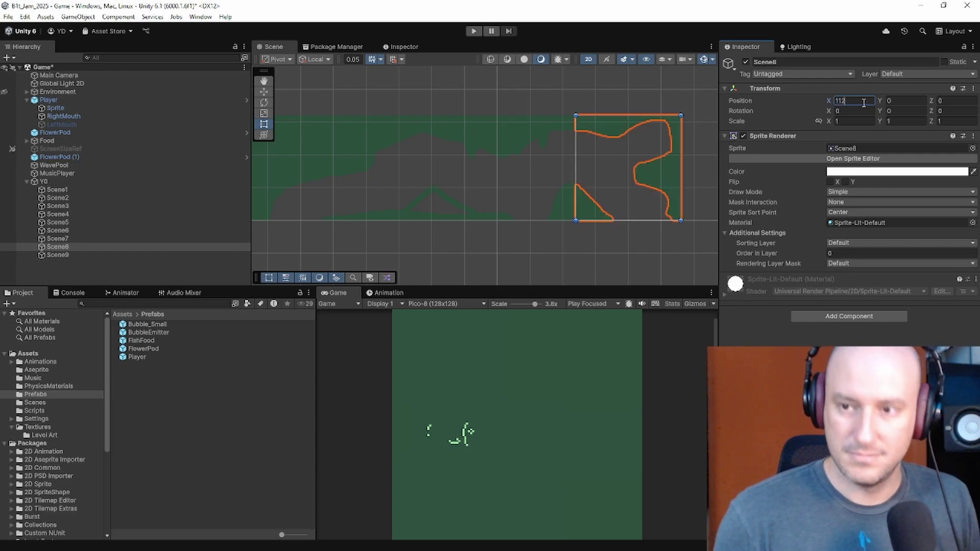
pyautogui.press('Return')
# Step: Set the Scene9 sprite's X position to 128 to complete the Y0 row, and clear the selection
pyautogui.press('f')
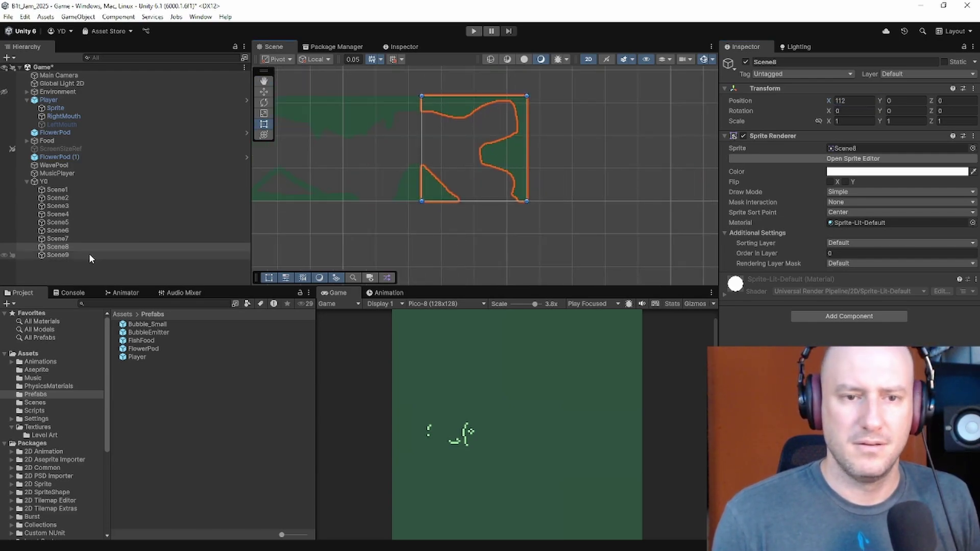
pyautogui.click(89, 254)
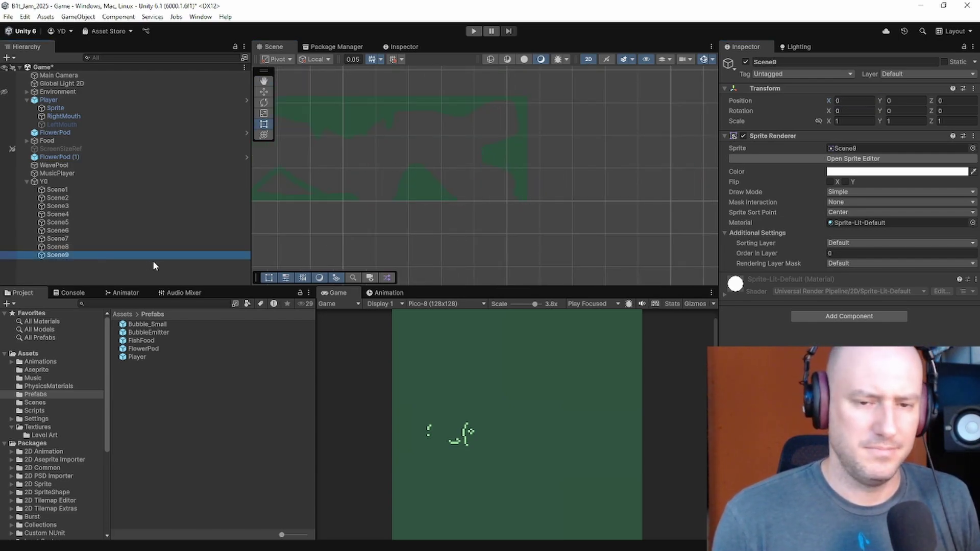
pyautogui.click(852, 101)
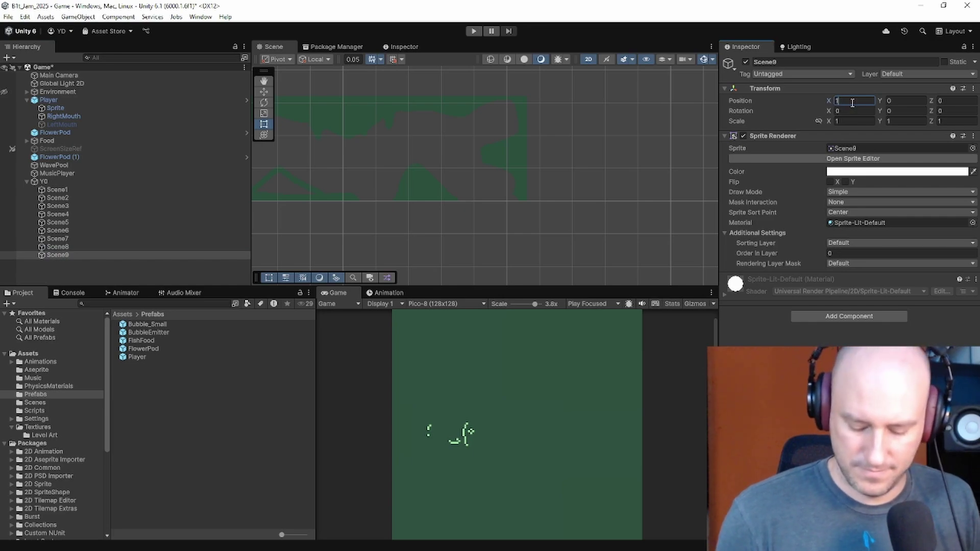
pyautogui.write('128')
pyautogui.click(394, 224)
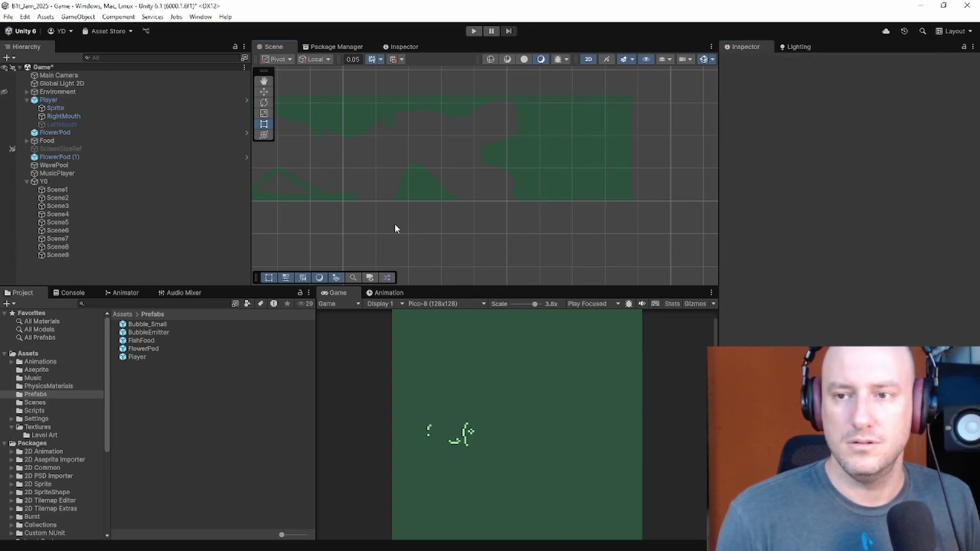
# Step: Rename the Y0 parent object as Row_Y0
pyautogui.scroll(-1, 388, 198)
pyautogui.moveTo(386, 198); pyautogui.dragTo(552, 181, button='middle')
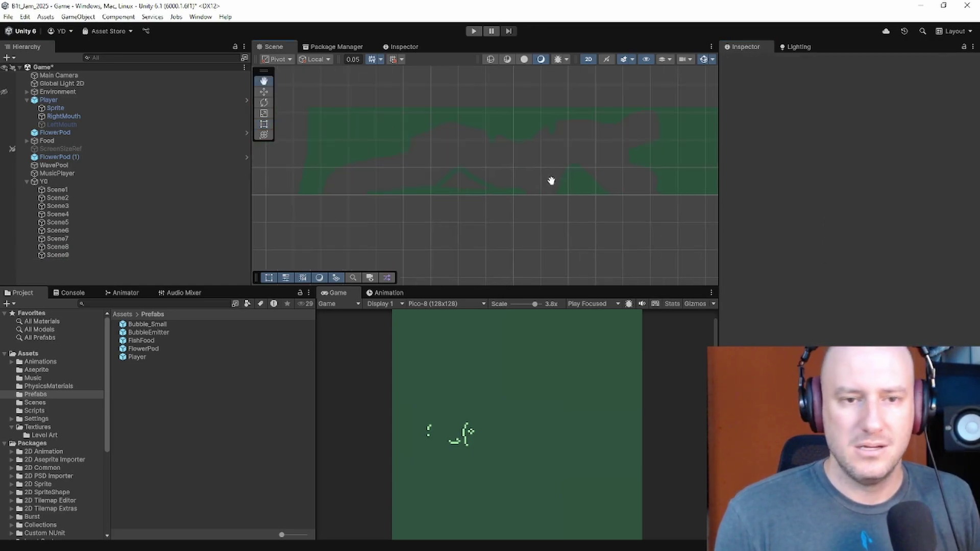
pyautogui.click(76, 182)
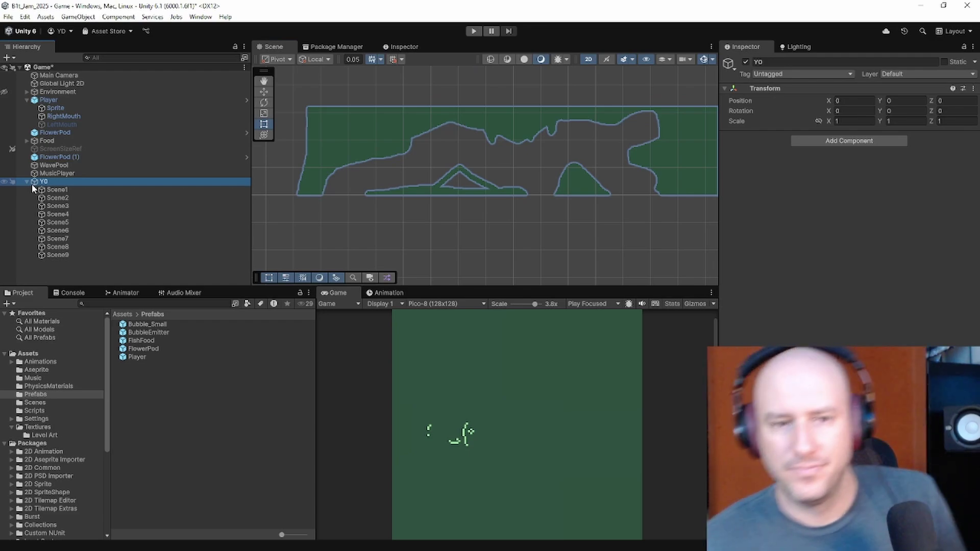
pyautogui.click(46, 182)
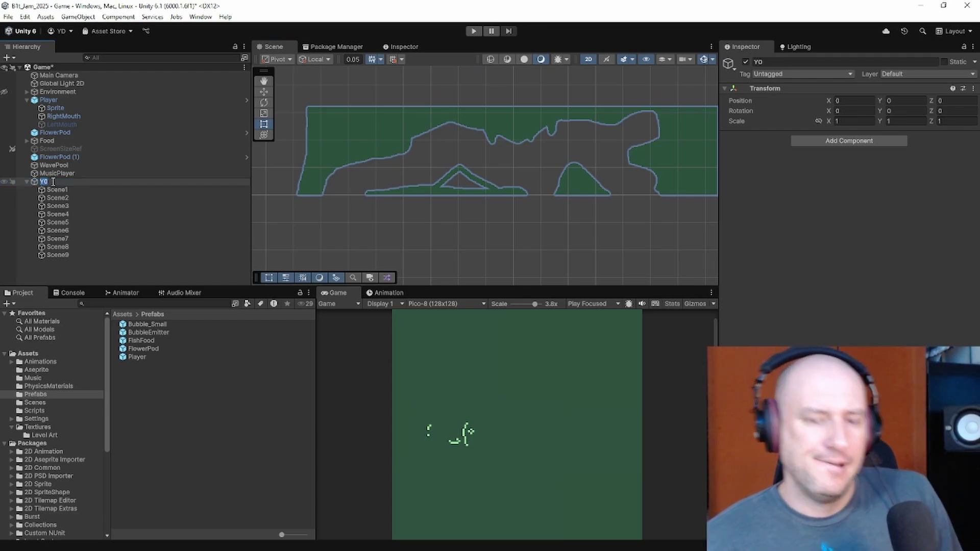
pyautogui.write('Row_0')
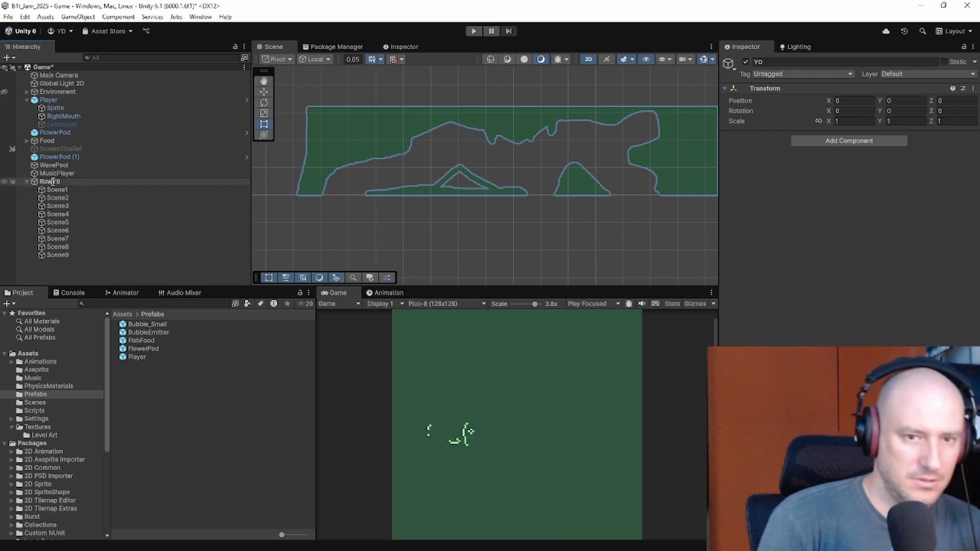
pyautogui.press('Return')
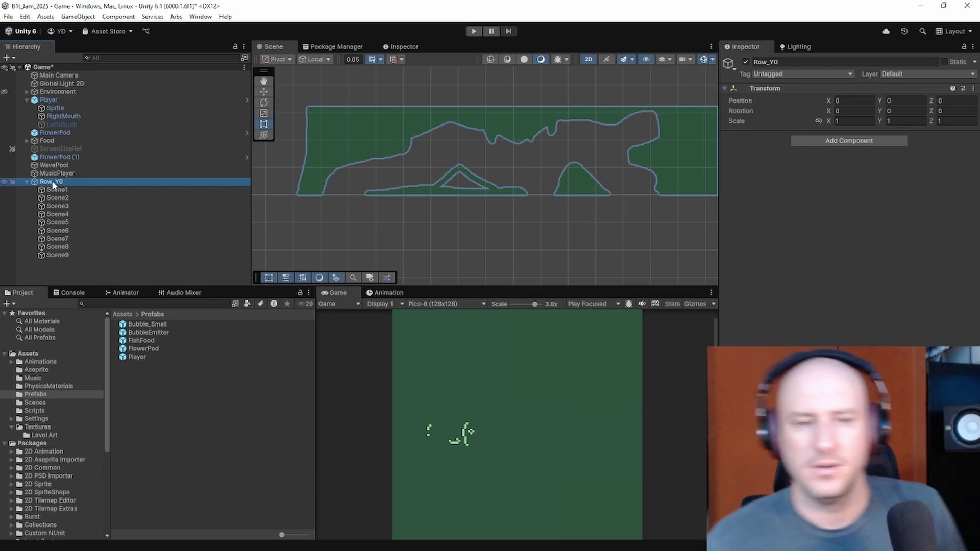
# Step: Add a Polygon Collider 2D to the Scene1 through Scene9 sprites and mark all nine as static
pyautogui.click(57, 190)
pyautogui.keyDown('shift'); pyautogui.click(67, 255); pyautogui.keyUp('shift')
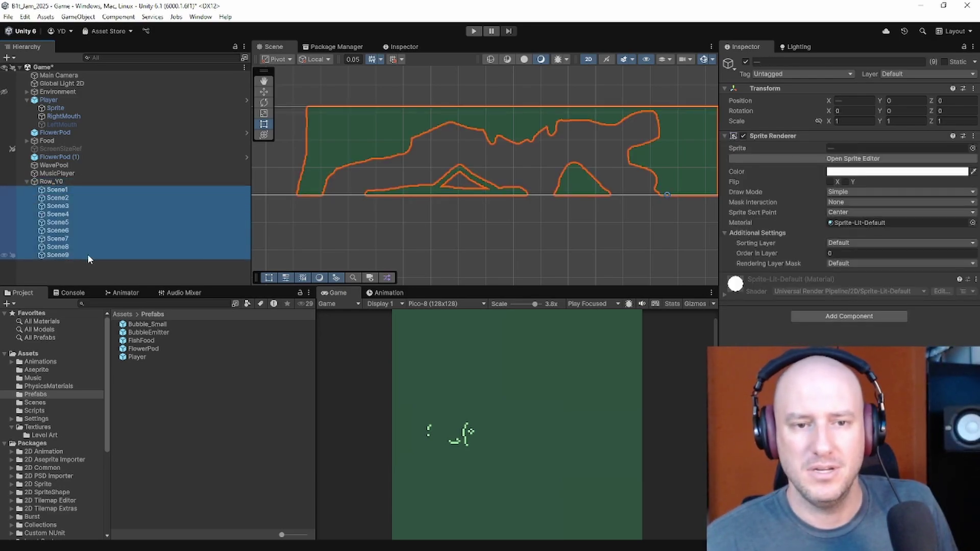
pyautogui.click(843, 316)
pyautogui.click(842, 353)
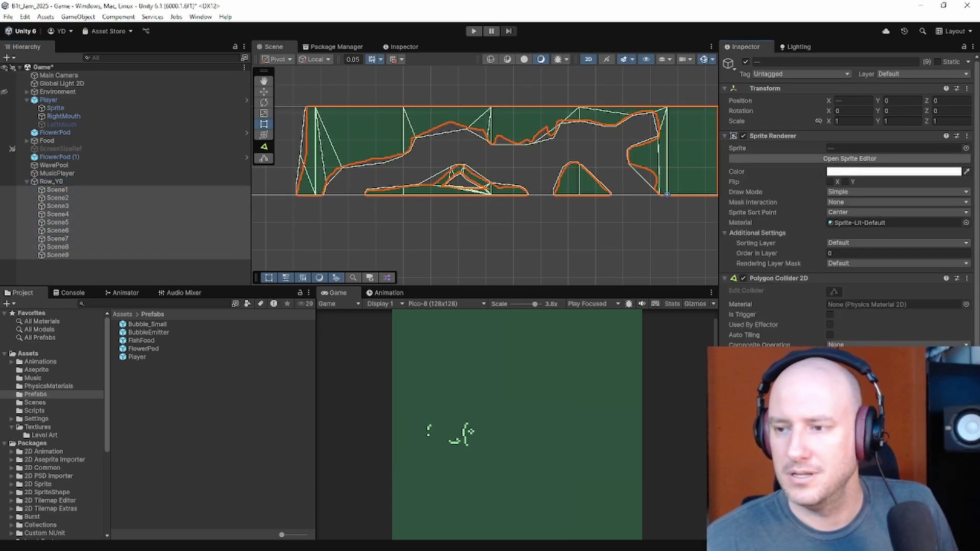
pyautogui.click(934, 74)
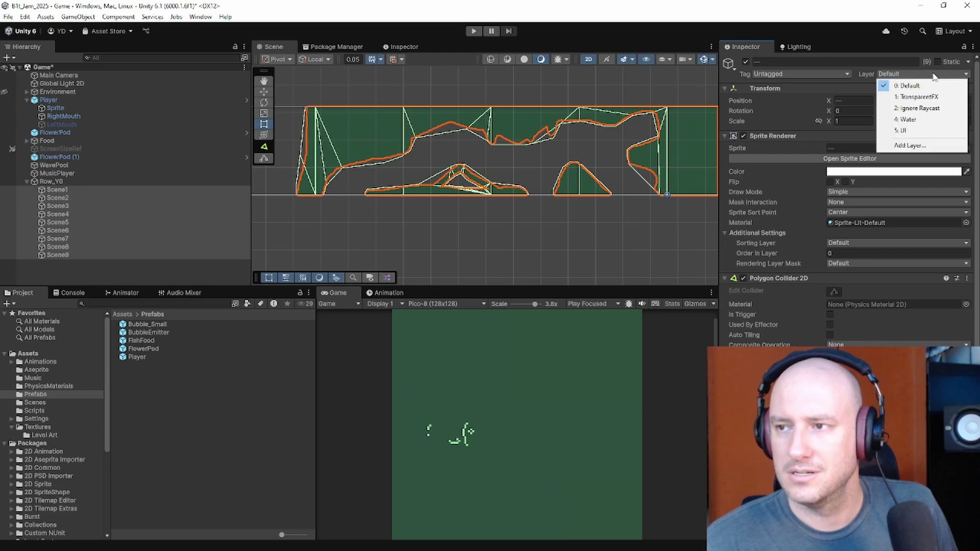
pyautogui.click(853, 45)
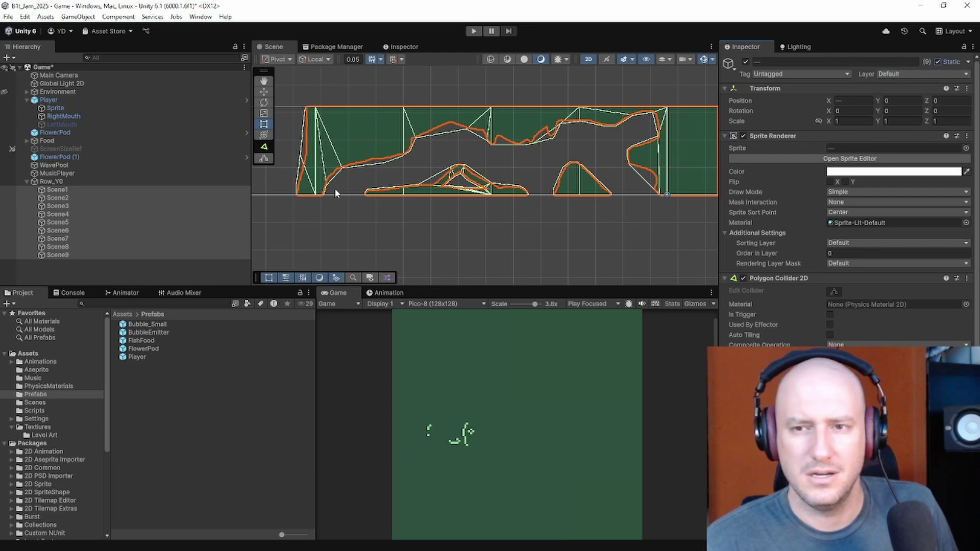
# Step: Examine the colliders around the triangular arch and along Row_Y0, comparing the arch with the LevelArt.aseprite drawing in Aseprite before returning to Unity
pyautogui.scroll(4, 468, 176)
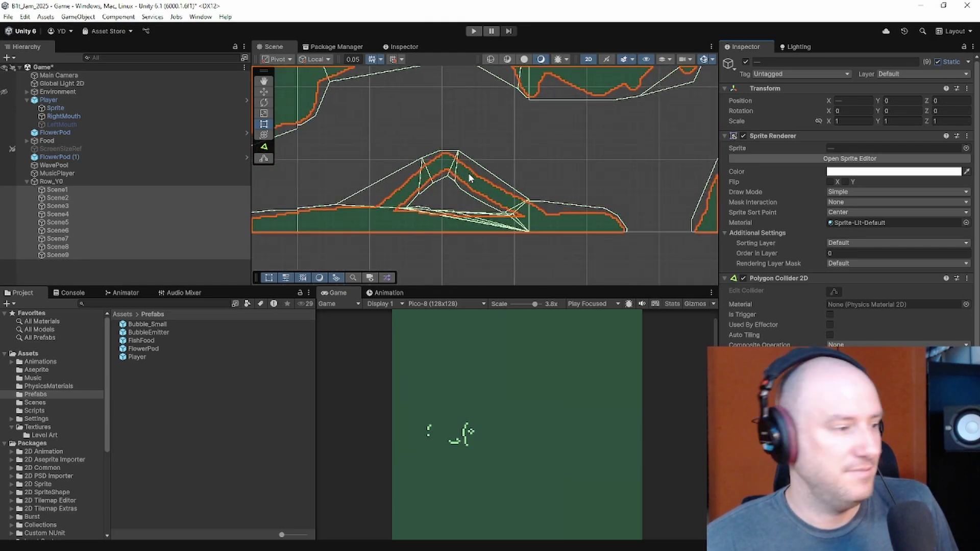
pyautogui.hotkey('alt', 'Tab')
pyautogui.scroll(4, 541, 173)
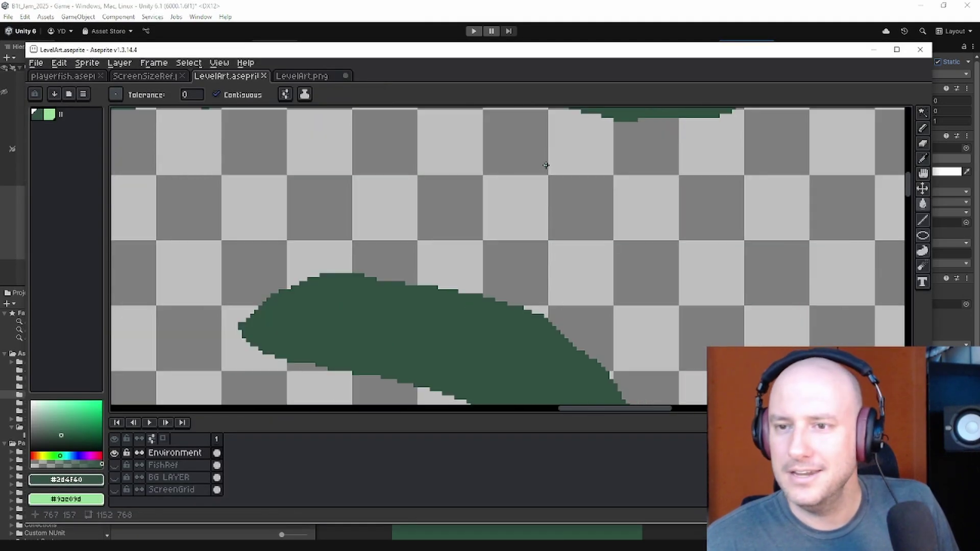
pyautogui.scroll(-3, 546, 164)
pyautogui.scroll(2, 515, 192)
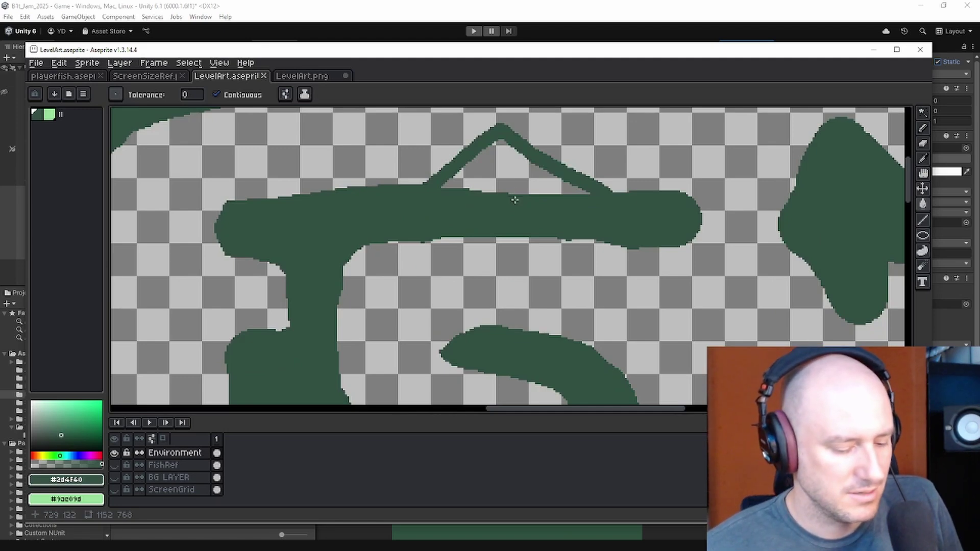
pyautogui.scroll(-3, 514, 199)
pyautogui.moveTo(520, 191); pyautogui.dragTo(583, 168, button='middle')
pyautogui.press('alt')
pyautogui.hotkey('alt', 'Tab')
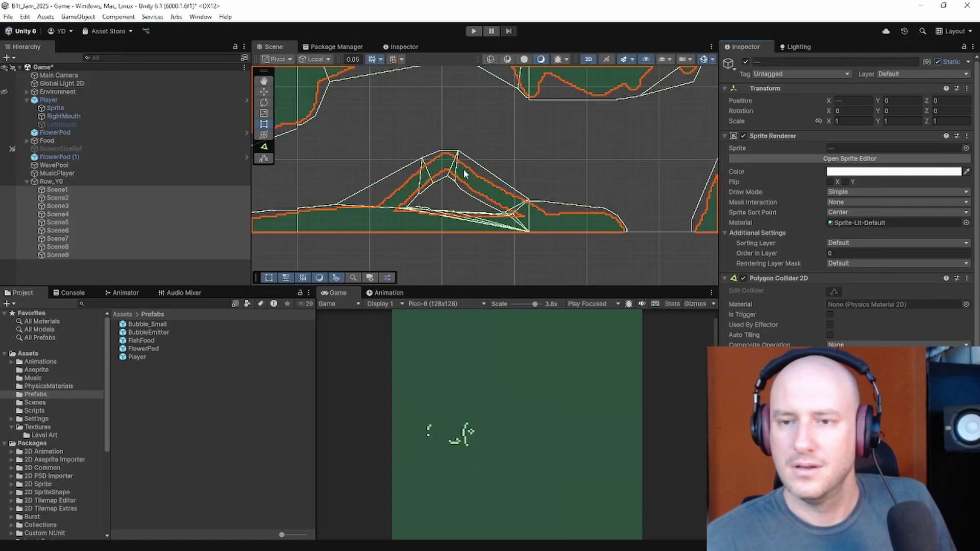
pyautogui.click(51, 181)
pyautogui.scroll(-2, 612, 152)
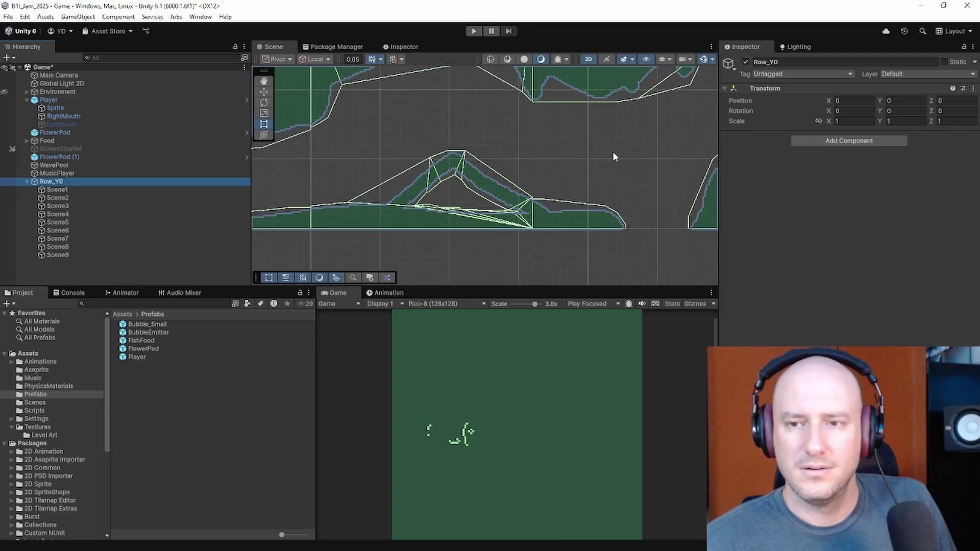
pyautogui.scroll(-2, 499, 193)
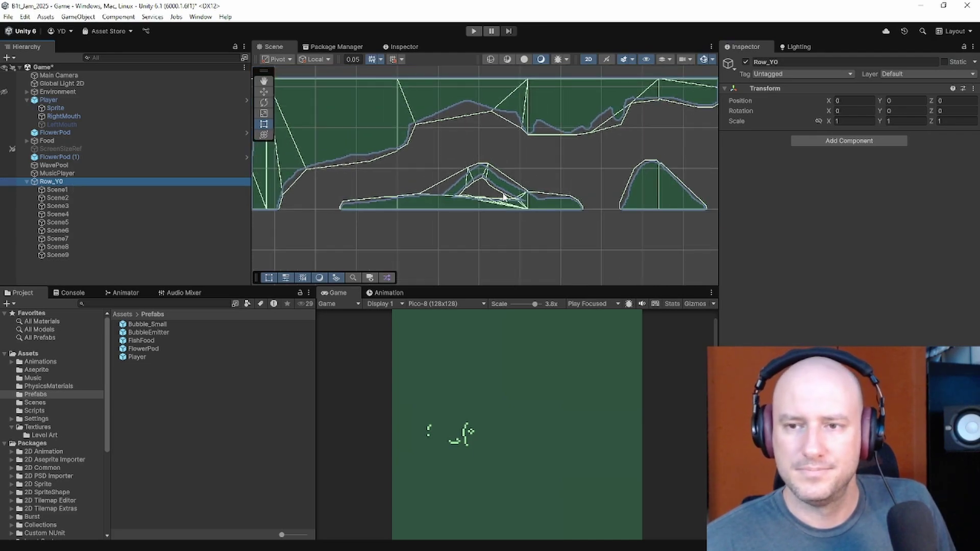
pyautogui.scroll(-3, 506, 199)
pyautogui.moveTo(528, 205); pyautogui.dragTo(608, 172, button='middle')
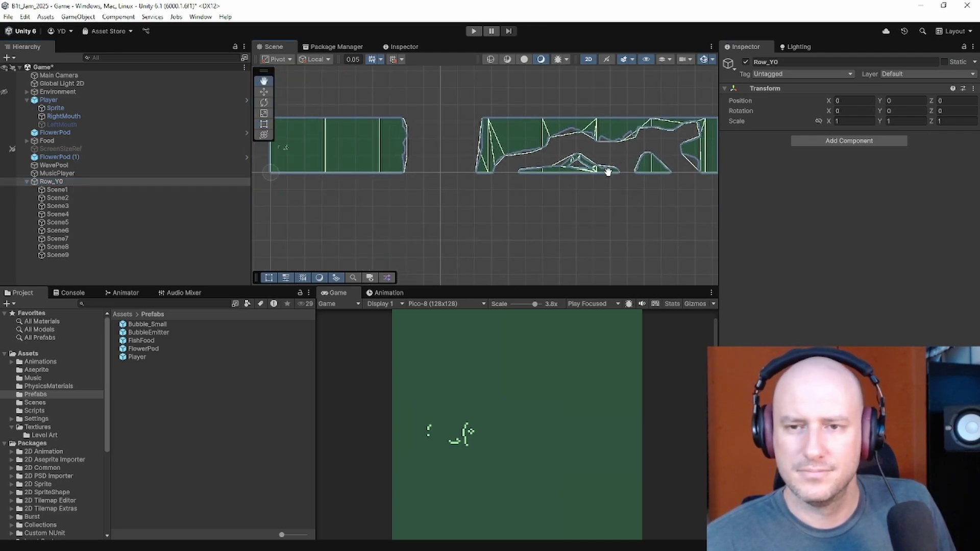
# Step: Duplicate the Row_Y0 object with its sprites and set the copy's Y position to -16
pyautogui.click(114, 189)
pyautogui.click(101, 182)
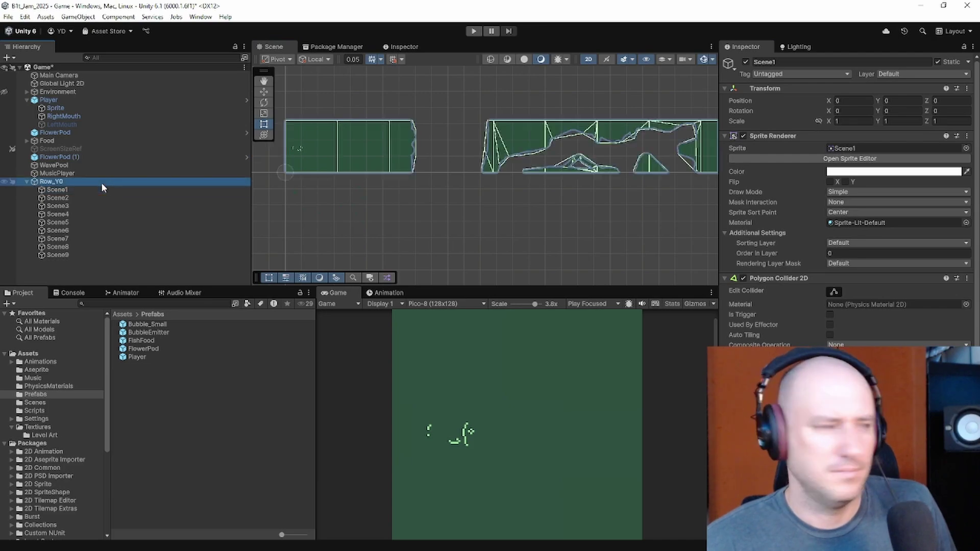
pyautogui.click(58, 173)
pyautogui.click(63, 181)
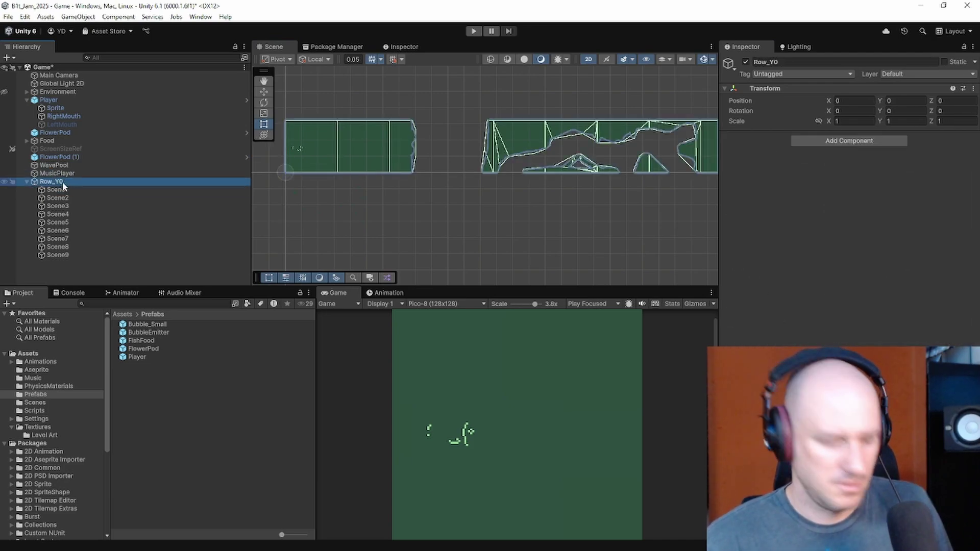
pyautogui.hotkey('ctrl', 'd')
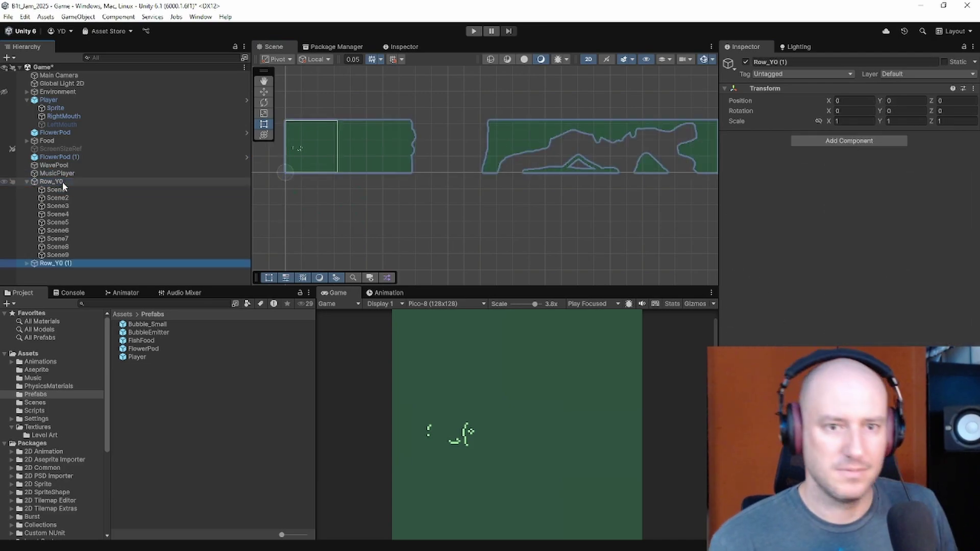
pyautogui.click(890, 102)
pyautogui.write('-8')
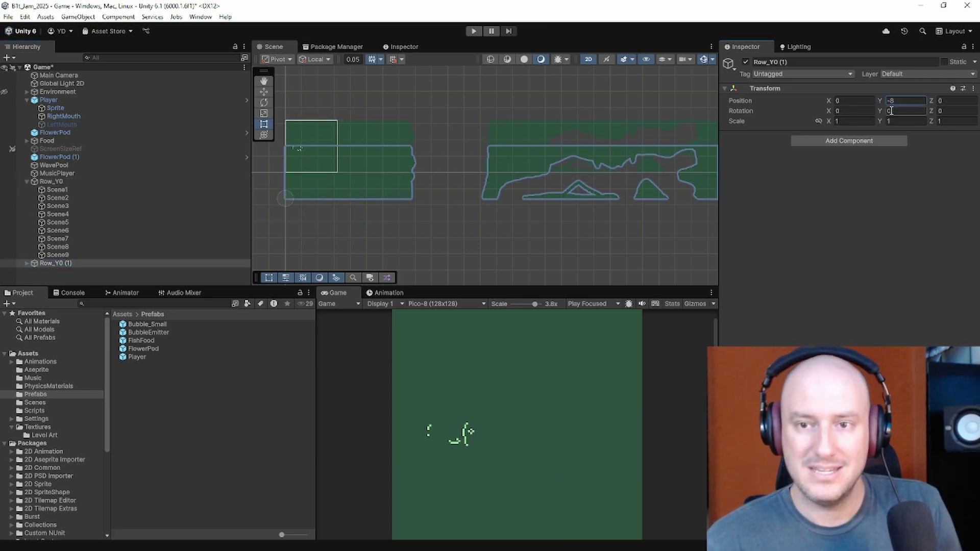
pyautogui.doubleClick(903, 102)
pyautogui.write('-16')
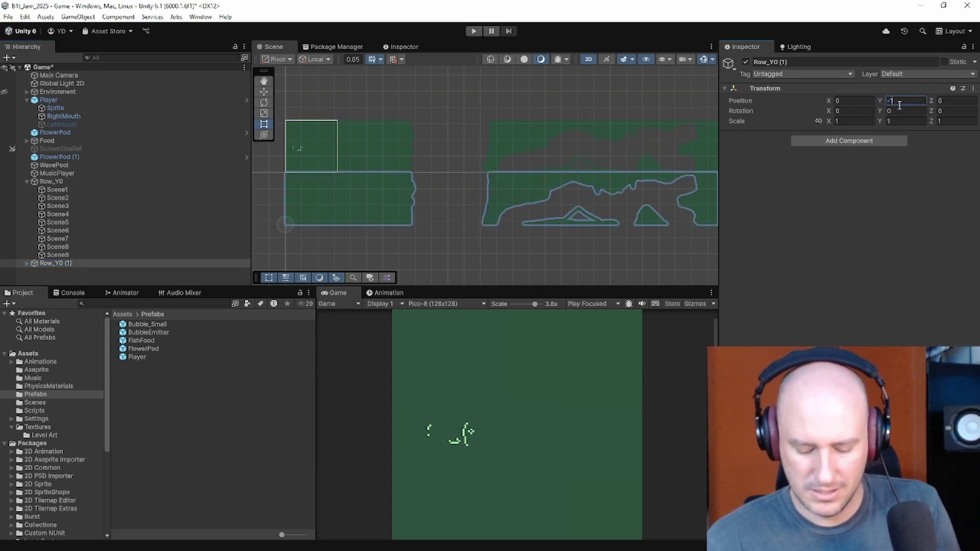
# Step: Delete the Scene1 through Scene9 sprites from the duplicated row, keeping its empty parent object
pyautogui.click(27, 263)
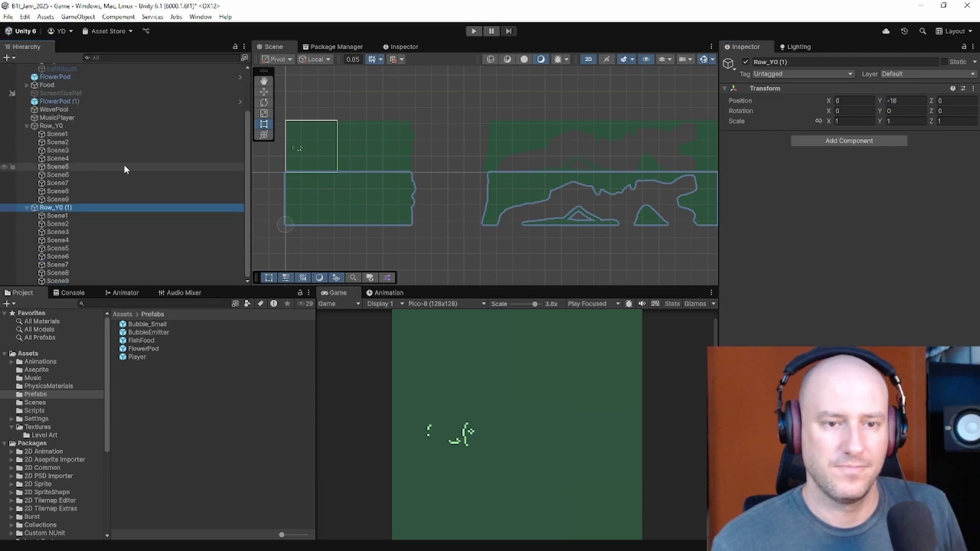
pyautogui.click(59, 216)
pyautogui.keyDown('shift'); pyautogui.click(72, 280); pyautogui.keyUp('shift')
pyautogui.press('Delete')
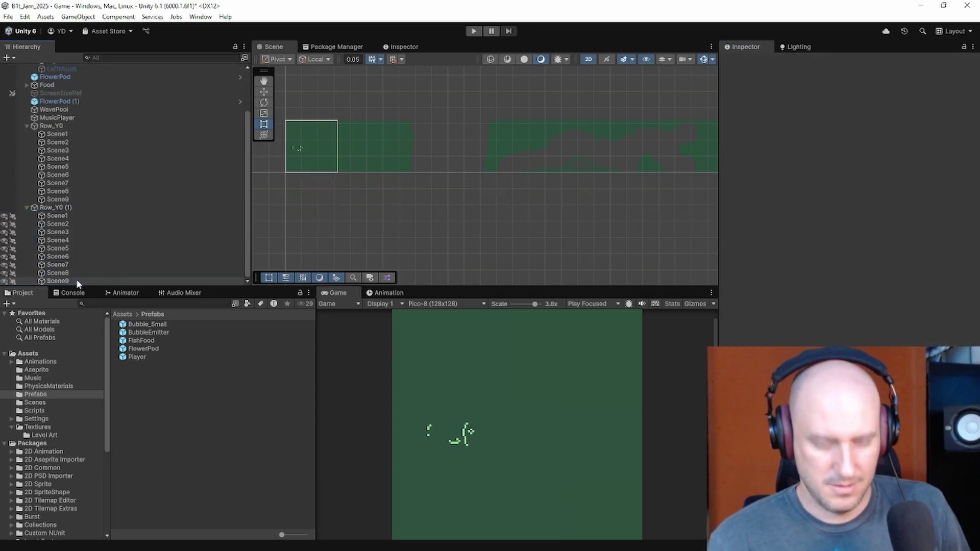
# Step: Rename the emptied duplicate row as Row_Y1
pyautogui.click(73, 262)
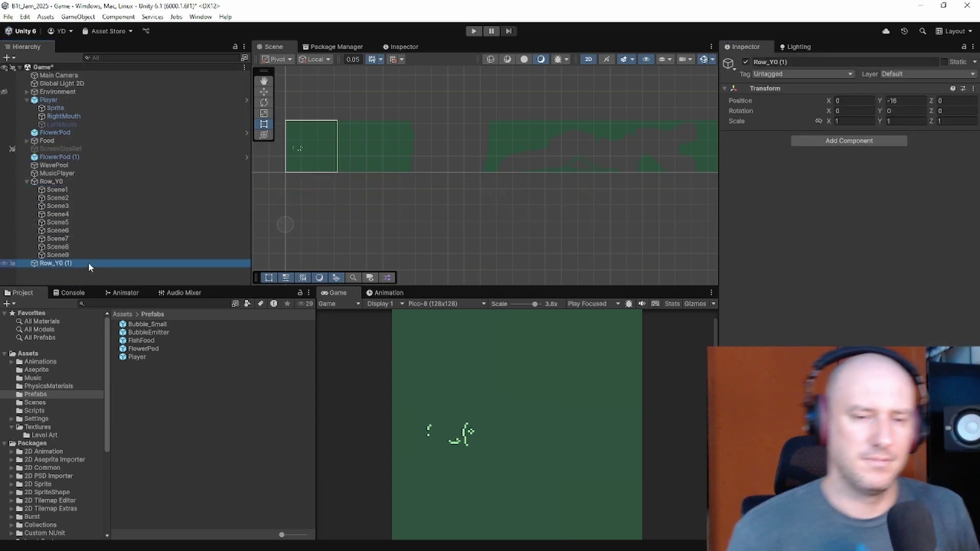
pyautogui.click(88, 262)
pyautogui.write('Row_Y1')
pyautogui.press('Return')
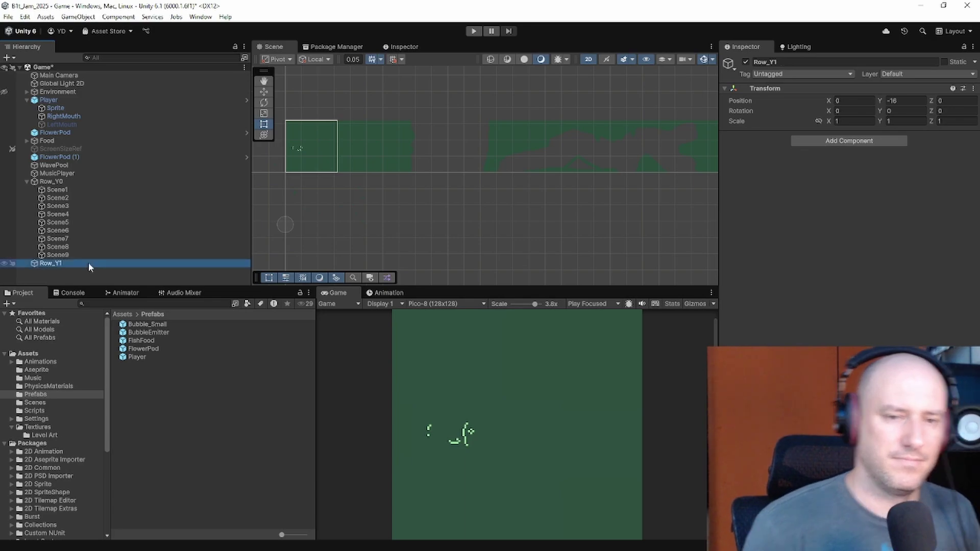
# Step: Open the Level Art folder in the project's textures and add the Scene10 sprite as a child of Row_Y1
pyautogui.click(128, 317)
pyautogui.doubleClick(144, 390)
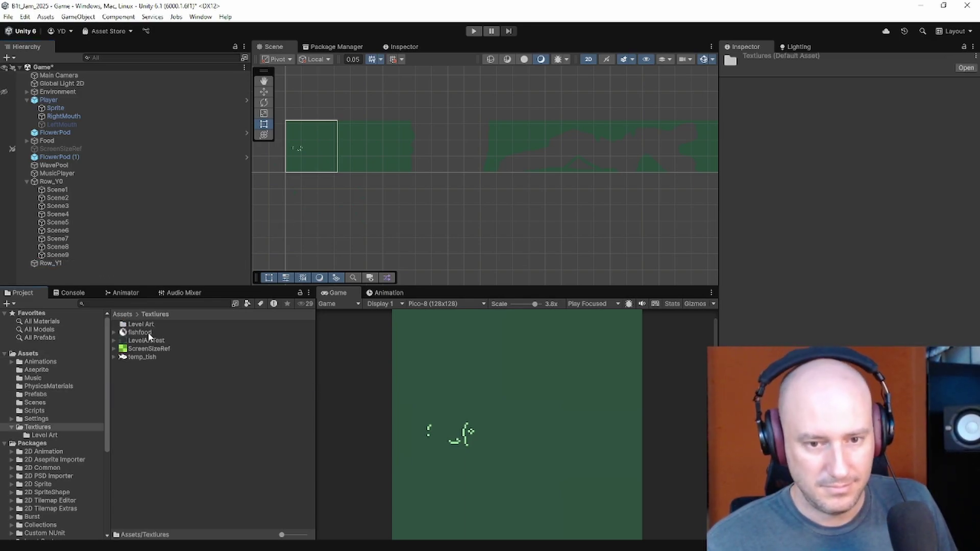
pyautogui.doubleClick(146, 326)
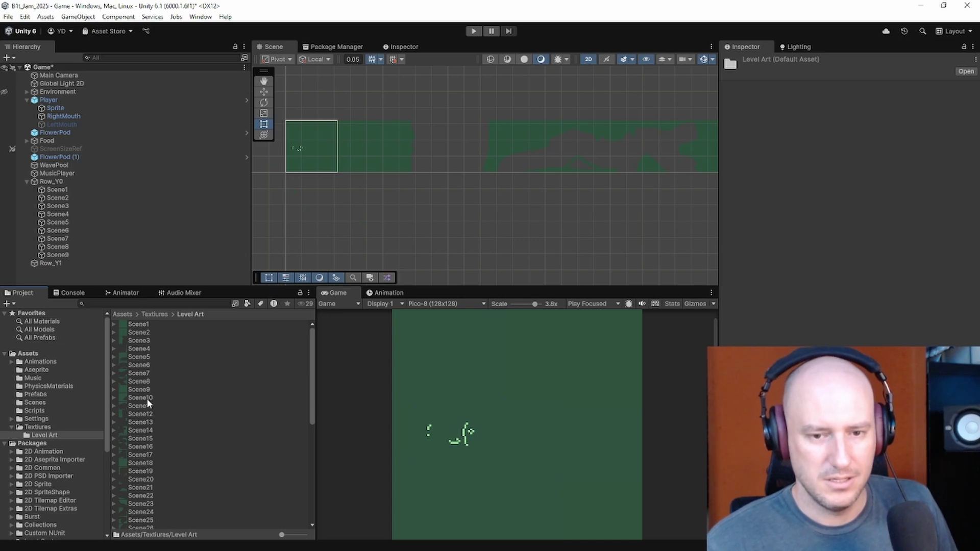
pyautogui.moveTo(146, 398); pyautogui.dragTo(66, 265)
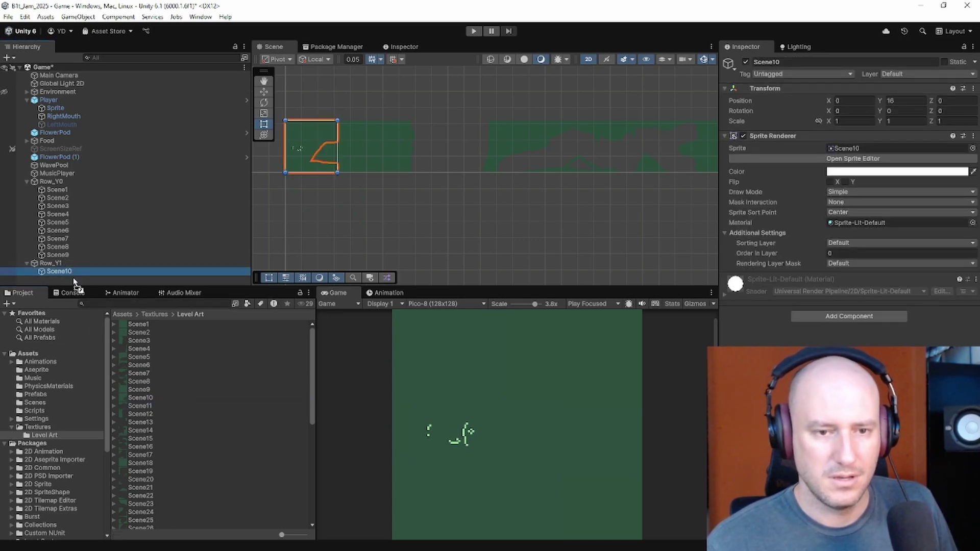
# Step: Add the Scene11 through Scene18 sprites from the Level Art folder to the scene and parent them under Row_Y1
pyautogui.moveTo(143, 406); pyautogui.dragTo(187, 461)
pyautogui.scroll(-3, 414, 221)
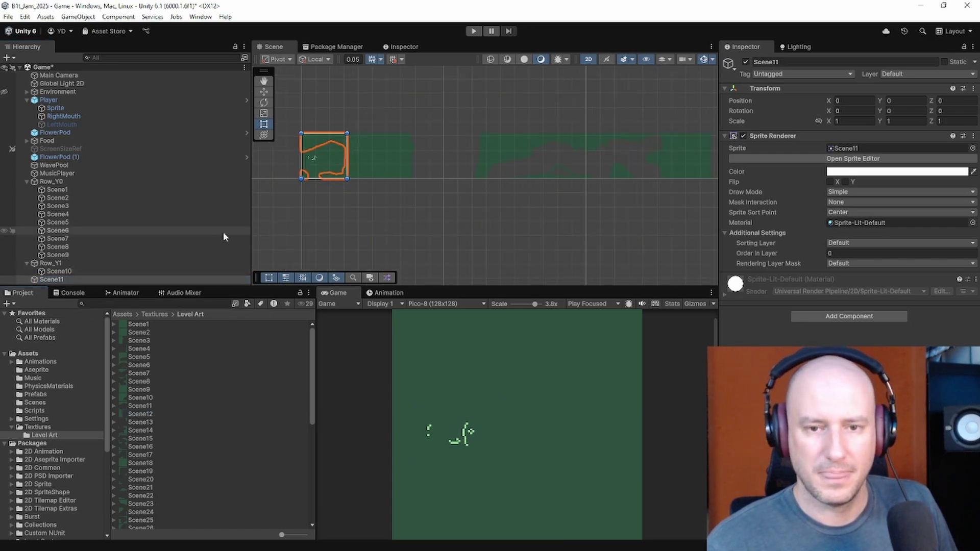
pyautogui.click(27, 181)
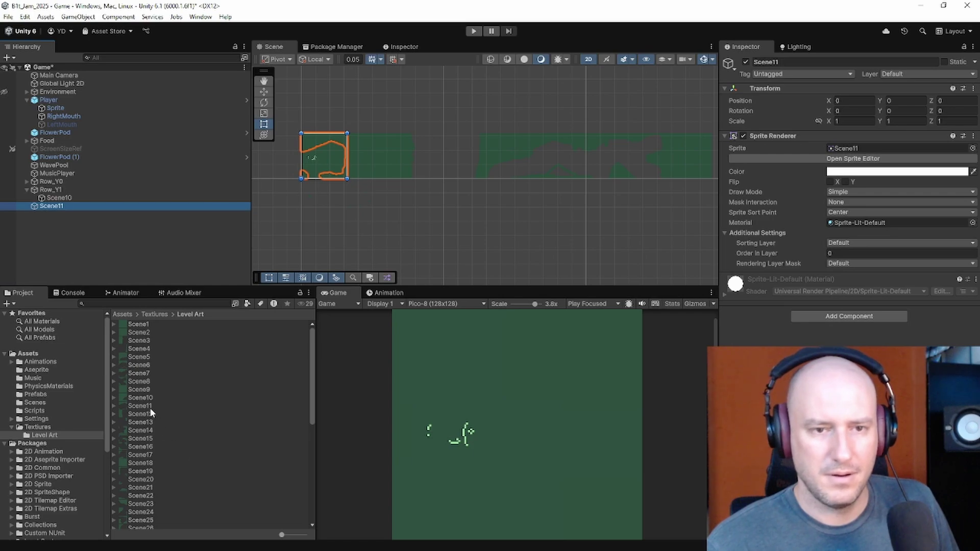
pyautogui.moveTo(148, 415); pyautogui.dragTo(76, 240)
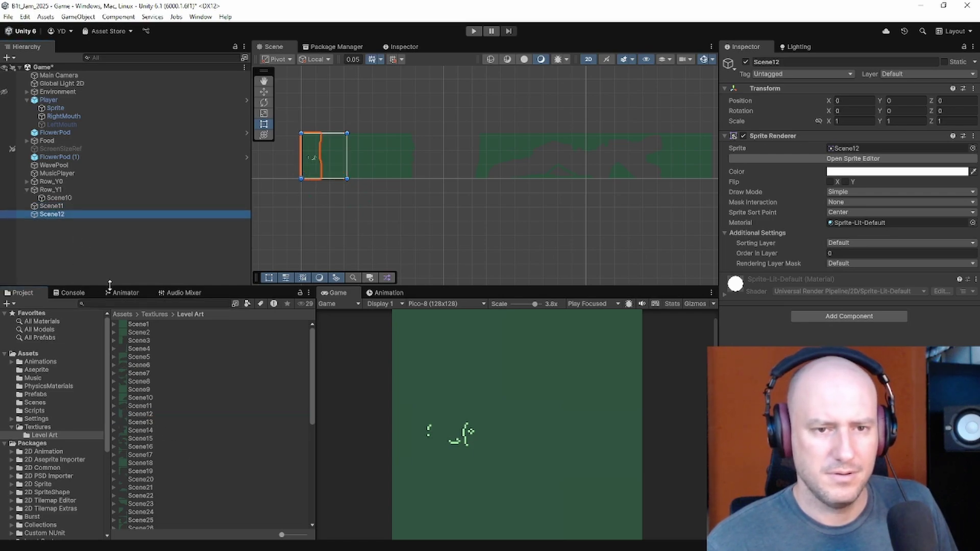
pyautogui.moveTo(154, 422); pyautogui.dragTo(87, 231)
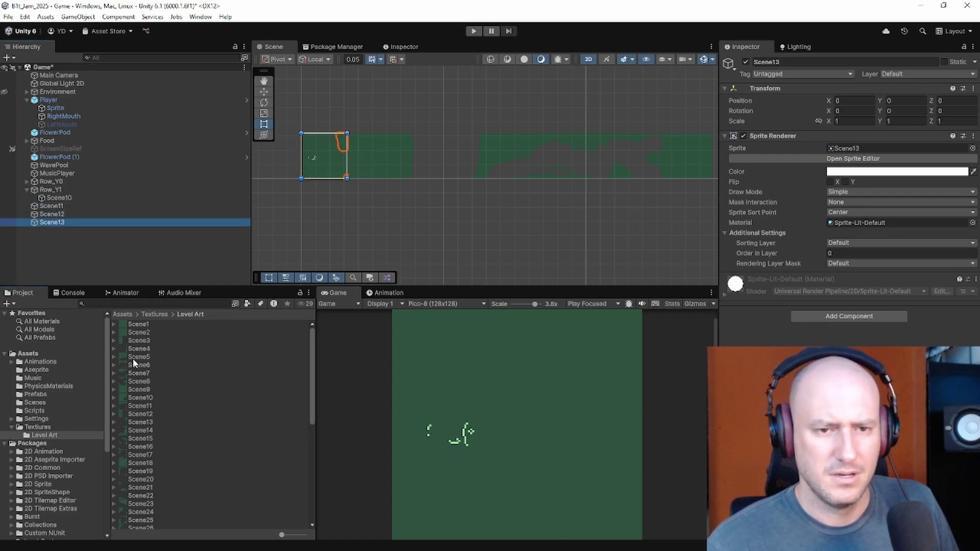
pyautogui.moveTo(151, 429); pyautogui.dragTo(82, 234)
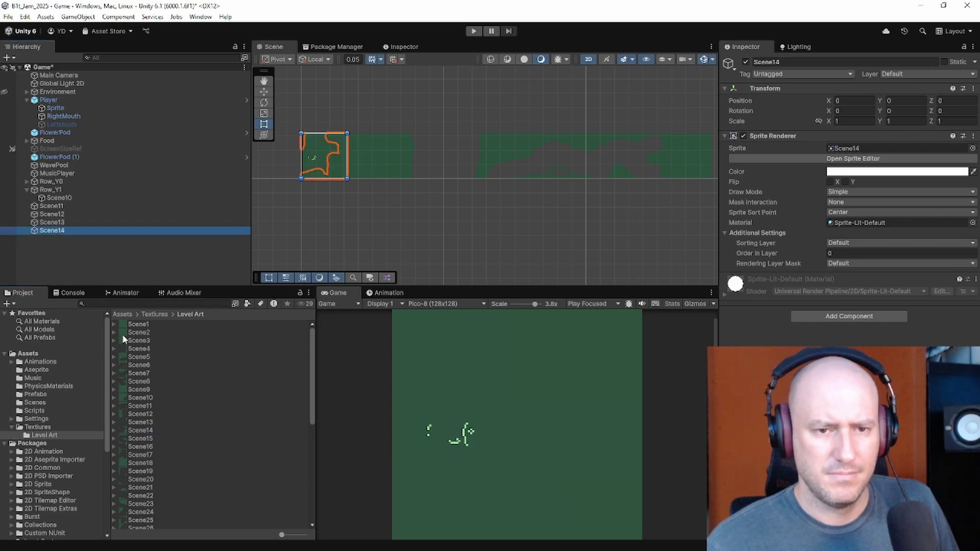
pyautogui.moveTo(152, 436); pyautogui.dragTo(94, 249)
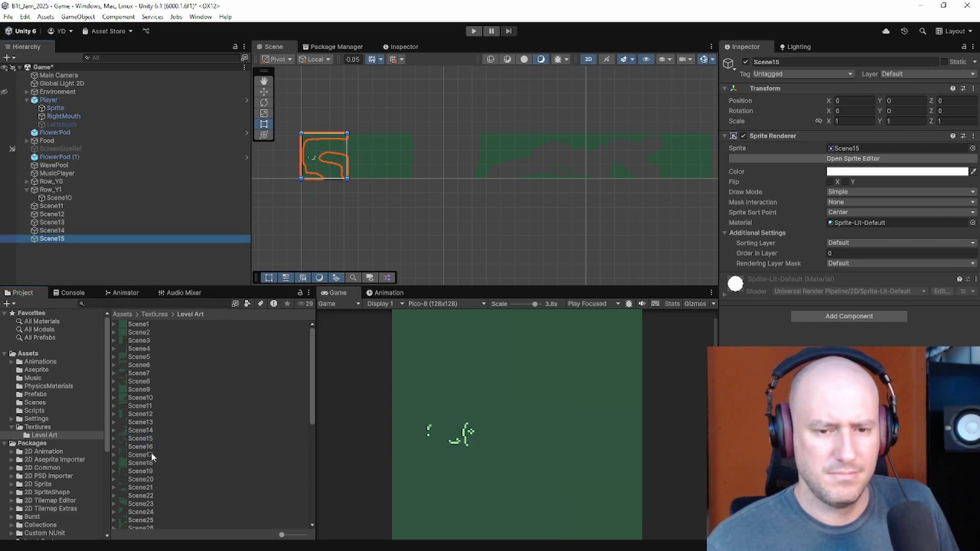
pyautogui.moveTo(150, 449); pyautogui.dragTo(87, 255)
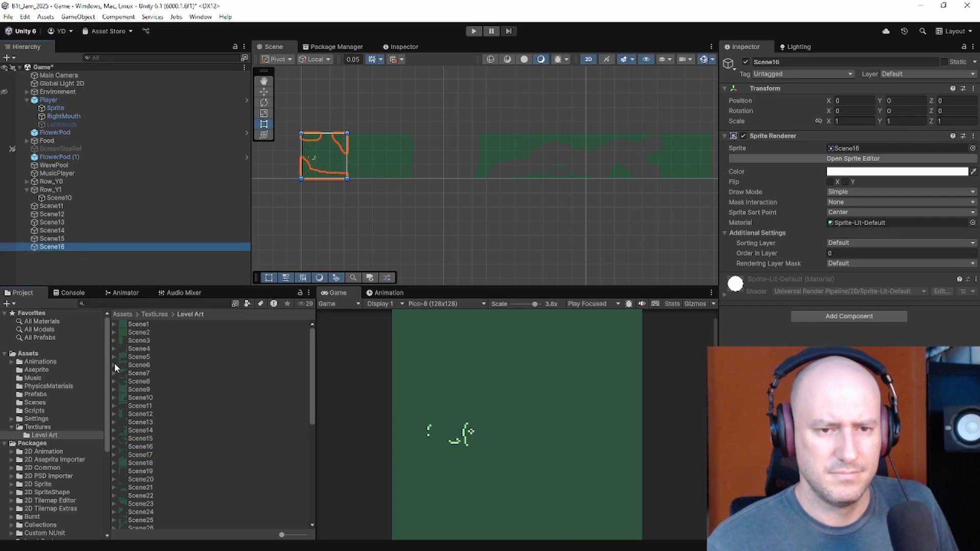
pyautogui.moveTo(143, 454); pyautogui.dragTo(75, 262)
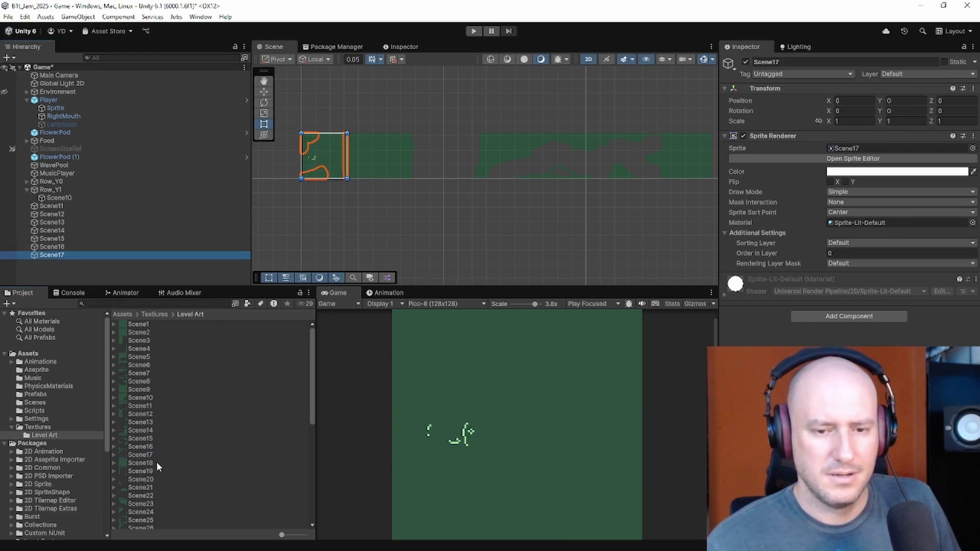
pyautogui.moveTo(156, 461); pyautogui.dragTo(65, 264)
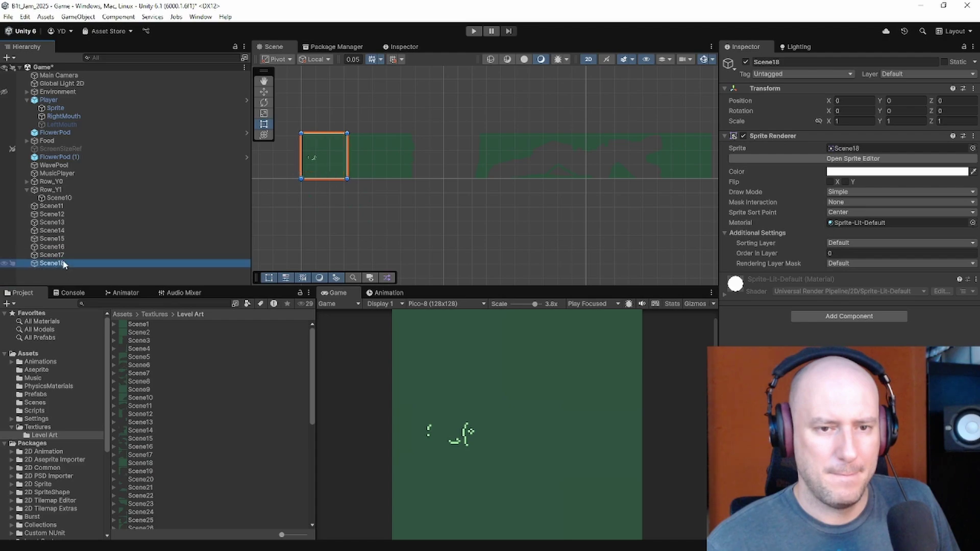
pyautogui.keyDown('shift'); pyautogui.click(57, 206); pyautogui.keyUp('shift')
pyautogui.moveTo(57, 207); pyautogui.dragTo(57, 202)
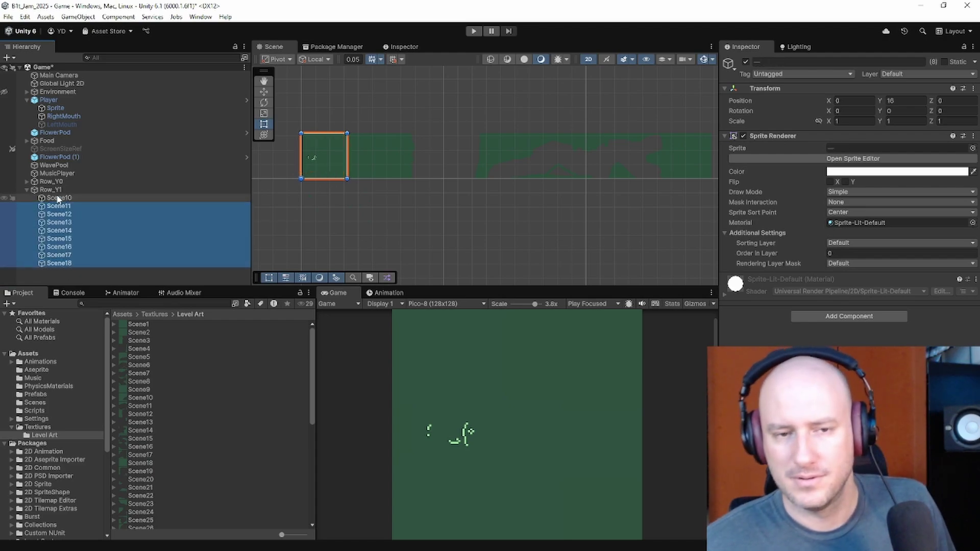
# Step: Set the X position of Scene18 in Row_Y1 to 128
pyautogui.click(58, 199)
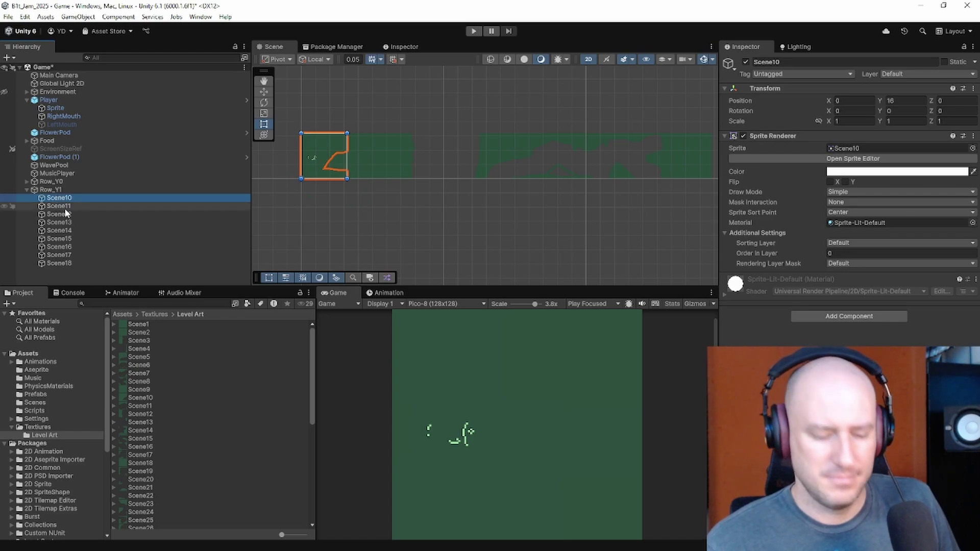
pyautogui.click(97, 262)
pyautogui.click(848, 101)
pyautogui.write('128')
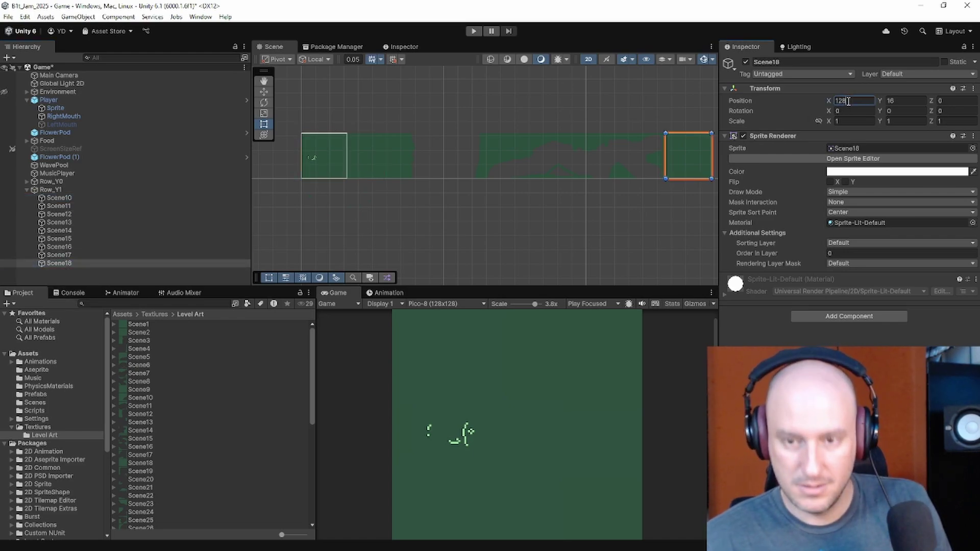
# Step: Set the Y position of all Row_Y1 sprites, Scene10 through Scene18, to 0
pyautogui.click(107, 188)
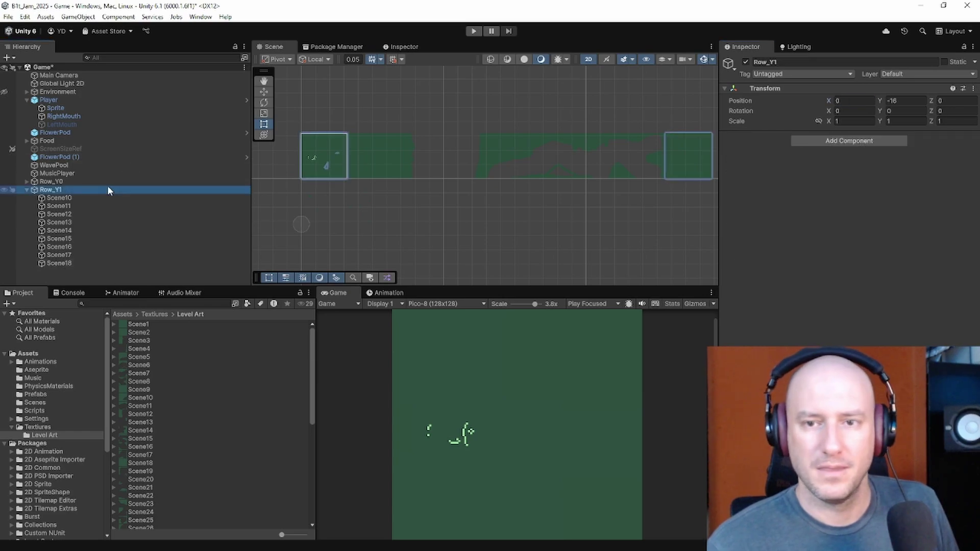
pyautogui.click(56, 200)
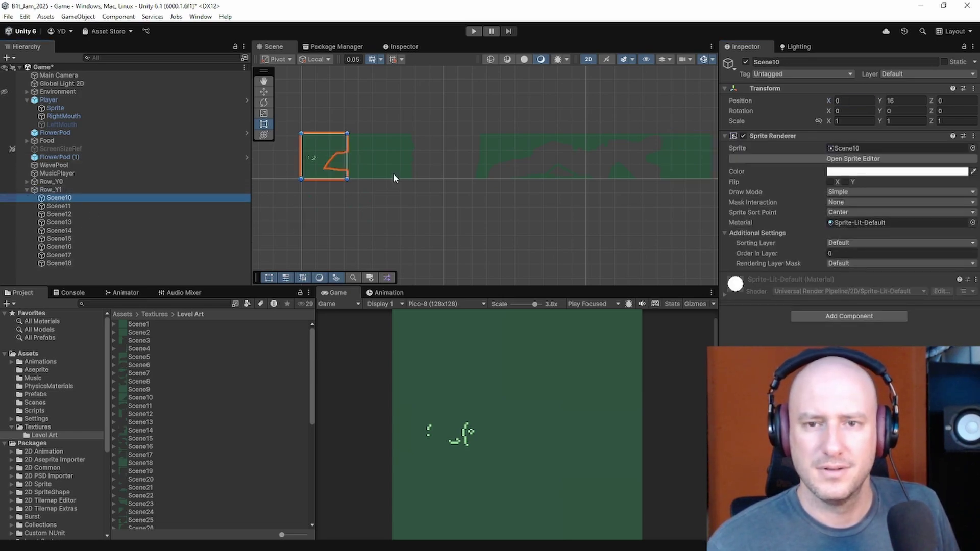
pyautogui.keyDown('shift'); pyautogui.click(73, 262); pyautogui.keyUp('shift')
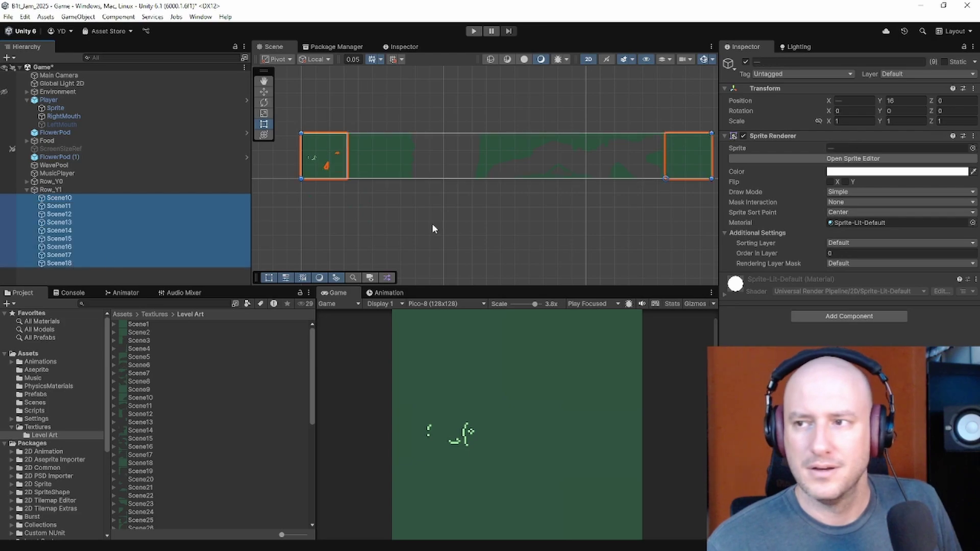
pyautogui.click(899, 101)
pyautogui.write('0')
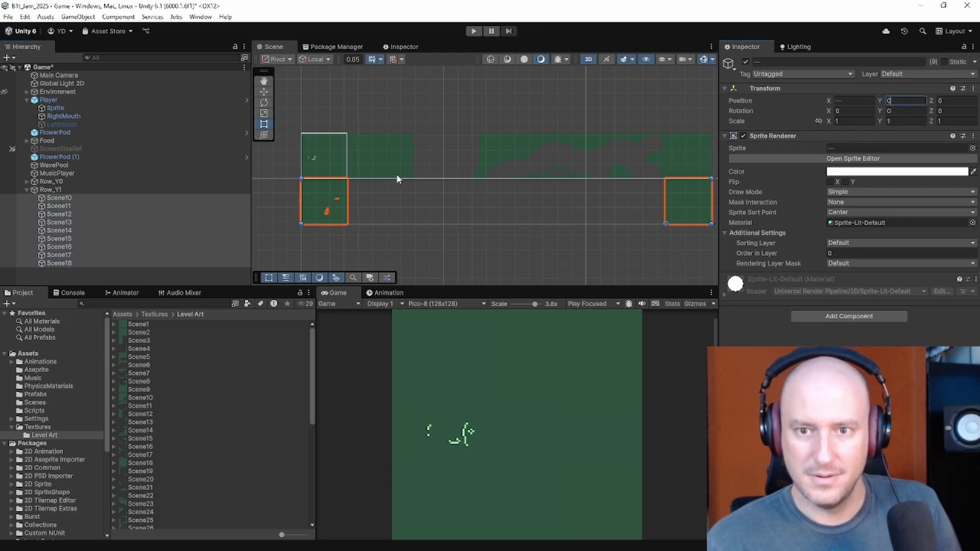
pyautogui.click(114, 188)
pyautogui.moveTo(557, 203); pyautogui.dragTo(516, 217, button='middle')
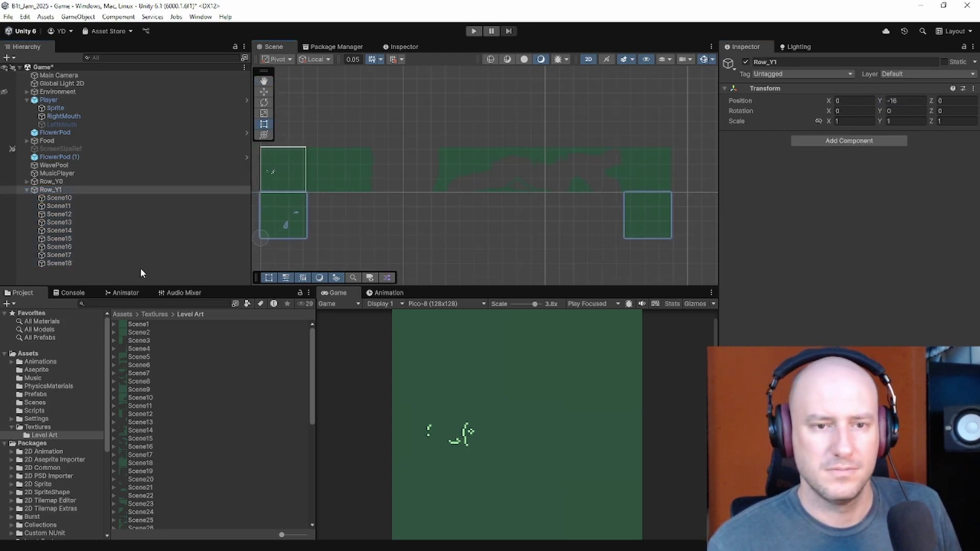
# Step: Set the X position of Scene11 to 16 and of Scene12 to 32
pyautogui.click(137, 265)
pyautogui.click(69, 198)
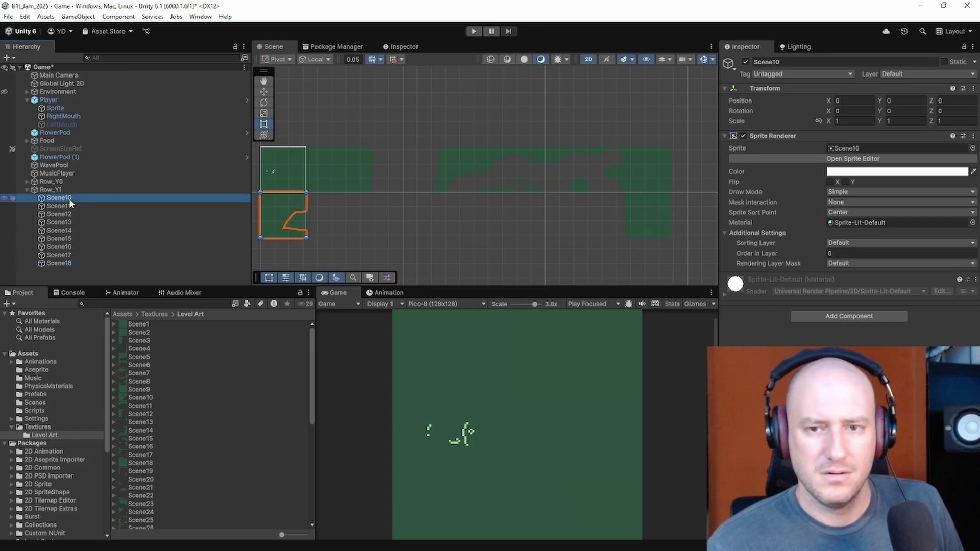
pyautogui.click(75, 205)
pyautogui.click(857, 101)
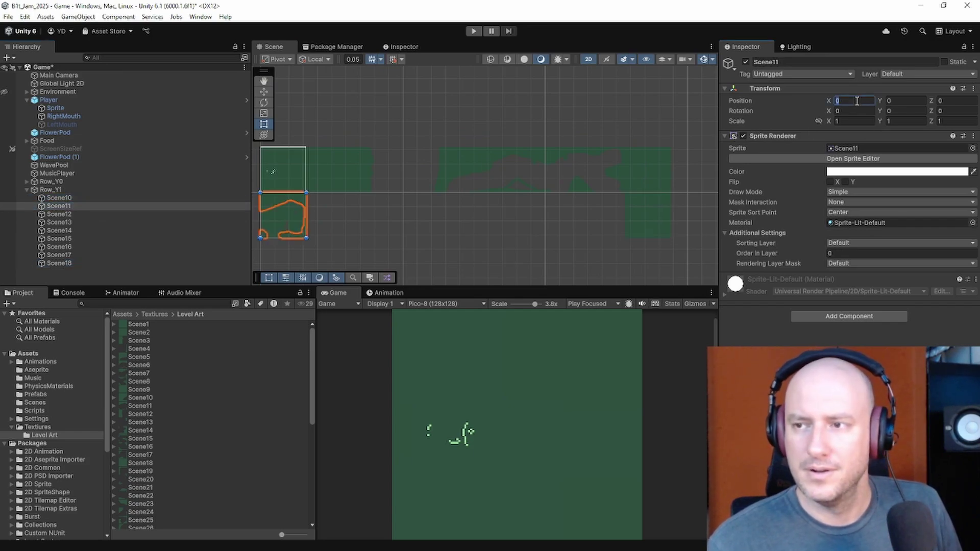
pyautogui.write('16')
pyautogui.click(134, 213)
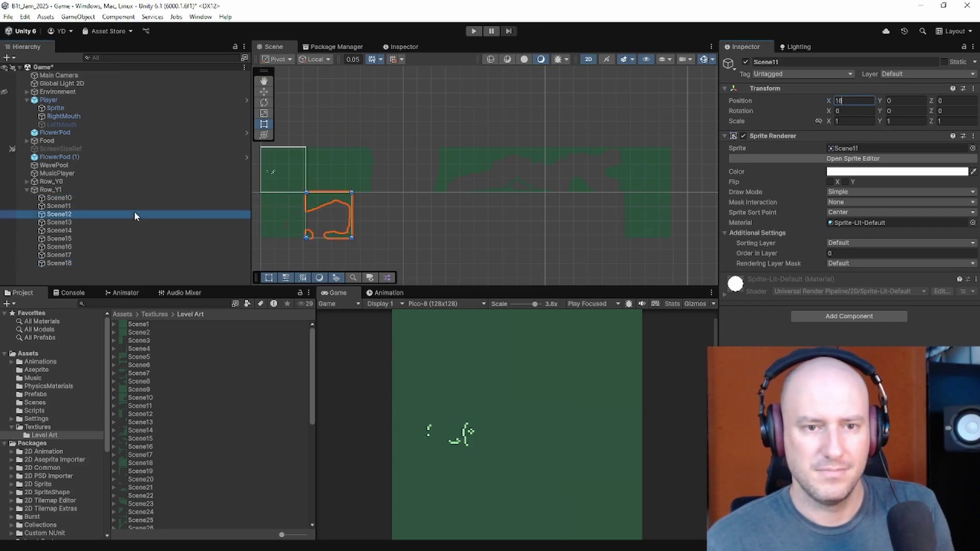
pyautogui.click(861, 100)
pyautogui.write('32')
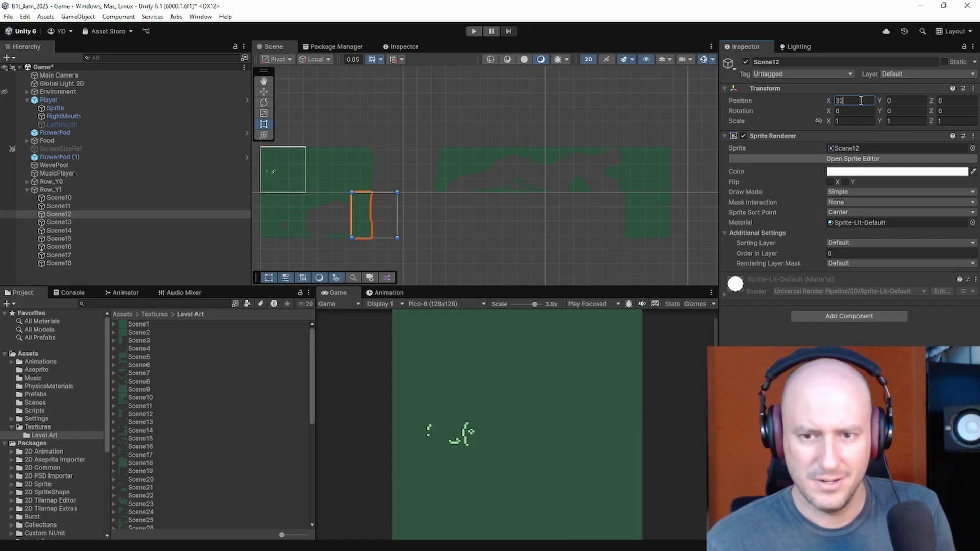
# Step: Set the X position of Scene13 to 48 and of Scene14 to 64
pyautogui.click(59, 222)
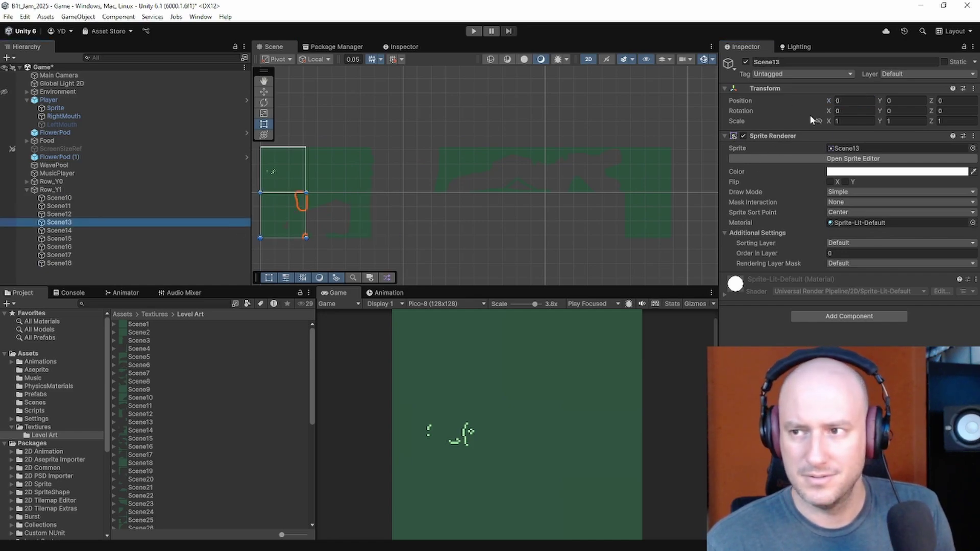
pyautogui.click(840, 101)
pyautogui.write('48')
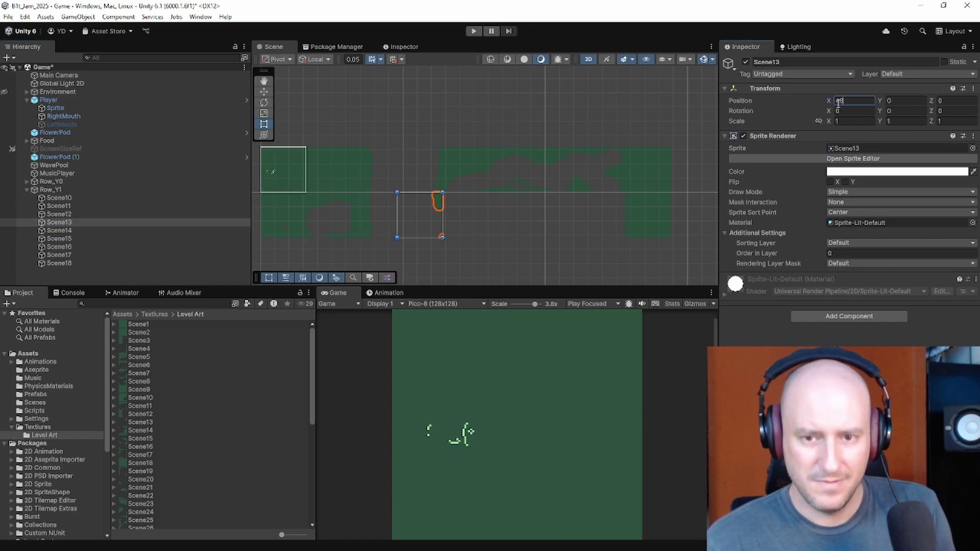
pyautogui.click(147, 231)
pyautogui.click(842, 101)
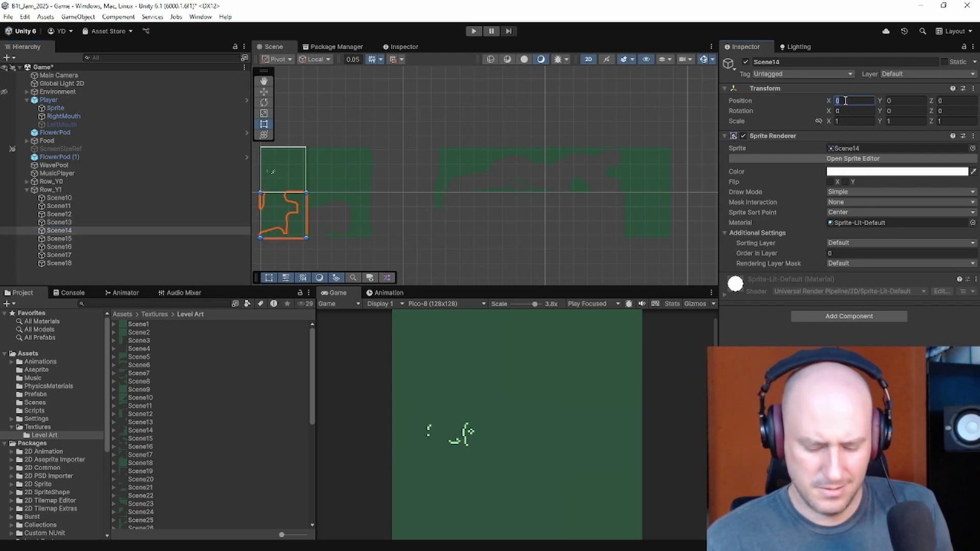
pyautogui.write('64')
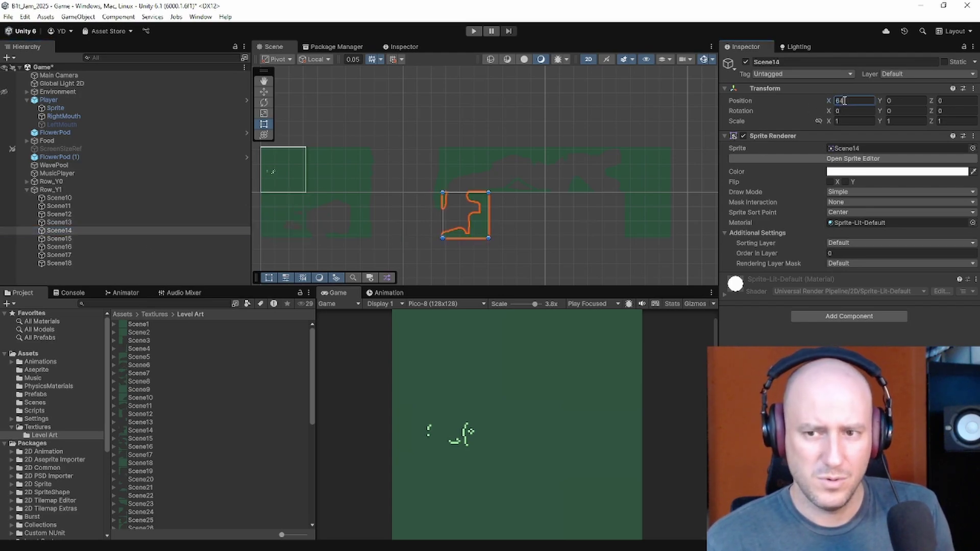
# Step: Set the X position of Scene15 in Row_Y1 to 80
pyautogui.click(59, 239)
pyautogui.click(848, 101)
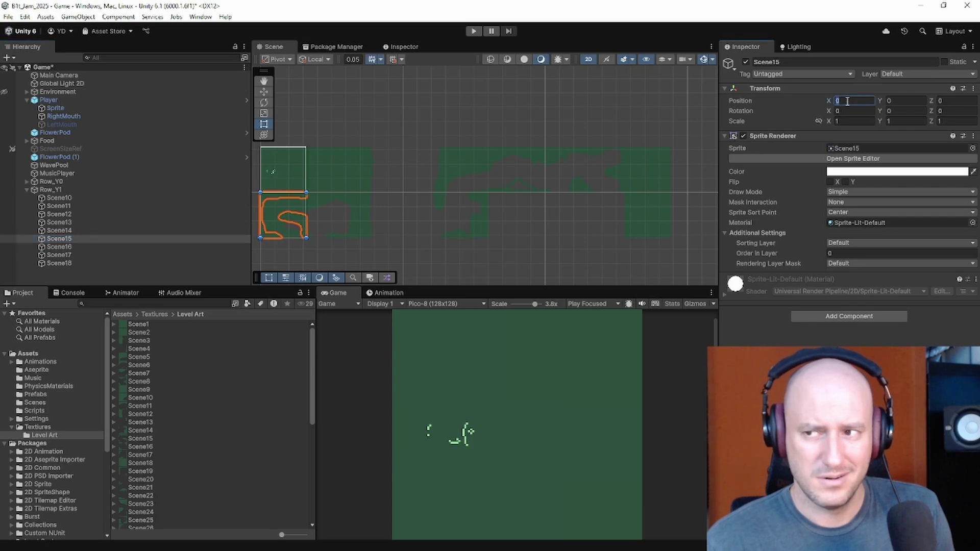
pyautogui.write('72')
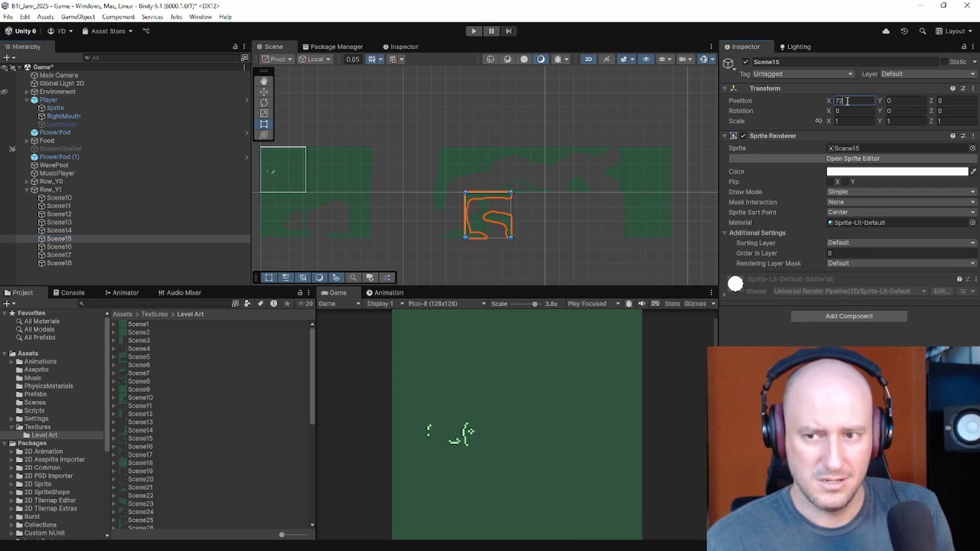
pyautogui.press('Return')
pyautogui.write('8')
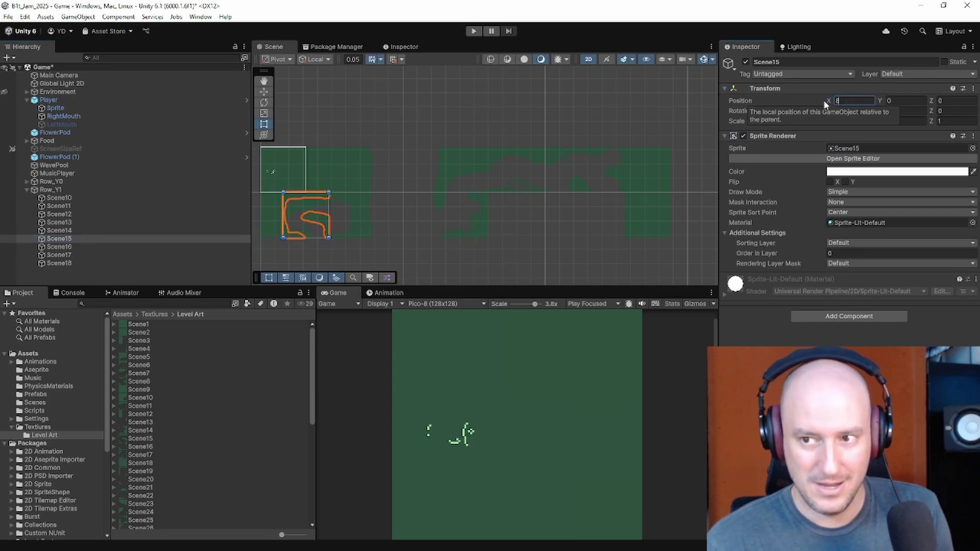
pyautogui.write('4')
pyautogui.scroll(5, 497, 218)
pyautogui.moveTo(511, 221); pyautogui.dragTo(500, 225)
pyautogui.click(854, 101)
pyautogui.write('80')
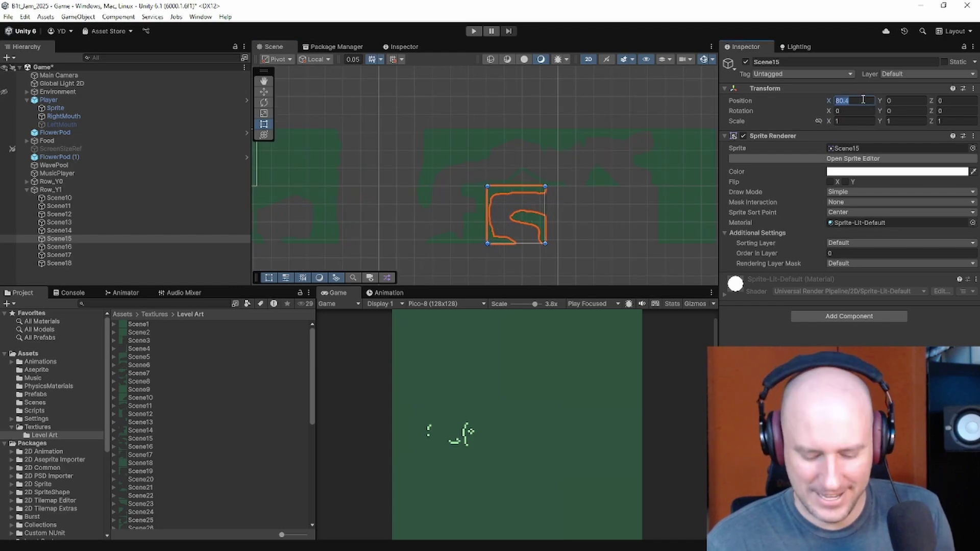
pyautogui.click(907, 100)
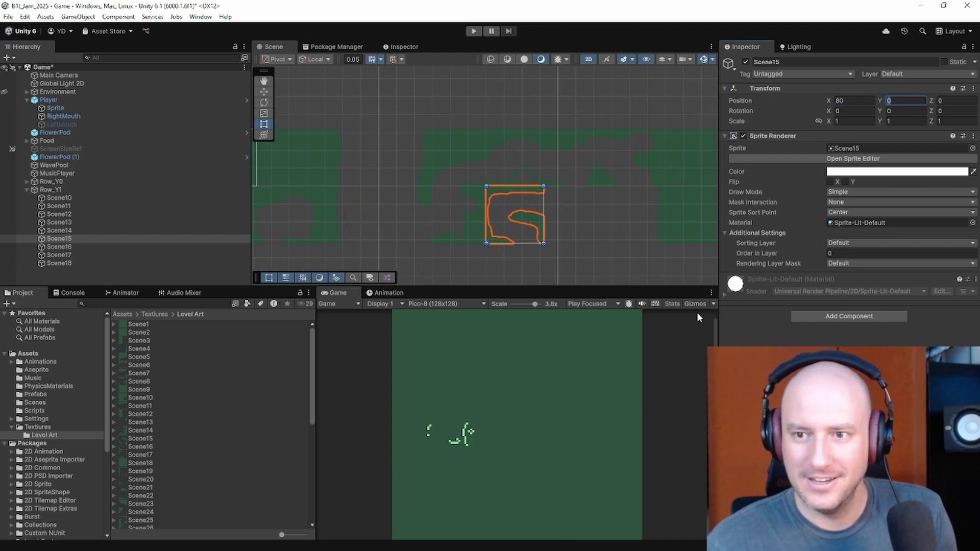
pyautogui.press('Return')
# Step: Examine the seam between the Scene14 and Scene15 tiles up close in the scene
pyautogui.click(556, 223)
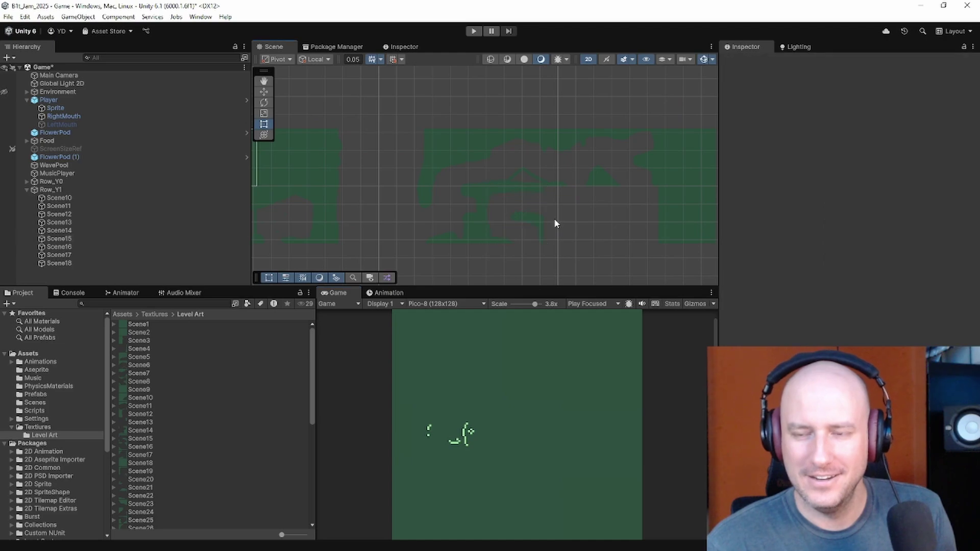
pyautogui.scroll(4, 554, 224)
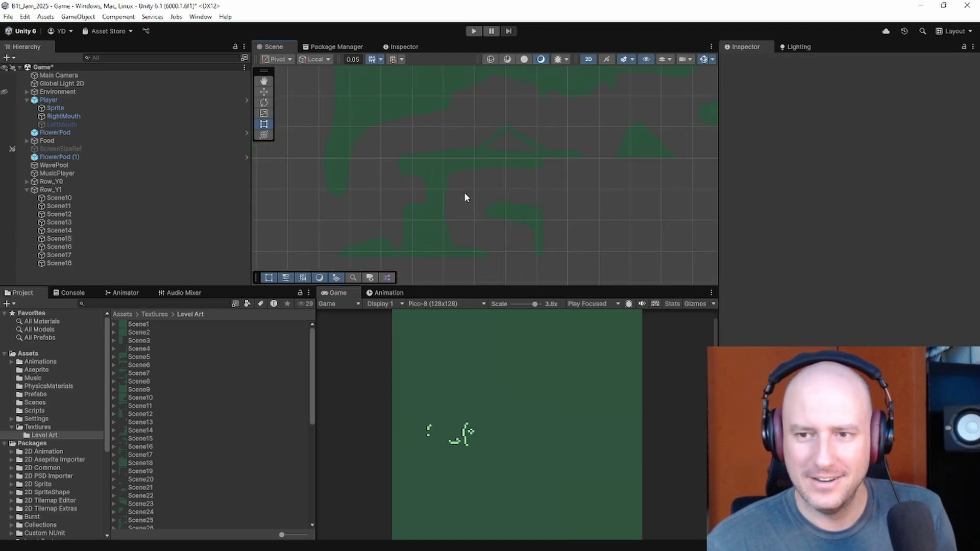
pyautogui.click(446, 165)
pyautogui.moveTo(446, 165); pyautogui.dragTo(421, 175)
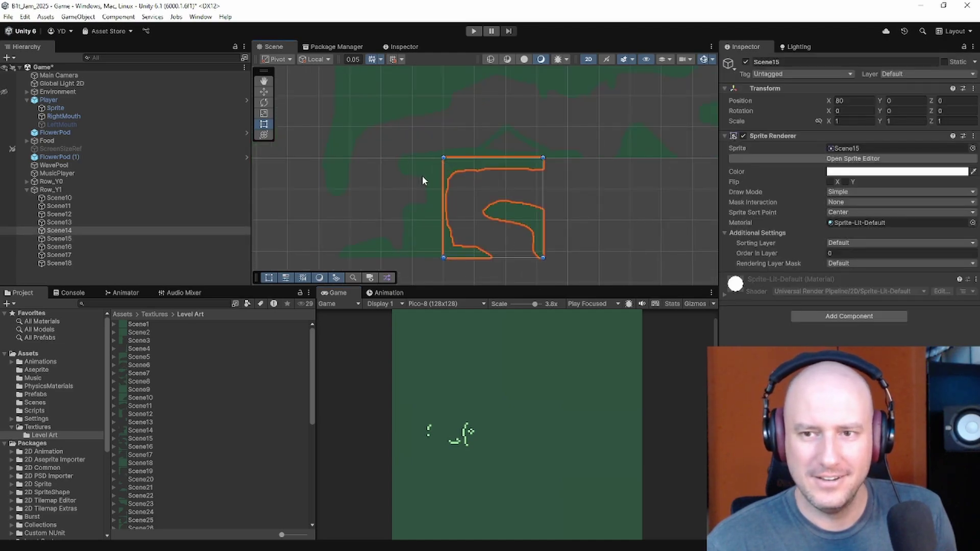
pyautogui.click(465, 179)
pyautogui.click(463, 174)
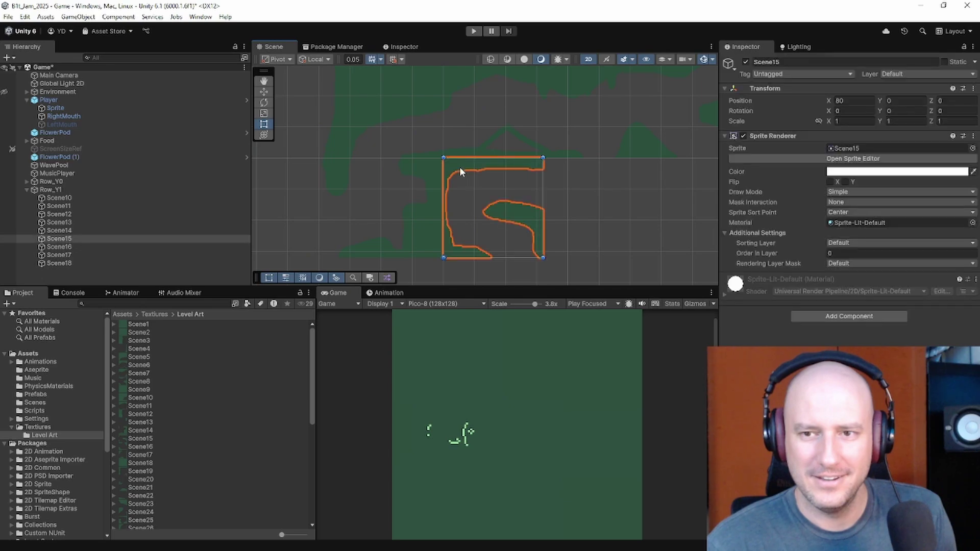
# Step: Set the X position of Scene16 to 96 and of Scene17 to 112, and check the seam between them
pyautogui.doubleClick(91, 246)
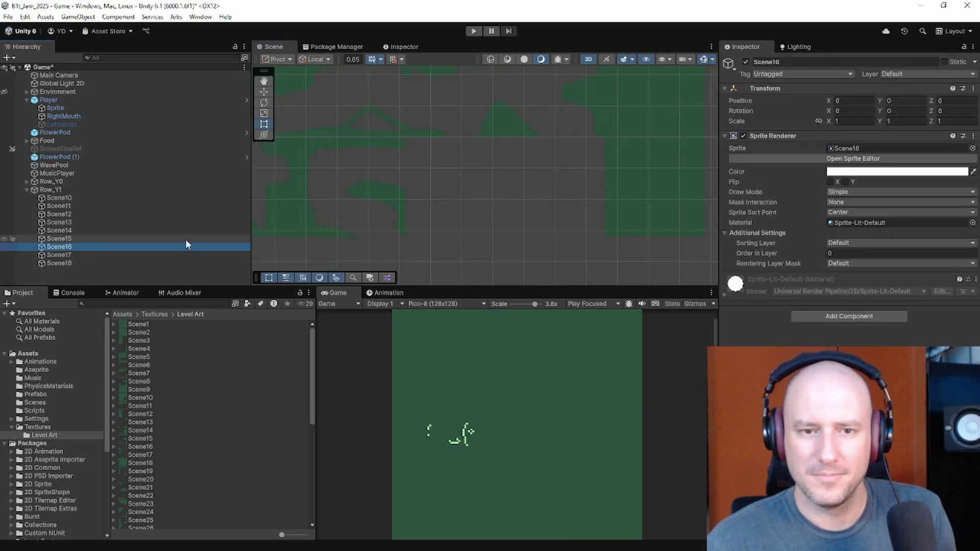
pyautogui.click(851, 98)
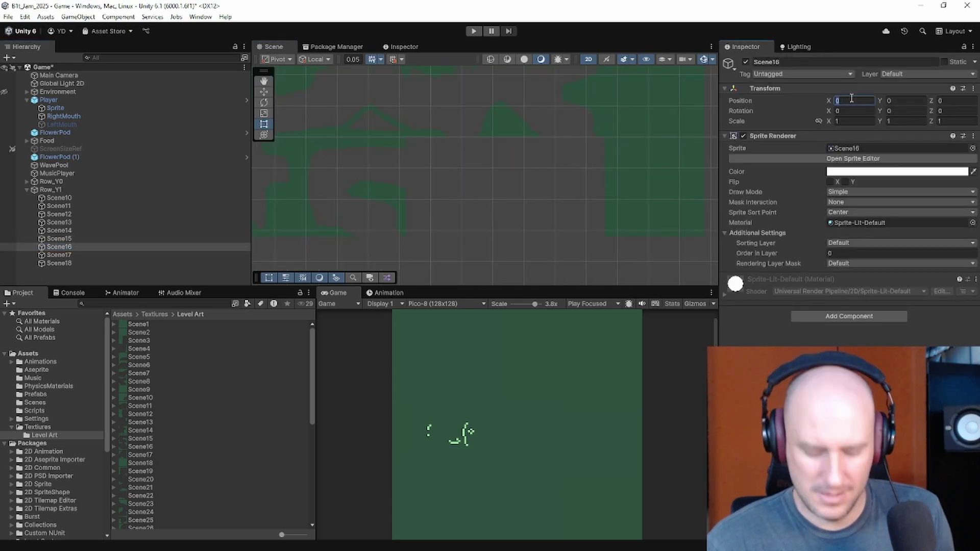
pyautogui.click(169, 255)
pyautogui.click(850, 101)
pyautogui.write('112')
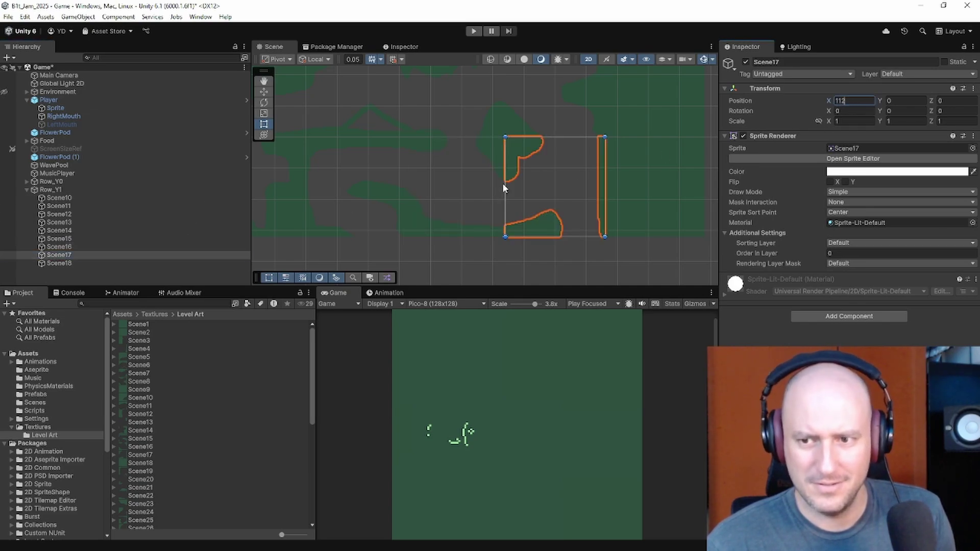
pyautogui.scroll(5, 554, 213)
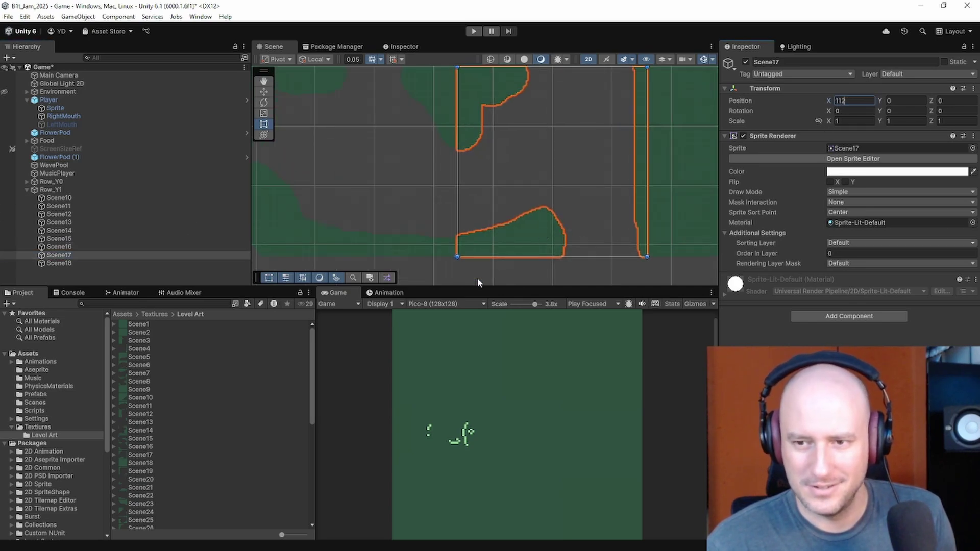
pyautogui.click(444, 242)
pyautogui.click(431, 242)
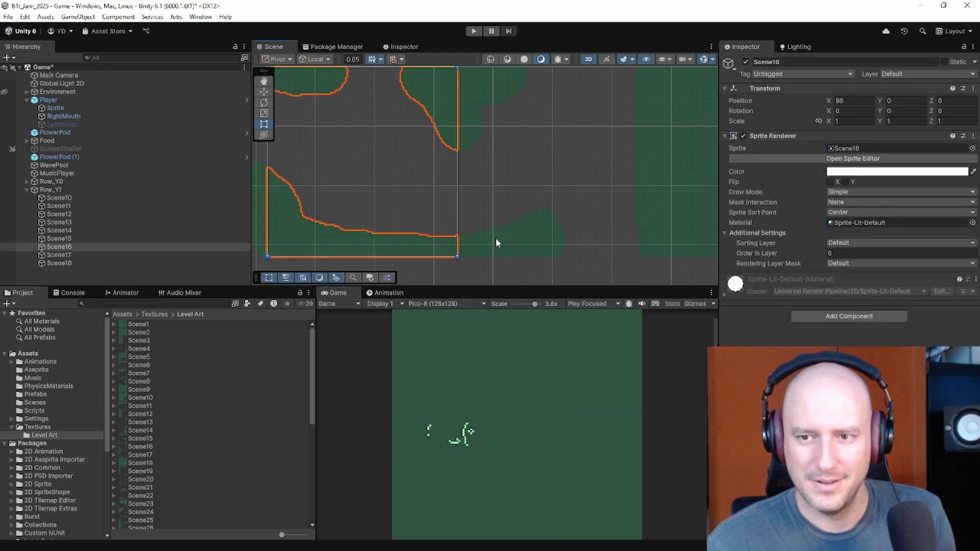
pyautogui.press('f')
pyautogui.scroll(-3, 495, 238)
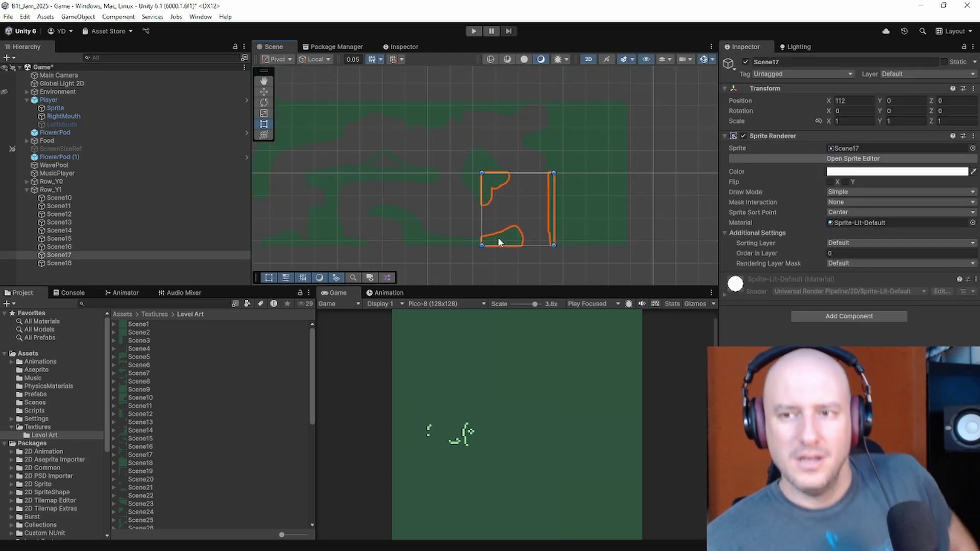
pyautogui.click(493, 271)
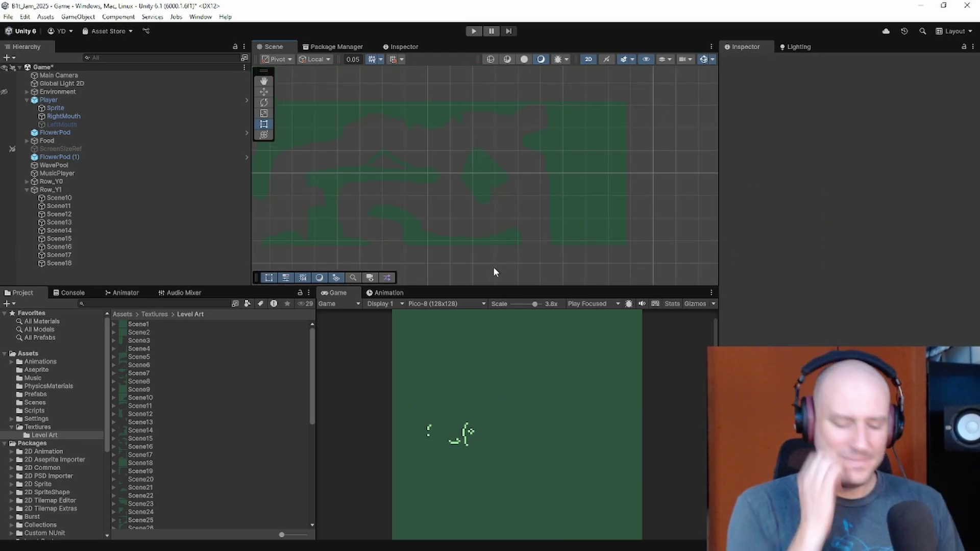
# Step: Add a Polygon Collider 2D to all Row_Y1 tiles from Scene10 to Scene18
pyautogui.click(56, 199)
pyautogui.keyDown('shift'); pyautogui.click(75, 263); pyautogui.keyUp('shift')
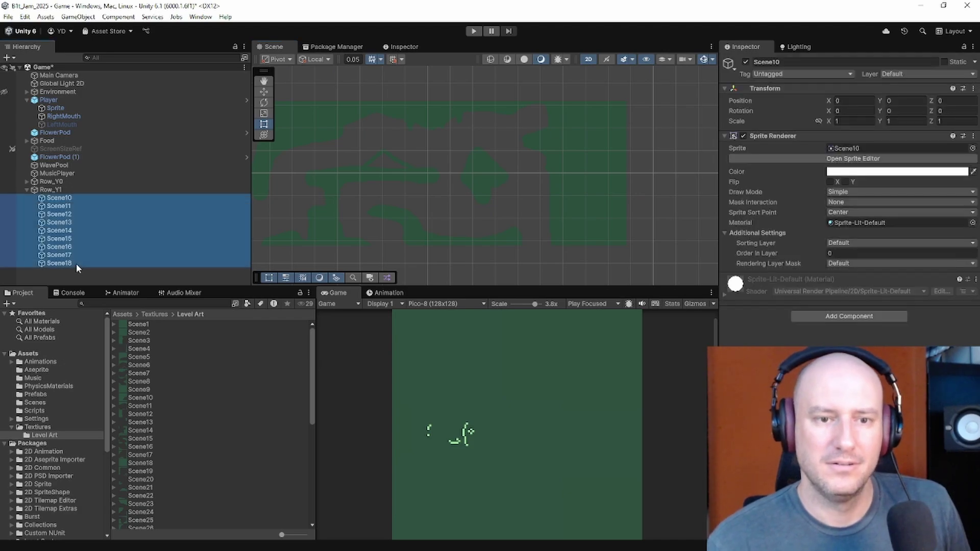
pyautogui.click(838, 316)
pyautogui.click(839, 352)
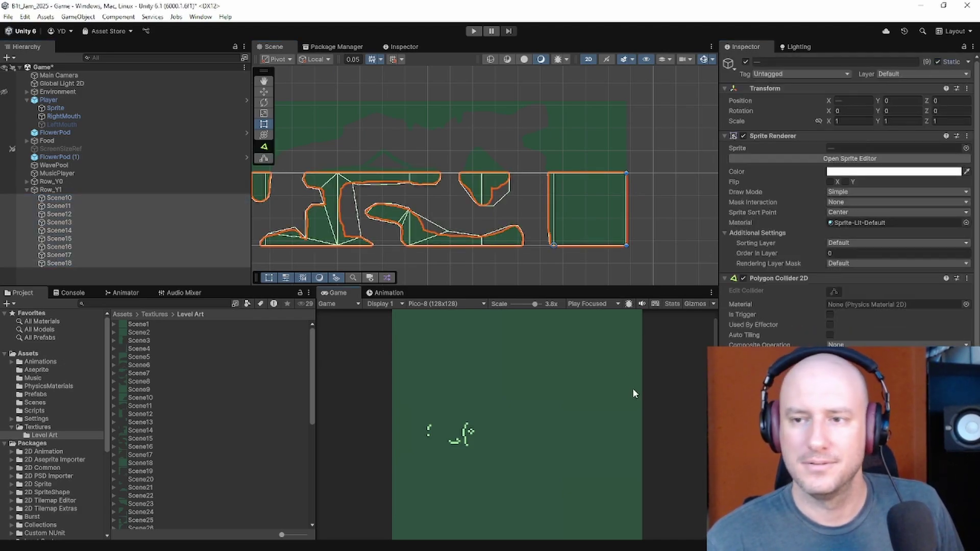
pyautogui.click(675, 159)
pyautogui.scroll(-2, 444, 189)
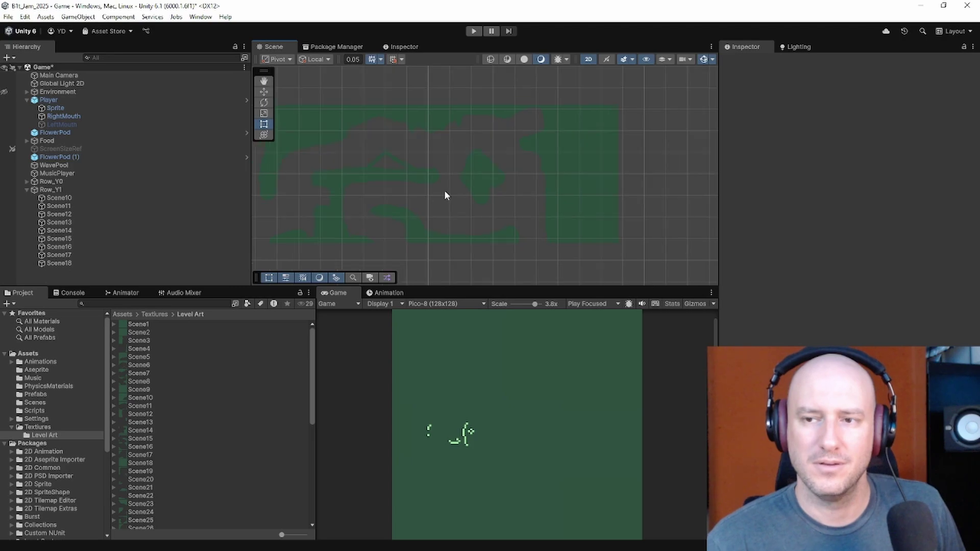
# Step: Examine how closely the generated polygon colliders follow the Row_Y1 artwork, especially at the seam between Scene15 and Scene16
pyautogui.click(79, 198)
pyautogui.keyDown('shift'); pyautogui.click(66, 263); pyautogui.keyUp('shift')
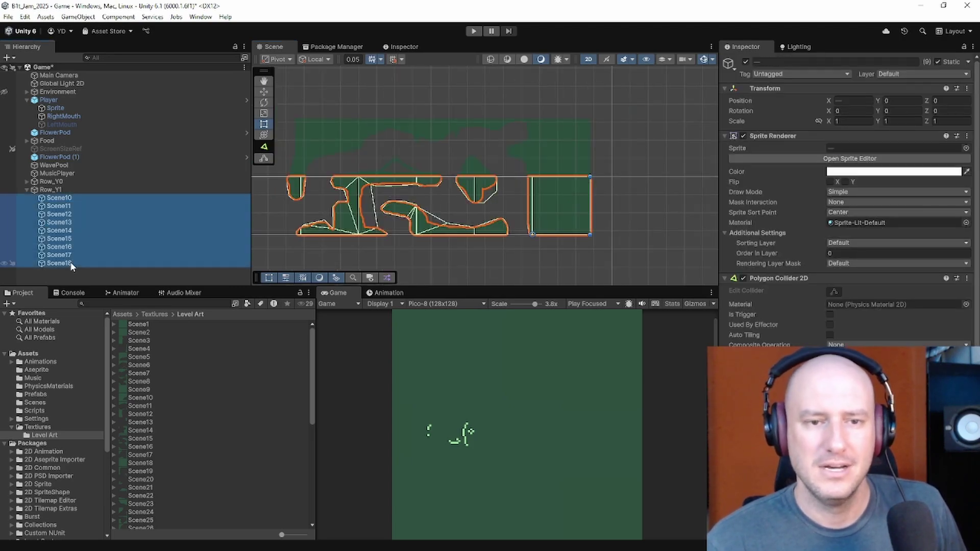
pyautogui.scroll(3, 431, 222)
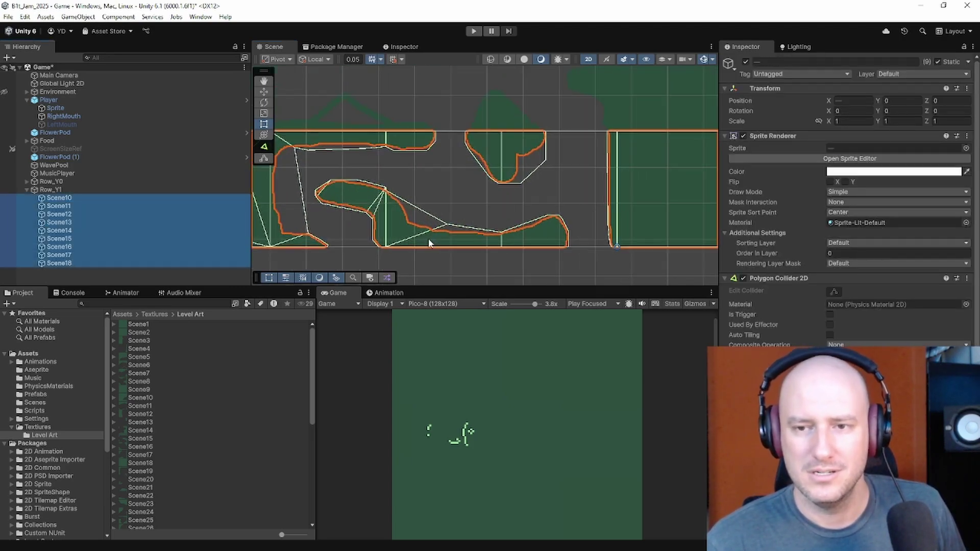
pyautogui.scroll(3, 406, 214)
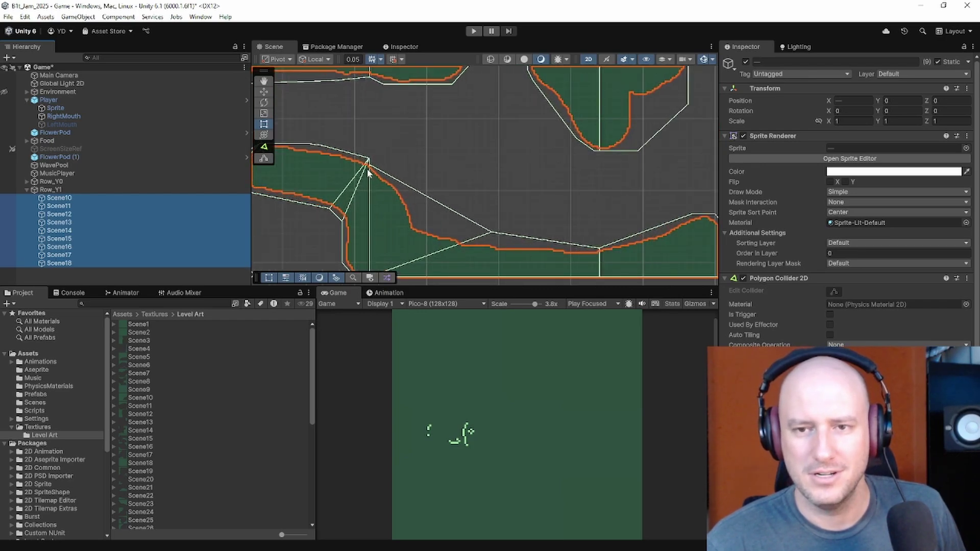
pyautogui.scroll(4, 367, 167)
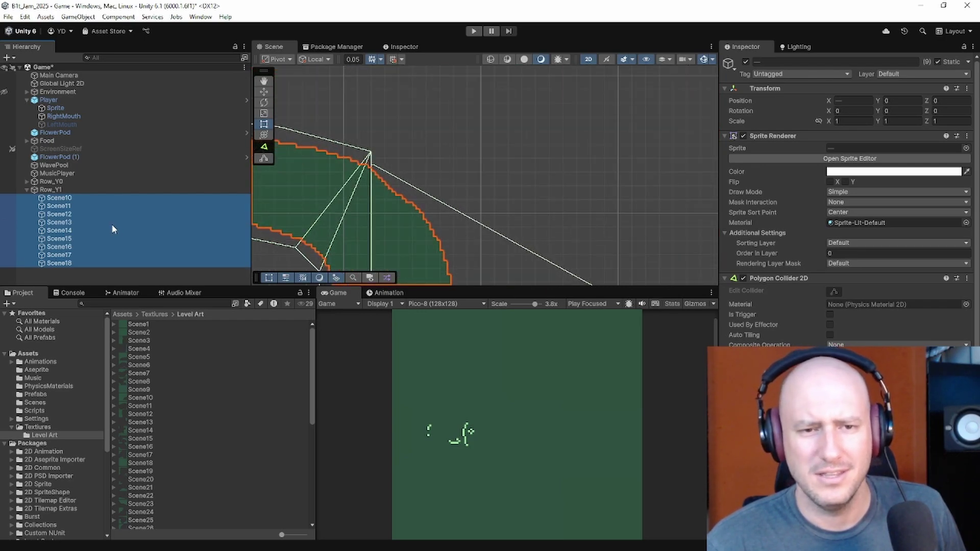
pyautogui.click(105, 206)
pyautogui.click(136, 215)
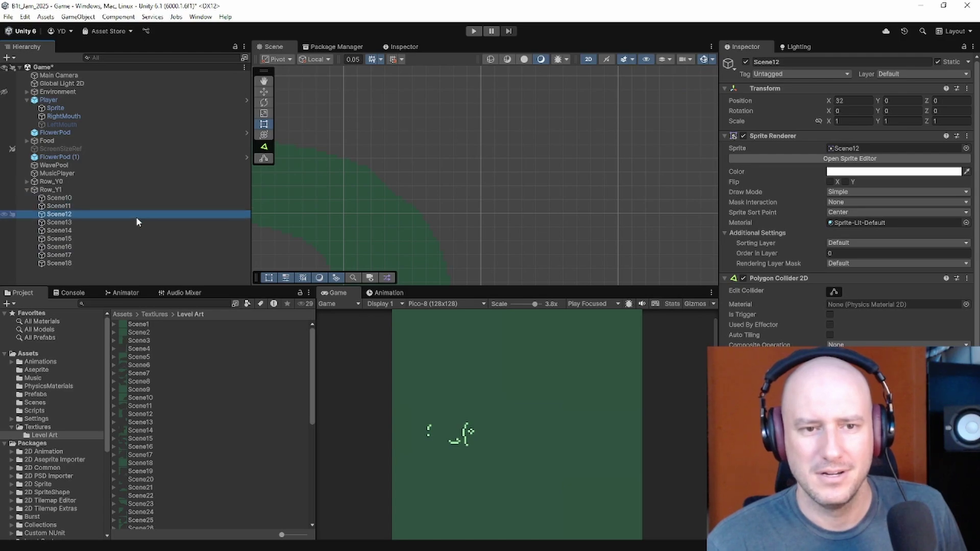
pyautogui.click(136, 222)
pyautogui.click(137, 238)
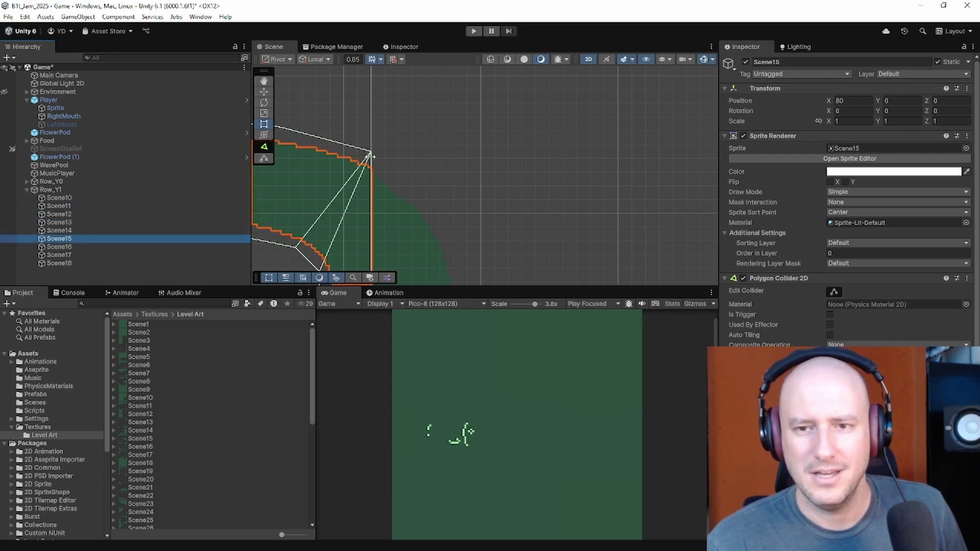
pyautogui.moveTo(370, 153); pyautogui.dragTo(527, 184, button='middle')
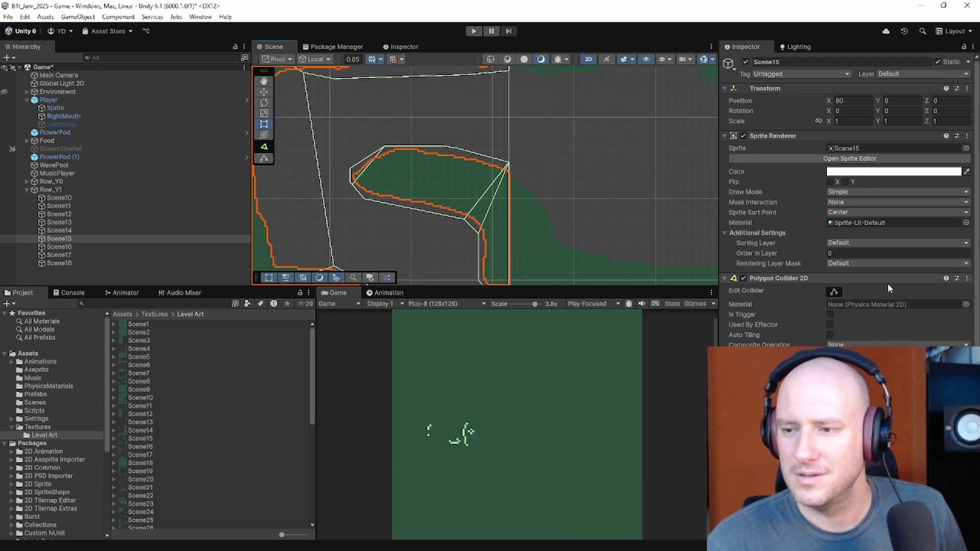
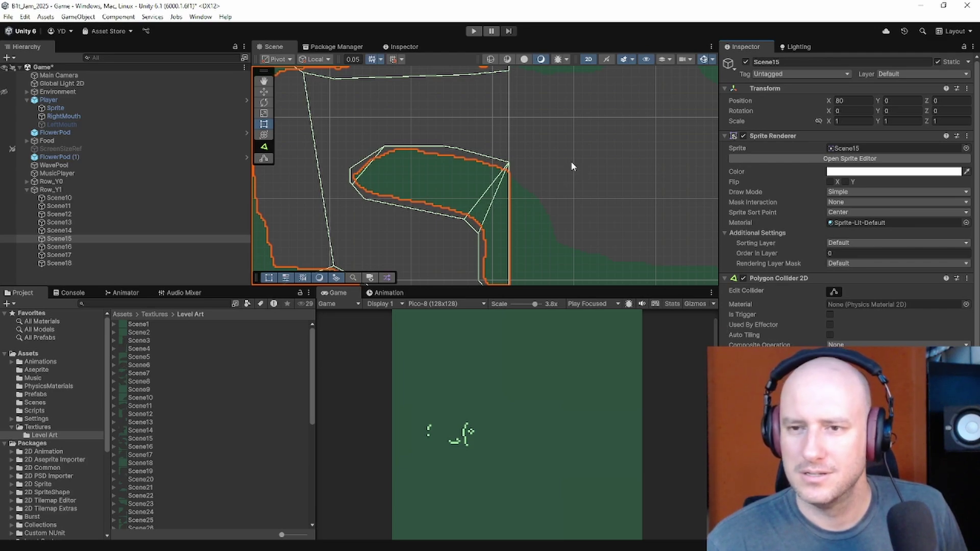
pyautogui.scroll(-3, 567, 163)
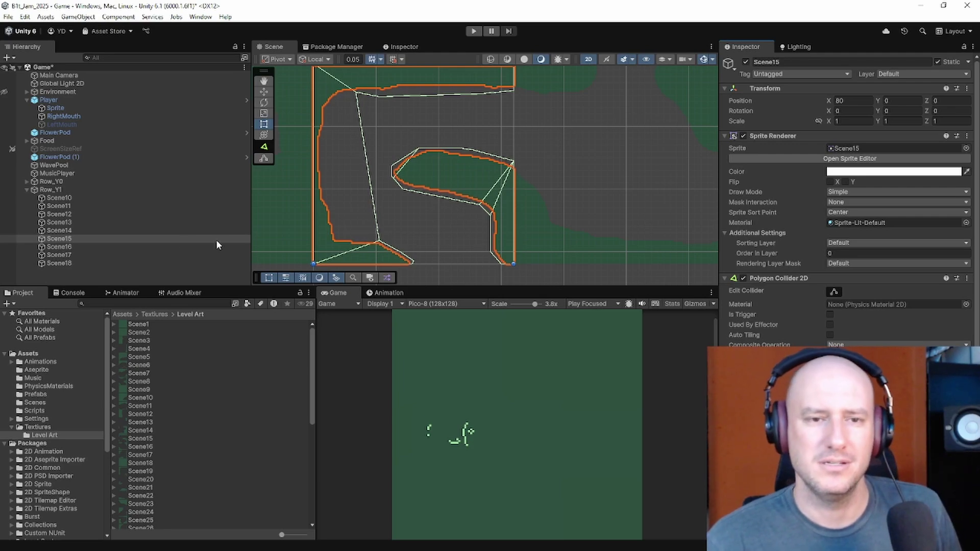
# Step: Reshape Scene15's polygon collider to follow the artwork along the tile's left wall and ceiling
pyautogui.click(60, 231)
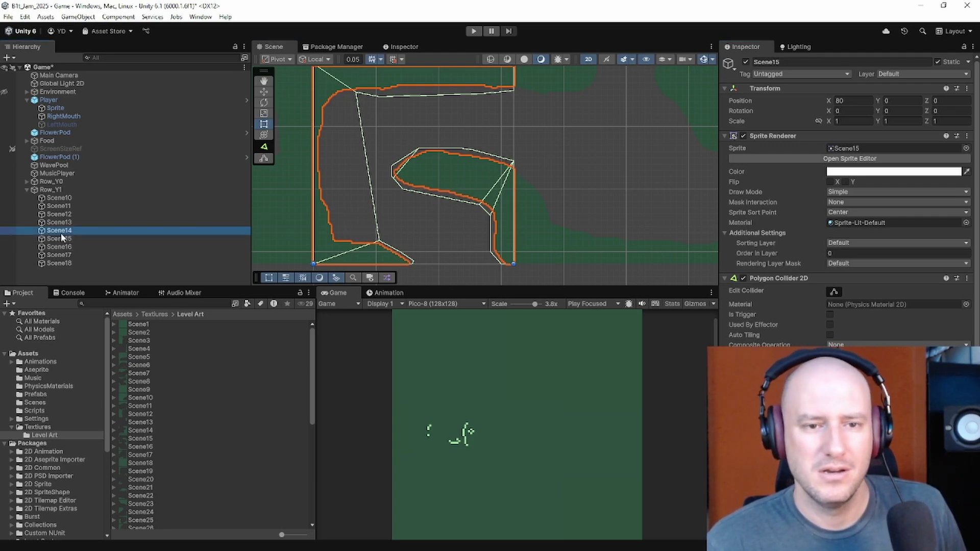
pyautogui.click(63, 238)
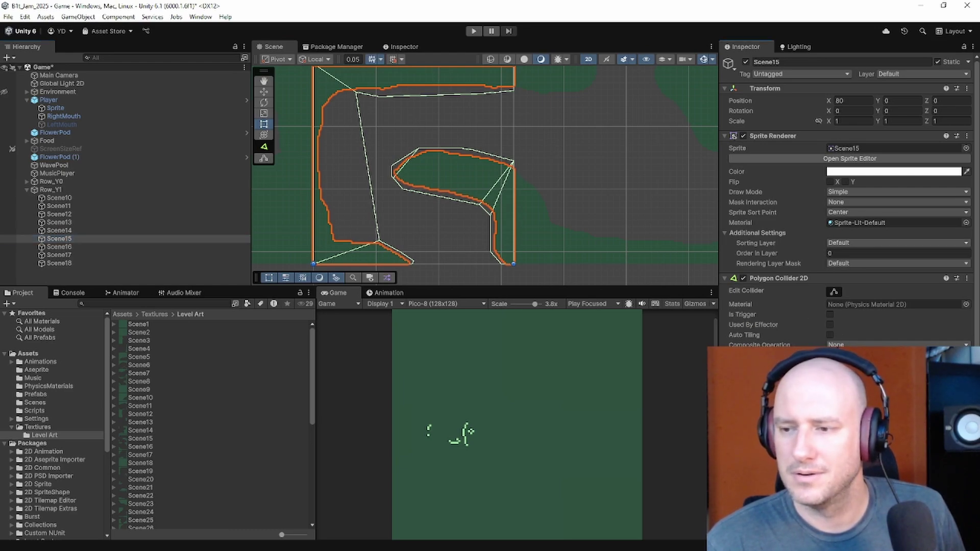
pyautogui.click(835, 292)
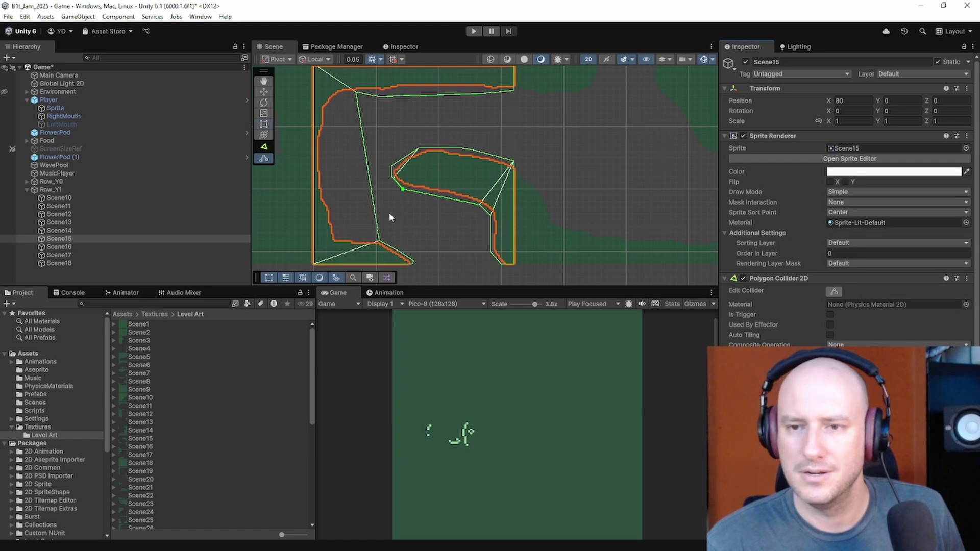
pyautogui.moveTo(379, 237); pyautogui.dragTo(336, 242)
pyautogui.moveTo(340, 203); pyautogui.dragTo(317, 170)
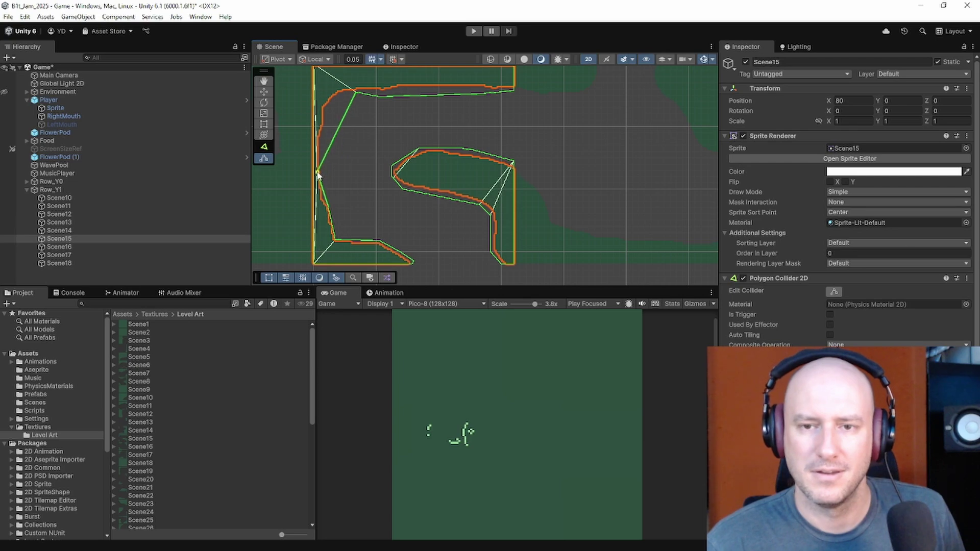
pyautogui.moveTo(335, 135); pyautogui.dragTo(402, 88)
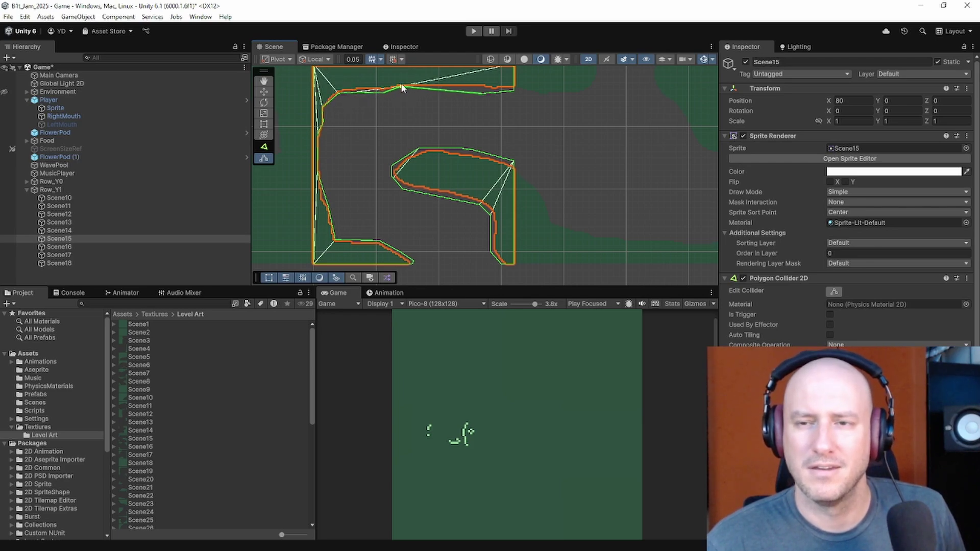
pyautogui.moveTo(476, 96); pyautogui.dragTo(482, 90)
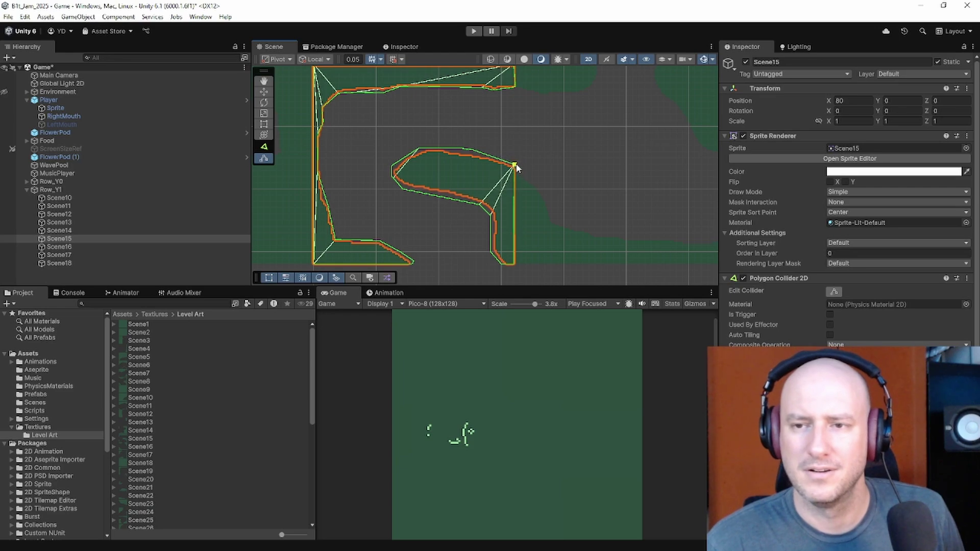
# Step: Fit Scene15's collider points to the upper edge and rounded left tip of the central lobe
pyautogui.scroll(4, 512, 171)
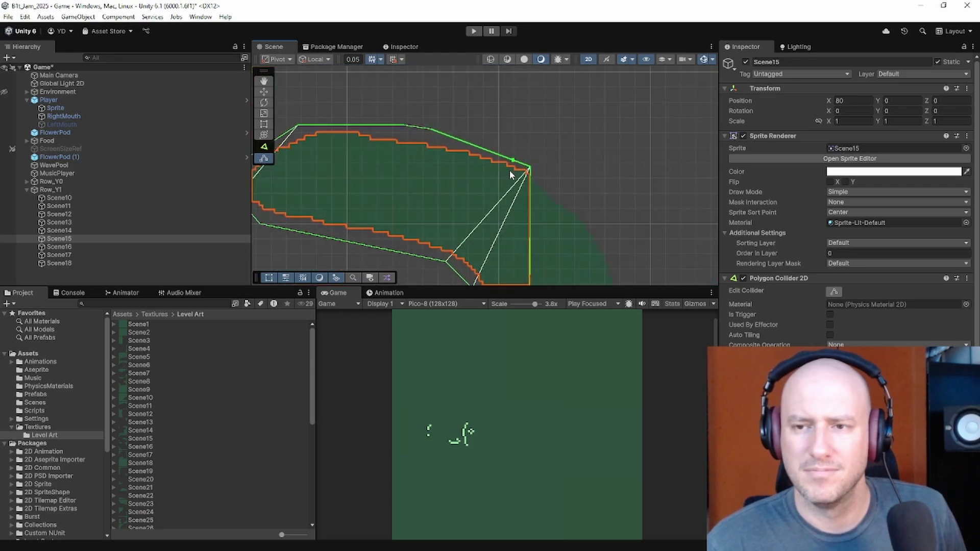
pyautogui.scroll(1, 510, 170)
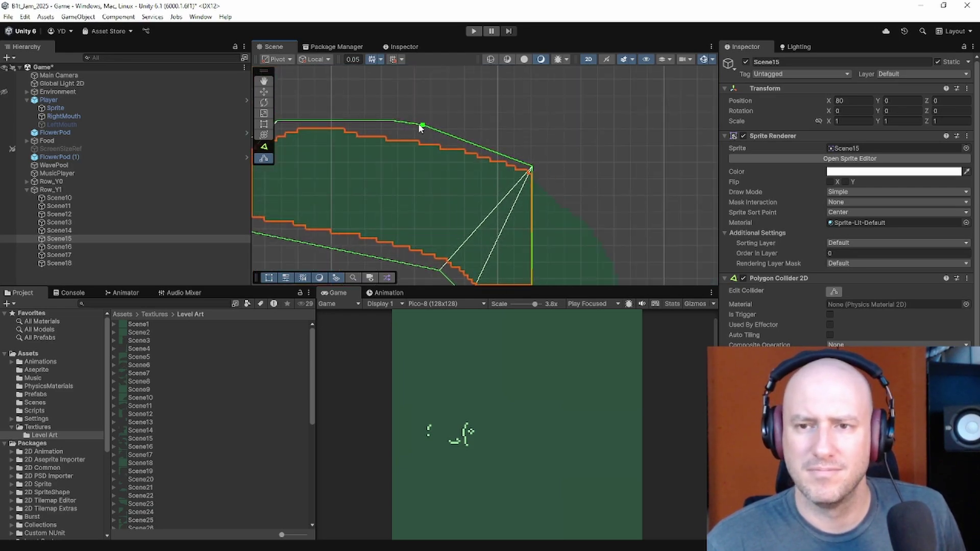
pyautogui.moveTo(421, 125); pyautogui.dragTo(342, 132)
pyautogui.moveTo(340, 140); pyautogui.dragTo(639, 183, button='middle')
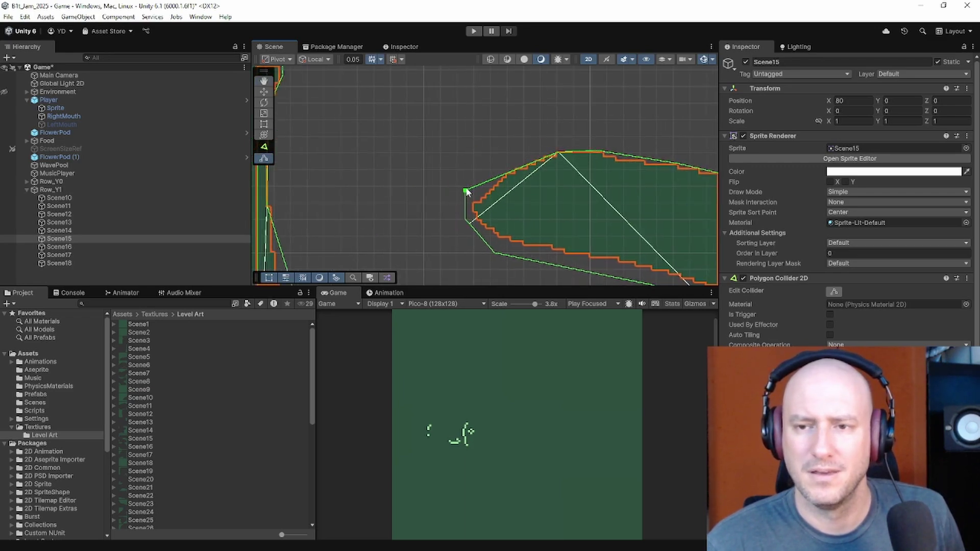
pyautogui.moveTo(466, 192); pyautogui.dragTo(499, 238)
pyautogui.moveTo(511, 215); pyautogui.dragTo(391, 145, button='middle')
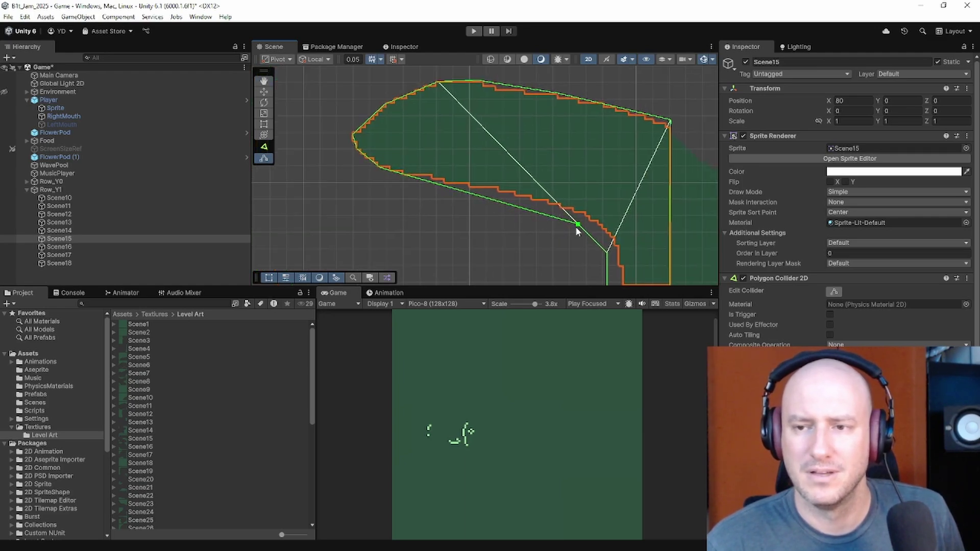
# Step: Fit Scene15's collider to the lobe's underside and the stem down to its bottom corner, then finish collider editing
pyautogui.moveTo(576, 227); pyautogui.dragTo(606, 233)
pyautogui.moveTo(614, 248); pyautogui.dragTo(604, 178, button='middle')
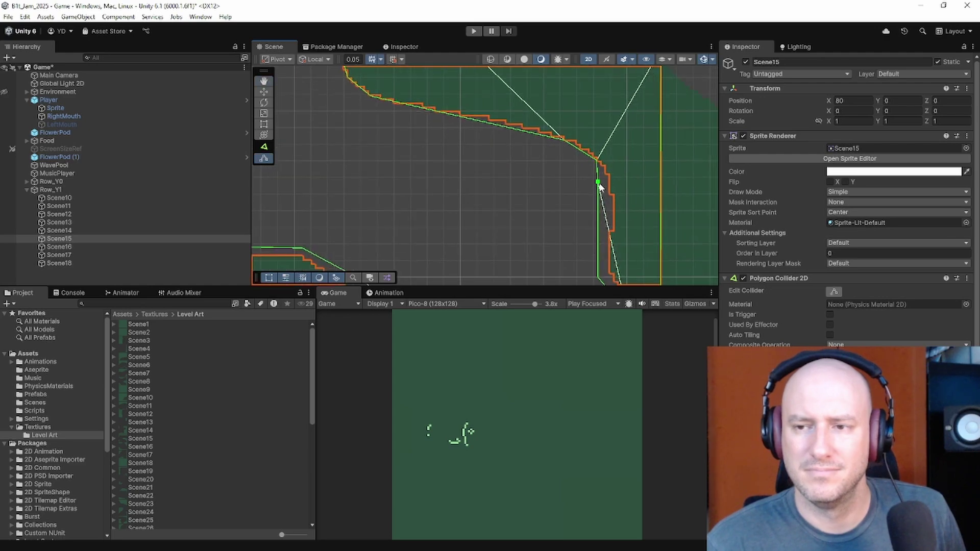
pyautogui.moveTo(599, 185); pyautogui.dragTo(613, 197)
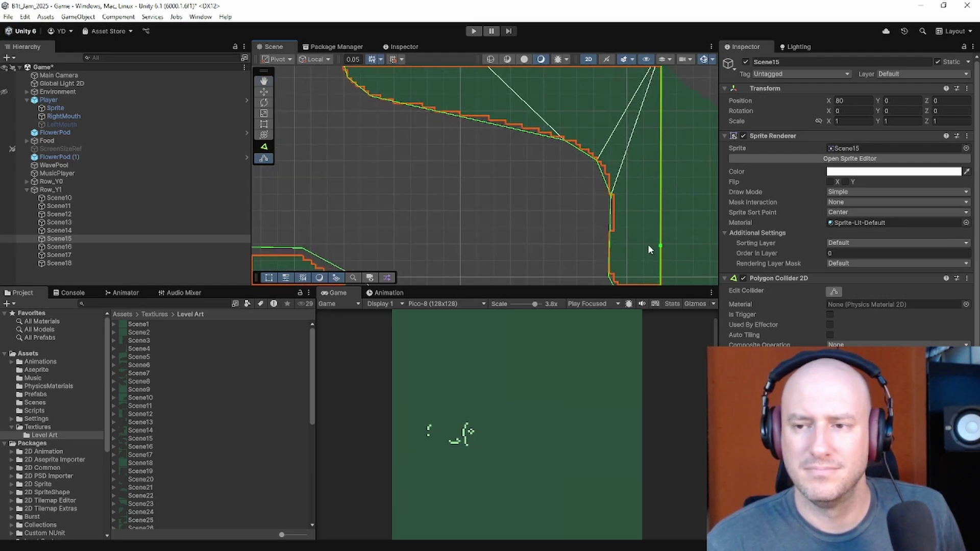
pyautogui.moveTo(647, 248); pyautogui.dragTo(549, 108, button='middle')
pyautogui.moveTo(551, 196); pyautogui.dragTo(567, 200)
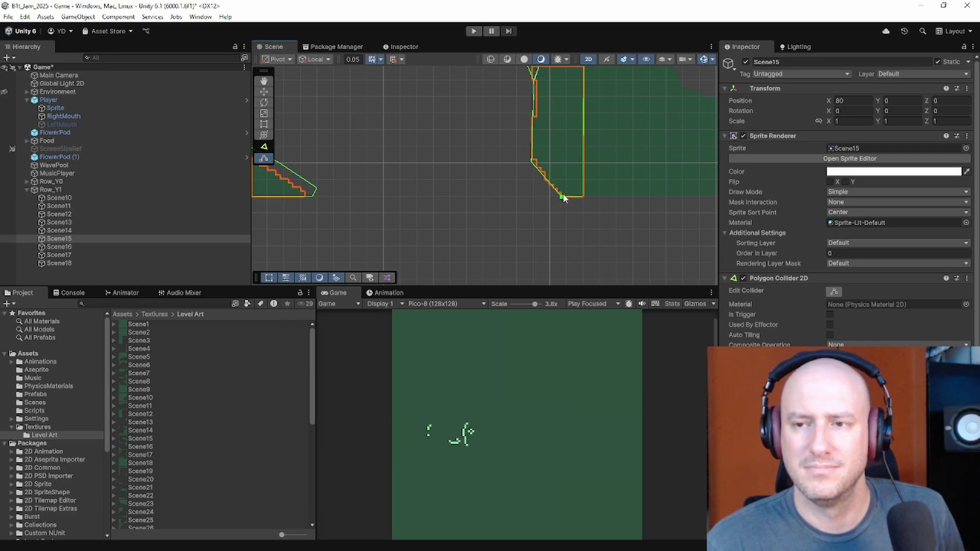
pyautogui.scroll(-2, 563, 198)
pyautogui.click(834, 292)
# Step: Fit Scene15's collider to the flat top and stepped slope of the lower-left ledge, then finish collider editing
pyautogui.scroll(-3, 647, 186)
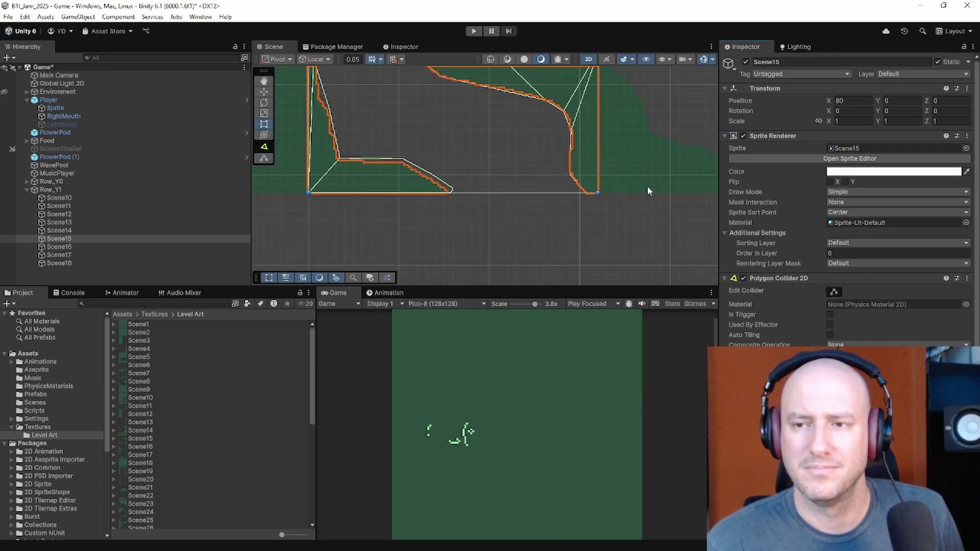
pyautogui.moveTo(479, 147); pyautogui.dragTo(577, 112, button='middle')
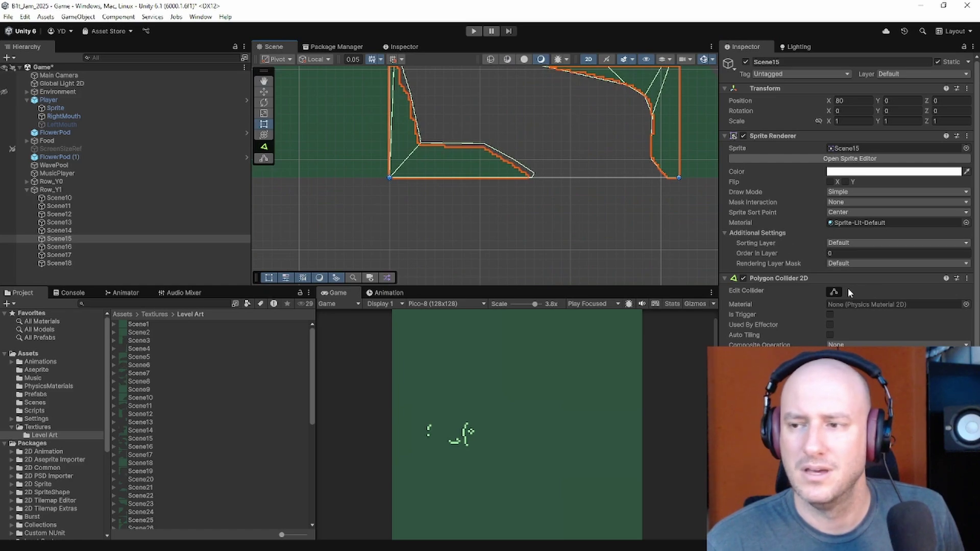
pyautogui.click(835, 292)
pyautogui.scroll(5, 499, 153)
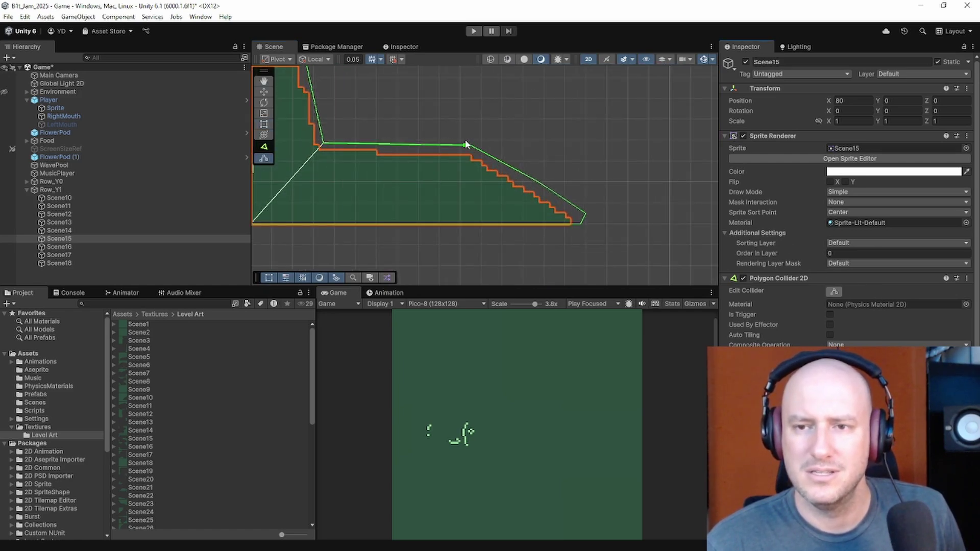
pyautogui.moveTo(324, 147); pyautogui.dragTo(319, 149)
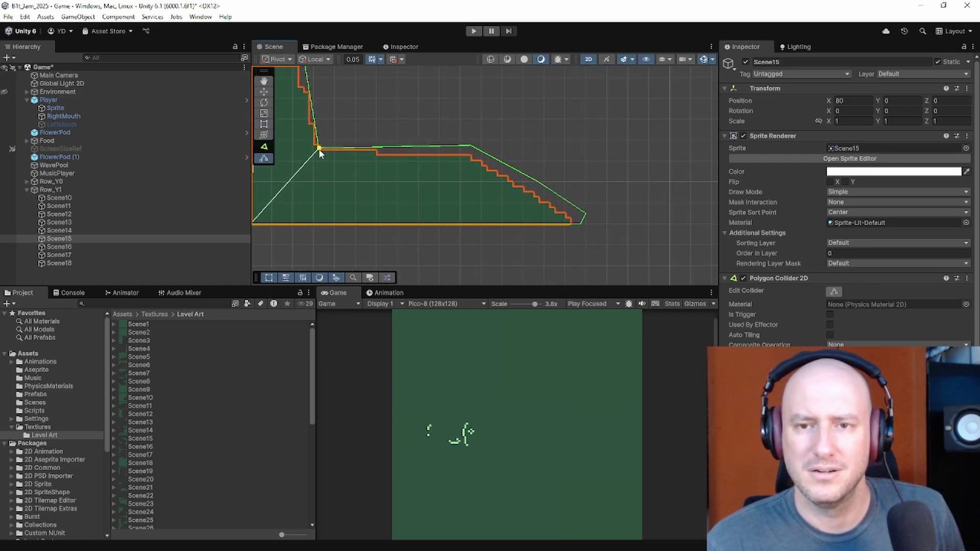
pyautogui.moveTo(470, 153); pyautogui.dragTo(470, 159)
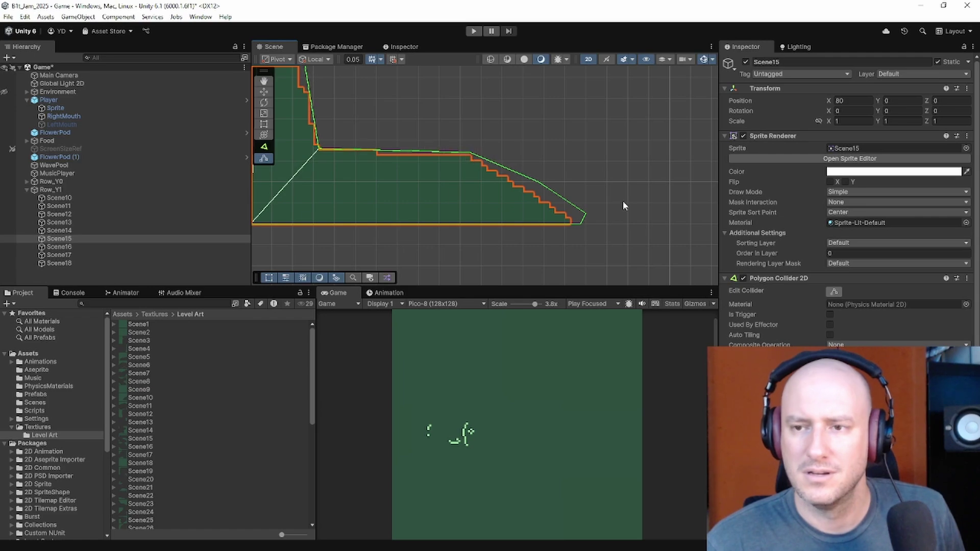
pyautogui.moveTo(585, 215); pyautogui.dragTo(572, 226)
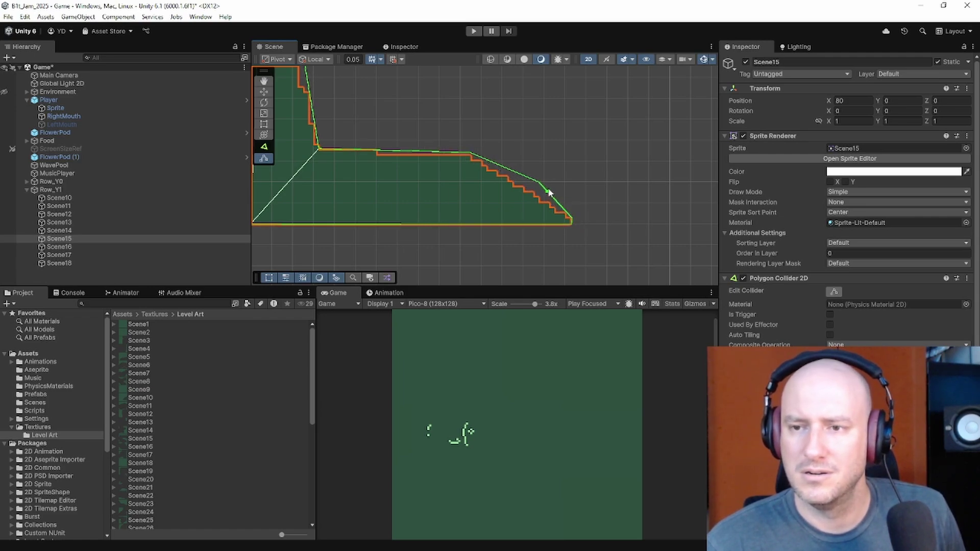
pyautogui.moveTo(539, 182); pyautogui.dragTo(529, 192)
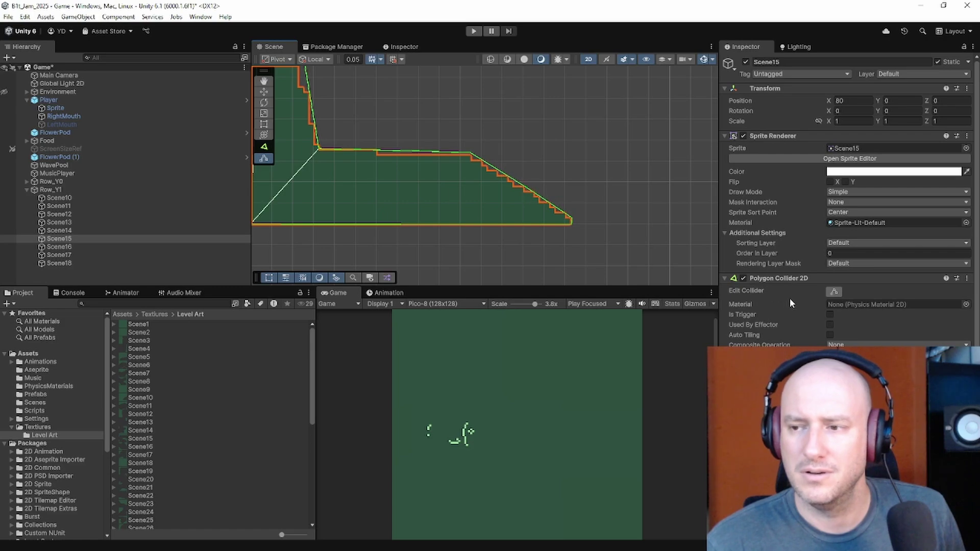
pyautogui.click(834, 293)
# Step: Reshape Scene16's polygon collider to follow the slope descending from the tile's left edge to the floor
pyautogui.scroll(-10, 588, 197)
pyautogui.moveTo(641, 192); pyautogui.dragTo(494, 230, button='middle')
pyautogui.scroll(1, 523, 214)
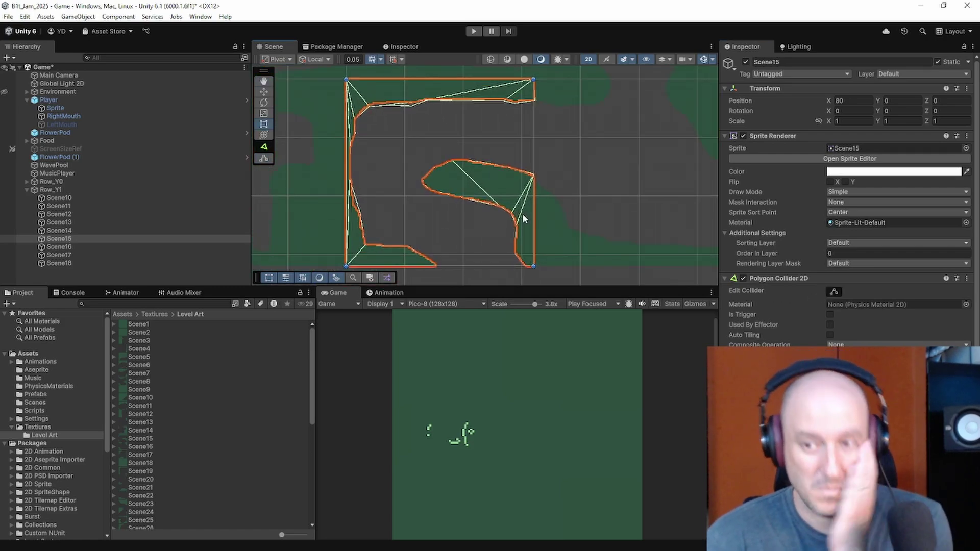
pyautogui.click(90, 247)
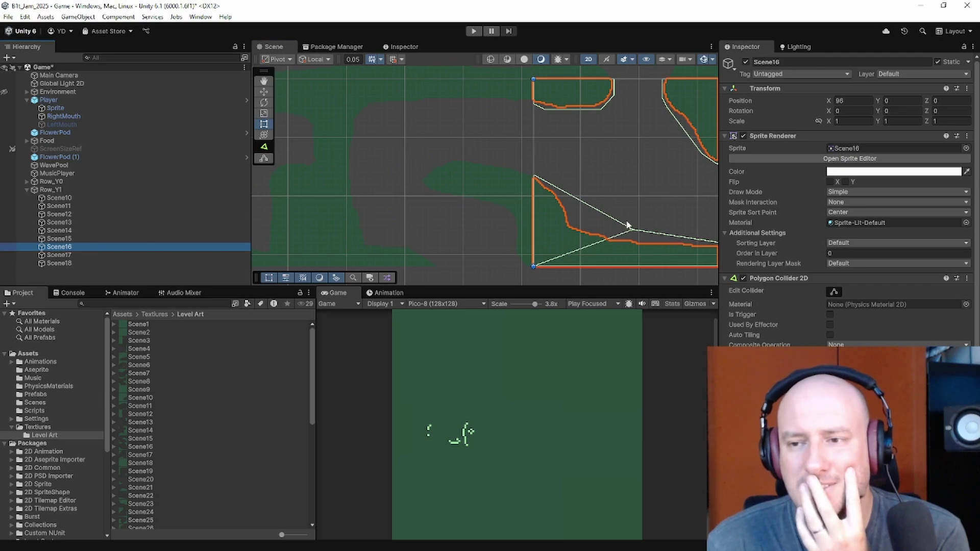
pyautogui.click(835, 291)
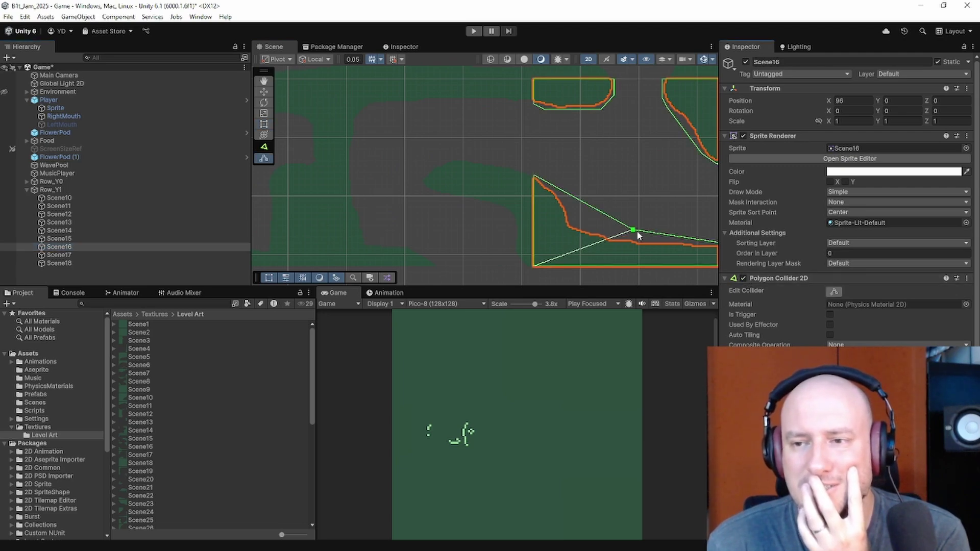
pyautogui.moveTo(633, 230)
pyautogui.mouseDown()
pyautogui.moveTo(568, 225)
pyautogui.moveTo(643, 248)
pyautogui.moveTo(633, 242)
pyautogui.mouseUp()
pyautogui.click(635, 242)
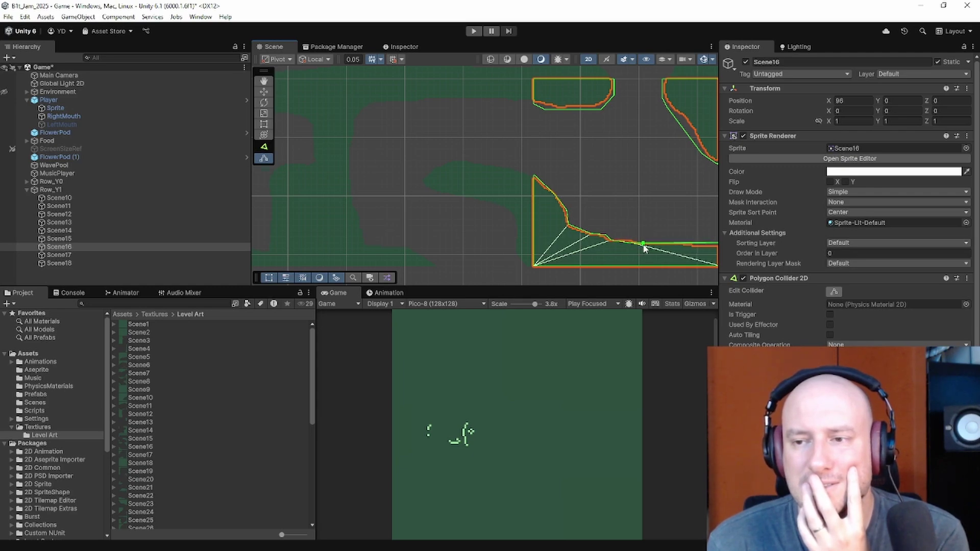
# Step: Fit Scene16's collider points to the low floor surface up to the tile's right edge
pyautogui.scroll(3, 635, 245)
pyautogui.scroll(2, 636, 246)
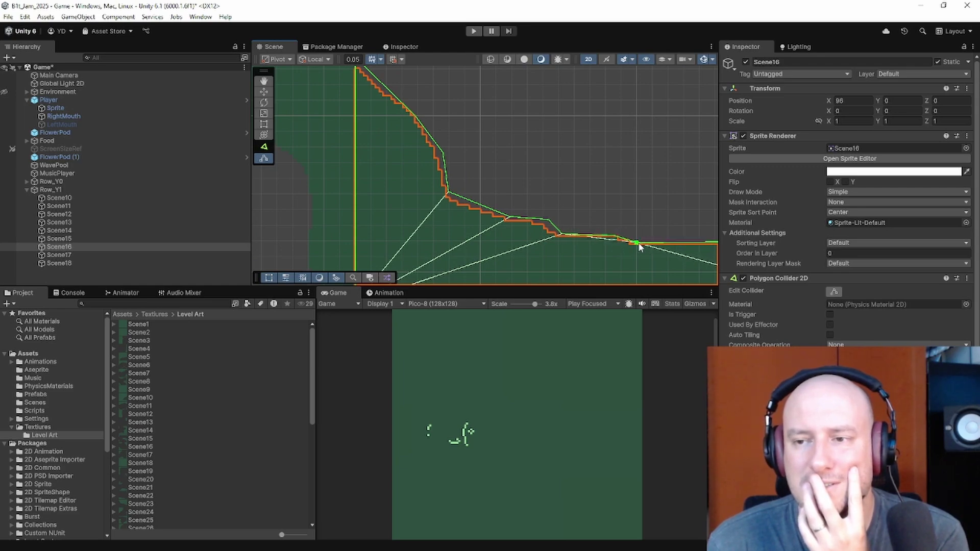
pyautogui.scroll(-2, 646, 247)
pyautogui.moveTo(646, 263); pyautogui.dragTo(431, 206, button='middle')
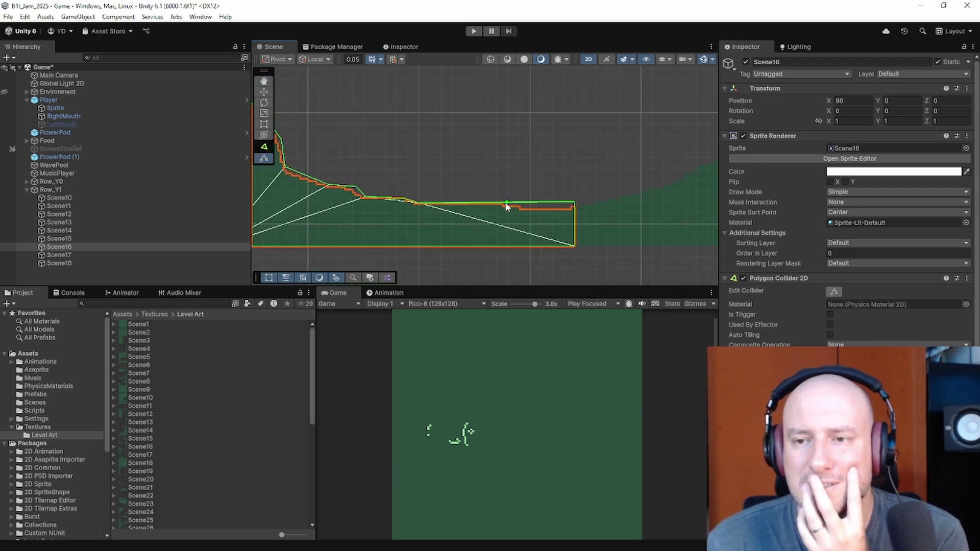
pyautogui.moveTo(507, 204); pyautogui.dragTo(574, 209)
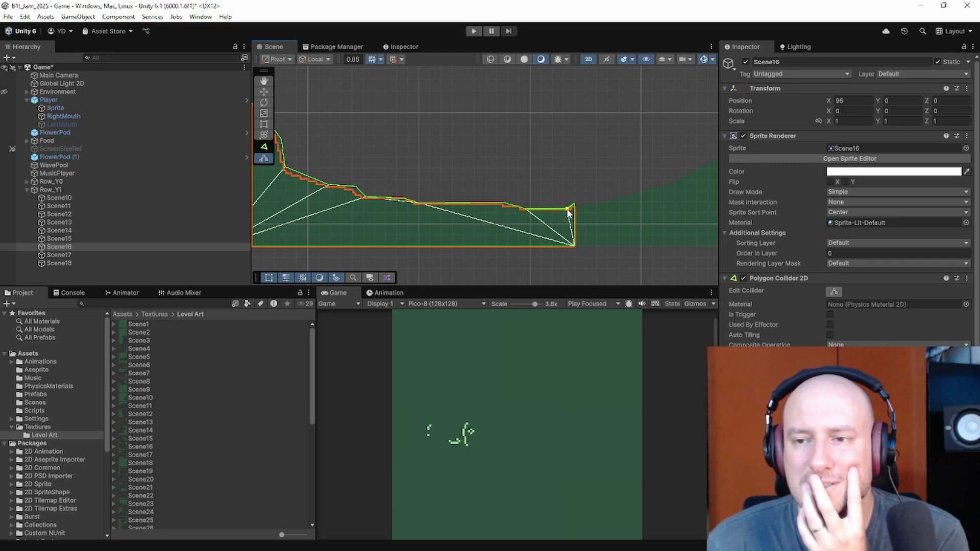
pyautogui.scroll(-1, 616, 217)
pyautogui.scroll(-2, 616, 217)
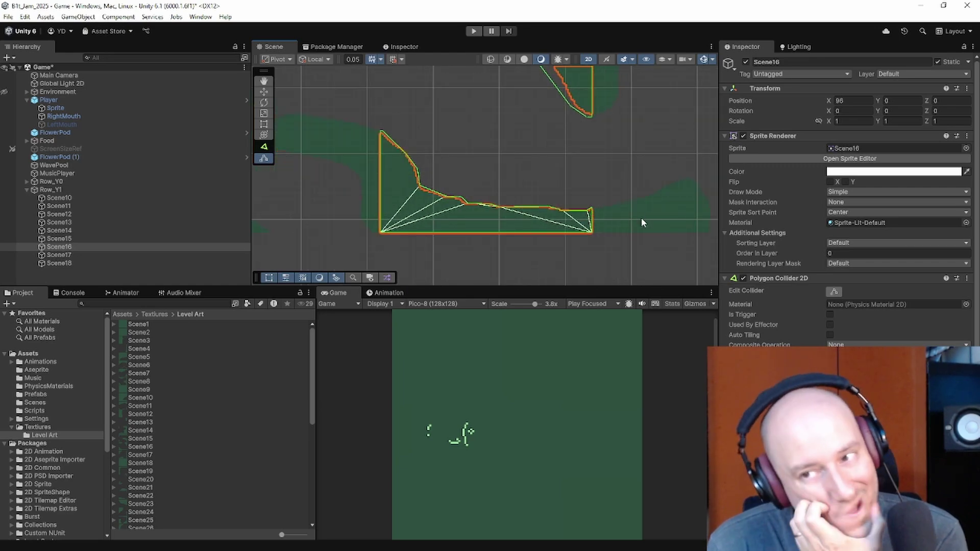
# Step: Fit Scene17's polygon collider to the rising slope and rounded peak of the mound at the tile's bottom
pyautogui.click(78, 255)
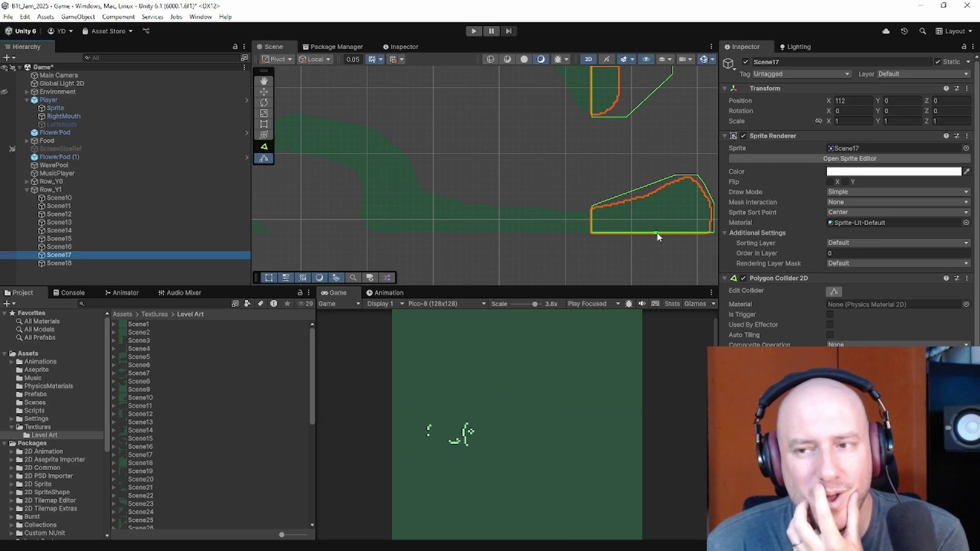
pyautogui.scroll(2, 643, 205)
pyautogui.scroll(3, 643, 204)
pyautogui.moveTo(608, 206); pyautogui.dragTo(406, 230, button='middle')
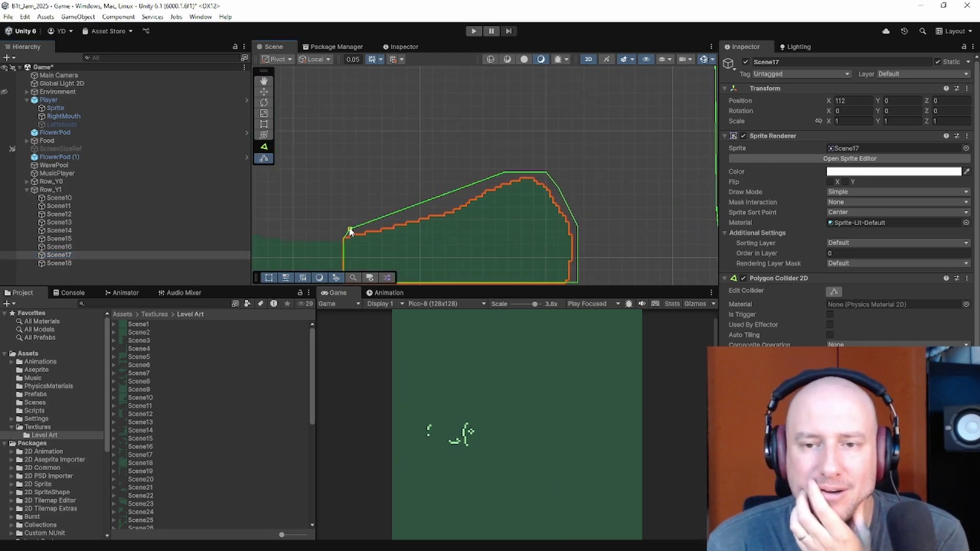
pyautogui.moveTo(350, 231); pyautogui.dragTo(466, 200)
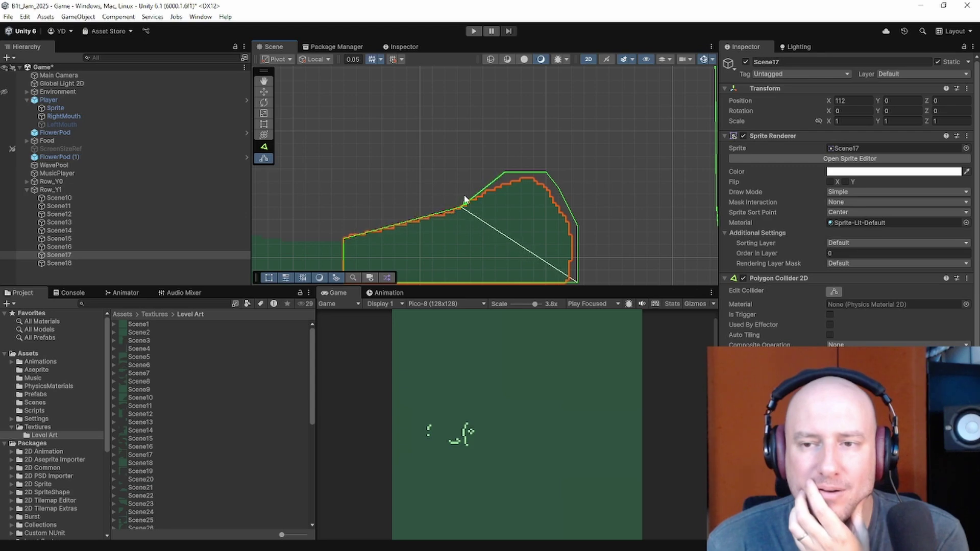
pyautogui.moveTo(511, 174); pyautogui.dragTo(551, 190)
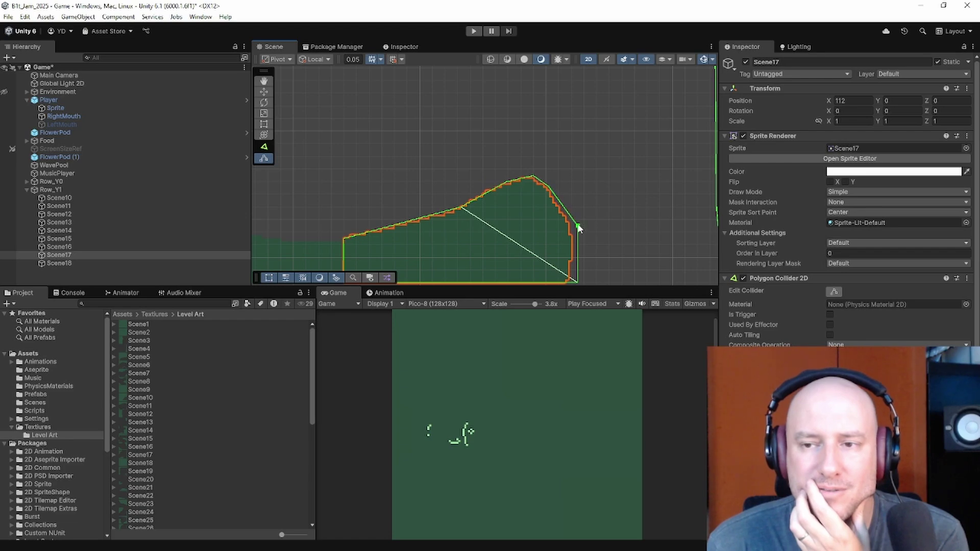
# Step: Pull Scene17's collider points in to the mound's right side and bottom-right corner
pyautogui.moveTo(579, 228); pyautogui.dragTo(571, 224)
pyautogui.moveTo(579, 265); pyautogui.dragTo(576, 271)
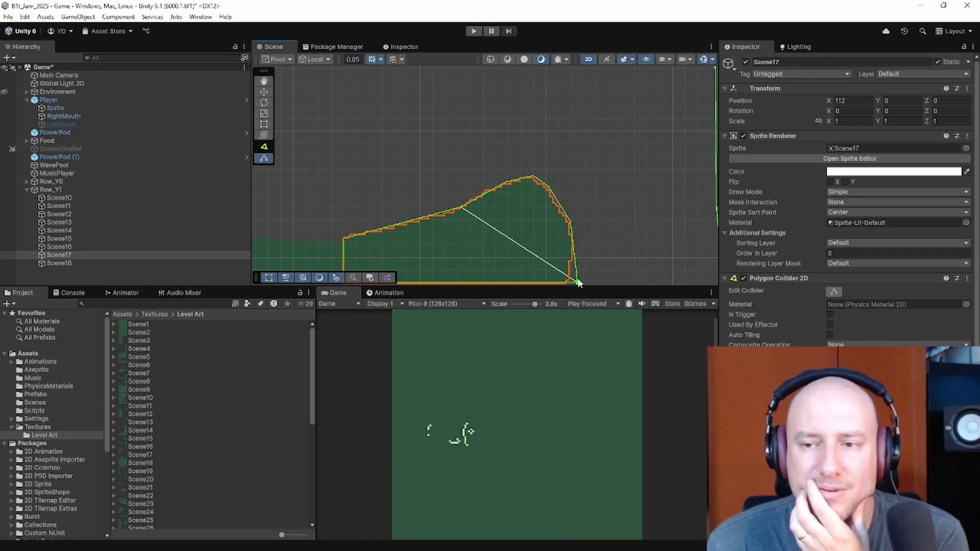
pyautogui.moveTo(578, 281); pyautogui.dragTo(569, 283)
pyautogui.scroll(-2, 569, 222)
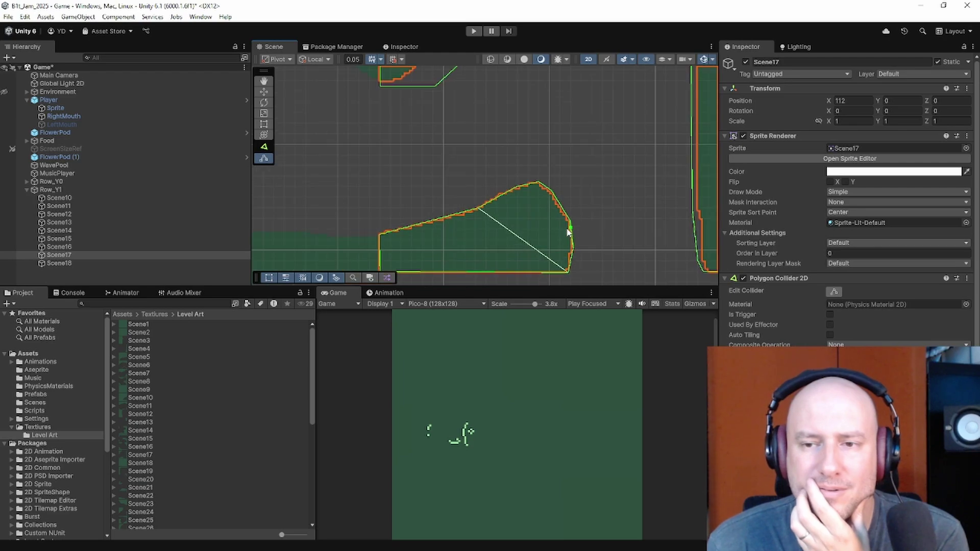
# Step: Reshape Scene17's collider around the hanging stem's rounded end, into the inner corner and along the lobe's flat underside
pyautogui.moveTo(414, 111); pyautogui.dragTo(452, 254, button='middle')
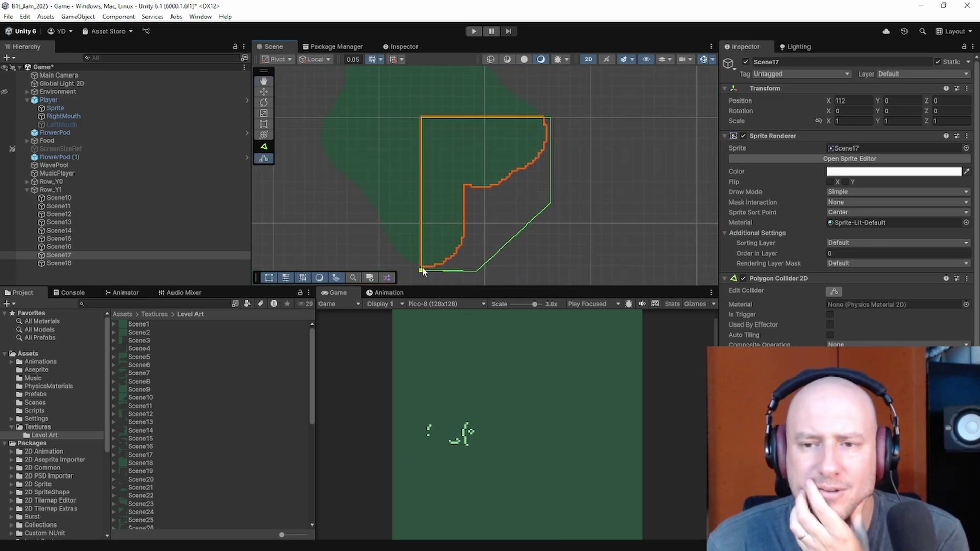
pyautogui.moveTo(422, 270); pyautogui.dragTo(467, 185)
pyautogui.scroll(4, 467, 188)
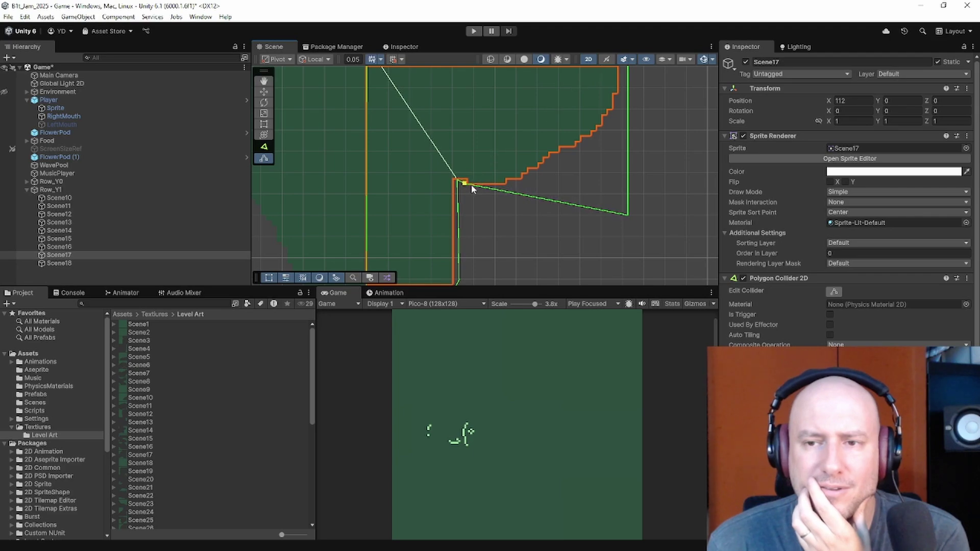
pyautogui.moveTo(470, 183); pyautogui.dragTo(506, 188)
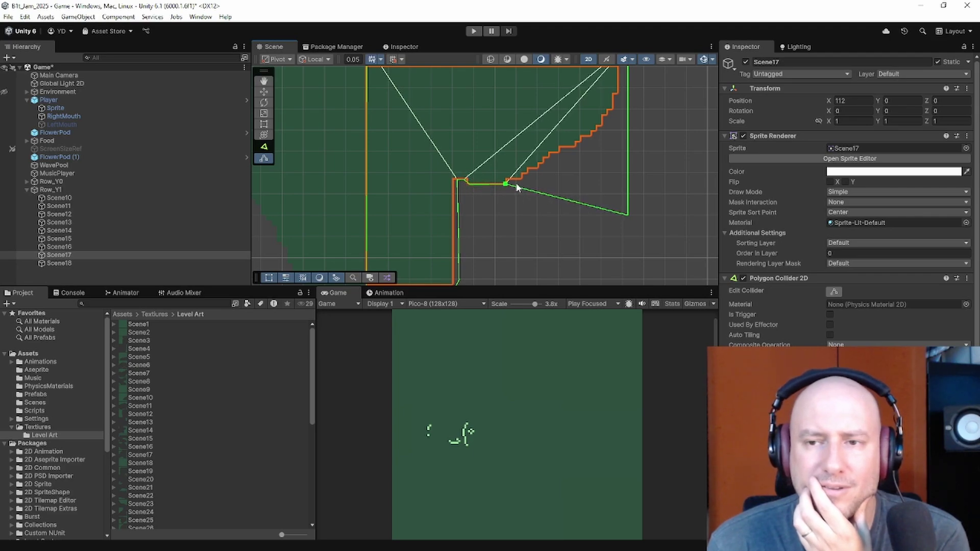
# Step: Fit Scene17's collider to the upper lobe's curved underside and right side up to the tile's top edge
pyautogui.moveTo(628, 215); pyautogui.dragTo(608, 126)
pyautogui.moveTo(613, 164); pyautogui.dragTo(636, 228, button='middle')
pyautogui.scroll(1, 636, 228)
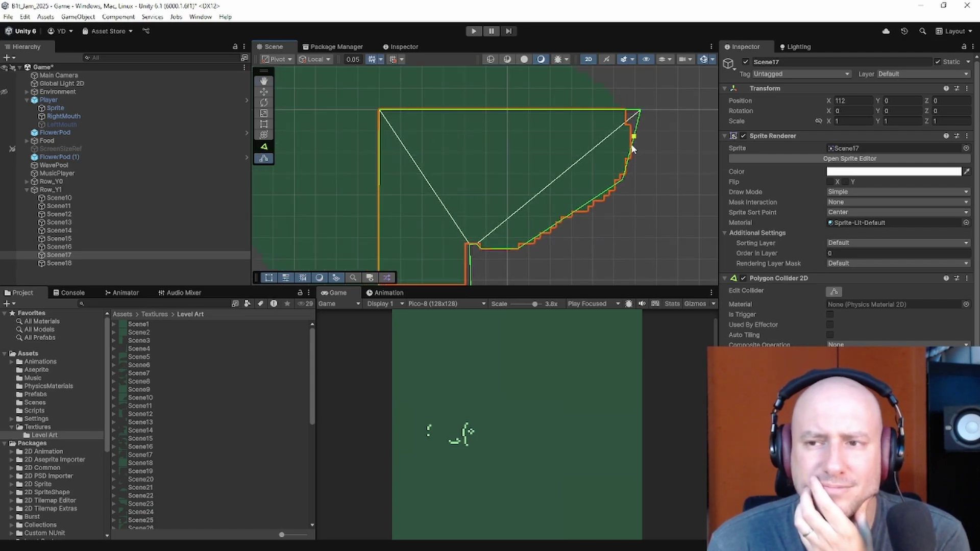
pyautogui.moveTo(632, 146); pyautogui.dragTo(632, 153)
pyautogui.moveTo(638, 112); pyautogui.dragTo(625, 112)
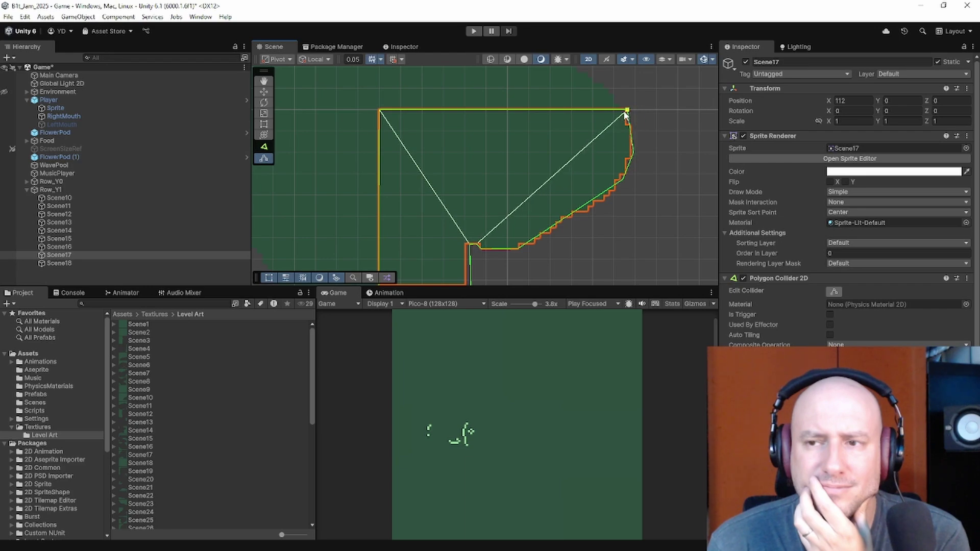
pyautogui.moveTo(585, 210)
pyautogui.mouseDown()
pyautogui.moveTo(604, 204)
pyautogui.moveTo(572, 211)
pyautogui.mouseUp()
pyautogui.scroll(-1, 600, 243)
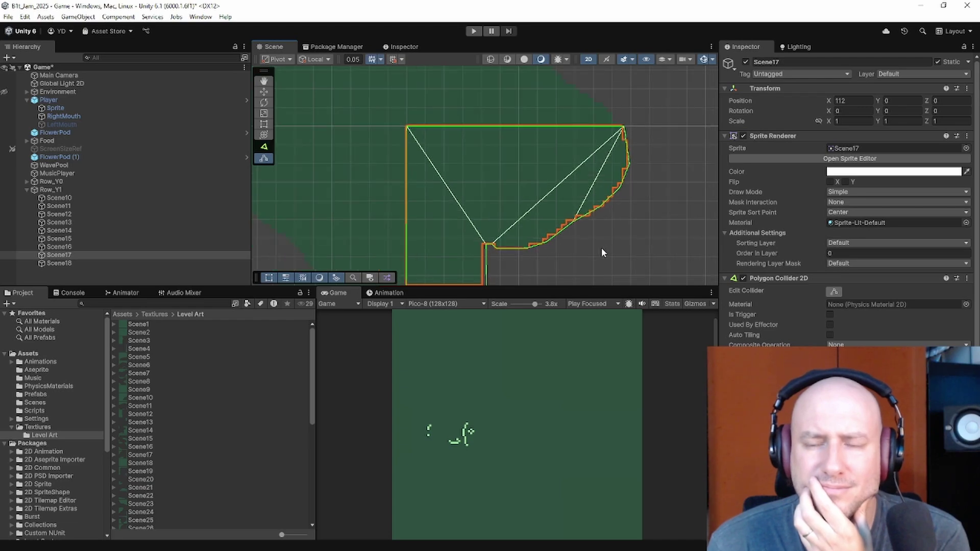
# Step: Align Scene17's collider with the hanging stem's vertical right side, then finish collider editing
pyautogui.moveTo(600, 245); pyautogui.dragTo(451, 120, button='middle')
pyautogui.scroll(-2, 452, 123)
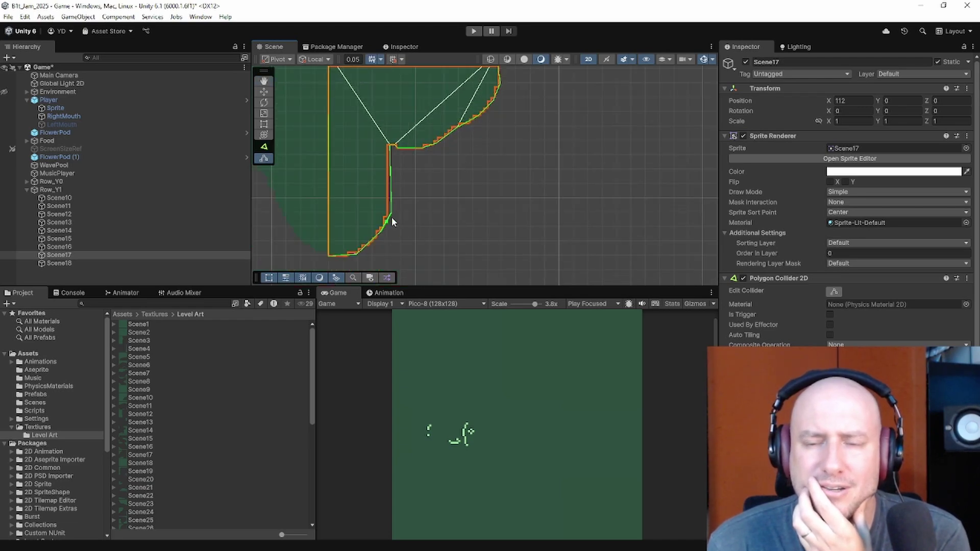
pyautogui.scroll(2, 391, 214)
pyautogui.moveTo(386, 216); pyautogui.dragTo(385, 216)
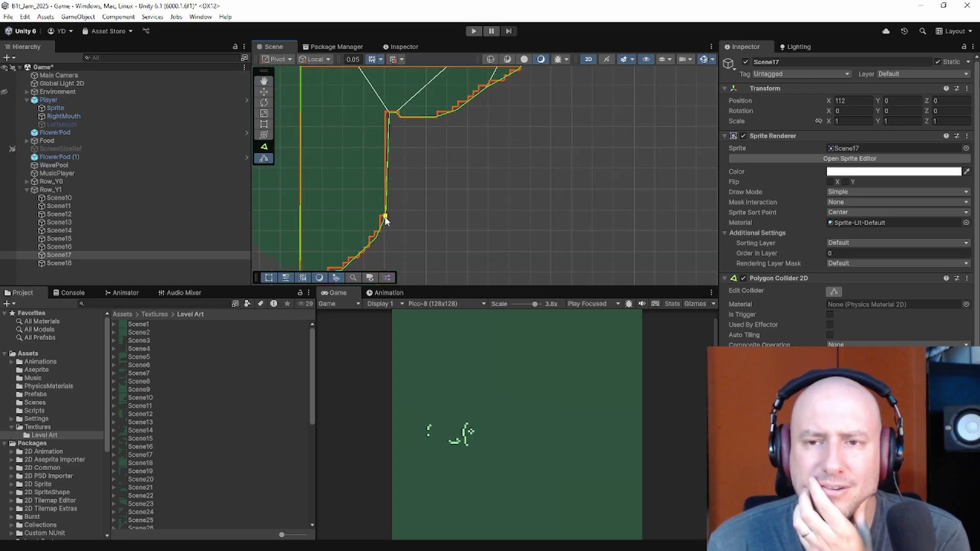
pyautogui.moveTo(389, 113); pyautogui.dragTo(386, 113)
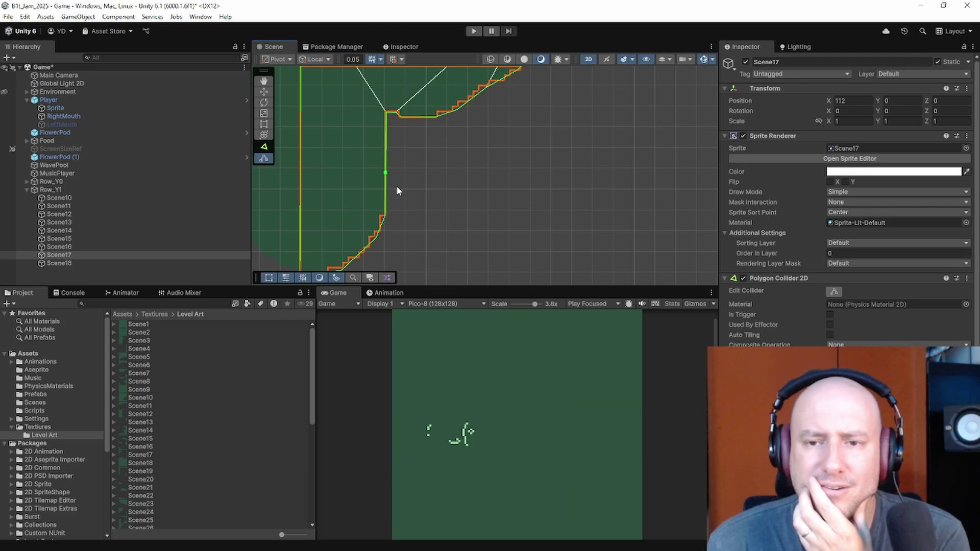
pyautogui.moveTo(403, 249); pyautogui.dragTo(434, 142, button='middle')
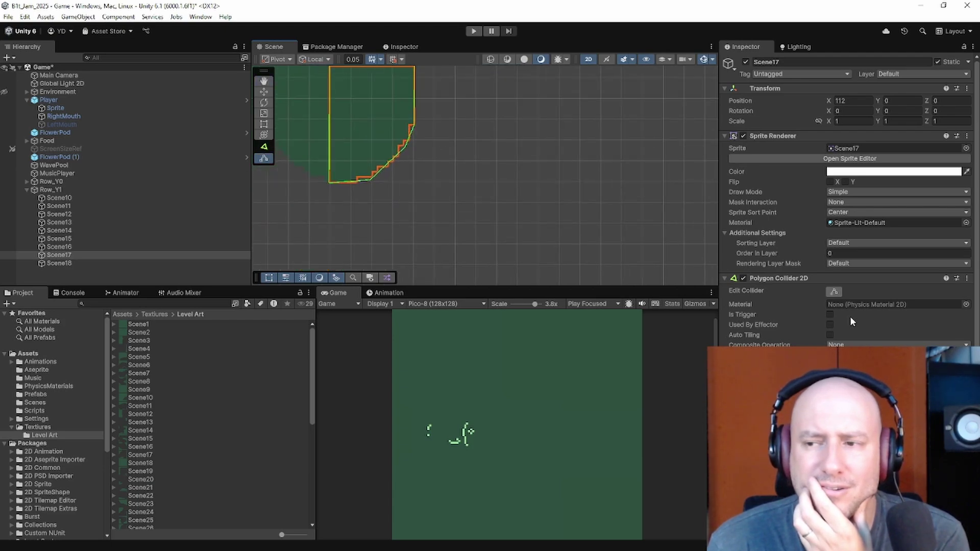
pyautogui.click(834, 292)
# Step: Fit Scene17's collider to the left side of the right-hand wall strip, from its top corner down to where it narrows
pyautogui.scroll(5, 452, 189)
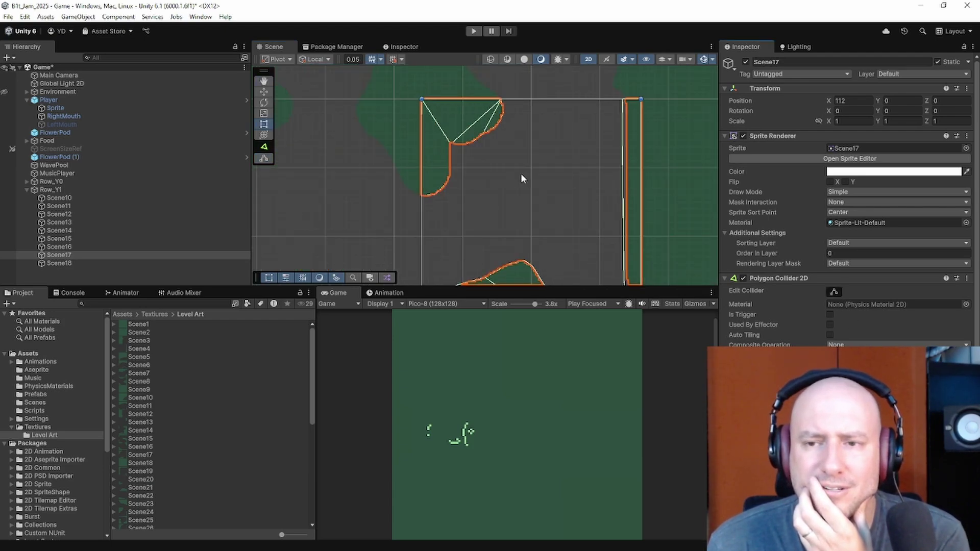
pyautogui.moveTo(521, 176); pyautogui.dragTo(379, 264, button='middle')
pyautogui.scroll(3, 461, 195)
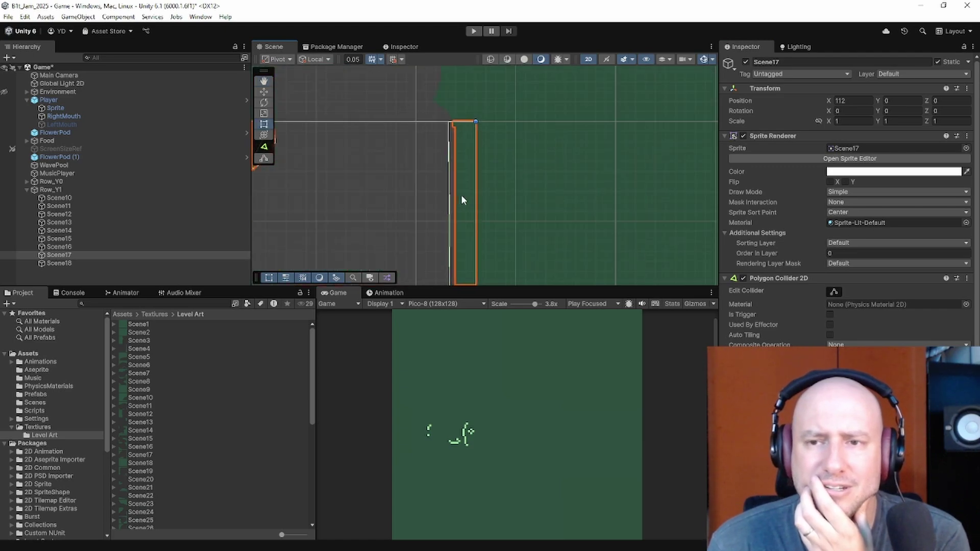
pyautogui.click(835, 291)
pyautogui.moveTo(447, 97); pyautogui.dragTo(451, 105)
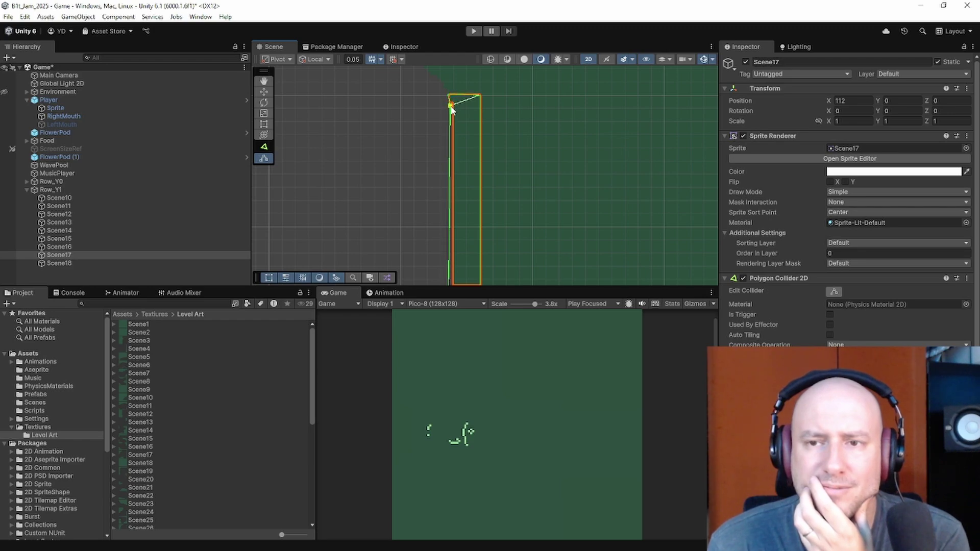
pyautogui.moveTo(457, 235); pyautogui.dragTo(457, 146, button='middle')
pyautogui.moveTo(451, 257); pyautogui.dragTo(460, 235)
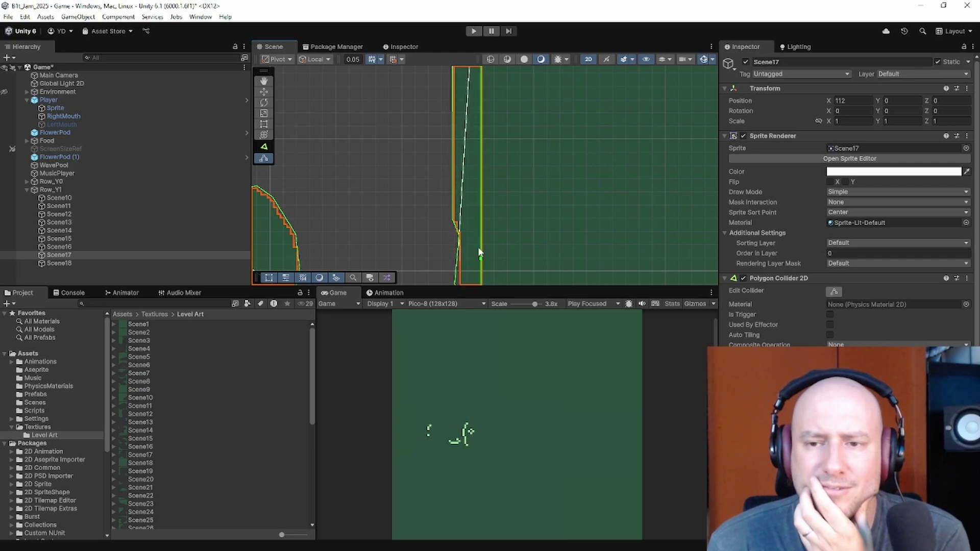
# Step: Fit Scene17's collider to the wall strip's stepped bottom-left corner, then finish collider editing
pyautogui.moveTo(478, 250); pyautogui.dragTo(458, 198, button='middle')
pyautogui.moveTo(453, 188); pyautogui.dragTo(468, 206)
pyautogui.scroll(10, 463, 195)
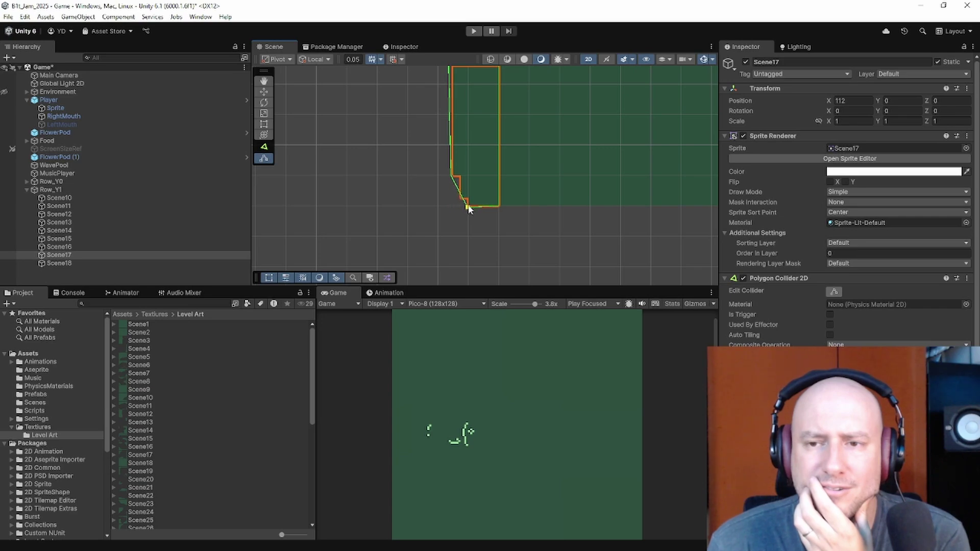
pyautogui.scroll(-9, 461, 171)
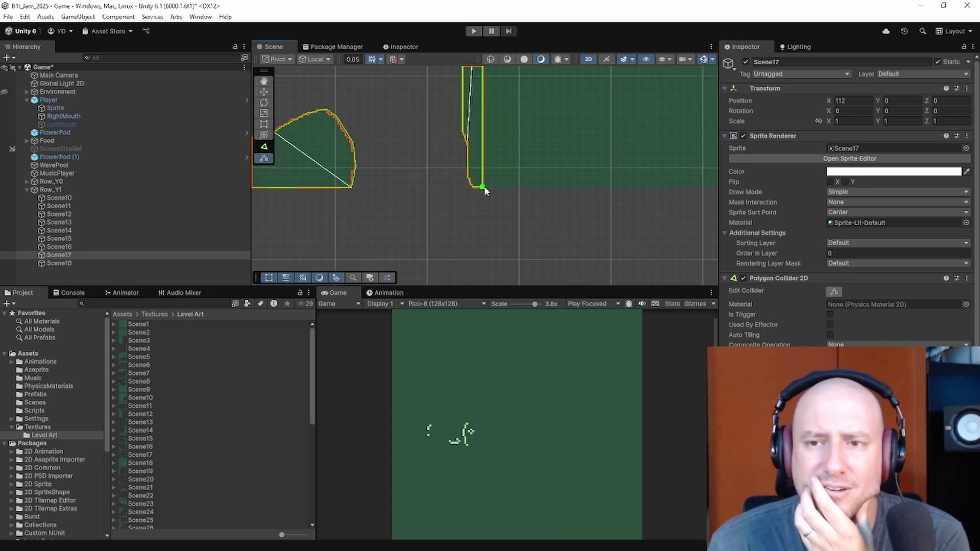
pyautogui.moveTo(434, 140); pyautogui.dragTo(518, 291, button='middle')
pyautogui.click(835, 293)
pyautogui.scroll(-3, 575, 170)
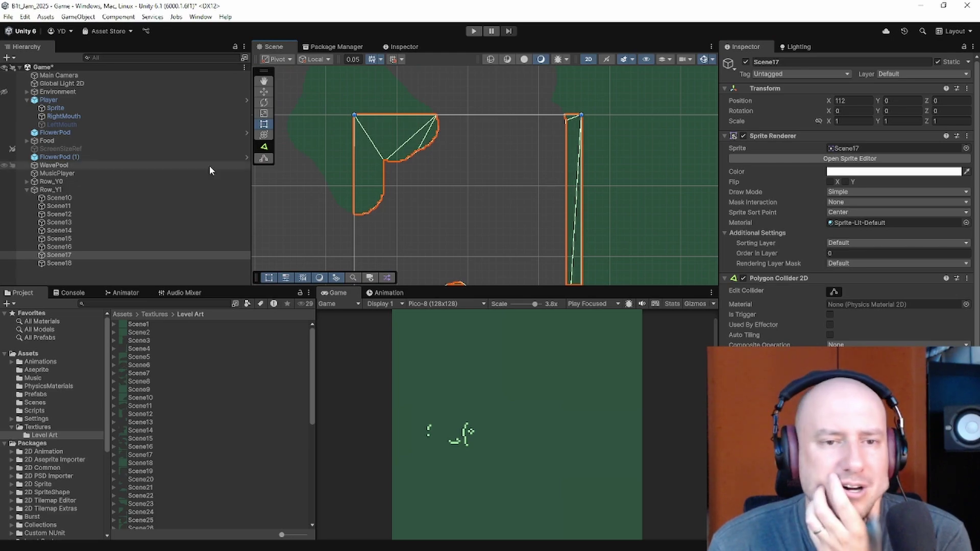
pyautogui.doubleClick(94, 263)
pyautogui.moveTo(684, 234); pyautogui.dragTo(568, 234, button='middle')
pyautogui.scroll(-4, 561, 224)
# Step: Add points to Scene10's collider so it follows the curved floor of the notch
pyautogui.doubleClick(102, 197)
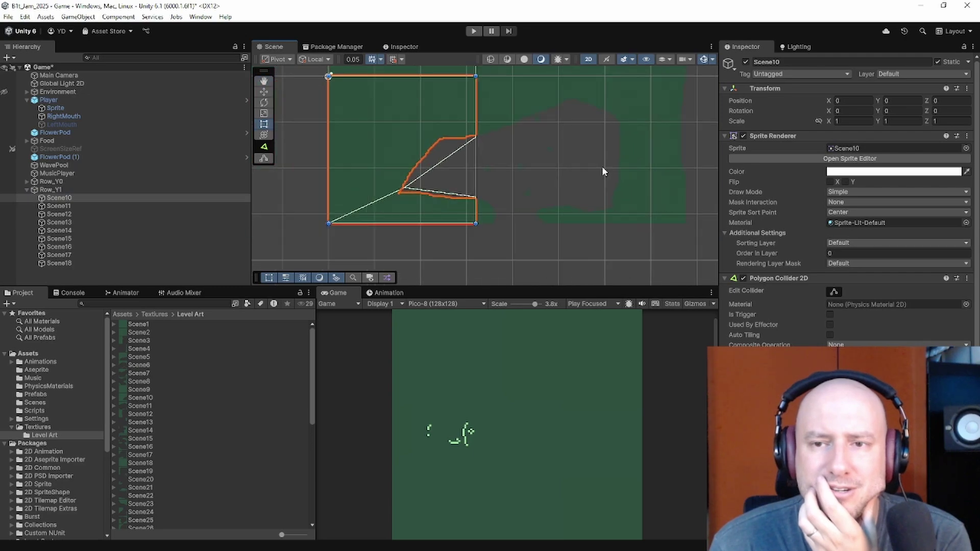
pyautogui.scroll(3, 408, 155)
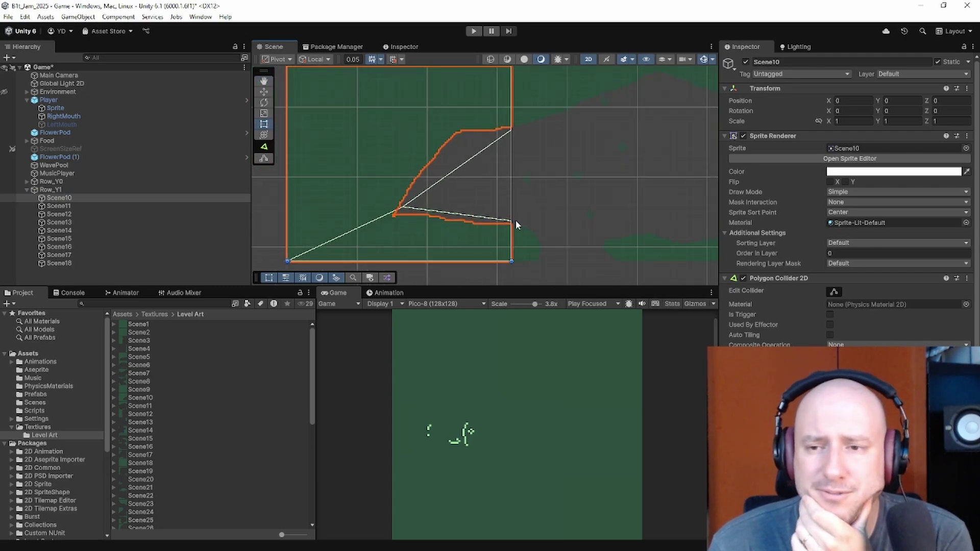
pyautogui.click(834, 292)
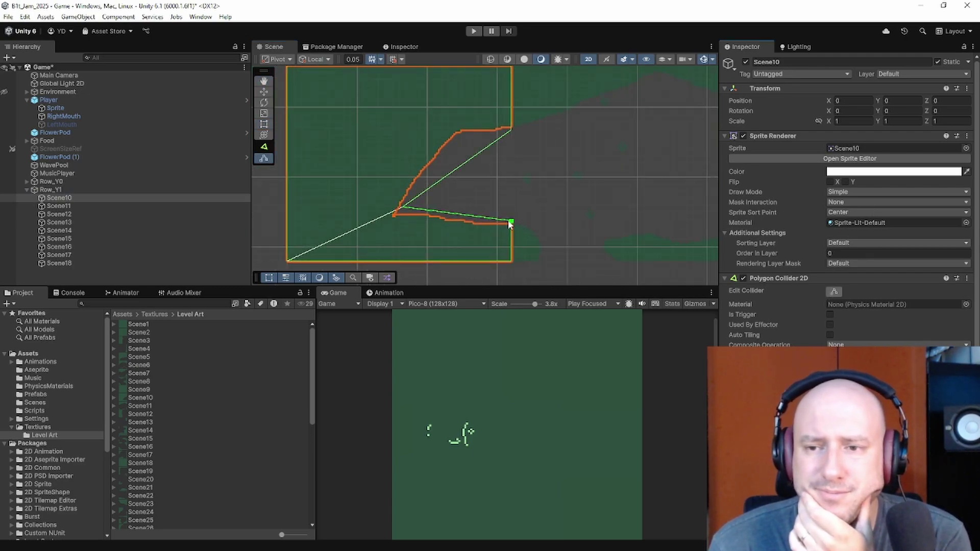
pyautogui.moveTo(493, 221); pyautogui.dragTo(475, 225)
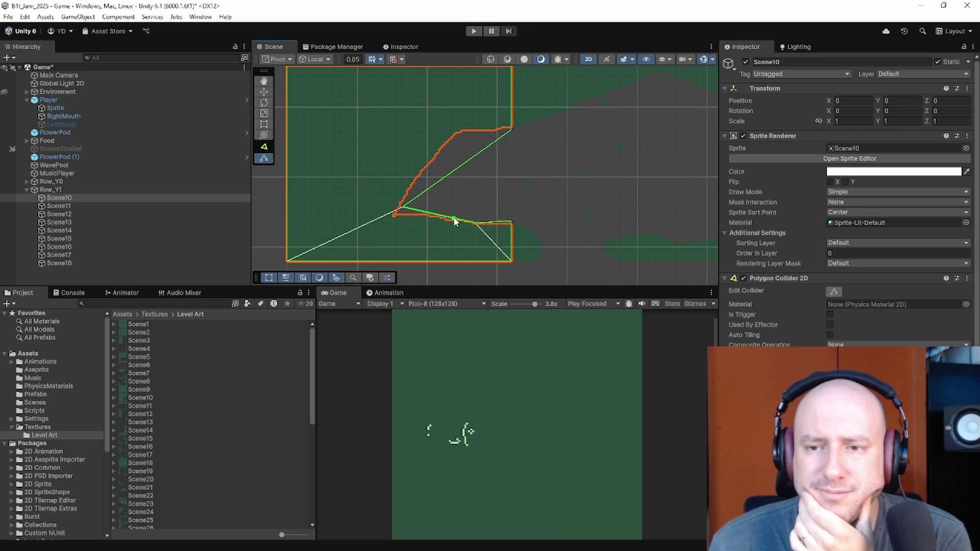
pyautogui.click(428, 215)
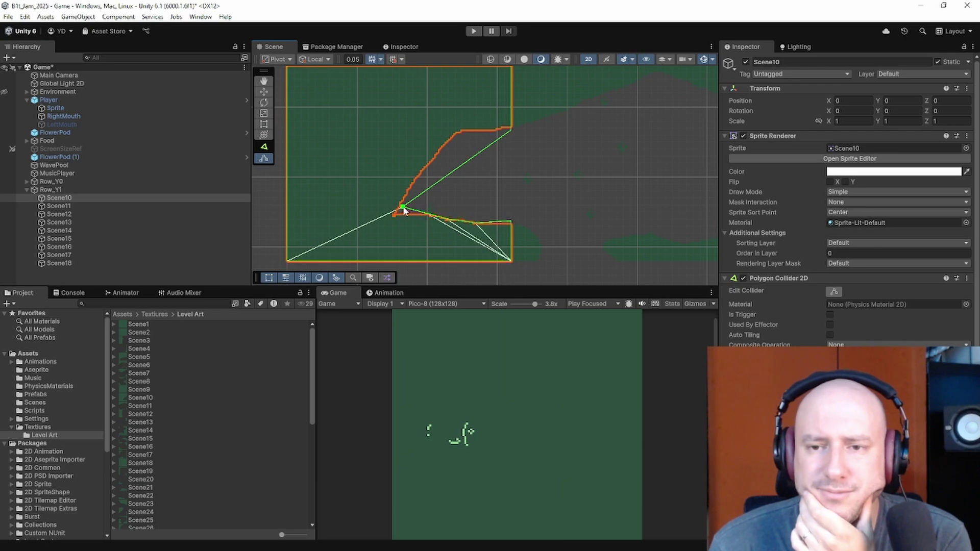
# Step: Fit Scene10's collider to the notch's slanted side and flat upper edge, and blunt its inner corner
pyautogui.moveTo(403, 210); pyautogui.dragTo(461, 131)
pyautogui.click(414, 199)
pyautogui.click(469, 132)
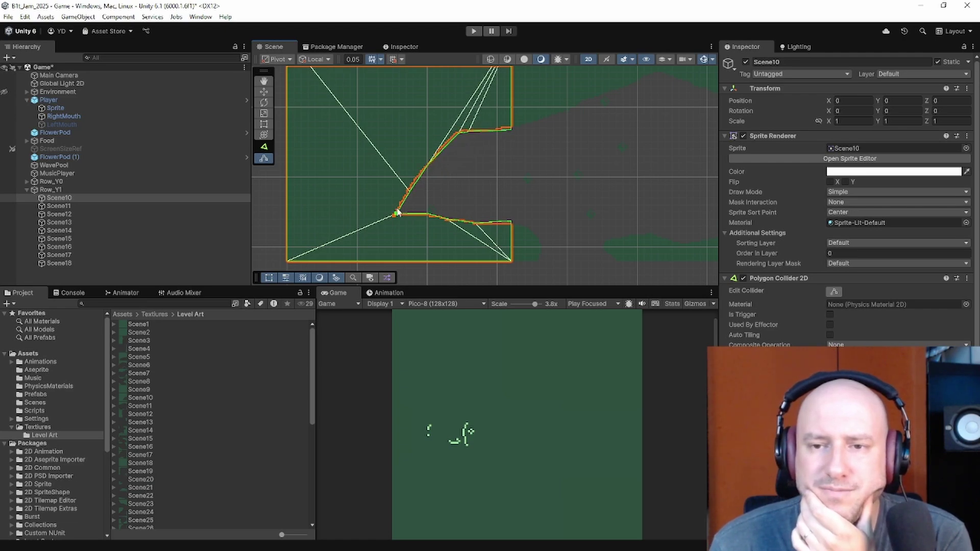
pyautogui.moveTo(397, 214); pyautogui.dragTo(409, 214)
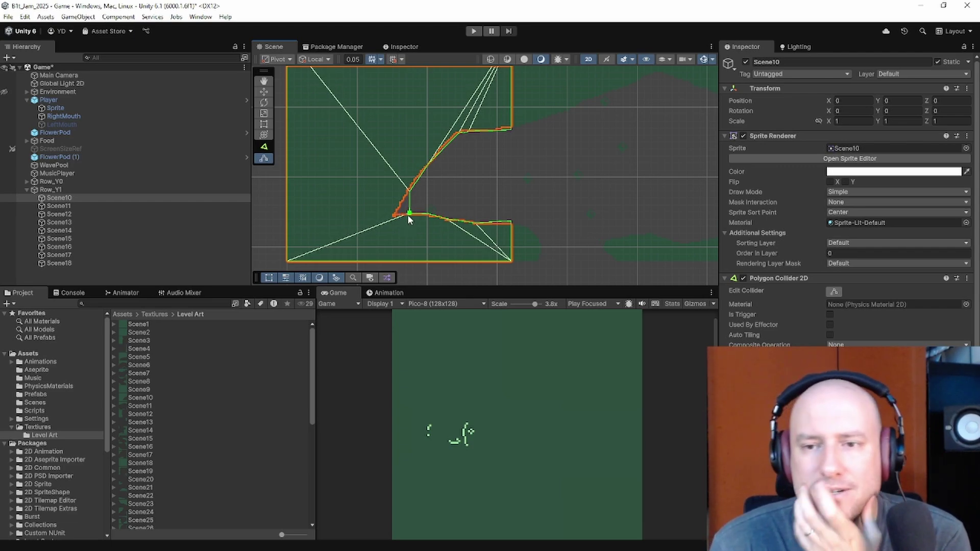
# Step: Pull Scene11's collider up to the artwork along the left slope of the ceiling
pyautogui.moveTo(532, 153); pyautogui.dragTo(414, 212, button='middle')
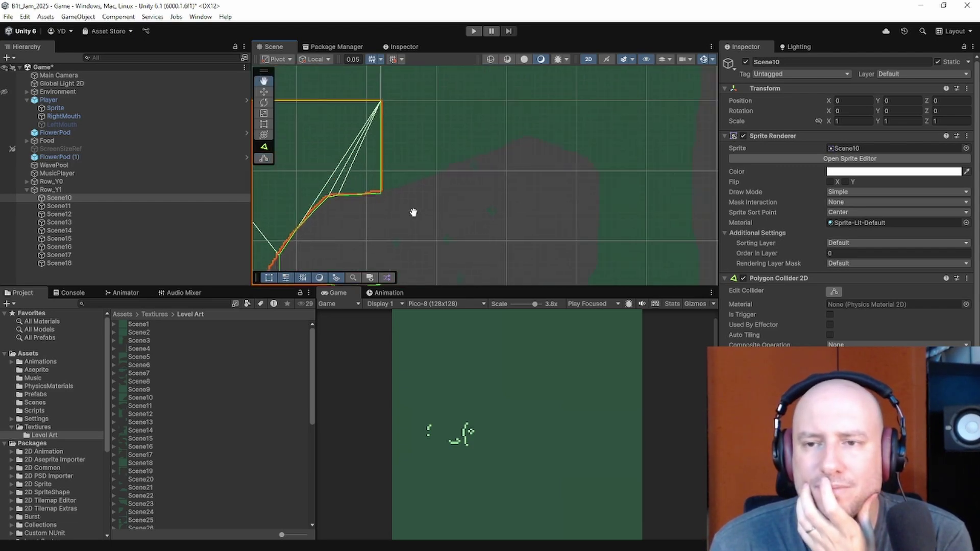
pyautogui.click(153, 206)
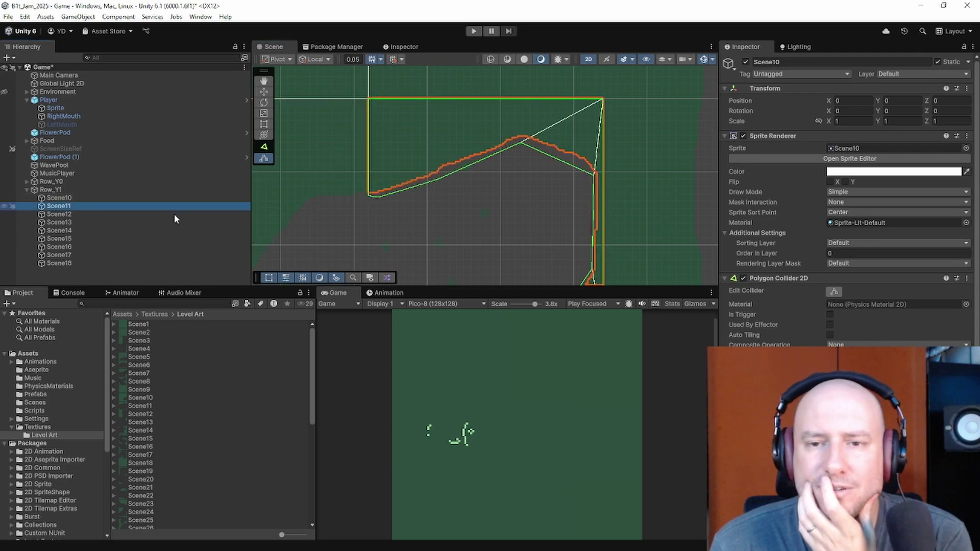
pyautogui.click(377, 198)
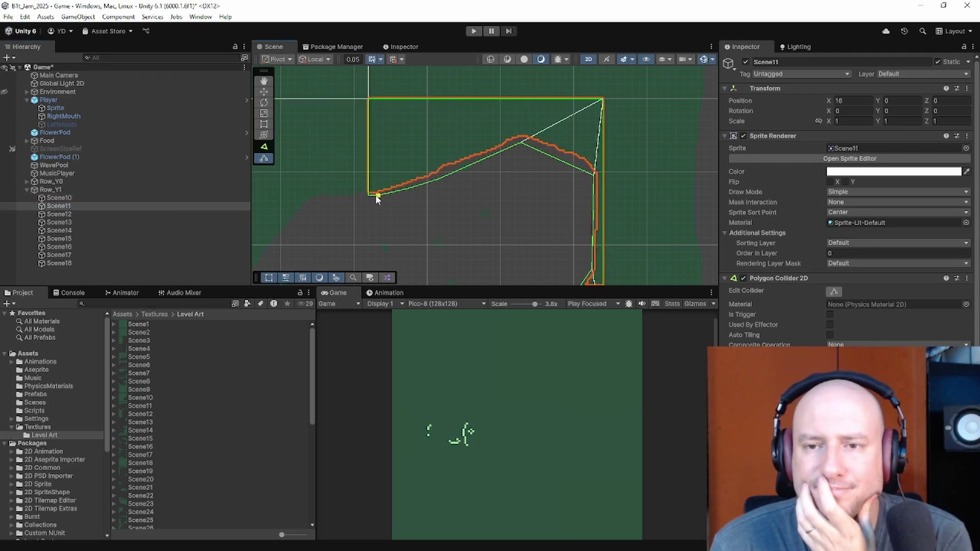
pyautogui.click(438, 174)
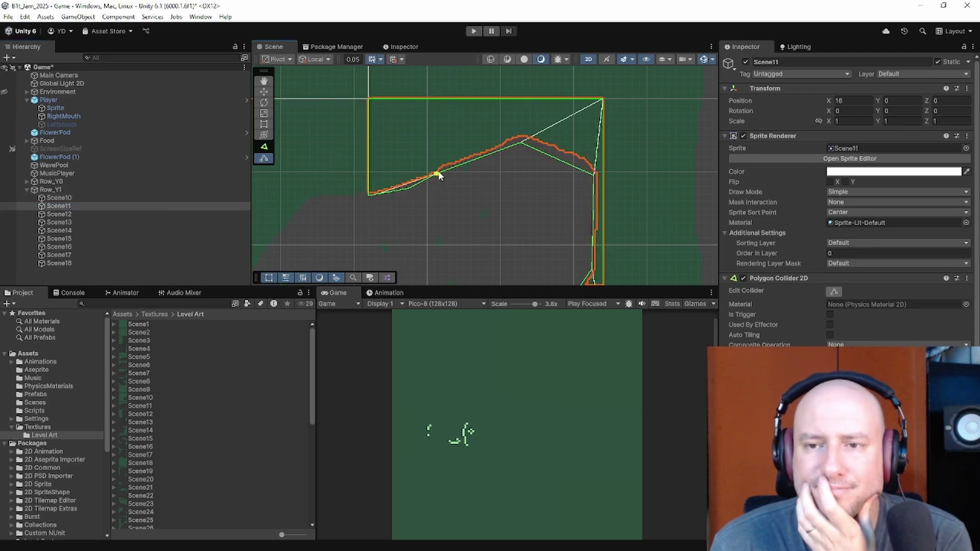
pyautogui.click(409, 188)
# Step: Reshape Scene11's collider around the ceiling peak, down the right wall and along the bottom ledge to its left end
pyautogui.moveTo(521, 145); pyautogui.dragTo(588, 160)
pyautogui.moveTo(592, 191); pyautogui.dragTo(521, 90, button='middle')
pyautogui.moveTo(526, 176); pyautogui.dragTo(392, 209)
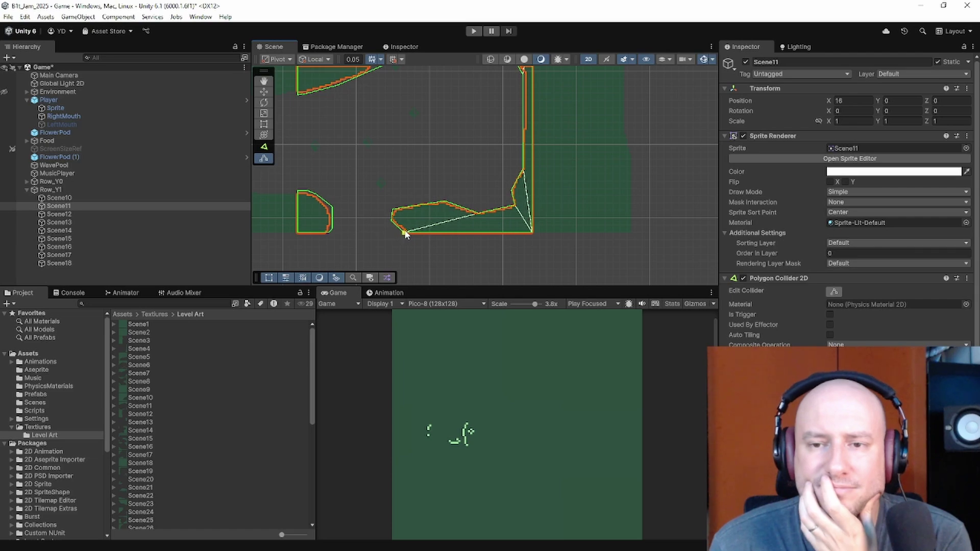
# Step: Fit Scene11's collider to the small bottom-left mound's flat top, rounded right side and bottom-right corner
pyautogui.scroll(3, 299, 210)
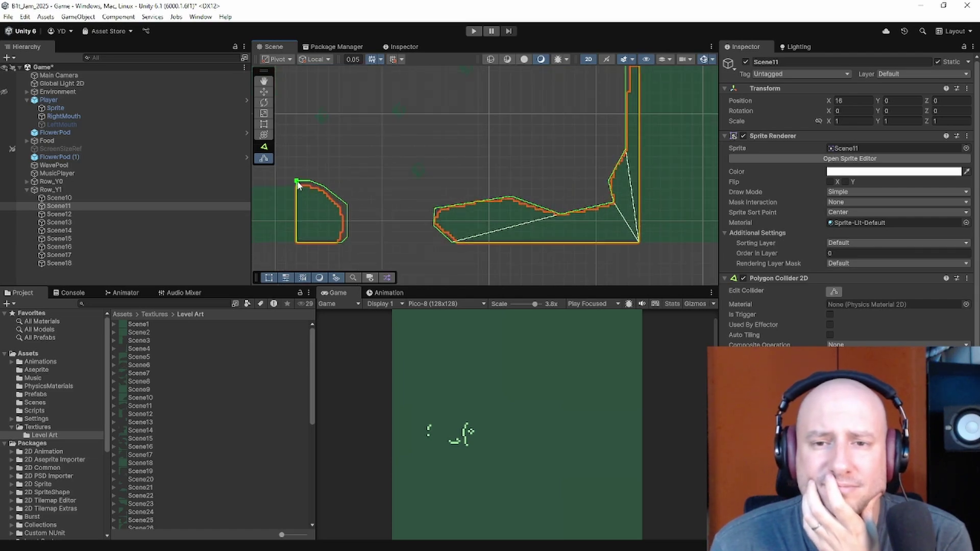
pyautogui.moveTo(299, 185); pyautogui.dragTo(299, 191)
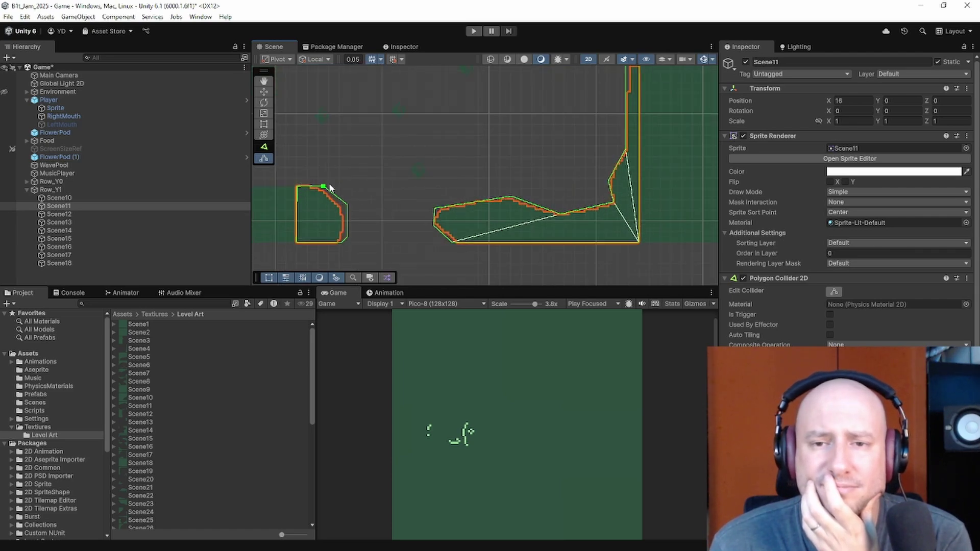
pyautogui.moveTo(349, 208)
pyautogui.mouseDown()
pyautogui.moveTo(342, 236)
pyautogui.moveTo(345, 225)
pyautogui.mouseUp()
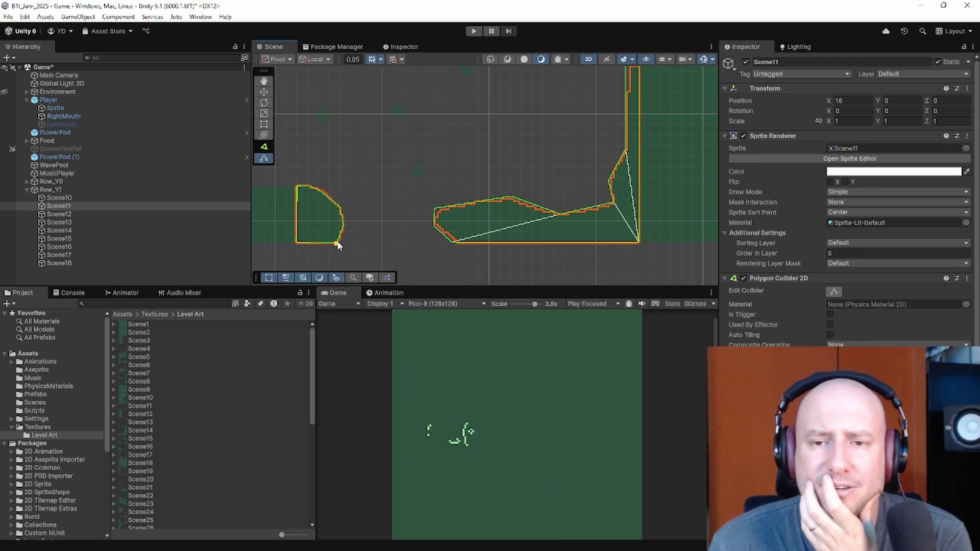
pyautogui.scroll(8, 307, 241)
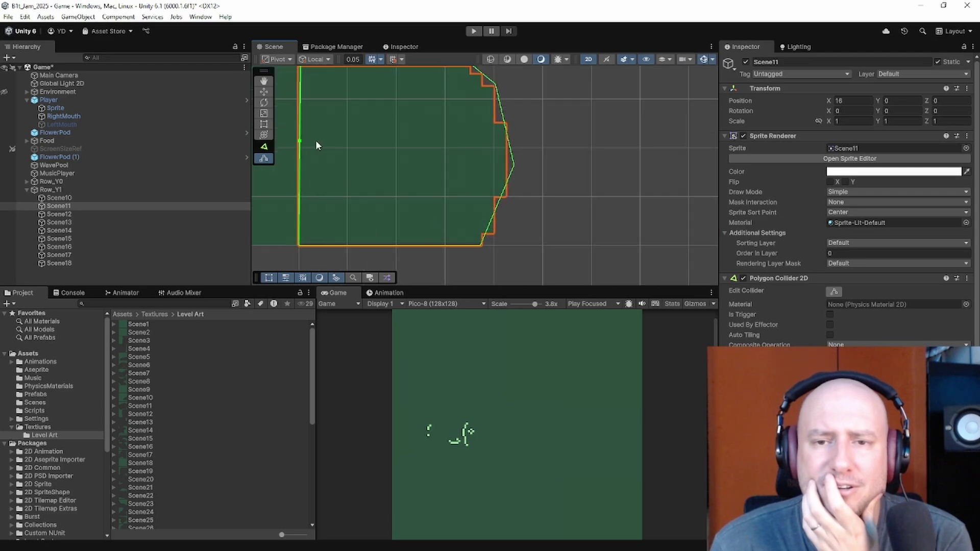
pyautogui.moveTo(317, 143); pyautogui.dragTo(479, 192, button='middle')
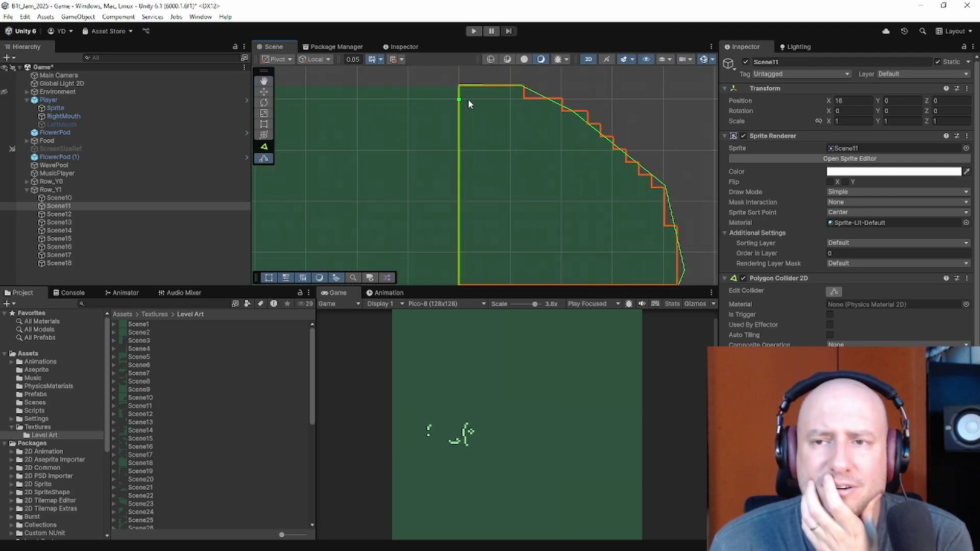
pyautogui.scroll(-2, 470, 102)
pyautogui.scroll(-3, 487, 120)
pyautogui.moveTo(543, 157); pyautogui.dragTo(406, 156, button='middle')
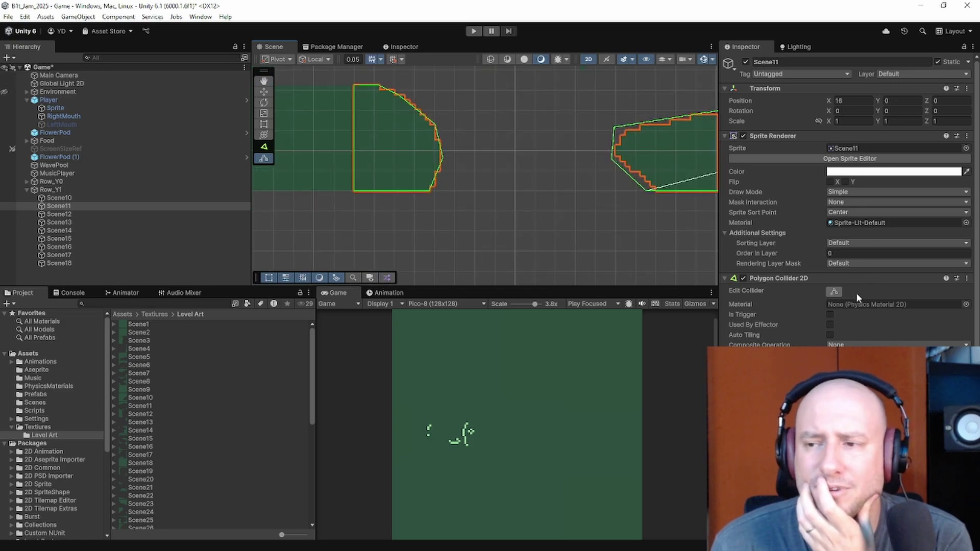
# Step: Fit Scene11's collider to the bottom ledge's rounded left end and its bottom-left corner
pyautogui.moveTo(641, 177); pyautogui.dragTo(443, 178, button='middle')
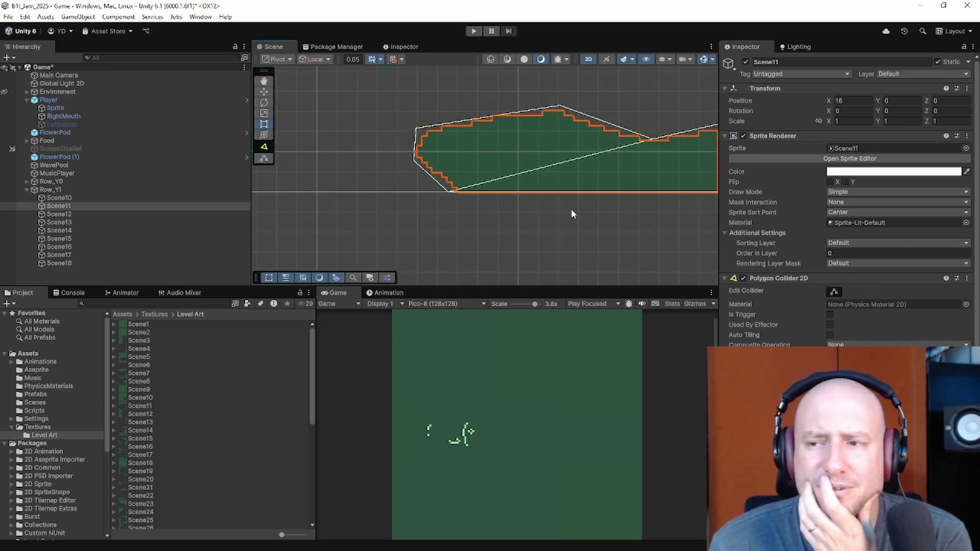
pyautogui.click(836, 292)
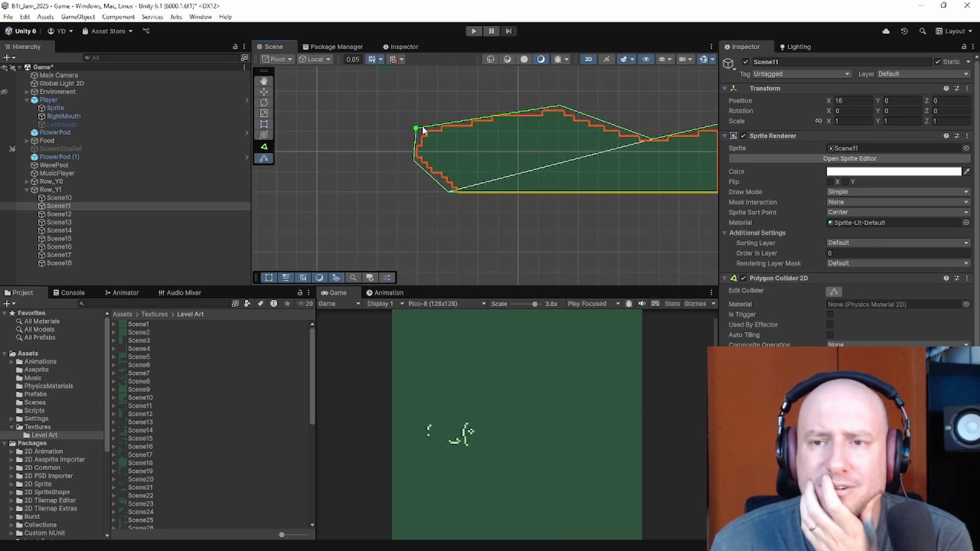
pyautogui.moveTo(418, 132); pyautogui.dragTo(421, 140)
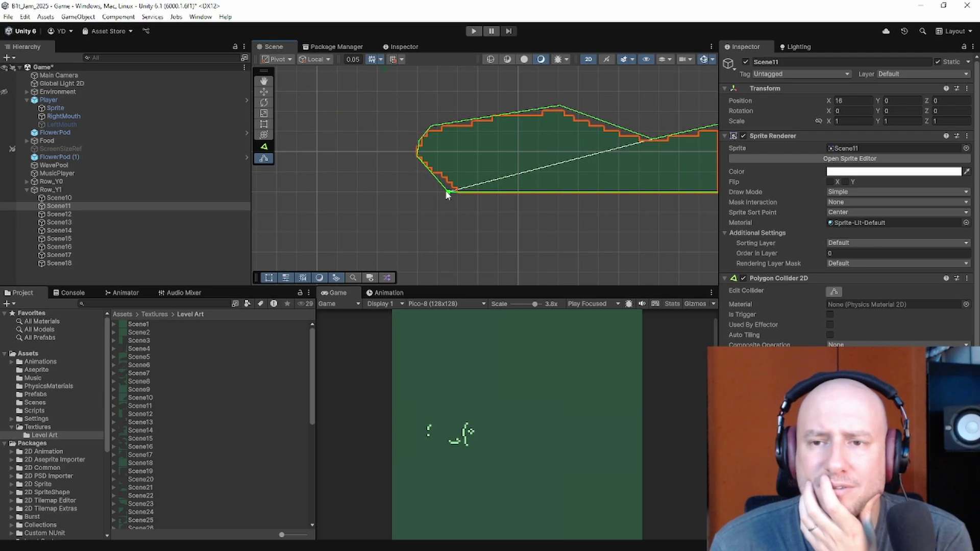
pyautogui.moveTo(447, 195); pyautogui.dragTo(457, 195)
pyautogui.scroll(-5, 553, 162)
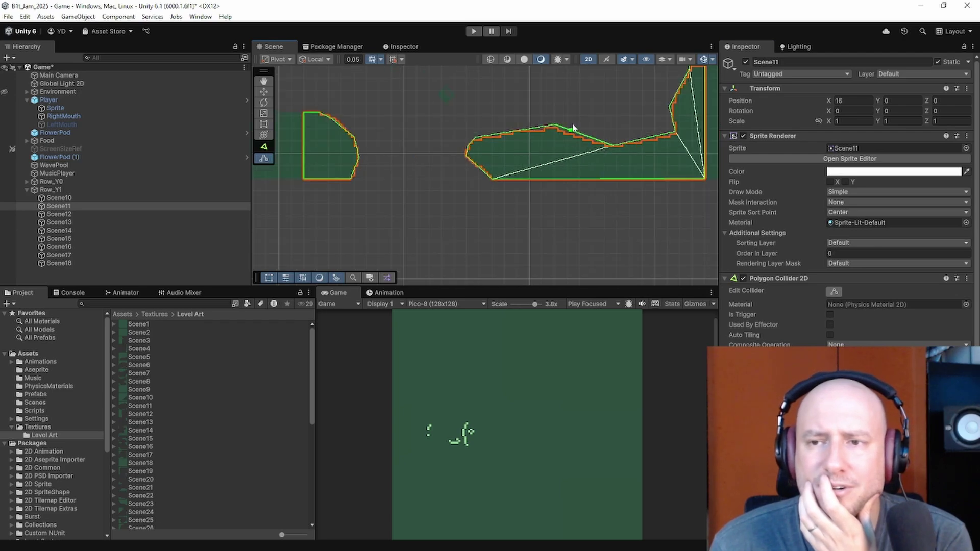
# Step: Add a point to Scene11's collider on the downward slope of the bottom ledge's hump
pyautogui.scroll(5, 549, 127)
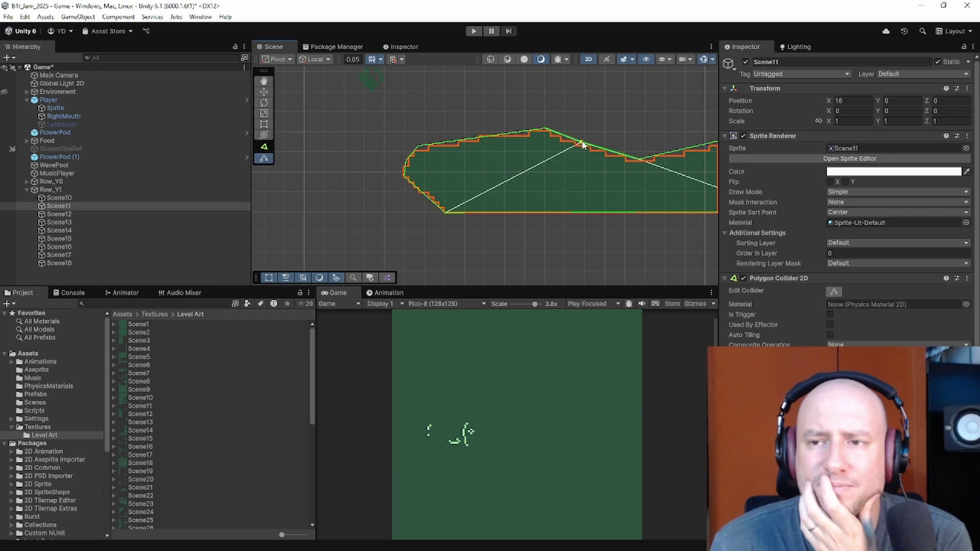
pyautogui.scroll(-2, 635, 161)
pyautogui.moveTo(636, 160); pyautogui.dragTo(438, 255, button='middle')
pyautogui.scroll(-2, 497, 167)
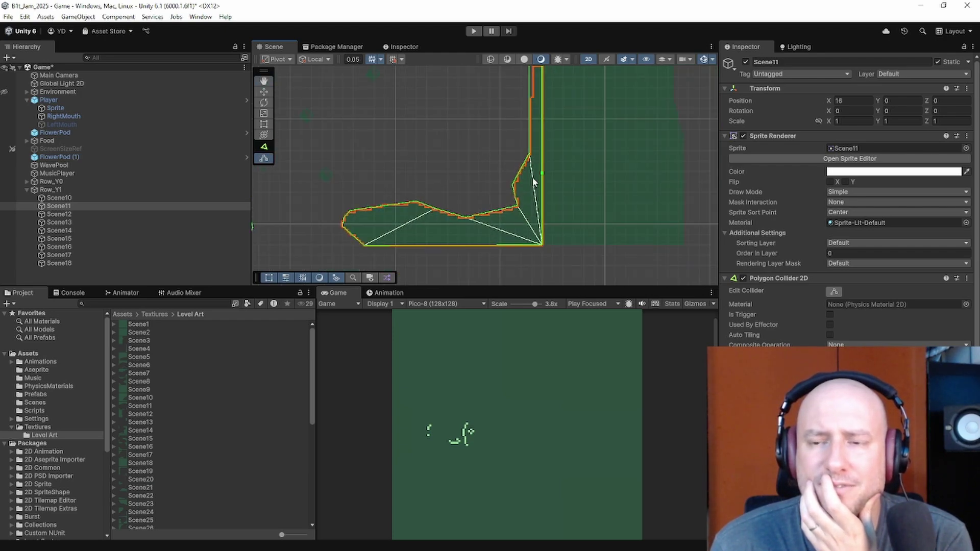
pyautogui.click(835, 292)
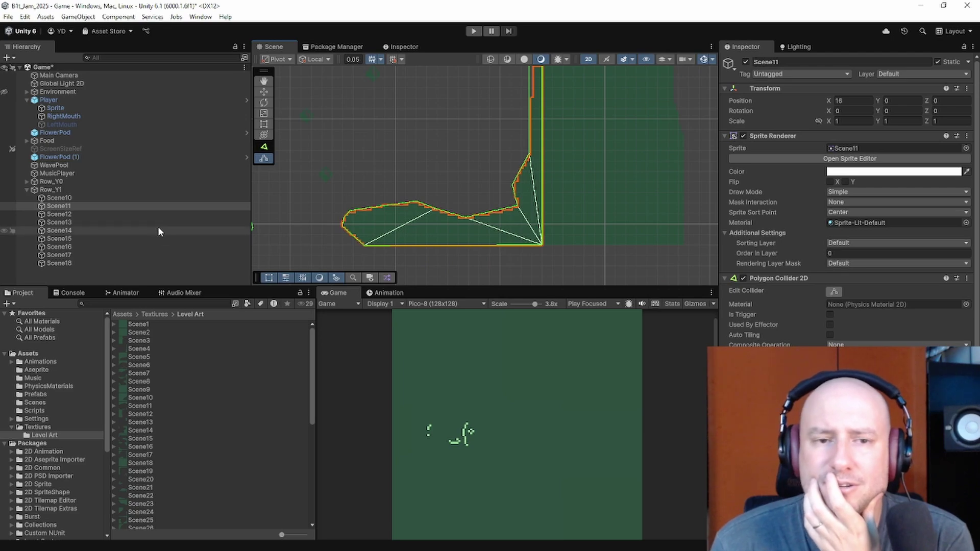
# Step: Pull Scene12's collider in to the shallow recess along the tile's right side
pyautogui.click(135, 214)
pyautogui.moveTo(495, 188); pyautogui.dragTo(375, 231, button='middle')
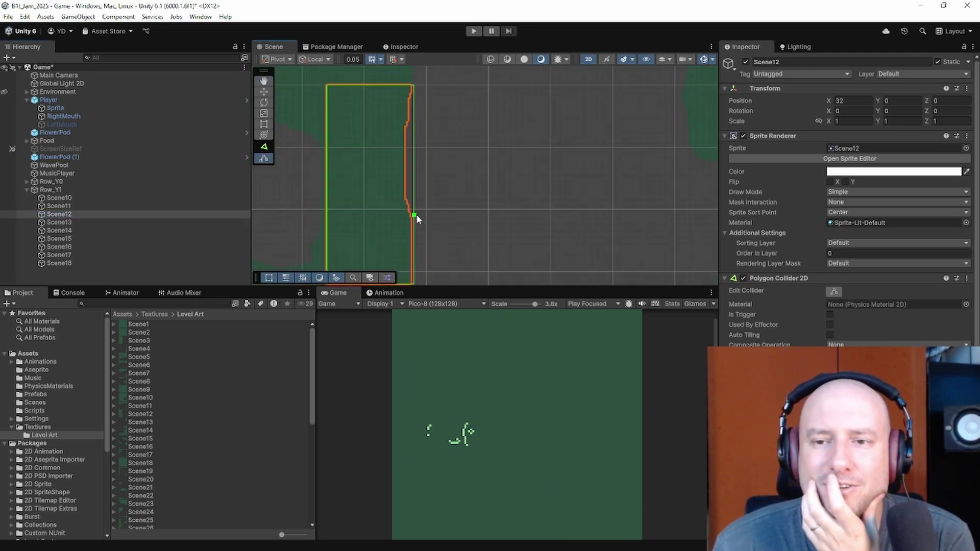
pyautogui.moveTo(415, 209); pyautogui.dragTo(405, 196)
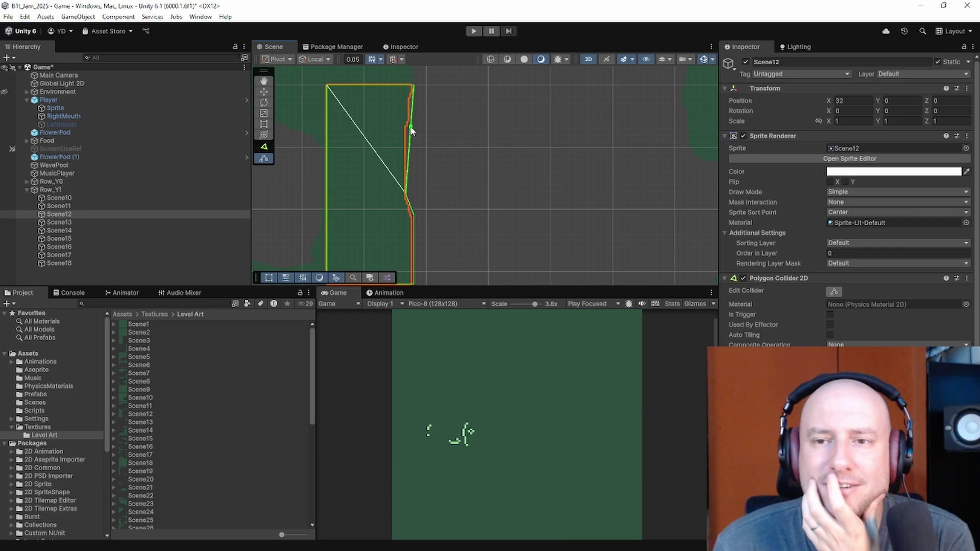
# Step: Fit the upper right edge and top corner of Scene12's polygon collider to the sprite outline
pyautogui.moveTo(411, 131); pyautogui.dragTo(407, 128)
pyautogui.scroll(3, 408, 129)
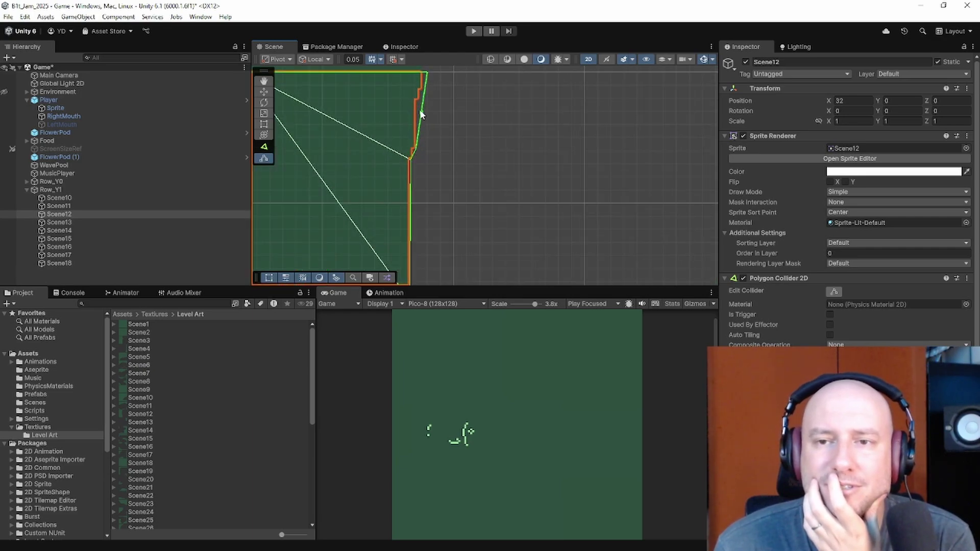
pyautogui.moveTo(421, 113); pyautogui.dragTo(416, 102)
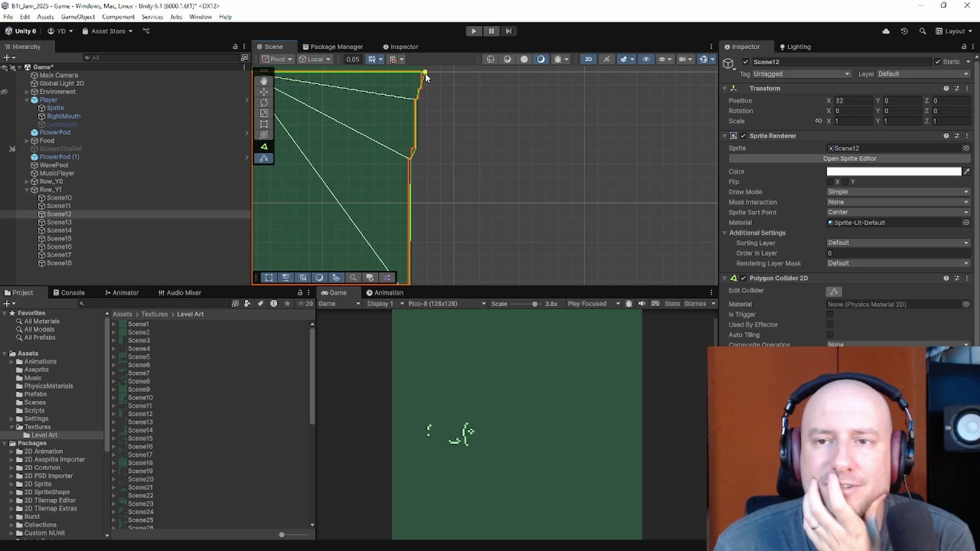
pyautogui.scroll(-1, 428, 212)
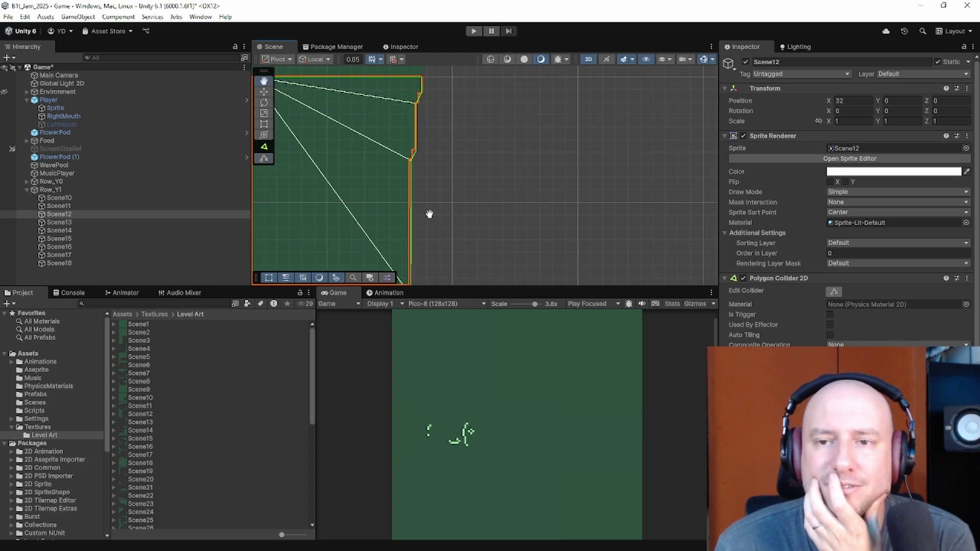
# Step: Fit the lower right edge and bottom corner of Scene12's polygon collider to the sprite outline
pyautogui.moveTo(429, 212); pyautogui.dragTo(448, 71, button='middle')
pyautogui.moveTo(449, 197); pyautogui.dragTo(450, 168, button='middle')
pyautogui.moveTo(449, 169); pyautogui.dragTo(447, 172)
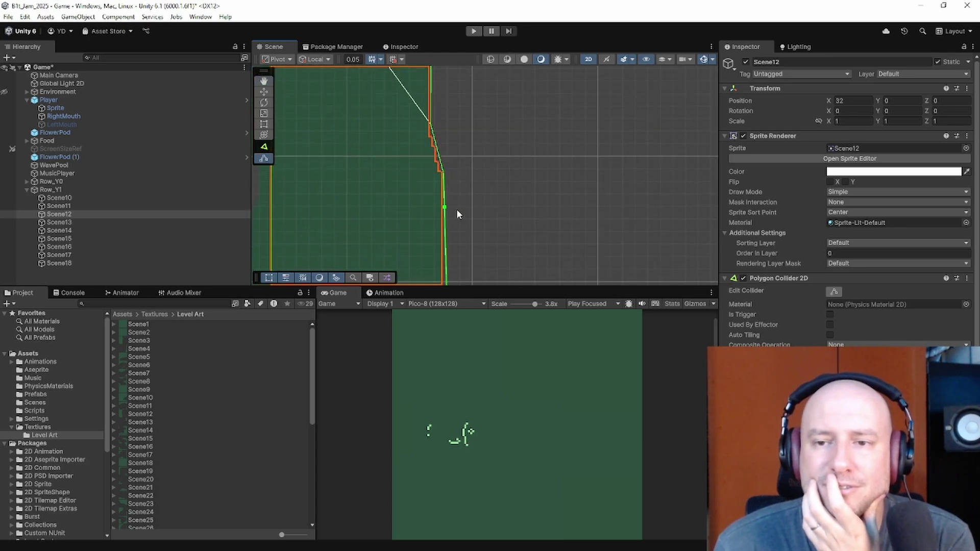
pyautogui.moveTo(456, 210); pyautogui.dragTo(454, 122, button='middle')
pyautogui.moveTo(445, 196); pyautogui.dragTo(442, 194)
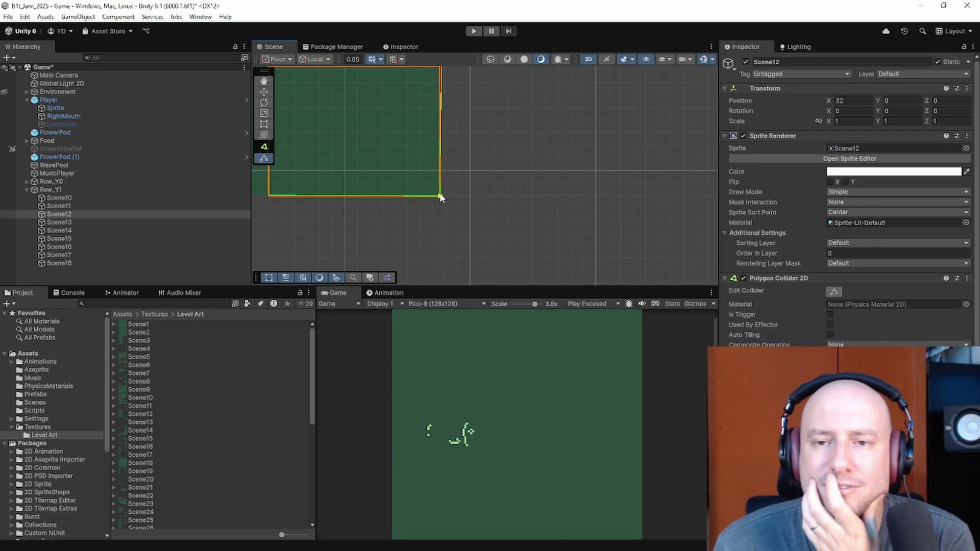
# Step: Select Scene13 and fit its polygon collider to the upper left edge of the large rounded shape
pyautogui.scroll(-2, 432, 198)
pyautogui.scroll(-3, 372, 197)
pyautogui.moveTo(369, 161); pyautogui.dragTo(374, 214, button='middle')
pyautogui.doubleClick(77, 223)
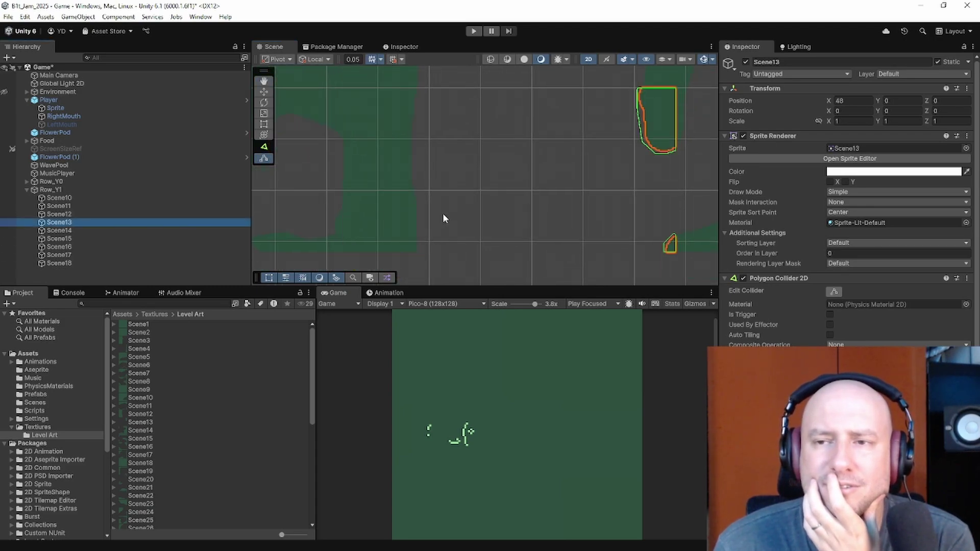
pyautogui.scroll(4, 477, 222)
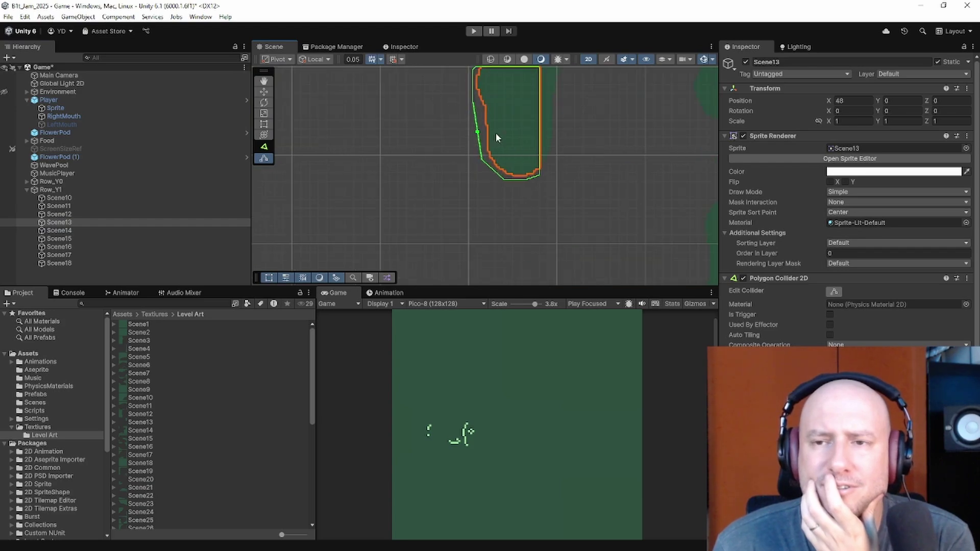
pyautogui.moveTo(498, 161); pyautogui.dragTo(483, 235, button='middle')
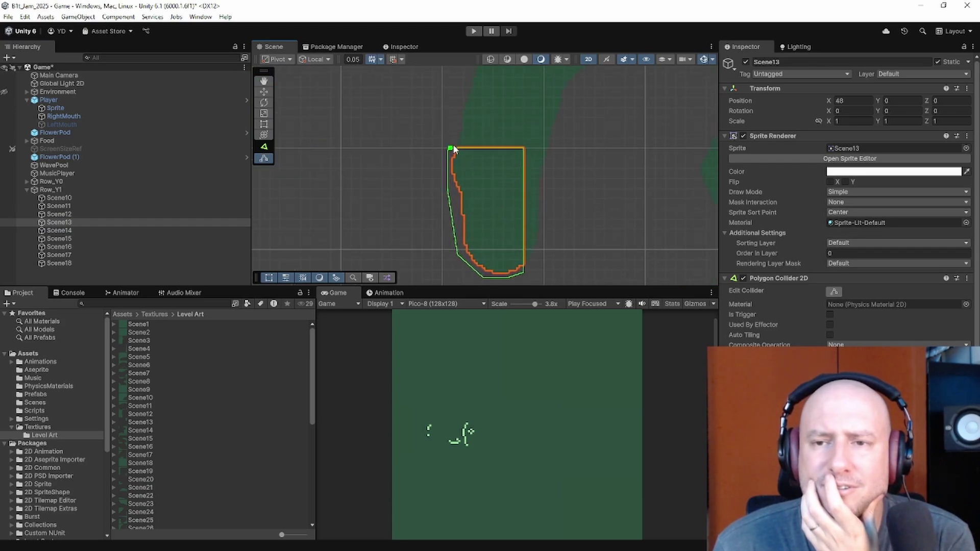
pyautogui.moveTo(455, 148); pyautogui.dragTo(462, 196)
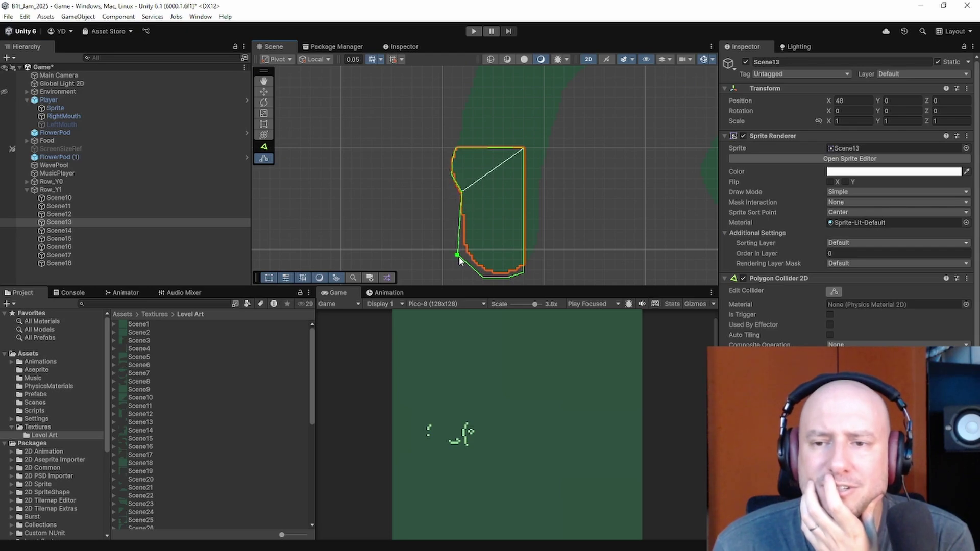
# Step: Fit Scene13's collider to the lower left edge and rounded bottom of the large shape
pyautogui.moveTo(460, 248); pyautogui.dragTo(464, 247)
pyautogui.moveTo(473, 250); pyautogui.dragTo(442, 187, button='middle')
pyautogui.scroll(5, 443, 186)
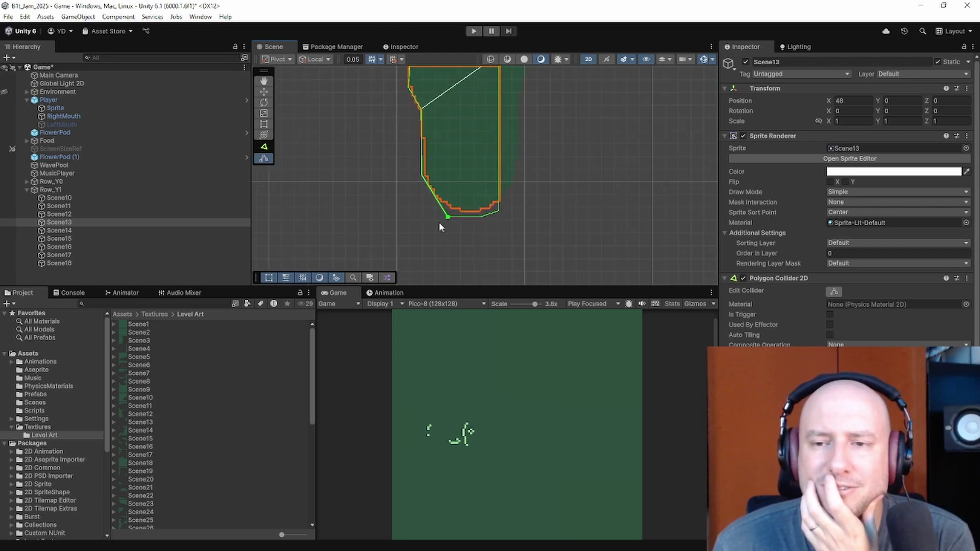
pyautogui.moveTo(448, 218); pyautogui.dragTo(484, 210)
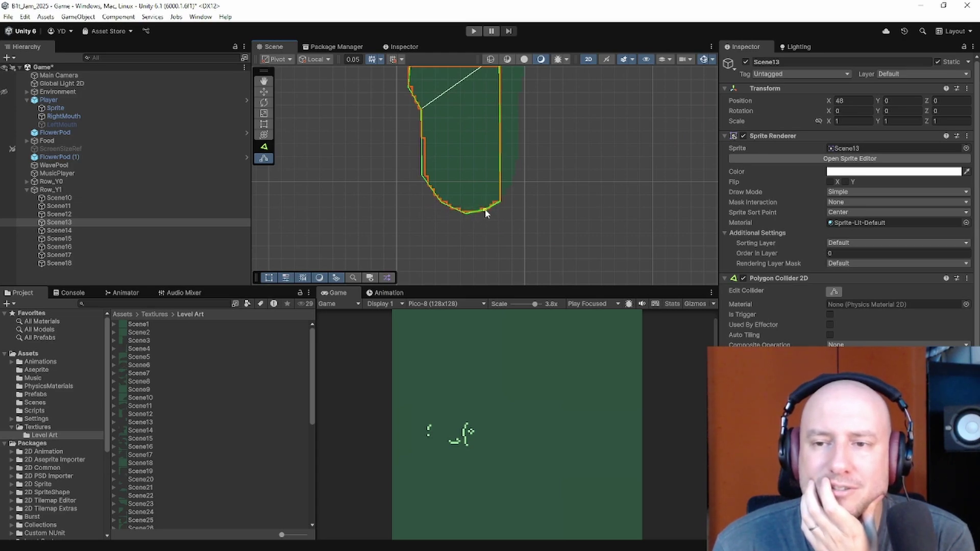
# Step: Select Scene14 and shape its polygon collider along the curved bottom tip of the narrow left strip
pyautogui.scroll(-3, 486, 215)
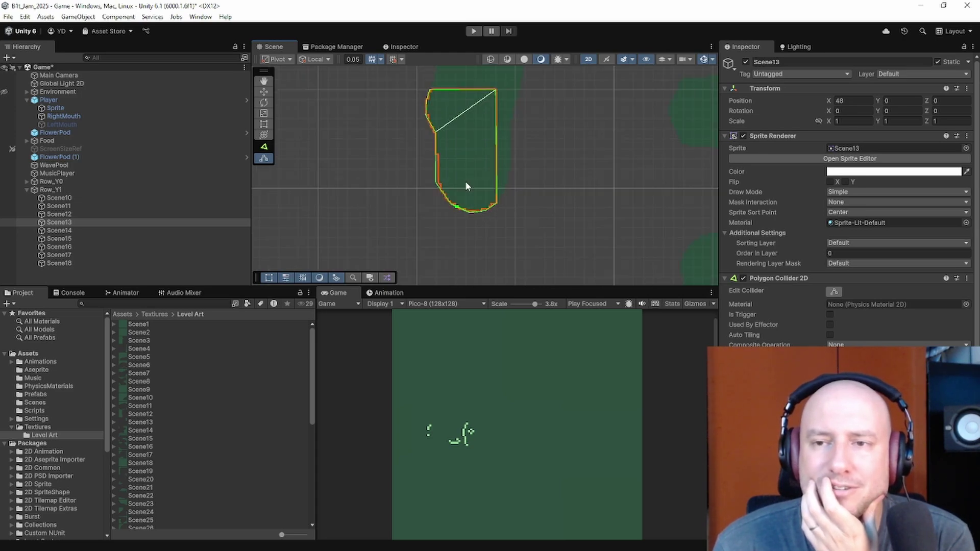
pyautogui.click(112, 230)
pyautogui.scroll(7, 440, 174)
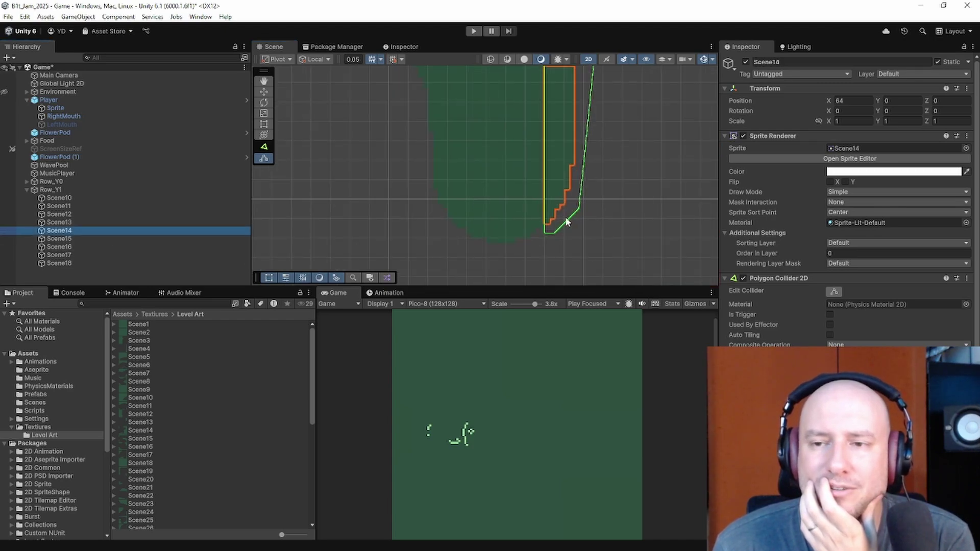
pyautogui.moveTo(565, 218); pyautogui.dragTo(500, 219, button='middle')
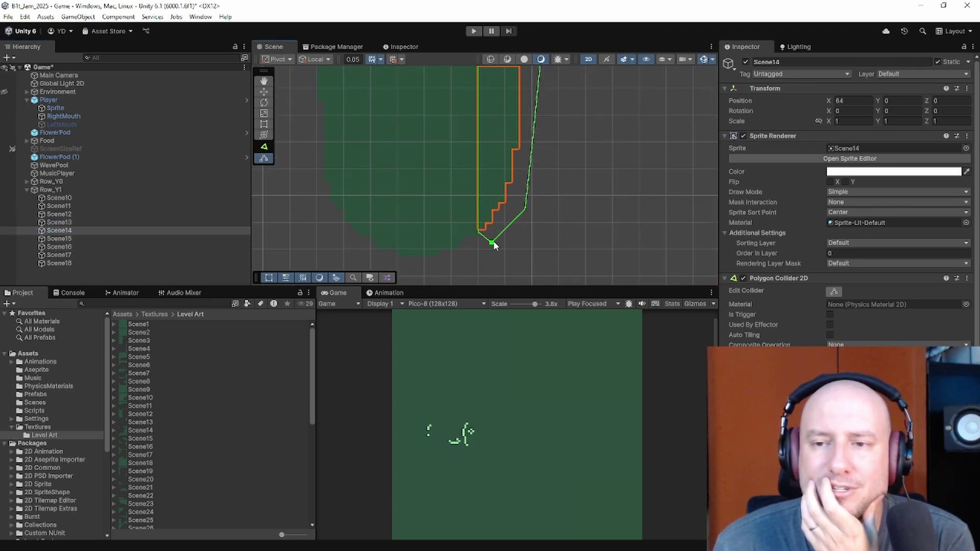
pyautogui.moveTo(494, 244); pyautogui.dragTo(516, 182)
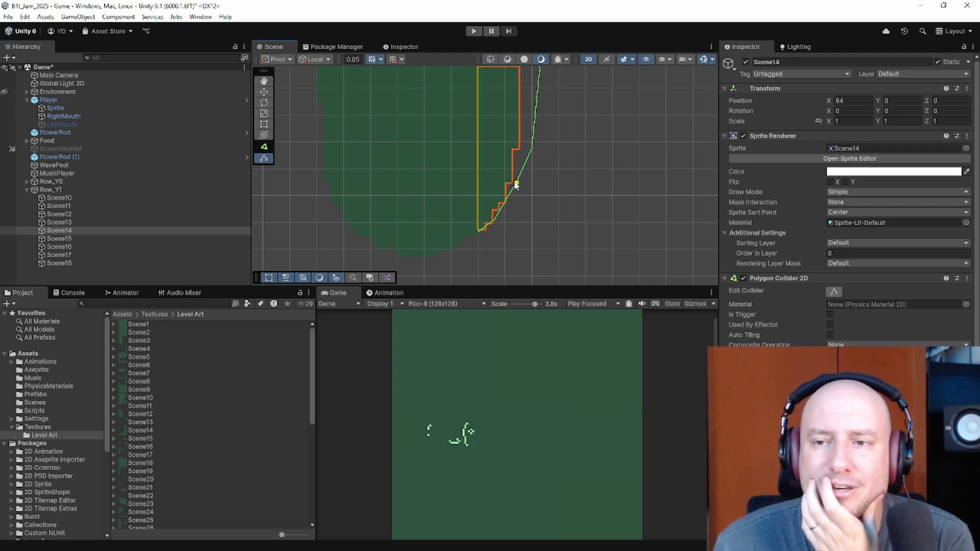
# Step: Fit Scene14's collider to the right edge and upper right corner of the narrow left strip
pyautogui.moveTo(492, 127); pyautogui.dragTo(504, 192, button='middle')
pyautogui.moveTo(560, 214); pyautogui.dragTo(538, 211)
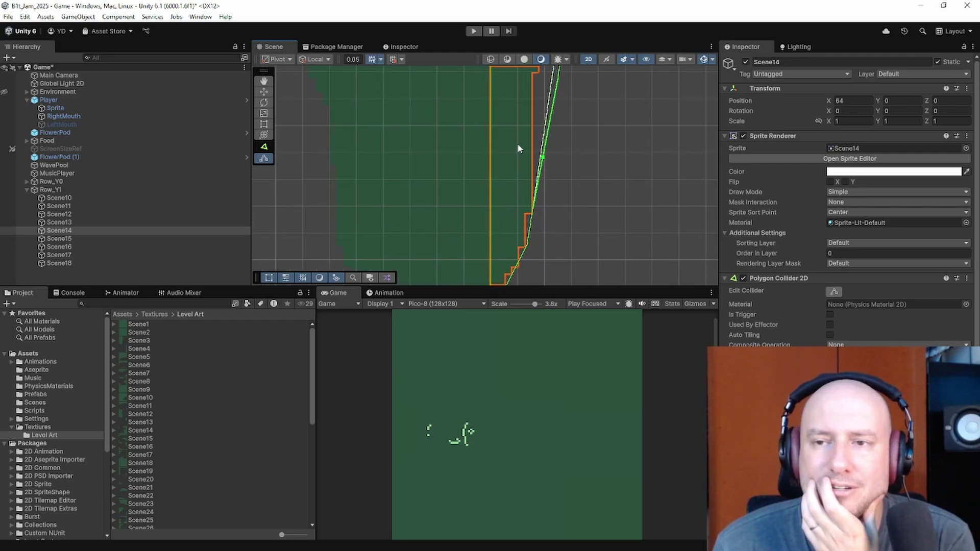
pyautogui.moveTo(519, 149); pyautogui.dragTo(527, 185, button='middle')
pyautogui.moveTo(567, 191); pyautogui.dragTo(543, 187)
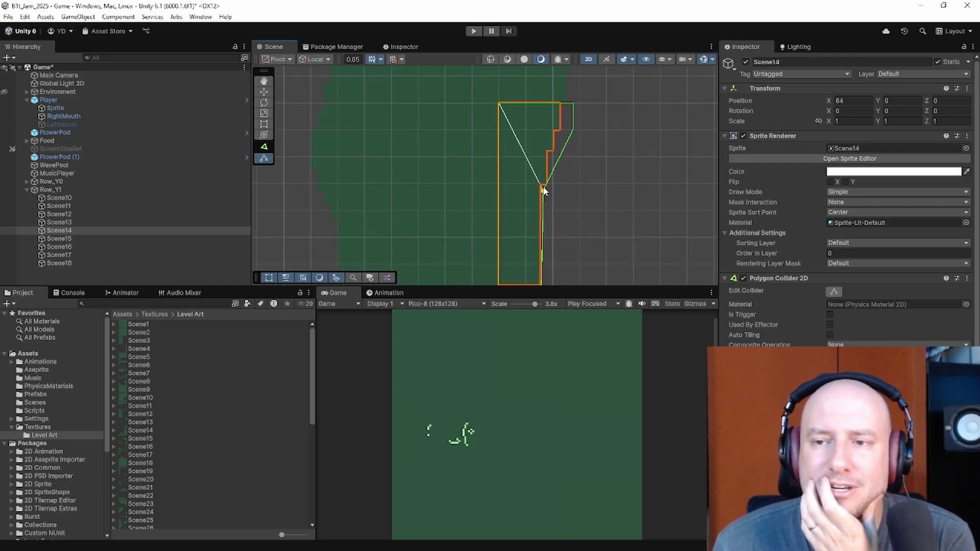
pyautogui.moveTo(557, 153); pyautogui.dragTo(562, 107)
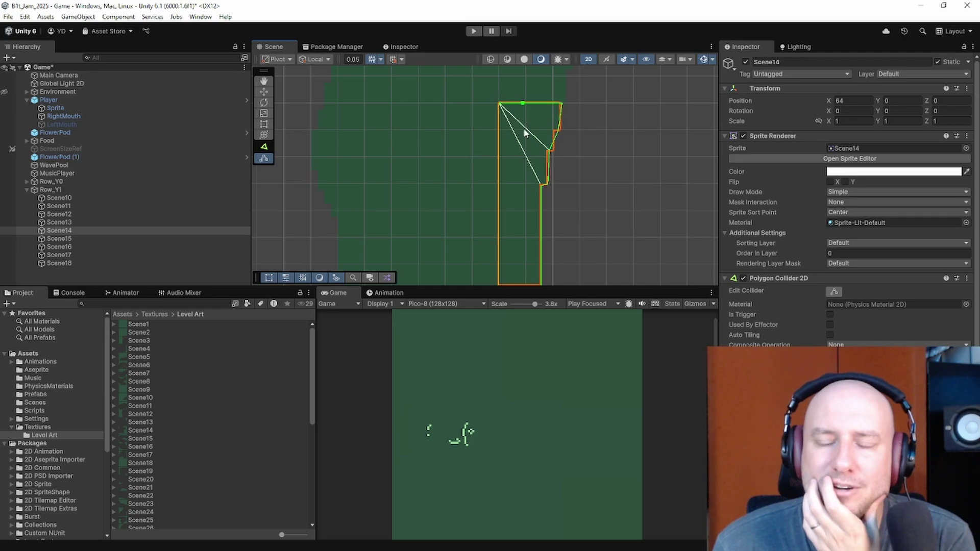
# Step: Fit Scene14's collider around the left end and underside of the upper lobe on the large right shape
pyautogui.scroll(-3, 552, 189)
pyautogui.moveTo(603, 229); pyautogui.dragTo(432, 157, button='middle')
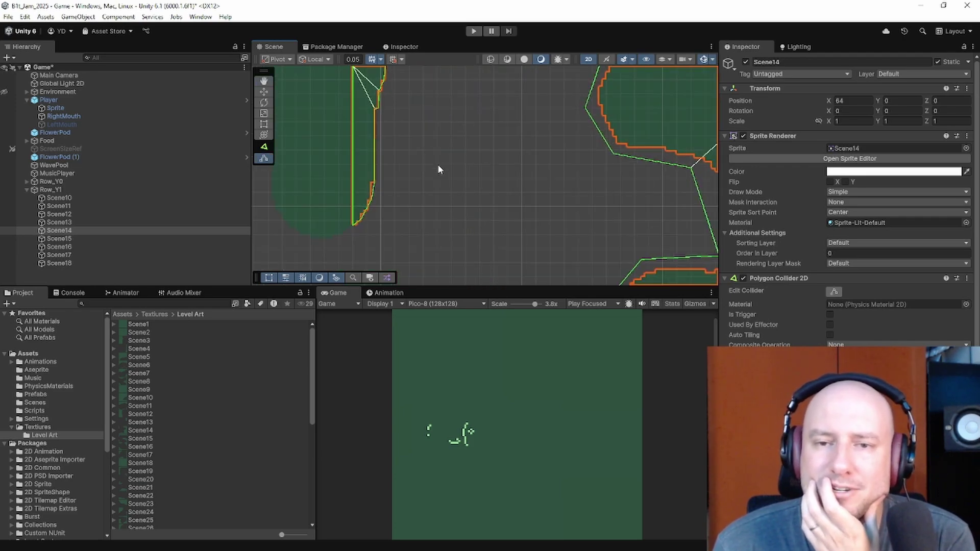
pyautogui.click(108, 238)
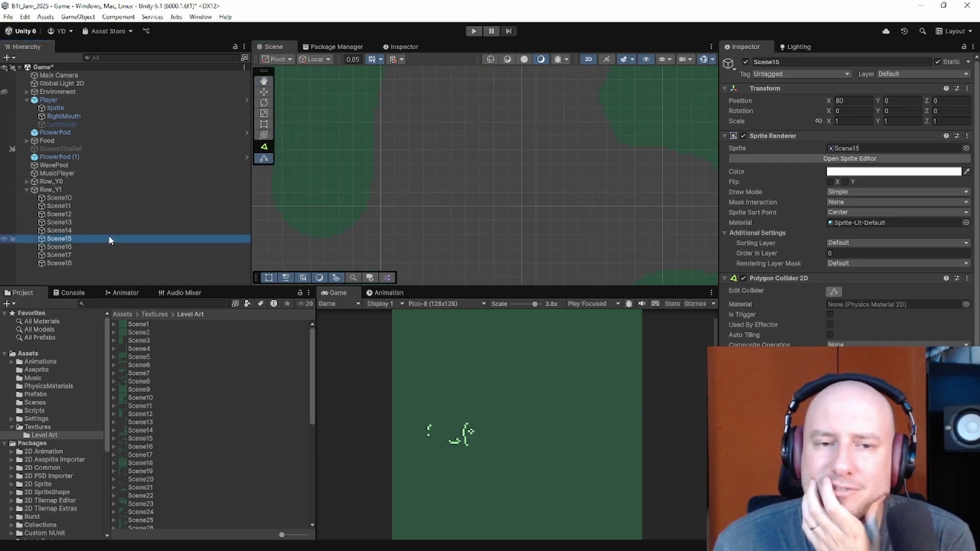
pyautogui.click(109, 231)
pyautogui.scroll(-2, 510, 174)
pyautogui.moveTo(565, 179); pyautogui.dragTo(577, 173, button='middle')
pyautogui.scroll(3, 489, 133)
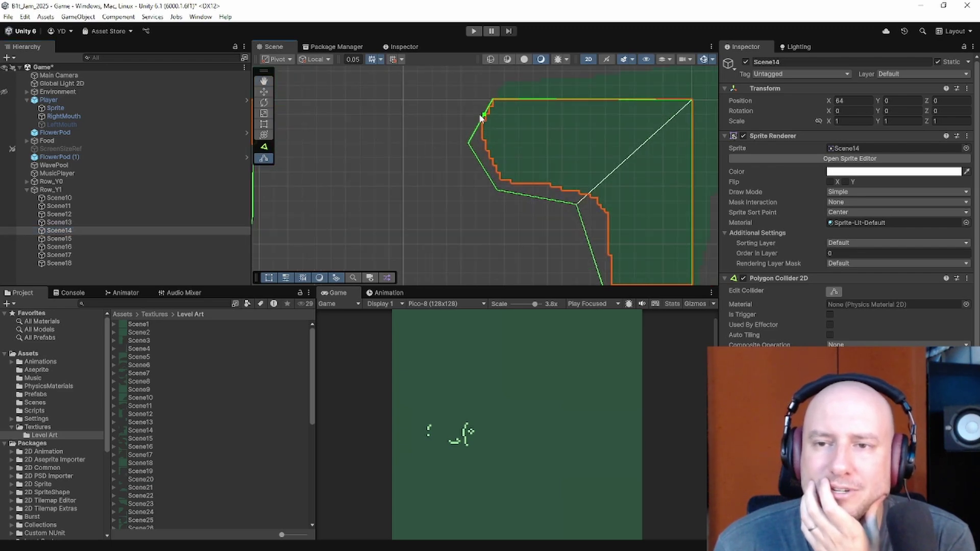
pyautogui.moveTo(482, 116); pyautogui.dragTo(486, 152)
pyautogui.moveTo(496, 185); pyautogui.dragTo(600, 199)
# Step: Add and align Scene14 collider points along the inner vertical edge below the upper lobe
pyautogui.moveTo(589, 212); pyautogui.dragTo(538, 182, button='middle')
pyautogui.scroll(1, 548, 187)
pyautogui.moveTo(548, 168); pyautogui.dragTo(554, 186)
pyautogui.moveTo(555, 225); pyautogui.dragTo(546, 184, button='middle')
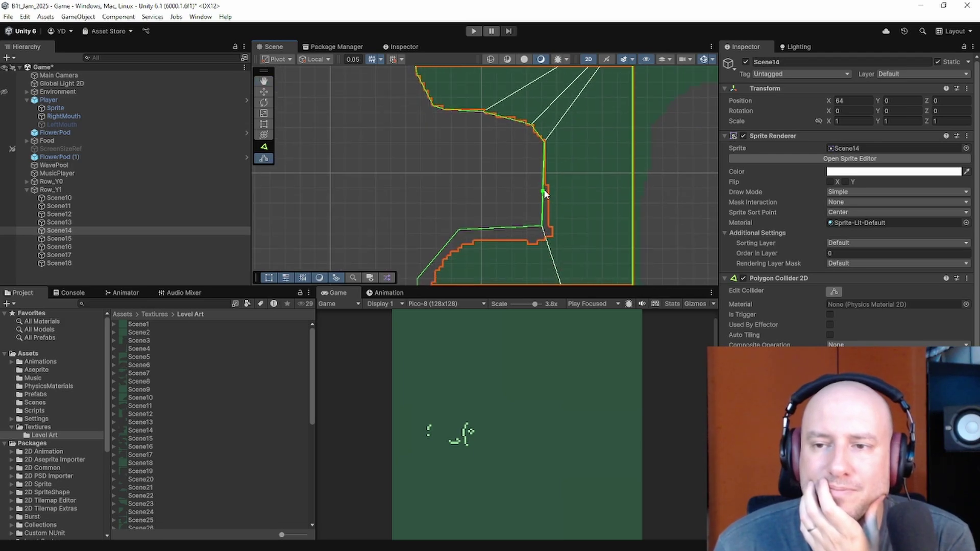
pyautogui.moveTo(546, 189); pyautogui.dragTo(547, 192)
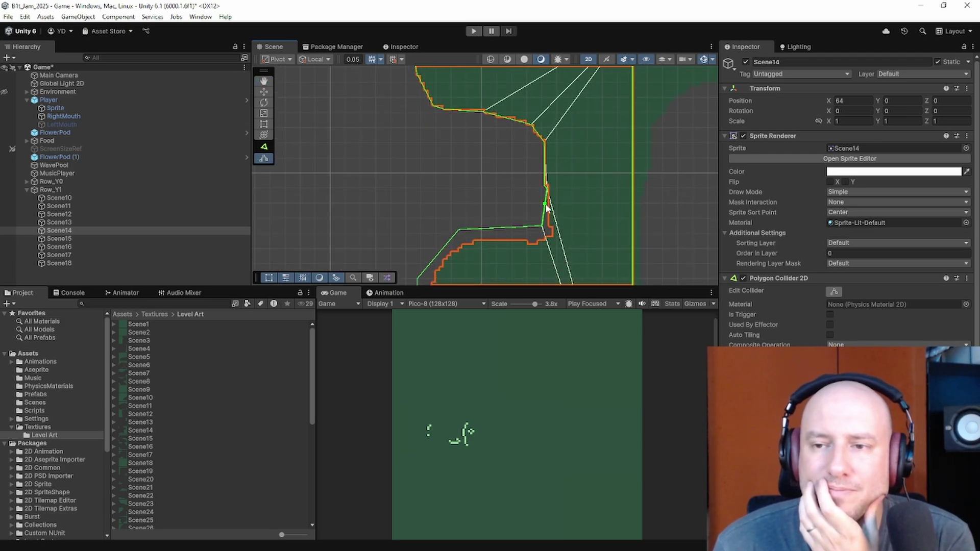
# Step: Fit Scene14's collider to the inner corner, ledge and rounded shoulder below the inner vertical edge
pyautogui.moveTo(541, 228); pyautogui.dragTo(477, 238)
pyautogui.moveTo(476, 238); pyautogui.dragTo(541, 158, button='middle')
pyautogui.scroll(3, 534, 171)
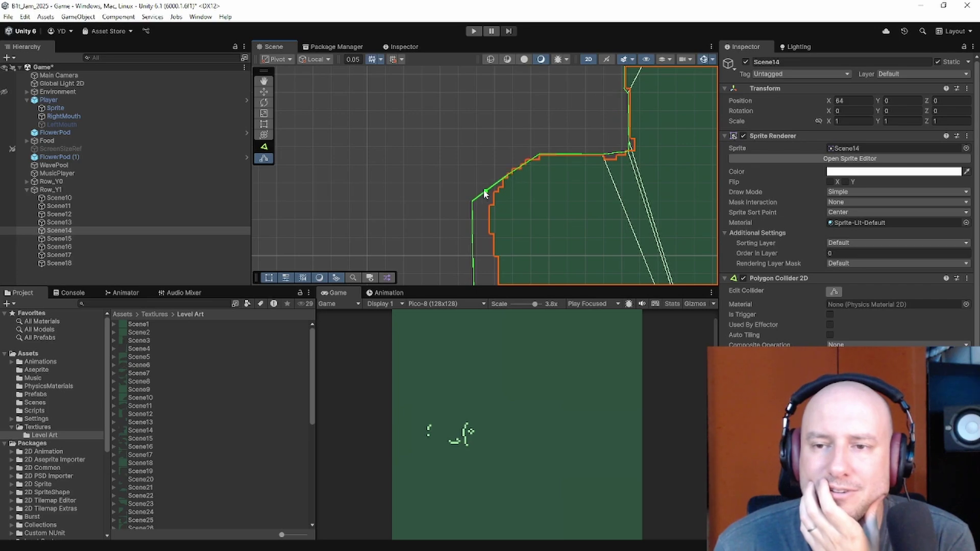
pyautogui.moveTo(474, 198); pyautogui.dragTo(494, 201)
# Step: Add Scene14 collider points down the vertical wall below the rounded shoulder to match its stepped outline
pyautogui.moveTo(497, 232); pyautogui.dragTo(464, 154, button='middle')
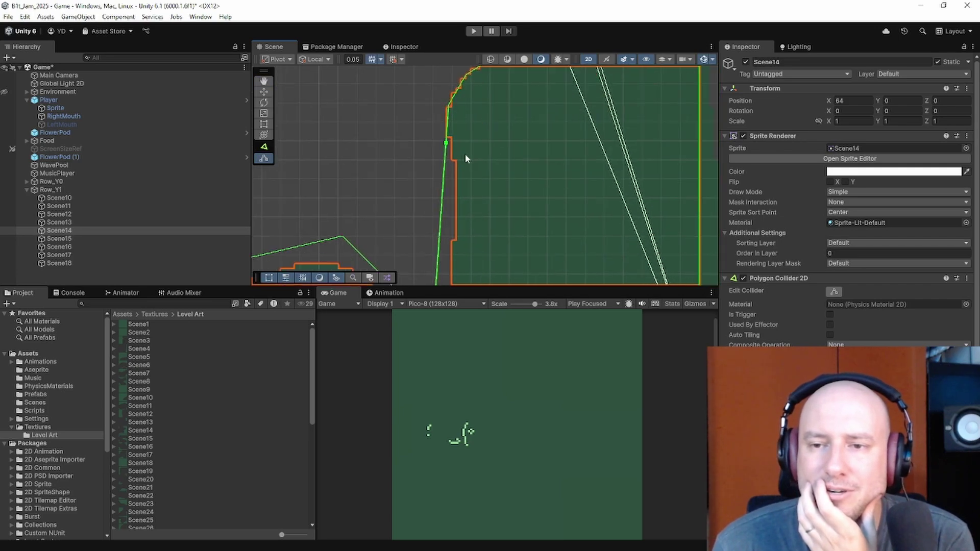
pyautogui.click(446, 141)
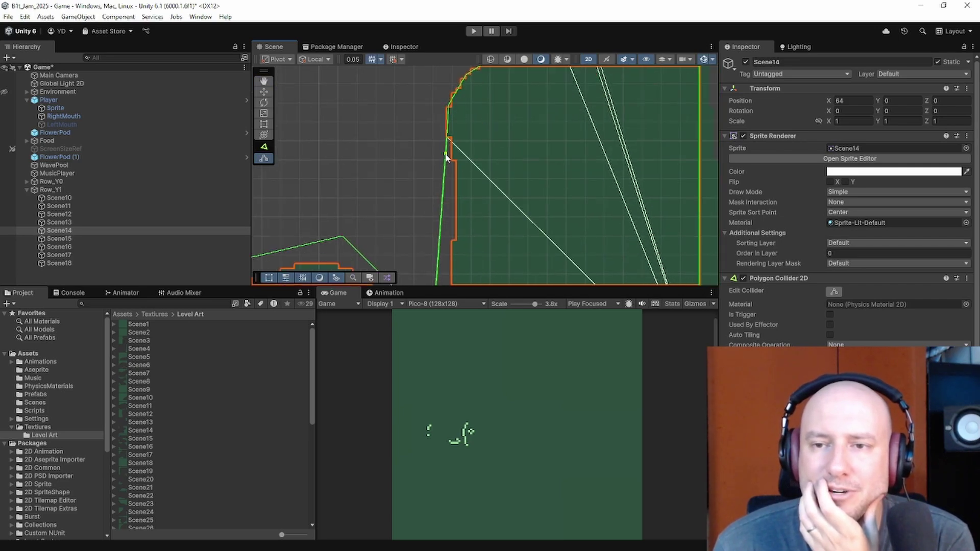
pyautogui.moveTo(446, 157); pyautogui.dragTo(456, 188)
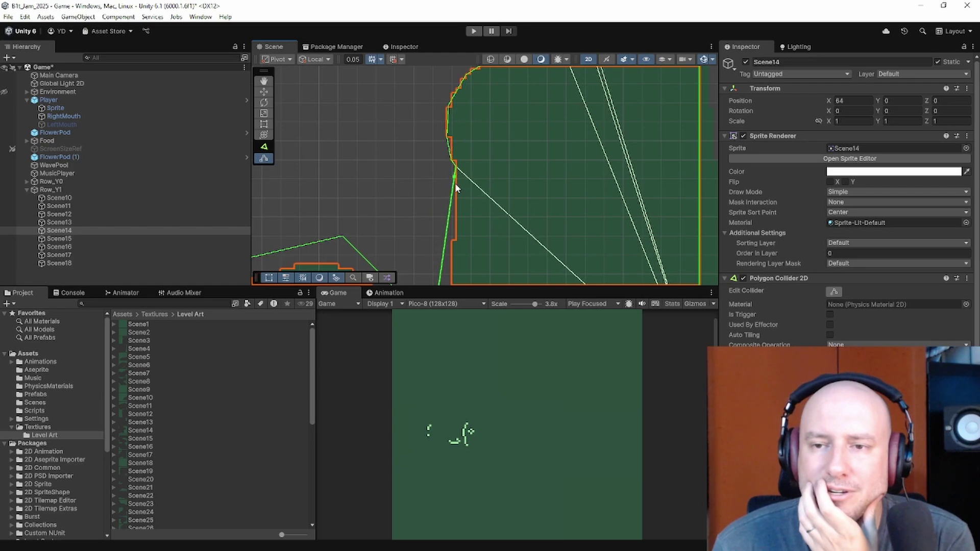
pyautogui.moveTo(455, 182); pyautogui.dragTo(471, 114, button='middle')
pyautogui.moveTo(462, 160); pyautogui.dragTo(472, 156)
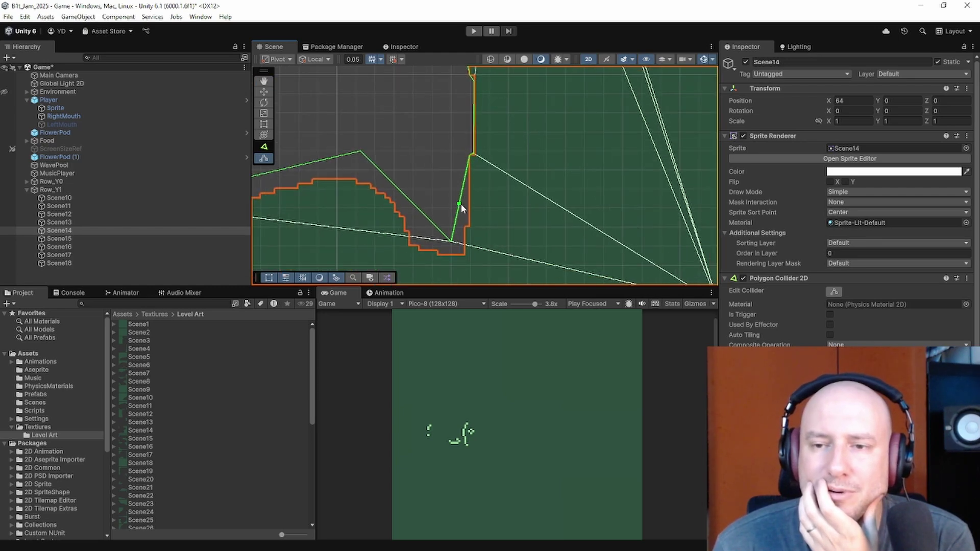
# Step: Fit Scene14's collider to the bottom notch and along the low hump to the sprite's left edge
pyautogui.moveTo(461, 207); pyautogui.dragTo(438, 249)
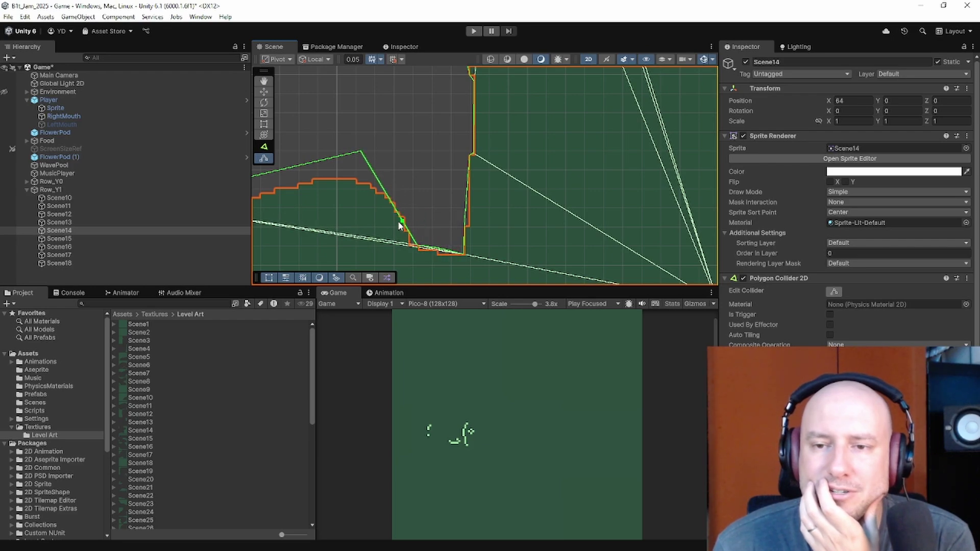
pyautogui.moveTo(400, 221); pyautogui.dragTo(405, 217)
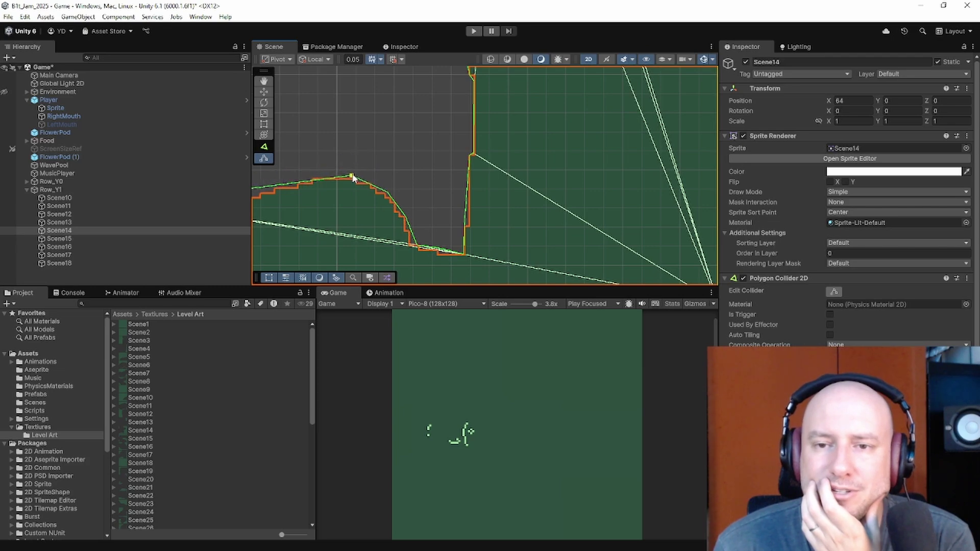
pyautogui.moveTo(344, 205); pyautogui.dragTo(481, 190, button='middle')
pyautogui.moveTo(471, 181); pyautogui.dragTo(360, 206)
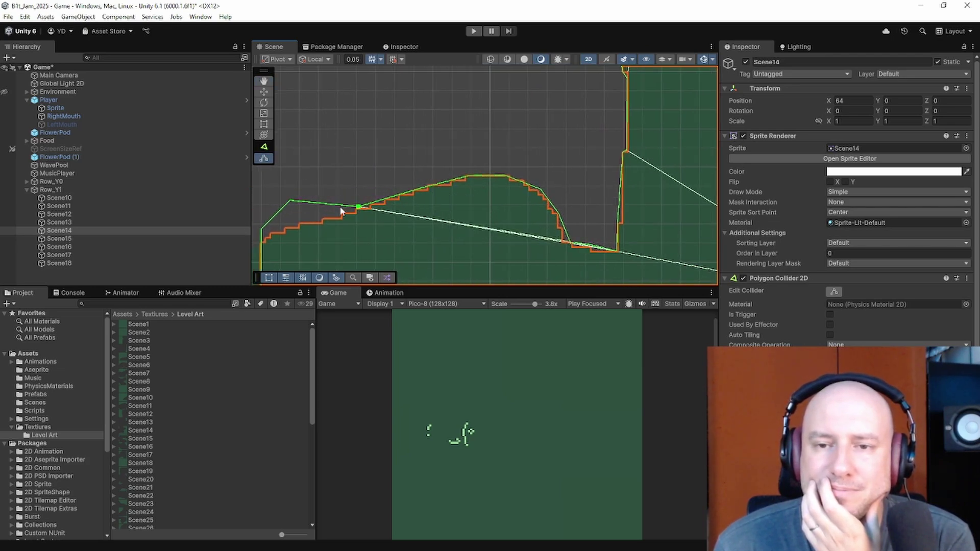
pyautogui.moveTo(360, 206); pyautogui.dragTo(535, 191, button='middle')
pyautogui.moveTo(466, 186); pyautogui.dragTo(438, 222)
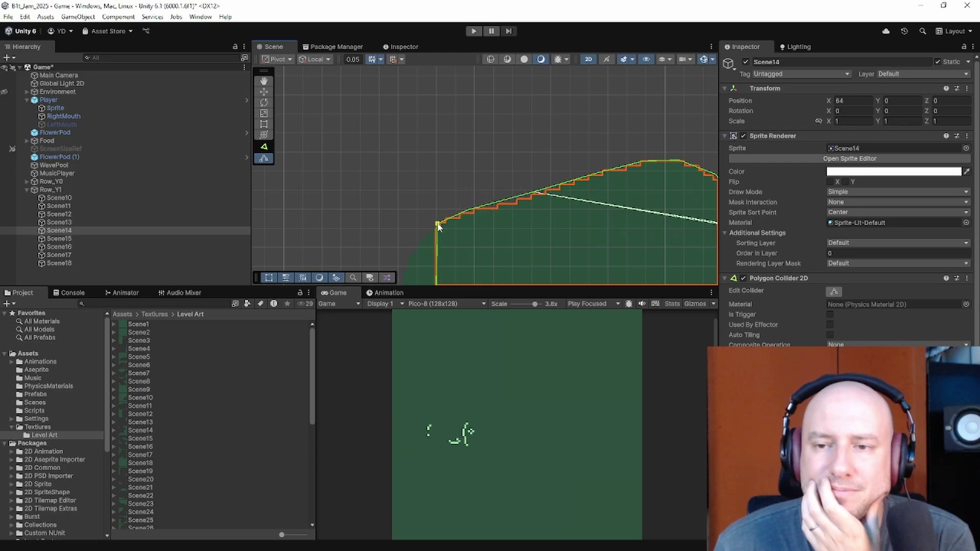
# Step: Select Scene15 and frame it in the scene view to examine its polygon collider outline
pyautogui.scroll(-2, 437, 227)
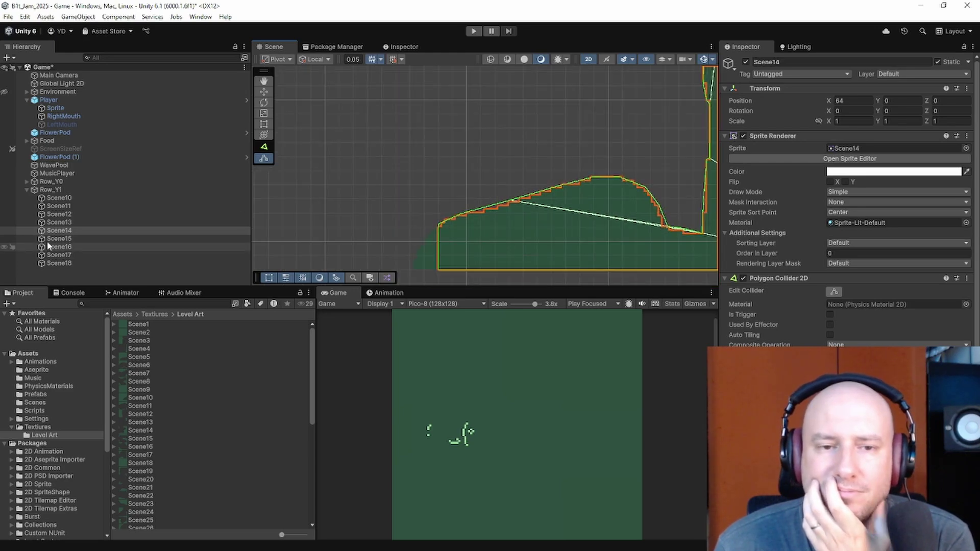
pyautogui.click(136, 238)
pyautogui.doubleClick(140, 238)
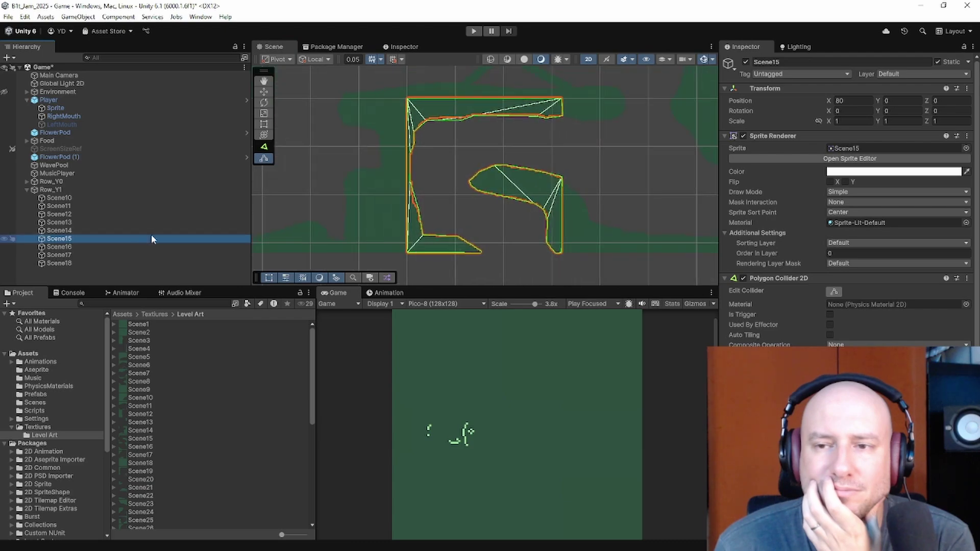
pyautogui.scroll(-3, 490, 165)
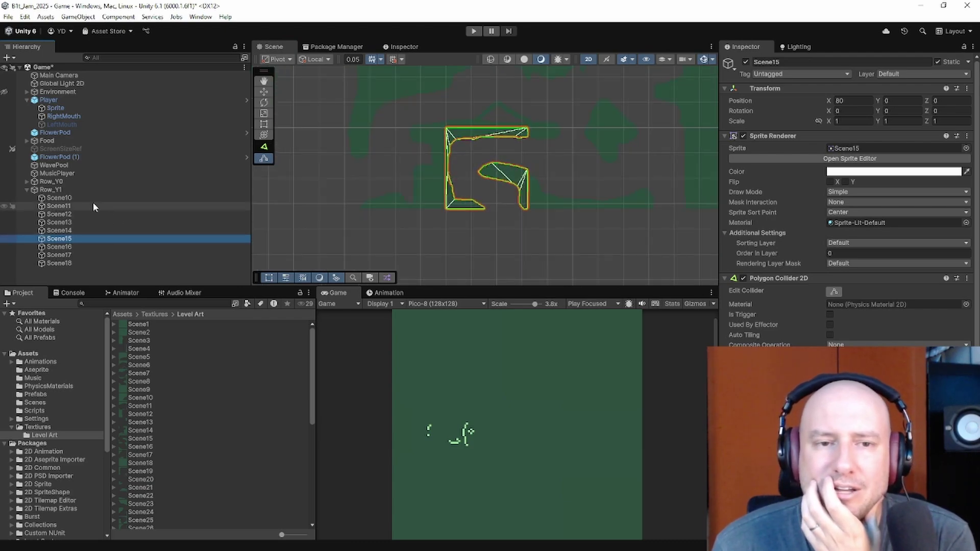
# Step: Collapse Row_Y1, expand Row_Y0, and examine the colliders of its Scene1 and Scene2 sprites against the level art
pyautogui.click(68, 190)
pyautogui.click(26, 189)
pyautogui.click(27, 181)
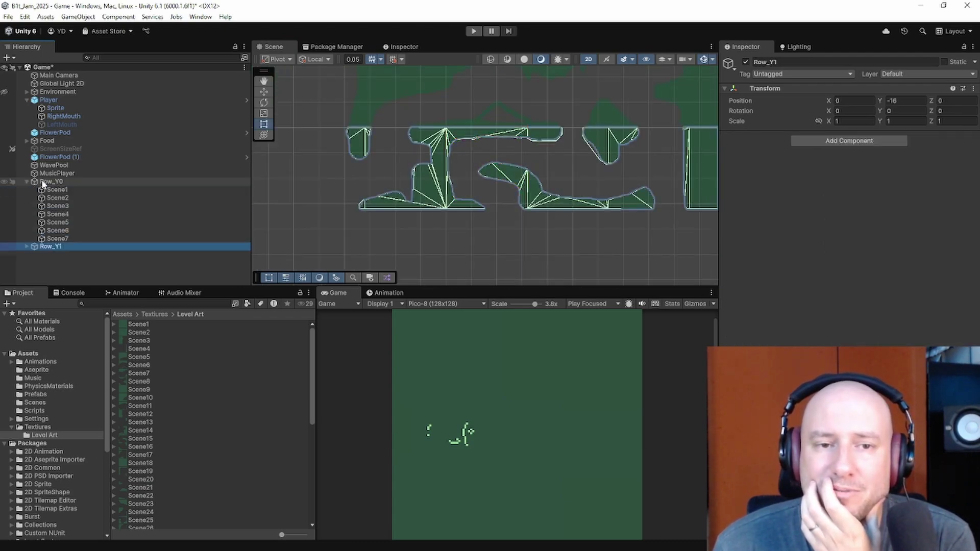
pyautogui.click(66, 188)
pyautogui.doubleClick(134, 188)
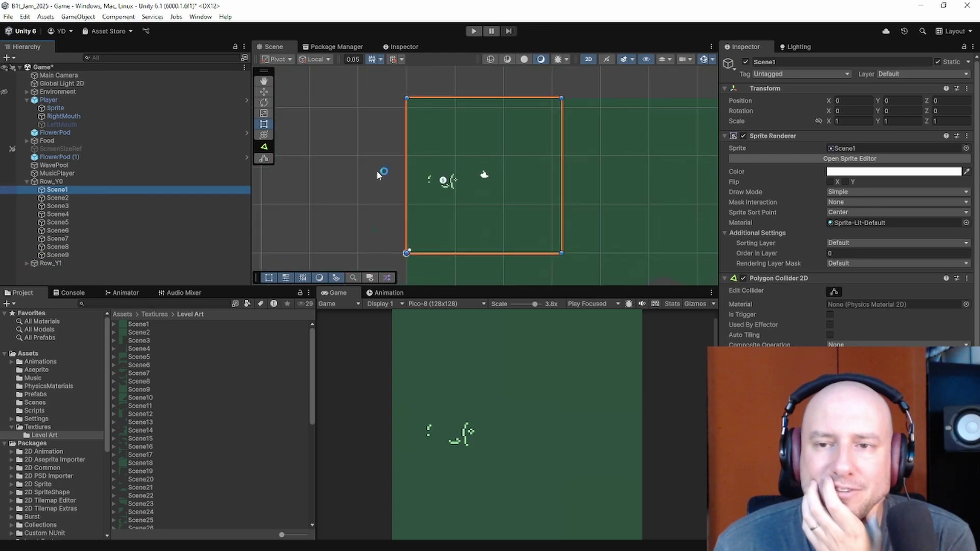
pyautogui.scroll(5, 534, 197)
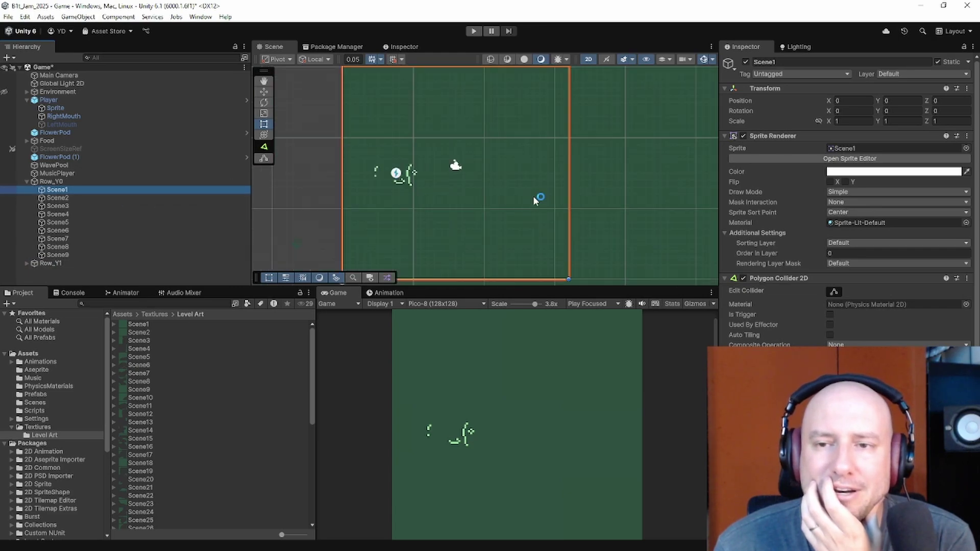
pyautogui.click(86, 195)
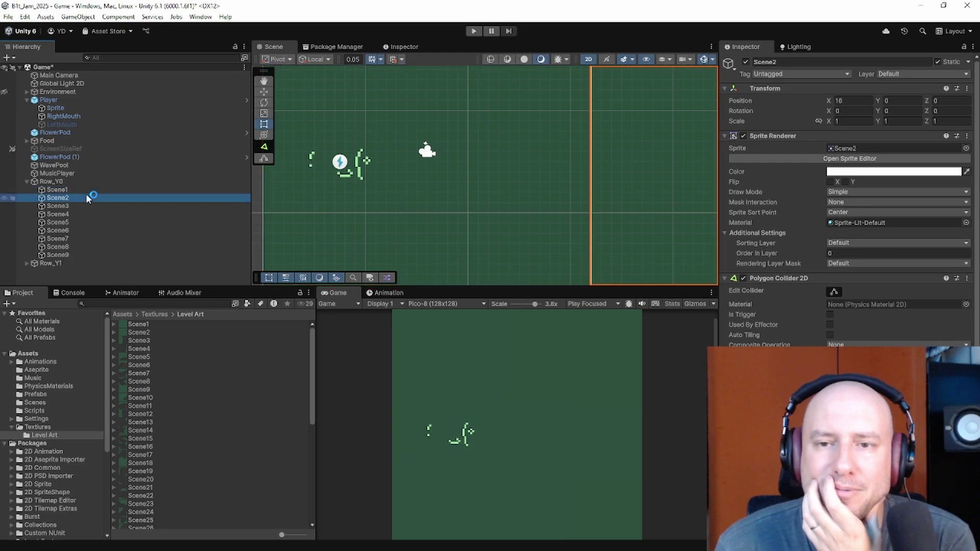
pyautogui.scroll(-6, 559, 153)
pyautogui.moveTo(614, 168); pyautogui.dragTo(290, 182, button='middle')
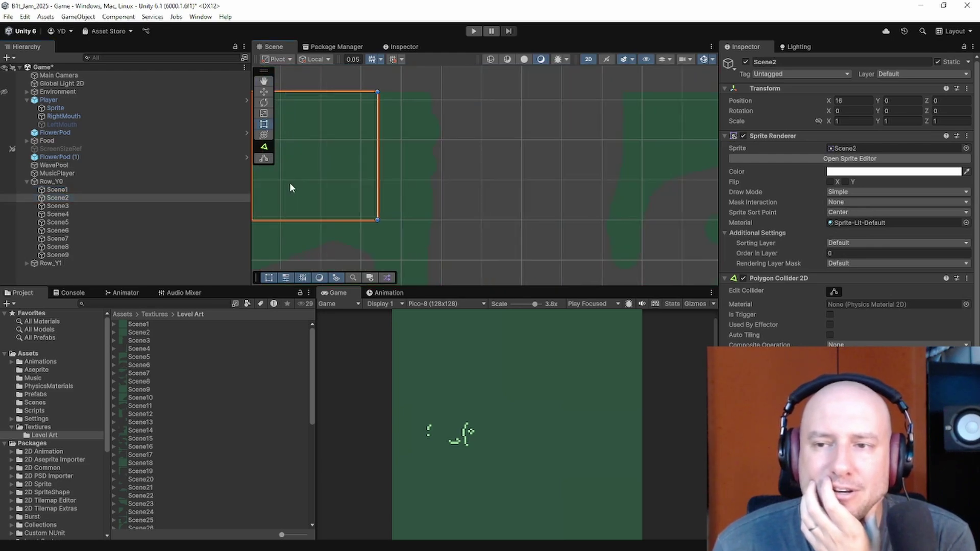
# Step: Edit Scene3's polygon collider so it follows the top corner and the upper bulge and dip of the wavy vertical edge
pyautogui.click(94, 205)
pyautogui.scroll(5, 422, 155)
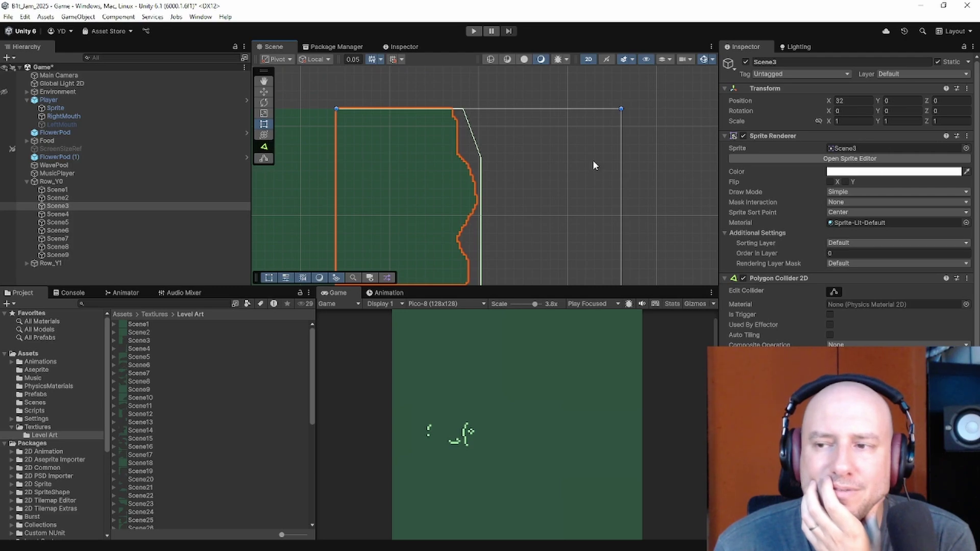
pyautogui.click(834, 292)
pyautogui.moveTo(467, 113); pyautogui.dragTo(456, 113)
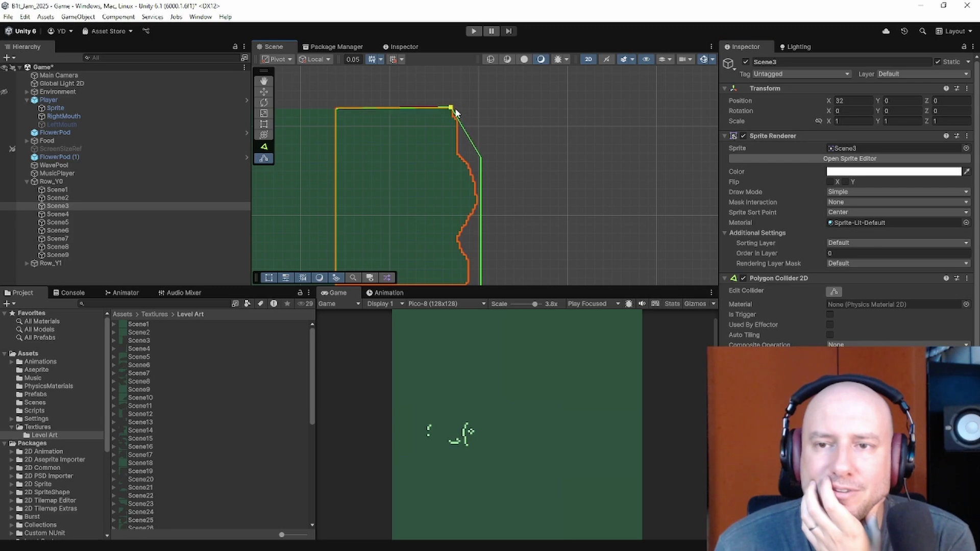
pyautogui.moveTo(480, 158); pyautogui.dragTo(457, 238)
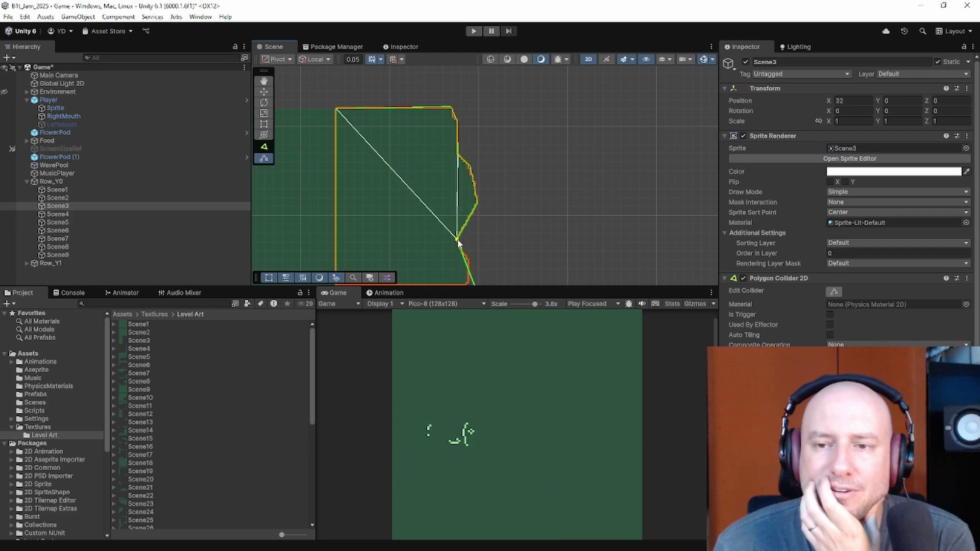
# Step: Fit the lower part of Scene3's collider to the wavy vertical edge down to the notched bottom corner
pyautogui.moveTo(468, 231); pyautogui.dragTo(484, 126, button='middle')
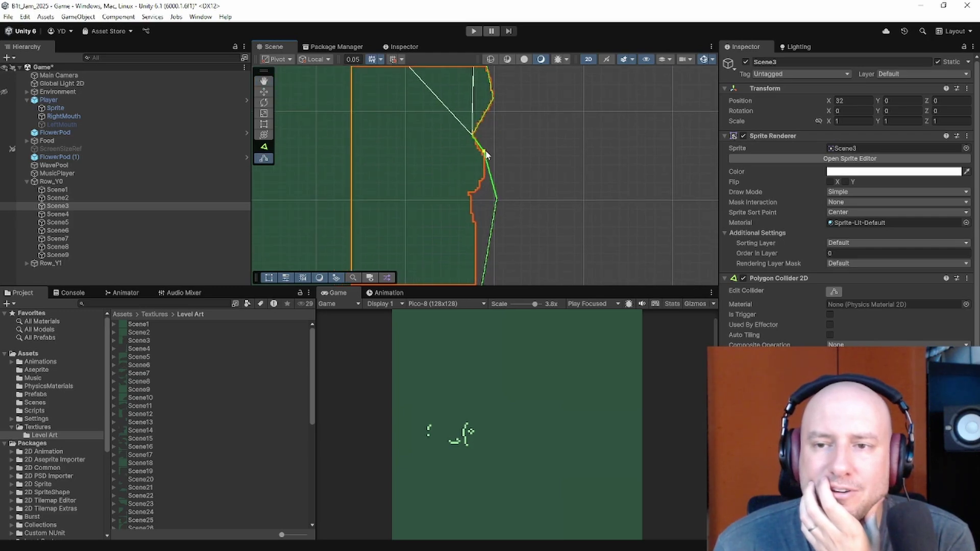
pyautogui.moveTo(491, 178); pyautogui.dragTo(472, 218)
pyautogui.moveTo(475, 229); pyautogui.dragTo(482, 153, button='middle')
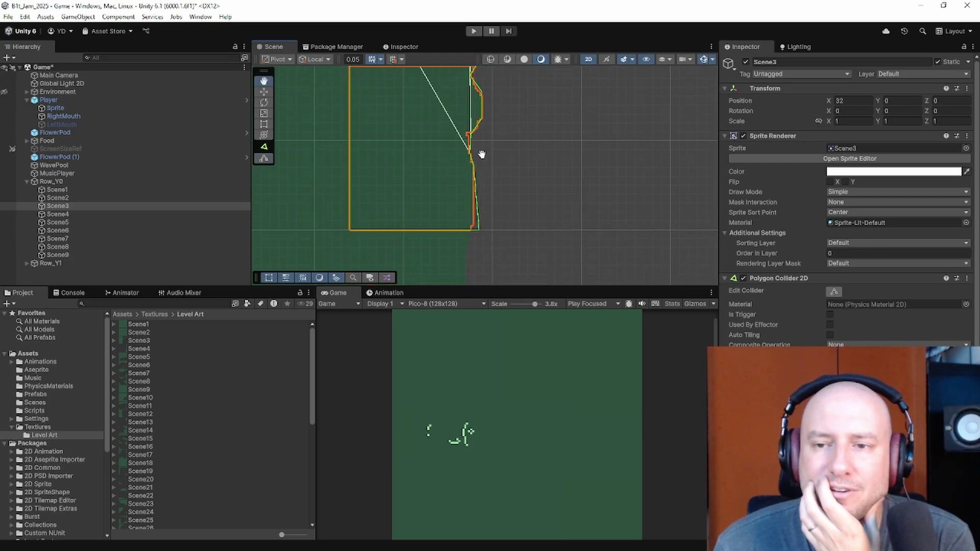
pyautogui.moveTo(482, 207); pyautogui.dragTo(479, 209)
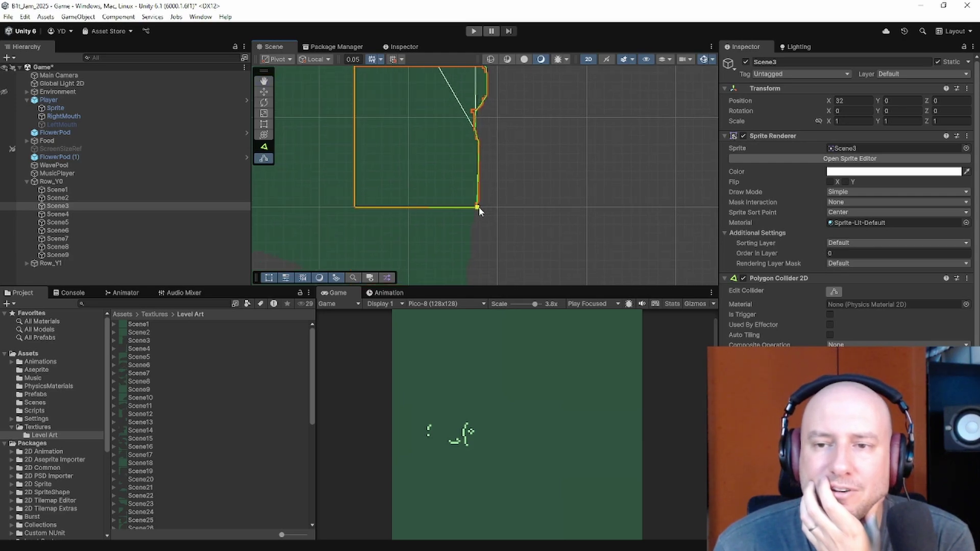
pyautogui.scroll(4, 479, 207)
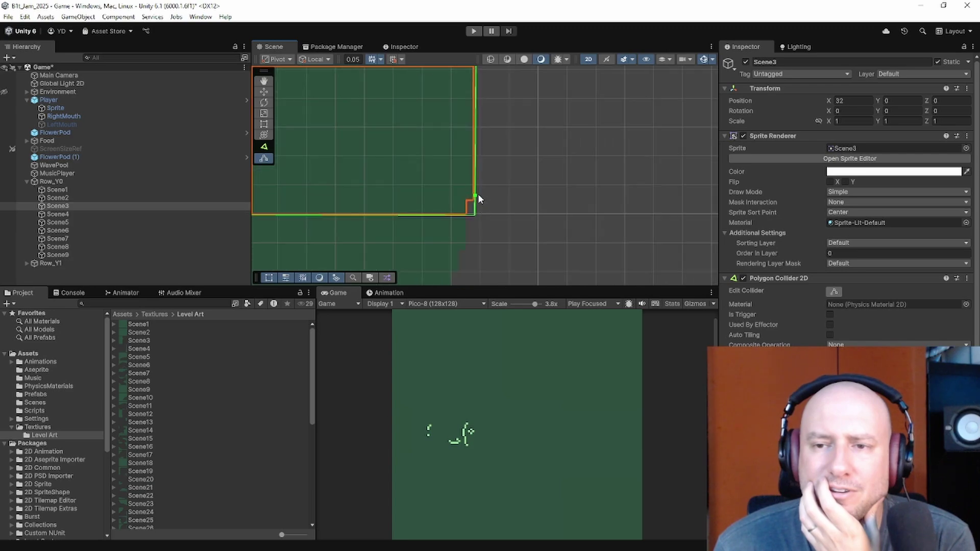
pyautogui.moveTo(476, 214); pyautogui.dragTo(466, 214)
# Step: Edit Scene4's polygon collider so it follows the stepped slope from the bottom corner up to the straight vertical edge
pyautogui.click(100, 214)
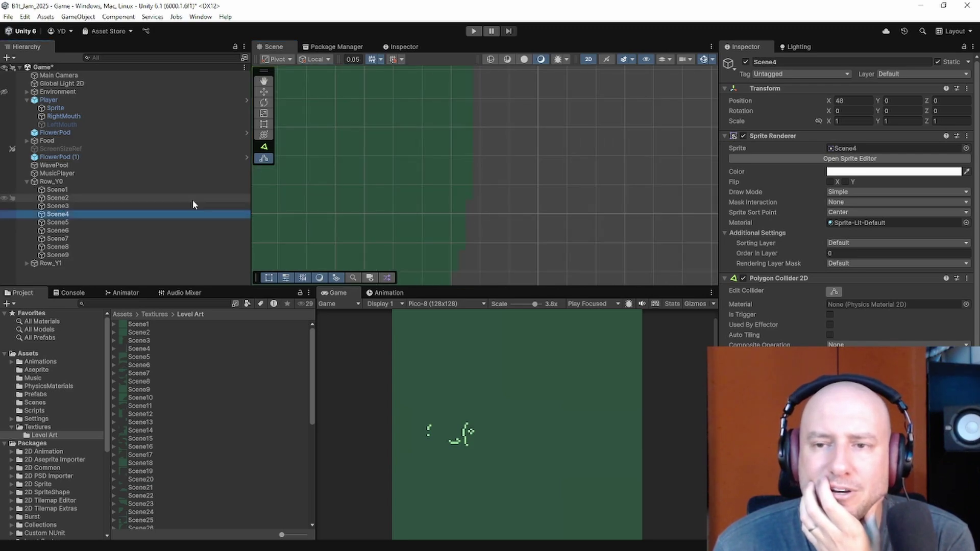
pyautogui.click(149, 206)
pyautogui.scroll(-10, 491, 174)
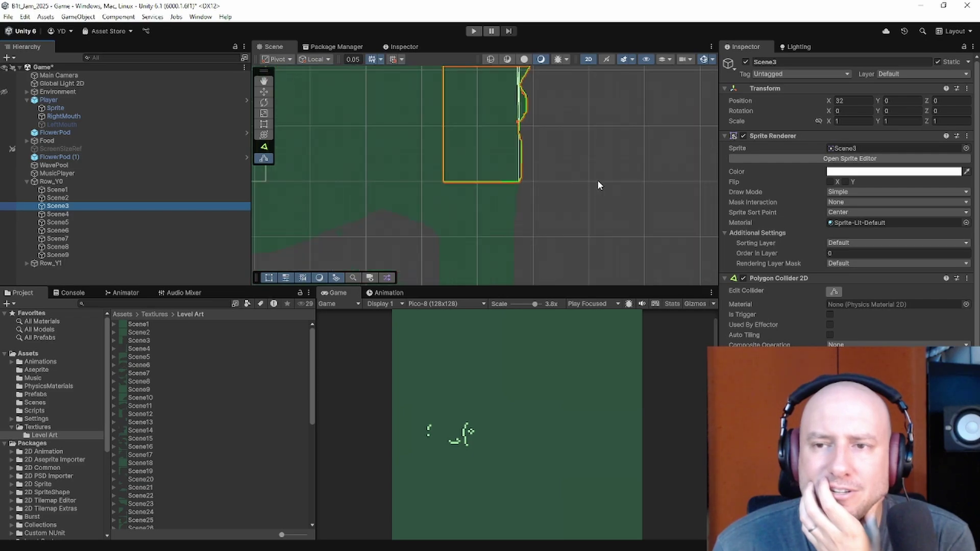
pyautogui.moveTo(600, 181); pyautogui.dragTo(433, 191, button='middle')
pyautogui.doubleClick(118, 216)
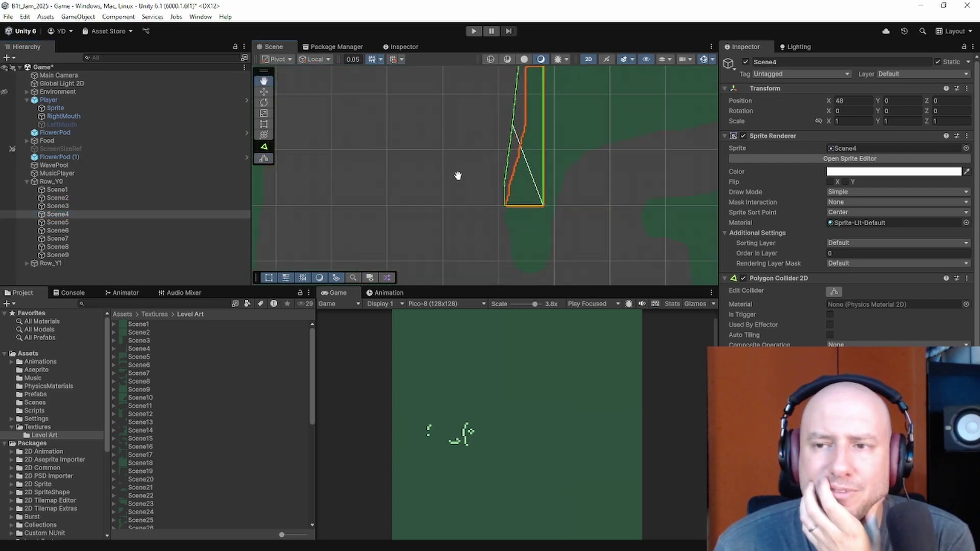
pyautogui.moveTo(464, 189)
pyautogui.mouseDown()
pyautogui.moveTo(461, 207)
pyautogui.moveTo(472, 200)
pyautogui.mouseUp()
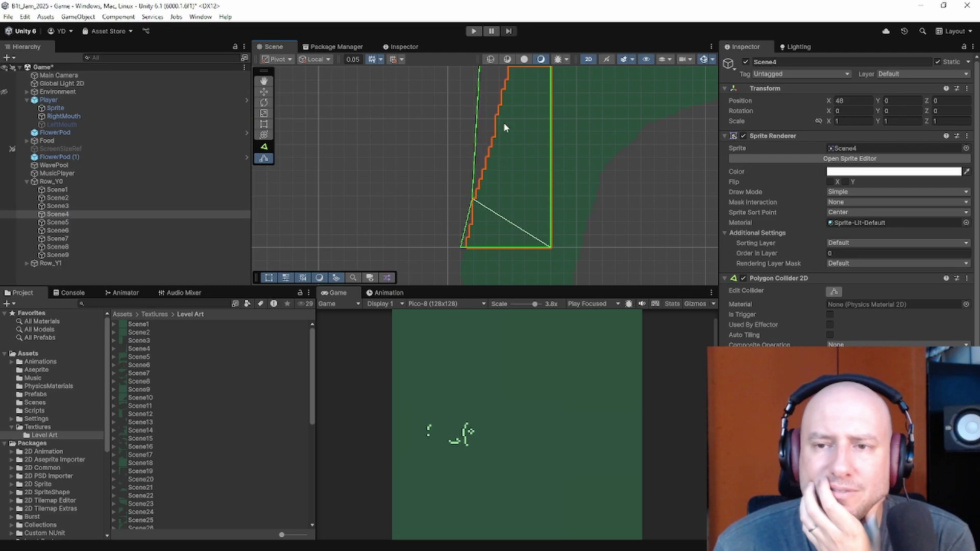
pyautogui.moveTo(503, 128); pyautogui.dragTo(479, 191, button='middle')
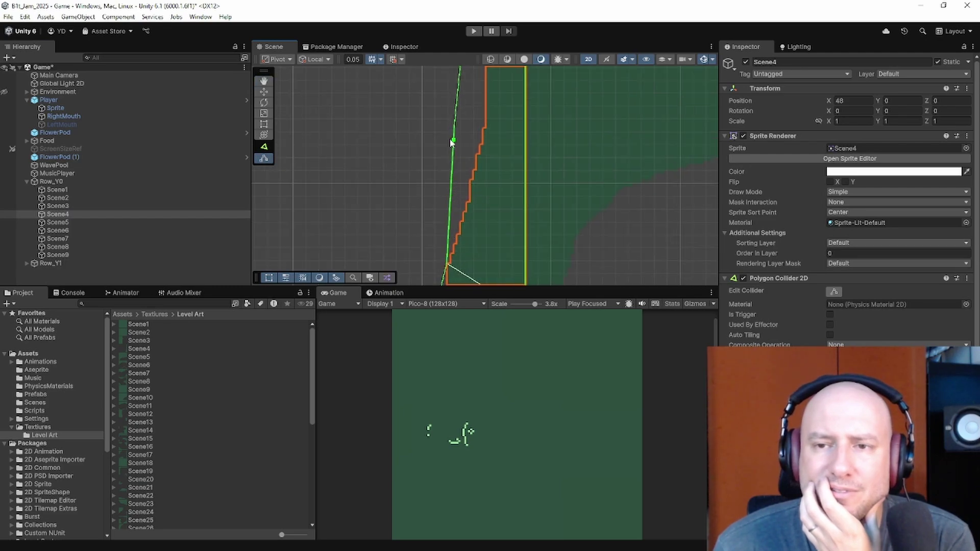
pyautogui.moveTo(451, 141); pyautogui.dragTo(471, 180)
pyautogui.moveTo(508, 103); pyautogui.dragTo(501, 168, button='middle')
pyautogui.moveTo(467, 94); pyautogui.dragTo(477, 189)
# Step: Move Scene4's outer top collider corner onto the sprite outline and check the fitted edge down to the slope
pyautogui.moveTo(497, 123); pyautogui.dragTo(499, 181, button='middle')
pyautogui.scroll(-7, 487, 115)
pyautogui.moveTo(489, 97); pyautogui.dragTo(505, 186, button='middle')
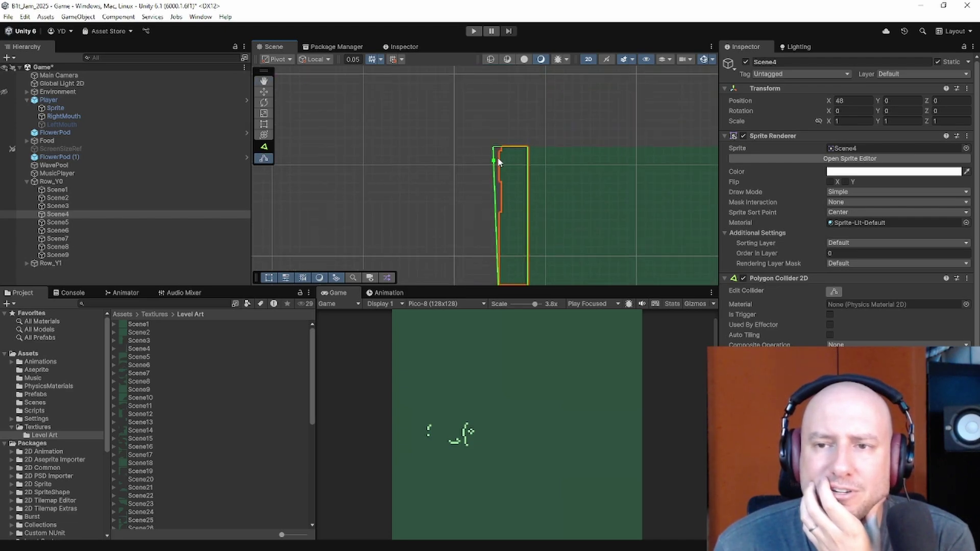
pyautogui.moveTo(494, 148); pyautogui.dragTo(498, 148)
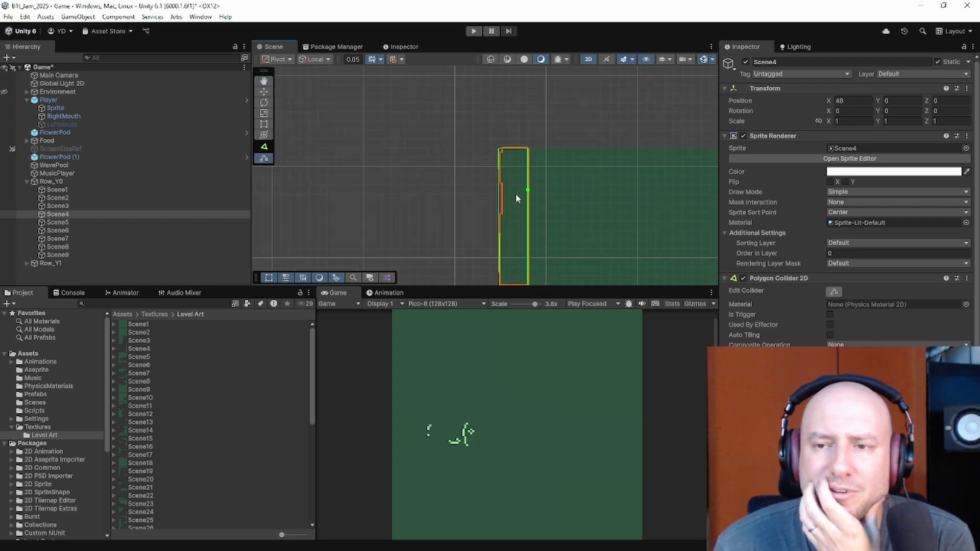
pyautogui.scroll(-2, 519, 197)
pyautogui.moveTo(521, 243); pyautogui.dragTo(493, 155, button='middle')
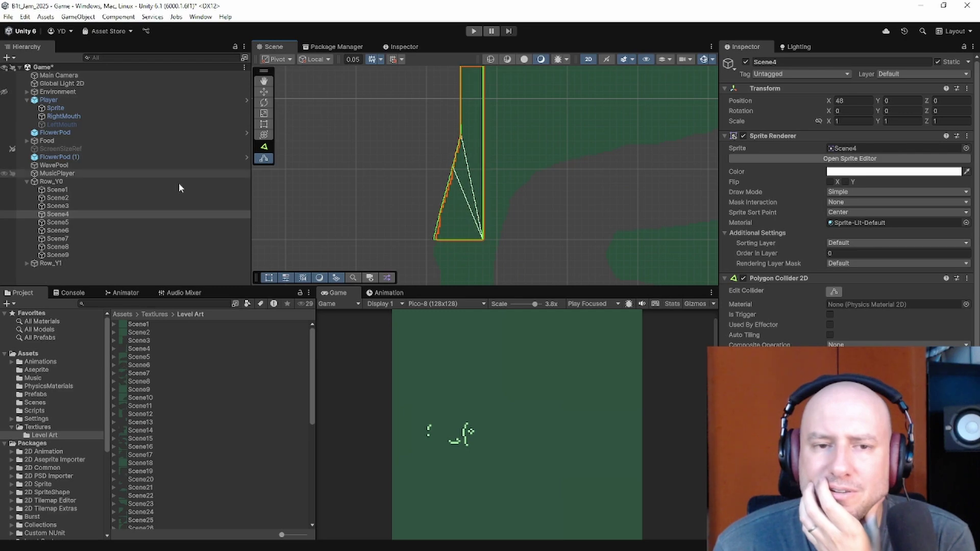
# Step: Fit Scene5's collider to the inner curve rising from the bottom of its vertical leg
pyautogui.click(128, 222)
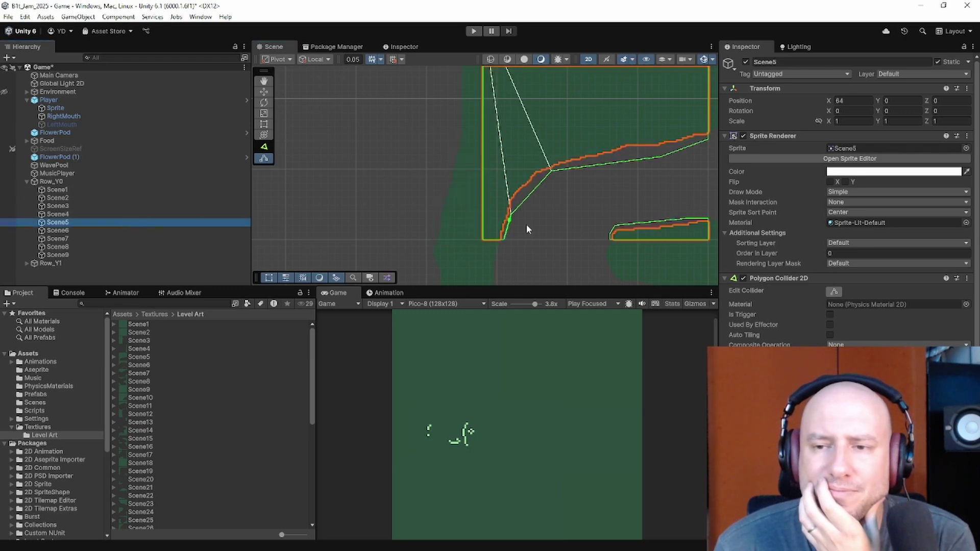
pyautogui.scroll(2, 525, 224)
pyautogui.click(494, 246)
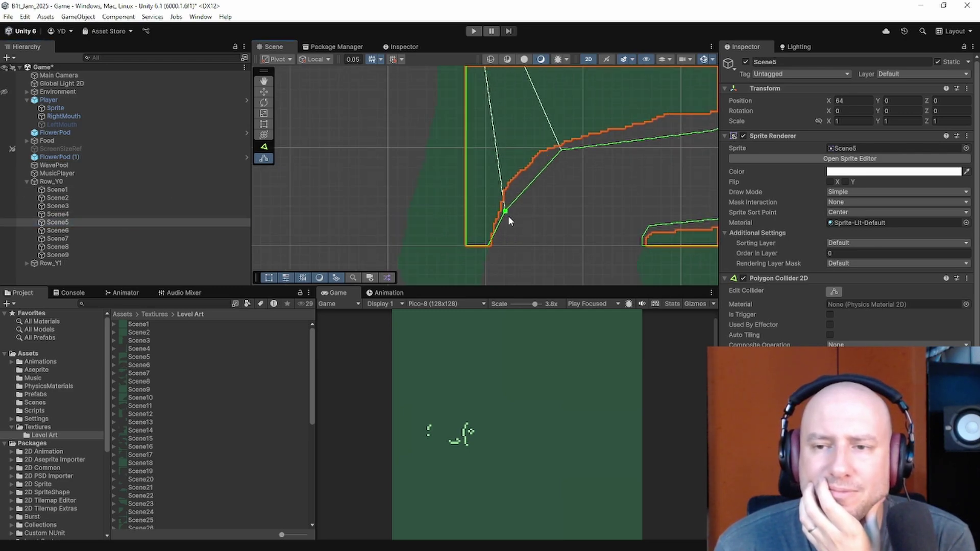
pyautogui.moveTo(503, 211); pyautogui.dragTo(513, 186)
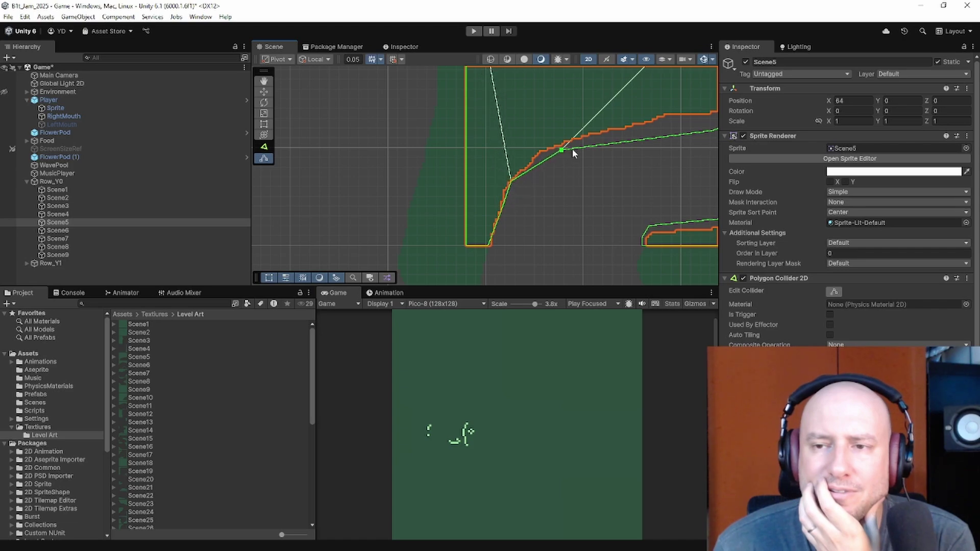
pyautogui.moveTo(562, 149); pyautogui.dragTo(541, 151)
# Step: Fit Scene5's collider along the gently rising underside of the upper mass to the sprite's right edge
pyautogui.moveTo(620, 158); pyautogui.dragTo(468, 212, button='middle')
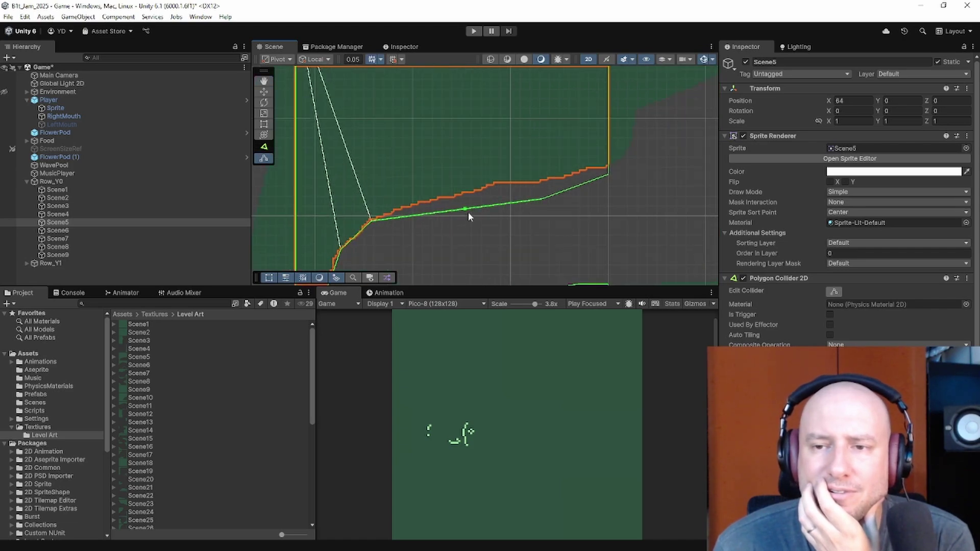
pyautogui.moveTo(467, 212); pyautogui.dragTo(499, 189)
pyautogui.moveTo(499, 189); pyautogui.dragTo(478, 218, button='middle')
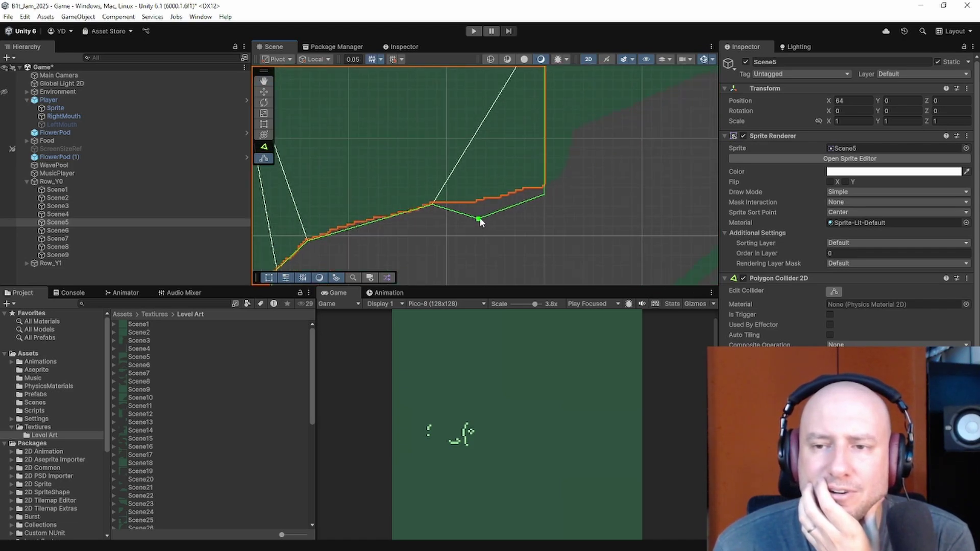
pyautogui.moveTo(477, 217); pyautogui.dragTo(479, 203)
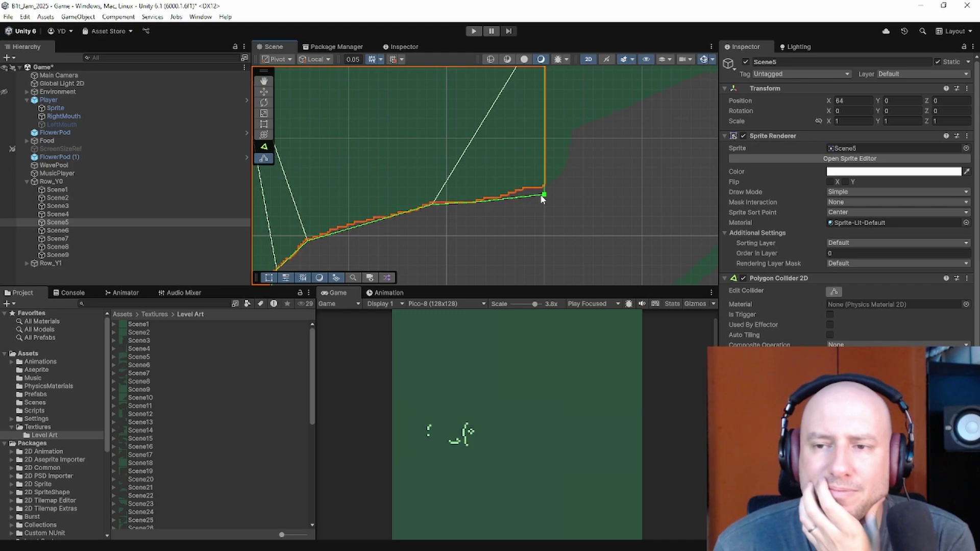
pyautogui.moveTo(541, 196); pyautogui.dragTo(521, 192)
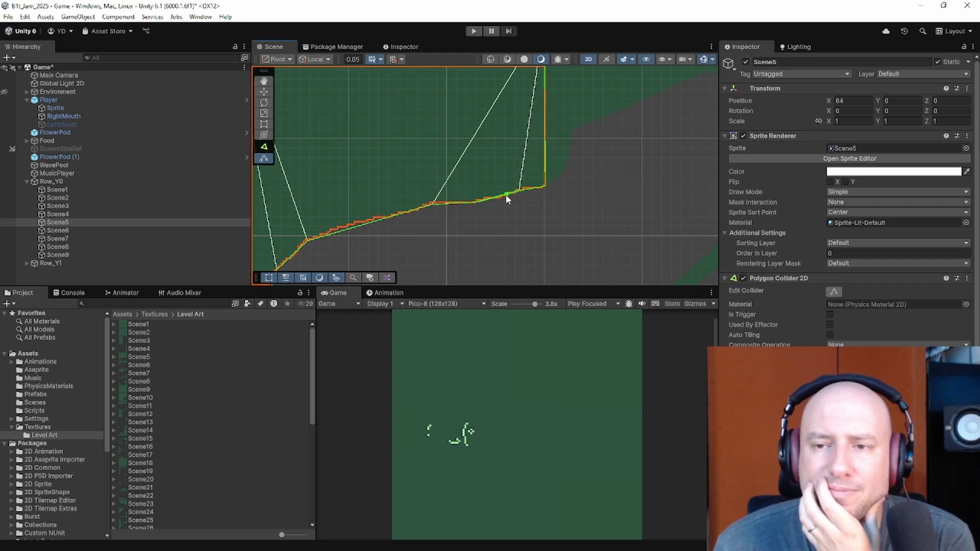
# Step: Fit the collider of Scene5's separate lower ledge to its rounded tip and stepped top surface
pyautogui.scroll(-3, 516, 220)
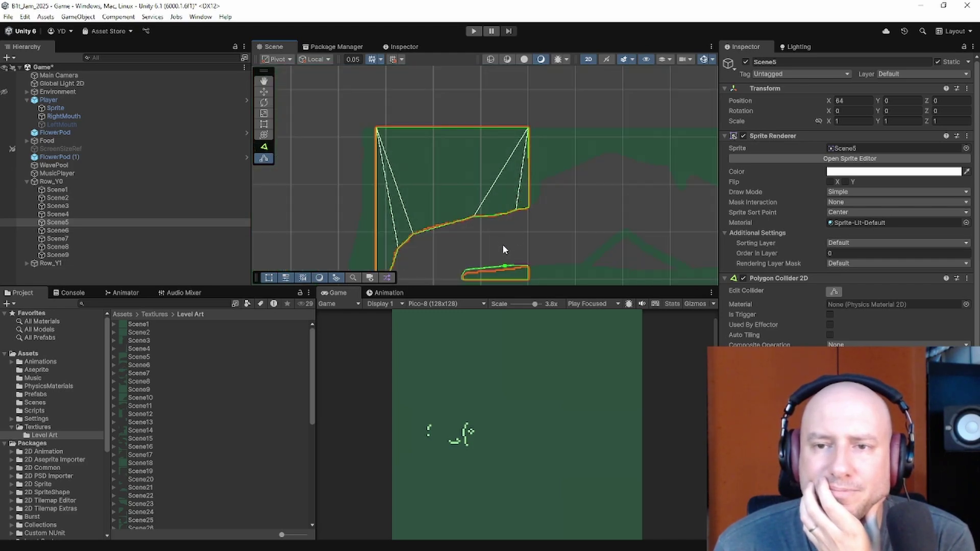
pyautogui.moveTo(503, 244); pyautogui.dragTo(443, 160, button='middle')
pyautogui.scroll(2, 443, 159)
pyautogui.scroll(2, 387, 199)
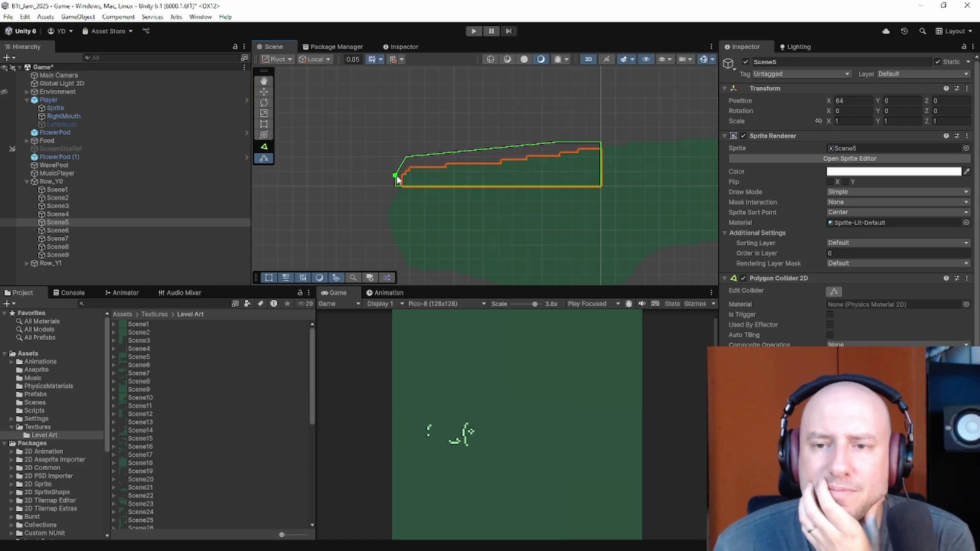
pyautogui.moveTo(396, 176); pyautogui.dragTo(502, 163)
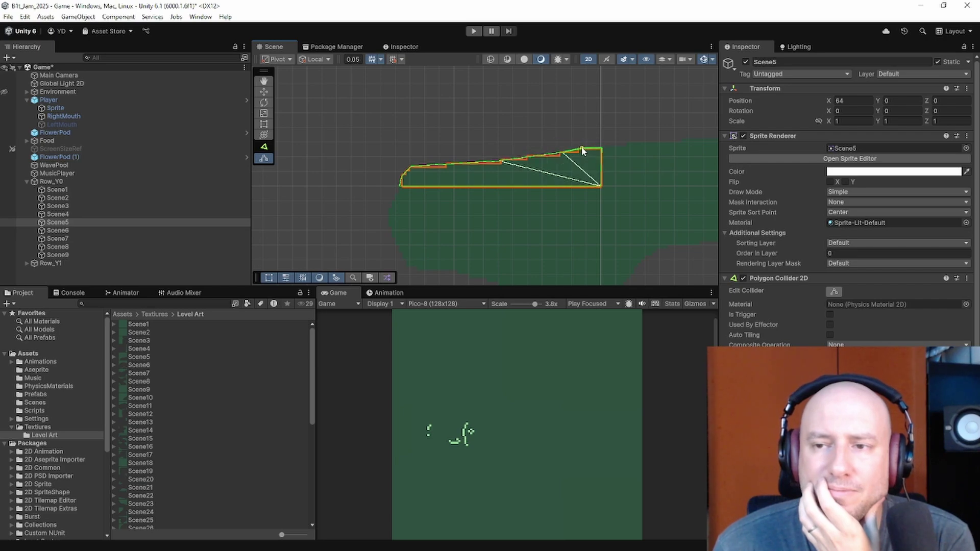
# Step: Fit Scene6's outer collider outline to the low ground, the peak and both slopes down to the right edge
pyautogui.doubleClick(58, 231)
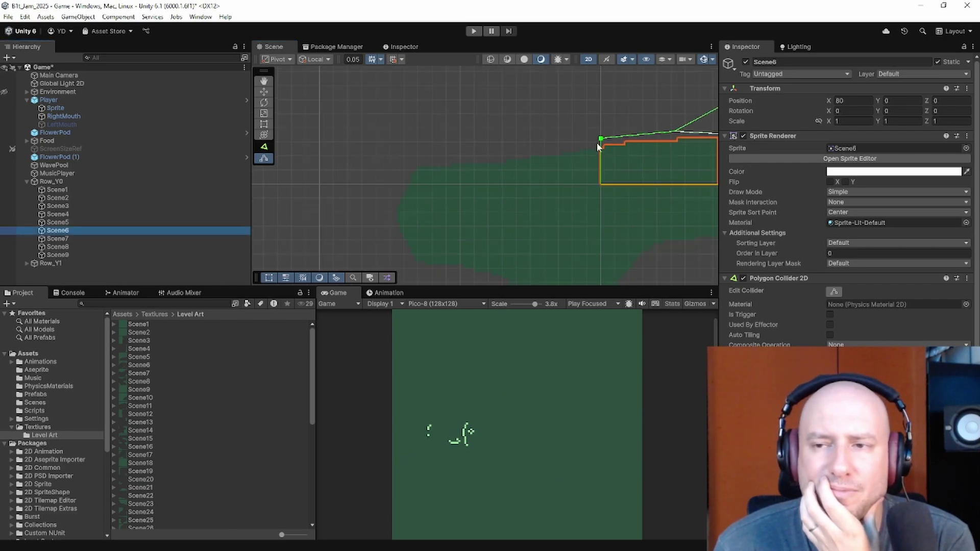
pyautogui.scroll(2, 310, 221)
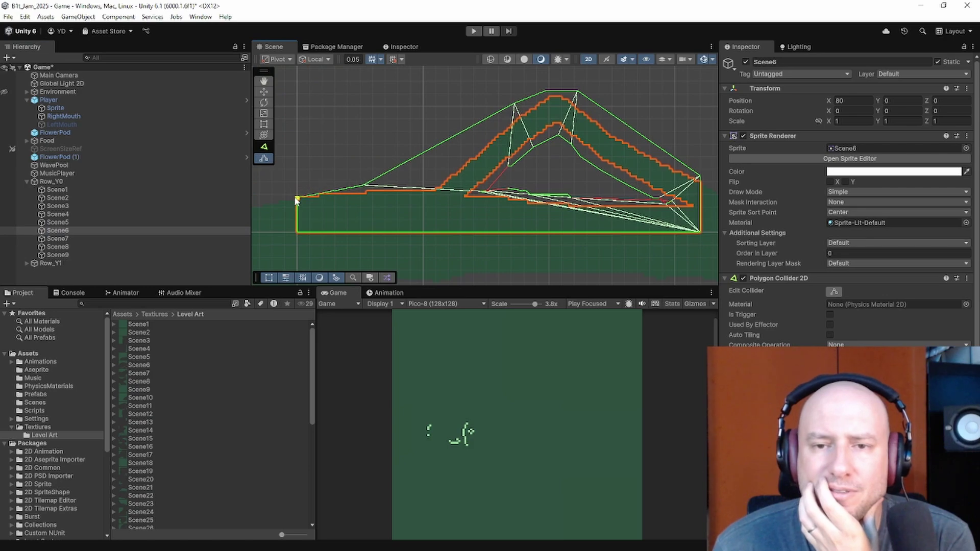
pyautogui.moveTo(366, 188); pyautogui.dragTo(433, 190)
pyautogui.moveTo(328, 191); pyautogui.dragTo(327, 194)
pyautogui.moveTo(516, 107); pyautogui.dragTo(574, 109)
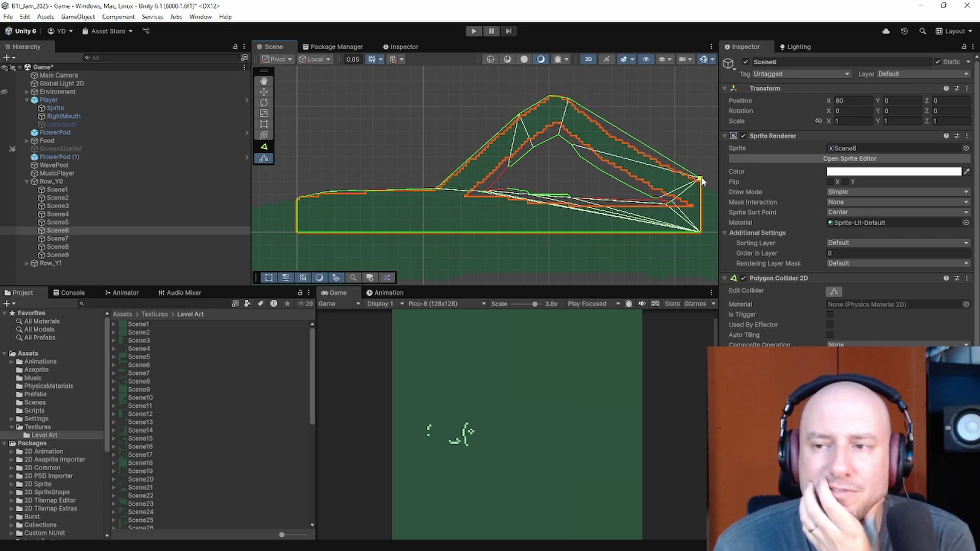
pyautogui.moveTo(658, 153); pyautogui.dragTo(615, 141)
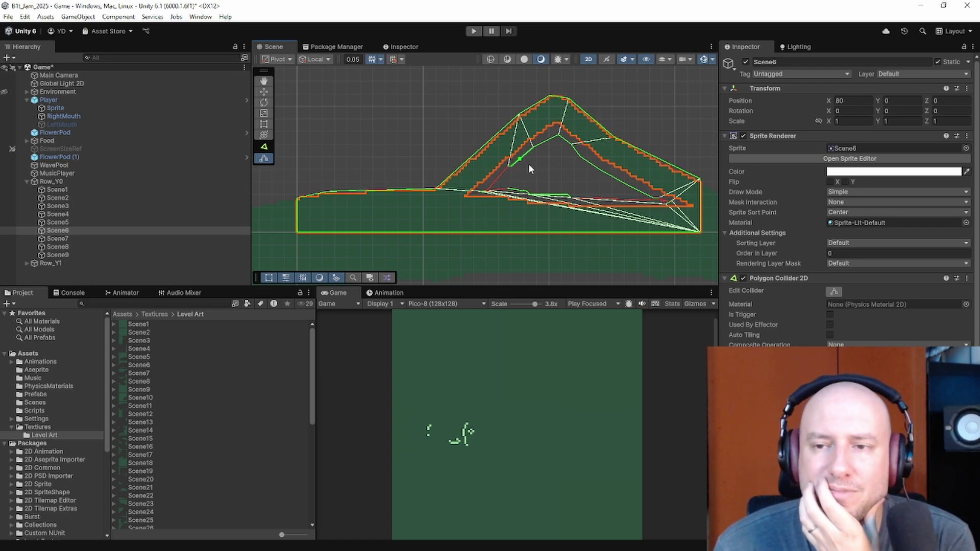
pyautogui.moveTo(616, 164); pyautogui.dragTo(529, 166, button='middle')
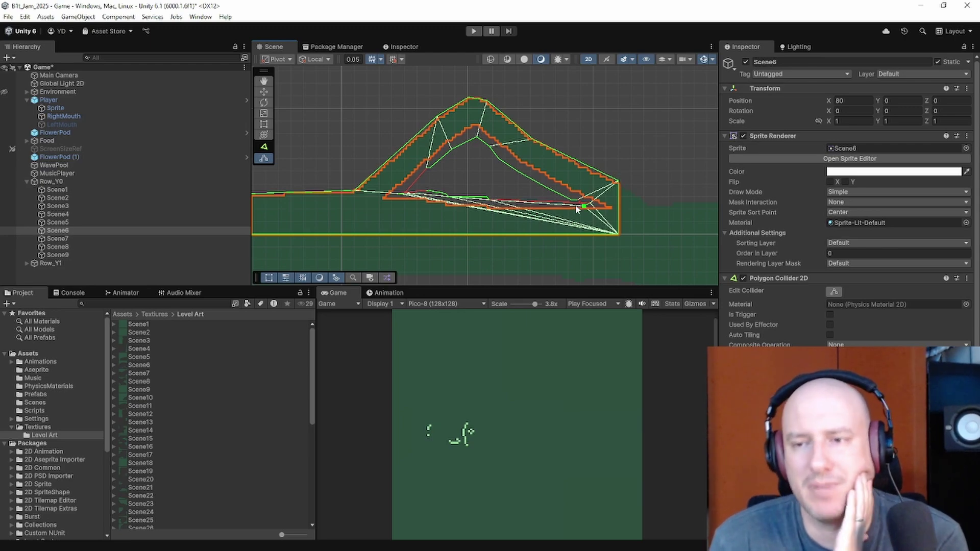
# Step: Fit the collider of Scene7's low ground to its short left slope, flat top and rounded right end
pyautogui.scroll(-1, 463, 171)
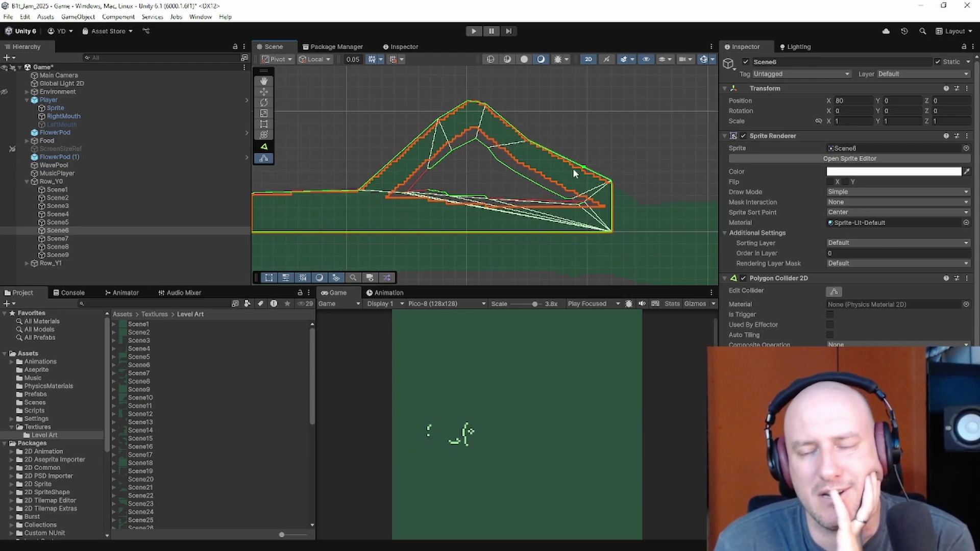
pyautogui.scroll(-5, 574, 202)
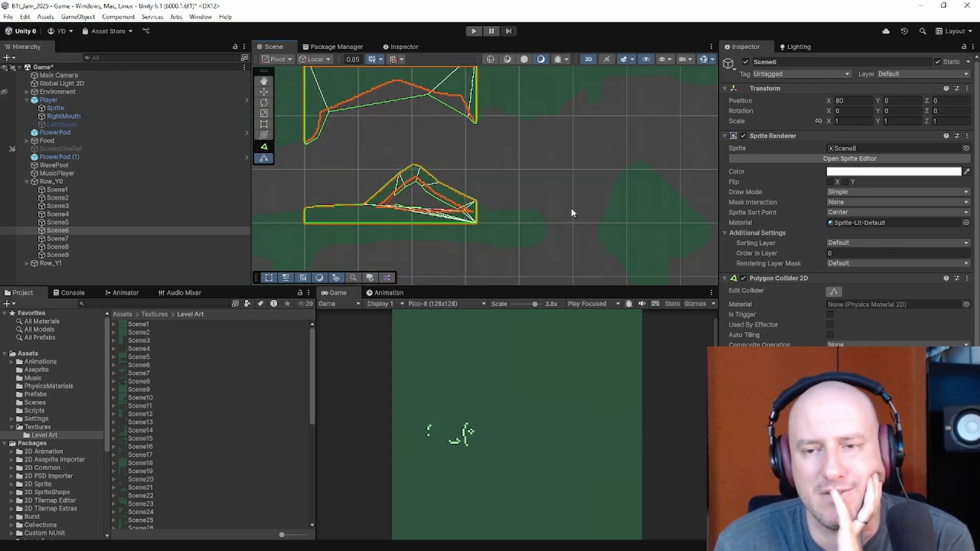
pyautogui.scroll(10, 489, 214)
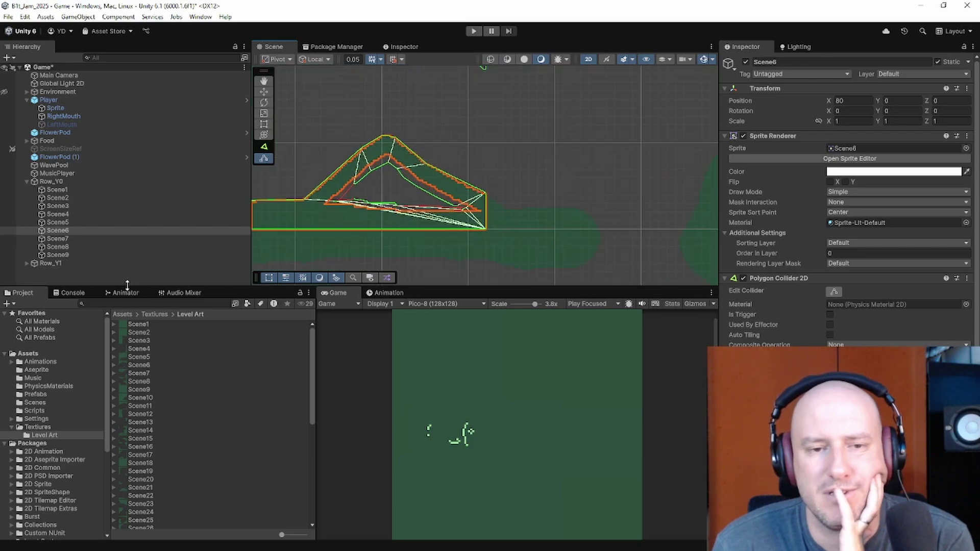
pyautogui.click(105, 240)
pyautogui.scroll(3, 491, 198)
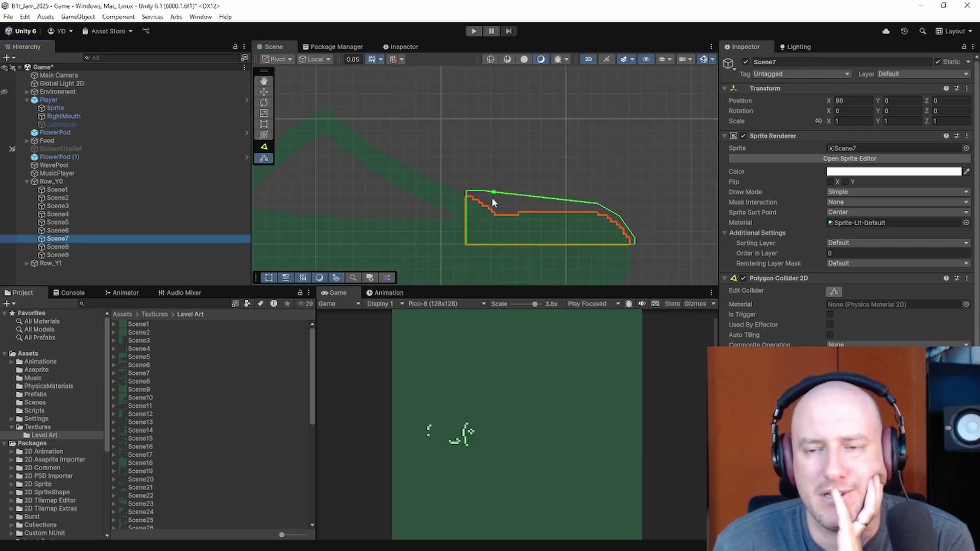
pyautogui.moveTo(490, 195); pyautogui.dragTo(499, 219)
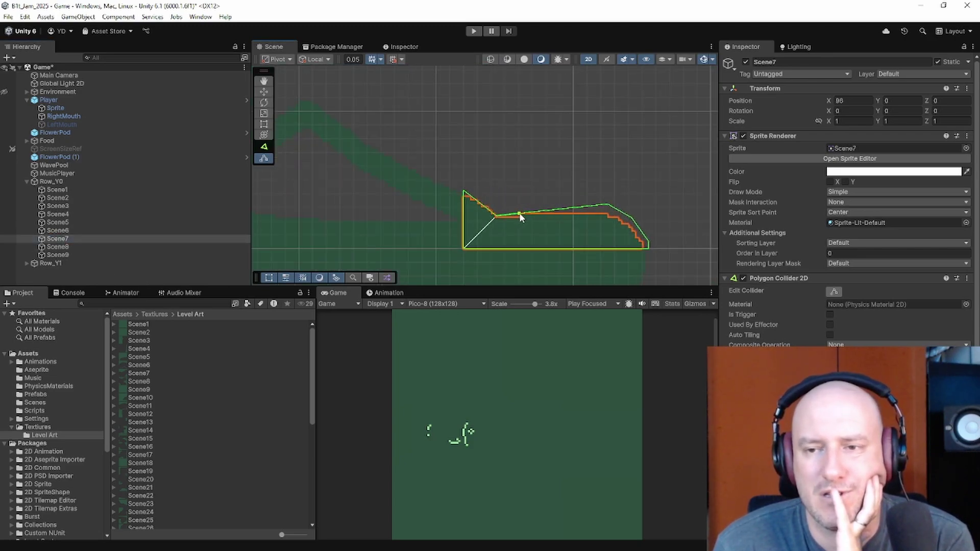
pyautogui.moveTo(609, 206); pyautogui.dragTo(608, 214)
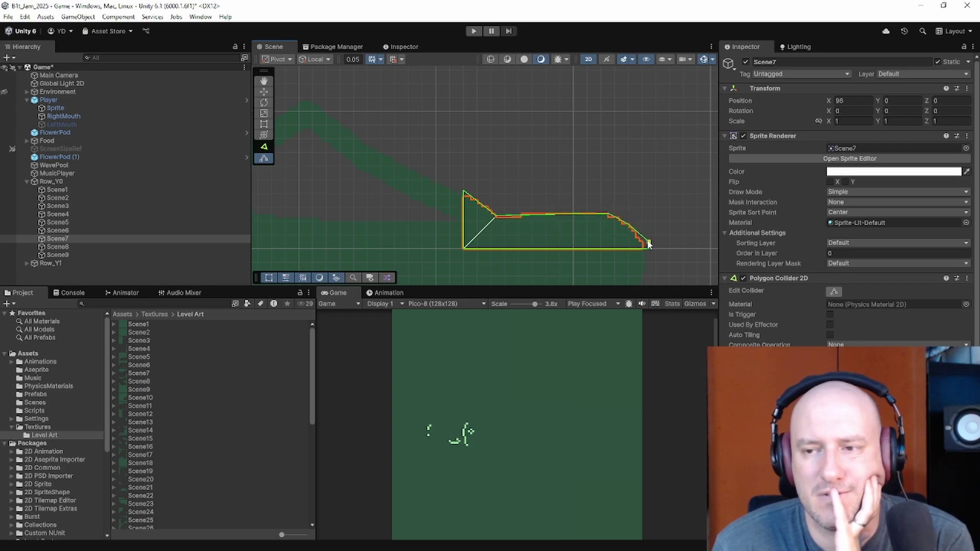
pyautogui.moveTo(649, 250); pyautogui.dragTo(646, 250)
# Step: Fit the collider of Scene7's upper mass from its lower-left tip over the first hollow and low bulge to the next small notch
pyautogui.scroll(-3, 566, 186)
pyautogui.moveTo(569, 158); pyautogui.dragTo(540, 284, button='middle')
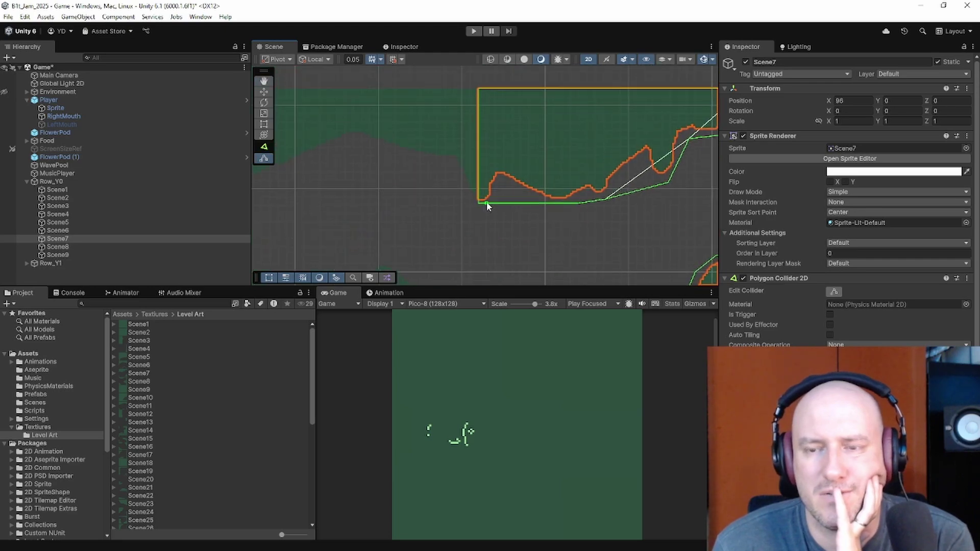
pyautogui.scroll(5, 475, 202)
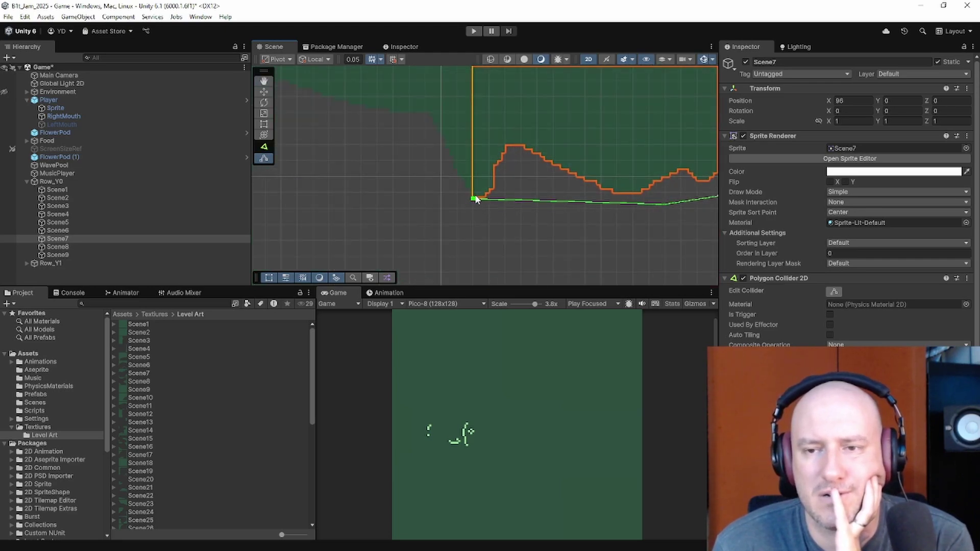
pyautogui.moveTo(474, 199); pyautogui.dragTo(507, 147)
pyautogui.click(527, 147)
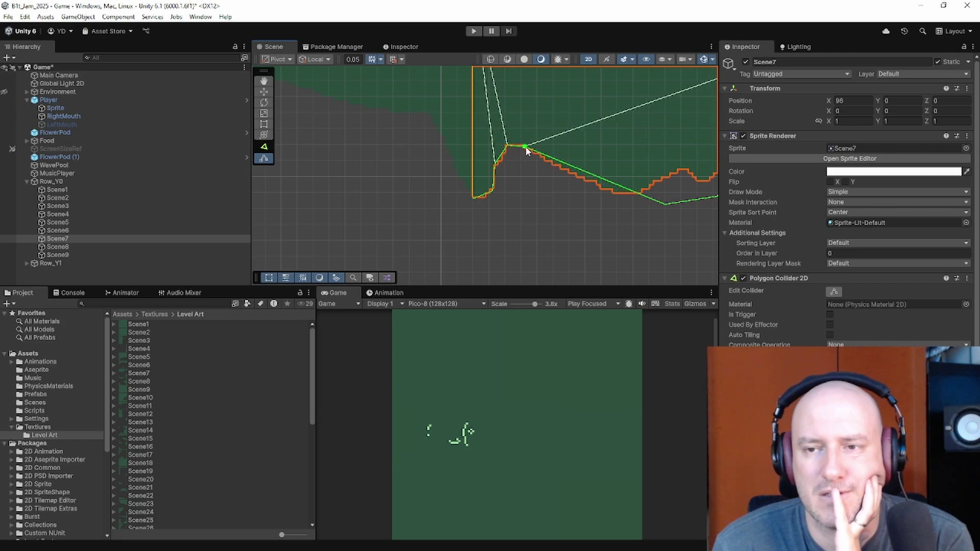
pyautogui.moveTo(567, 167); pyautogui.dragTo(609, 190)
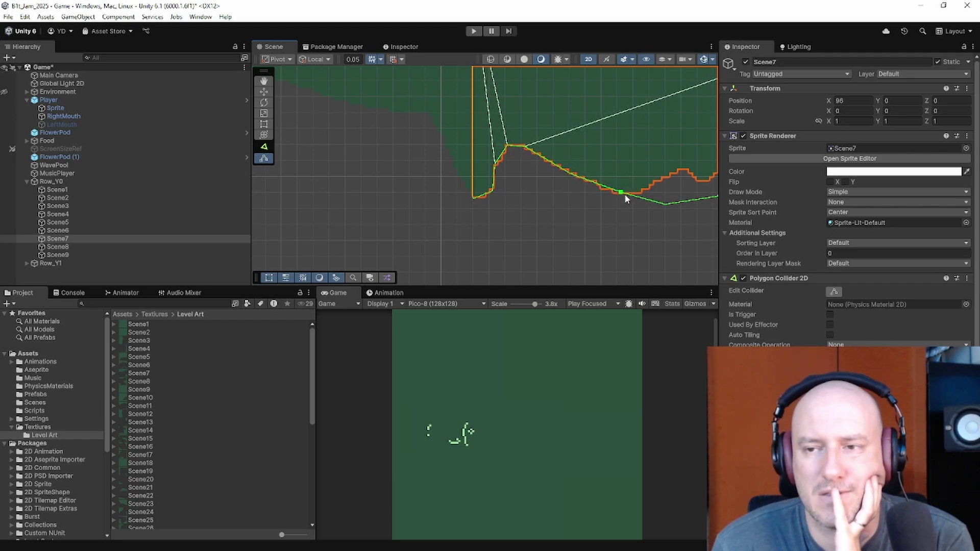
pyautogui.moveTo(664, 205); pyautogui.dragTo(684, 173)
pyautogui.moveTo(684, 173); pyautogui.dragTo(566, 211, button='middle')
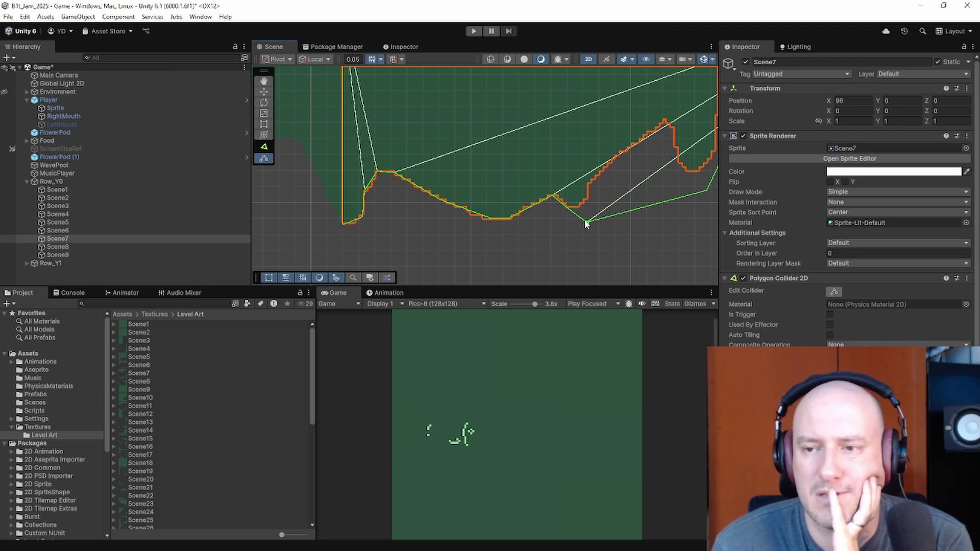
# Step: Fit Scene7's upper collider along the rising underside, around the small bump and the deep hanging lobe
pyautogui.moveTo(587, 223); pyautogui.dragTo(590, 184)
pyautogui.moveTo(607, 214); pyautogui.dragTo(515, 262, button='middle')
pyautogui.moveTo(550, 235); pyautogui.dragTo(615, 212)
pyautogui.moveTo(616, 171); pyautogui.dragTo(561, 214, button='middle')
pyautogui.moveTo(599, 201); pyautogui.dragTo(604, 180)
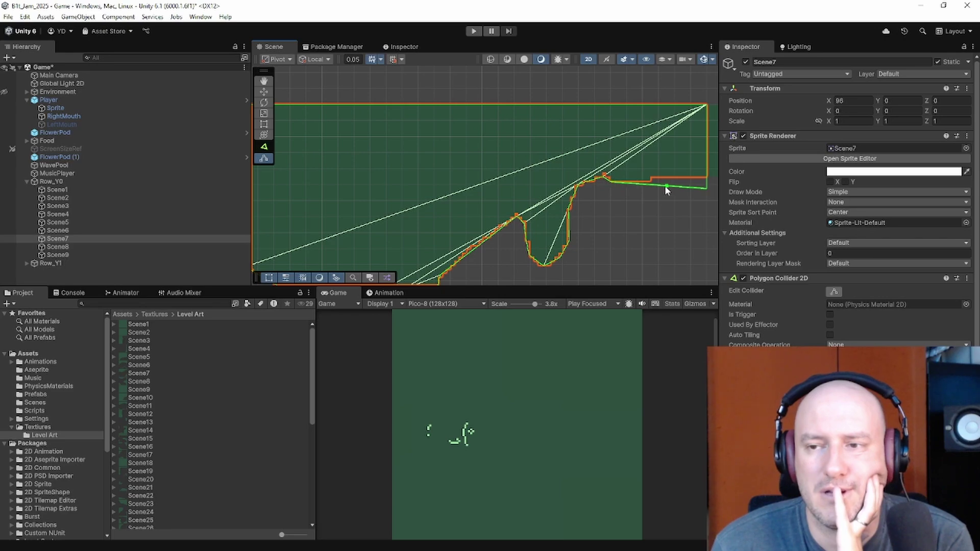
# Step: Align Scene7's upper collider with the small step and flat underside ending at the sprite's right edge
pyautogui.moveTo(666, 185); pyautogui.dragTo(651, 181)
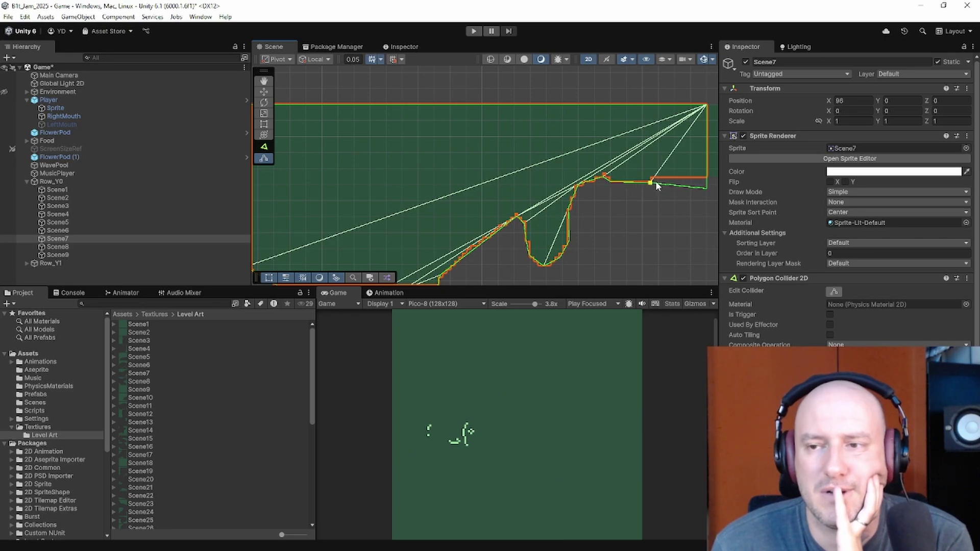
pyautogui.moveTo(664, 184); pyautogui.dragTo(706, 178)
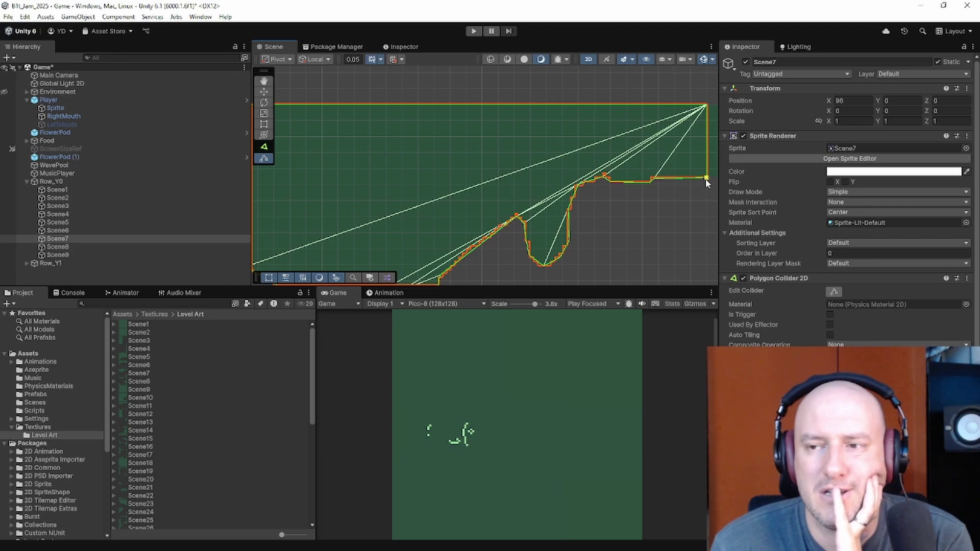
pyautogui.scroll(-2, 546, 189)
pyautogui.scroll(-2, 499, 203)
pyautogui.scroll(2, 549, 228)
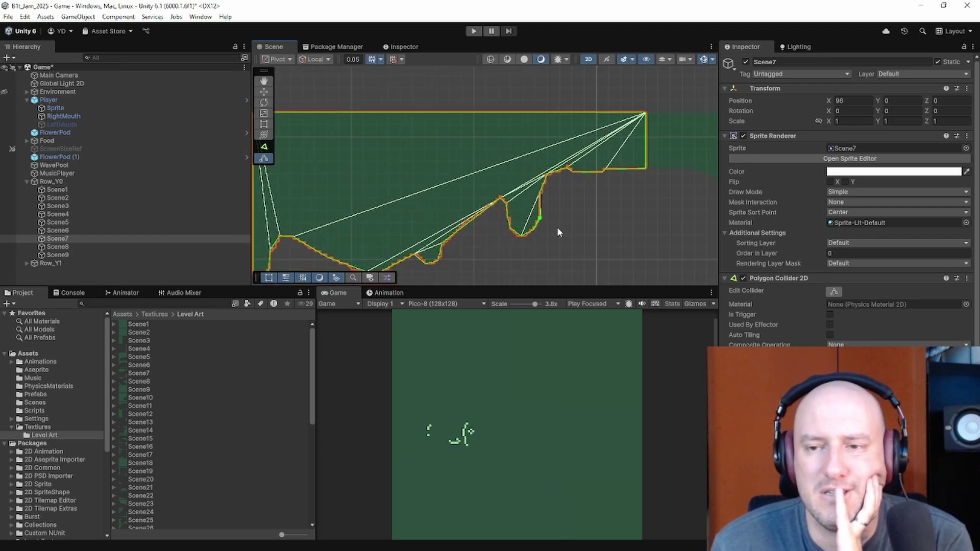
pyautogui.scroll(-1, 383, 220)
# Step: Fit Scene8's collider along the ceiling underside, from the left edge around the low bulge and up to the cavity's flat top
pyautogui.click(47, 247)
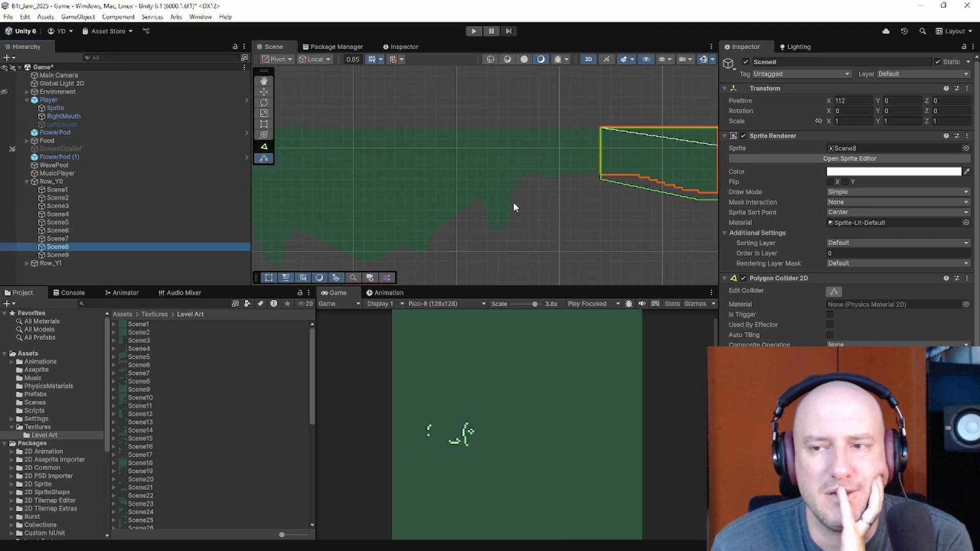
pyautogui.moveTo(513, 203); pyautogui.dragTo(271, 216, button='middle')
pyautogui.scroll(1, 271, 215)
pyautogui.moveTo(343, 196); pyautogui.dragTo(406, 196, button='middle')
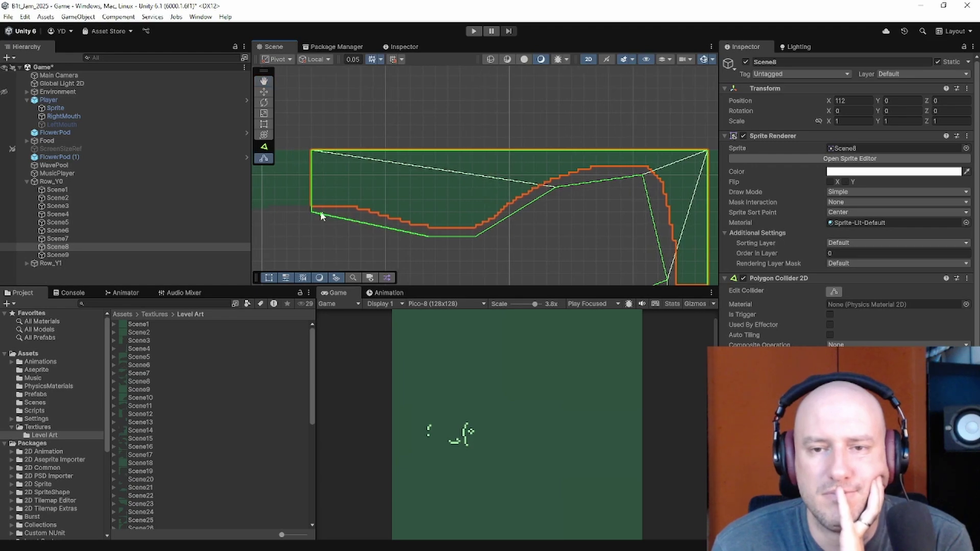
pyautogui.moveTo(313, 211); pyautogui.dragTo(356, 208)
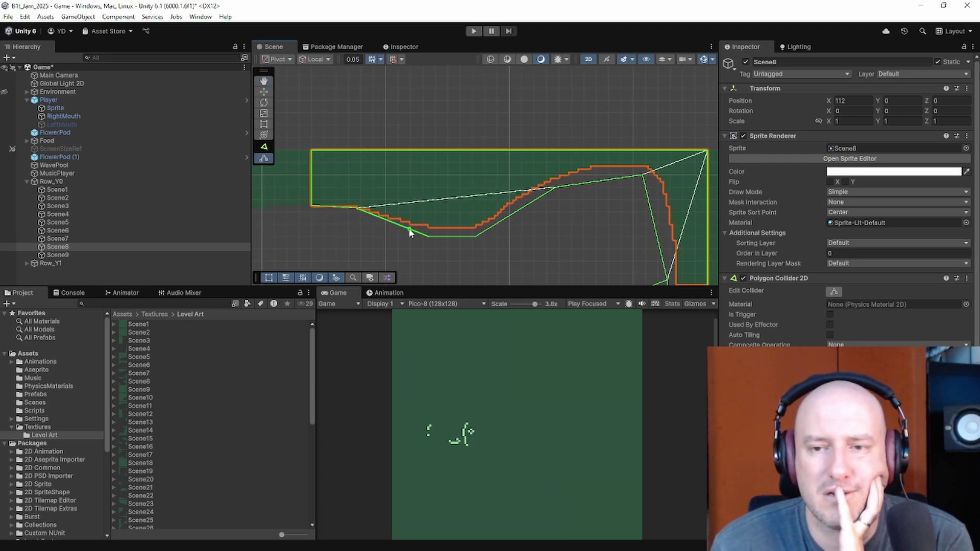
pyautogui.moveTo(410, 233); pyautogui.dragTo(475, 229)
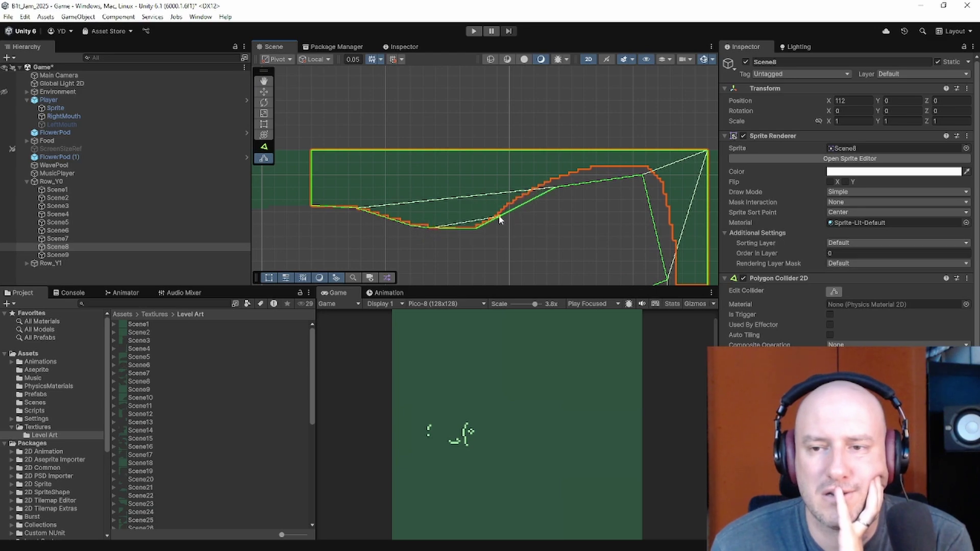
pyautogui.moveTo(500, 219); pyautogui.dragTo(649, 168)
pyautogui.moveTo(635, 198); pyautogui.dragTo(584, 198, button='middle')
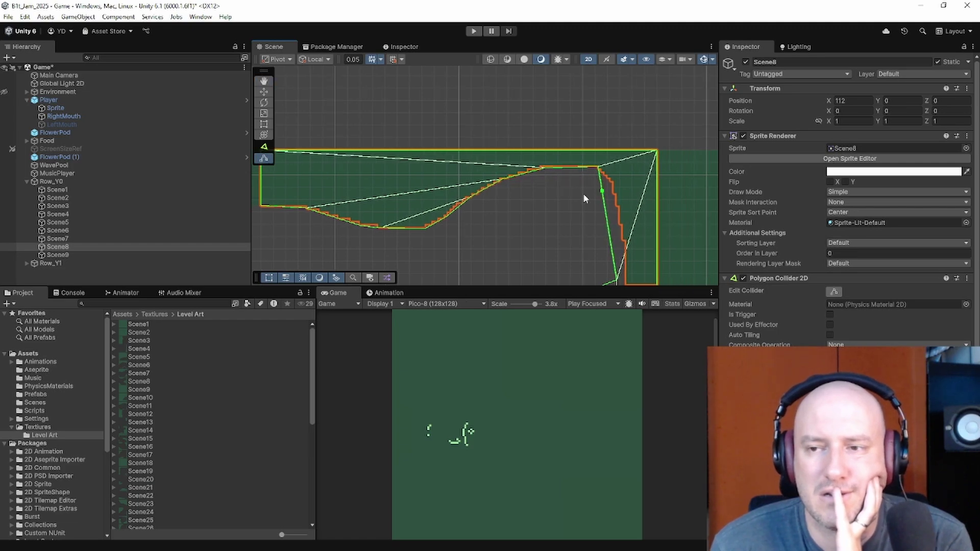
# Step: Fit Scene8's collider down the cavity's right wall and along the sloping top of the protrusion
pyautogui.moveTo(602, 191); pyautogui.dragTo(613, 184)
pyautogui.moveTo(616, 239); pyautogui.dragTo(626, 242)
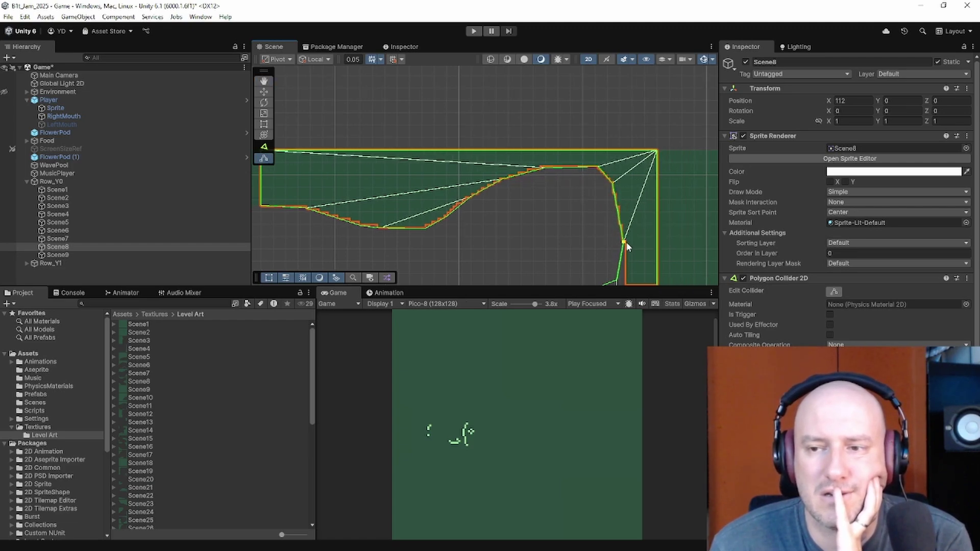
pyautogui.moveTo(588, 273); pyautogui.dragTo(508, 201, button='middle')
pyautogui.moveTo(538, 209); pyautogui.dragTo(517, 232)
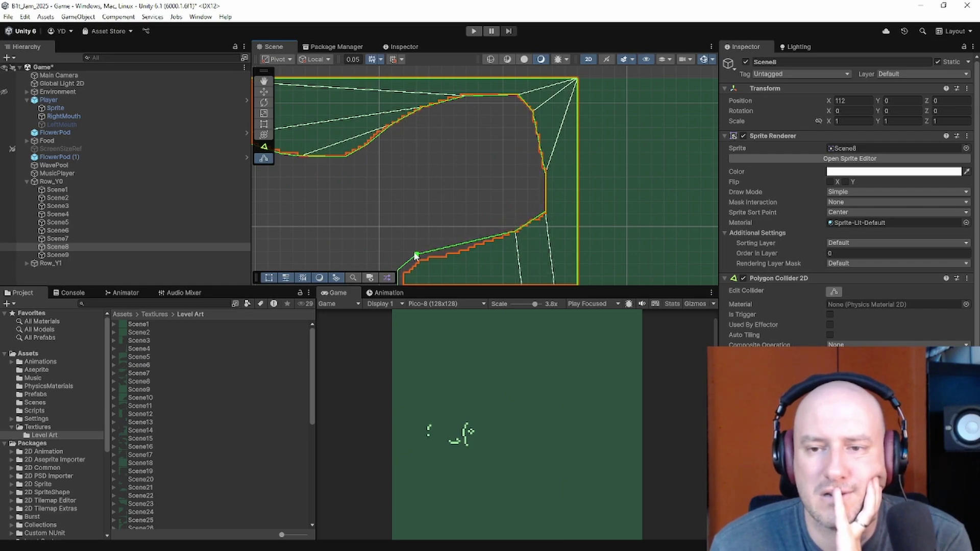
pyautogui.moveTo(418, 255); pyautogui.dragTo(439, 258)
# Step: Fit Scene8's collider around the protrusion's blunt left end, along its curved underside and down to the sprite's bottom edge
pyautogui.moveTo(431, 265); pyautogui.dragTo(510, 173, button='middle')
pyautogui.scroll(2, 510, 173)
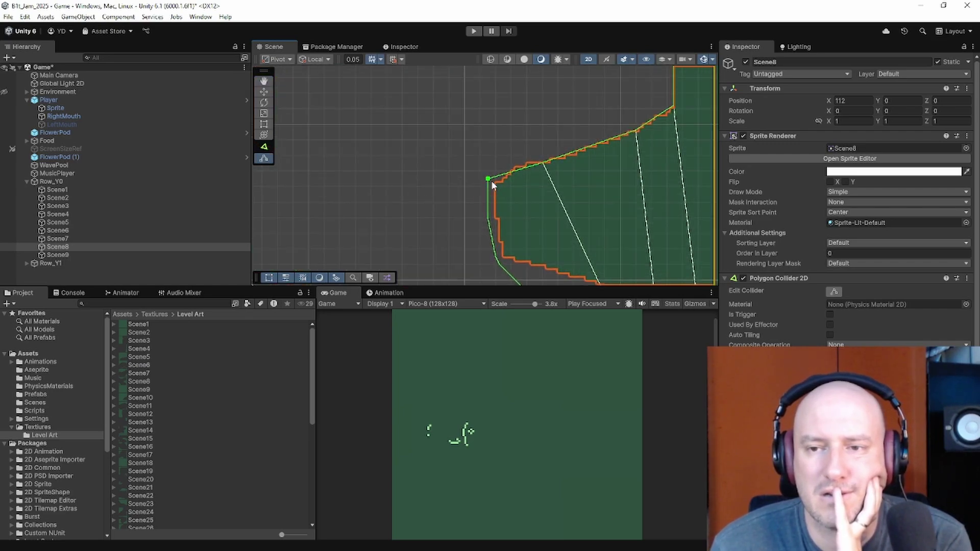
pyautogui.moveTo(517, 171); pyautogui.dragTo(503, 260)
pyautogui.moveTo(503, 260); pyautogui.dragTo(383, 144, button='middle')
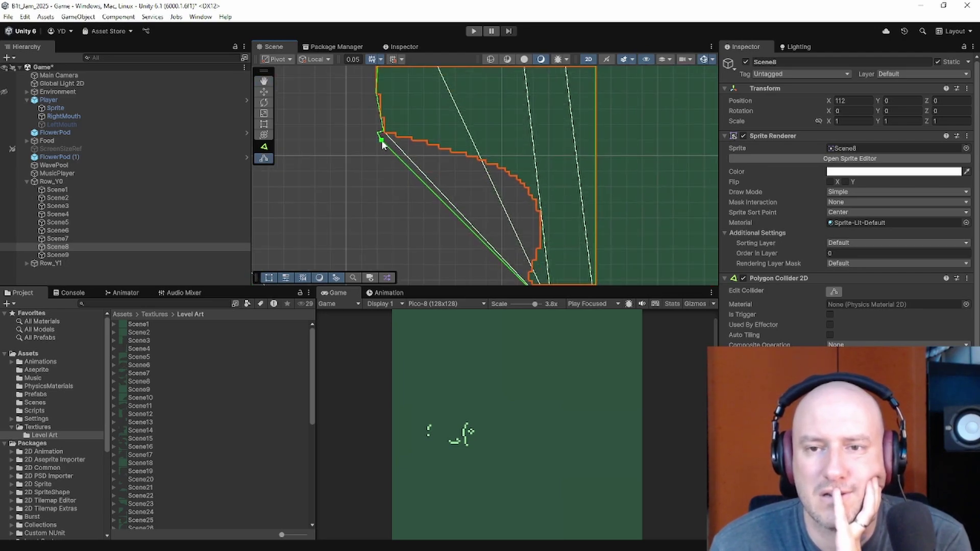
pyautogui.moveTo(378, 134); pyautogui.dragTo(525, 192)
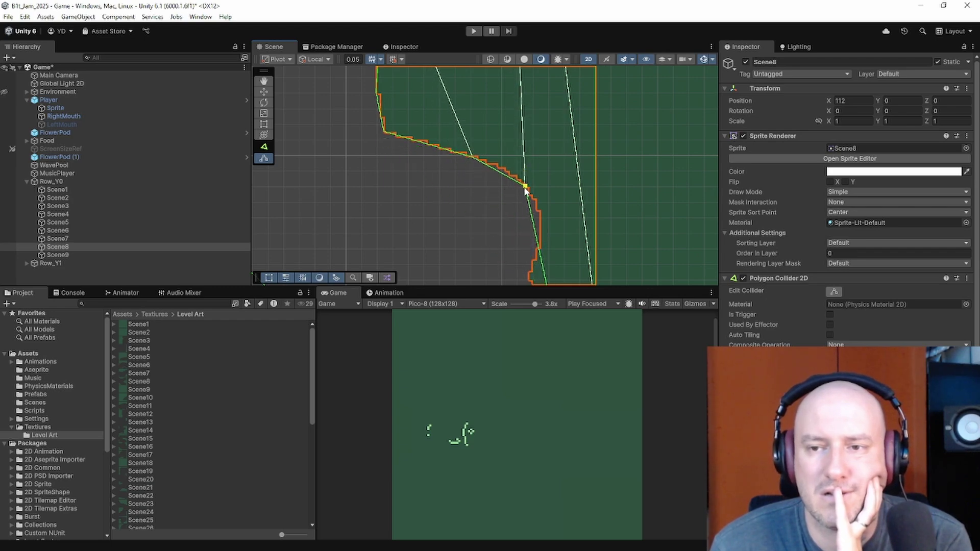
pyautogui.moveTo(499, 195); pyautogui.dragTo(476, 107, button='middle')
pyautogui.moveTo(511, 126); pyautogui.dragTo(549, 238)
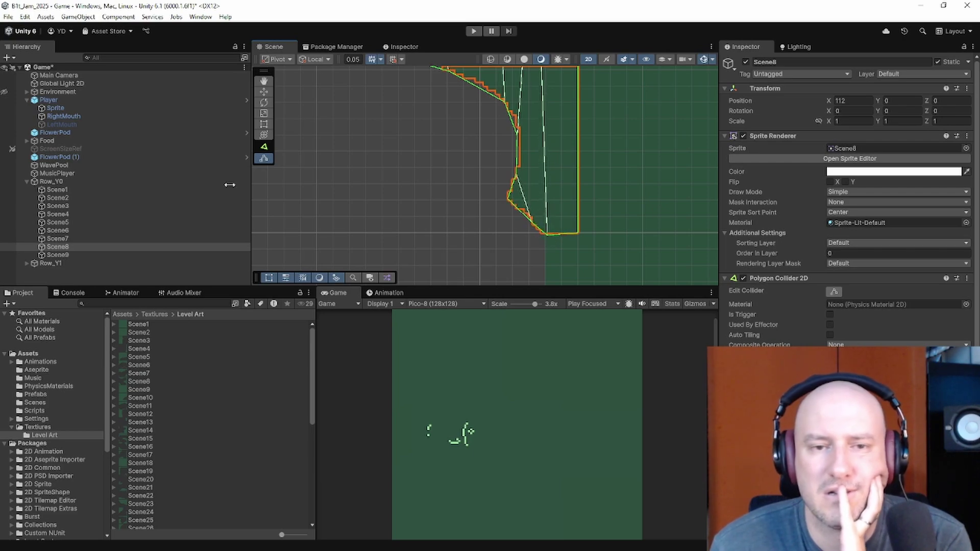
# Step: Check Scene9's collider and the colliders across Row_Y0, and collapse Row_Y0 in the hierarchy
pyautogui.doubleClick(90, 254)
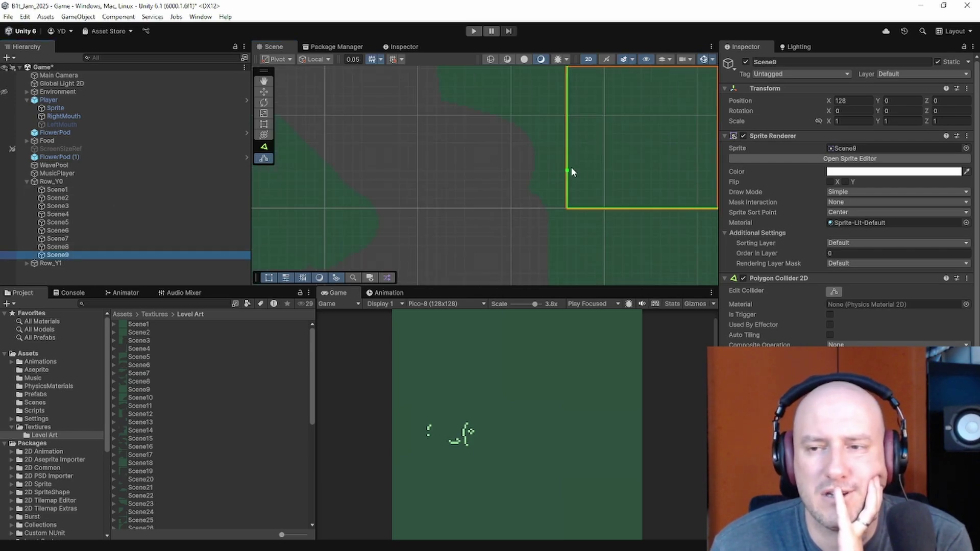
pyautogui.scroll(-3, 571, 162)
pyautogui.click(46, 182)
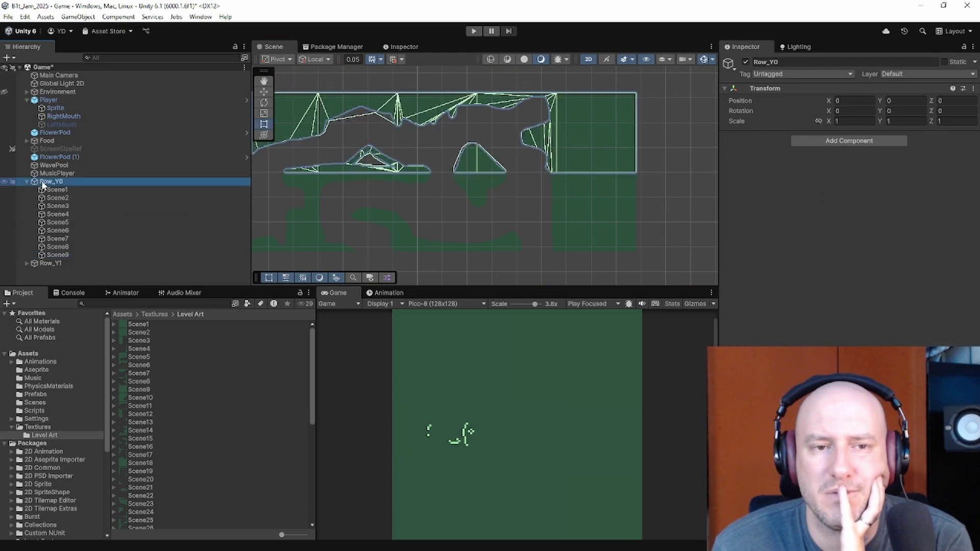
pyautogui.click(27, 182)
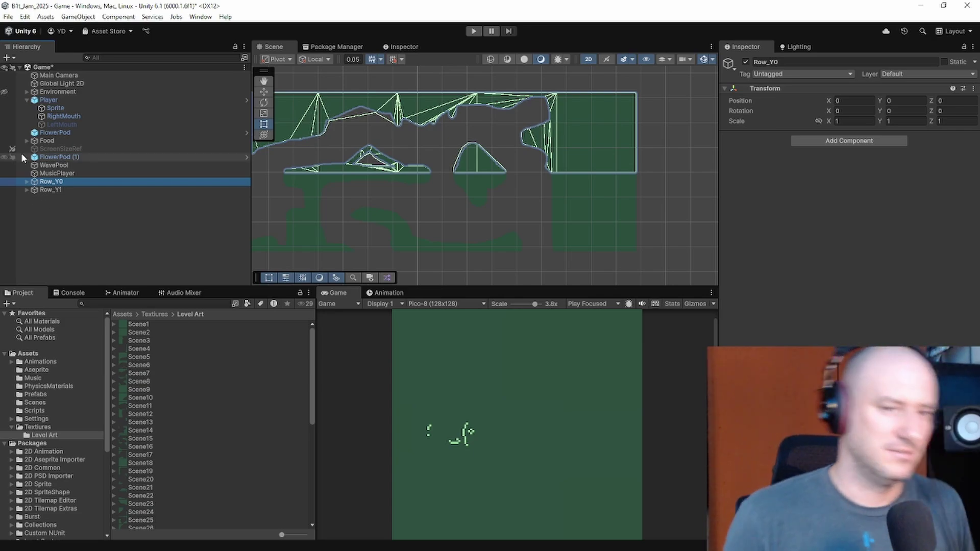
pyautogui.click(56, 225)
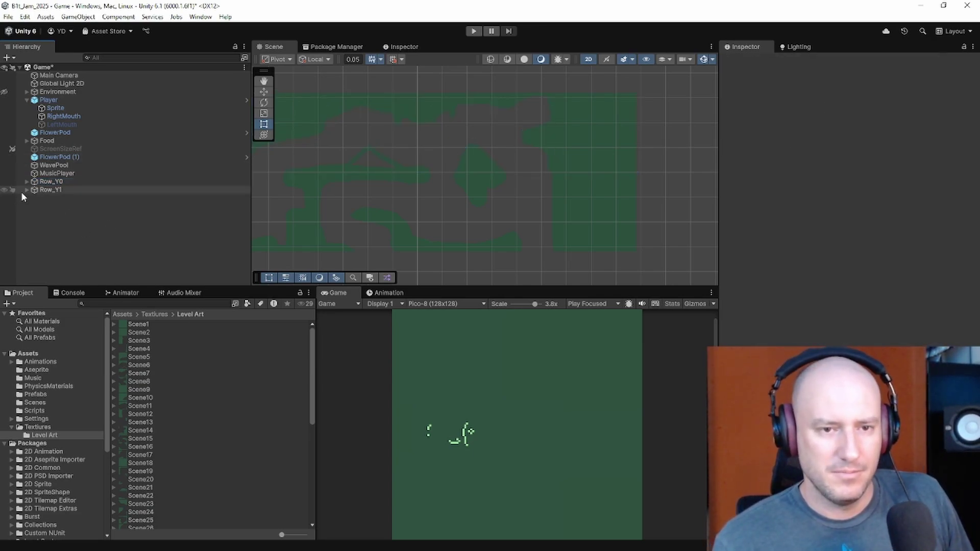
pyautogui.click(174, 471)
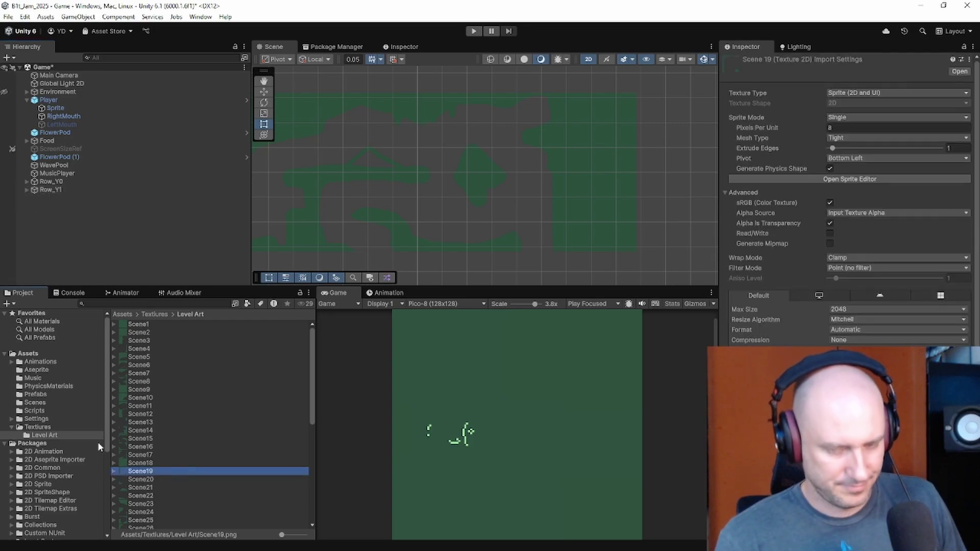
pyautogui.scroll(-3, 100, 440)
pyautogui.scroll(-3, 156, 422)
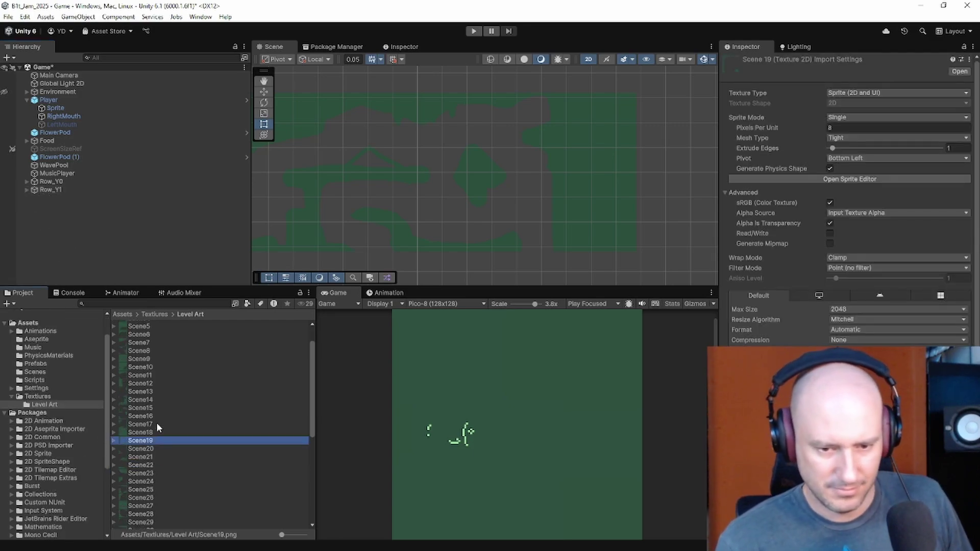
pyautogui.keyDown('shift'); pyautogui.click(161, 449); pyautogui.keyUp('shift')
pyautogui.keyDown('shift'); pyautogui.click(162, 457); pyautogui.keyUp('shift')
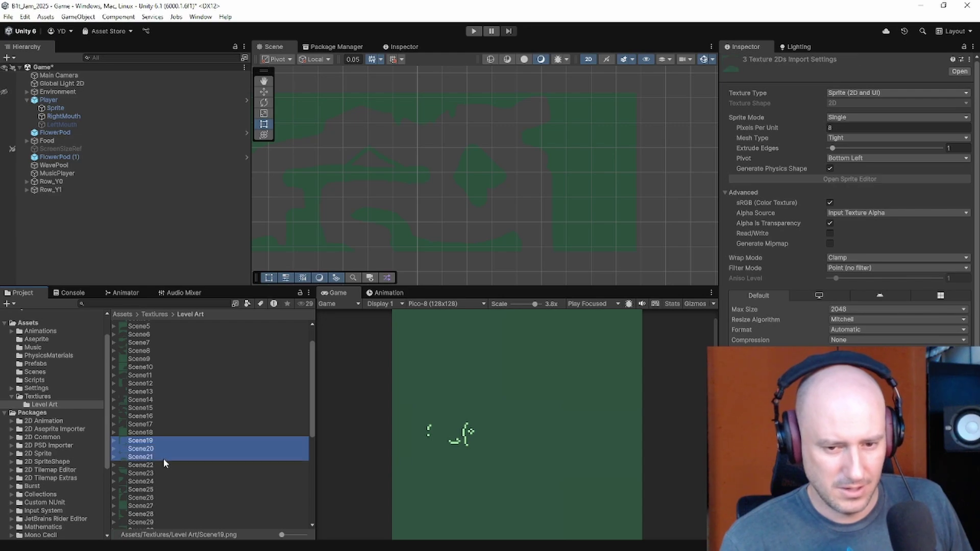
pyautogui.keyDown('shift'); pyautogui.click(163, 464); pyautogui.keyUp('shift')
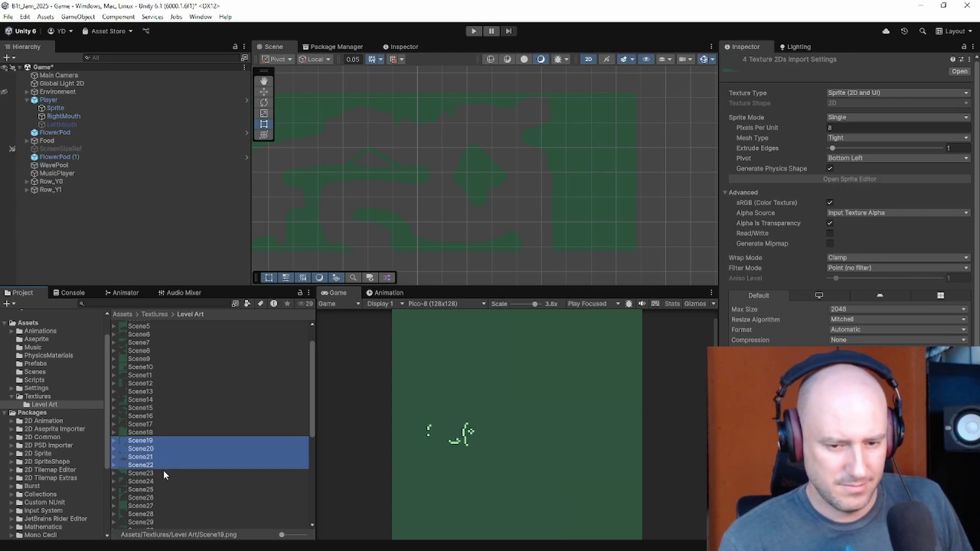
pyautogui.keyDown('shift'); pyautogui.click(163, 472); pyautogui.keyUp('shift')
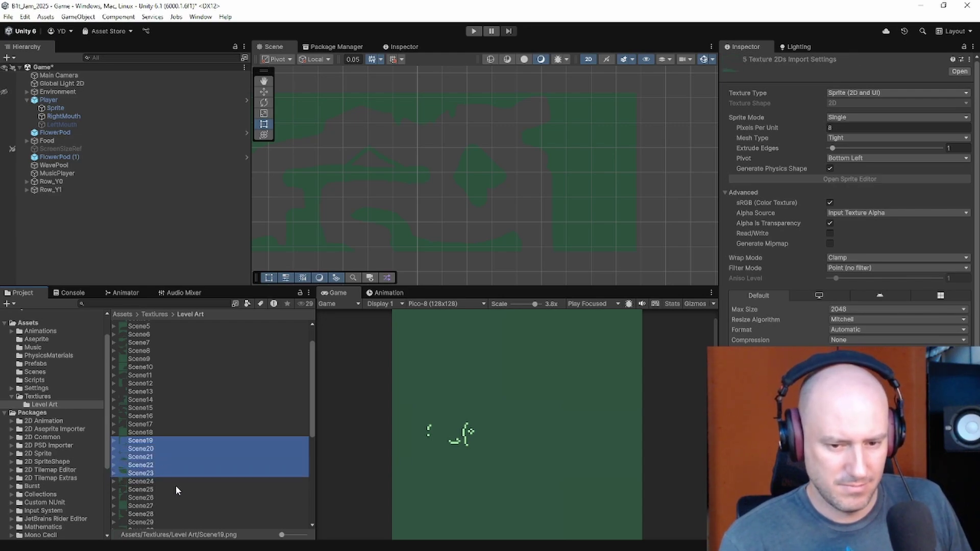
pyautogui.keyDown('shift'); pyautogui.click(175, 483); pyautogui.keyUp('shift')
pyautogui.keyDown('shift'); pyautogui.click(166, 489); pyautogui.keyUp('shift')
pyautogui.keyDown('shift'); pyautogui.click(163, 498); pyautogui.keyUp('shift')
pyautogui.keyDown('shift'); pyautogui.click(162, 505); pyautogui.keyUp('shift')
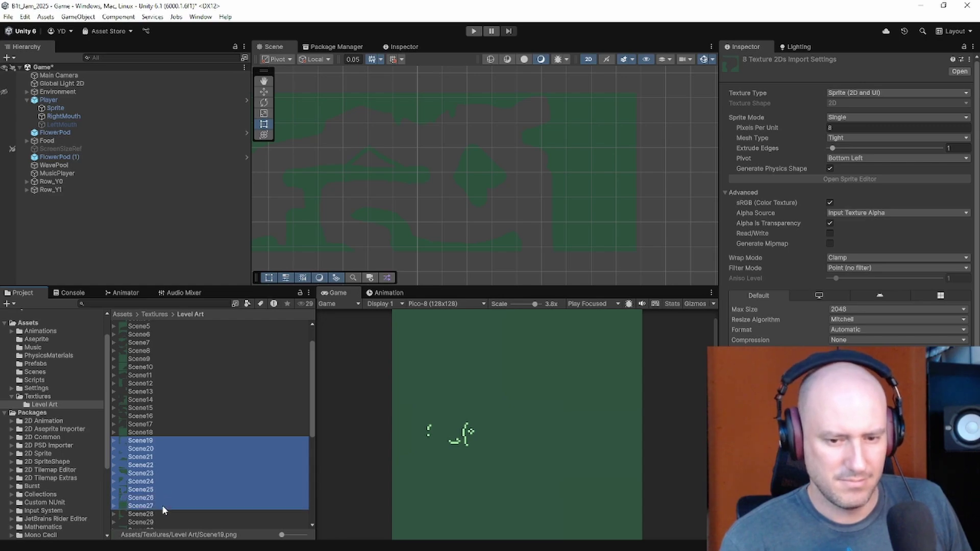
pyautogui.click(137, 433)
# Step: Add the Level Art sprites Scene19 through Scene27 one by one to the hierarchy, in order below Row_Y1
pyautogui.moveTo(139, 442); pyautogui.dragTo(58, 226)
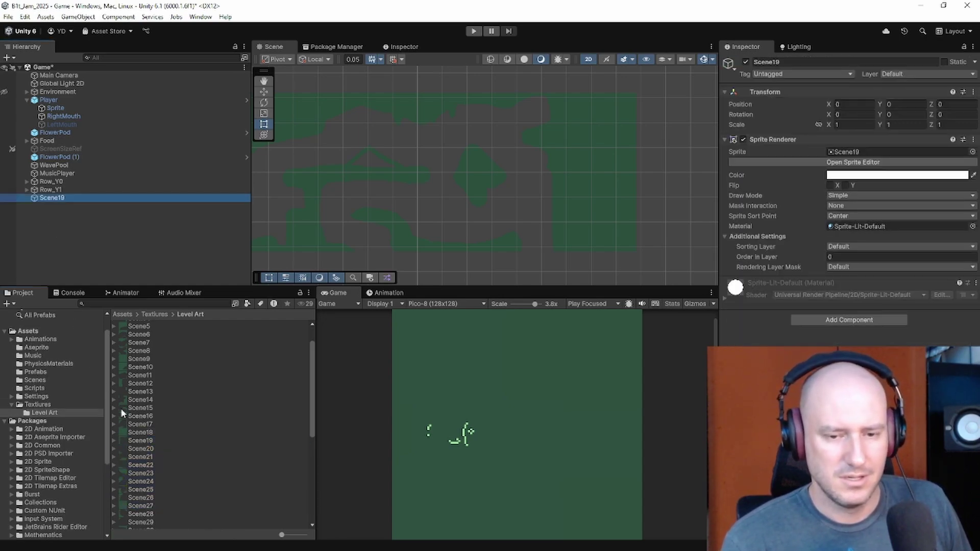
pyautogui.moveTo(147, 451); pyautogui.dragTo(56, 206)
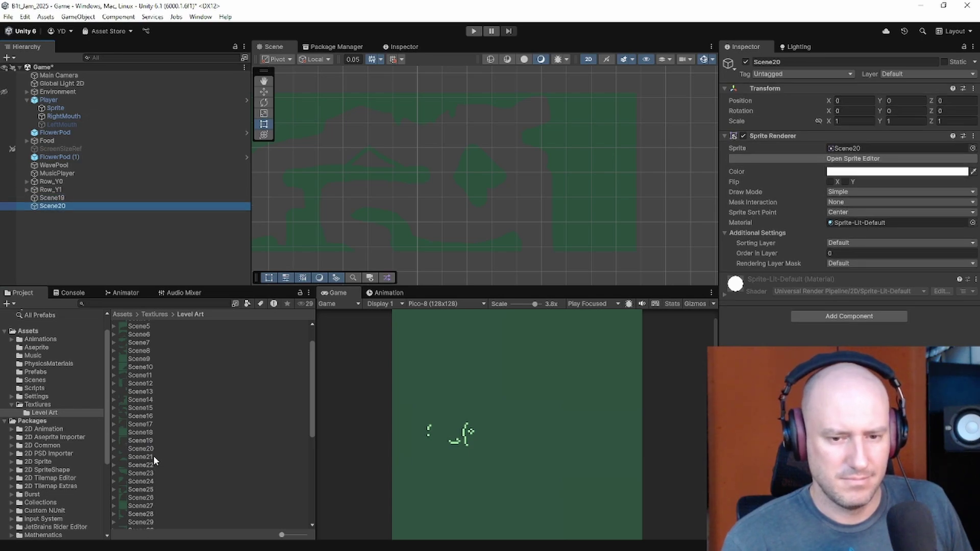
pyautogui.moveTo(153, 456); pyautogui.dragTo(59, 215)
pyautogui.click(157, 473)
pyautogui.moveTo(157, 473); pyautogui.dragTo(57, 223)
pyautogui.moveTo(156, 482); pyautogui.dragTo(99, 253)
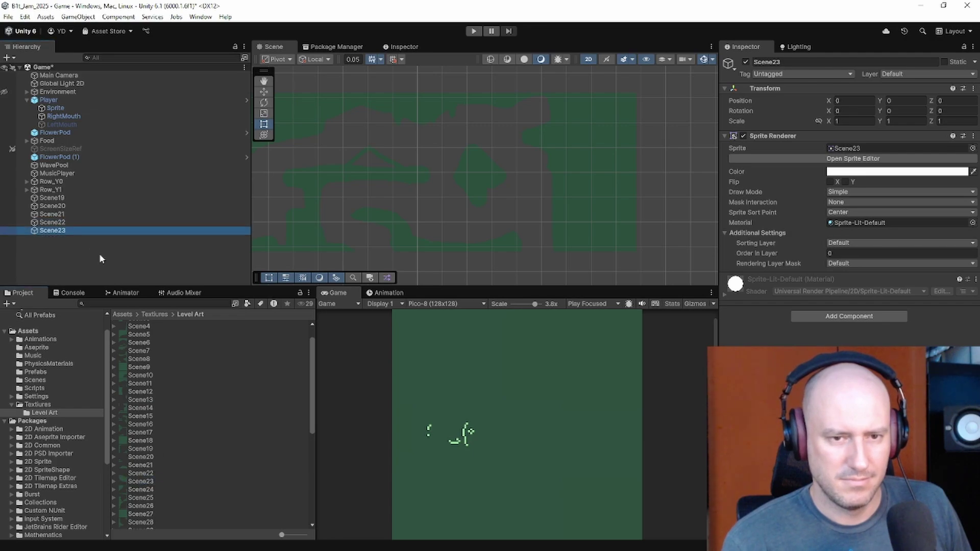
pyautogui.moveTo(149, 485); pyautogui.dragTo(77, 239)
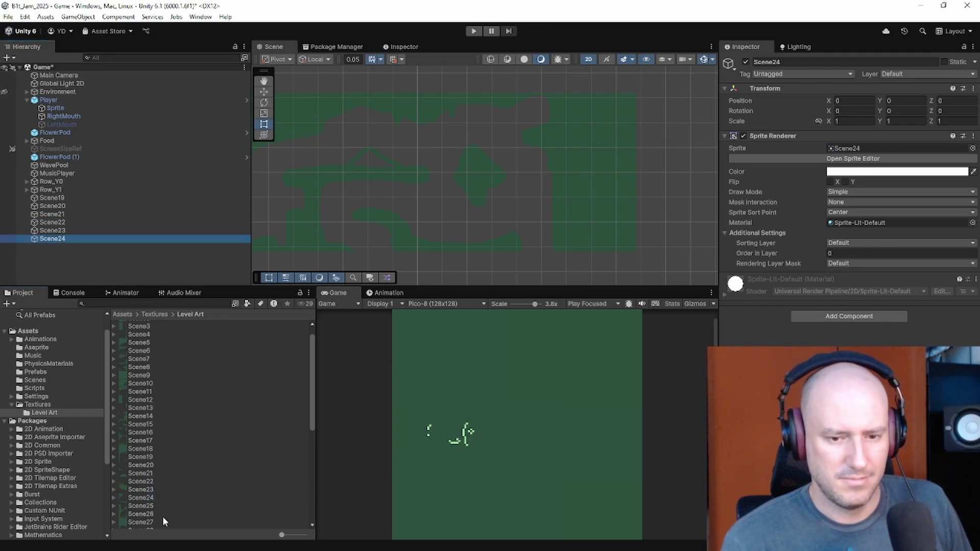
pyautogui.moveTo(156, 506); pyautogui.dragTo(93, 252)
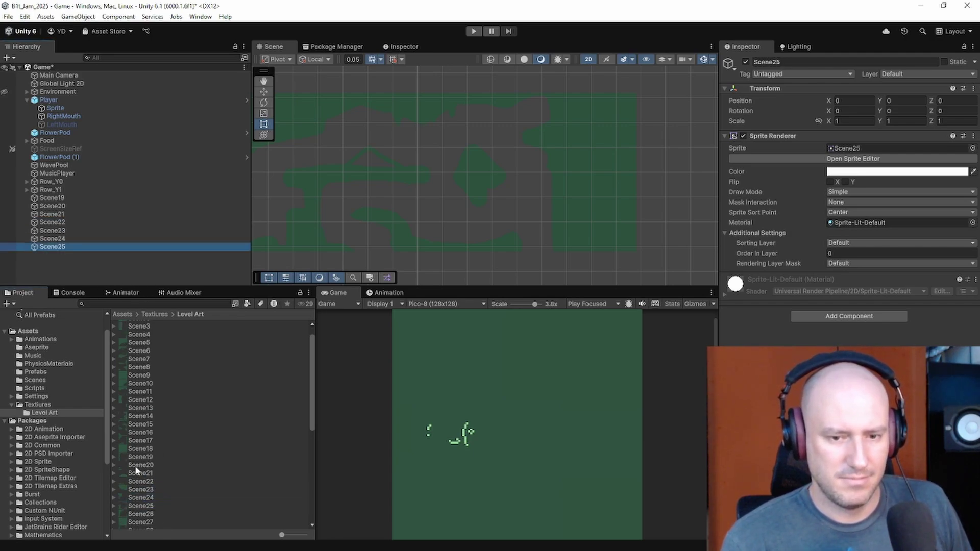
pyautogui.moveTo(161, 510); pyautogui.dragTo(104, 255)
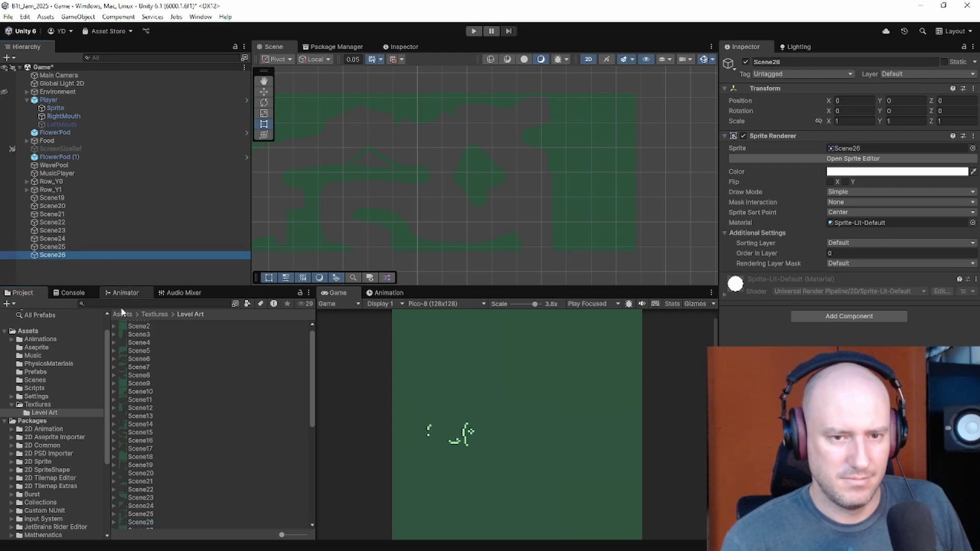
pyautogui.scroll(-1, 137, 460)
pyautogui.moveTo(155, 498); pyautogui.dragTo(109, 275)
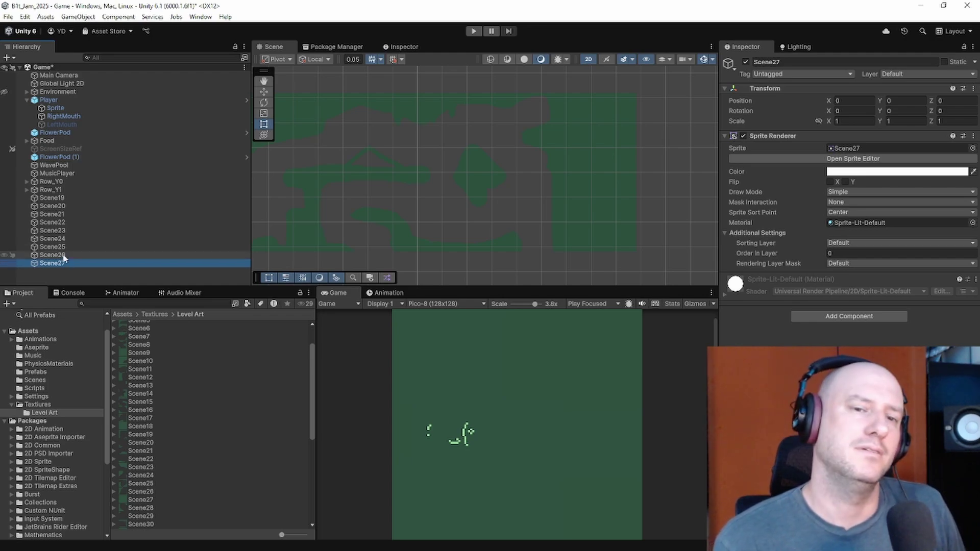
# Step: Create an empty root object below Scene27 in the hierarchy and name it Row_Y2
pyautogui.keyDown('shift'); pyautogui.click(70, 197); pyautogui.keyUp('shift')
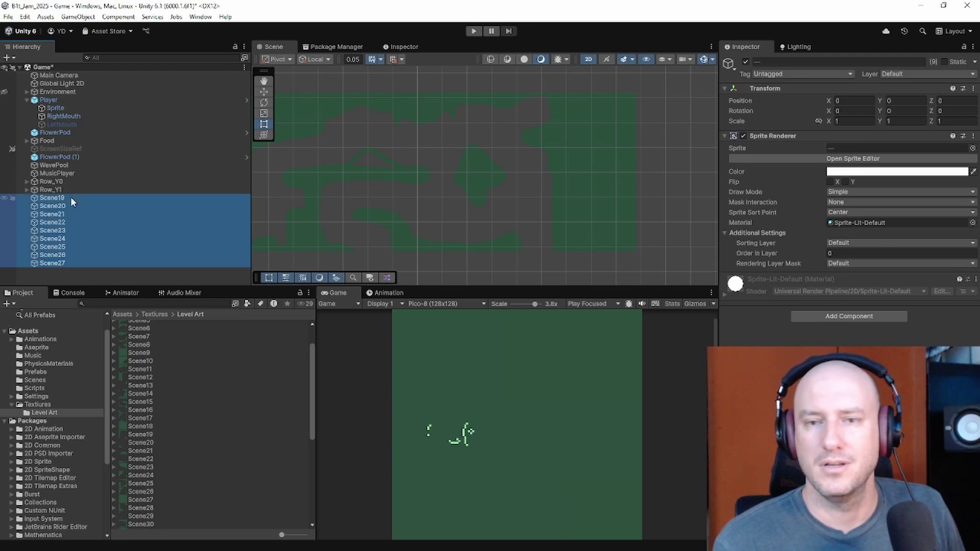
pyautogui.click(60, 272)
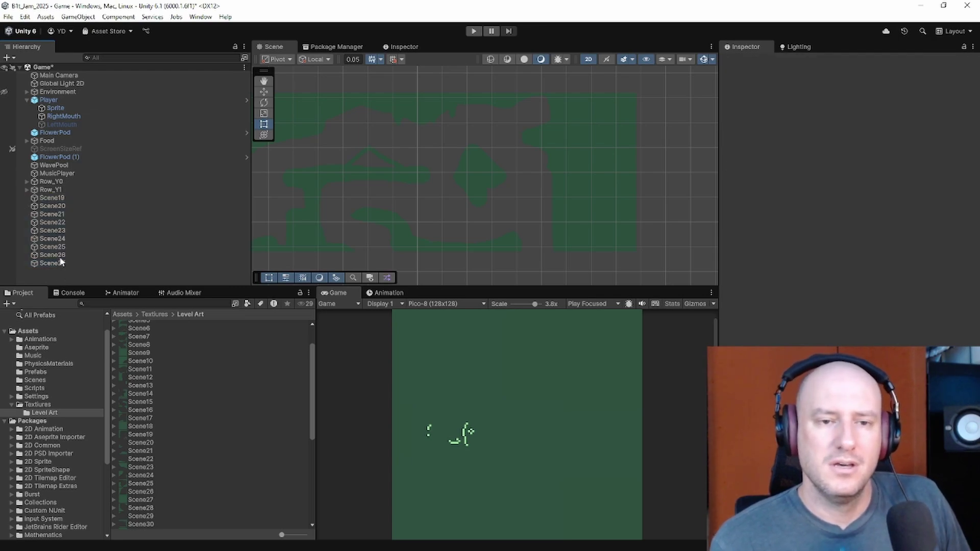
pyautogui.rightClick(57, 274)
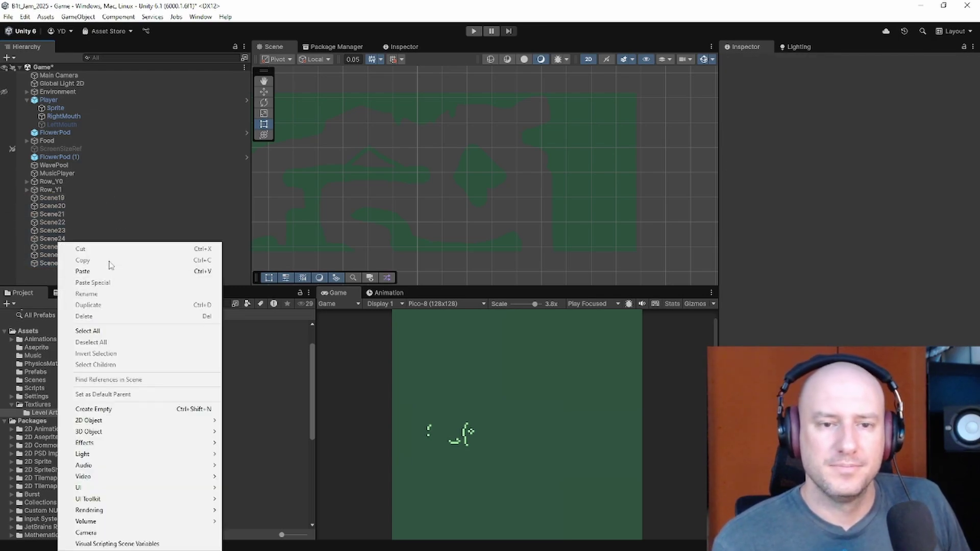
pyautogui.click(136, 412)
pyautogui.write('Rom')
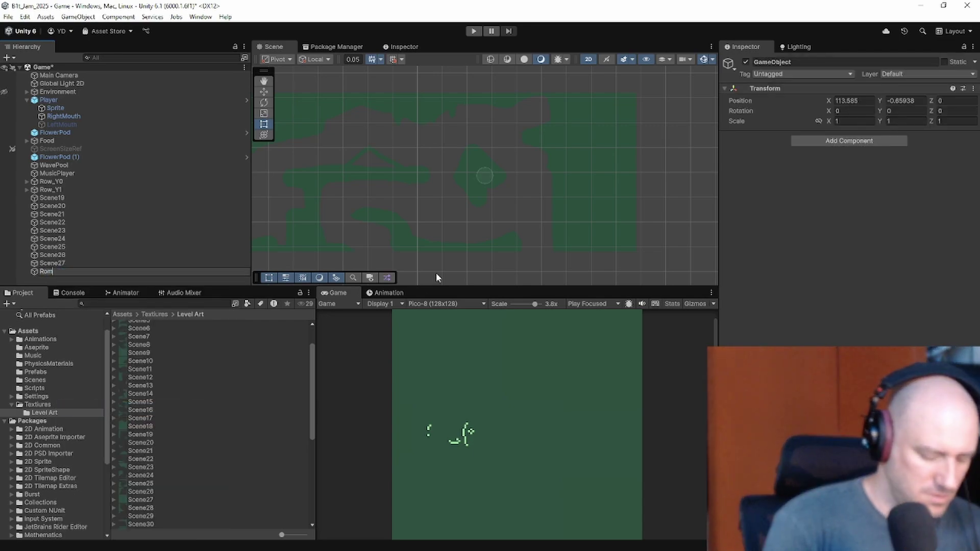
pyautogui.press('BackSpace')
pyautogui.write('w')
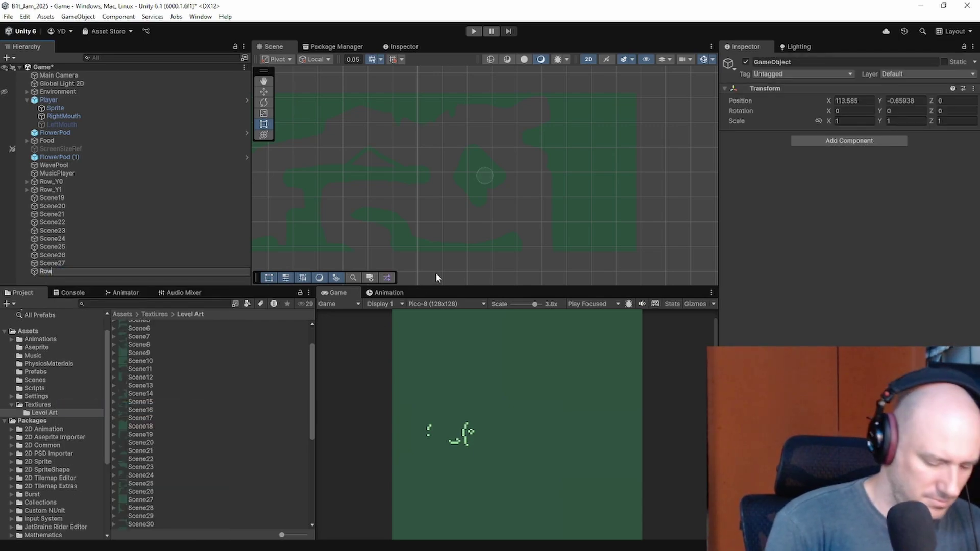
pyautogui.write('_Y')
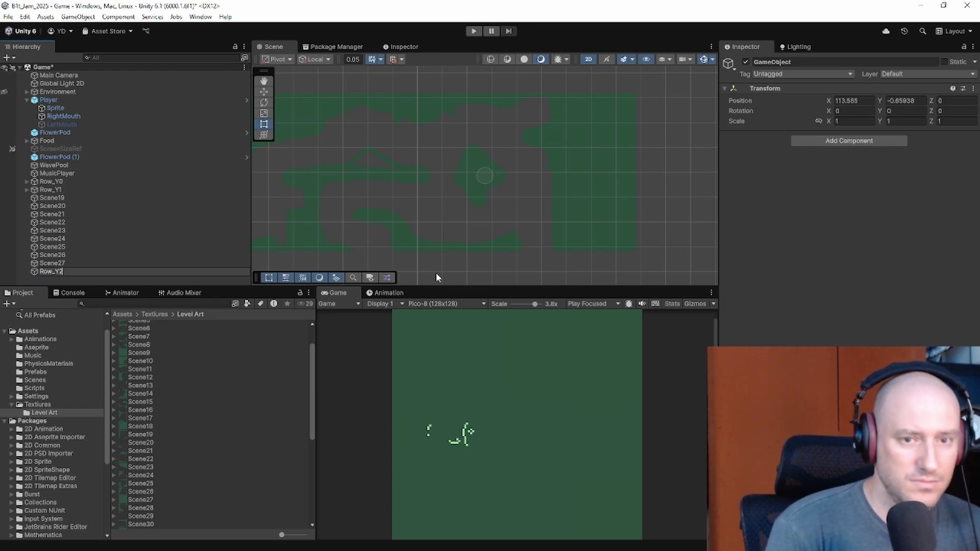
pyautogui.write('2')
pyautogui.press('Return')
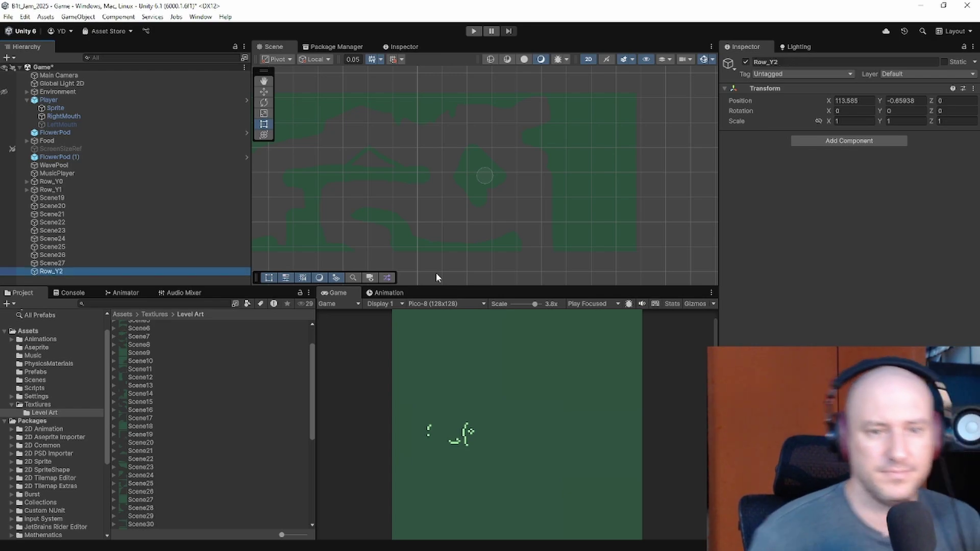
# Step: Set Row_Y2's position to X 0 and Y 16, and show its move gizmo against the existing rows
pyautogui.click(862, 100)
pyautogui.write('0')
pyautogui.click(908, 101)
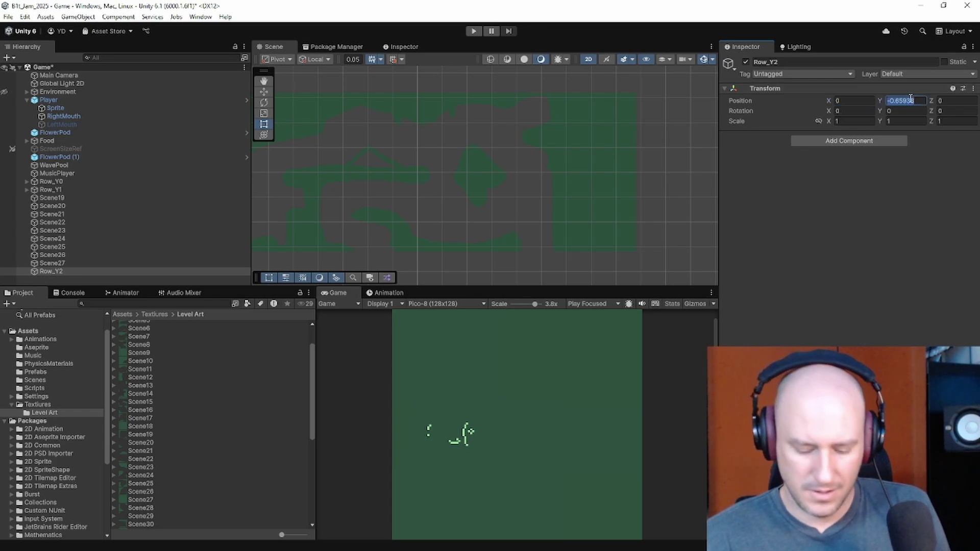
pyautogui.write('16')
pyautogui.scroll(-10, 419, 179)
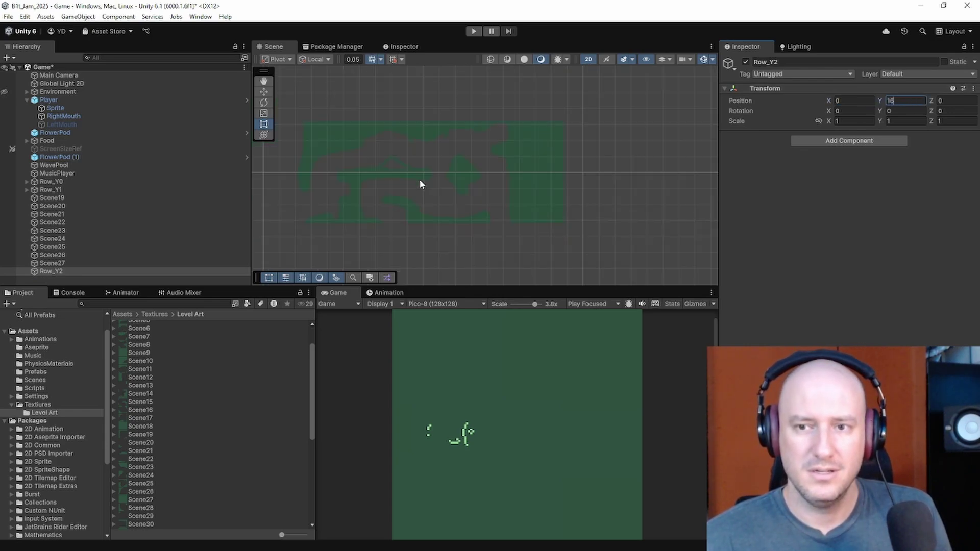
pyautogui.moveTo(369, 218); pyautogui.dragTo(686, 183, button='middle')
pyautogui.scroll(2, 564, 197)
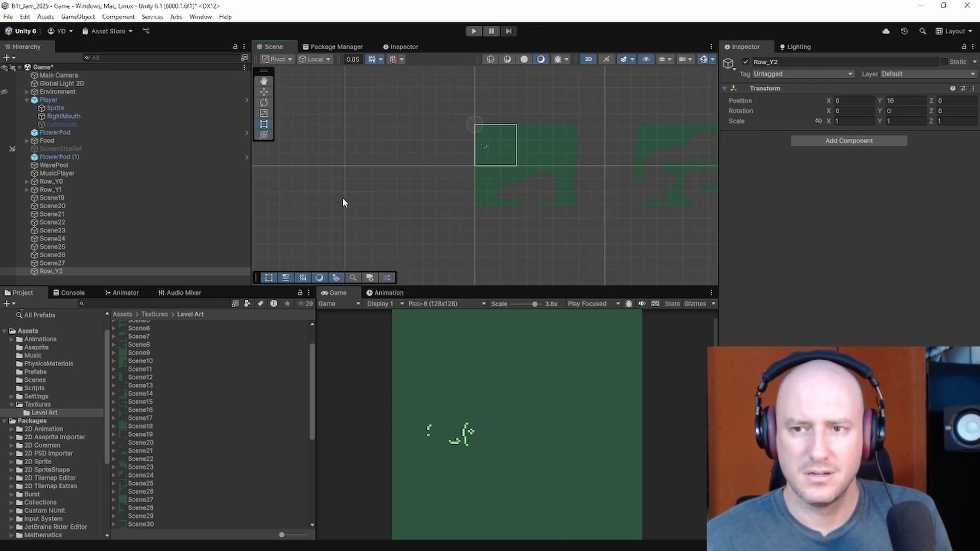
pyautogui.click(265, 93)
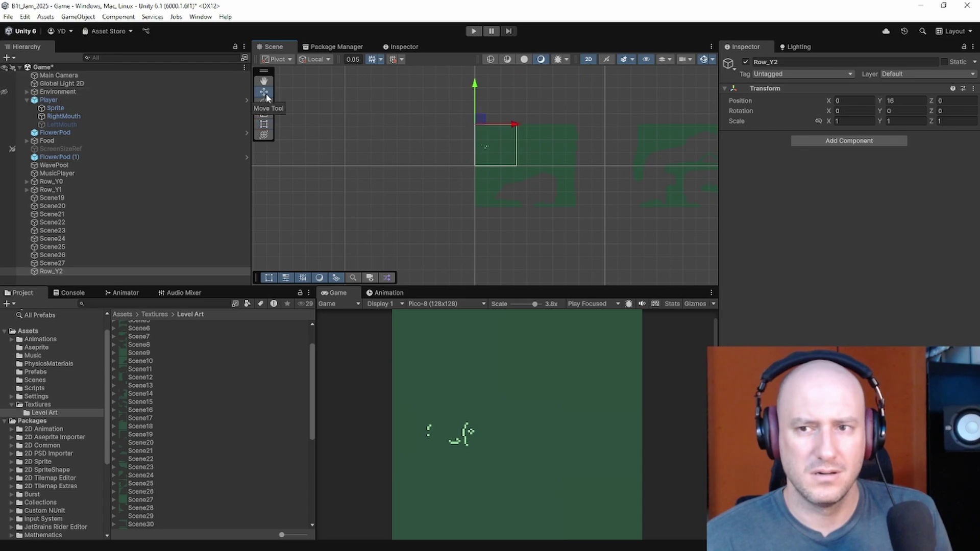
# Step: Move Row_Y2 below the existing rows, trying Y positions of -16 and -24 before setting Y to -32
pyautogui.click(905, 98)
pyautogui.write('-')
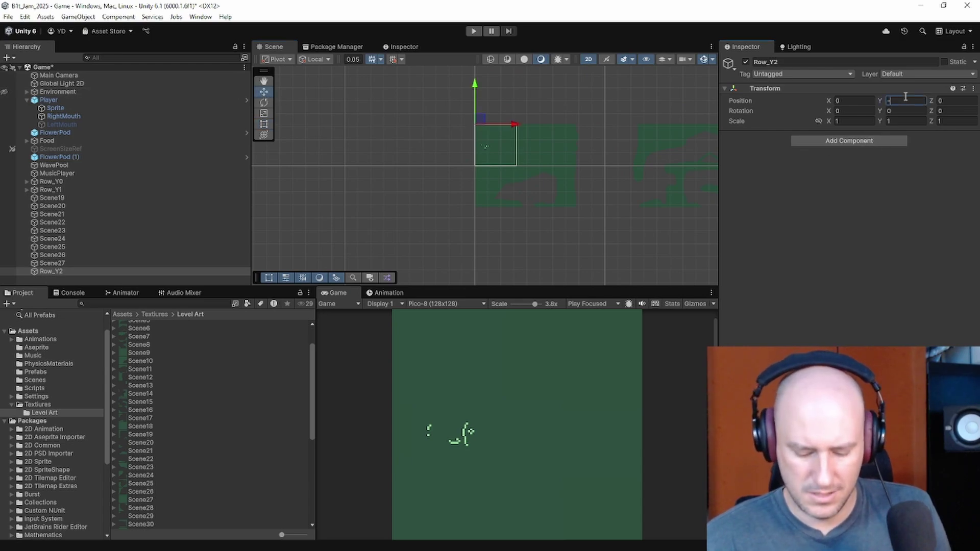
pyautogui.write('16')
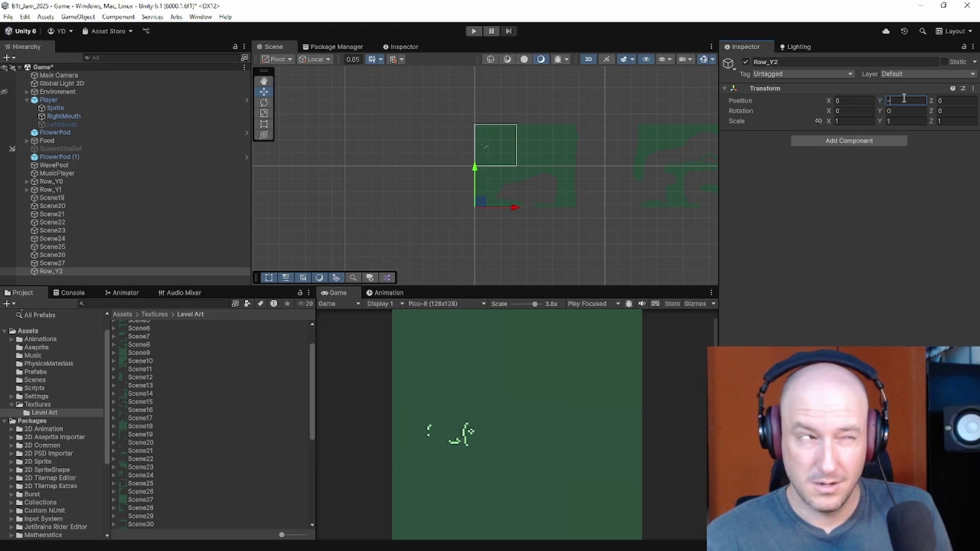
pyautogui.write('-24')
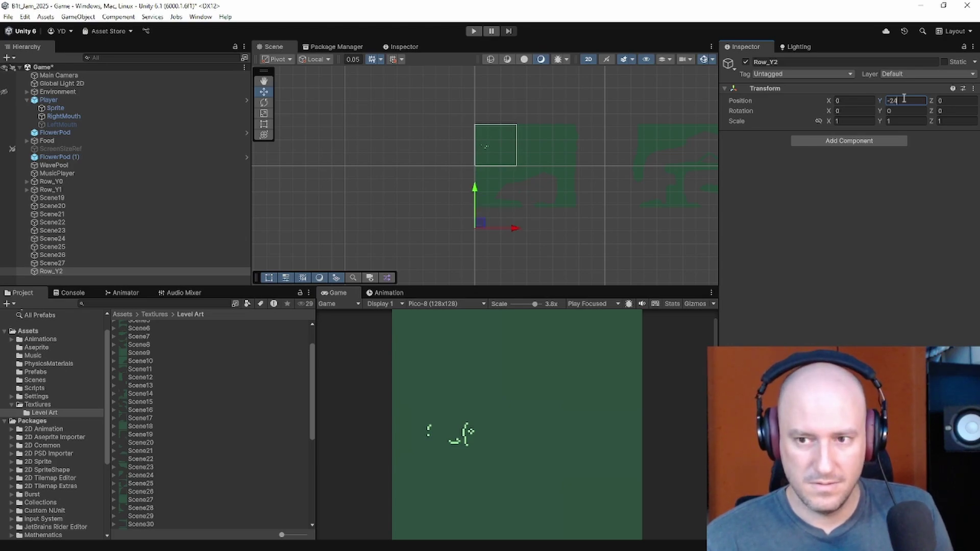
pyautogui.press('Return')
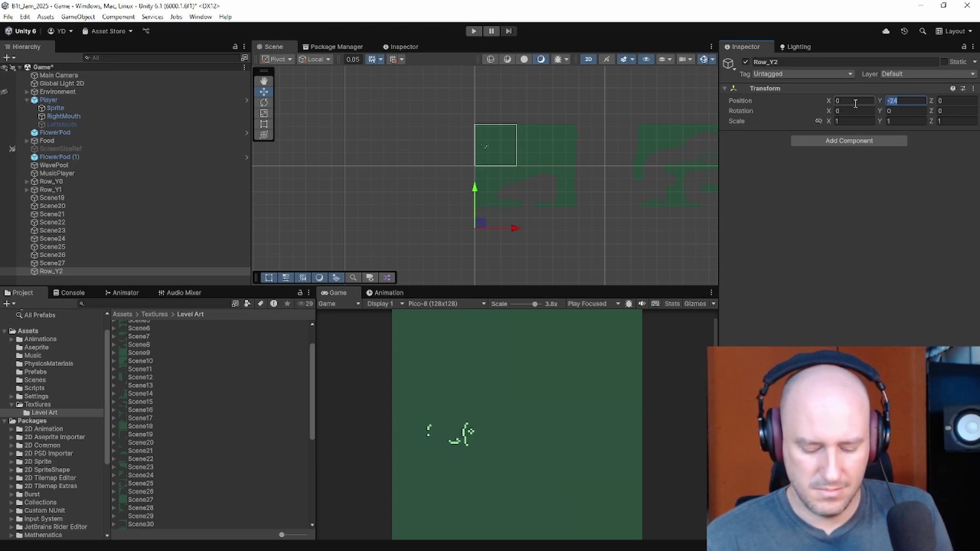
pyautogui.write('-32')
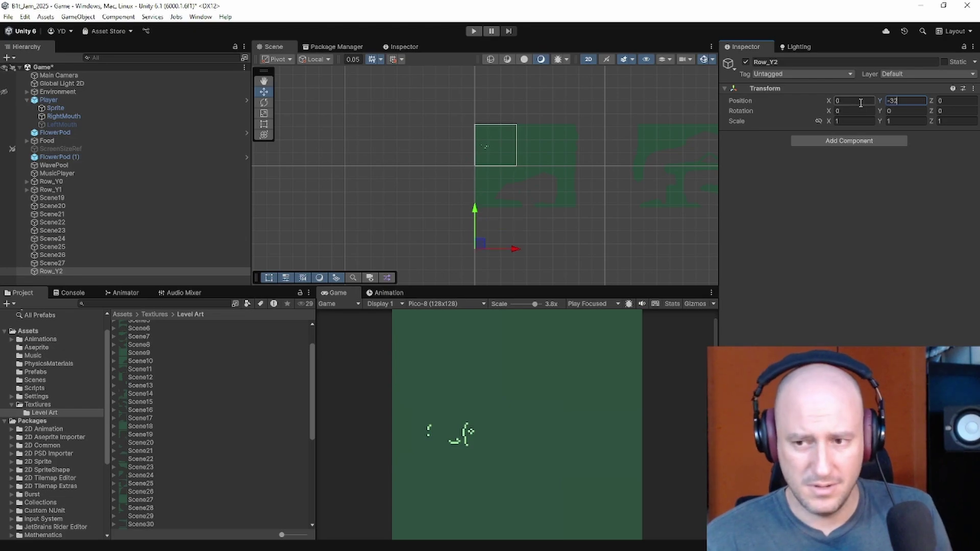
# Step: Parent Scene19 through Scene27 to Row_Y2 and set their local Y position to 0
pyautogui.click(51, 263)
pyautogui.keyDown('shift'); pyautogui.click(73, 197); pyautogui.keyUp('shift')
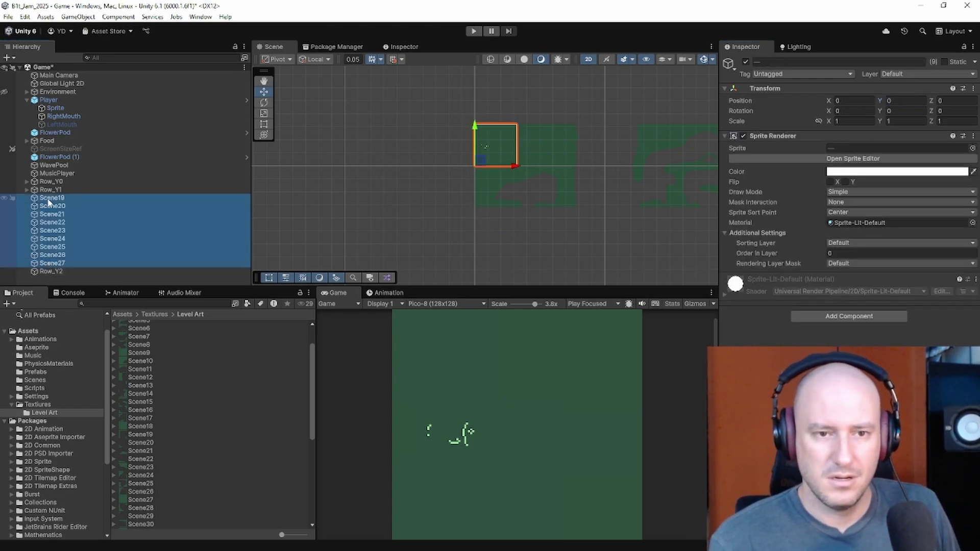
pyautogui.moveTo(50, 202); pyautogui.dragTo(51, 271)
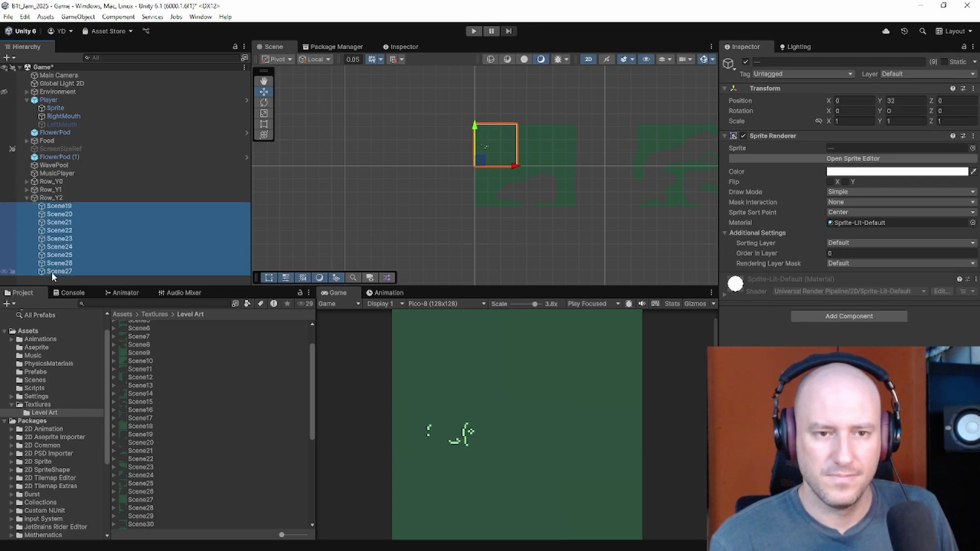
pyautogui.click(898, 107)
pyautogui.write('0')
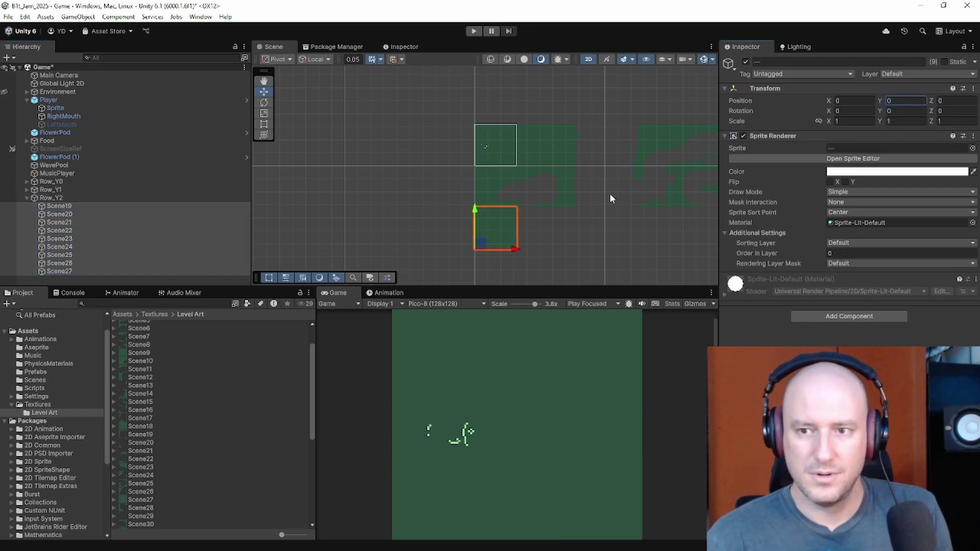
# Step: Set Scene27's X position to 128 to place it at the far end of Row_Y2
pyautogui.click(73, 206)
pyautogui.click(64, 271)
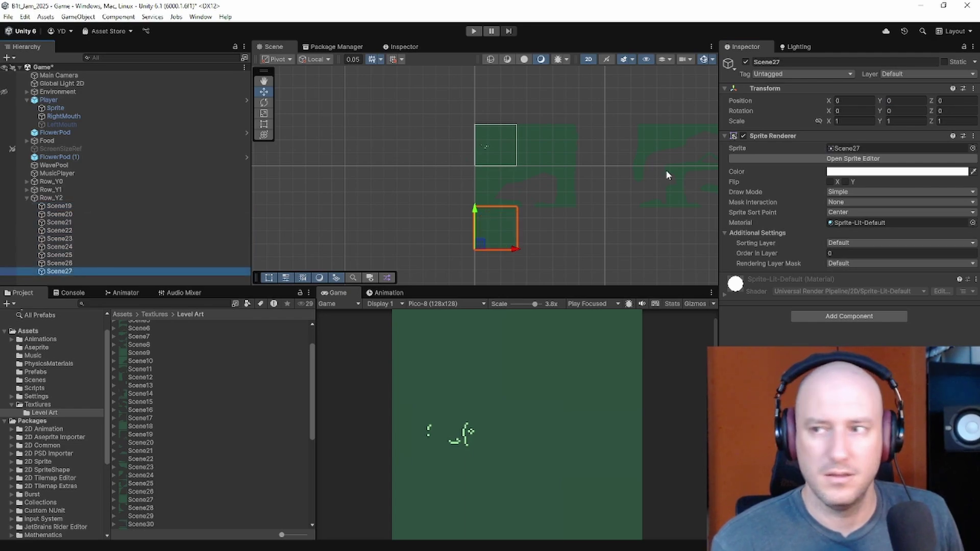
pyautogui.click(866, 97)
pyautogui.write('128')
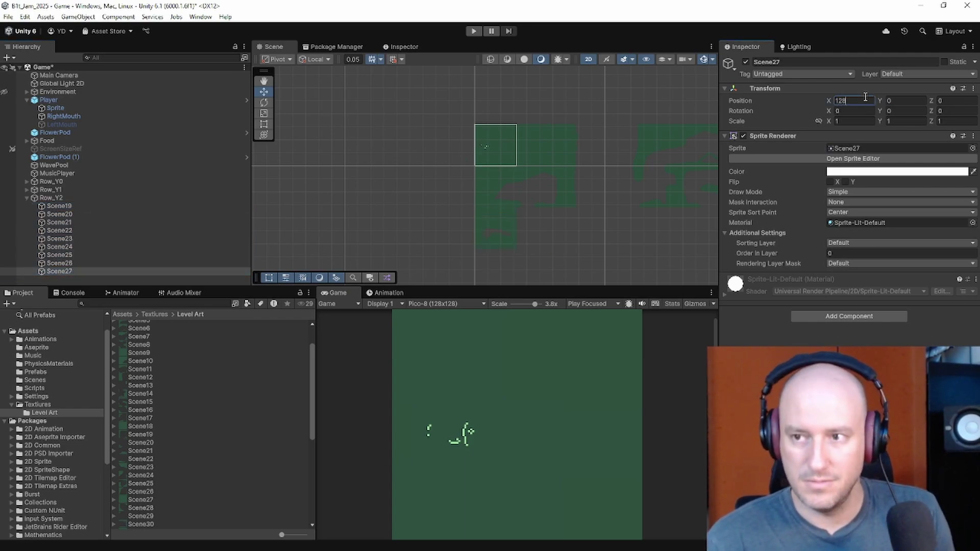
pyautogui.scroll(-2, 550, 209)
pyautogui.moveTo(557, 217); pyautogui.dragTo(398, 213, button='middle')
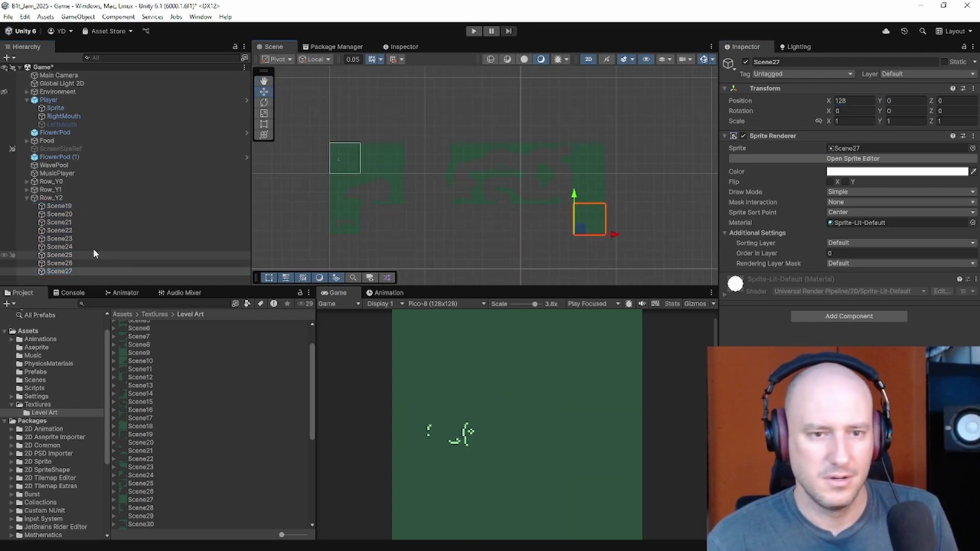
# Step: Set Scene20's X position to 16 to place it beside Scene19 in Row_Y2
pyautogui.click(68, 207)
pyautogui.click(71, 215)
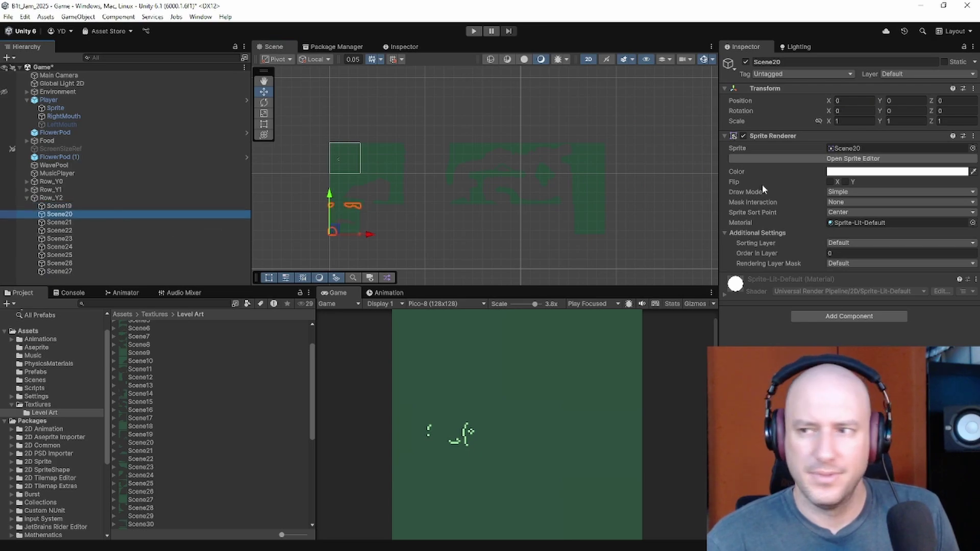
pyautogui.click(847, 101)
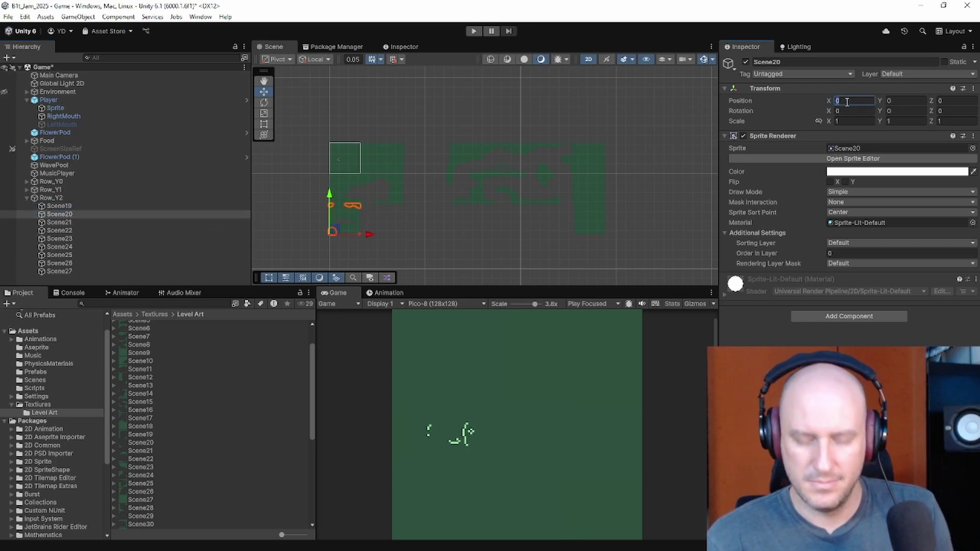
pyautogui.write('16')
pyautogui.scroll(3, 478, 181)
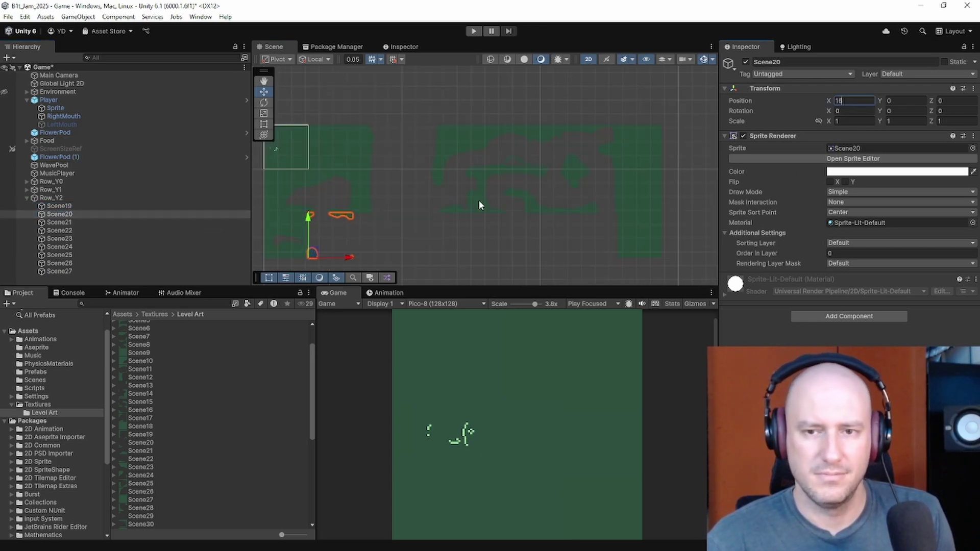
# Step: Try Scene21 at X position 24 and inspect its alignment with the rows above
pyautogui.click(59, 223)
pyautogui.click(843, 101)
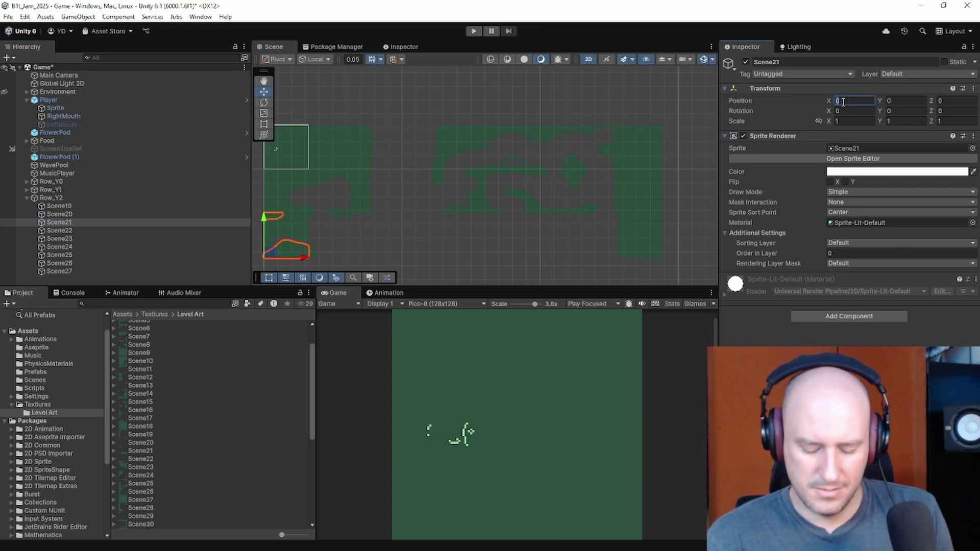
pyautogui.write('24')
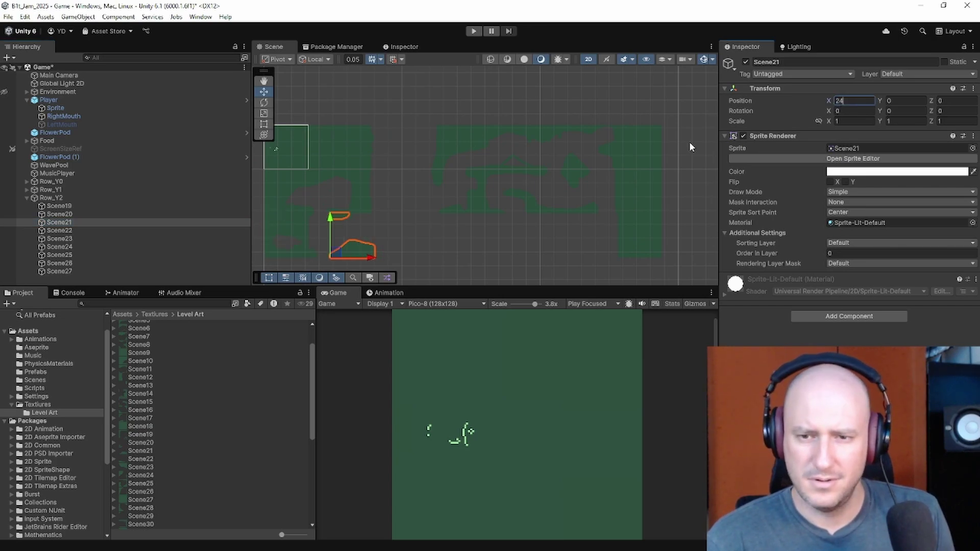
pyautogui.scroll(8, 337, 219)
pyautogui.click(424, 223)
pyautogui.scroll(-2, 418, 223)
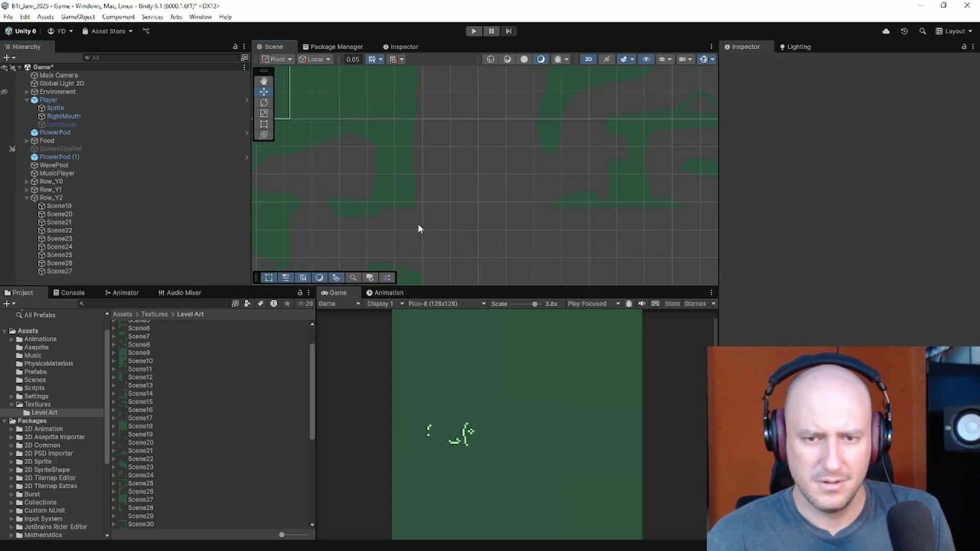
# Step: Set Scene21's X position to 32 to place it after Scene20, and select Scene22
pyautogui.click(113, 223)
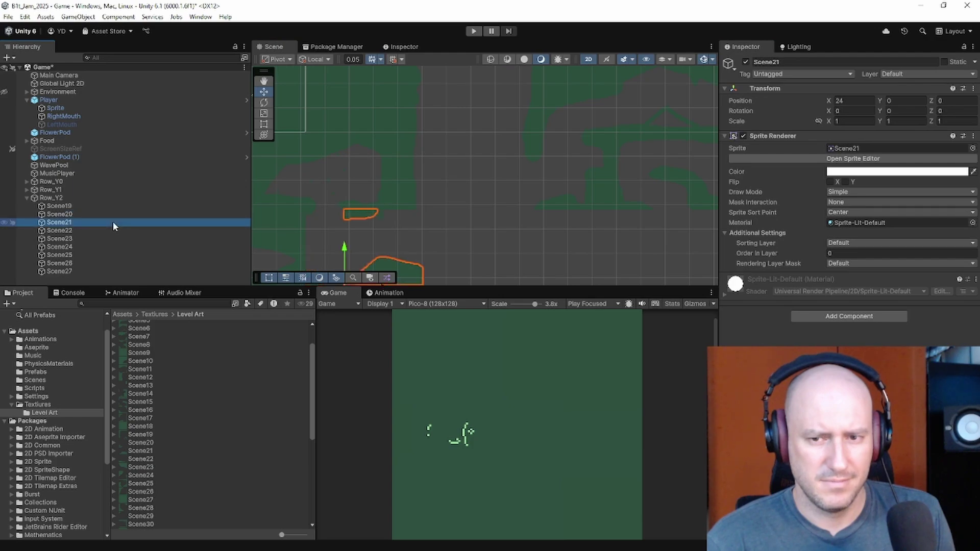
pyautogui.click(109, 215)
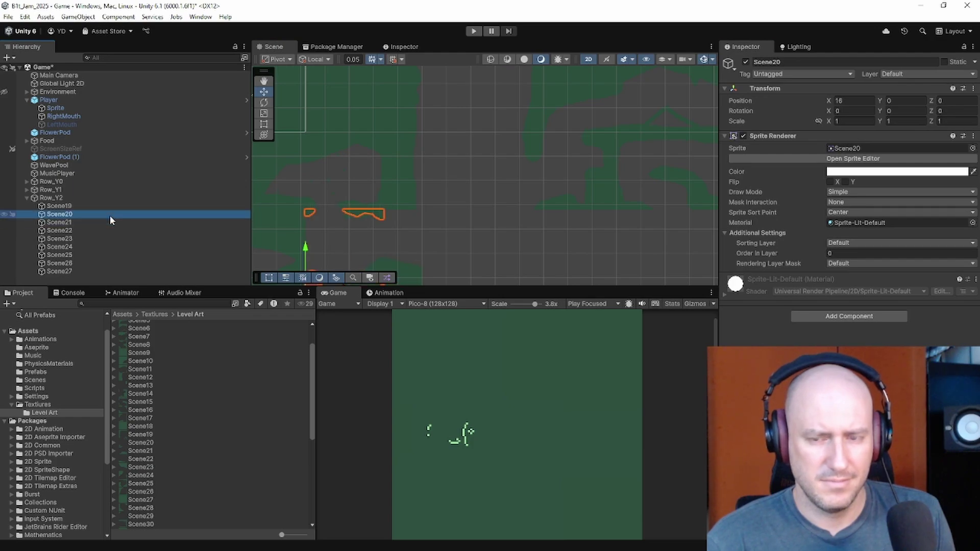
pyautogui.click(112, 223)
pyautogui.click(853, 100)
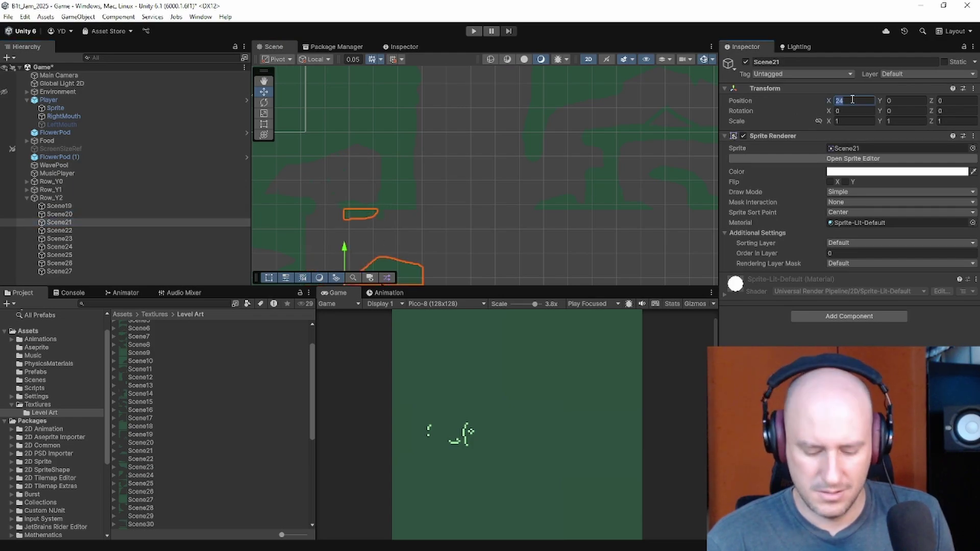
pyautogui.write('32')
pyautogui.press('Return')
pyautogui.press('f')
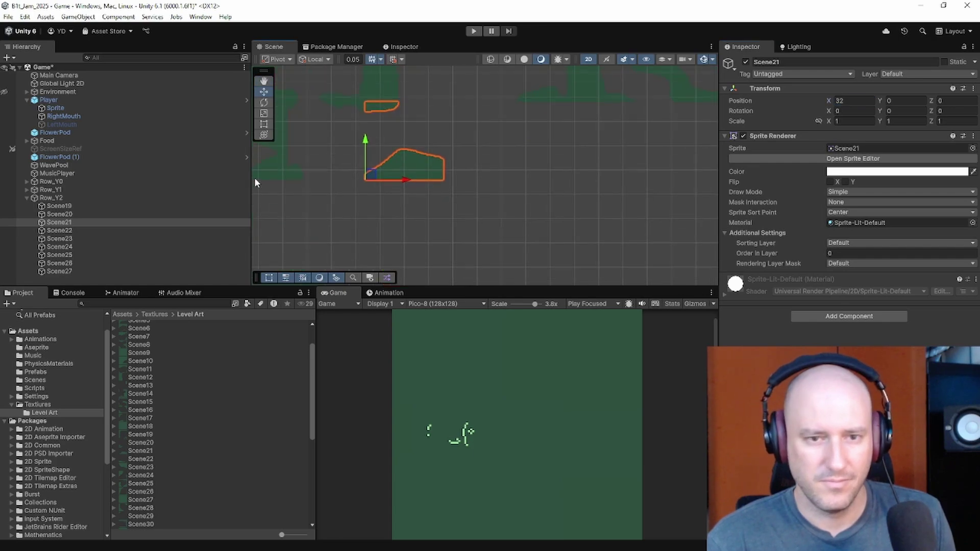
pyautogui.click(110, 231)
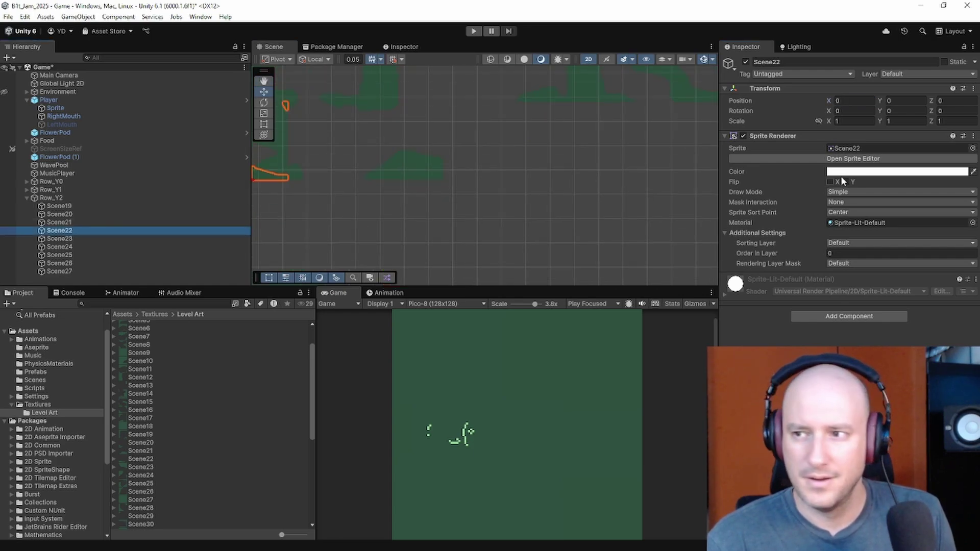
pyautogui.click(846, 110)
pyautogui.write('48')
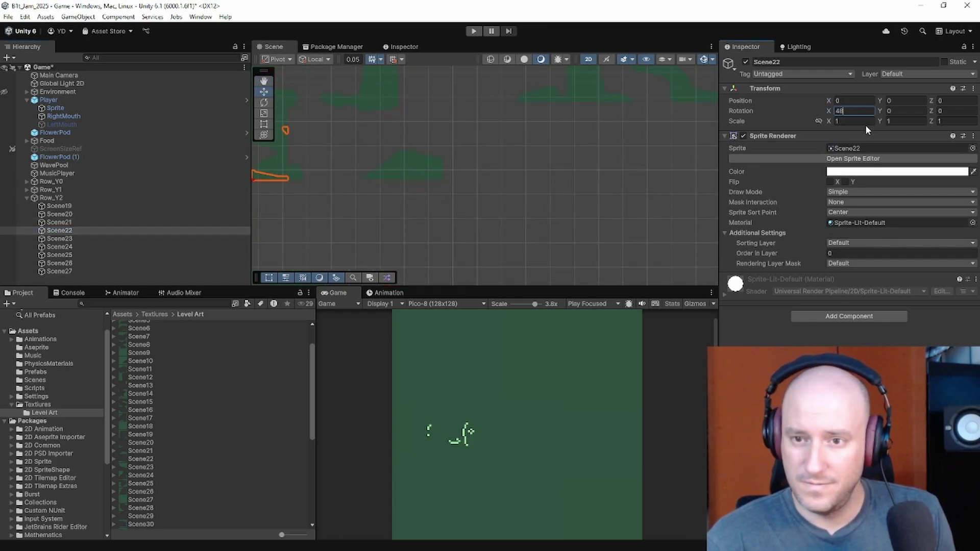
pyautogui.scroll(-5, 449, 193)
pyautogui.moveTo(434, 195); pyautogui.dragTo(457, 222, button='middle')
pyautogui.hotkey('ctrl', 'z')
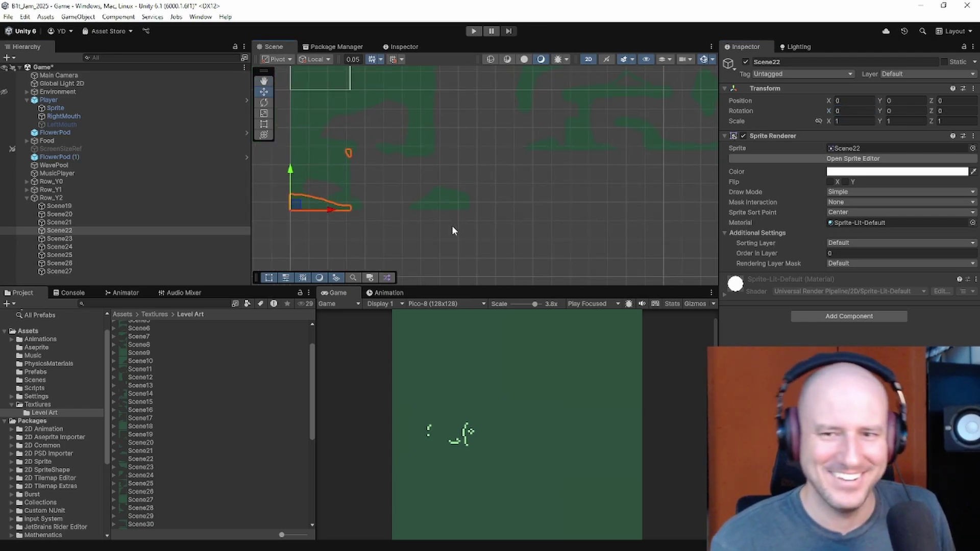
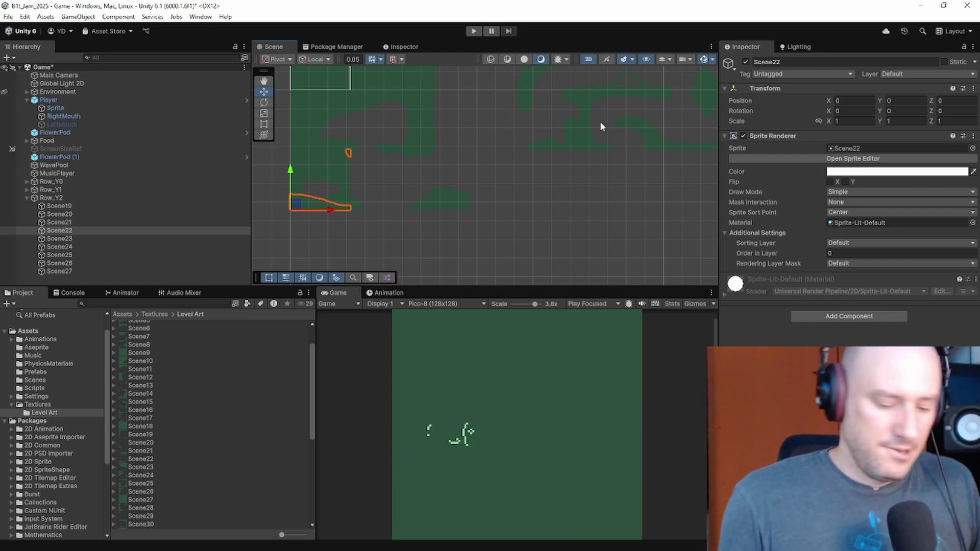
# Step: Set the X position of Scene22 to 48 and of Scene23 to 64
pyautogui.click(837, 100)
pyautogui.write('48')
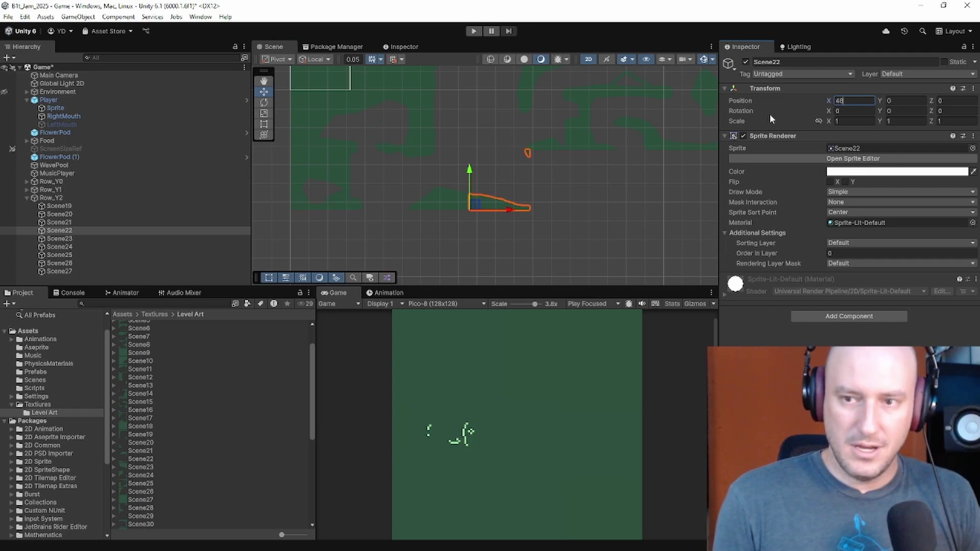
pyautogui.click(145, 239)
pyautogui.click(848, 100)
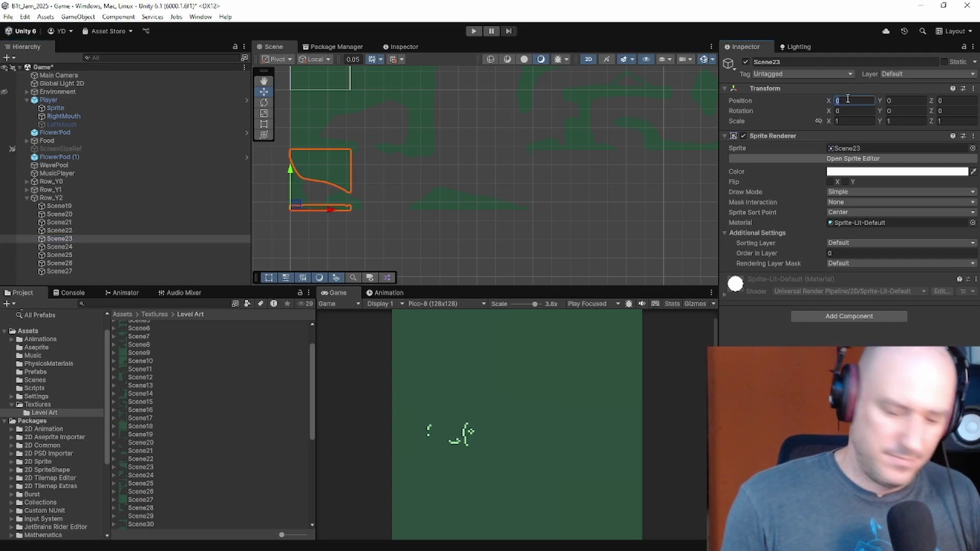
pyautogui.write('64')
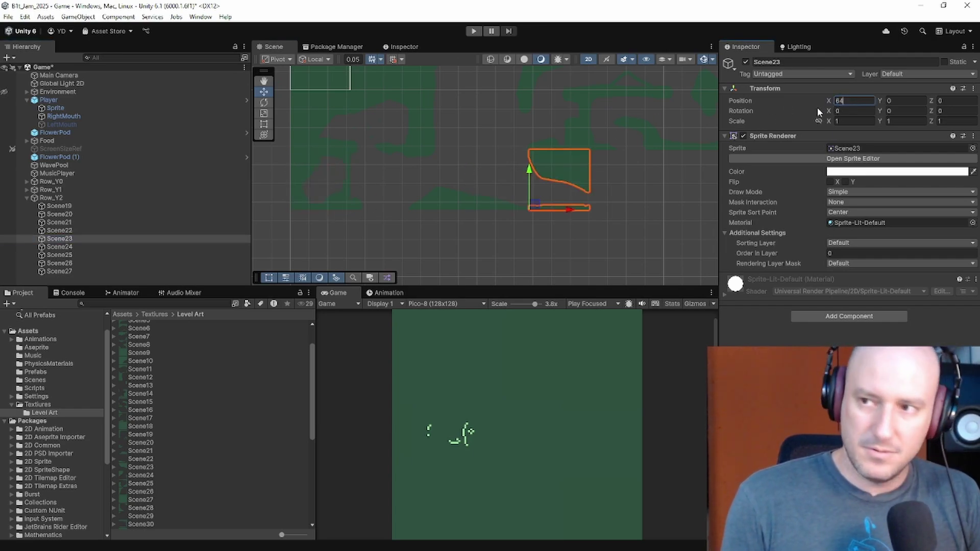
# Step: Set the X position of Scene24 to 80 and of Scene25 to 96
pyautogui.click(124, 247)
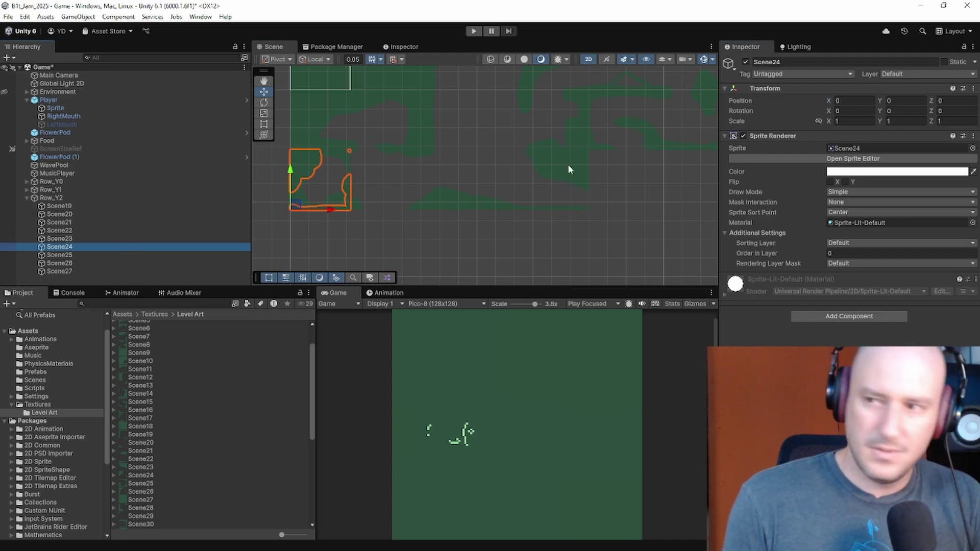
pyautogui.click(840, 100)
pyautogui.write('80')
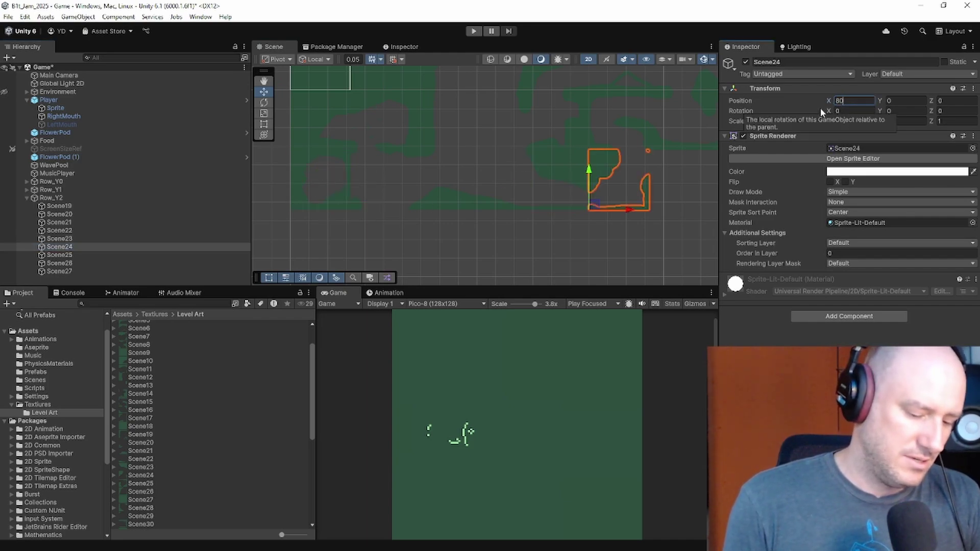
pyautogui.click(102, 255)
pyautogui.click(865, 100)
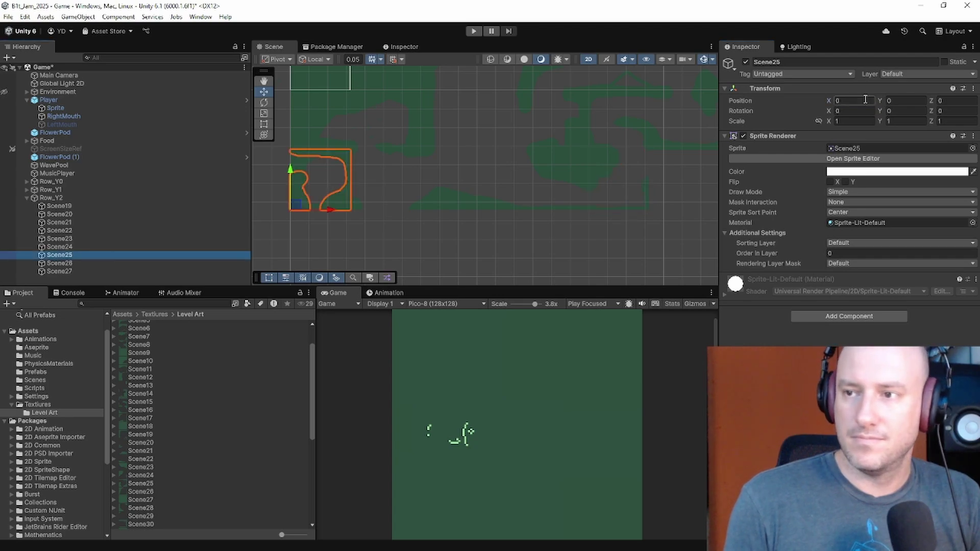
pyautogui.write('96')
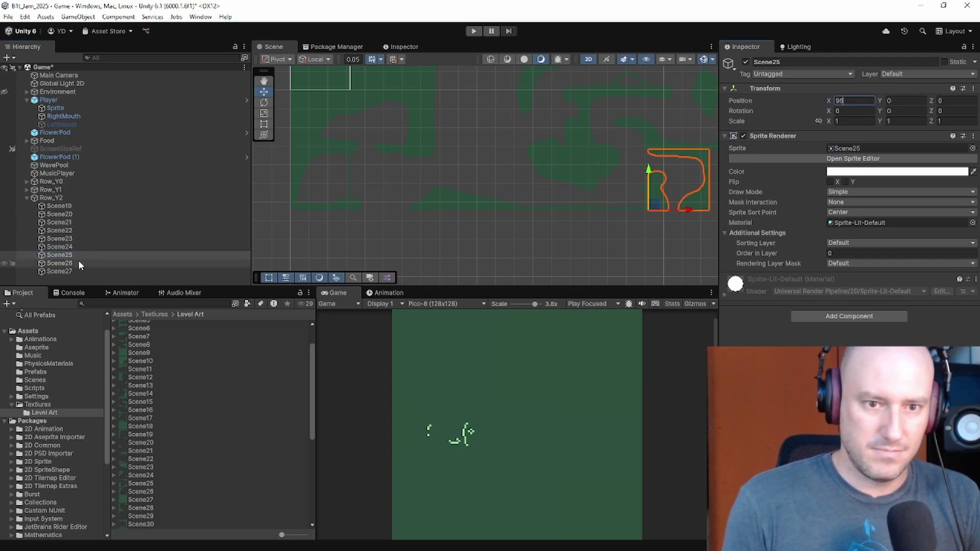
# Step: Set Scene26's X position to 112 to fill the gap before Scene27
pyautogui.click(79, 263)
pyautogui.click(851, 100)
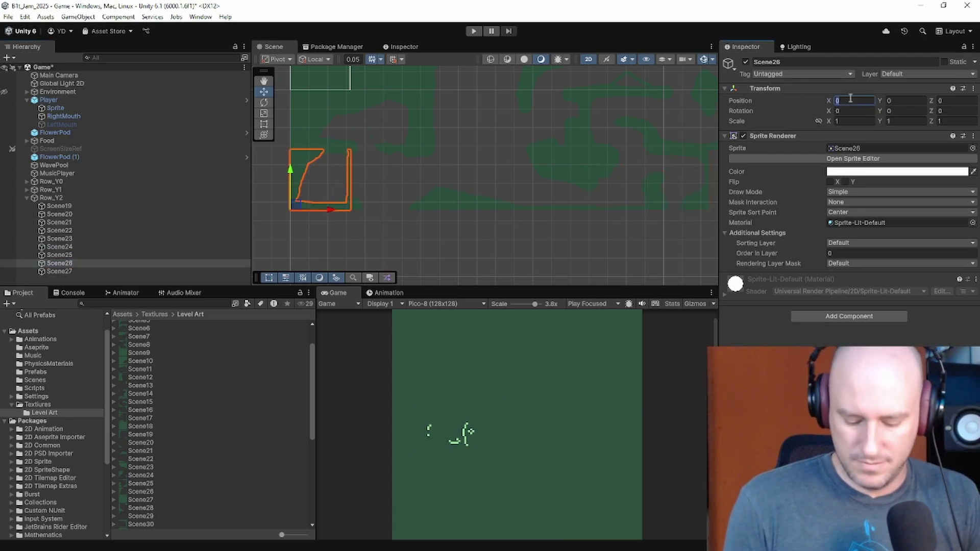
pyautogui.write('112')
pyautogui.moveTo(582, 185); pyautogui.dragTo(328, 204, button='middle')
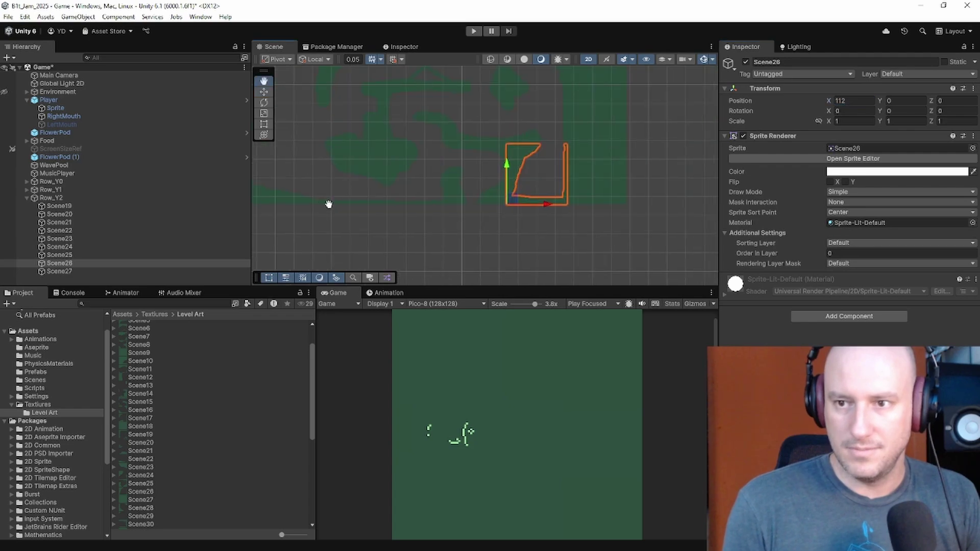
pyautogui.click(609, 212)
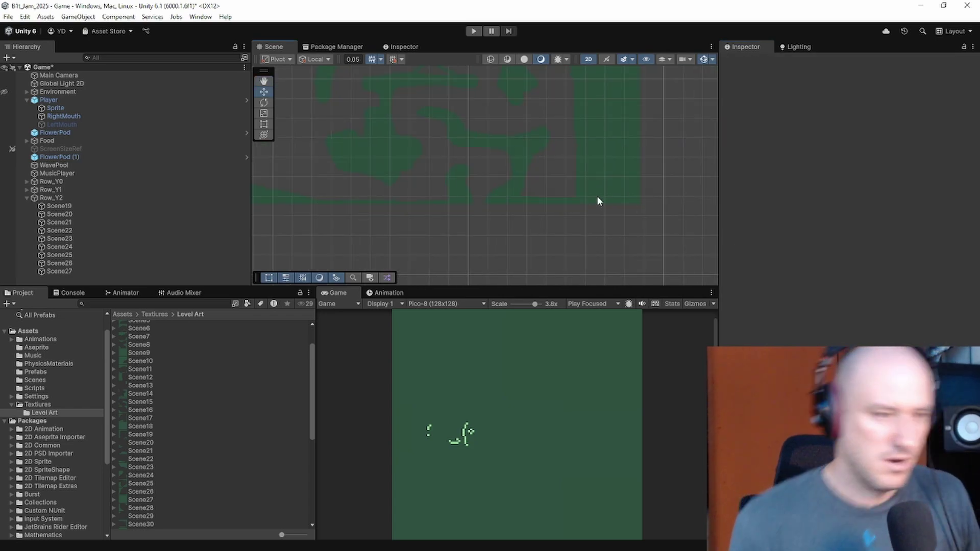
# Step: Mark Scene19 through Scene27 as Static and add a Polygon Collider 2D to all of them
pyautogui.click(112, 272)
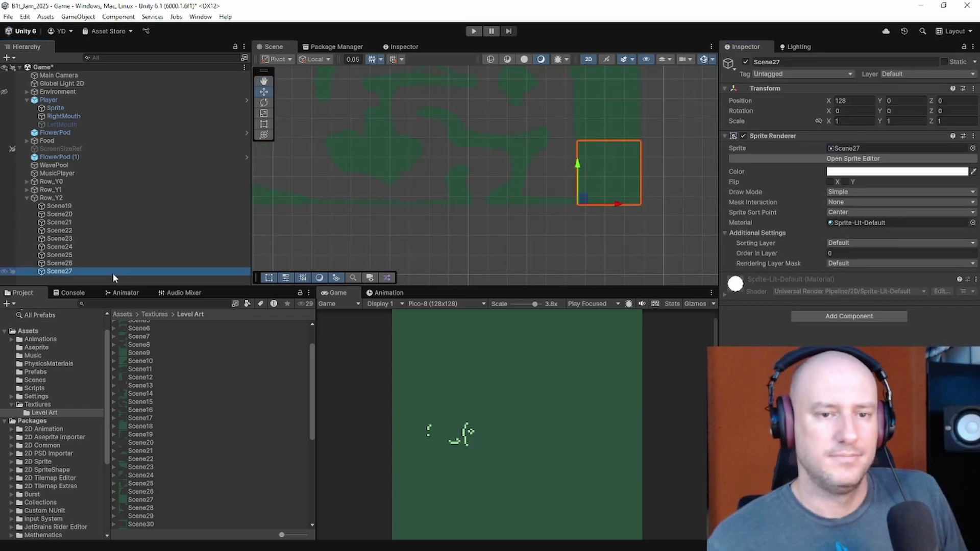
pyautogui.keyDown('shift'); pyautogui.click(67, 206); pyautogui.keyUp('shift')
pyautogui.click(814, 317)
pyautogui.click(820, 353)
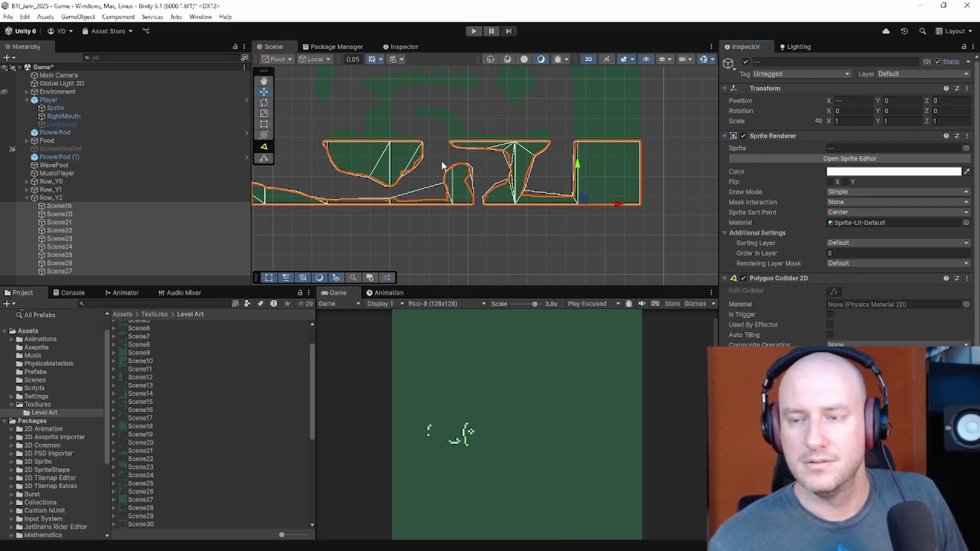
# Step: Examine how closely Scene19's polygon collider follows the edges of its artwork
pyautogui.scroll(-4, 442, 166)
pyautogui.moveTo(442, 166); pyautogui.dragTo(592, 196, button='middle')
pyautogui.click(128, 208)
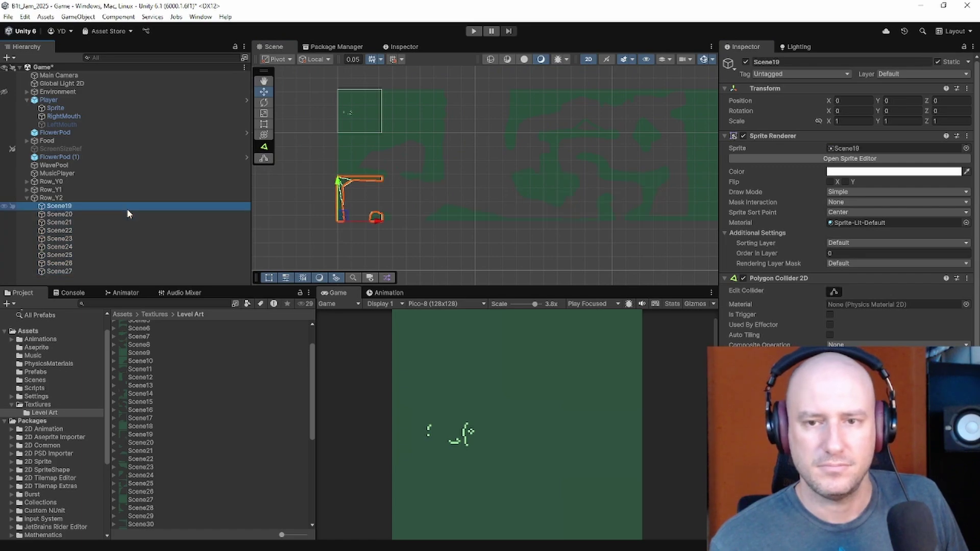
pyautogui.scroll(7, 398, 215)
pyautogui.moveTo(394, 217); pyautogui.dragTo(434, 232, button='middle')
pyautogui.scroll(2, 431, 233)
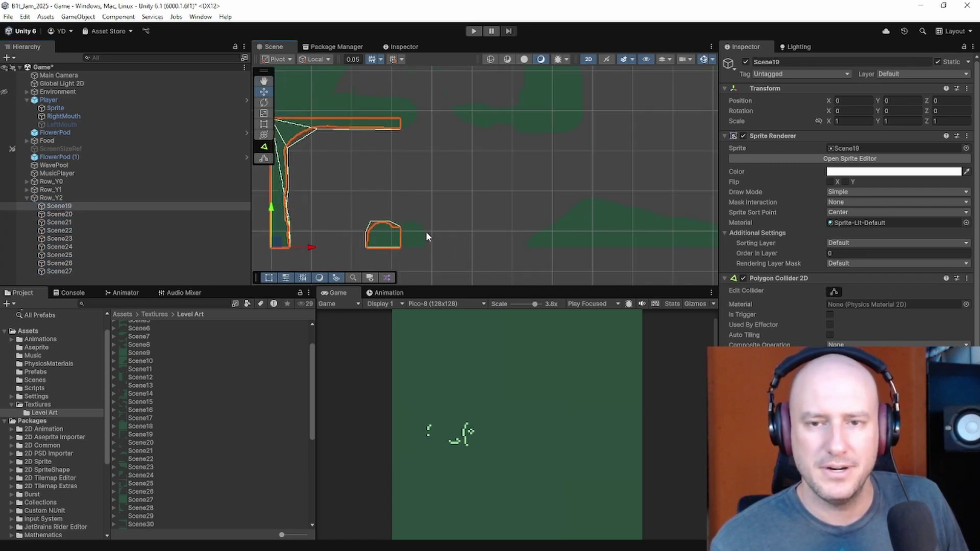
pyautogui.scroll(9, 288, 152)
pyautogui.moveTo(359, 157); pyautogui.dragTo(465, 167, button='middle')
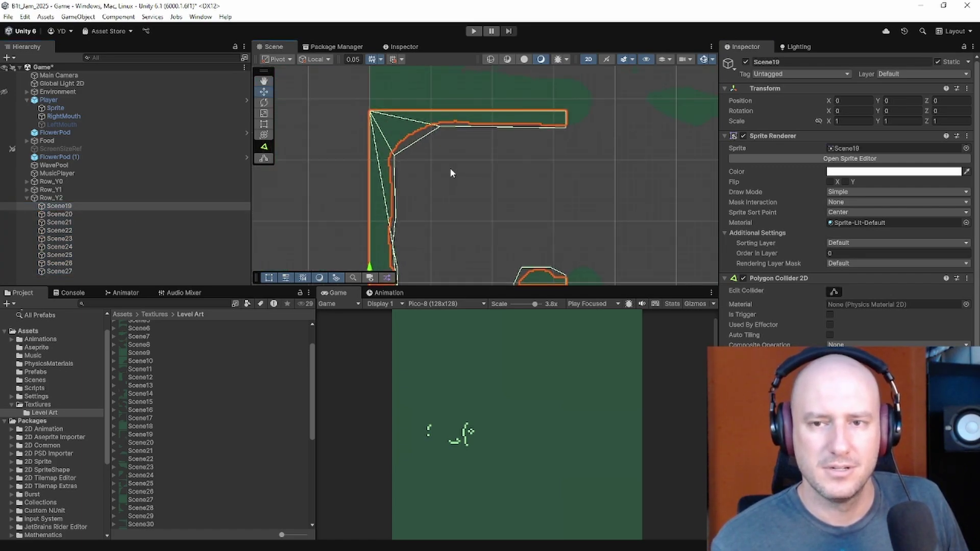
# Step: Edit Scene20's polygon collider so its points follow the wavy underside of the hanging shape at the sprite's upper right
pyautogui.click(67, 214)
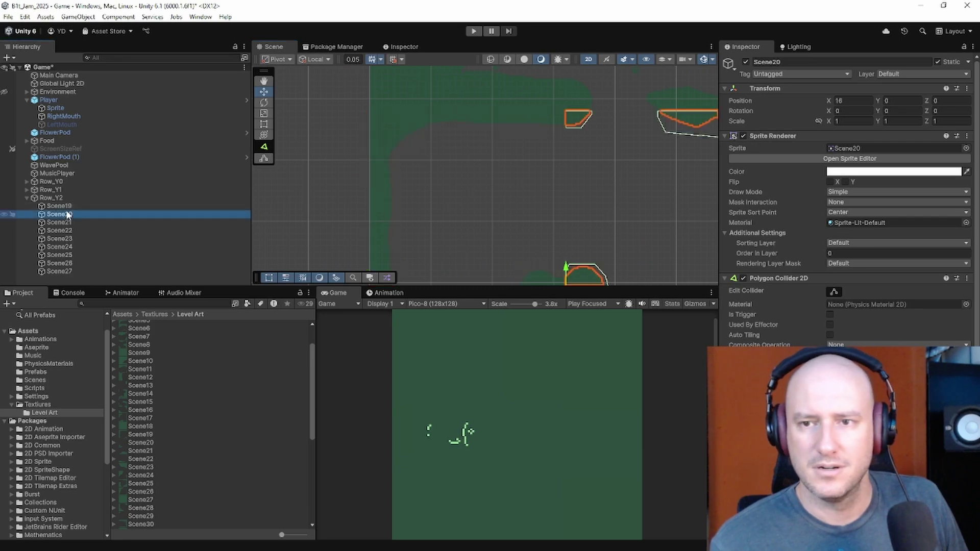
pyautogui.moveTo(638, 216); pyautogui.dragTo(443, 197, button='middle')
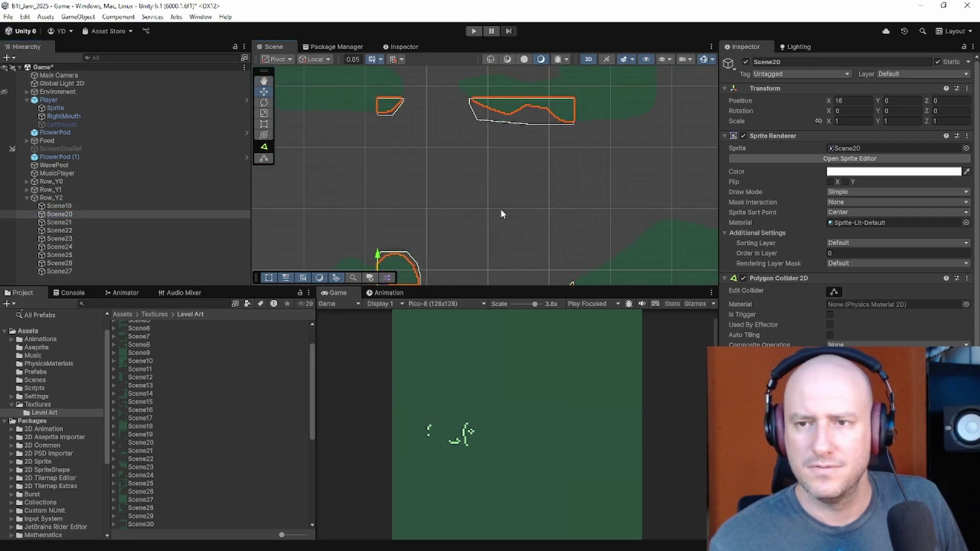
pyautogui.click(834, 292)
pyautogui.scroll(5, 503, 118)
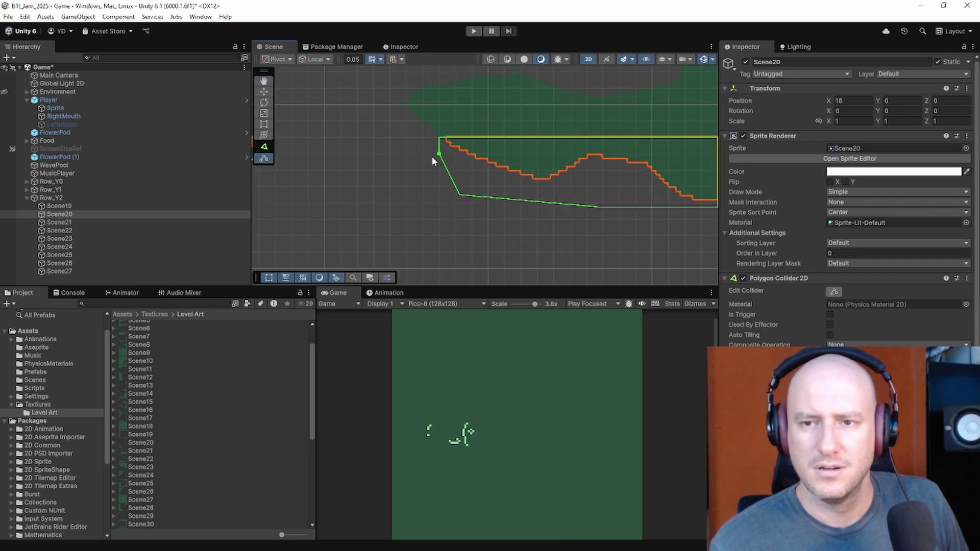
pyautogui.moveTo(440, 154); pyautogui.dragTo(536, 179)
pyautogui.moveTo(598, 190); pyautogui.dragTo(558, 212, button='middle')
pyautogui.moveTo(557, 214); pyautogui.dragTo(656, 209)
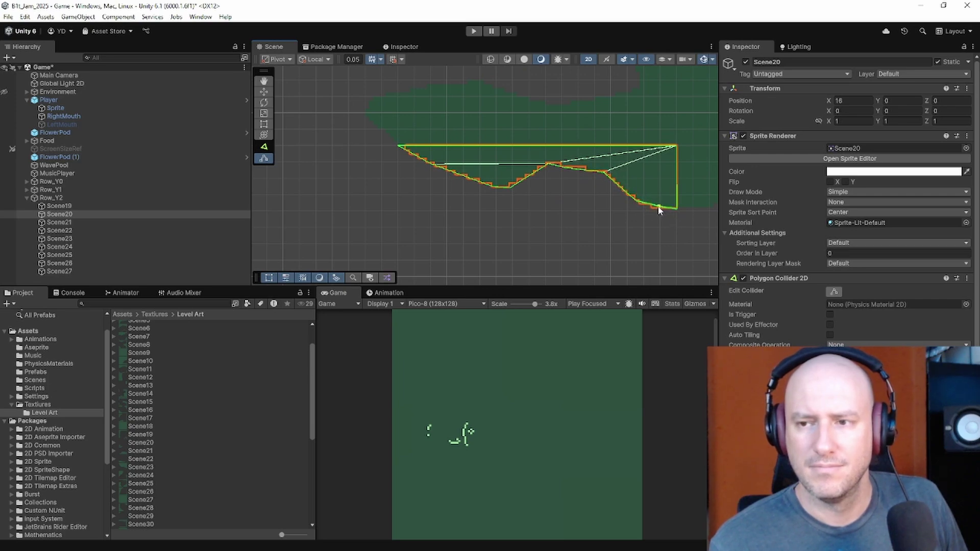
# Step: Fit Scene20's polygon collider points to the curved top, right side and base corner of the dome-shaped ground mound
pyautogui.scroll(-3, 570, 229)
pyautogui.moveTo(569, 230); pyautogui.dragTo(540, 103, button='middle')
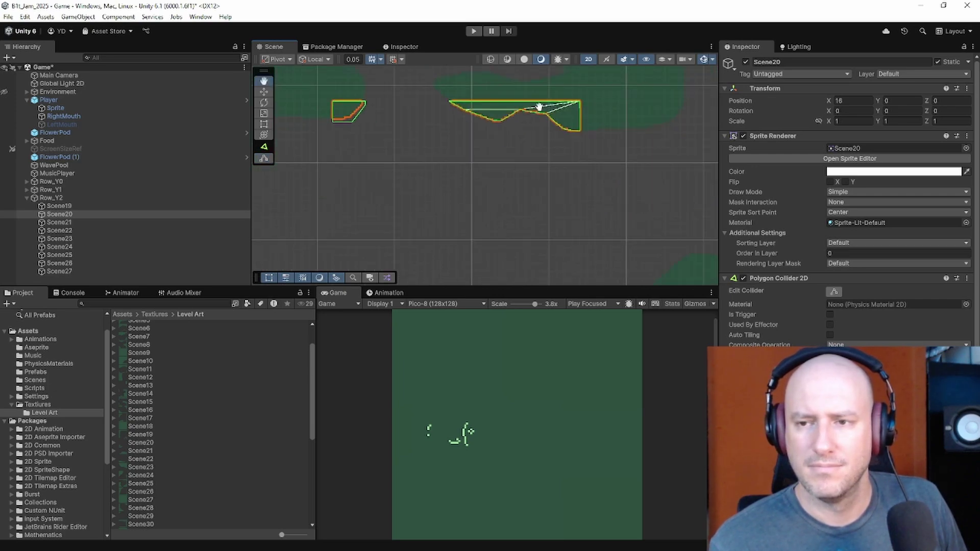
pyautogui.scroll(3, 523, 63)
pyautogui.moveTo(341, 205); pyautogui.dragTo(390, 70, button='middle')
pyautogui.scroll(4, 358, 127)
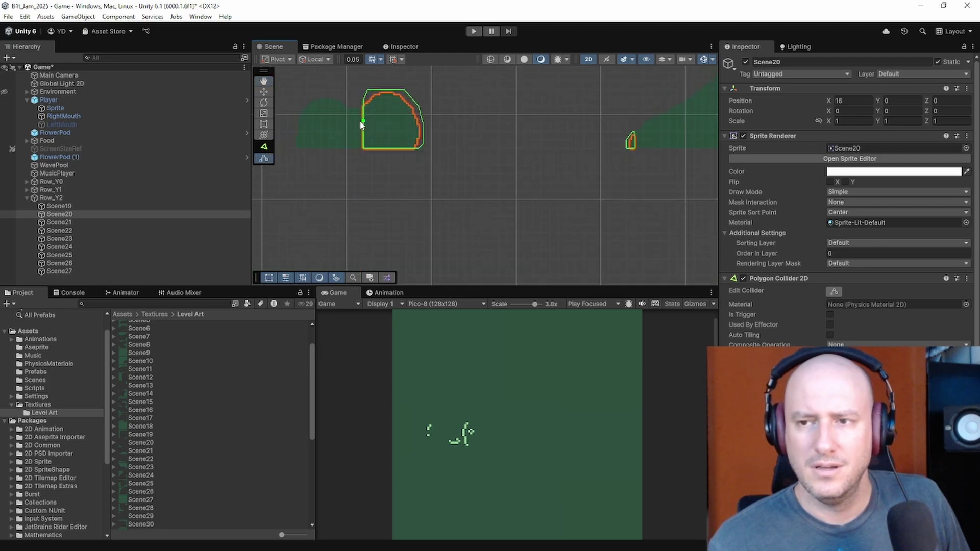
pyautogui.moveTo(358, 124); pyautogui.dragTo(385, 203, button='middle')
pyautogui.scroll(1, 386, 204)
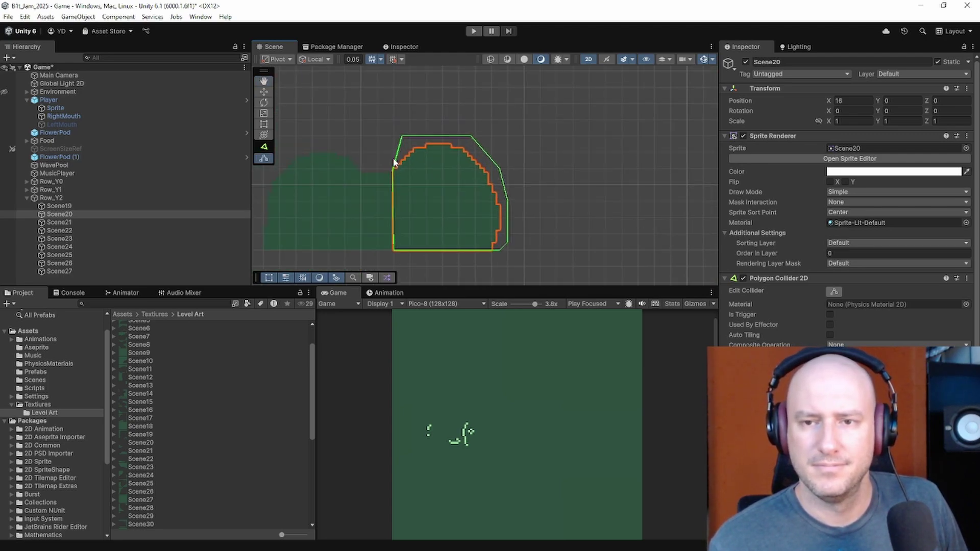
pyautogui.moveTo(401, 137); pyautogui.dragTo(428, 144)
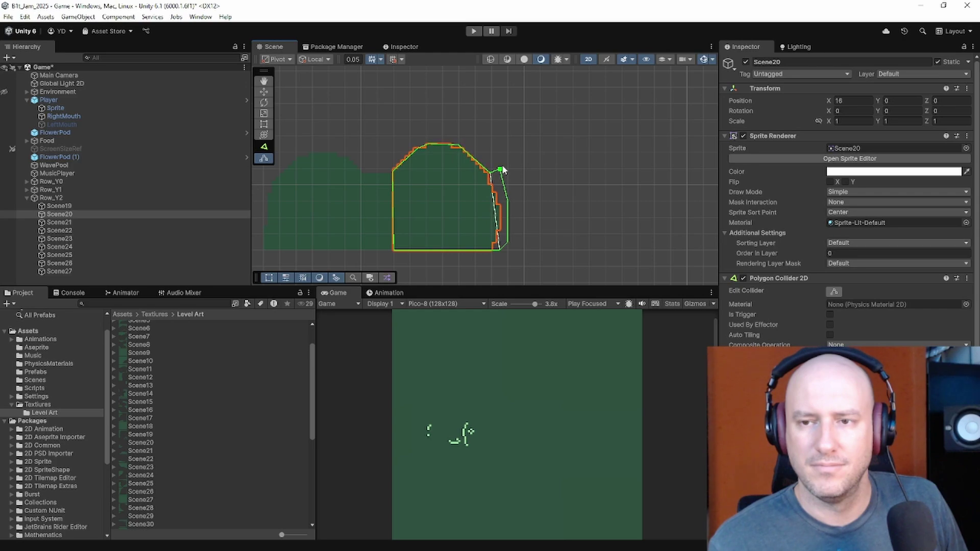
pyautogui.moveTo(501, 175); pyautogui.dragTo(500, 247)
pyautogui.scroll(5, 493, 252)
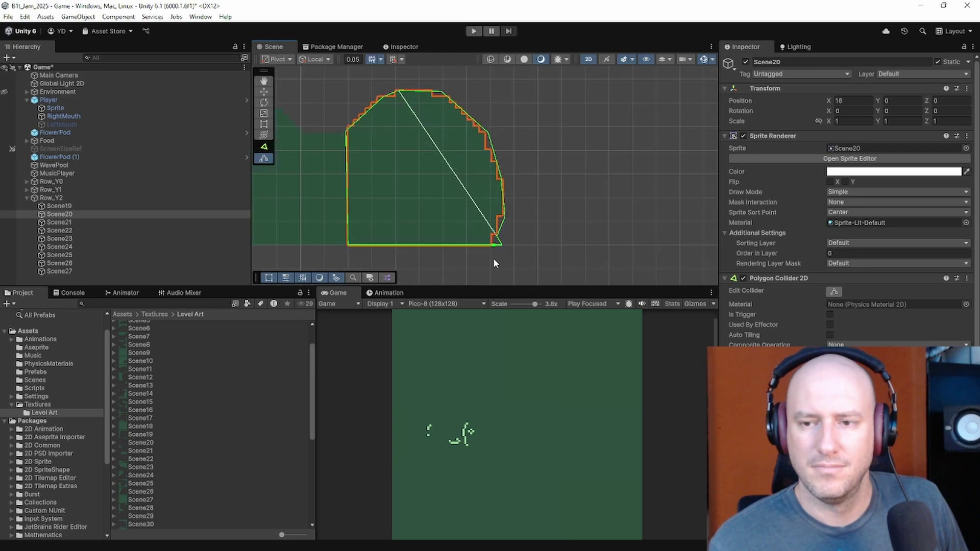
pyautogui.moveTo(491, 243); pyautogui.dragTo(486, 243)
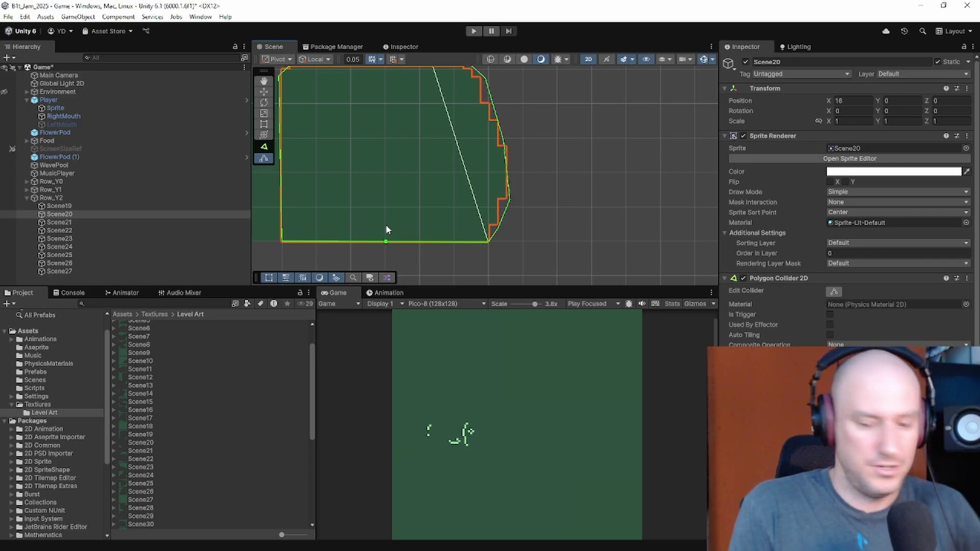
# Step: Tighten Scene20's polygon collider around the small ground wedge at the sprite's lower-right edge
pyautogui.scroll(-5, 386, 228)
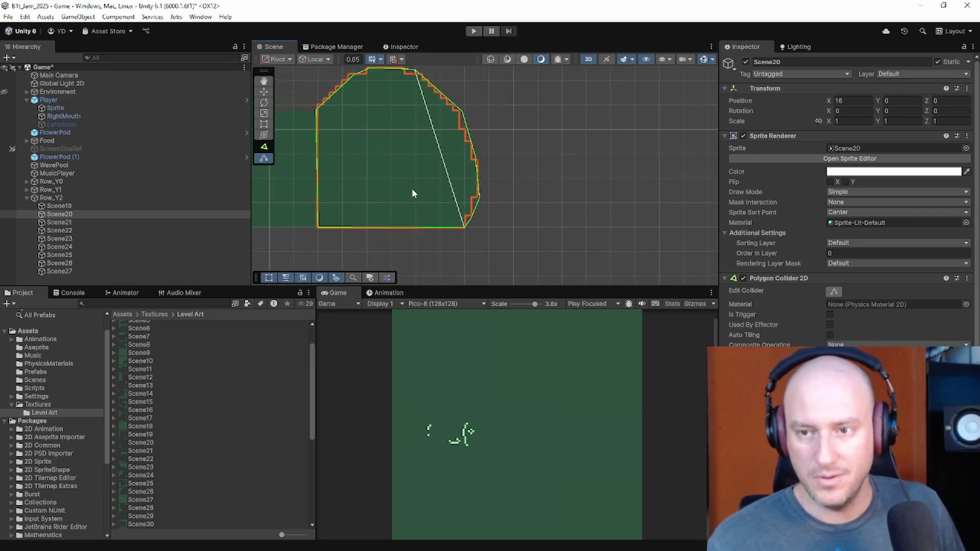
pyautogui.scroll(-3, 479, 149)
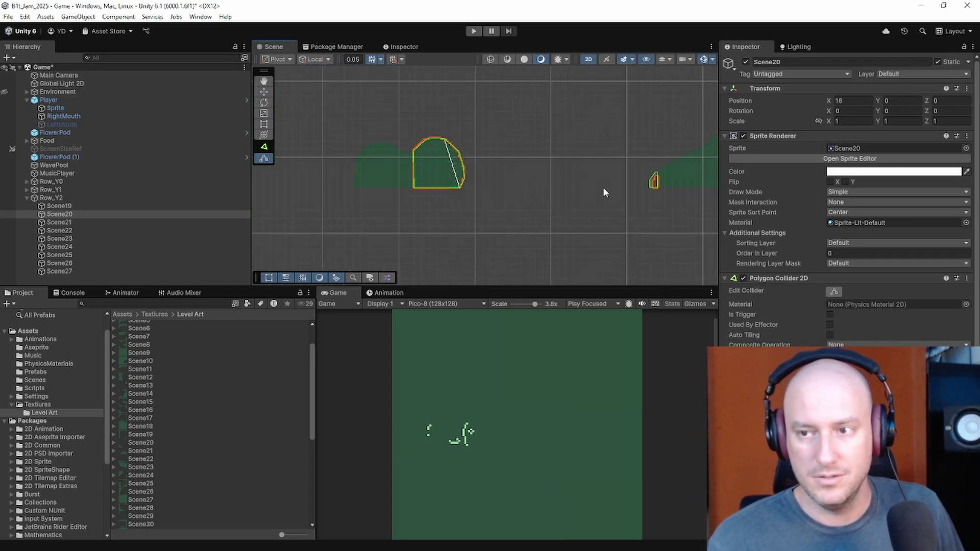
pyautogui.scroll(3, 649, 194)
pyautogui.scroll(6, 563, 213)
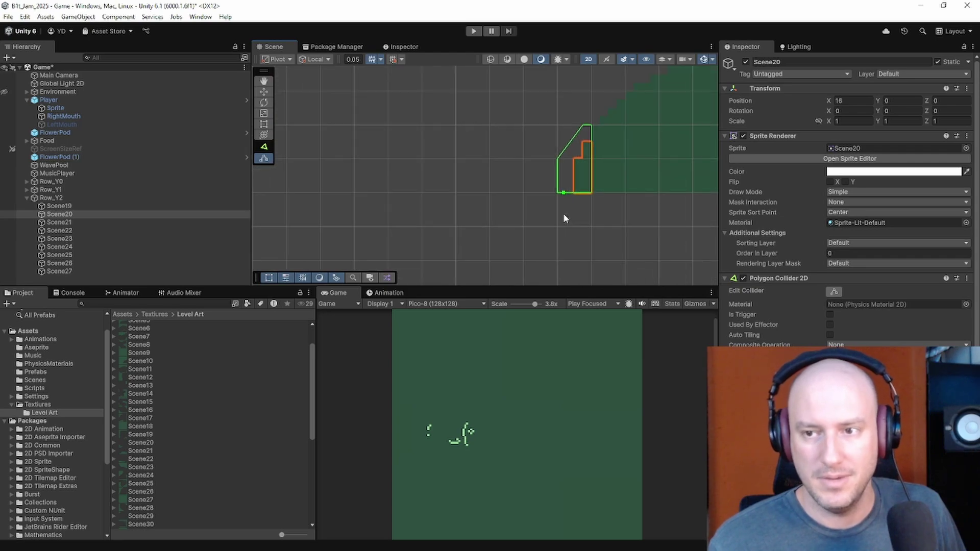
pyautogui.moveTo(553, 184); pyautogui.dragTo(578, 186)
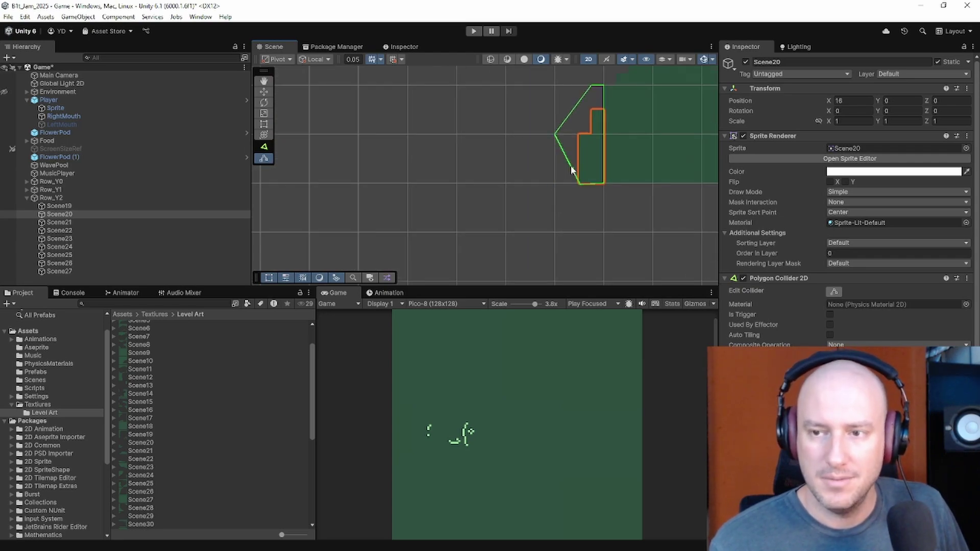
pyautogui.moveTo(555, 136); pyautogui.dragTo(580, 136)
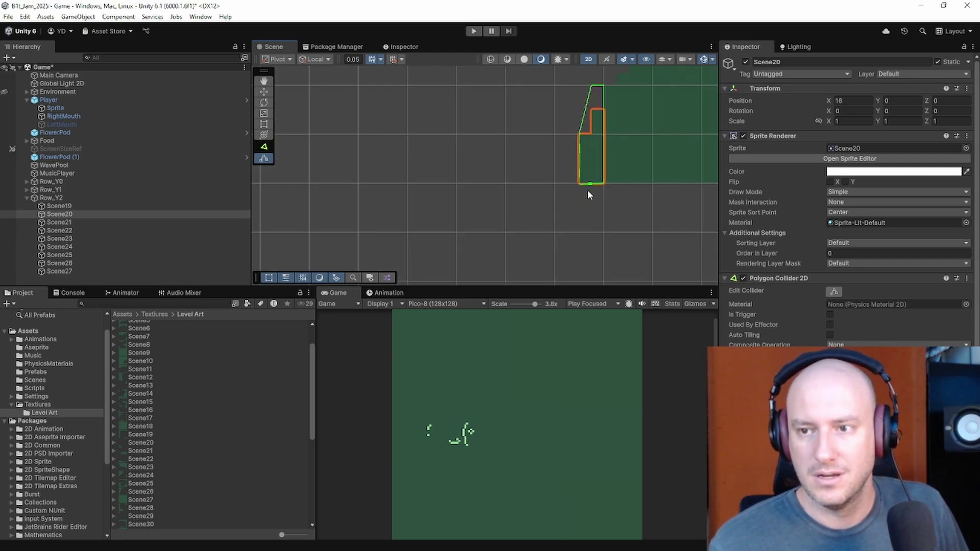
pyautogui.moveTo(580, 182); pyautogui.dragTo(582, 211, button='middle')
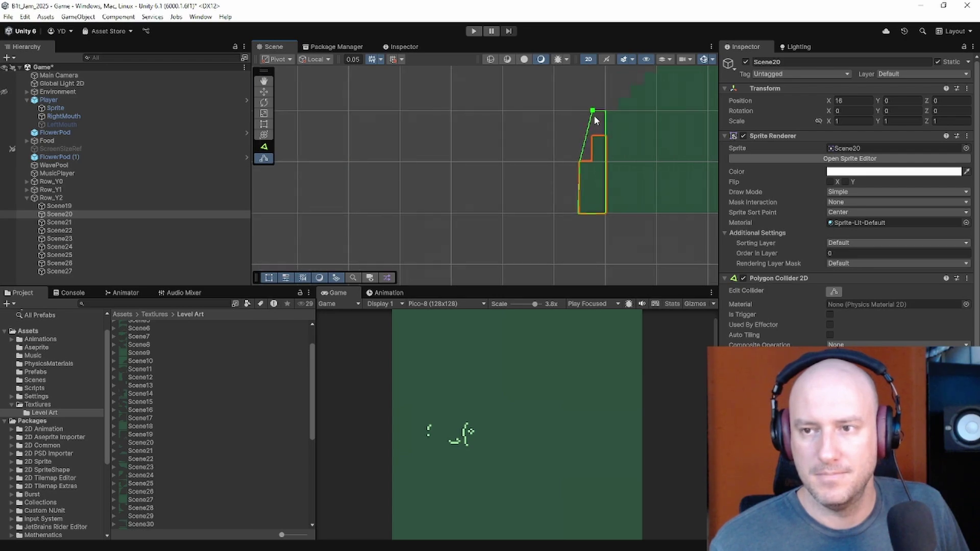
pyautogui.moveTo(594, 117)
pyautogui.mouseDown()
pyautogui.moveTo(595, 131)
pyautogui.moveTo(605, 112)
pyautogui.mouseUp()
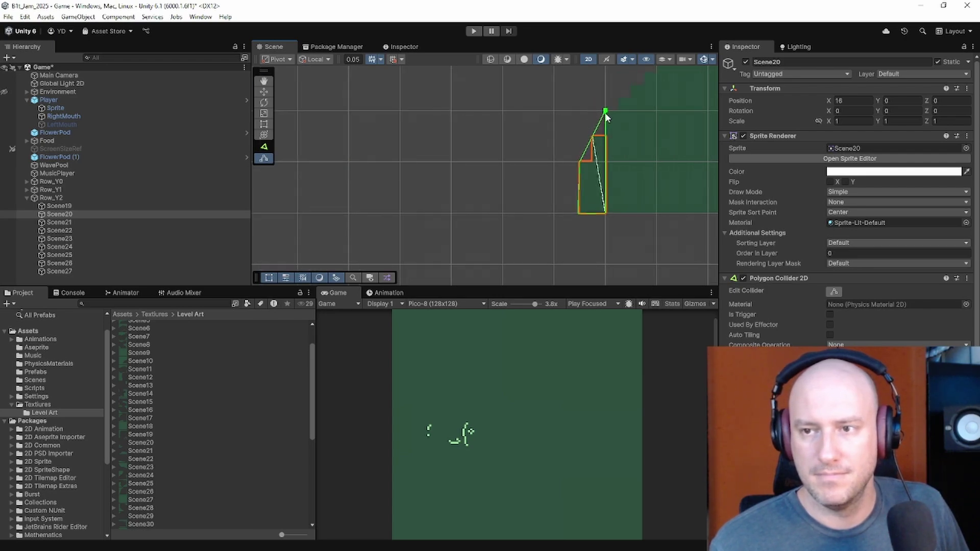
# Step: Edit Scene21's polygon collider so its points follow the lower part of the hill's rising left slope
pyautogui.click(72, 223)
pyautogui.scroll(-5, 391, 171)
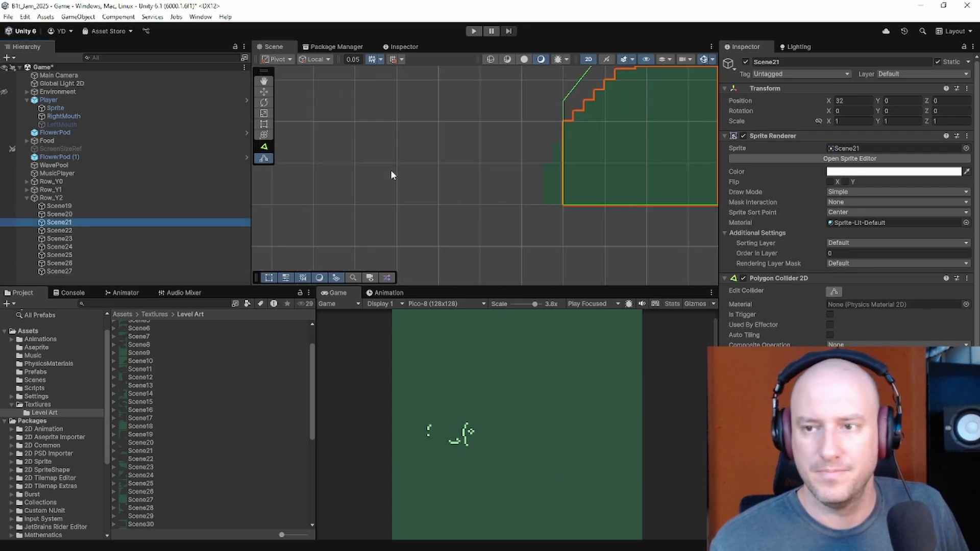
pyautogui.scroll(-5, 474, 142)
pyautogui.moveTo(609, 134); pyautogui.dragTo(391, 259, button='middle')
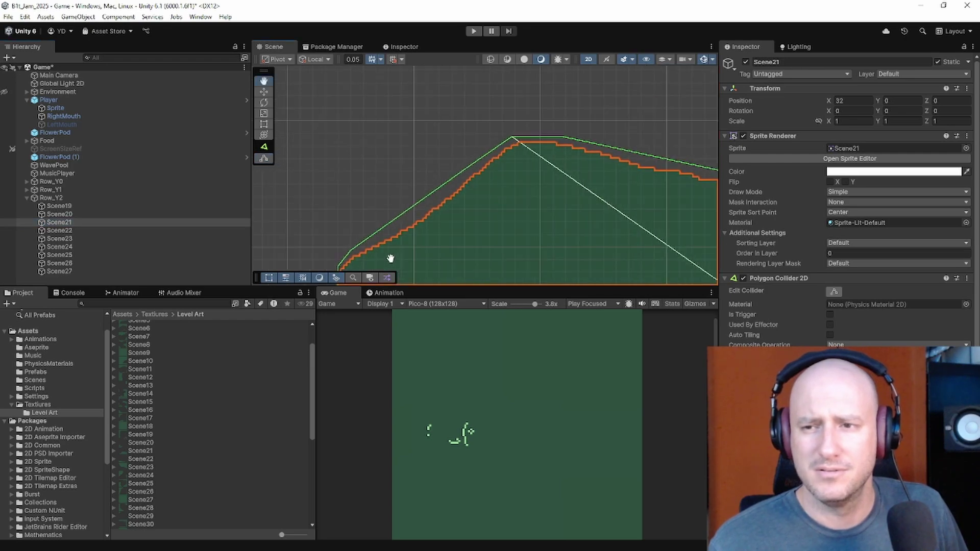
pyautogui.scroll(-6, 399, 238)
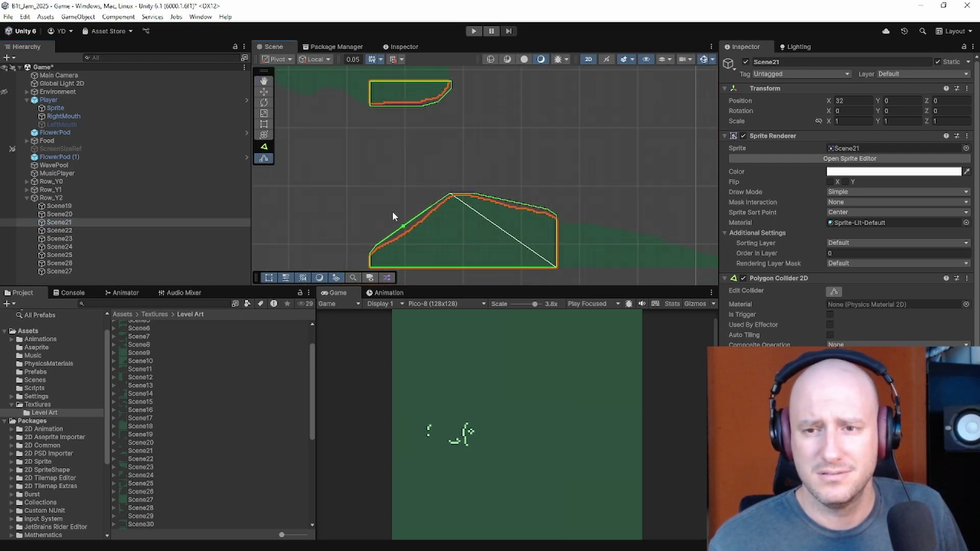
pyautogui.scroll(8, 392, 211)
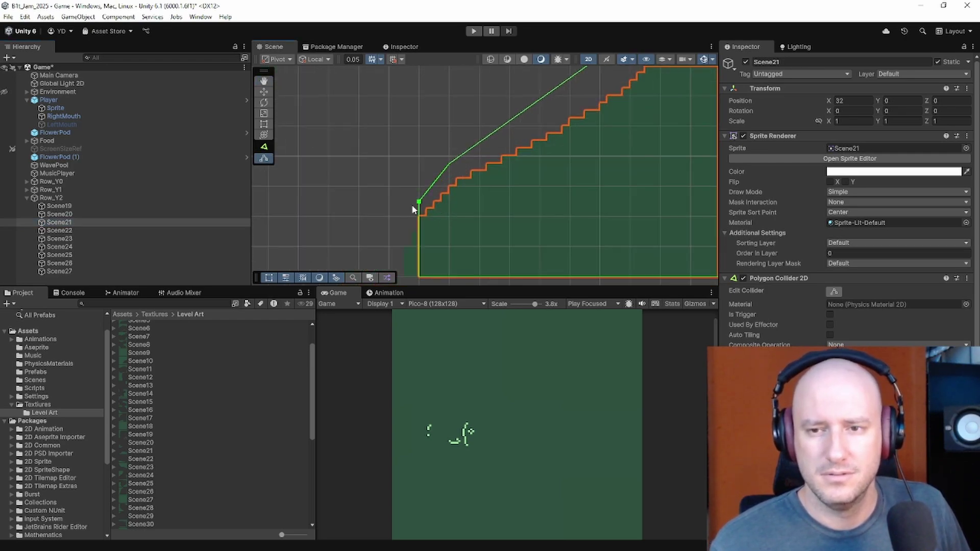
pyautogui.moveTo(416, 205); pyautogui.dragTo(417, 220)
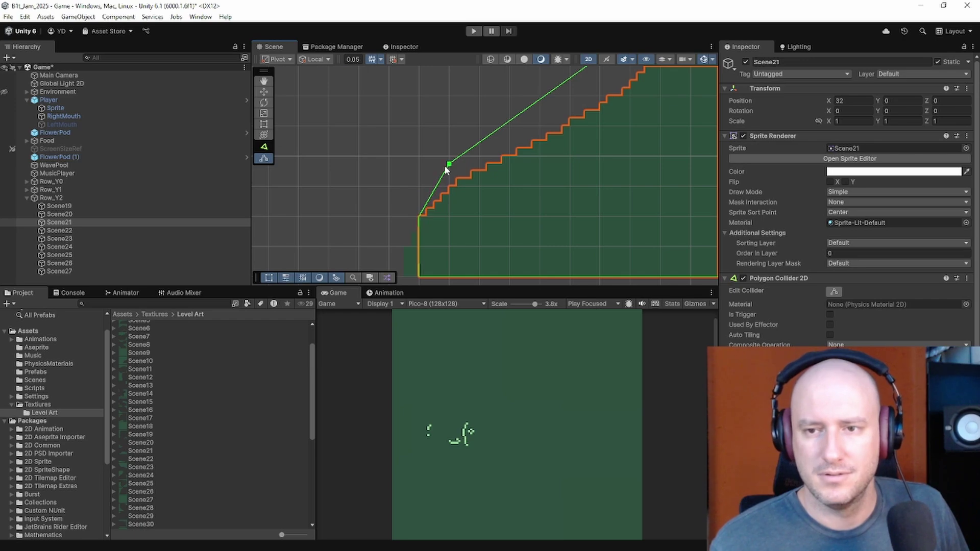
pyautogui.moveTo(449, 165); pyautogui.dragTo(458, 177)
pyautogui.moveTo(577, 153); pyautogui.dragTo(520, 172, button='middle')
pyautogui.moveTo(515, 117); pyautogui.dragTo(517, 136)
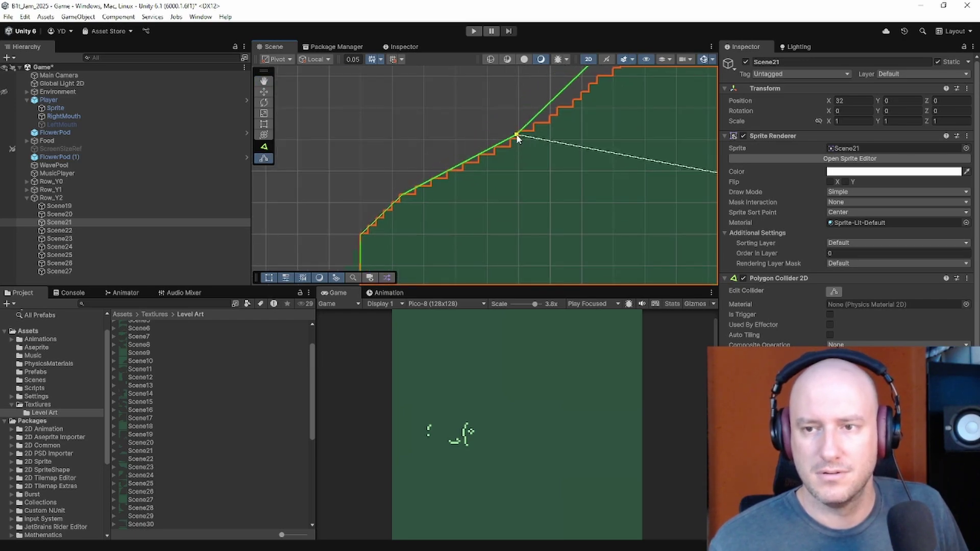
# Step: Fit Scene21's collider points along the upper left slope and across the flat peak of the hill
pyautogui.moveTo(618, 139); pyautogui.dragTo(534, 217, button='middle')
pyautogui.moveTo(531, 117); pyautogui.dragTo(547, 132)
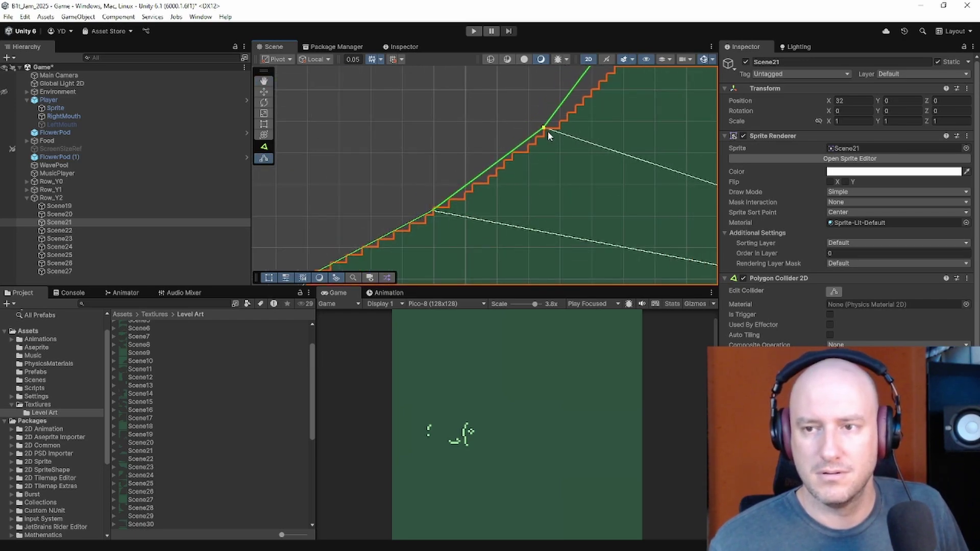
pyautogui.moveTo(567, 181); pyautogui.dragTo(497, 268, button='middle')
pyautogui.moveTo(530, 146)
pyautogui.mouseDown()
pyautogui.moveTo(536, 131)
pyautogui.moveTo(544, 149)
pyautogui.mouseUp()
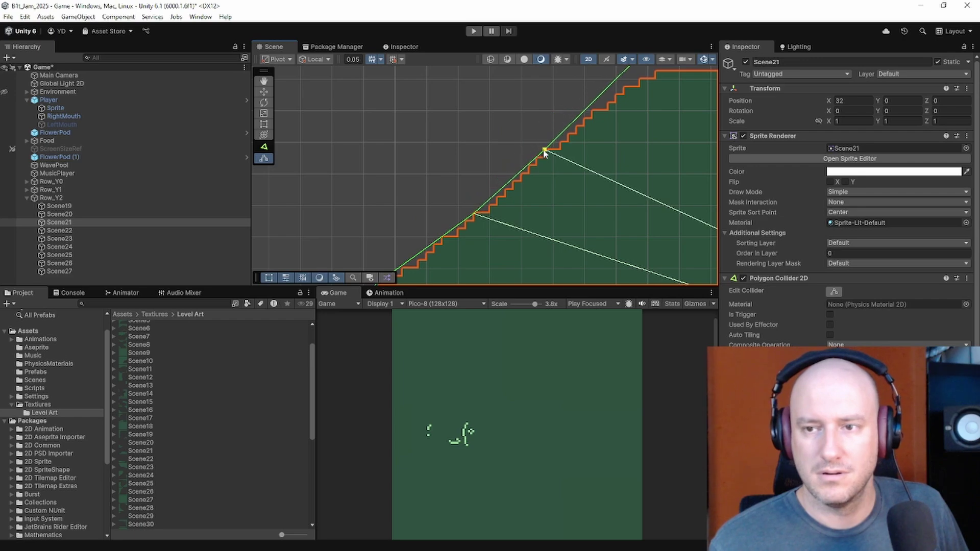
pyautogui.moveTo(628, 176); pyautogui.dragTo(554, 236, button='middle')
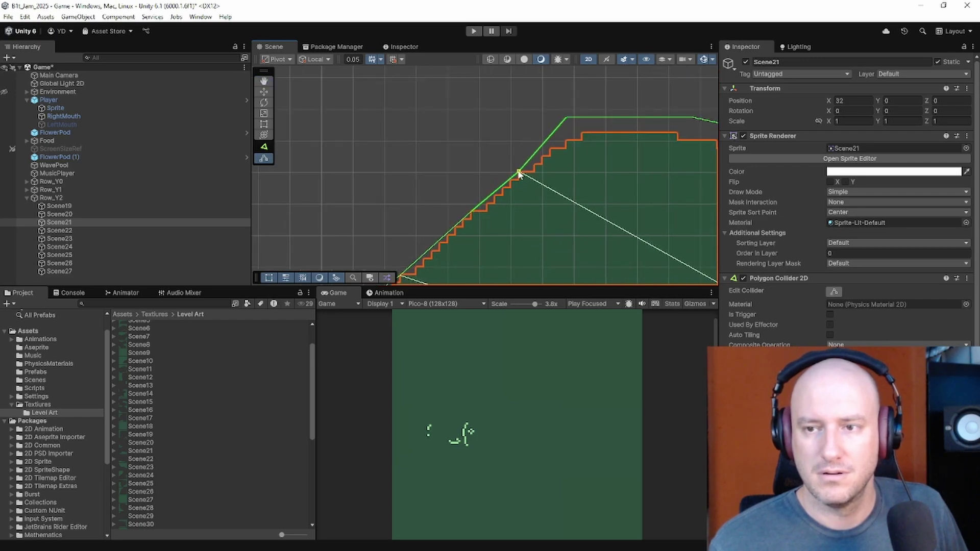
pyautogui.moveTo(567, 118); pyautogui.dragTo(584, 132)
pyautogui.moveTo(628, 144); pyautogui.dragTo(449, 151, button='middle')
pyautogui.moveTo(512, 125); pyautogui.dragTo(498, 140)
# Step: Fit Scene21's collider points down the hill's right slope to the sprite's right edge
pyautogui.moveTo(498, 141); pyautogui.dragTo(376, 146, button='middle')
pyautogui.moveTo(472, 138); pyautogui.dragTo(418, 134)
pyautogui.click(595, 161)
pyautogui.moveTo(595, 161); pyautogui.dragTo(553, 171)
pyautogui.moveTo(552, 172); pyautogui.dragTo(410, 134, button='middle')
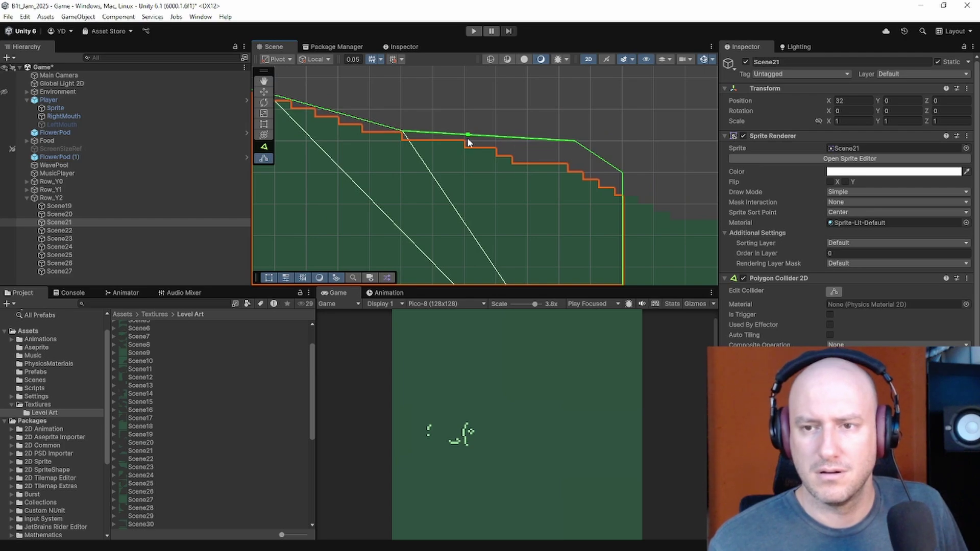
pyautogui.moveTo(468, 139); pyautogui.dragTo(464, 144)
pyautogui.moveTo(570, 142); pyautogui.dragTo(620, 196)
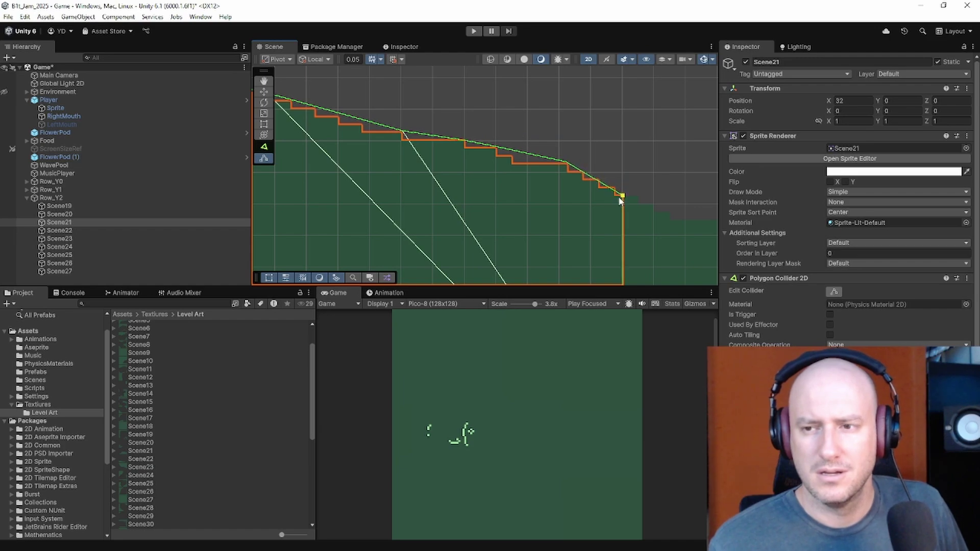
# Step: Edit Scene22's polygon collider to follow the short drop, flat ledge and first descending stretch from the sprite's left edge
pyautogui.scroll(-5, 619, 201)
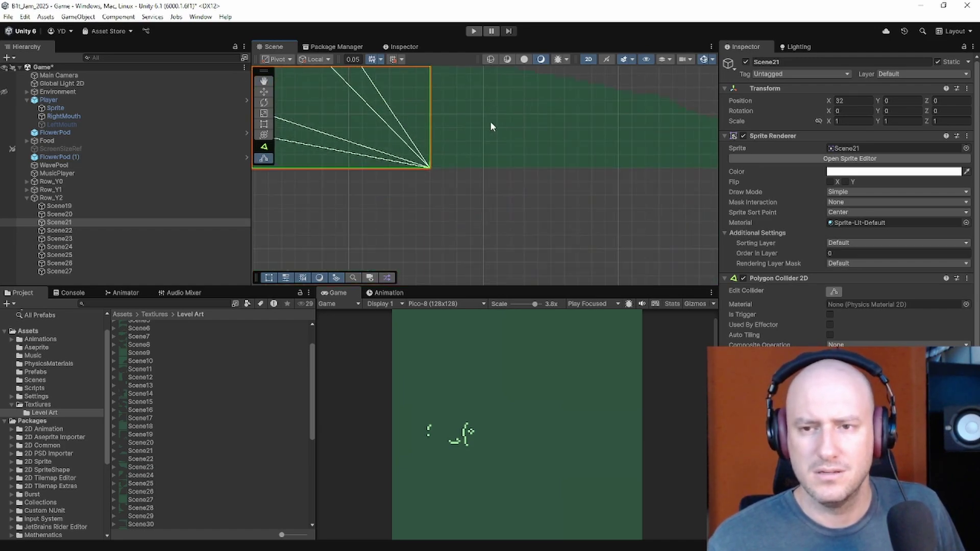
pyautogui.scroll(-3, 463, 120)
pyautogui.moveTo(453, 122); pyautogui.dragTo(437, 198, button='middle')
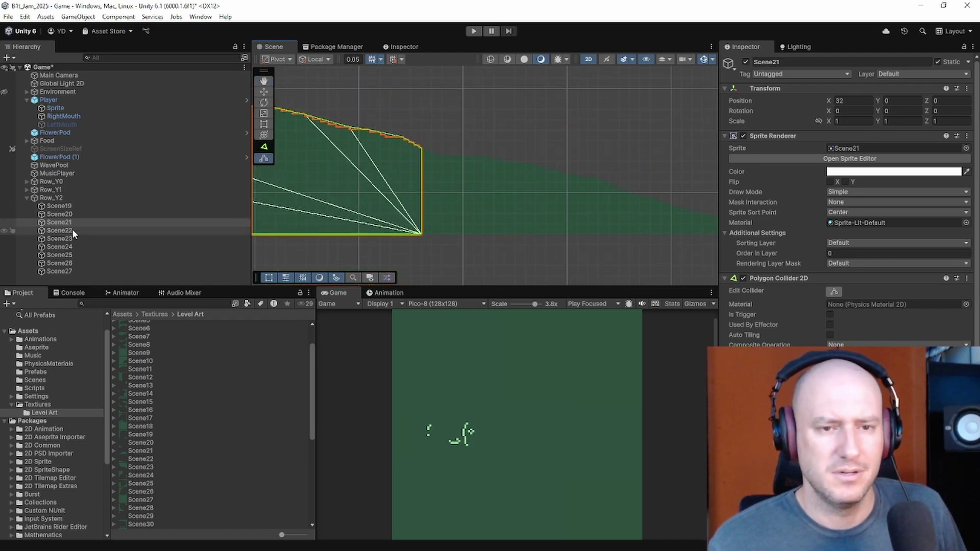
pyautogui.click(60, 231)
pyautogui.scroll(3, 421, 145)
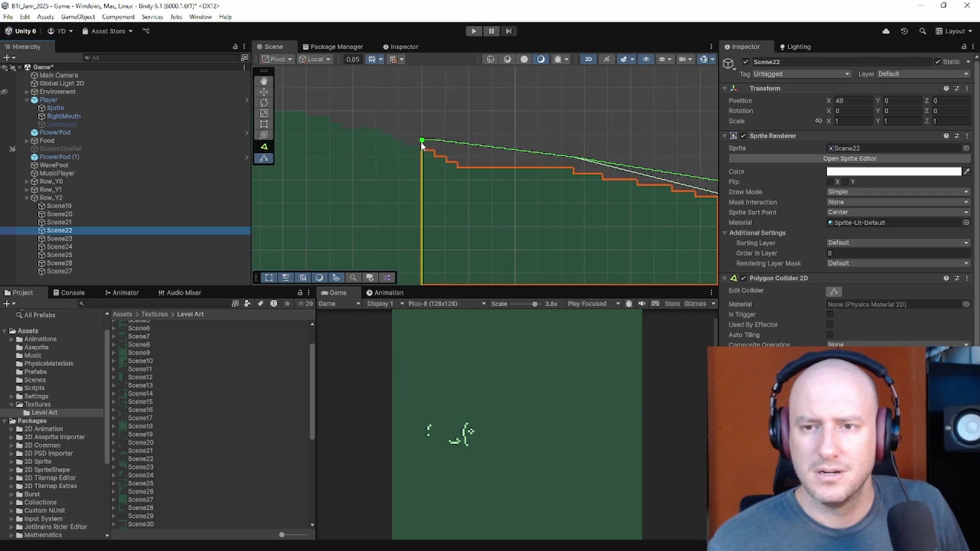
pyautogui.moveTo(421, 145); pyautogui.dragTo(460, 166)
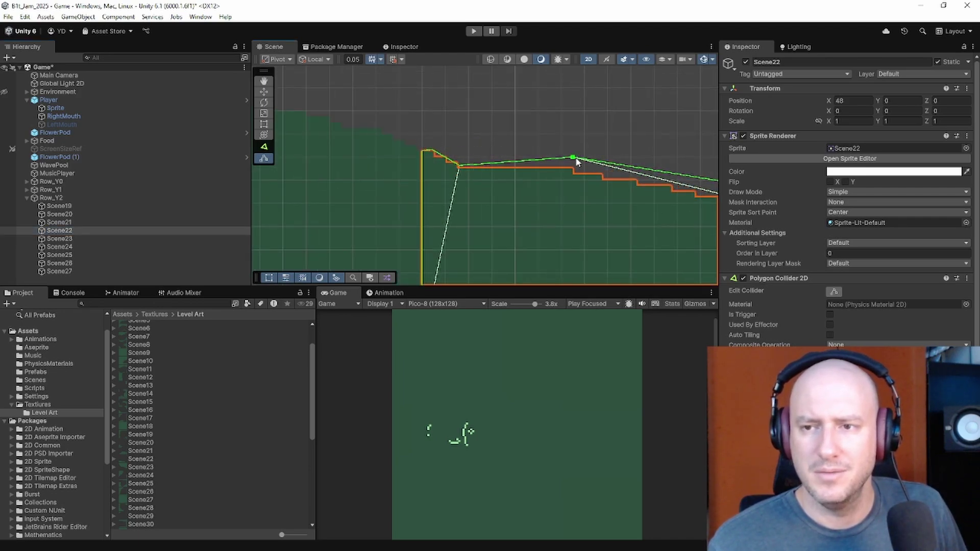
pyautogui.moveTo(573, 157); pyautogui.dragTo(576, 163)
pyautogui.moveTo(575, 170); pyautogui.dragTo(499, 168, button='middle')
pyautogui.moveTo(499, 168); pyautogui.dragTo(564, 192)
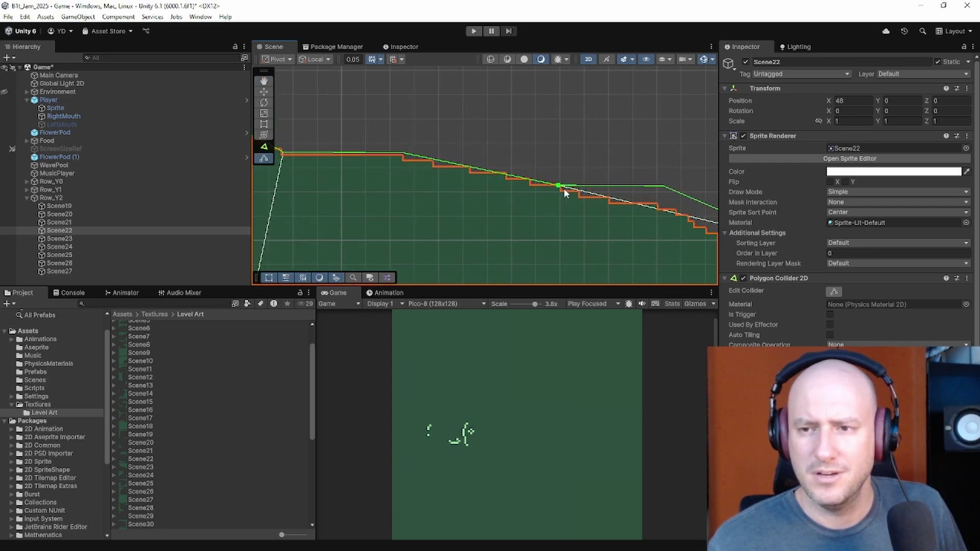
# Step: Fit the rest of Scene22's collider along the lower slope and the flat ground up to the sprite's right edge
pyautogui.moveTo(565, 193); pyautogui.dragTo(478, 173, button='middle')
pyautogui.moveTo(478, 172); pyautogui.dragTo(548, 186)
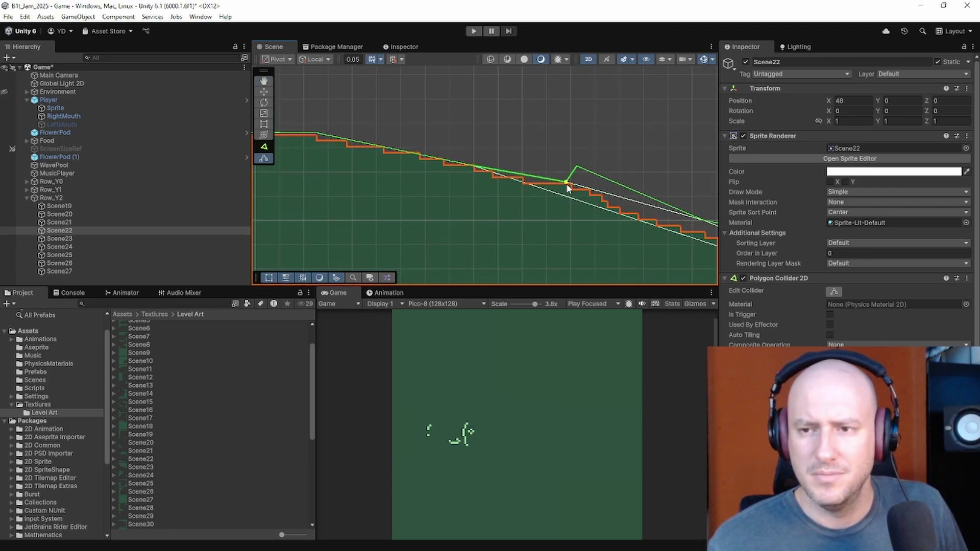
pyautogui.moveTo(554, 187); pyautogui.dragTo(491, 173, button='middle')
pyautogui.moveTo(516, 153); pyautogui.dragTo(547, 197)
pyautogui.moveTo(547, 197); pyautogui.dragTo(498, 194, button='middle')
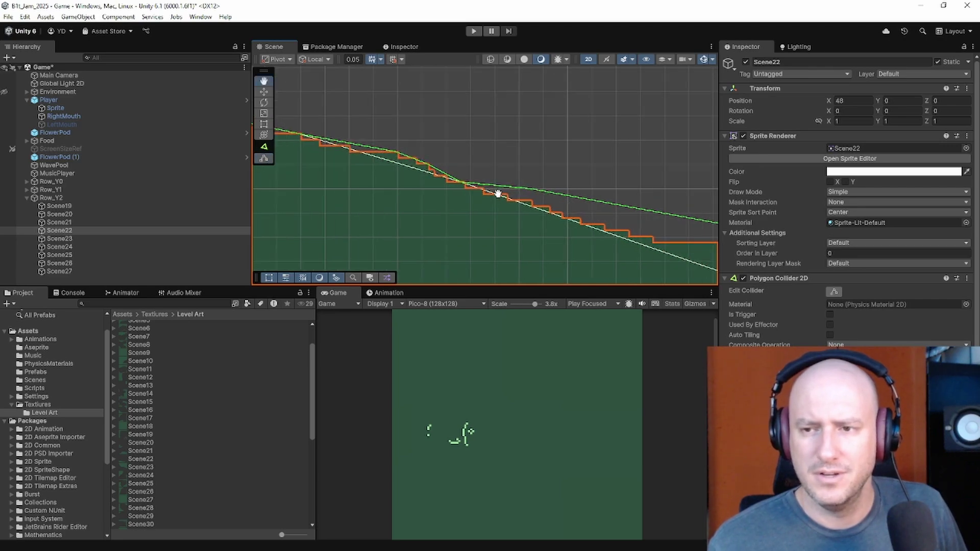
pyautogui.moveTo(527, 190); pyautogui.dragTo(672, 243)
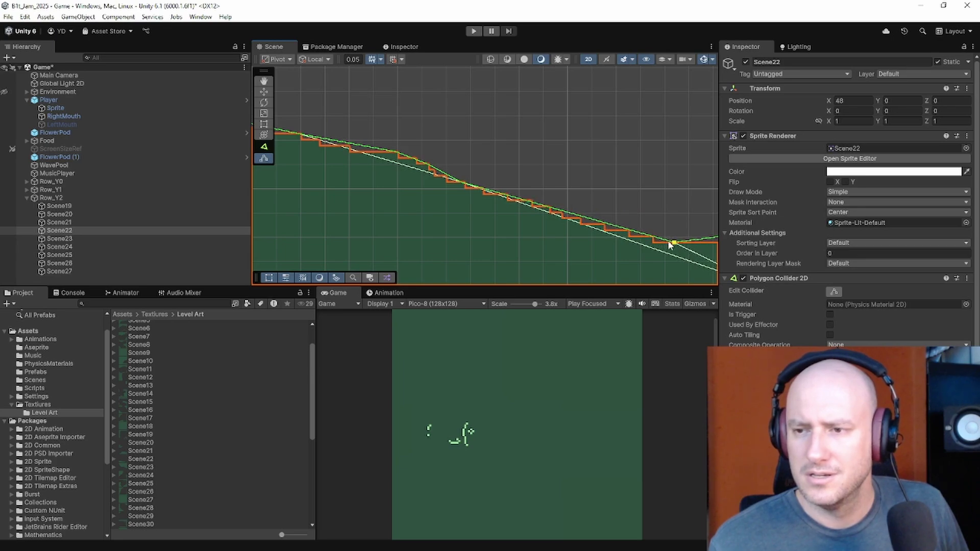
pyautogui.moveTo(588, 233); pyautogui.dragTo(292, 164, button='middle')
pyautogui.moveTo(467, 162); pyautogui.dragTo(468, 171)
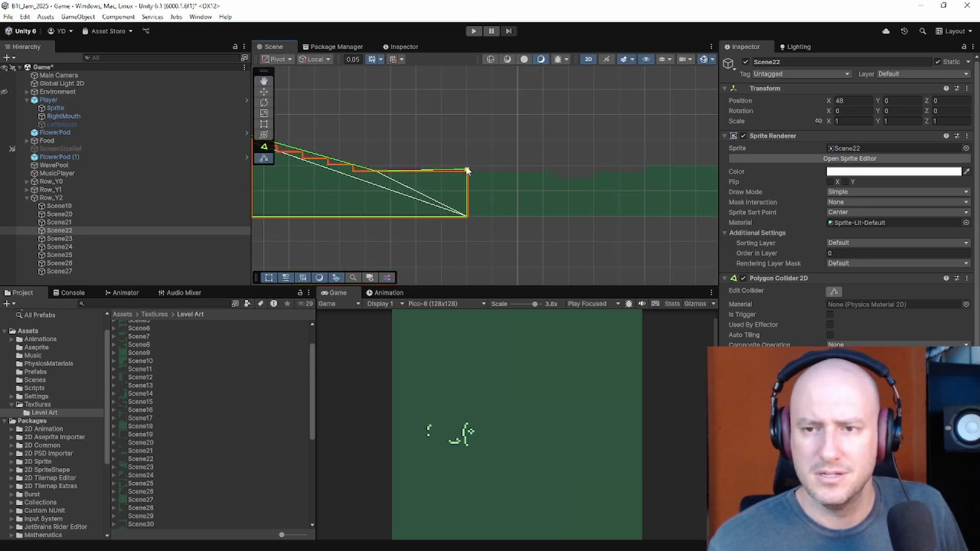
# Step: Edit Scene23's polygon collider to follow the ground from the sprite's left edge across the shallow notch to the raised step
pyautogui.click(103, 239)
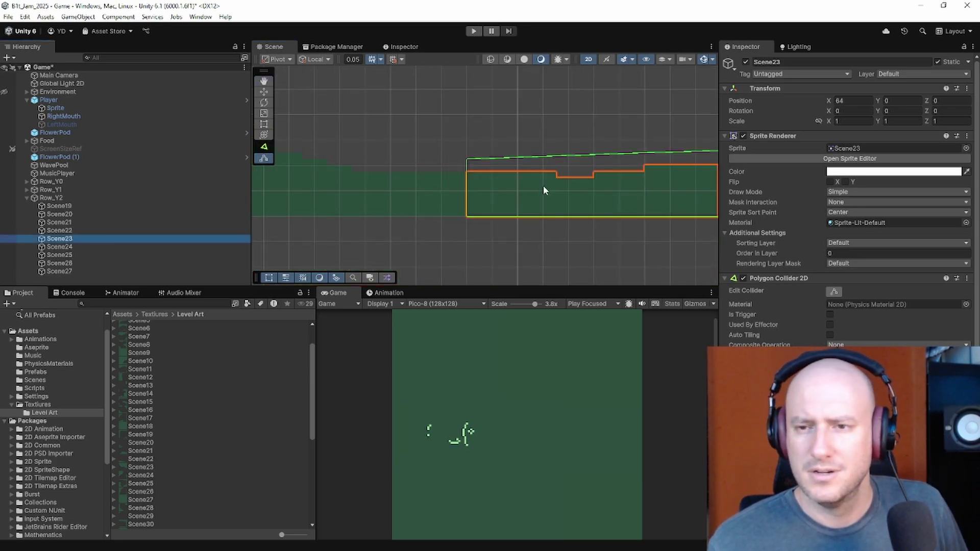
pyautogui.moveTo(465, 160); pyautogui.dragTo(467, 171)
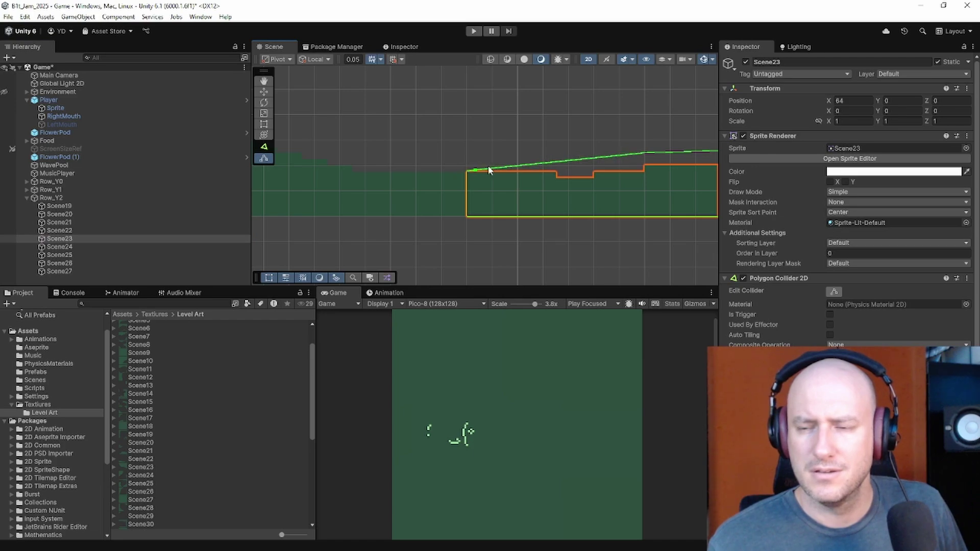
pyautogui.moveTo(550, 164); pyautogui.dragTo(649, 166)
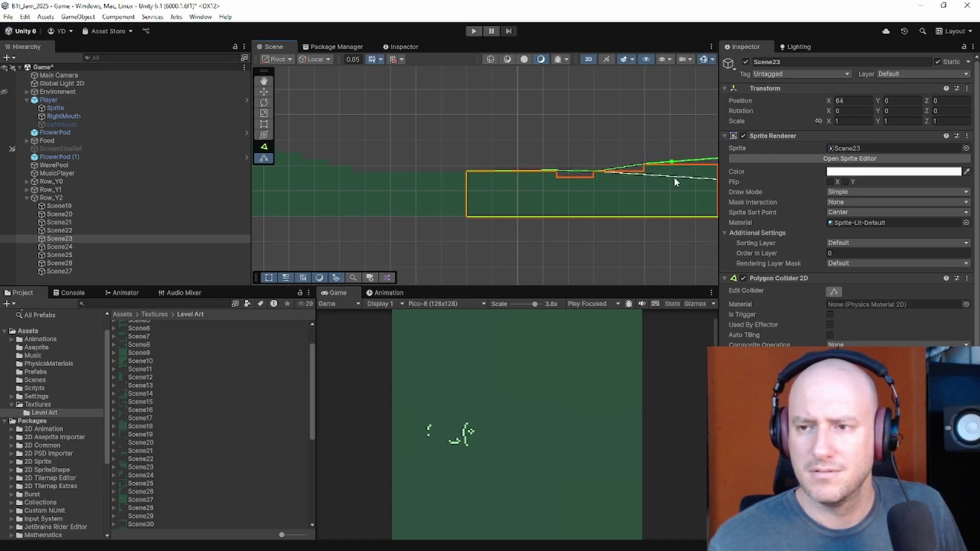
# Step: Fit the rest of Scene23's ground collider along the long flat stretch, through the dip and up to the sprite's right edge
pyautogui.moveTo(674, 177); pyautogui.dragTo(466, 177, button='middle')
pyautogui.scroll(-2, 577, 169)
pyautogui.moveTo(577, 169); pyautogui.dragTo(454, 138, button='middle')
pyautogui.scroll(-2, 407, 136)
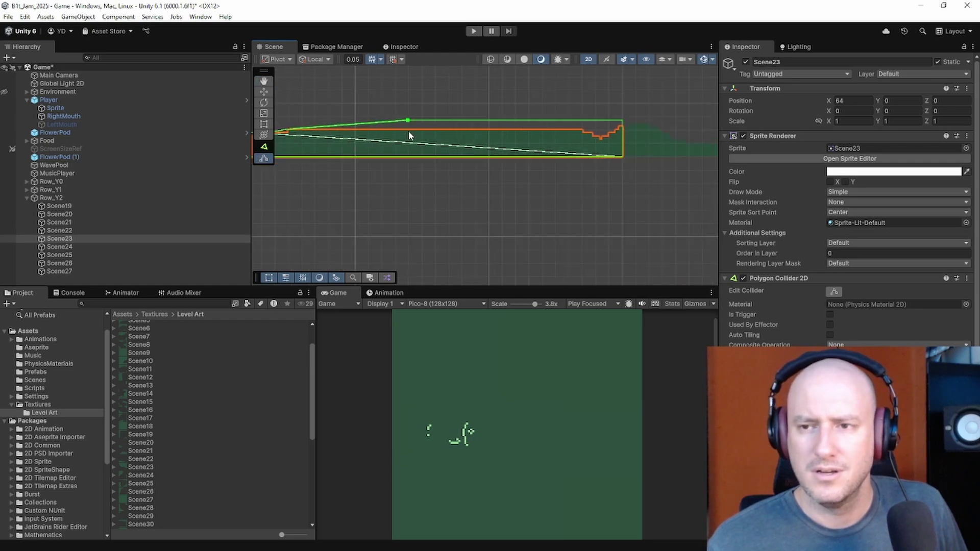
pyautogui.moveTo(572, 132); pyautogui.dragTo(633, 130)
pyautogui.scroll(2, 593, 139)
pyautogui.scroll(2, 591, 138)
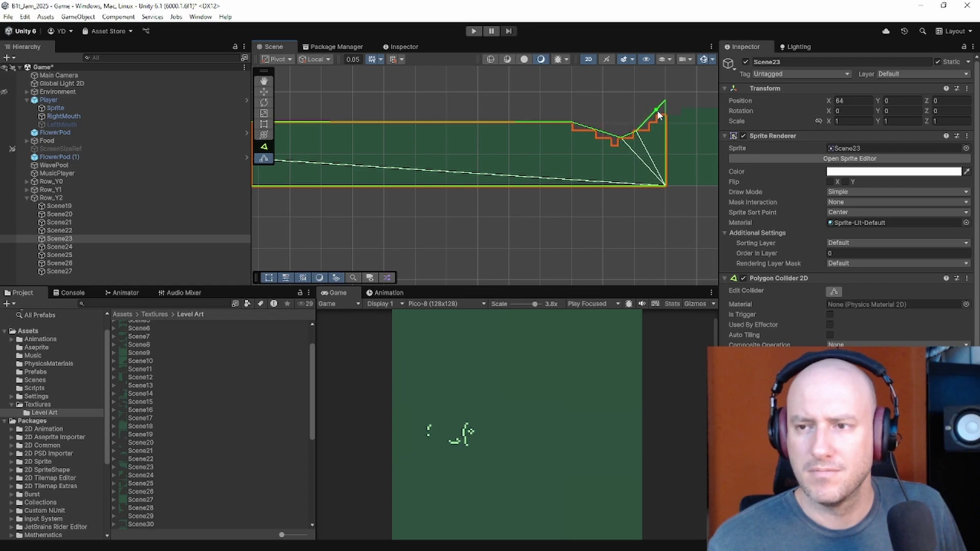
pyautogui.moveTo(668, 102); pyautogui.dragTo(668, 115)
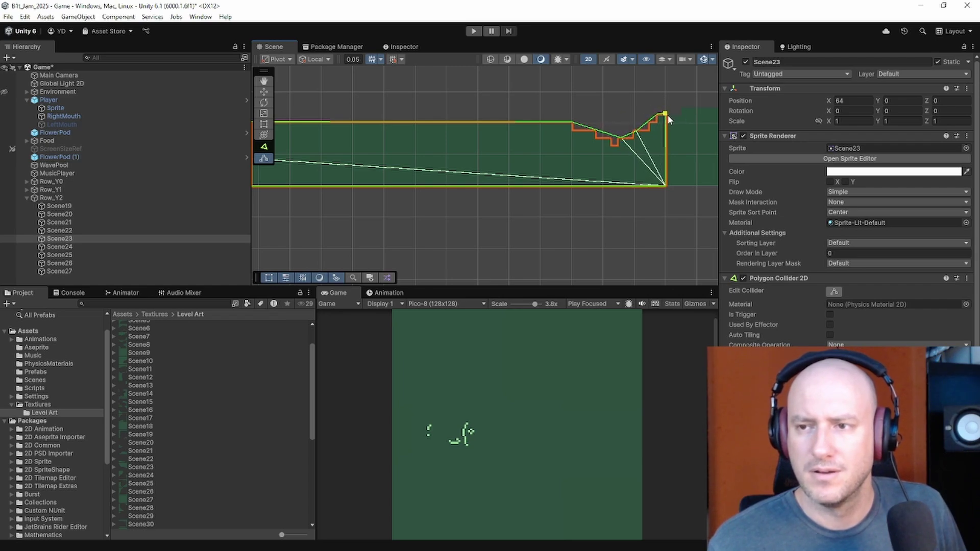
pyautogui.click(71, 247)
pyautogui.scroll(-2, 387, 174)
pyautogui.scroll(6, 425, 167)
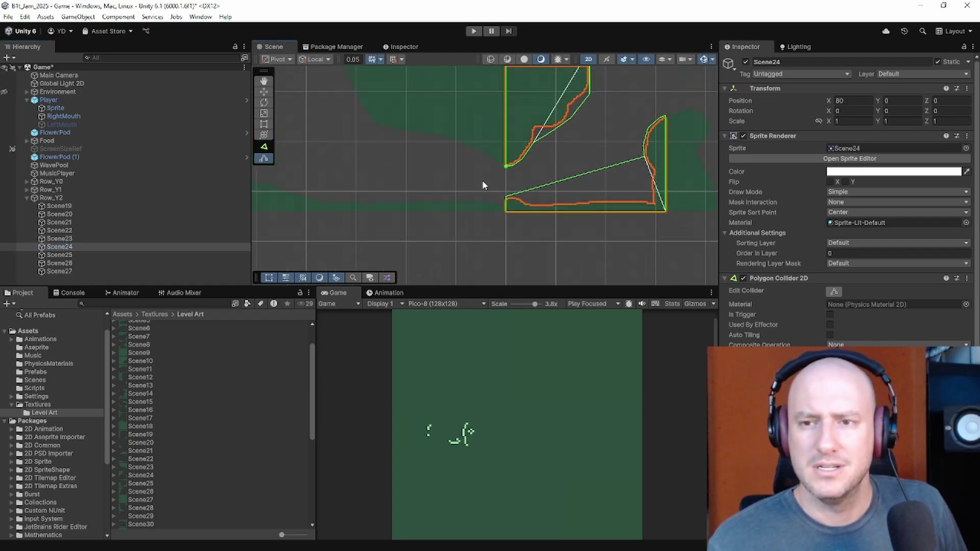
# Step: Tighten Scene23's collider along the underside of the hanging mass, from its lower right tip to the gentler middle slope
pyautogui.click(72, 239)
pyautogui.scroll(5, 458, 127)
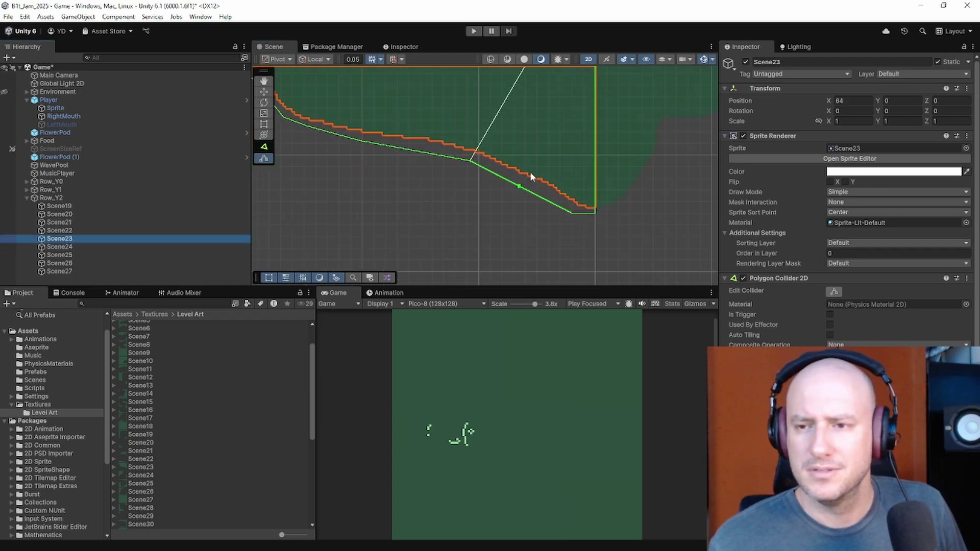
pyautogui.moveTo(572, 213); pyautogui.dragTo(581, 206)
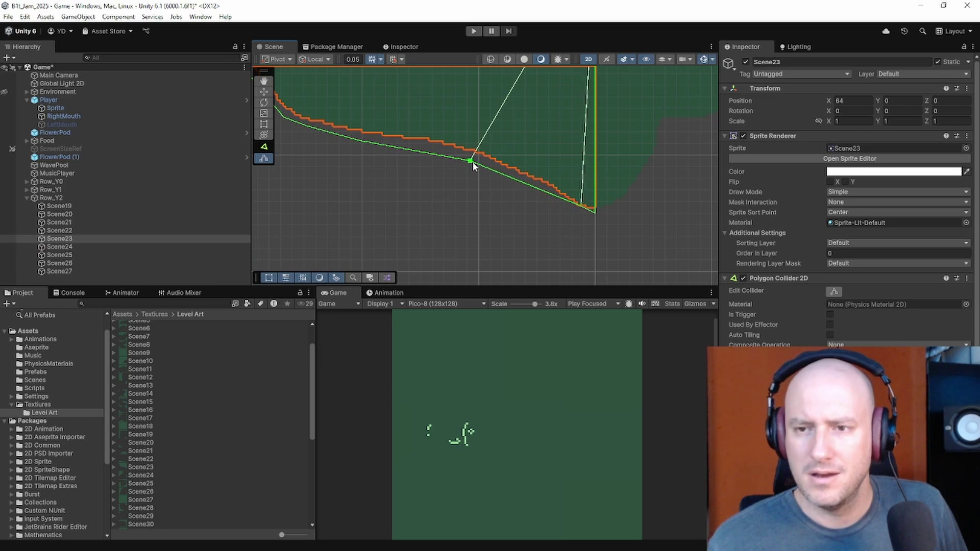
pyautogui.moveTo(470, 160); pyautogui.dragTo(477, 153)
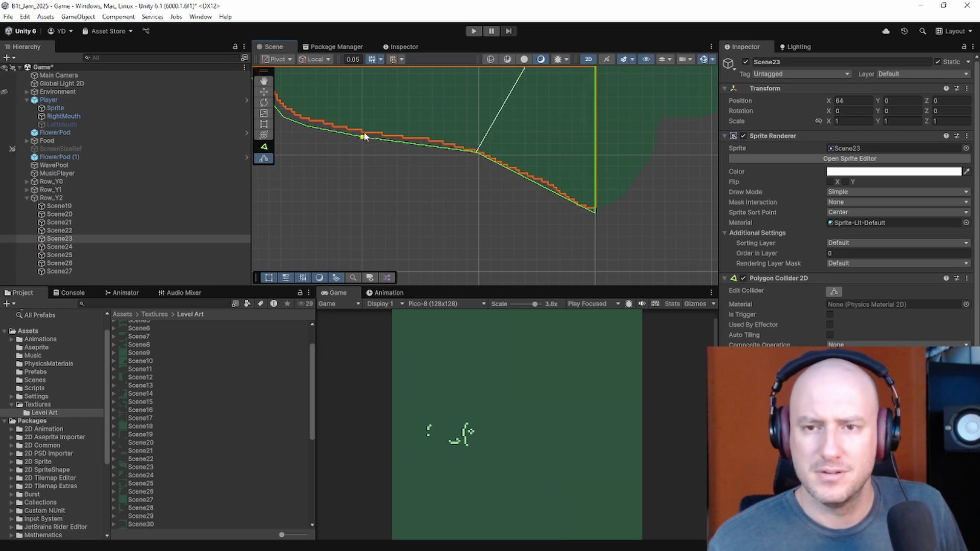
pyautogui.moveTo(364, 133); pyautogui.dragTo(365, 132)
# Step: Fit Scene23's hanging-mass collider around the lower left curve and up its steep left side
pyautogui.scroll(-1, 323, 141)
pyautogui.moveTo(322, 141); pyautogui.dragTo(404, 182, button='middle')
pyautogui.moveTo(392, 168); pyautogui.dragTo(369, 154)
pyautogui.moveTo(337, 130); pyautogui.dragTo(393, 169, button='middle')
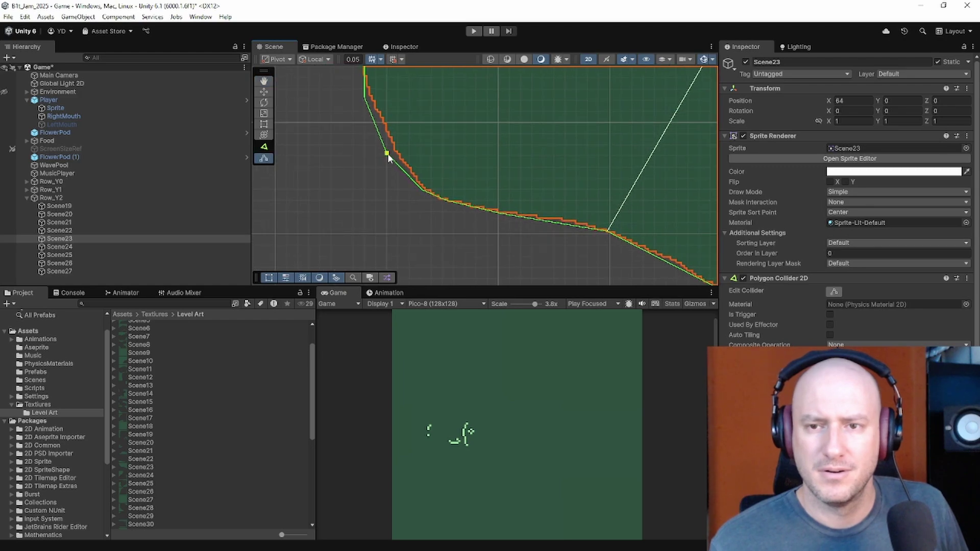
pyautogui.moveTo(388, 157); pyautogui.dragTo(396, 157)
pyautogui.moveTo(365, 98); pyautogui.dragTo(366, 92)
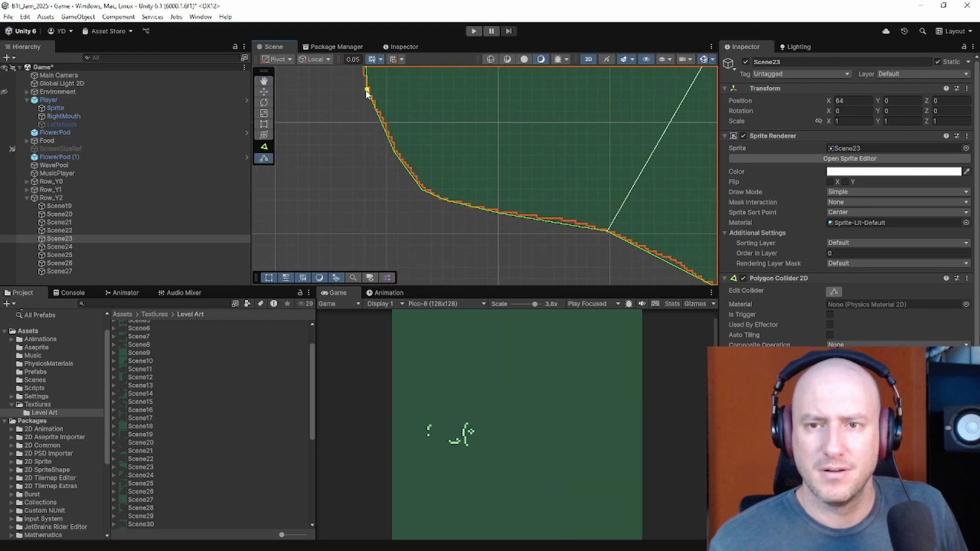
pyautogui.moveTo(350, 120); pyautogui.dragTo(400, 233, button='middle')
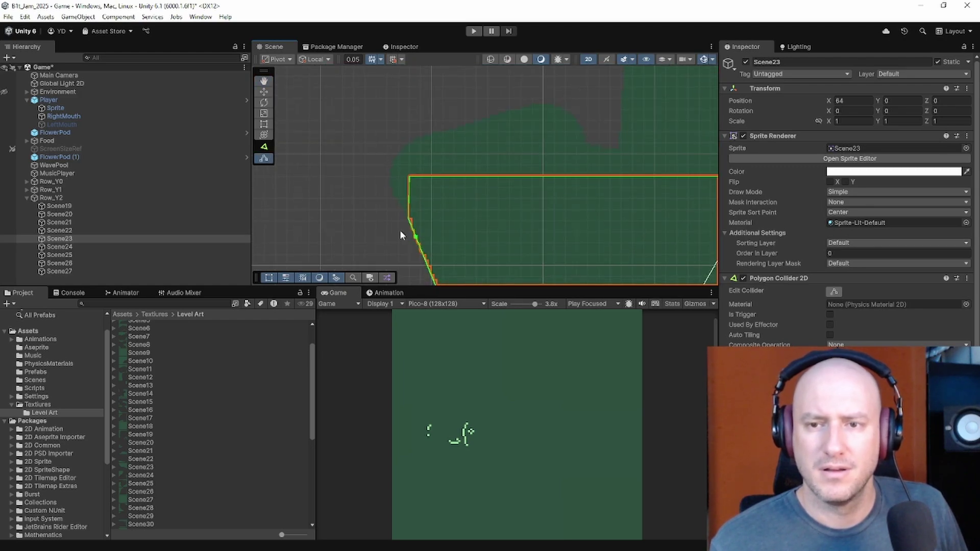
pyautogui.scroll(5, 414, 204)
pyautogui.scroll(-7, 408, 207)
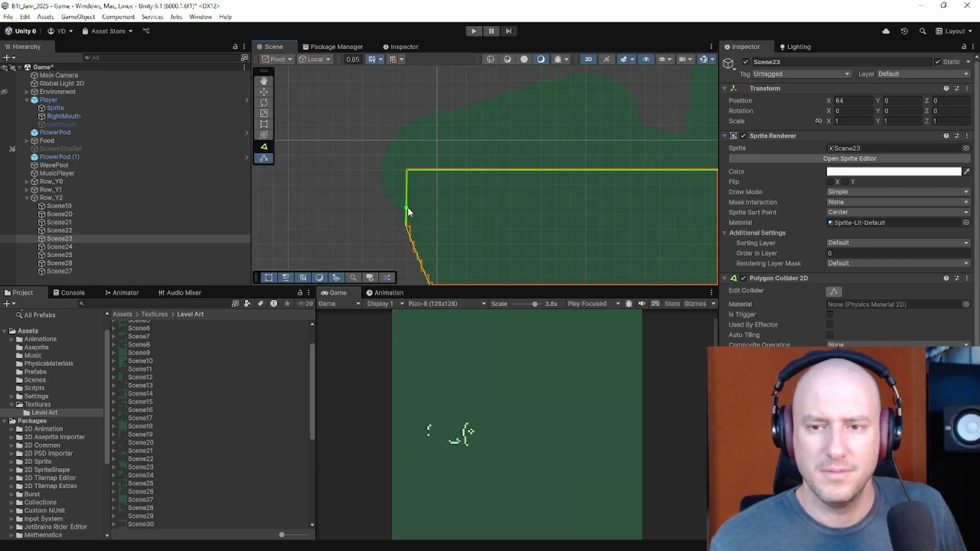
# Step: Edit Scene24's polygon collider to follow the upper left hanging mass along its stepped right contour up to the top right corner
pyautogui.click(125, 247)
pyautogui.scroll(-5, 495, 261)
pyautogui.moveTo(616, 272); pyautogui.dragTo(398, 151, button='middle')
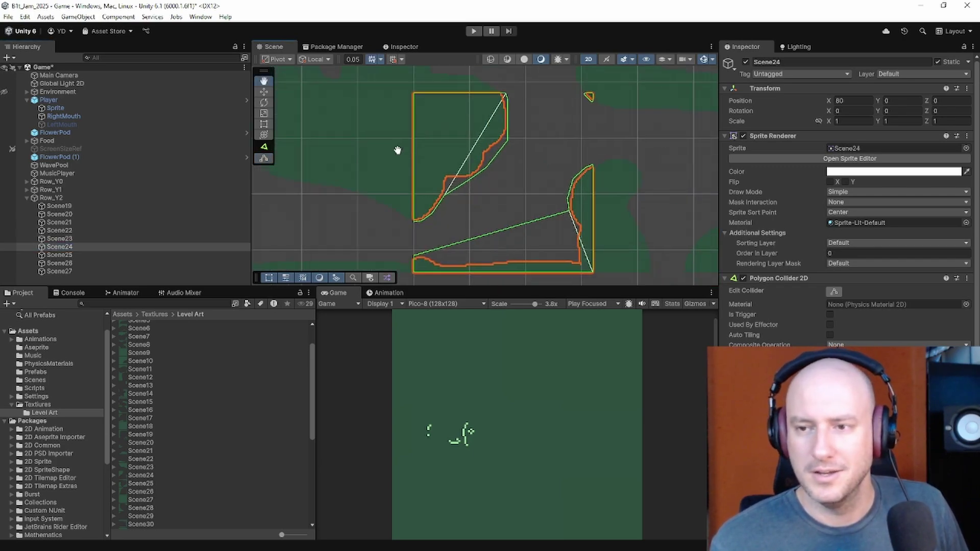
pyautogui.scroll(3, 432, 176)
pyautogui.moveTo(452, 204); pyautogui.dragTo(450, 181)
pyautogui.moveTo(461, 182); pyautogui.dragTo(540, 113)
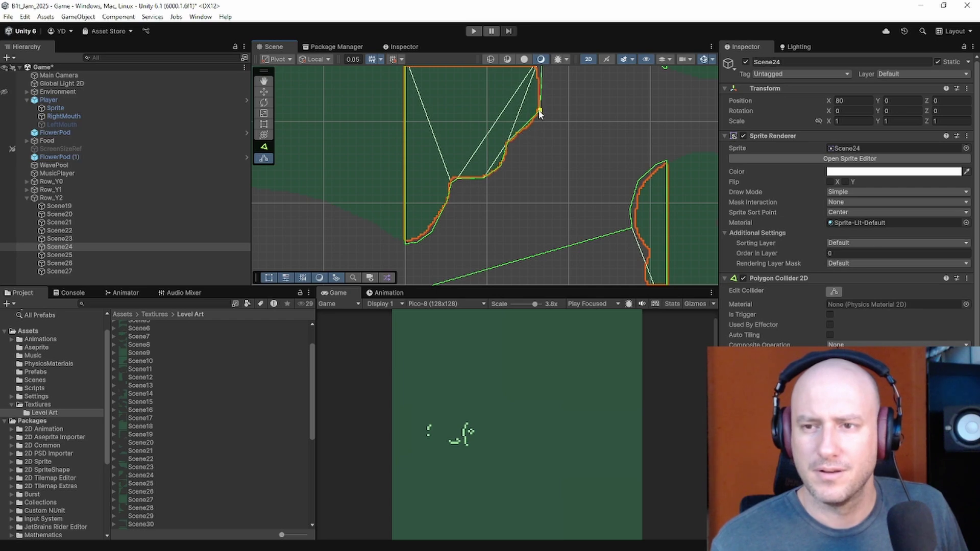
pyautogui.moveTo(513, 116); pyautogui.dragTo(539, 191, button='middle')
pyautogui.scroll(-1, 540, 191)
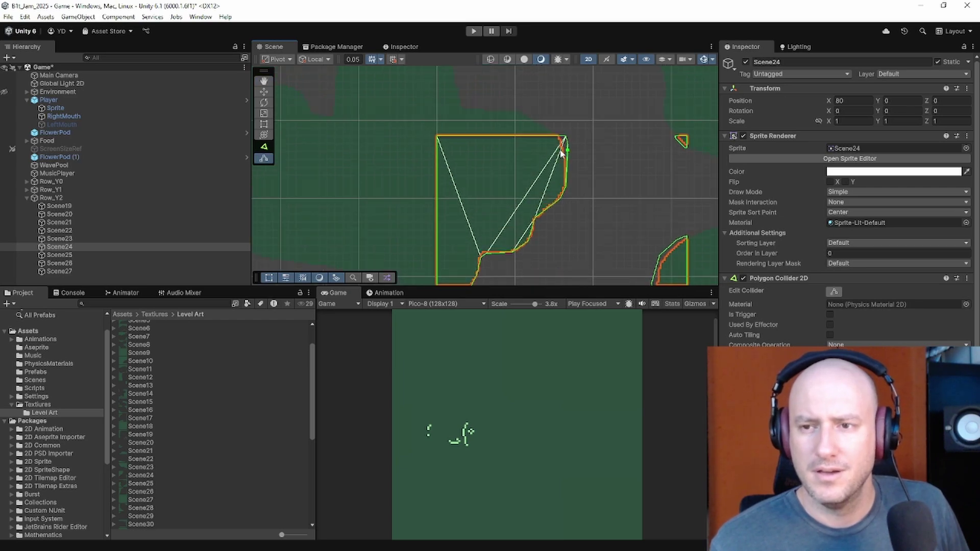
pyautogui.moveTo(564, 149); pyautogui.dragTo(560, 138)
pyautogui.scroll(-4, 547, 204)
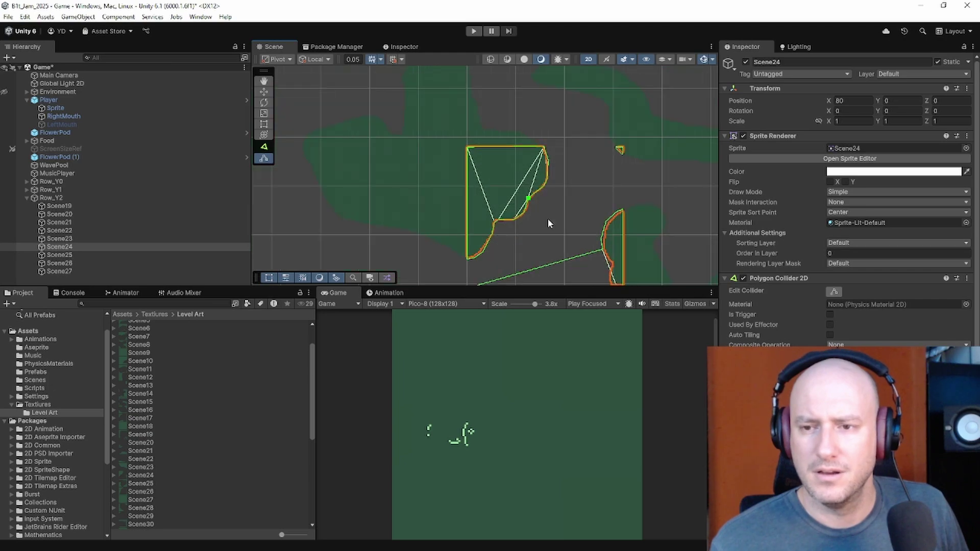
# Step: Fit Scene24's collider along the low floor strip from the left bump to the inner corner at the right wall
pyautogui.moveTo(548, 220); pyautogui.dragTo(485, 80, button='middle')
pyautogui.scroll(5, 417, 152)
pyautogui.moveTo(386, 141); pyautogui.dragTo(660, 157)
pyautogui.moveTo(638, 160); pyautogui.dragTo(418, 184, button='middle')
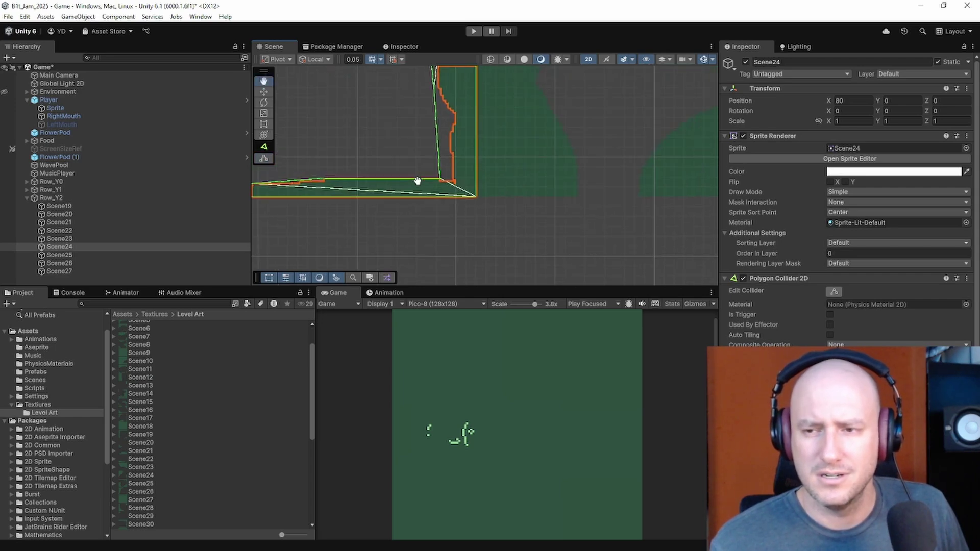
pyautogui.scroll(7, 418, 186)
pyautogui.scroll(3, 418, 188)
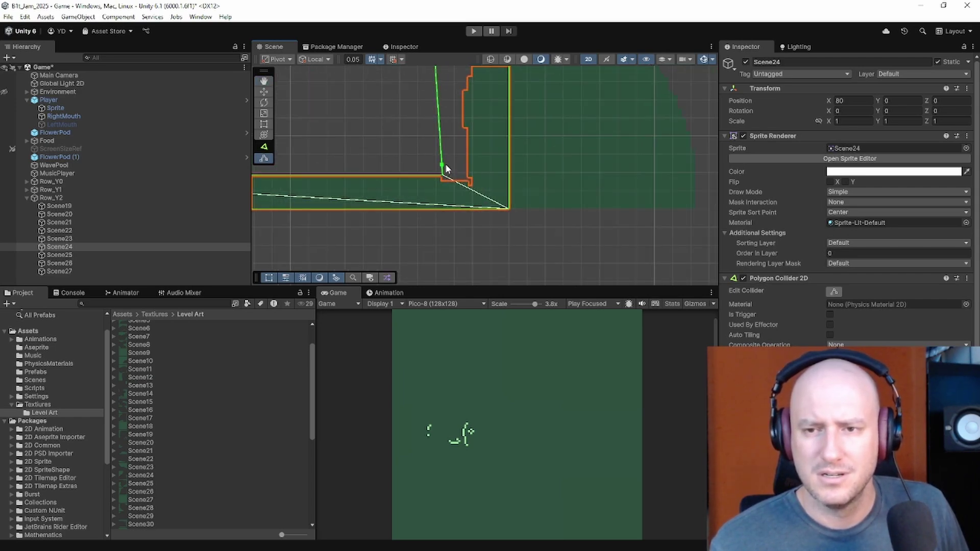
pyautogui.moveTo(445, 165)
pyautogui.mouseDown()
pyautogui.moveTo(463, 180)
pyautogui.moveTo(449, 179)
pyautogui.mouseUp()
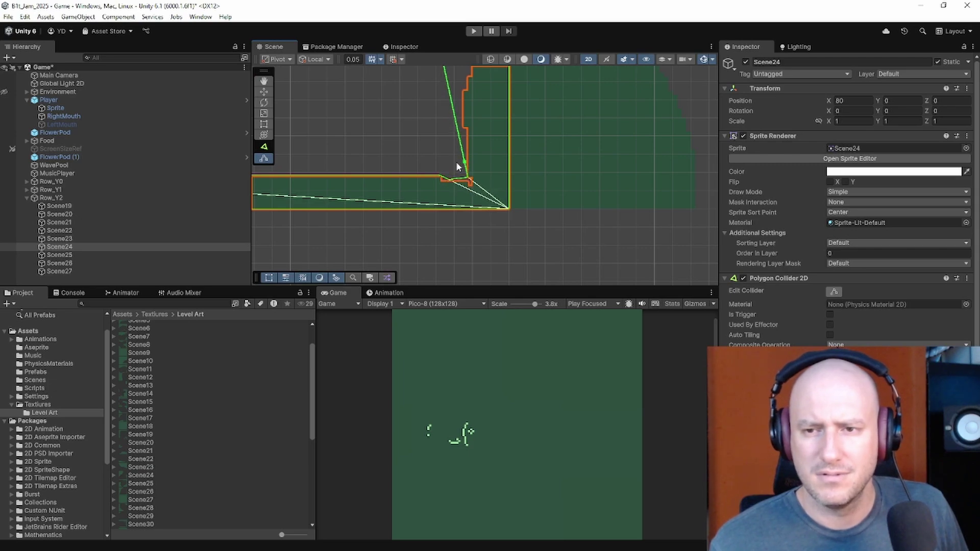
# Step: Fit Scene24's collider up the lower part of the right wall and into its narrow recess
pyautogui.moveTo(453, 95); pyautogui.dragTo(473, 170, button='middle')
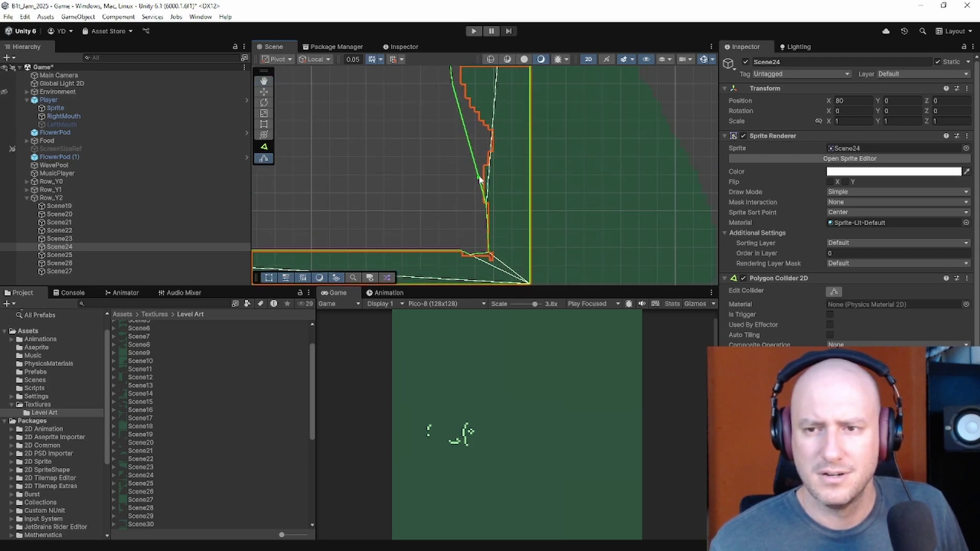
pyautogui.moveTo(480, 177); pyautogui.dragTo(492, 145)
pyautogui.moveTo(470, 105); pyautogui.dragTo(472, 111)
pyautogui.moveTo(444, 120); pyautogui.dragTo(475, 209, button='middle')
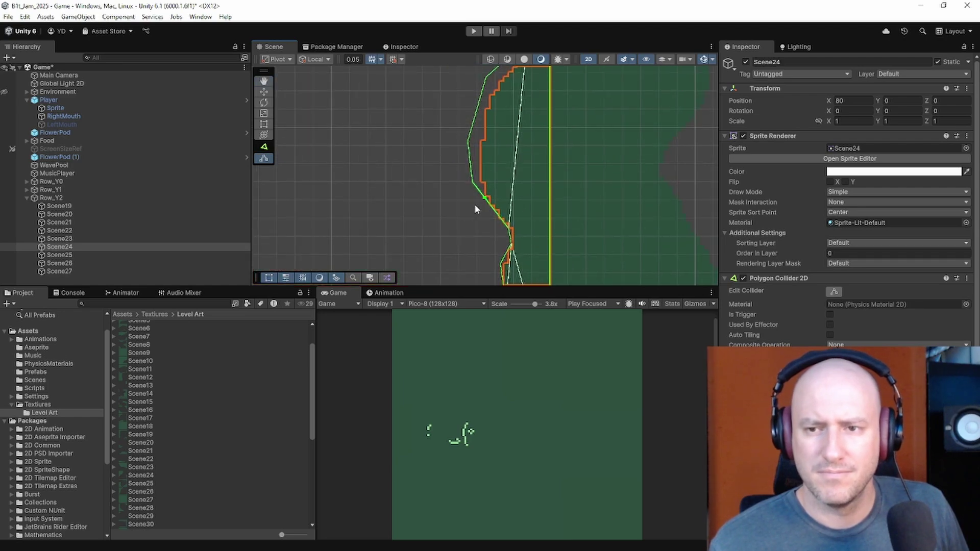
# Step: Fit Scene24's collider around the right wall's rounded bulge and up its curved top toward the sprite's right edge
pyautogui.moveTo(473, 185); pyautogui.dragTo(481, 194)
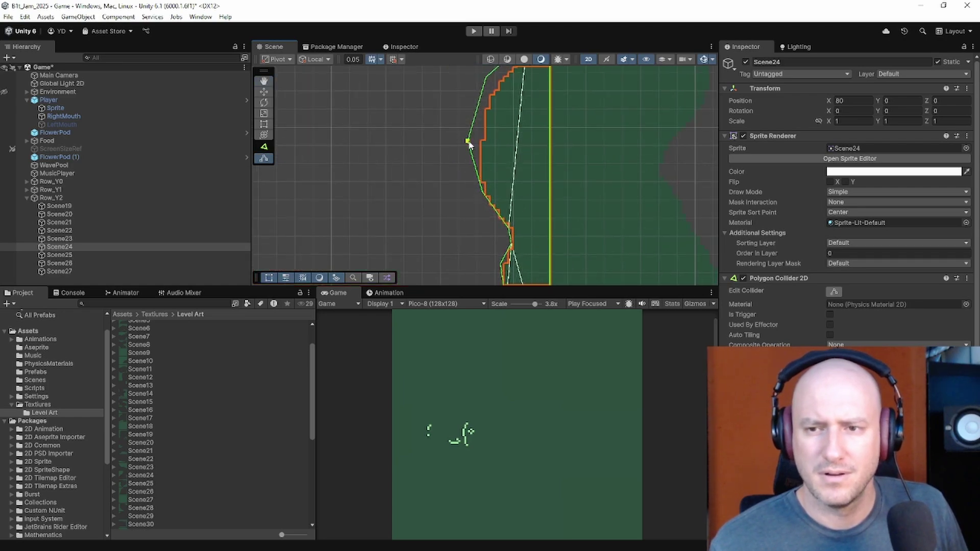
pyautogui.moveTo(468, 141); pyautogui.dragTo(482, 141)
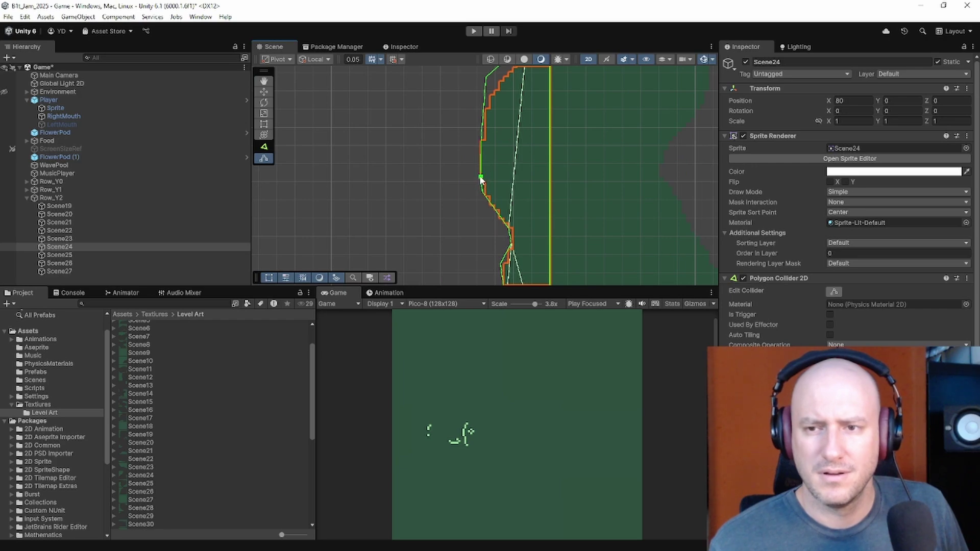
pyautogui.moveTo(472, 171); pyautogui.dragTo(465, 244, button='middle')
pyautogui.moveTo(478, 154); pyautogui.dragTo(478, 180)
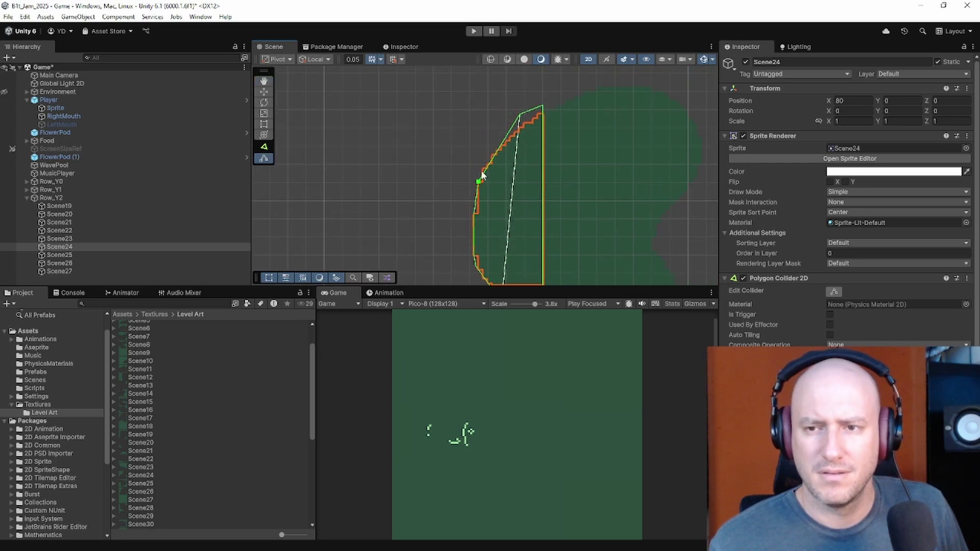
pyautogui.moveTo(520, 118); pyautogui.dragTo(519, 132)
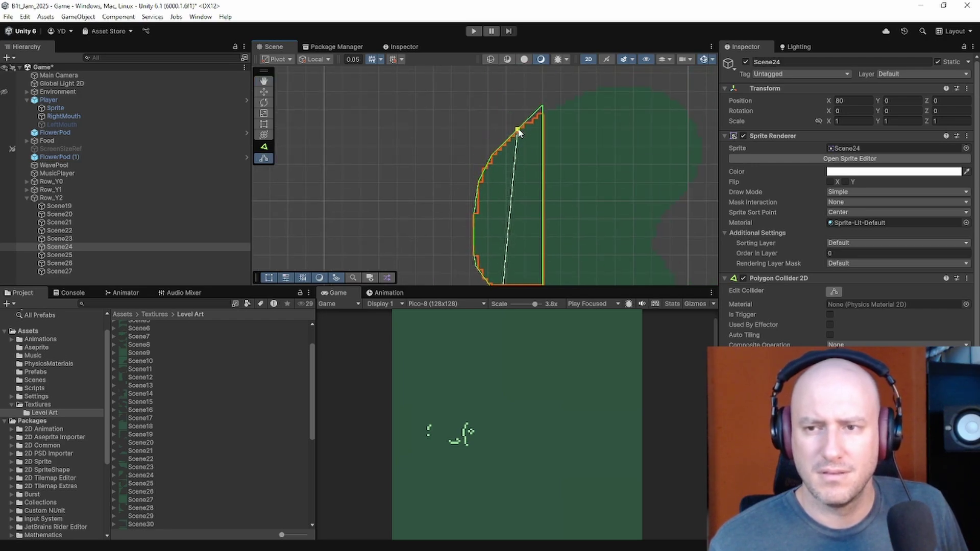
pyautogui.scroll(-5, 512, 154)
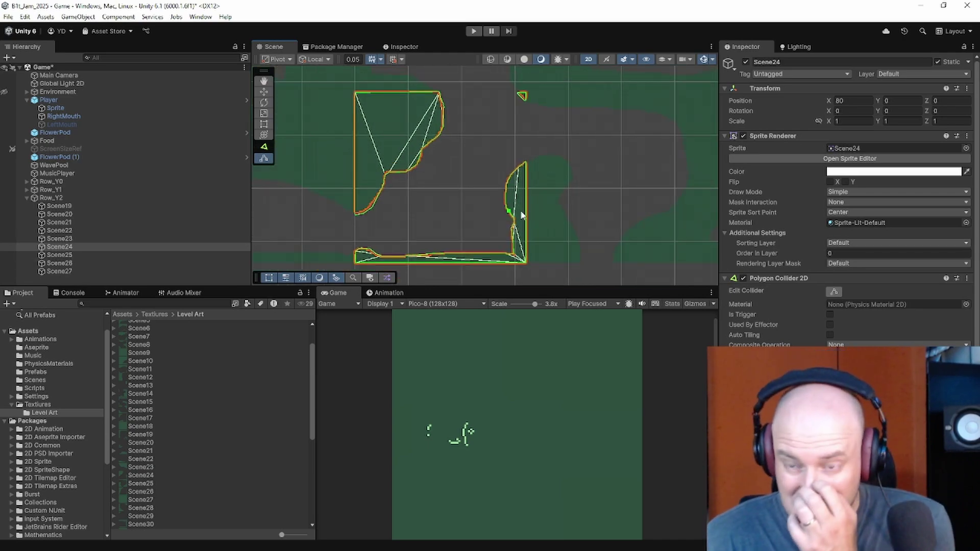
# Step: Edit Scene25's polygon collider to follow the left pillar's rounded top, narrow waist and flared base
pyautogui.click(61, 255)
pyautogui.moveTo(518, 243); pyautogui.dragTo(410, 242, button='middle')
pyautogui.scroll(4, 404, 231)
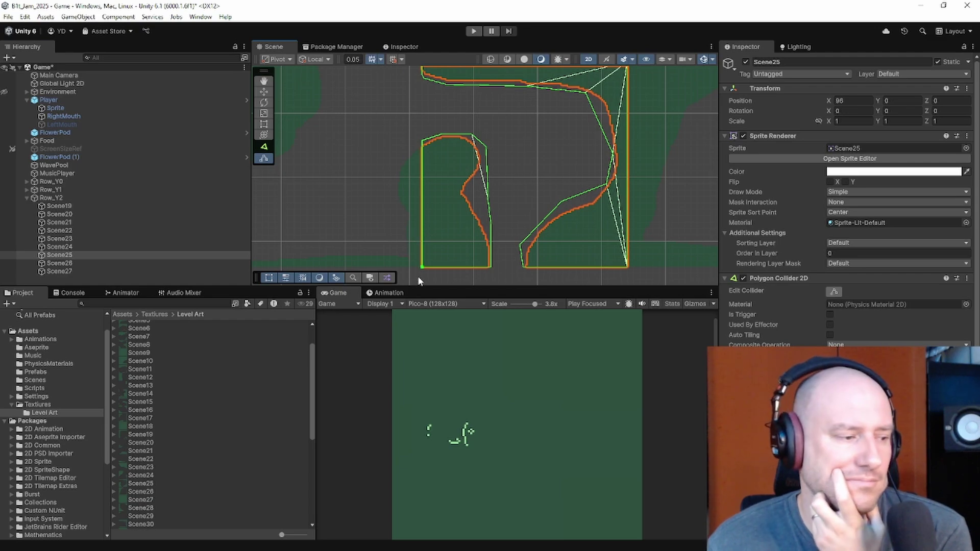
pyautogui.scroll(3, 465, 165)
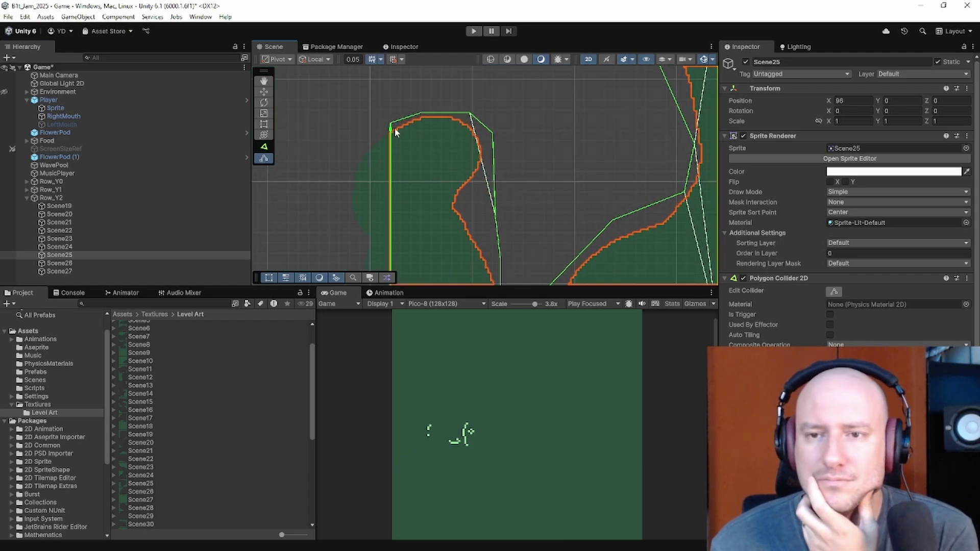
pyautogui.moveTo(392, 124); pyautogui.dragTo(495, 259)
pyautogui.moveTo(495, 258); pyautogui.dragTo(477, 160, button='middle')
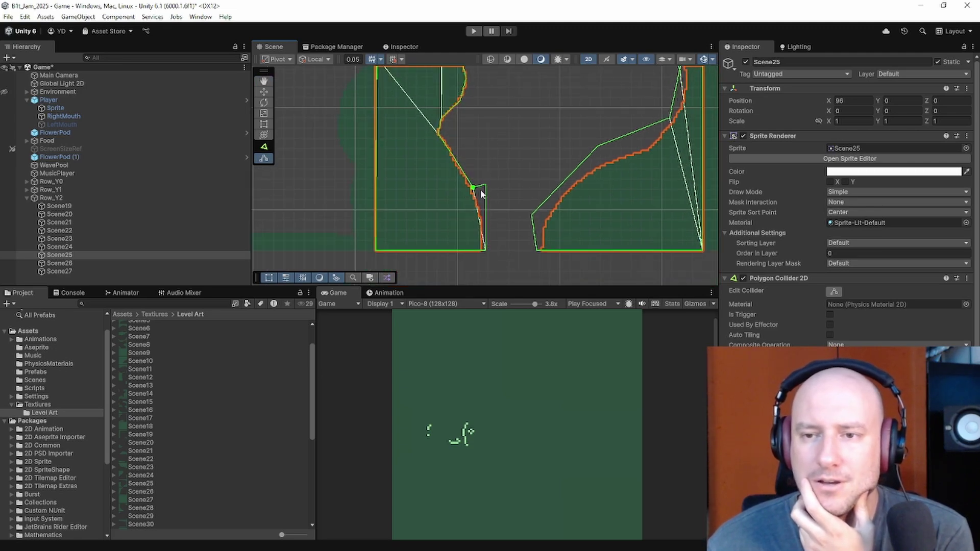
pyautogui.moveTo(481, 190); pyautogui.dragTo(484, 211)
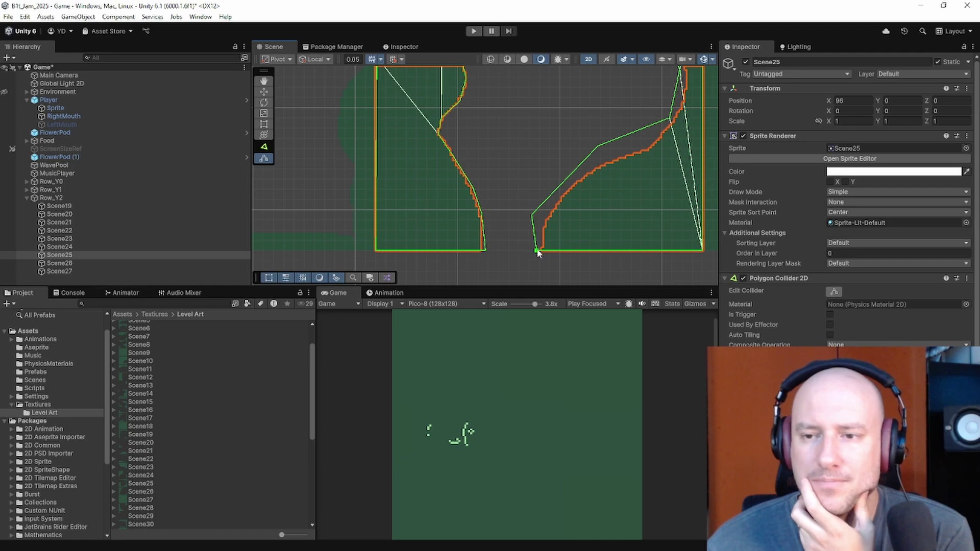
# Step: Fit Scene25's collider up the right-hand hill's slope, along the inner wall and around the curve into the ceiling
pyautogui.moveTo(531, 216); pyautogui.dragTo(577, 189)
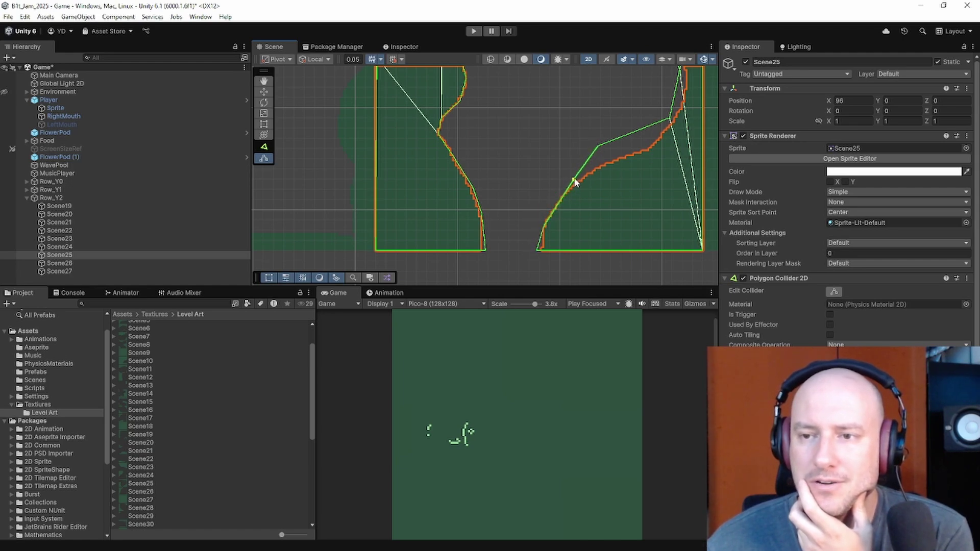
pyautogui.moveTo(598, 147); pyautogui.dragTo(651, 153)
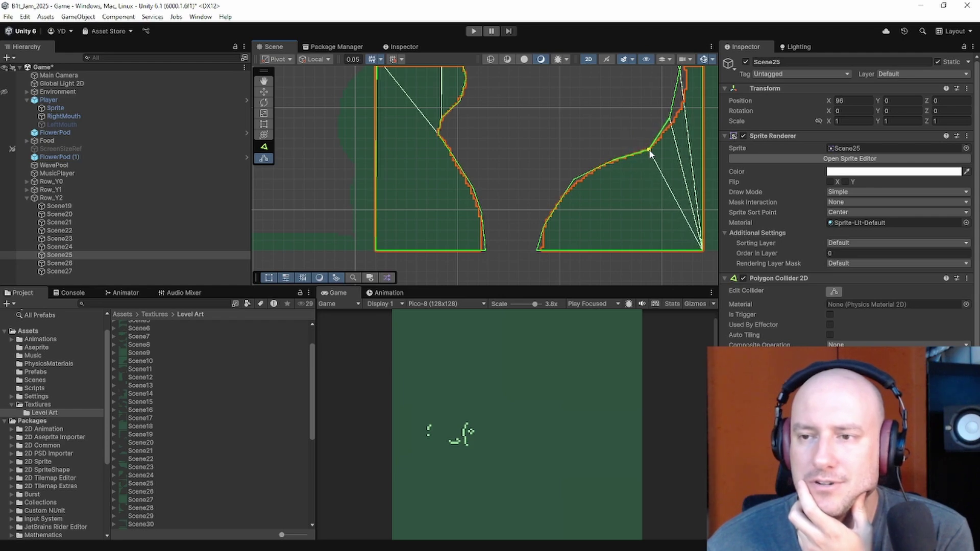
pyautogui.scroll(3, 590, 181)
pyautogui.moveTo(614, 214); pyautogui.dragTo(622, 159)
pyautogui.moveTo(622, 159); pyautogui.dragTo(648, 212, button='middle')
pyautogui.moveTo(648, 213); pyautogui.dragTo(612, 145)
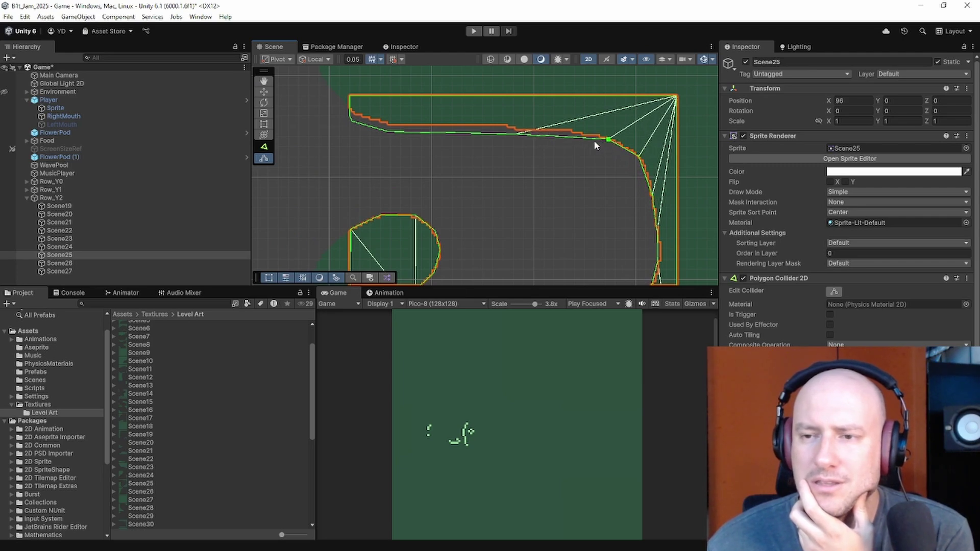
# Step: Fit Scene25's collider along the underside of the ceiling and around its rounded left tip
pyautogui.moveTo(529, 138); pyautogui.dragTo(572, 133)
pyautogui.click(515, 131)
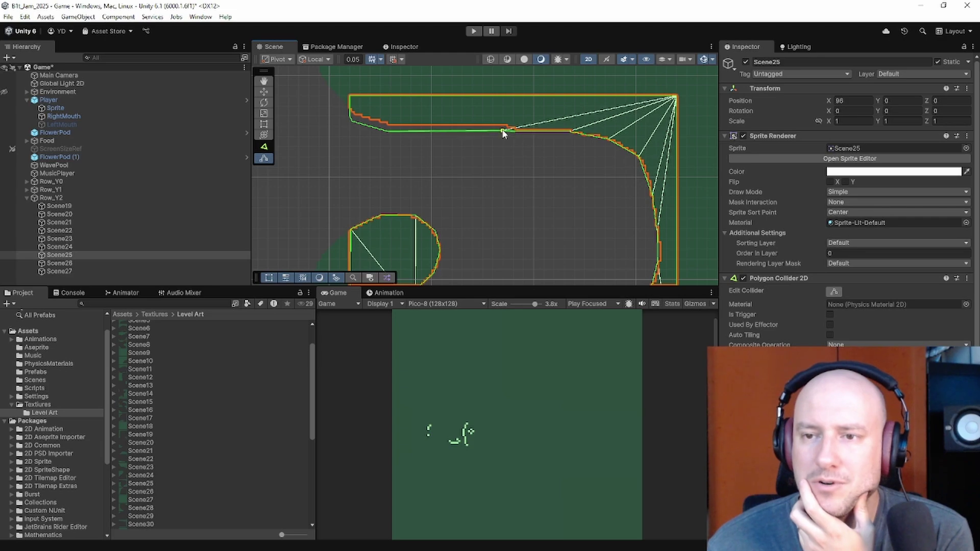
pyautogui.moveTo(519, 132); pyautogui.dragTo(471, 127)
pyautogui.moveTo(389, 132); pyautogui.dragTo(352, 118)
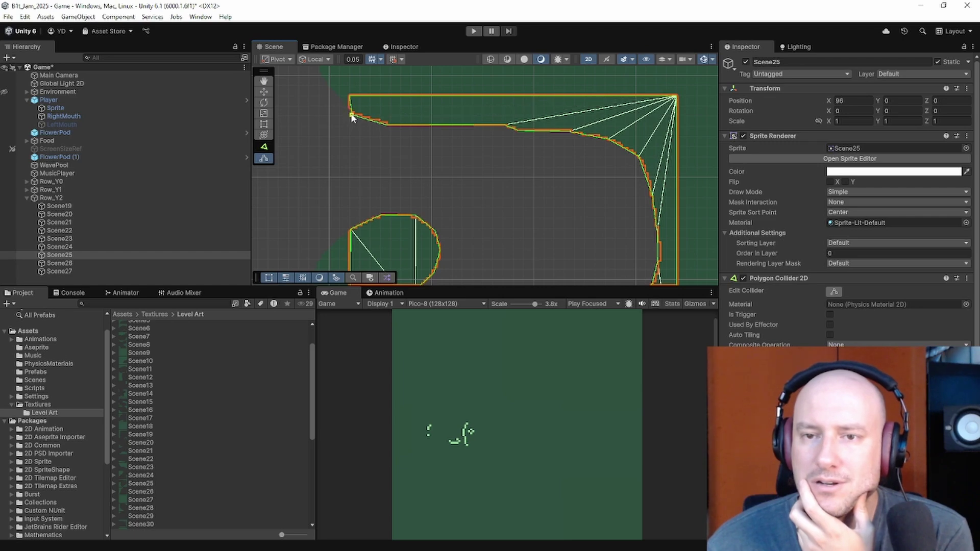
pyautogui.scroll(-6, 502, 189)
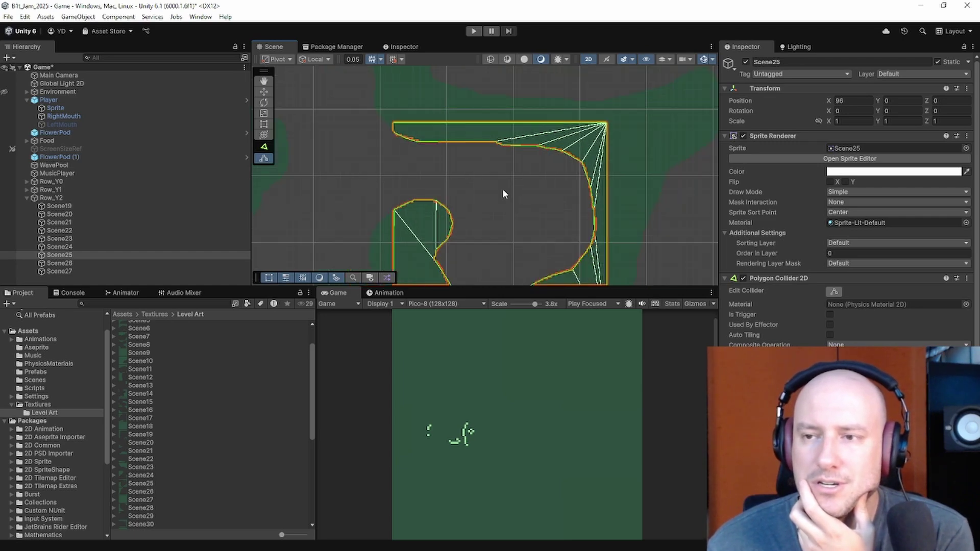
# Step: Edit Scene26's polygon collider to follow the floor, the lower left corner and the lower part of the left wall
pyautogui.click(133, 269)
pyautogui.doubleClick(130, 264)
pyautogui.scroll(2, 554, 217)
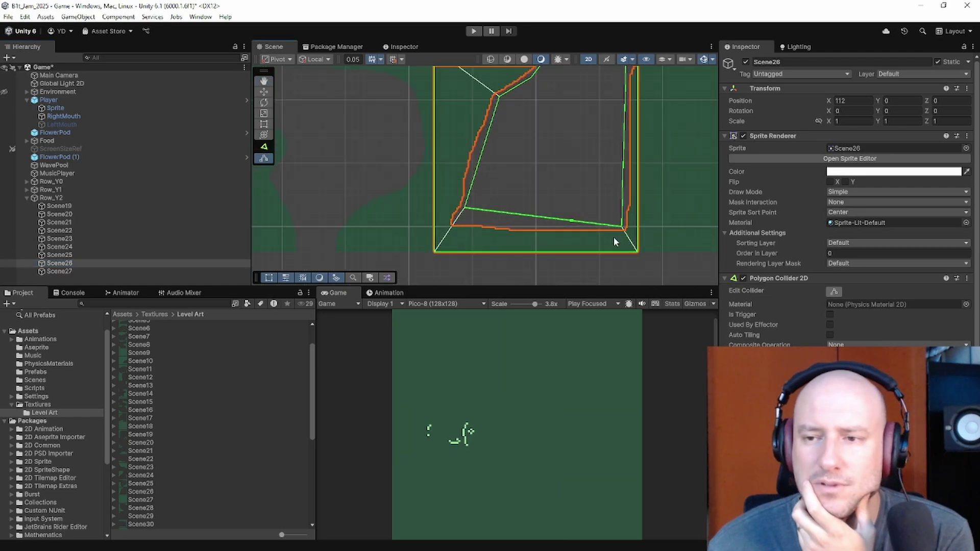
pyautogui.moveTo(626, 232); pyautogui.dragTo(627, 234)
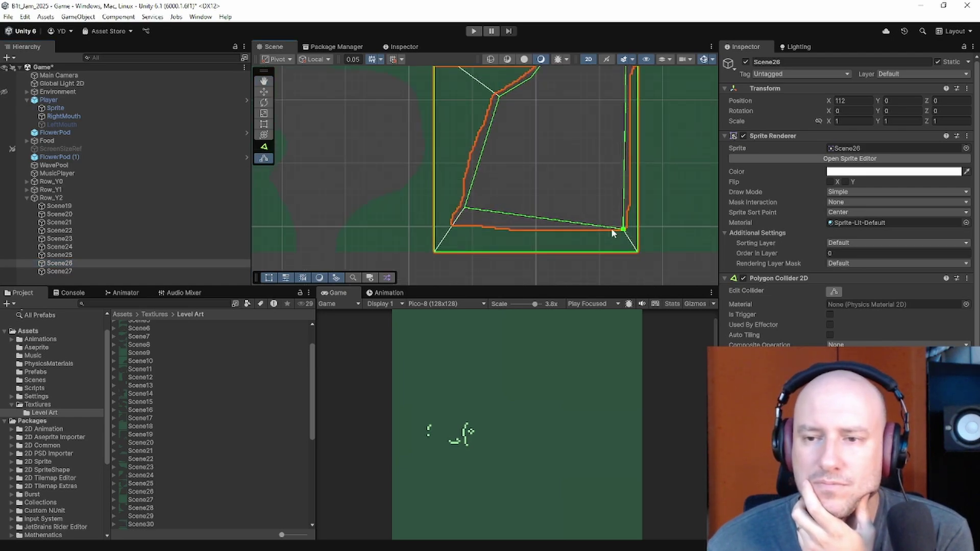
pyautogui.moveTo(466, 209); pyautogui.dragTo(515, 234)
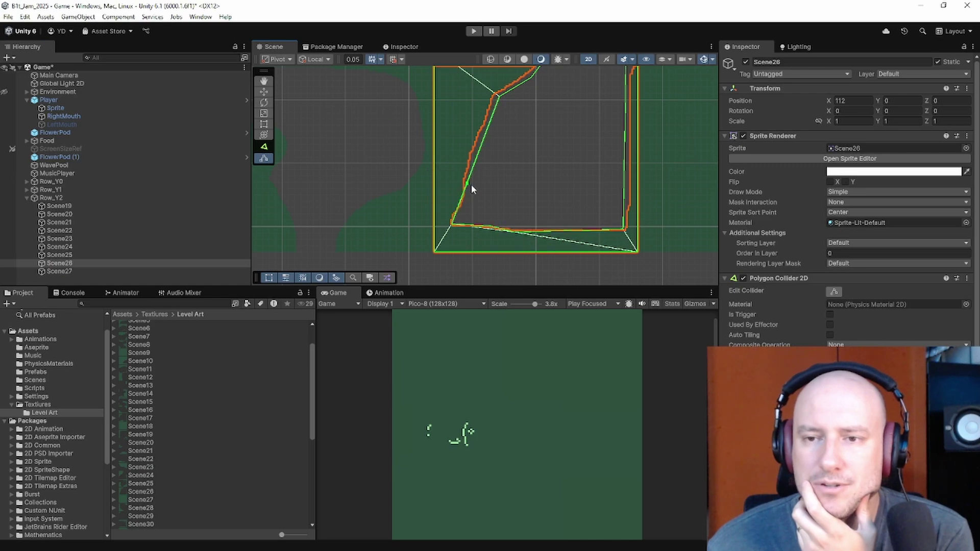
pyautogui.moveTo(471, 185); pyautogui.dragTo(468, 182)
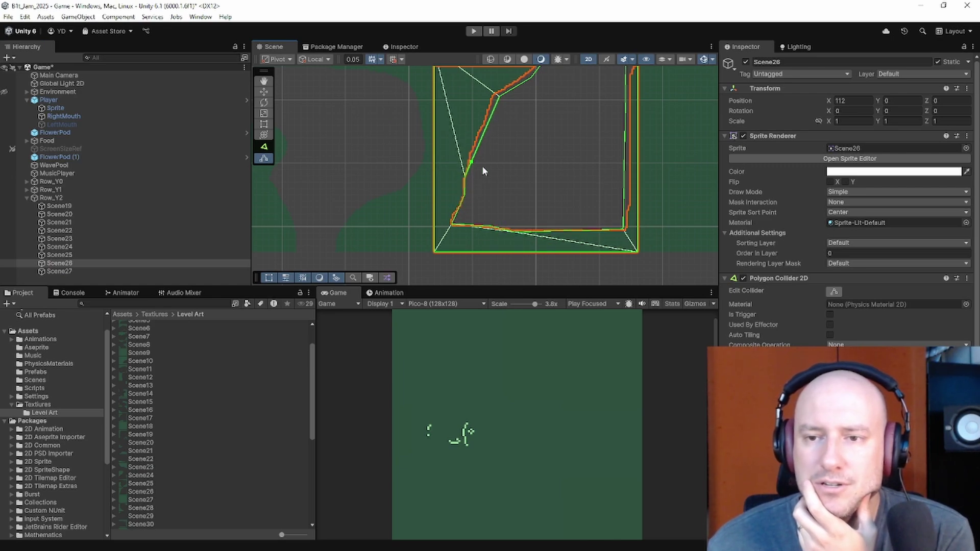
# Step: Fit Scene26's collider up the left wall's slope and along the underside of its overhang
pyautogui.moveTo(482, 165); pyautogui.dragTo(480, 240, button='middle')
pyautogui.click(486, 198)
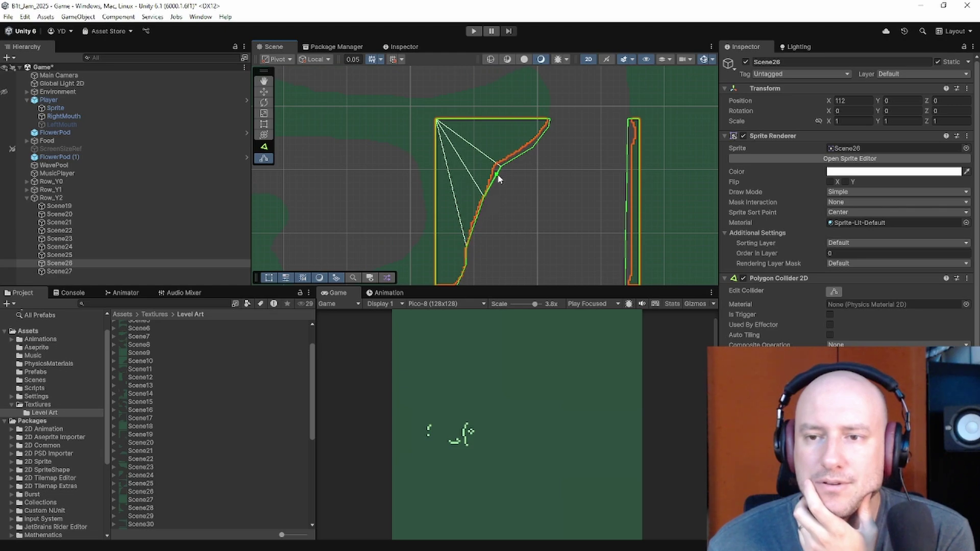
pyautogui.click(514, 158)
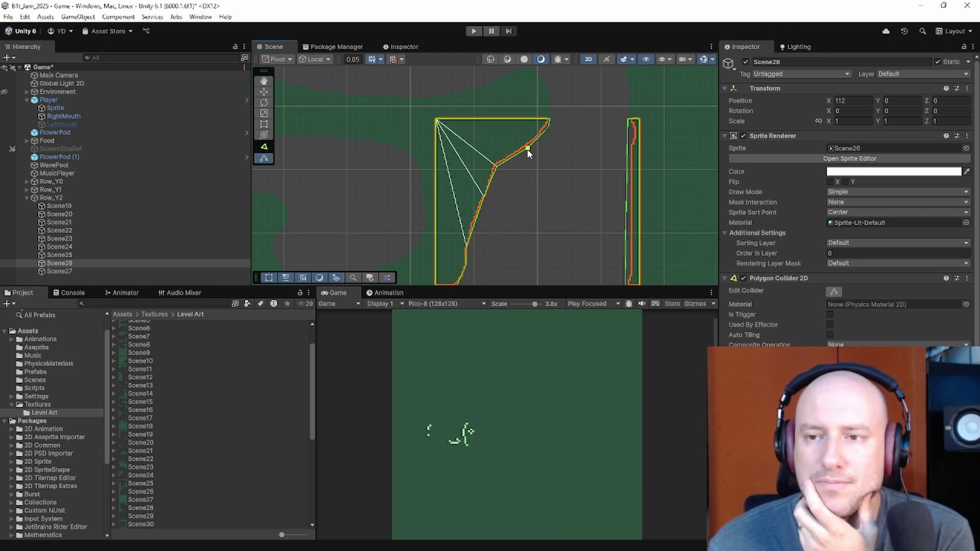
pyautogui.moveTo(533, 149); pyautogui.dragTo(524, 149)
# Step: Fit Scene26's collider to the thin right wall, from its upper end down to the floor corner
pyautogui.moveTo(629, 120); pyautogui.dragTo(631, 147)
pyautogui.moveTo(631, 217); pyautogui.dragTo(624, 122, button='middle')
pyautogui.scroll(3, 612, 190)
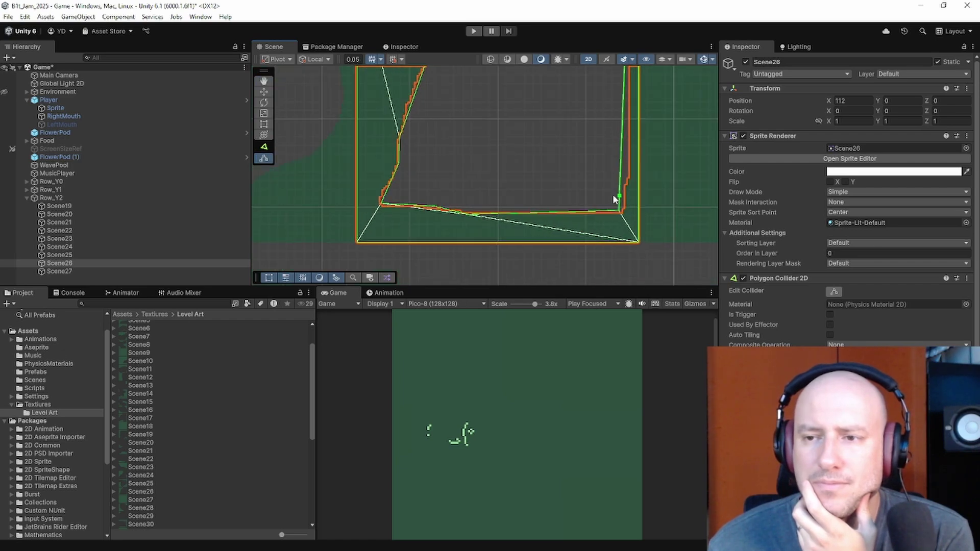
pyautogui.moveTo(620, 175); pyautogui.dragTo(627, 188)
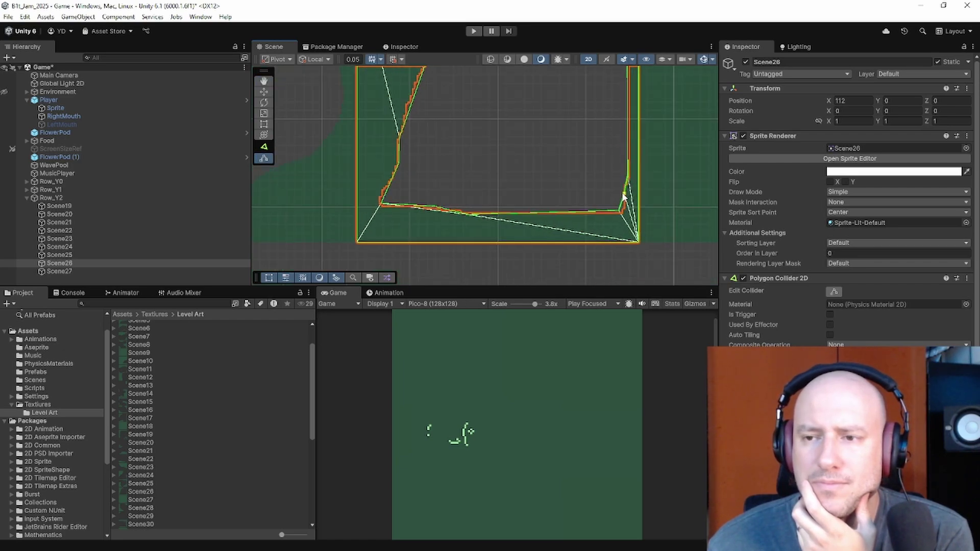
pyautogui.scroll(-5, 508, 219)
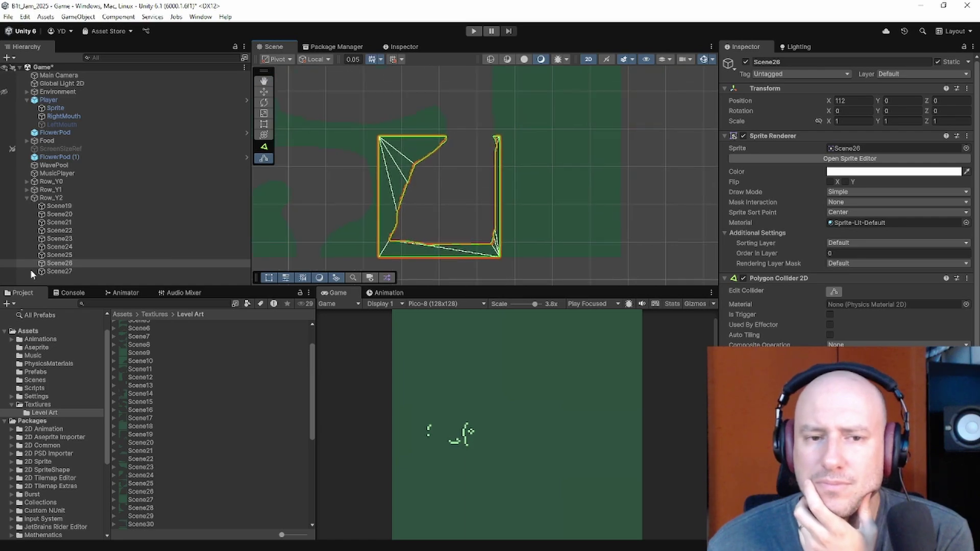
# Step: Check Scene27's collider, collapse Row_Y2 and examine the collider outlines across the whole row
pyautogui.click(100, 271)
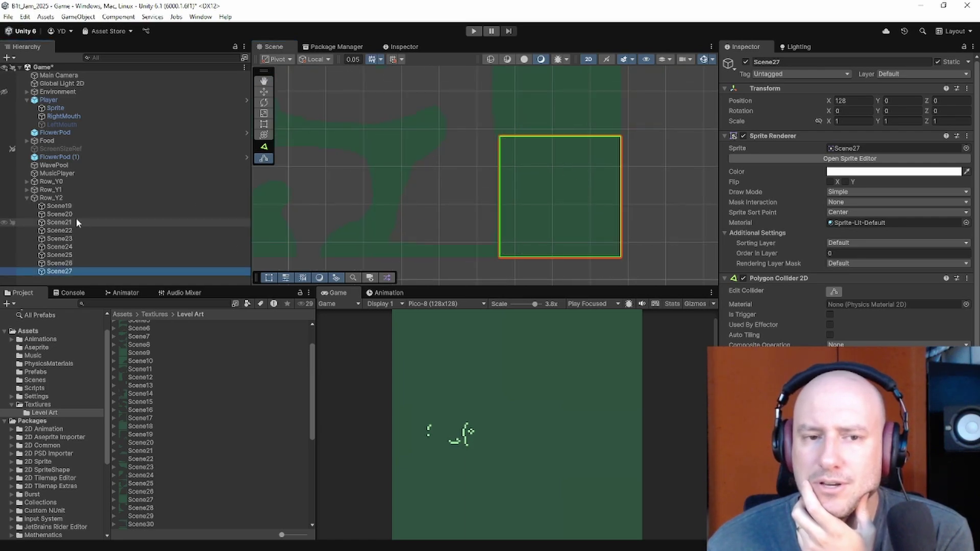
pyautogui.click(71, 198)
pyautogui.press('Left')
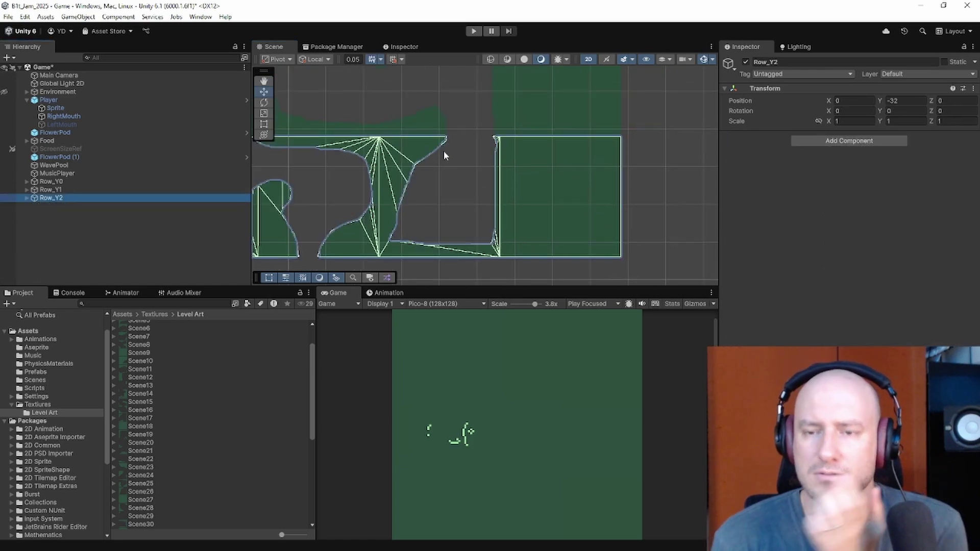
pyautogui.scroll(-2, 487, 149)
pyautogui.scroll(-6, 444, 181)
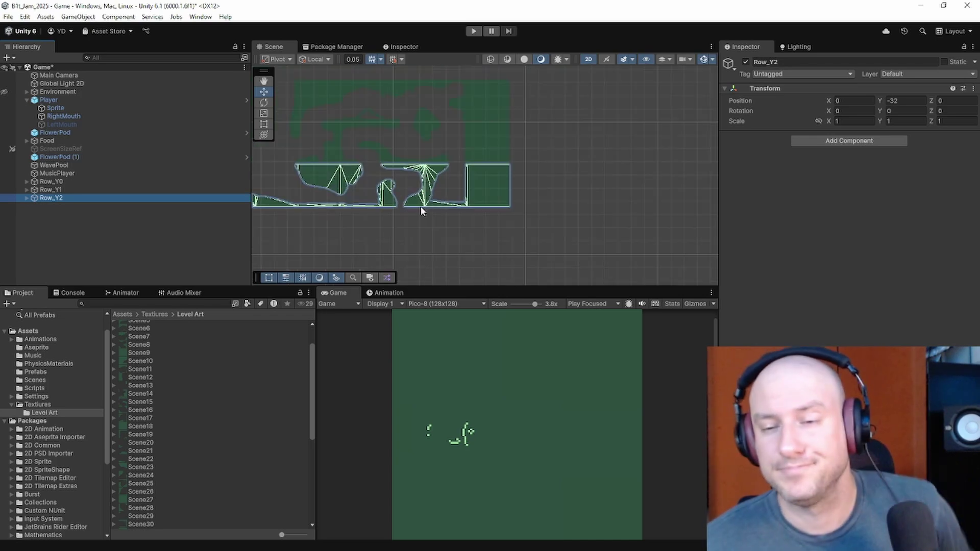
pyautogui.moveTo(432, 183); pyautogui.dragTo(661, 192, button='middle')
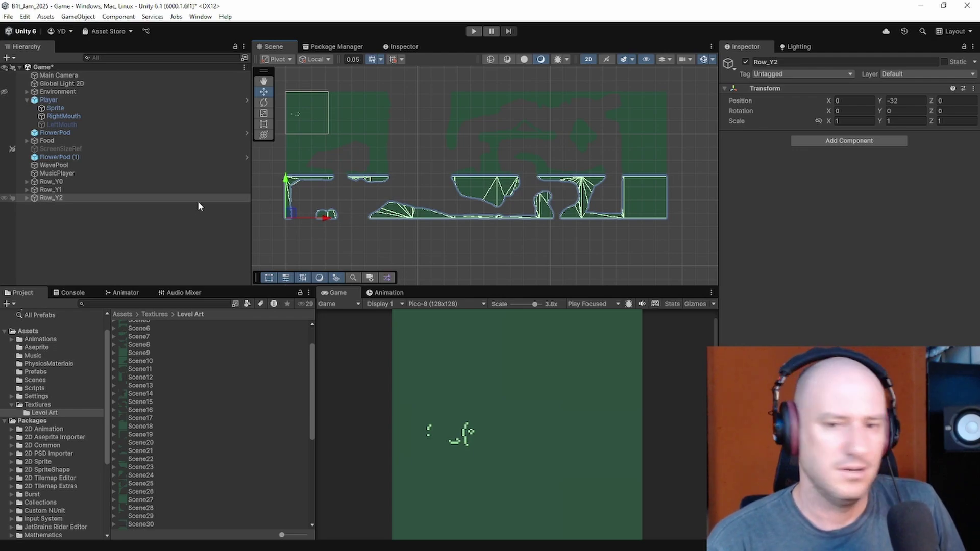
pyautogui.scroll(-2, 412, 184)
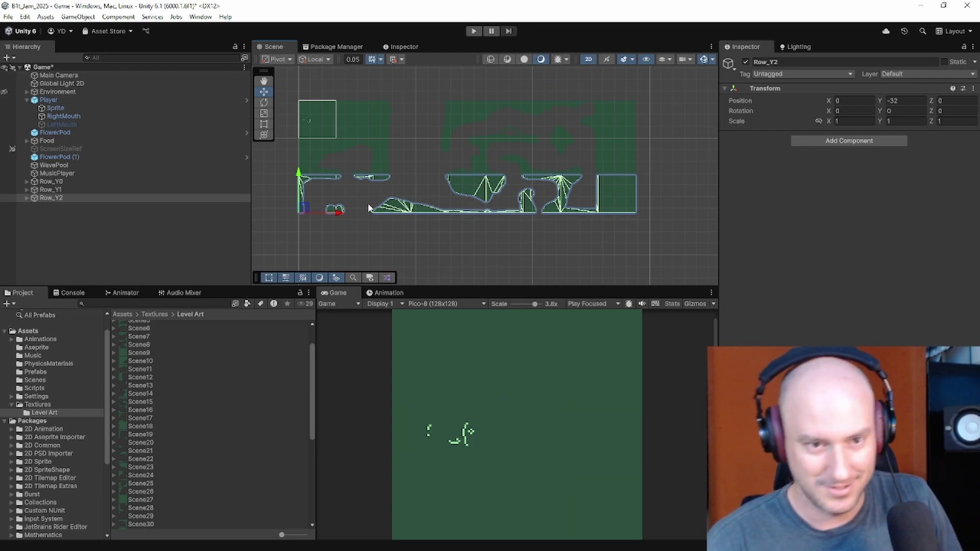
pyautogui.click(79, 246)
pyautogui.rightClick(66, 238)
pyautogui.click(20, 245)
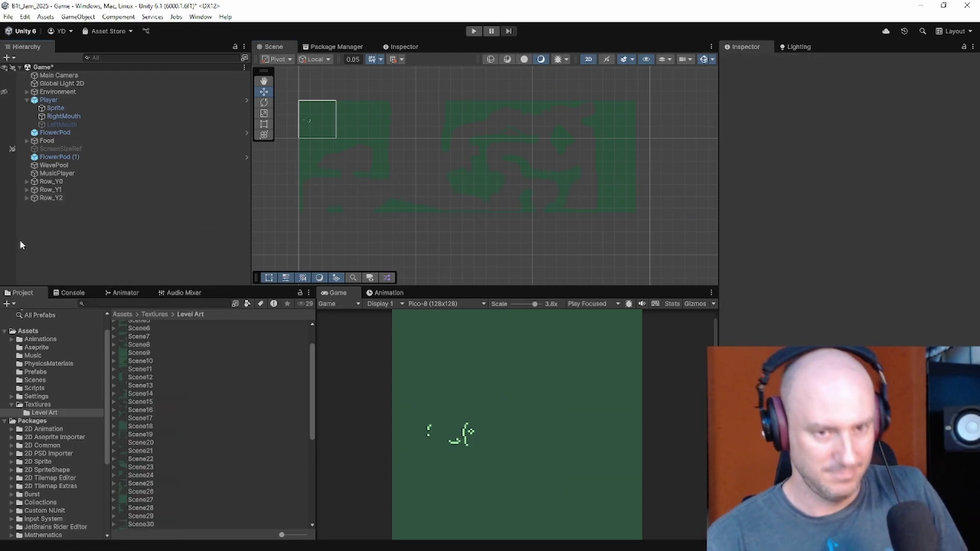
pyautogui.click(27, 198)
pyautogui.click(26, 197)
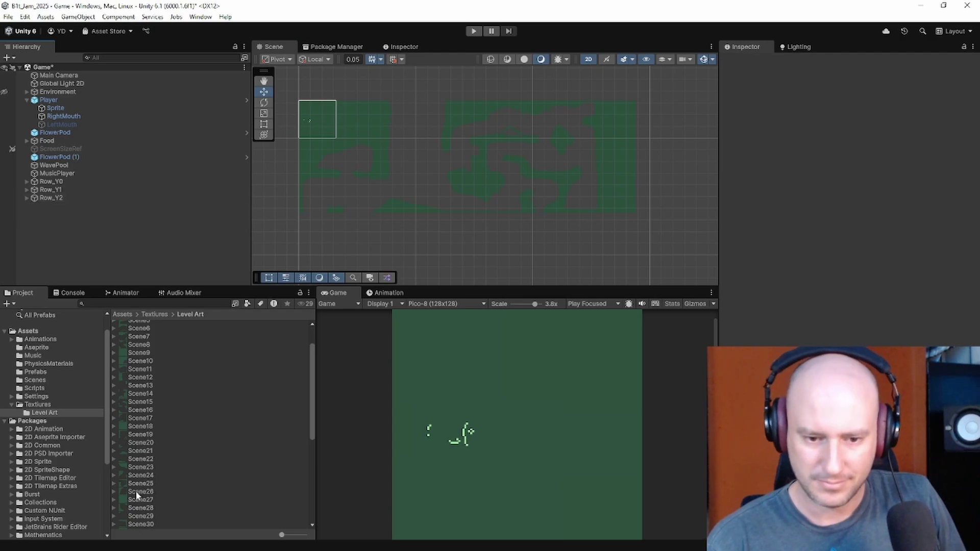
# Step: Add the Level Art sprites Scene29 to Scene36 to the hierarchy as separate objects below Row_Y2
pyautogui.scroll(-3, 138, 493)
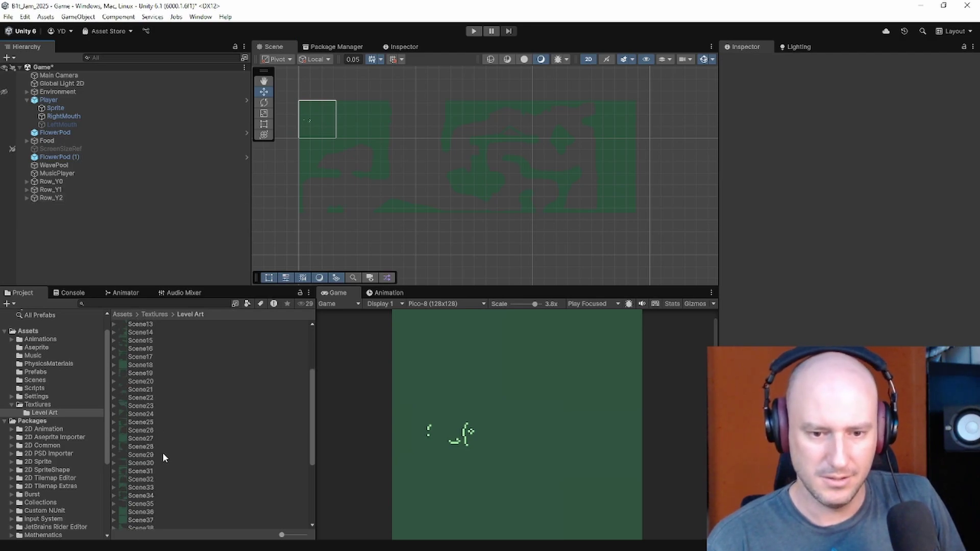
pyautogui.moveTo(162, 453); pyautogui.dragTo(94, 246)
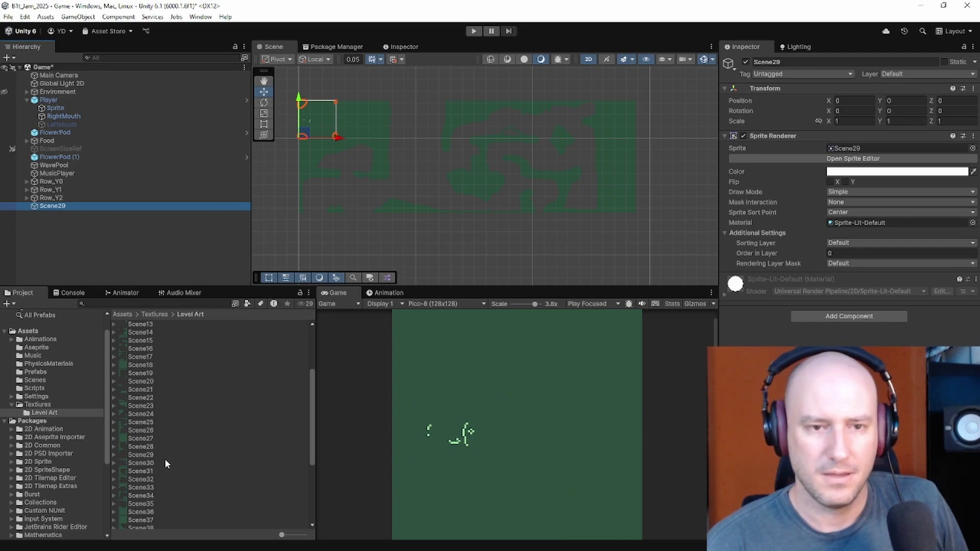
pyautogui.moveTo(164, 459); pyautogui.dragTo(118, 268)
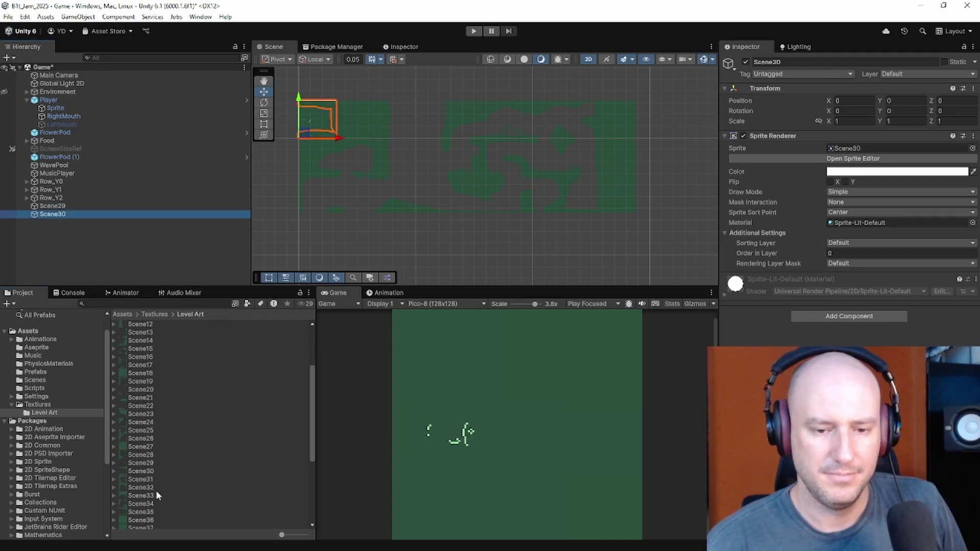
pyautogui.moveTo(155, 488); pyautogui.dragTo(66, 221)
pyautogui.moveTo(155, 497); pyautogui.dragTo(69, 248)
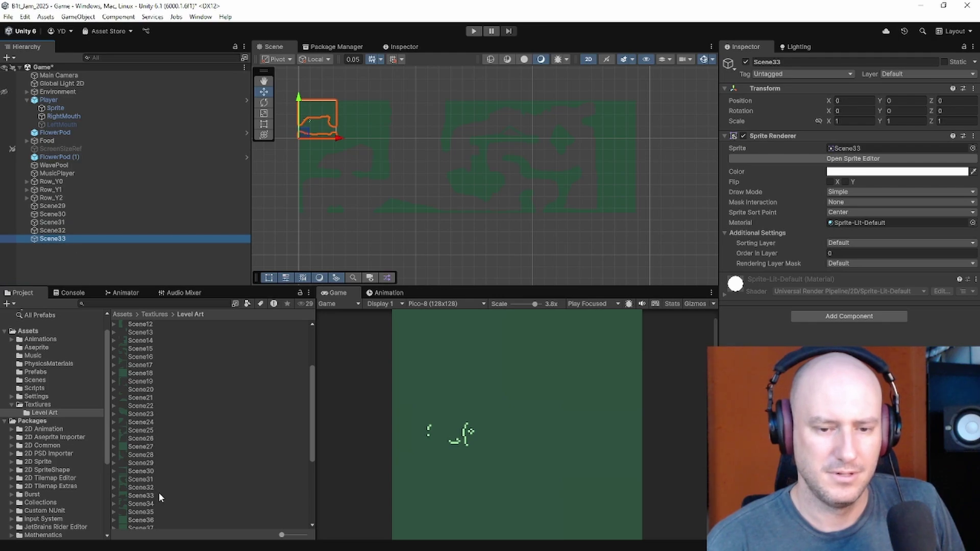
pyautogui.moveTo(159, 504); pyautogui.dragTo(120, 249)
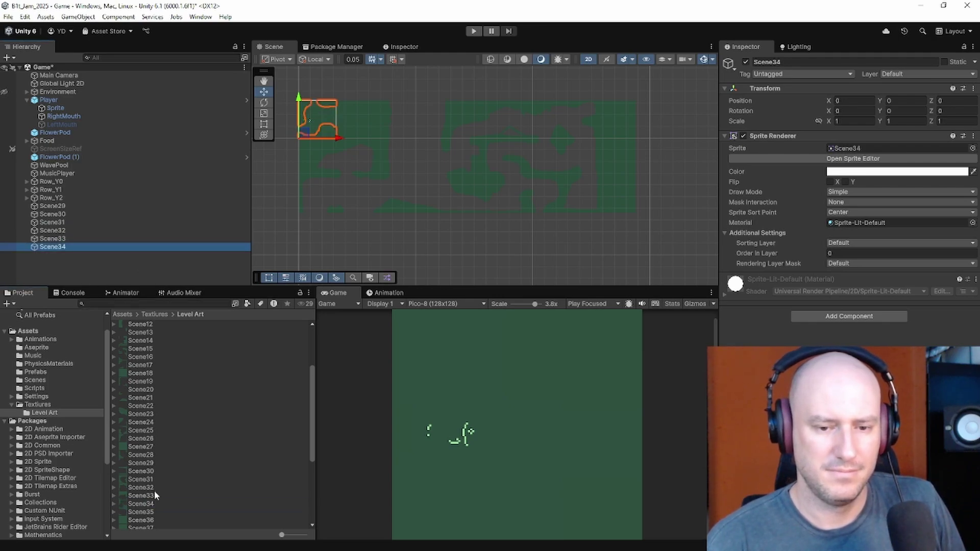
pyautogui.moveTo(154, 510); pyautogui.dragTo(82, 260)
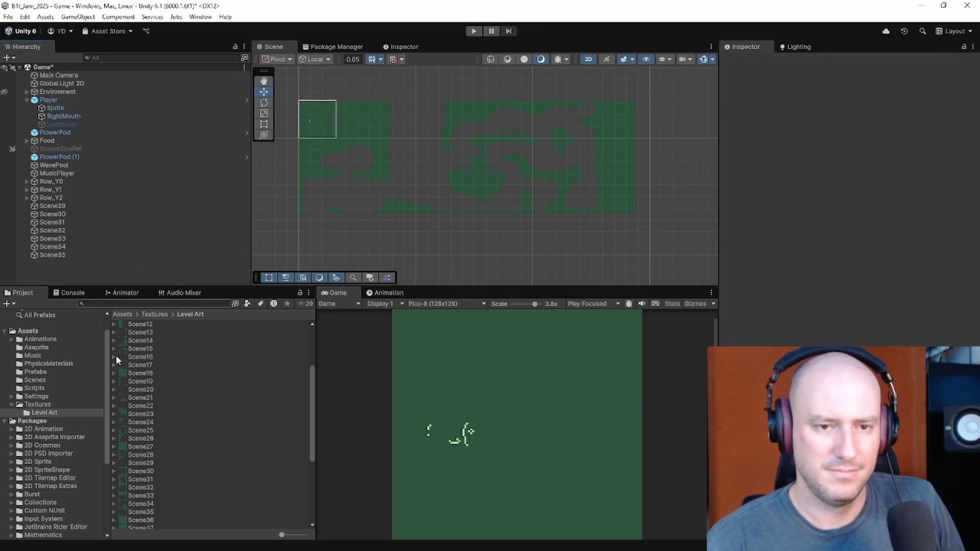
pyautogui.moveTo(163, 519); pyautogui.dragTo(63, 273)
# Step: Create an empty game object at the end of the hierarchy and name it Row_Y3
pyautogui.rightClick(87, 277)
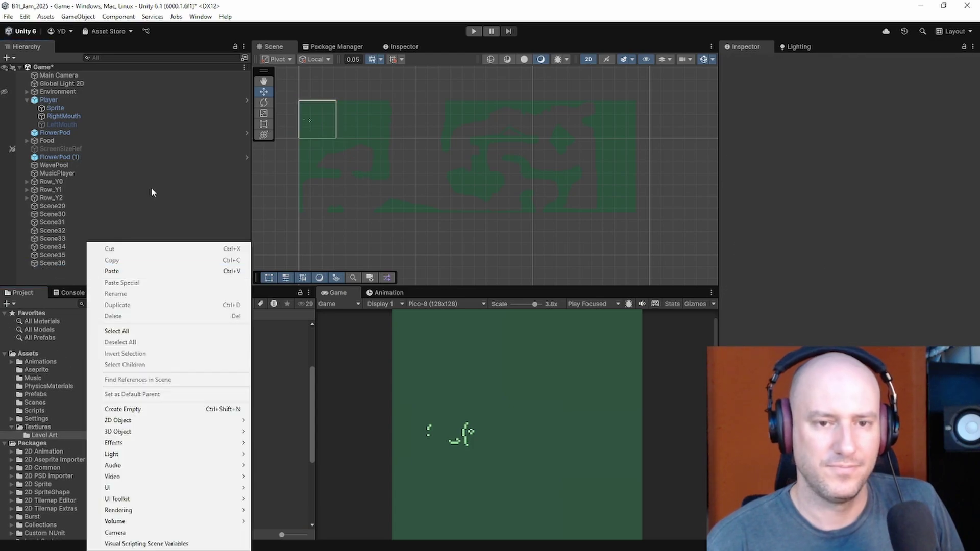
pyautogui.click(166, 409)
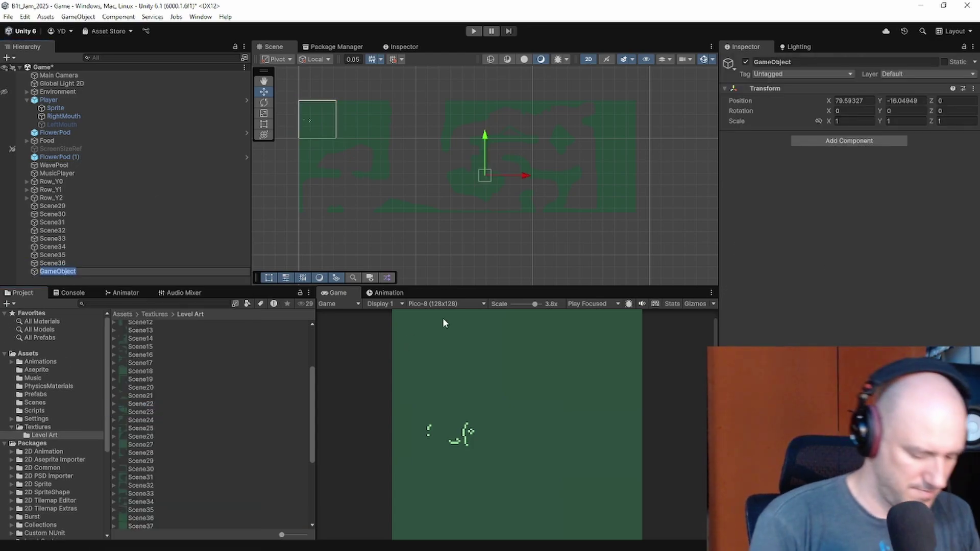
pyautogui.write('Row_Y')
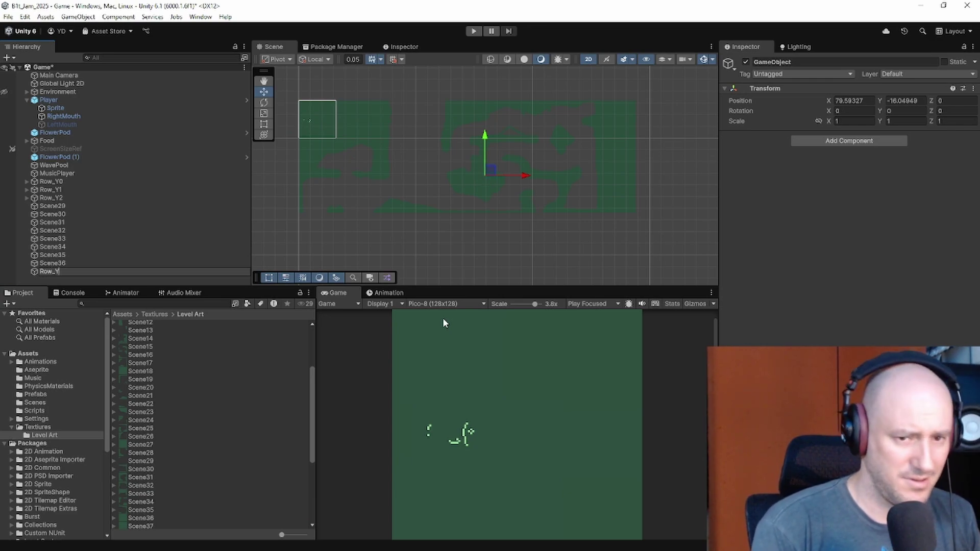
pyautogui.write('3')
pyautogui.press('Return')
# Step: Set Row_Y3's X and Y position to 0
pyautogui.click(868, 100)
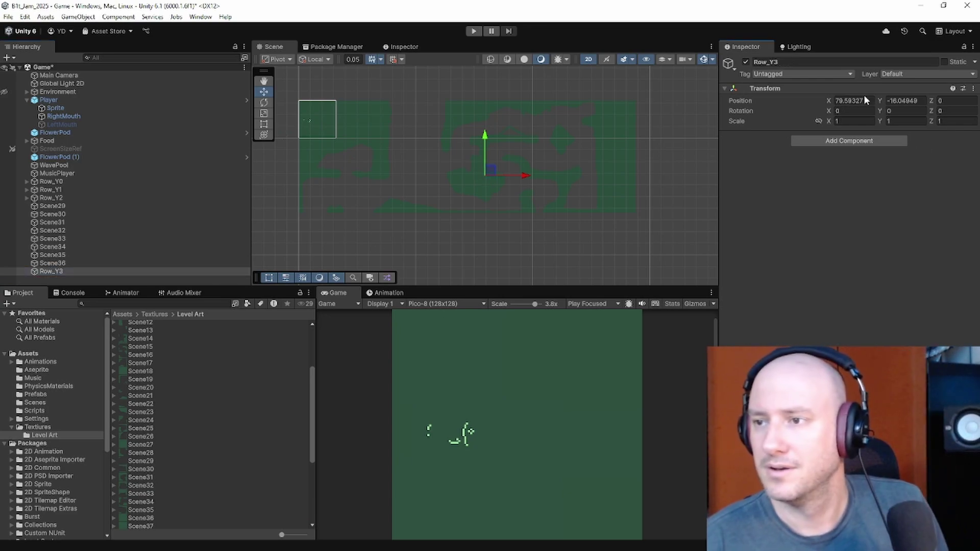
pyautogui.click(870, 100)
pyautogui.write('0')
pyautogui.click(904, 102)
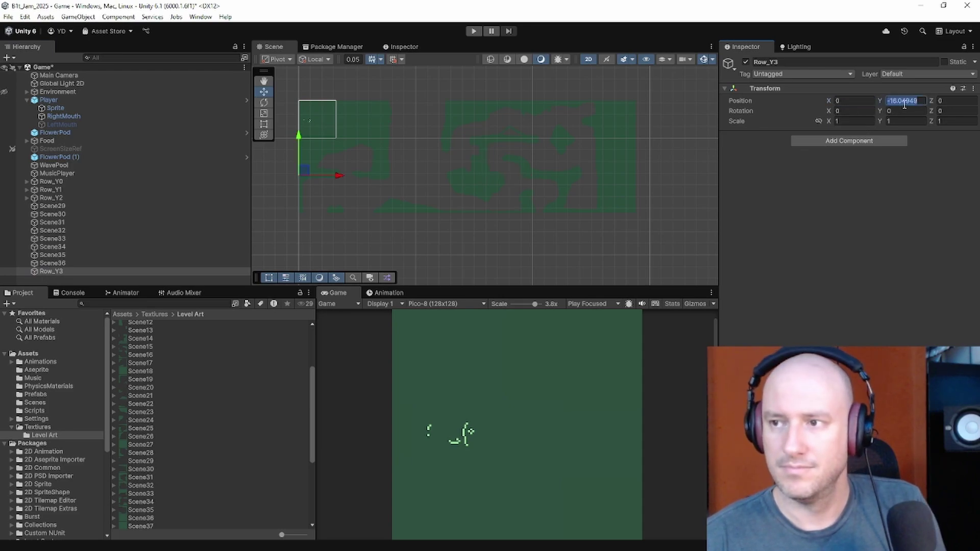
pyautogui.write('0')
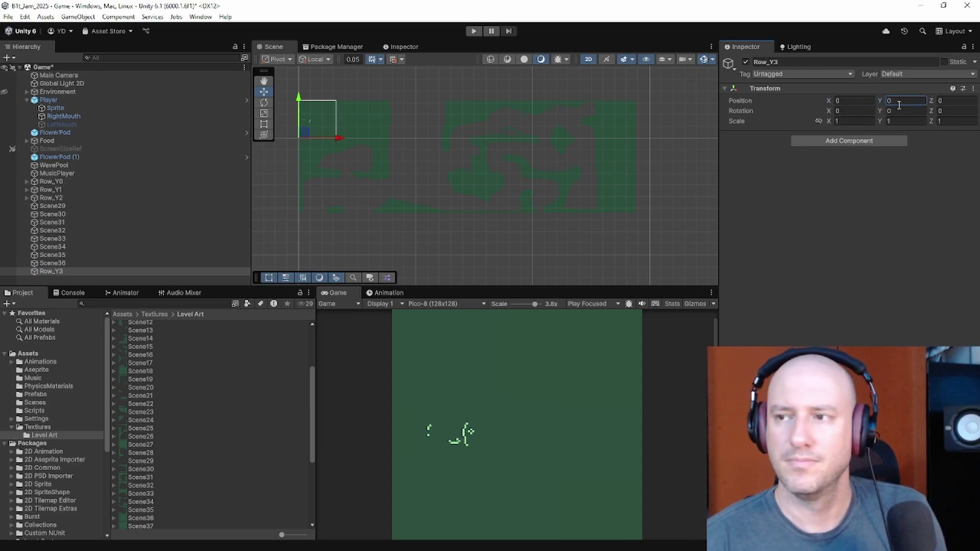
# Step: Lower Row_Y3 beneath the existing level rows by setting its Y position to -64
pyautogui.moveTo(882, 102); pyautogui.dragTo(84, 332)
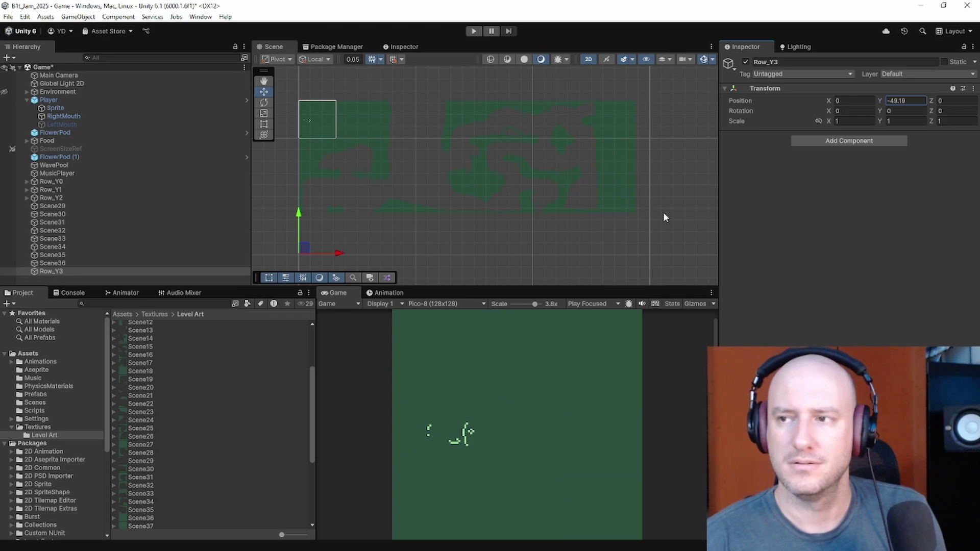
pyautogui.click(903, 102)
pyautogui.write('-')
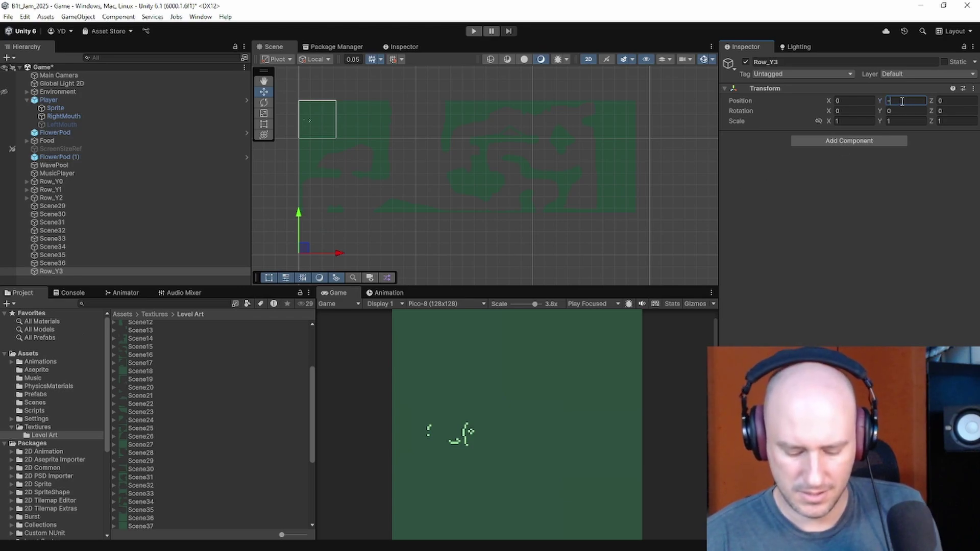
pyautogui.write('64')
pyautogui.press('Return')
pyautogui.moveTo(466, 197); pyautogui.dragTo(514, 165, button='middle')
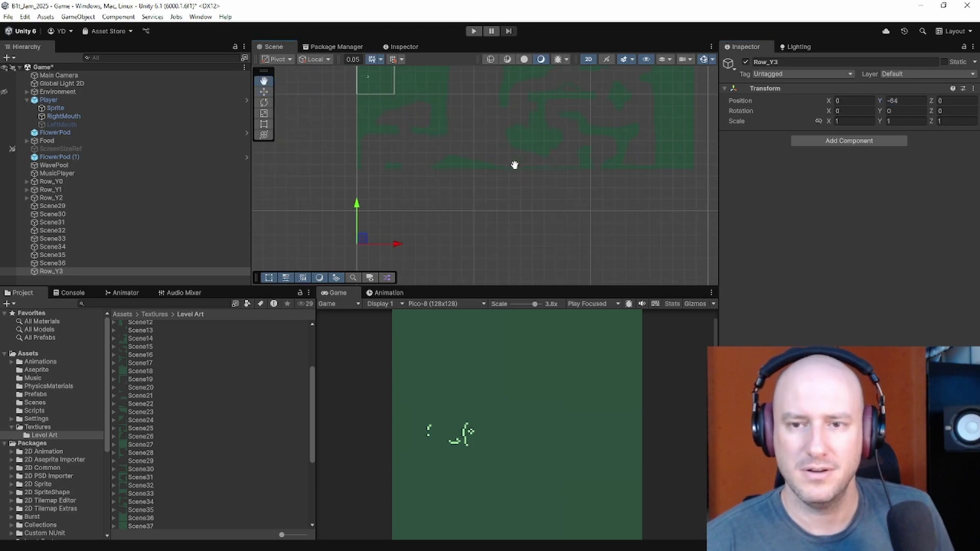
pyautogui.scroll(3, 418, 225)
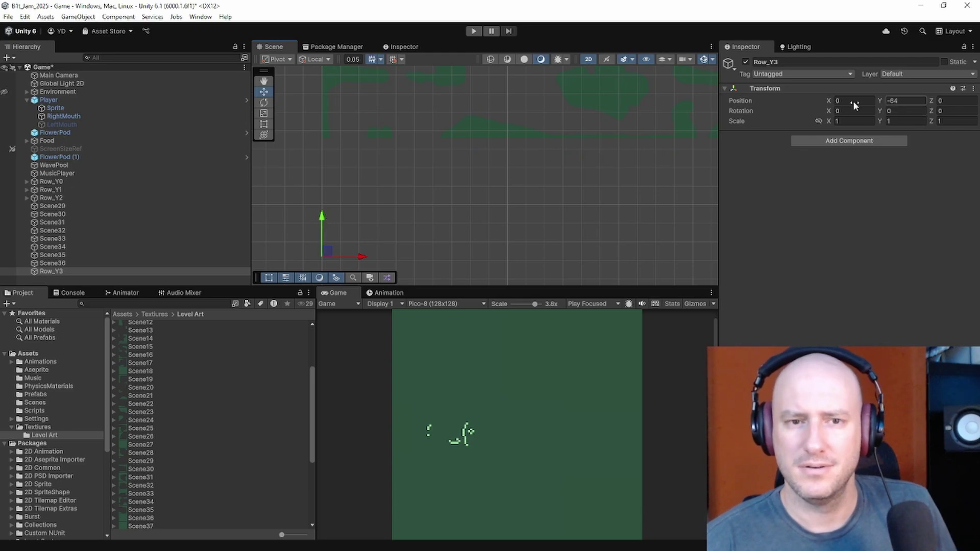
# Step: Compare with Row_Y2's position and set Row_Y3's Y position to -48 so it sits directly below that row
pyautogui.click(107, 198)
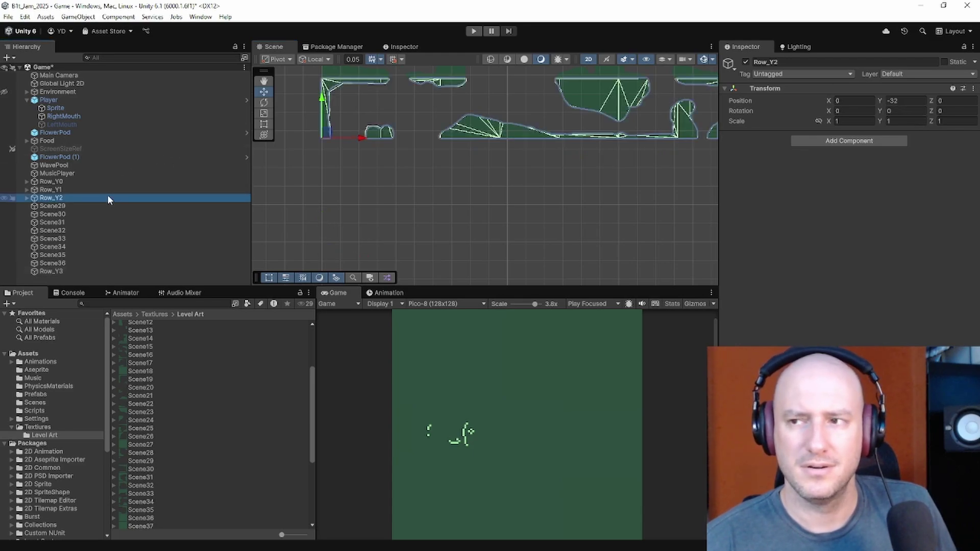
pyautogui.click(102, 270)
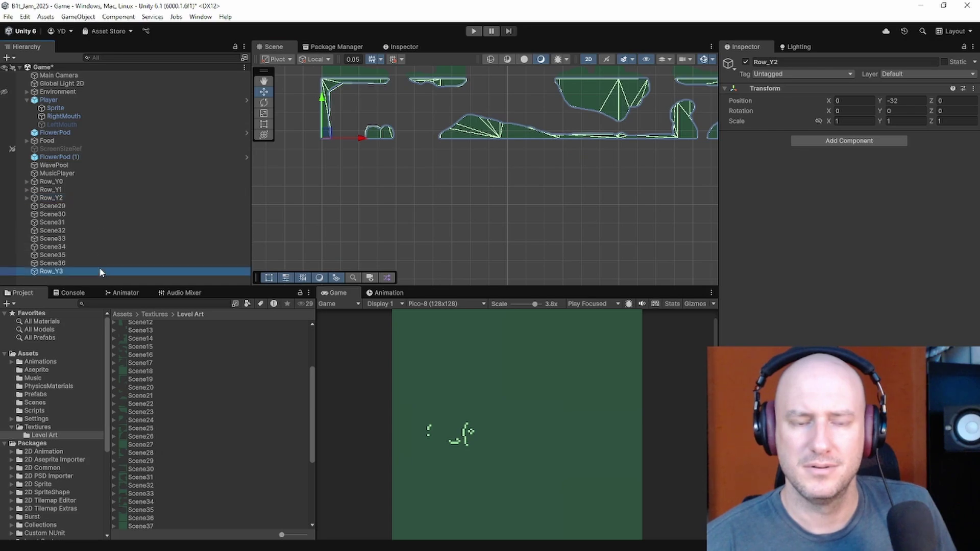
pyautogui.click(921, 100)
pyautogui.write('-18')
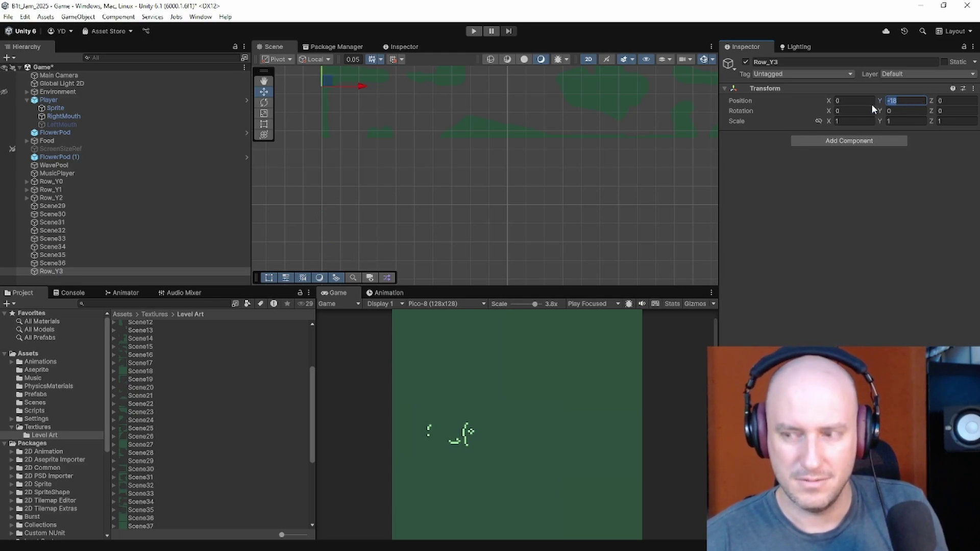
pyautogui.write('-48')
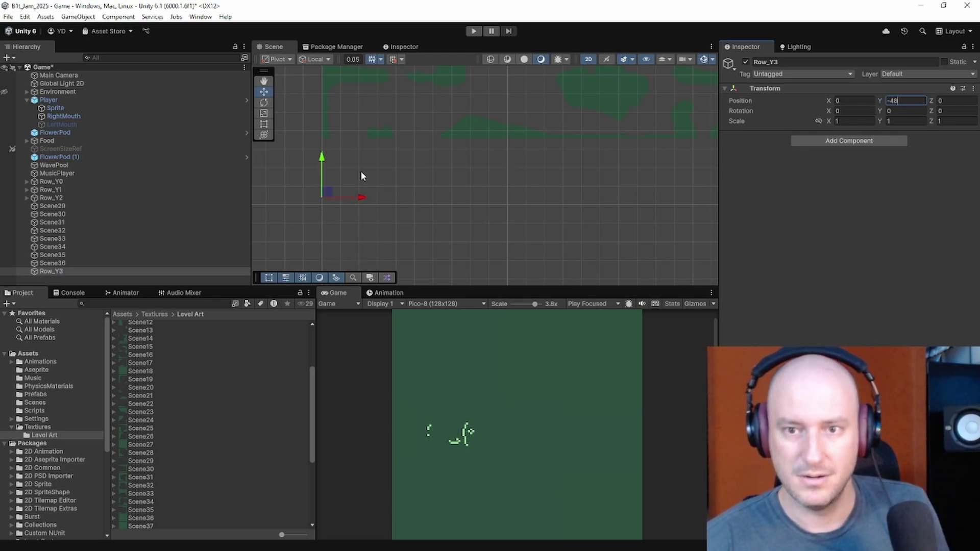
# Step: Nest Scene29 to Scene36 under Row_Y3 and set the Y position of all eight sprites to 0
pyautogui.moveTo(72, 269); pyautogui.dragTo(53, 206)
pyautogui.click(65, 213)
pyautogui.keyDown('shift'); pyautogui.click(68, 271); pyautogui.keyUp('shift')
pyautogui.click(903, 102)
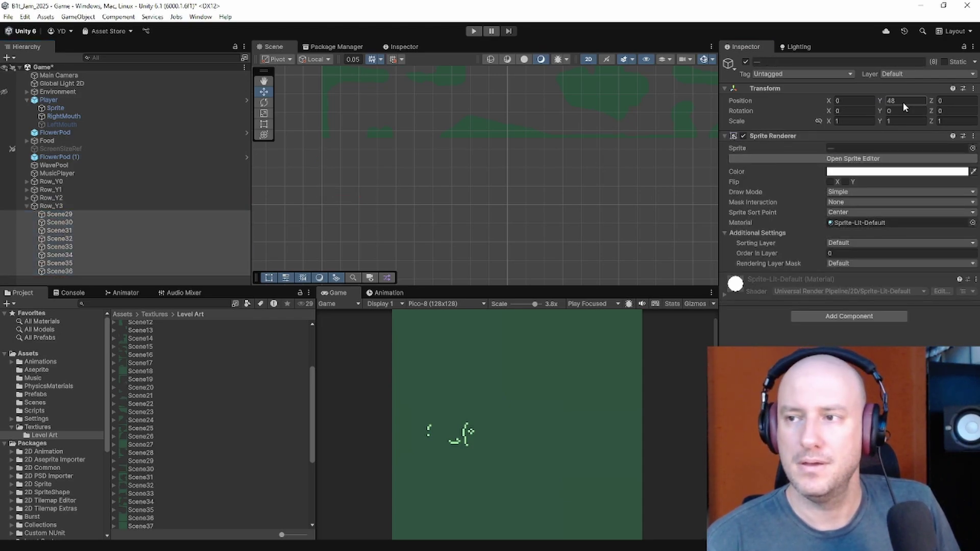
pyautogui.write('0')
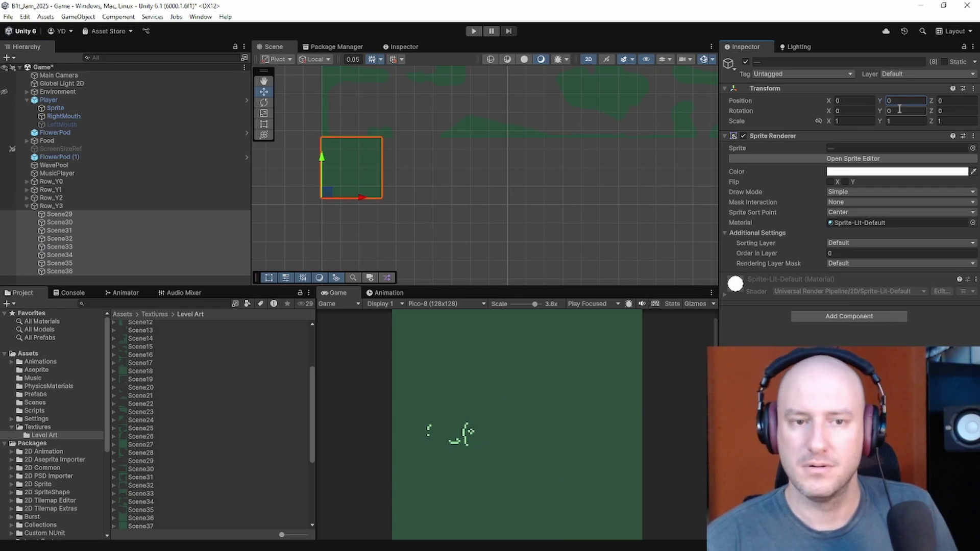
# Step: Spread out the first Row_Y3 sprites by setting Scene30's X position to 16 and Scene31's to 32
pyautogui.click(164, 214)
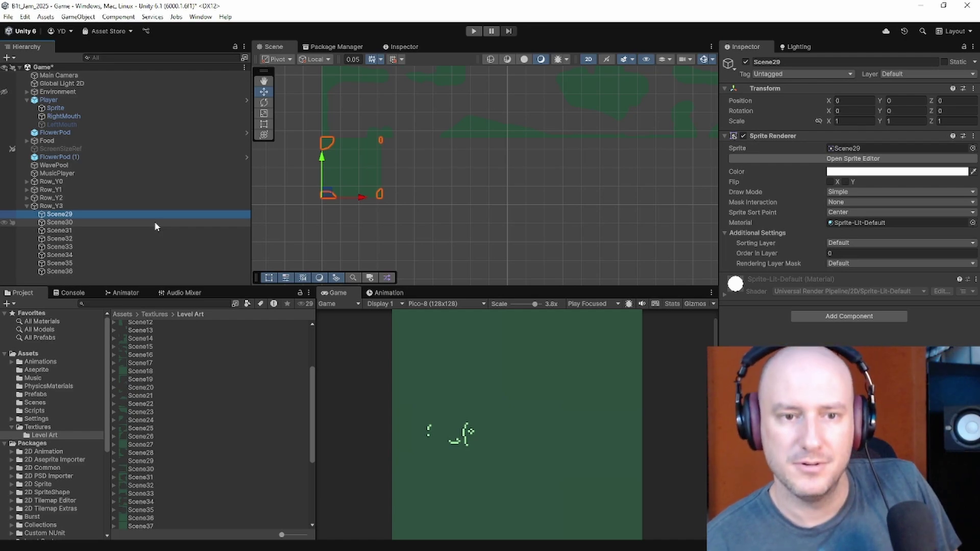
pyautogui.click(154, 222)
pyautogui.click(846, 100)
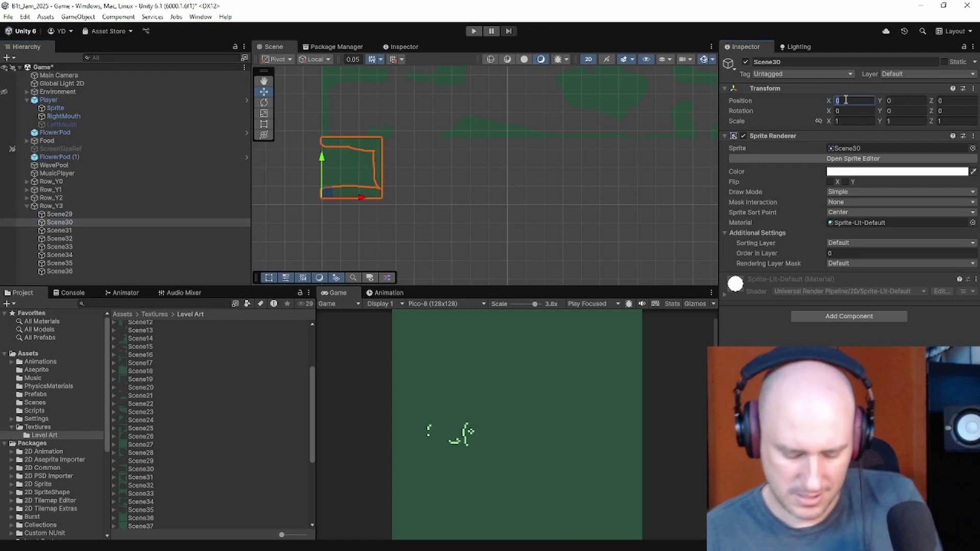
pyautogui.click(138, 230)
pyautogui.click(863, 109)
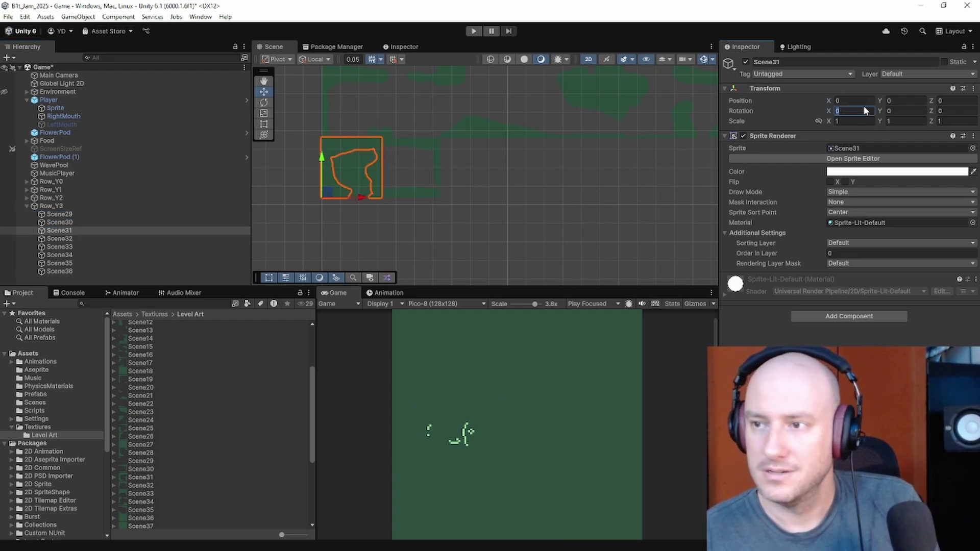
pyautogui.click(860, 101)
pyautogui.write('32')
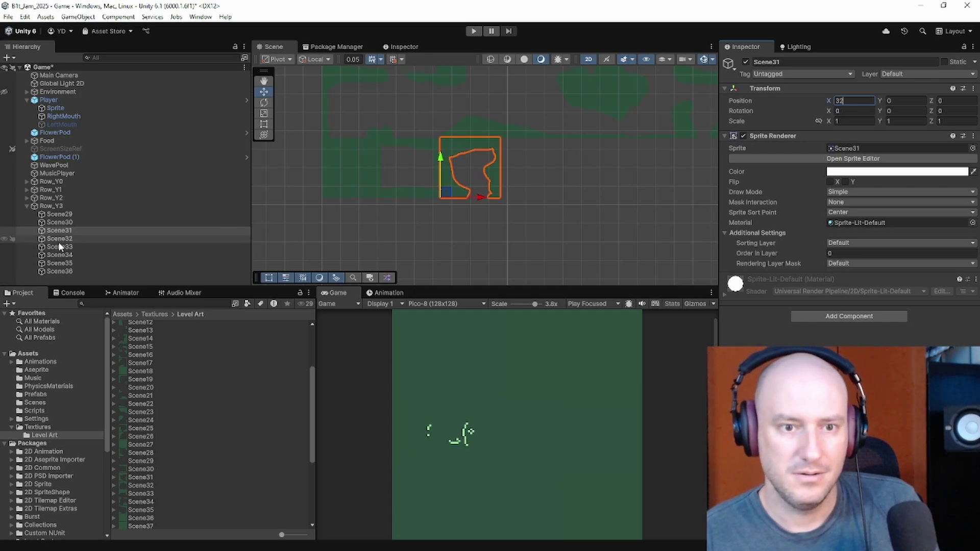
# Step: Set Scene32's X position to 48 and Scene33's X position to 64
pyautogui.click(58, 239)
pyautogui.click(846, 101)
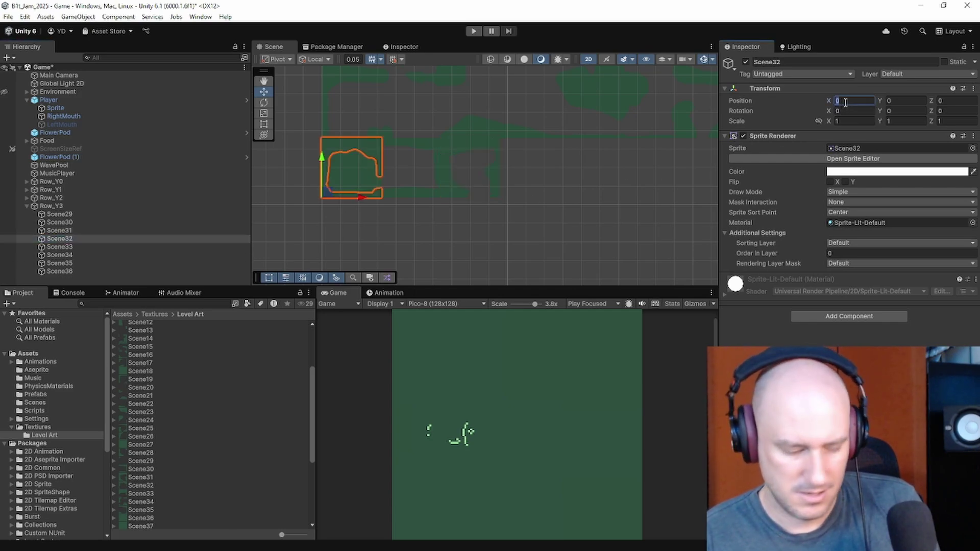
pyautogui.write('48')
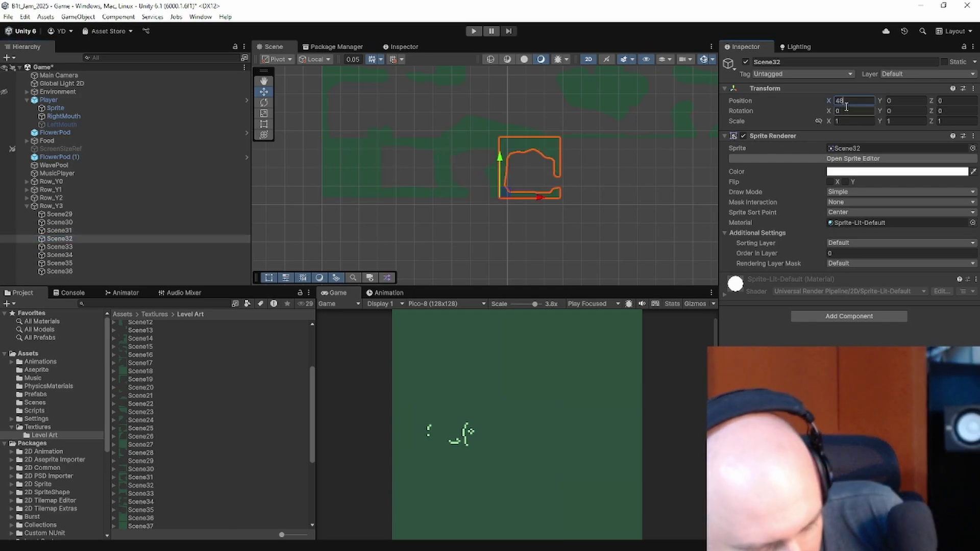
pyautogui.click(220, 246)
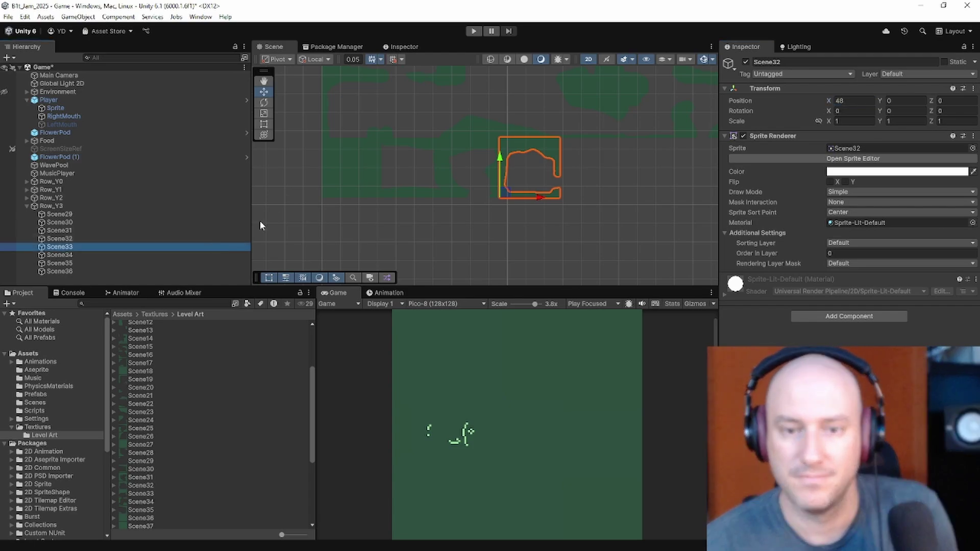
pyautogui.click(846, 101)
pyautogui.write('48')
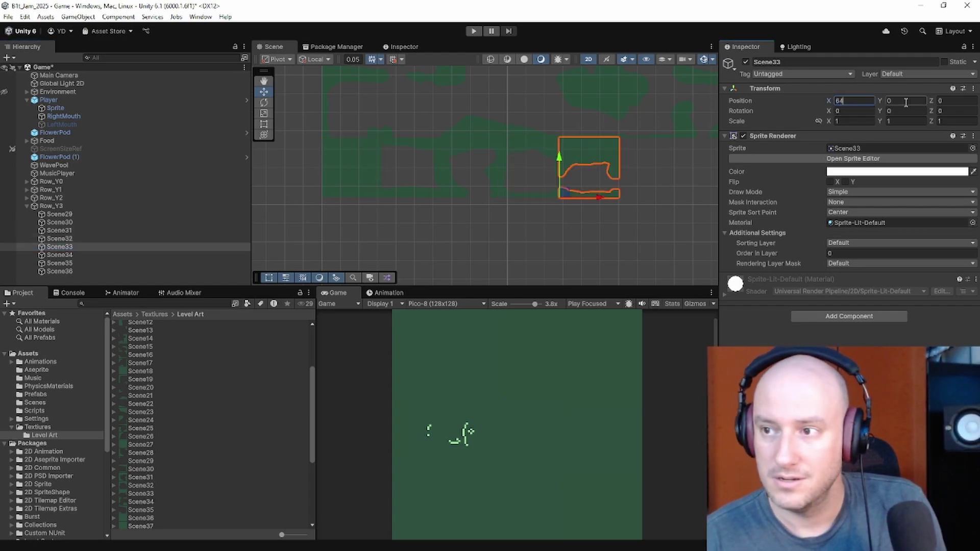
# Step: Set Scene34's X position to 80 and Scene35's X position to 96
pyautogui.click(219, 255)
pyautogui.click(847, 100)
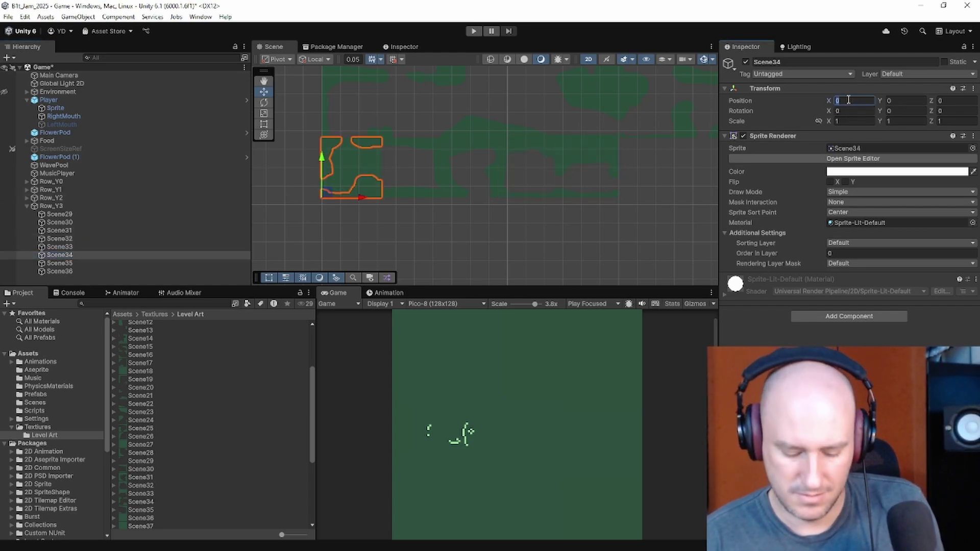
pyautogui.write('80')
pyautogui.click(222, 263)
pyautogui.click(848, 101)
pyautogui.write('96')
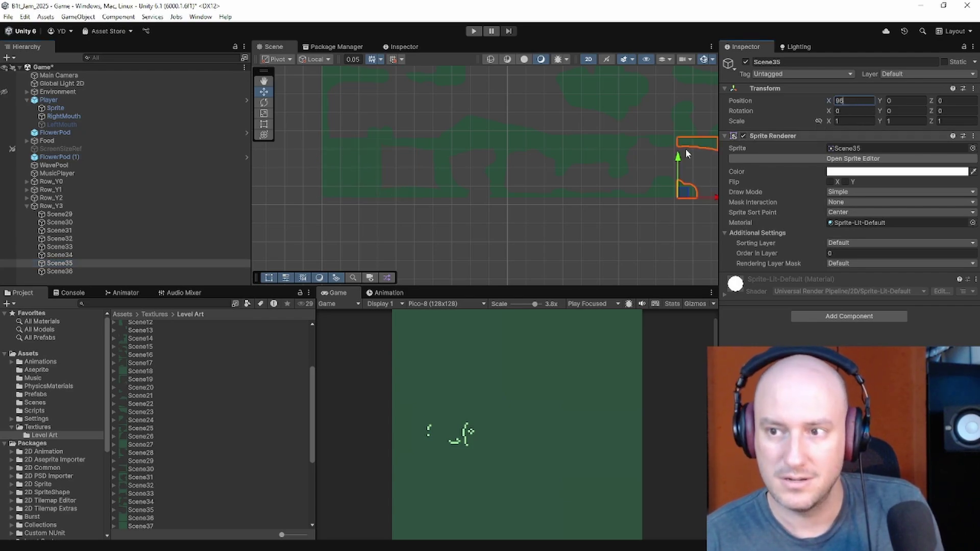
pyautogui.press('Return')
pyautogui.press('f')
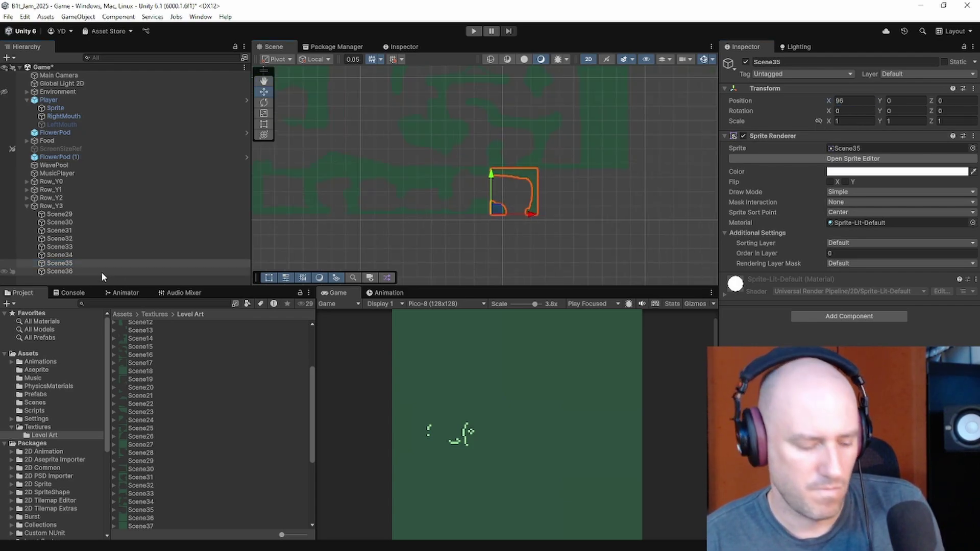
# Step: Add the missing Scene28 sprite as the first child of Row_Y3 and set its Y position to 0
pyautogui.click(26, 198)
pyautogui.click(26, 198)
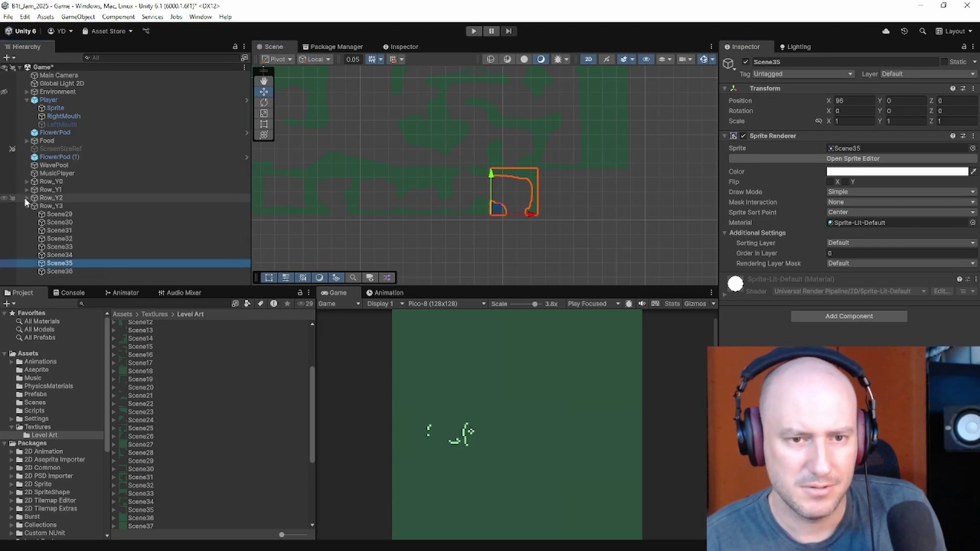
pyautogui.moveTo(165, 451); pyautogui.dragTo(69, 214)
pyautogui.click(924, 99)
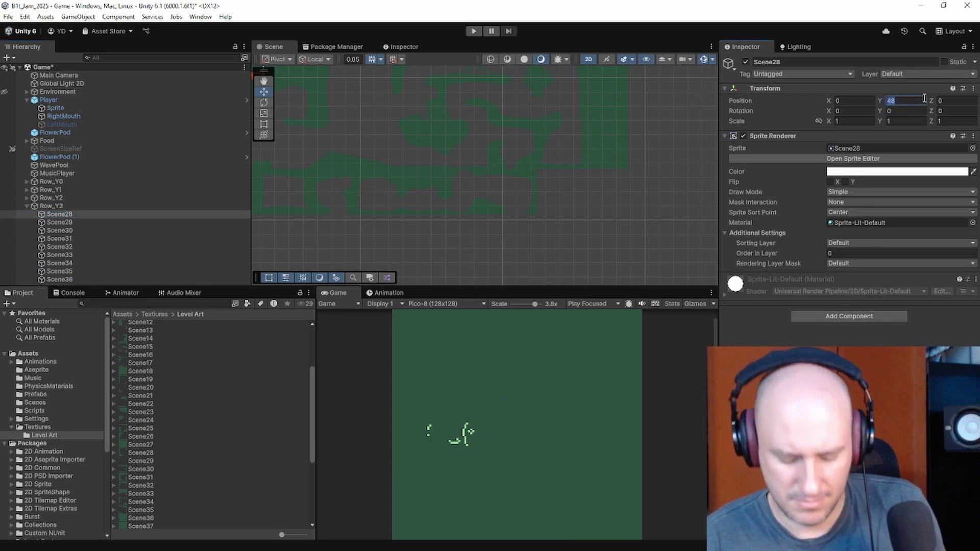
pyautogui.write('0')
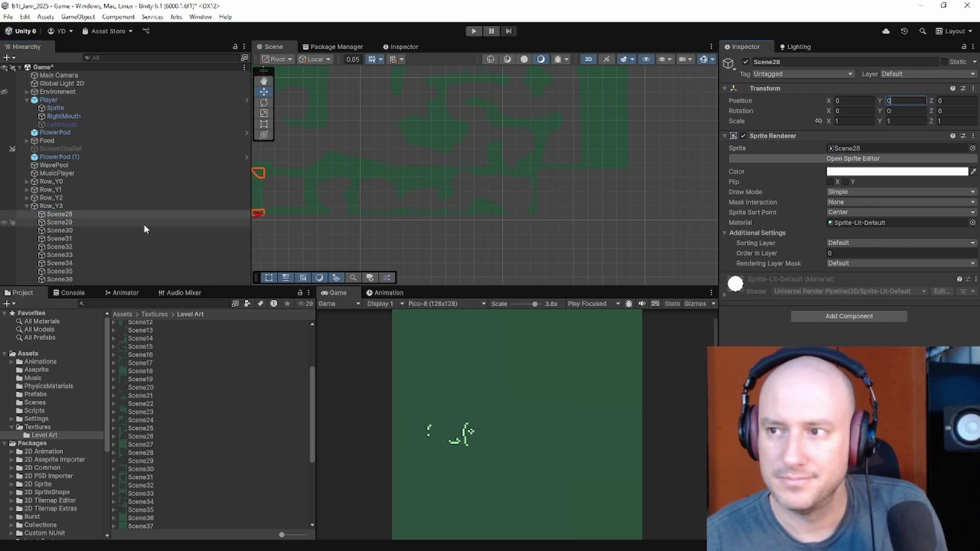
# Step: Shift Scene29 and Scene30 one tile to the right, setting their X positions to 16 and 32
pyautogui.click(143, 223)
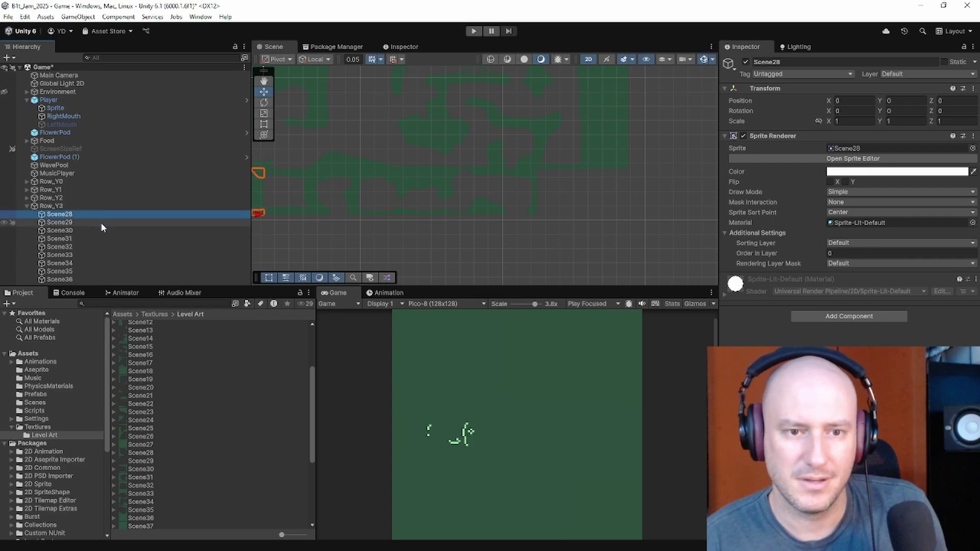
pyautogui.click(853, 100)
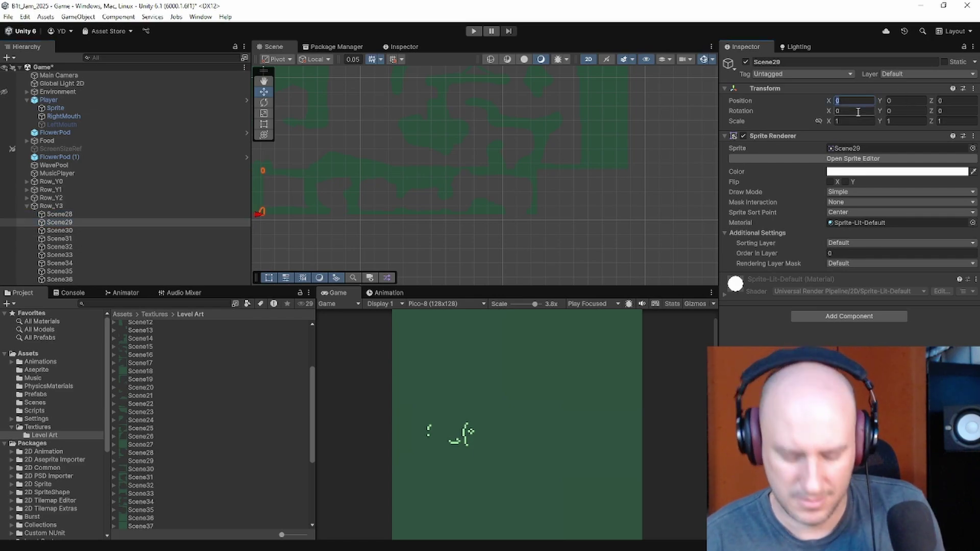
pyautogui.write('16')
pyautogui.click(130, 231)
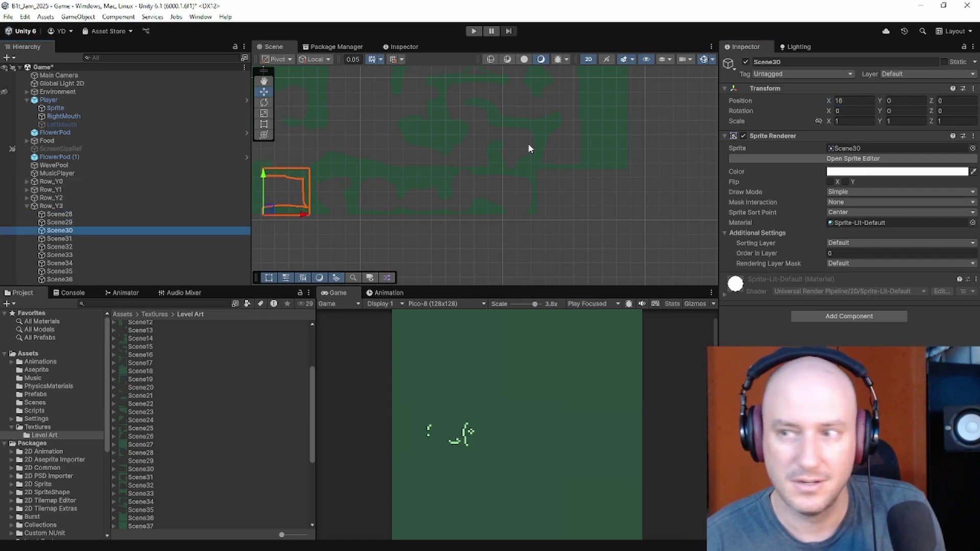
pyautogui.click(873, 98)
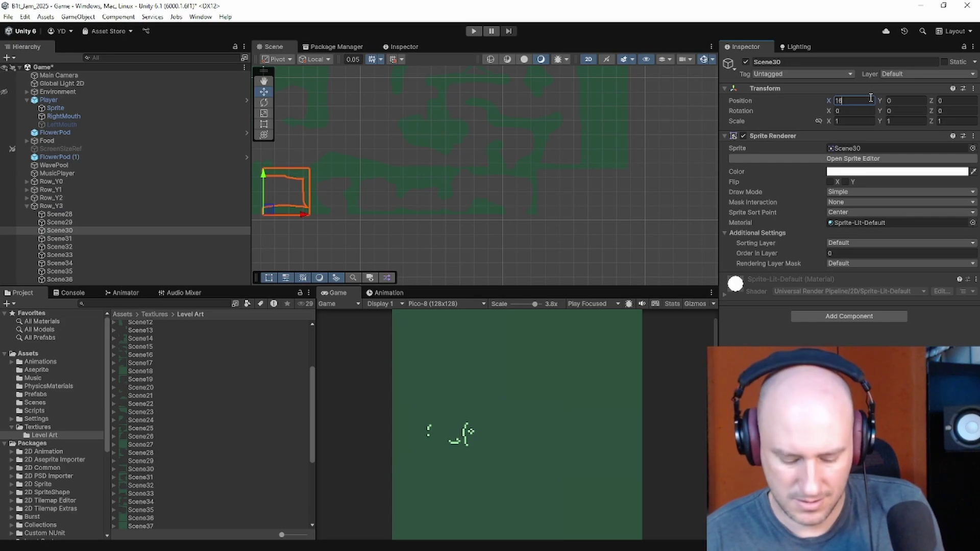
pyautogui.write('+16')
pyautogui.press('Return')
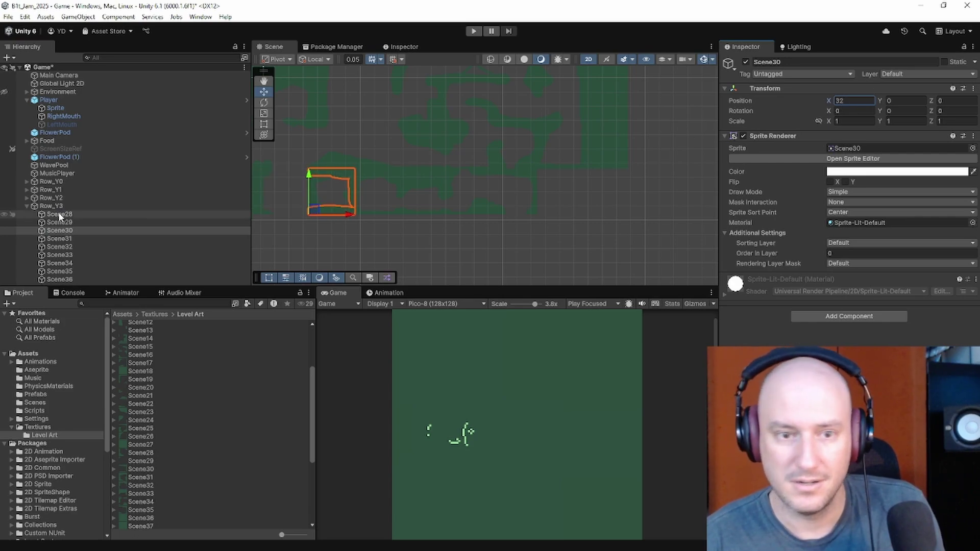
# Step: Add 16 to the X positions of Scene31 and Scene32, placing them at 48 and 64
pyautogui.click(67, 238)
pyautogui.click(866, 98)
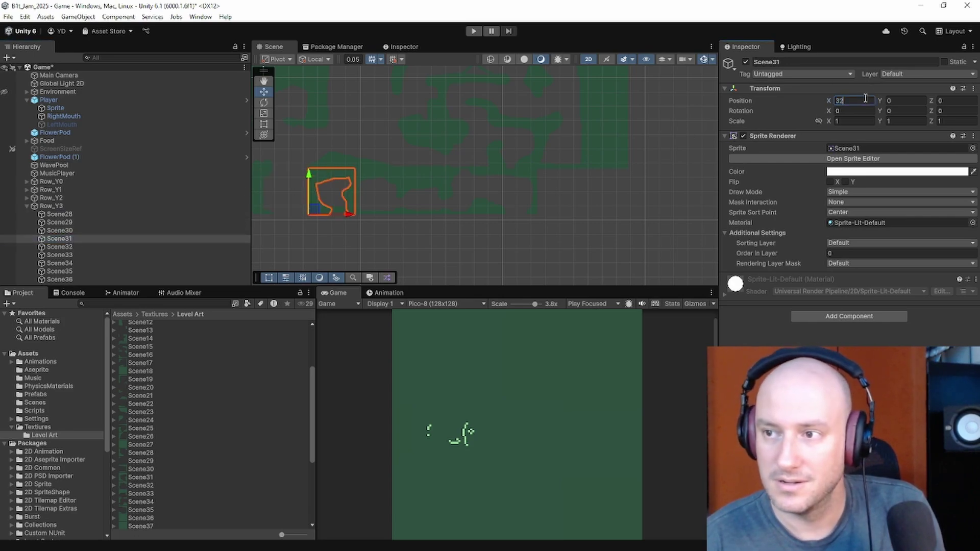
pyautogui.write('+16')
pyautogui.press('Return')
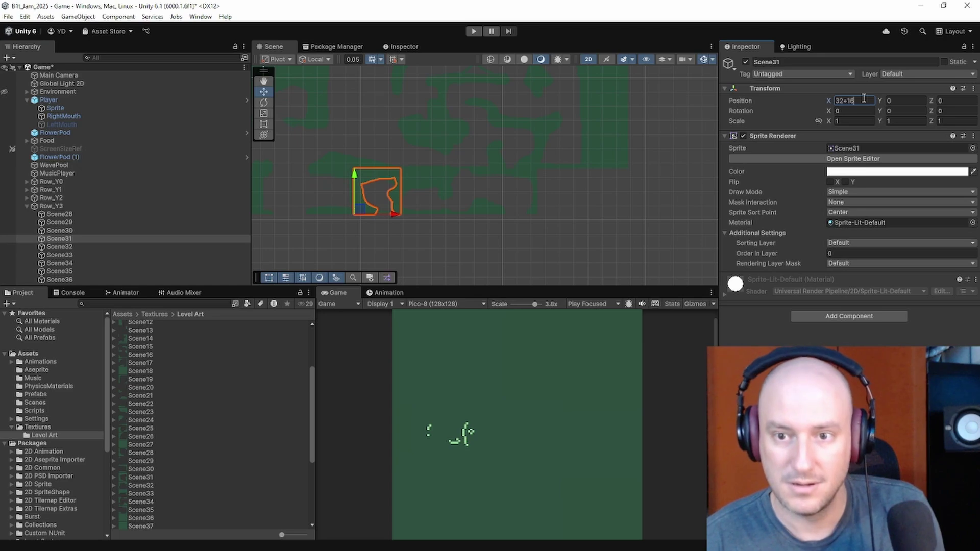
pyautogui.click(173, 246)
pyautogui.click(851, 100)
pyautogui.write('+')
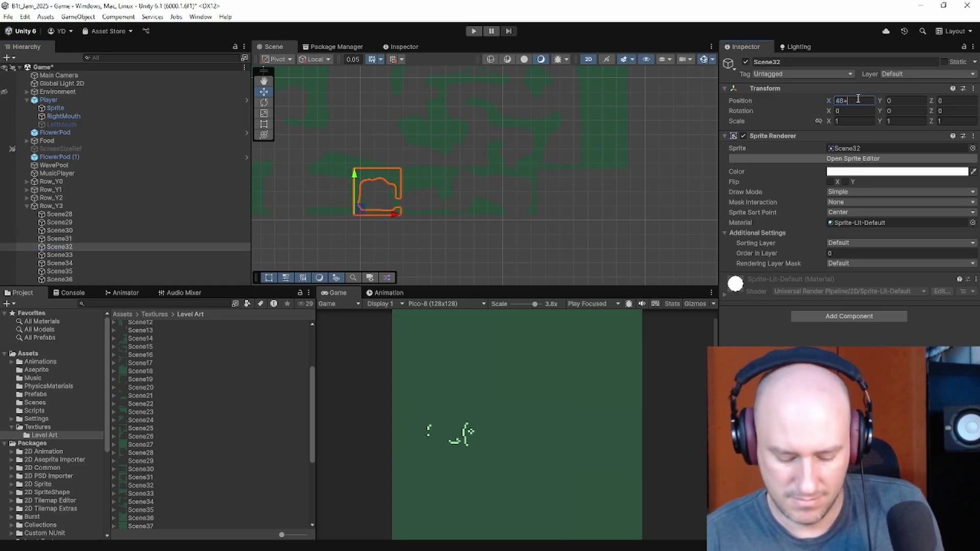
pyautogui.write('16')
pyautogui.press('Return')
# Step: Set Scene33's X position to 80 and Scene34's X position to 96
pyautogui.click(124, 256)
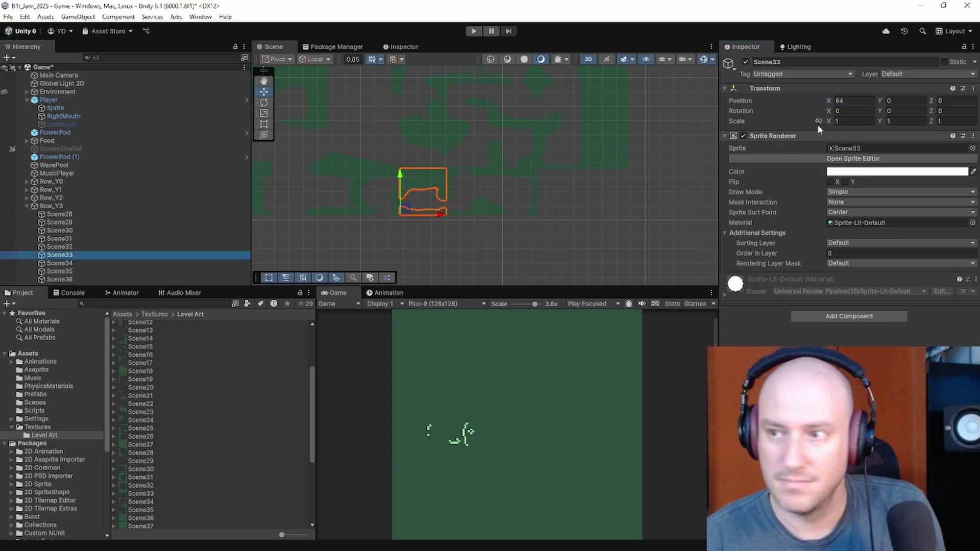
pyautogui.click(849, 104)
pyautogui.click(849, 102)
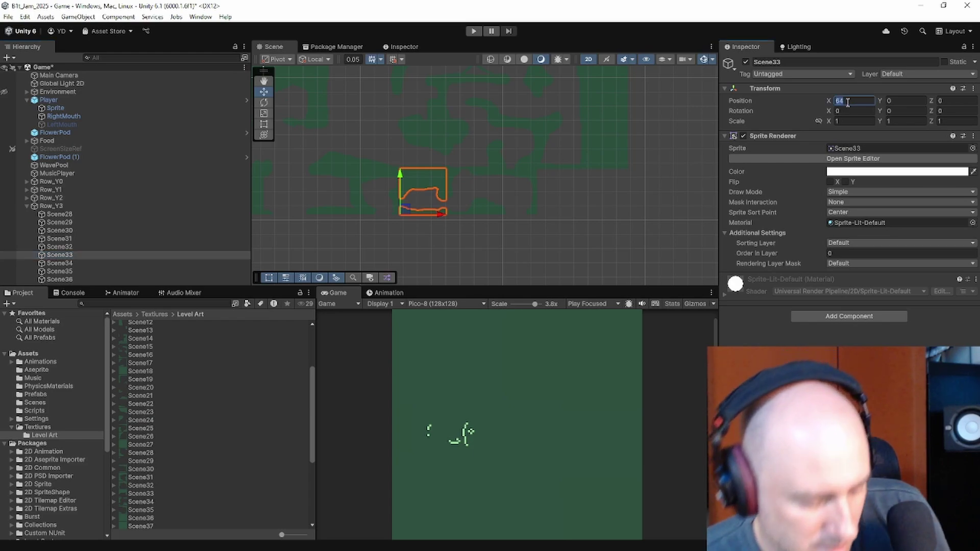
pyautogui.write('80')
pyautogui.press('Return')
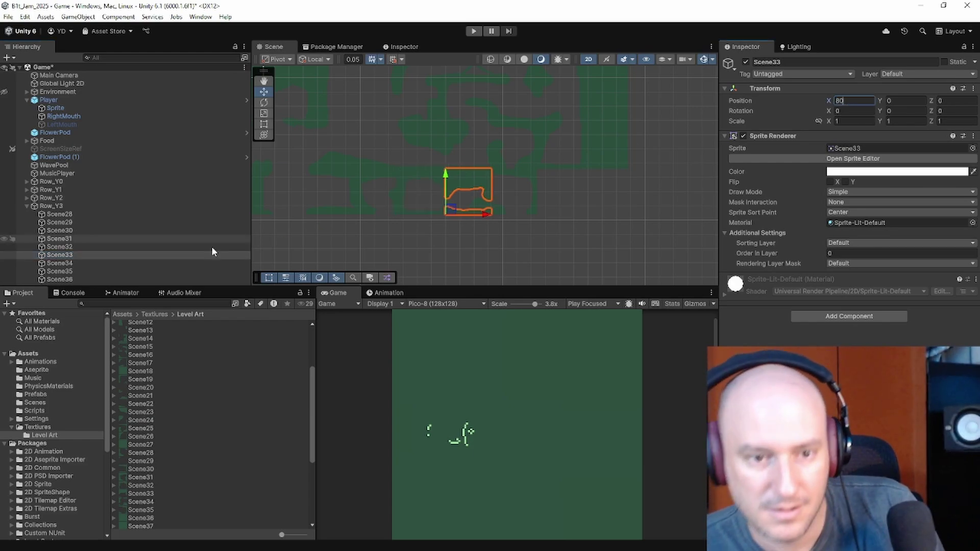
pyautogui.click(174, 263)
pyautogui.click(846, 101)
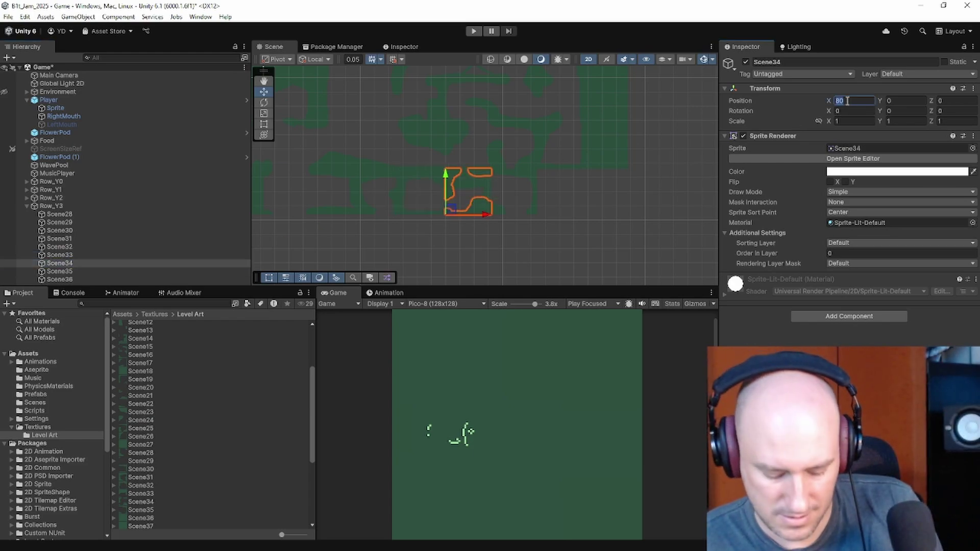
pyautogui.write('96')
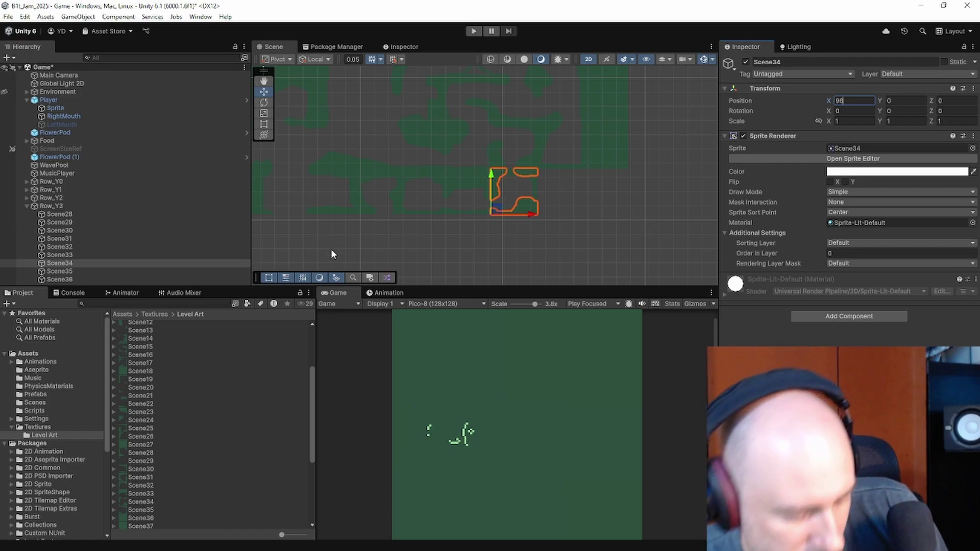
# Step: Set Scene35's X position to 112 and Scene36's X position to 128 to finish Row_Y3
pyautogui.click(51, 272)
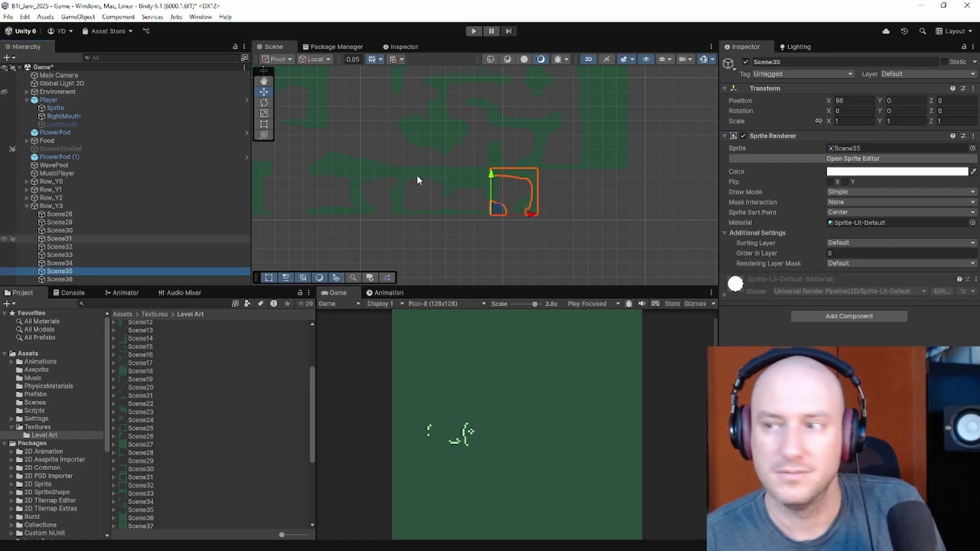
pyautogui.click(854, 100)
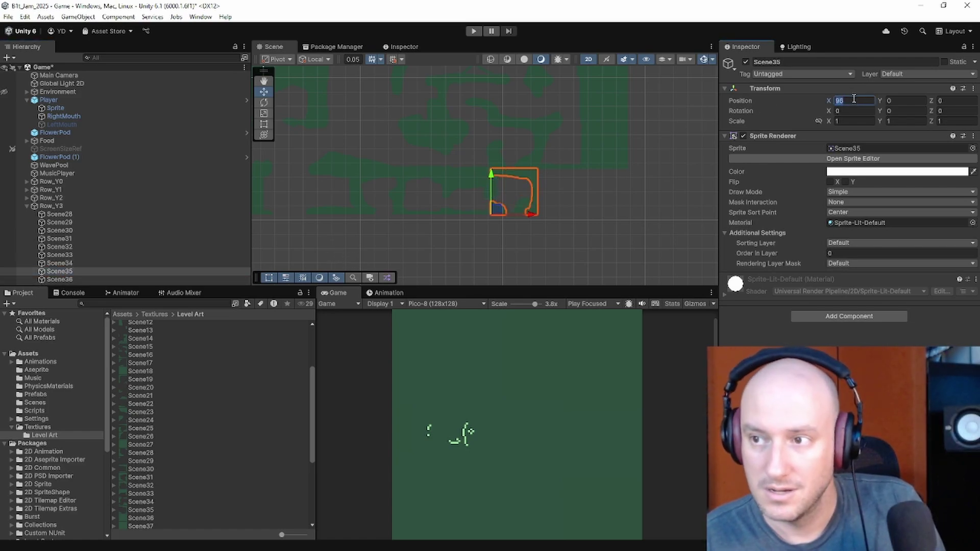
pyautogui.write('112')
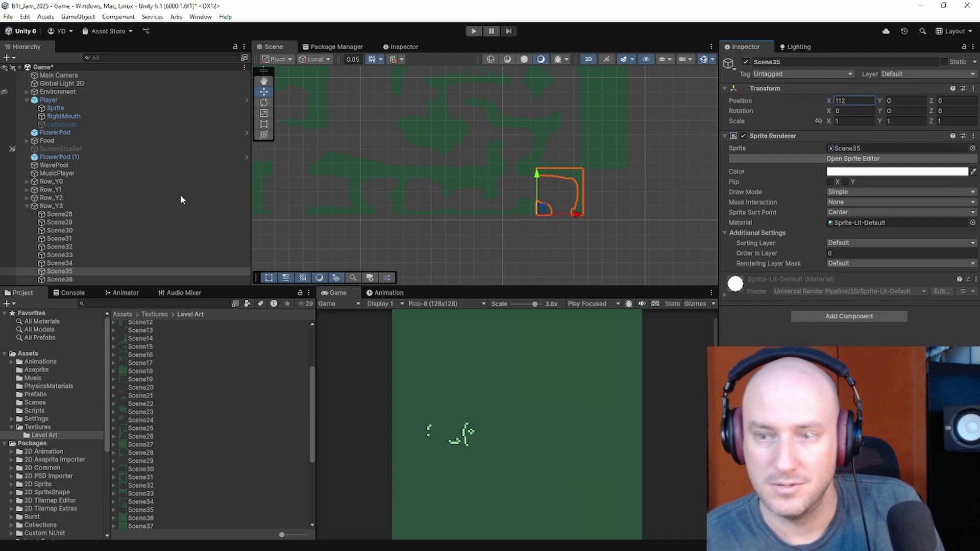
pyautogui.click(173, 279)
pyautogui.click(846, 100)
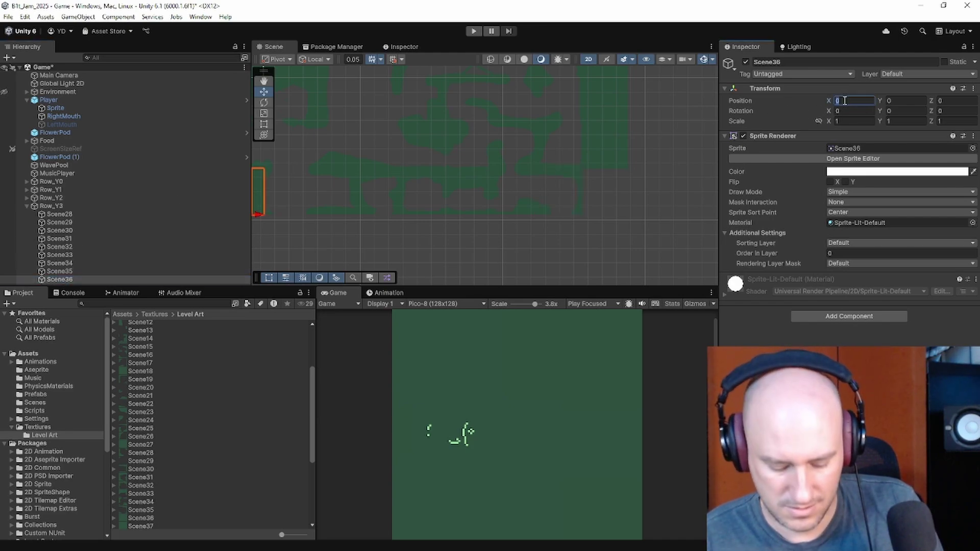
pyautogui.write('128')
pyautogui.scroll(-1, 537, 233)
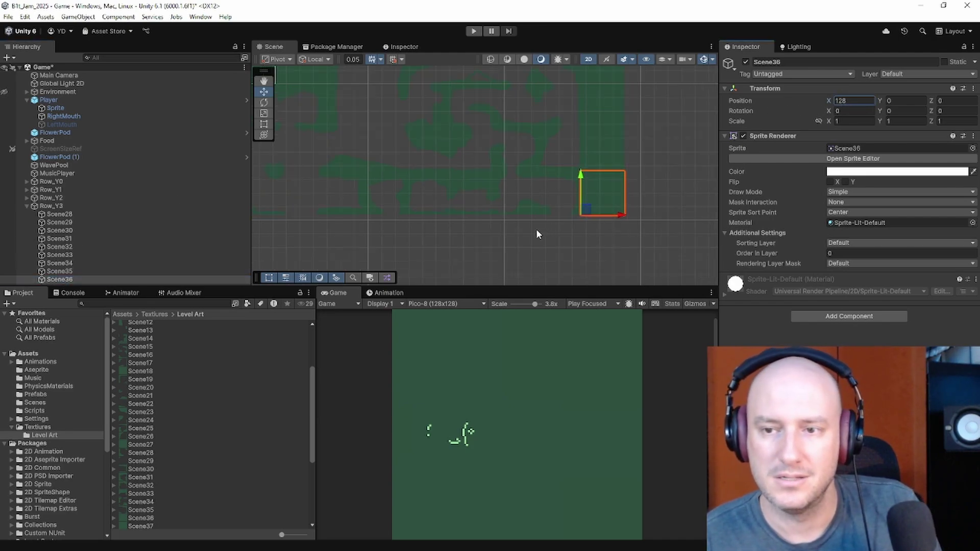
pyautogui.click(531, 232)
pyautogui.moveTo(459, 188); pyautogui.dragTo(521, 194, button='middle')
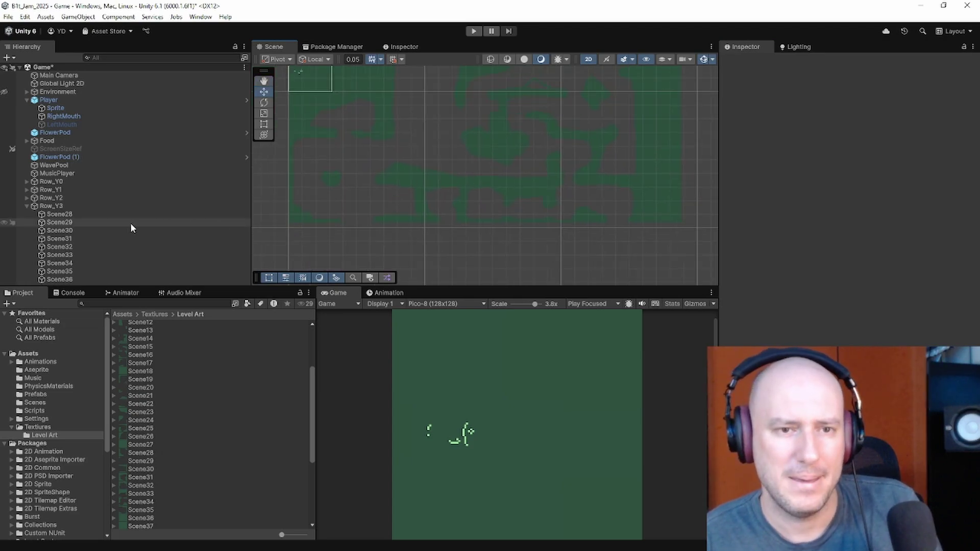
# Step: Activate the ScreenSizeRef object and set its X position to 0, keeping its Y position at 16
pyautogui.click(69, 149)
pyautogui.click(745, 61)
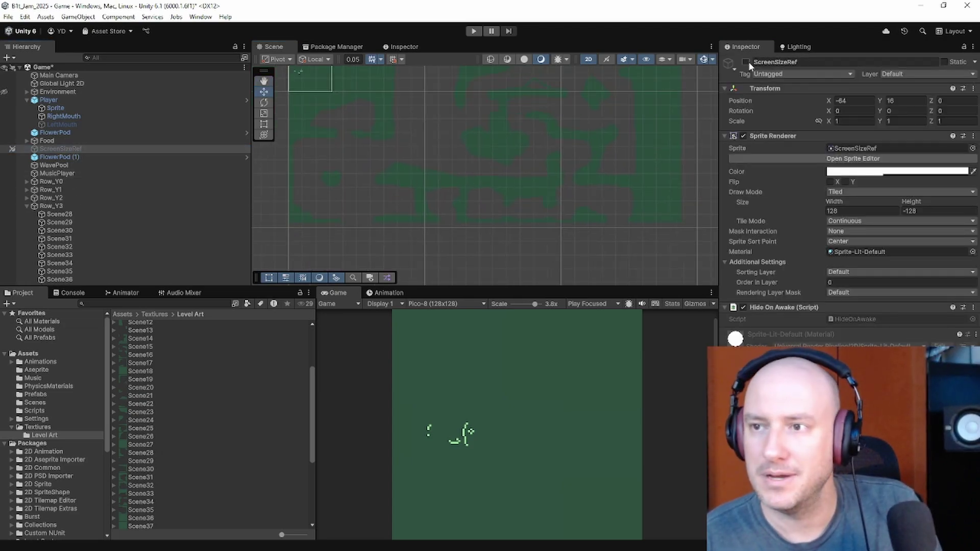
pyautogui.scroll(-2, 427, 188)
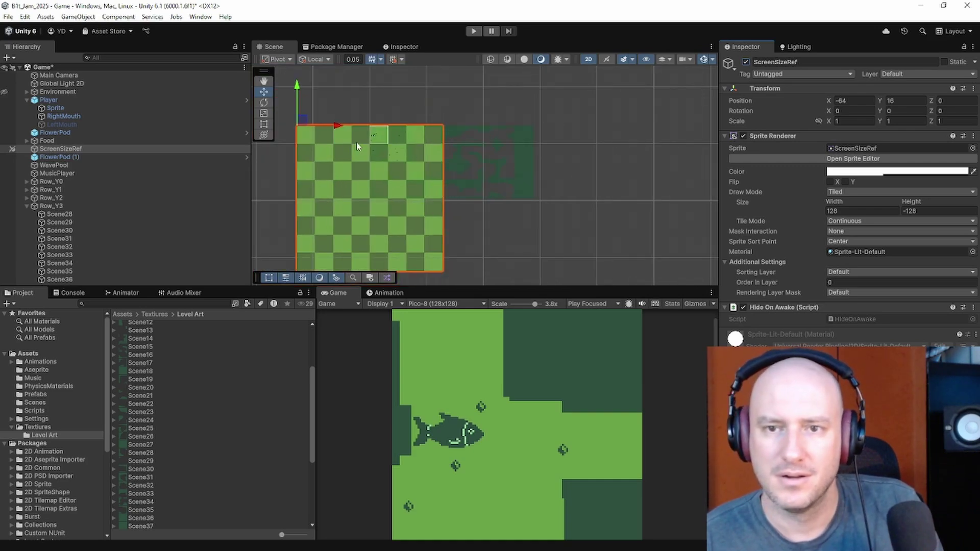
pyautogui.click(853, 100)
pyautogui.write('0')
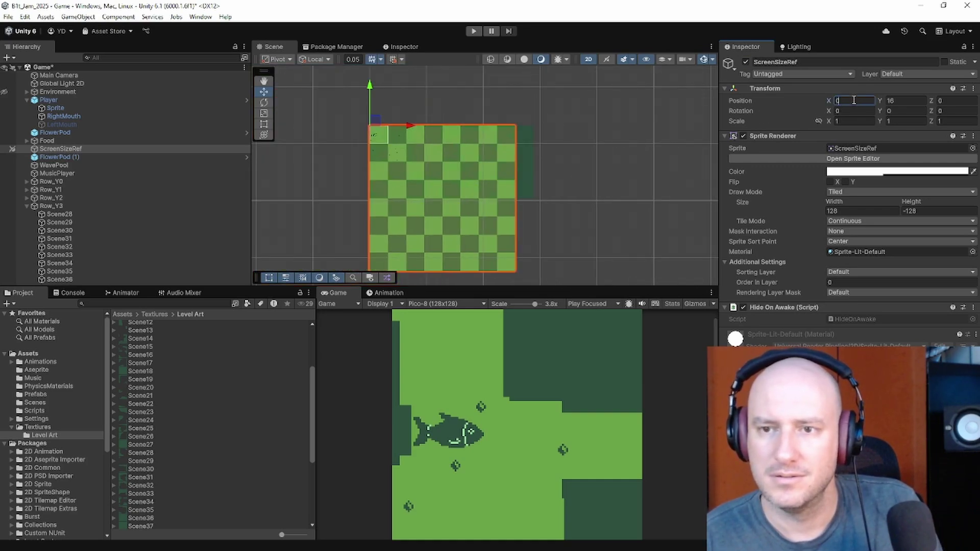
pyautogui.moveTo(370, 97); pyautogui.dragTo(373, 147)
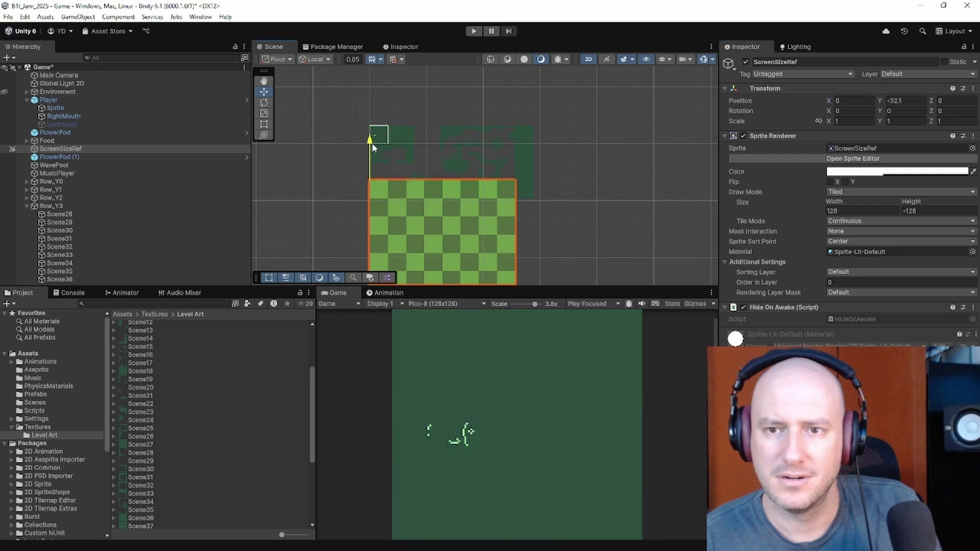
pyautogui.hotkey('ctrl', 'z')
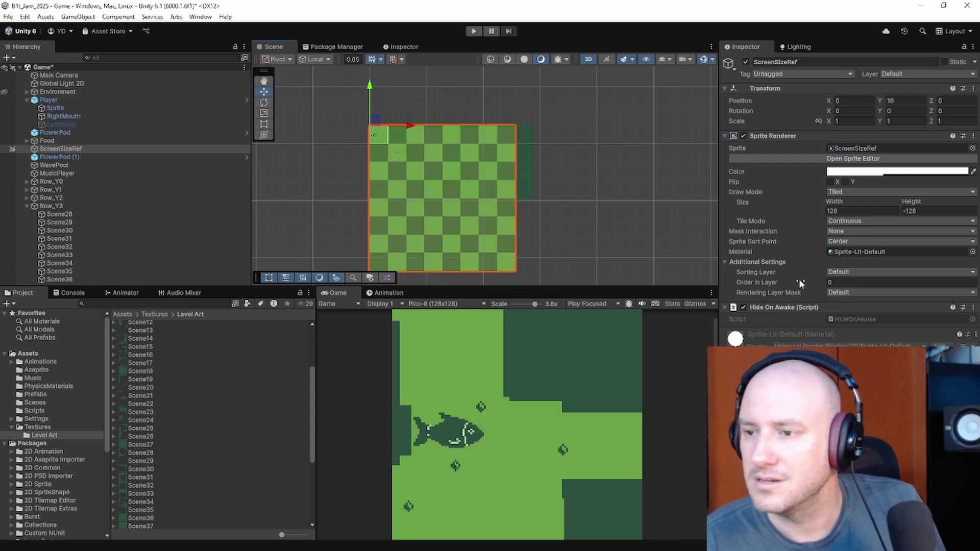
# Step: Lower ScreenSizeRef's Order in Layer to -8 so the checkerboard sits behind the level art
pyautogui.moveTo(798, 279); pyautogui.dragTo(791, 278)
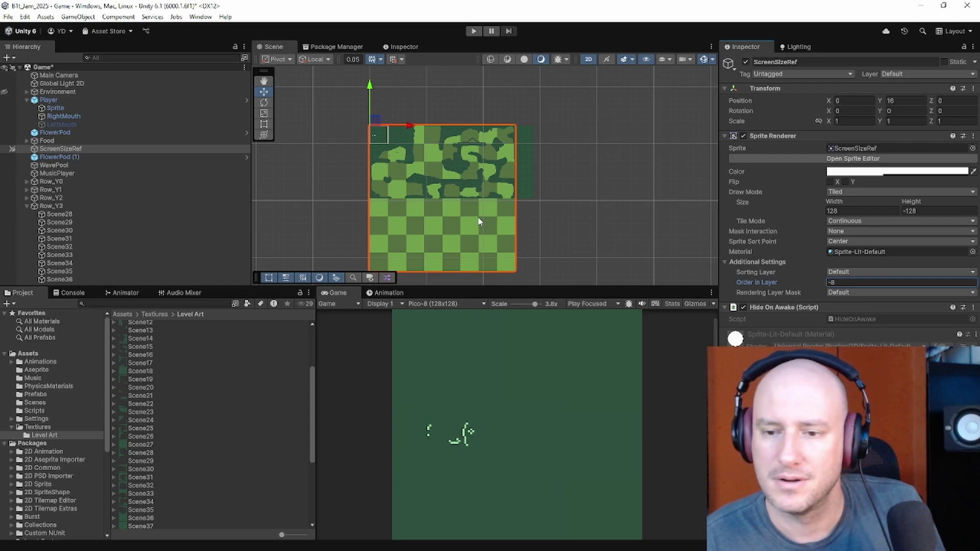
pyautogui.scroll(3, 406, 173)
pyautogui.scroll(1, 413, 177)
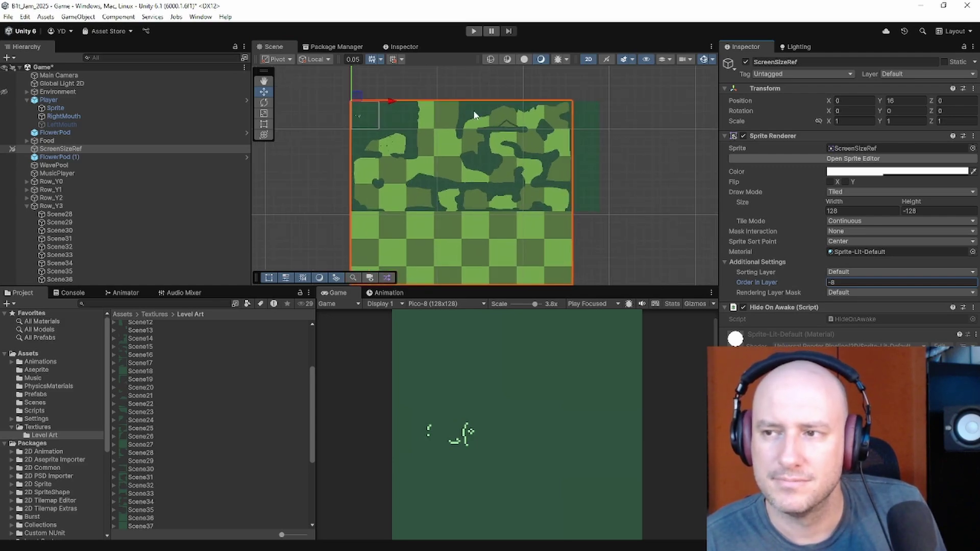
# Step: Widen the tiled ScreenSizeRef checkerboard to about 175 units with the Rect tool, extending it past the level's right edge
pyautogui.click(264, 124)
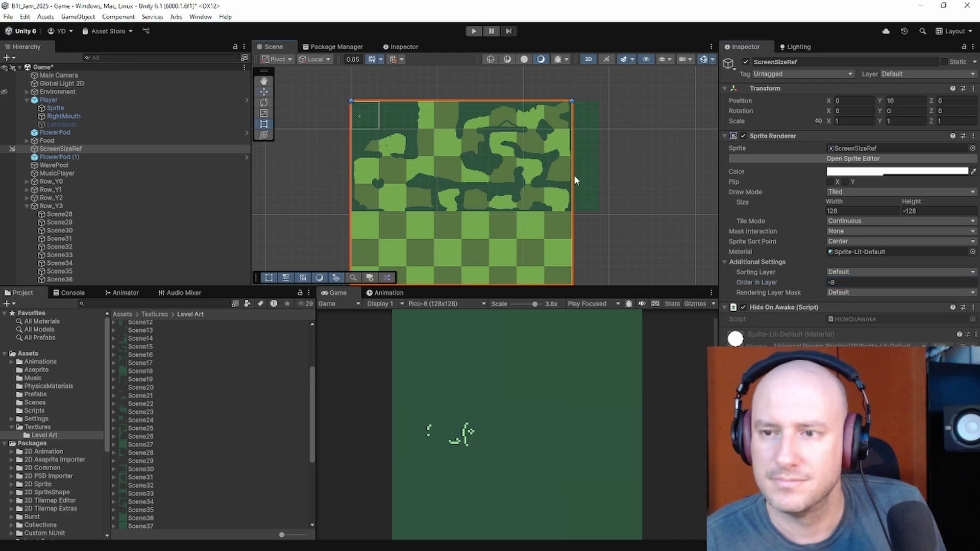
pyautogui.moveTo(575, 177); pyautogui.dragTo(656, 175)
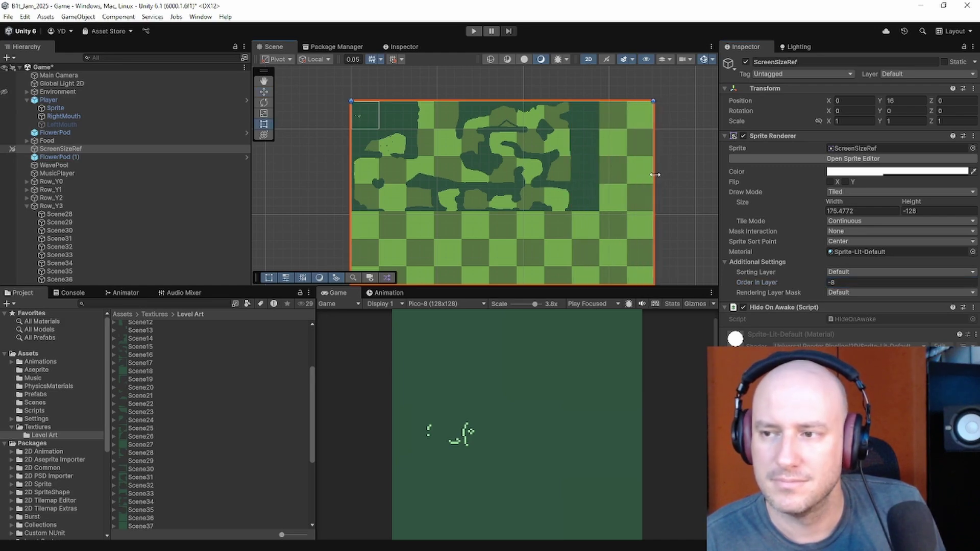
pyautogui.moveTo(522, 182); pyautogui.dragTo(527, 140, button='middle')
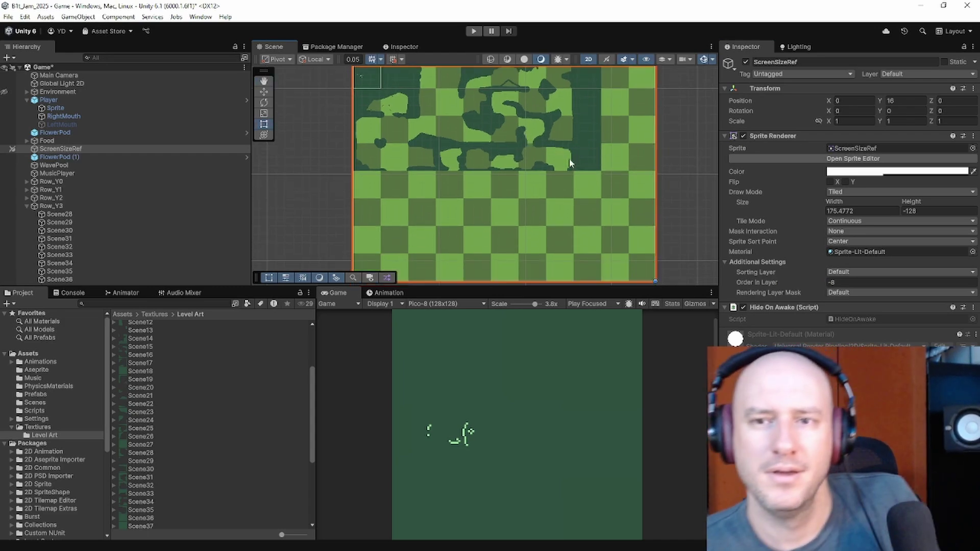
pyautogui.scroll(2, 495, 127)
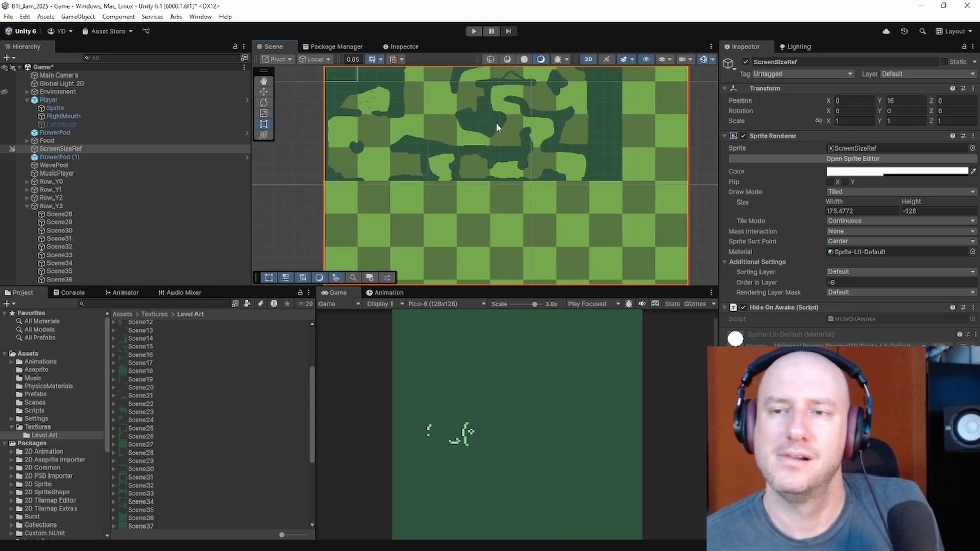
pyautogui.moveTo(493, 107)
pyautogui.mouseDown(button='middle')
pyautogui.moveTo(527, 170)
pyautogui.moveTo(489, 110)
pyautogui.mouseUp(button='middle')
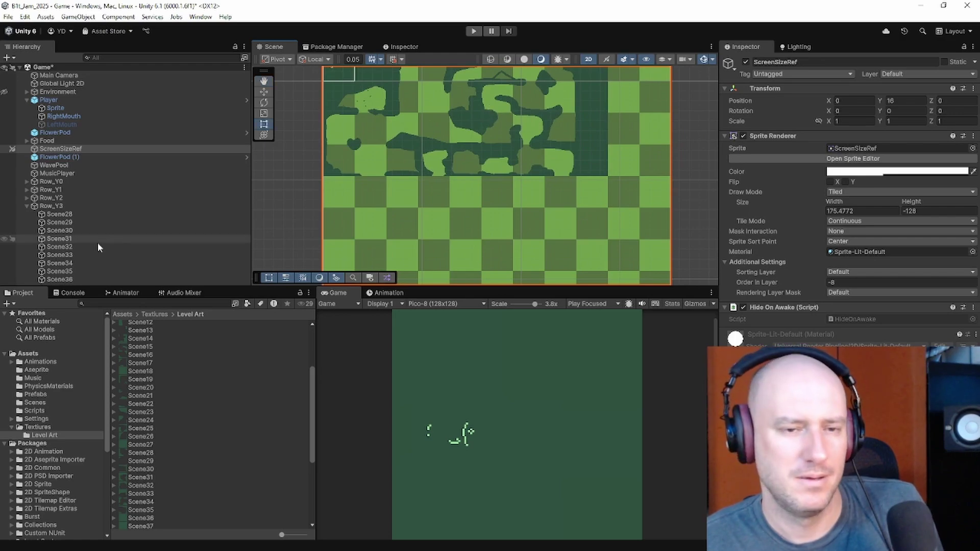
# Step: Select all the sprites from Scene28 to Scene36 under Row_Y3
pyautogui.click(56, 206)
pyautogui.click(49, 214)
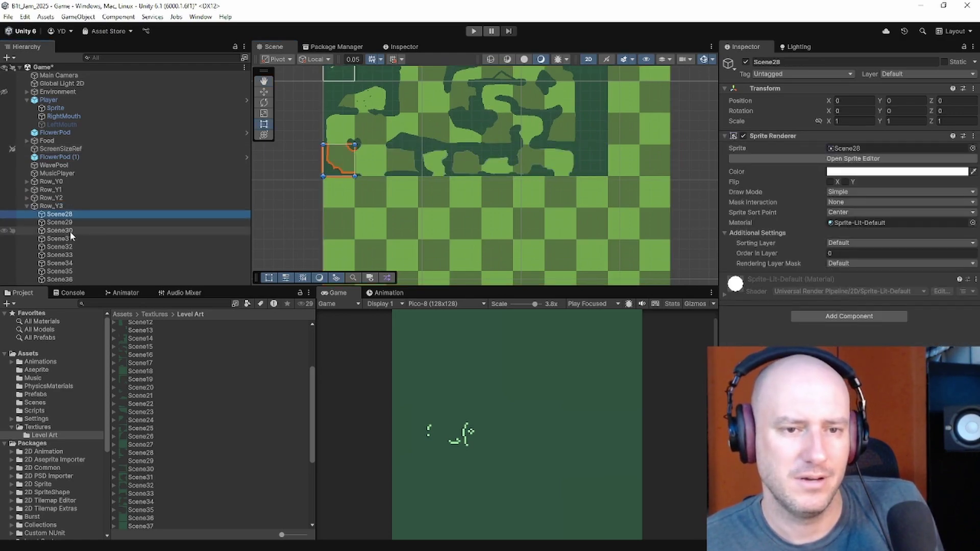
pyautogui.keyDown('shift'); pyautogui.click(60, 279); pyautogui.keyUp('shift')
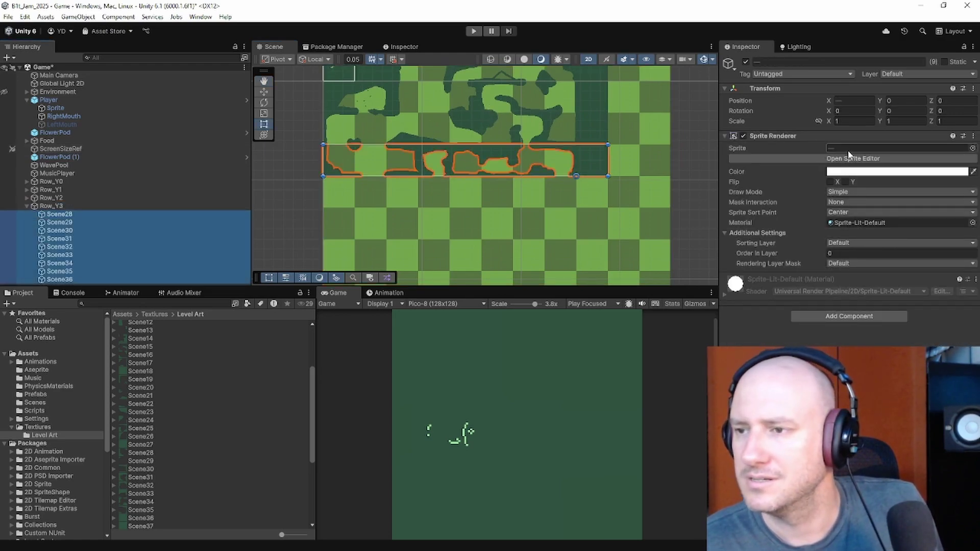
# Step: Add a Polygon Collider 2D to the selected Scene28 to Scene36 objects and mark them all as static
pyautogui.click(849, 316)
pyautogui.press('Return')
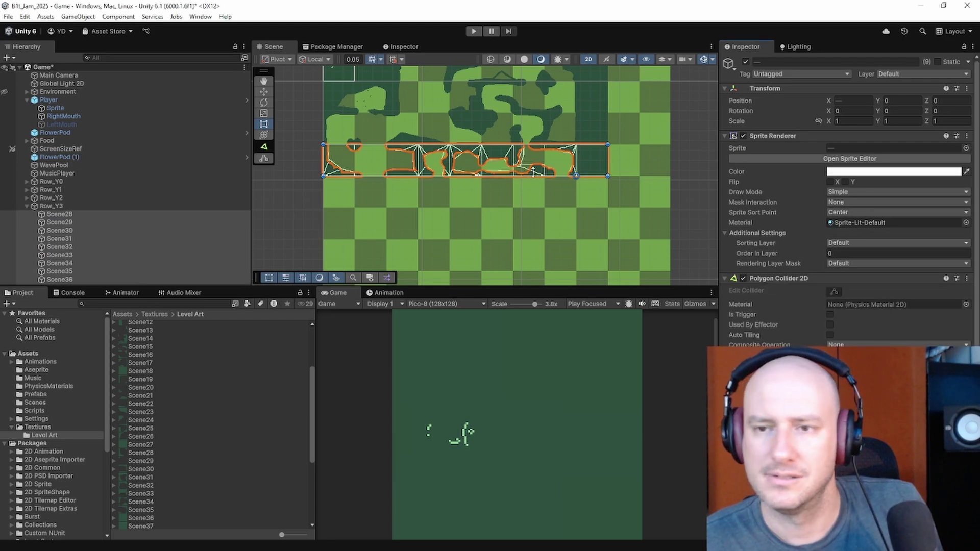
pyautogui.click(938, 62)
# Step: Edit Scene28's polygon collider so its points follow the dark terrain outline along the wall, curved corner and floor
pyautogui.scroll(5, 322, 151)
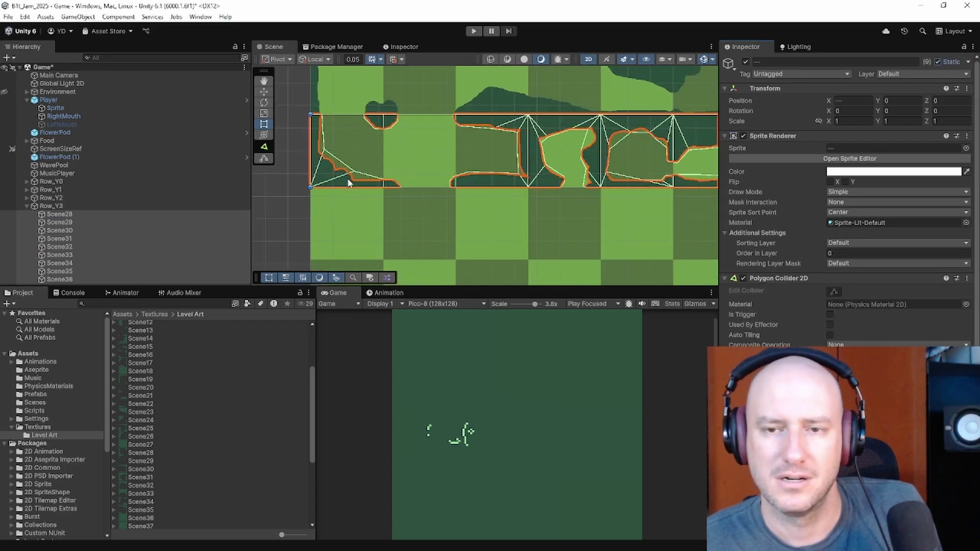
pyautogui.moveTo(325, 143); pyautogui.dragTo(375, 175, button='middle')
pyautogui.click(167, 214)
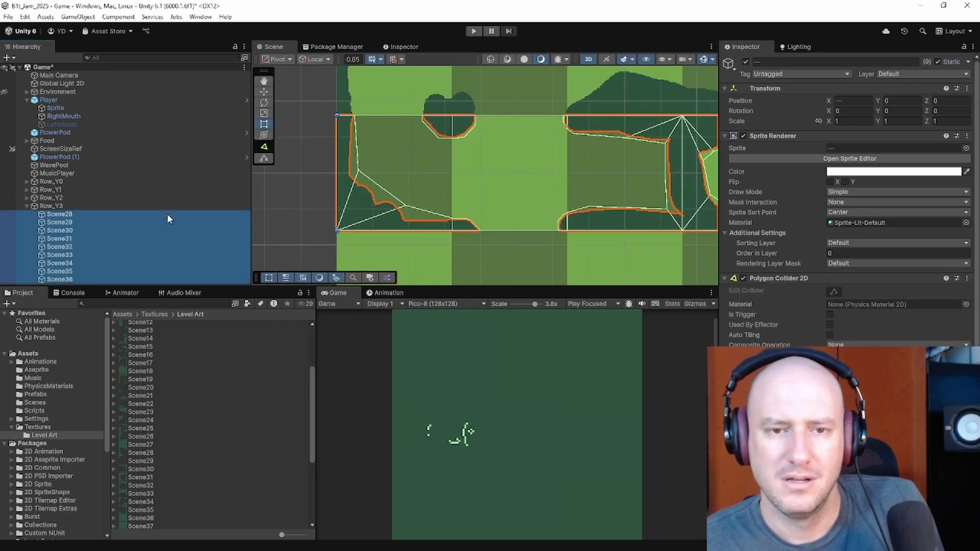
pyautogui.click(834, 291)
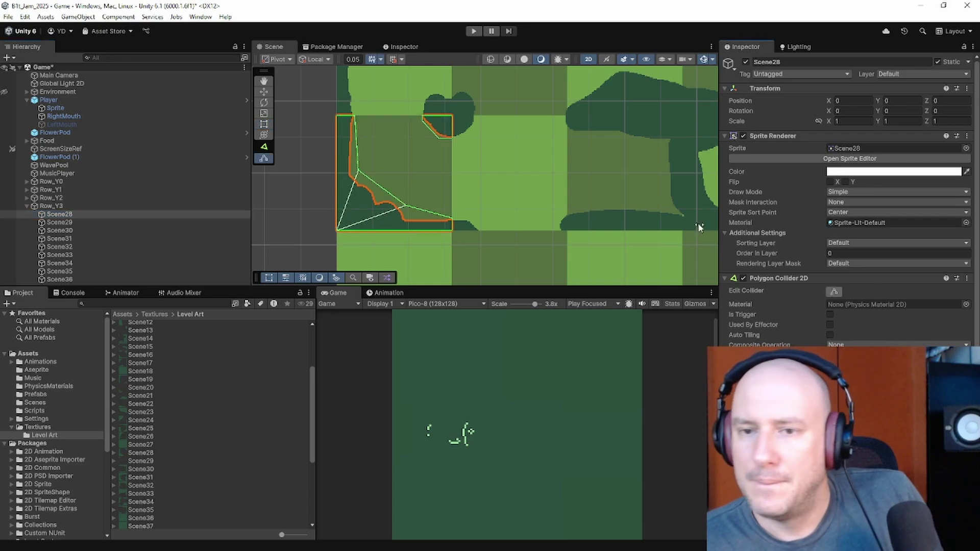
pyautogui.scroll(3, 362, 168)
pyautogui.moveTo(359, 167); pyautogui.dragTo(426, 249)
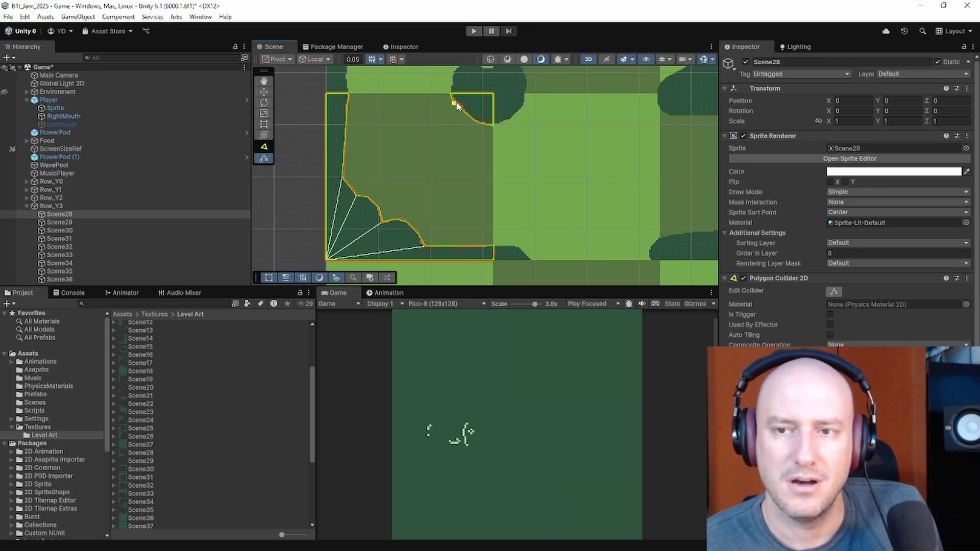
# Step: Fit Scene29's polygon collider to the curved edge of the heart-shaped terrain piece in the tile's upper-left corner
pyautogui.click(128, 220)
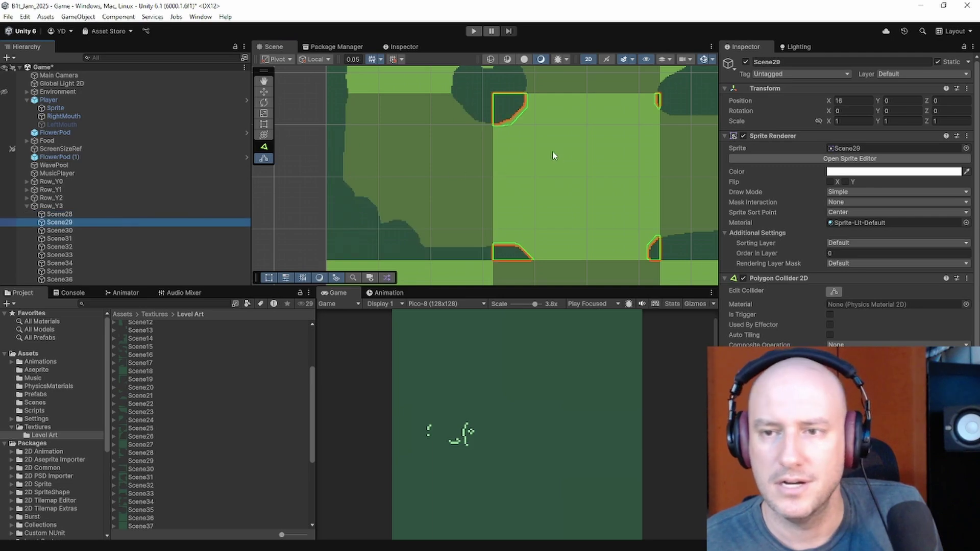
pyautogui.scroll(5, 492, 135)
pyautogui.scroll(2, 492, 130)
pyautogui.click(496, 127)
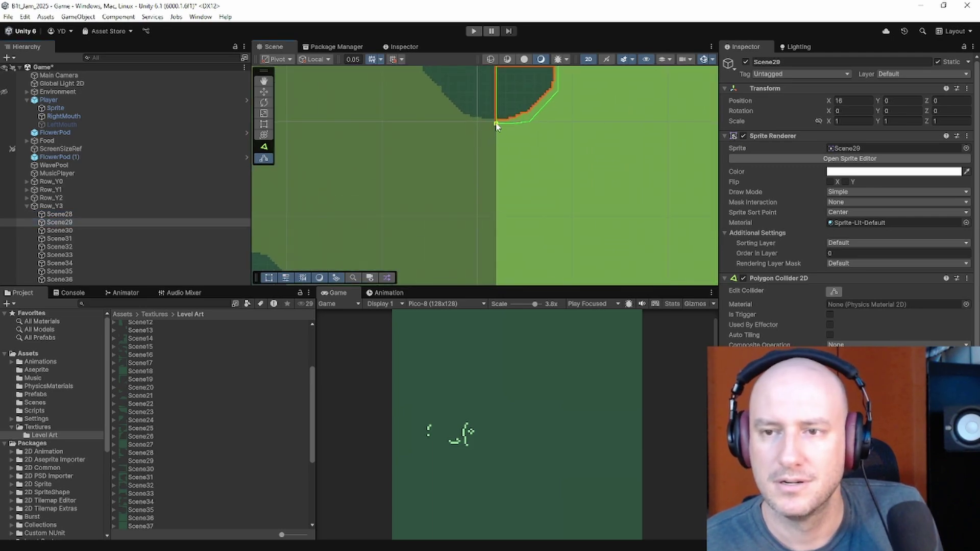
pyautogui.moveTo(515, 127)
pyautogui.mouseDown()
pyautogui.moveTo(512, 121)
pyautogui.moveTo(527, 122)
pyautogui.mouseUp()
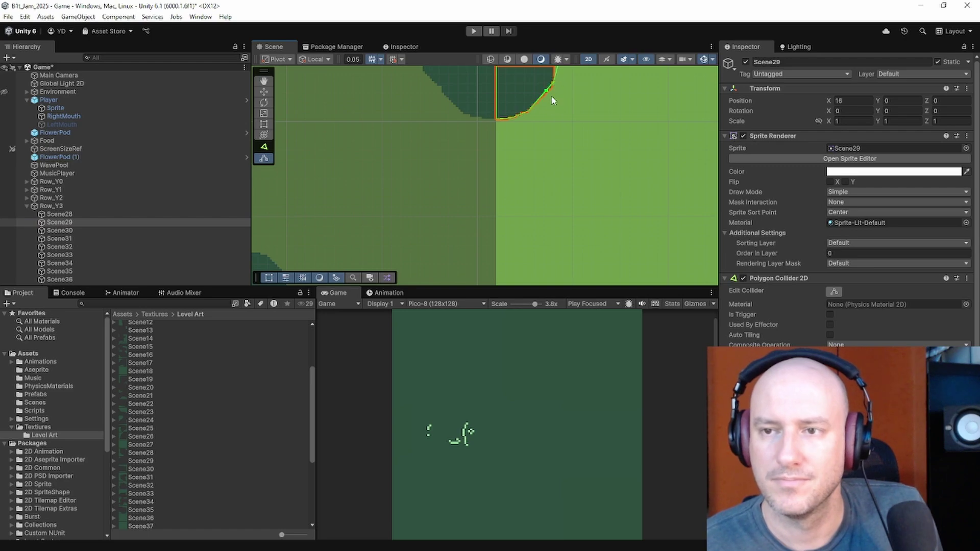
pyautogui.moveTo(552, 99); pyautogui.dragTo(556, 154, button='middle')
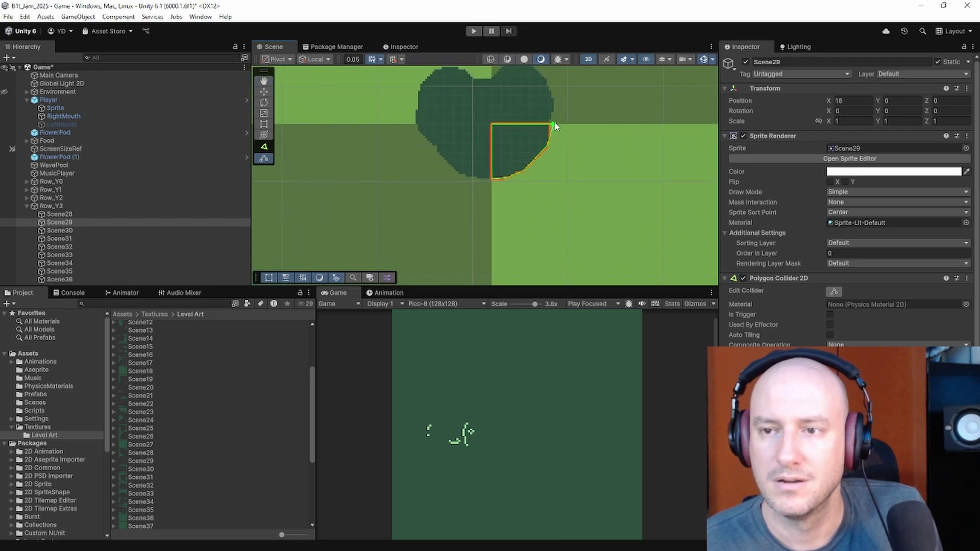
# Step: Fit Scene29's collider points to the top and sloped end of the terrain ledge in the tile's lower-left corner
pyautogui.moveTo(531, 196); pyautogui.dragTo(467, 91, button='middle')
pyautogui.scroll(3, 401, 164)
pyautogui.moveTo(386, 144); pyautogui.dragTo(450, 151)
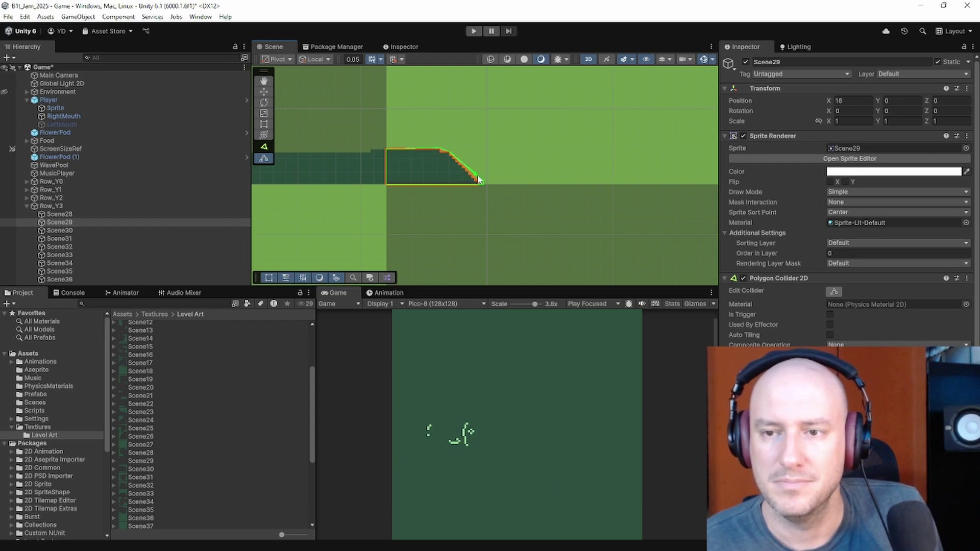
pyautogui.moveTo(484, 182); pyautogui.dragTo(478, 182)
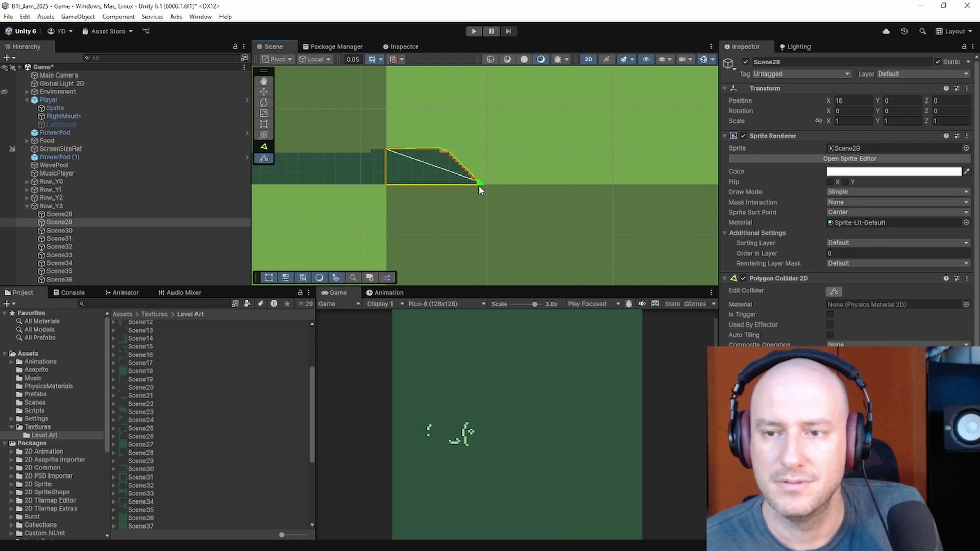
pyautogui.moveTo(488, 187); pyautogui.dragTo(482, 187)
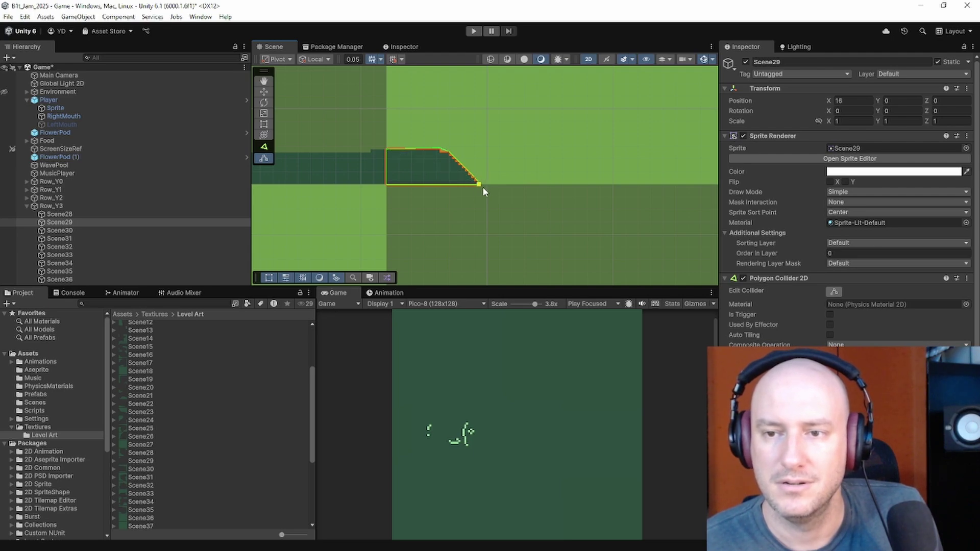
# Step: Pull Scene29's collider points onto the rounded terrain edge in the tile's lower-right corner
pyautogui.moveTo(654, 179); pyautogui.dragTo(383, 199, button='middle')
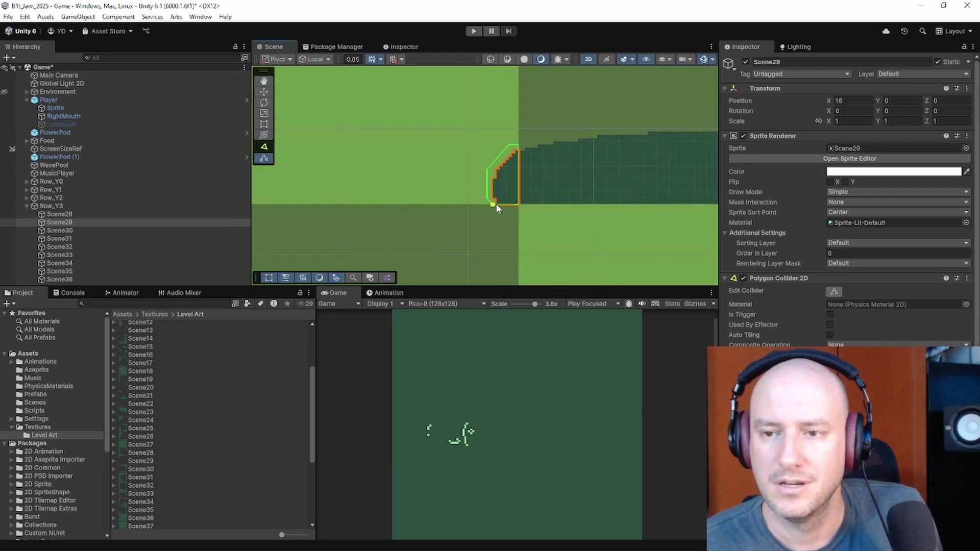
pyautogui.moveTo(493, 204); pyautogui.dragTo(497, 173)
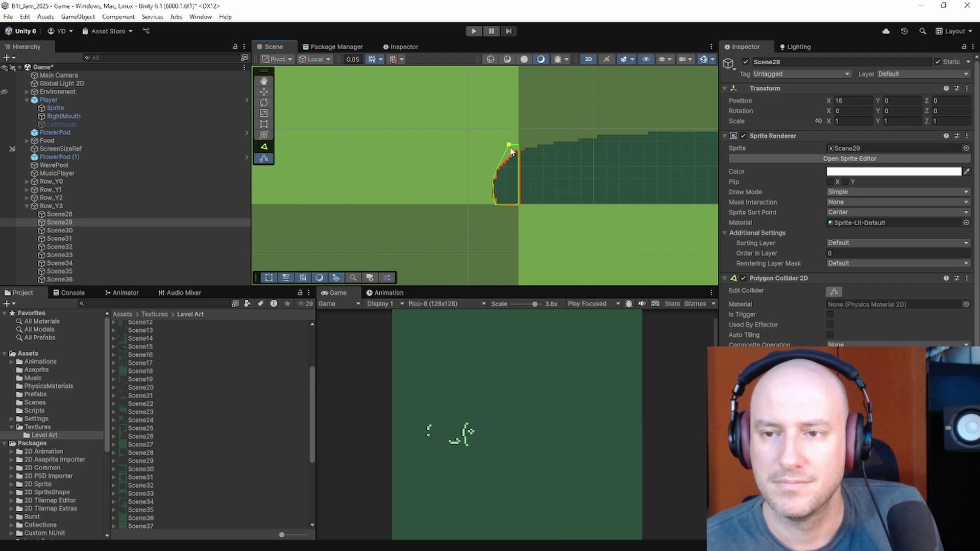
pyautogui.moveTo(519, 146); pyautogui.dragTo(503, 162)
pyautogui.scroll(-6, 502, 162)
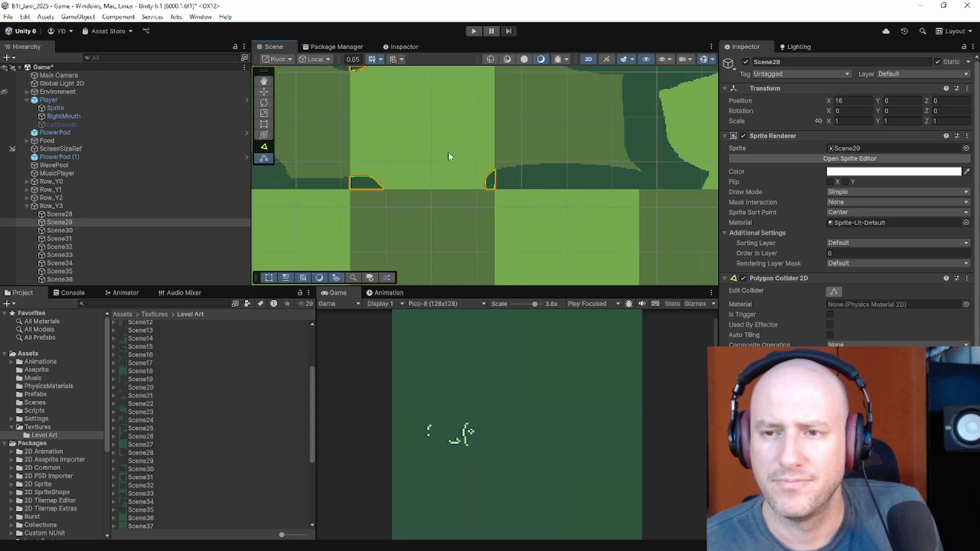
# Step: Tighten Scene29's collider around the narrow terrain sliver in the tile's upper-right corner
pyautogui.scroll(8, 459, 148)
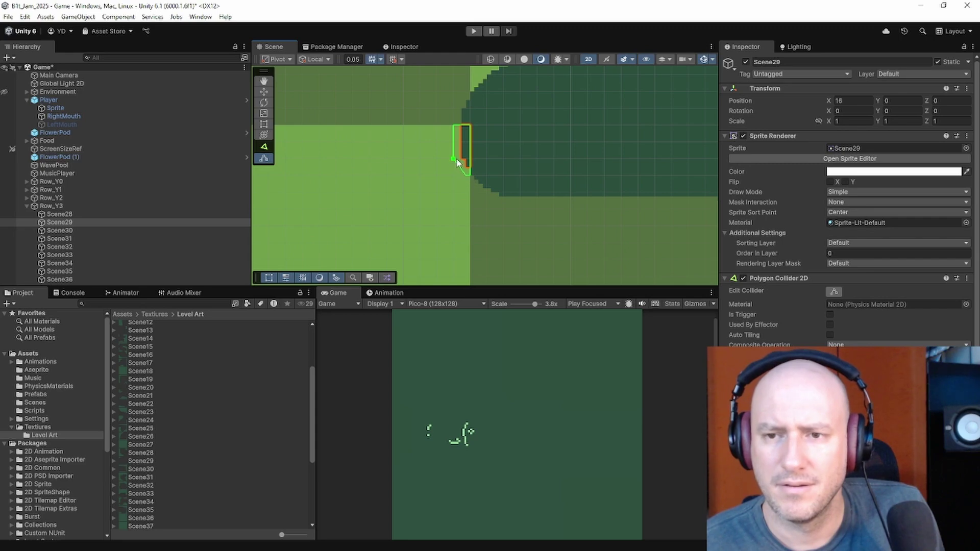
pyautogui.moveTo(453, 158); pyautogui.dragTo(461, 160)
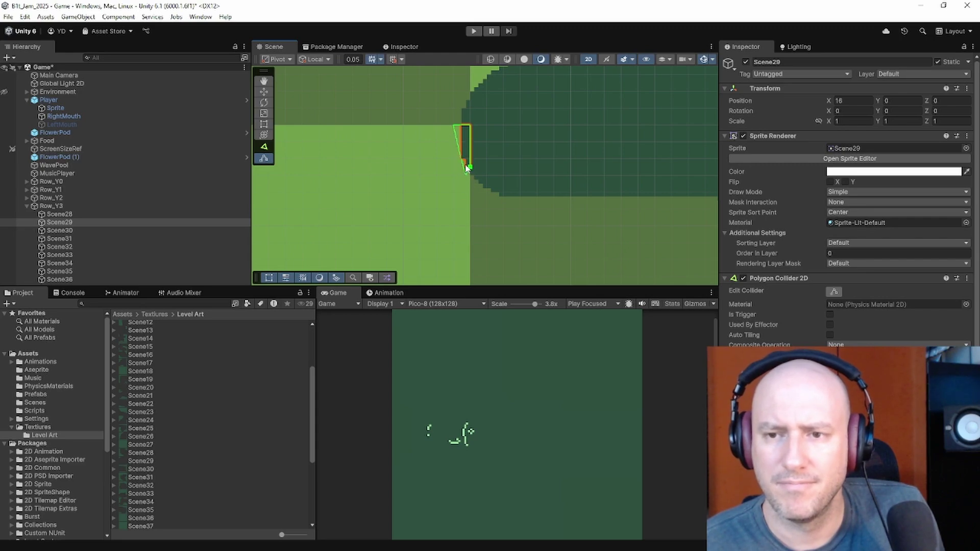
pyautogui.moveTo(470, 174); pyautogui.dragTo(468, 165)
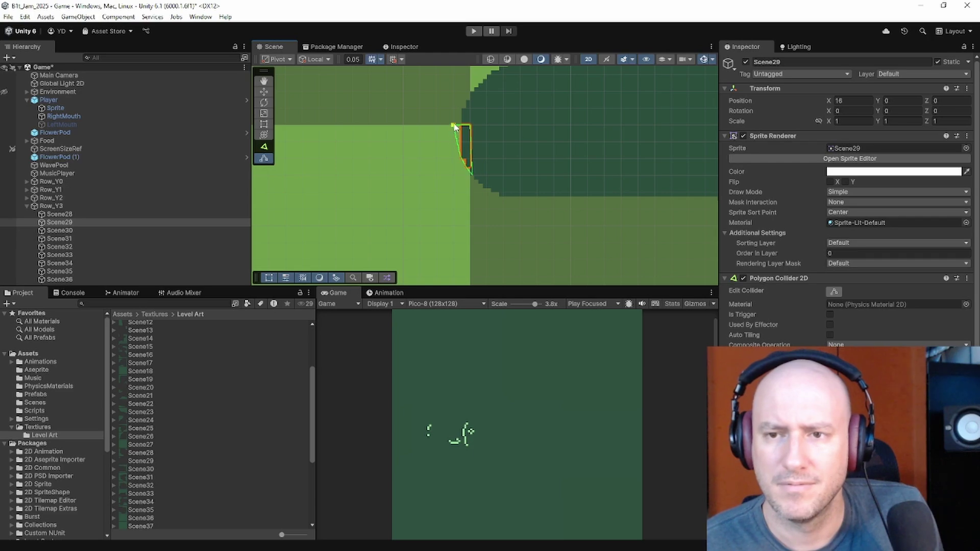
pyautogui.scroll(5, 465, 134)
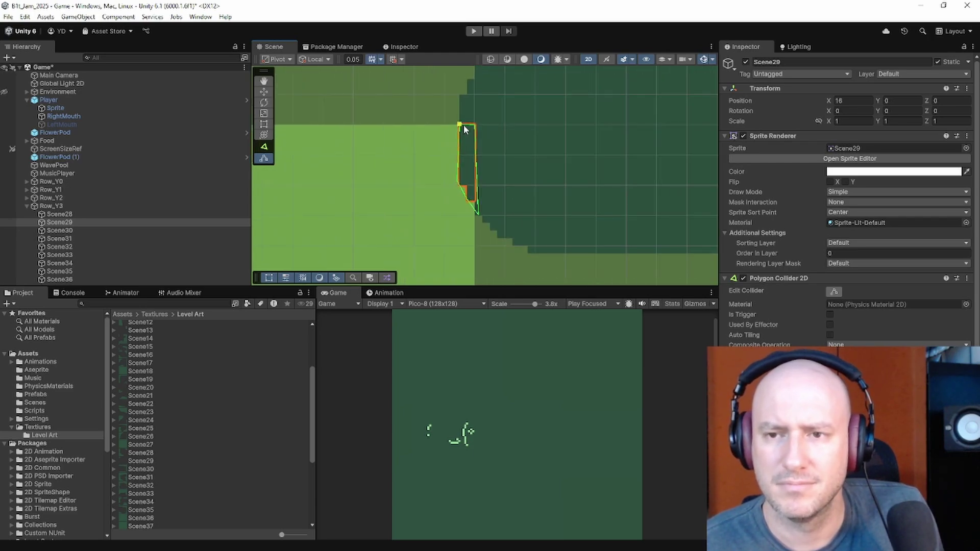
pyautogui.scroll(-8, 428, 183)
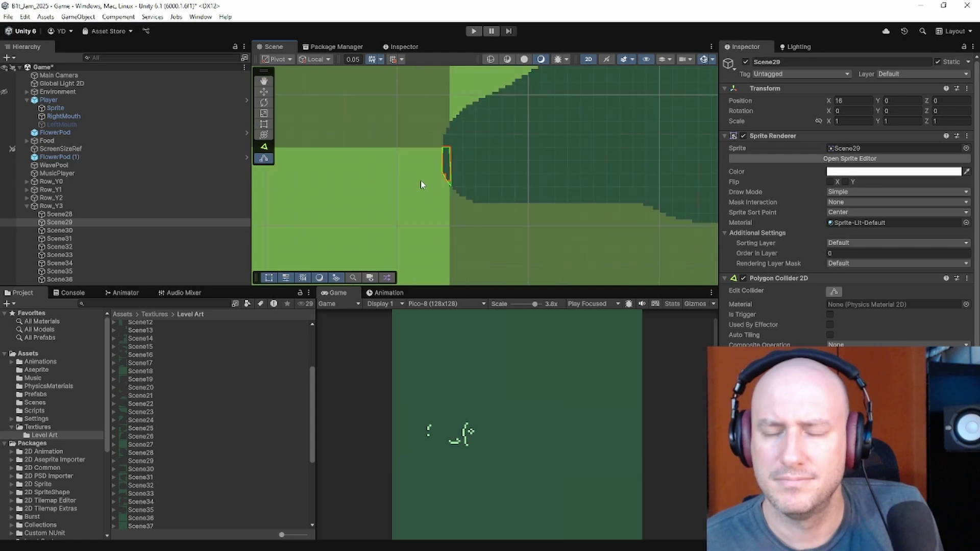
pyautogui.moveTo(417, 216); pyautogui.dragTo(531, 152, button='middle')
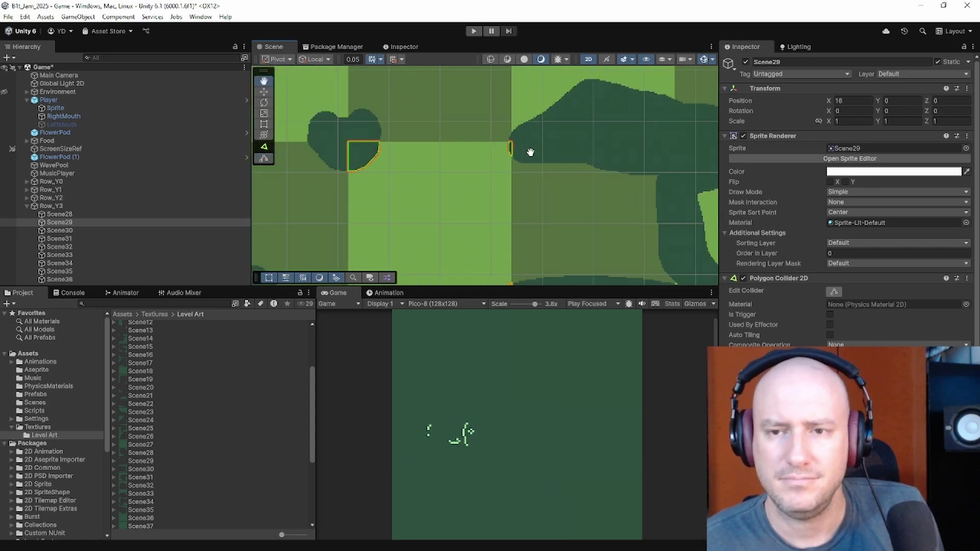
# Step: Fit Scene30's collider to the rounded end of the upper terrain mass, extending its corner over the neighbouring sliver
pyautogui.click(94, 229)
pyautogui.scroll(3, 498, 165)
pyautogui.scroll(2, 498, 165)
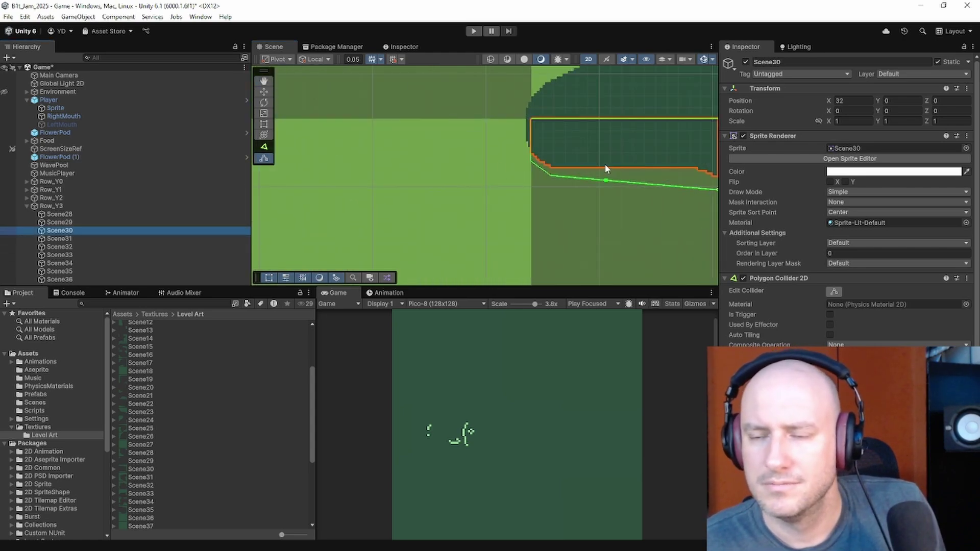
pyautogui.moveTo(547, 160); pyautogui.dragTo(462, 169, button='middle')
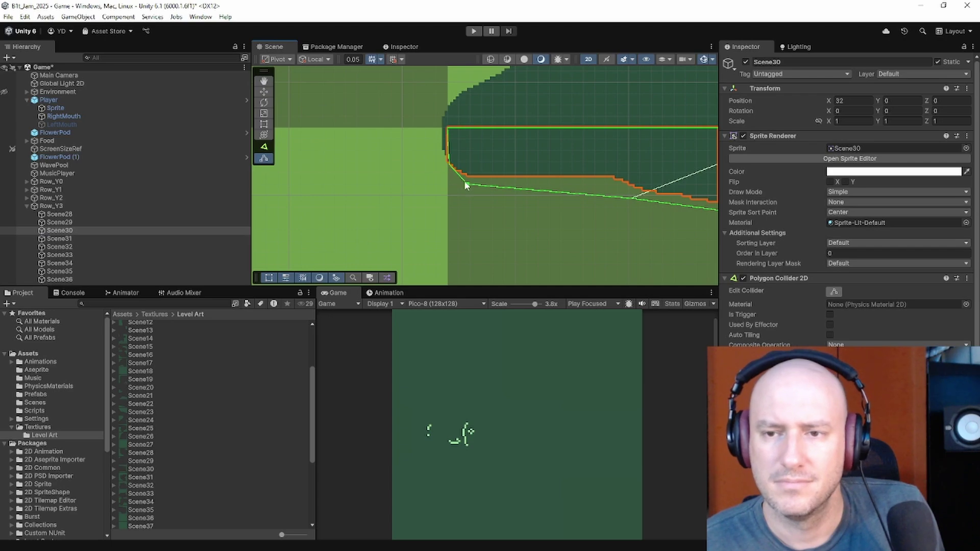
pyautogui.moveTo(465, 185); pyautogui.dragTo(466, 176)
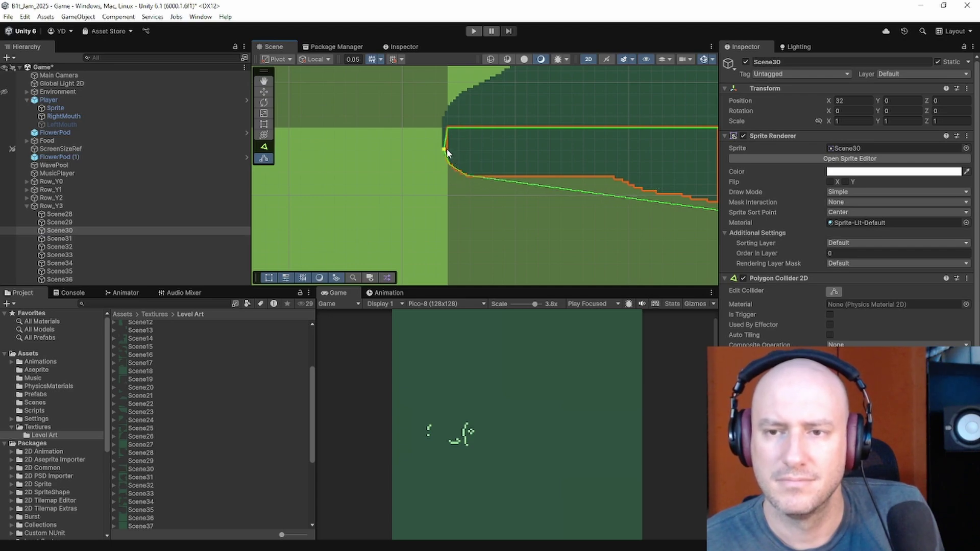
pyautogui.moveTo(449, 130); pyautogui.dragTo(442, 128)
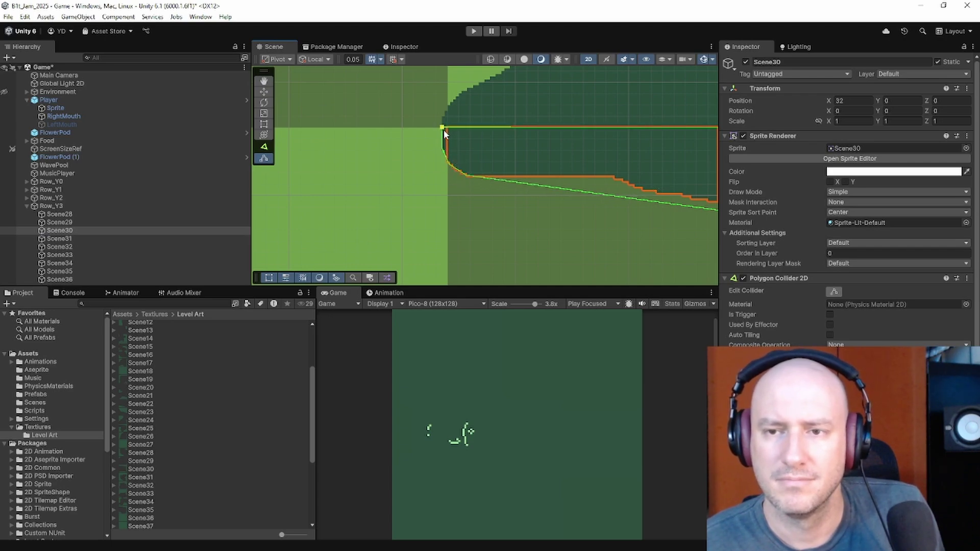
# Step: Align Scene30's collider with the stepped underside of the upper terrain and the upper part of the right wall
pyautogui.moveTo(589, 206); pyautogui.dragTo(396, 115, button='middle')
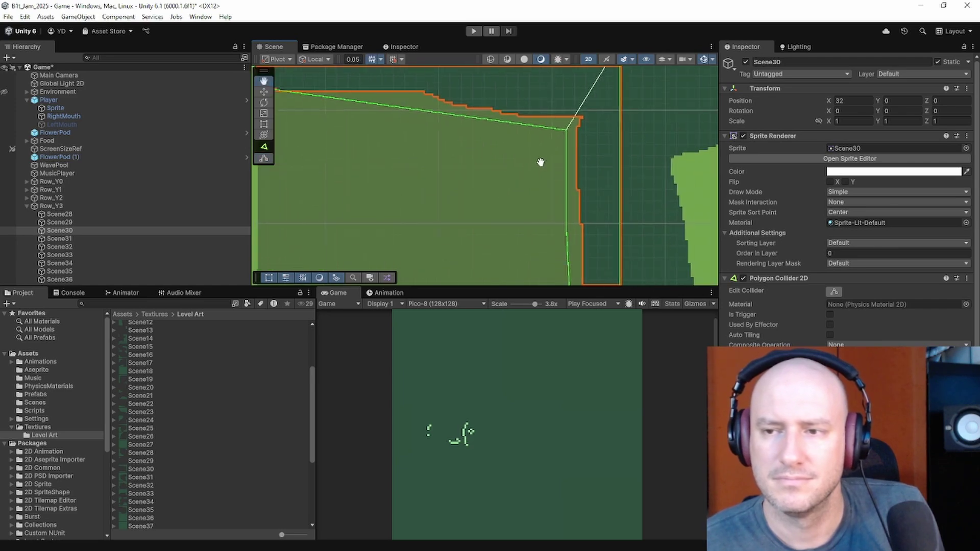
pyautogui.moveTo(564, 131)
pyautogui.mouseDown()
pyautogui.moveTo(444, 100)
pyautogui.moveTo(579, 120)
pyautogui.mouseUp()
pyautogui.moveTo(446, 115)
pyautogui.mouseDown()
pyautogui.moveTo(426, 94)
pyautogui.moveTo(462, 108)
pyautogui.moveTo(453, 107)
pyautogui.mouseUp()
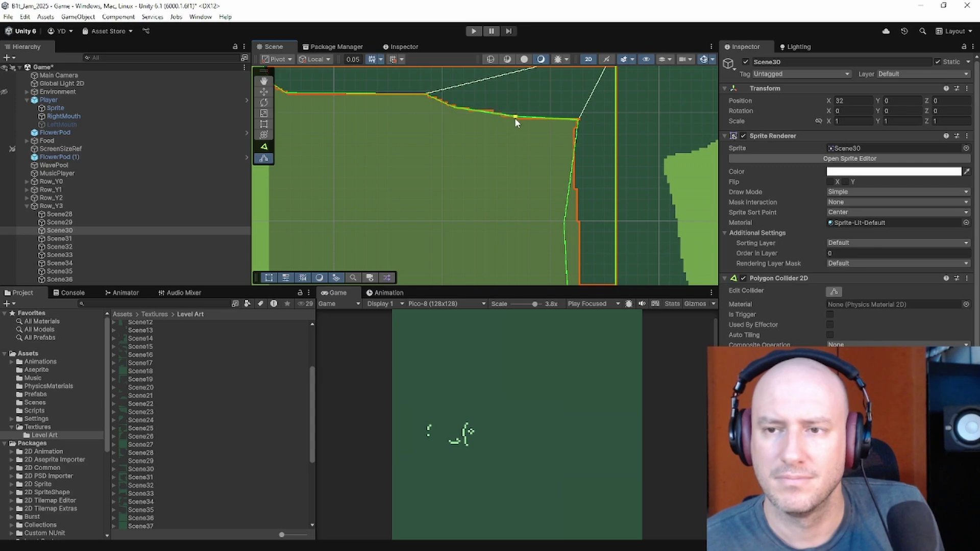
pyautogui.moveTo(564, 219); pyautogui.dragTo(574, 188)
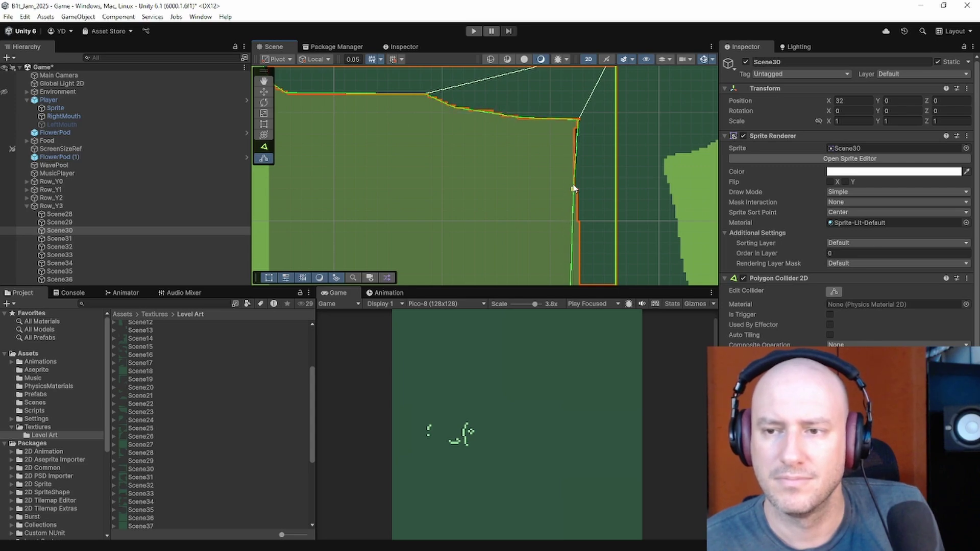
pyautogui.moveTo(575, 130); pyautogui.dragTo(574, 131)
# Step: Fit Scene30's collider to the lower part of the right wall and its curved bottom corner
pyautogui.moveTo(580, 179); pyautogui.dragTo(551, 87, button='middle')
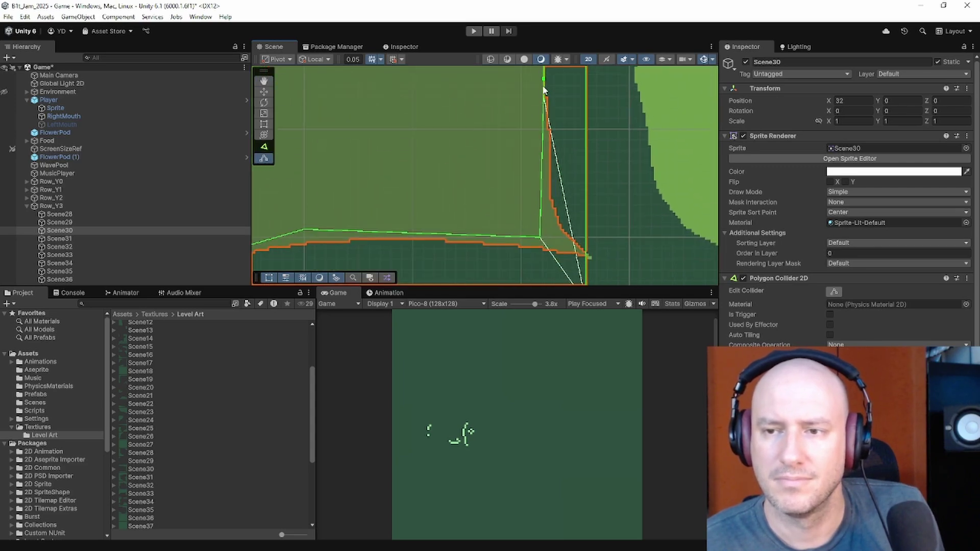
pyautogui.moveTo(542, 127); pyautogui.dragTo(549, 133)
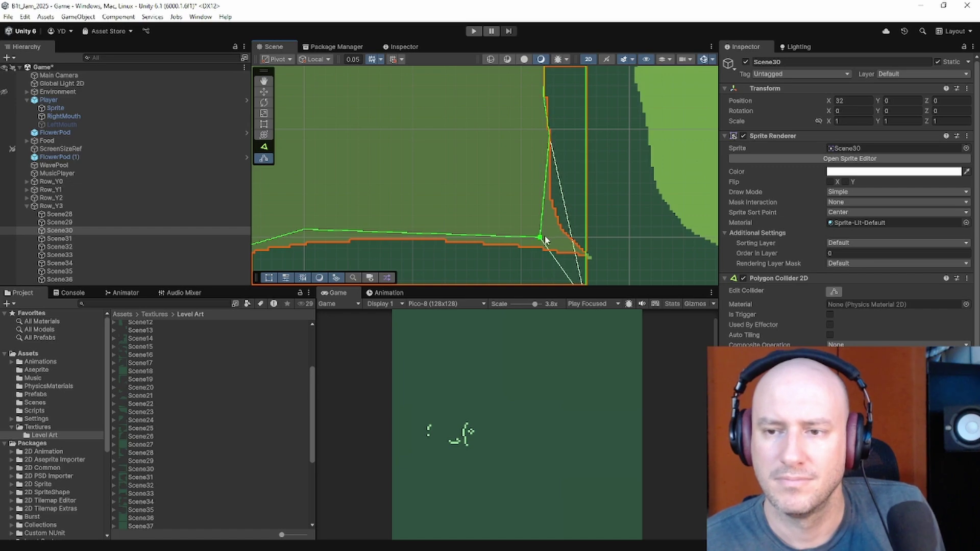
pyautogui.moveTo(540, 237); pyautogui.dragTo(565, 258)
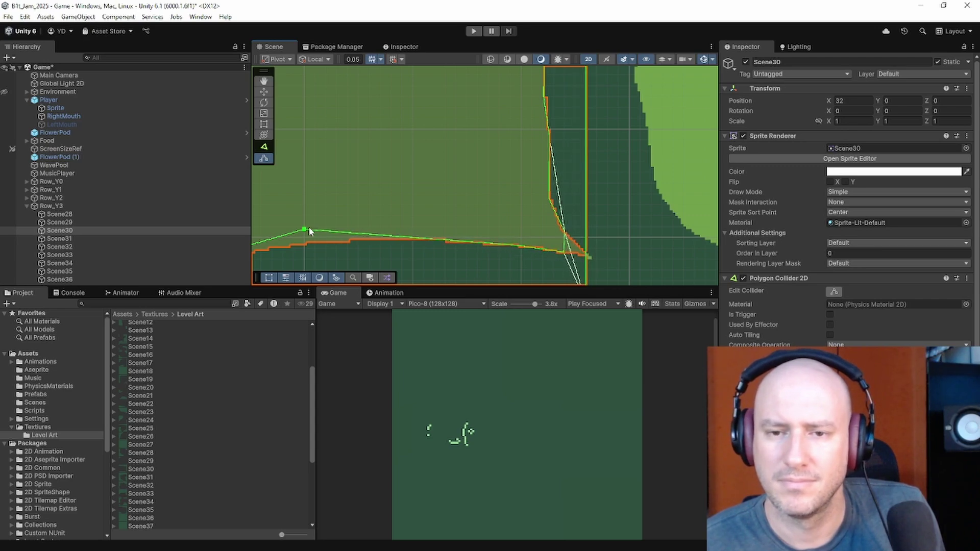
# Step: Shape Scene30's collider along the gently arched top of the lower terrain ledge, down to its left end
pyautogui.moveTo(313, 229); pyautogui.dragTo(446, 239)
pyautogui.moveTo(445, 242); pyautogui.dragTo(547, 186, button='middle')
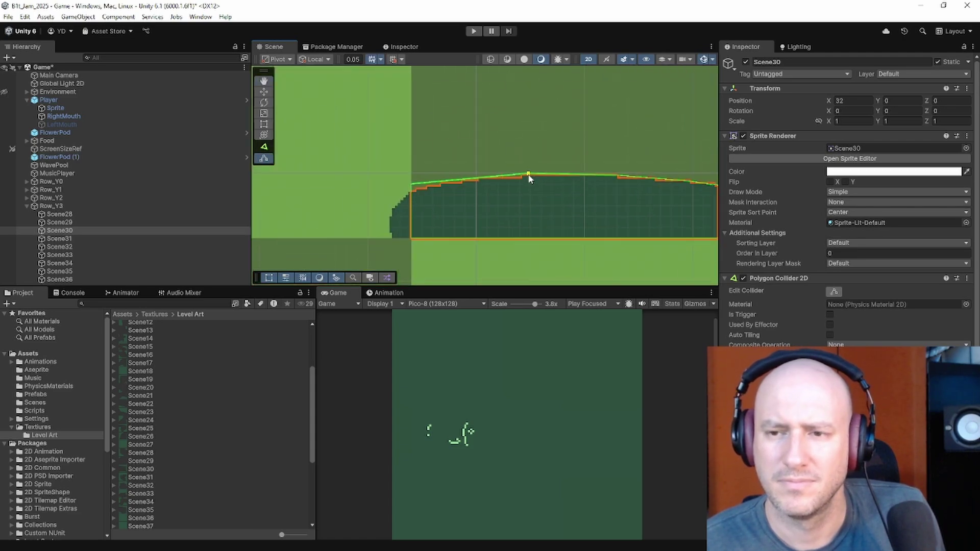
pyautogui.moveTo(413, 186); pyautogui.dragTo(442, 186)
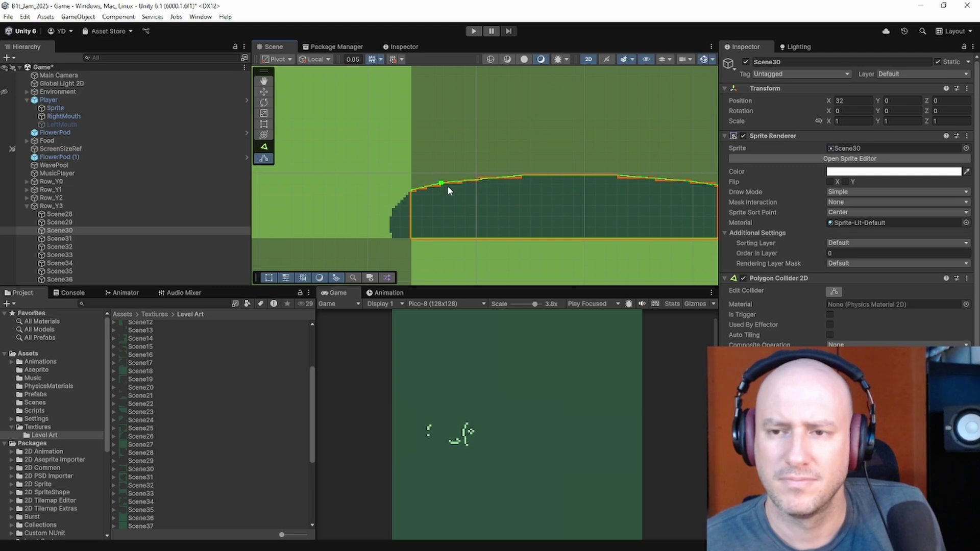
pyautogui.scroll(-5, 447, 185)
pyautogui.scroll(3, 445, 205)
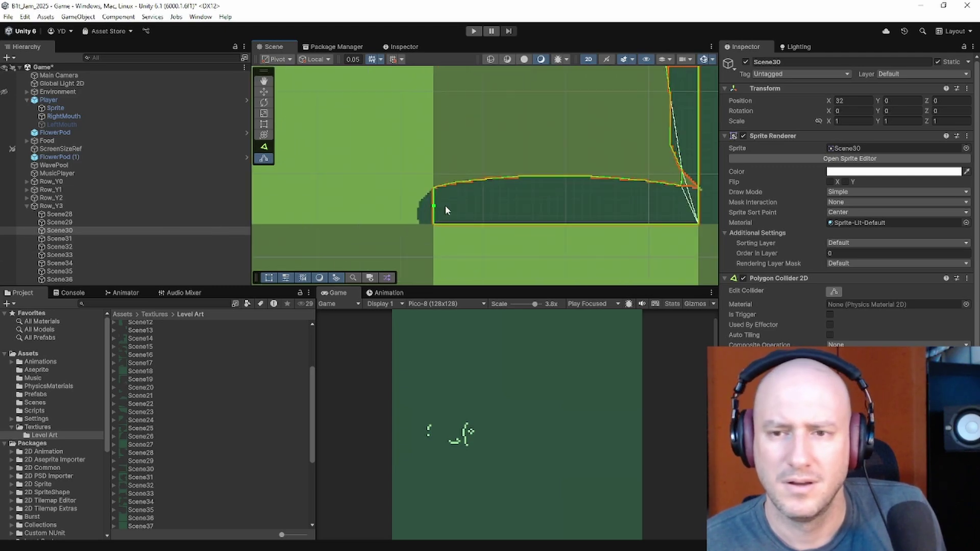
pyautogui.scroll(2, 446, 205)
pyautogui.scroll(-4, 523, 184)
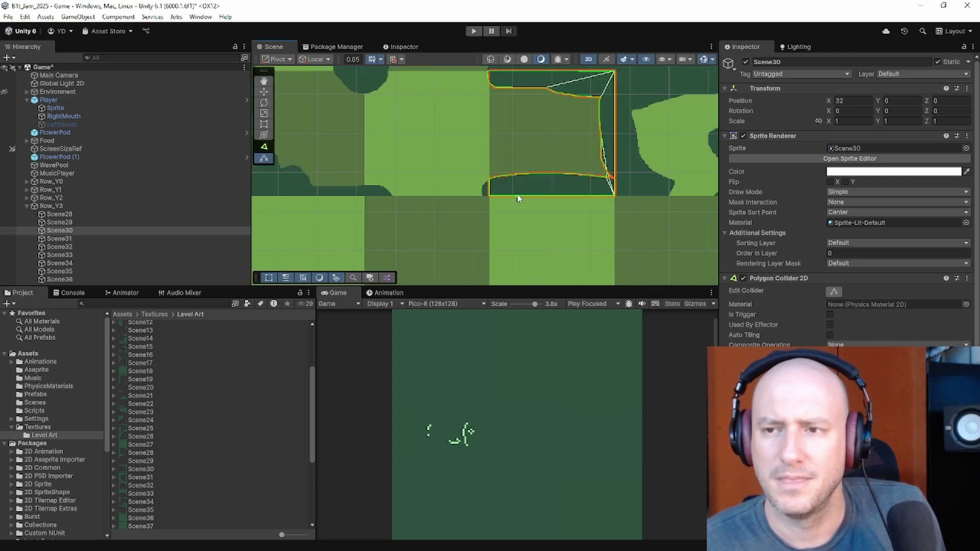
# Step: Fit Scene31's collider to the lower part of the left wall, including the pointed ledge at its base
pyautogui.click(168, 238)
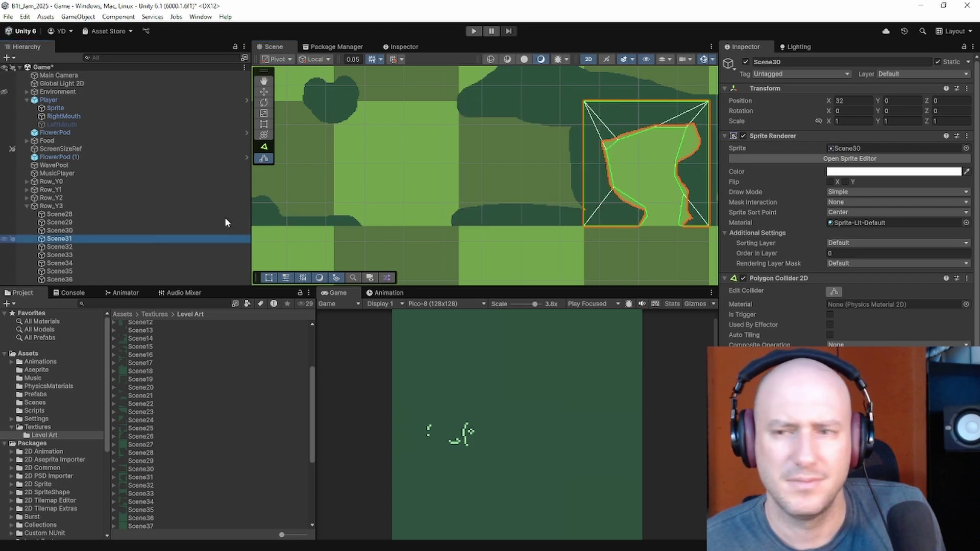
pyautogui.press('f')
pyautogui.scroll(5, 449, 225)
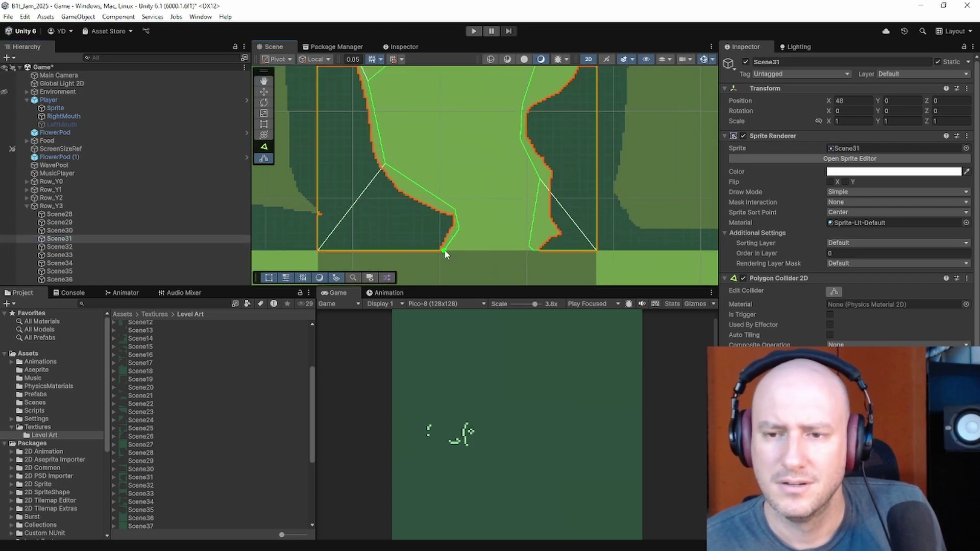
pyautogui.moveTo(446, 254); pyautogui.dragTo(442, 253)
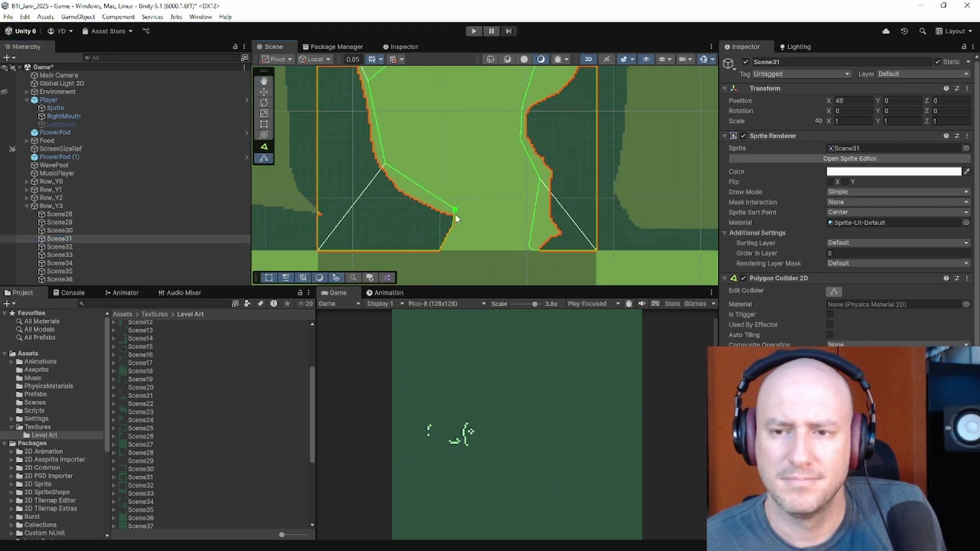
pyautogui.moveTo(454, 215); pyautogui.dragTo(454, 219)
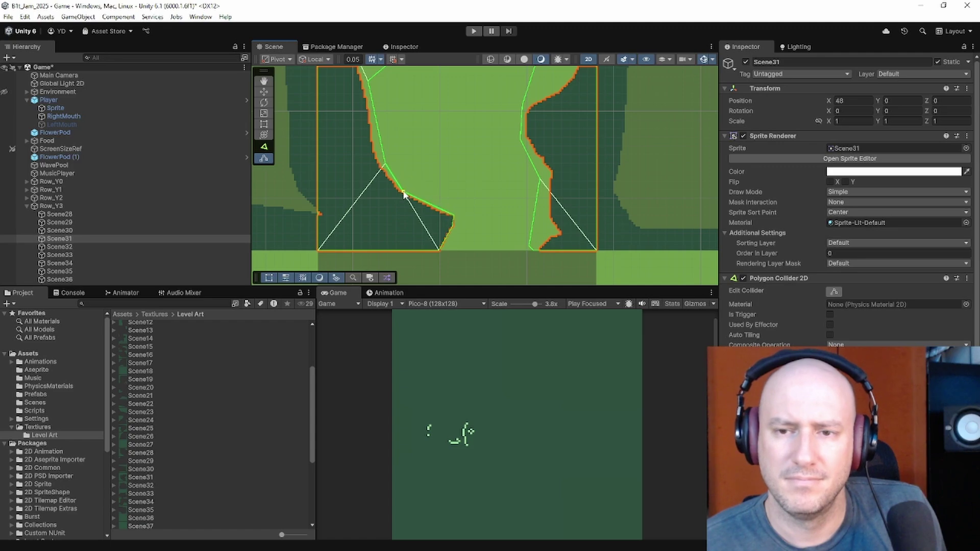
pyautogui.moveTo(405, 194); pyautogui.dragTo(380, 169)
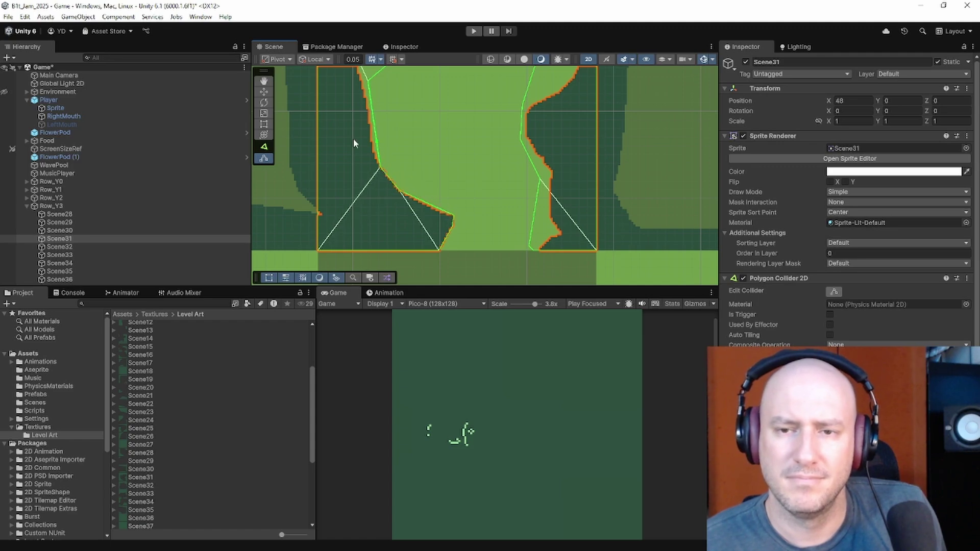
# Step: Shape Scene31's collider around the upper left wall and sloping ceiling, continuing down the right wall's rounded recess and protruding bump
pyautogui.moveTo(354, 139); pyautogui.dragTo(401, 199, button='middle')
pyautogui.moveTo(422, 205); pyautogui.dragTo(417, 204)
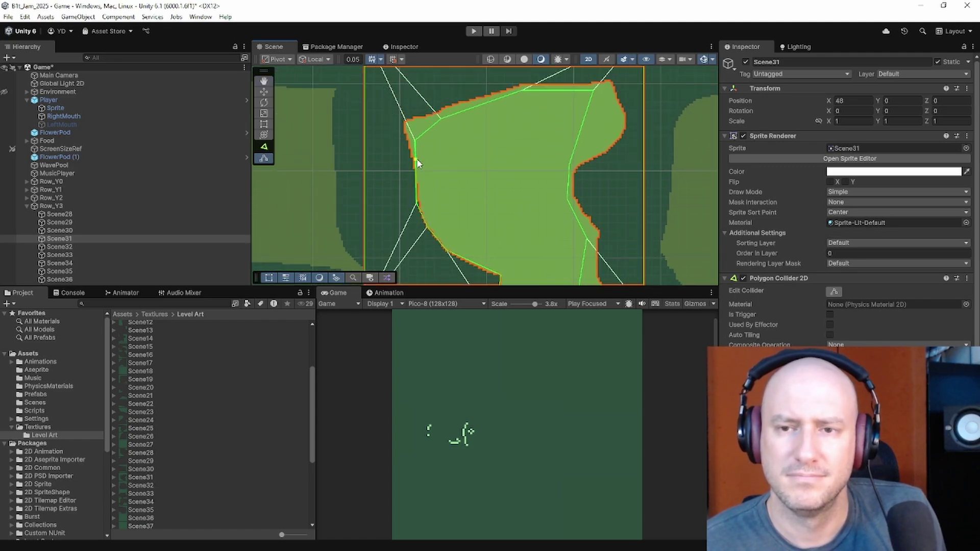
pyautogui.moveTo(417, 163); pyautogui.dragTo(433, 114)
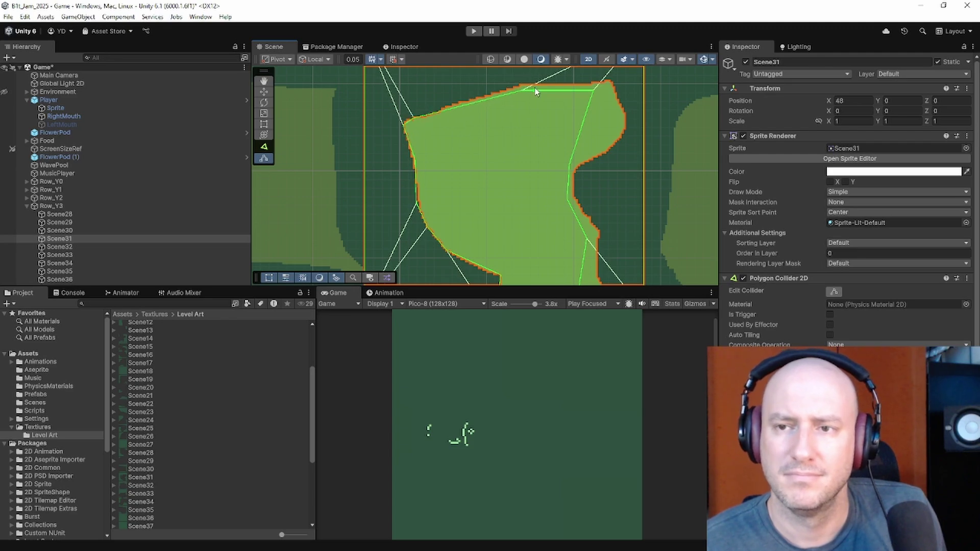
pyautogui.moveTo(523, 91); pyautogui.dragTo(523, 83)
pyautogui.moveTo(594, 91); pyautogui.dragTo(600, 229)
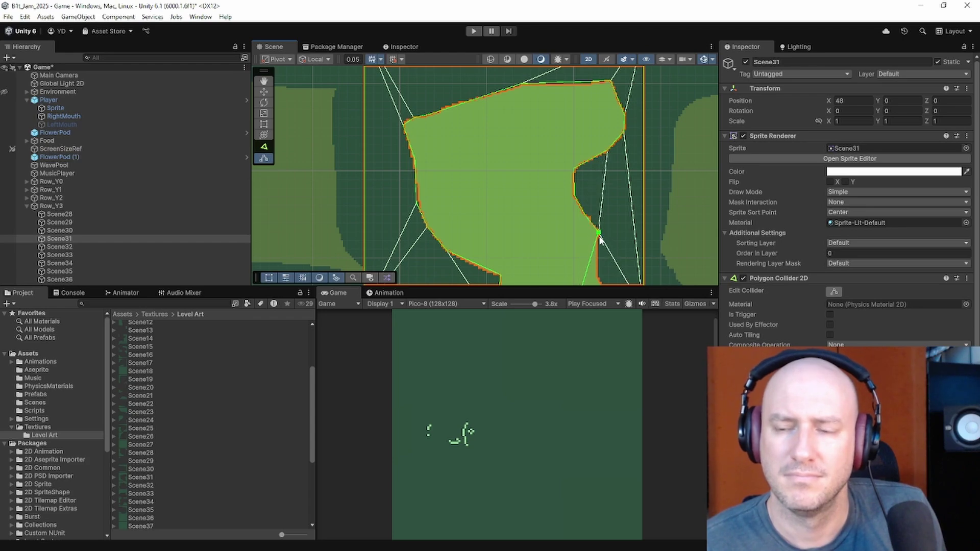
# Step: Align Scene31's collider with the lower right wall, following its small notch down to the tile's bottom edge
pyautogui.moveTo(600, 229); pyautogui.dragTo(598, 138, button='middle')
pyautogui.moveTo(587, 171); pyautogui.dragTo(604, 205)
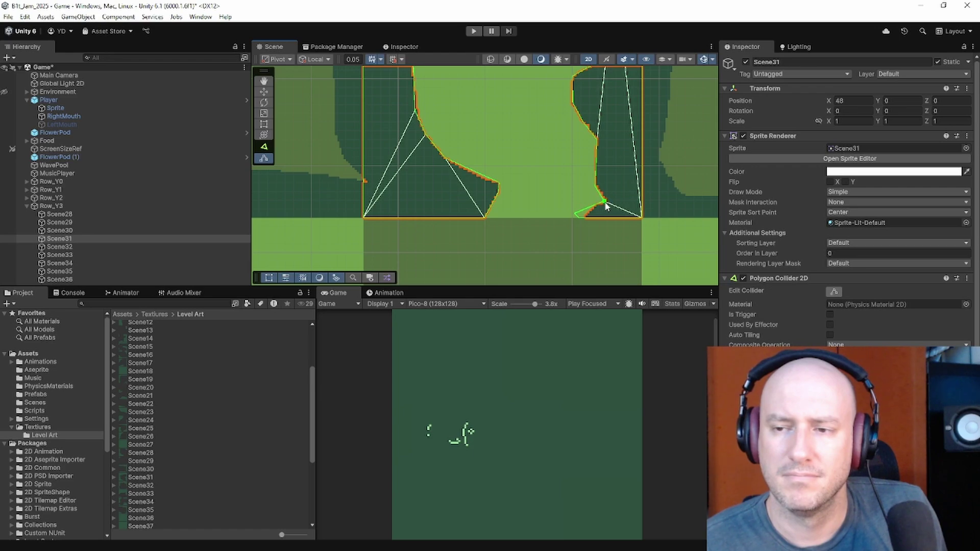
pyautogui.scroll(2, 589, 210)
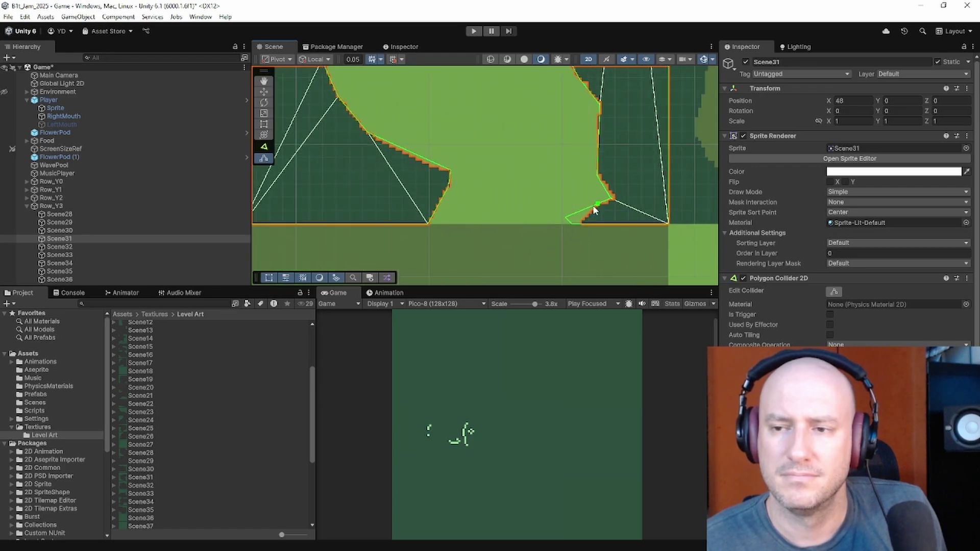
pyautogui.moveTo(598, 205); pyautogui.dragTo(582, 226)
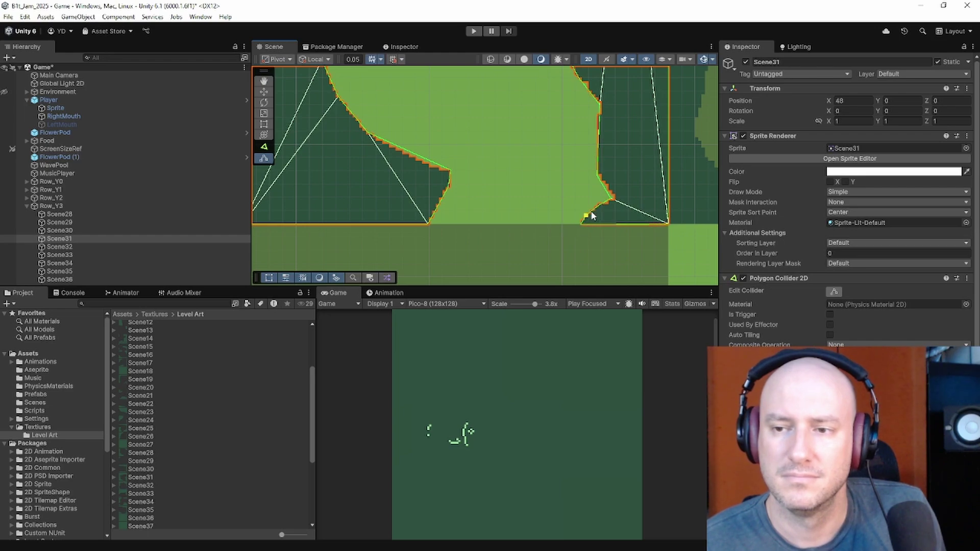
pyautogui.scroll(-5, 582, 204)
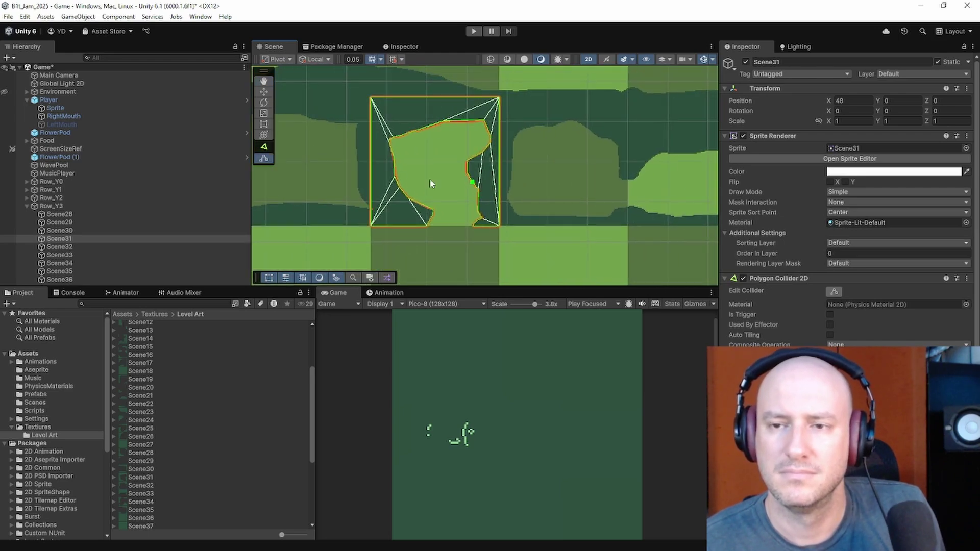
# Step: Fit Scene32's collider to the cave floor and its angled bottom-left corner
pyautogui.click(60, 247)
pyautogui.press('f')
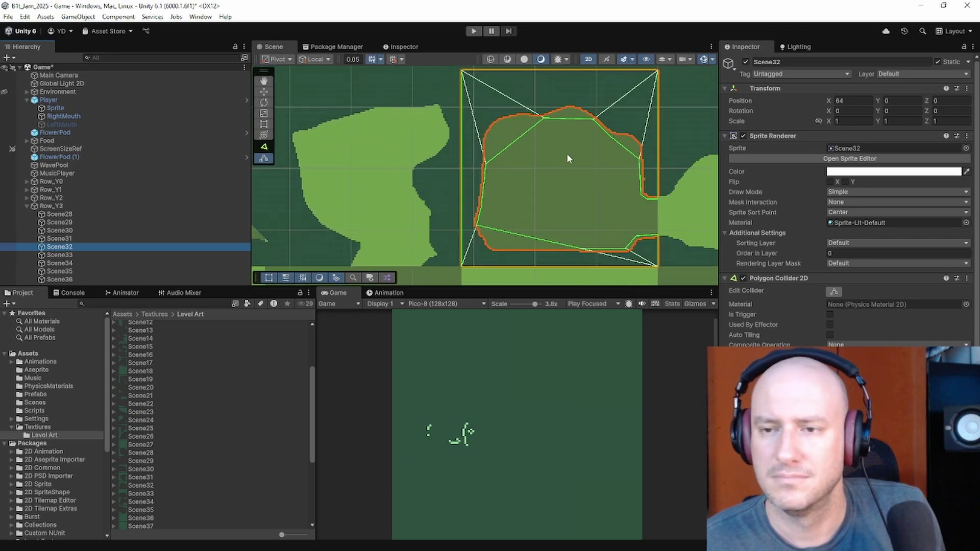
pyautogui.moveTo(550, 175); pyautogui.dragTo(505, 106, button='middle')
pyautogui.scroll(4, 609, 152)
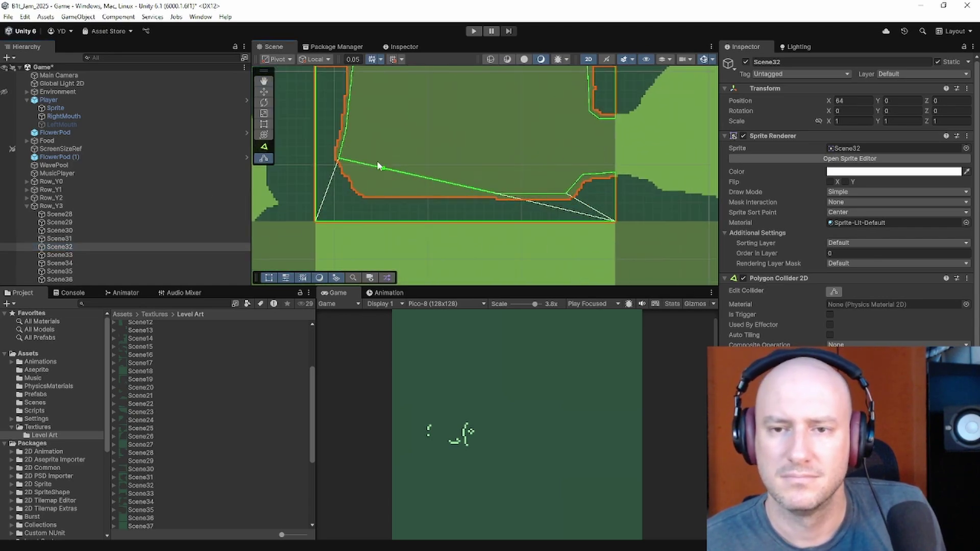
pyautogui.moveTo(379, 165); pyautogui.dragTo(366, 196)
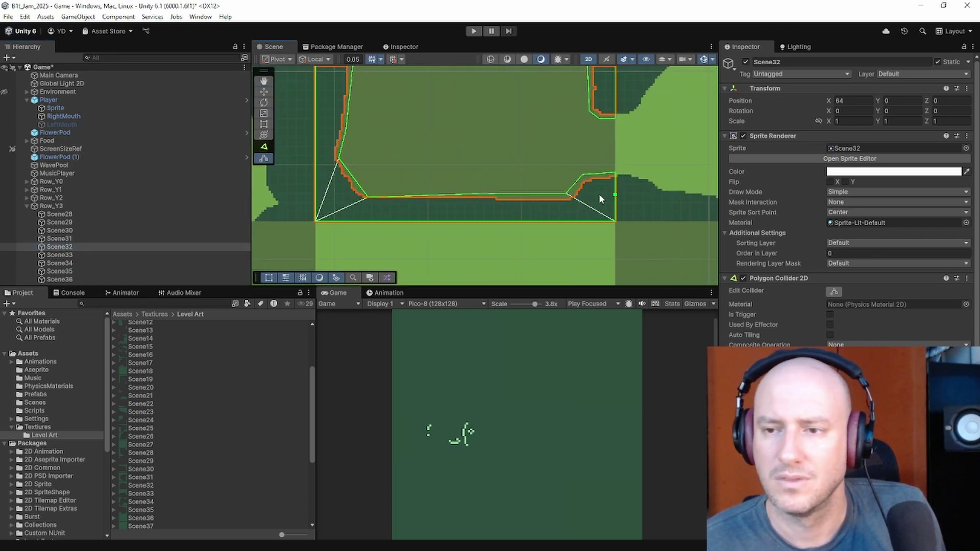
pyautogui.moveTo(569, 194); pyautogui.dragTo(573, 198)
pyautogui.scroll(-1, 574, 199)
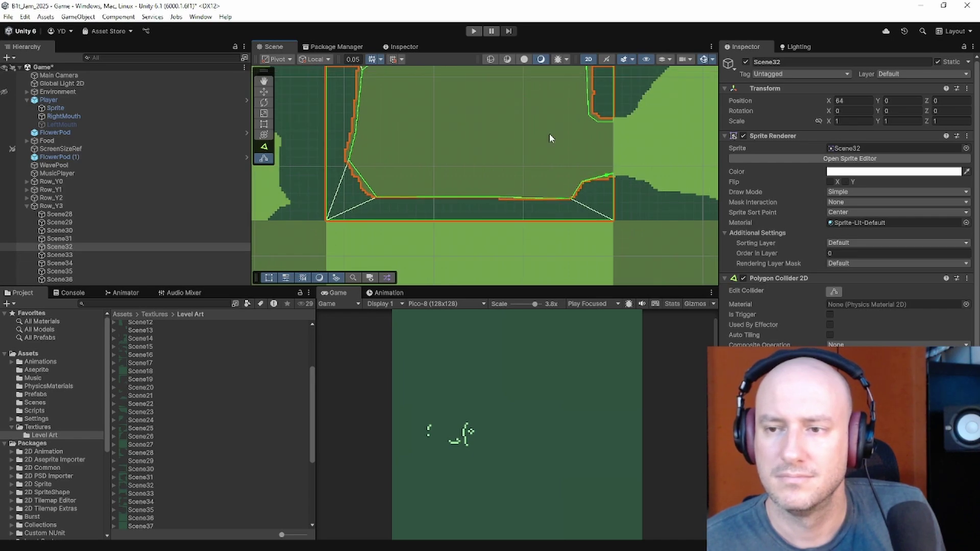
pyautogui.moveTo(352, 162); pyautogui.dragTo(367, 192)
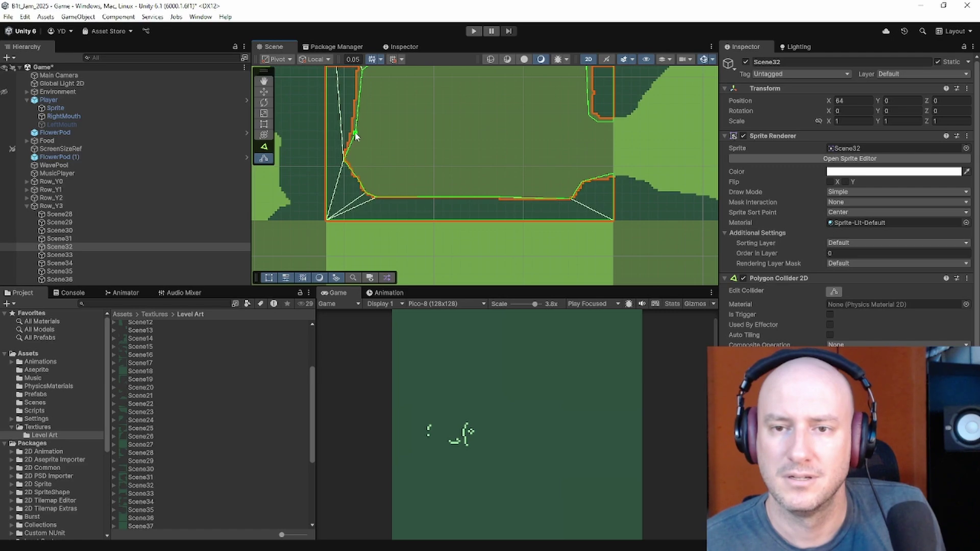
# Step: Shape Scene32's collider along the left wall, bumpy ceiling and right wall down to the passage opening
pyautogui.moveTo(373, 106); pyautogui.dragTo(385, 173, button='middle')
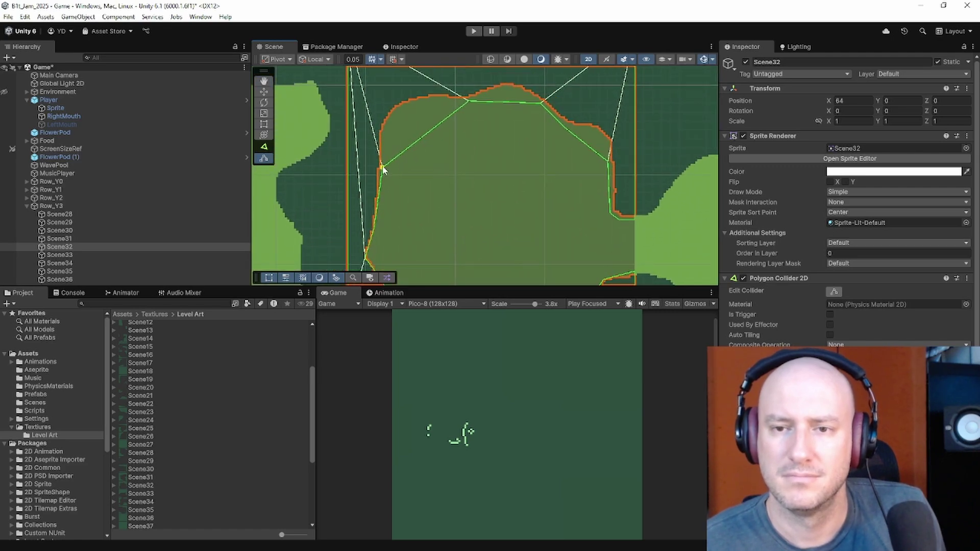
pyautogui.moveTo(383, 167); pyautogui.dragTo(621, 221)
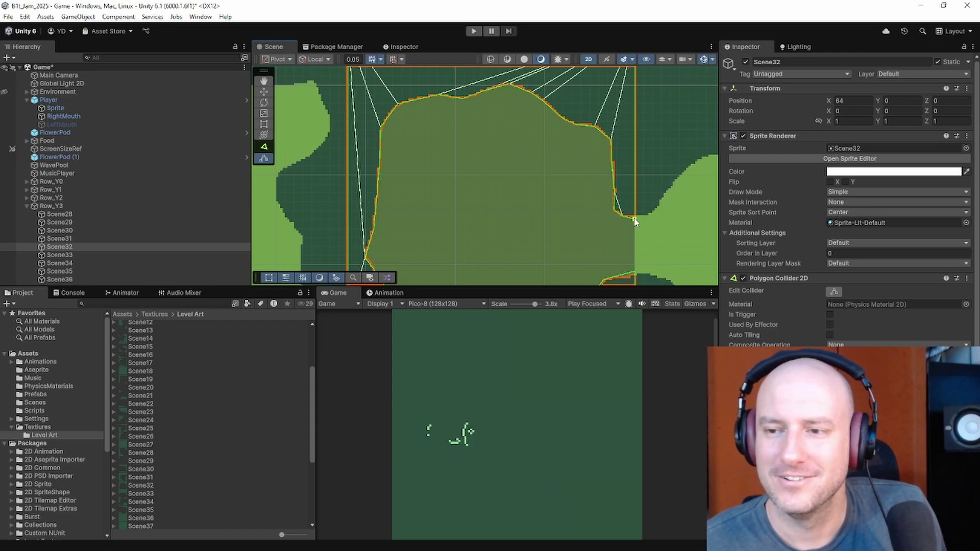
# Step: Align Scene32's collider with the raised right end of the floor and the small step in the floor
pyautogui.scroll(5, 587, 232)
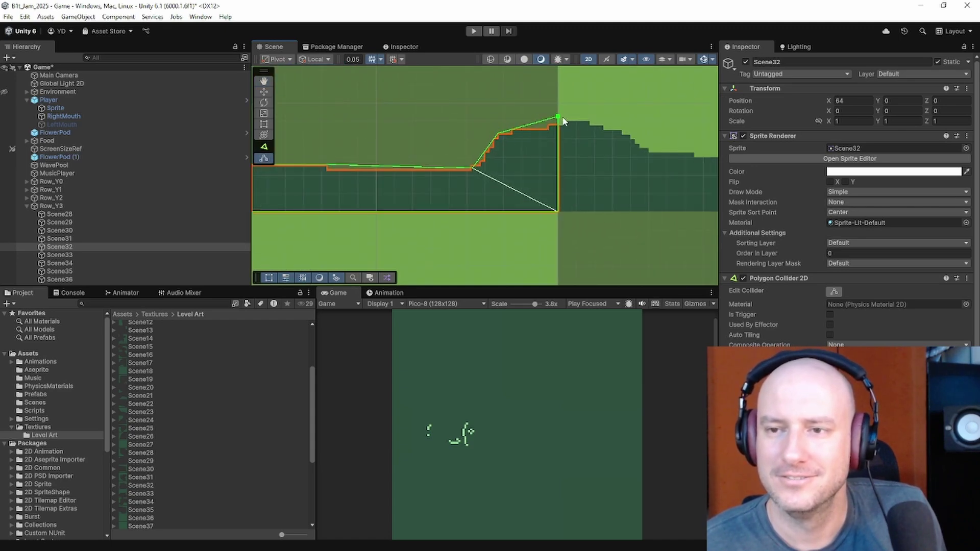
pyautogui.moveTo(559, 125); pyautogui.dragTo(559, 131)
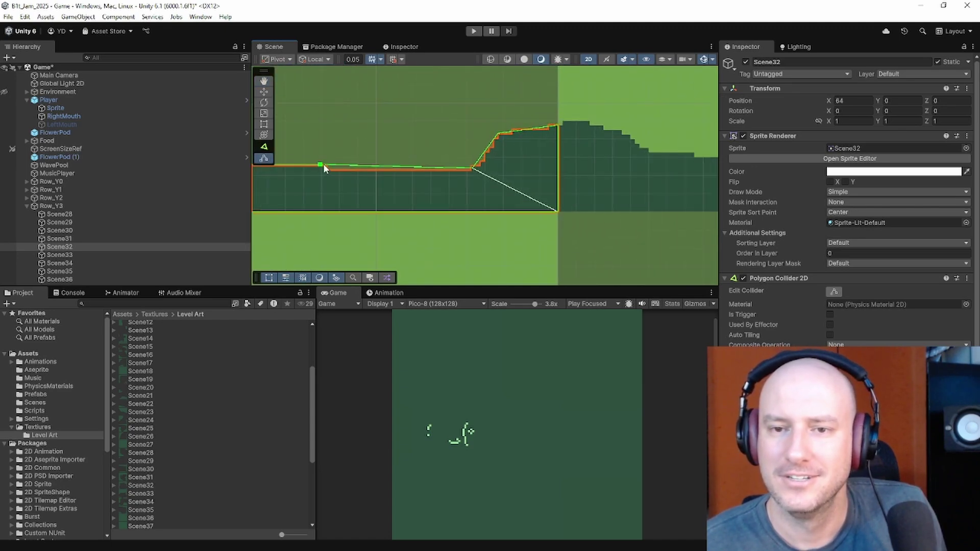
pyautogui.moveTo(325, 167); pyautogui.dragTo(343, 168)
pyautogui.scroll(-6, 439, 173)
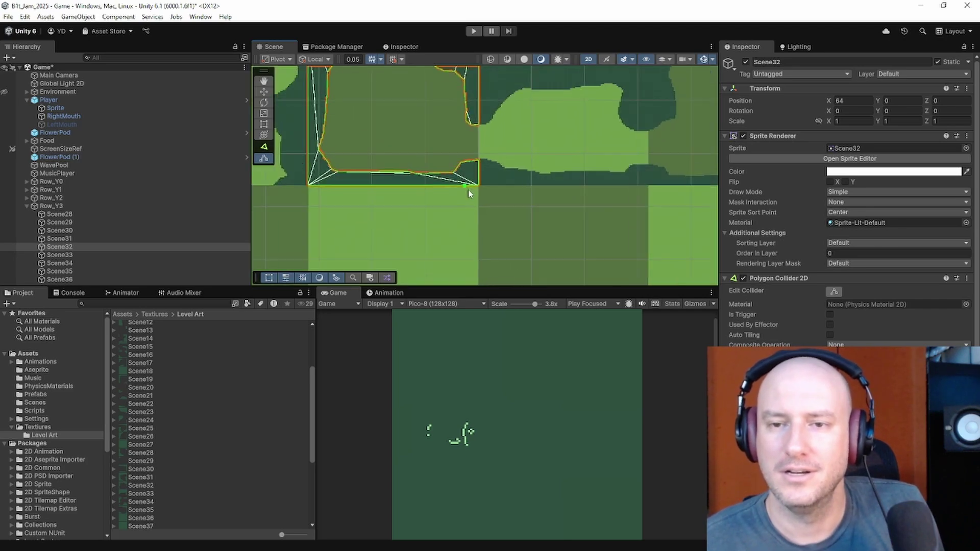
# Step: Fit Scene33's collider to the ceiling, from the left slope across the top and around the hanging mass on the right
pyautogui.click(91, 255)
pyautogui.scroll(2, 494, 154)
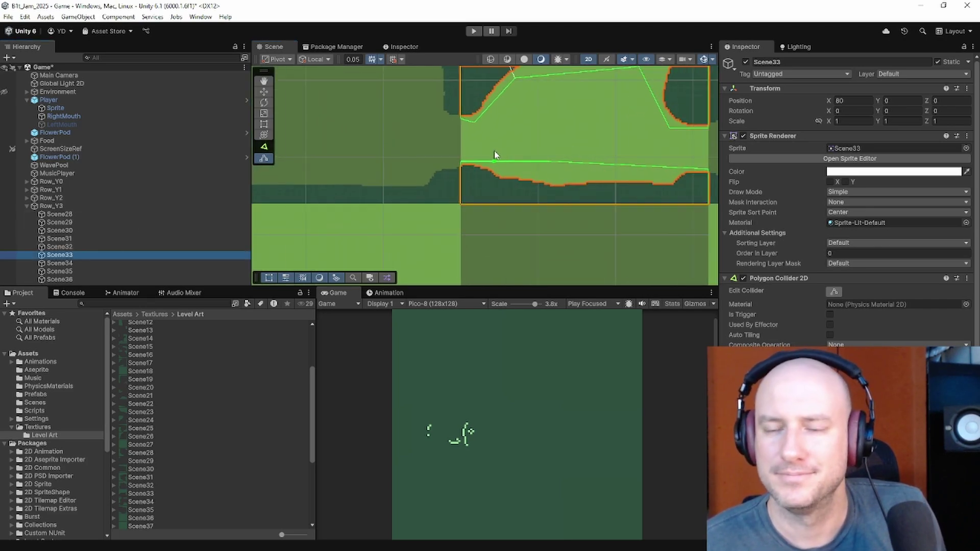
pyautogui.scroll(1, 494, 154)
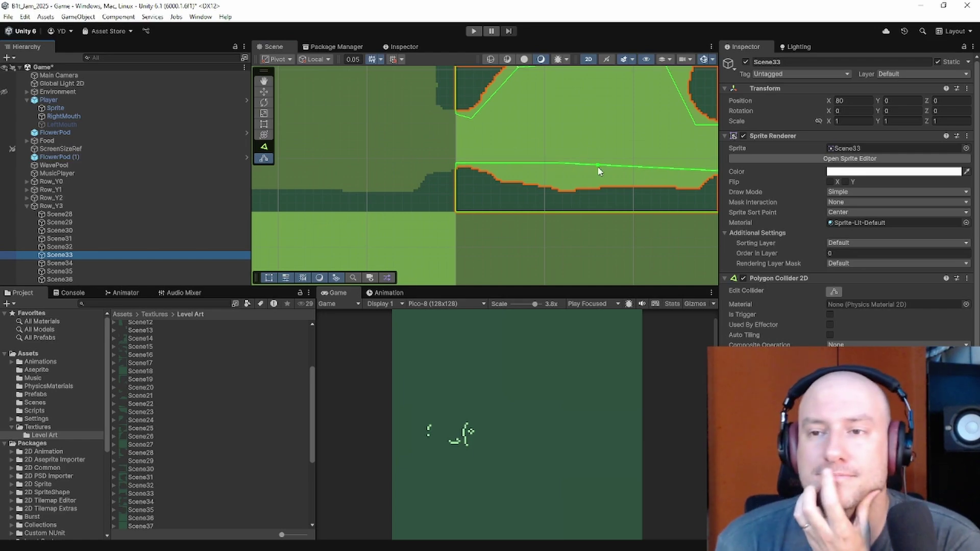
pyautogui.moveTo(598, 171); pyautogui.dragTo(463, 230, button='middle')
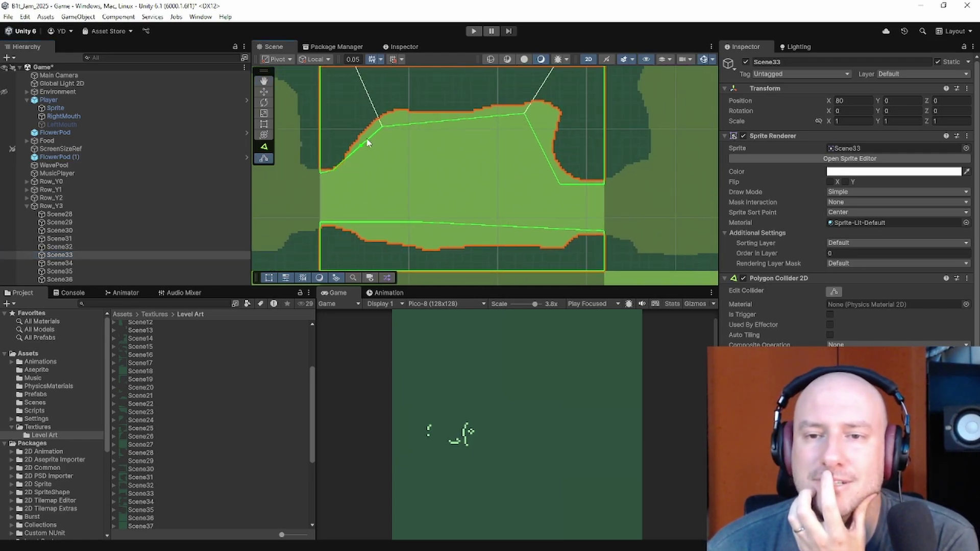
pyautogui.moveTo(368, 143); pyautogui.dragTo(404, 114)
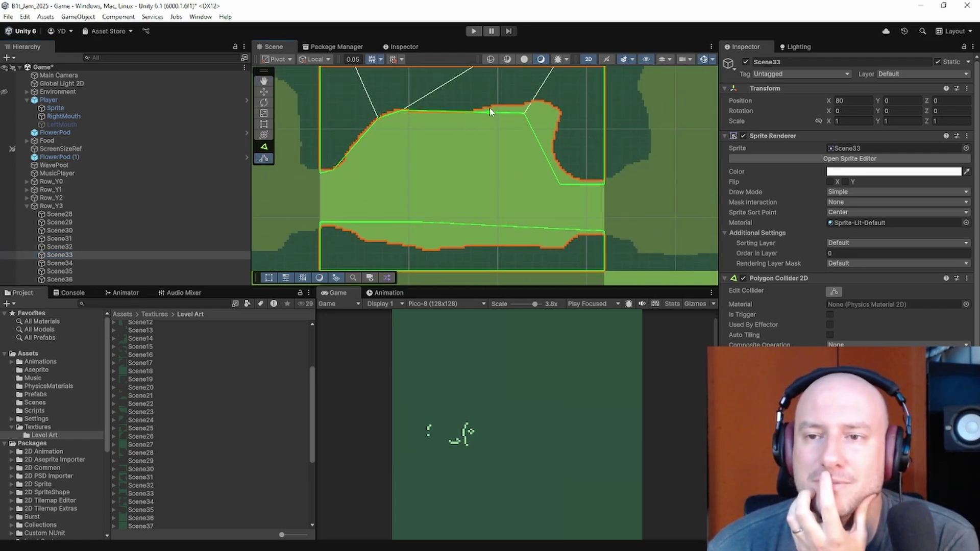
pyautogui.moveTo(475, 115); pyautogui.dragTo(554, 150)
pyautogui.moveTo(561, 184); pyautogui.dragTo(603, 184)
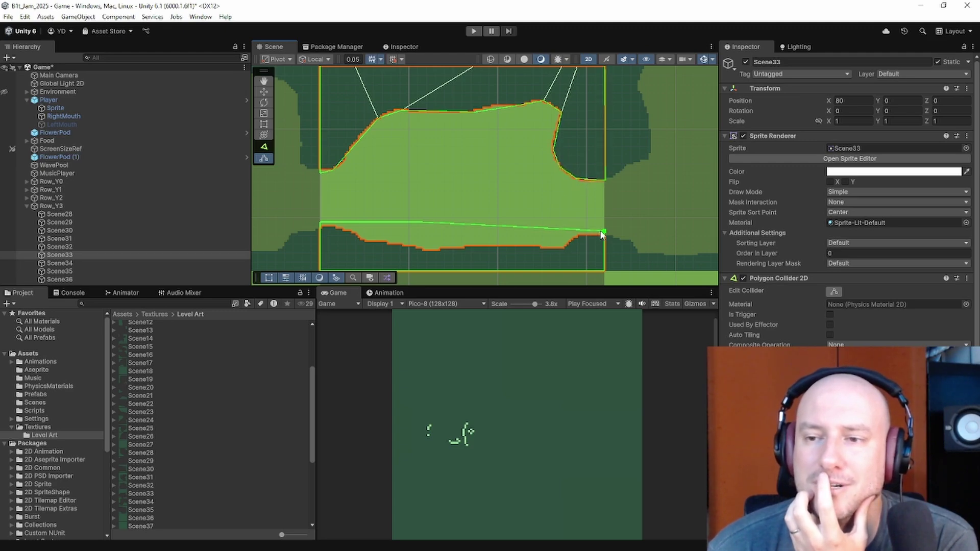
# Step: Shape Scene33's collider along the uneven dip in the floor between its two raised ends
pyautogui.moveTo(602, 233); pyautogui.dragTo(368, 242)
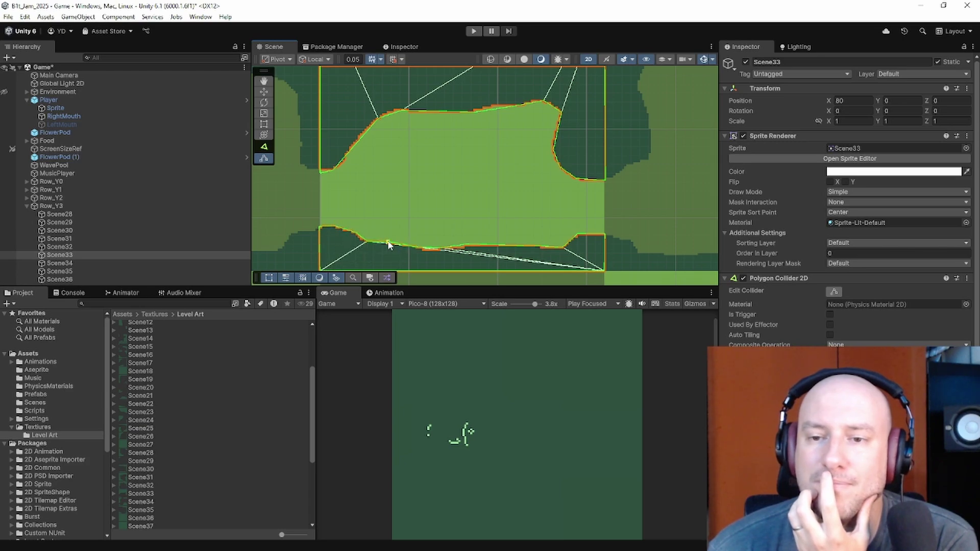
pyautogui.scroll(-4, 554, 245)
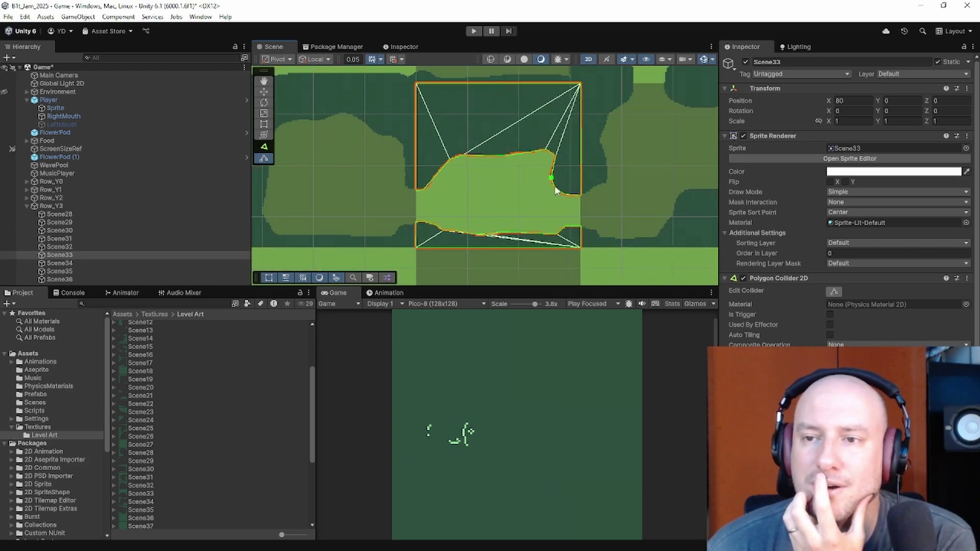
# Step: Fit Scene34's collider to the raised mound on the right side of the floor and down its left slope
pyautogui.click(75, 263)
pyautogui.moveTo(634, 169); pyautogui.dragTo(457, 198, button='middle')
pyautogui.scroll(9, 409, 194)
pyautogui.scroll(-2, 387, 168)
pyautogui.scroll(-2, 377, 176)
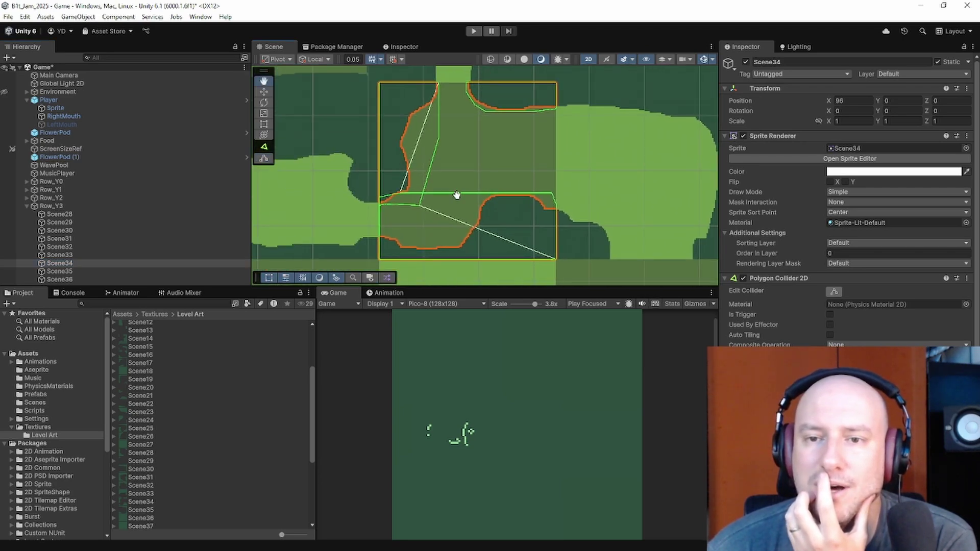
pyautogui.moveTo(463, 195); pyautogui.dragTo(546, 208)
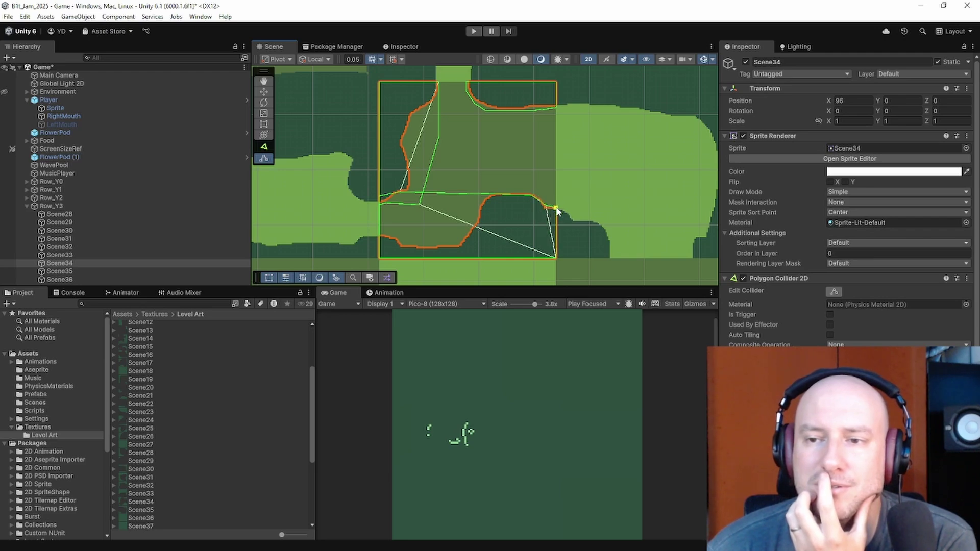
pyautogui.moveTo(491, 195); pyautogui.dragTo(453, 160)
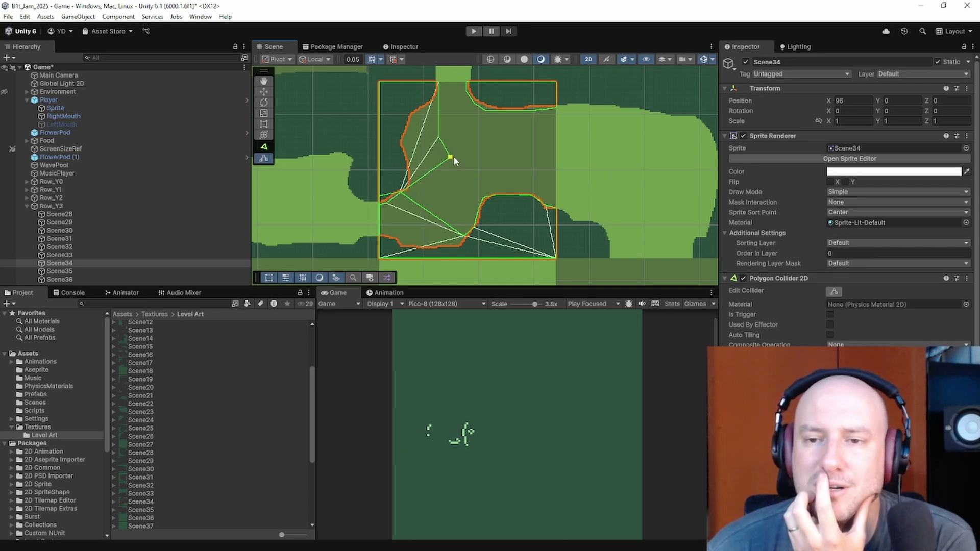
# Step: Align Scene34's collider with the sunken floor left of the mound, pulling the left wall's boundary out of the open passage
pyautogui.moveTo(453, 156); pyautogui.dragTo(395, 164)
pyautogui.moveTo(411, 203); pyautogui.dragTo(404, 248)
pyautogui.moveTo(464, 236); pyautogui.dragTo(461, 250)
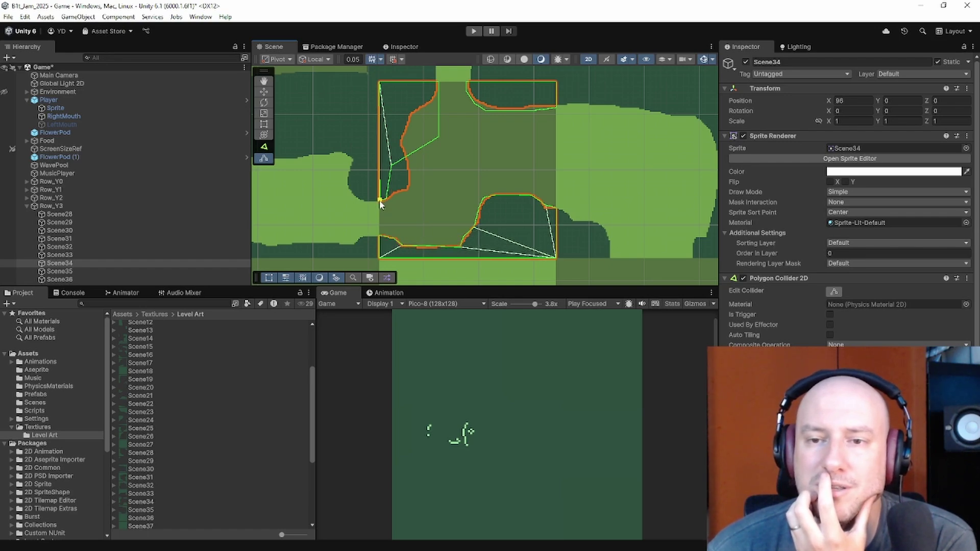
# Step: Fit Scene34's collider to the left wall, from its rounded bottom edge up along the bulge and the notch above it
pyautogui.scroll(4, 385, 204)
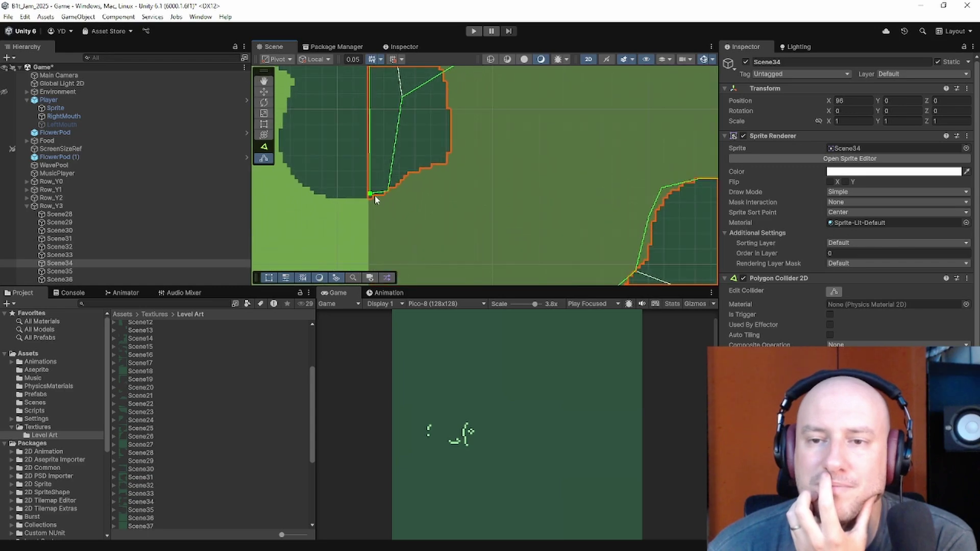
pyautogui.moveTo(391, 192); pyautogui.dragTo(447, 162)
pyautogui.moveTo(404, 95); pyautogui.dragTo(450, 109)
pyautogui.moveTo(400, 122); pyautogui.dragTo(420, 233, button='middle')
pyautogui.moveTo(476, 210); pyautogui.dragTo(475, 75)
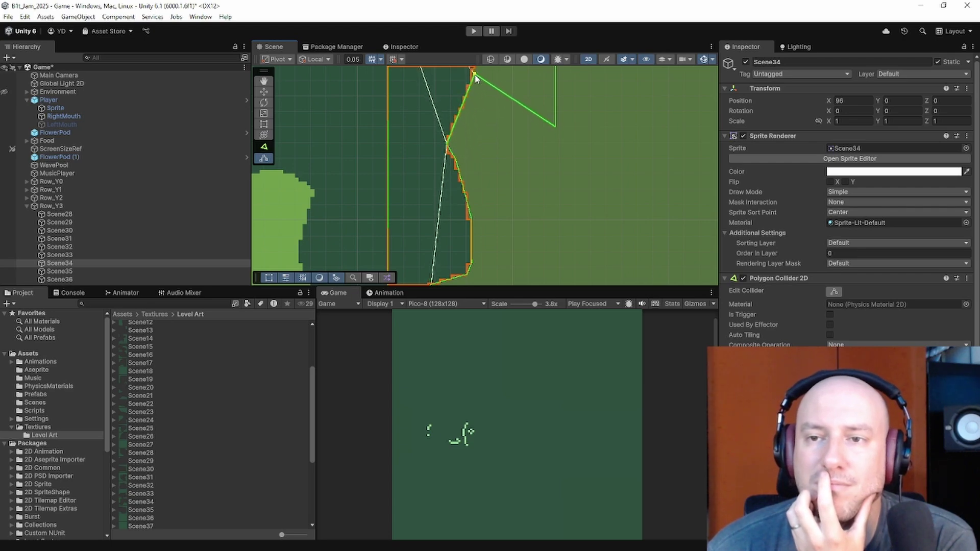
# Step: Align Scene34's collider with the upper left wall's slope and its steep edge at the top opening
pyautogui.moveTo(477, 78); pyautogui.dragTo(436, 236, button='middle')
pyautogui.moveTo(516, 285); pyautogui.dragTo(439, 221)
pyautogui.moveTo(483, 174)
pyautogui.mouseDown()
pyautogui.moveTo(494, 185)
pyautogui.moveTo(502, 174)
pyautogui.mouseUp()
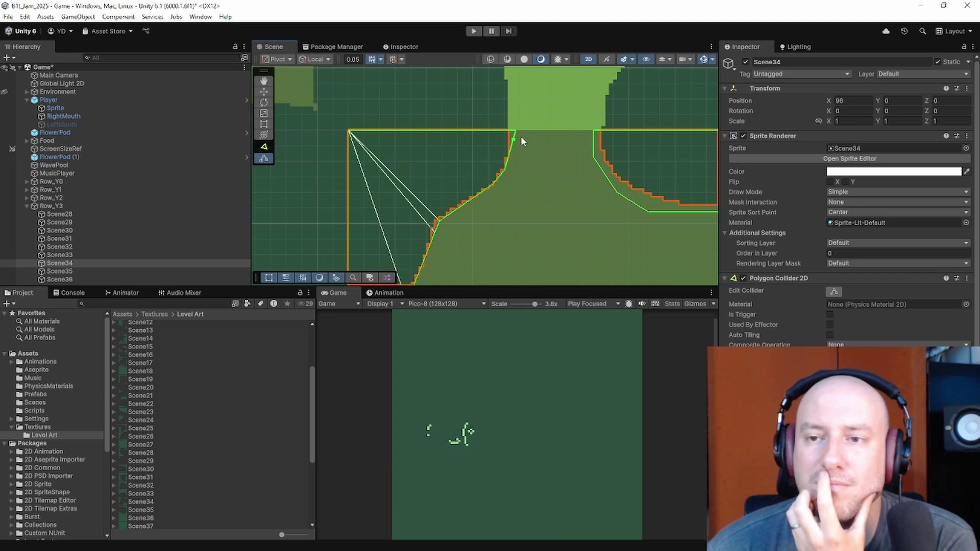
pyautogui.moveTo(514, 139); pyautogui.dragTo(508, 159)
# Step: Fit Scene34's collider to the ceiling right of the top opening, along its curved underside to the tile's right edge
pyautogui.moveTo(610, 151); pyautogui.dragTo(486, 150, button='middle')
pyautogui.moveTo(465, 132); pyautogui.dragTo(489, 185)
pyautogui.moveTo(522, 213); pyautogui.dragTo(553, 210)
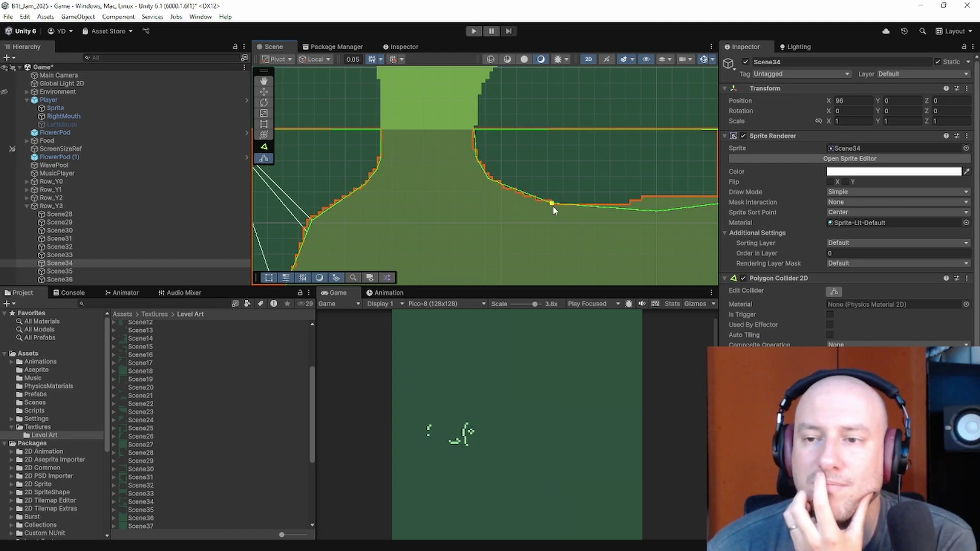
pyautogui.moveTo(554, 210); pyautogui.dragTo(483, 206, button='middle')
pyautogui.moveTo(525, 204); pyautogui.dragTo(512, 188)
pyautogui.moveTo(589, 197); pyautogui.dragTo(591, 190)
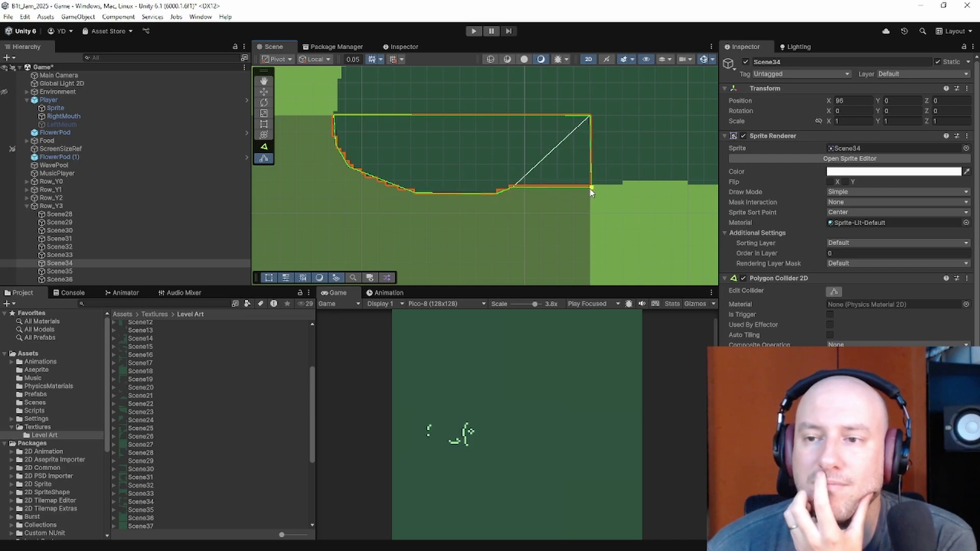
# Step: Tighten Scene34's collider around the upper left shoulder of the floor mound
pyautogui.moveTo(591, 190); pyautogui.dragTo(446, 110, button='middle')
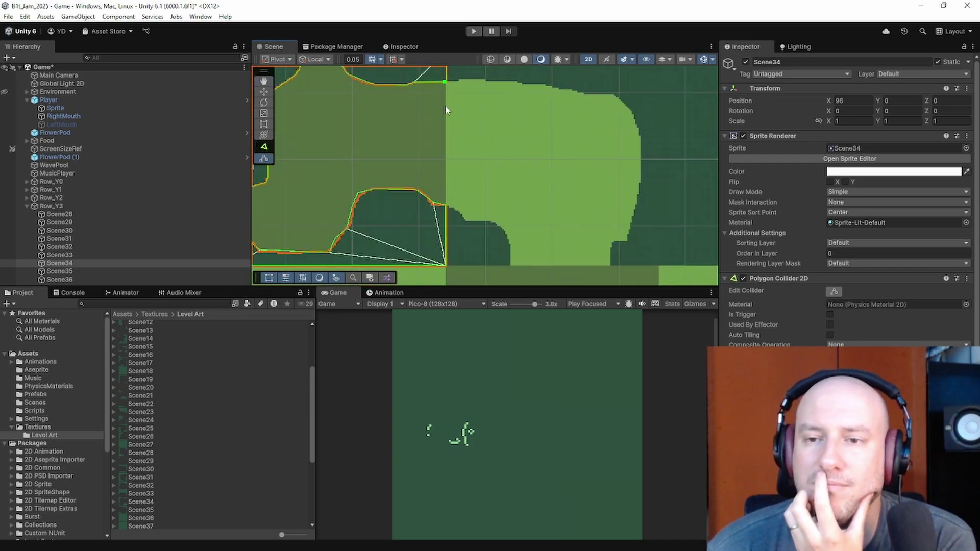
pyautogui.scroll(5, 337, 212)
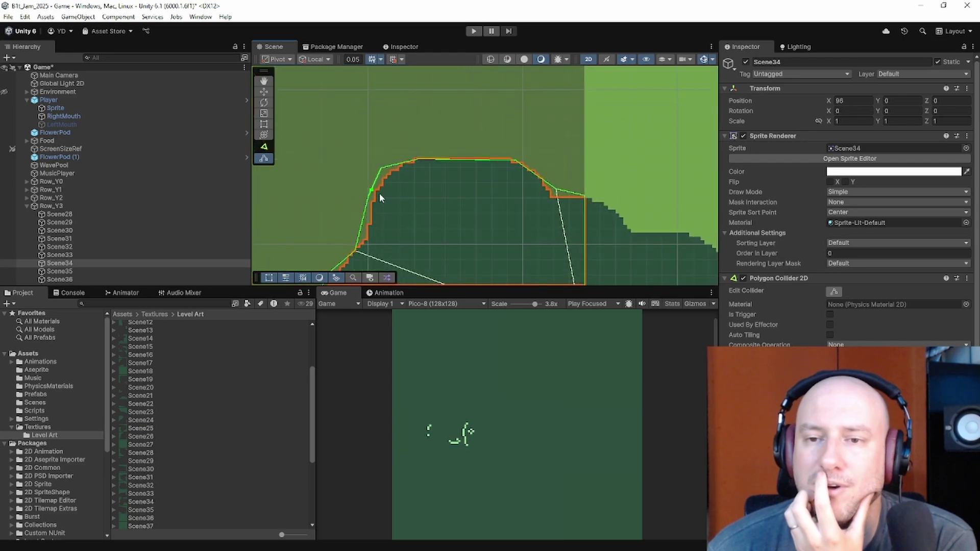
pyautogui.moveTo(373, 194); pyautogui.dragTo(390, 170)
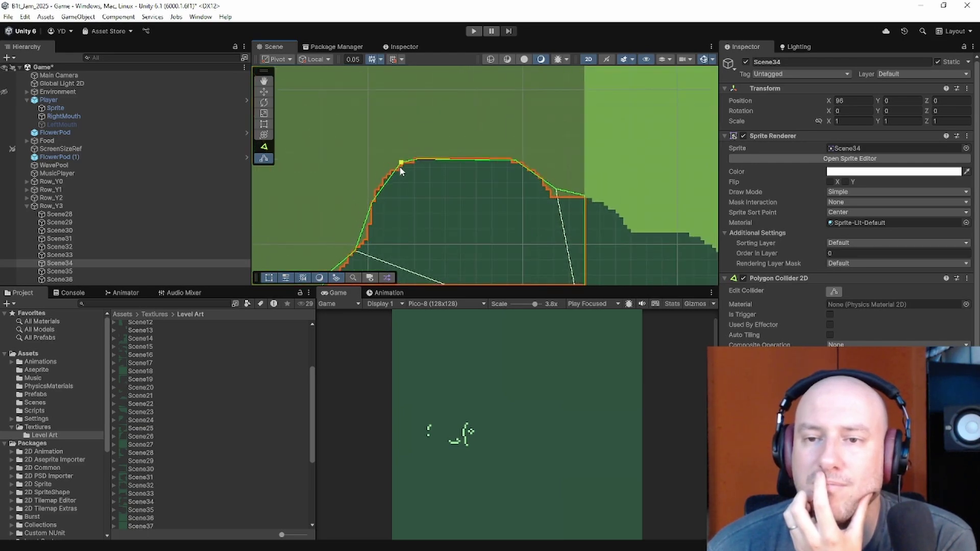
pyautogui.scroll(-5, 426, 195)
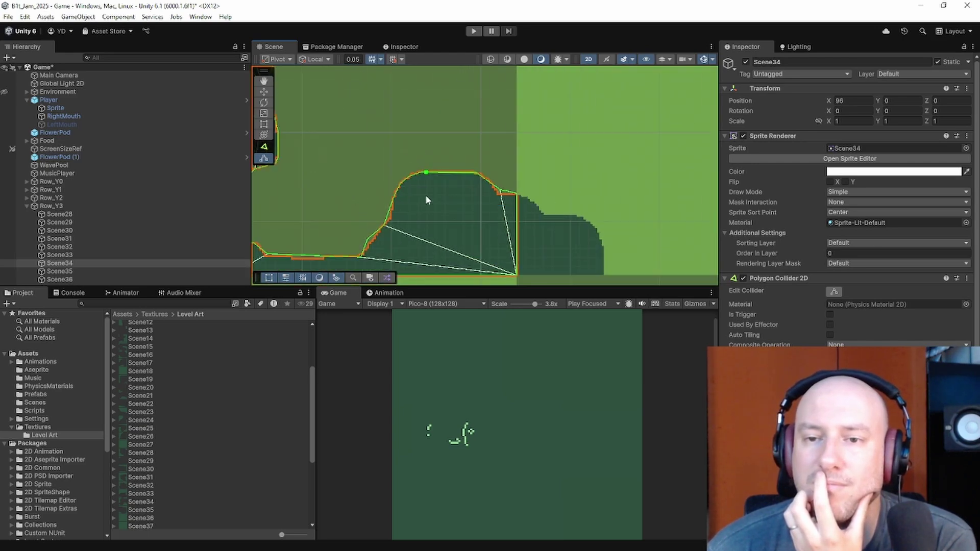
pyautogui.scroll(-1, 484, 209)
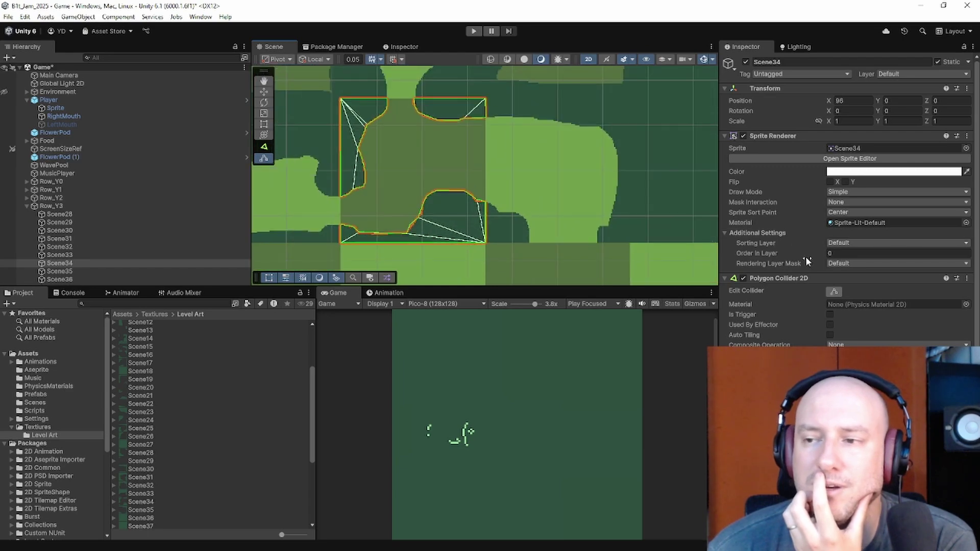
# Step: Fit Scene35's collider to the stepped mound in the lower left corner, down to the edge of the bottom opening
pyautogui.click(121, 271)
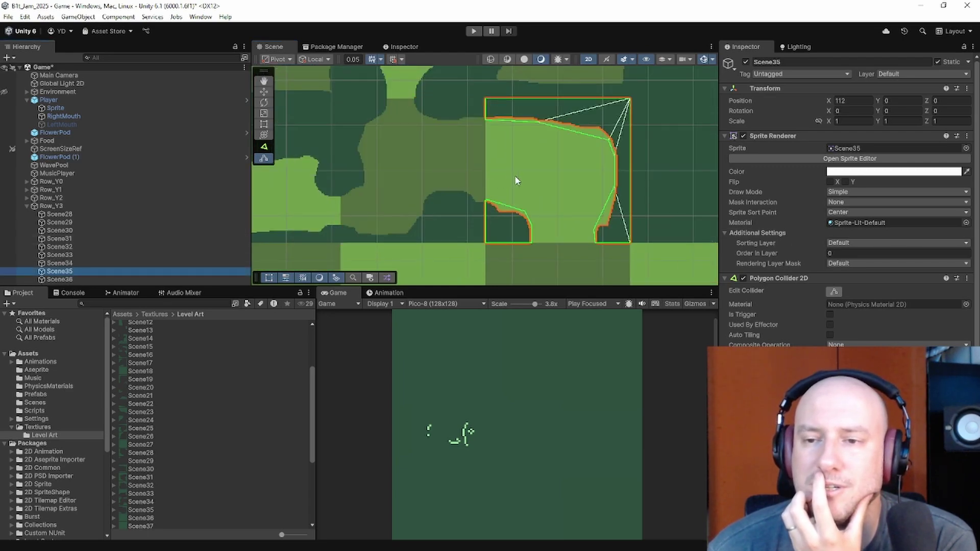
pyautogui.moveTo(515, 176); pyautogui.dragTo(431, 121, button='middle')
pyautogui.scroll(4, 431, 148)
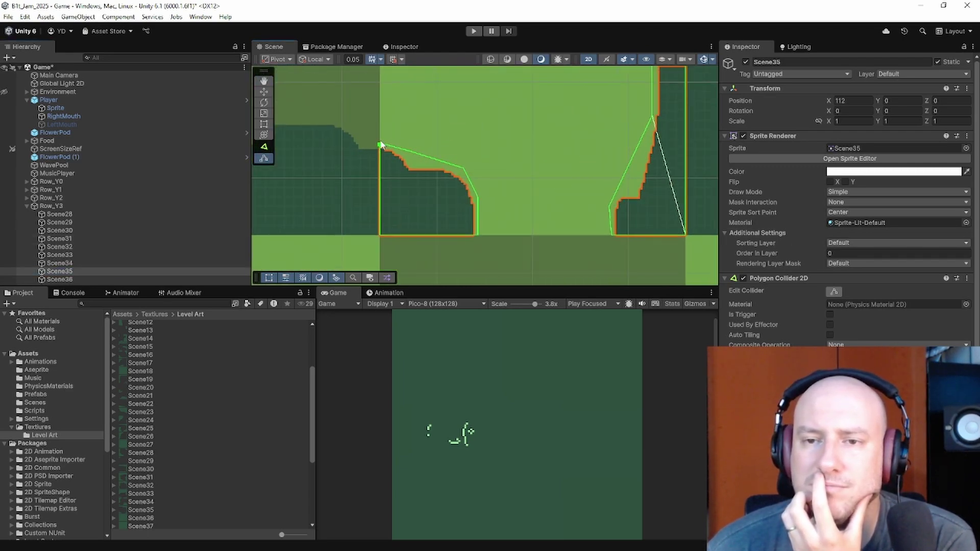
pyautogui.moveTo(385, 148); pyautogui.dragTo(444, 177)
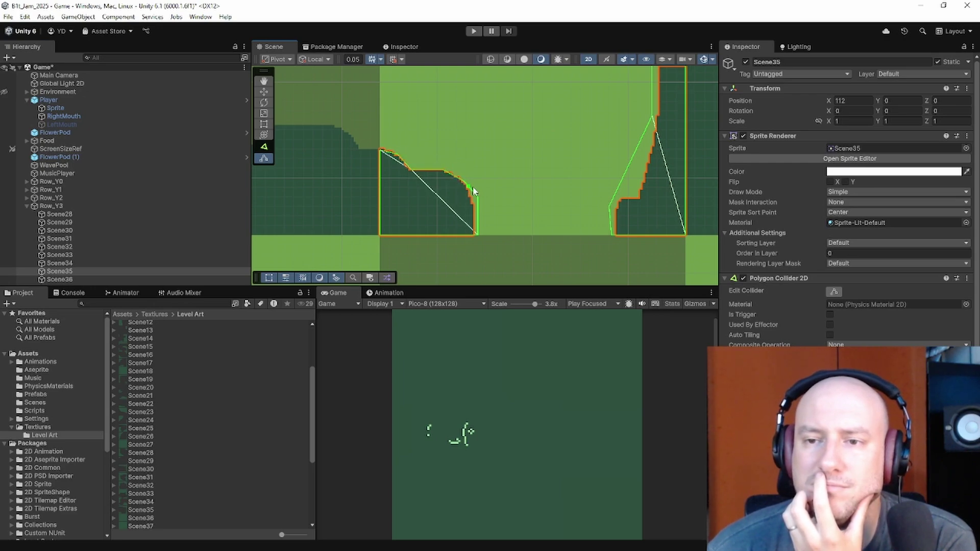
pyautogui.moveTo(479, 233); pyautogui.dragTo(474, 234)
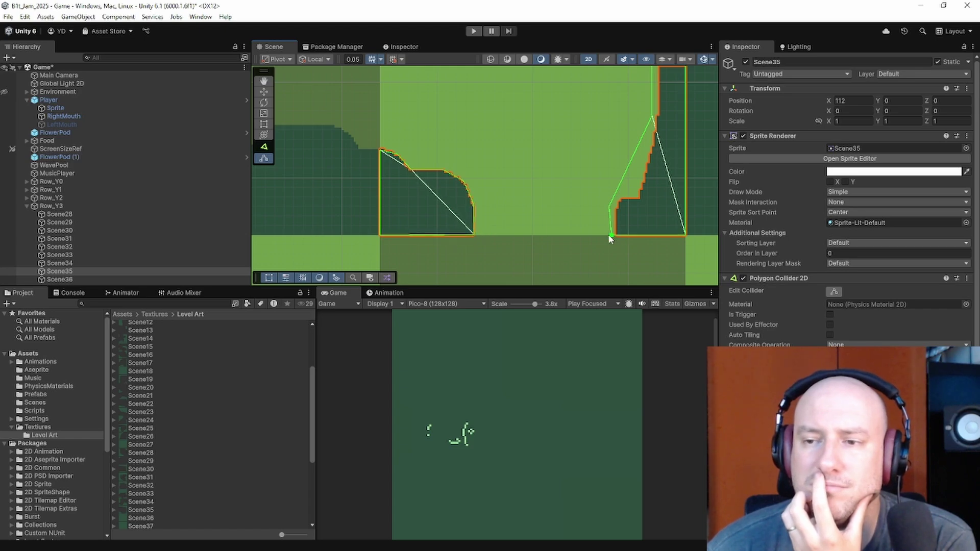
# Step: Fit Scene35's collider to the right wall, from the ledge beside the bottom opening up to the start of the ceiling curve
pyautogui.moveTo(609, 207); pyautogui.dragTo(639, 197)
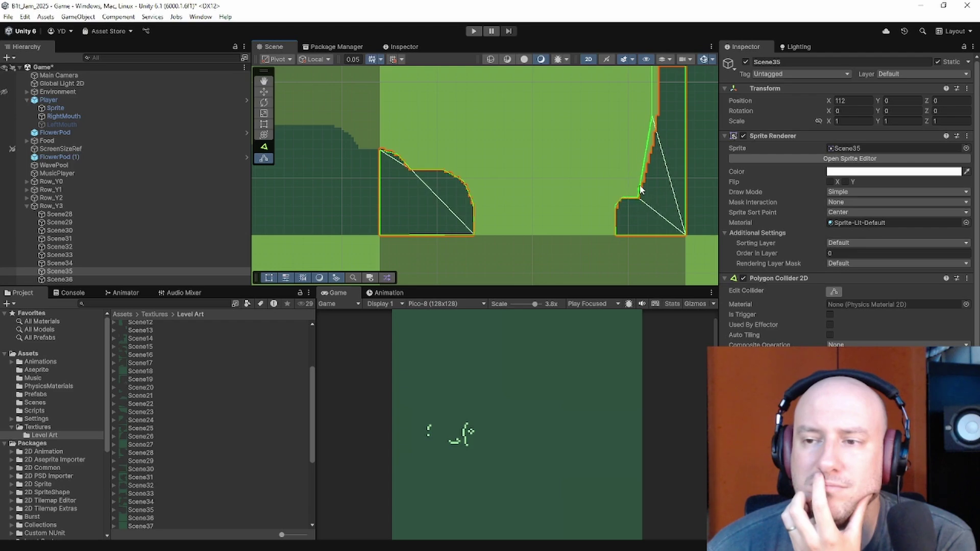
pyautogui.moveTo(652, 118); pyautogui.dragTo(656, 128)
pyautogui.scroll(3, 630, 162)
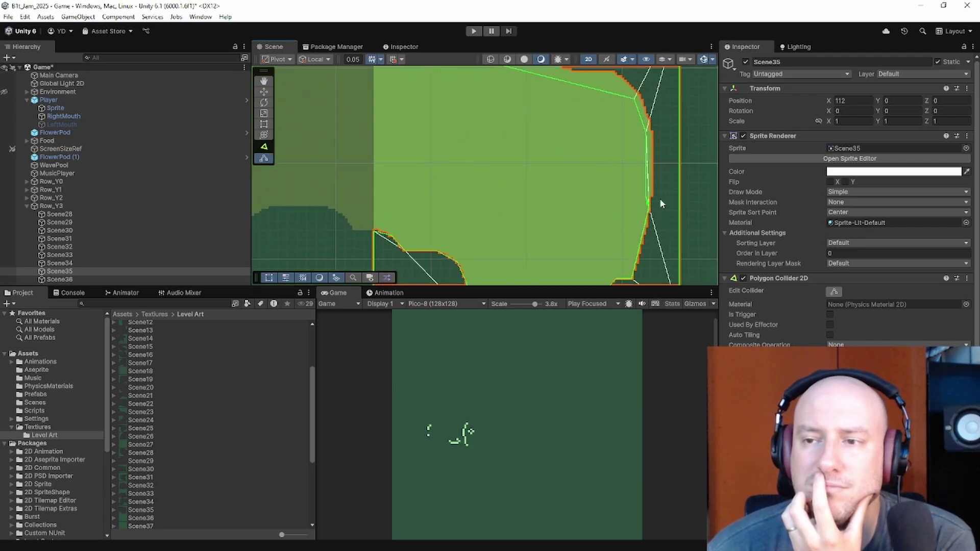
pyautogui.moveTo(649, 195); pyautogui.dragTo(655, 129)
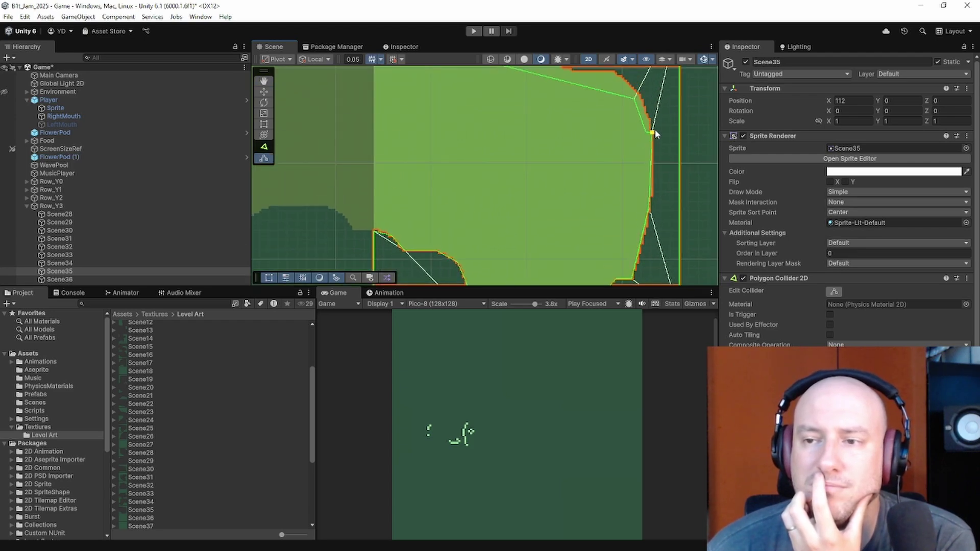
pyautogui.moveTo(649, 209); pyautogui.dragTo(645, 107)
# Step: Align Scene35's collider with the ceiling, from the rounded upper right corner across to the tile's left edge
pyautogui.moveTo(631, 141); pyautogui.dragTo(647, 246, button='middle')
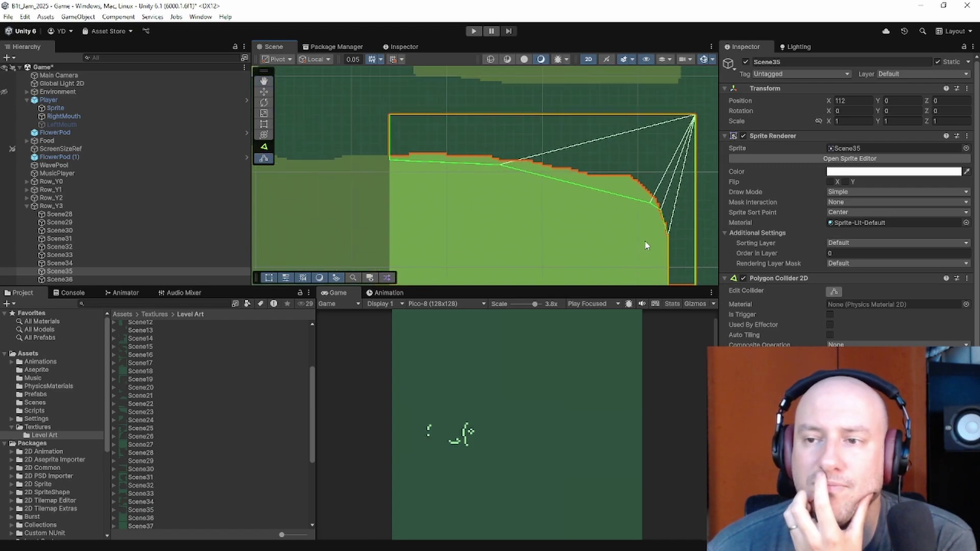
pyautogui.moveTo(651, 207); pyautogui.dragTo(491, 157)
pyautogui.moveTo(391, 162); pyautogui.dragTo(392, 156)
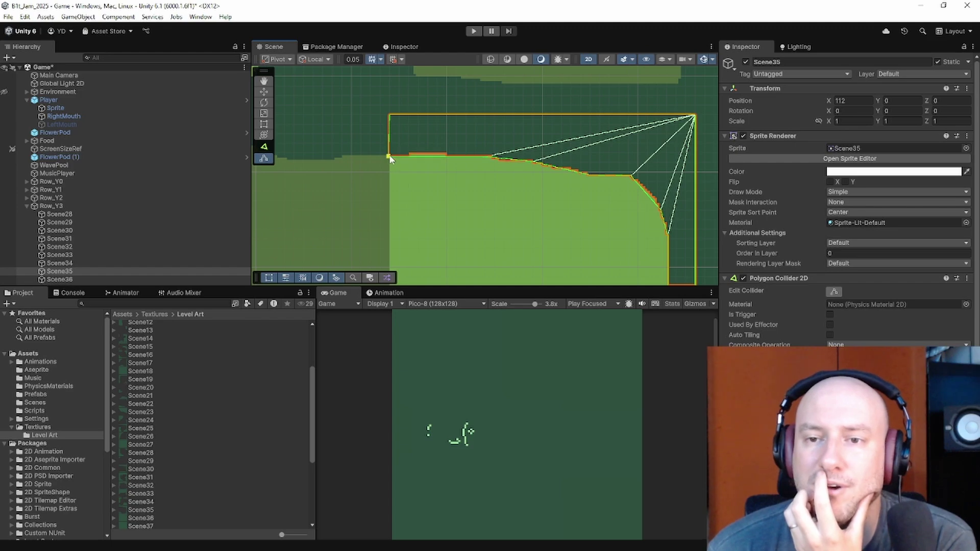
# Step: Check Scene36's solid tile against the level layout, then collapse Row_Y3 and save the scene
pyautogui.doubleClick(59, 280)
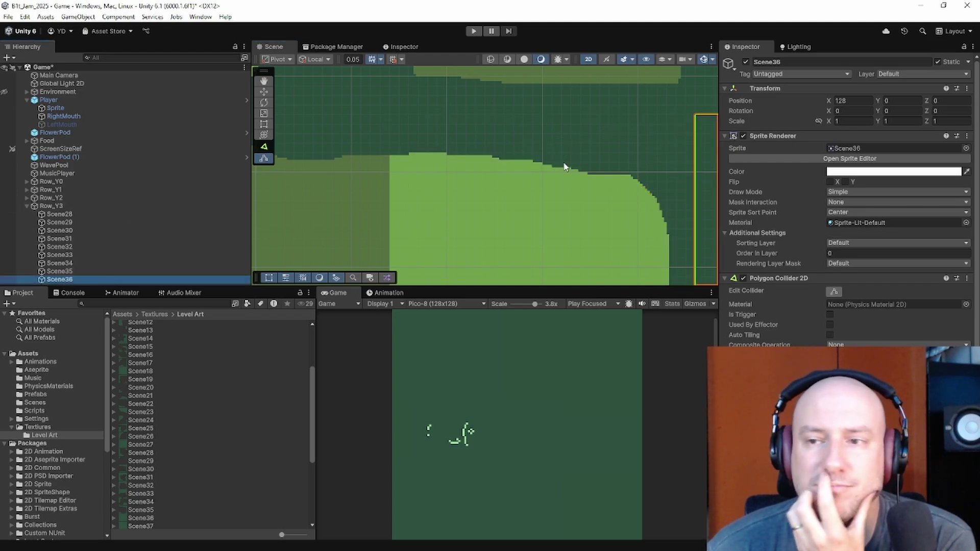
pyautogui.scroll(-8, 391, 166)
pyautogui.moveTo(402, 168); pyautogui.dragTo(616, 170, button='middle')
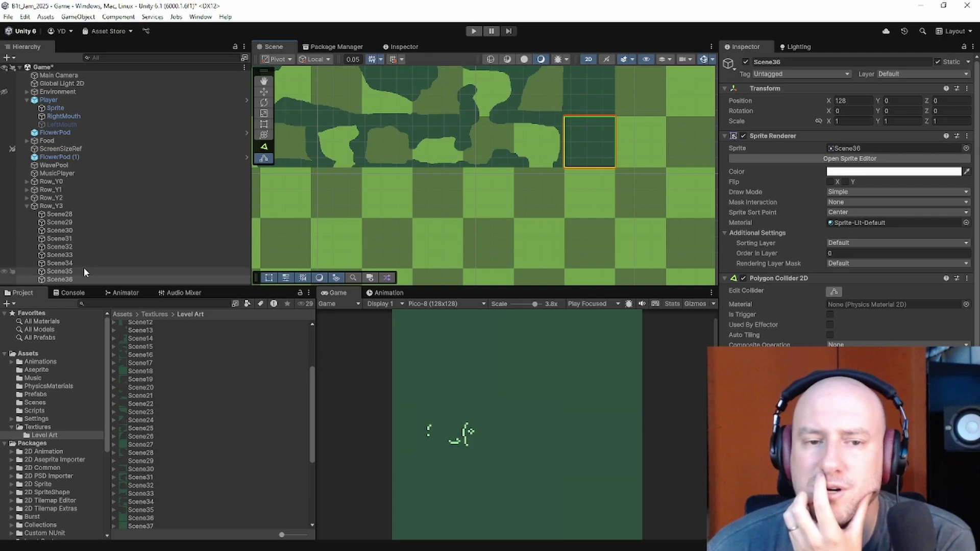
pyautogui.click(27, 206)
pyautogui.click(100, 246)
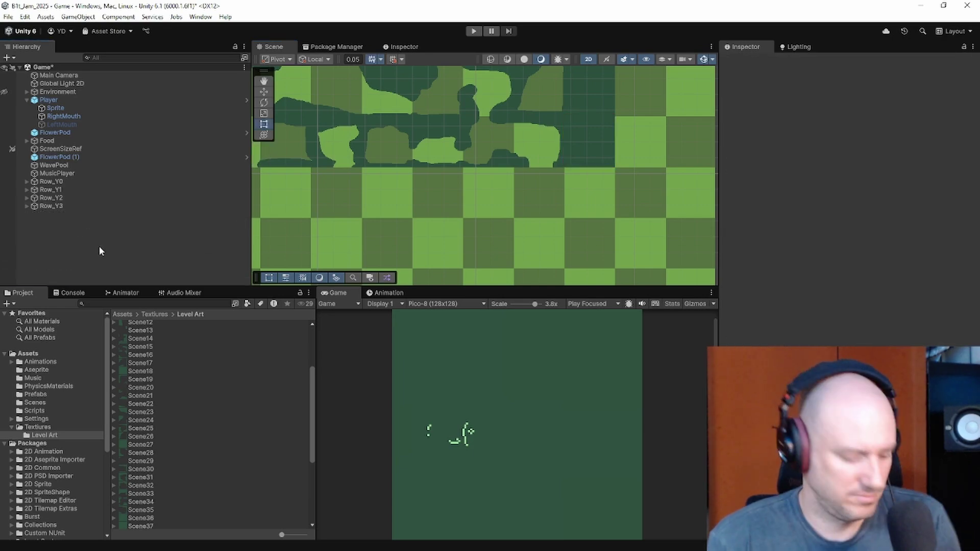
pyautogui.hotkey('ctrl', 's')
# Step: Add the Scene37 and Scene38 sprites from Level Art to the scene hierarchy below Row_Y3
pyautogui.scroll(-4, 459, 168)
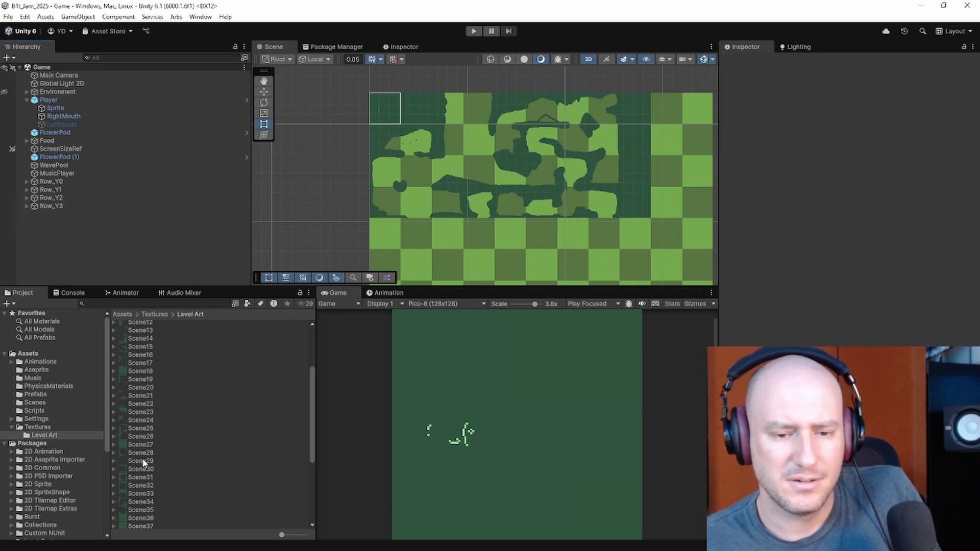
pyautogui.scroll(-6, 142, 464)
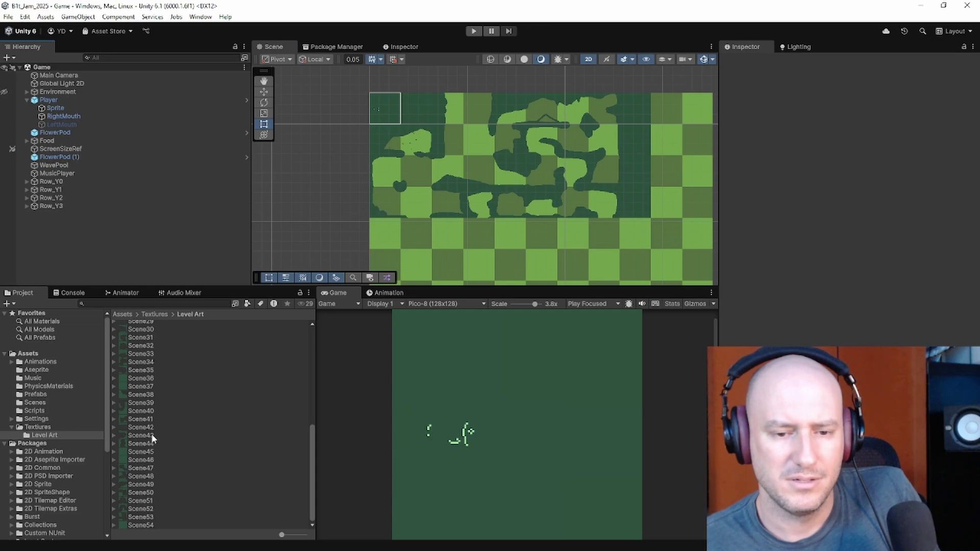
pyautogui.click(157, 387)
pyautogui.click(27, 206)
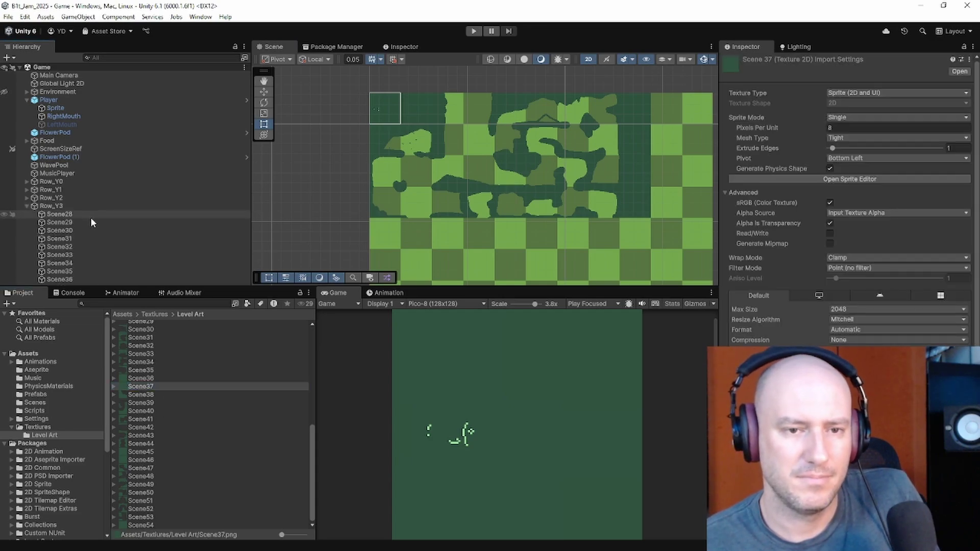
pyautogui.click(26, 206)
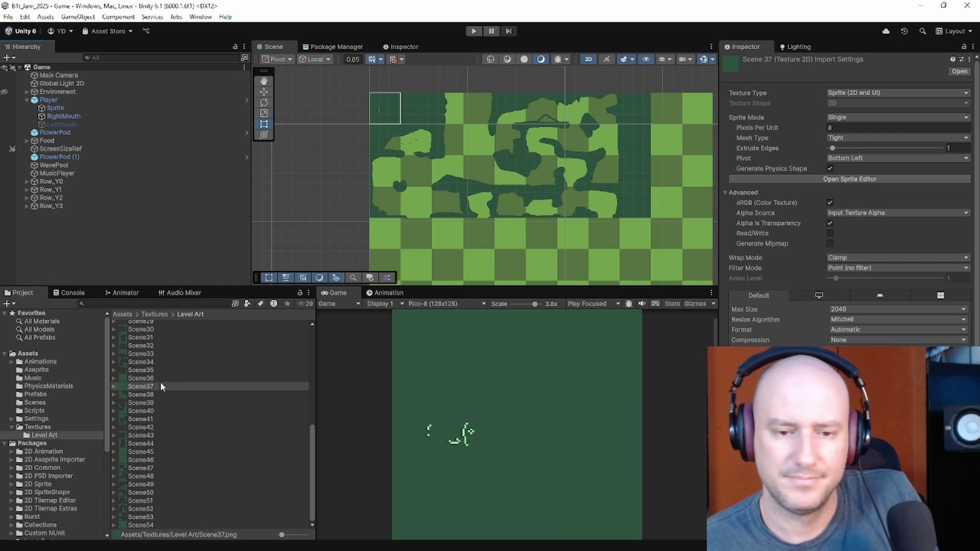
pyautogui.moveTo(160, 384); pyautogui.dragTo(72, 257)
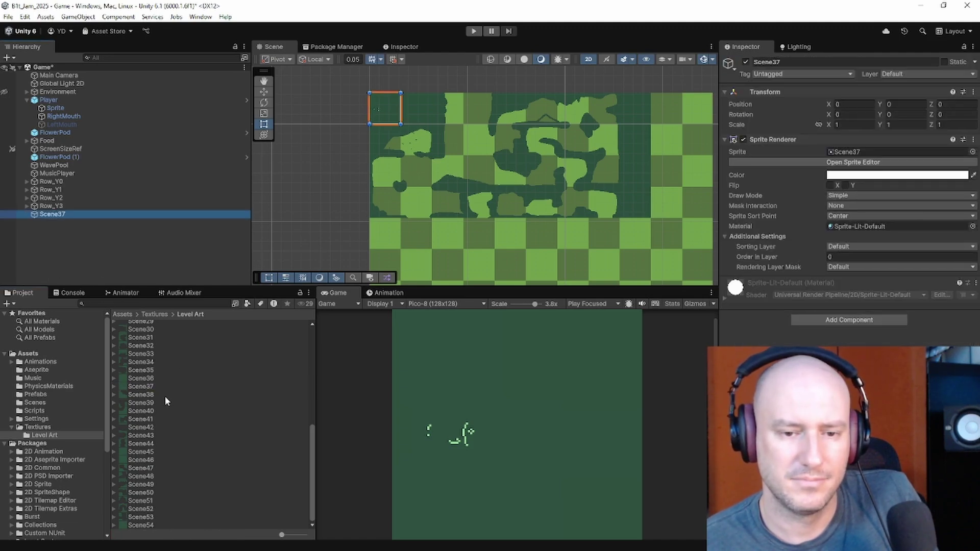
pyautogui.moveTo(164, 396); pyautogui.dragTo(81, 264)
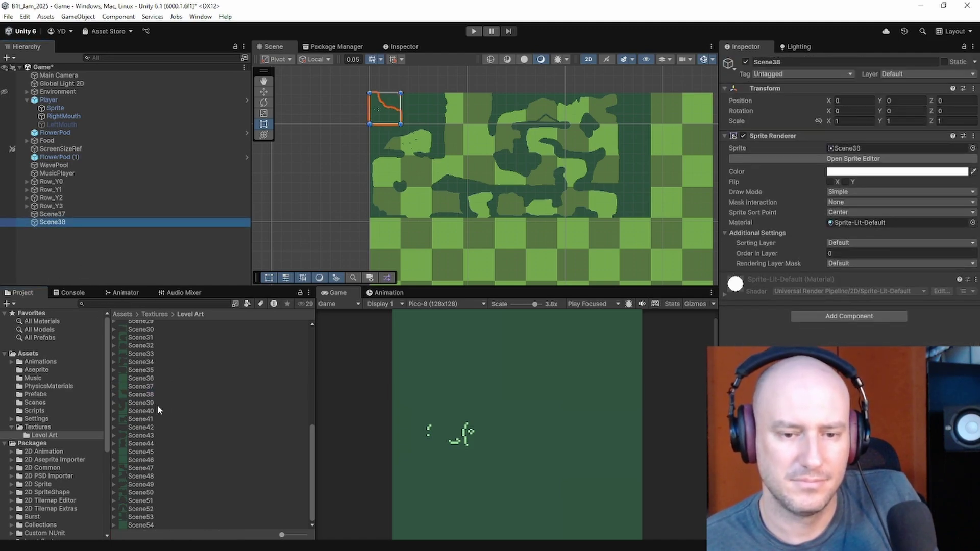
pyautogui.moveTo(162, 397); pyautogui.dragTo(72, 250)
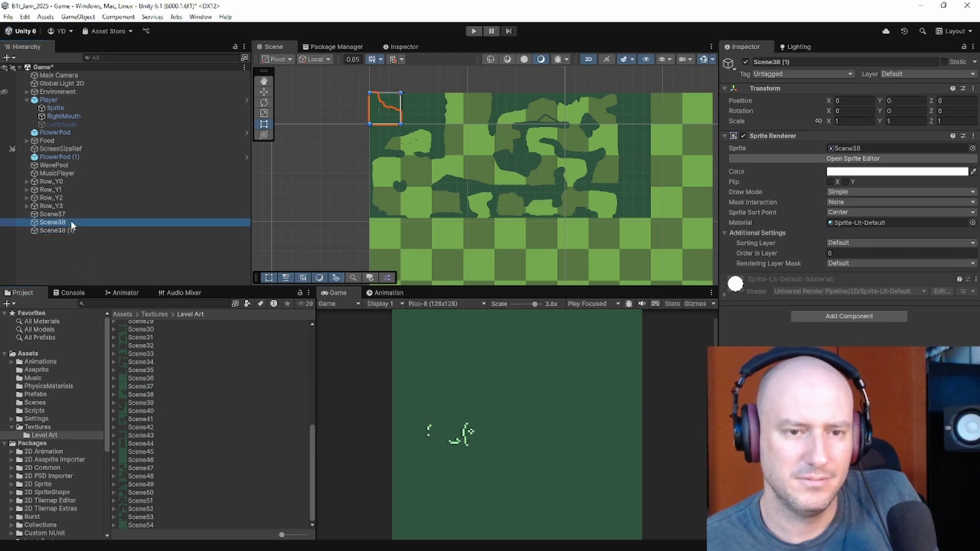
pyautogui.click(78, 234)
pyautogui.press('Delete')
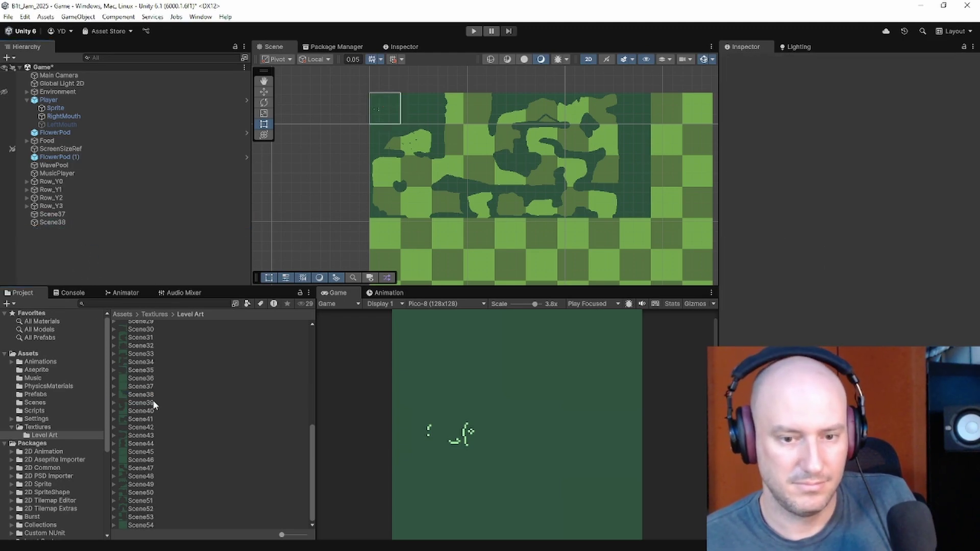
# Step: Add the sprites Scene39 through Scene45 from Level Art to the scene hierarchy below Scene38
pyautogui.moveTo(153, 404); pyautogui.dragTo(73, 243)
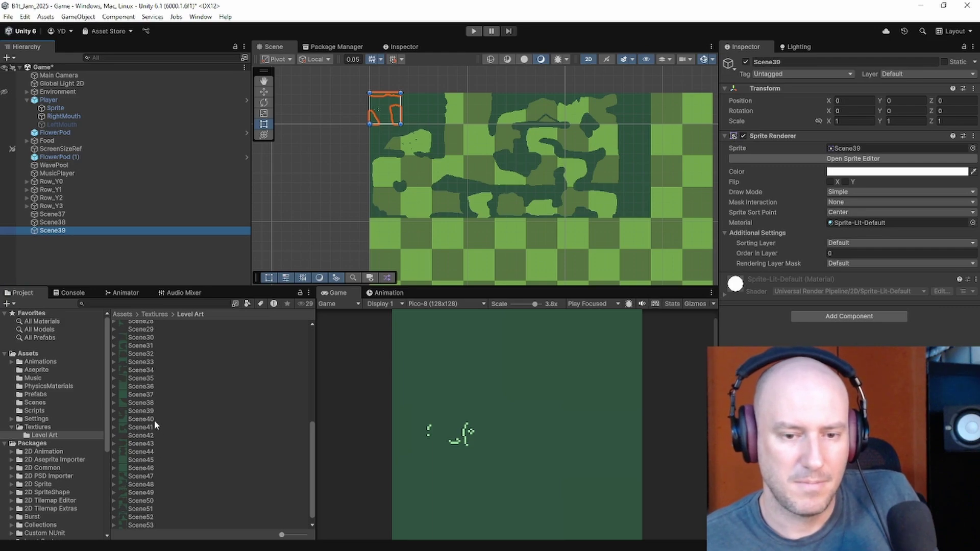
pyautogui.moveTo(154, 420); pyautogui.dragTo(90, 262)
pyautogui.moveTo(160, 428); pyautogui.dragTo(91, 261)
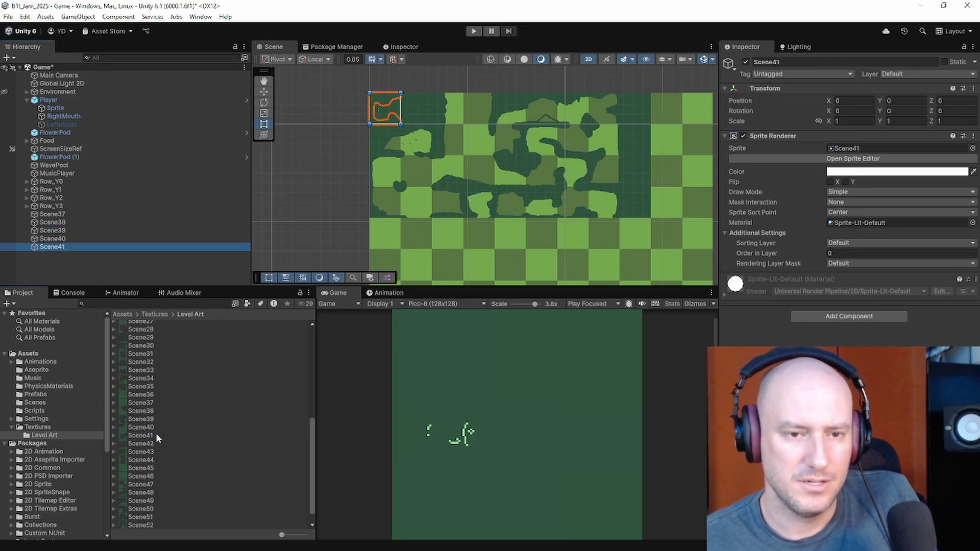
pyautogui.moveTo(155, 440); pyautogui.dragTo(96, 270)
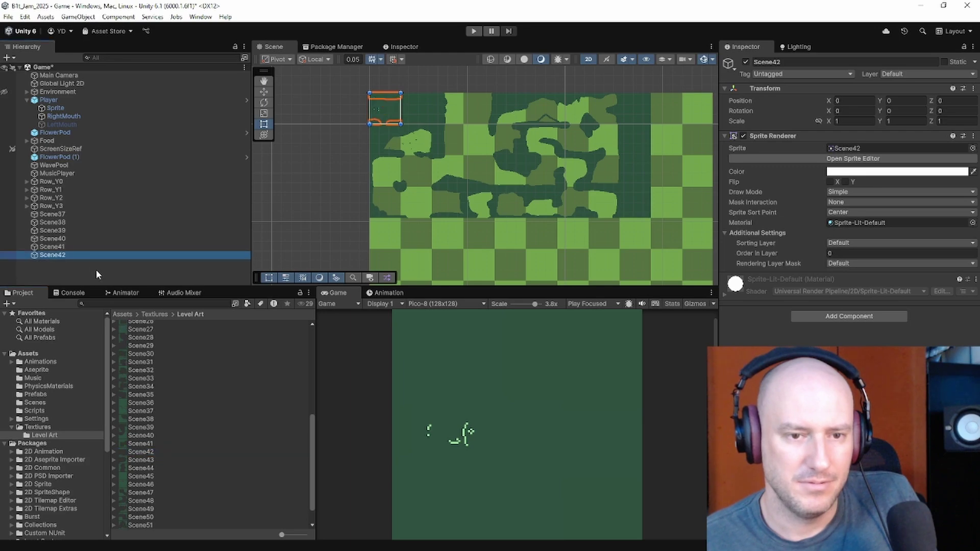
pyautogui.scroll(-1, 154, 419)
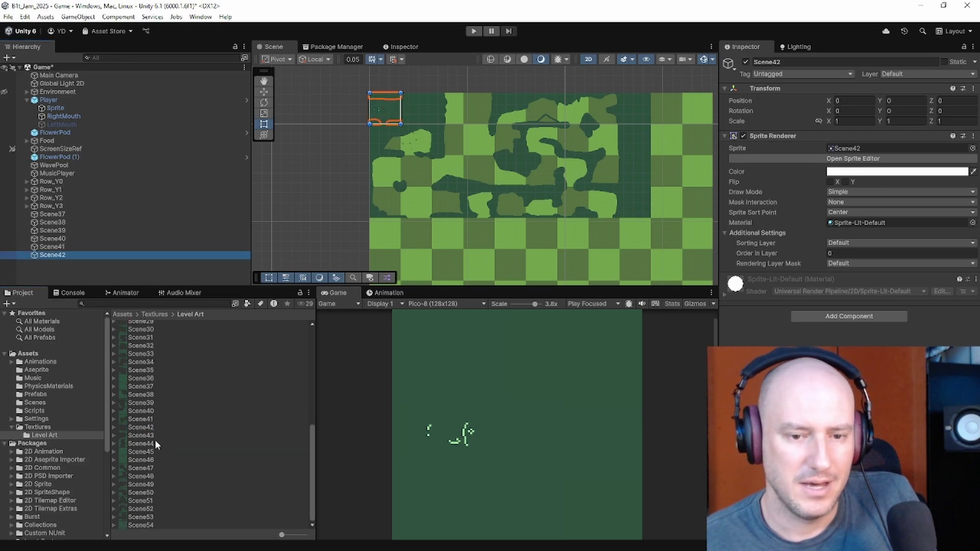
pyautogui.moveTo(154, 436); pyautogui.dragTo(59, 270)
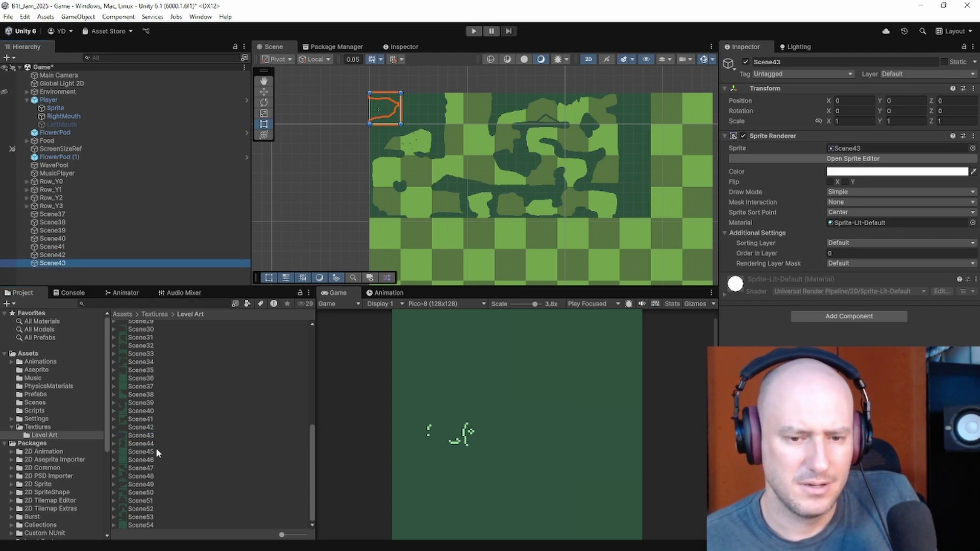
pyautogui.moveTo(154, 443); pyautogui.dragTo(76, 276)
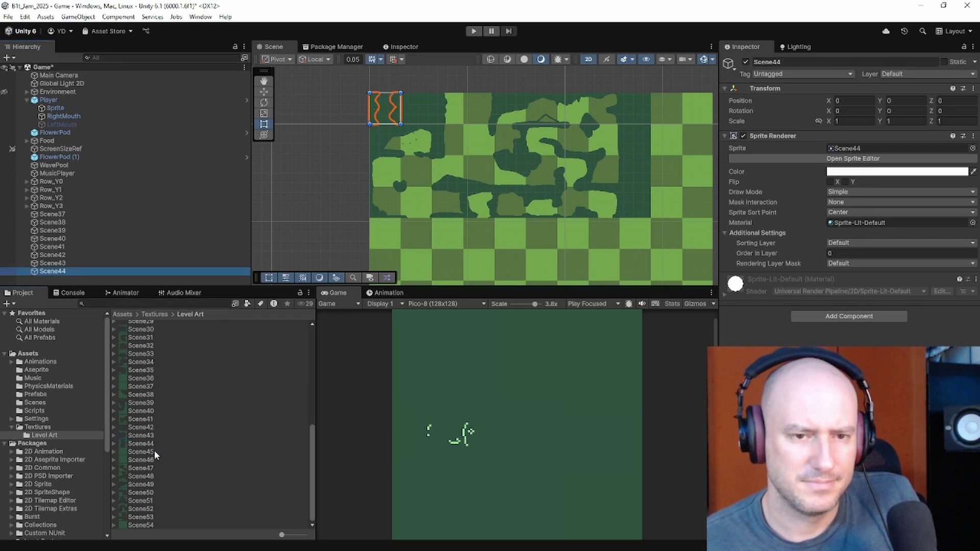
pyautogui.moveTo(154, 453); pyautogui.dragTo(58, 279)
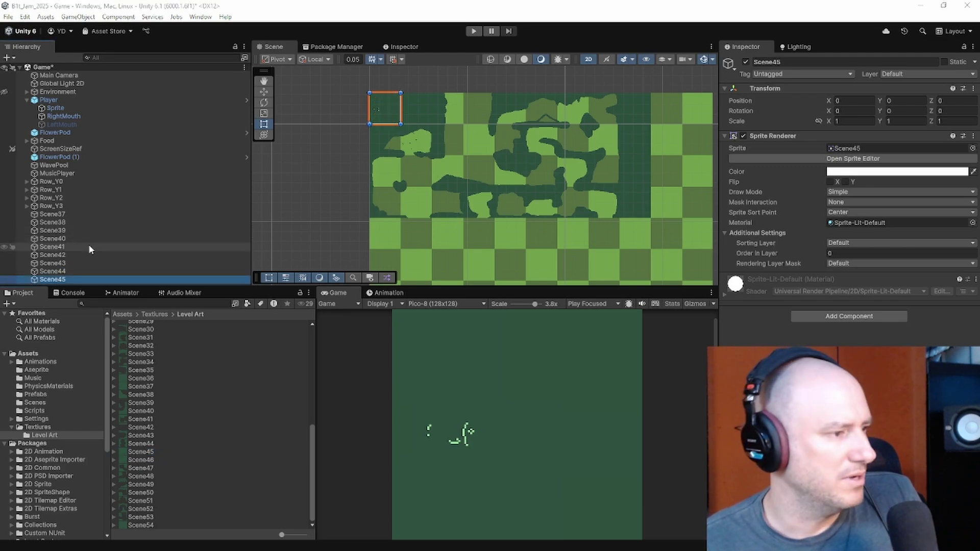
# Step: Switch to Spotify, go back to the Dwarf Fortress soundtrack album, play Dwarf Fortress (Main Theme) and dismiss the player window
pyautogui.hotkey('alt', 'Tab')
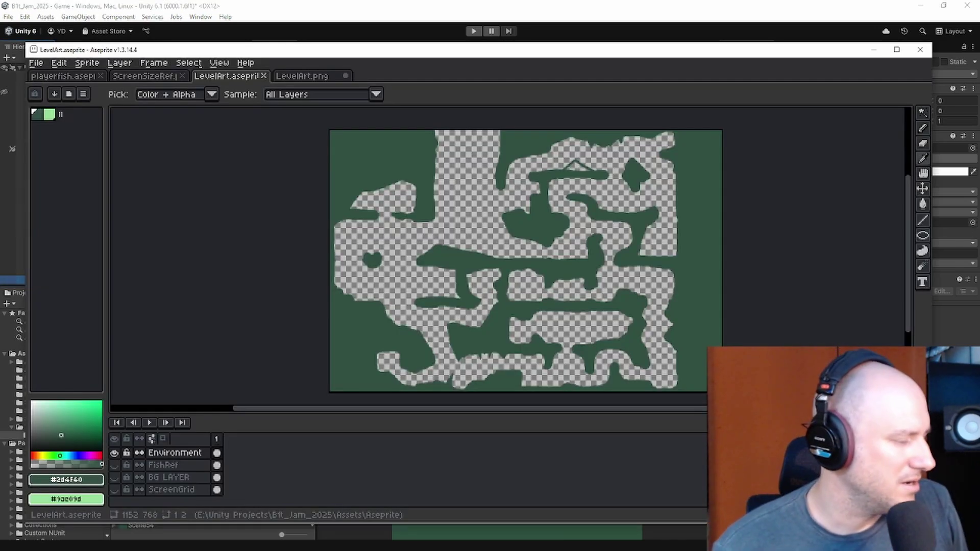
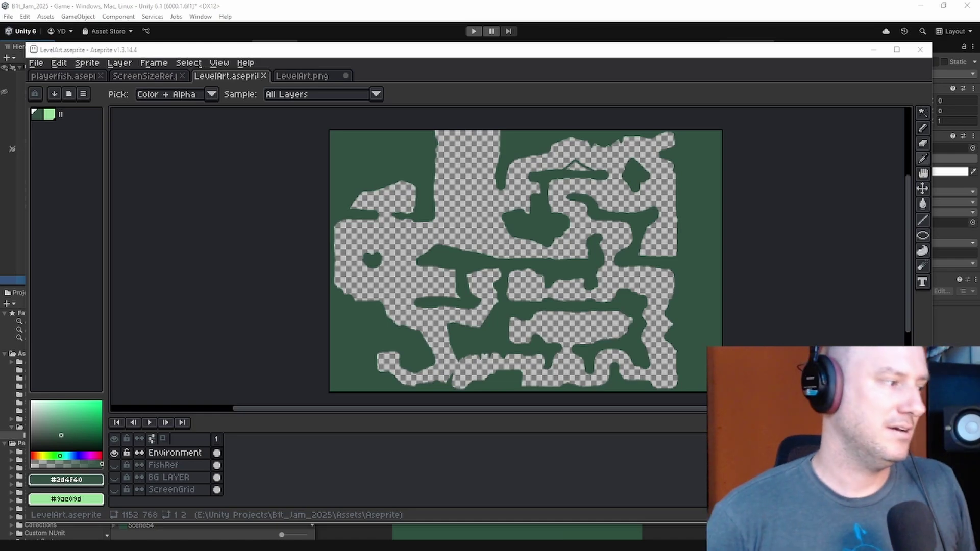
pyautogui.hotkey('alt', 'Tab')
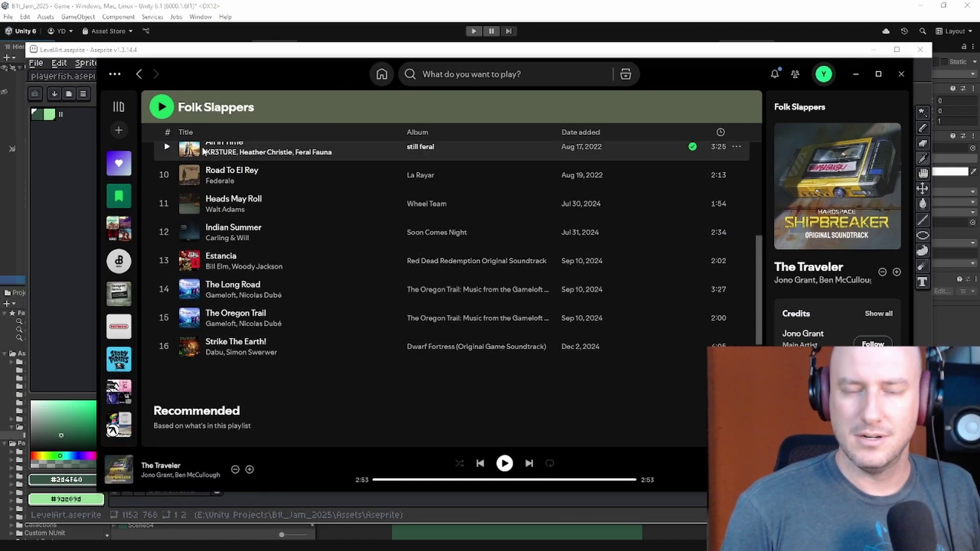
pyautogui.scroll(5, 203, 151)
pyautogui.scroll(-3, 222, 188)
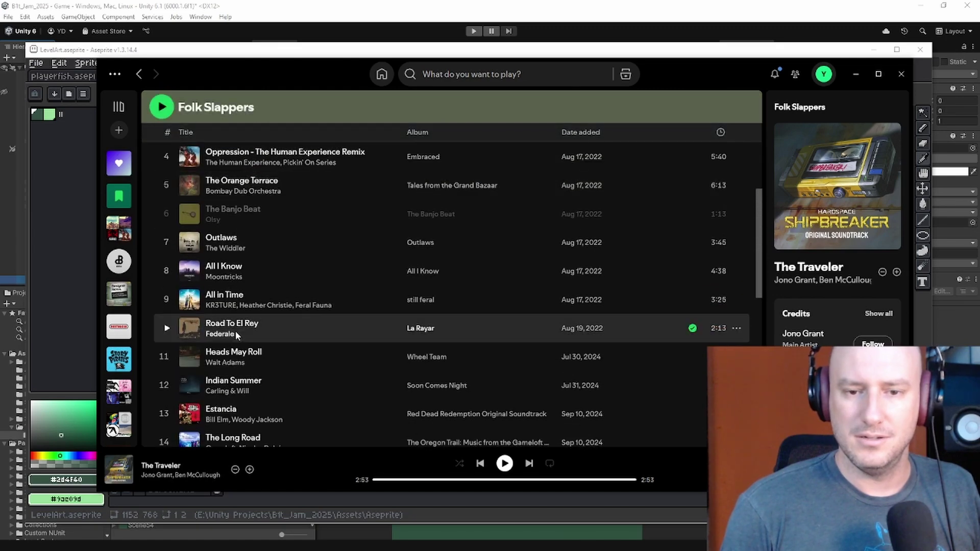
pyautogui.scroll(-1, 234, 330)
pyautogui.scroll(-1, 133, 235)
pyautogui.scroll(1, 143, 240)
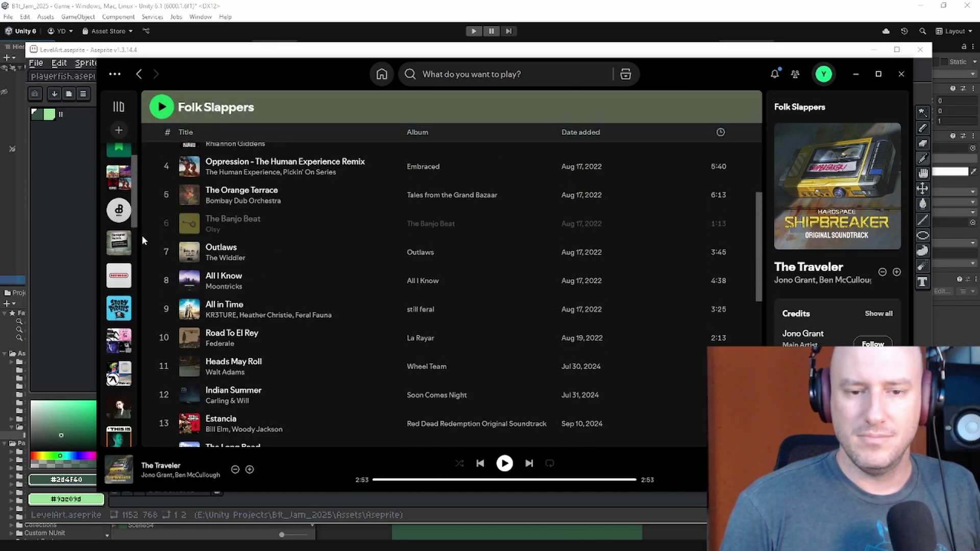
pyautogui.scroll(3, 142, 235)
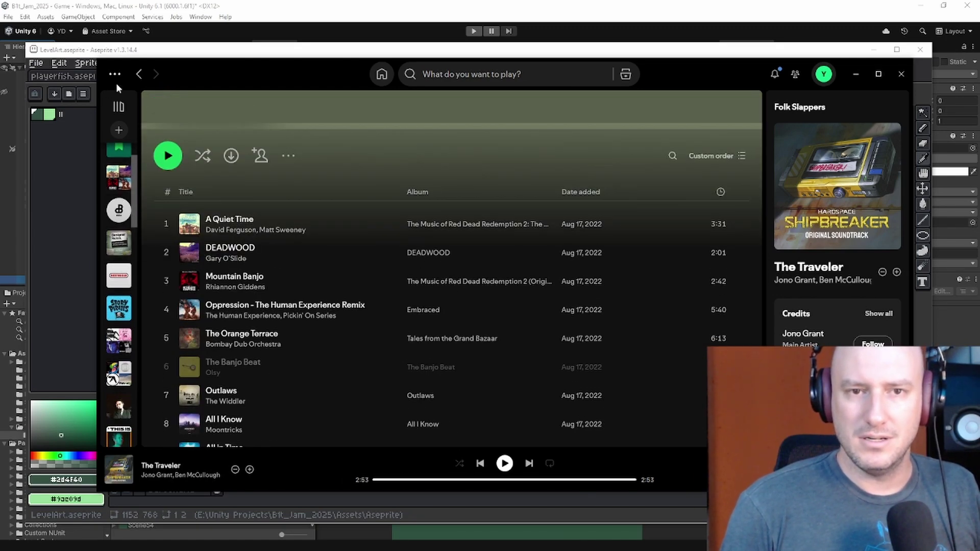
pyautogui.click(139, 74)
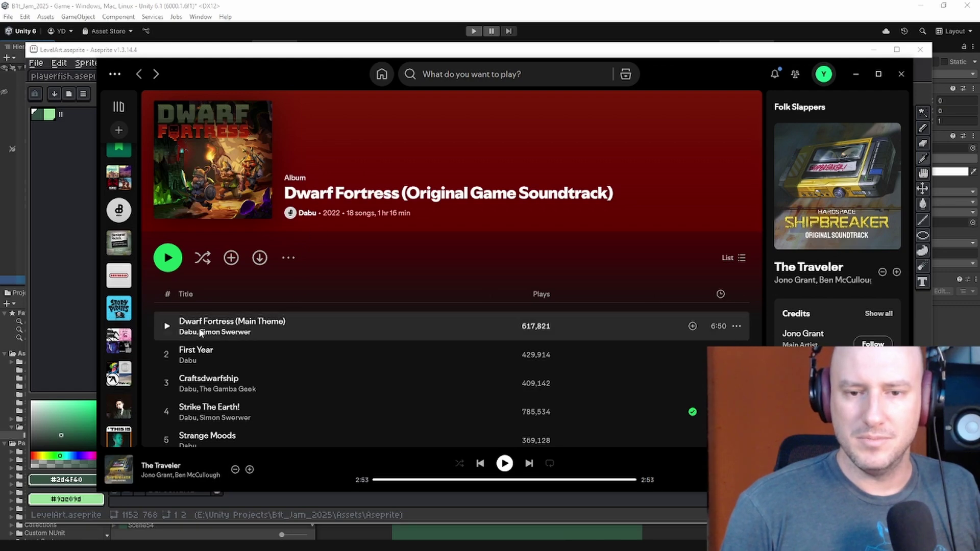
pyautogui.click(166, 327)
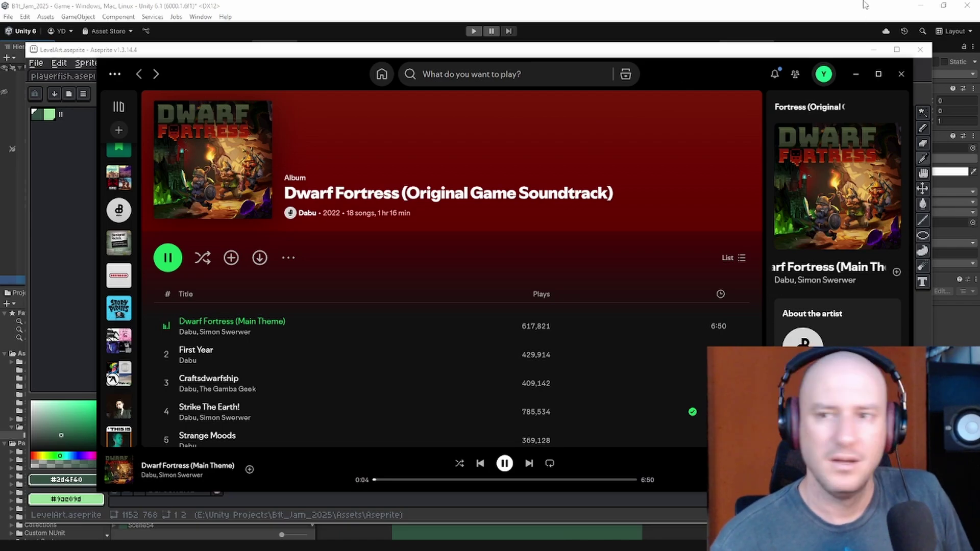
pyautogui.moveTo(732, 76); pyautogui.dragTo(0, 41)
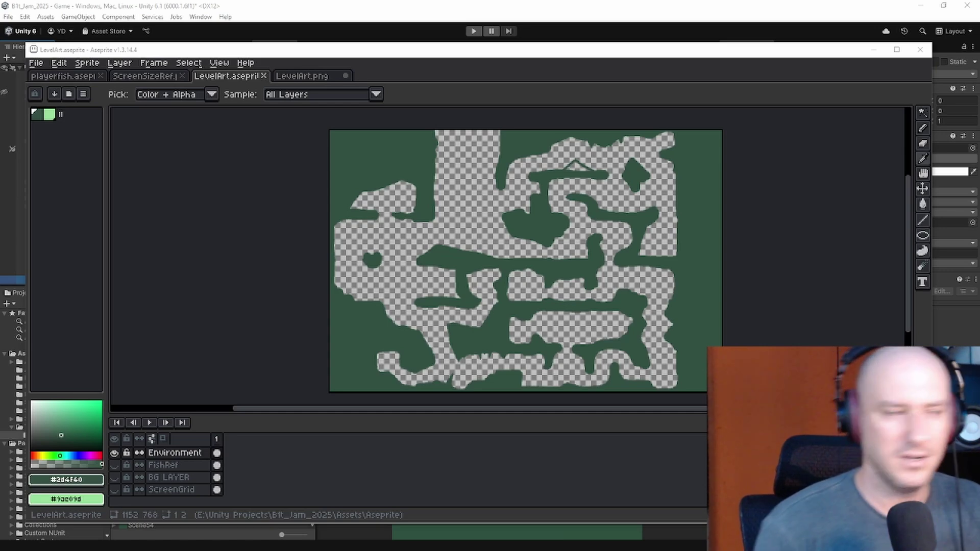
pyautogui.press('g')
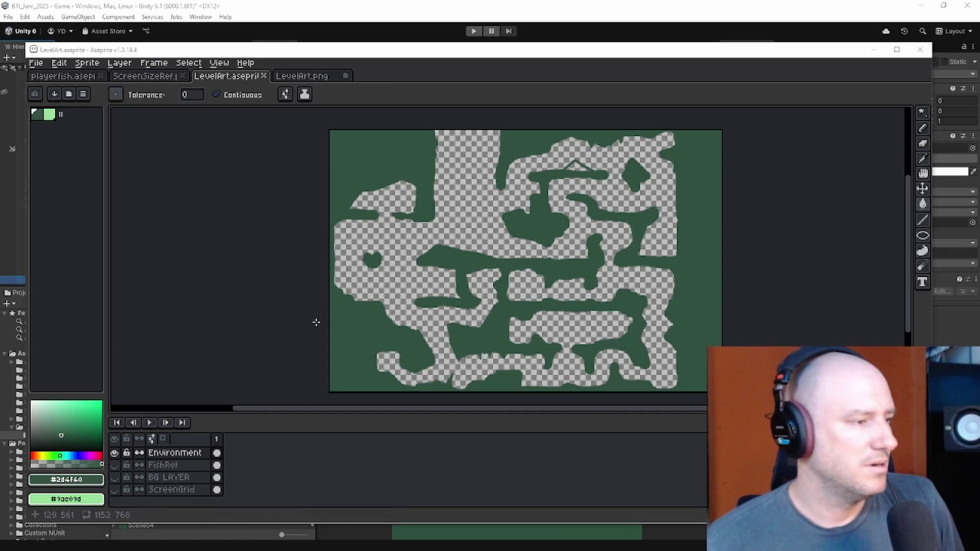
pyautogui.press('i')
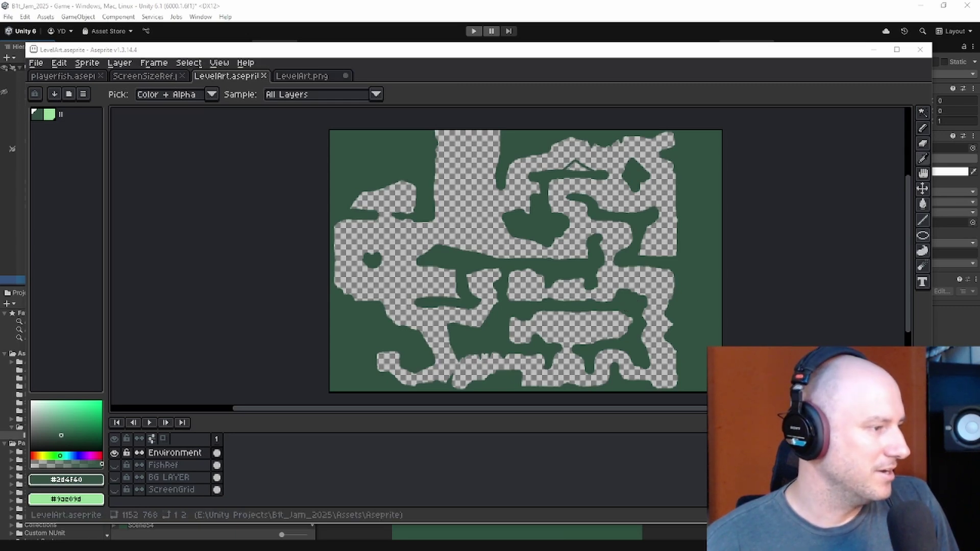
# Step: Switch back to Unity, enlarge the Hierarchy area and create an empty root object named Row_Y4 below Scene45
pyautogui.hotkey('alt', 'Tab')
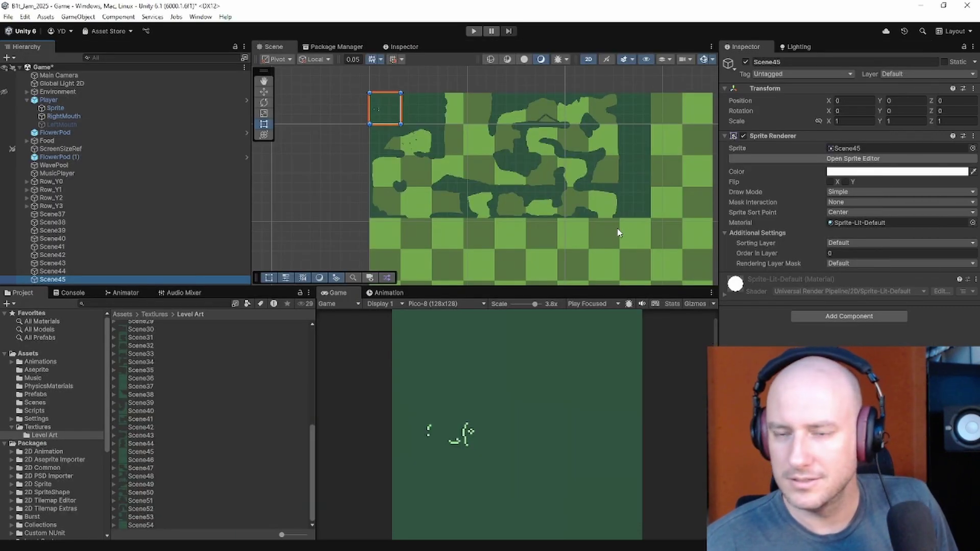
pyautogui.scroll(2, 619, 233)
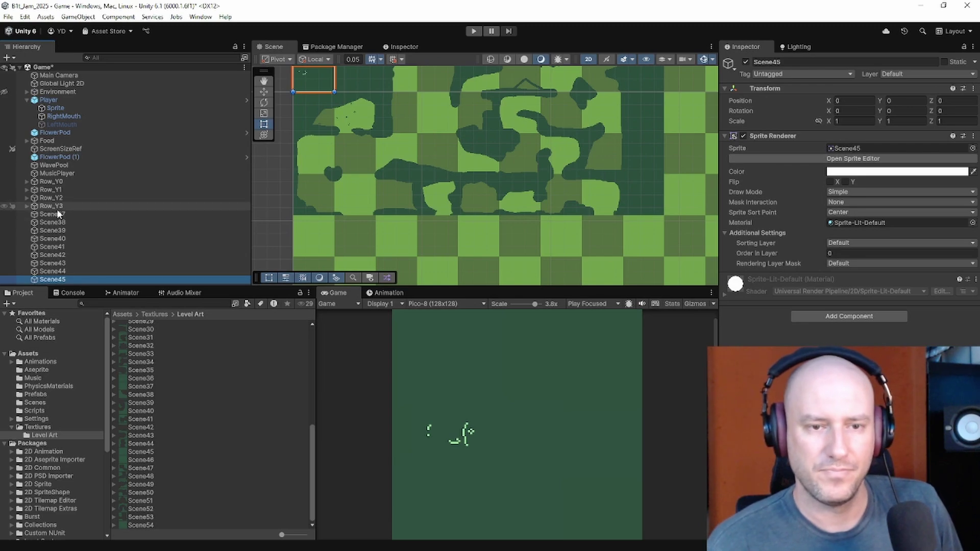
pyautogui.moveTo(123, 288); pyautogui.dragTo(123, 363)
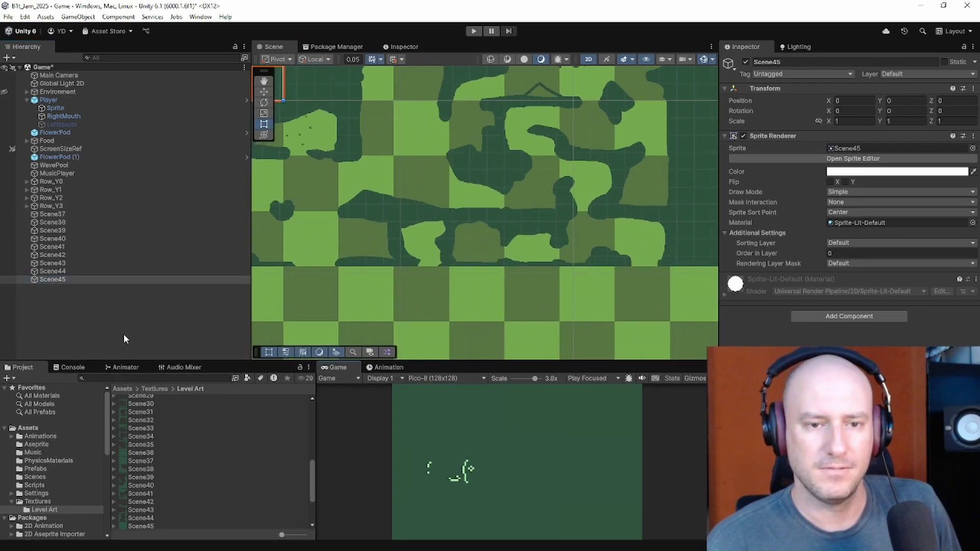
pyautogui.rightClick(123, 339)
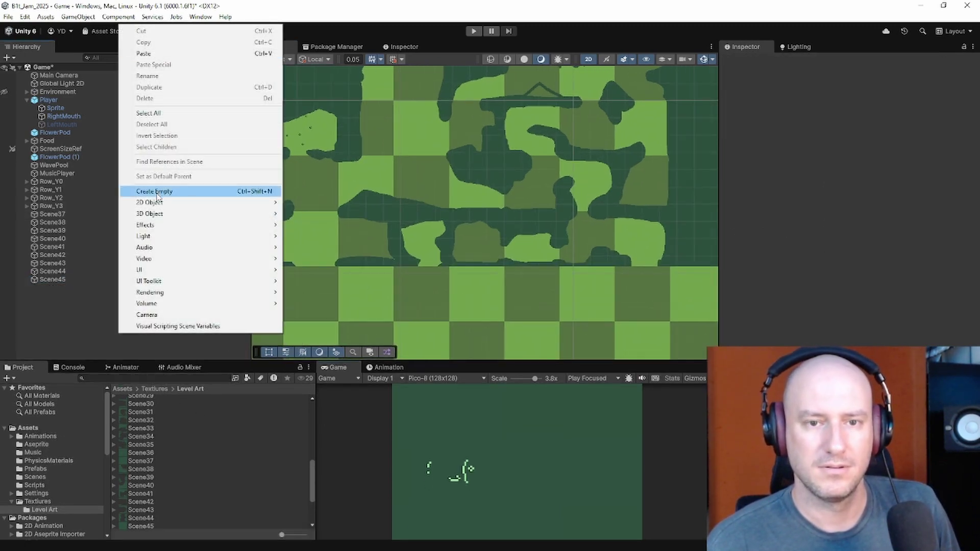
pyautogui.click(157, 193)
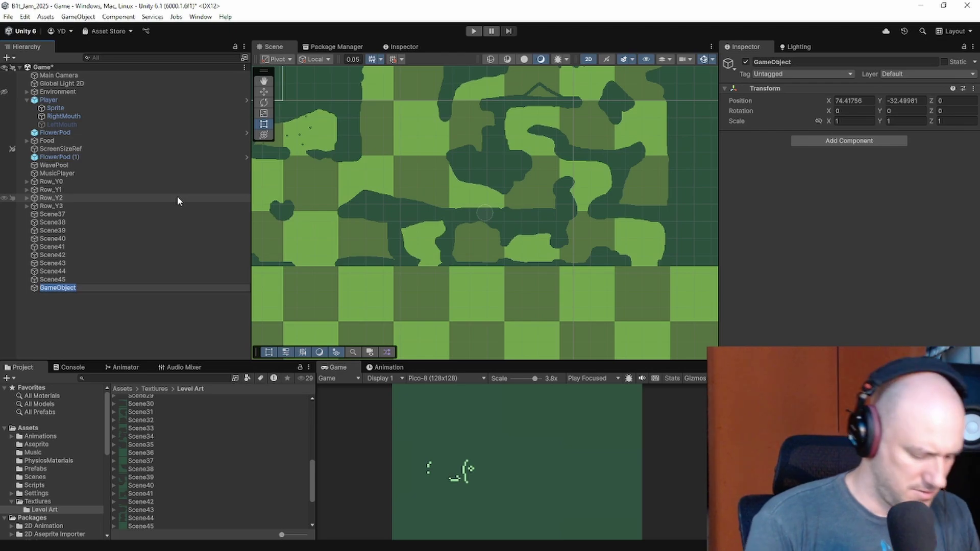
pyautogui.write('Row_')
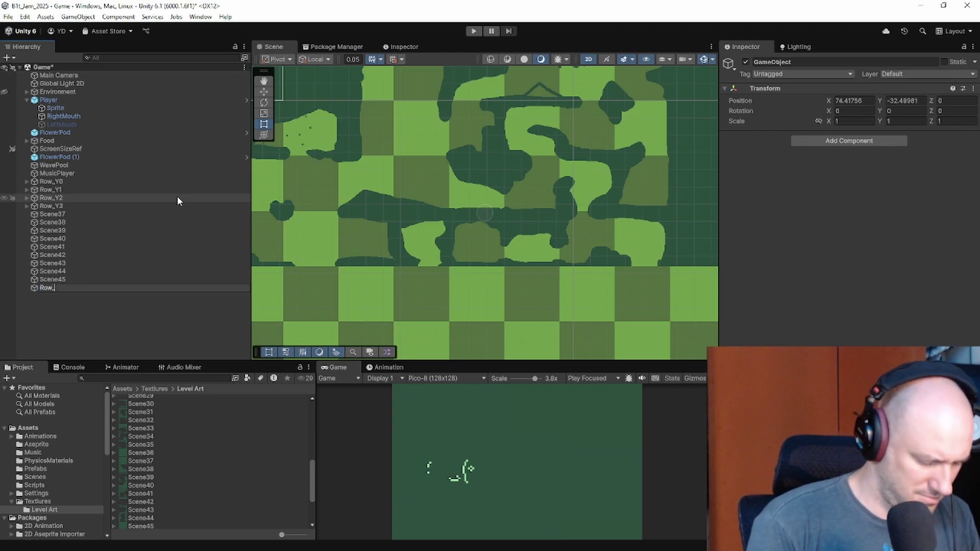
pyautogui.write('Y4')
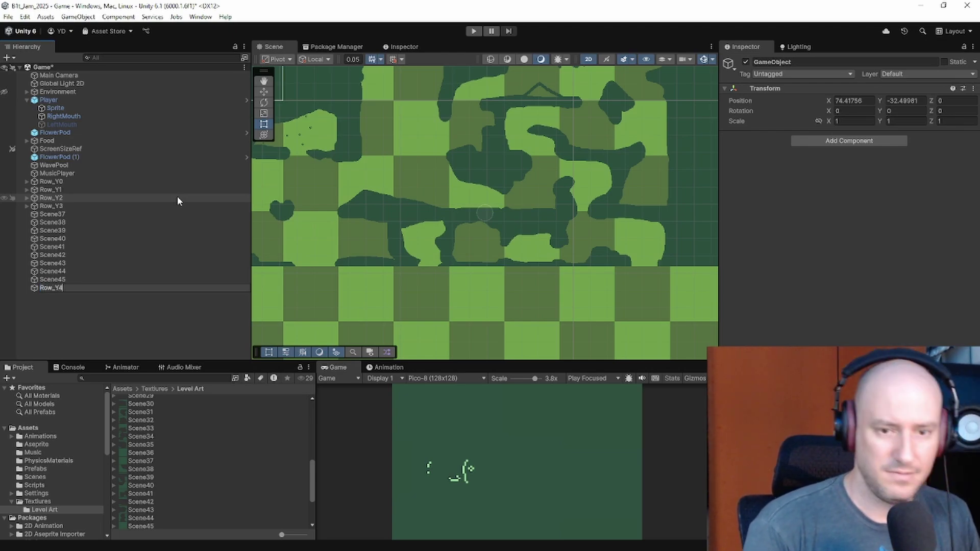
pyautogui.press('Return')
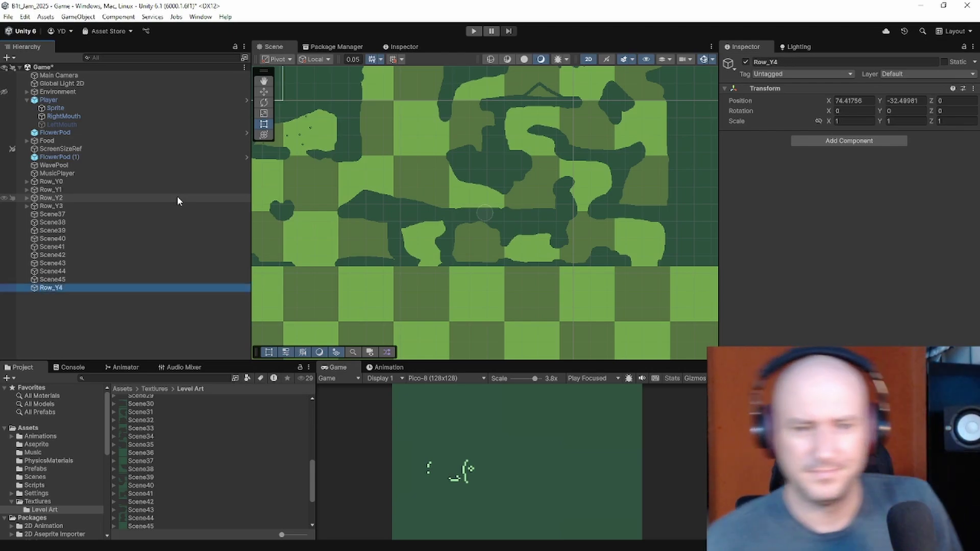
# Step: Set Row_Y4's X and Y position to 0
pyautogui.click(852, 101)
pyautogui.write('0')
pyautogui.click(925, 101)
pyautogui.write('0')
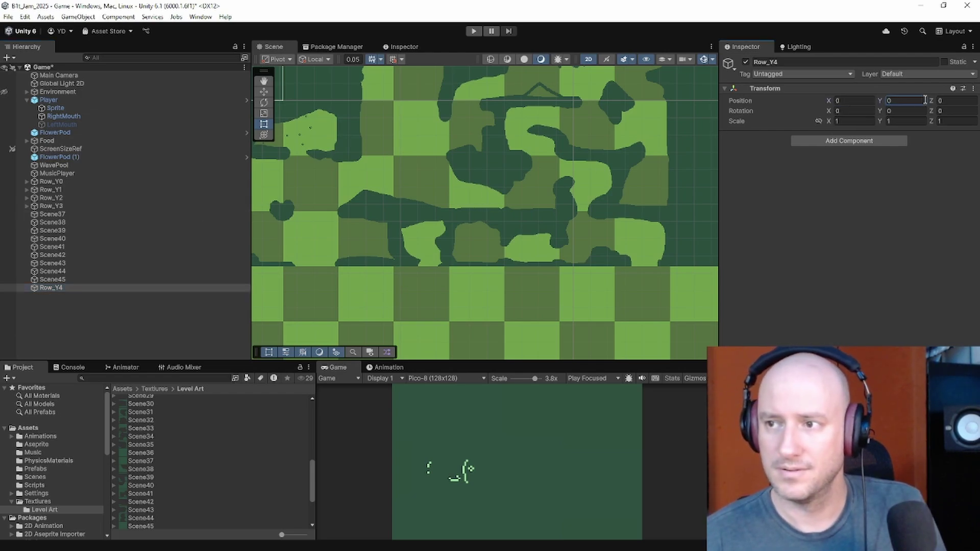
# Step: Check Row_Y3's position for reference, set Row_Y4's Y position to -64 and inspect its placement with the Move tool
pyautogui.click(103, 206)
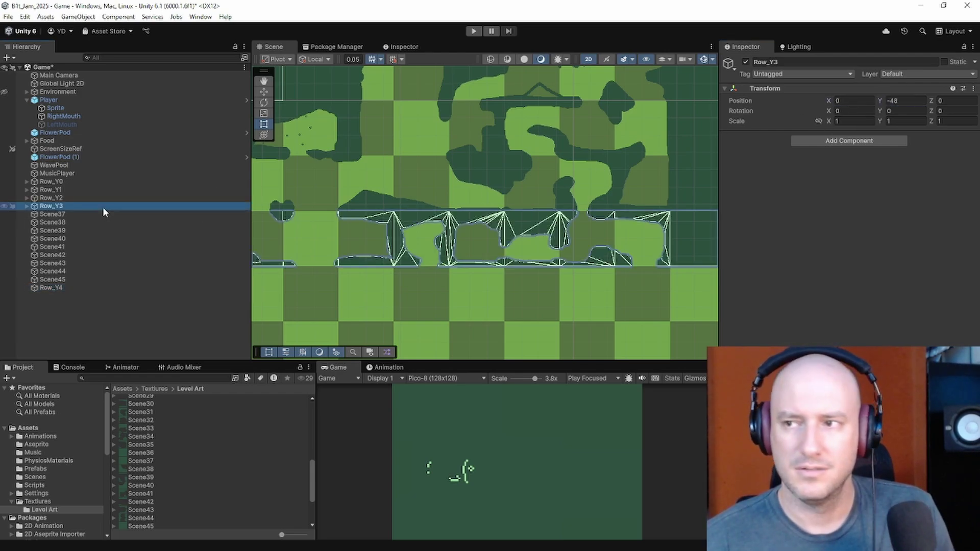
pyautogui.click(90, 287)
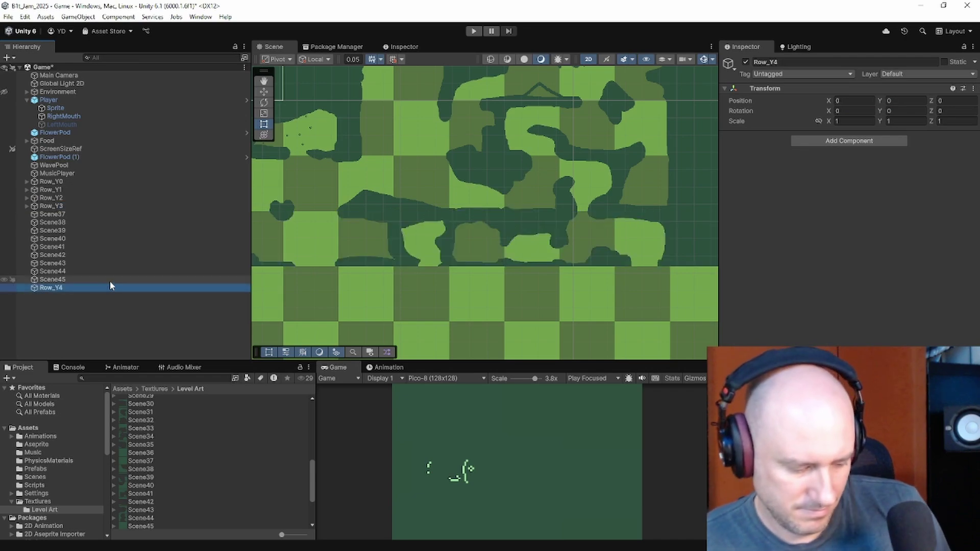
pyautogui.click(904, 103)
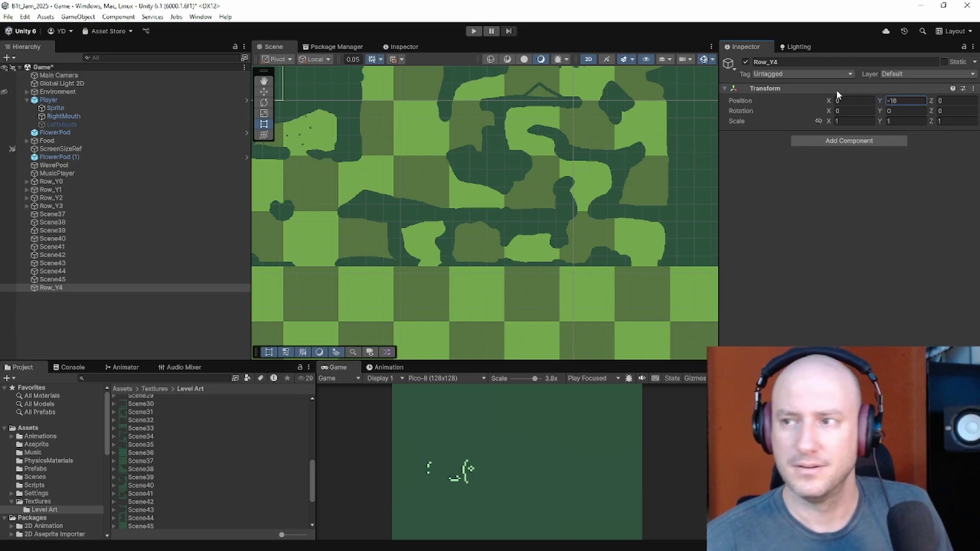
pyautogui.click(897, 102)
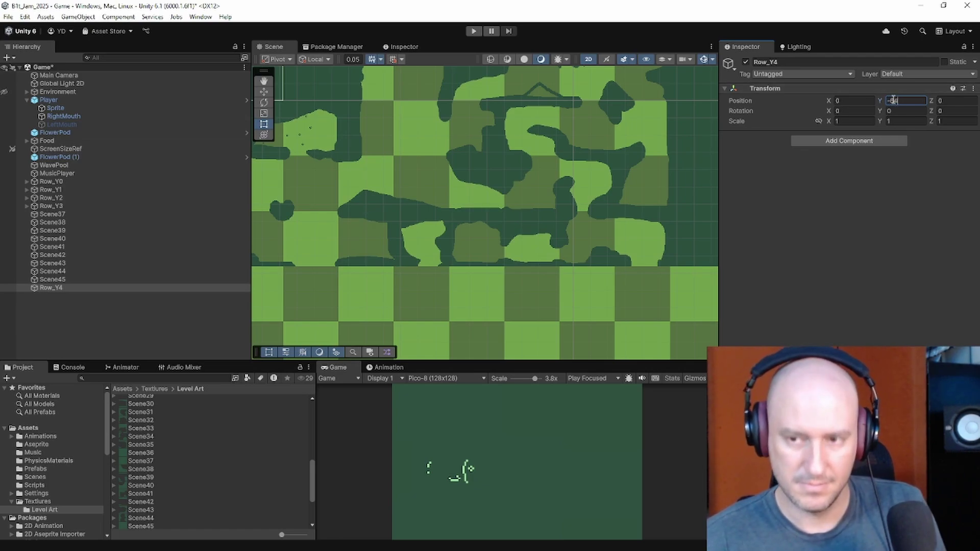
pyautogui.scroll(-5, 525, 237)
pyautogui.moveTo(501, 229); pyautogui.dragTo(564, 157, button='middle')
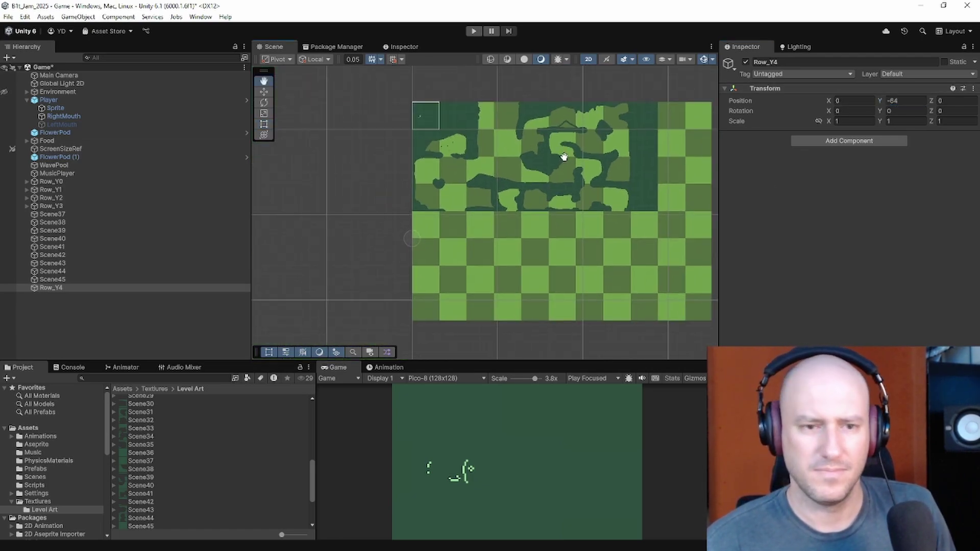
pyautogui.click(267, 91)
pyautogui.scroll(4, 427, 262)
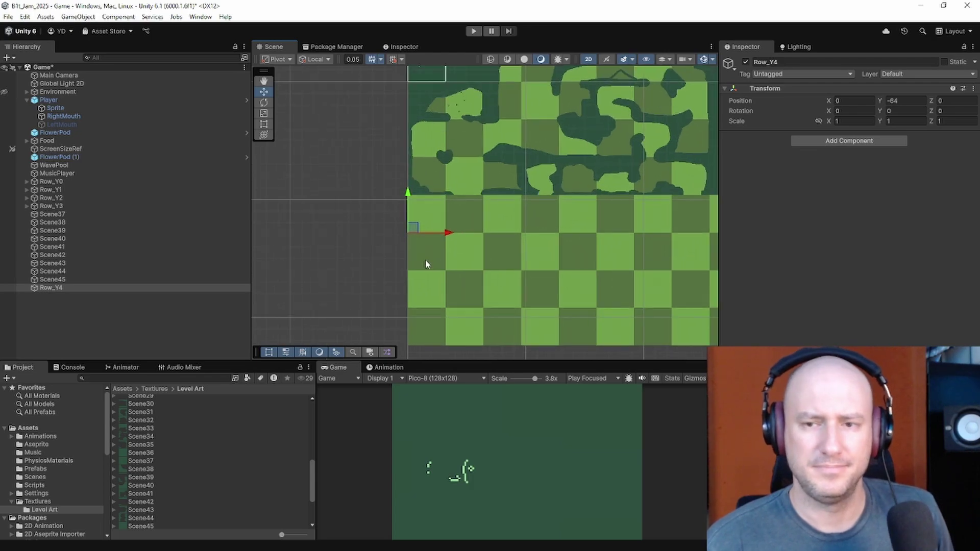
# Step: Go through Scene37 to Scene45 one by one to check their order, transforms and sprites
pyautogui.click(98, 278)
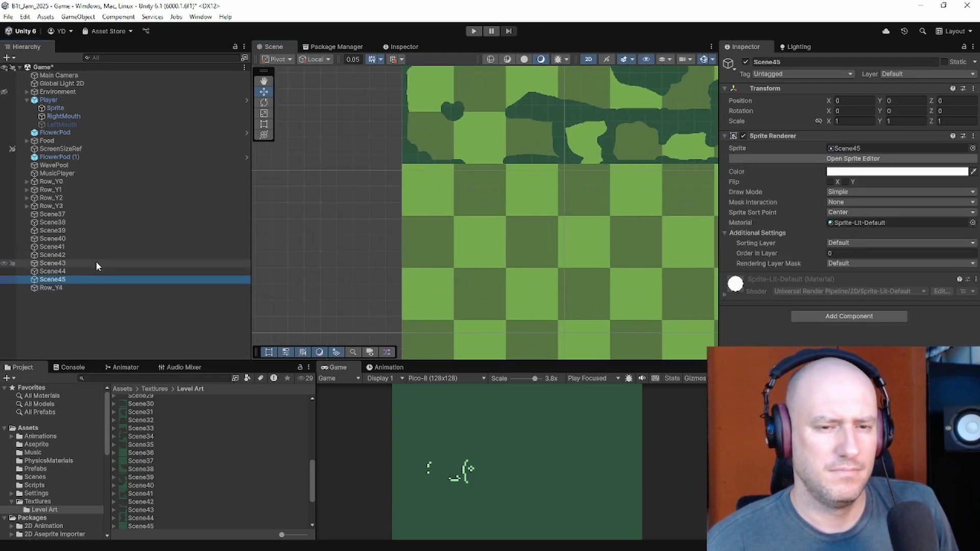
pyautogui.click(75, 213)
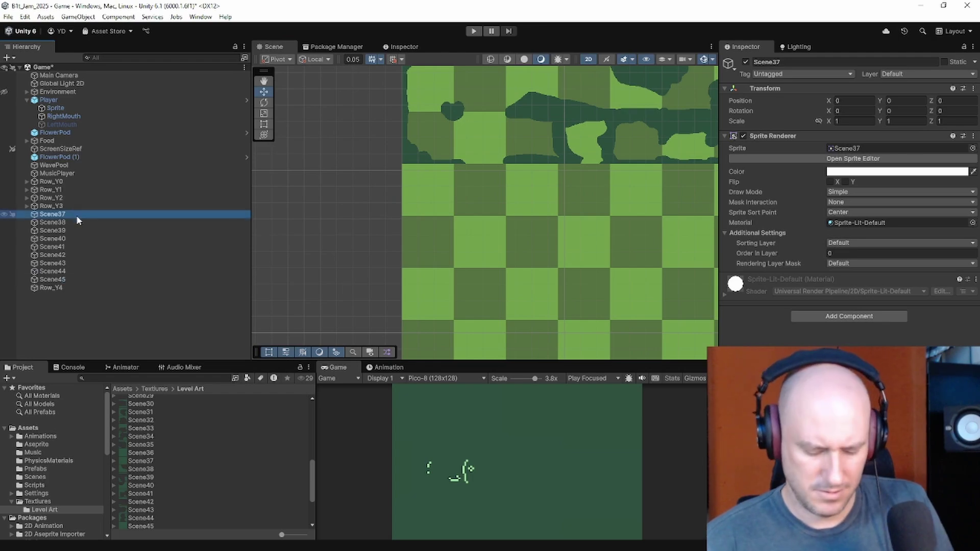
pyautogui.press('Down')
pyautogui.press('Down')
pyautogui.press('Down')
pyautogui.press('Down')
pyautogui.press('Down')
pyautogui.press('Down')
pyautogui.press('Down')
pyautogui.press('Down')
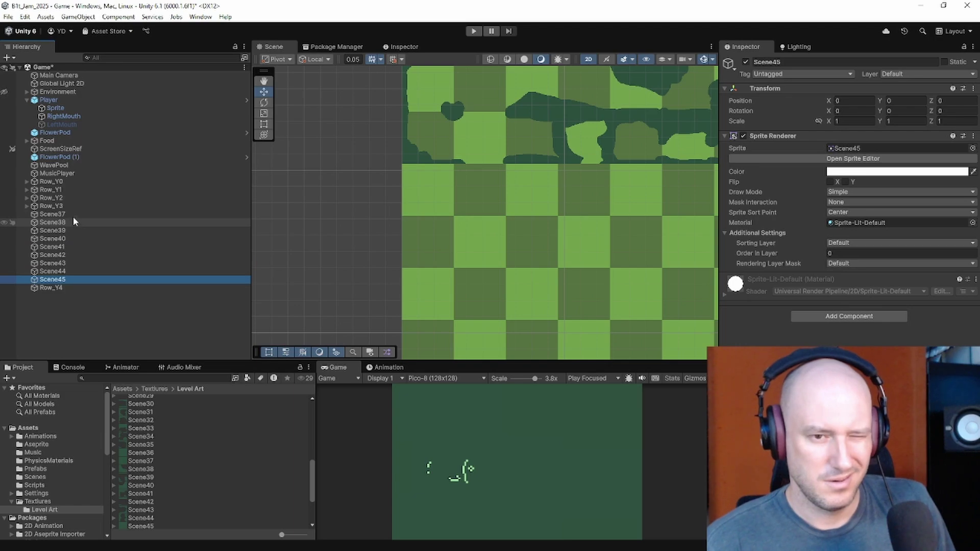
# Step: Parent Scene37 to Scene45 under Row_Y4 and set the Y position of all nine to 0
pyautogui.keyDown('shift'); pyautogui.click(71, 214); pyautogui.keyUp('shift')
pyautogui.moveTo(71, 213); pyautogui.dragTo(57, 290)
pyautogui.click(51, 223)
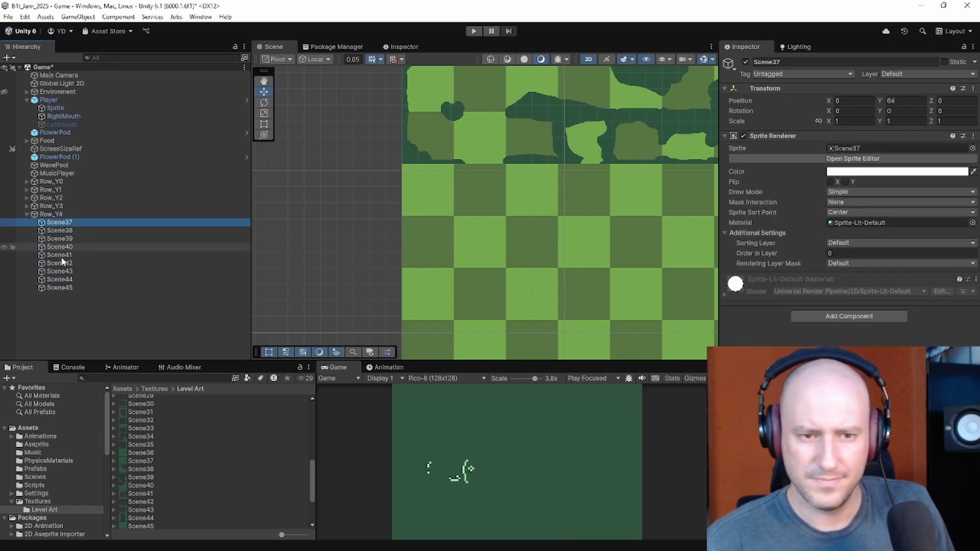
pyautogui.keyDown('shift'); pyautogui.click(102, 288); pyautogui.keyUp('shift')
pyautogui.click(887, 102)
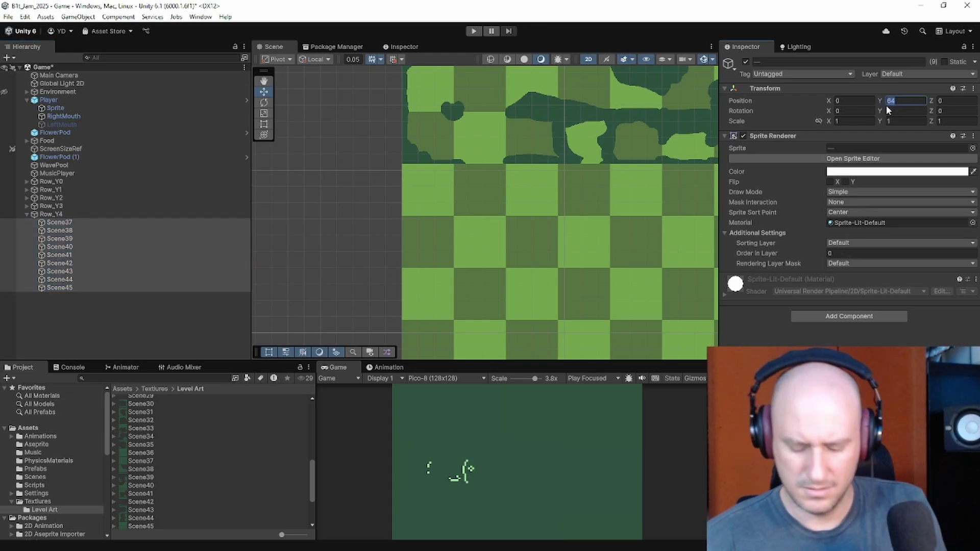
pyautogui.write('0')
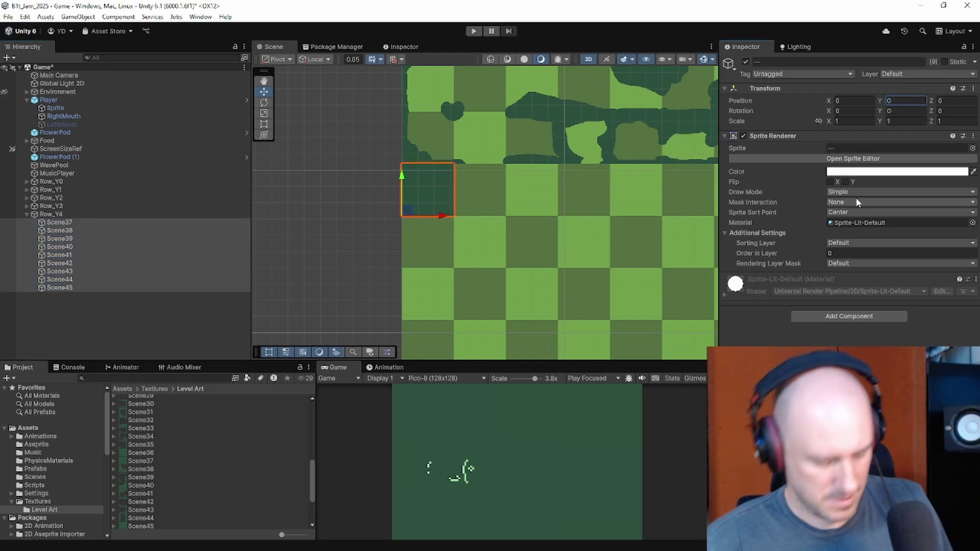
pyautogui.click(849, 316)
pyautogui.write('pol')
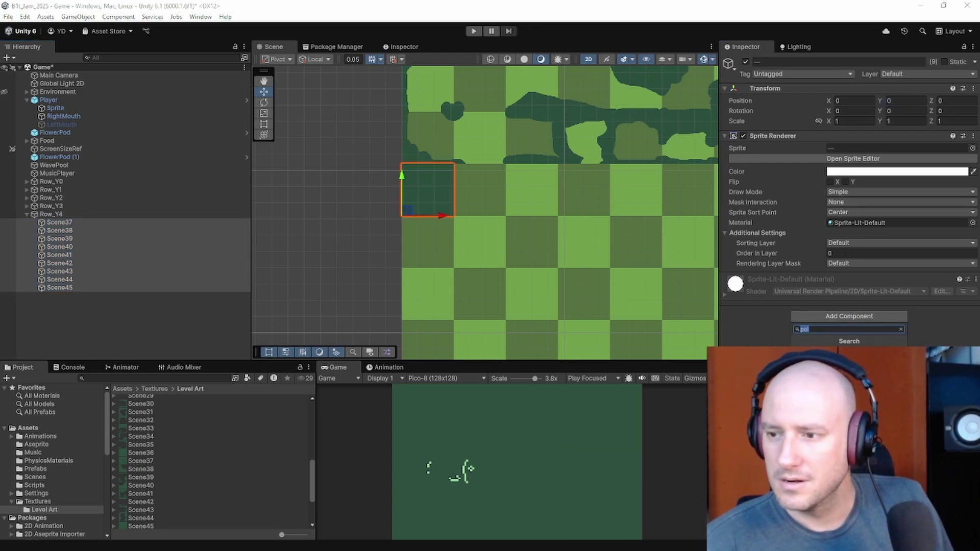
pyautogui.click(91, 222)
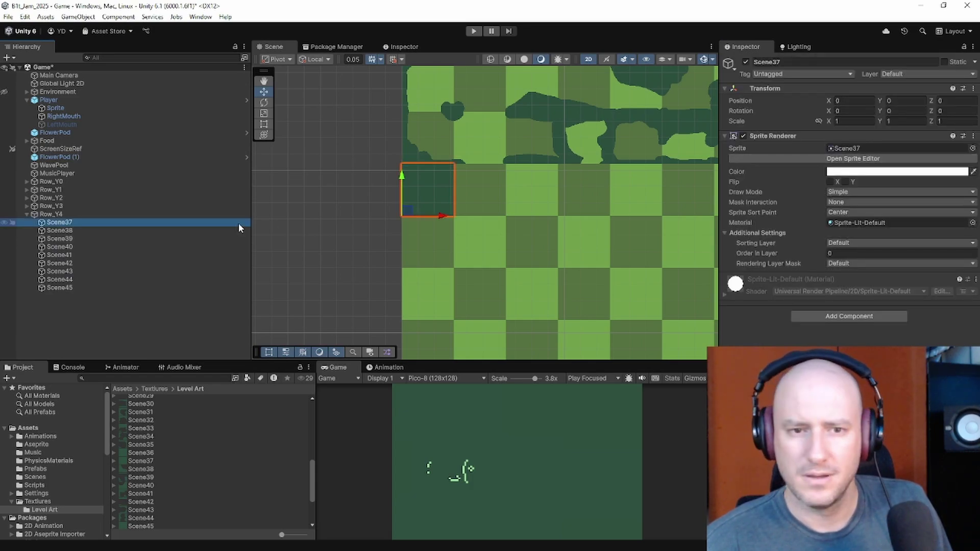
# Step: Set the X position of Scene38 to 16 and of Scene39 to 32
pyautogui.click(225, 229)
pyautogui.click(853, 101)
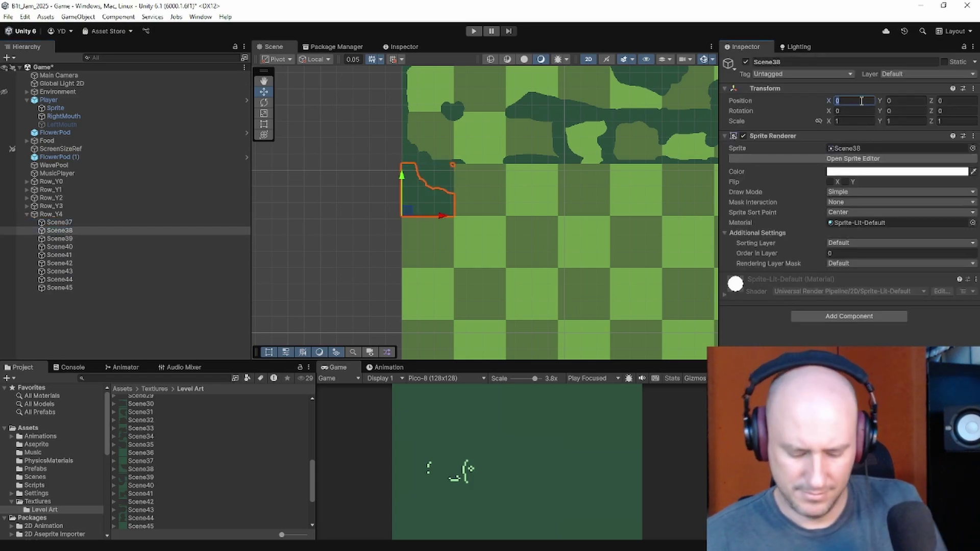
pyautogui.write('16')
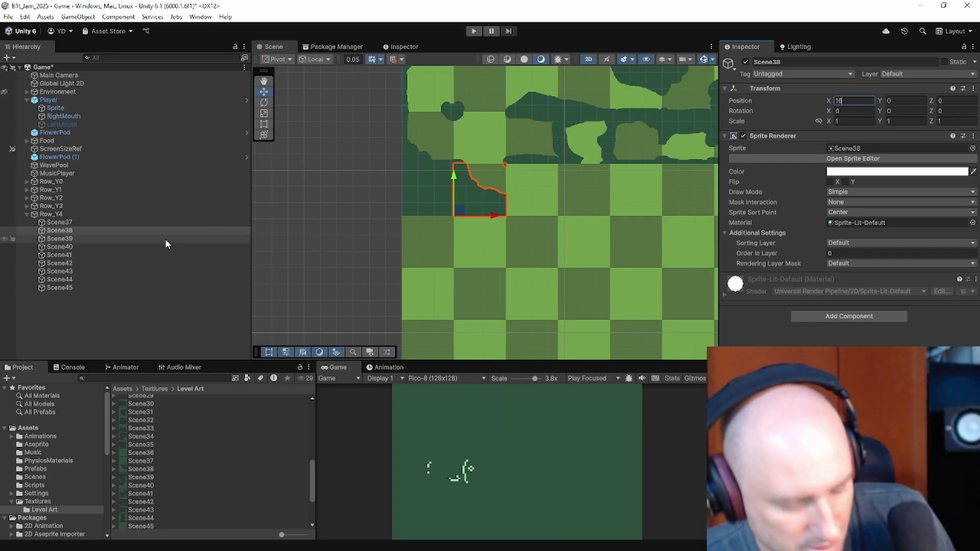
pyautogui.click(165, 239)
pyautogui.click(857, 104)
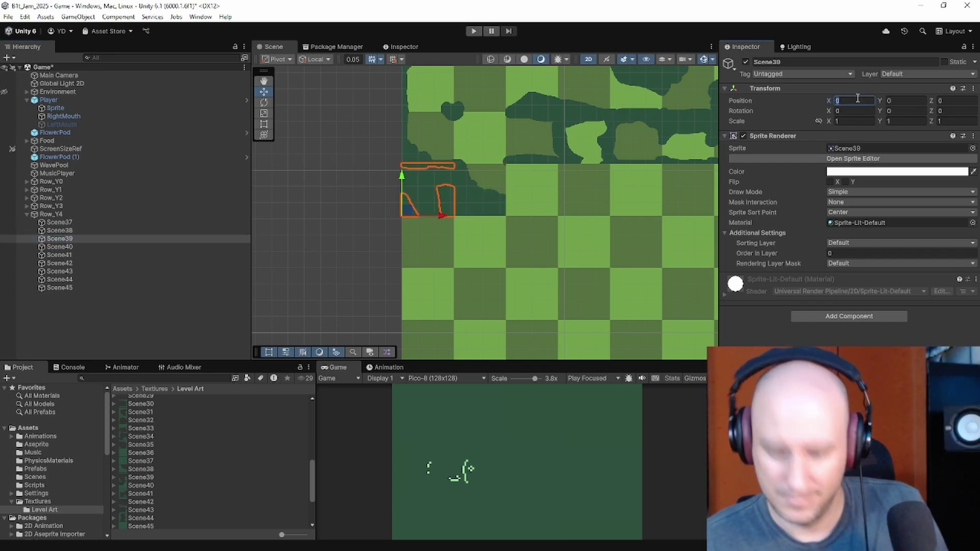
pyautogui.write('32')
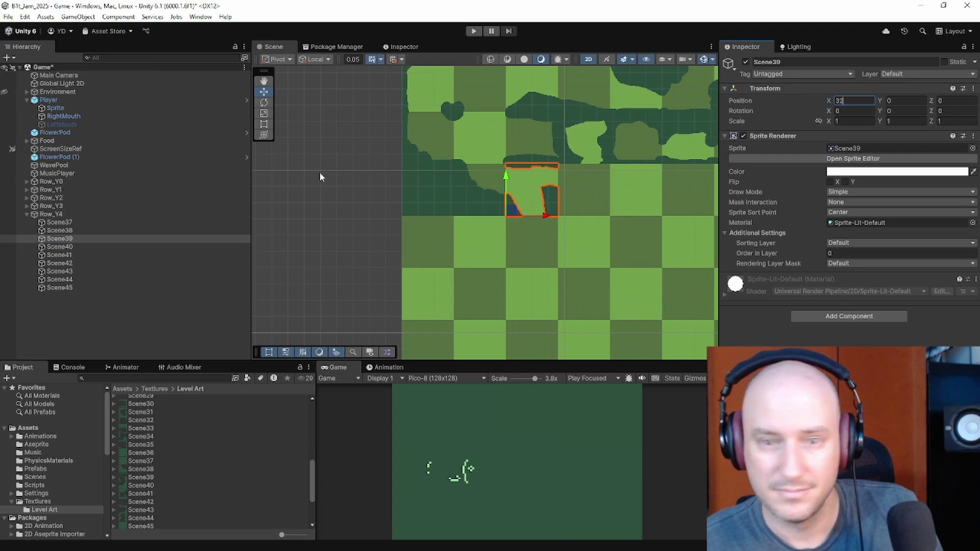
# Step: Set the X position of Scene40 to 48 and of Scene41 to 64
pyautogui.click(85, 246)
pyautogui.click(845, 100)
pyautogui.write('48')
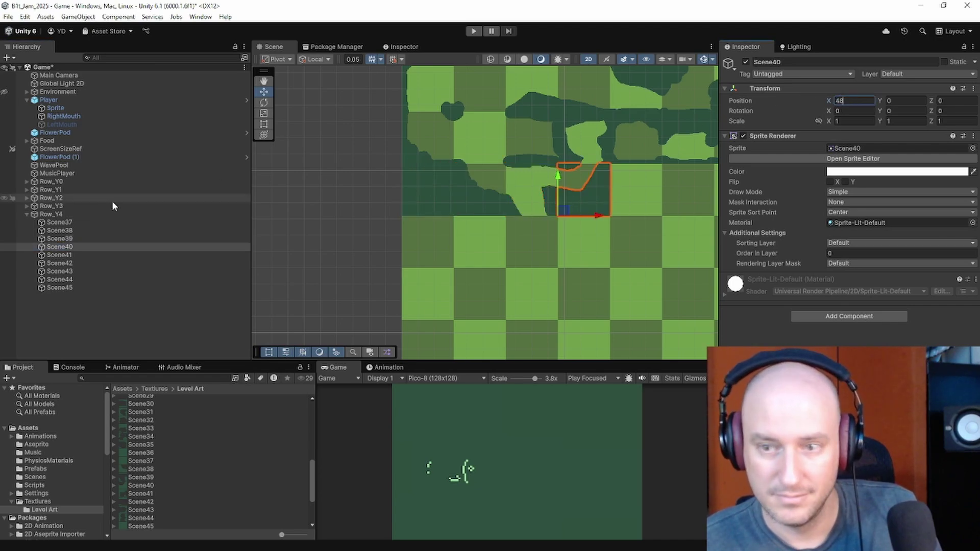
pyautogui.click(115, 247)
pyautogui.click(118, 255)
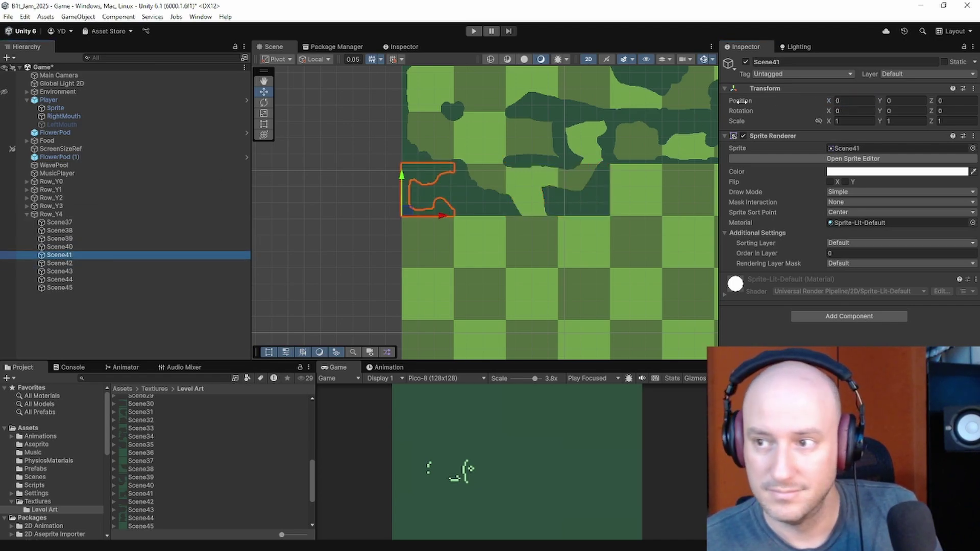
pyautogui.click(845, 100)
pyautogui.write('64')
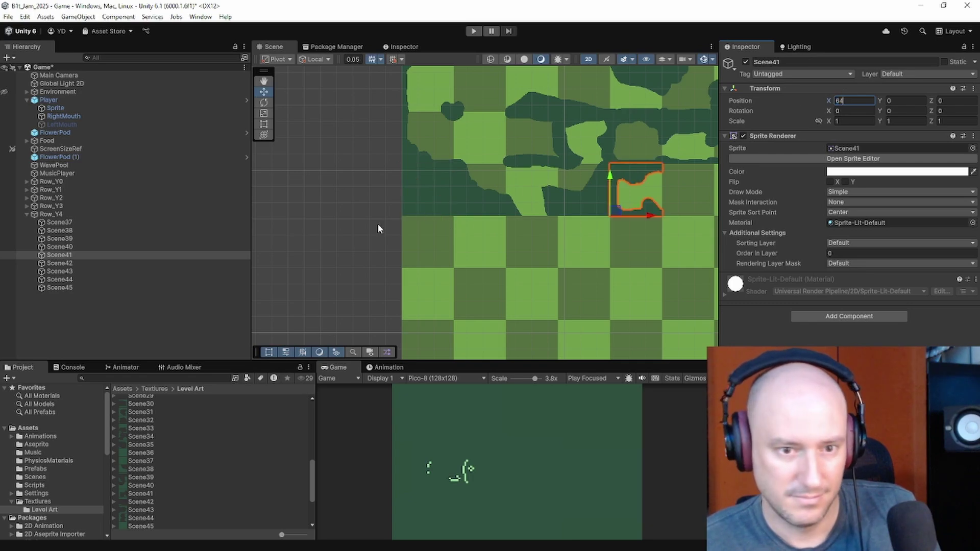
# Step: Set the X position of Scene42 to 80 and of Scene43 to 96
pyautogui.click(81, 262)
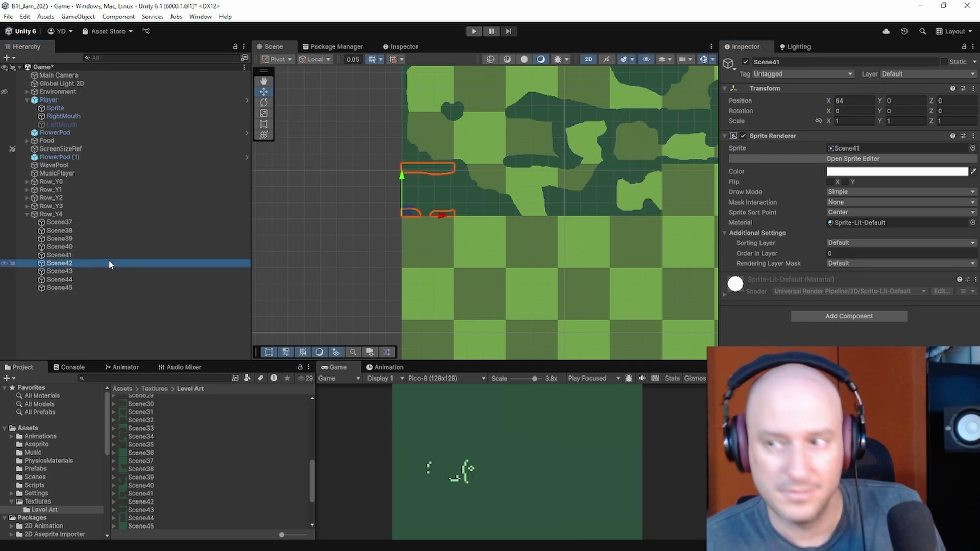
pyautogui.click(841, 101)
pyautogui.write('80')
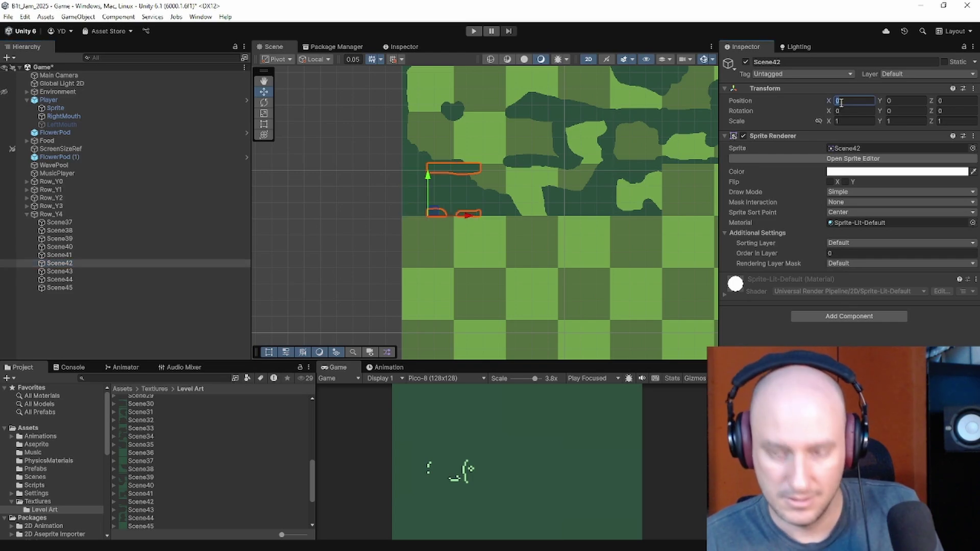
pyautogui.click(104, 271)
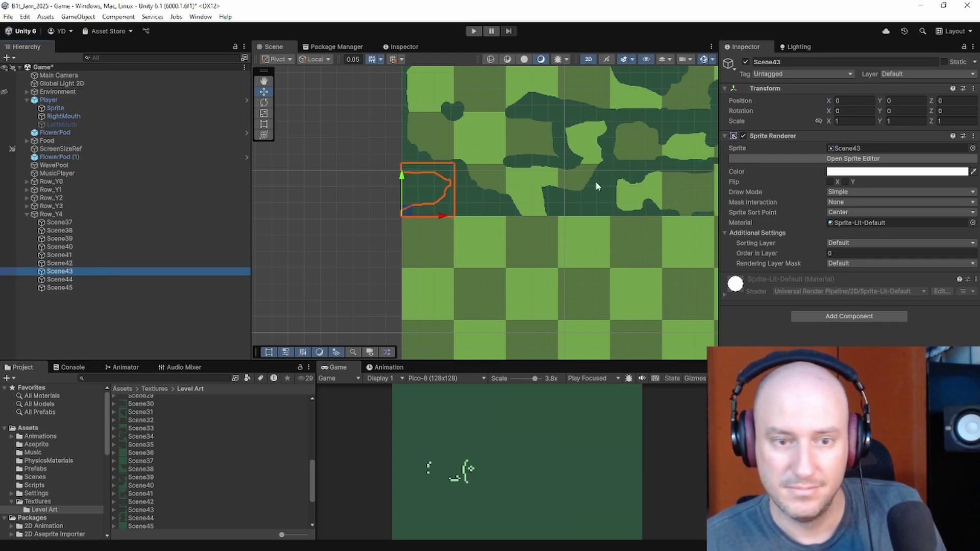
pyautogui.click(847, 101)
pyautogui.write('96')
pyautogui.moveTo(543, 233); pyautogui.dragTo(351, 235, button='middle')
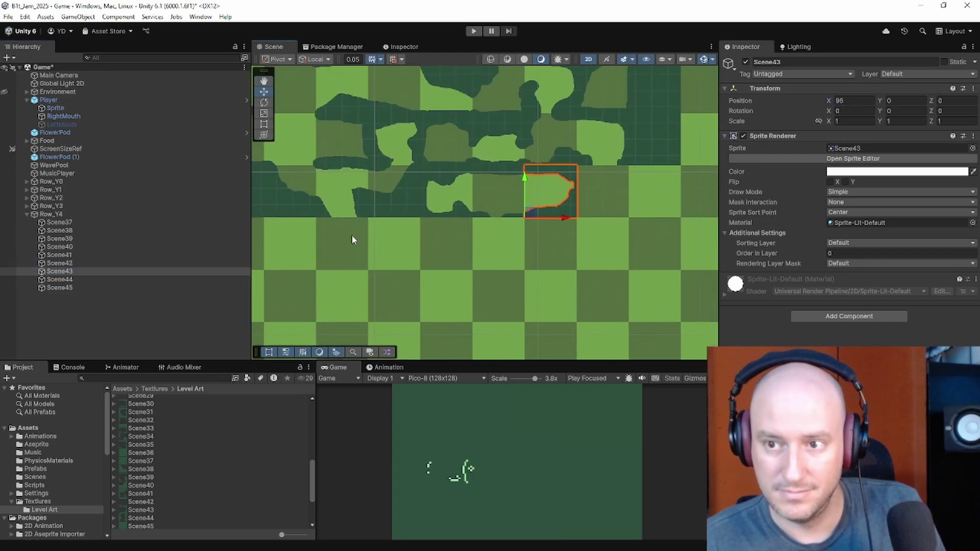
# Step: Set the X position of Scene44 to 112 and of Scene45 to 128
pyautogui.click(68, 279)
pyautogui.click(853, 100)
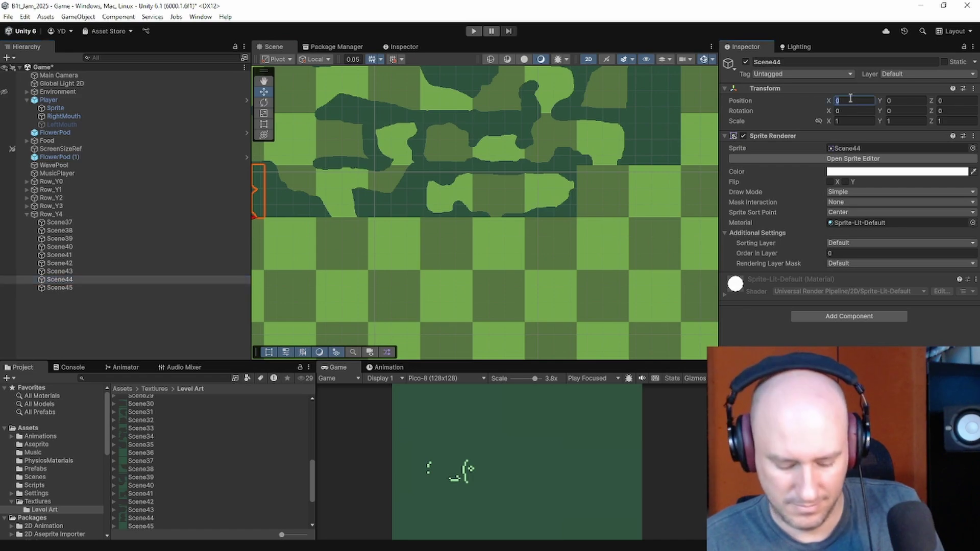
pyautogui.write('112')
pyautogui.click(111, 288)
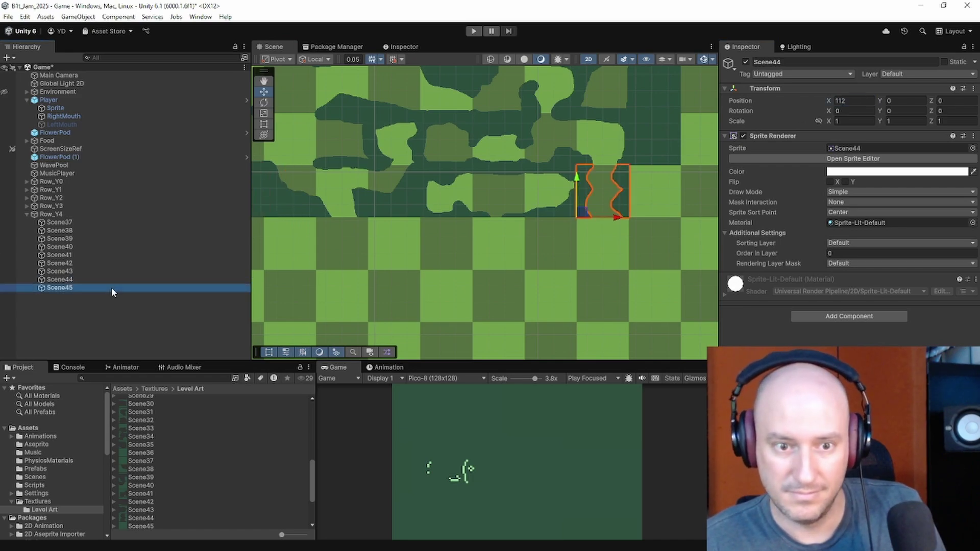
pyautogui.click(848, 100)
pyautogui.write('128')
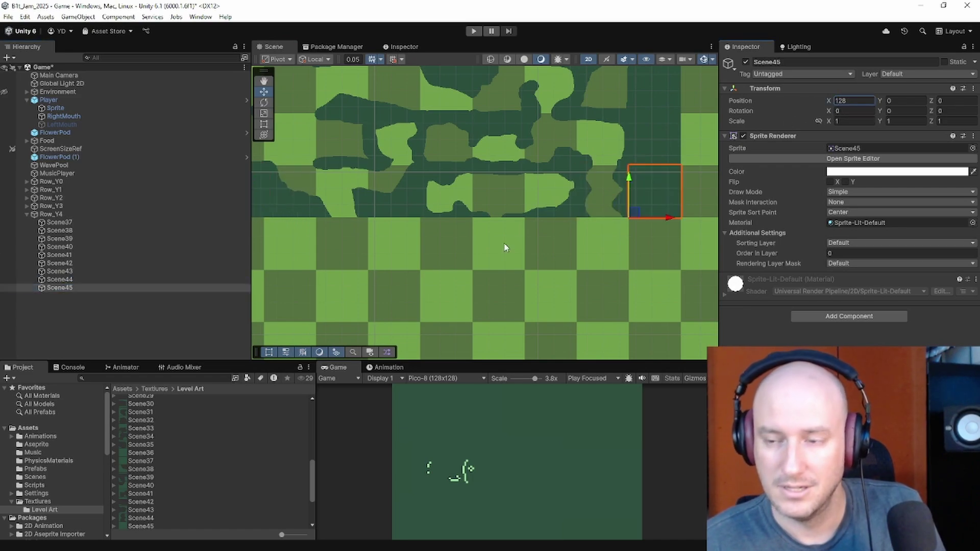
# Step: Add a Polygon Collider 2D to Scene37 through Scene45 together and mark all nine as Static
pyautogui.keyDown('shift'); pyautogui.click(78, 222); pyautogui.keyUp('shift')
pyautogui.click(849, 316)
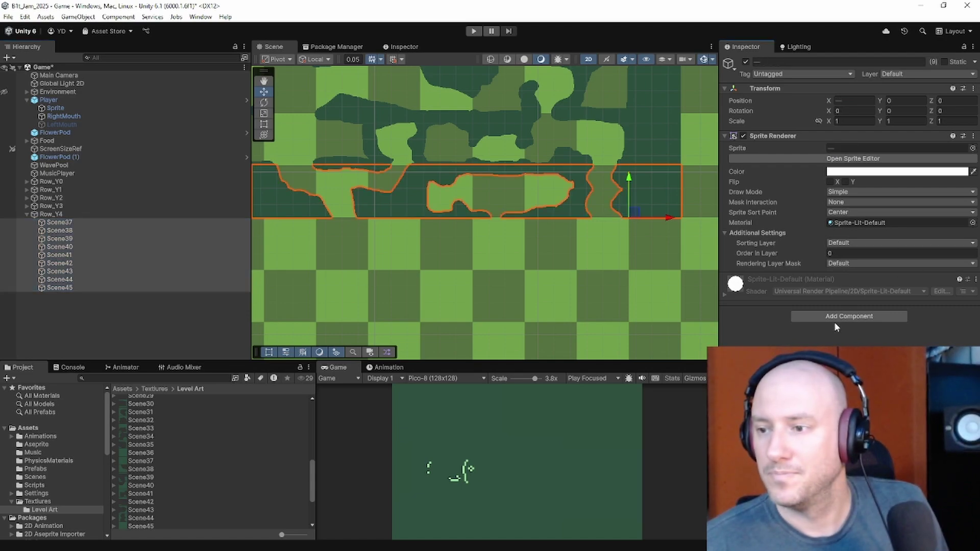
pyautogui.write('poly')
pyautogui.press('Return')
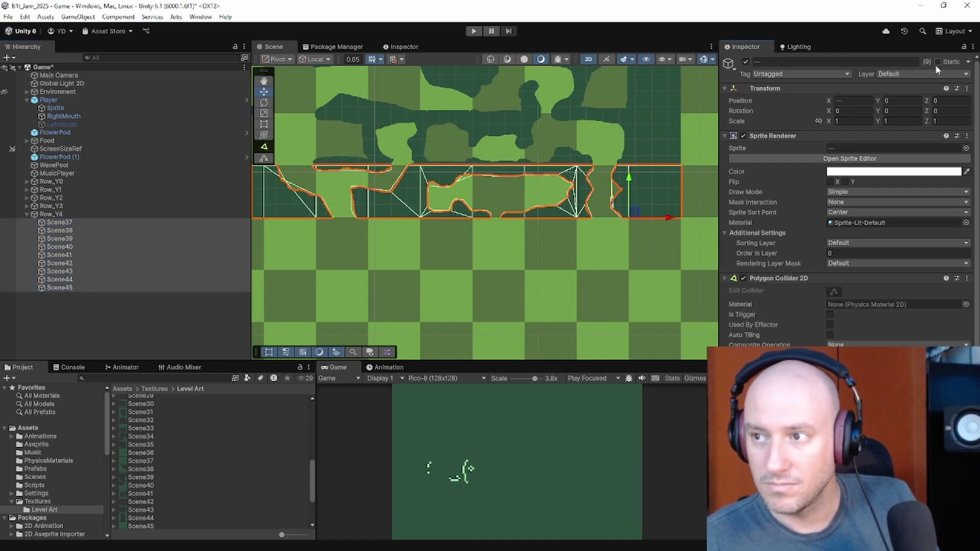
pyautogui.moveTo(368, 239); pyautogui.dragTo(419, 282, button='middle')
pyautogui.scroll(6, 375, 228)
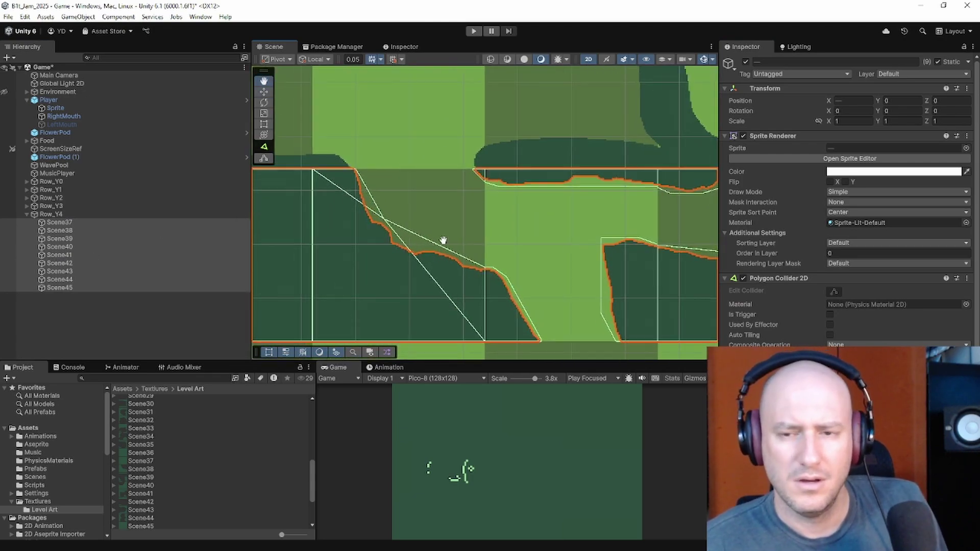
pyautogui.moveTo(444, 241); pyautogui.dragTo(529, 238, button='middle')
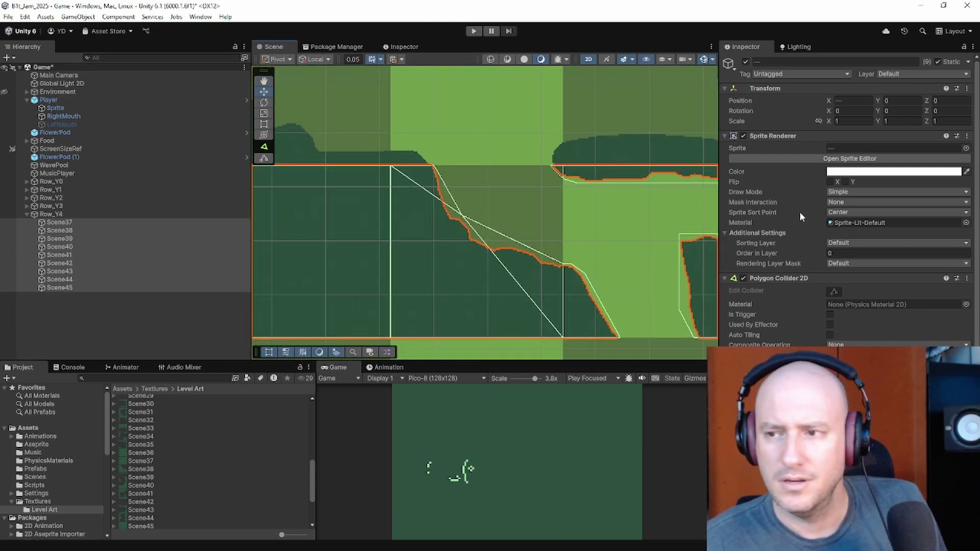
# Step: Edit Scene38's polygon collider, adding and moving points so its edge follows the sloping terrain outline
pyautogui.click(84, 222)
pyautogui.click(57, 230)
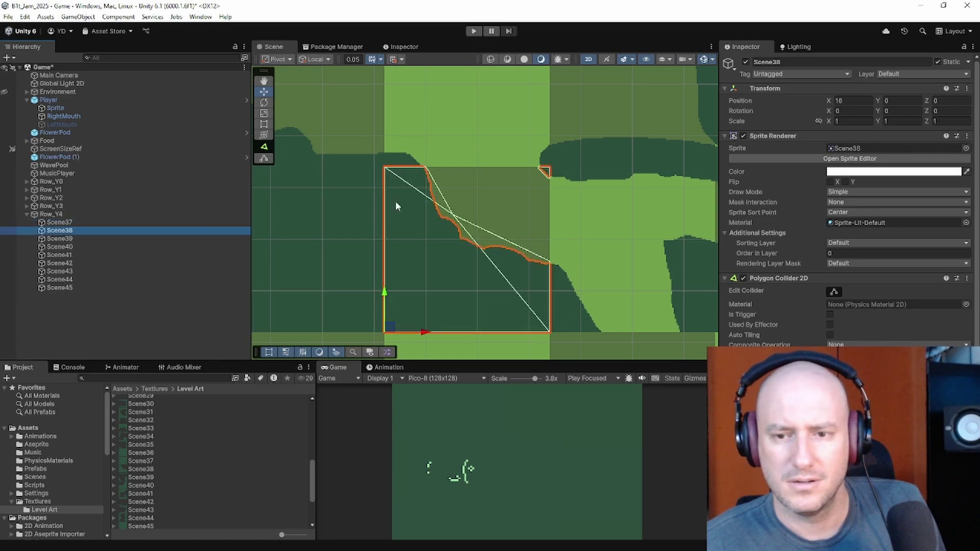
pyautogui.click(834, 292)
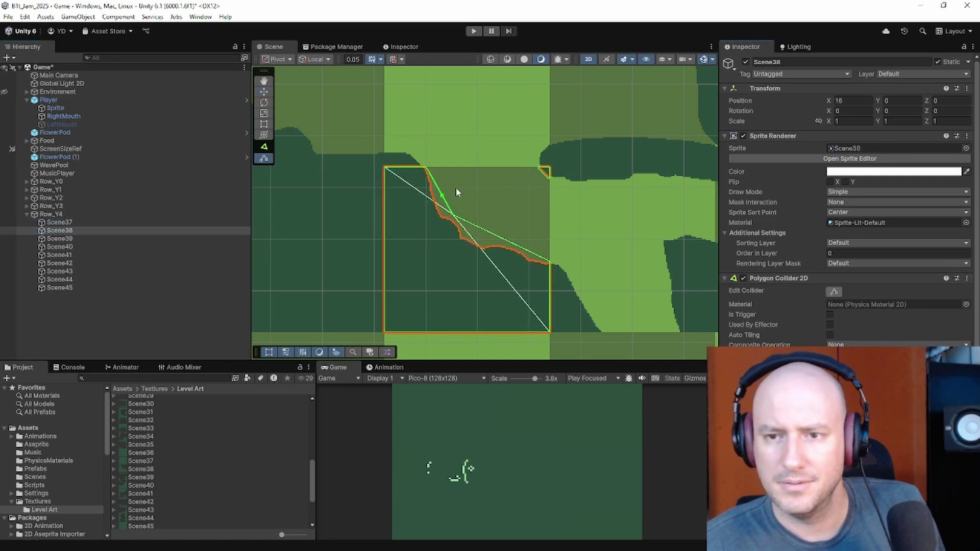
pyautogui.scroll(2, 456, 188)
pyautogui.moveTo(459, 195); pyautogui.dragTo(434, 215)
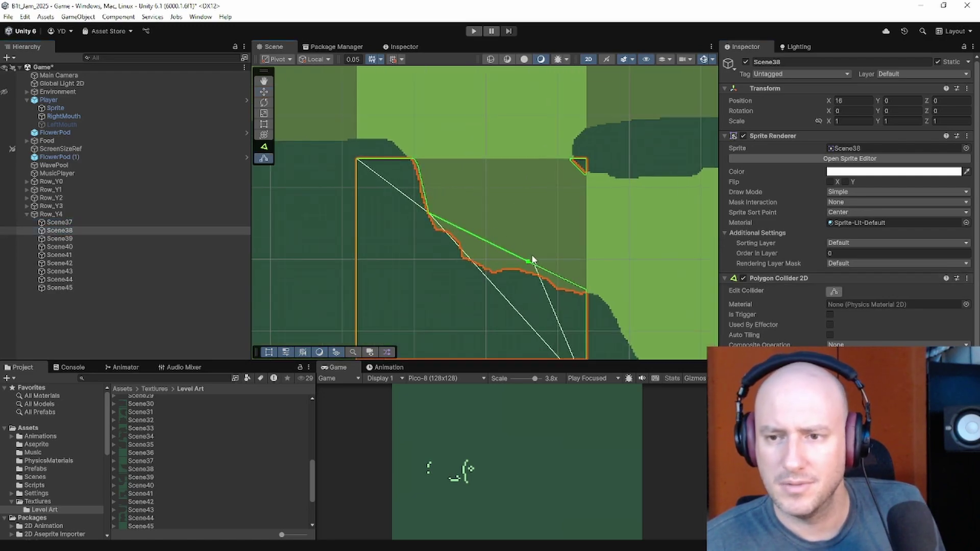
pyautogui.moveTo(529, 261)
pyautogui.mouseDown()
pyautogui.moveTo(489, 270)
pyautogui.moveTo(520, 270)
pyautogui.mouseUp()
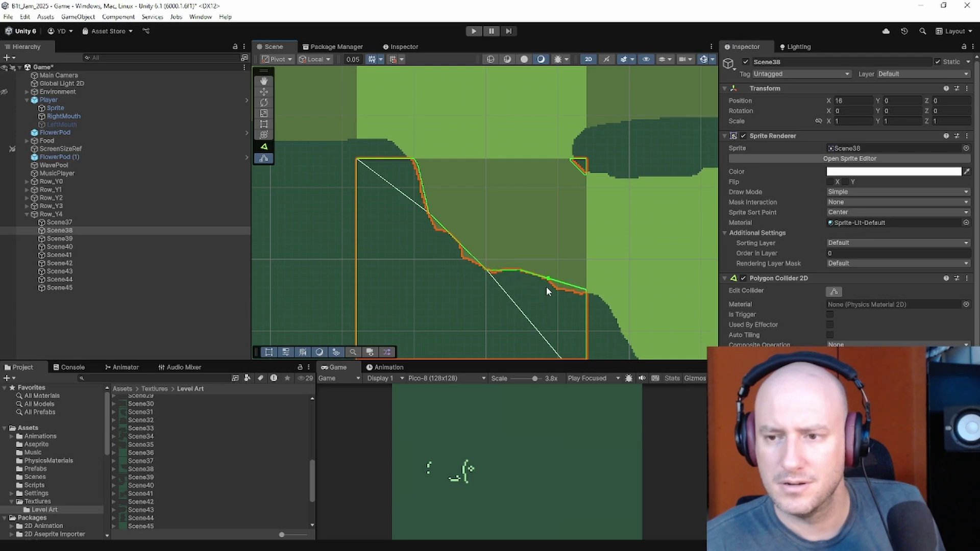
pyautogui.moveTo(546, 286); pyautogui.dragTo(441, 204, button='middle')
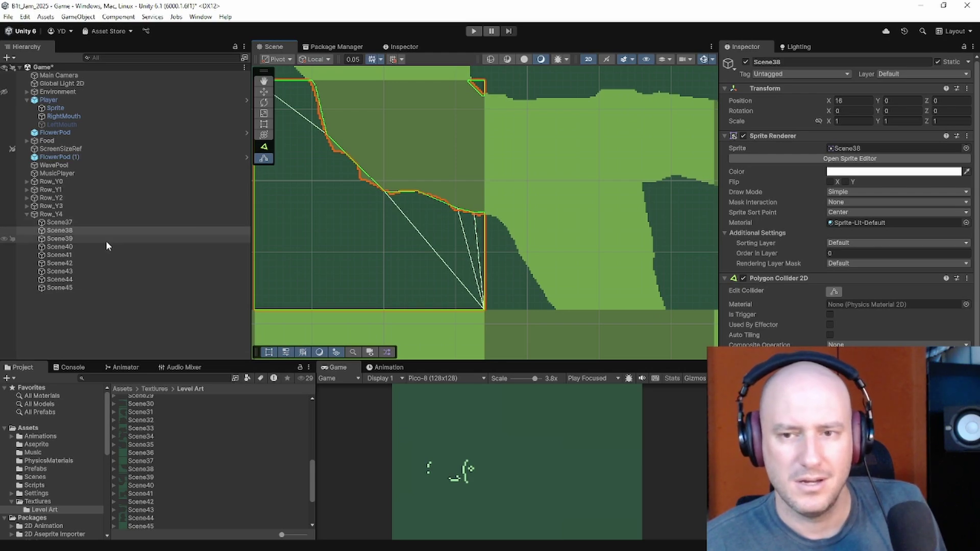
# Step: Reshape the upper part of Scene39's polygon collider so its lower edge follows the uneven ceiling outline
pyautogui.click(120, 240)
pyautogui.scroll(1, 492, 114)
pyautogui.moveTo(492, 114); pyautogui.dragTo(423, 209, button='middle')
pyautogui.moveTo(452, 162); pyautogui.dragTo(461, 157)
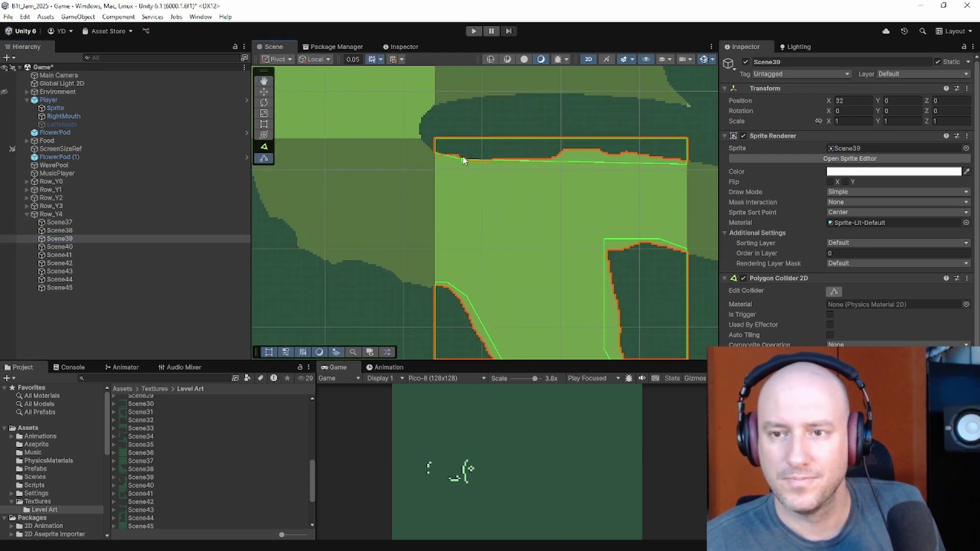
pyautogui.moveTo(539, 160); pyautogui.dragTo(553, 157)
pyautogui.moveTo(566, 158); pyautogui.dragTo(629, 156)
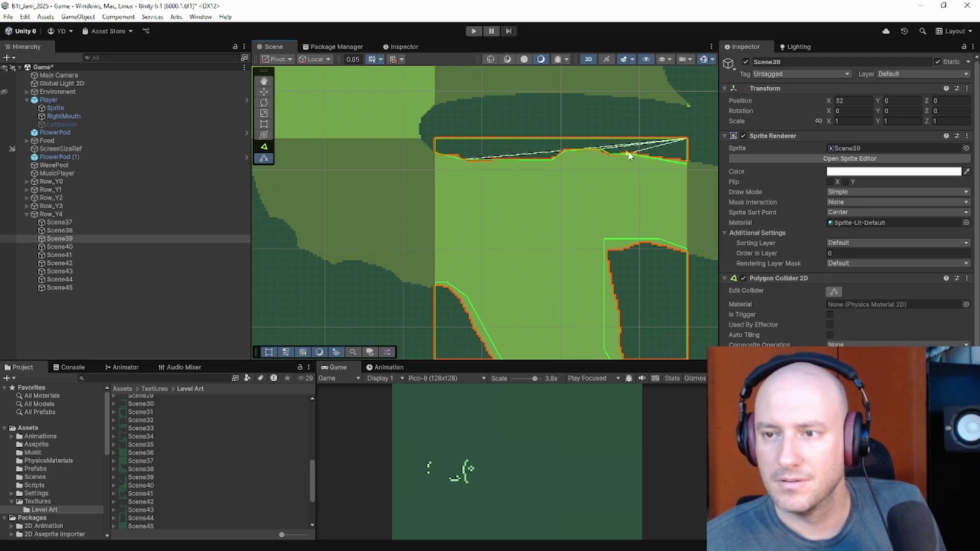
# Step: Fit Scene39's collider around the right-hand terrain block, matching its peaked top and inward-curving left side
pyautogui.moveTo(662, 209); pyautogui.dragTo(571, 147, button='middle')
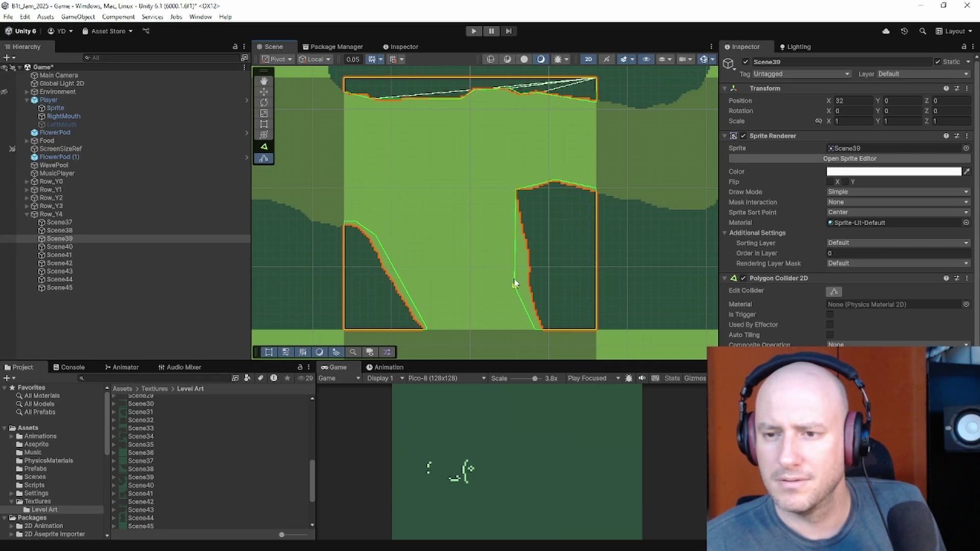
pyautogui.moveTo(515, 280); pyautogui.dragTo(528, 253)
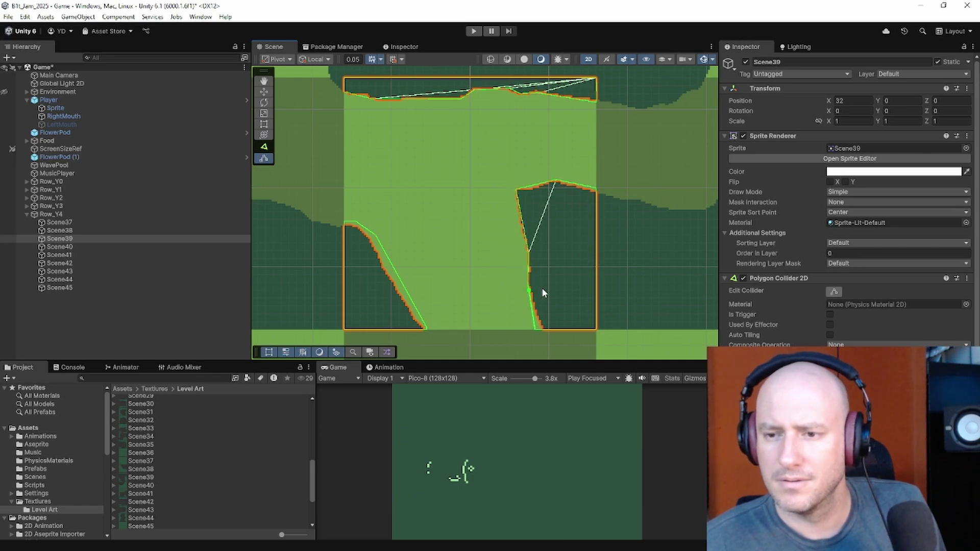
pyautogui.moveTo(534, 330); pyautogui.dragTo(513, 280, button='middle')
pyautogui.moveTo(518, 281); pyautogui.dragTo(521, 281)
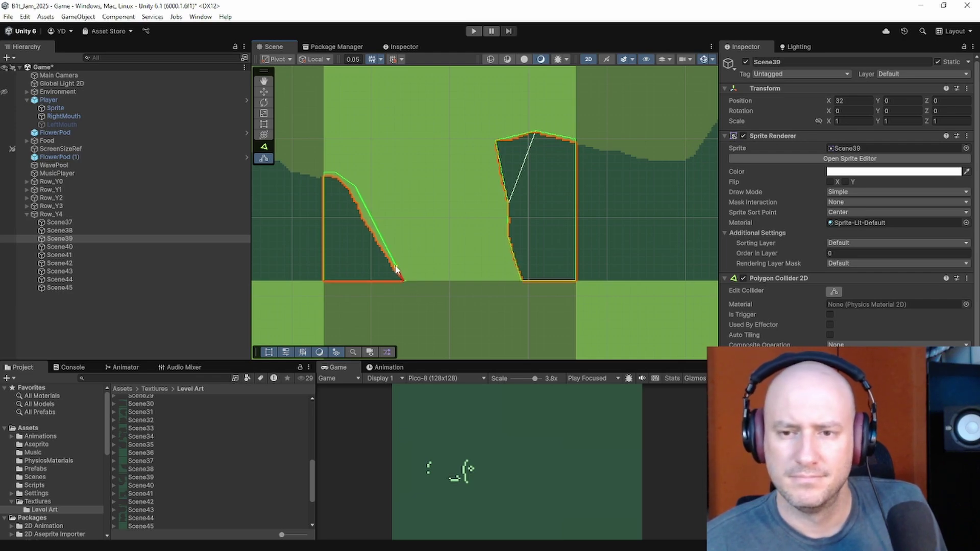
# Step: Fit Scene39's collider to the lower-left terrain slope, from its base up to the rounded crest at the sprite's left edge
pyautogui.moveTo(395, 267); pyautogui.dragTo(387, 257)
pyautogui.moveTo(371, 220); pyautogui.dragTo(359, 201)
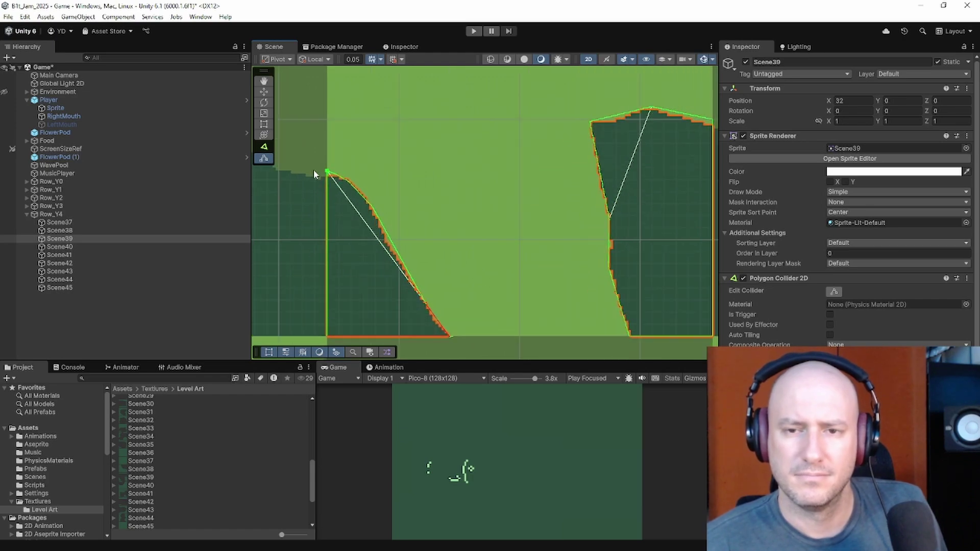
pyautogui.scroll(4, 329, 176)
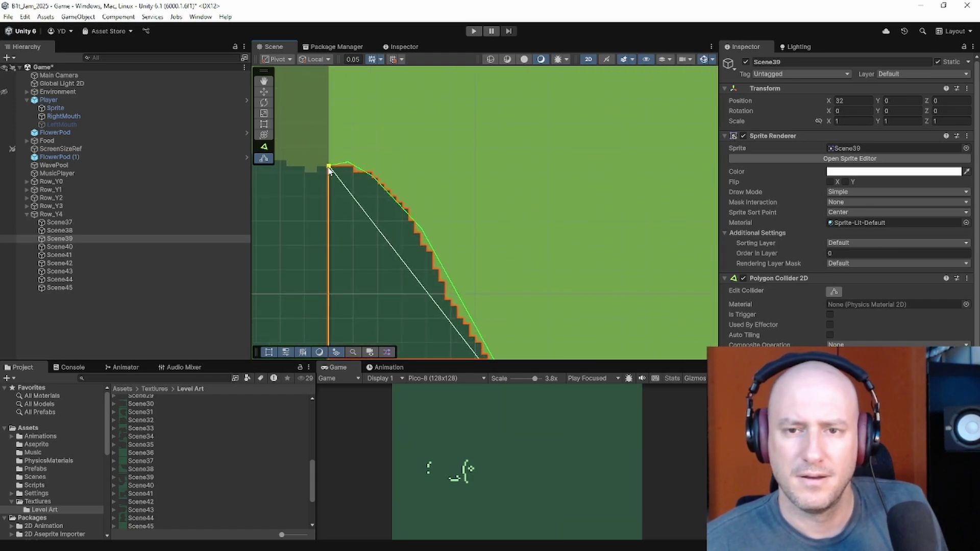
pyautogui.moveTo(329, 155); pyautogui.dragTo(352, 162)
pyautogui.scroll(-2, 464, 262)
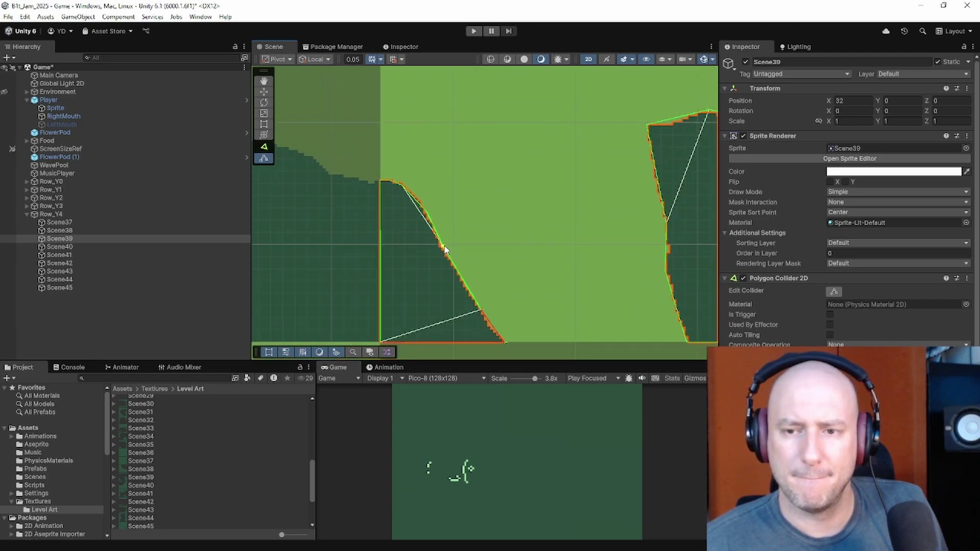
# Step: Reshape Scene40's polygon collider along the floor and up the right-hand slope to the sprite's top edge
pyautogui.scroll(-4, 474, 266)
pyautogui.moveTo(570, 278); pyautogui.dragTo(451, 303, button='middle')
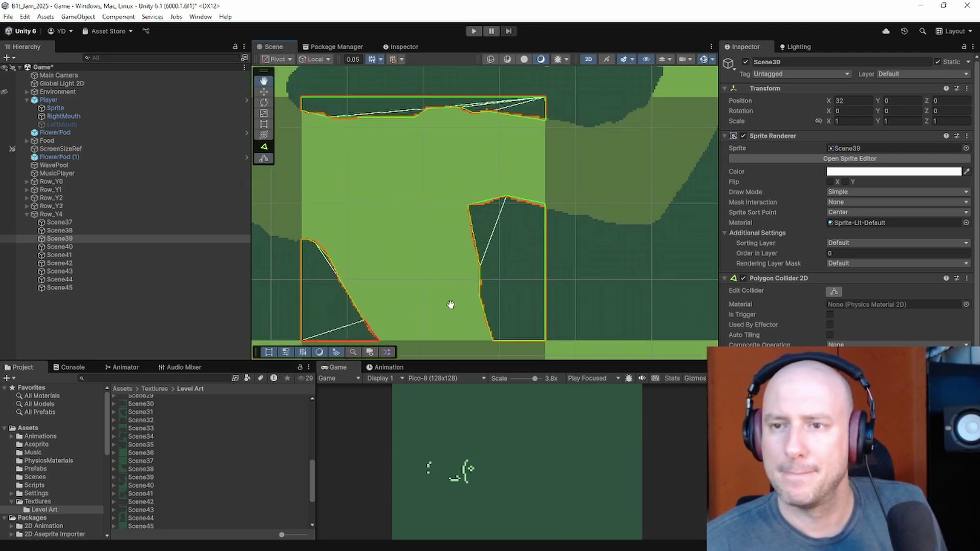
pyautogui.click(57, 247)
pyautogui.scroll(6, 475, 218)
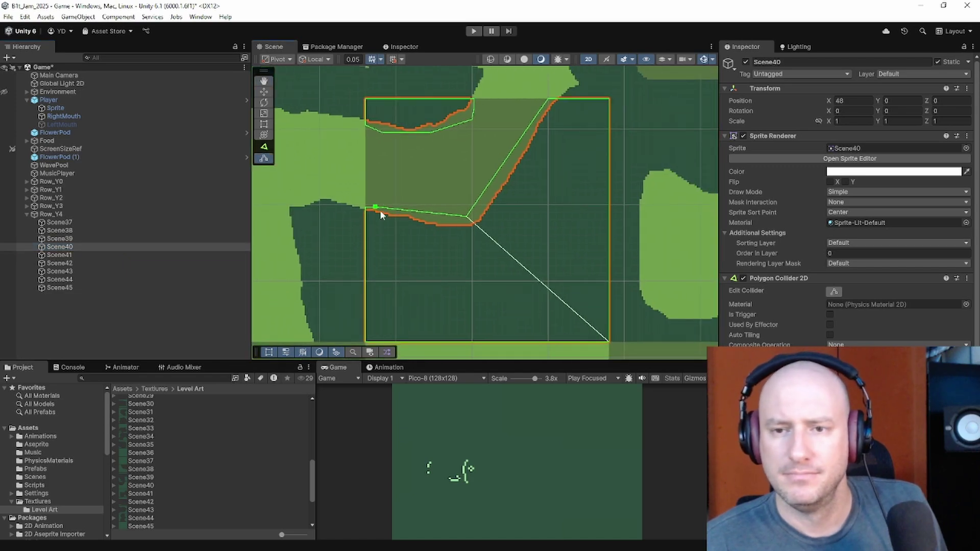
pyautogui.moveTo(365, 213); pyautogui.dragTo(531, 219)
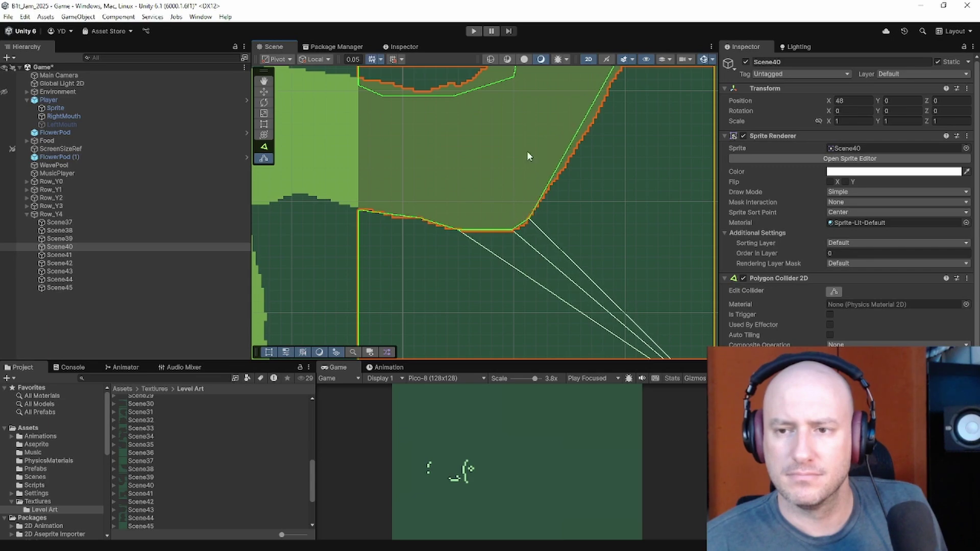
pyautogui.moveTo(531, 149); pyautogui.dragTo(493, 217, button='middle')
pyautogui.moveTo(533, 211); pyautogui.dragTo(580, 144)
pyautogui.moveTo(551, 142); pyautogui.dragTo(521, 197, button='middle')
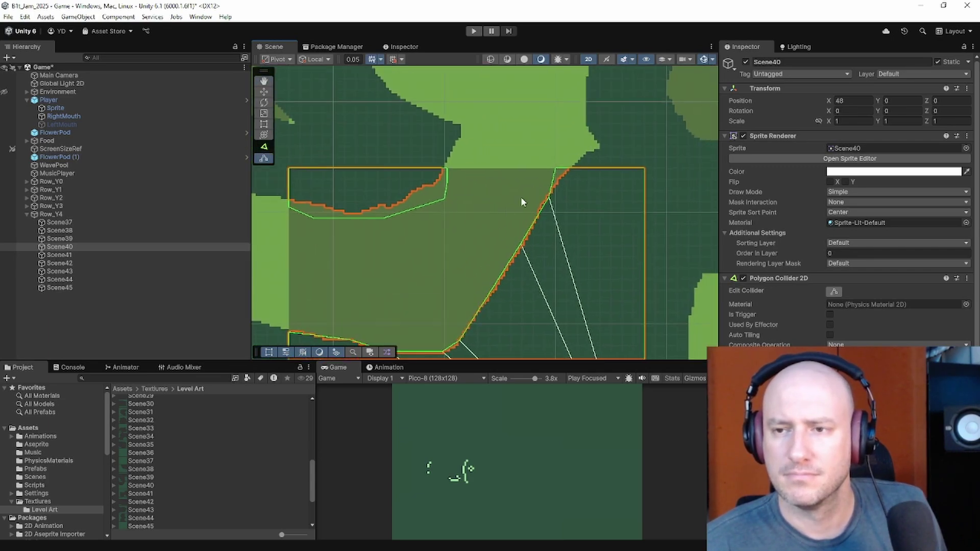
pyautogui.moveTo(563, 169); pyautogui.dragTo(568, 169)
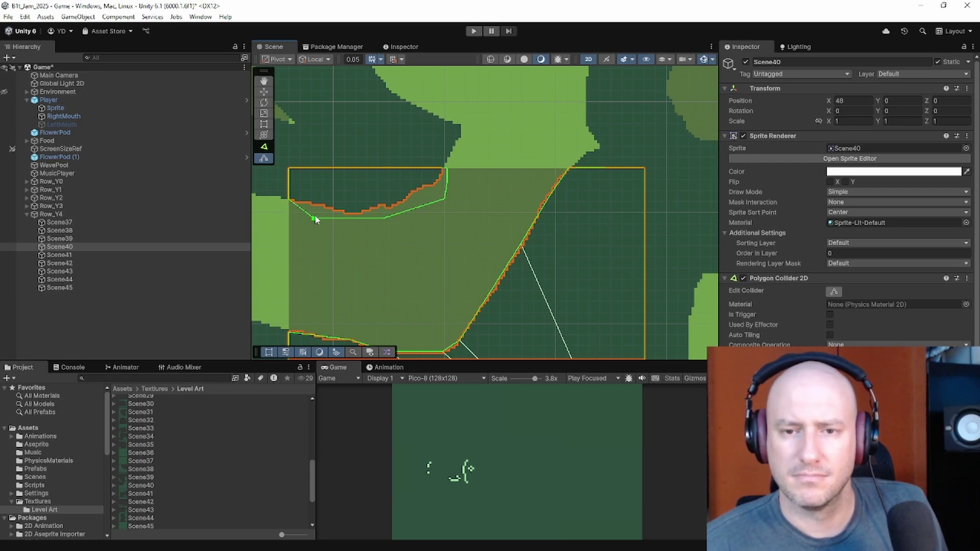
# Step: Fit Scene40's upper-left collider section to the curved ceiling outline, adding and moving points along its edge
pyautogui.moveTo(316, 220); pyautogui.dragTo(421, 191)
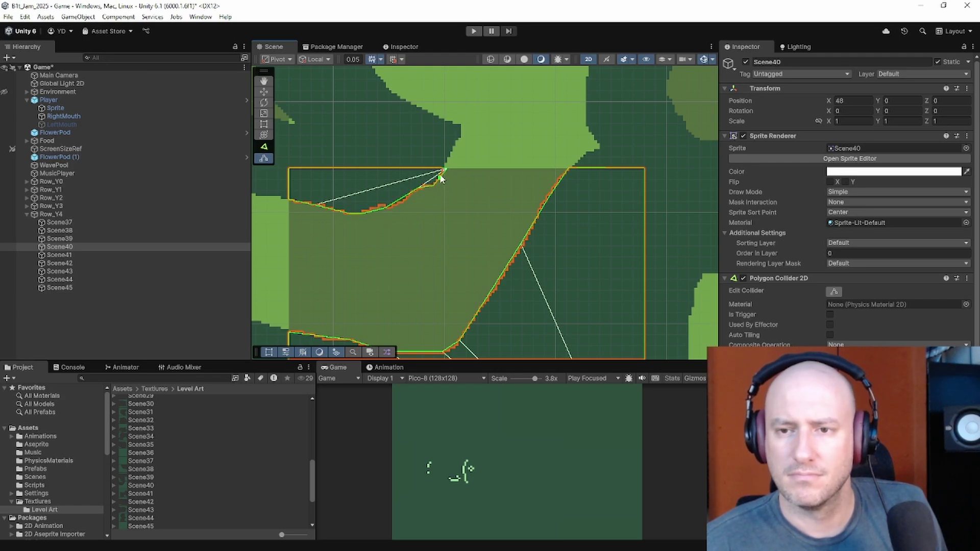
pyautogui.moveTo(444, 172); pyautogui.dragTo(442, 171)
pyautogui.scroll(-2, 510, 235)
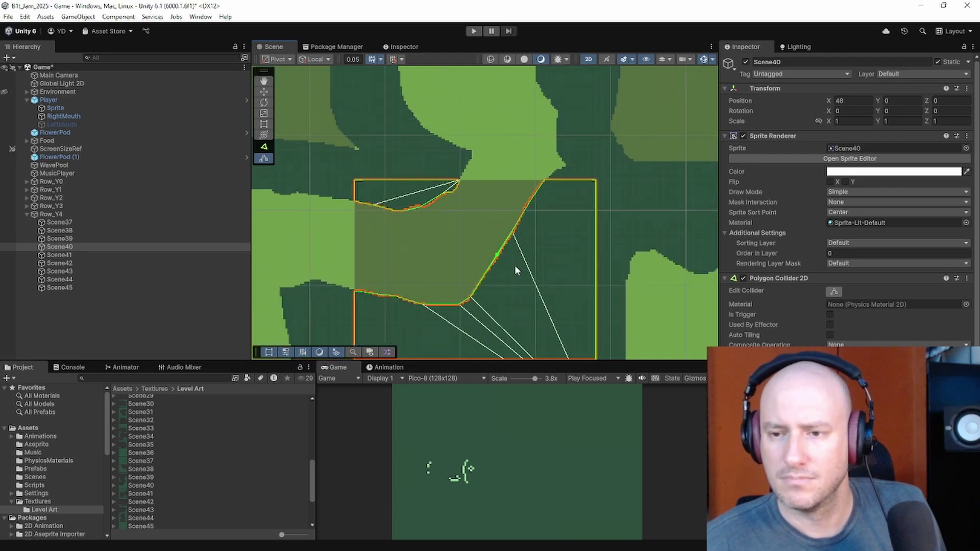
# Step: Reshape Scene41's polygon collider around the lower-right hump, following its steep left side, rounded top and right slope
pyautogui.moveTo(515, 265); pyautogui.dragTo(419, 173, button='middle')
pyautogui.click(107, 256)
pyautogui.press('f')
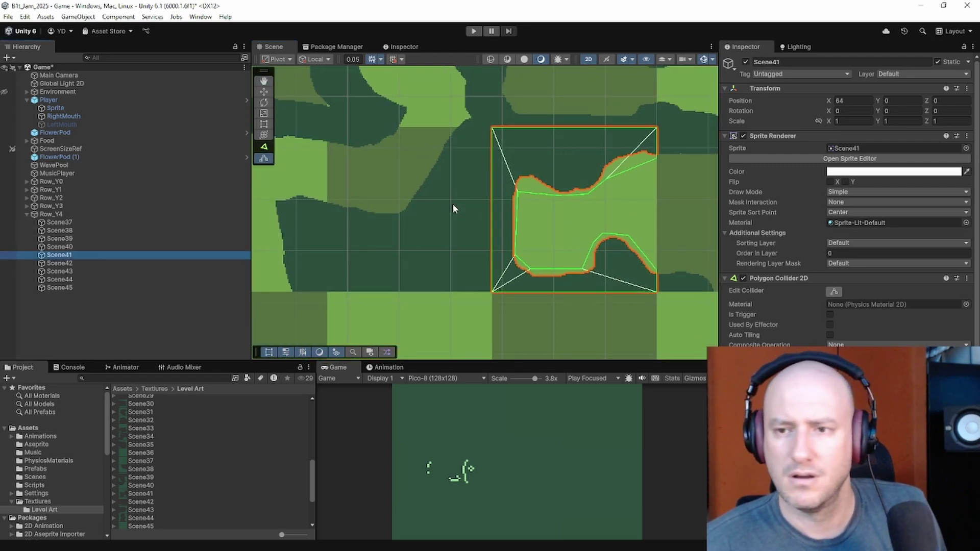
pyautogui.scroll(2, 536, 268)
pyautogui.moveTo(601, 222); pyautogui.dragTo(474, 267, button='middle')
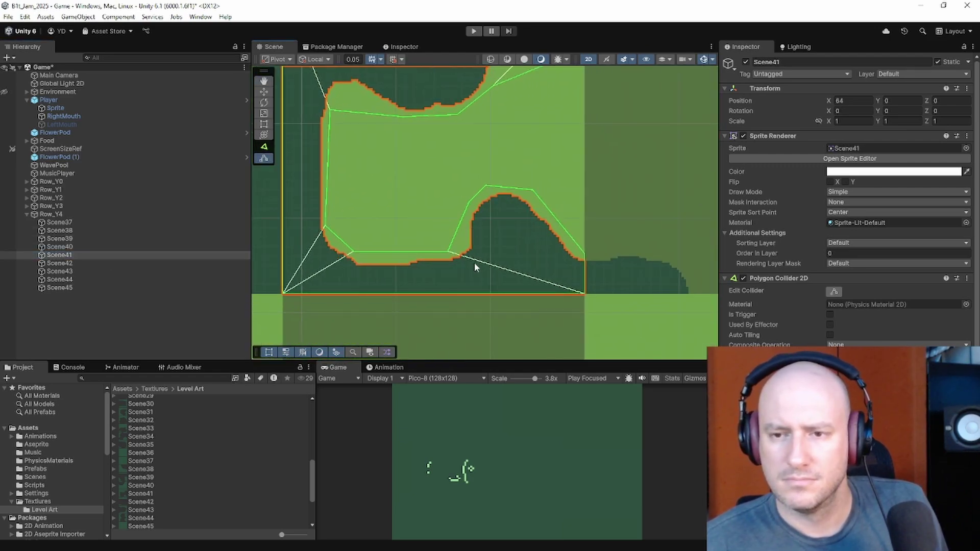
pyautogui.moveTo(449, 252); pyautogui.dragTo(471, 252)
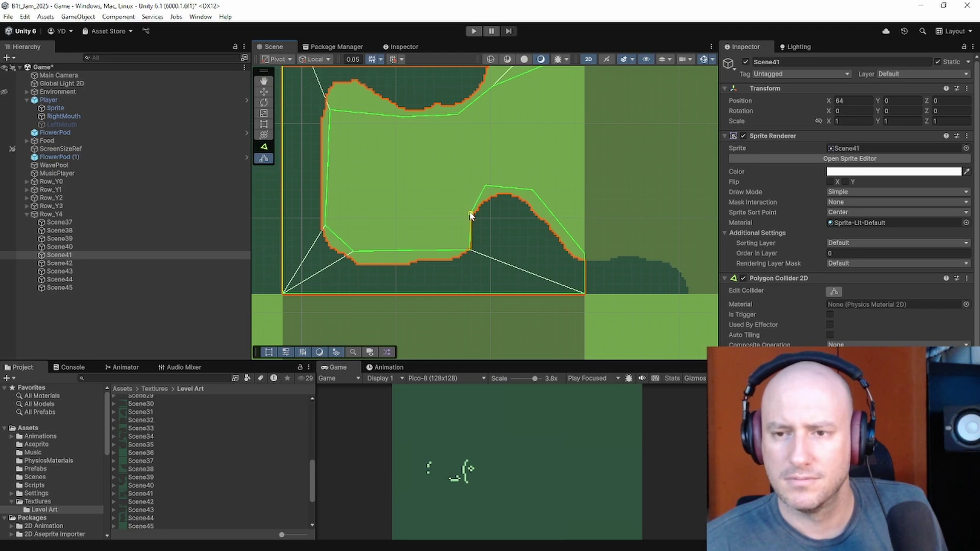
pyautogui.moveTo(484, 186); pyautogui.dragTo(515, 197)
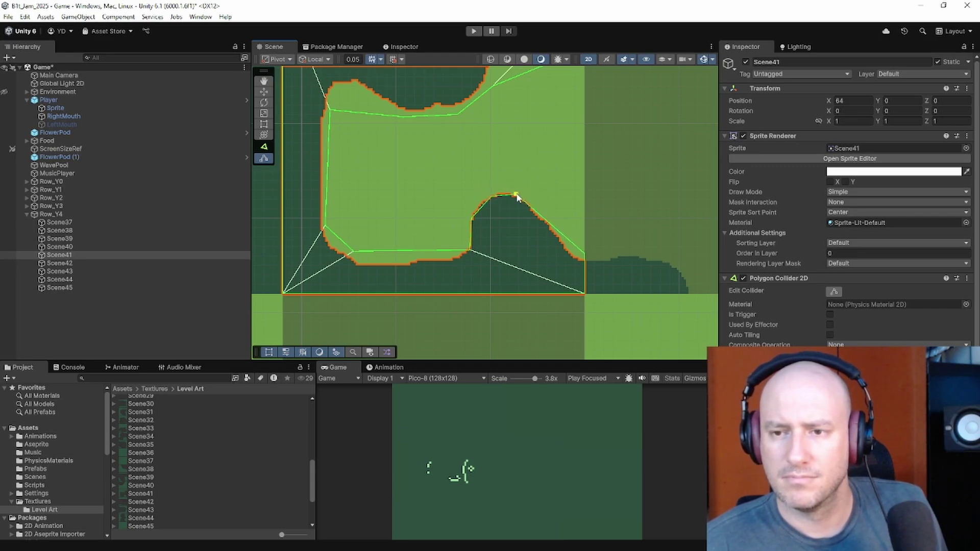
pyautogui.click(551, 229)
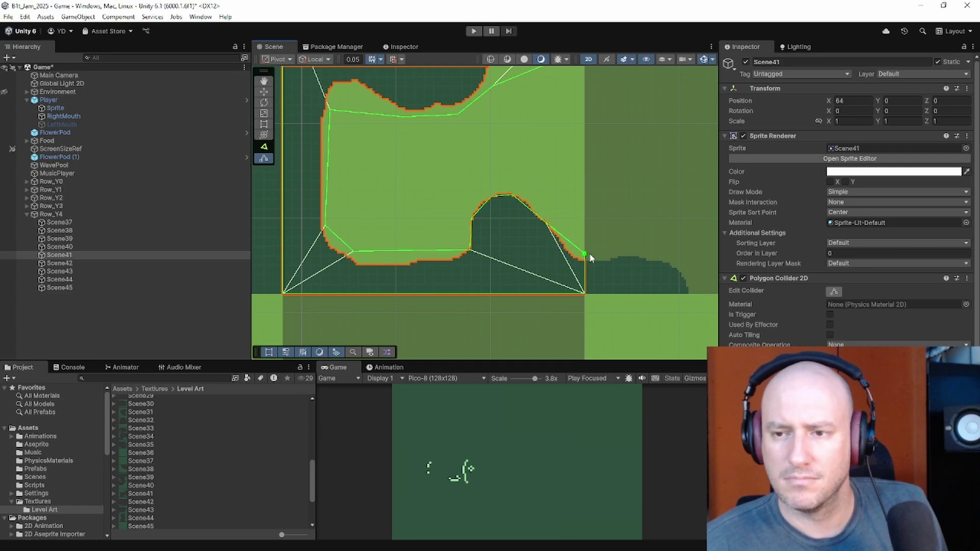
pyautogui.moveTo(572, 248); pyautogui.dragTo(570, 255)
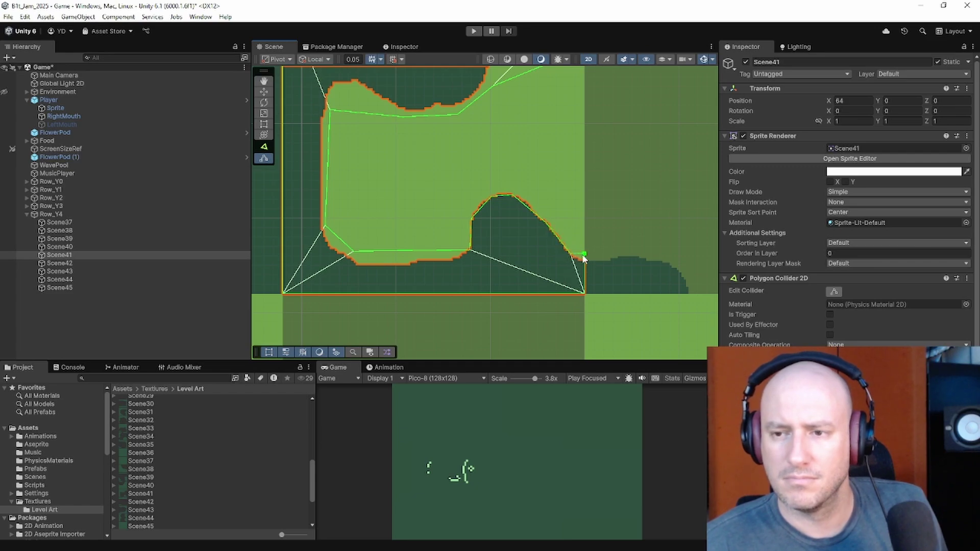
# Step: Fit the rest of Scene41's collider to the cave outline along the floor, left wall and ceiling to the right edge
pyautogui.moveTo(442, 254); pyautogui.dragTo(323, 231)
pyautogui.moveTo(330, 109); pyautogui.dragTo(360, 82)
pyautogui.moveTo(395, 114); pyautogui.dragTo(454, 106)
pyautogui.moveTo(434, 137); pyautogui.dragTo(426, 260, button='middle')
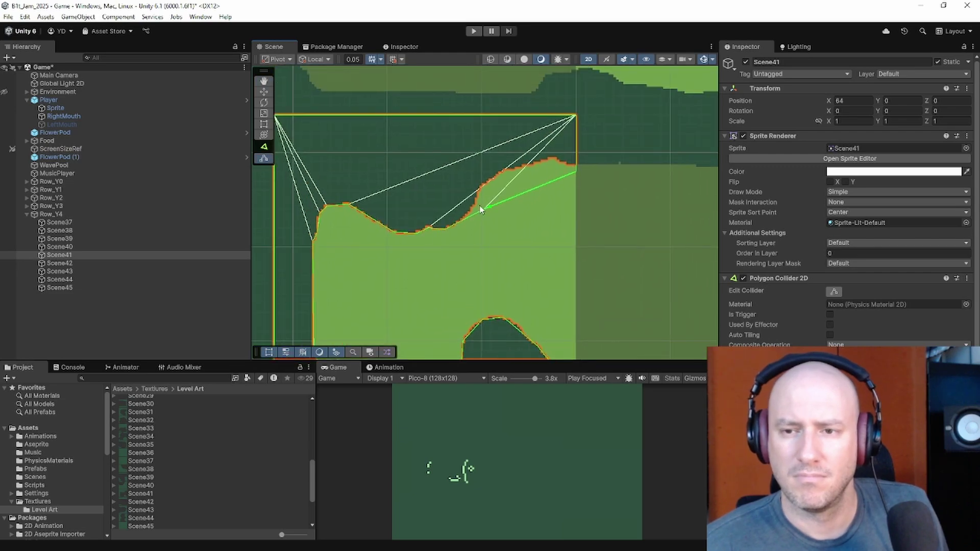
pyautogui.moveTo(477, 214); pyautogui.dragTo(575, 166)
# Step: Reshape Scene42's polygon collider to follow the rounded mound at the sprite's lower left
pyautogui.scroll(-10, 536, 217)
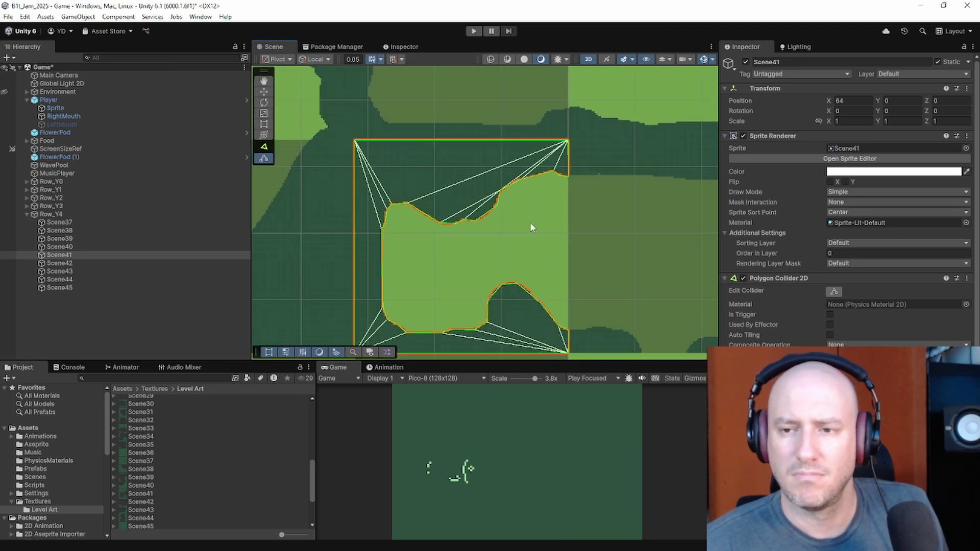
pyautogui.moveTo(561, 281); pyautogui.dragTo(405, 224, button='middle')
pyautogui.click(113, 265)
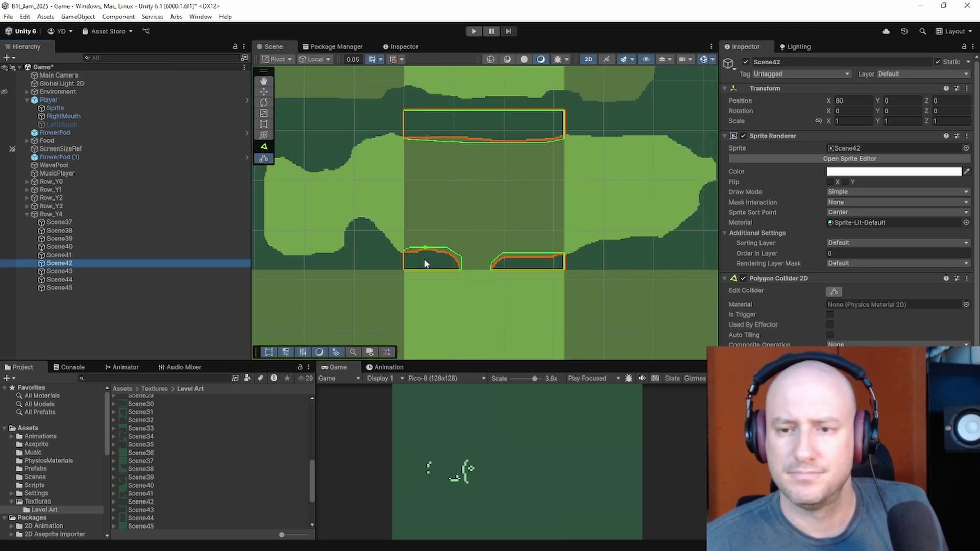
pyautogui.scroll(5, 418, 258)
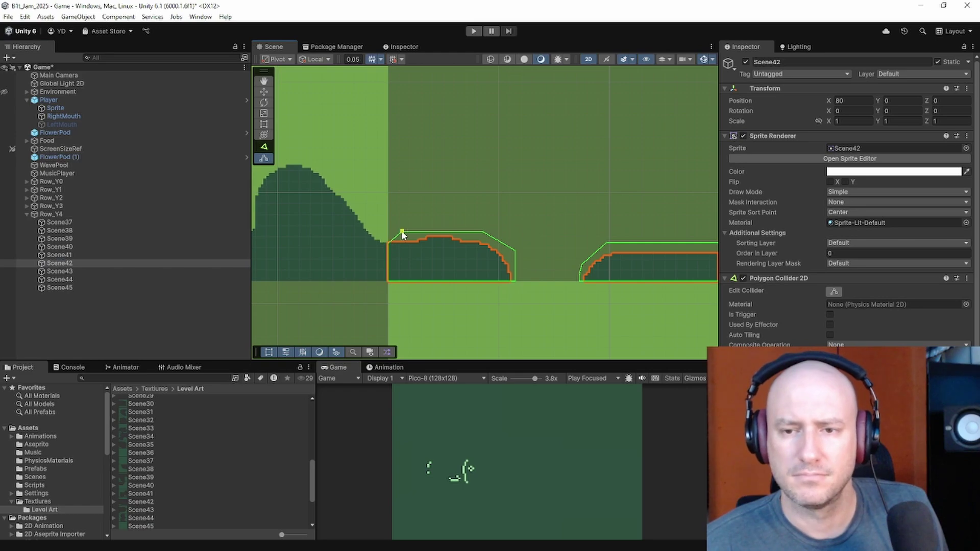
pyautogui.moveTo(403, 233); pyautogui.dragTo(417, 243)
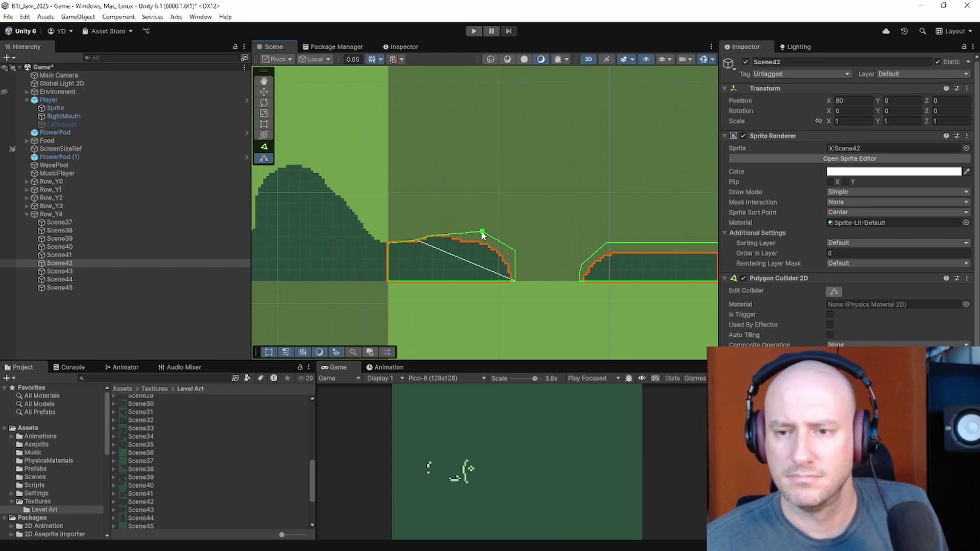
pyautogui.moveTo(481, 232); pyautogui.dragTo(493, 249)
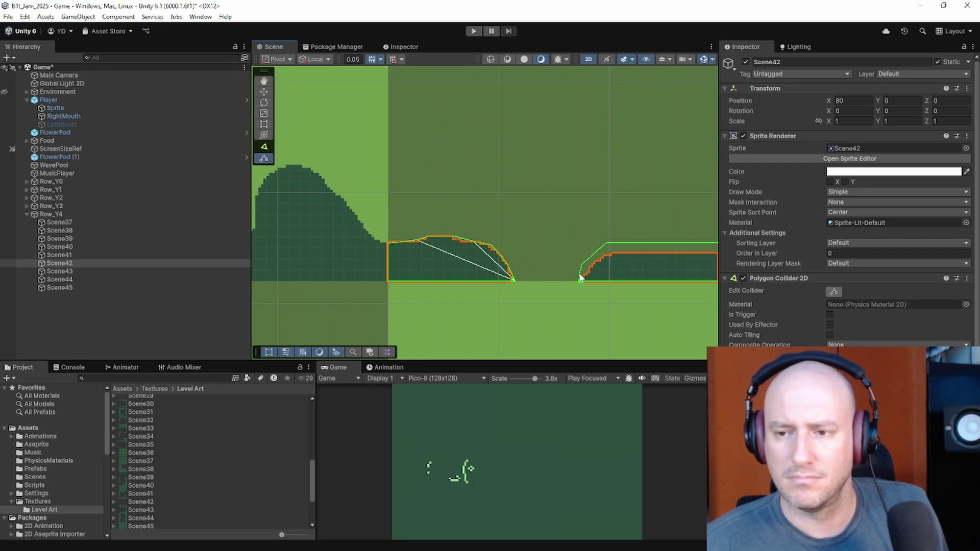
# Step: Fit Scene42's lower-right collider section to the terrain's rounded left end and its top surface up to the sprite's edge
pyautogui.moveTo(579, 276); pyautogui.dragTo(585, 277)
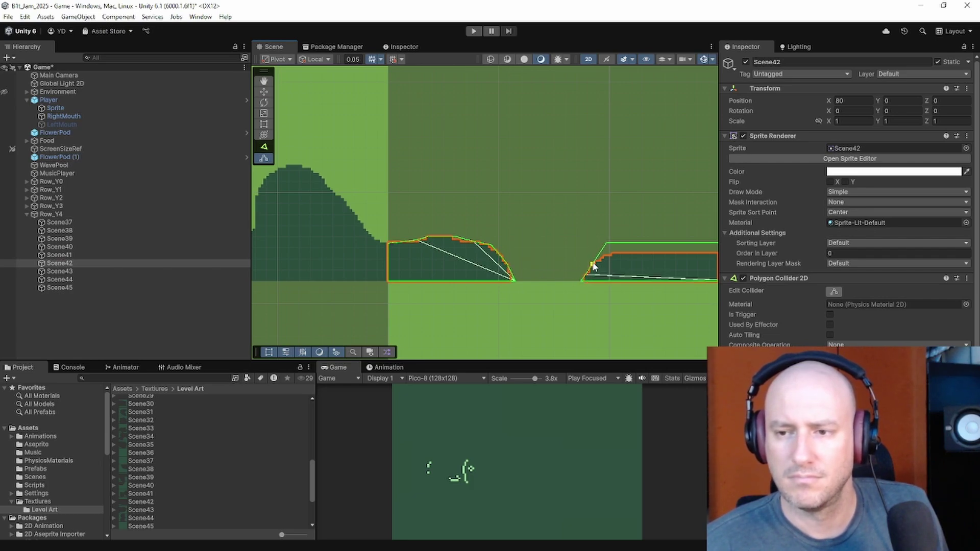
pyautogui.moveTo(607, 243); pyautogui.dragTo(611, 252)
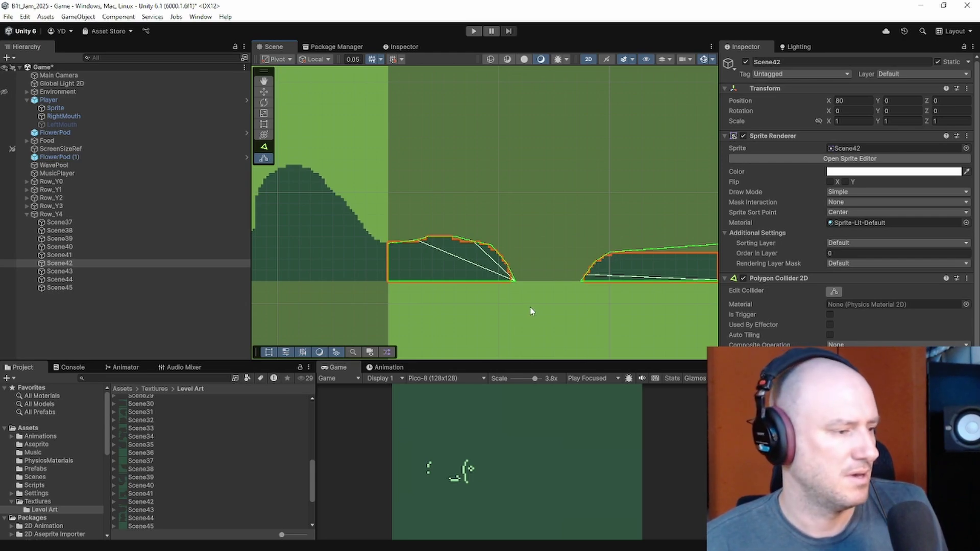
pyautogui.moveTo(472, 263); pyautogui.dragTo(440, 257, button='middle')
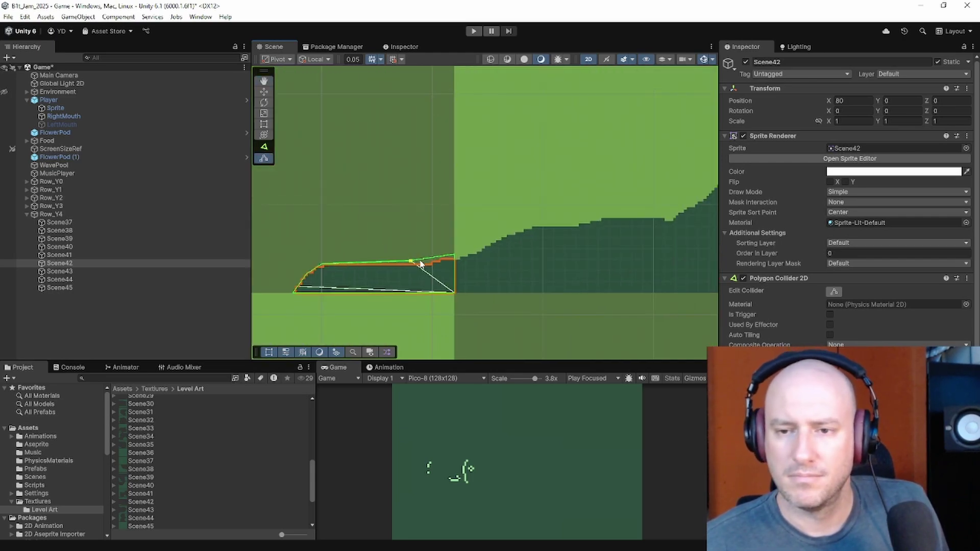
pyautogui.moveTo(420, 262); pyautogui.dragTo(431, 263)
# Step: Adjust the upper section of Scene42's collider so its lower edge follows the ceiling outline across the full sprite width
pyautogui.moveTo(340, 176); pyautogui.dragTo(497, 317, button='middle')
pyautogui.scroll(-1, 497, 317)
pyautogui.moveTo(334, 153); pyautogui.dragTo(501, 233, button='middle')
pyautogui.moveTo(433, 232); pyautogui.dragTo(431, 228)
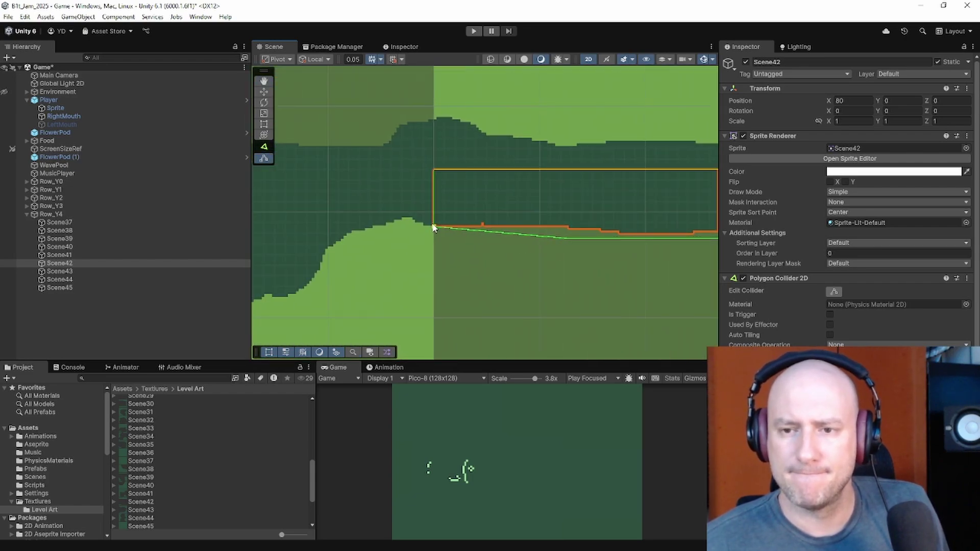
pyautogui.moveTo(545, 239); pyautogui.dragTo(449, 238, button='middle')
pyautogui.moveTo(471, 239); pyautogui.dragTo(469, 229)
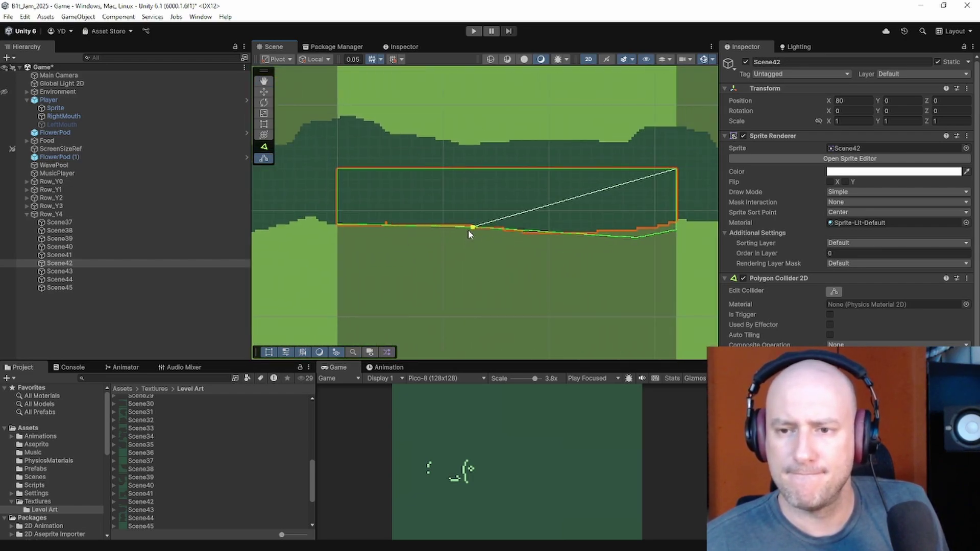
pyautogui.moveTo(535, 237); pyautogui.dragTo(516, 237, button='middle')
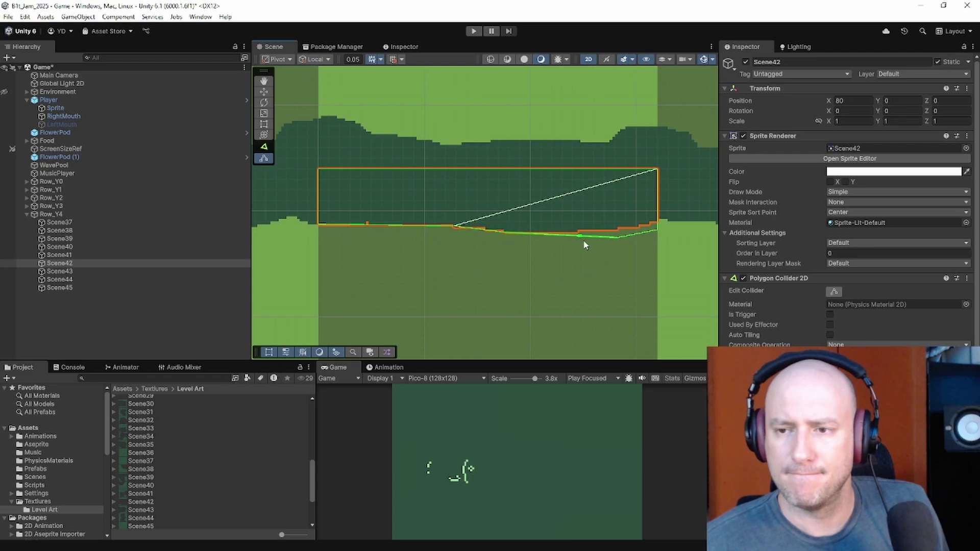
pyautogui.moveTo(618, 238); pyautogui.dragTo(656, 226)
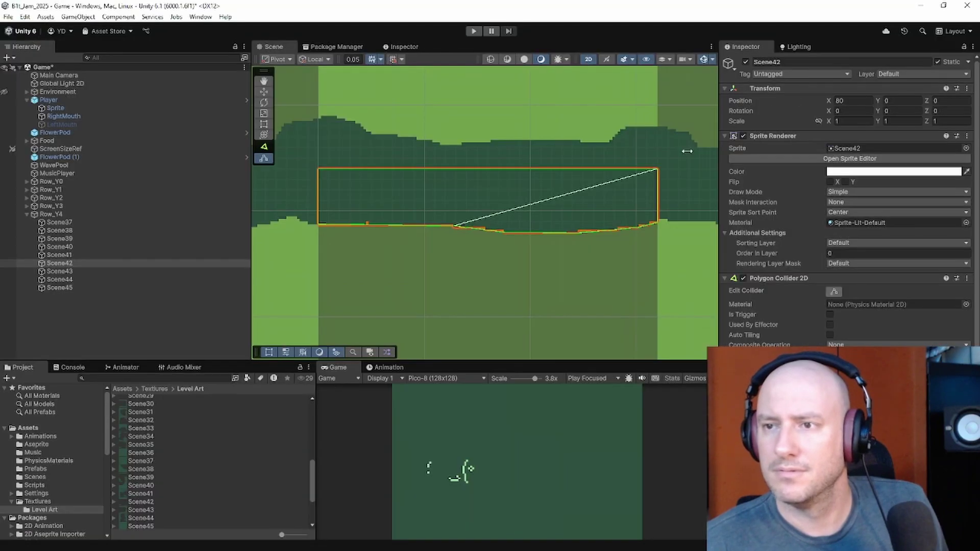
pyautogui.moveTo(655, 223); pyautogui.dragTo(444, 230, button='middle')
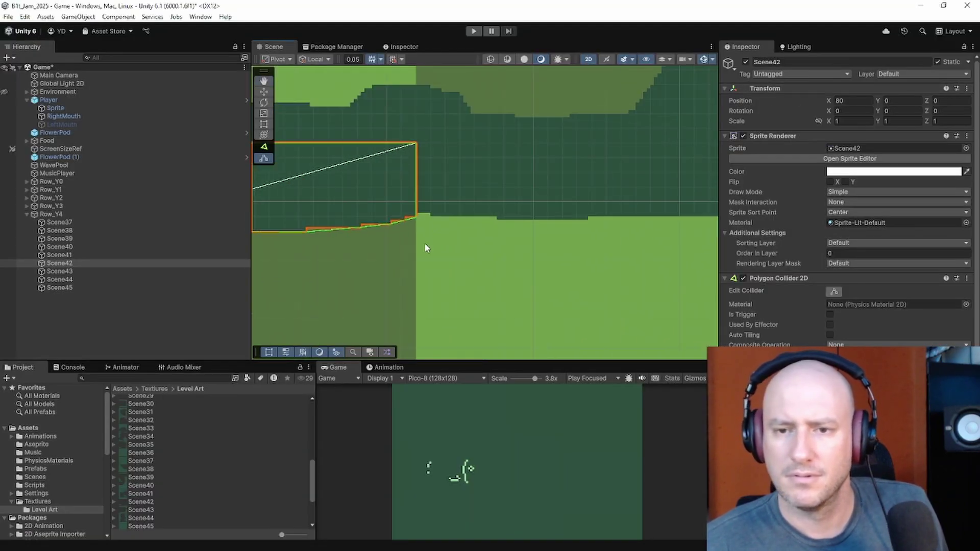
# Step: Fit the lower-left part of Scene43's polygon collider to the terrain's sloping floor outline, starting at the sprite's left edge
pyautogui.scroll(-6, 430, 283)
pyautogui.moveTo(473, 269); pyautogui.dragTo(515, 175, button='middle')
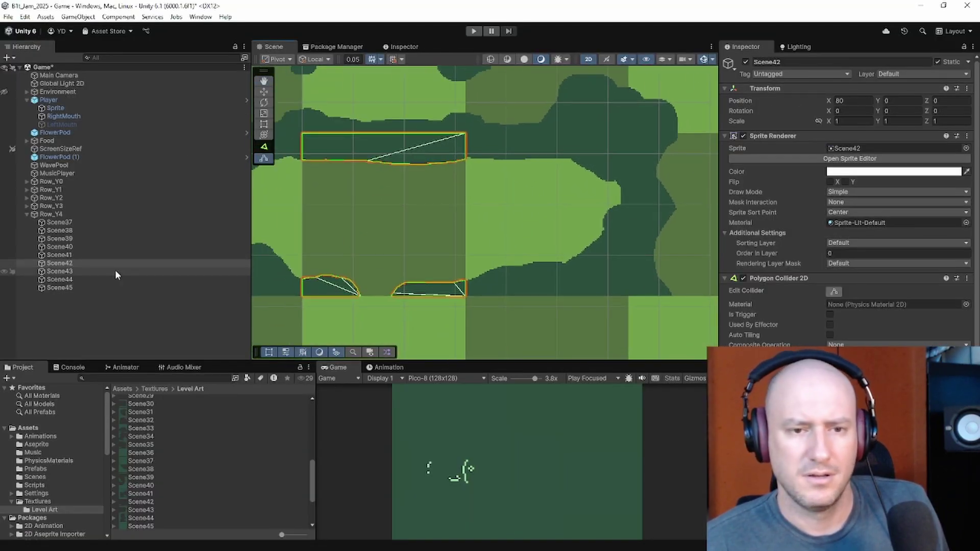
pyautogui.click(59, 271)
pyautogui.scroll(8, 525, 225)
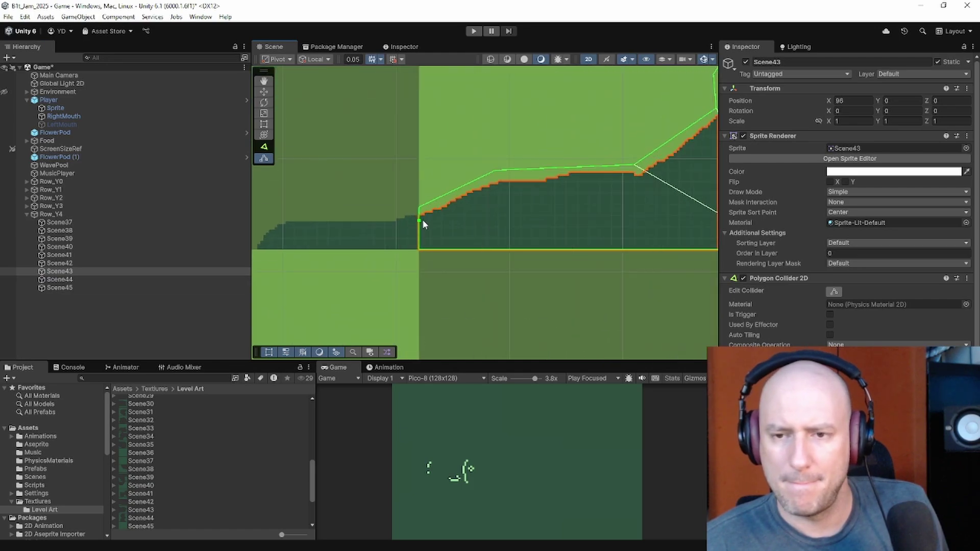
pyautogui.moveTo(420, 208); pyautogui.dragTo(421, 216)
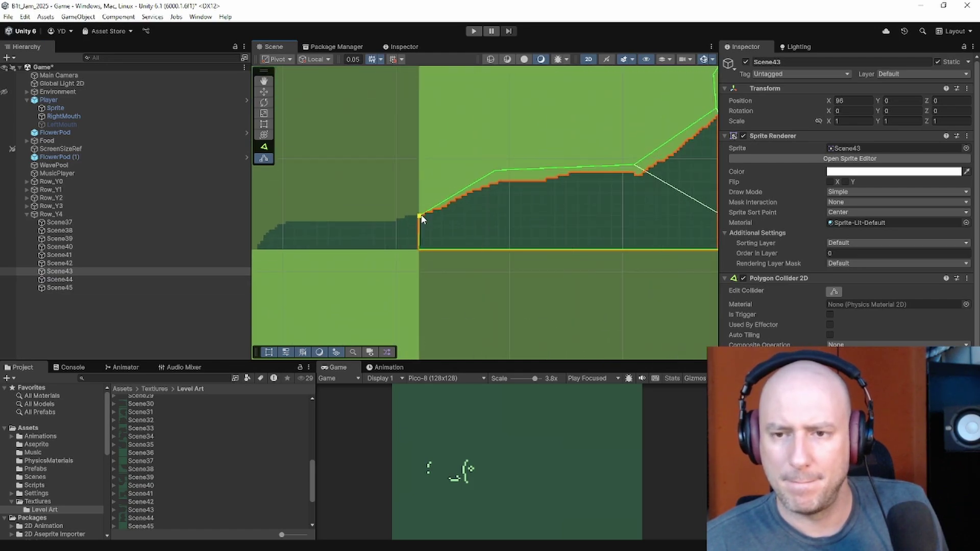
pyautogui.moveTo(491, 179); pyautogui.dragTo(500, 183)
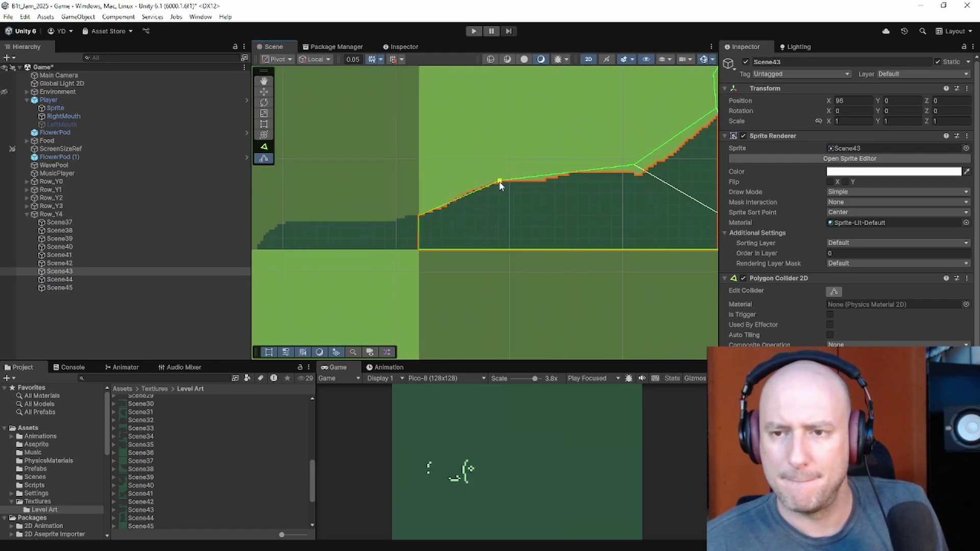
pyautogui.moveTo(599, 171); pyautogui.dragTo(543, 180)
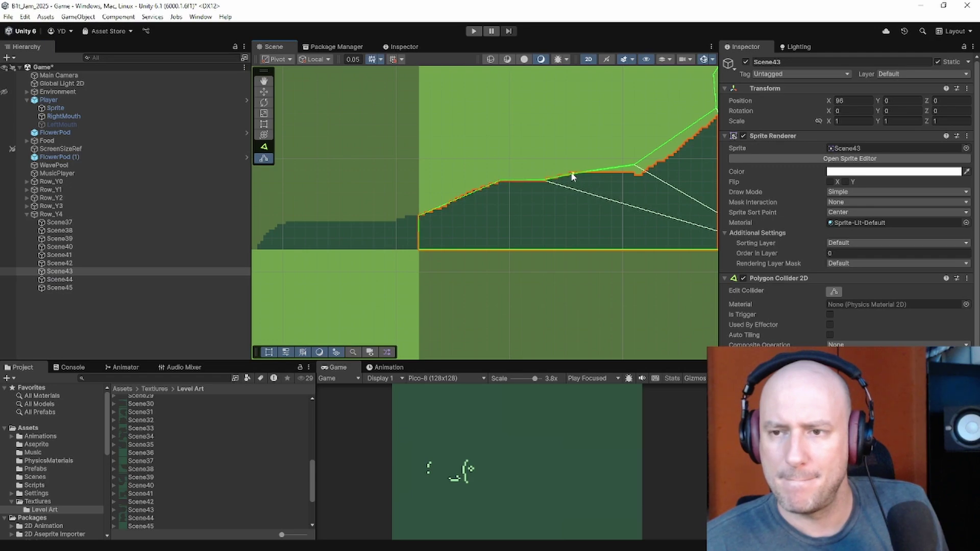
pyautogui.moveTo(639, 169); pyautogui.dragTo(647, 178)
# Step: Fit Scene43's collider to the cave's right wall, from the lower slope around the tip to the start of the upper slope
pyautogui.moveTo(648, 179); pyautogui.dragTo(537, 252, button='middle')
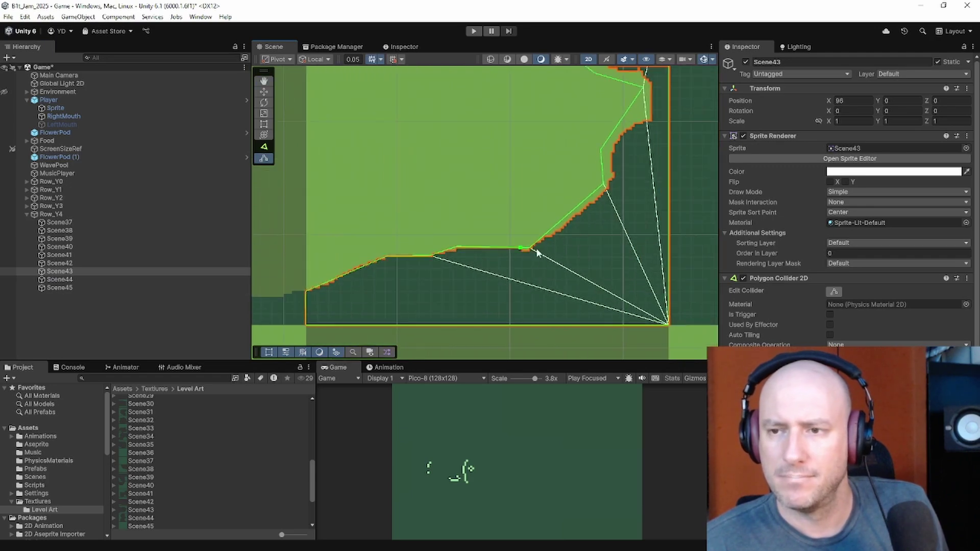
pyautogui.moveTo(599, 191); pyautogui.dragTo(655, 123)
pyautogui.moveTo(654, 119); pyautogui.dragTo(647, 207, button='middle')
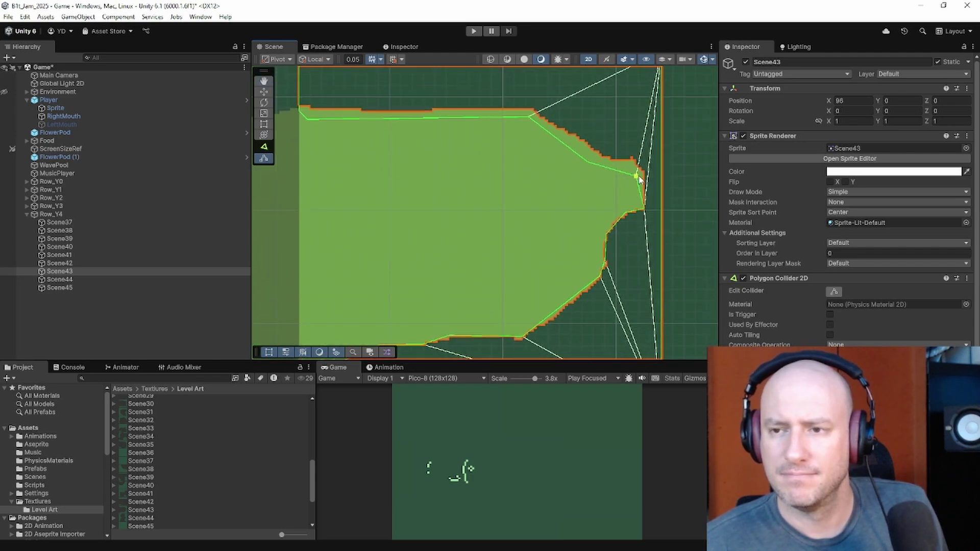
pyautogui.moveTo(639, 177); pyautogui.dragTo(610, 161)
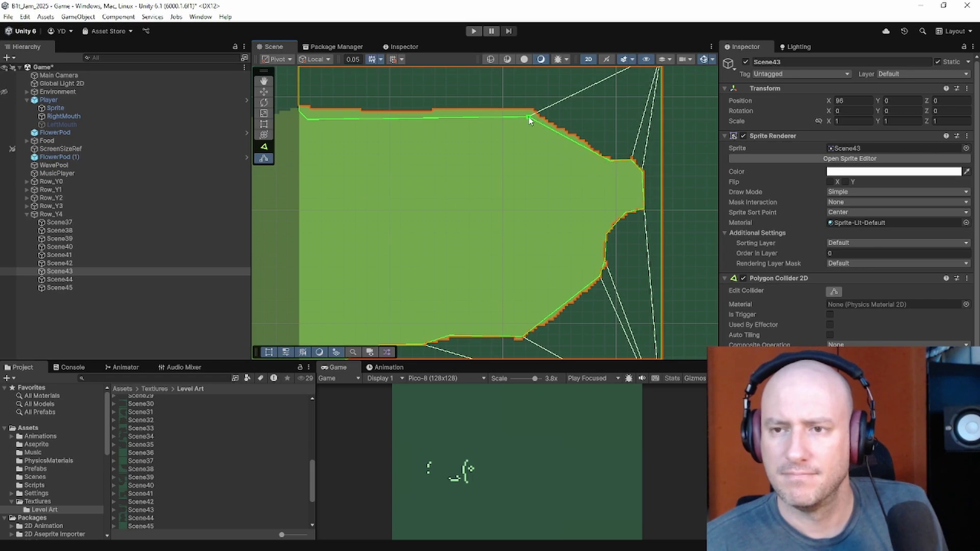
# Step: Align Scene43's upper collider edge with the ceiling outline from the upper slope to the sprite's left edge
pyautogui.moveTo(530, 120); pyautogui.dragTo(533, 115)
pyautogui.moveTo(520, 130); pyautogui.dragTo(580, 187, button='middle')
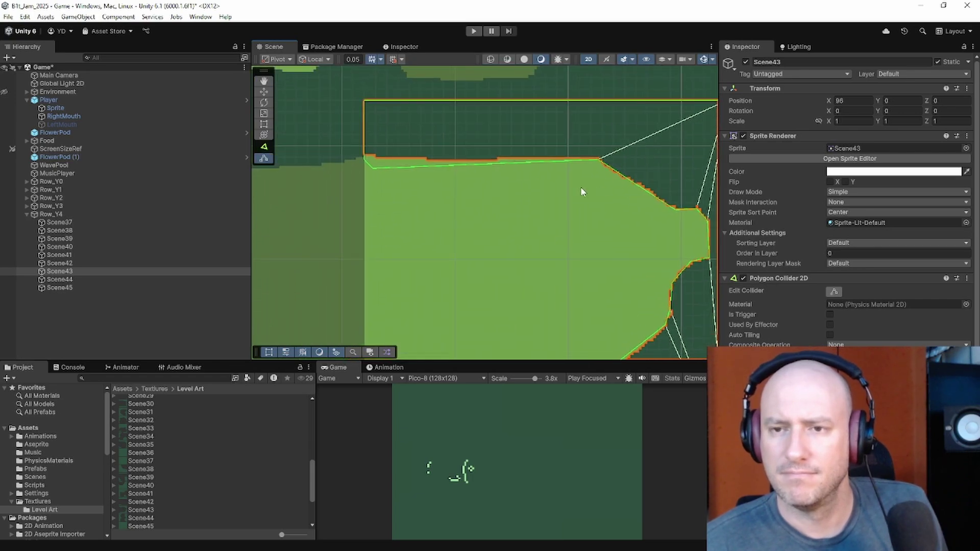
pyautogui.moveTo(429, 163); pyautogui.dragTo(367, 161)
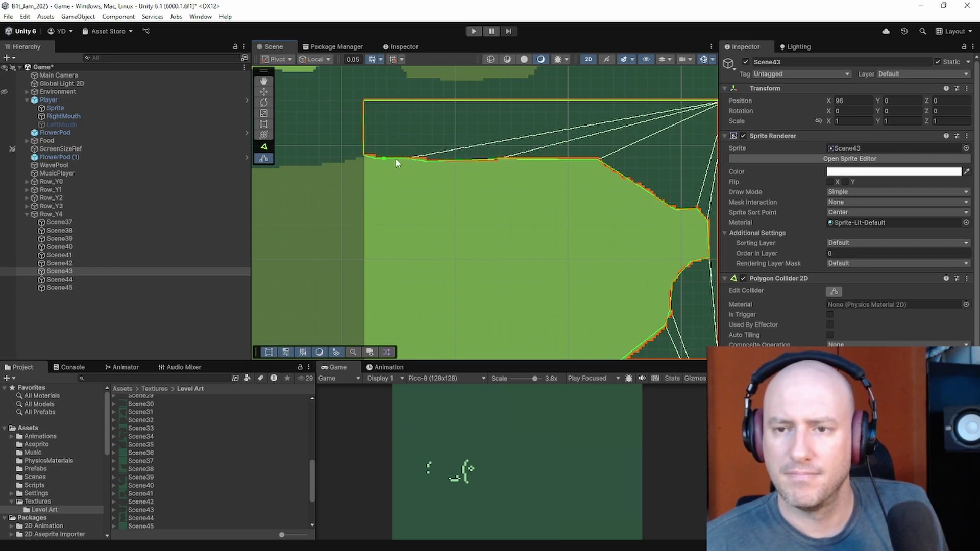
pyautogui.press('f')
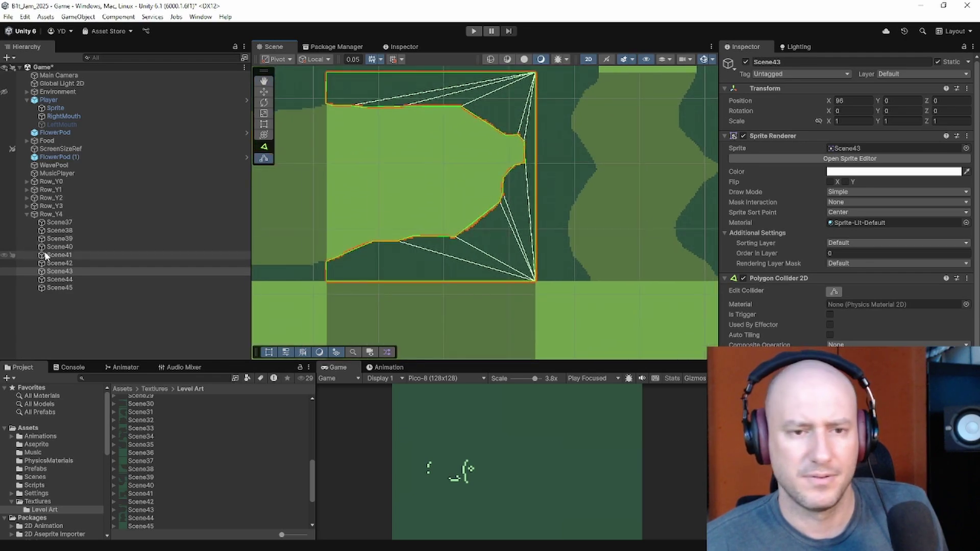
# Step: Fit the left section of Scene44's polygon collider to the shaft's wavy left wall from the sprite's bottom to its top edge
pyautogui.click(74, 279)
pyautogui.press('f')
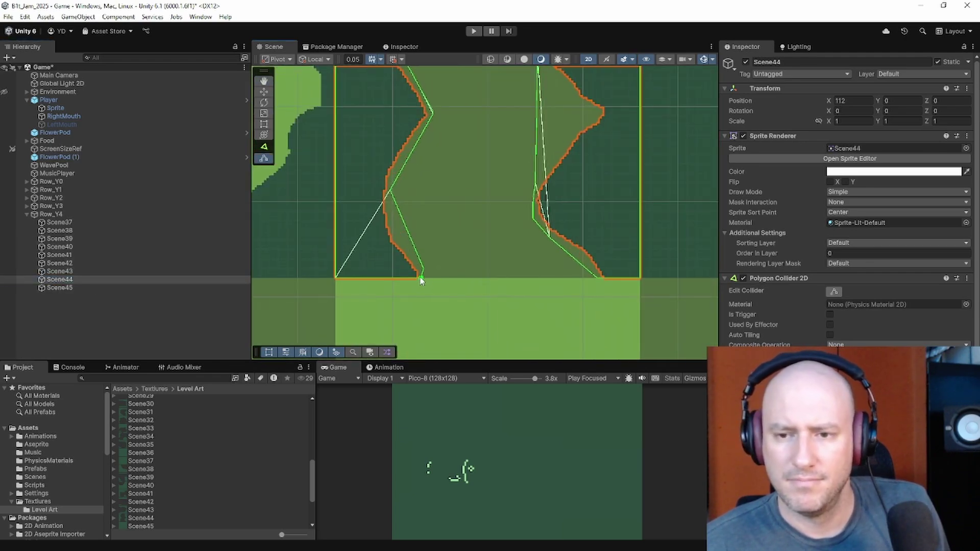
pyautogui.moveTo(421, 277); pyautogui.dragTo(390, 236)
pyautogui.moveTo(390, 192); pyautogui.dragTo(391, 164)
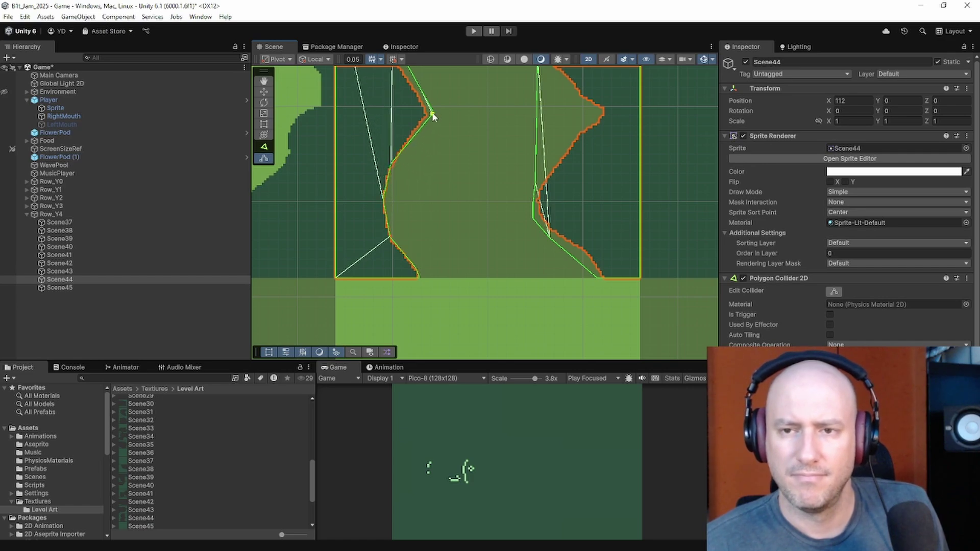
pyautogui.moveTo(432, 116); pyautogui.dragTo(426, 118)
pyautogui.moveTo(448, 156); pyautogui.dragTo(508, 277, button='middle')
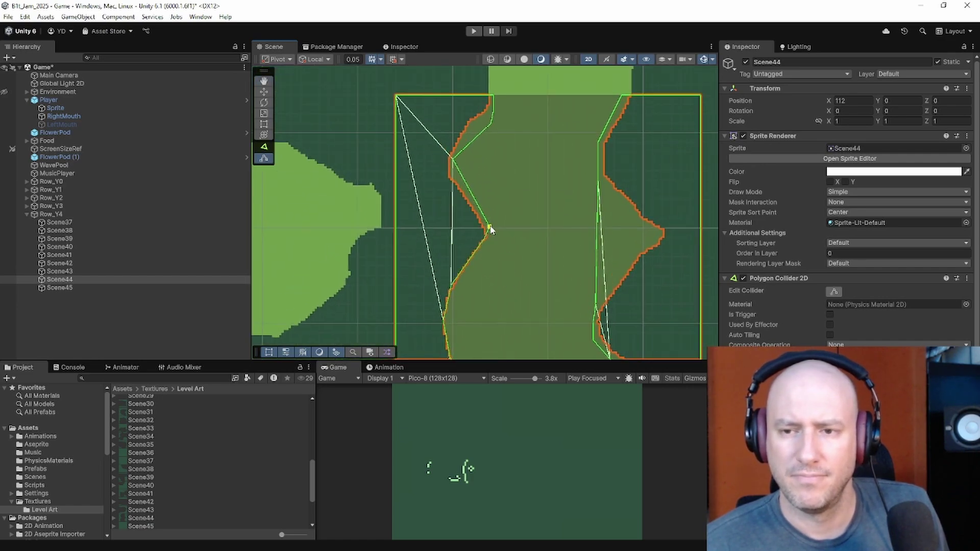
pyautogui.moveTo(491, 230); pyautogui.dragTo(451, 158)
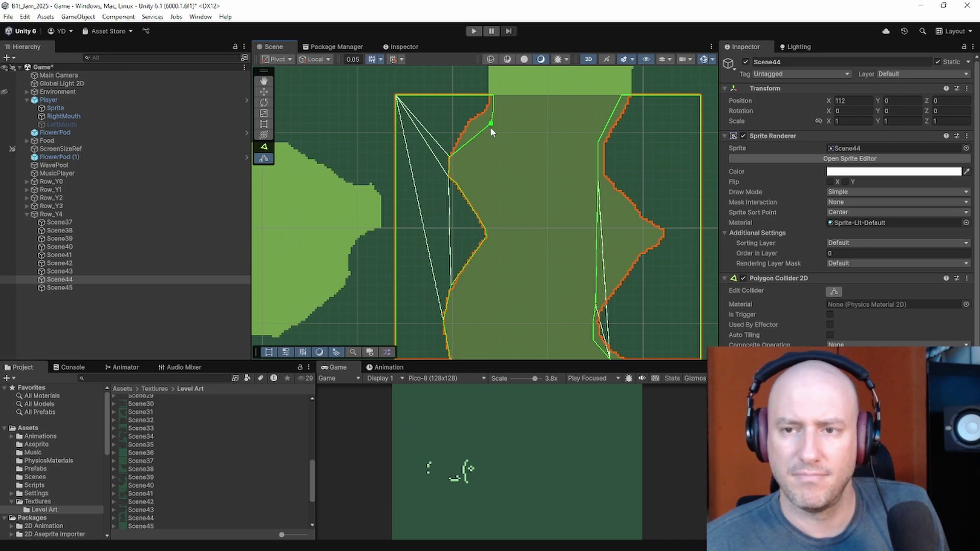
pyautogui.moveTo(491, 129); pyautogui.dragTo(493, 98)
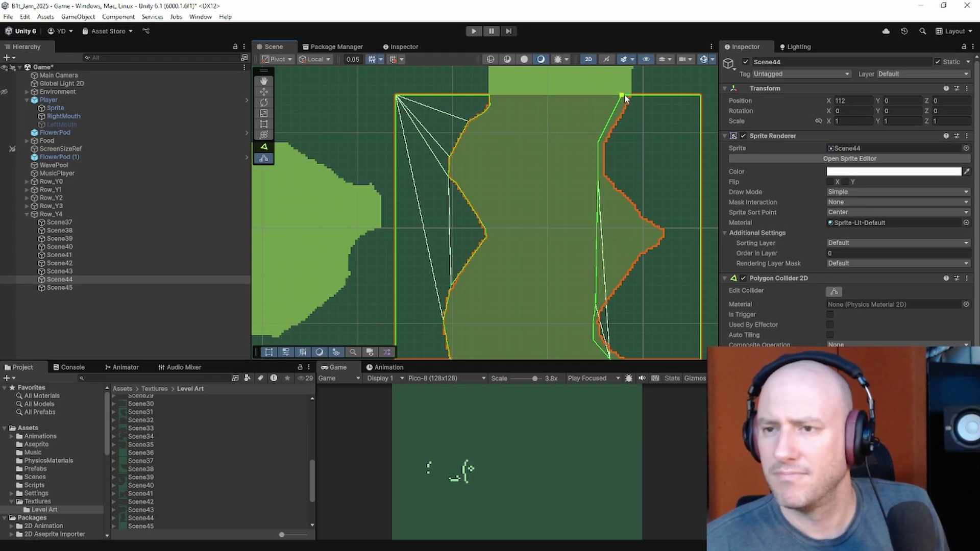
# Step: Fit the upper part of Scene44's right collider section to the shaft wall, including the pointed notch
pyautogui.moveTo(623, 96); pyautogui.dragTo(632, 95)
pyautogui.moveTo(599, 143); pyautogui.dragTo(661, 244)
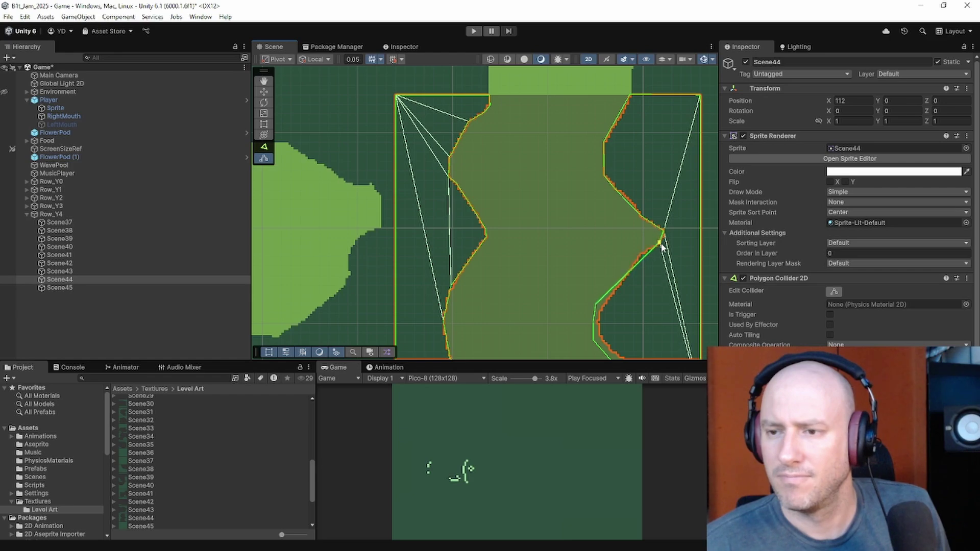
pyautogui.moveTo(625, 270); pyautogui.dragTo(597, 322)
# Step: Fit the lower part of Scene44's right collider section around the wall's bulge and down to the sprite's bottom edge
pyautogui.moveTo(609, 331); pyautogui.dragTo(601, 182, button='middle')
pyautogui.scroll(9, 601, 187)
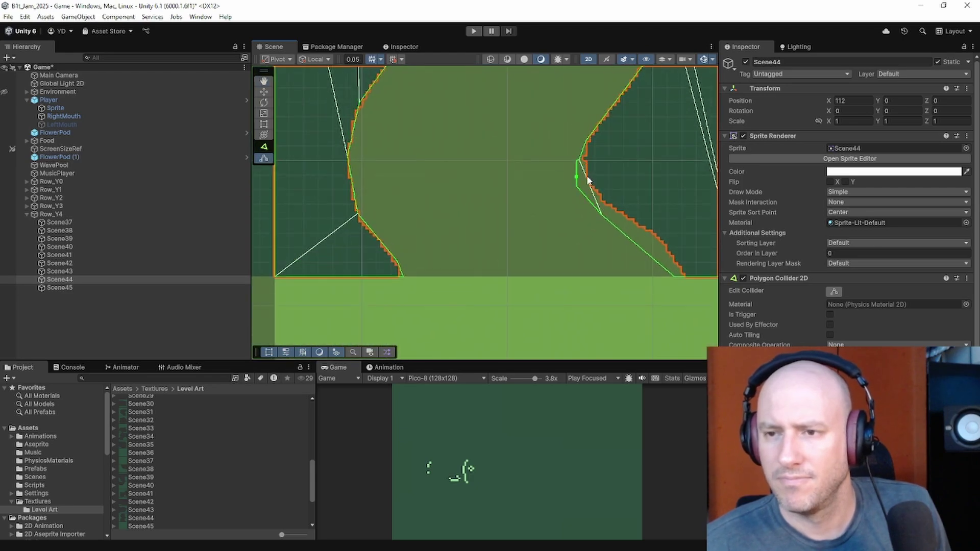
pyautogui.moveTo(577, 161); pyautogui.dragTo(628, 220)
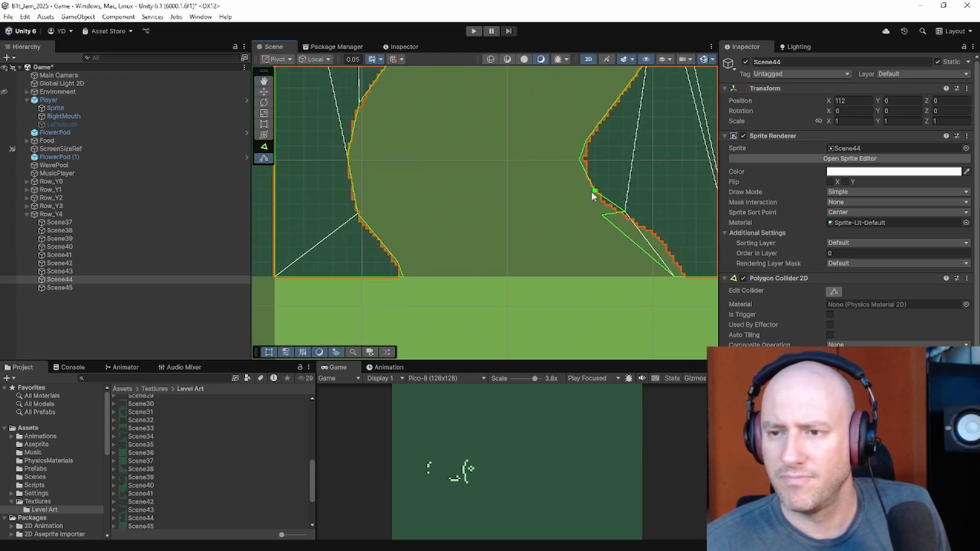
pyautogui.moveTo(592, 193); pyautogui.dragTo(603, 205)
pyautogui.moveTo(577, 160); pyautogui.dragTo(583, 176)
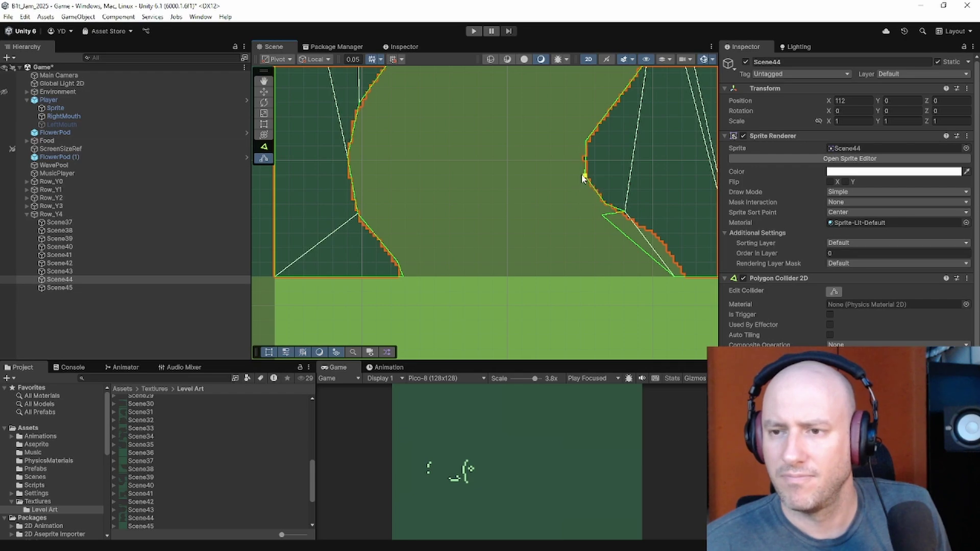
pyautogui.moveTo(602, 192); pyautogui.dragTo(520, 127, button='middle')
pyautogui.moveTo(543, 147); pyautogui.dragTo(604, 213)
pyautogui.scroll(-5, 592, 179)
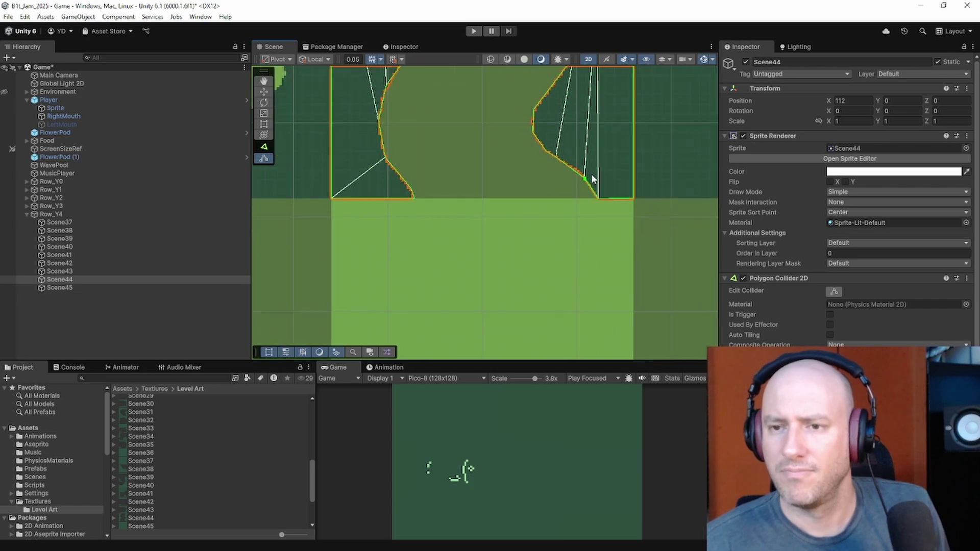
# Step: Select Scene45, leave collider editing, collapse Row_Y4 and save the scene
pyautogui.moveTo(583, 148); pyautogui.dragTo(531, 209, button='middle')
pyautogui.click(164, 289)
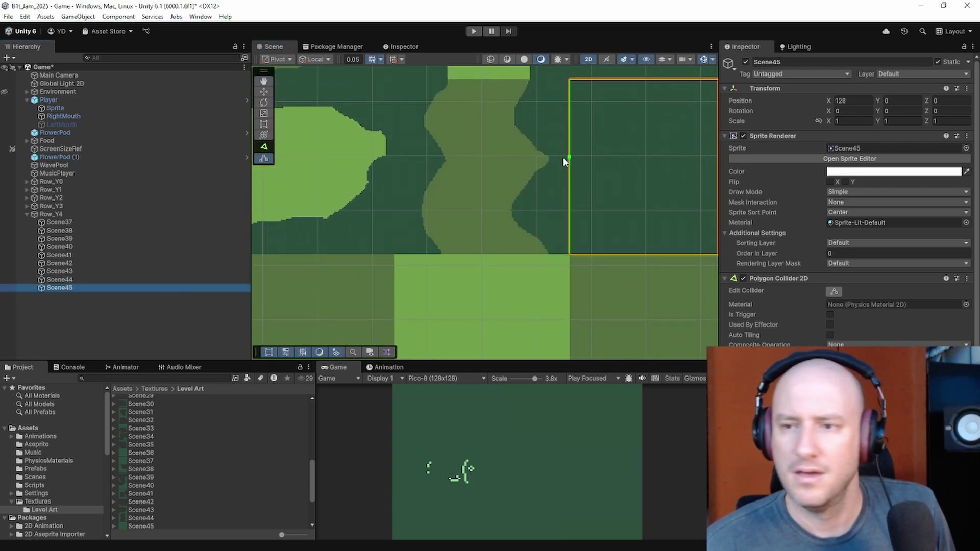
pyautogui.scroll(-5, 456, 183)
pyautogui.click(835, 292)
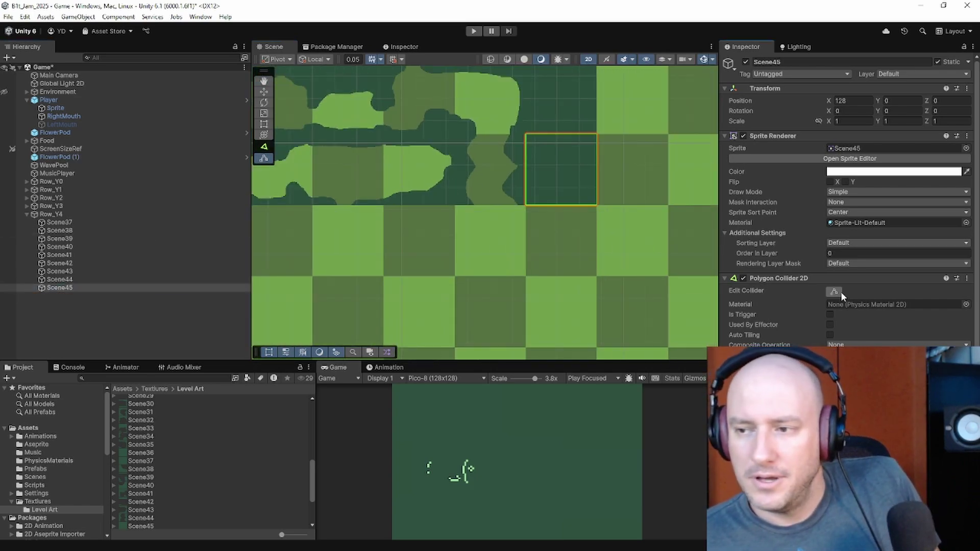
pyautogui.click(51, 214)
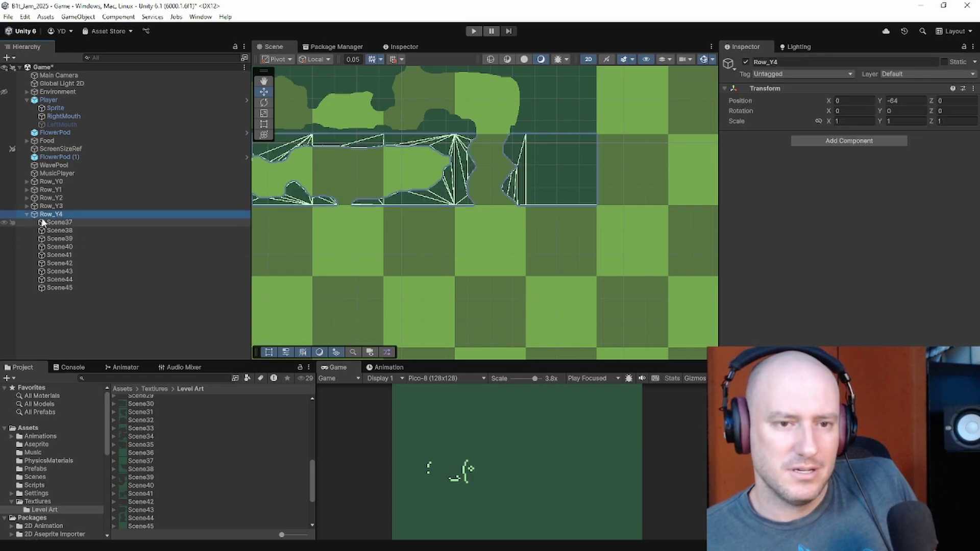
pyautogui.click(27, 214)
pyautogui.click(107, 280)
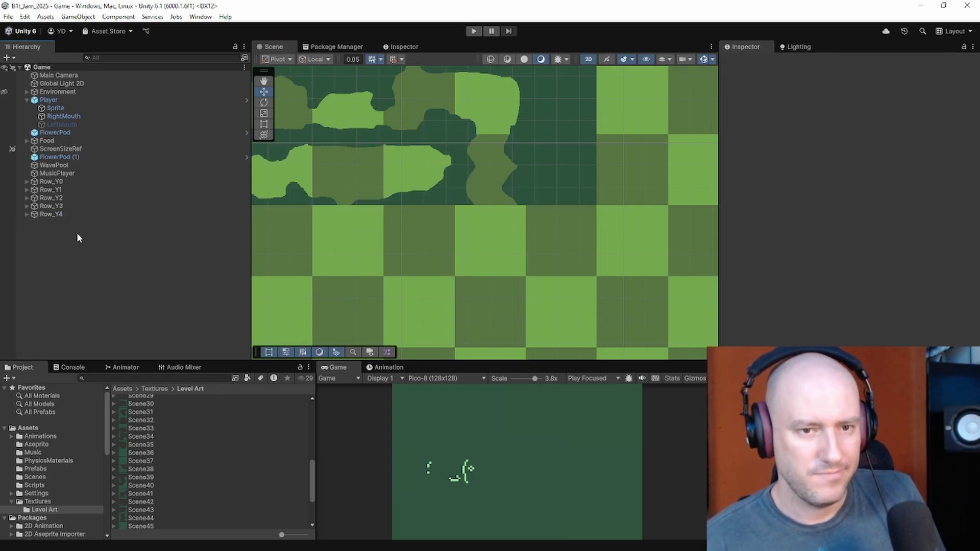
pyautogui.click(23, 216)
pyautogui.click(24, 213)
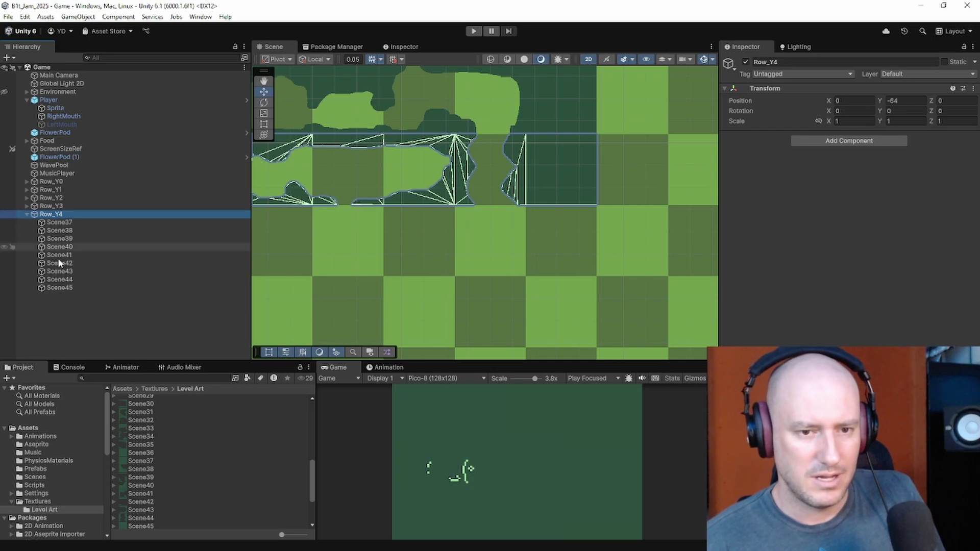
pyautogui.click(26, 215)
pyautogui.click(81, 256)
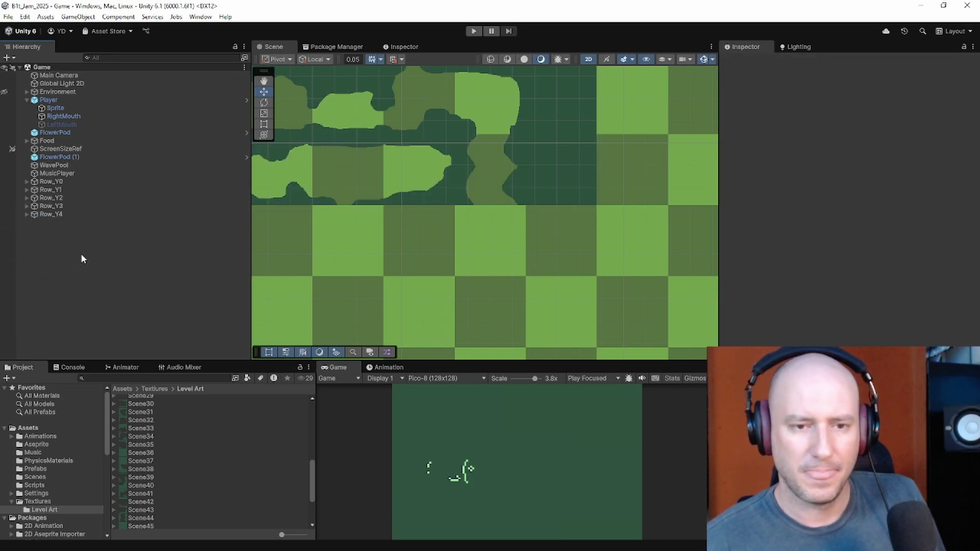
# Step: Create an empty game object named Row_Y5 at the root of the scene and save the scene
pyautogui.rightClick(81, 253)
pyautogui.click(160, 414)
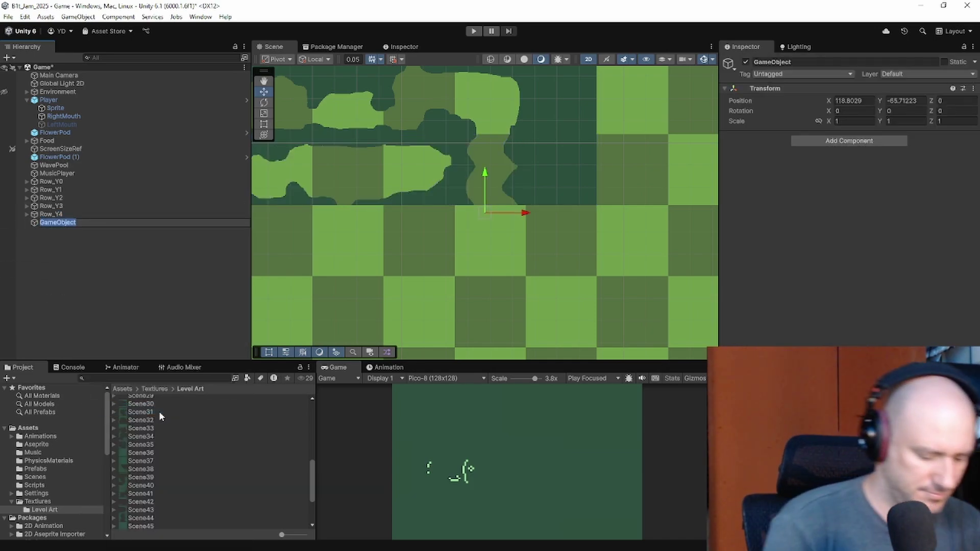
pyautogui.write('Row_')
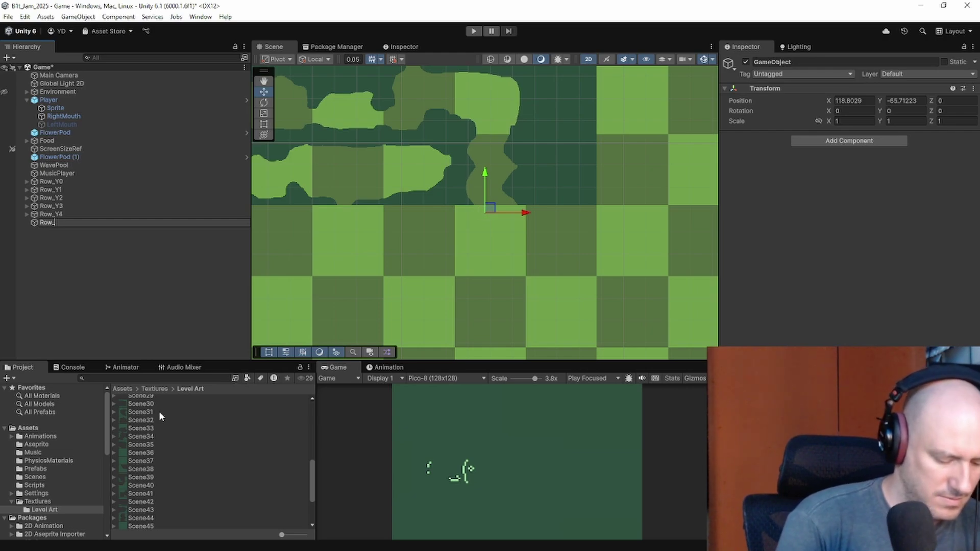
pyautogui.write('Y5')
pyautogui.press('Return')
pyautogui.hotkey('ctrl', 's')
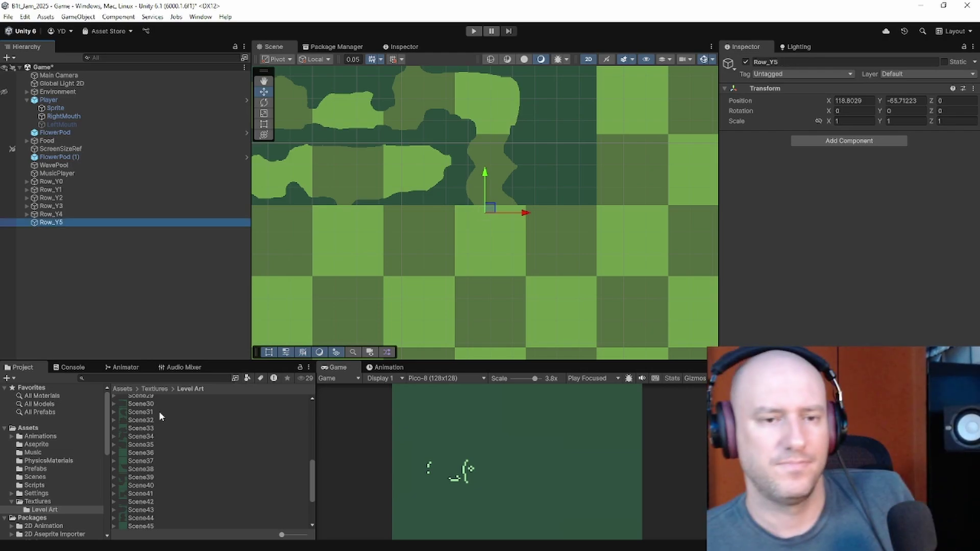
# Step: Add the Scene46, Scene47, Scene48, Scene49 and Scene50 level art sprites to the scene hierarchy below Row_Y5
pyautogui.scroll(-3, 197, 403)
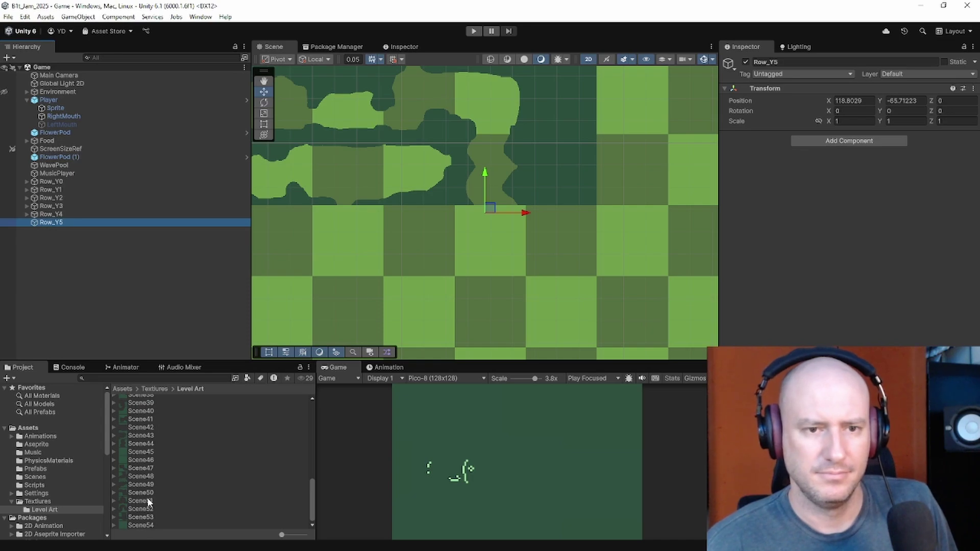
pyautogui.click(27, 214)
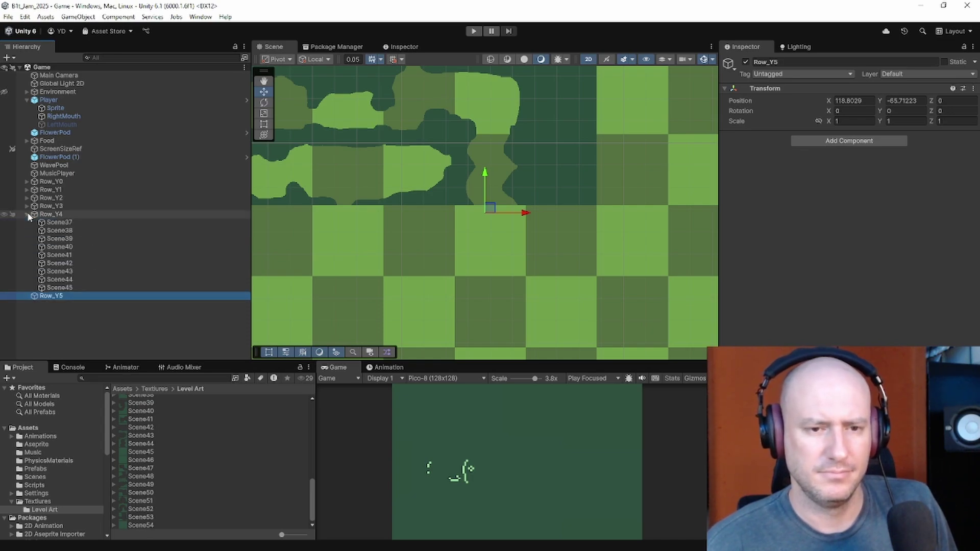
pyautogui.click(27, 215)
pyautogui.moveTo(154, 461); pyautogui.dragTo(106, 313)
pyautogui.moveTo(151, 467); pyautogui.dragTo(115, 299)
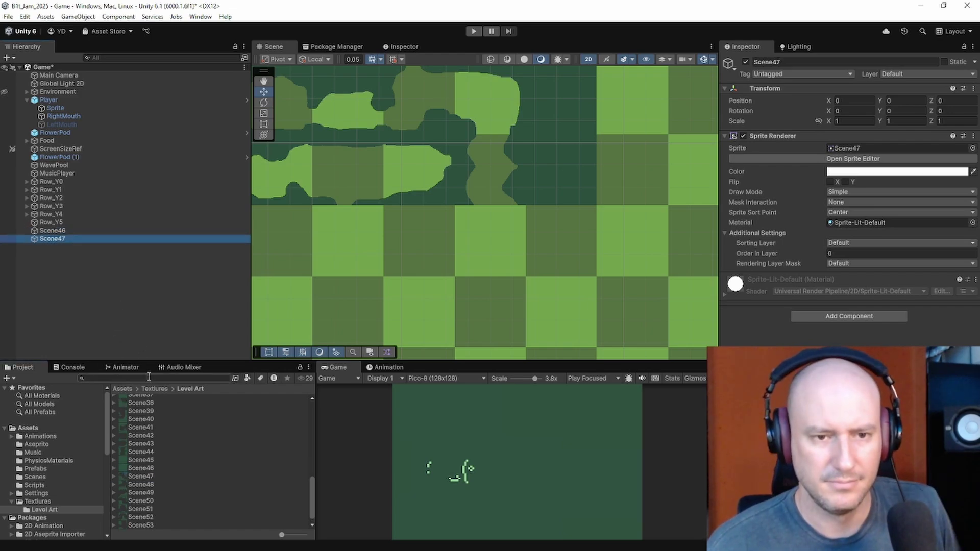
pyautogui.moveTo(154, 484); pyautogui.dragTo(90, 308)
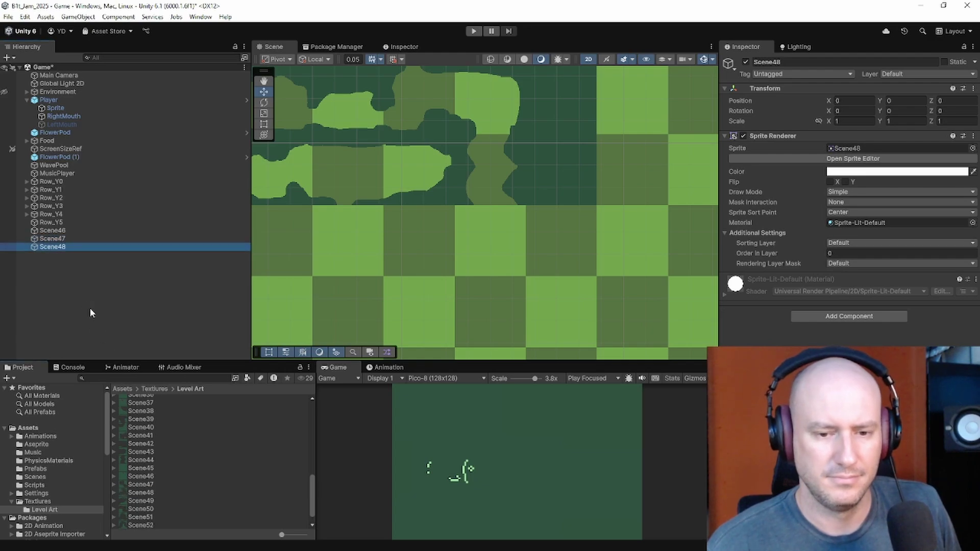
pyautogui.moveTo(146, 499); pyautogui.dragTo(92, 306)
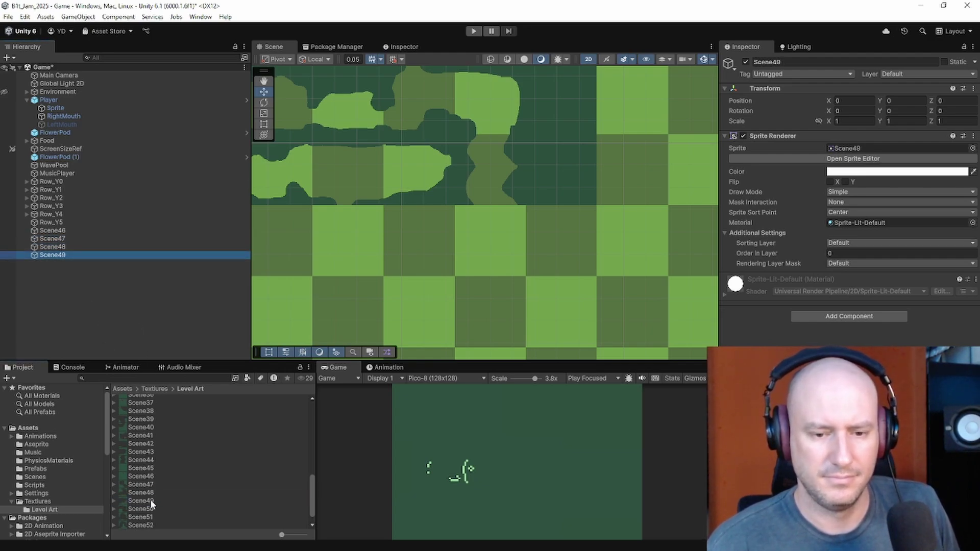
pyautogui.moveTo(149, 509); pyautogui.dragTo(127, 327)
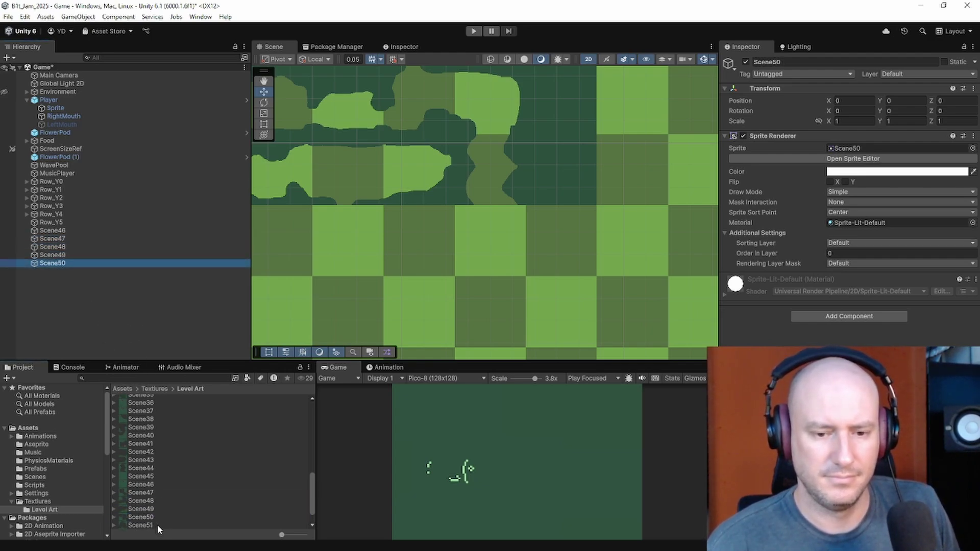
# Step: Add the remaining level art sprites Scene51, Scene52, Scene53 and Scene54 to the scene hierarchy
pyautogui.moveTo(157, 525); pyautogui.dragTo(105, 293)
pyautogui.scroll(-1, 168, 465)
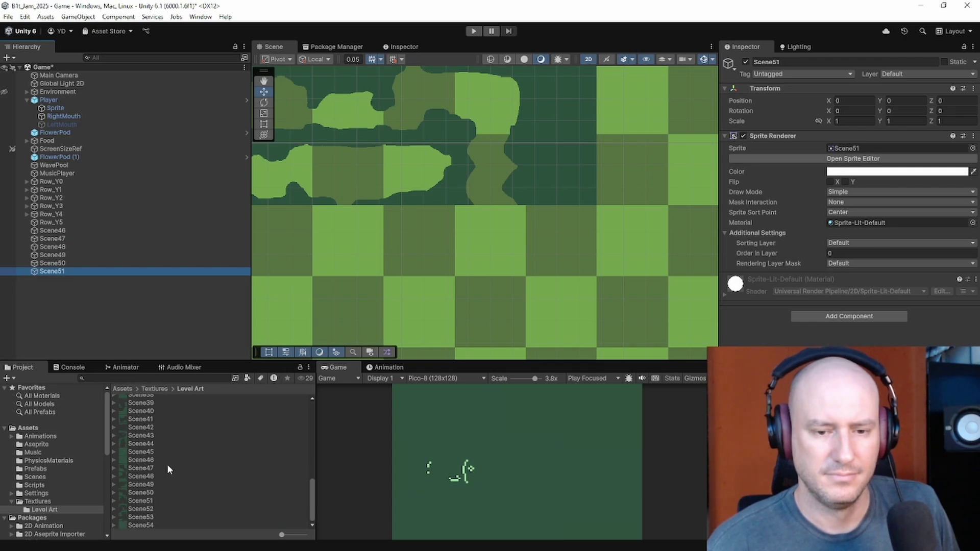
pyautogui.moveTo(168, 506); pyautogui.dragTo(88, 305)
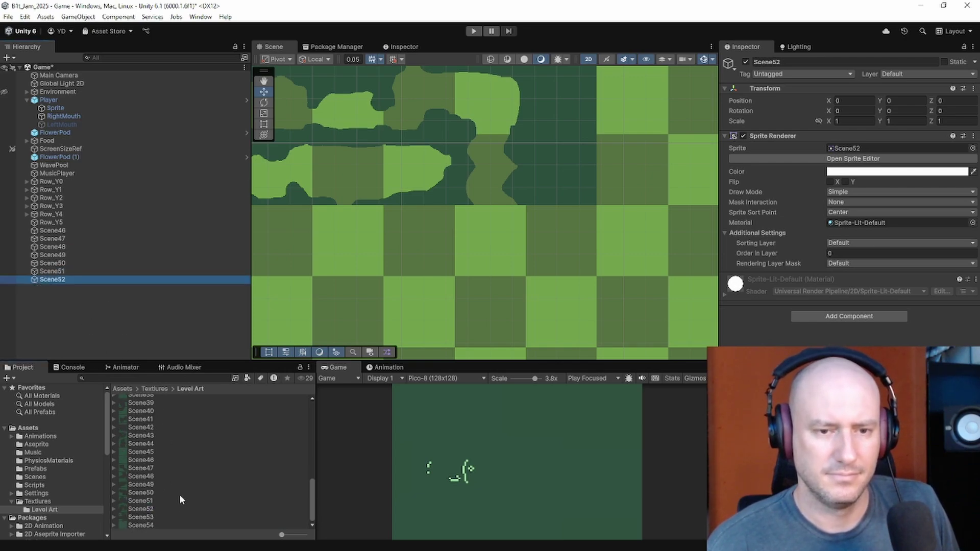
pyautogui.moveTo(179, 518); pyautogui.dragTo(117, 320)
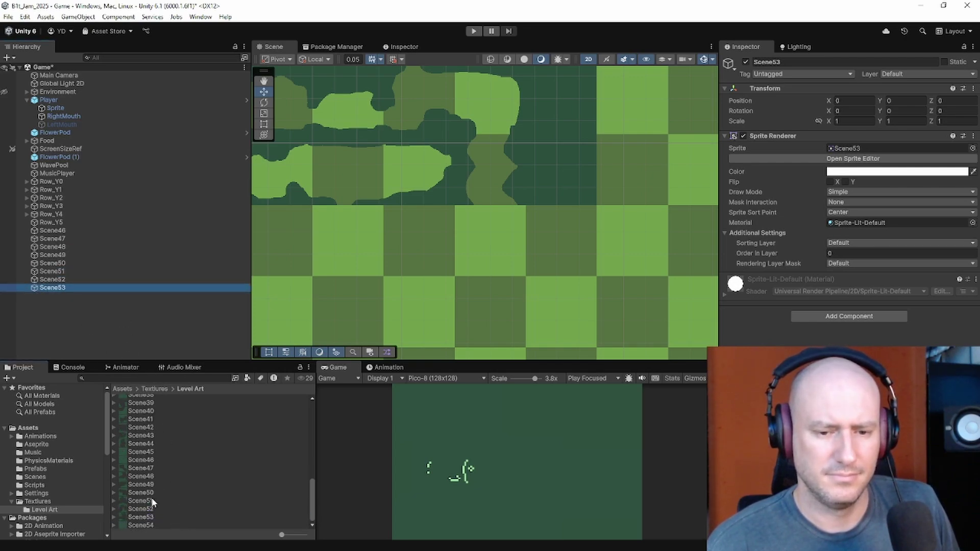
pyautogui.moveTo(150, 523); pyautogui.dragTo(124, 331)
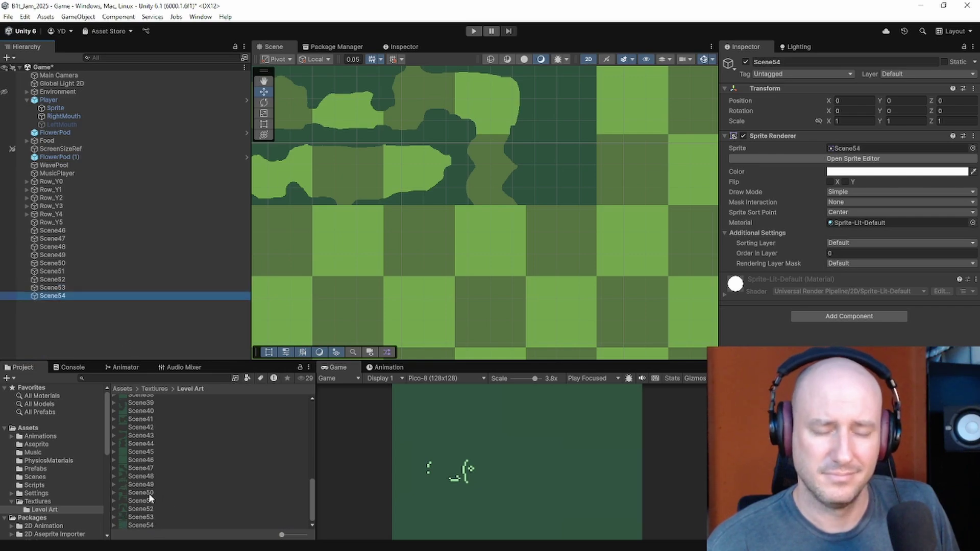
# Step: Parent Scene46 through Scene54 to Row_Y5 and set Row_Y5's X and Y position to 0
pyautogui.keyDown('shift'); pyautogui.click(60, 230); pyautogui.keyUp('shift')
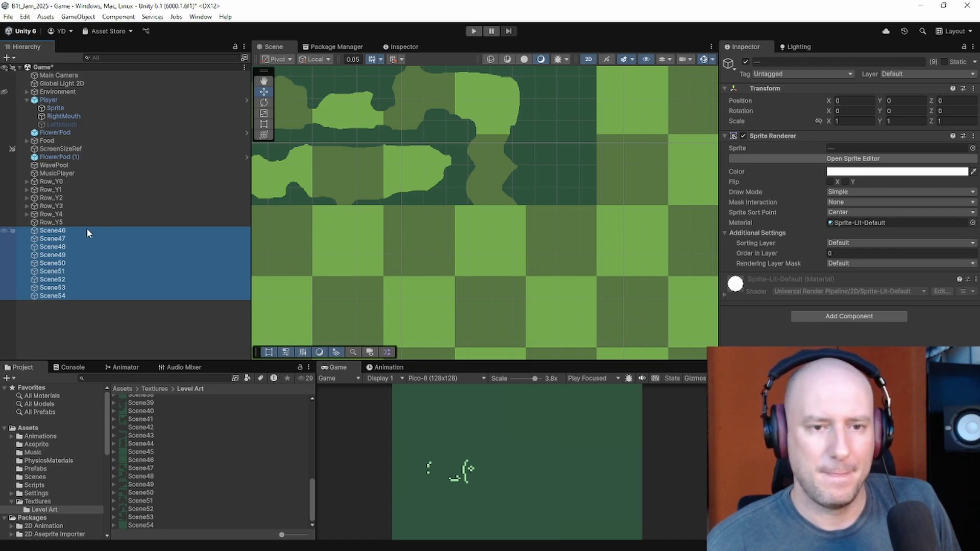
pyautogui.moveTo(87, 232); pyautogui.dragTo(68, 223)
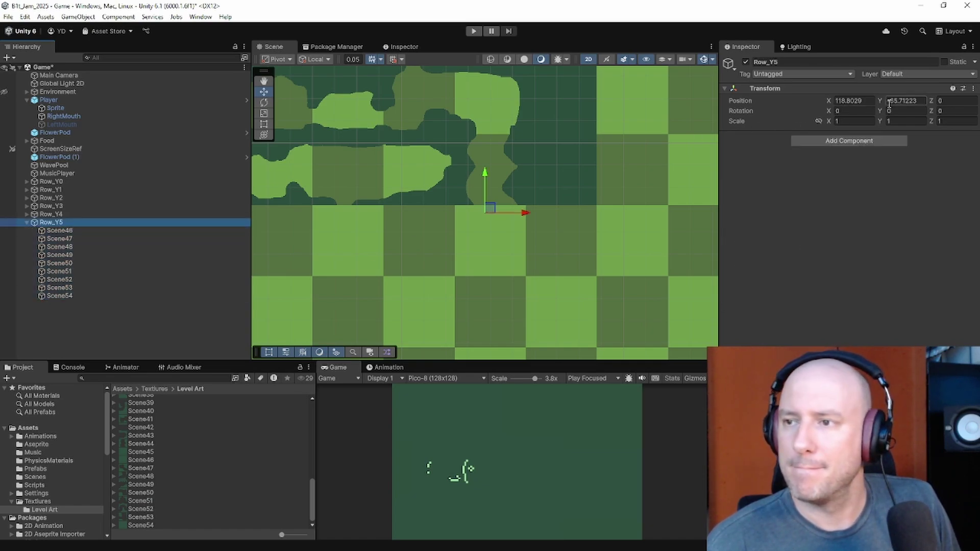
pyautogui.click(874, 100)
pyautogui.write('0')
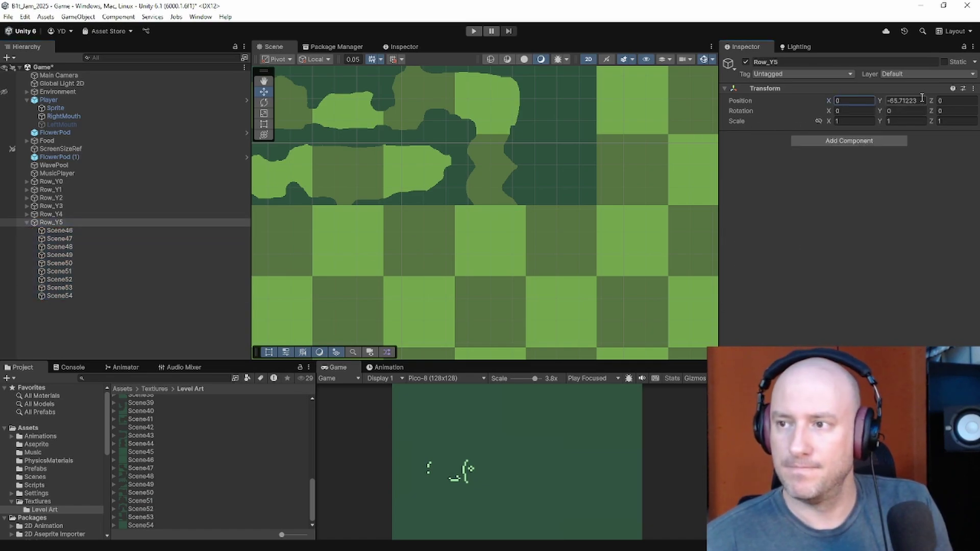
pyautogui.click(922, 100)
pyautogui.write('0')
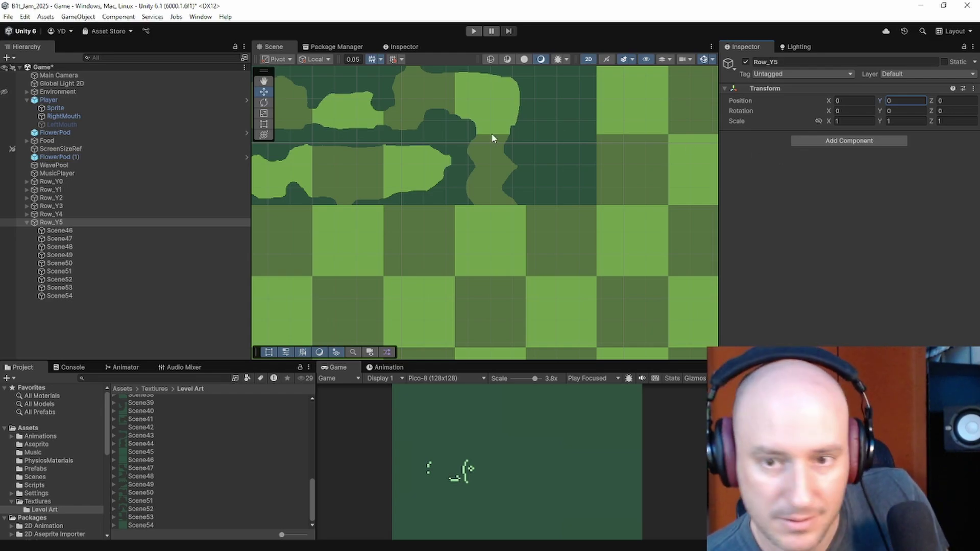
# Step: Check Row_Y4's position for reference and set Row_Y5's Y position to -80
pyautogui.click(79, 214)
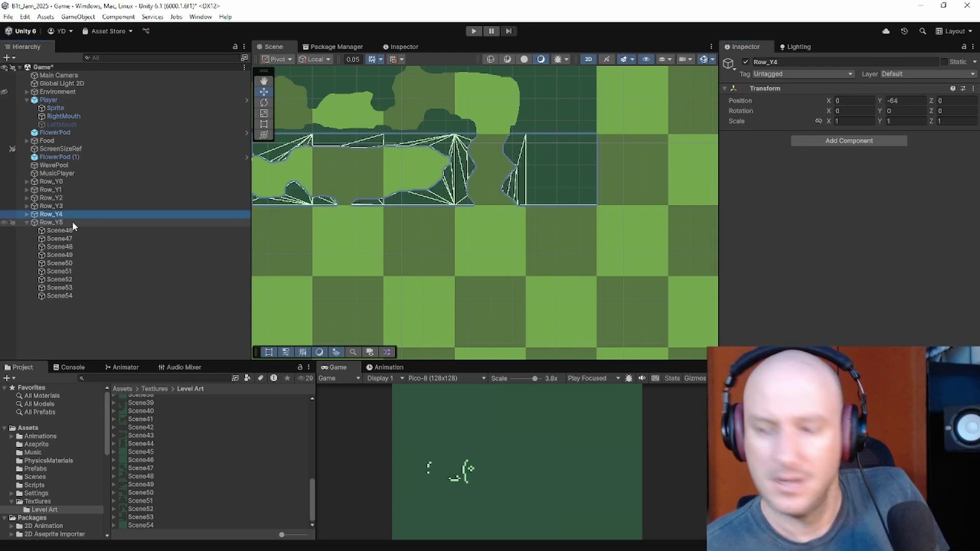
pyautogui.click(72, 223)
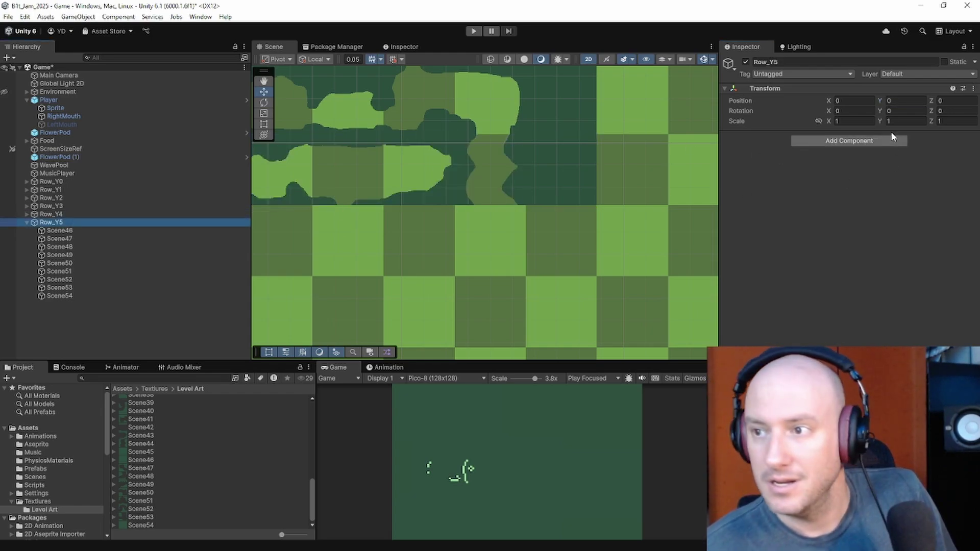
pyautogui.click(902, 100)
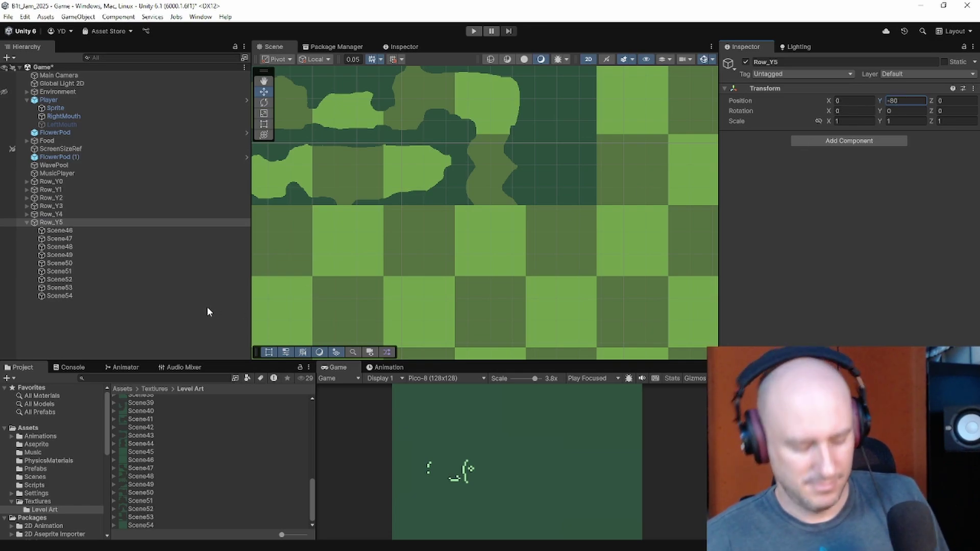
pyautogui.scroll(-3, 348, 210)
pyautogui.moveTo(361, 258); pyautogui.dragTo(547, 234, button='middle')
# Step: Reset the local X and Y position of Scene46 through Scene54 to 0 and frame Row_Y5 in the scene
pyautogui.click(72, 230)
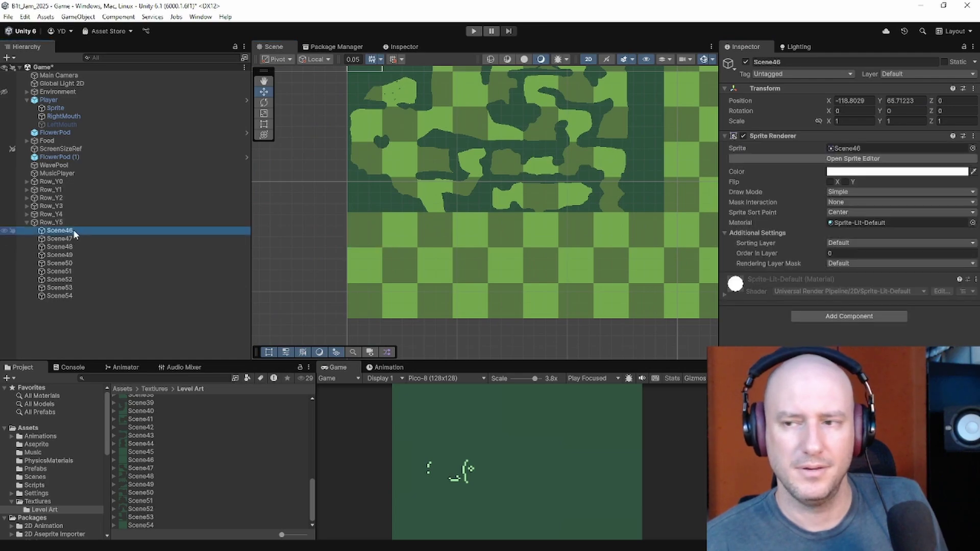
pyautogui.press('f')
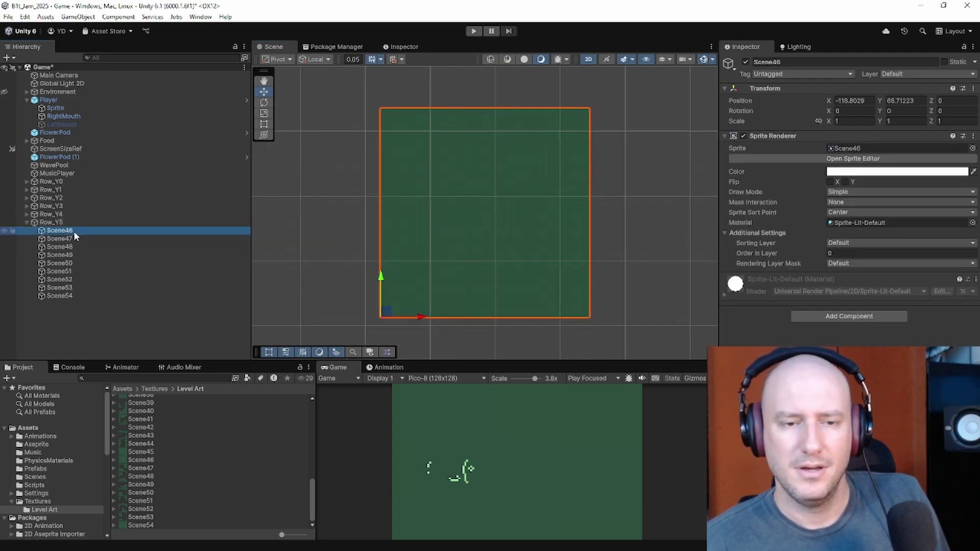
pyautogui.keyDown('shift'); pyautogui.click(75, 294); pyautogui.keyUp('shift')
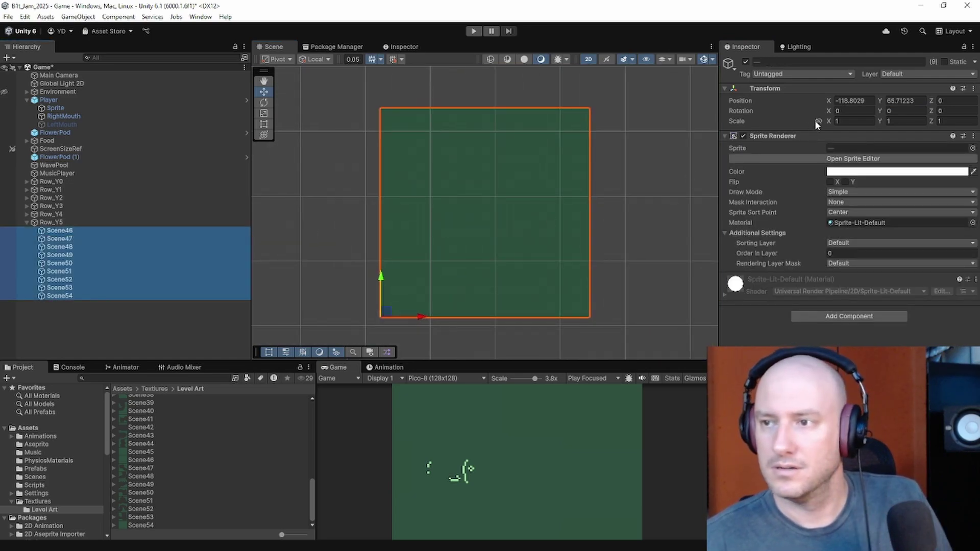
pyautogui.click(850, 101)
pyautogui.write('0')
pyautogui.press('Tab')
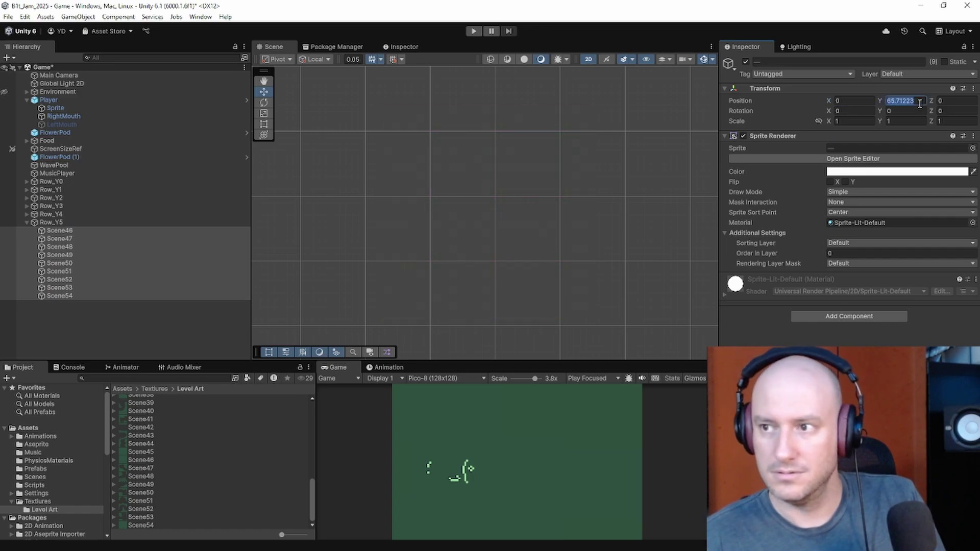
pyautogui.write('0')
pyautogui.click(116, 223)
pyautogui.doubleClick(117, 225)
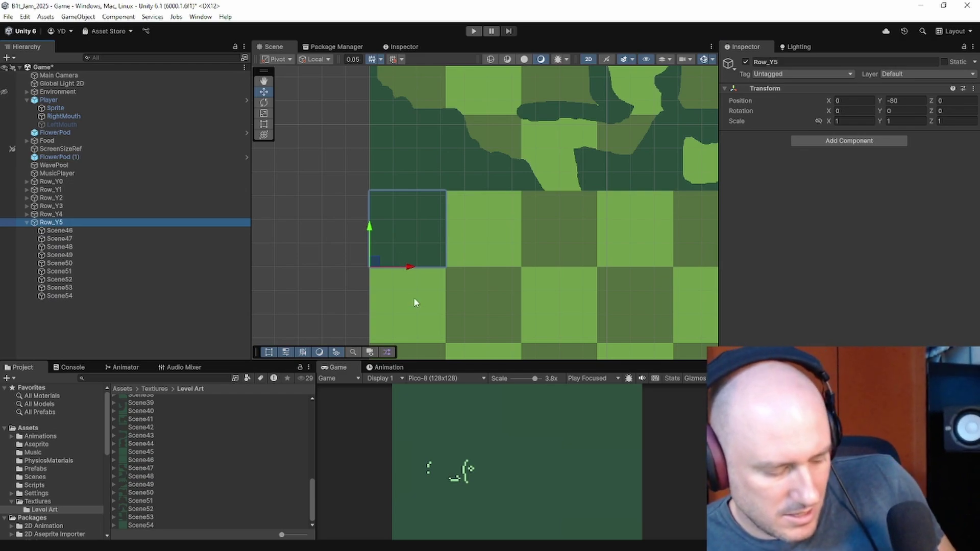
# Step: Set the X position of Scene47 to 16 and of Scene48 to 32
pyautogui.click(137, 239)
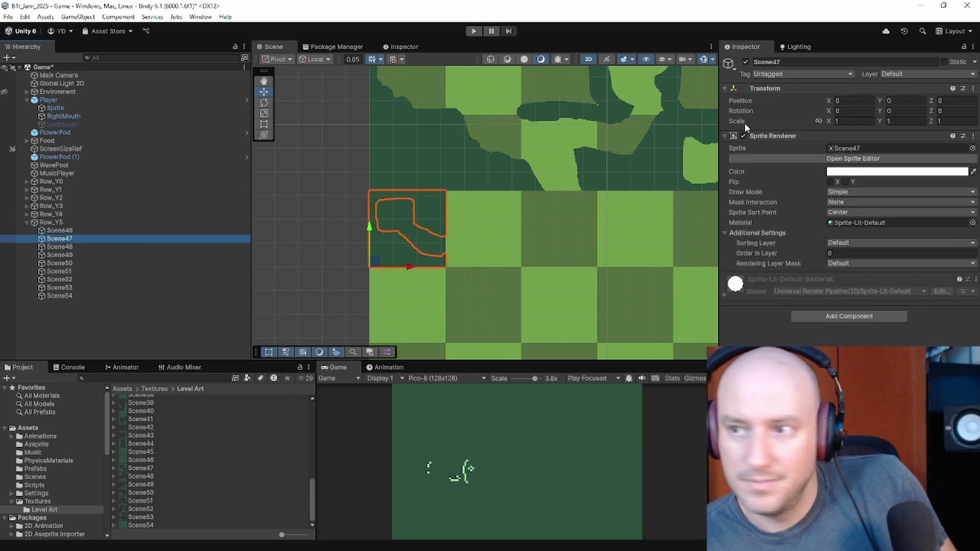
pyautogui.click(858, 101)
pyautogui.write('16')
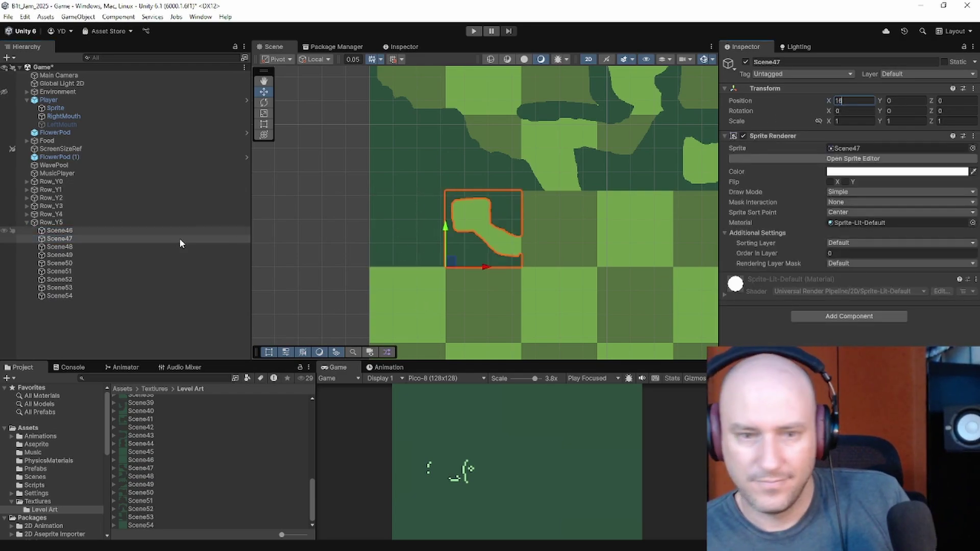
pyautogui.click(60, 247)
pyautogui.click(854, 101)
pyautogui.write('32')
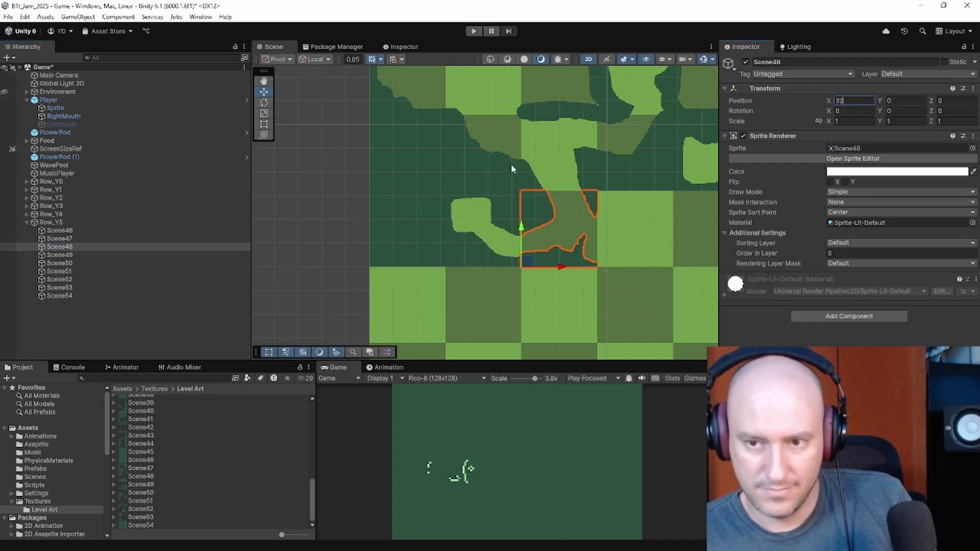
# Step: Set the X position of Scene49 to 48 and of Scene50 to 64
pyautogui.click(221, 253)
pyautogui.click(867, 101)
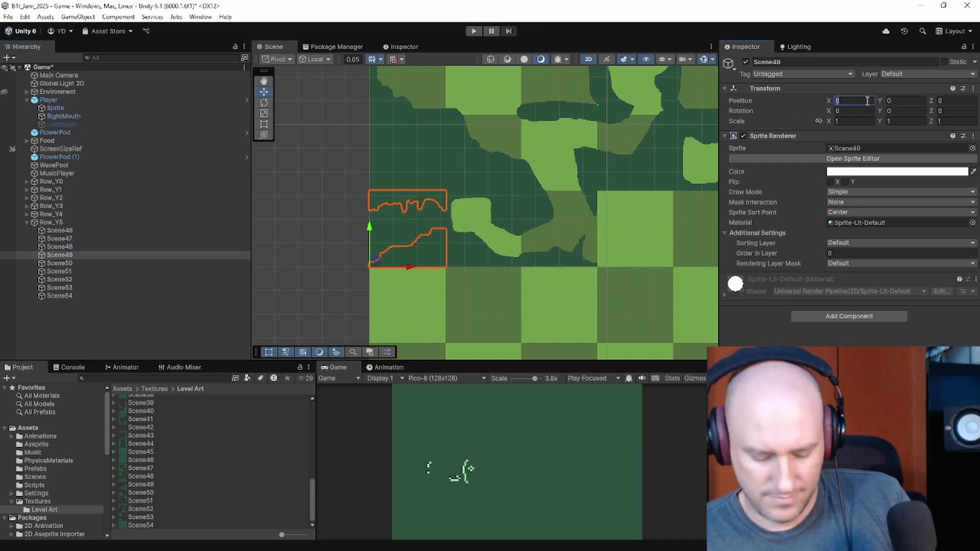
pyautogui.write('48')
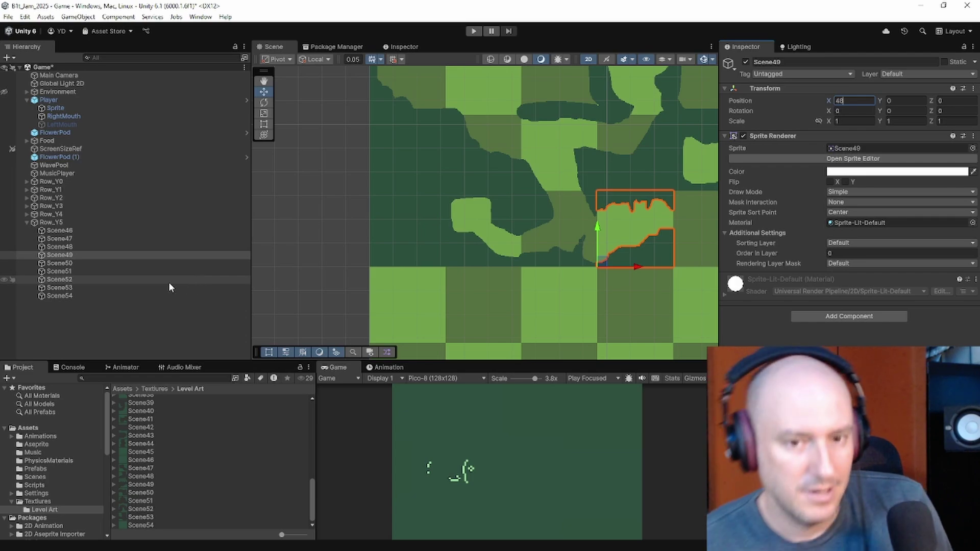
pyautogui.click(151, 264)
pyautogui.click(846, 100)
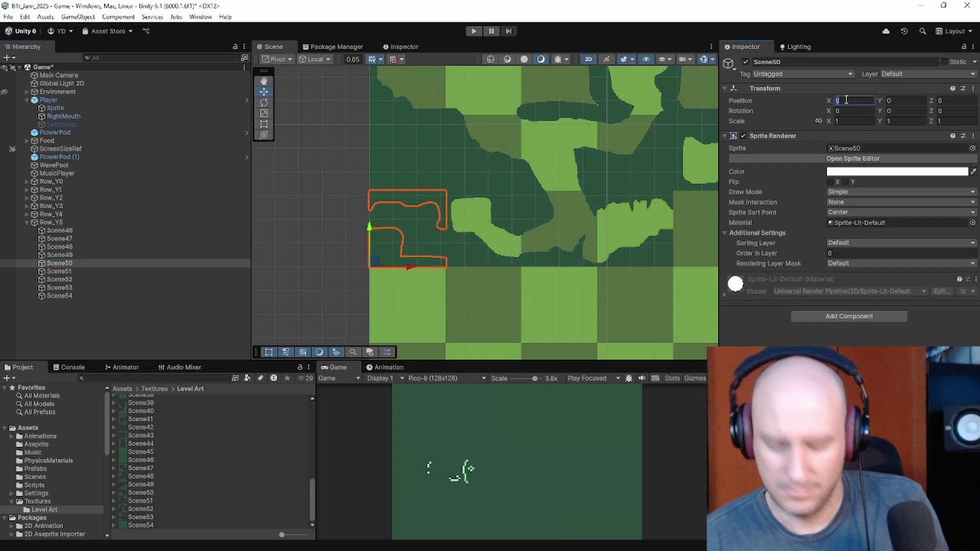
pyautogui.write('64')
# Step: Set the X position of Scene51 to 80 and of Scene52 to 96
pyautogui.click(60, 271)
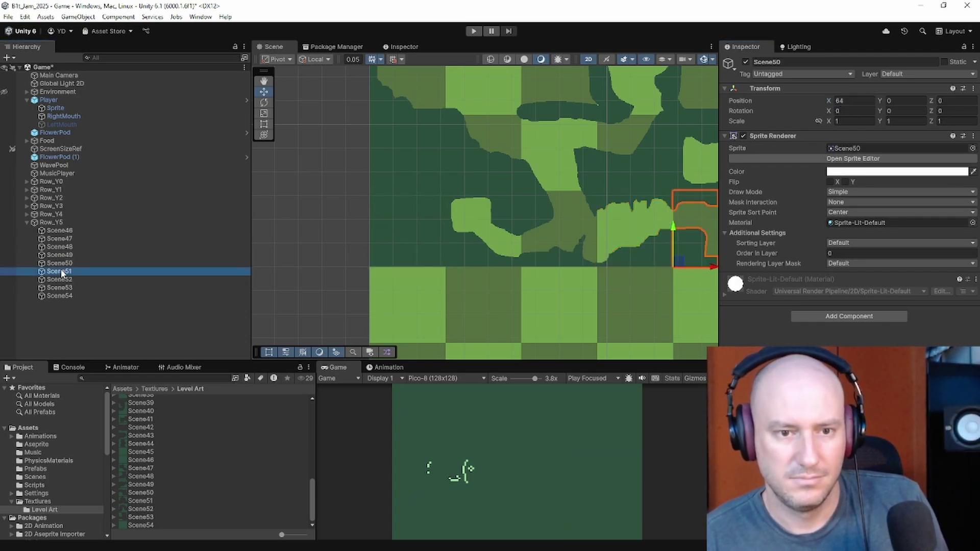
pyautogui.click(846, 100)
pyautogui.write('80')
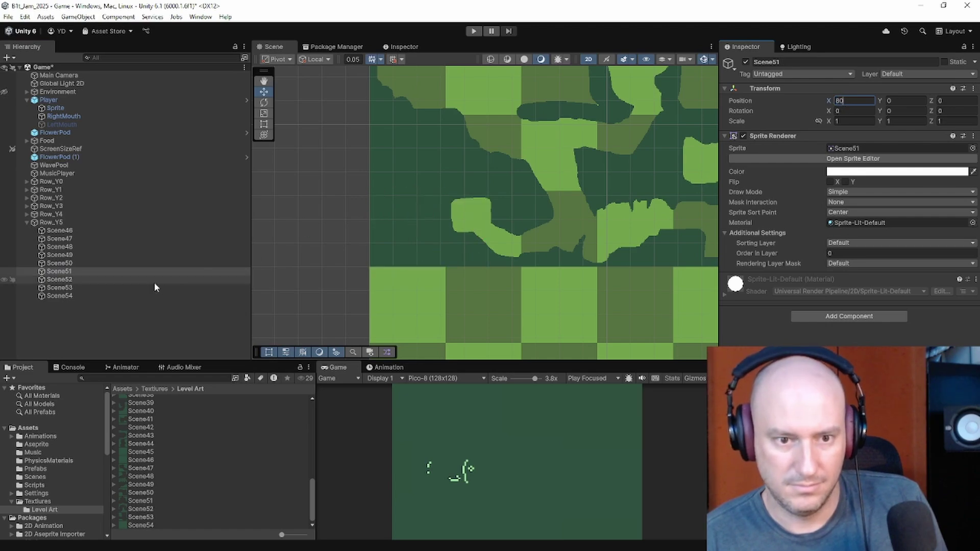
pyautogui.click(60, 280)
pyautogui.click(846, 100)
pyautogui.write('96')
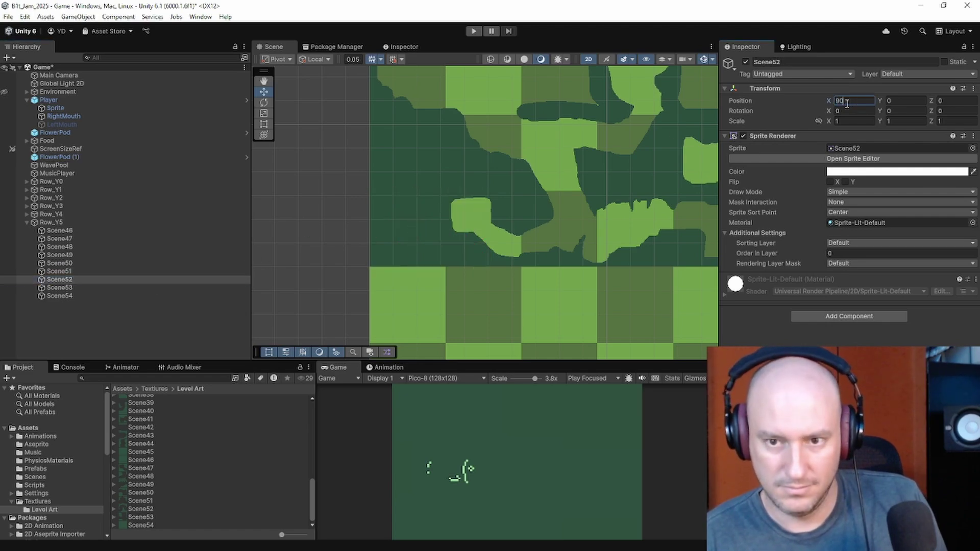
pyautogui.write('96')
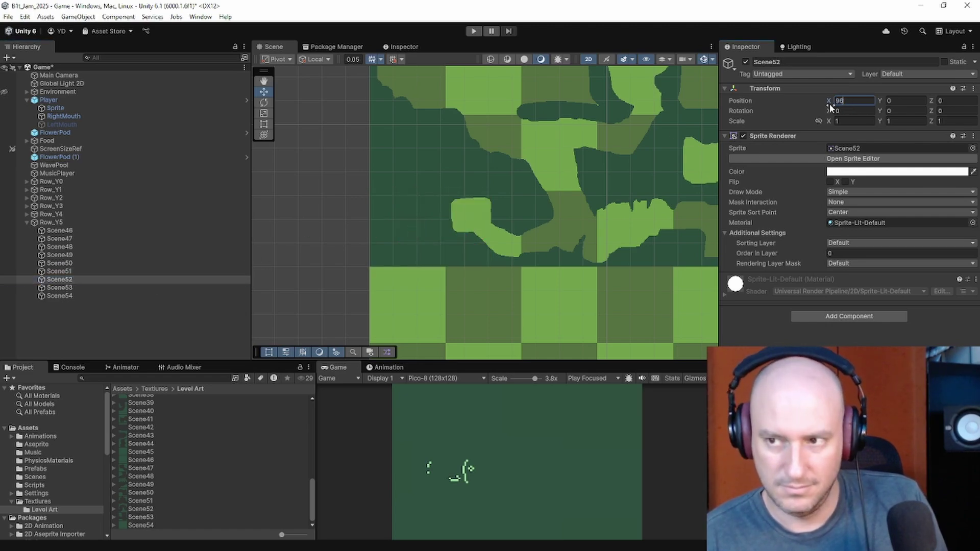
# Step: Set the X position of Scene53 to 112, beside Scene52 in Row_Y5
pyautogui.moveTo(627, 271); pyautogui.dragTo(324, 268, button='middle')
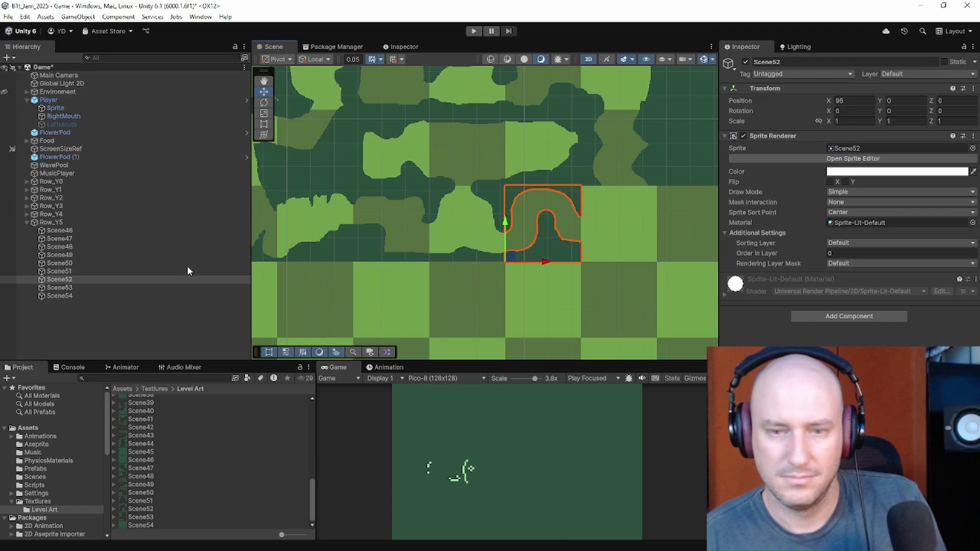
pyautogui.click(62, 288)
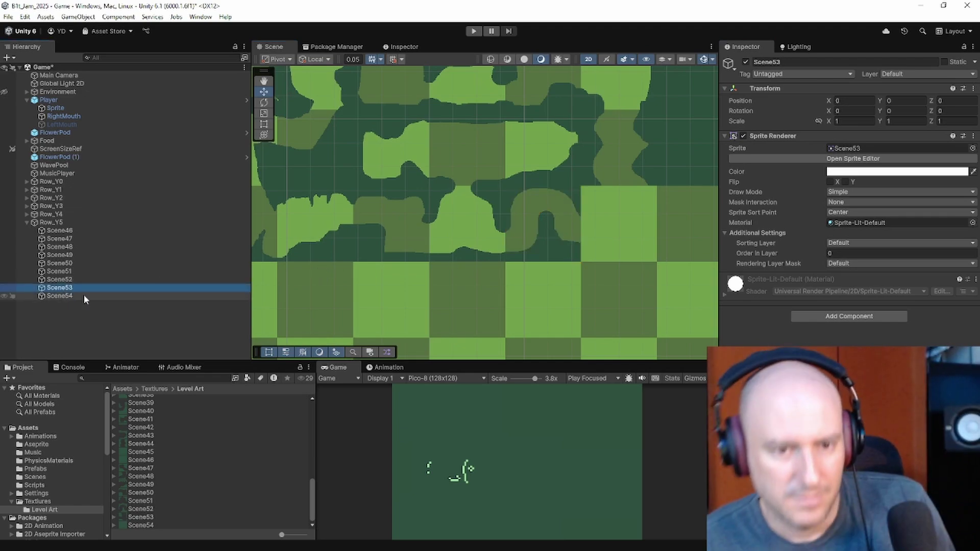
pyautogui.click(843, 102)
pyautogui.press('Return')
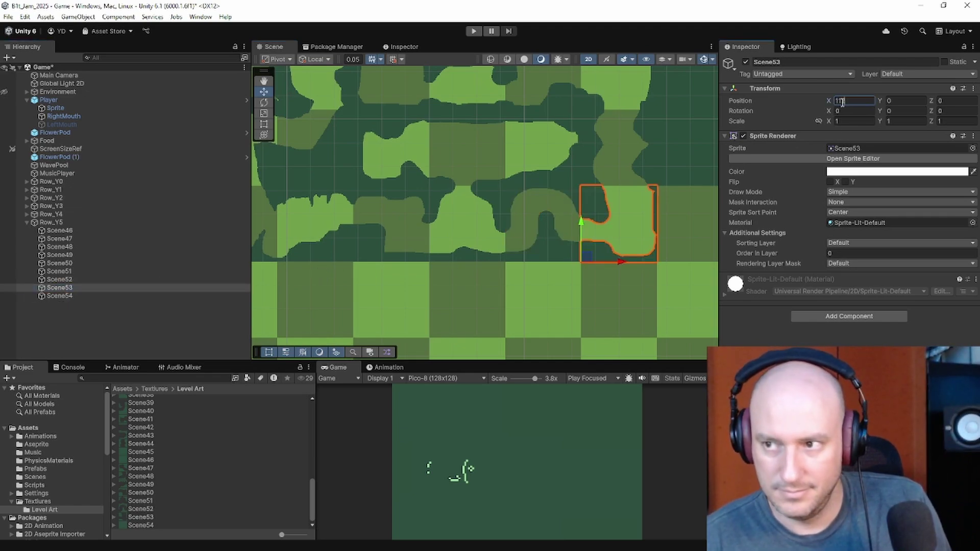
# Step: Set the X position of Scene54 to 128, completing Row_Y5, and save the scene
pyautogui.click(114, 294)
pyautogui.click(870, 100)
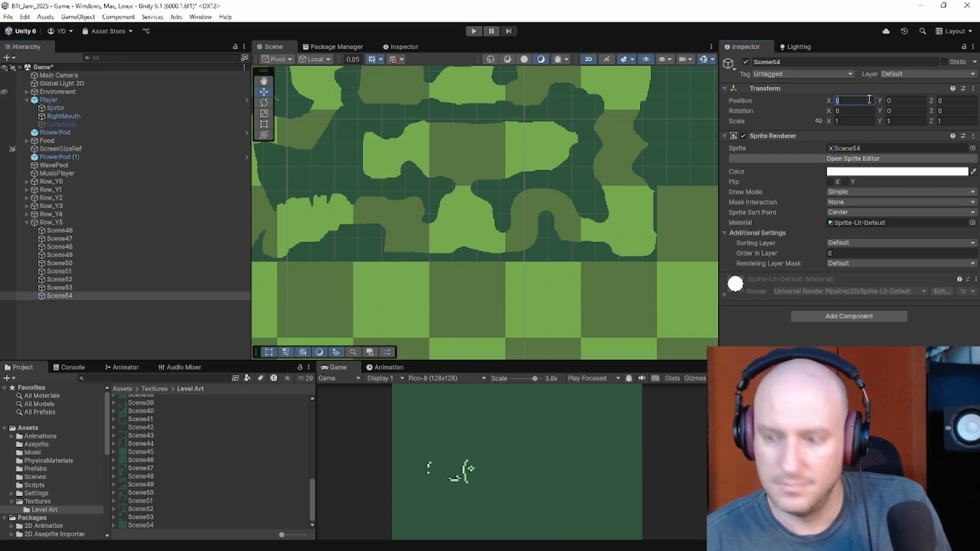
pyautogui.write('128')
pyautogui.scroll(-2, 562, 200)
pyautogui.moveTo(562, 200); pyautogui.dragTo(610, 264, button='middle')
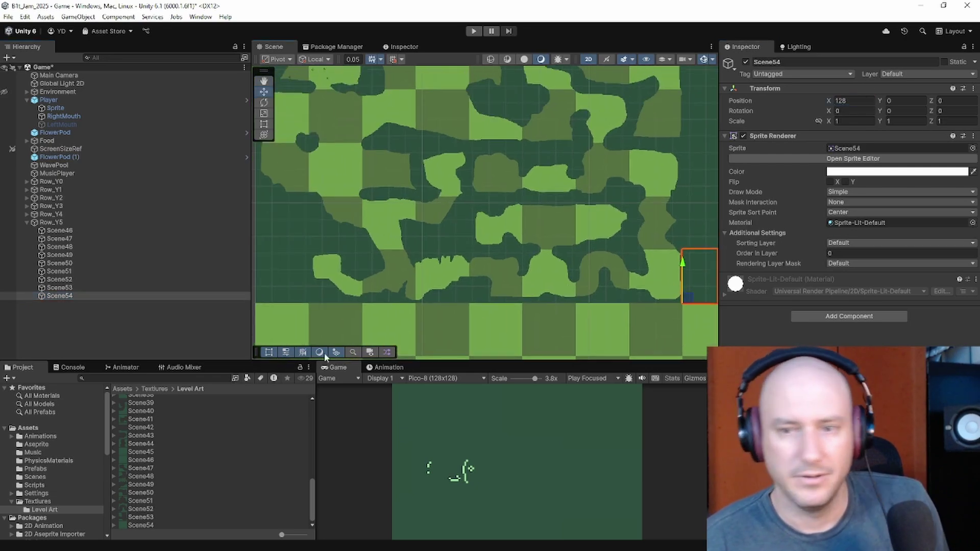
pyautogui.click(25, 223)
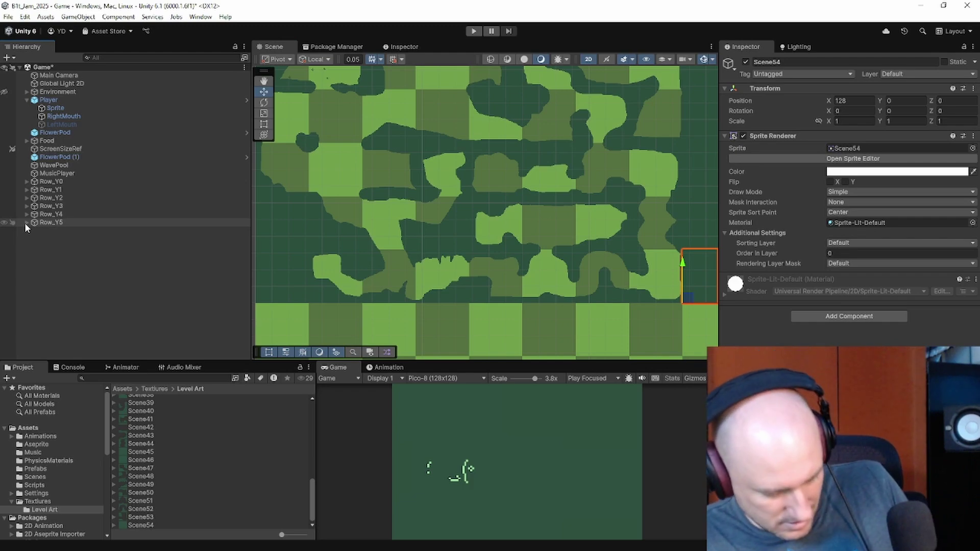
pyautogui.click(27, 224)
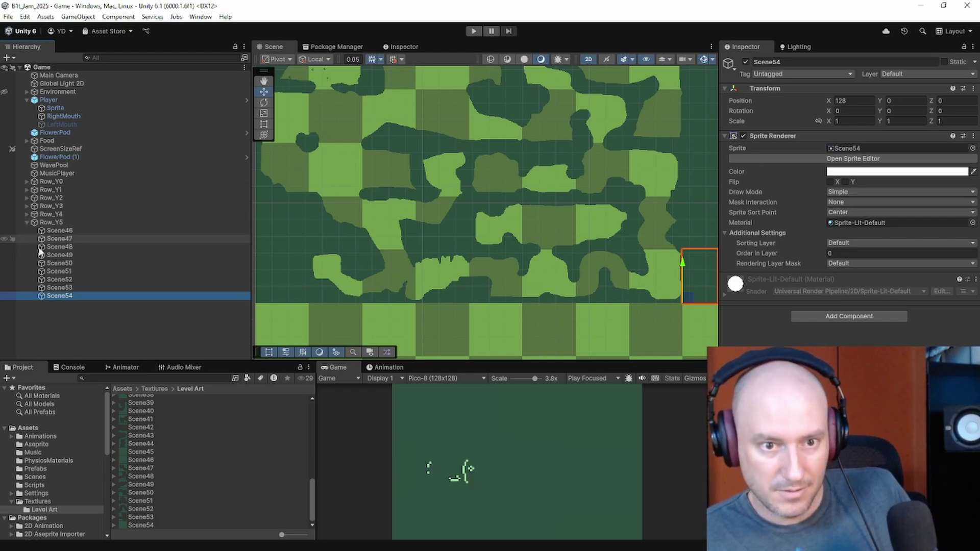
# Step: Move the Player into the enclosed cave near the middle of the level, to about X 69.3, Y -39.4
pyautogui.click(49, 318)
pyautogui.scroll(-3, 476, 170)
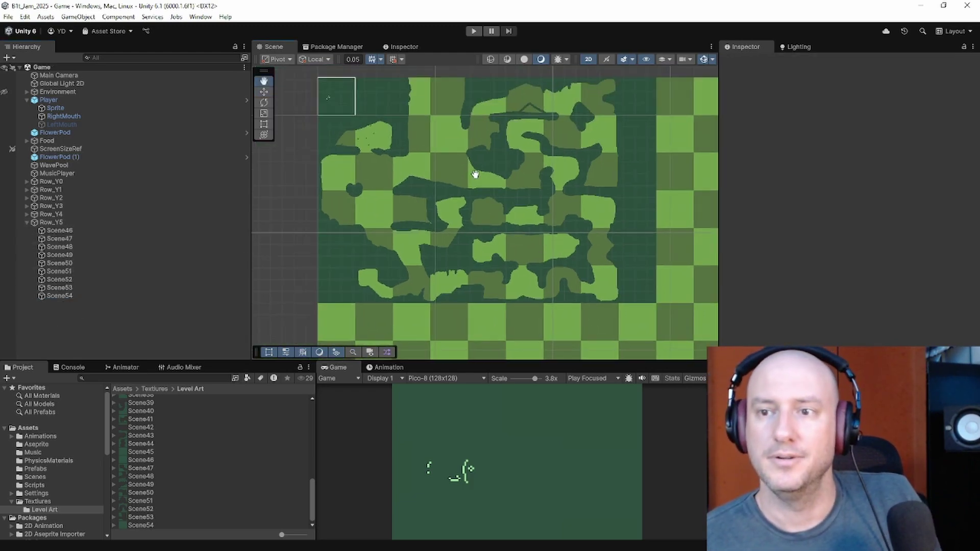
pyautogui.moveTo(477, 171); pyautogui.dragTo(482, 186, button='middle')
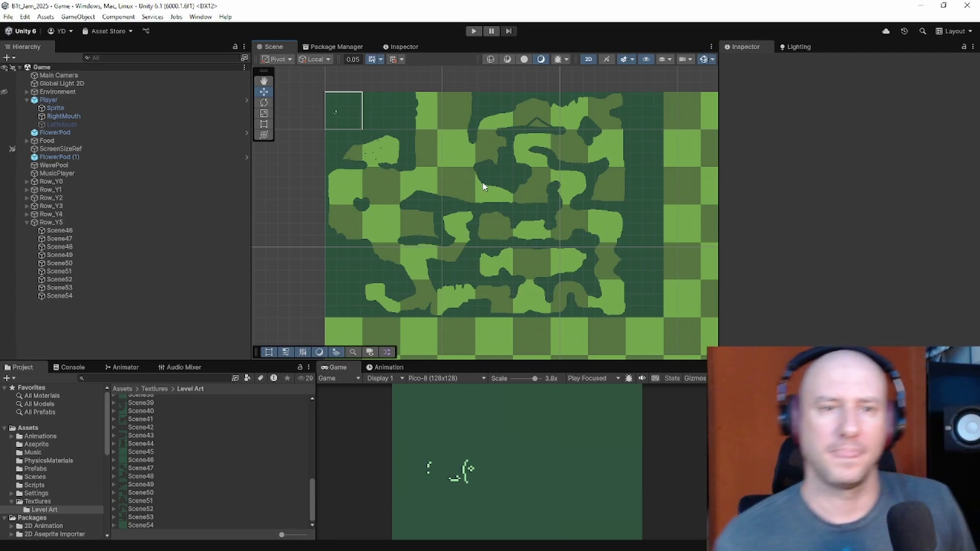
pyautogui.click(152, 101)
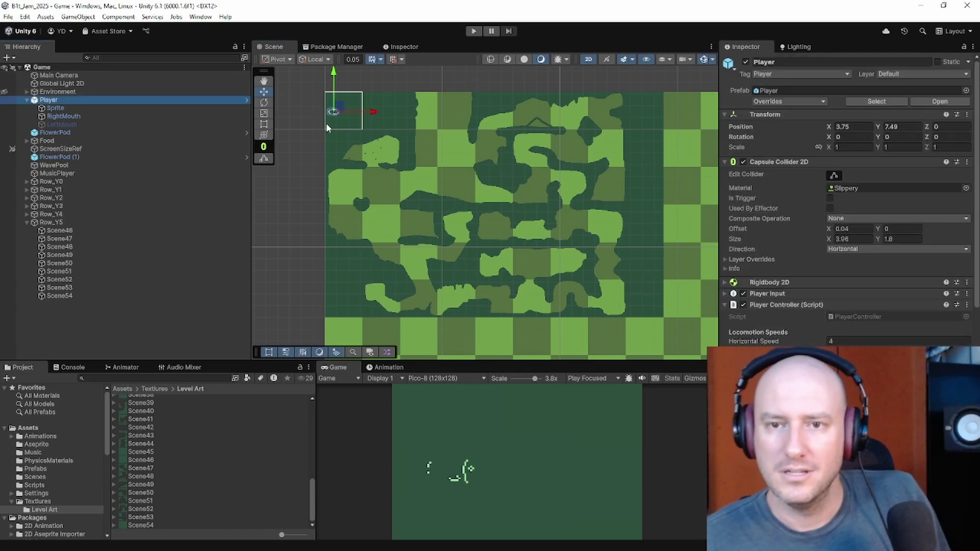
pyautogui.moveTo(343, 112); pyautogui.dragTo(499, 227)
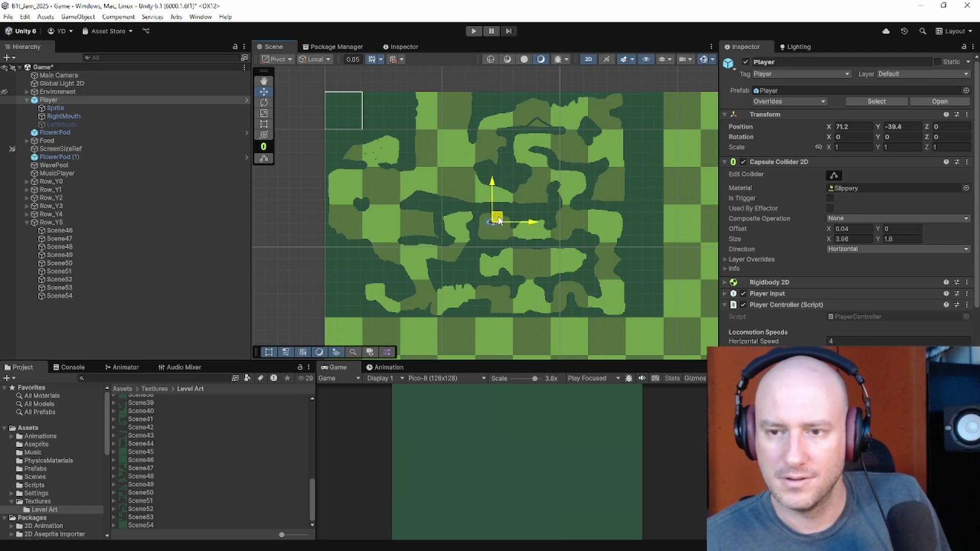
pyautogui.moveTo(499, 220); pyautogui.dragTo(494, 220)
pyautogui.moveTo(523, 236); pyautogui.dragTo(440, 221, button='middle')
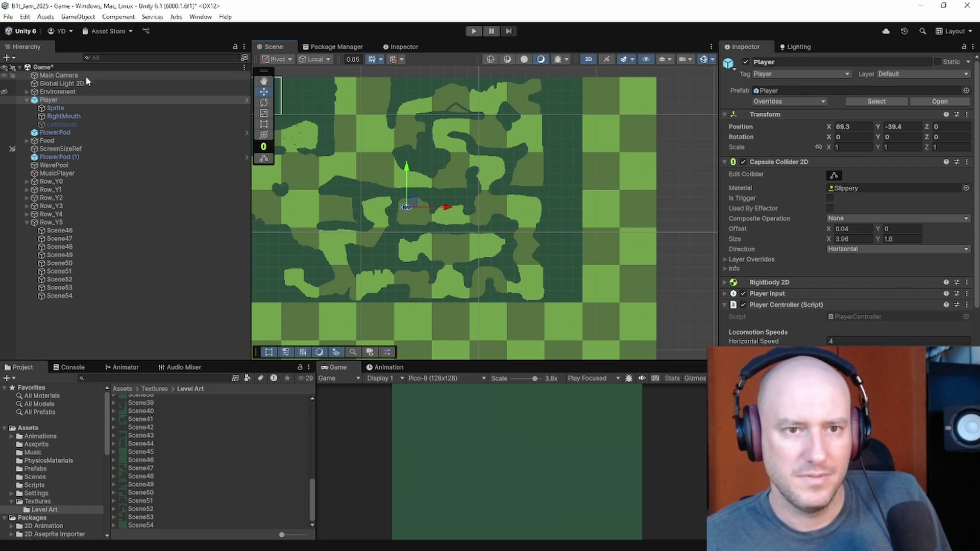
# Step: Move the Main Camera over the Player's cave, to about X 72, Y -41
pyautogui.click(59, 75)
pyautogui.scroll(-1, 332, 133)
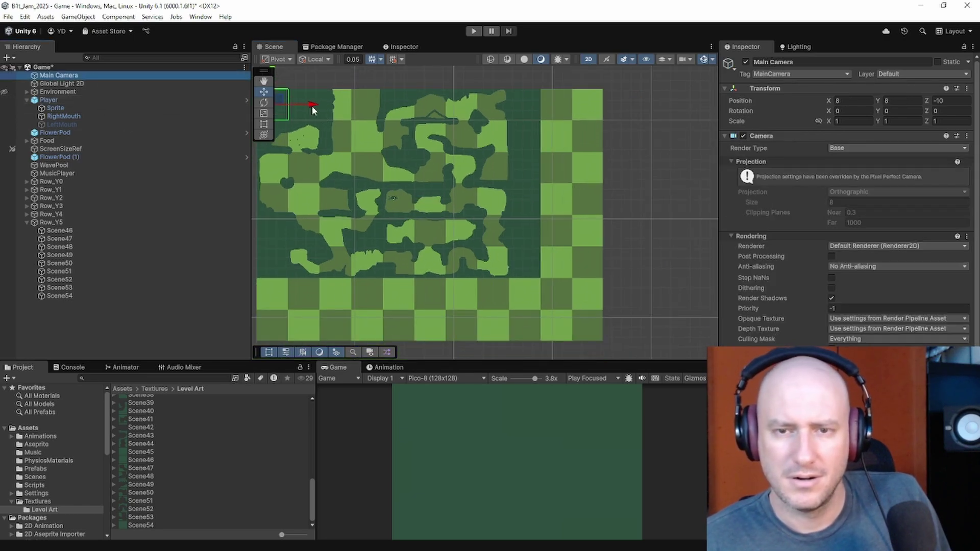
pyautogui.moveTo(313, 110); pyautogui.dragTo(438, 111)
pyautogui.moveTo(403, 83); pyautogui.dragTo(414, 163)
pyautogui.scroll(6, 414, 163)
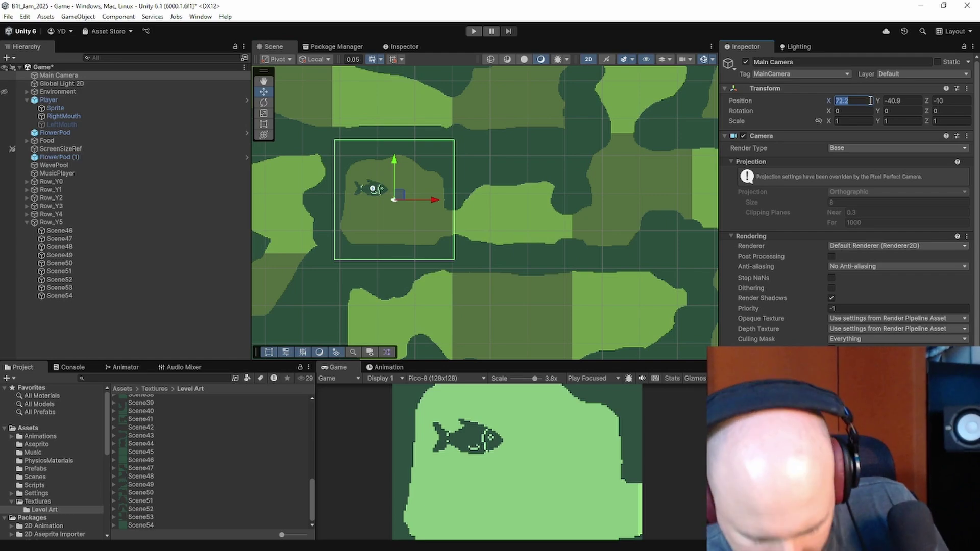
# Step: Set the Main Camera's position to X 72 and Y -40 to frame the Player's cave screen
pyautogui.write('80')
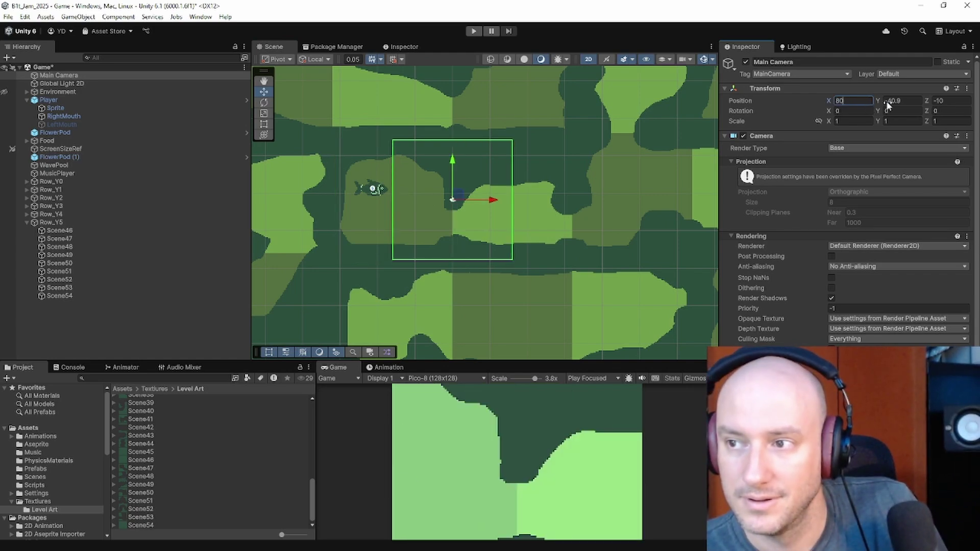
pyautogui.write('72')
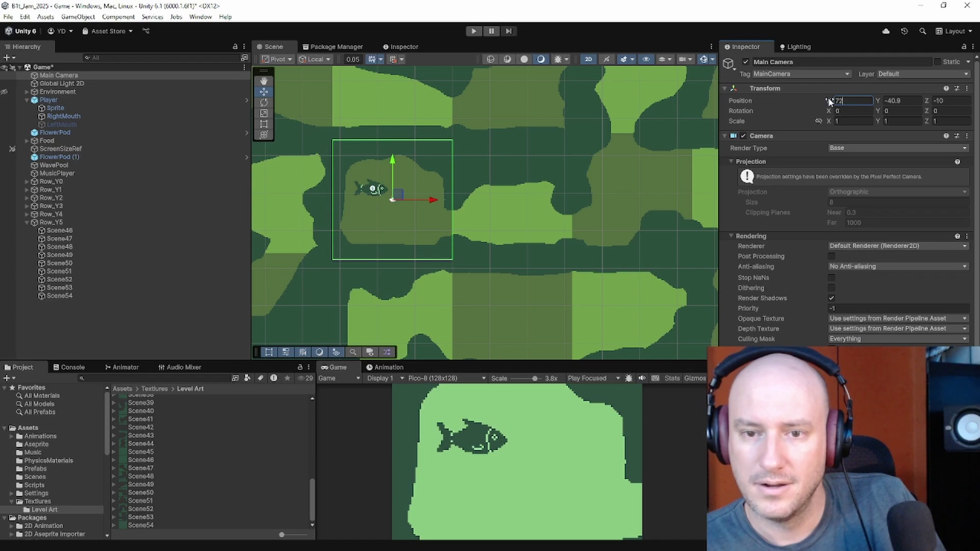
pyautogui.click(904, 100)
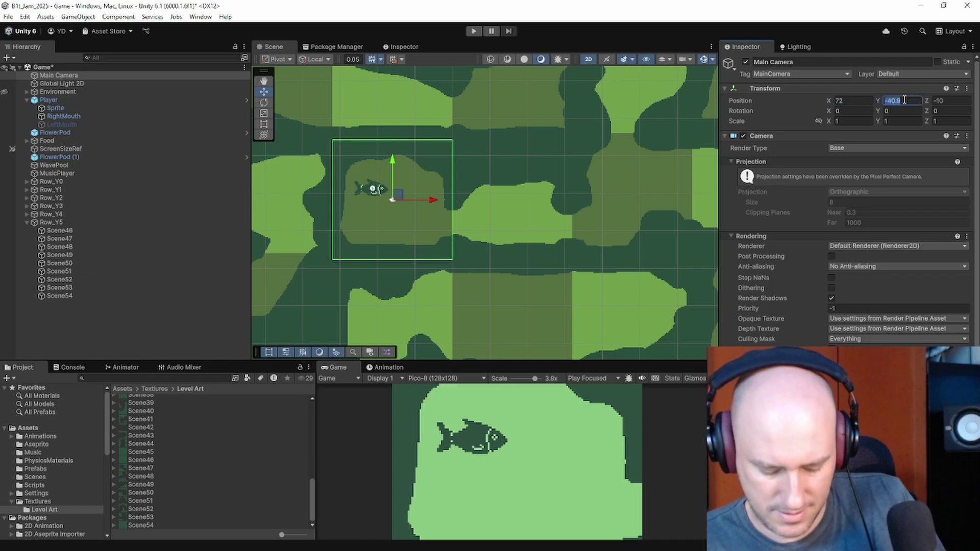
pyautogui.write('-36')
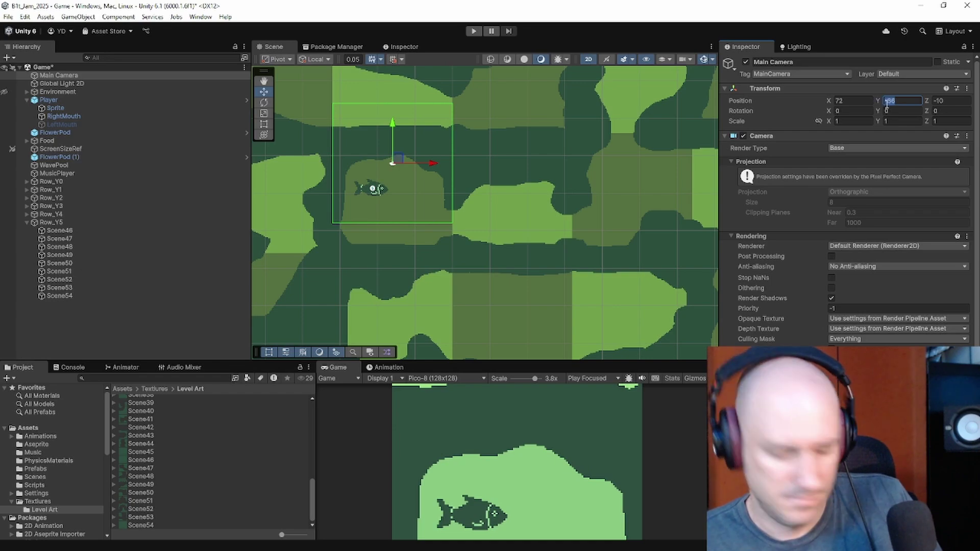
pyautogui.write('-')
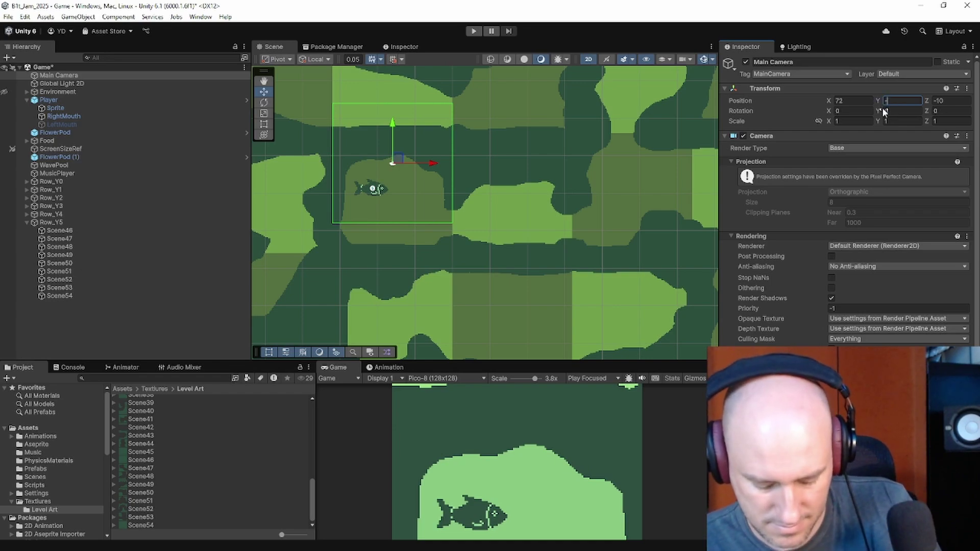
pyautogui.write('48')
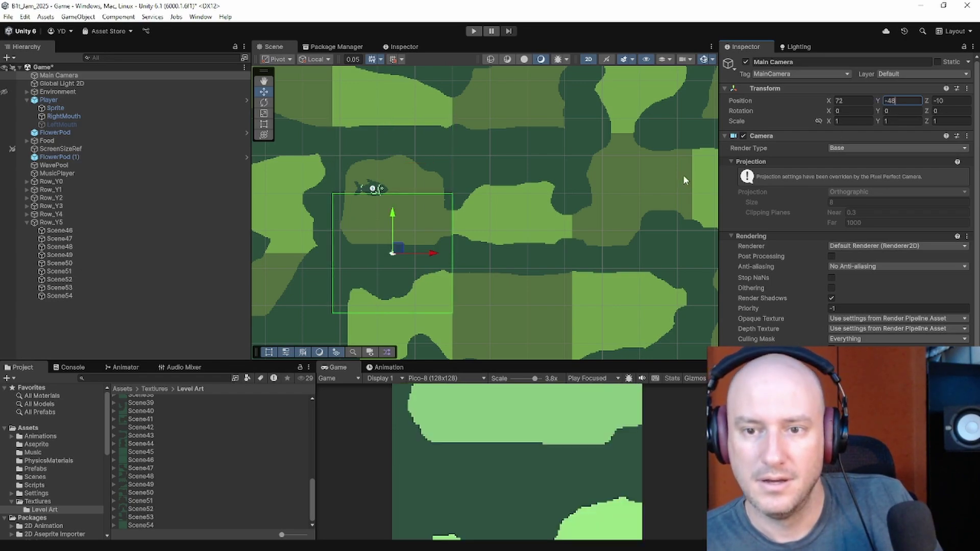
pyautogui.moveTo(393, 219); pyautogui.dragTo(393, 219)
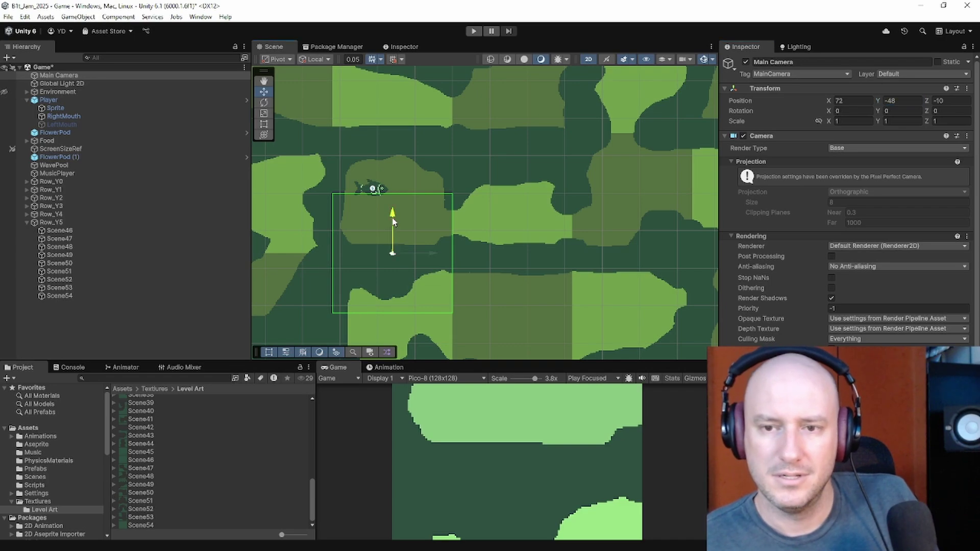
pyautogui.click(896, 102)
pyautogui.write('-')
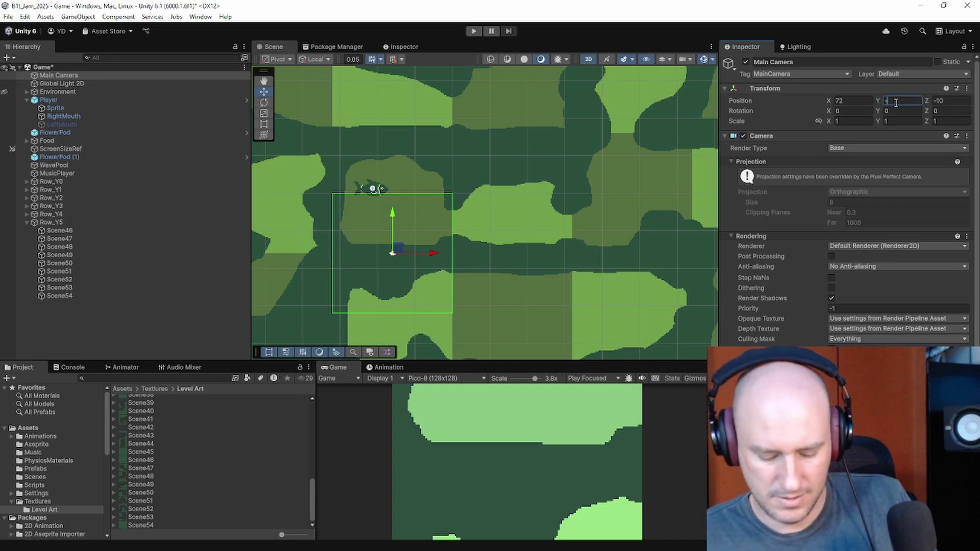
pyautogui.write('40')
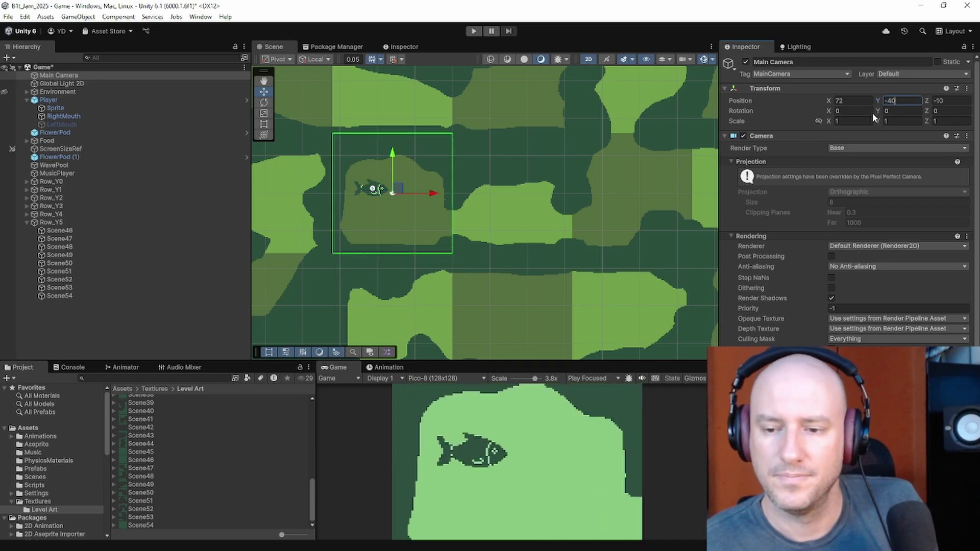
# Step: Reduce the Game view scale to 2.3x to fit the whole camera frame, and save the scene
pyautogui.scroll(-3, 545, 458)
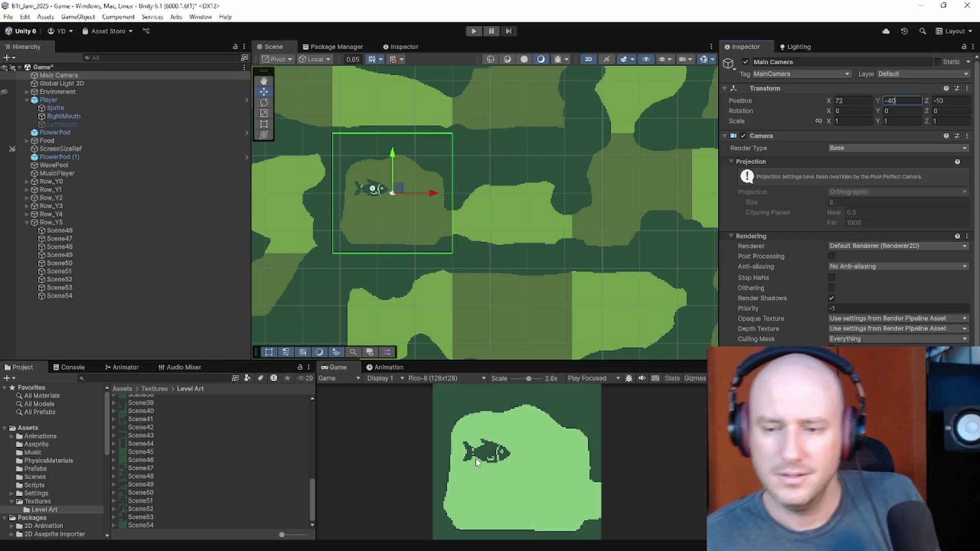
pyautogui.scroll(-1, 475, 462)
pyautogui.scroll(-1, 475, 462)
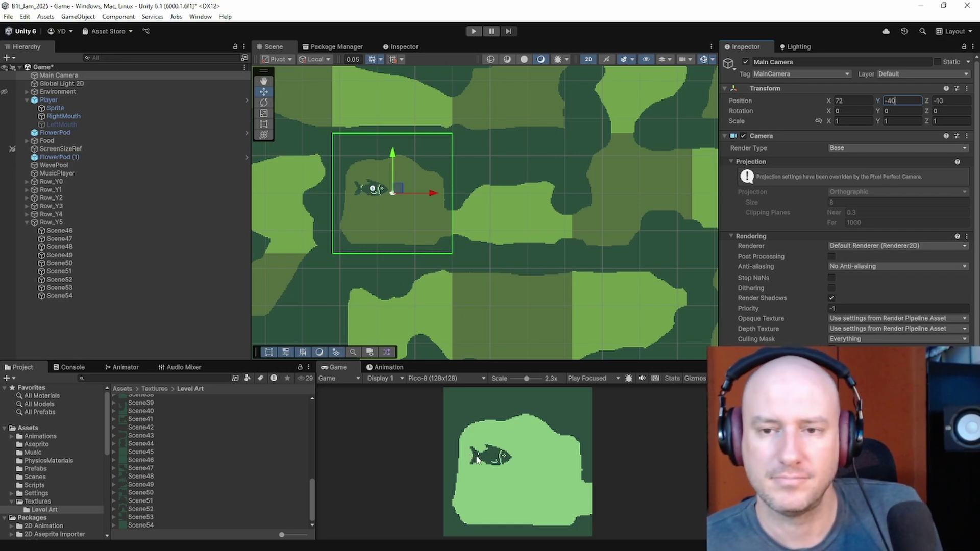
pyautogui.click(498, 435)
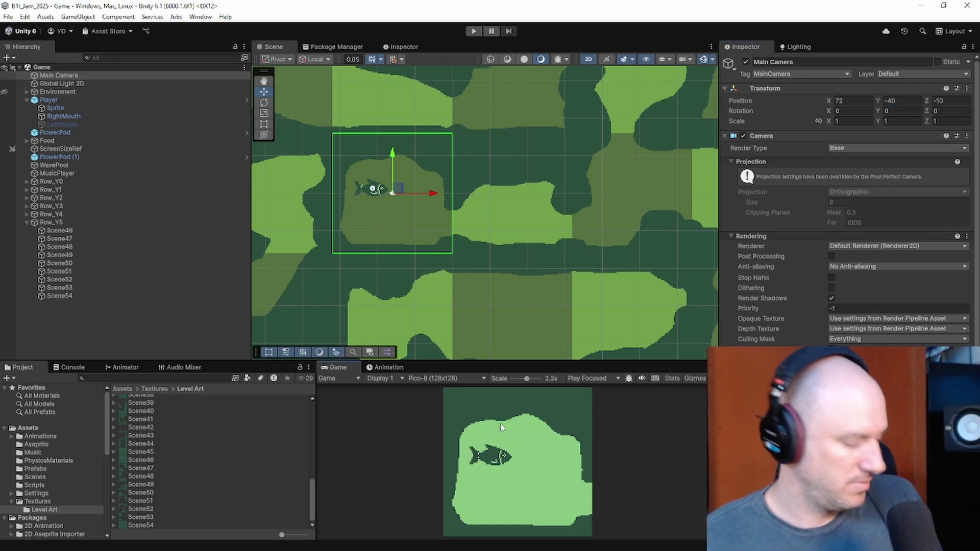
# Step: Add a Polygon Collider 2D to all the Row_Y5 sprites, Scene46 through Scene54
pyautogui.scroll(-2, 397, 271)
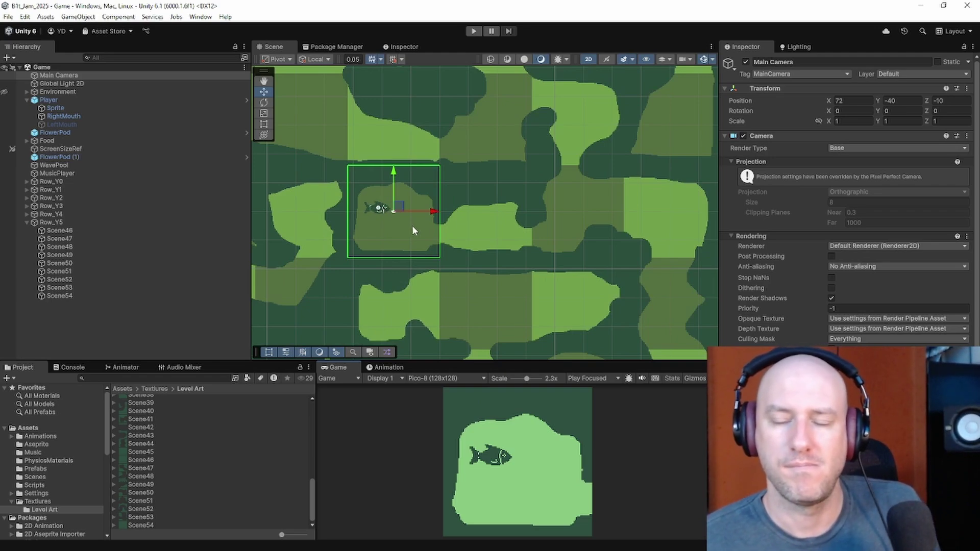
pyautogui.scroll(-2, 405, 193)
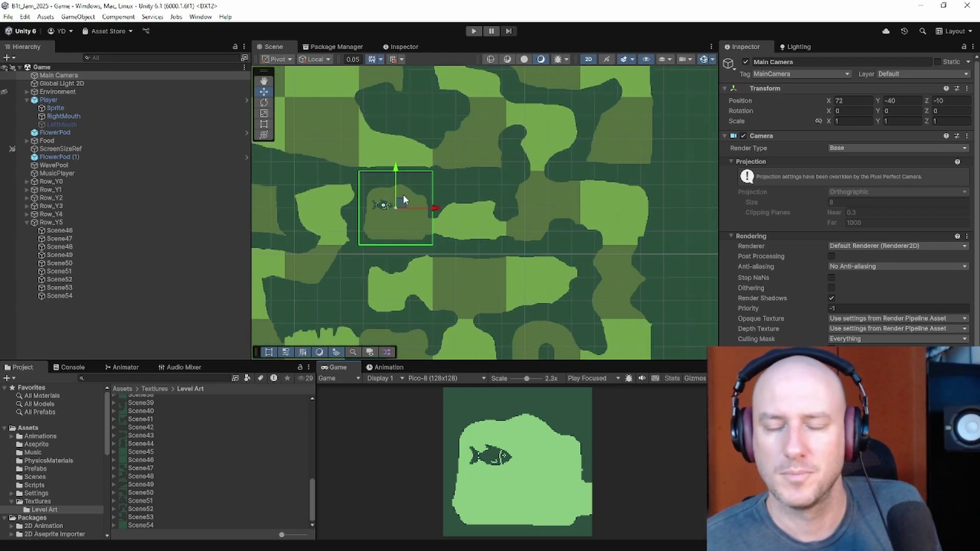
pyautogui.scroll(-4, 499, 225)
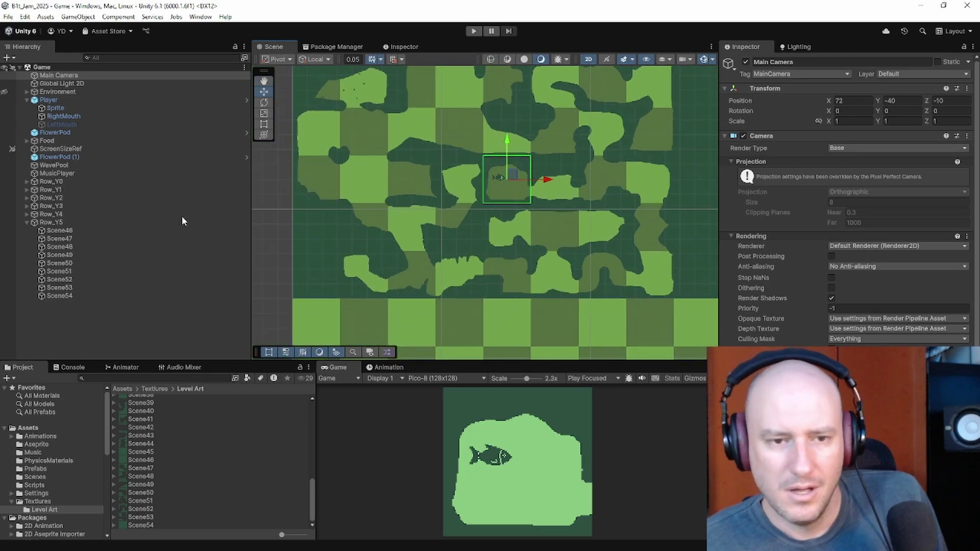
pyautogui.click(86, 232)
pyautogui.keyDown('shift'); pyautogui.click(81, 295); pyautogui.keyUp('shift')
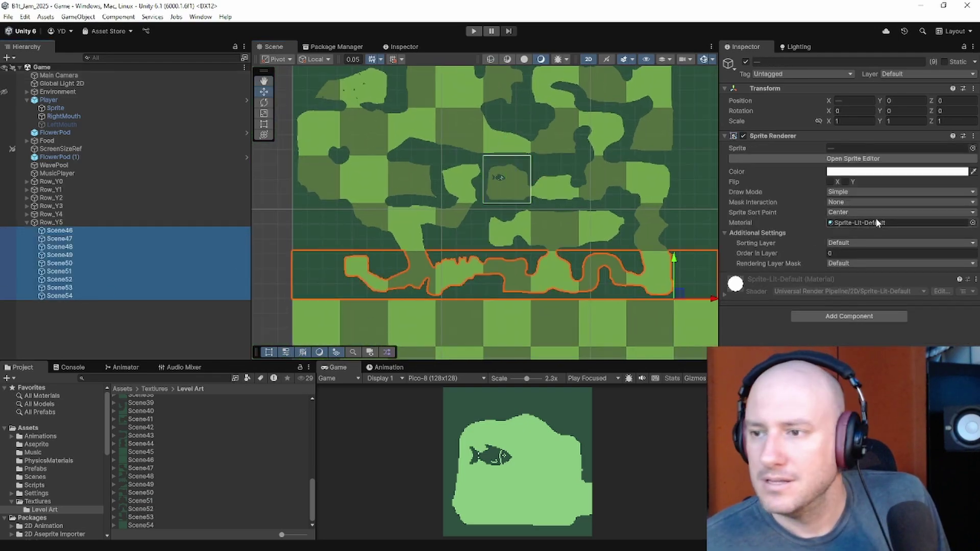
pyautogui.click(845, 317)
pyautogui.press('Return')
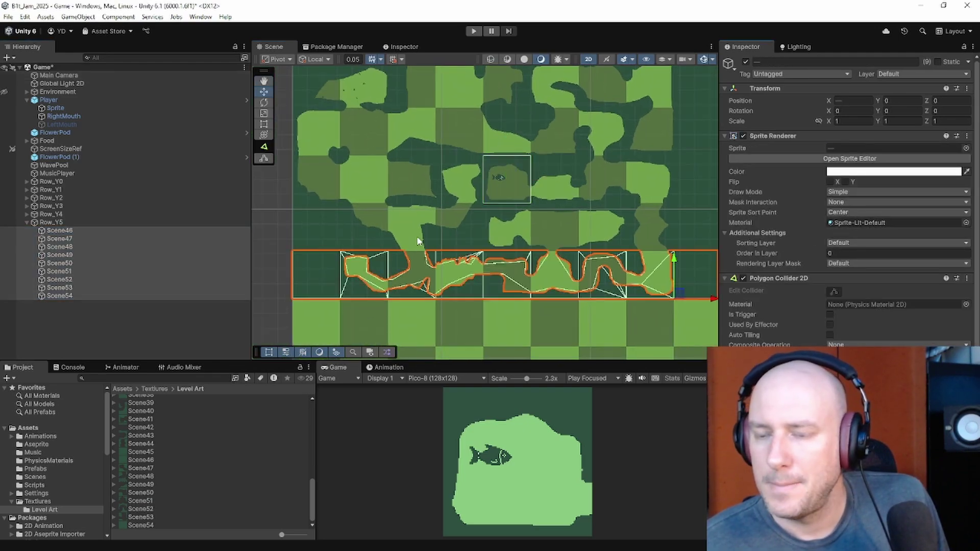
# Step: Edit Scene47's Polygon Collider 2D, moving and adding points so its edges follow the outline of the light green passage
pyautogui.doubleClick(59, 231)
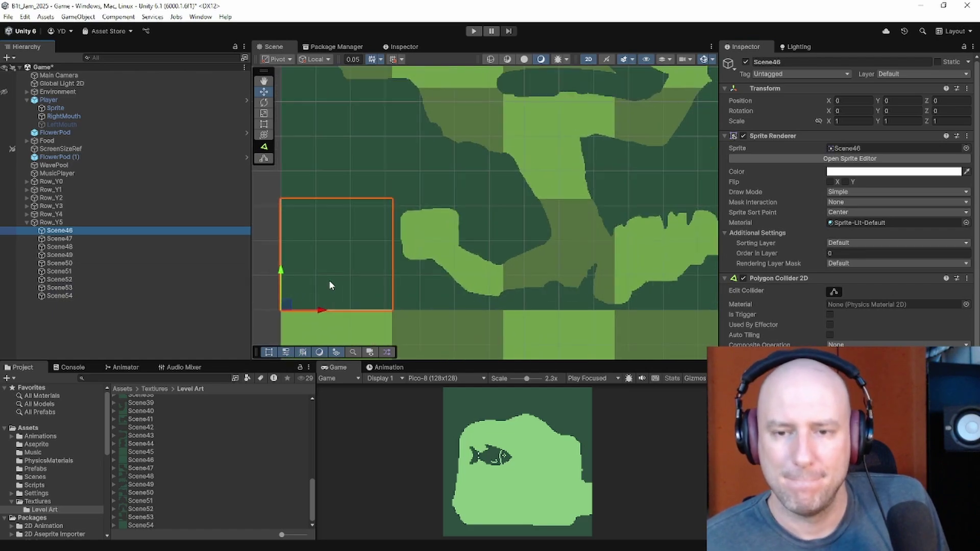
pyautogui.doubleClick(99, 238)
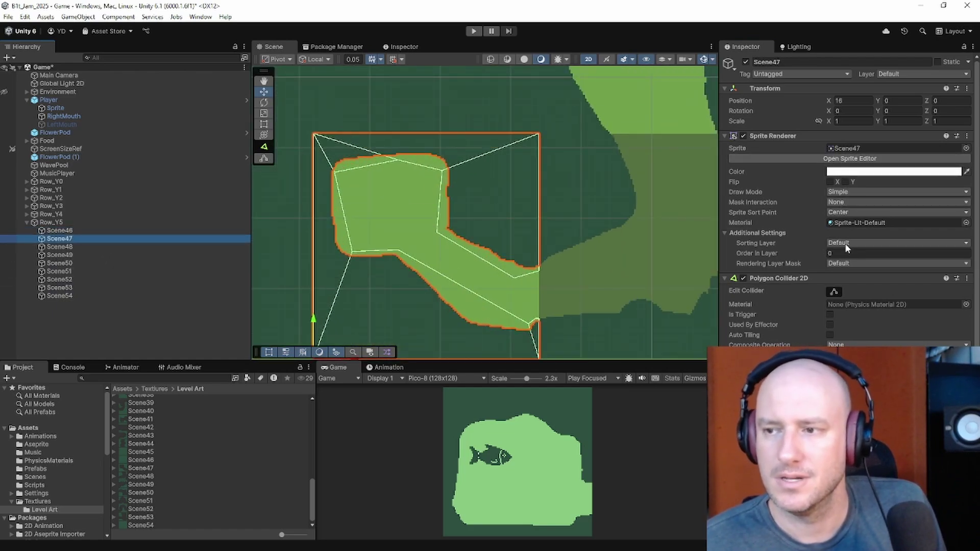
pyautogui.click(834, 292)
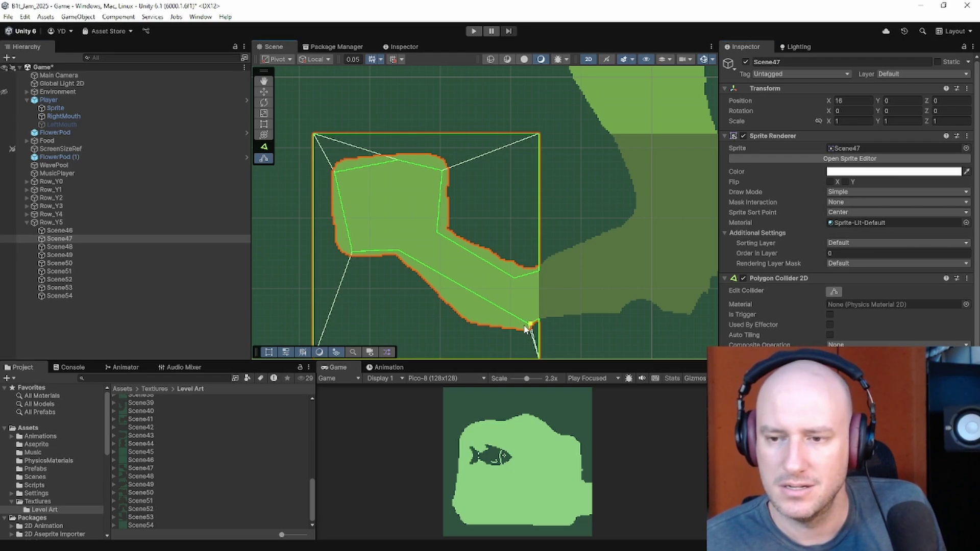
pyautogui.moveTo(527, 323)
pyautogui.mouseDown()
pyautogui.moveTo(472, 324)
pyautogui.moveTo(524, 330)
pyautogui.mouseUp()
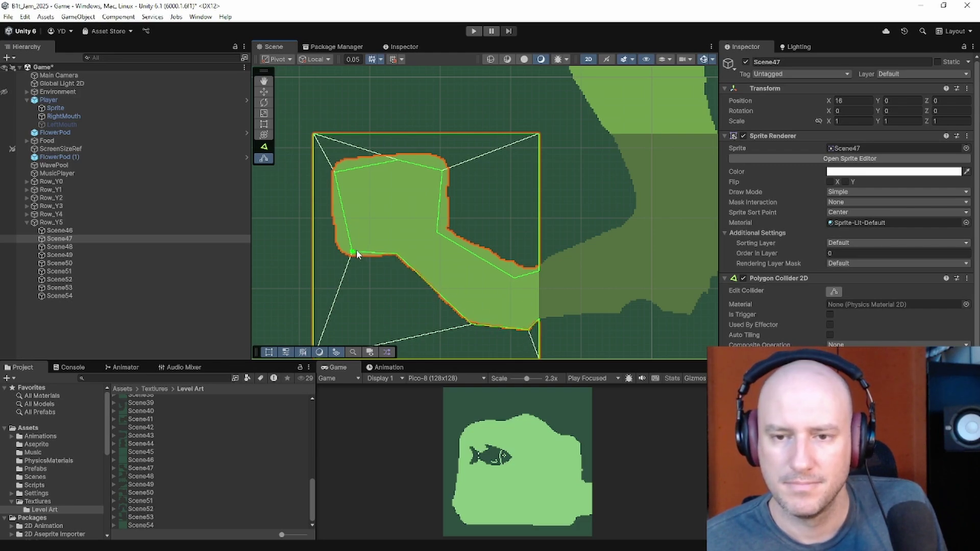
pyautogui.moveTo(357, 254); pyautogui.dragTo(336, 227)
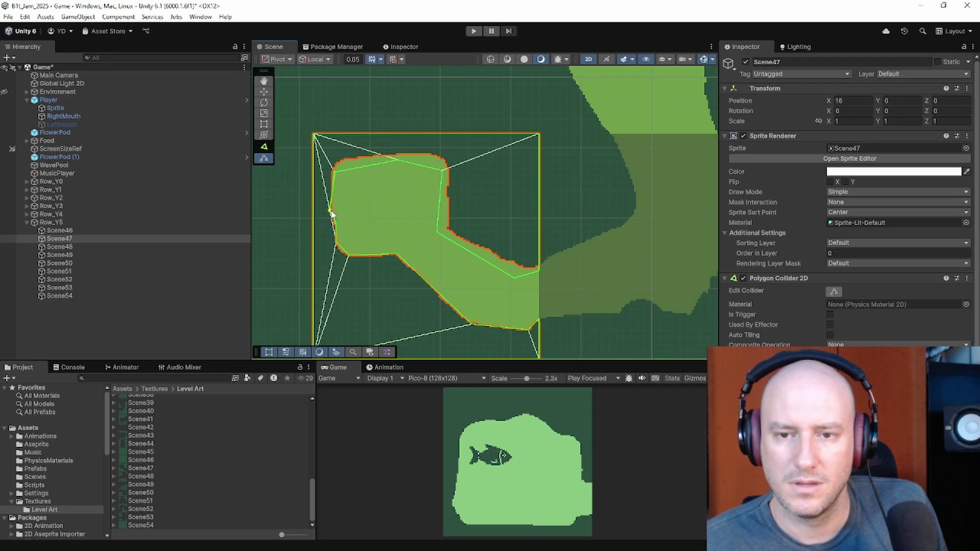
pyautogui.moveTo(337, 178); pyautogui.dragTo(447, 231)
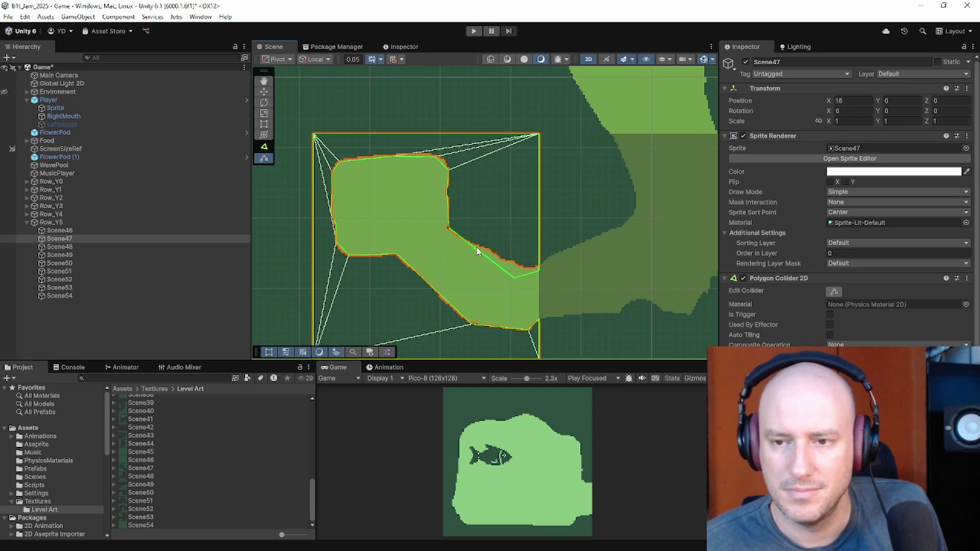
pyautogui.moveTo(450, 234); pyautogui.dragTo(495, 256)
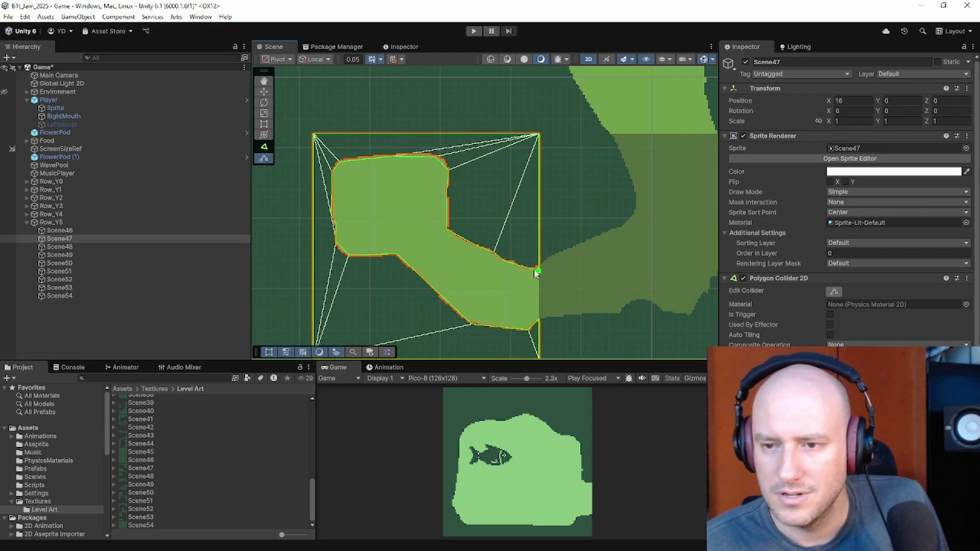
# Step: Refine Scene47's Polygon Collider 2D points along the upper edge of the passage near its opening into Scene48
pyautogui.scroll(4, 536, 273)
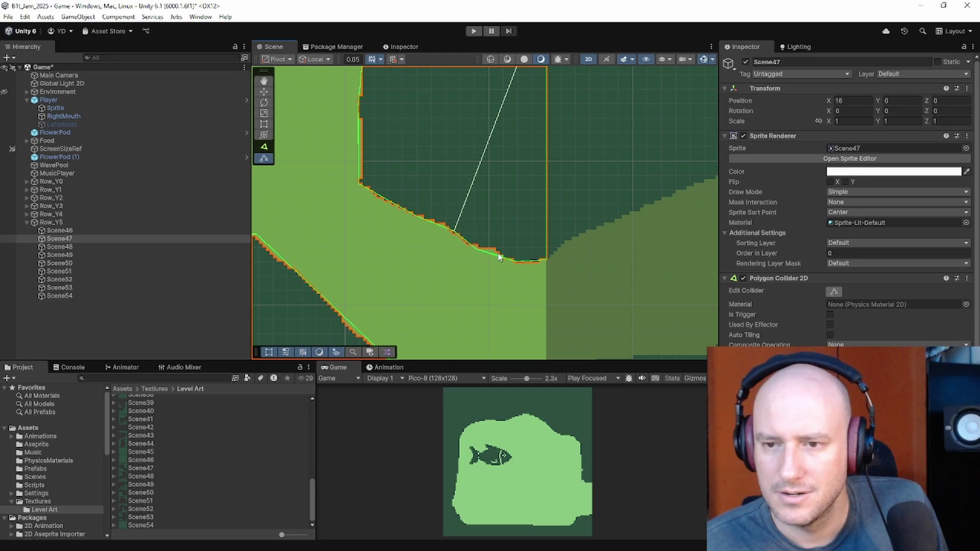
pyautogui.scroll(-5, 492, 260)
pyautogui.scroll(-2, 477, 274)
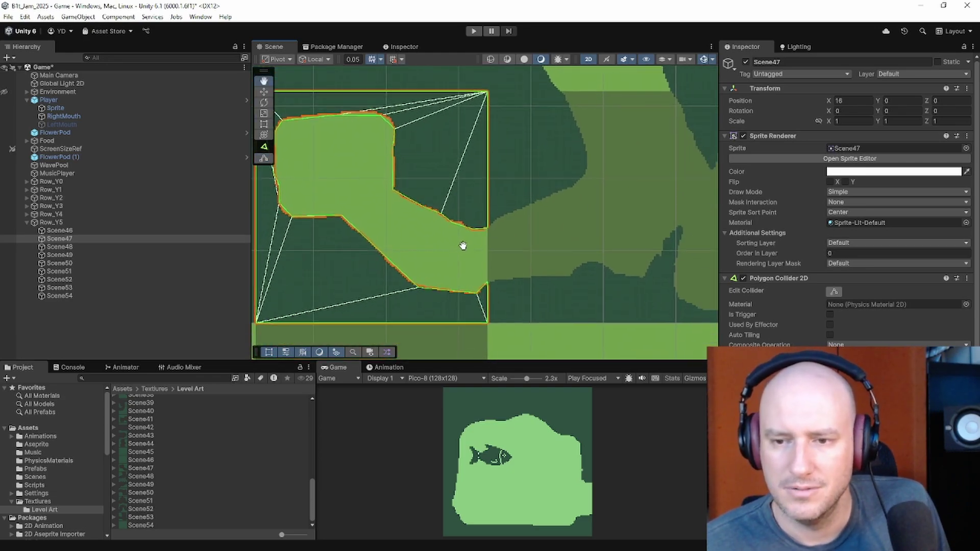
# Step: Edit Scene48's Polygon Collider 2D so its lower edge follows the cave floor, including the bump and the tall spike
pyautogui.click(92, 246)
pyautogui.scroll(4, 481, 249)
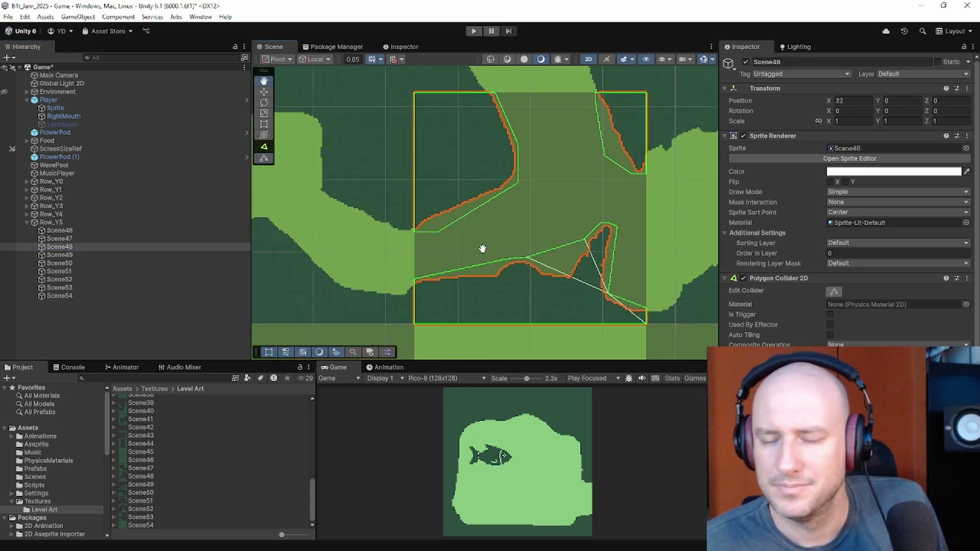
pyautogui.moveTo(396, 270); pyautogui.dragTo(618, 267)
pyautogui.moveTo(637, 217); pyautogui.dragTo(642, 235)
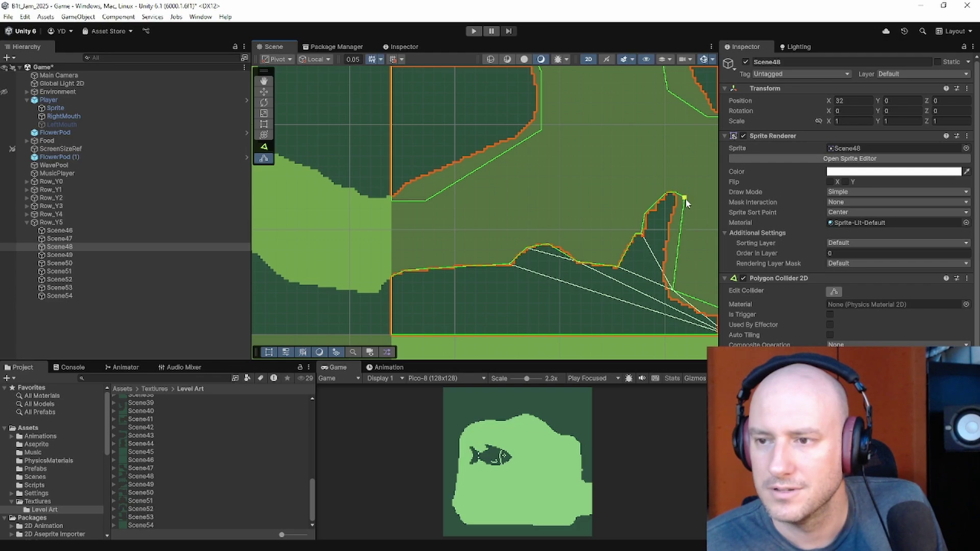
pyautogui.moveTo(686, 199); pyautogui.dragTo(675, 299)
pyautogui.moveTo(675, 299); pyautogui.dragTo(538, 244, button='middle')
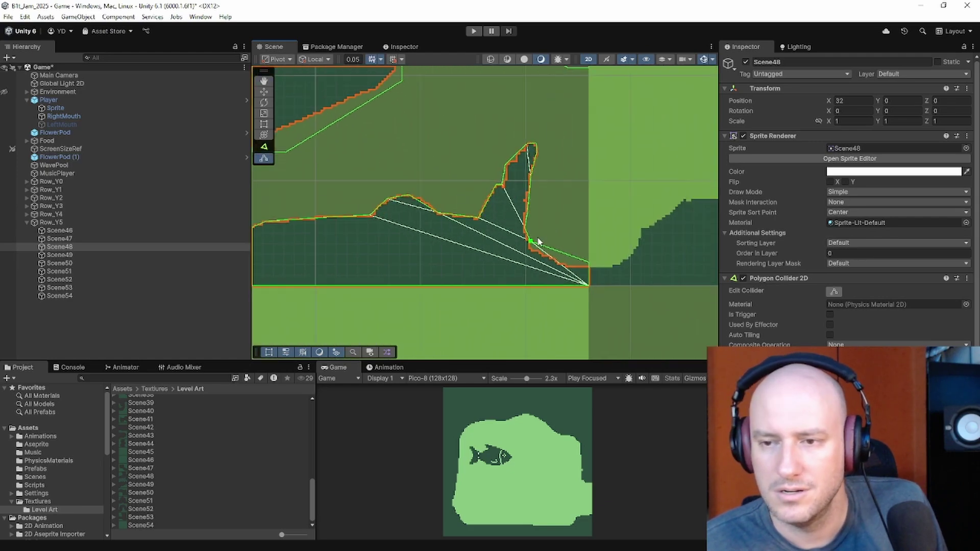
pyautogui.moveTo(538, 244); pyautogui.dragTo(562, 268)
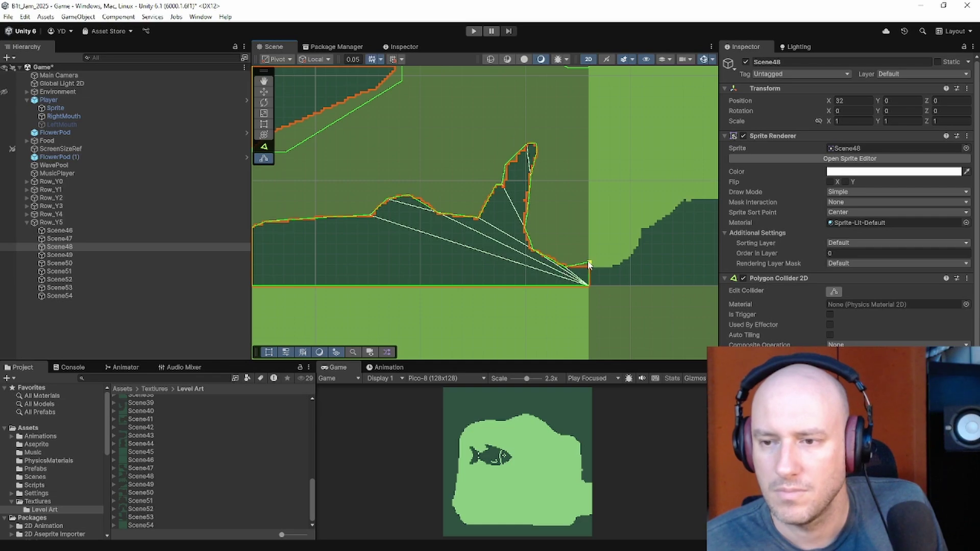
# Step: Fit Scene48's collider to the outline of the upper-left rock, from the Scene47 opening up to the sprite's top edge
pyautogui.moveTo(390, 153); pyautogui.dragTo(689, 186, button='middle')
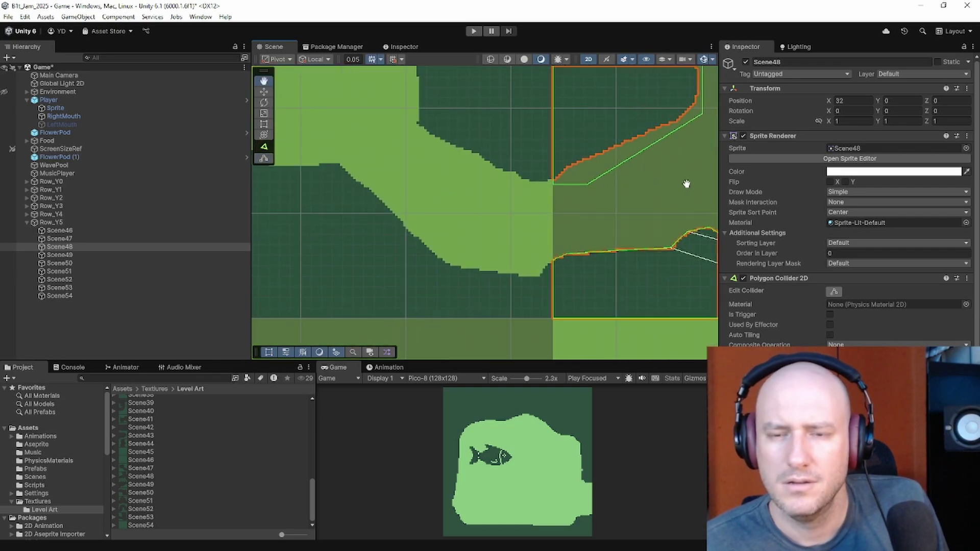
pyautogui.moveTo(690, 186); pyautogui.dragTo(571, 170)
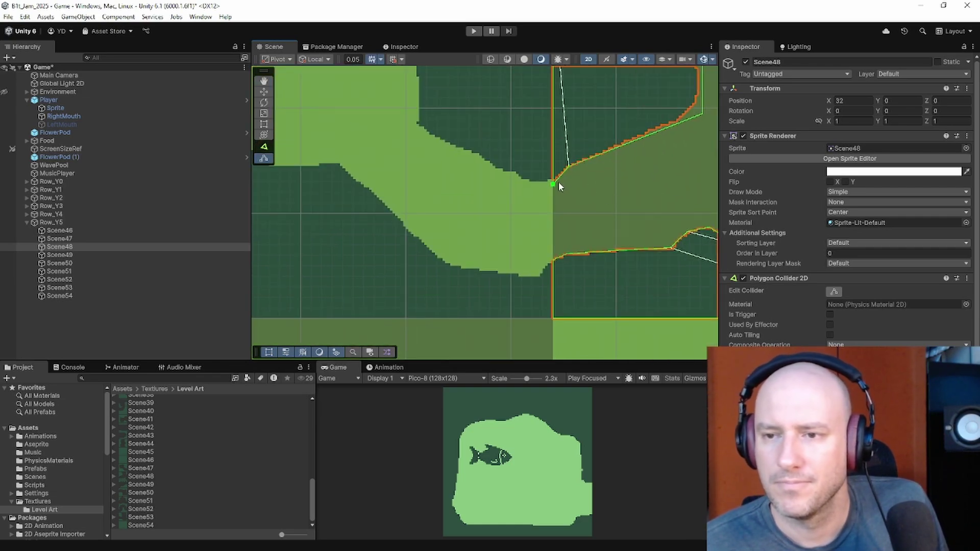
pyautogui.moveTo(556, 179); pyautogui.dragTo(479, 244, button='middle')
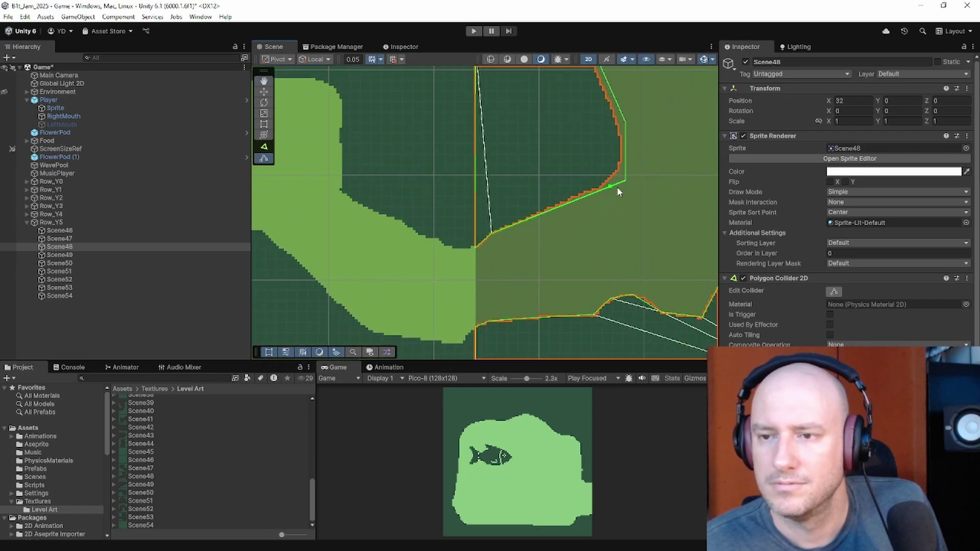
pyautogui.moveTo(624, 182); pyautogui.dragTo(619, 172)
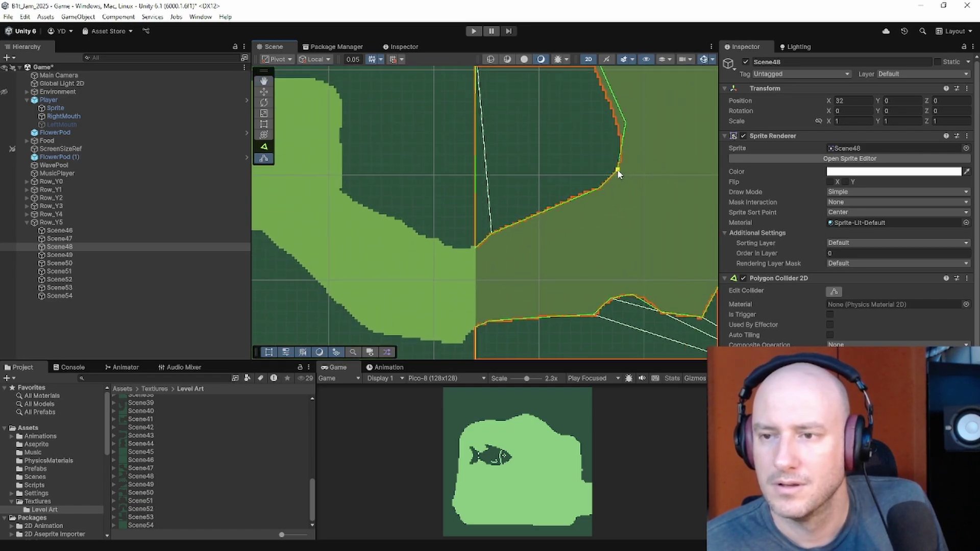
pyautogui.moveTo(633, 158); pyautogui.dragTo(636, 221, button='middle')
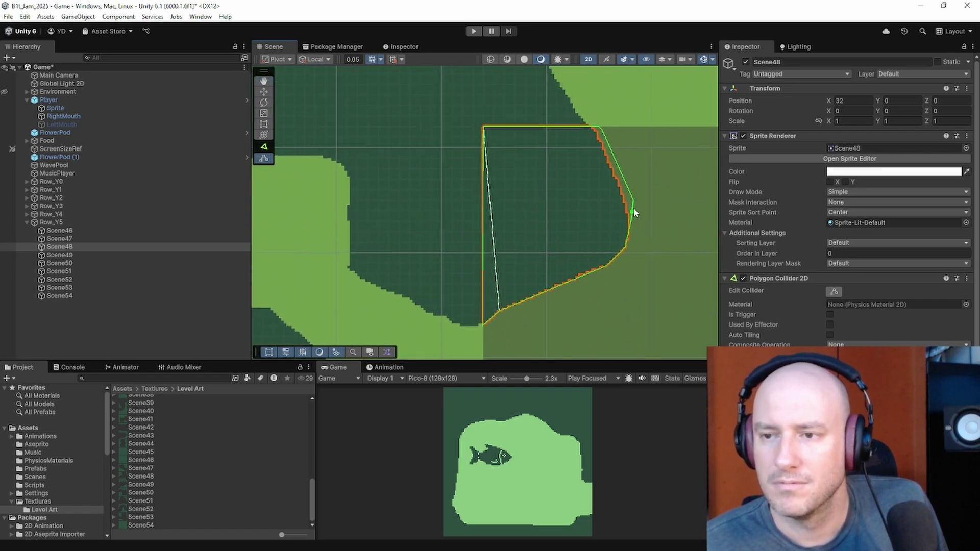
pyautogui.moveTo(629, 203); pyautogui.dragTo(624, 199)
pyautogui.moveTo(604, 130); pyautogui.dragTo(592, 131)
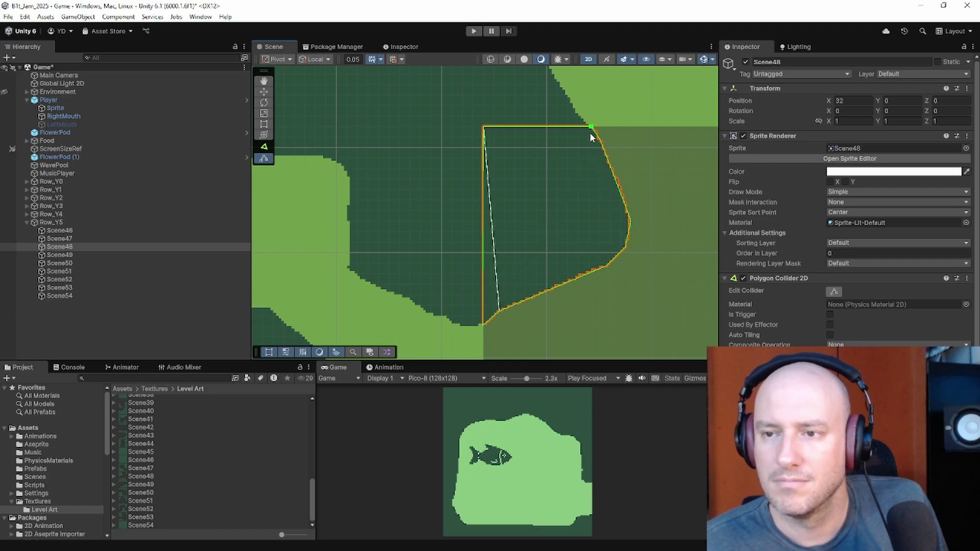
# Step: Fit Scene48's collider to the wedge-shaped rock in the sprite's upper-right corner, adding points along its slanted side
pyautogui.scroll(-4, 539, 206)
pyautogui.scroll(-3, 592, 225)
pyautogui.moveTo(658, 244); pyautogui.dragTo(514, 226, button='middle')
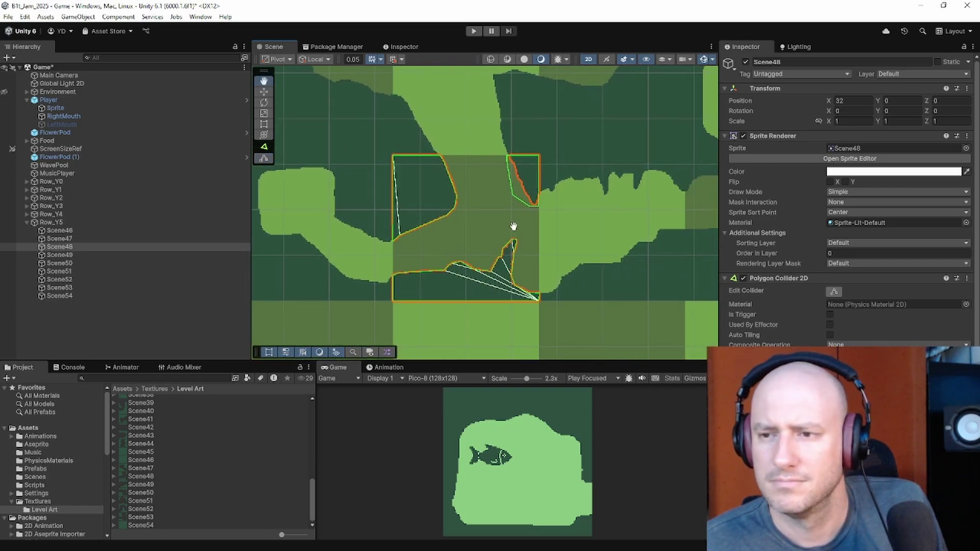
pyautogui.scroll(5, 523, 204)
pyautogui.moveTo(571, 206)
pyautogui.mouseDown()
pyautogui.moveTo(574, 160)
pyautogui.moveTo(570, 192)
pyautogui.mouseUp()
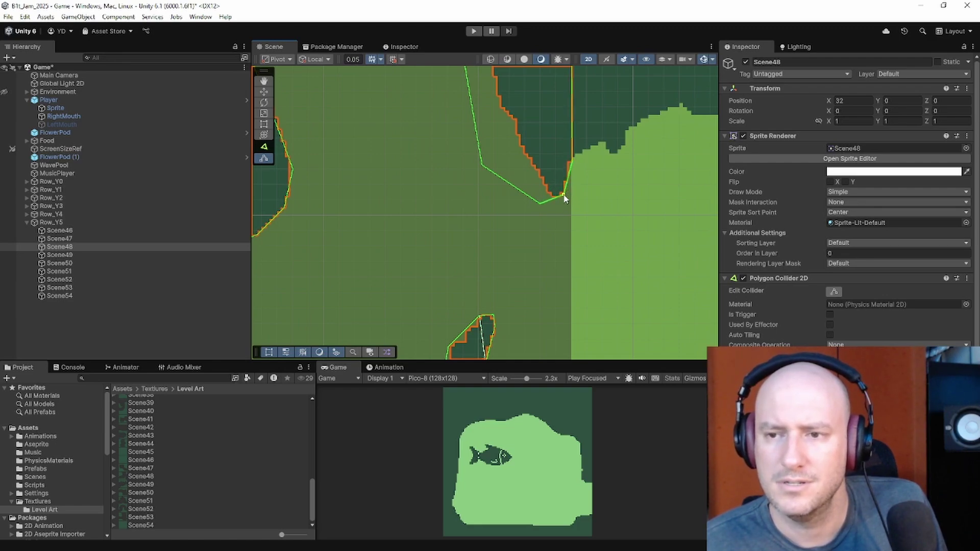
pyautogui.moveTo(543, 202); pyautogui.dragTo(533, 162)
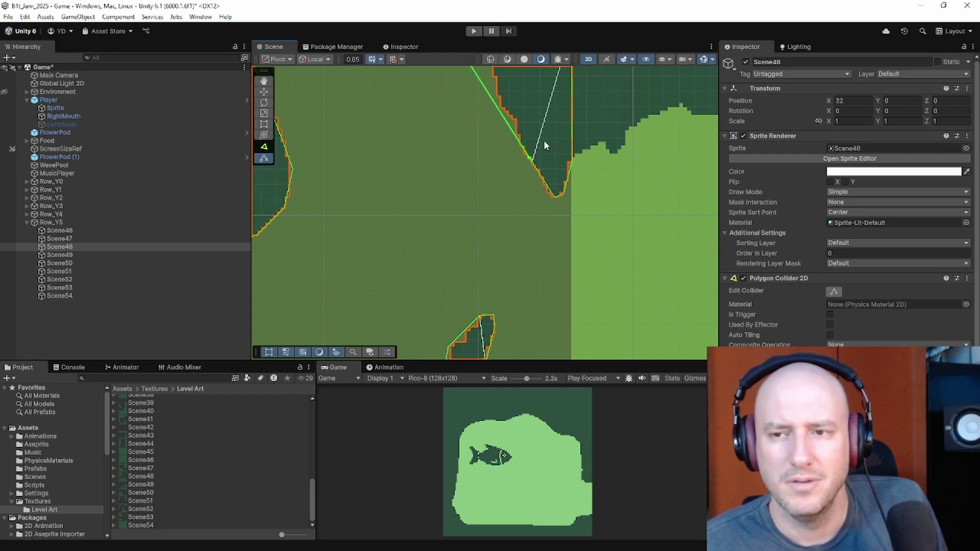
pyautogui.moveTo(545, 143); pyautogui.dragTo(590, 244, button='middle')
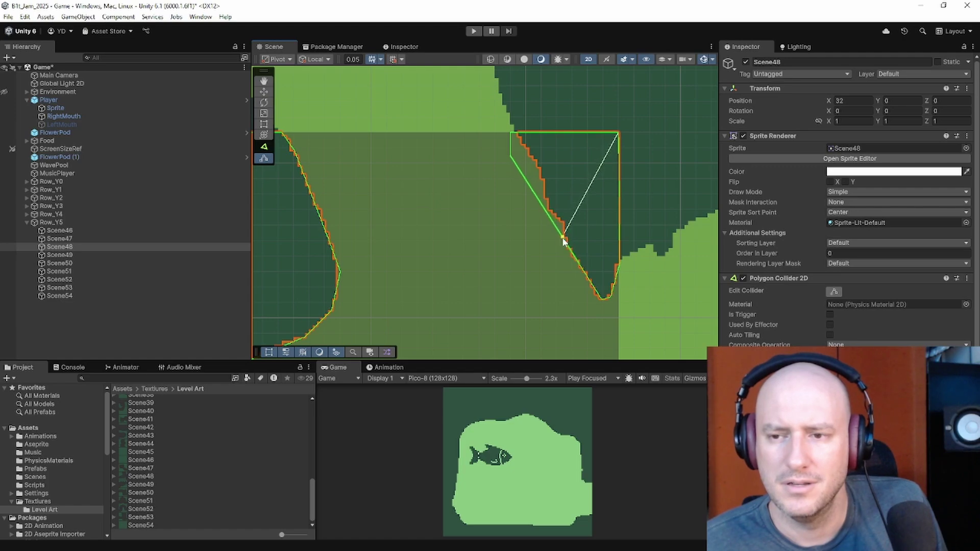
pyautogui.moveTo(562, 239); pyautogui.dragTo(519, 132)
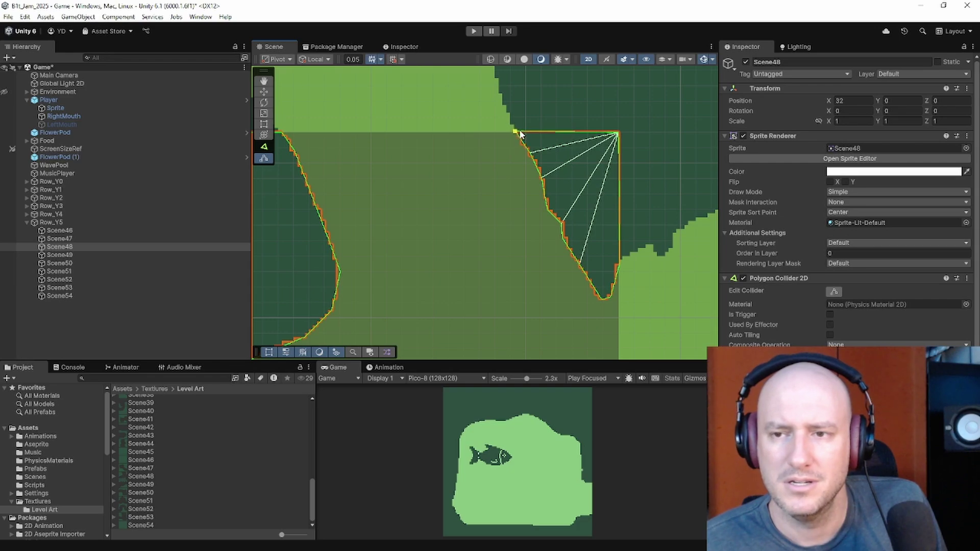
# Step: Edit Scene49's Polygon Collider 2D so the left part of its ceiling edge follows the outline to the first stalactite
pyautogui.scroll(-3, 601, 193)
pyautogui.moveTo(653, 257); pyautogui.dragTo(609, 242, button='middle')
pyautogui.click(220, 256)
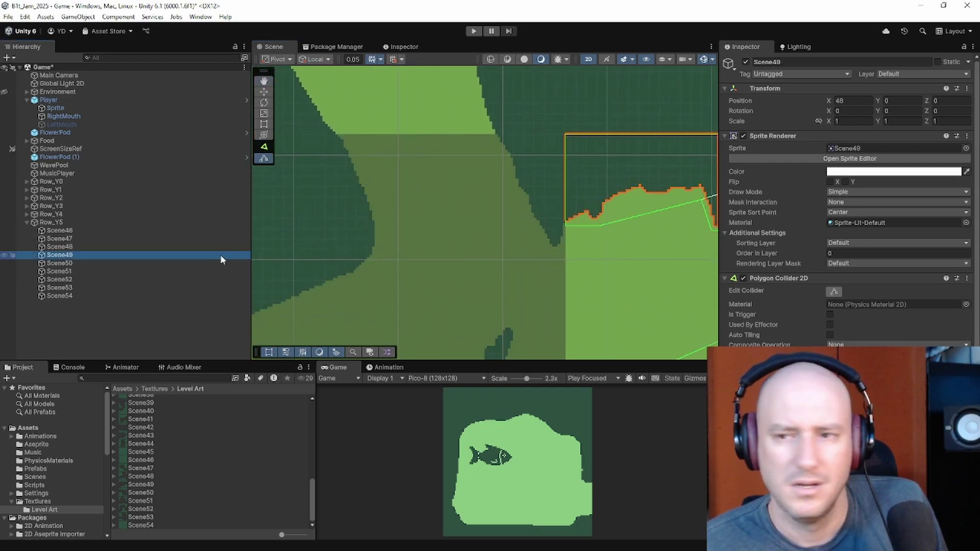
pyautogui.scroll(3, 536, 259)
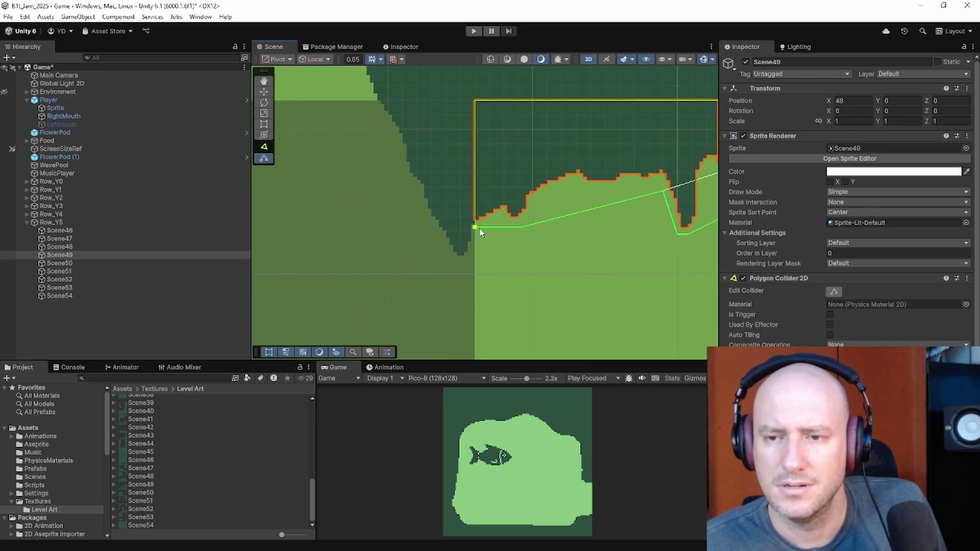
pyautogui.moveTo(481, 233); pyautogui.dragTo(580, 172)
pyautogui.moveTo(587, 174); pyautogui.dragTo(682, 232)
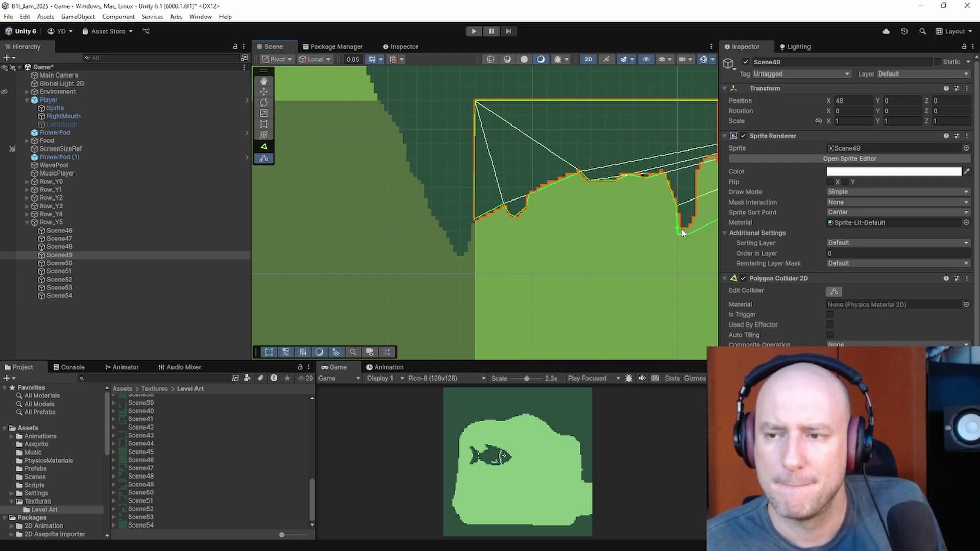
# Step: Fit the rest of Scene49's ceiling collider around the stalactites and down the curved slope to the sprite's right edge
pyautogui.moveTo(677, 244); pyautogui.dragTo(529, 275, button='middle')
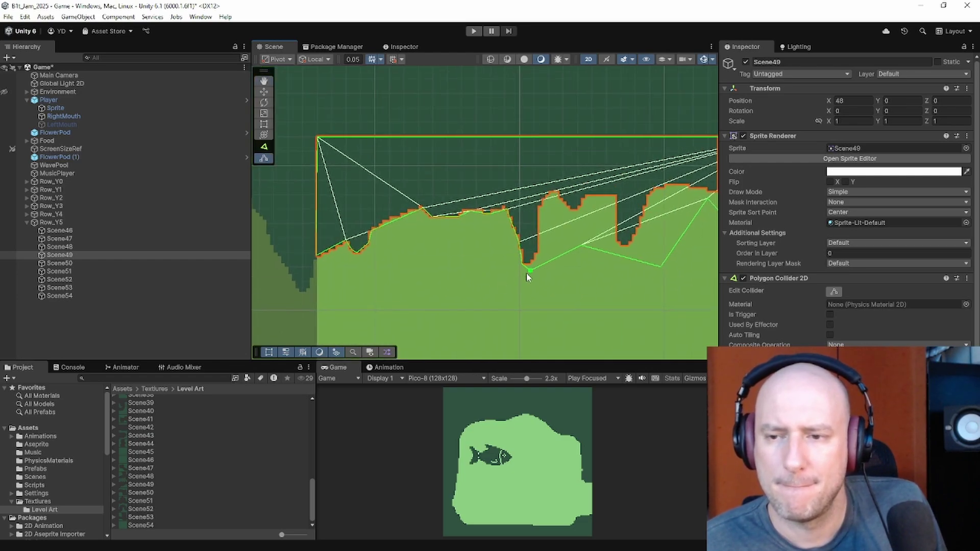
pyautogui.moveTo(544, 256); pyautogui.dragTo(619, 199)
pyautogui.moveTo(582, 249); pyautogui.dragTo(655, 196)
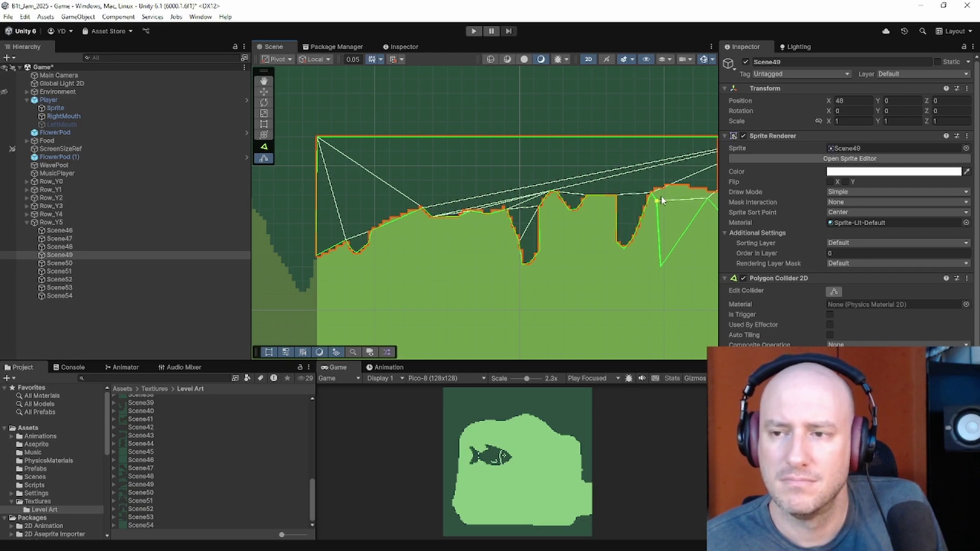
pyautogui.moveTo(660, 263); pyautogui.dragTo(618, 290, button='middle')
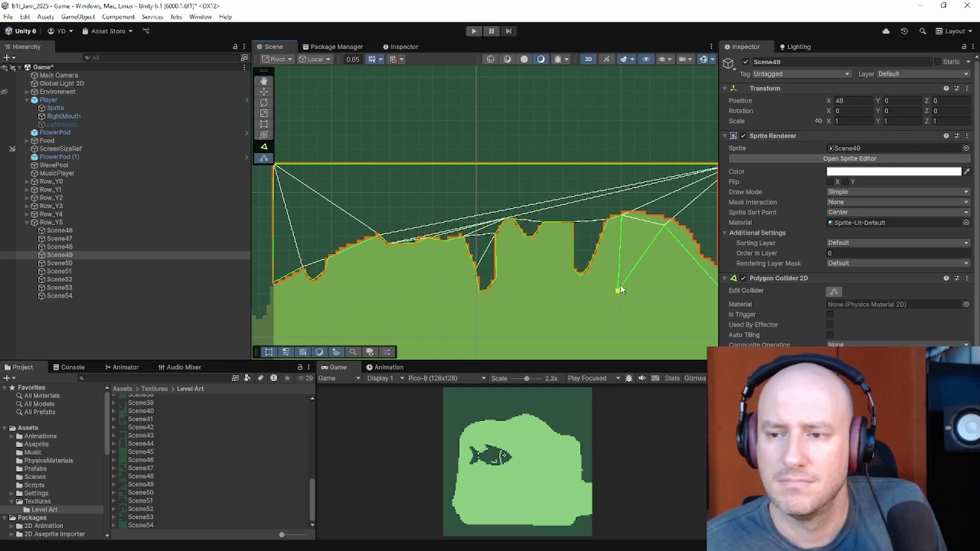
pyautogui.moveTo(621, 290); pyautogui.dragTo(652, 217)
pyautogui.moveTo(644, 251); pyautogui.dragTo(541, 256, button='middle')
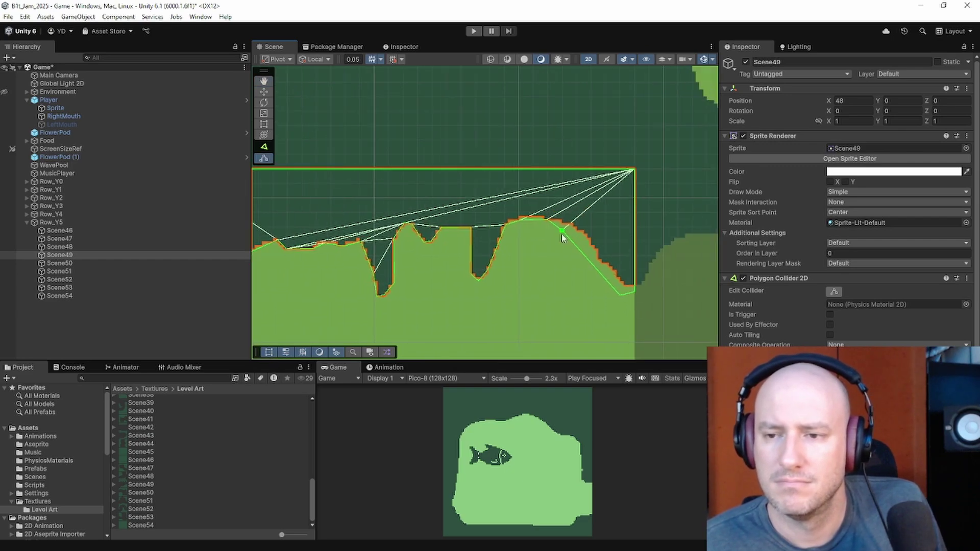
pyautogui.moveTo(564, 234); pyautogui.dragTo(636, 286)
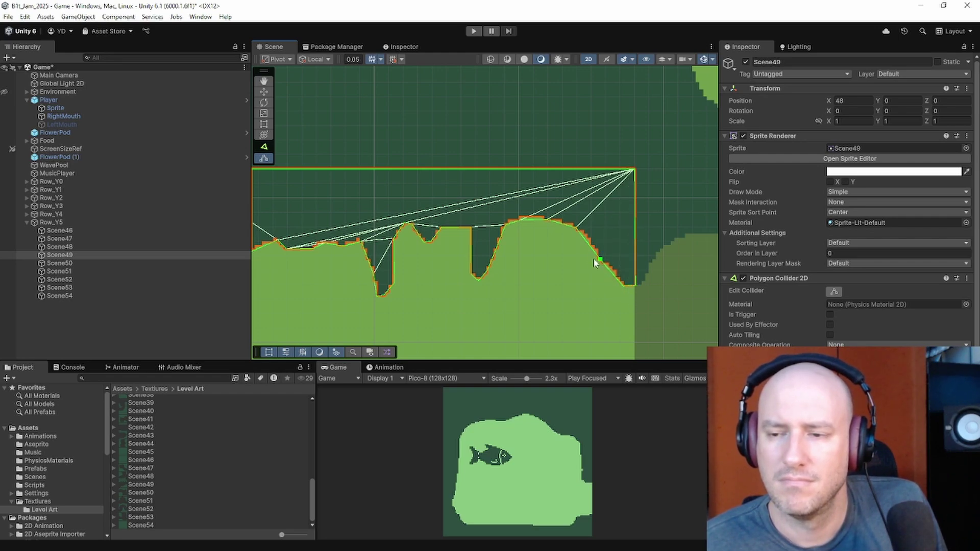
# Step: Edit Scene49's collider along the stepped cave floor so its lower edge follows the sprite's outline
pyautogui.scroll(-3, 562, 266)
pyautogui.moveTo(583, 306); pyautogui.dragTo(502, 252, button='middle')
pyautogui.scroll(1, 502, 251)
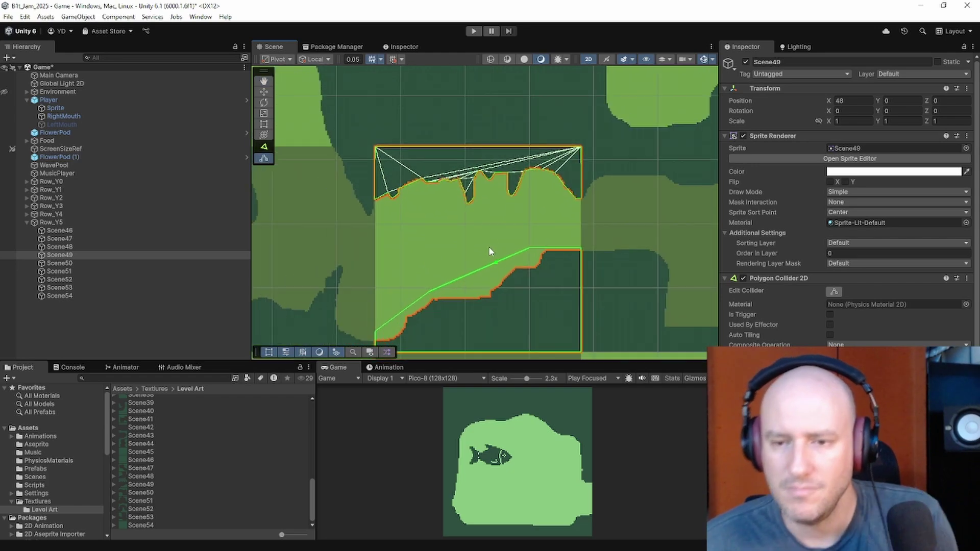
# Step: Fit Scene49's polygon collider to the stepped floor, from the sprite's left edge up the slope to its right edge
pyautogui.moveTo(442, 292); pyautogui.dragTo(457, 245, button='middle')
pyautogui.moveTo(392, 289); pyautogui.dragTo(390, 293)
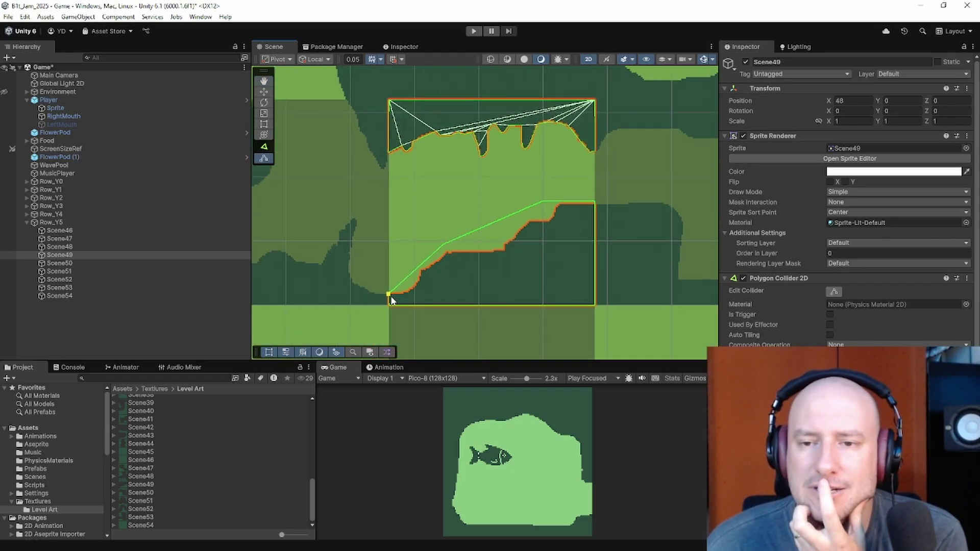
pyautogui.moveTo(436, 255); pyautogui.dragTo(548, 220)
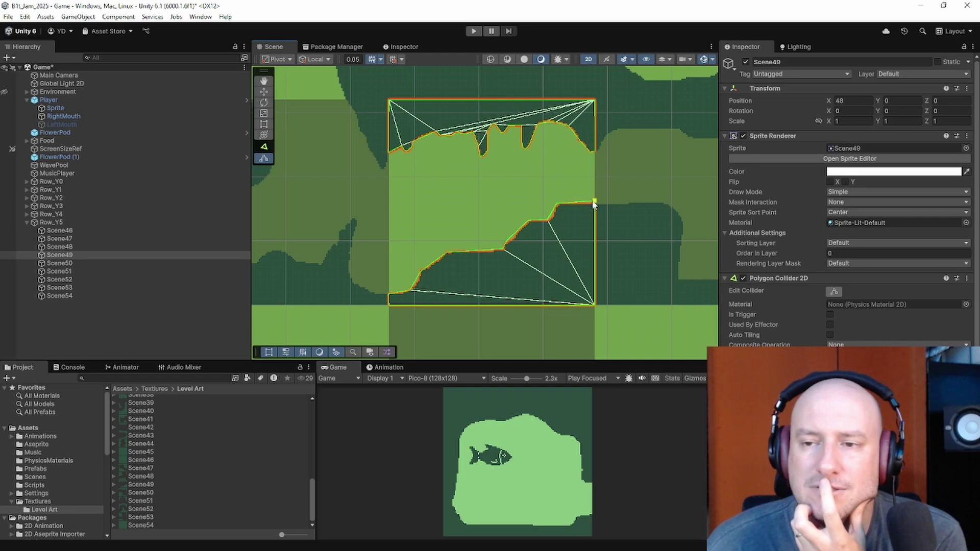
pyautogui.moveTo(594, 204); pyautogui.dragTo(595, 206)
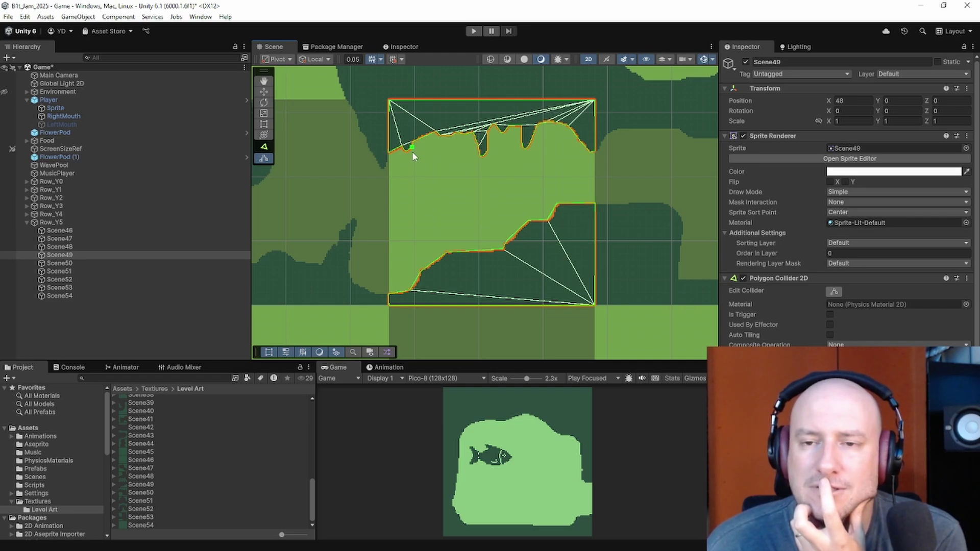
# Step: Select Scene50 and fit its collider to the floor, around the rounded ledge, down its vertical side and along the low ground
pyautogui.doubleClick(153, 263)
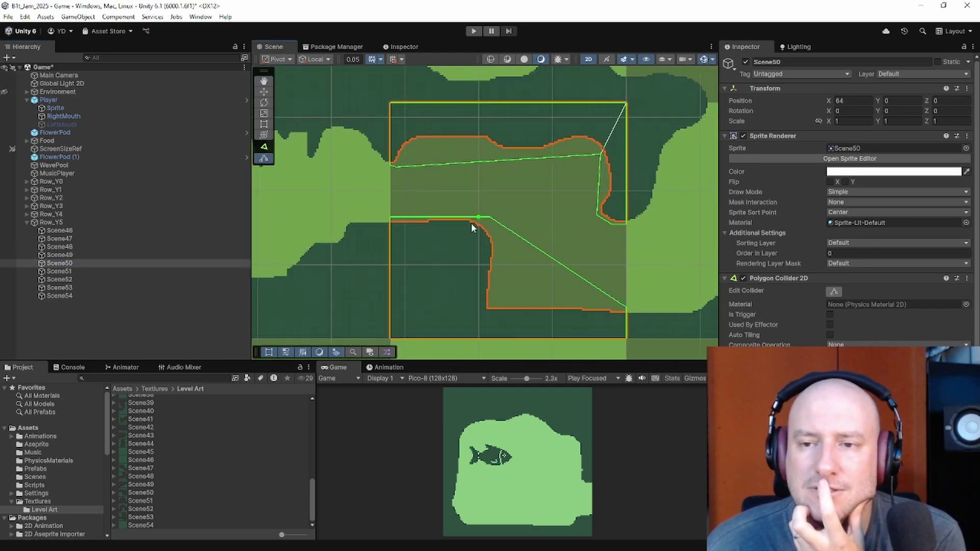
pyautogui.scroll(1, 471, 228)
pyautogui.moveTo(378, 223); pyautogui.dragTo(378, 225)
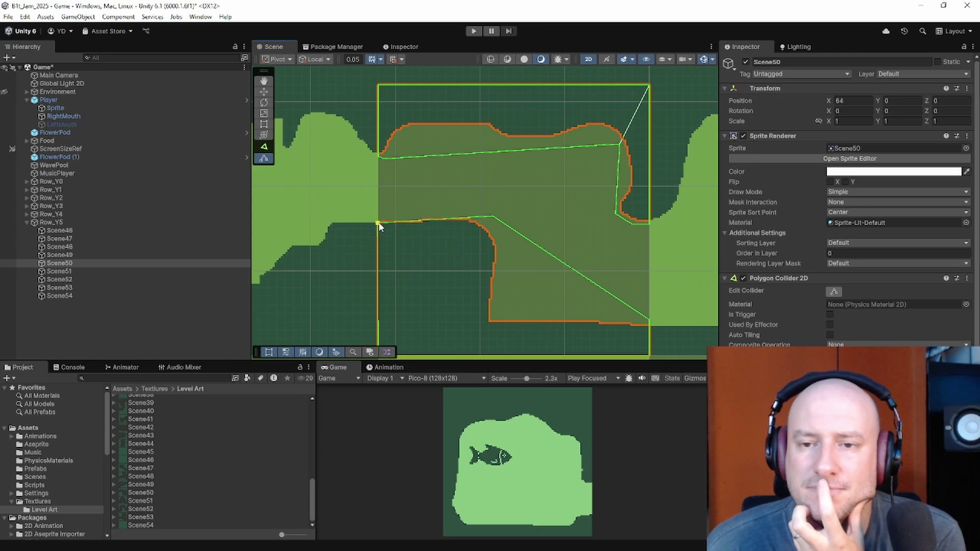
pyautogui.click(465, 219)
pyautogui.moveTo(493, 217); pyautogui.dragTo(490, 322)
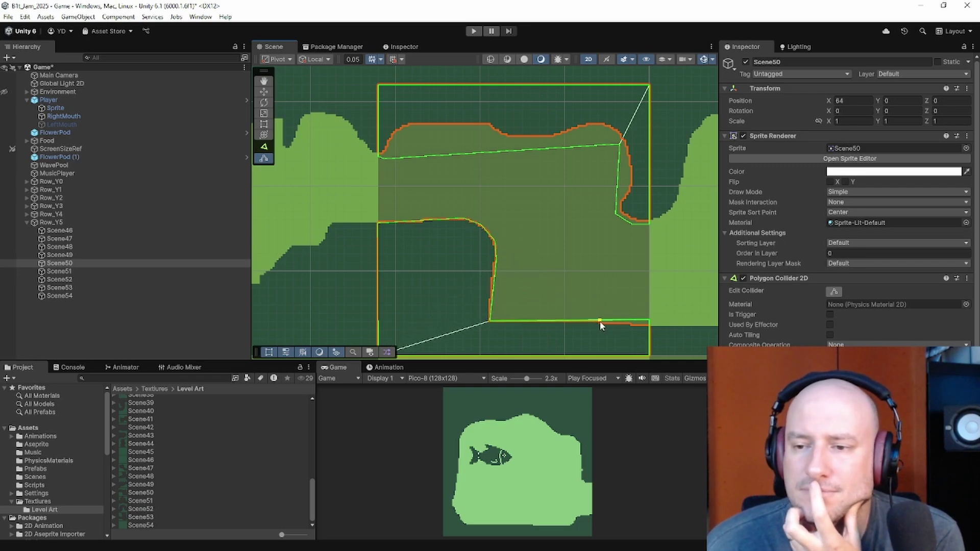
pyautogui.moveTo(600, 321); pyautogui.dragTo(631, 324)
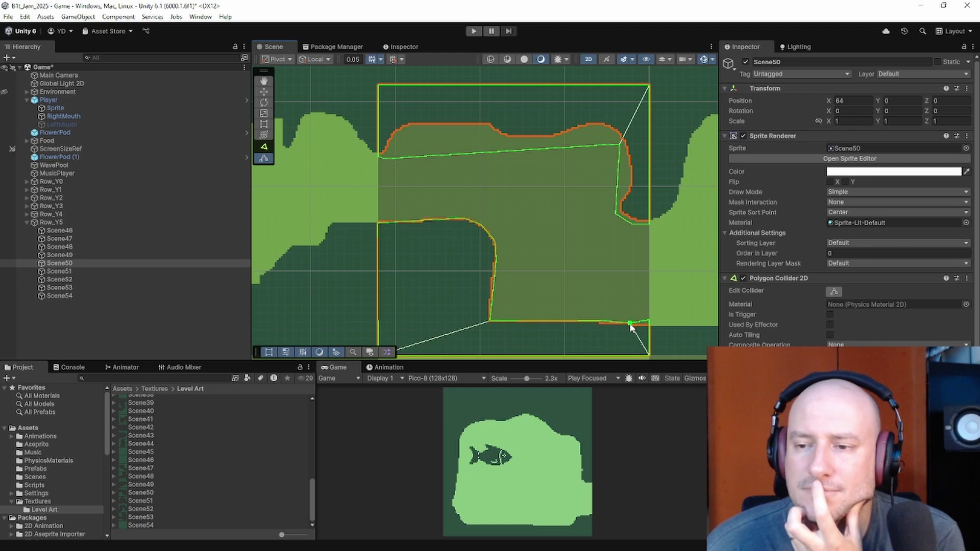
# Step: Fit Scene50's collider to the wavy ceiling and the hanging rock down to the sprite's right edge
pyautogui.moveTo(480, 185); pyautogui.dragTo(448, 254, button='middle')
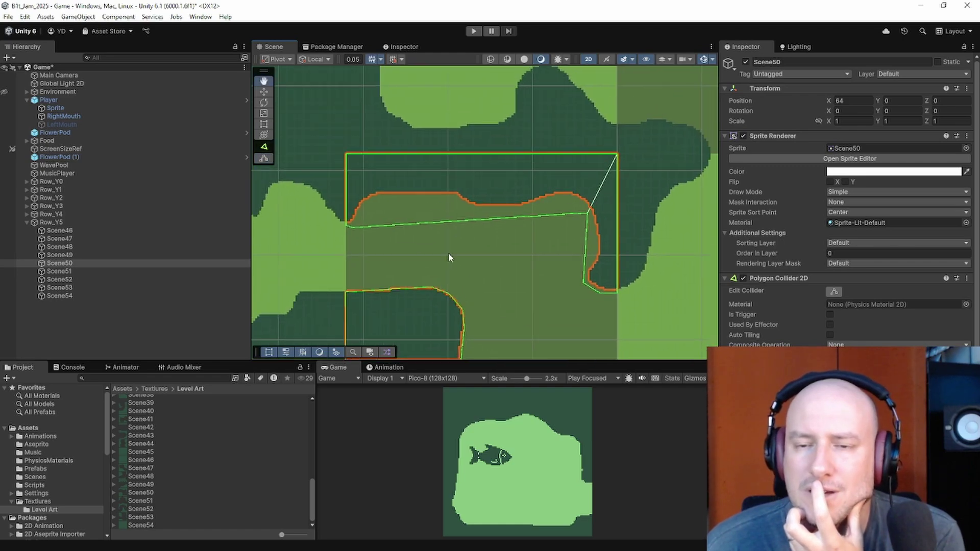
pyautogui.moveTo(353, 231); pyautogui.dragTo(359, 218)
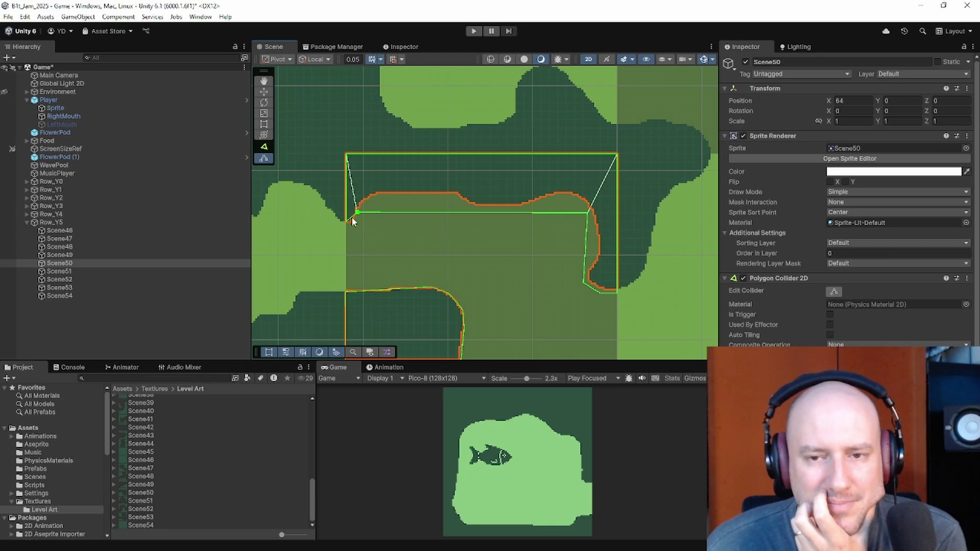
pyautogui.moveTo(351, 218); pyautogui.dragTo(473, 204)
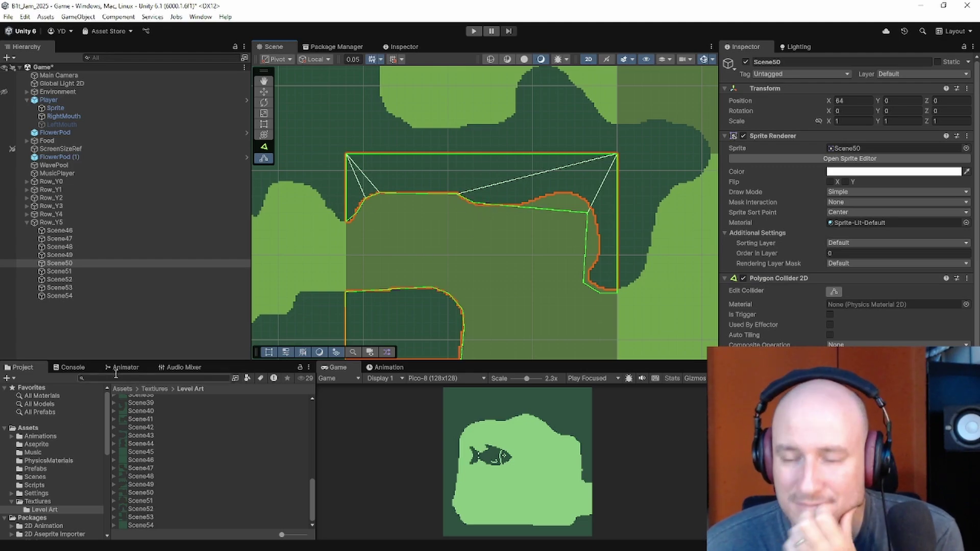
pyautogui.moveTo(524, 206); pyautogui.dragTo(593, 268)
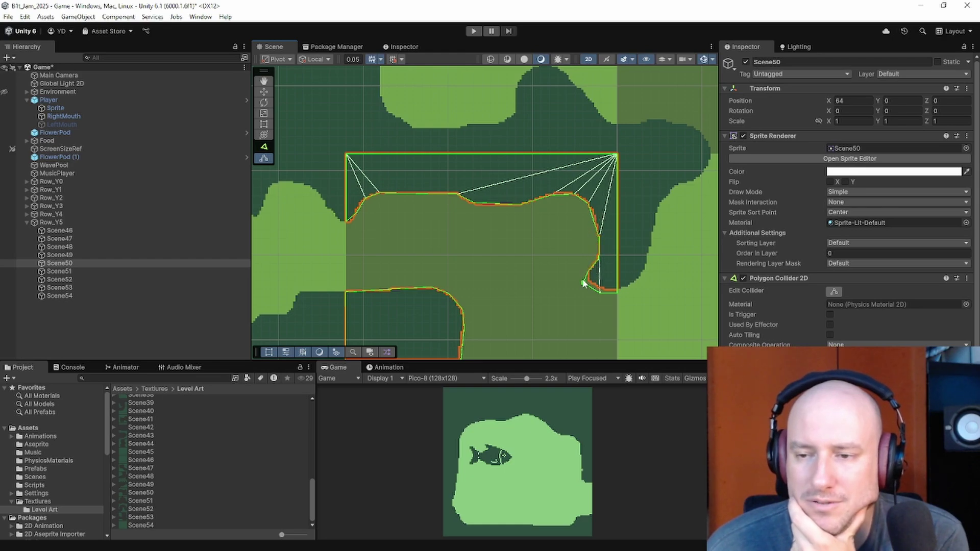
pyautogui.moveTo(600, 295); pyautogui.dragTo(618, 294)
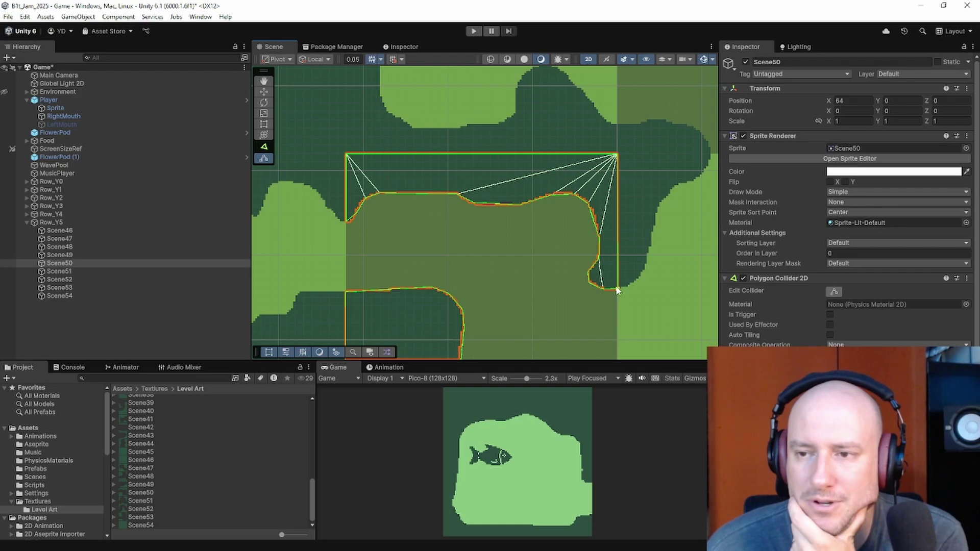
# Step: Select Scene51 and fit its collider to the upper-left rock wall, from the left edge up to the top opening
pyautogui.scroll(-2, 618, 291)
pyautogui.moveTo(556, 268); pyautogui.dragTo(464, 179, button='middle')
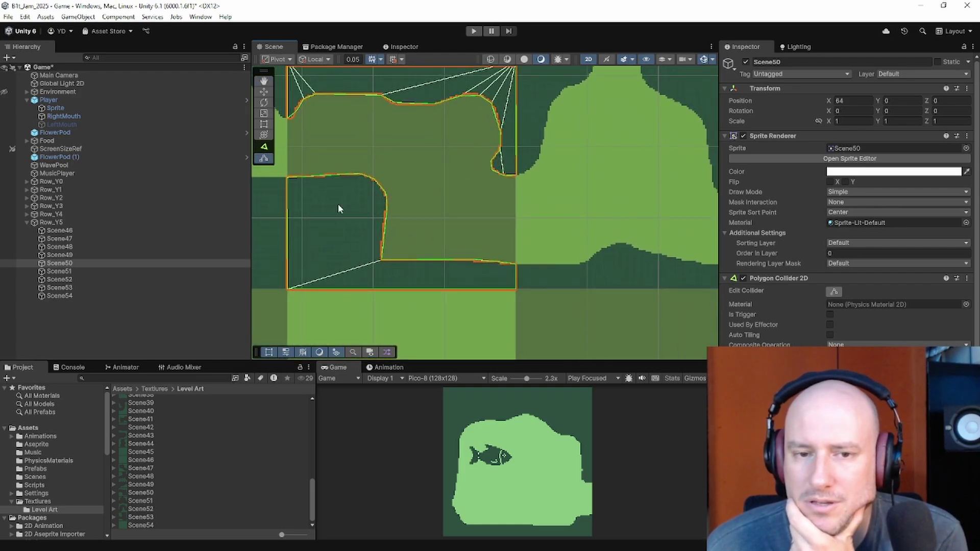
pyautogui.click(569, 214)
pyautogui.moveTo(569, 214); pyautogui.dragTo(408, 252, button='middle')
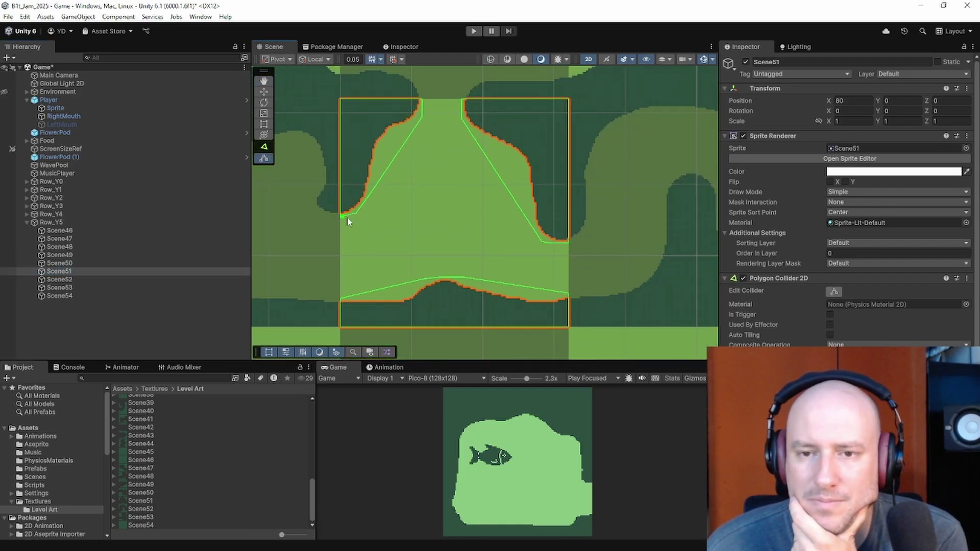
pyautogui.moveTo(347, 220); pyautogui.dragTo(416, 117)
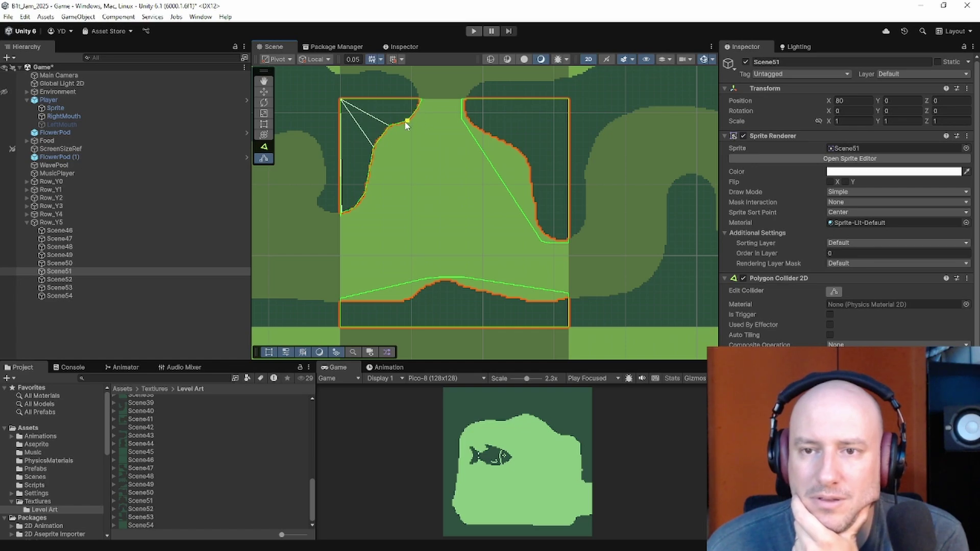
pyautogui.moveTo(420, 104); pyautogui.dragTo(419, 103)
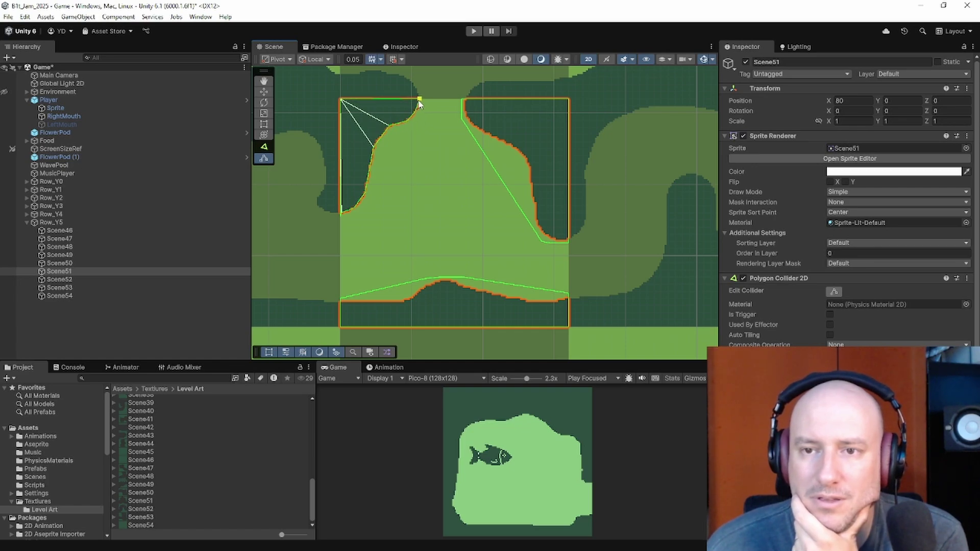
# Step: Fit Scene51's collider to the upper-right rock wall, from the top opening down around its rounded tip to the right edge
pyautogui.scroll(5, 461, 118)
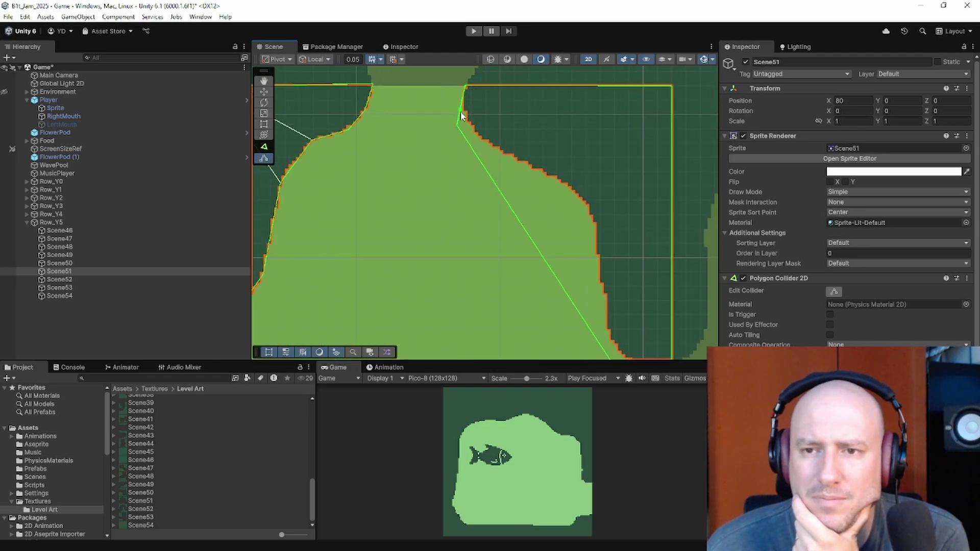
pyautogui.moveTo(459, 123); pyautogui.dragTo(599, 224)
pyautogui.moveTo(623, 275); pyautogui.dragTo(549, 210, button='middle')
pyautogui.moveTo(535, 211); pyautogui.dragTo(531, 218)
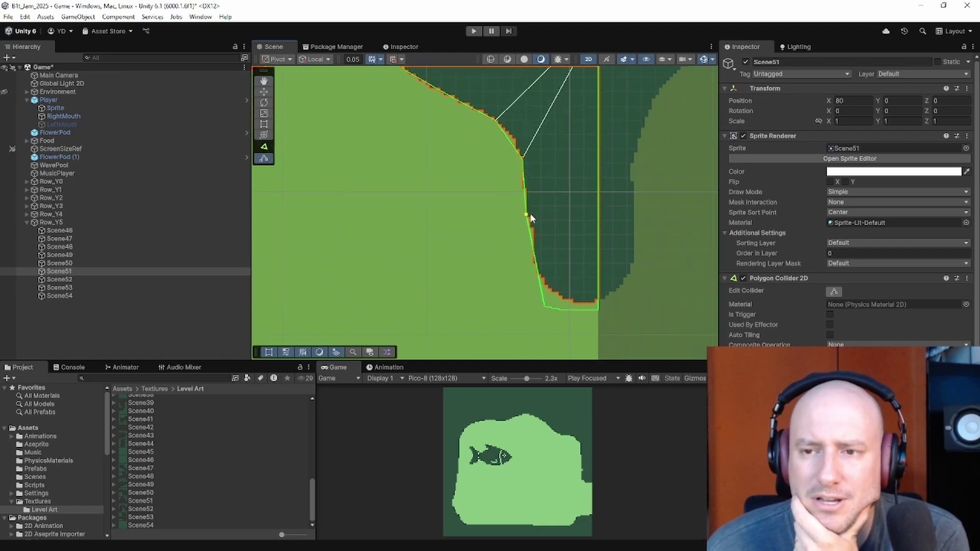
pyautogui.moveTo(540, 258); pyautogui.dragTo(519, 226, button='middle')
pyautogui.moveTo(510, 210)
pyautogui.mouseDown()
pyautogui.moveTo(507, 190)
pyautogui.moveTo(509, 224)
pyautogui.mouseUp()
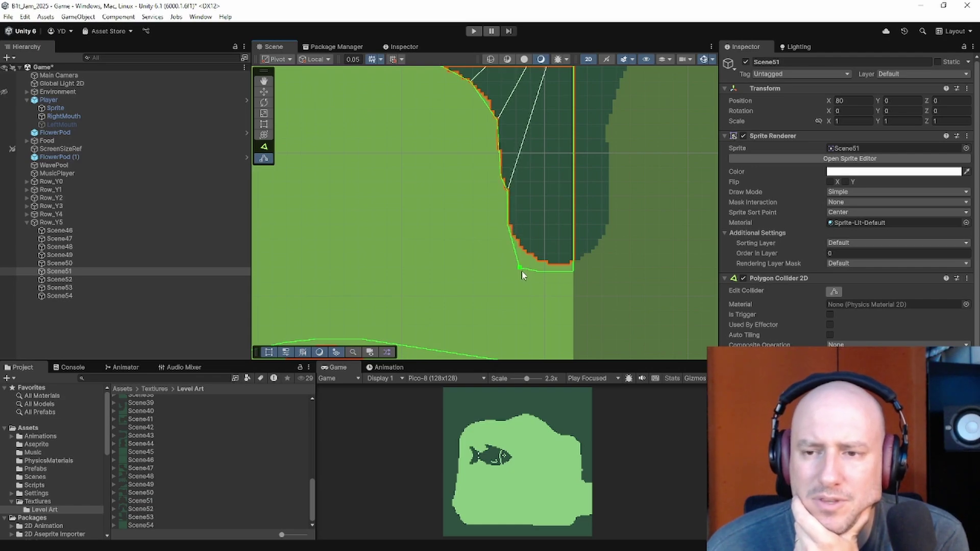
pyautogui.moveTo(522, 275); pyautogui.dragTo(575, 269)
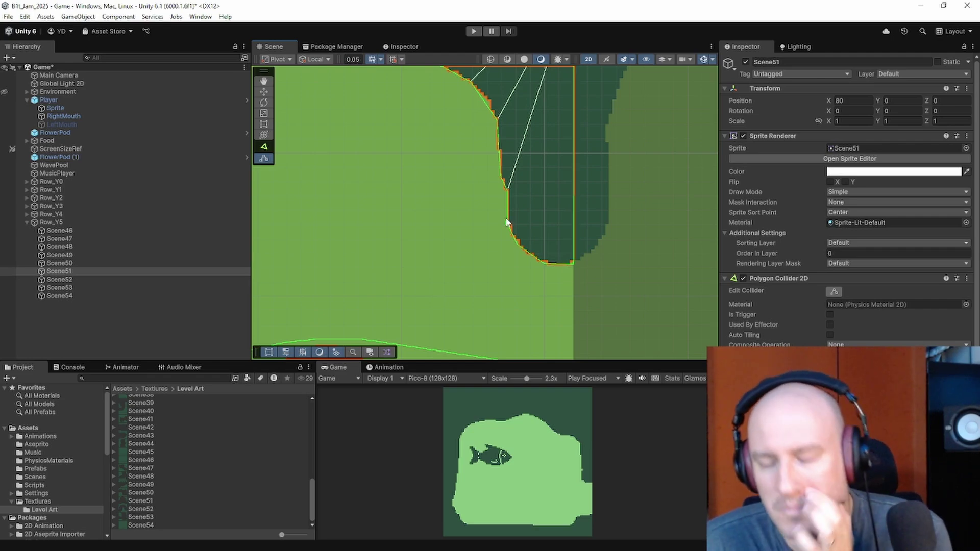
# Step: Fit Scene51's collider to the floor, from the sprite's left edge along the flat ground and over the mound
pyautogui.press('Down')
pyautogui.press('Down')
pyautogui.press('Down')
pyautogui.press('Right')
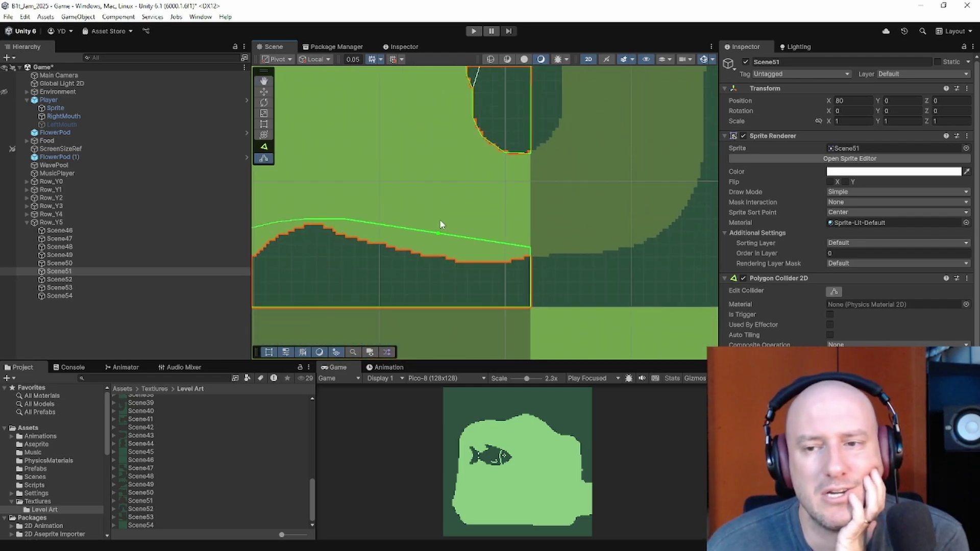
pyautogui.press('Left')
pyautogui.press('Left')
pyautogui.press('Left')
pyautogui.press('Left')
pyautogui.press('Down')
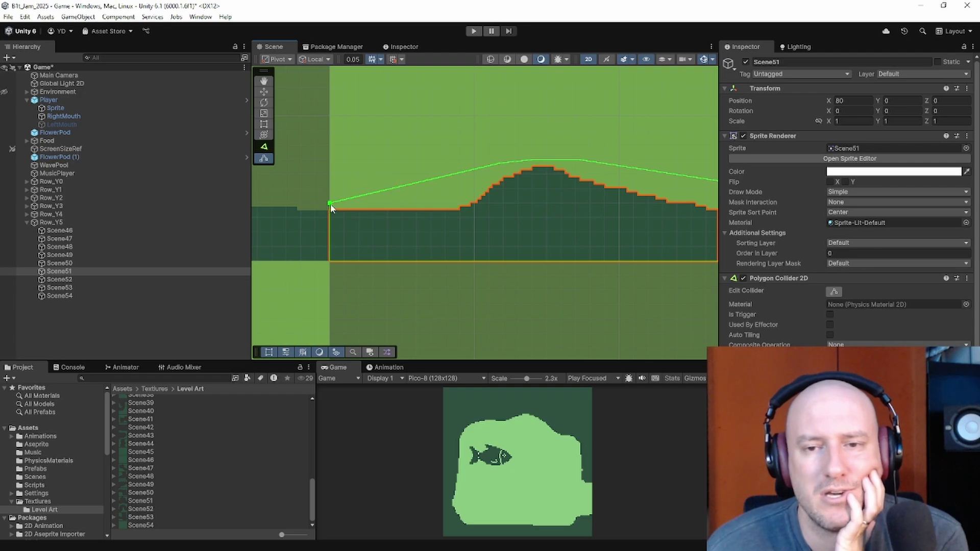
pyautogui.moveTo(330, 203); pyautogui.dragTo(477, 201)
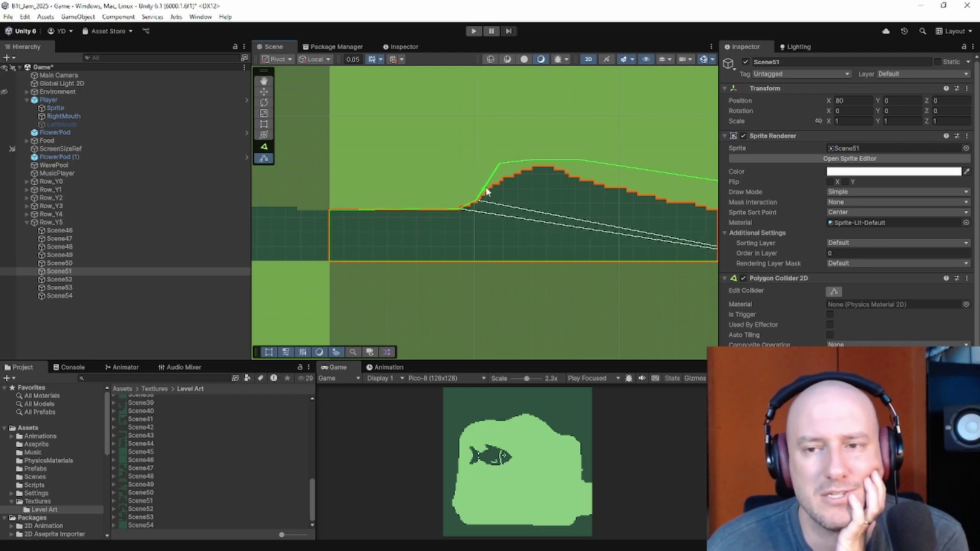
pyautogui.moveTo(501, 167); pyautogui.dragTo(612, 195)
# Step: Fit Scene51's collider to the floor slope right of the mound, down to the sprite's right edge
pyautogui.moveTo(612, 195); pyautogui.dragTo(446, 170, button='middle')
pyautogui.moveTo(481, 169); pyautogui.dragTo(613, 185)
pyautogui.moveTo(608, 193); pyautogui.dragTo(507, 206, button='middle')
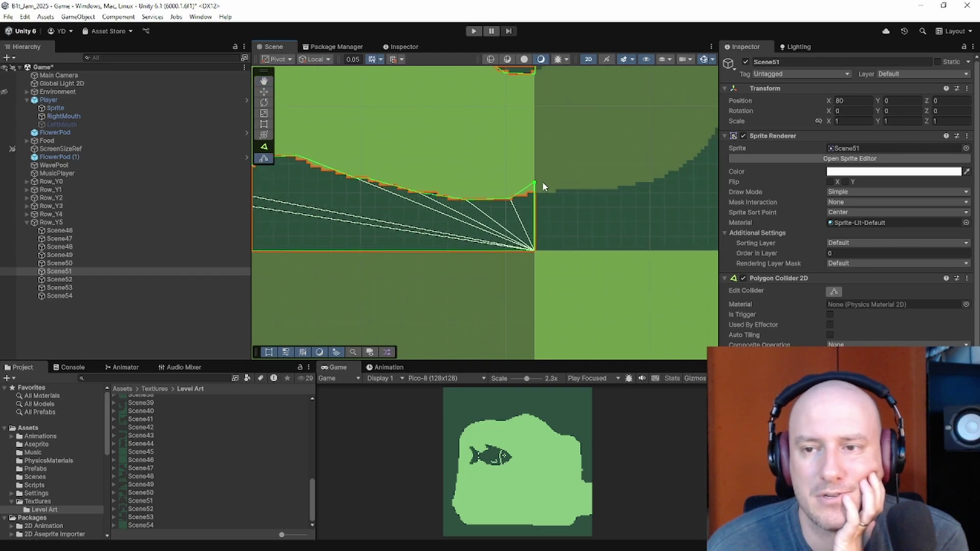
pyautogui.moveTo(539, 182); pyautogui.dragTo(539, 190)
pyautogui.moveTo(500, 164); pyautogui.dragTo(498, 247, button='middle')
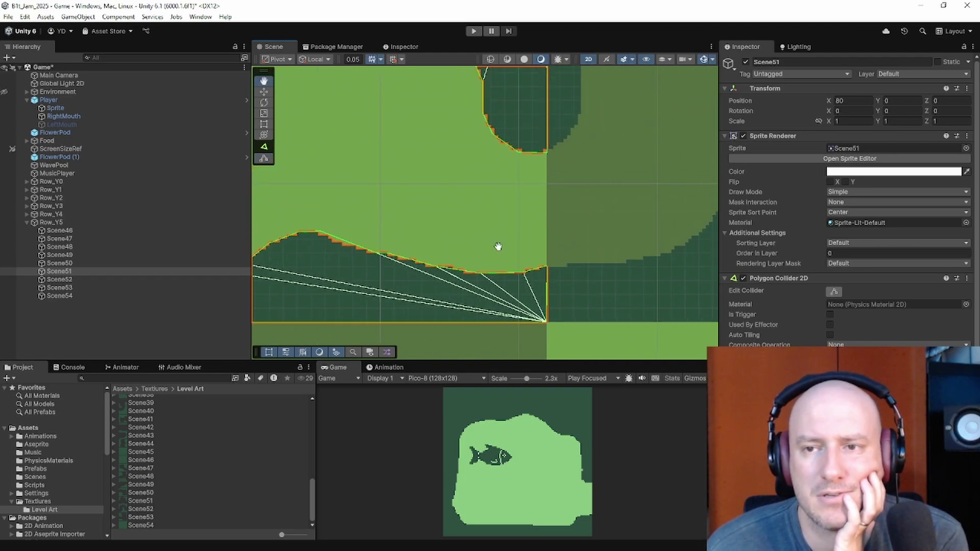
# Step: Select Scene52 and fit its collider to the curved lower-left floor and up the left side of the central column
pyautogui.scroll(-5, 446, 146)
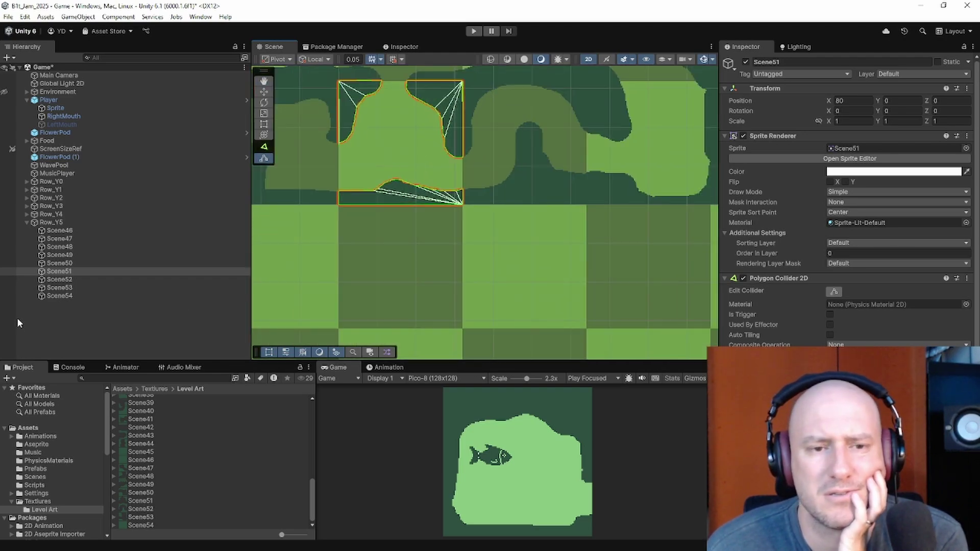
pyautogui.click(94, 280)
pyautogui.scroll(5, 500, 181)
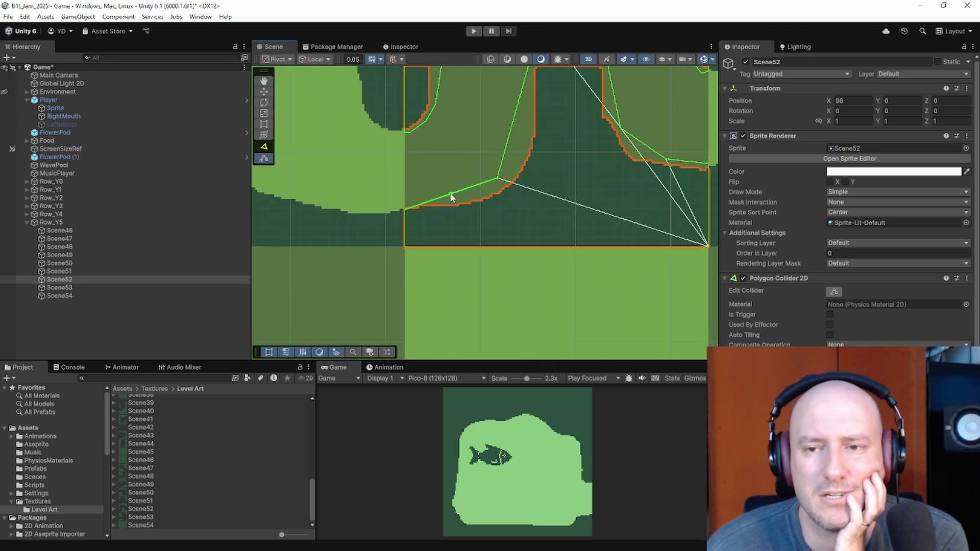
pyautogui.moveTo(451, 196); pyautogui.dragTo(528, 162)
pyautogui.moveTo(529, 162); pyautogui.dragTo(512, 208, button='middle')
pyautogui.moveTo(511, 206); pyautogui.dragTo(514, 210)
pyautogui.moveTo(528, 164); pyautogui.dragTo(533, 163)
pyautogui.moveTo(532, 82); pyautogui.dragTo(534, 100)
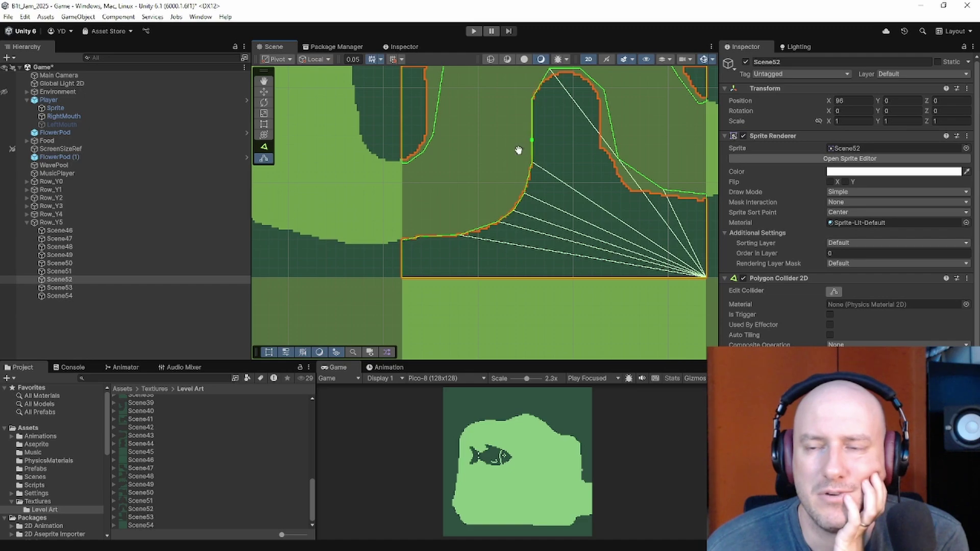
# Step: Fit Scene52's collider around the central column's rounded top, down its right side and along the floor to the right edge
pyautogui.moveTo(519, 150); pyautogui.dragTo(508, 189, button='middle')
pyautogui.moveTo(538, 109); pyautogui.dragTo(623, 230)
pyautogui.moveTo(623, 233); pyautogui.dragTo(470, 225, button='middle')
pyautogui.moveTo(470, 220); pyautogui.dragTo(505, 231)
pyautogui.scroll(4, 506, 233)
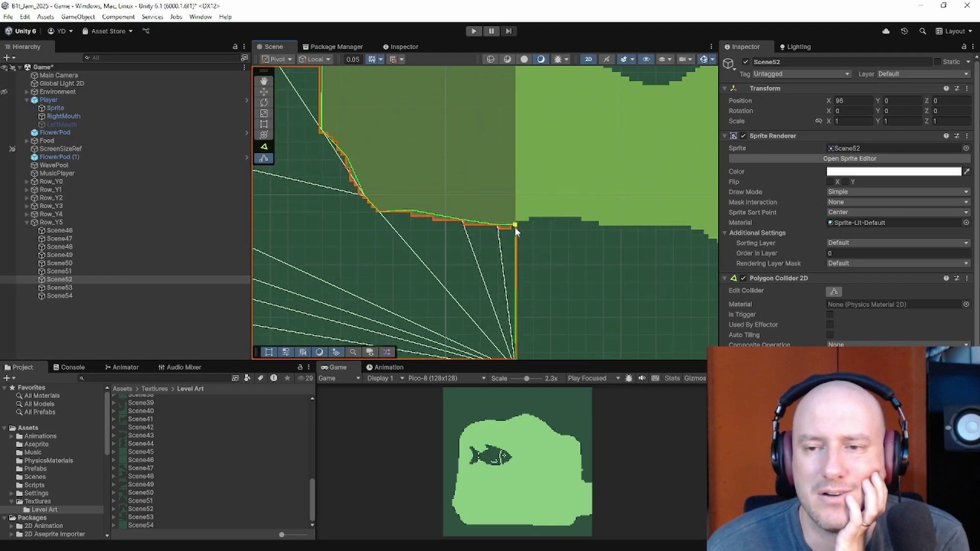
# Step: Fit Scene52's collider to the left rock wall, from its rounded lower tip up its vertical side
pyautogui.scroll(-6, 437, 212)
pyautogui.moveTo(358, 155); pyautogui.dragTo(505, 216, button='middle')
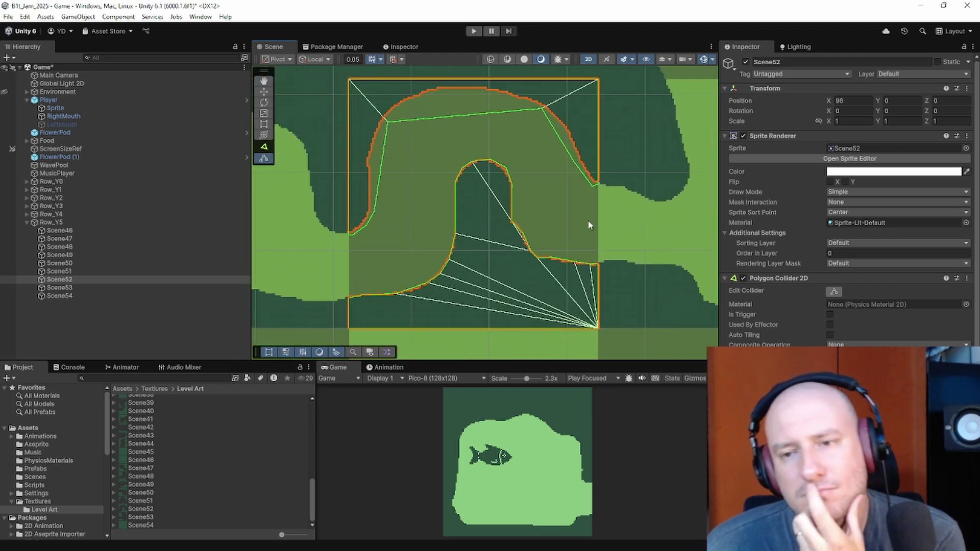
pyautogui.scroll(4, 391, 225)
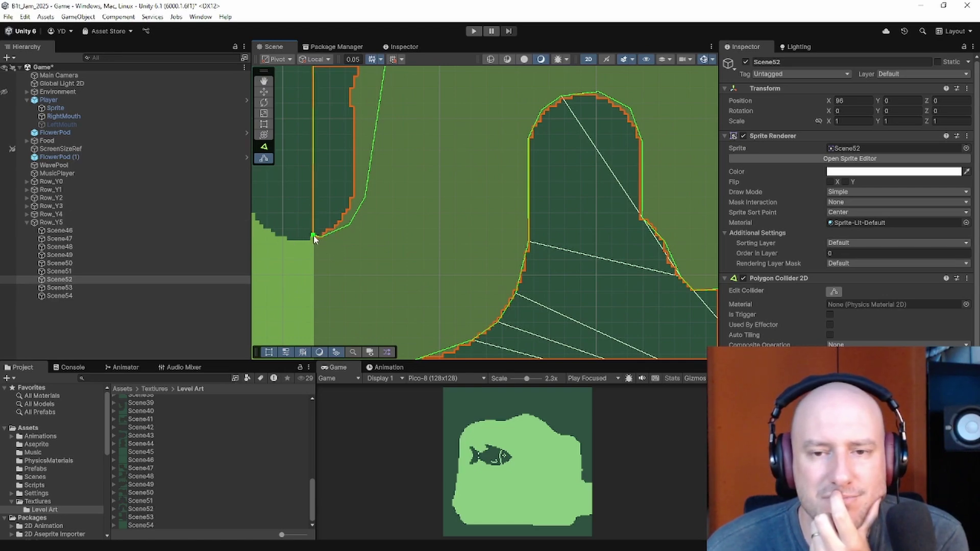
pyautogui.moveTo(340, 231); pyautogui.dragTo(356, 111)
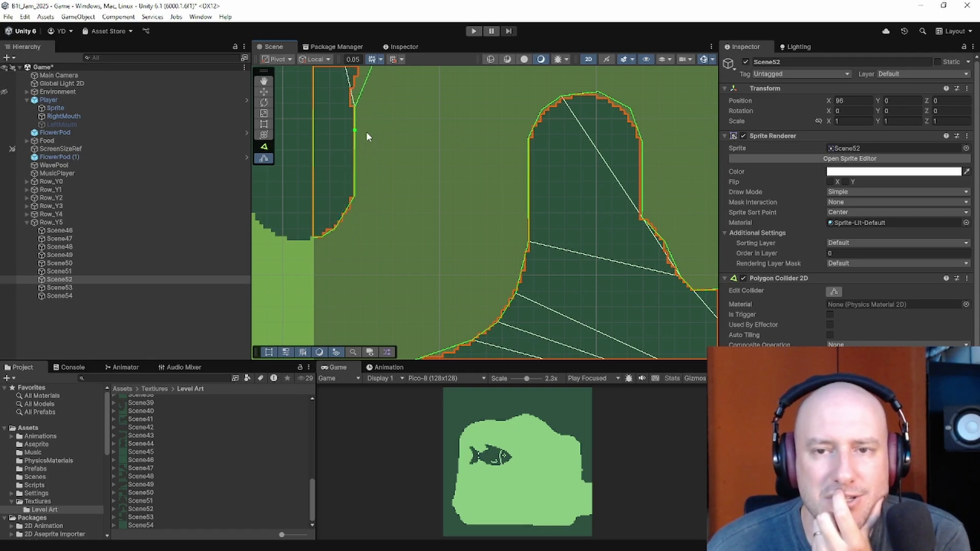
pyautogui.moveTo(366, 132); pyautogui.dragTo(358, 217, button='middle')
pyautogui.moveTo(358, 217); pyautogui.dragTo(353, 181)
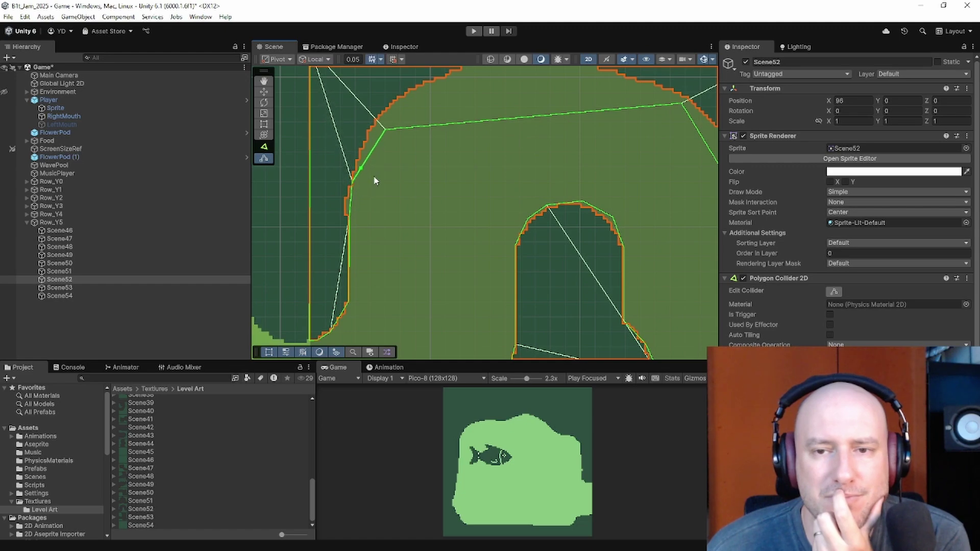
# Step: Fit Scene52's collider to the cave ceiling, from the upper-left curve over the top of the arch
pyautogui.moveTo(375, 180); pyautogui.dragTo(374, 226, button='middle')
pyautogui.moveTo(384, 176); pyautogui.dragTo(466, 114)
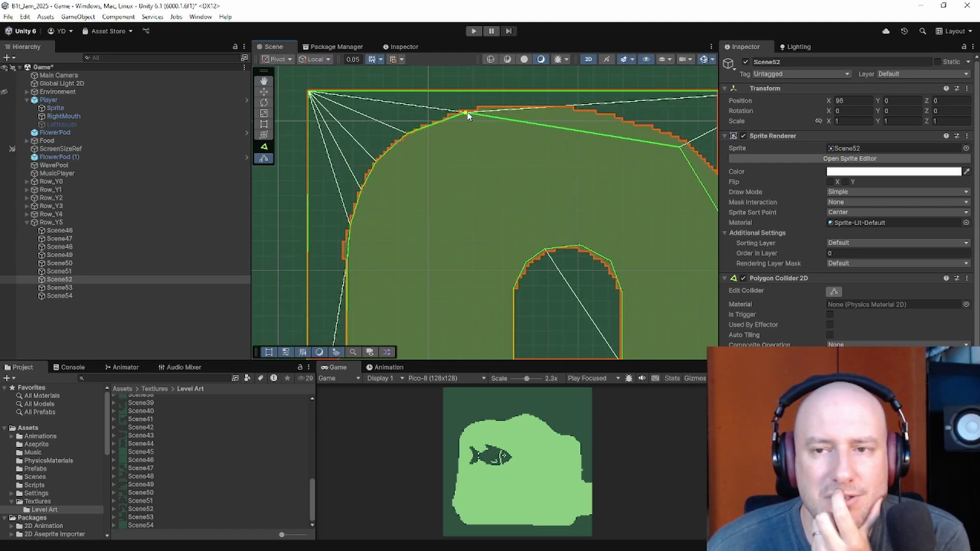
pyautogui.moveTo(491, 129); pyautogui.dragTo(370, 163, button='middle')
pyautogui.moveTo(371, 174); pyautogui.dragTo(506, 202)
# Step: Fit Scene52's collider to the ceiling's descending right slope, removing a surplus point and ending at the sprite's right edge
pyautogui.moveTo(502, 219); pyautogui.dragTo(428, 204, button='middle')
pyautogui.moveTo(476, 288); pyautogui.dragTo(469, 235)
pyautogui.moveTo(462, 272); pyautogui.dragTo(402, 247, button='middle')
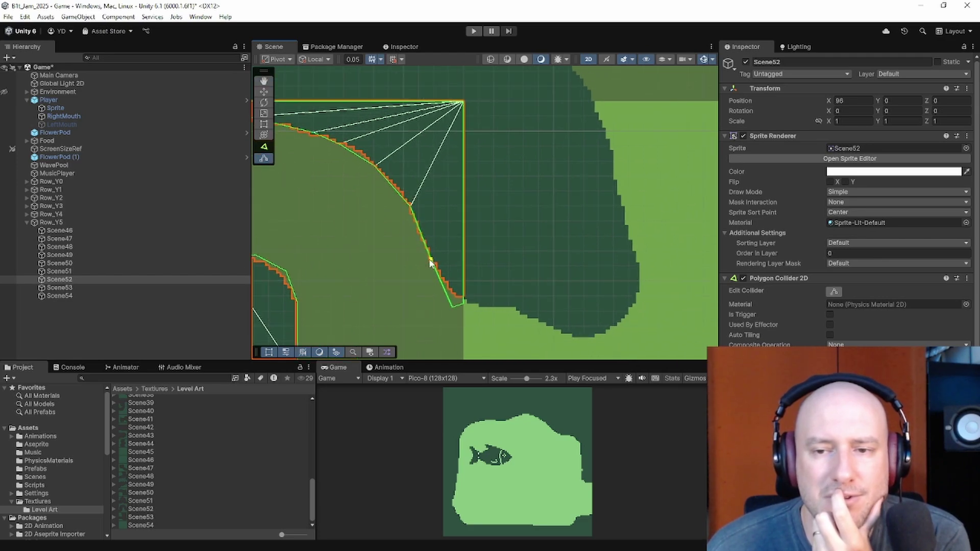
pyautogui.keyDown('ctrl'); pyautogui.click(443, 288); pyautogui.keyUp('ctrl')
pyautogui.moveTo(453, 305); pyautogui.dragTo(452, 294)
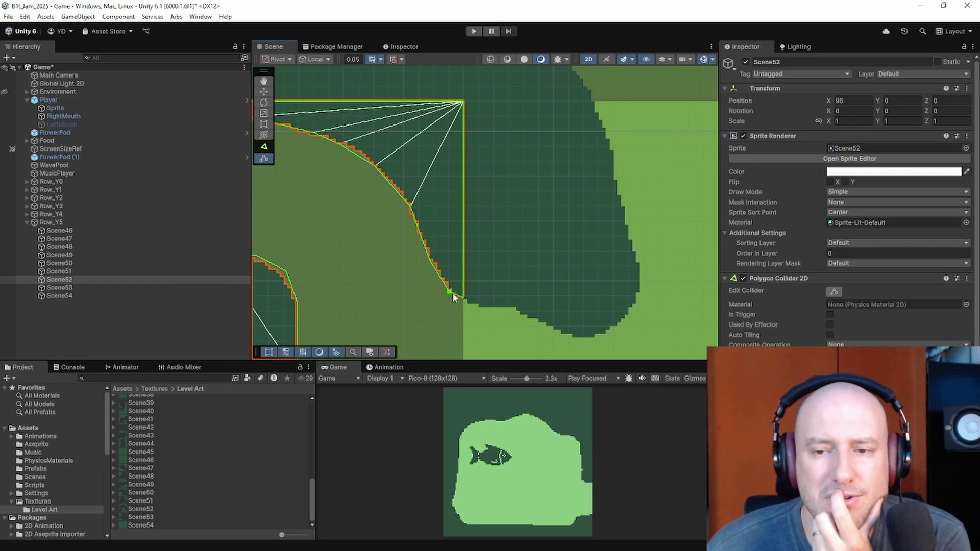
pyautogui.moveTo(428, 297); pyautogui.dragTo(326, 230, button='middle')
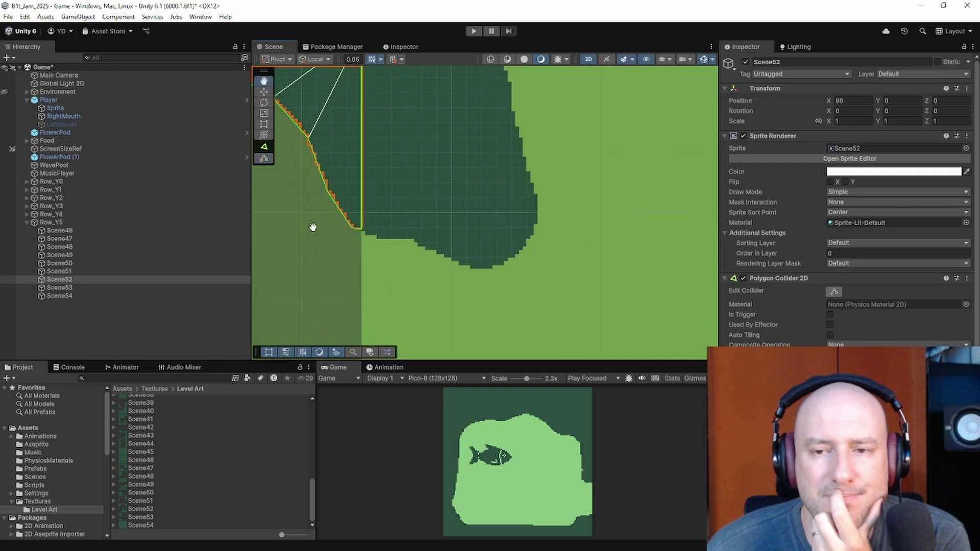
# Step: Select Scene53 and fit its collider around the upper-left hanging rock, along its underside and up its right side
pyautogui.scroll(-5, 378, 200)
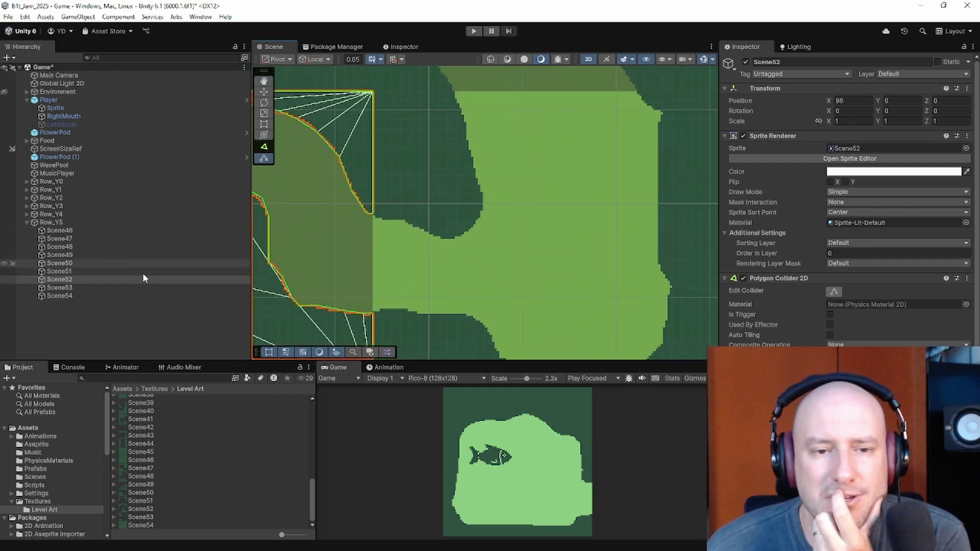
pyautogui.click(146, 287)
pyautogui.moveTo(374, 234); pyautogui.dragTo(404, 221)
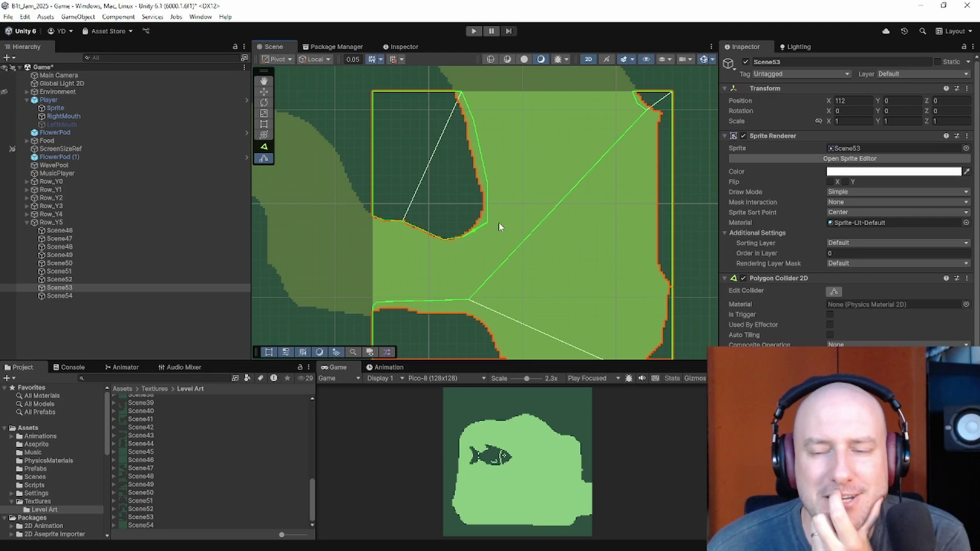
pyautogui.moveTo(493, 225); pyautogui.dragTo(484, 223)
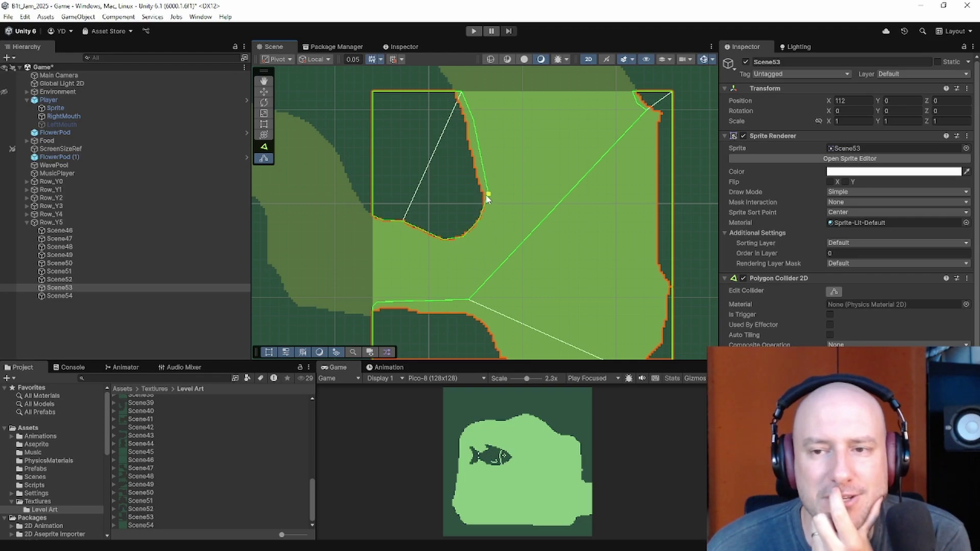
pyautogui.moveTo(483, 188); pyautogui.dragTo(470, 126)
pyautogui.moveTo(466, 91); pyautogui.dragTo(455, 93)
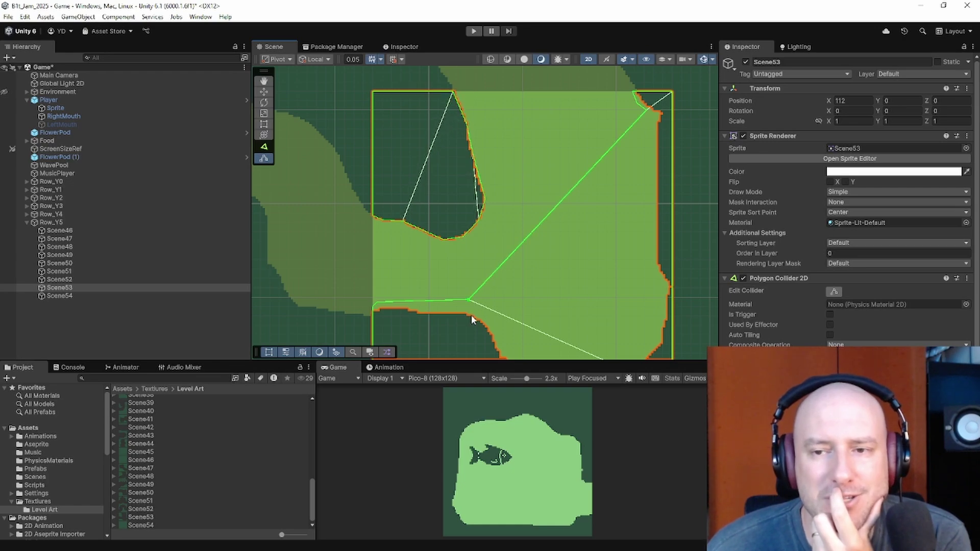
# Step: Fit Scene53's collider to the floor, from the left ledge down the slope and along the flat bottom
pyautogui.moveTo(470, 314); pyautogui.dragTo(449, 163, button='middle')
pyautogui.moveTo(353, 156); pyautogui.dragTo(599, 218)
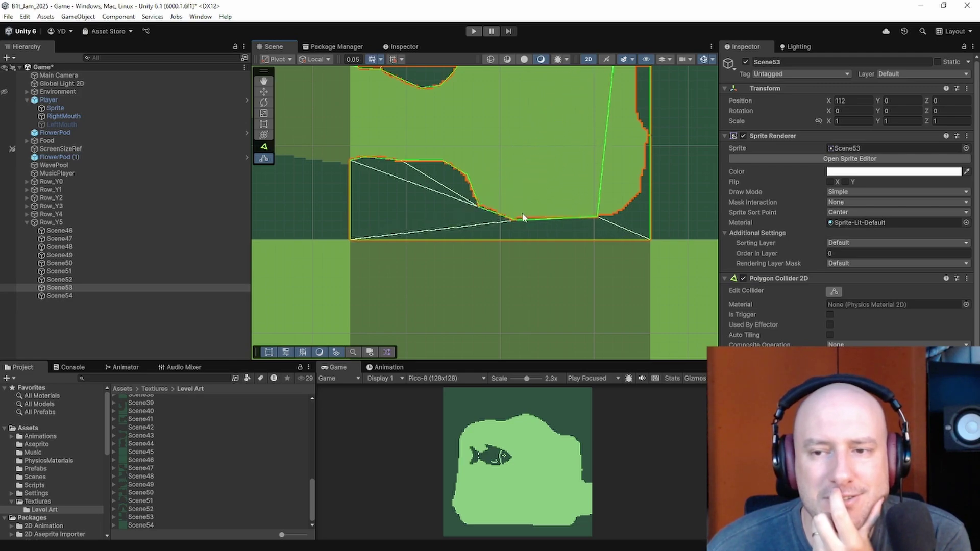
pyautogui.moveTo(516, 220); pyautogui.dragTo(513, 219)
pyautogui.moveTo(551, 212); pyautogui.dragTo(433, 231, button='middle')
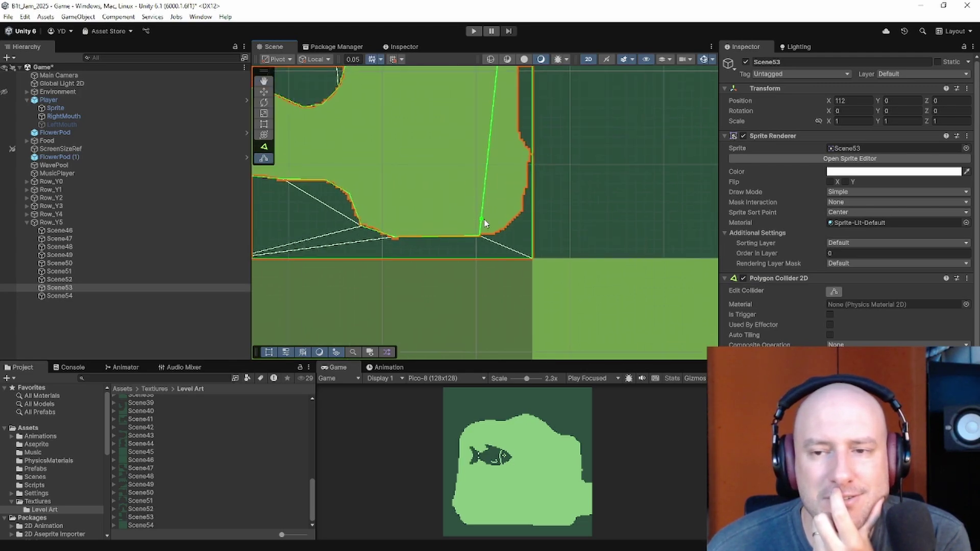
# Step: Fit Scene53's collider around the rounded lower-right corner and the small bulge in the right wall
pyautogui.moveTo(484, 224); pyautogui.dragTo(523, 211)
pyautogui.moveTo(504, 207); pyautogui.dragTo(485, 222, button='middle')
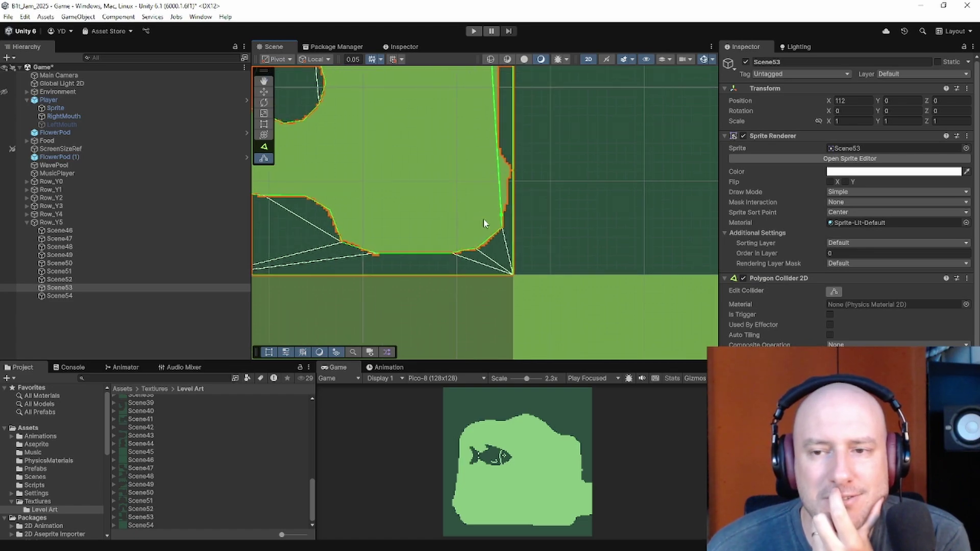
pyautogui.scroll(3, 487, 223)
pyautogui.click(505, 205)
pyautogui.moveTo(505, 194); pyautogui.dragTo(512, 193)
pyautogui.moveTo(494, 172); pyautogui.dragTo(480, 227, button='middle')
pyautogui.moveTo(495, 219); pyautogui.dragTo(504, 203)
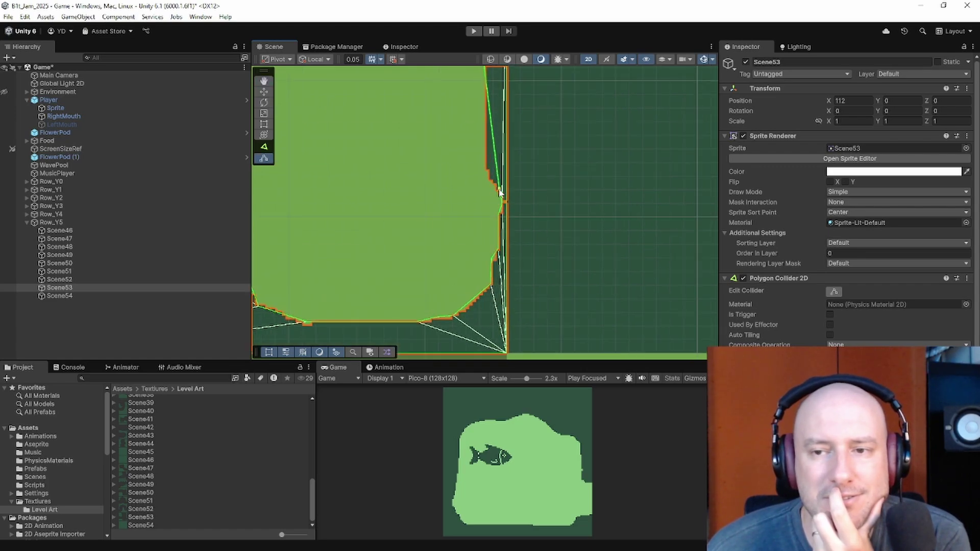
# Step: Fit Scene53's collider up the straight right wall and around the upper-right rock corner to the top edge
pyautogui.moveTo(470, 195); pyautogui.dragTo(447, 328, button='middle')
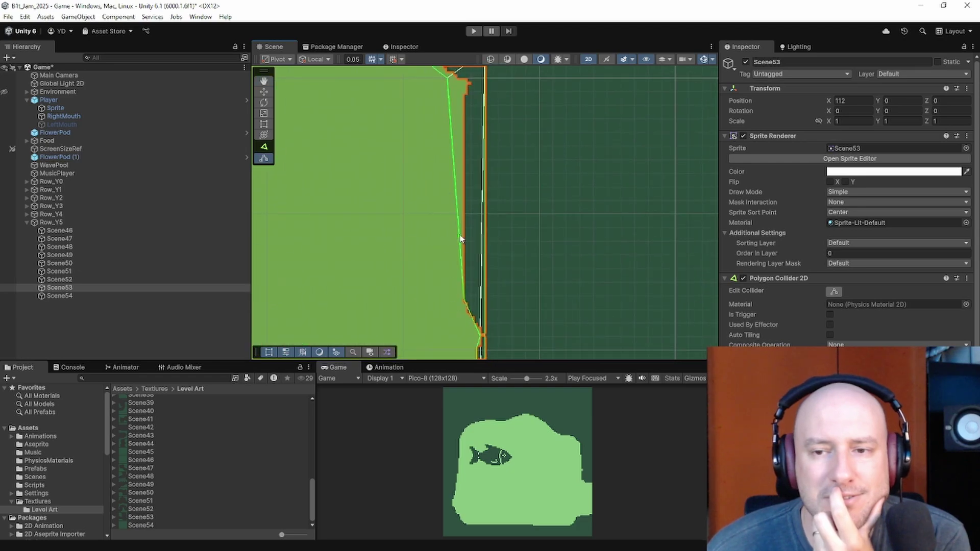
pyautogui.moveTo(444, 80); pyautogui.dragTo(461, 97)
pyautogui.moveTo(451, 110); pyautogui.dragTo(475, 227, button='middle')
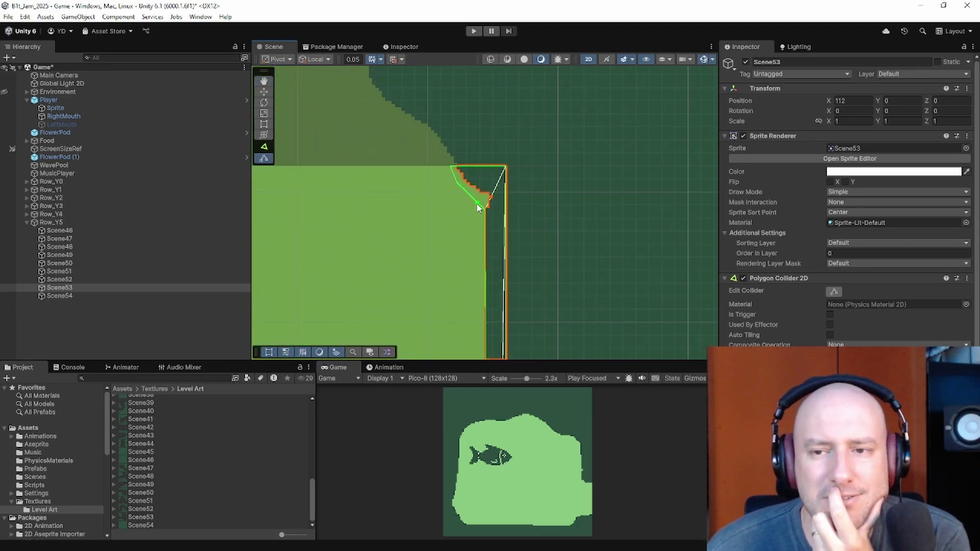
pyautogui.moveTo(478, 207); pyautogui.dragTo(490, 201)
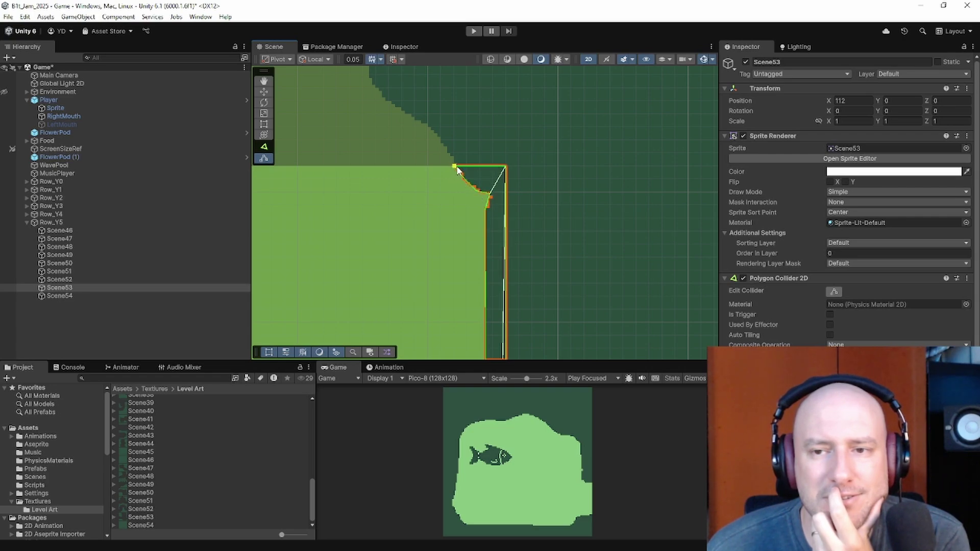
# Step: Select Scene54, frame it in the scene view and check its collider outline
pyautogui.click(115, 296)
pyautogui.press('f')
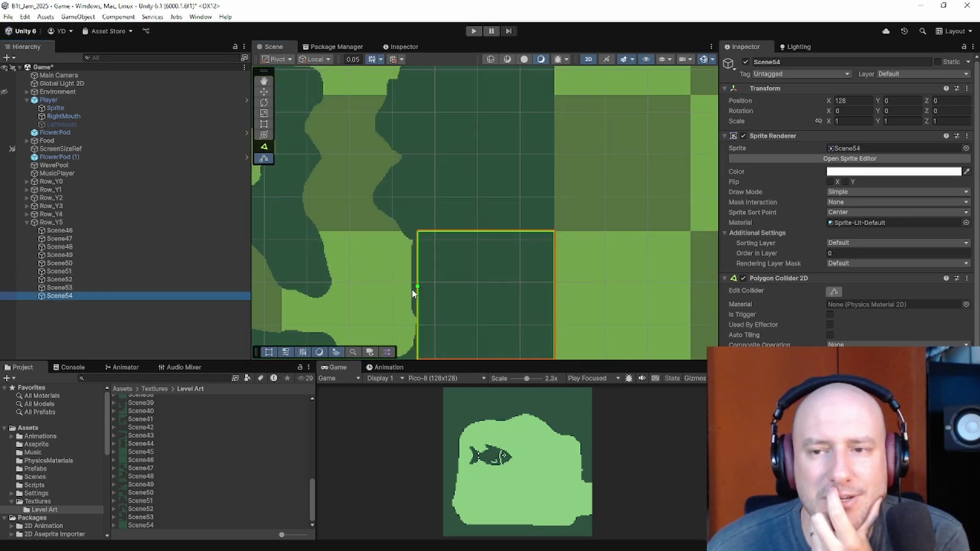
pyautogui.scroll(-3, 434, 281)
pyautogui.moveTo(455, 270); pyautogui.dragTo(538, 201, button='middle')
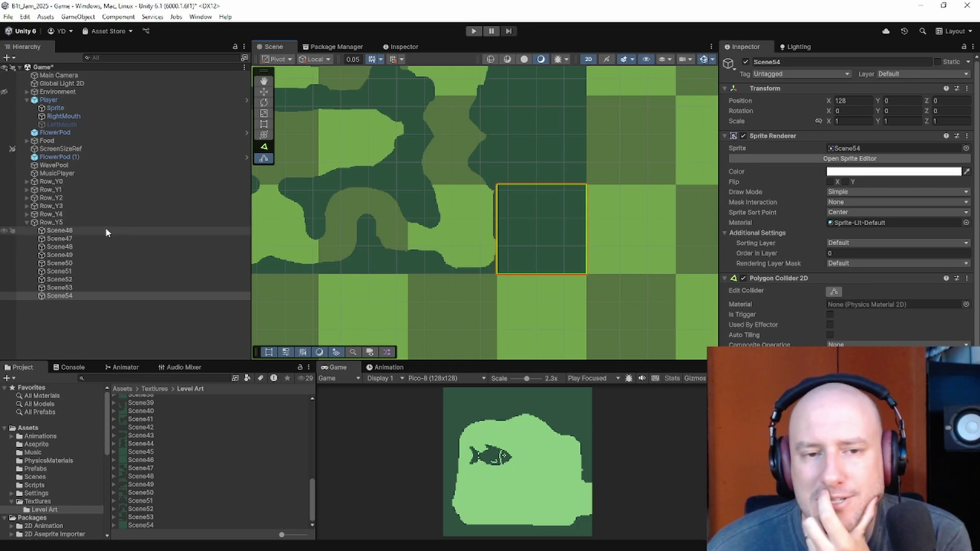
# Step: Select Scene46 through Scene54 in Row_Y5 and mark them all as Static
pyautogui.click(51, 222)
pyautogui.click(87, 236)
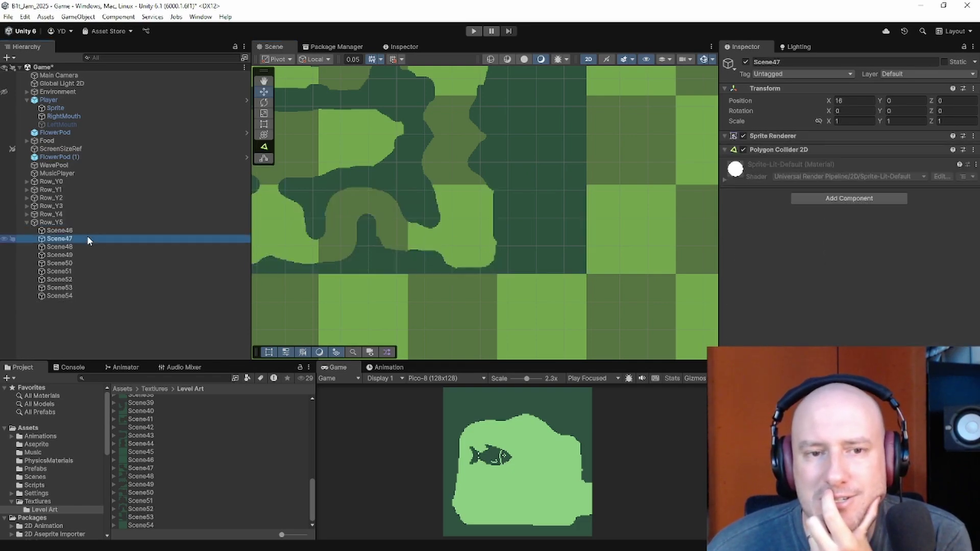
pyautogui.click(86, 231)
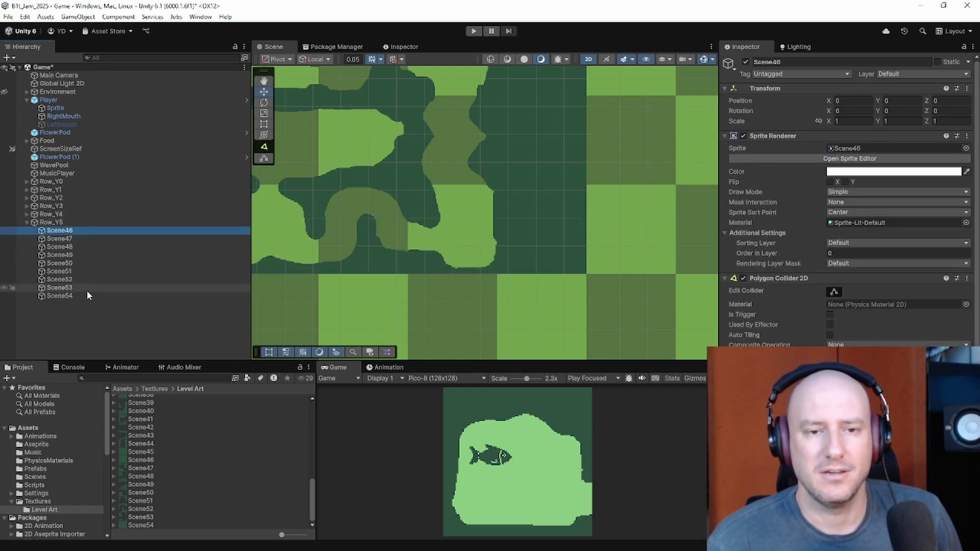
pyautogui.keyDown('shift'); pyautogui.click(87, 295); pyautogui.keyUp('shift')
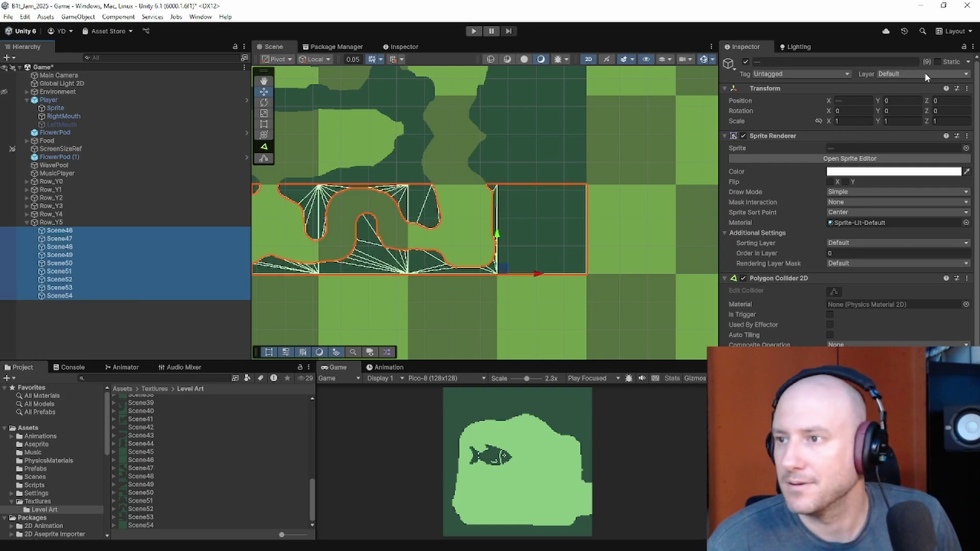
pyautogui.click(937, 62)
# Step: Check the Static setting on a sample scene sprite in each of the rows Row_Y4 down to Row_Y0
pyautogui.click(27, 214)
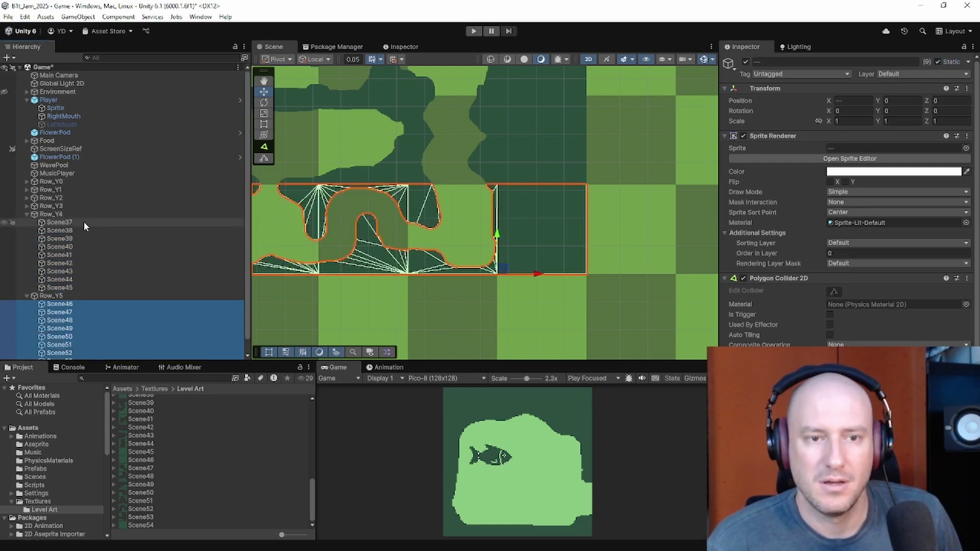
pyautogui.click(86, 228)
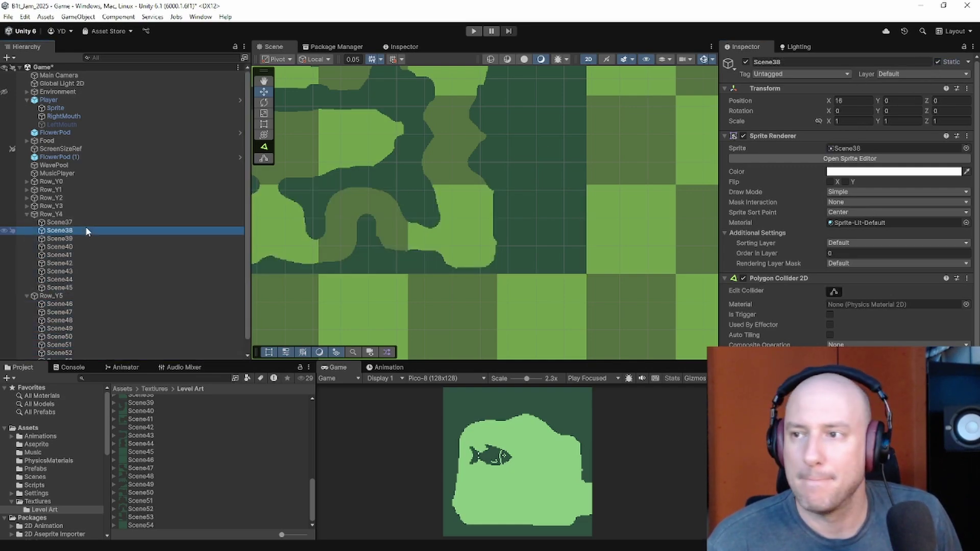
pyautogui.click(27, 205)
pyautogui.click(57, 215)
pyautogui.click(27, 198)
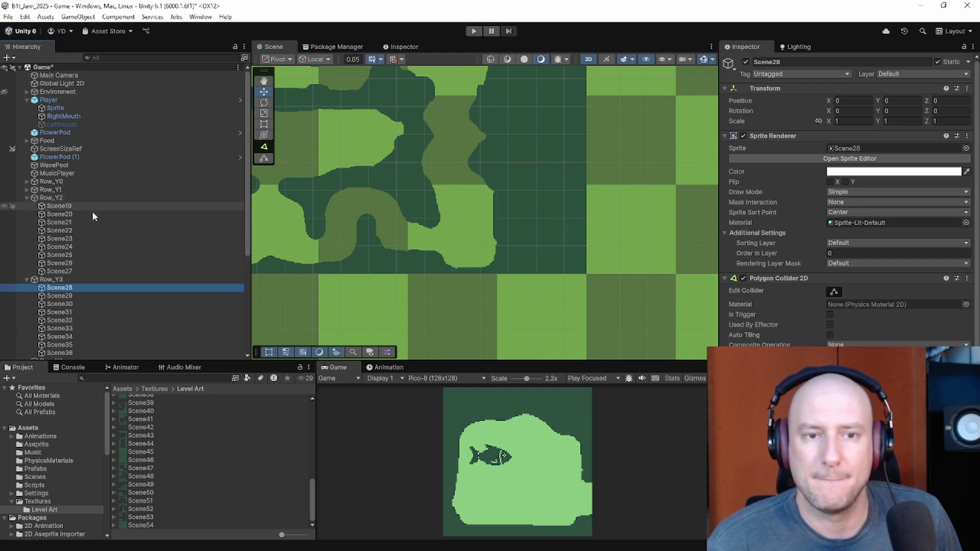
pyautogui.click(92, 213)
pyautogui.click(27, 190)
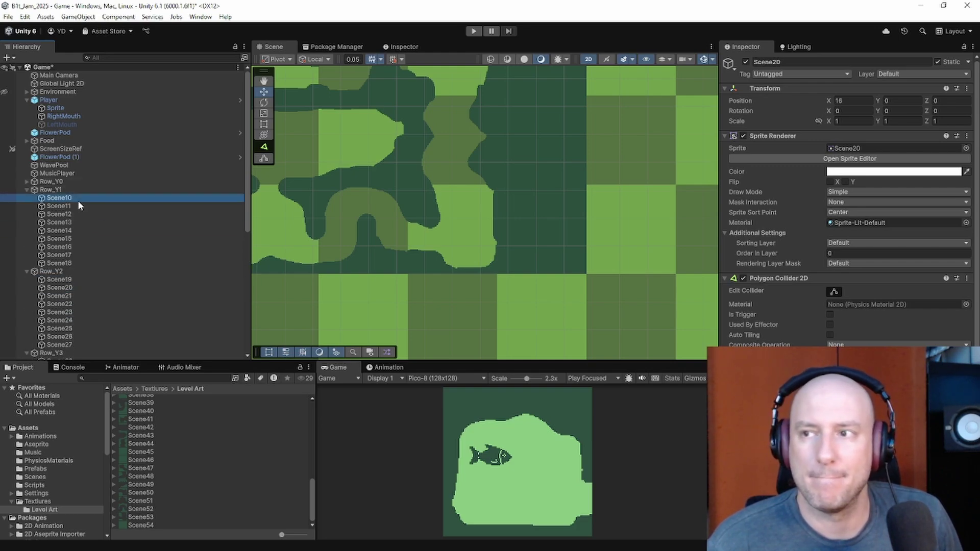
pyautogui.click(78, 198)
pyautogui.click(27, 182)
pyautogui.click(70, 191)
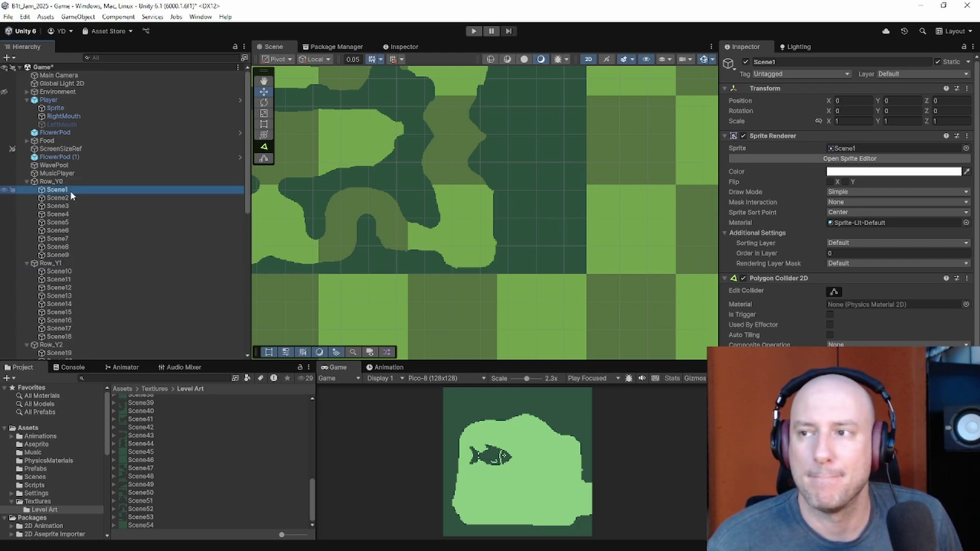
# Step: Collapse all the row groups from Row_Y0 to Row_Y5, clear the selection and save the Game scene
pyautogui.click(27, 182)
pyautogui.click(27, 190)
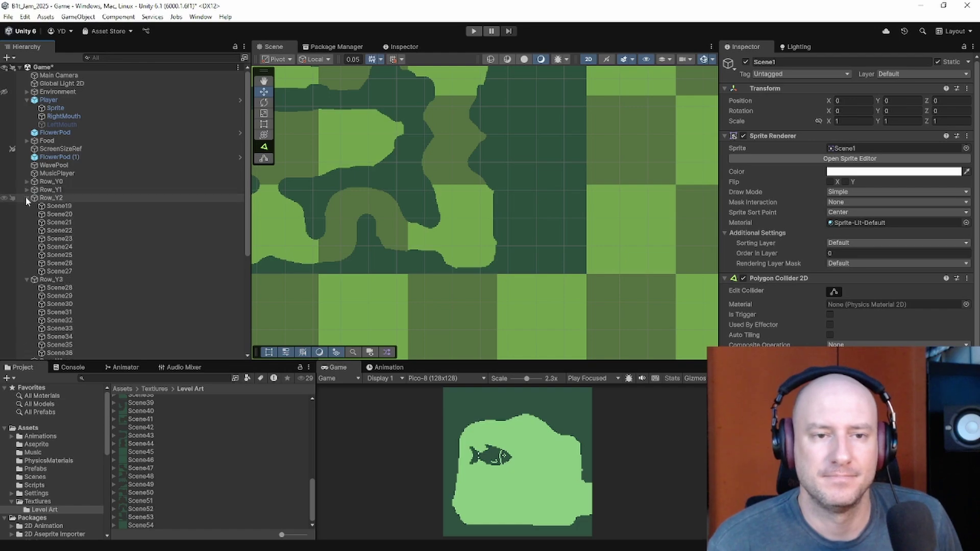
pyautogui.click(27, 198)
pyautogui.click(27, 206)
pyautogui.click(27, 214)
pyautogui.click(27, 223)
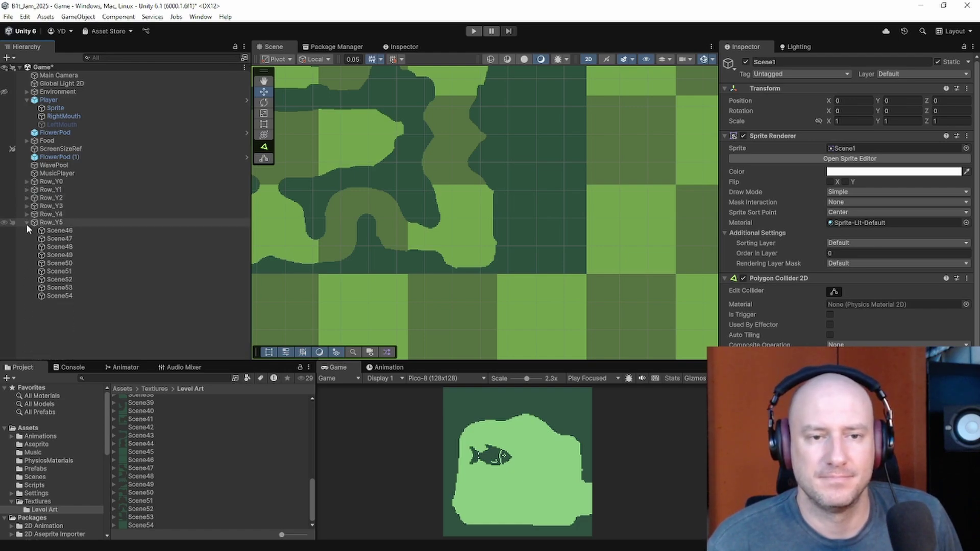
pyautogui.click(167, 326)
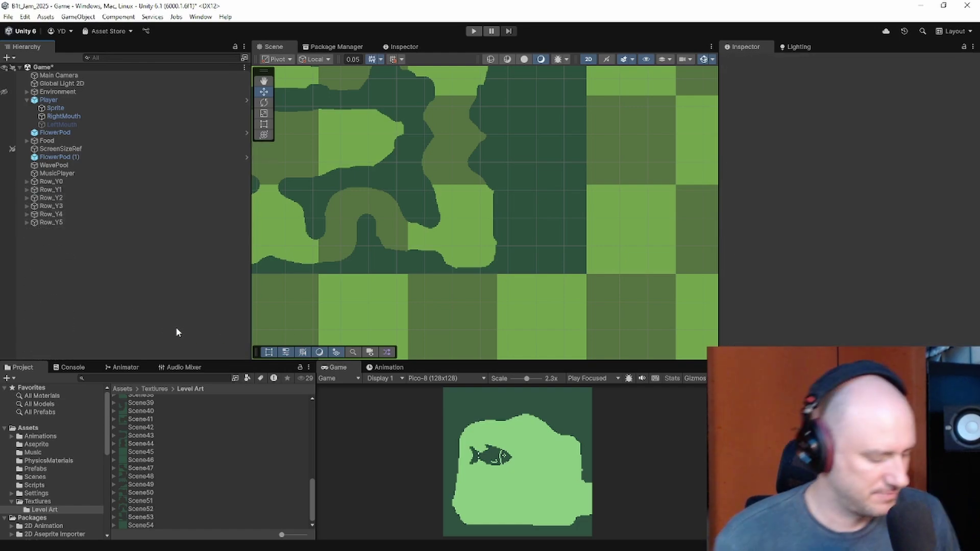
pyautogui.hotkey('ctrl', 's')
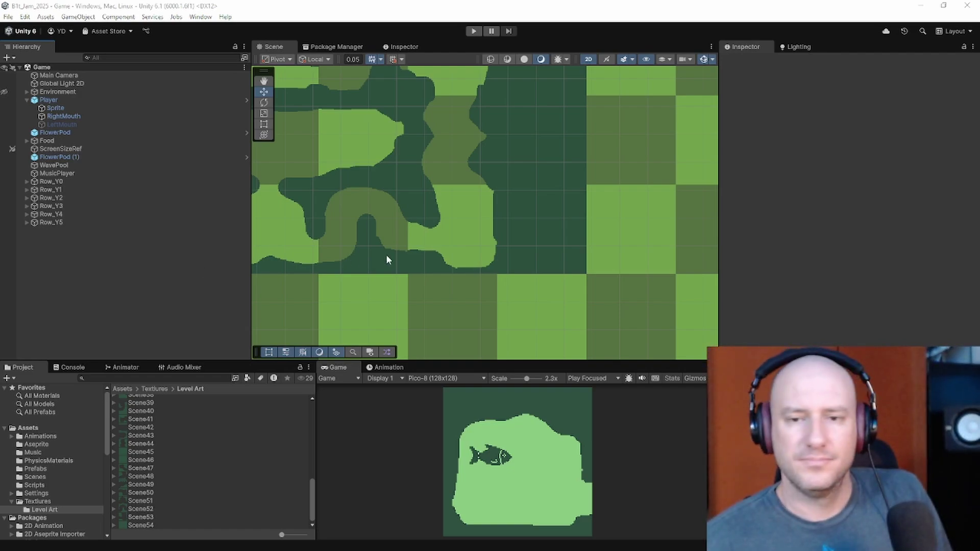
# Step: Start a playtest and swim the fish around the starting cave and out through its side opening into the neighbouring cave
pyautogui.click(475, 34)
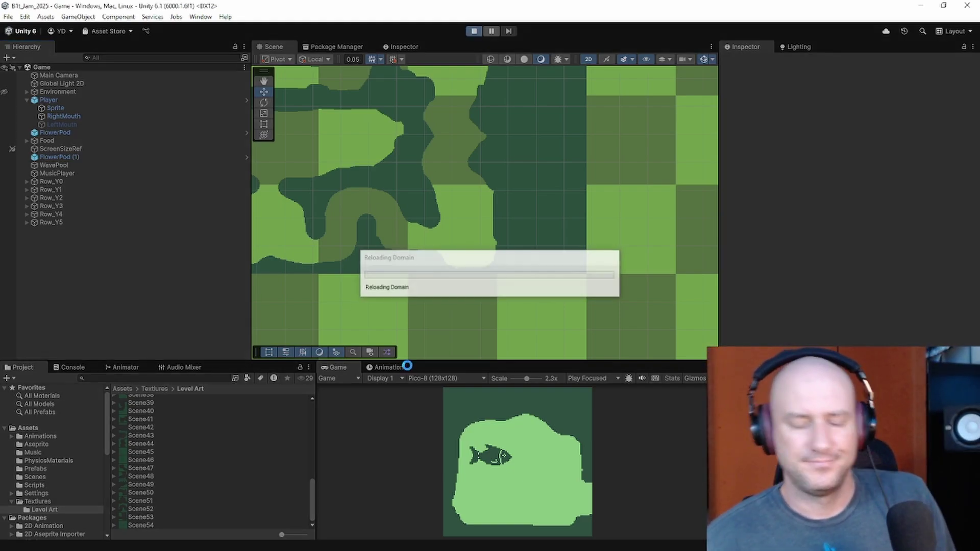
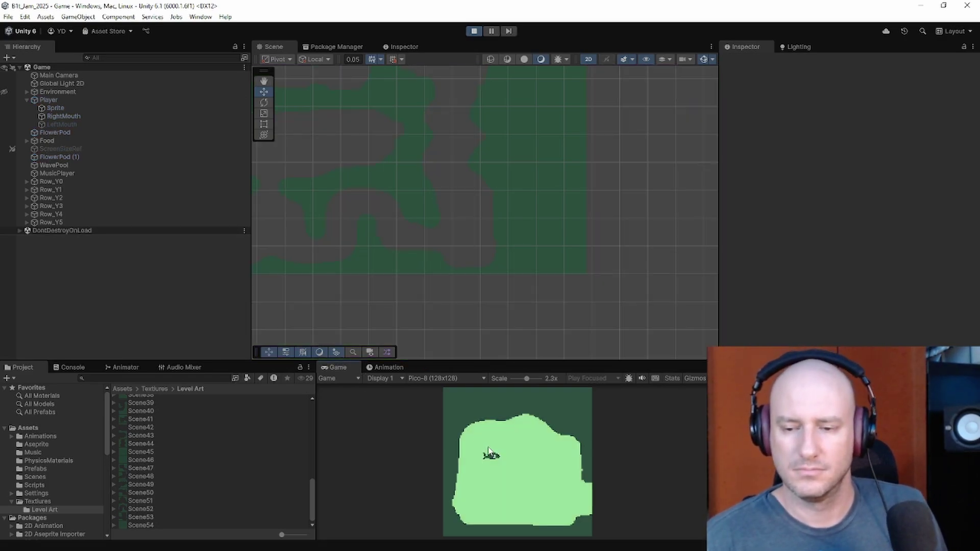
pyautogui.press('d')
pyautogui.press('s')
pyautogui.press('a')
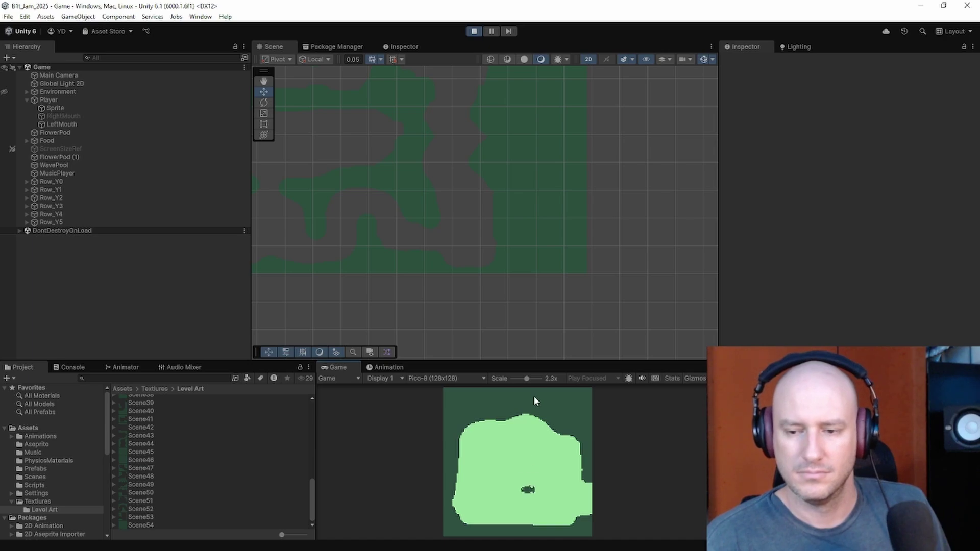
pyautogui.press('d')
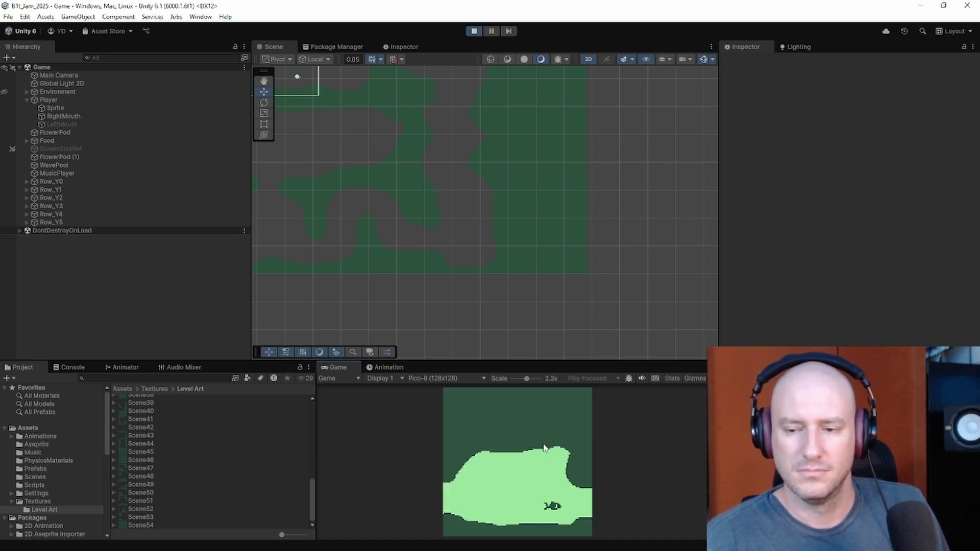
# Step: Test the collisions along the ceiling and left wall of the tall cave, and swim on into the rounded cave east of it
pyautogui.press('w')
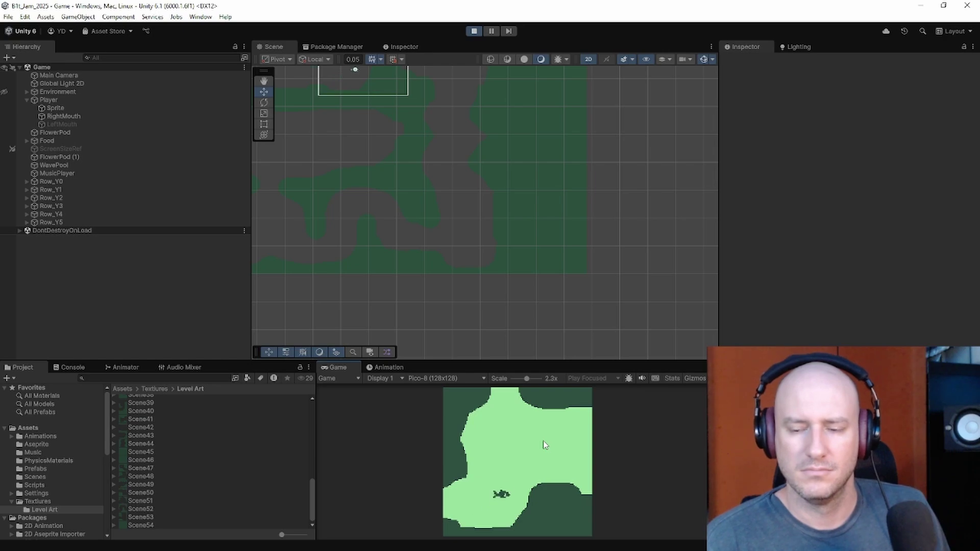
pyautogui.press('a')
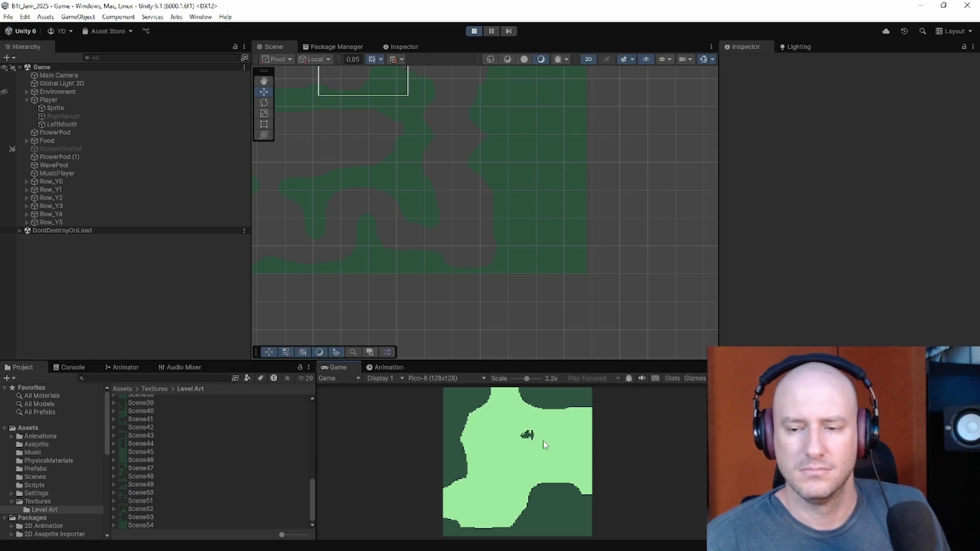
pyautogui.press('d')
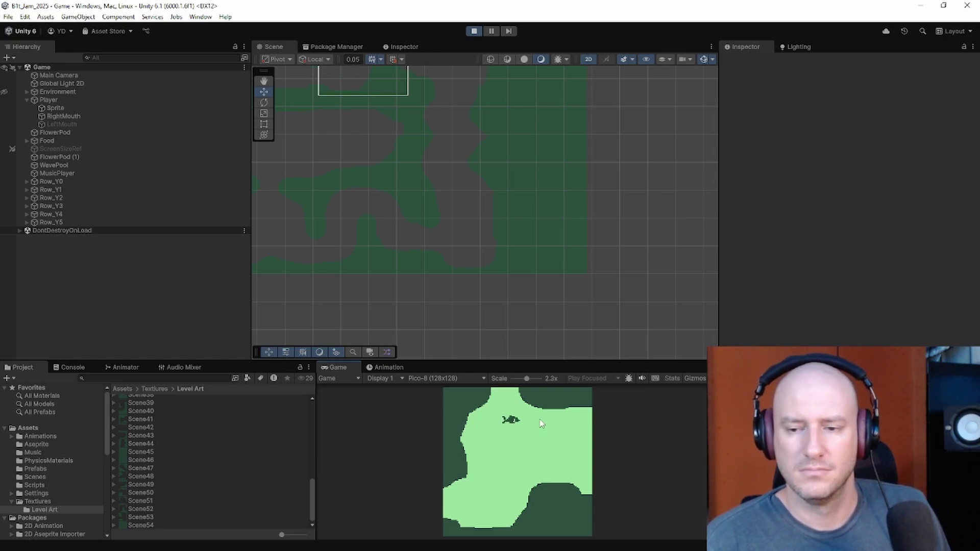
pyautogui.press('a')
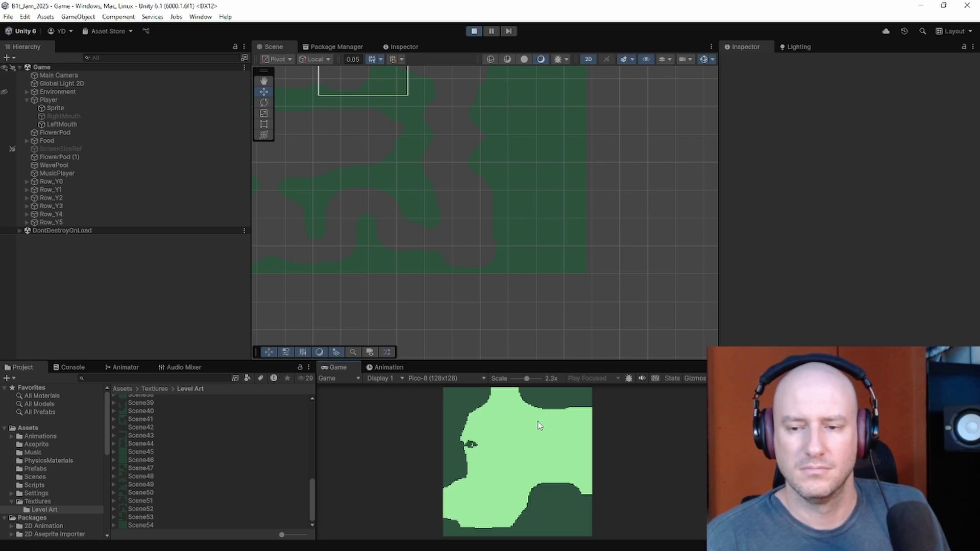
pyautogui.press('d')
pyautogui.press('a')
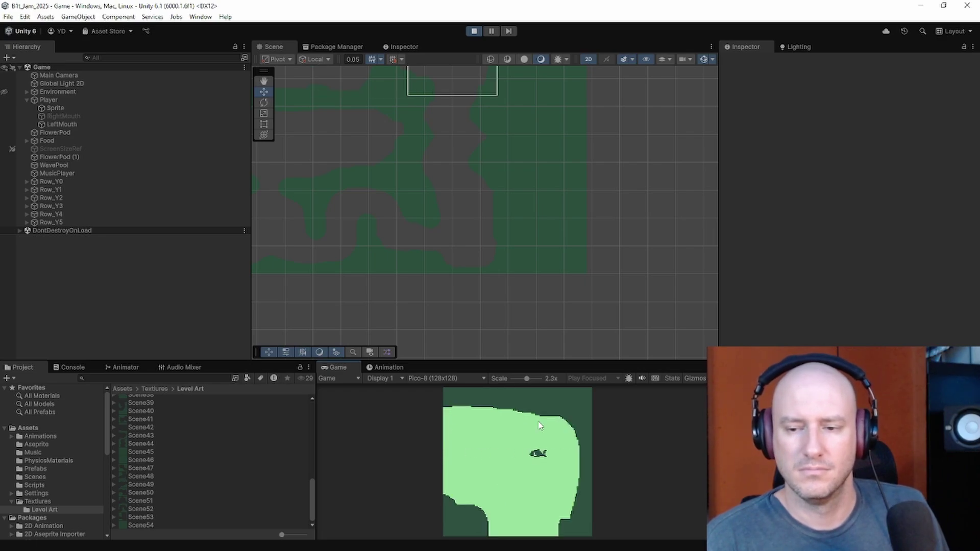
# Step: Swim the fish down the zigzag shaft, through the bottom corner cave and over the arch-shaped tunnel into the cave west of it
pyautogui.press('d')
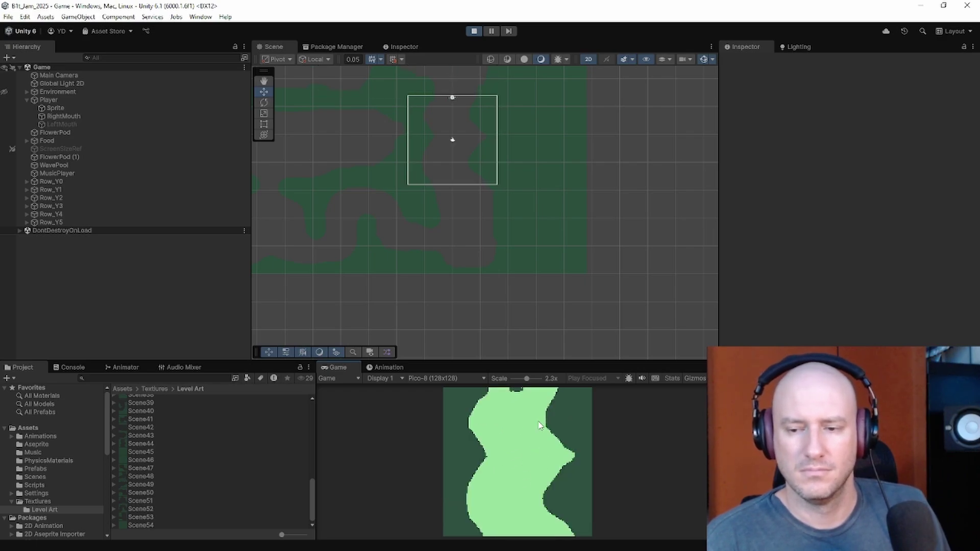
pyautogui.press('s')
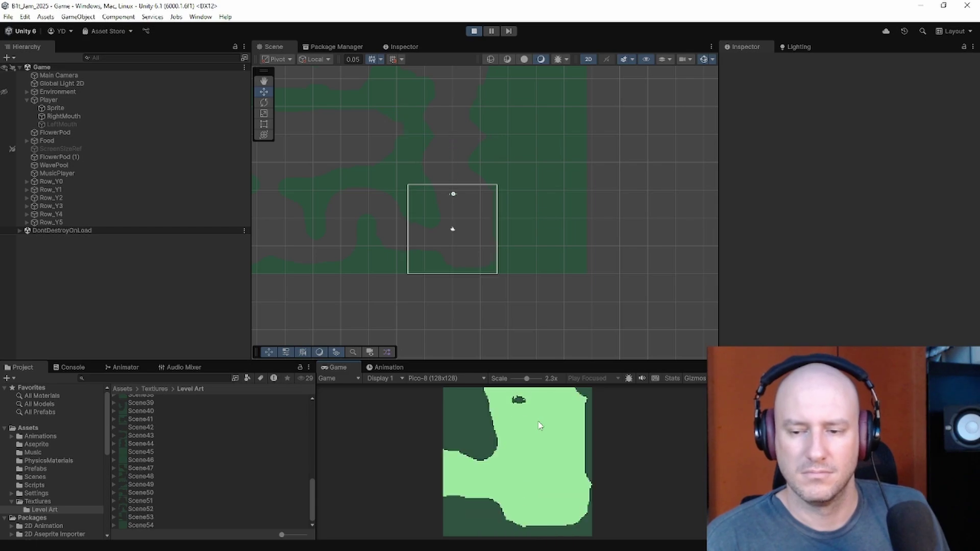
pyautogui.press('a')
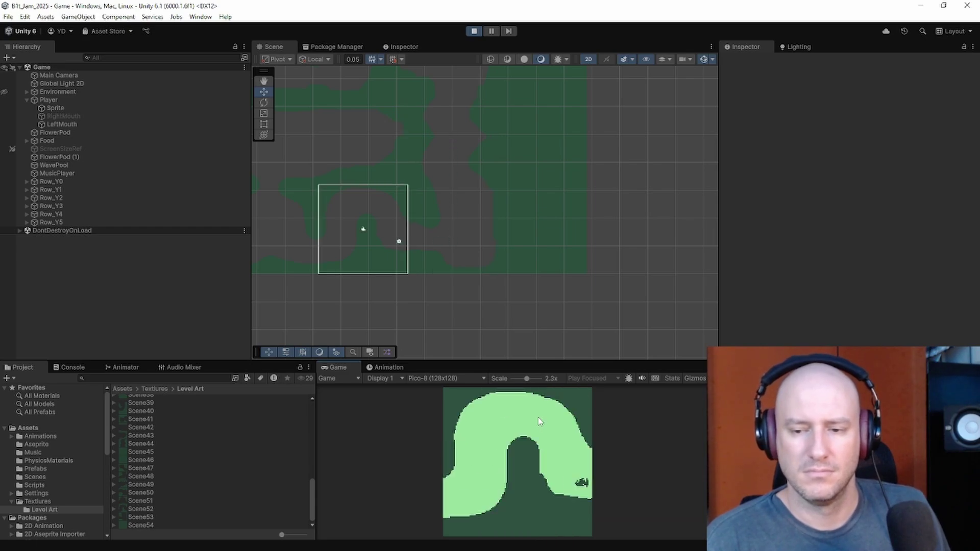
pyautogui.press('w')
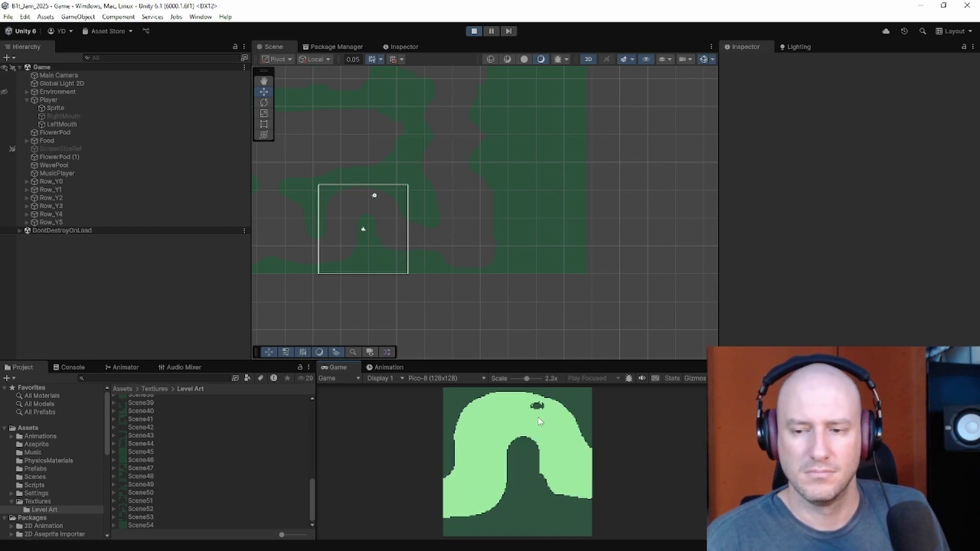
pyautogui.press('a')
pyautogui.press('s')
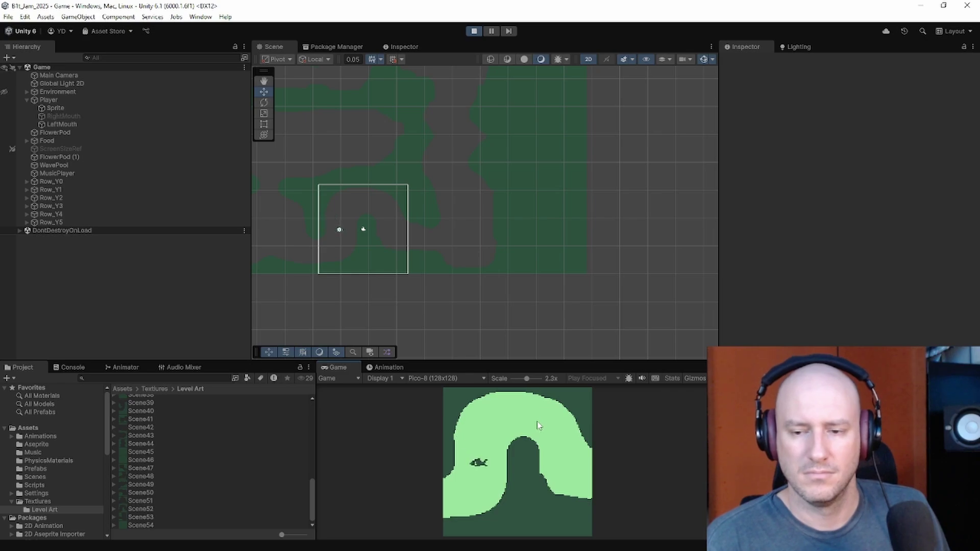
pyautogui.press('a')
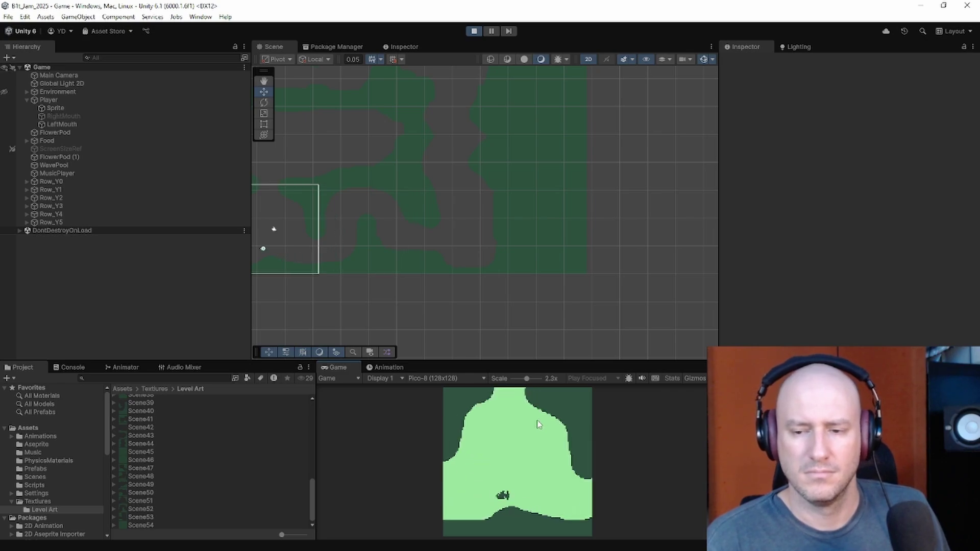
# Step: Test the right wall of the cave beside the arch tunnel and swim up through its ceiling opening into the wide cave above
pyautogui.press('w')
pyautogui.press('d')
pyautogui.press('a')
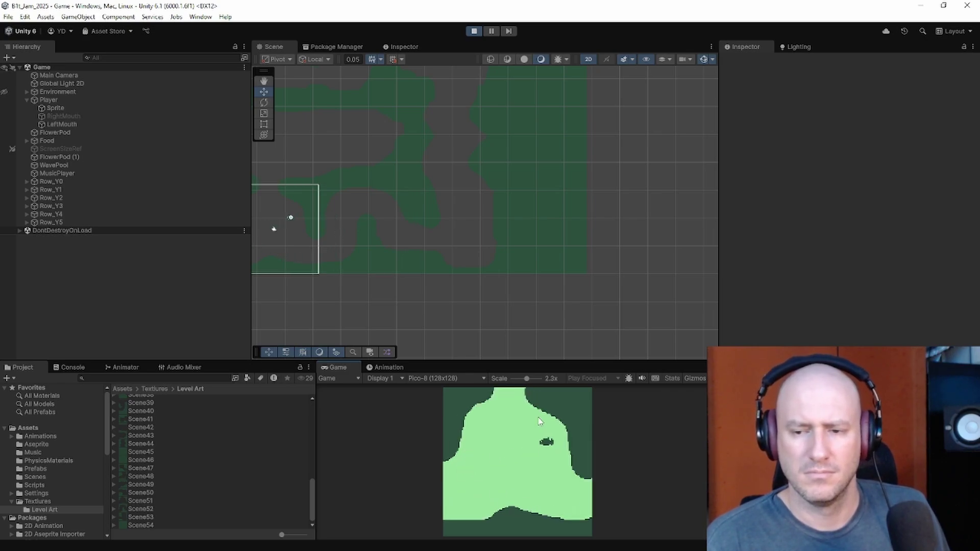
pyautogui.press('d')
pyautogui.press('w')
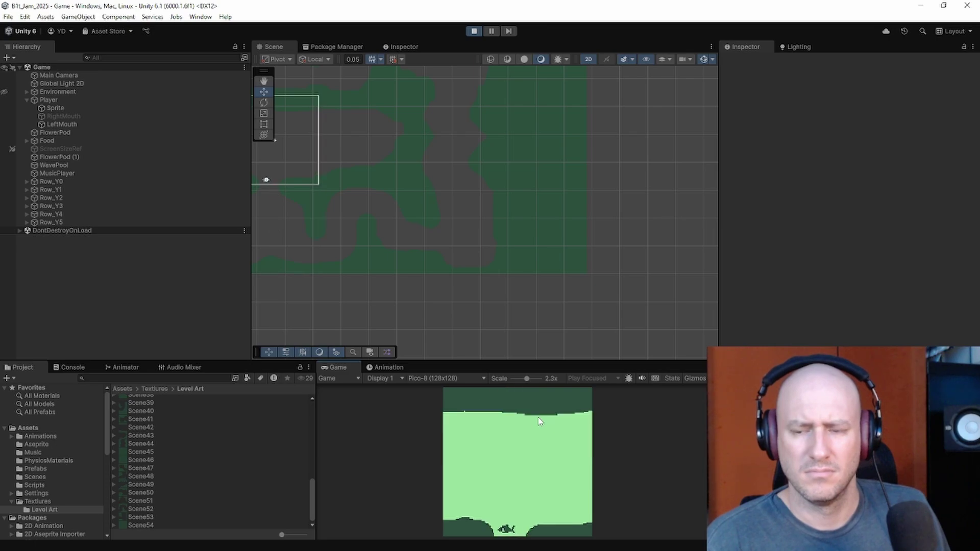
# Step: Check the walls of the dead-end cave west of the wide cave, and return down to the cave beside the arch tunnel
pyautogui.press('a')
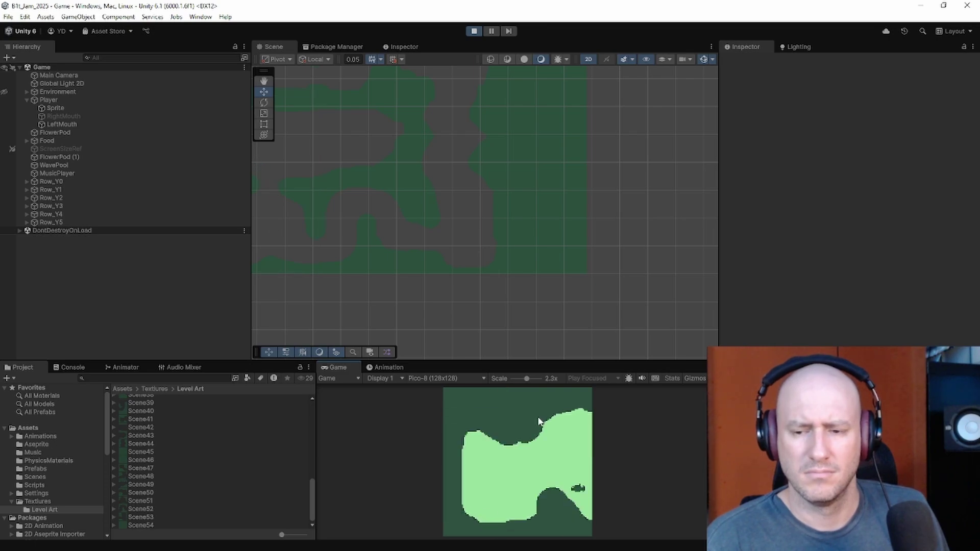
pyautogui.press('d')
pyautogui.press('a')
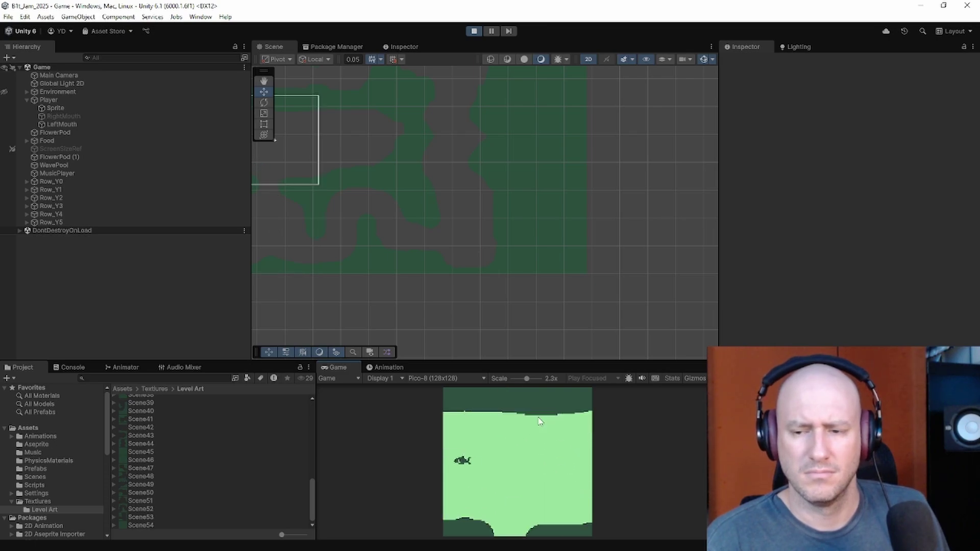
pyautogui.press('d')
pyautogui.press('s')
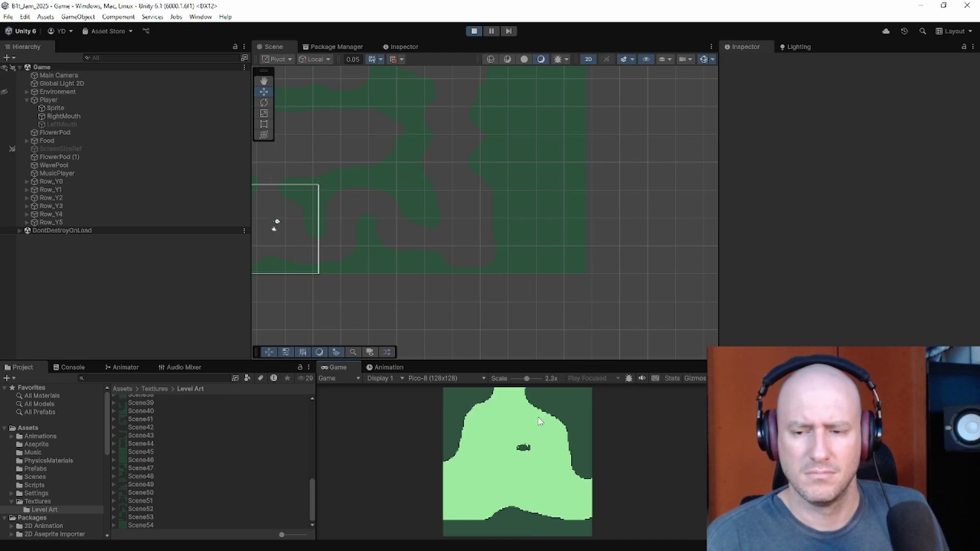
# Step: Swim west through the L-shaped cave and along the sloped cave with hanging rocks, testing their walls
pyautogui.press('a')
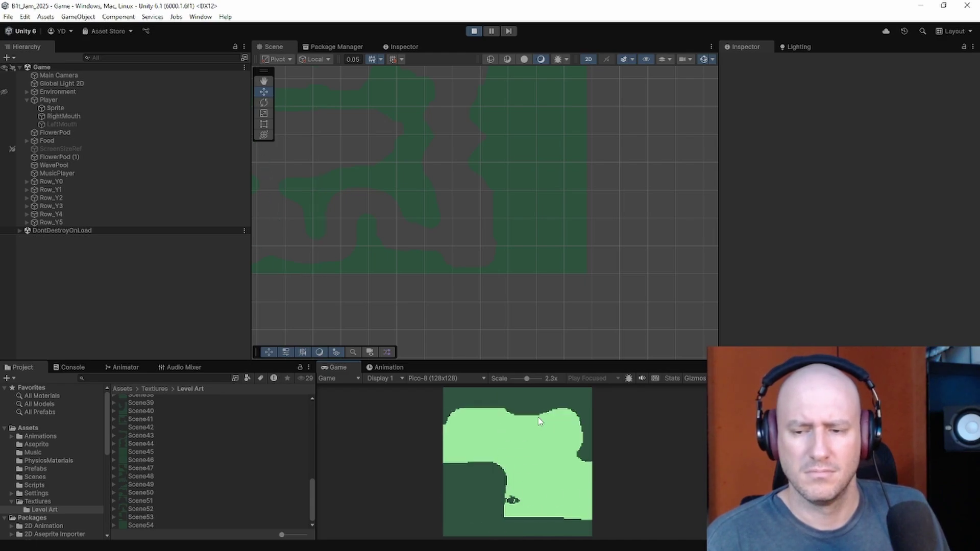
pyautogui.press('d')
pyautogui.press('a')
pyautogui.press('w')
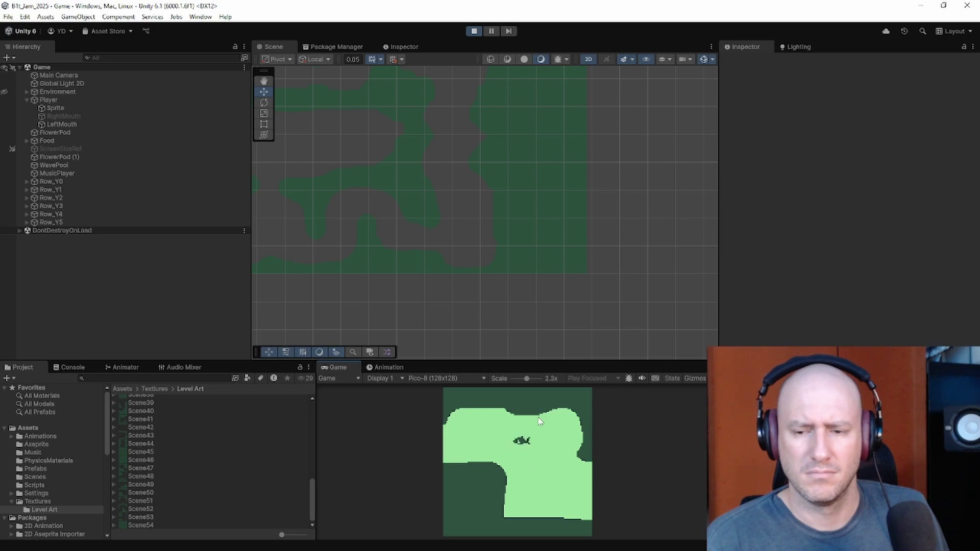
pyautogui.press('a')
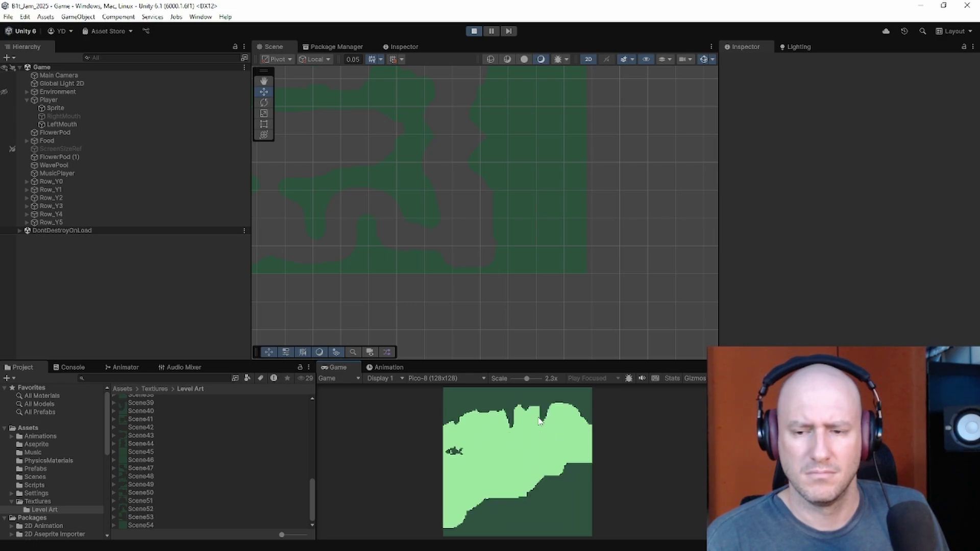
# Step: Test the collisions around the pointed floor rock and the dead-end chamber, and swim back out towards the open caves
pyautogui.press('d')
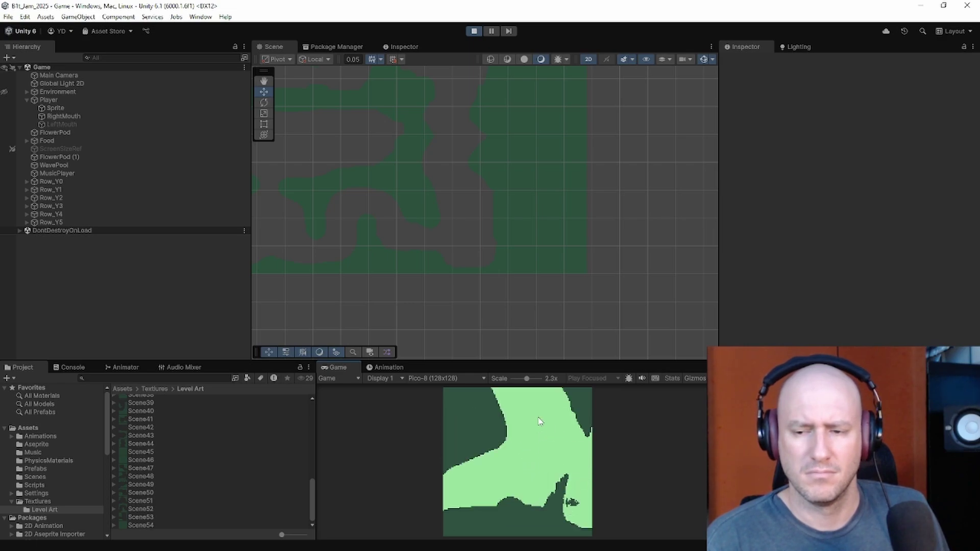
pyautogui.press('w')
pyautogui.press('a')
pyautogui.press('s')
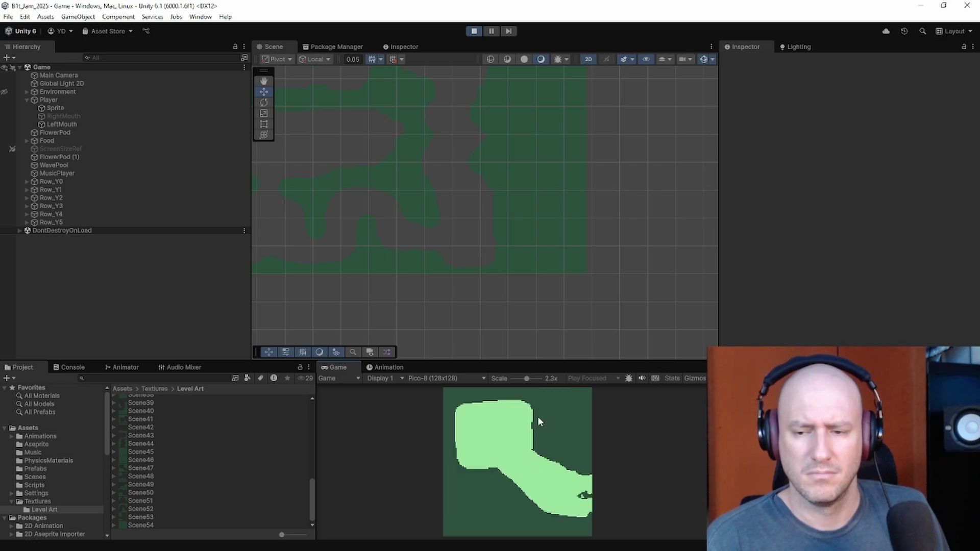
pyautogui.press('d')
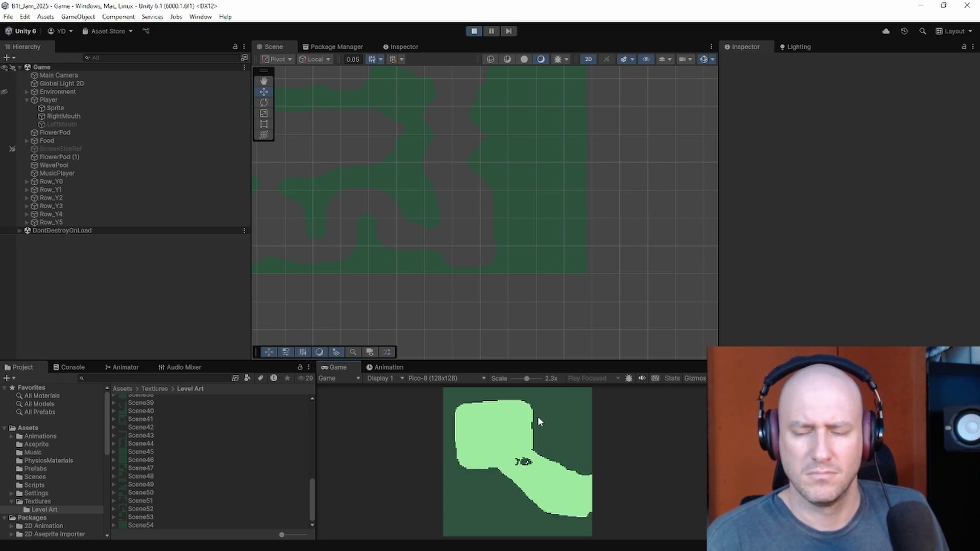
pyautogui.press('d')
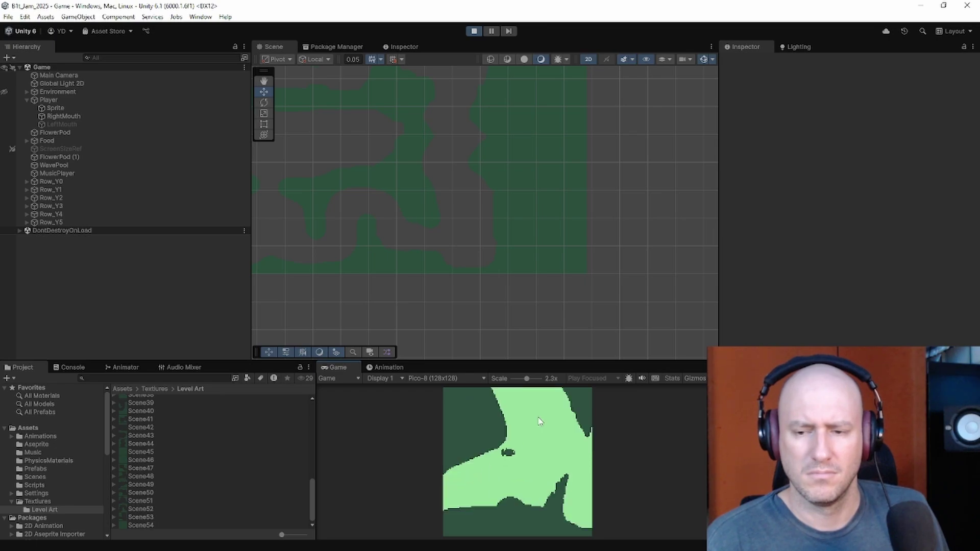
pyautogui.press('a')
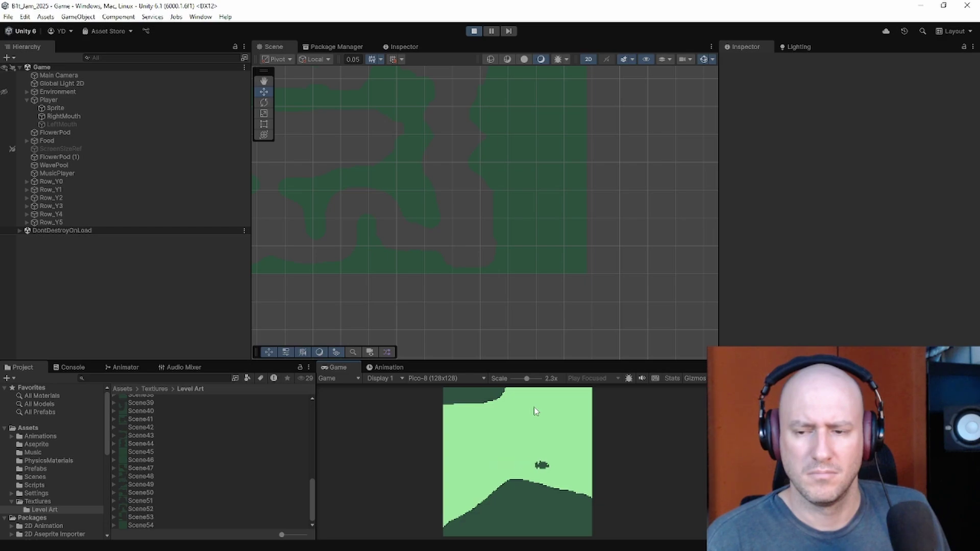
# Step: Swim the fish up the wide open shaft and out past the level's top edge to test the boundary
pyautogui.press('Left')
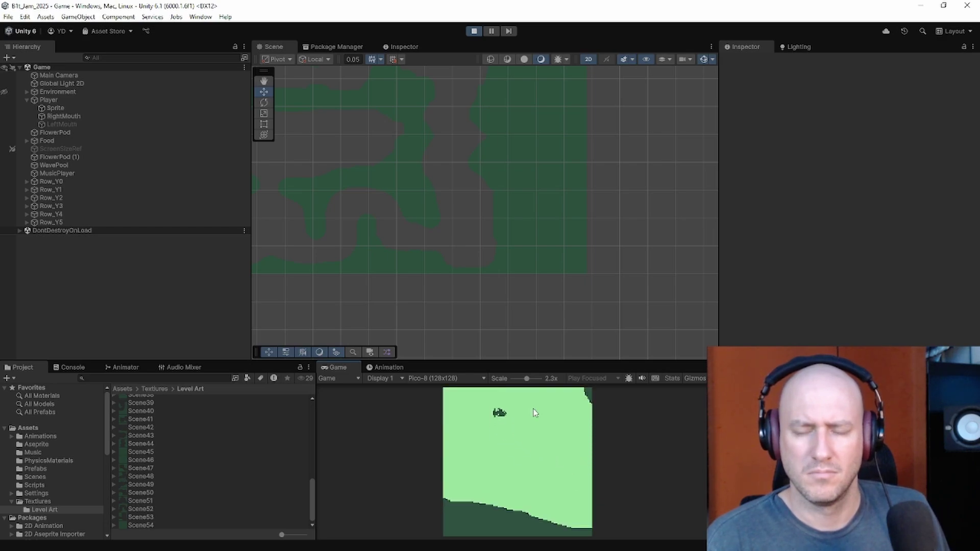
pyautogui.press('Up')
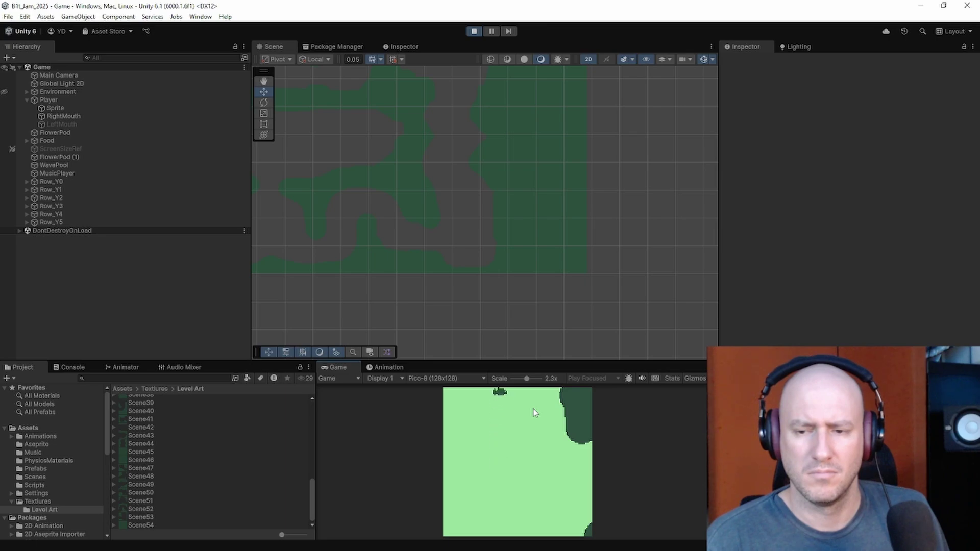
pyautogui.press('Up')
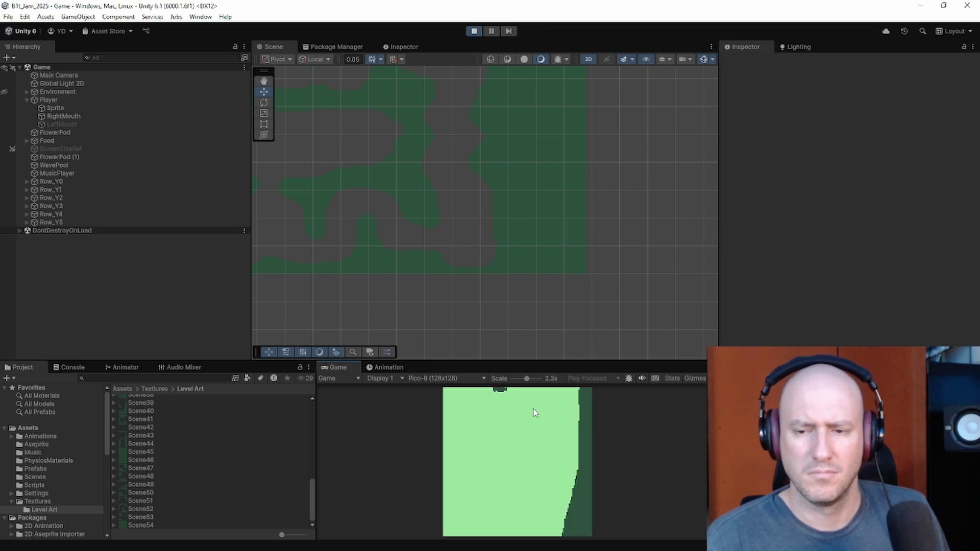
pyautogui.press('Up')
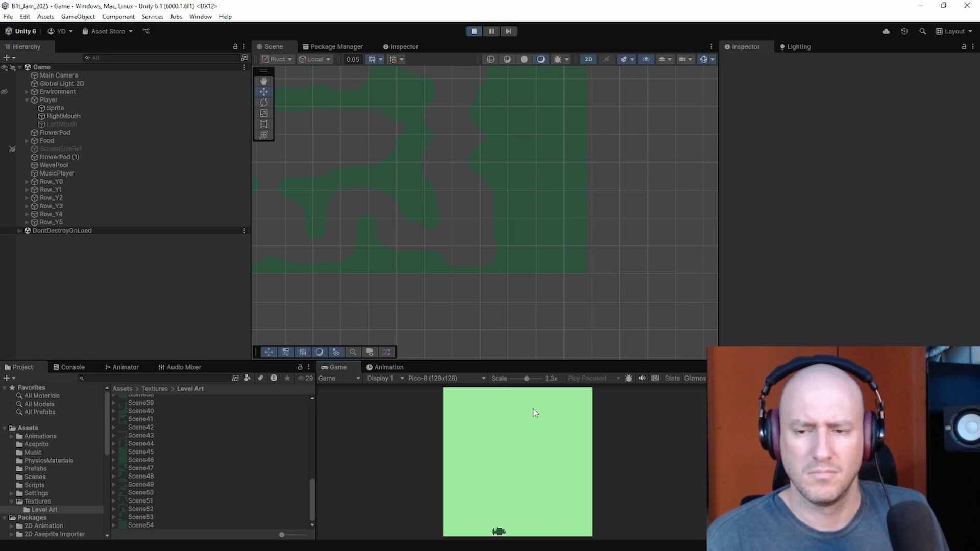
pyautogui.press('Down')
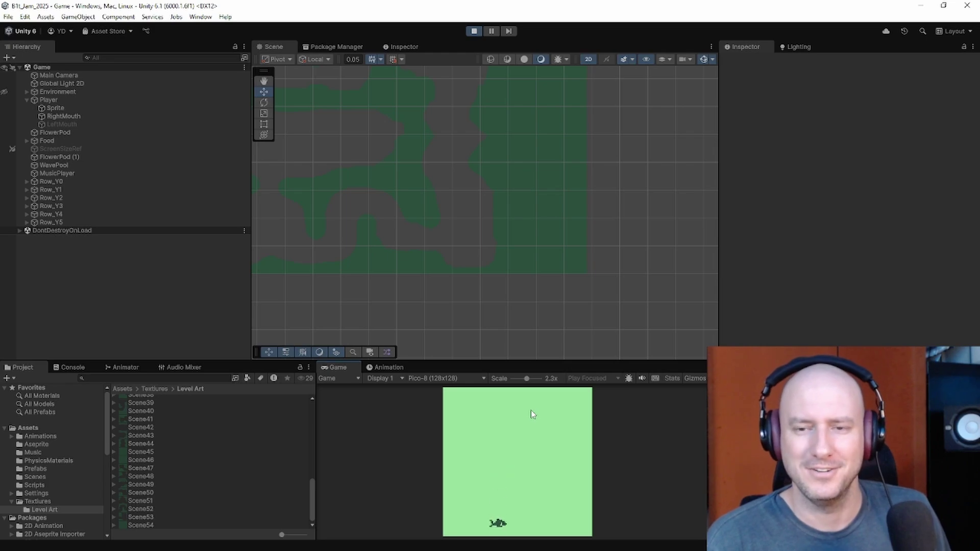
# Step: Stop the playtest and examine the open gap in the top edge of the level art
pyautogui.click(475, 32)
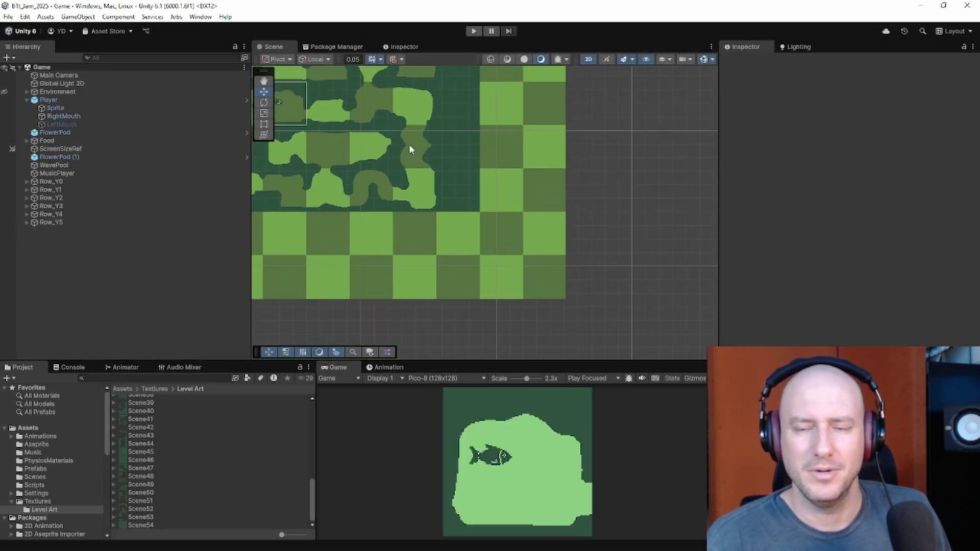
pyautogui.moveTo(409, 144); pyautogui.dragTo(528, 277, button='middle')
pyautogui.scroll(3, 502, 258)
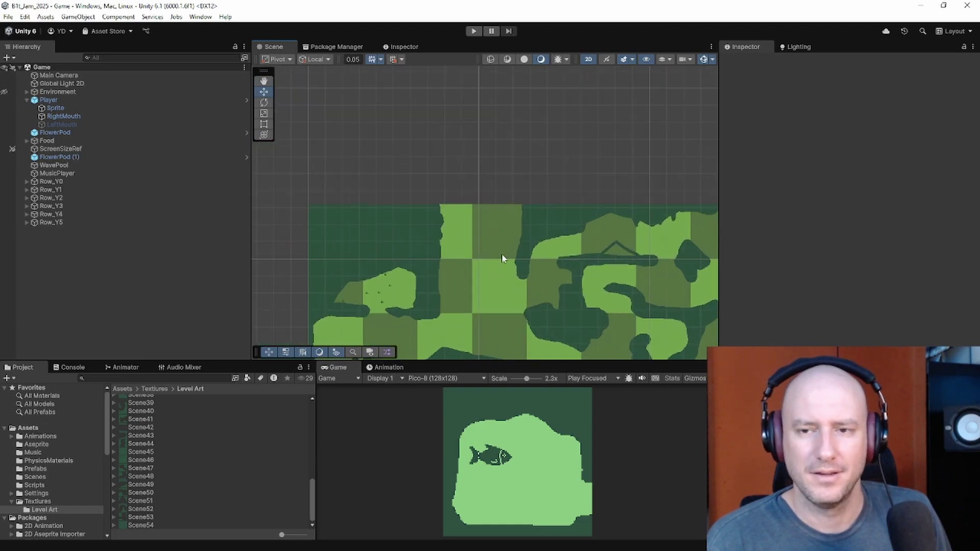
# Step: Delete all the old Square objects inside the Environment group, keeping the empty Environment parent
pyautogui.rightClick(57, 264)
pyautogui.click(77, 215)
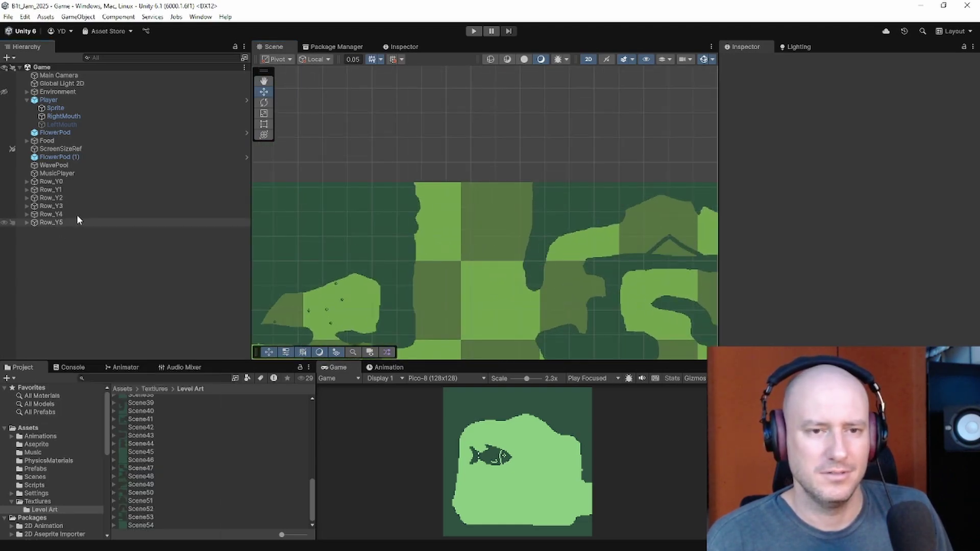
pyautogui.click(58, 92)
pyautogui.click(27, 92)
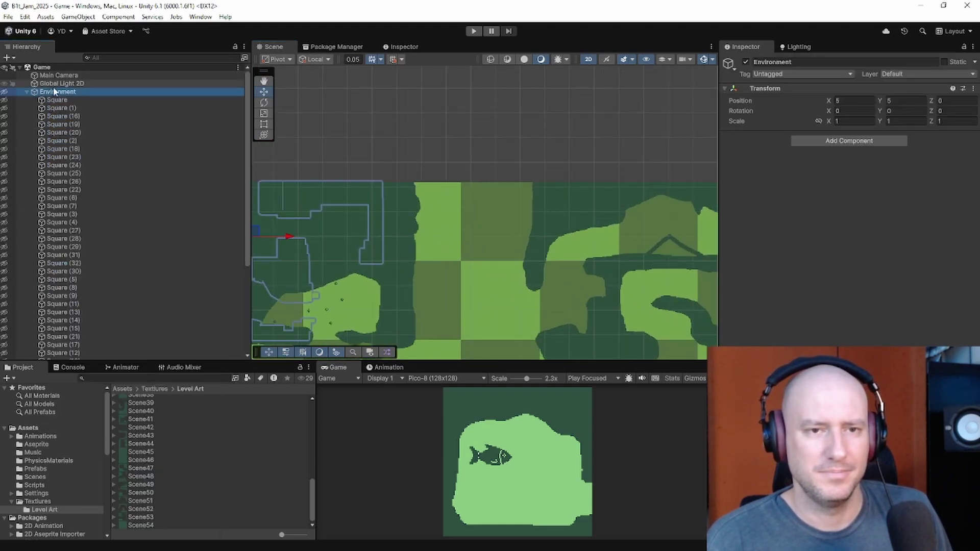
pyautogui.click(51, 100)
pyautogui.scroll(-5, 46, 136)
pyautogui.scroll(5, 41, 122)
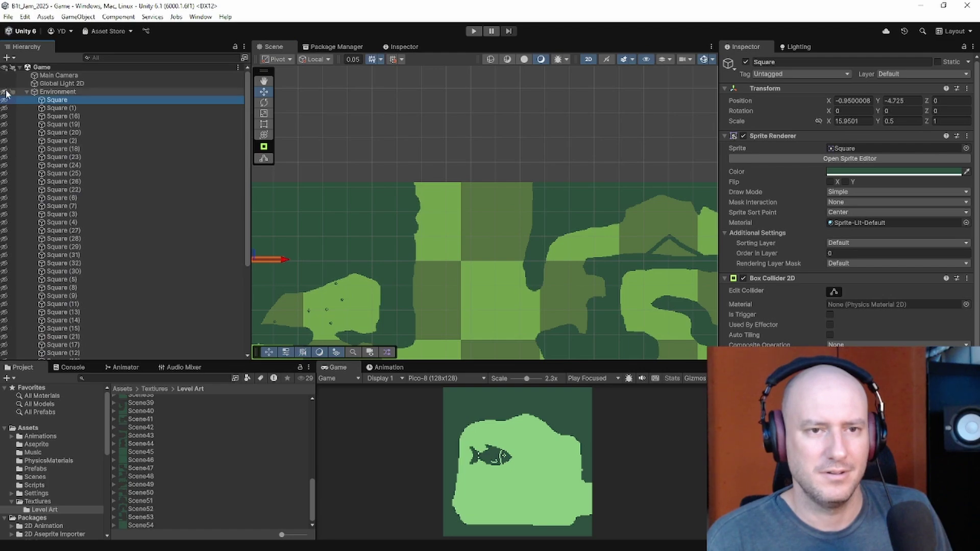
pyautogui.scroll(-5, 69, 214)
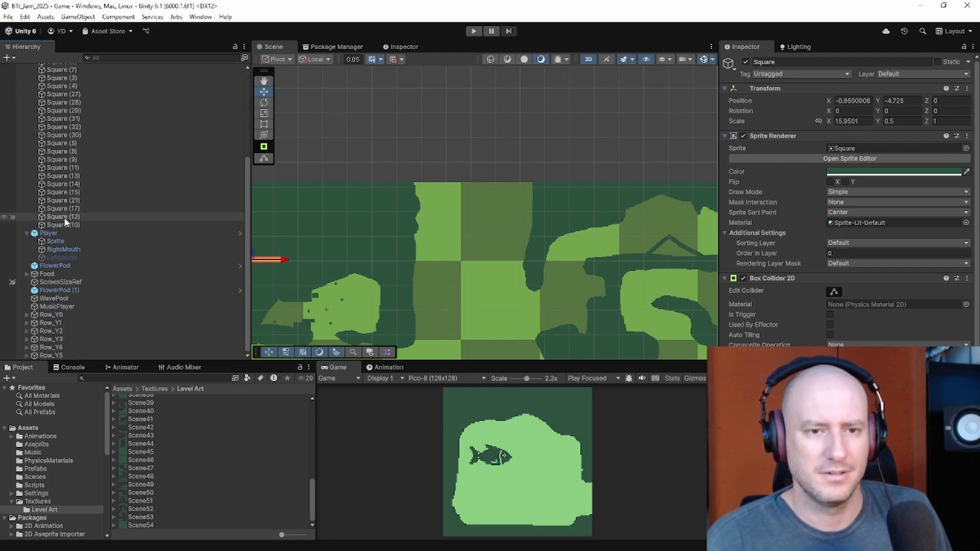
pyautogui.keyDown('shift'); pyautogui.click(68, 223); pyautogui.keyUp('shift')
pyautogui.press('Delete')
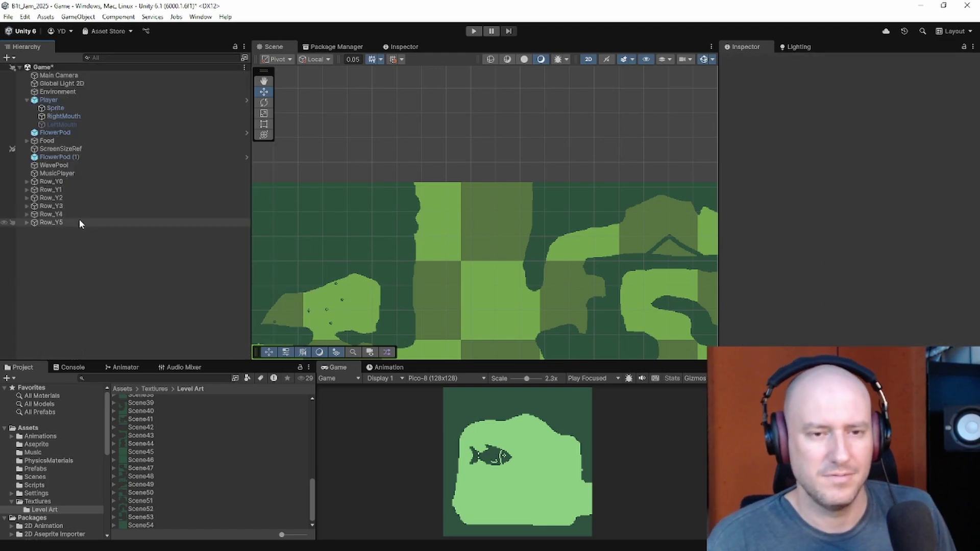
# Step: Set the Environment object's X and Y position to 0
pyautogui.click(57, 174)
pyautogui.click(58, 181)
pyautogui.click(58, 91)
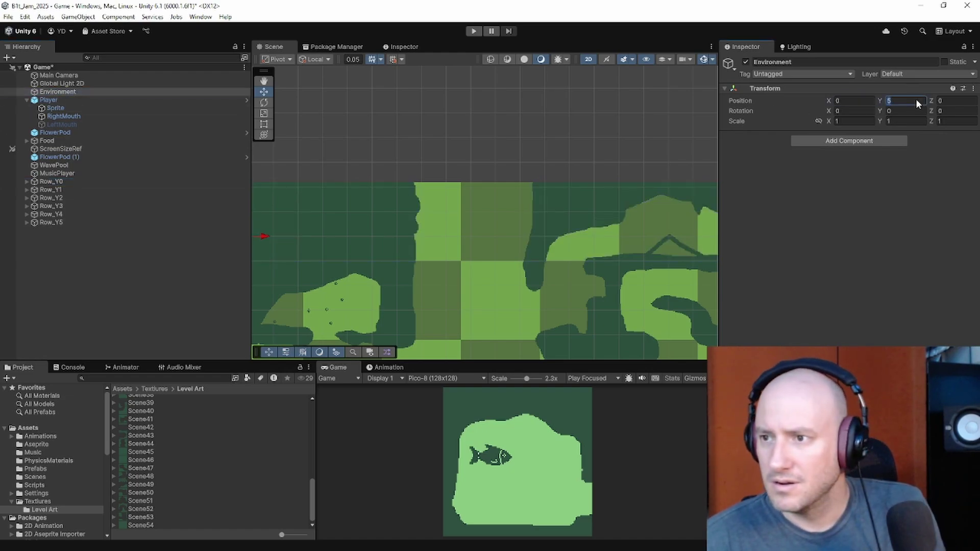
pyautogui.click(136, 275)
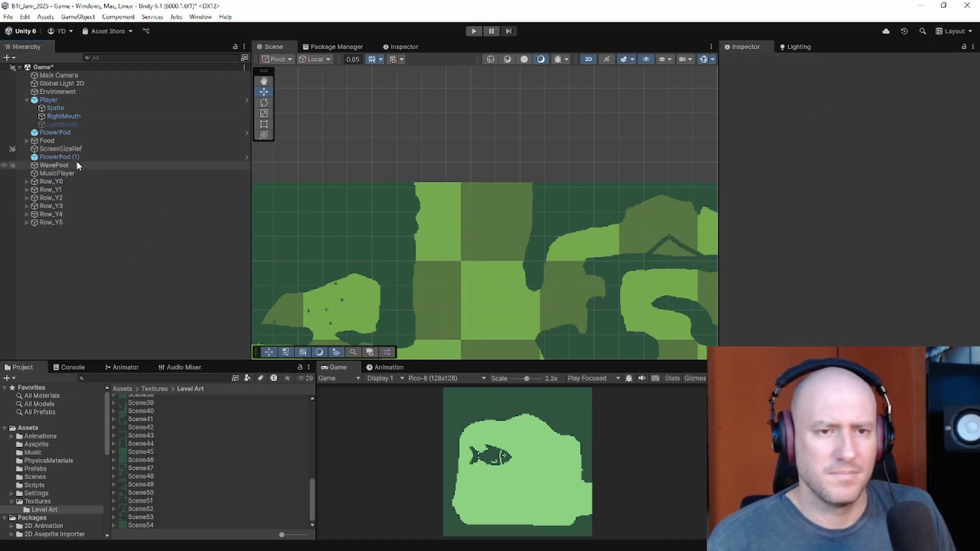
pyautogui.click(80, 91)
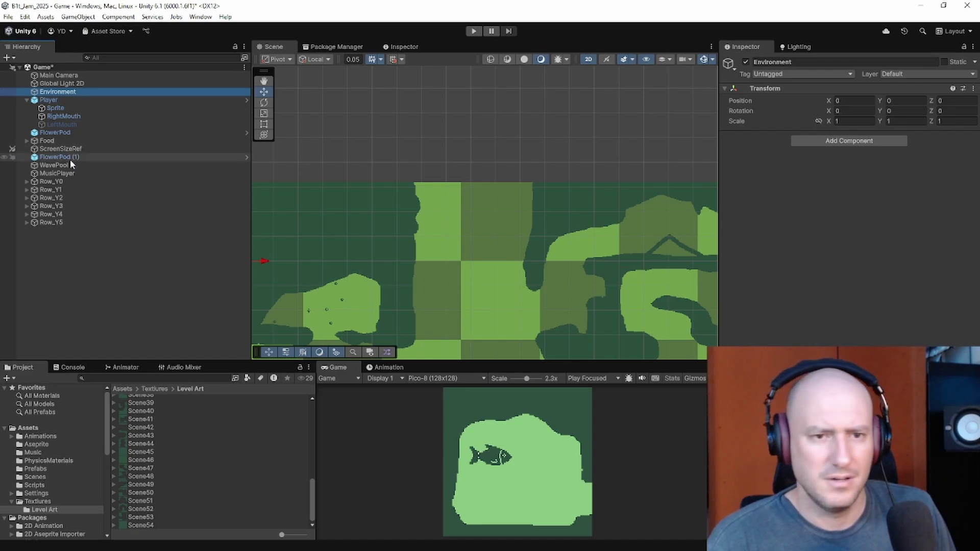
# Step: Make Row_Y0 through Row_Y5 children of Environment and turn off scene picking for the whole group
pyautogui.click(57, 181)
pyautogui.keyDown('shift'); pyautogui.click(67, 222); pyautogui.keyUp('shift')
pyautogui.moveTo(60, 191); pyautogui.dragTo(66, 93)
pyautogui.click(16, 92)
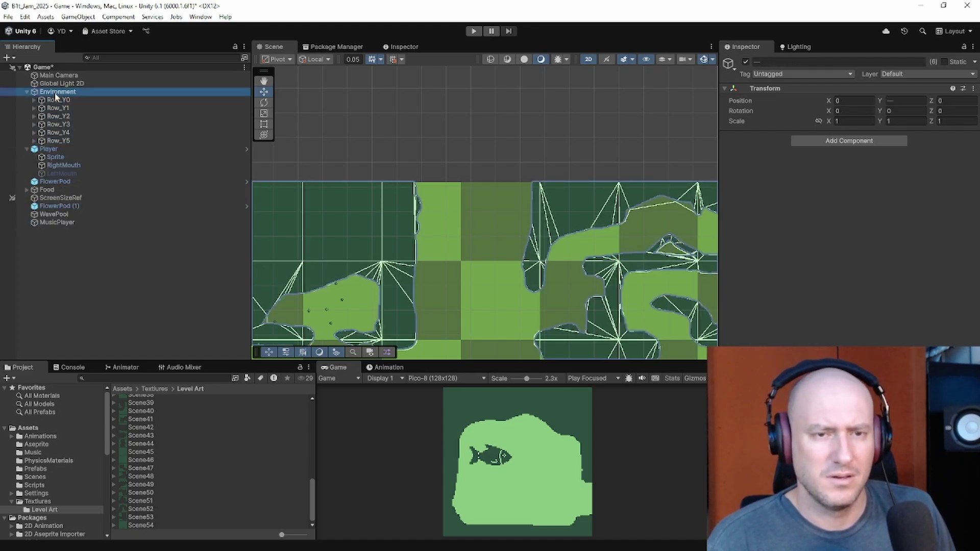
pyautogui.click(26, 92)
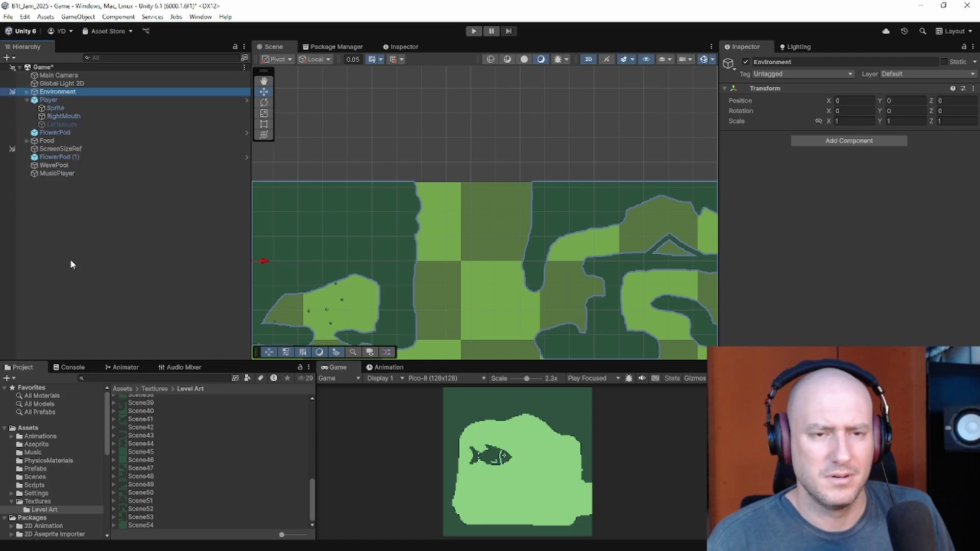
pyautogui.click(96, 218)
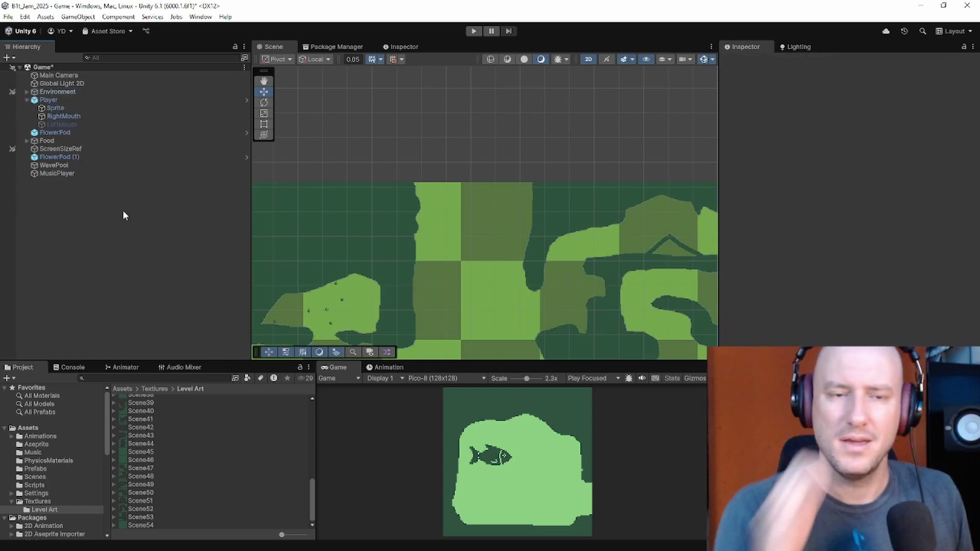
# Step: Create a 2D square sprite in the scene and name it Collider
pyautogui.rightClick(75, 216)
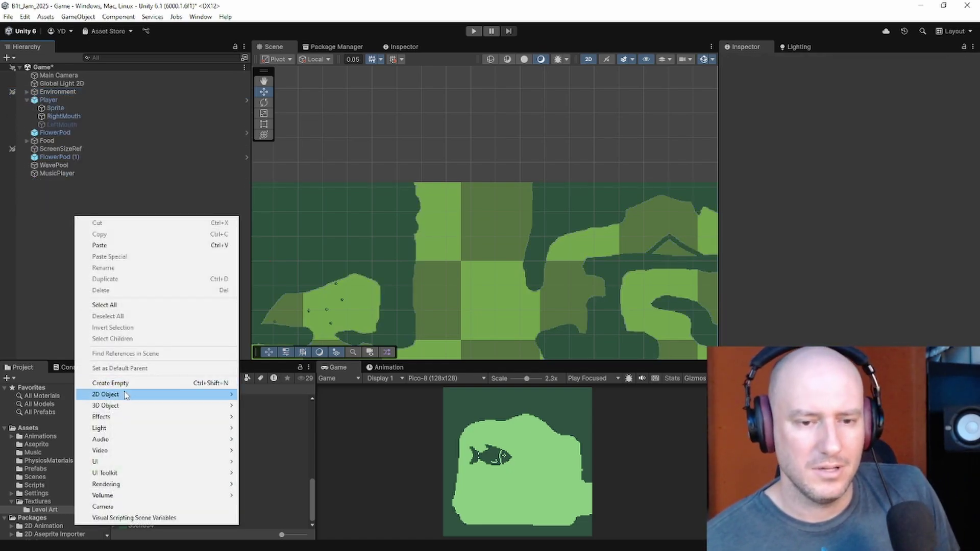
pyautogui.moveTo(214, 395)
pyautogui.moveTo(272, 397)
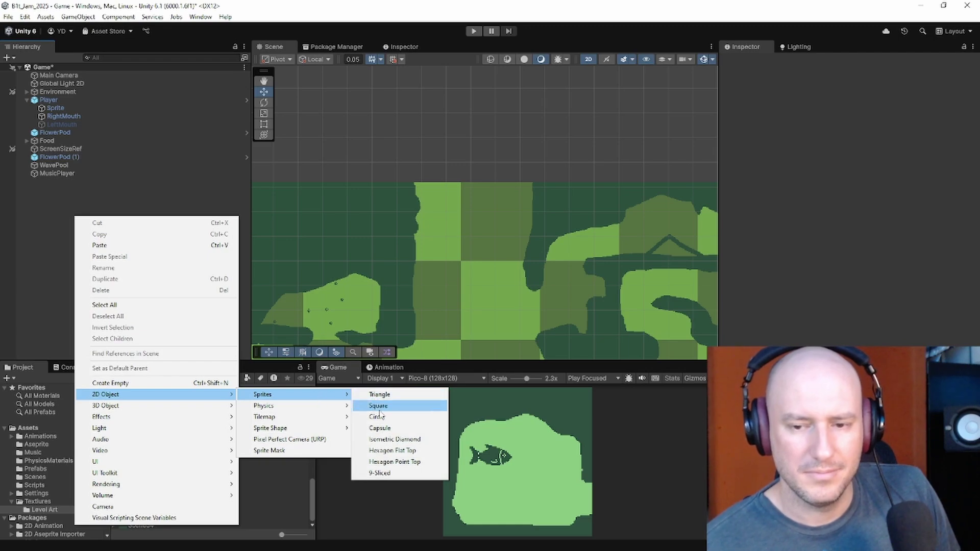
pyautogui.click(379, 408)
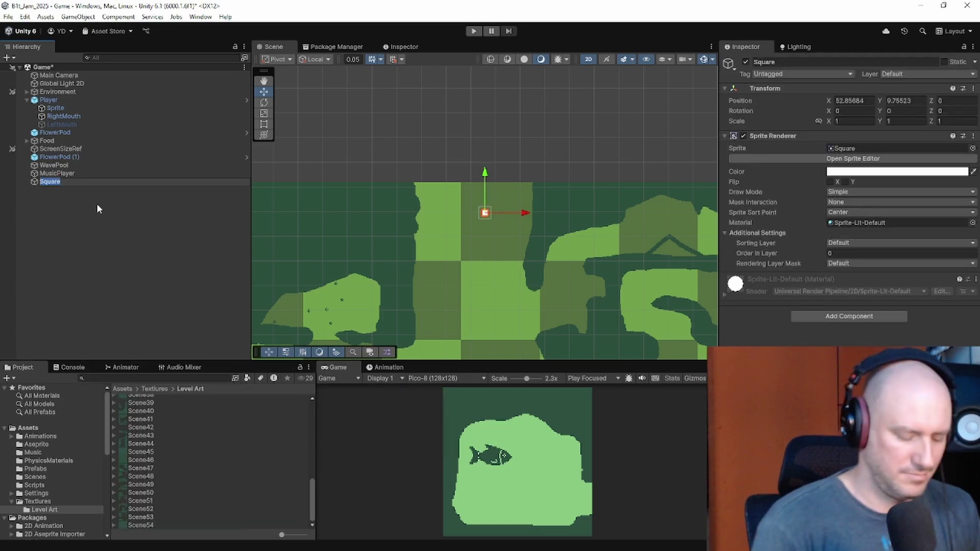
pyautogui.write('Collider')
pyautogui.press('Return')
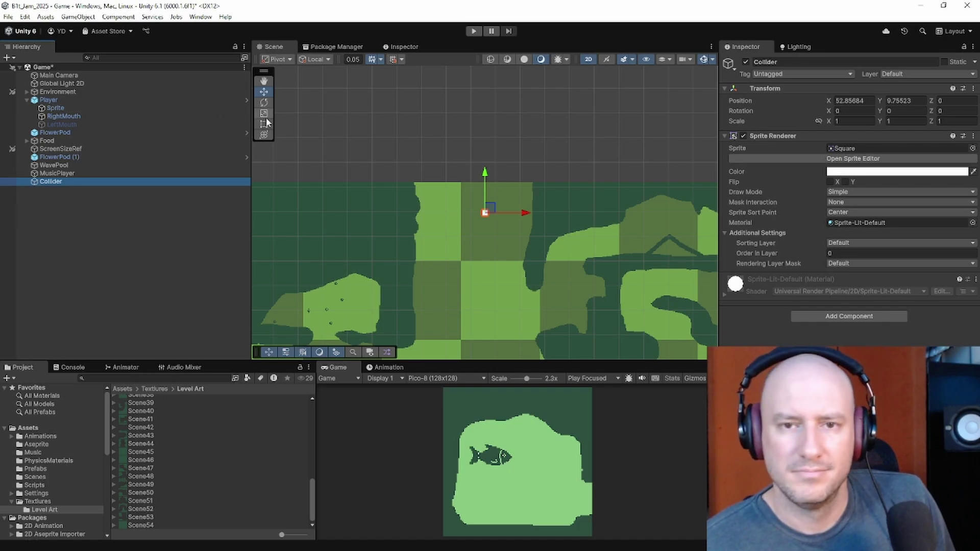
# Step: Stretch the Collider square over the open gap in the level's top edge, to about 24.8 by 7.9 units
pyautogui.click(485, 212)
pyautogui.press('t')
pyautogui.scroll(3, 493, 219)
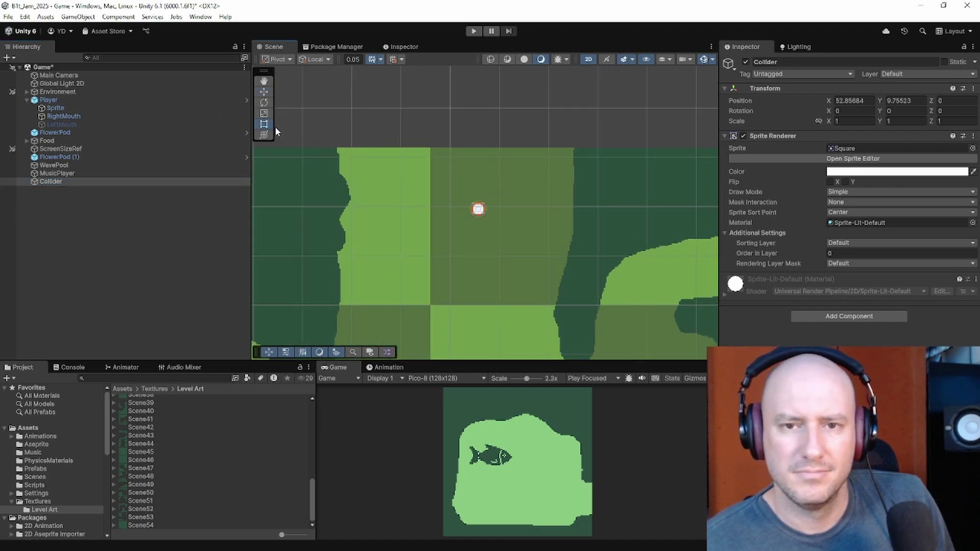
pyautogui.moveTo(469, 208); pyautogui.dragTo(382, 134)
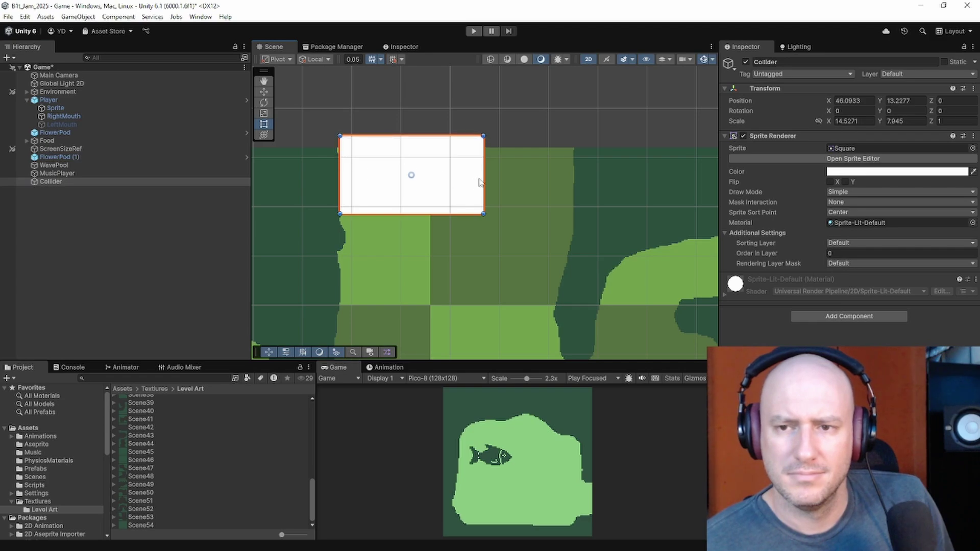
pyautogui.moveTo(479, 182); pyautogui.dragTo(579, 181)
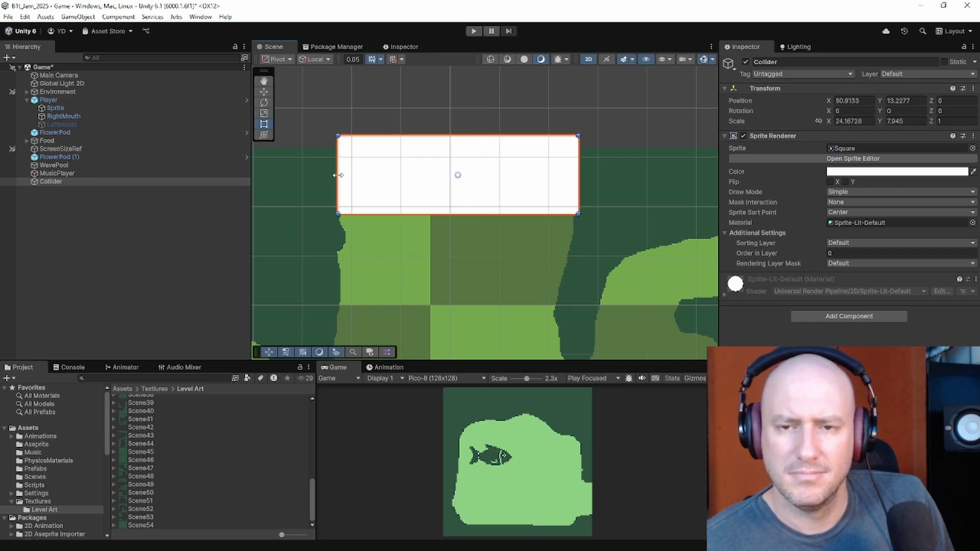
# Step: Disable the Collider square's Sprite Renderer and add a Box Collider 2D component to it
pyautogui.click(744, 136)
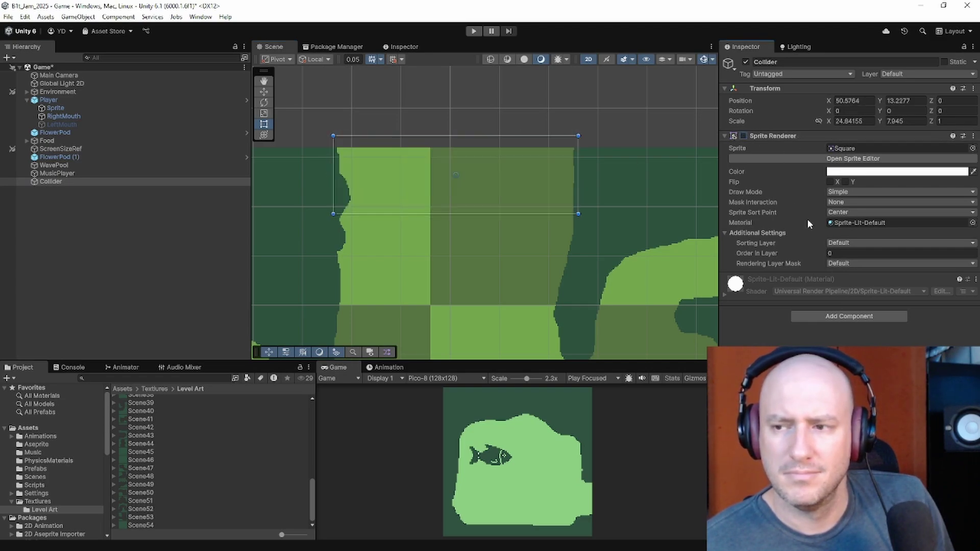
pyautogui.click(826, 319)
pyautogui.write('box')
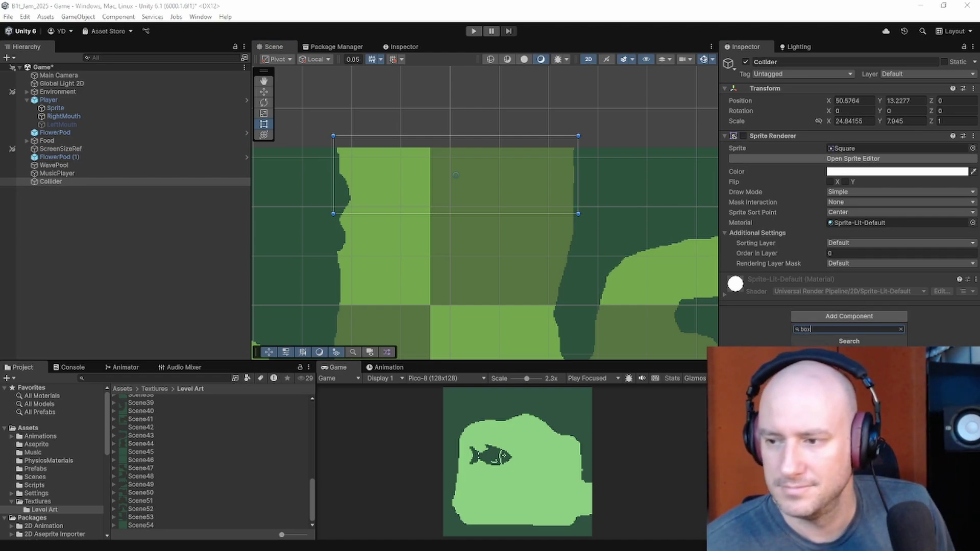
pyautogui.click(837, 362)
# Step: Rename the Collider object AnchorEntry_Bounds and make it a child of Environment
pyautogui.click(75, 182)
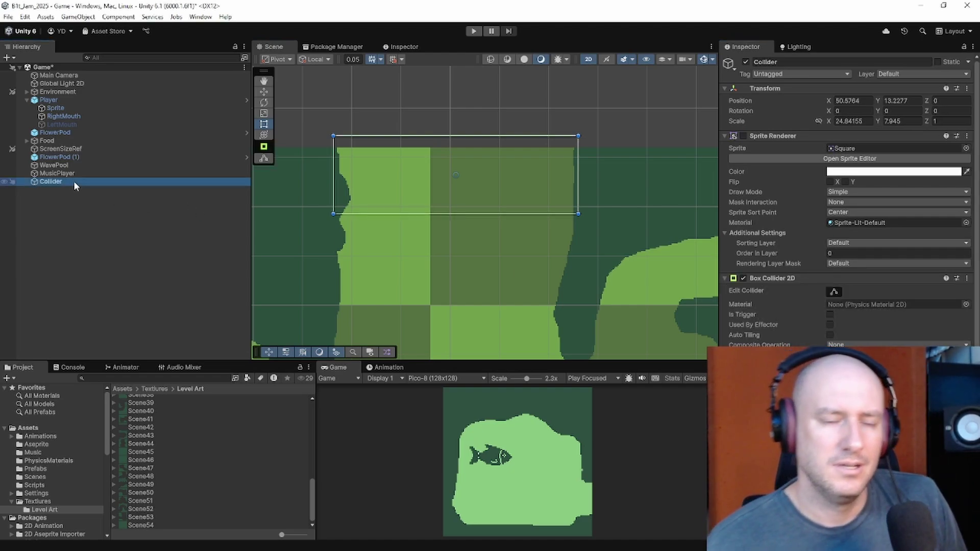
pyautogui.click(75, 182)
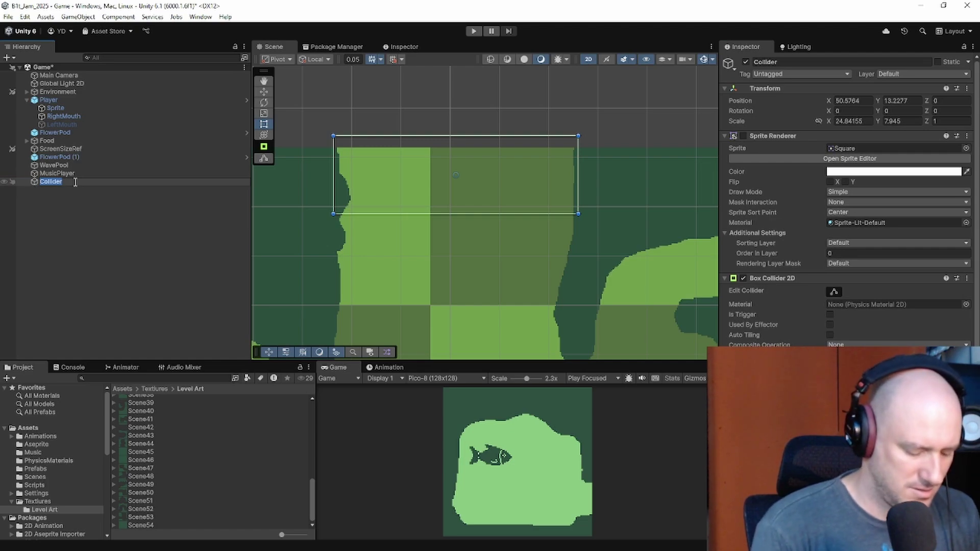
pyautogui.write('AnchorEntry')
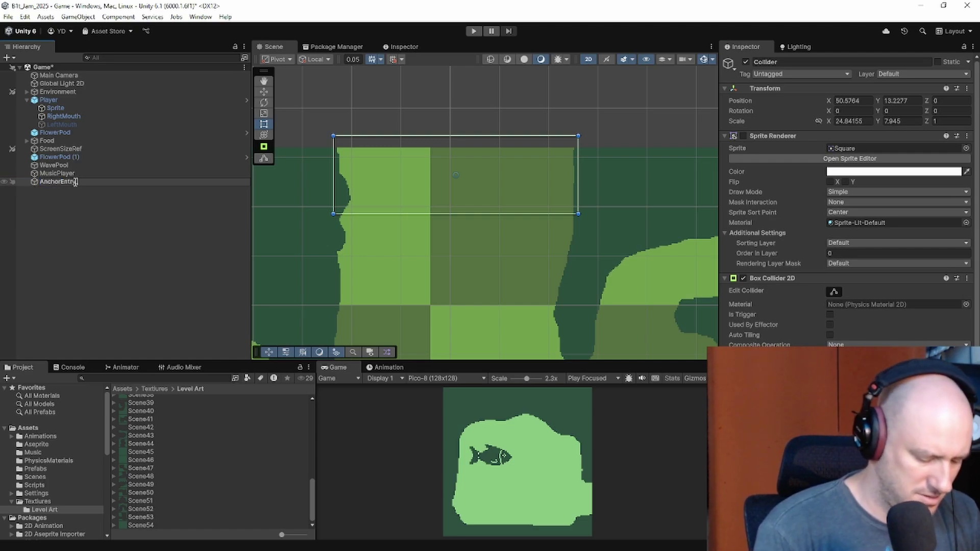
pyautogui.write('_Bounds')
pyautogui.press('Return')
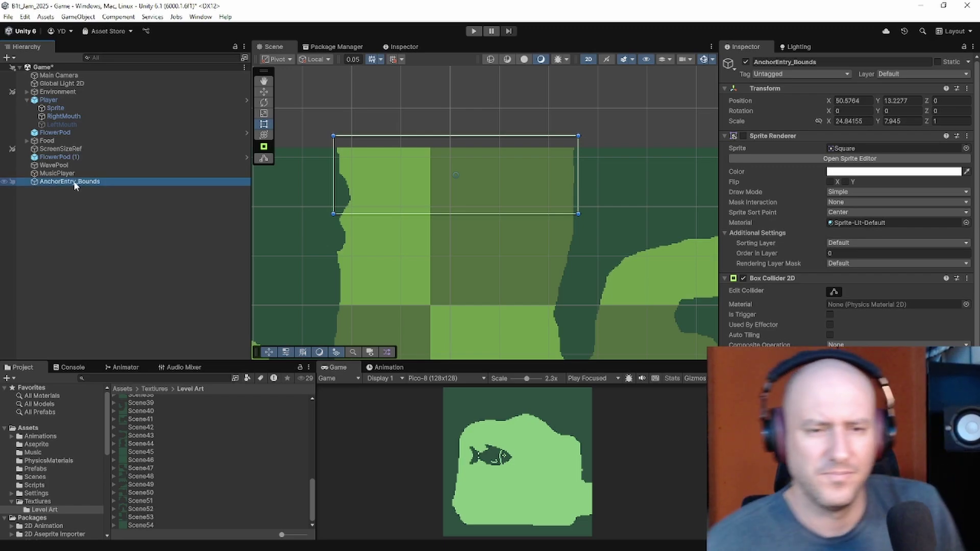
pyautogui.moveTo(74, 181); pyautogui.dragTo(70, 93)
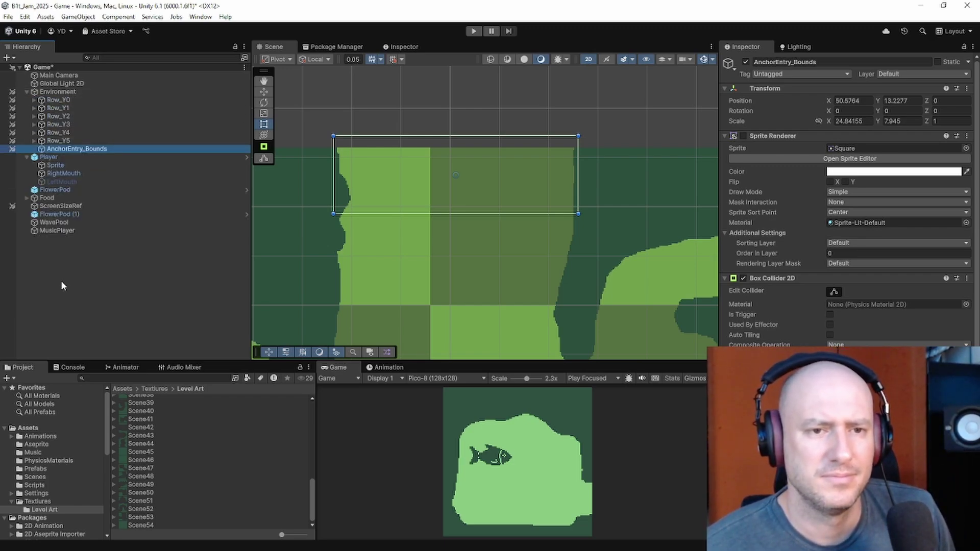
pyautogui.click(26, 91)
pyautogui.click(71, 241)
# Step: Check the Environment group's collider outlines around the shaft opening and look over the caves below
pyautogui.click(58, 91)
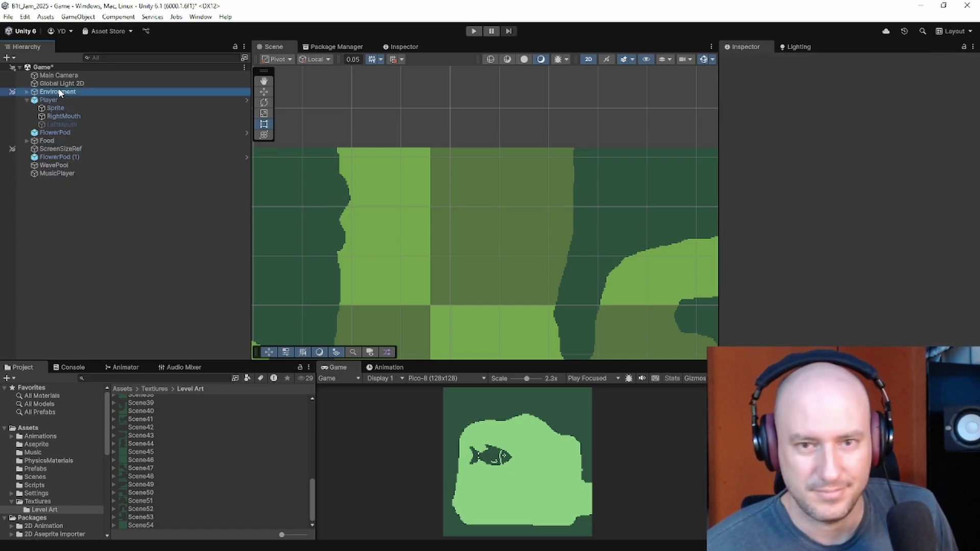
pyautogui.moveTo(436, 232); pyautogui.dragTo(468, 188, button='middle')
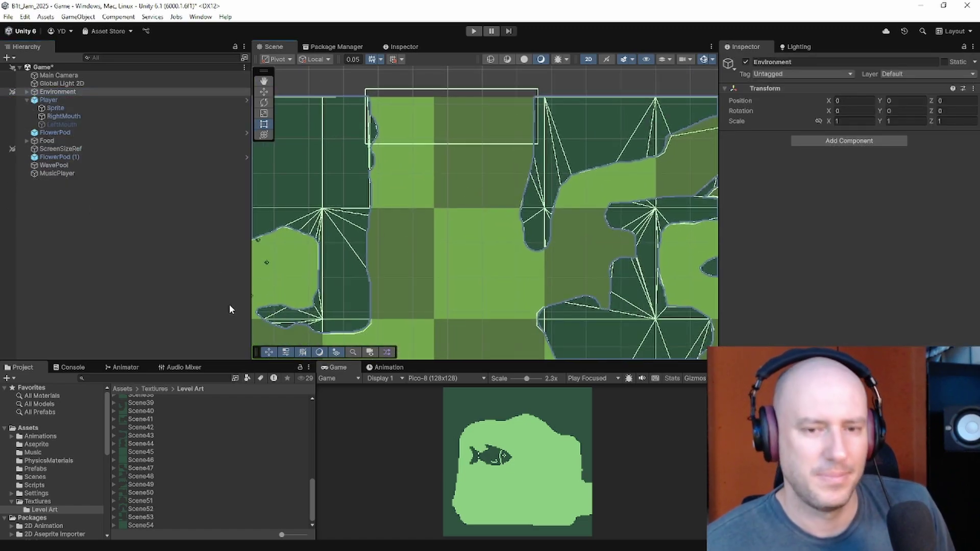
pyautogui.click(147, 282)
pyautogui.scroll(-1, 392, 290)
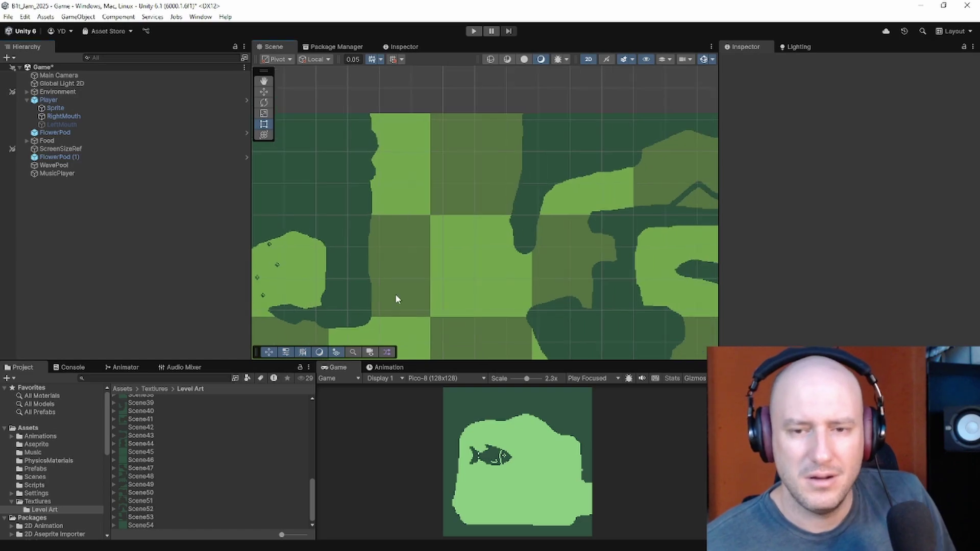
pyautogui.moveTo(395, 294); pyautogui.dragTo(444, 187, button='middle')
pyautogui.scroll(-3, 443, 186)
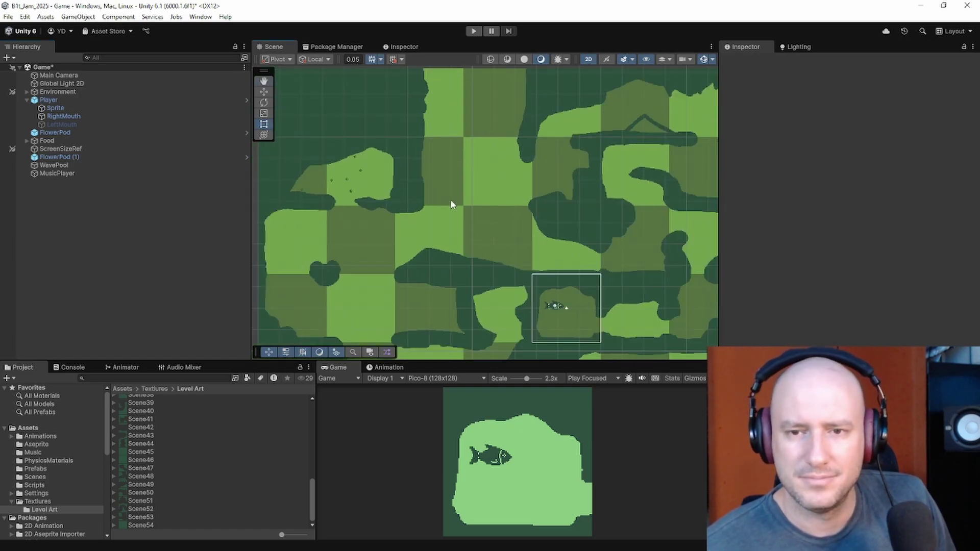
# Step: Move the FlowerPod (1) object out of the upper cave, past the player fish, to about X 95.22, Y -42.73
pyautogui.click(63, 158)
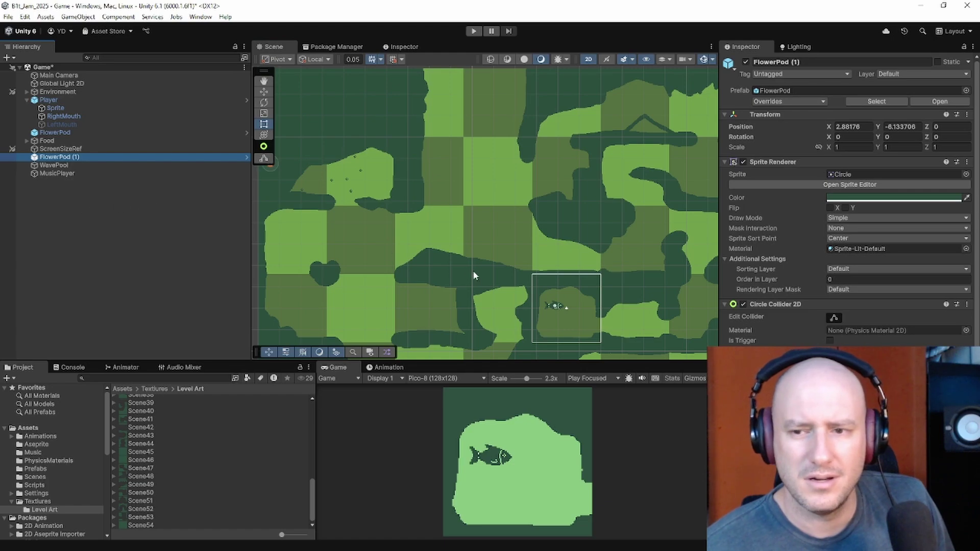
pyautogui.moveTo(557, 306); pyautogui.dragTo(409, 220, button='middle')
pyautogui.scroll(5, 426, 232)
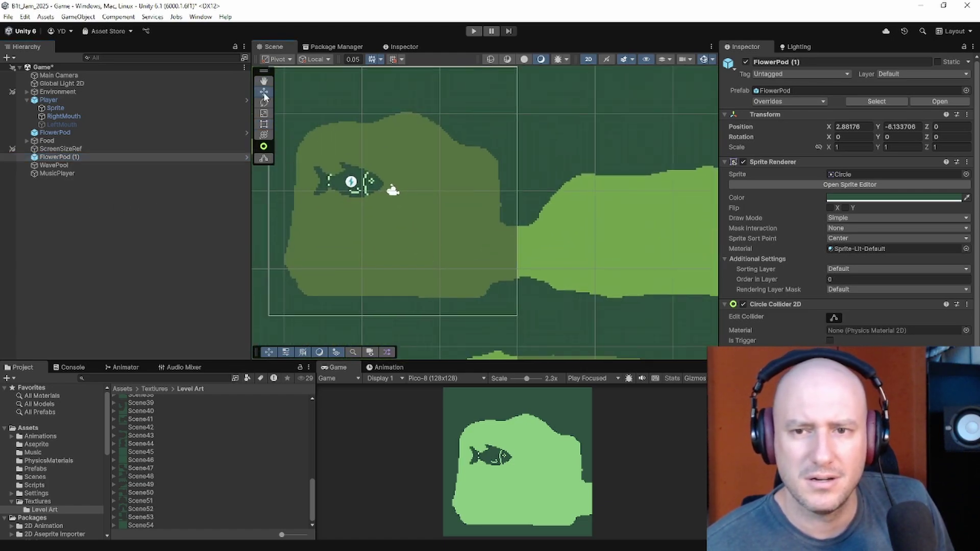
pyautogui.doubleClick(67, 157)
pyautogui.scroll(-8, 488, 250)
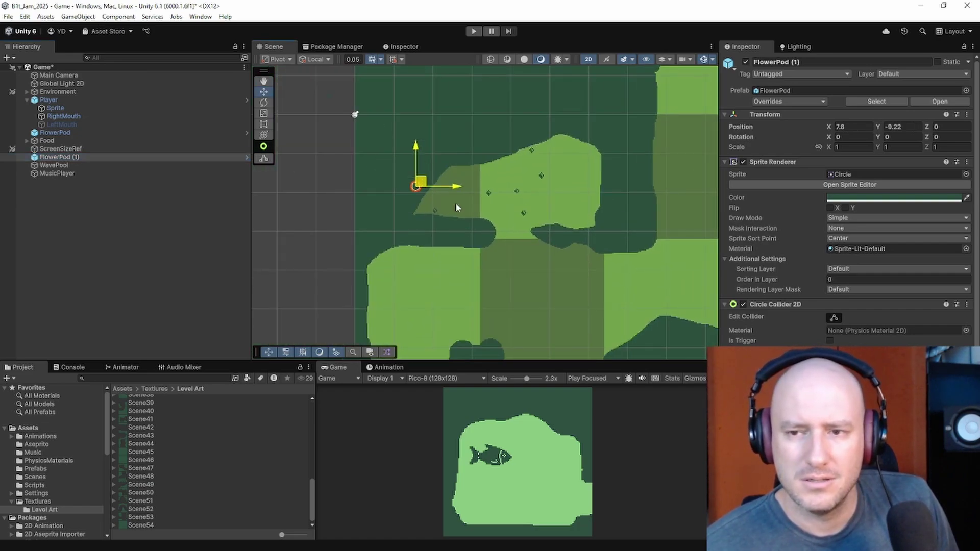
pyautogui.moveTo(457, 207); pyautogui.dragTo(614, 301)
pyautogui.moveTo(597, 275); pyautogui.dragTo(343, 126, button='middle')
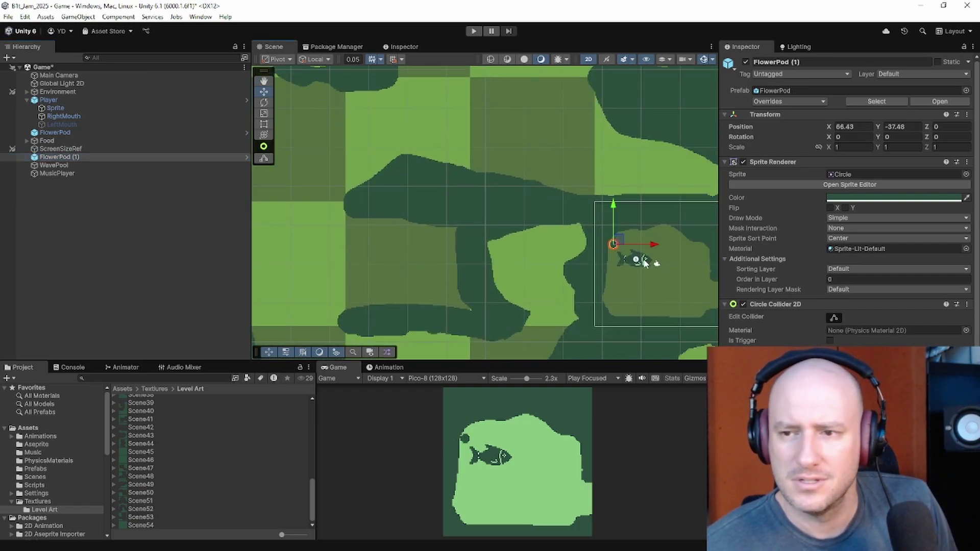
pyautogui.moveTo(644, 263); pyautogui.dragTo(378, 133, button='middle')
pyautogui.moveTo(524, 156); pyautogui.dragTo(623, 183)
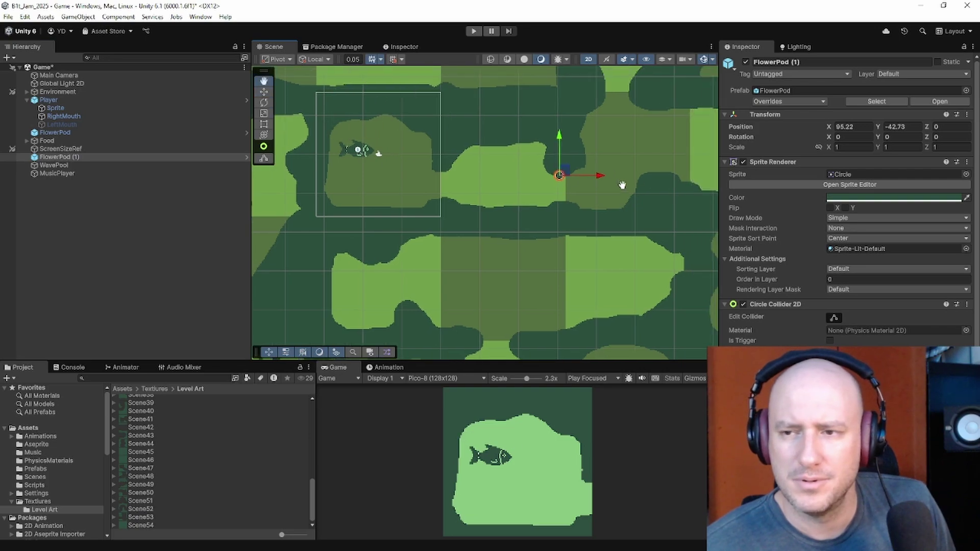
# Step: Reposition FlowerPod (1) in the narrow passage of the cave beyond the player's, at about X 102.34, Y -35.16
pyautogui.moveTo(623, 183); pyautogui.dragTo(491, 207, button='middle')
pyautogui.scroll(2, 493, 208)
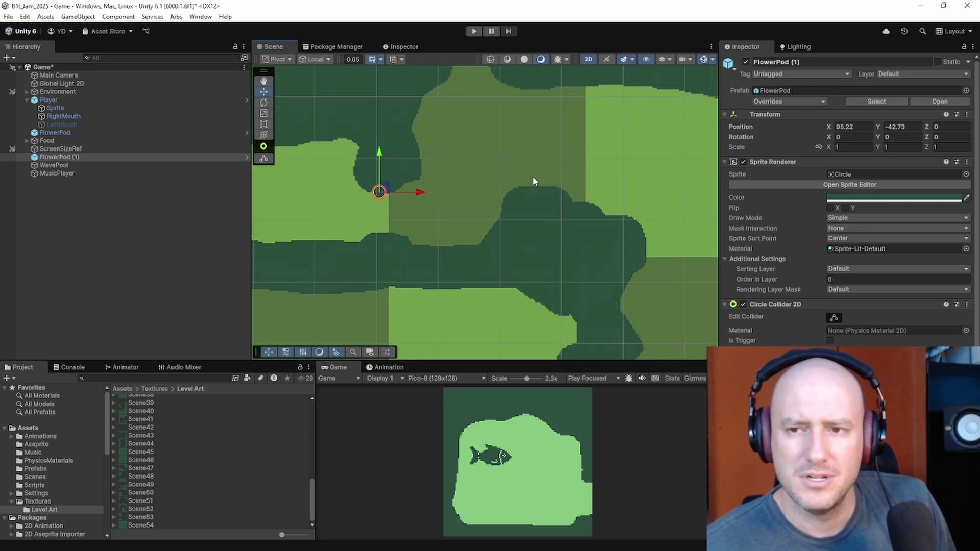
pyautogui.moveTo(499, 179); pyautogui.dragTo(458, 205, button='middle')
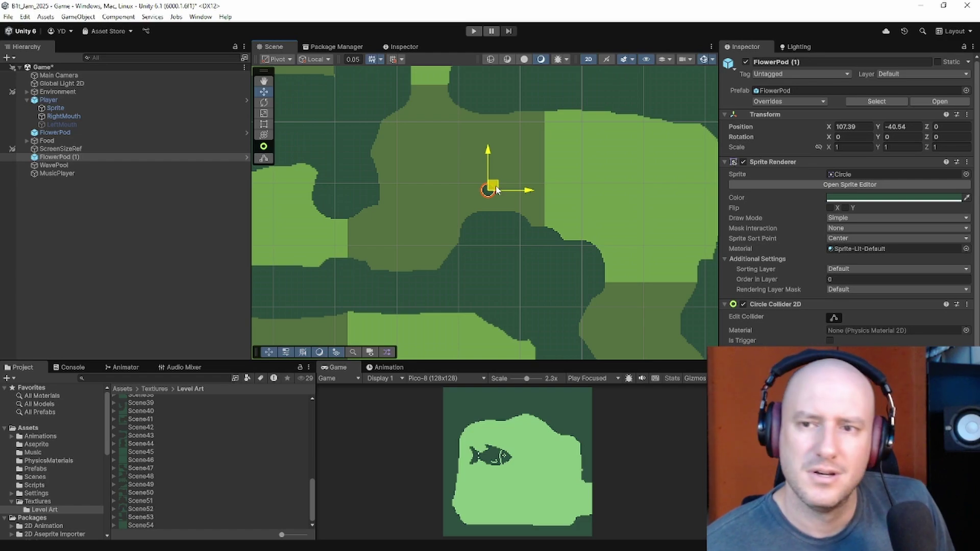
pyautogui.scroll(-6, 494, 285)
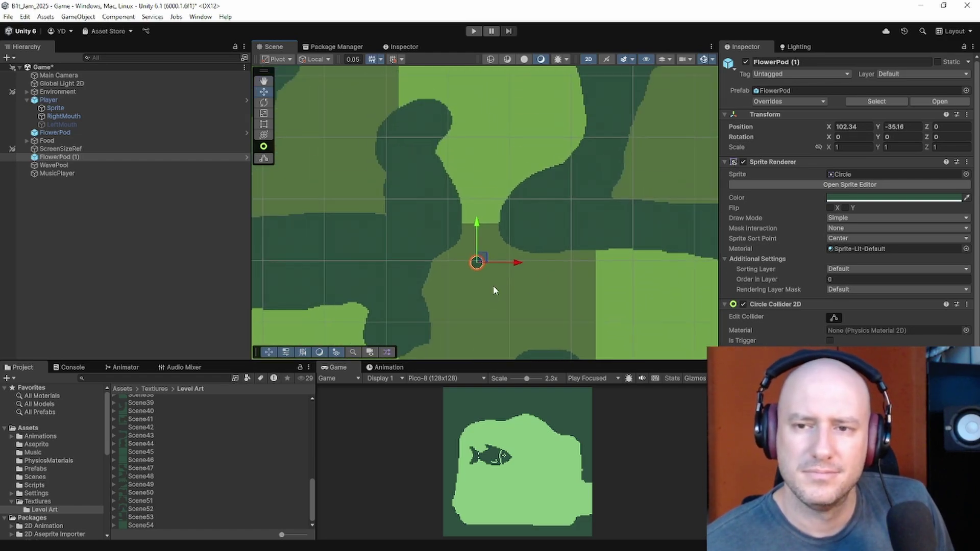
pyautogui.moveTo(420, 128); pyautogui.dragTo(661, 146, button='middle')
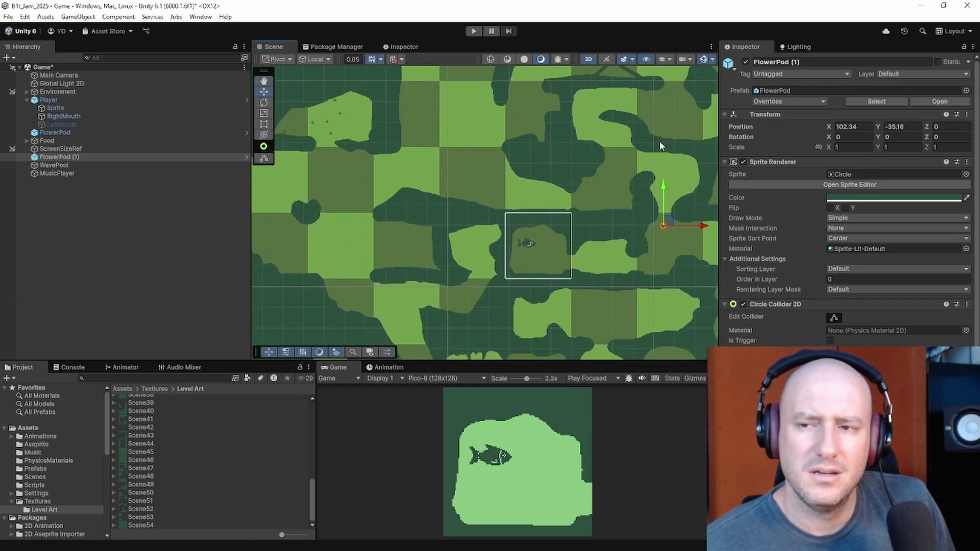
pyautogui.scroll(2, 695, 262)
pyautogui.moveTo(696, 262); pyautogui.dragTo(342, 214, button='middle')
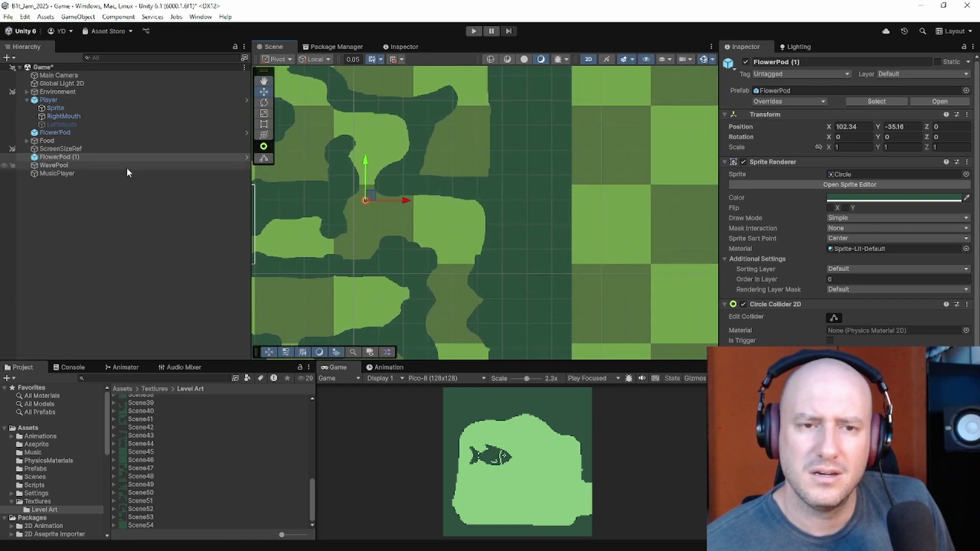
# Step: Delete the FlowerPod (1) and FlowerPod objects from the scene and collapse the Player object's children
pyautogui.rightClick(93, 154)
pyautogui.click(146, 230)
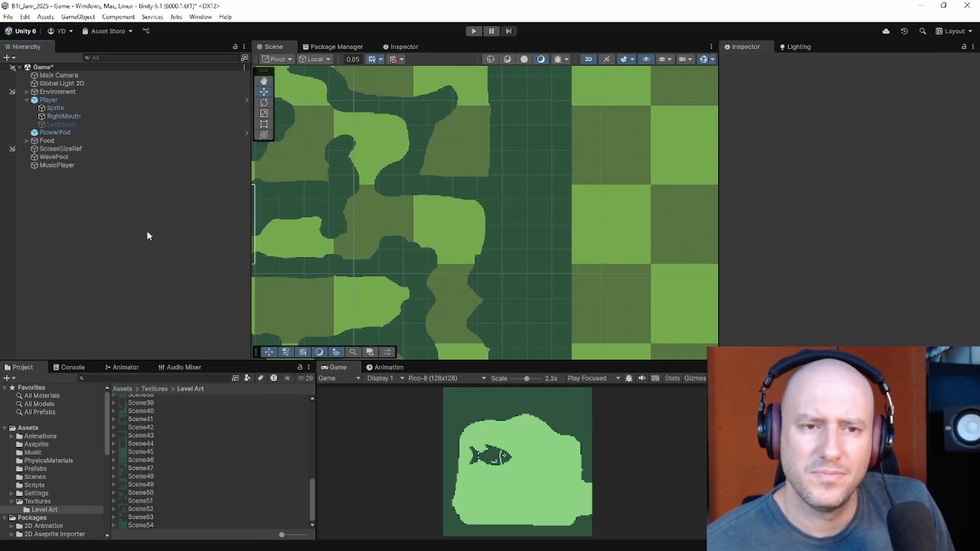
pyautogui.click(59, 132)
pyautogui.press('f')
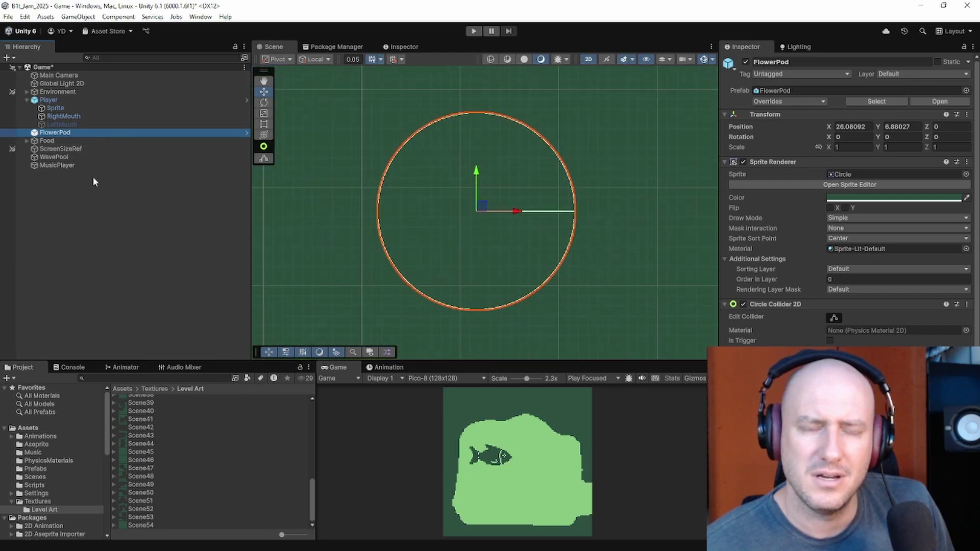
pyautogui.click(93, 176)
pyautogui.click(72, 132)
pyautogui.press('Delete')
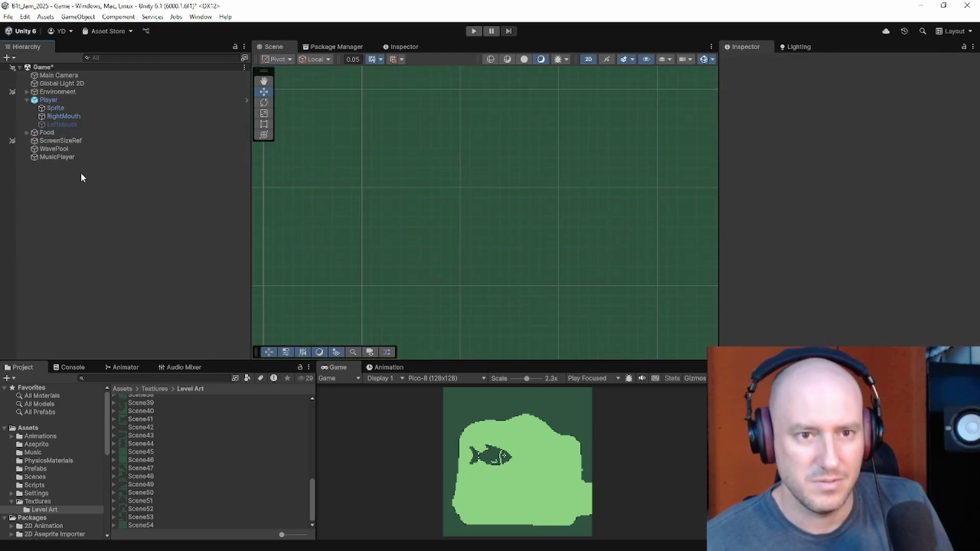
pyautogui.click(25, 100)
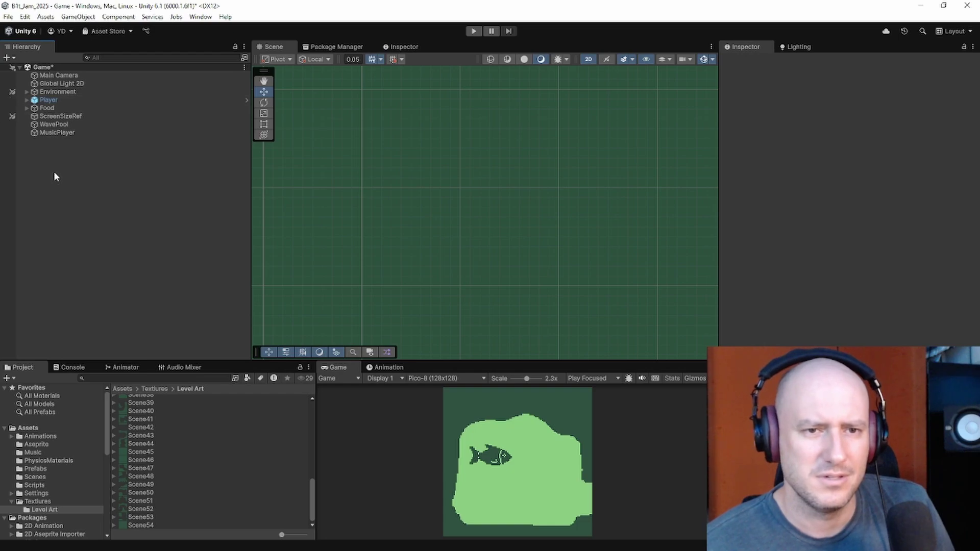
# Step: Open the Prefabs folder, inspect the FishFood prefab and look over the level around the entry shaft
pyautogui.click(123, 390)
pyautogui.doubleClick(172, 430)
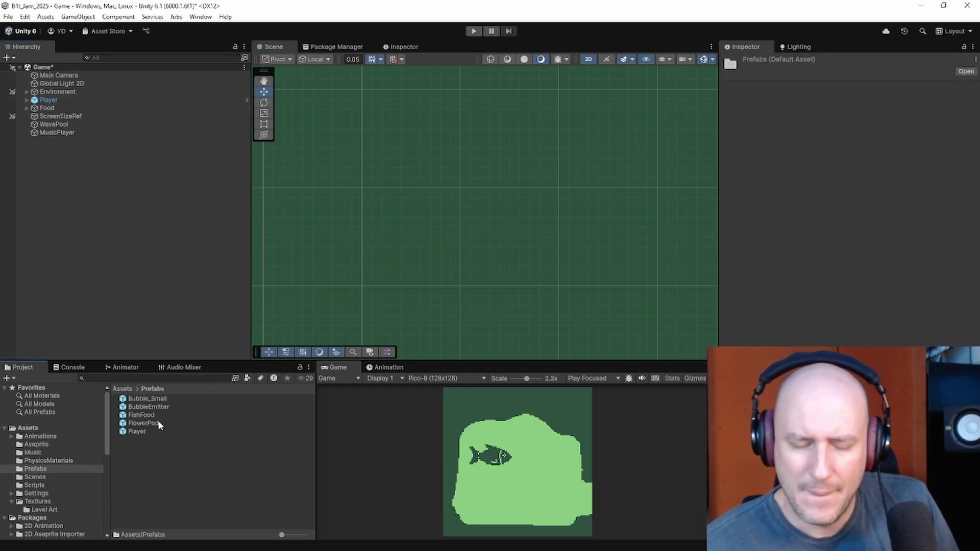
pyautogui.click(143, 415)
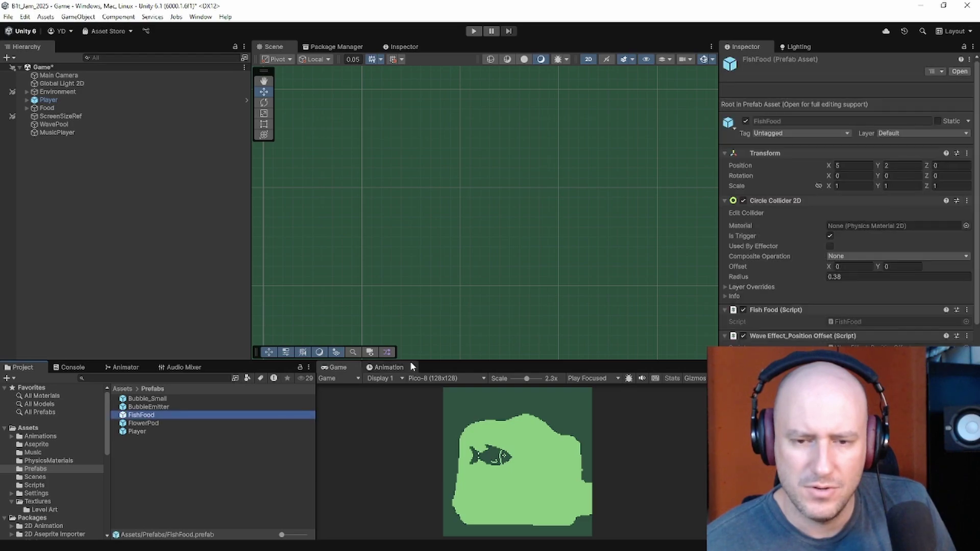
pyautogui.scroll(5, 532, 293)
pyautogui.scroll(-4, 487, 260)
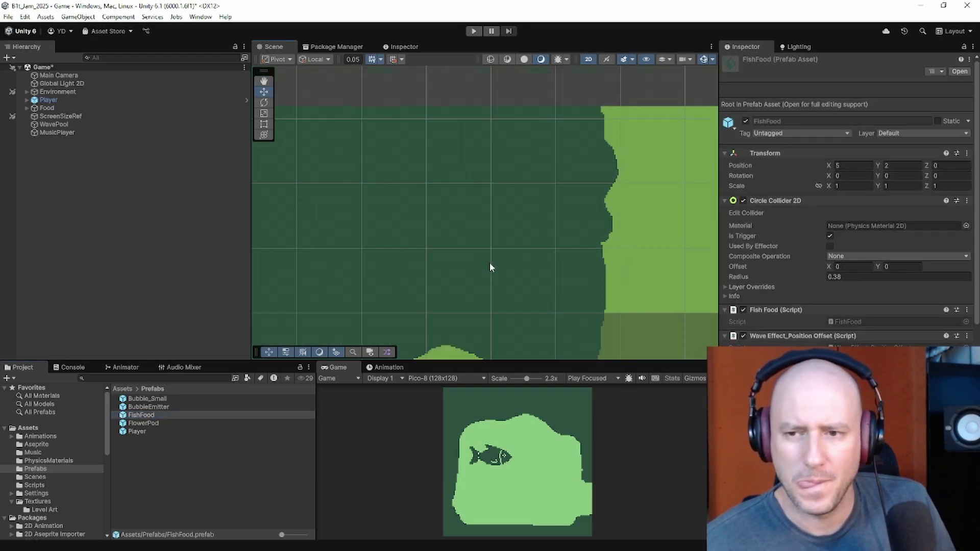
pyautogui.moveTo(599, 302); pyautogui.dragTo(428, 139, button='middle')
pyautogui.click(81, 202)
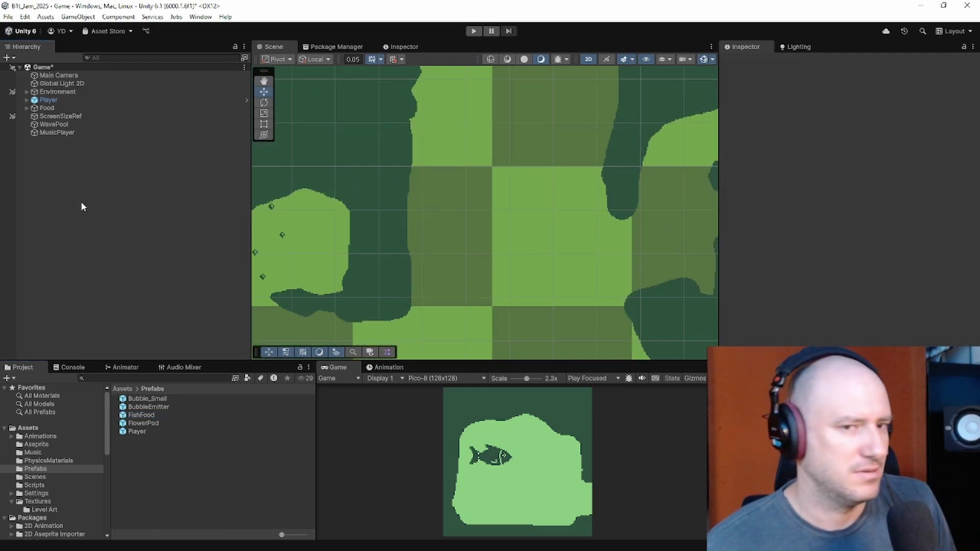
# Step: Switch to Aseprite and make the Props2 and Props layers of LevelArt.aseprite visible
pyautogui.hotkey('alt', 'Tab')
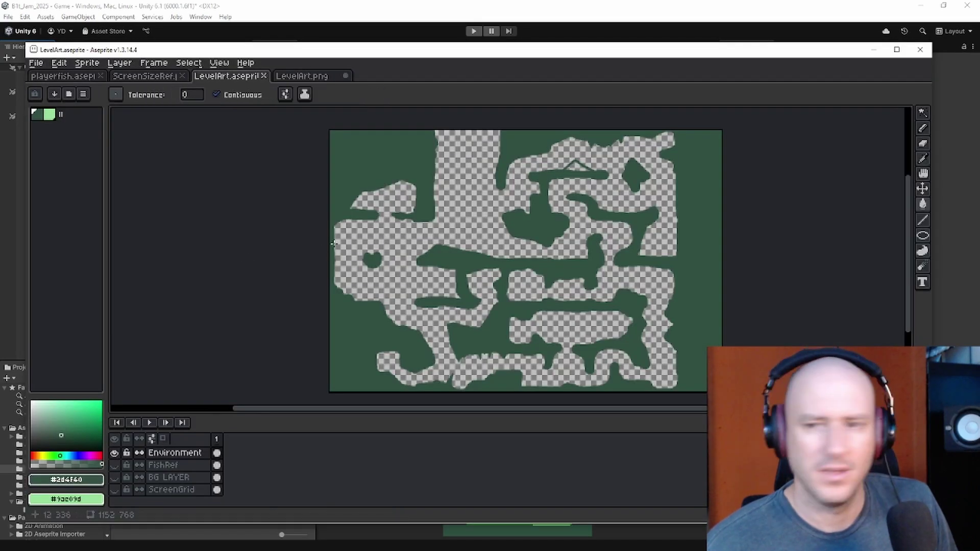
pyautogui.moveTo(415, 293); pyautogui.dragTo(344, 200, button='middle')
pyautogui.scroll(5, 349, 229)
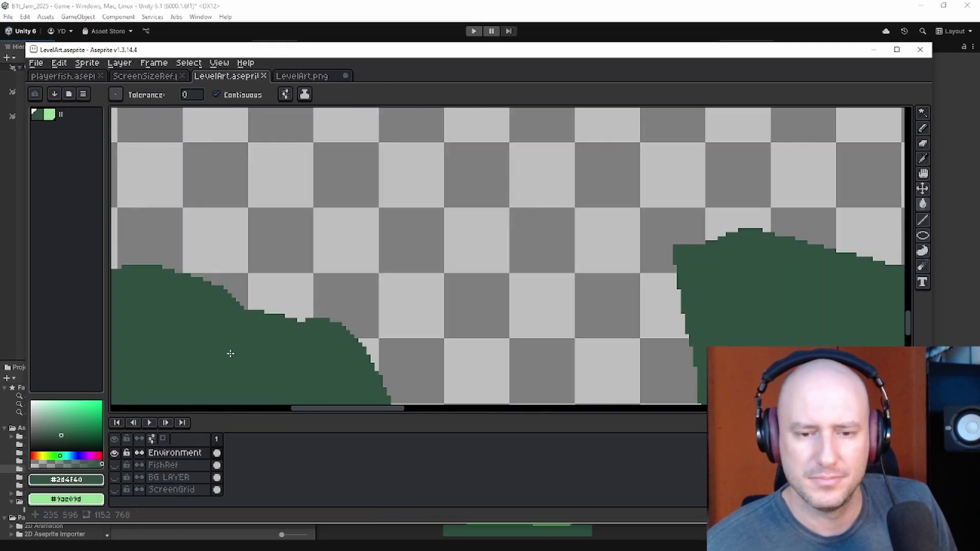
pyautogui.scroll(-7, 238, 333)
pyautogui.scroll(3, 255, 319)
pyautogui.scroll(2, 186, 466)
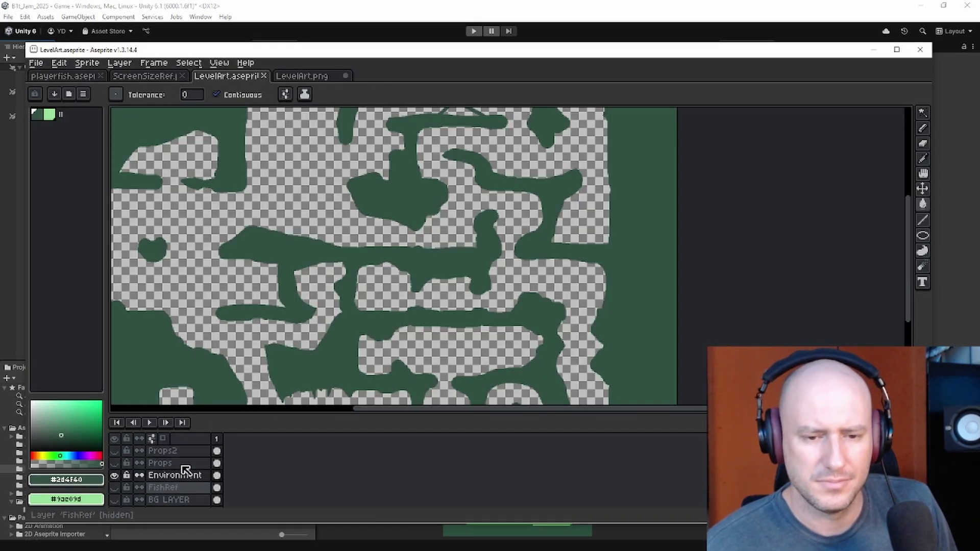
pyautogui.click(114, 451)
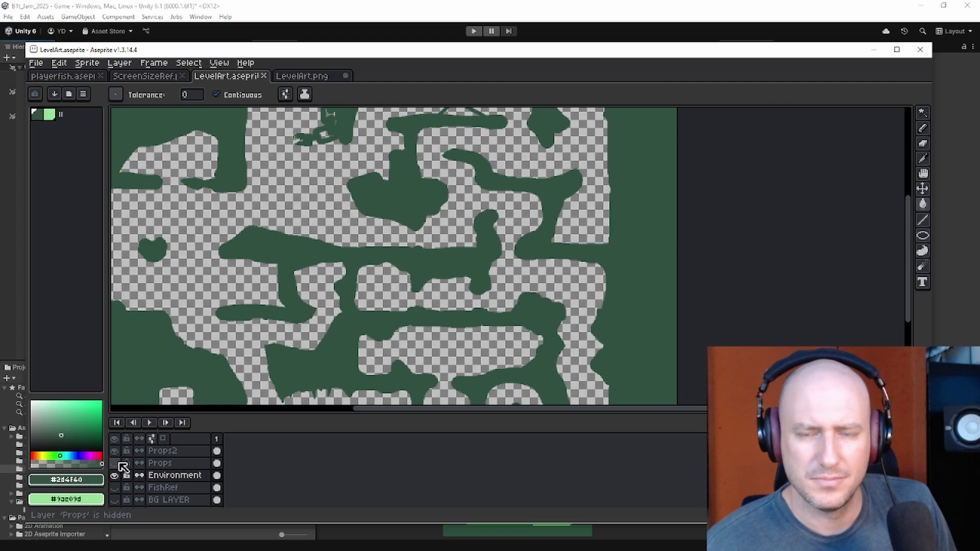
pyautogui.moveTo(327, 245); pyautogui.dragTo(349, 310)
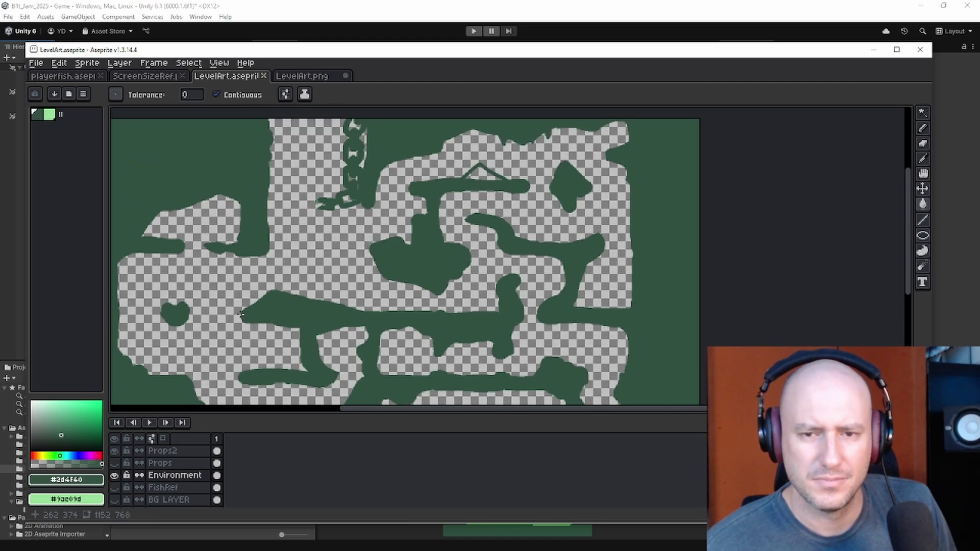
pyautogui.click(115, 463)
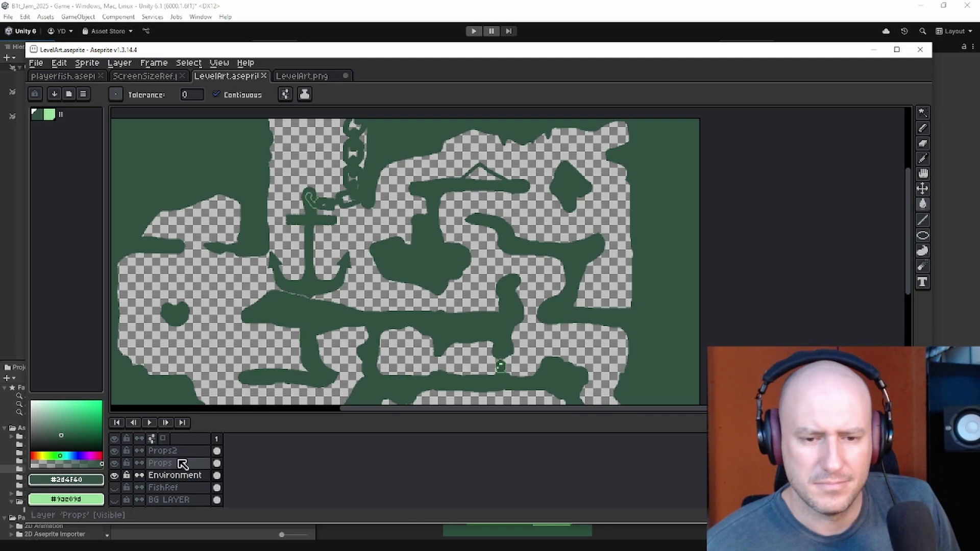
# Step: Draw a rectangular selection of about 225 by 361 px around the anchor and chain, and copy the chain from the Props2 layer
pyautogui.click(180, 461)
pyautogui.keyDown('shift'); pyautogui.click(180, 453); pyautogui.keyUp('shift')
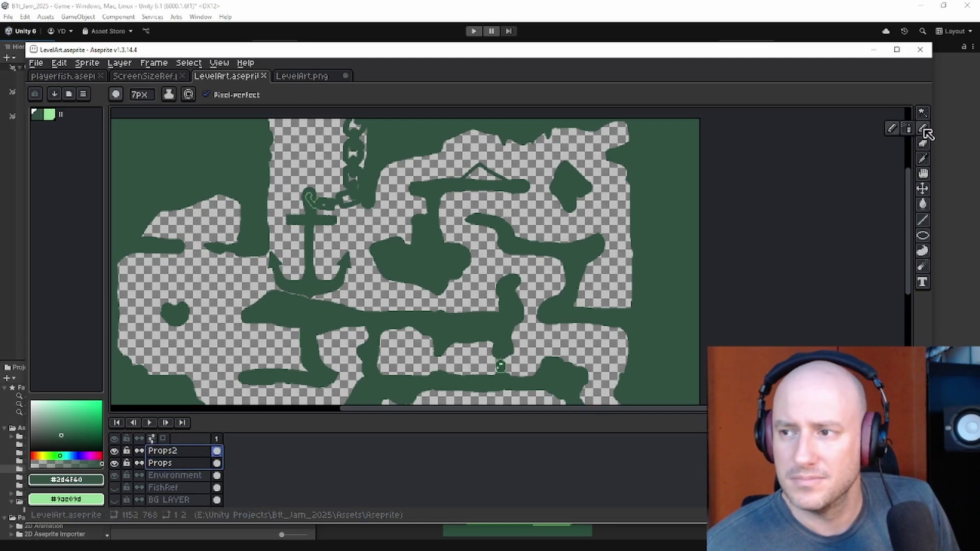
pyautogui.click(923, 113)
pyautogui.scroll(1, 355, 299)
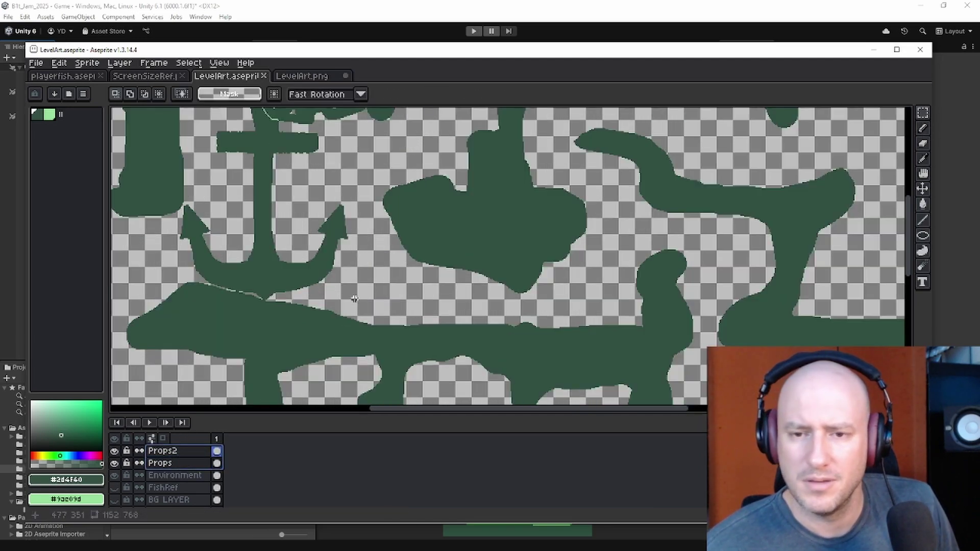
pyautogui.scroll(-2, 365, 296)
pyautogui.moveTo(383, 303); pyautogui.dragTo(265, 115)
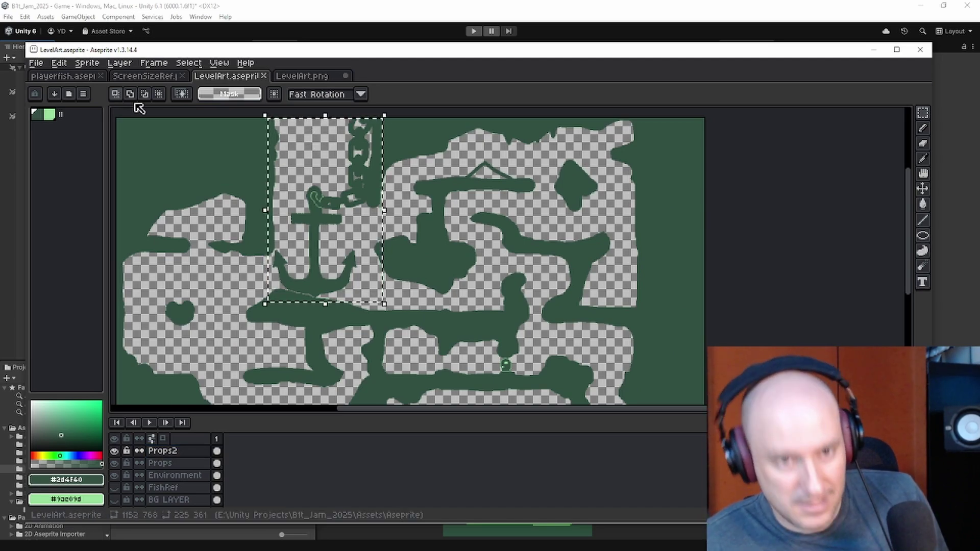
# Step: Create a new transparent RGBA sprite of 225 by 361 px and paste the copied chain into it
pyautogui.click(36, 62)
pyautogui.click(49, 76)
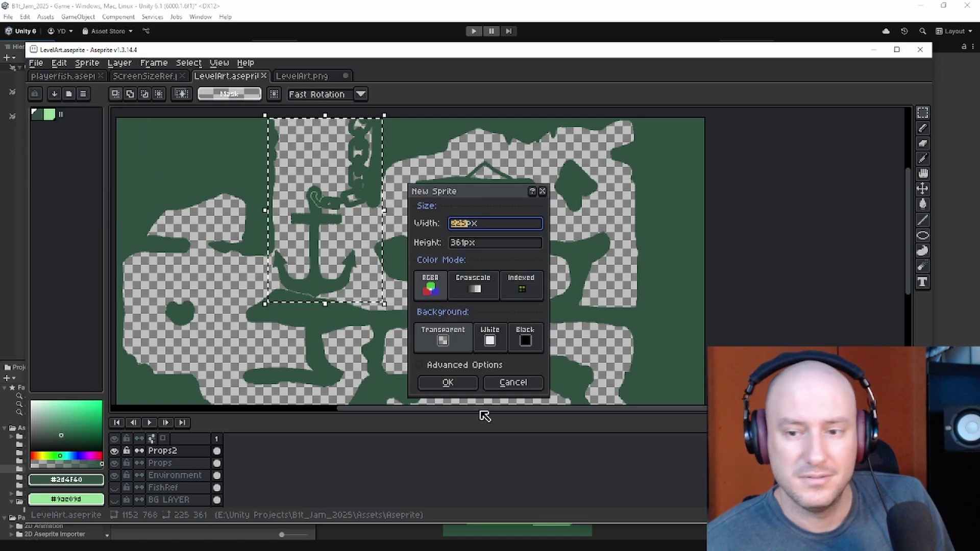
pyautogui.click(447, 383)
pyautogui.hotkey('ctrl', 'v')
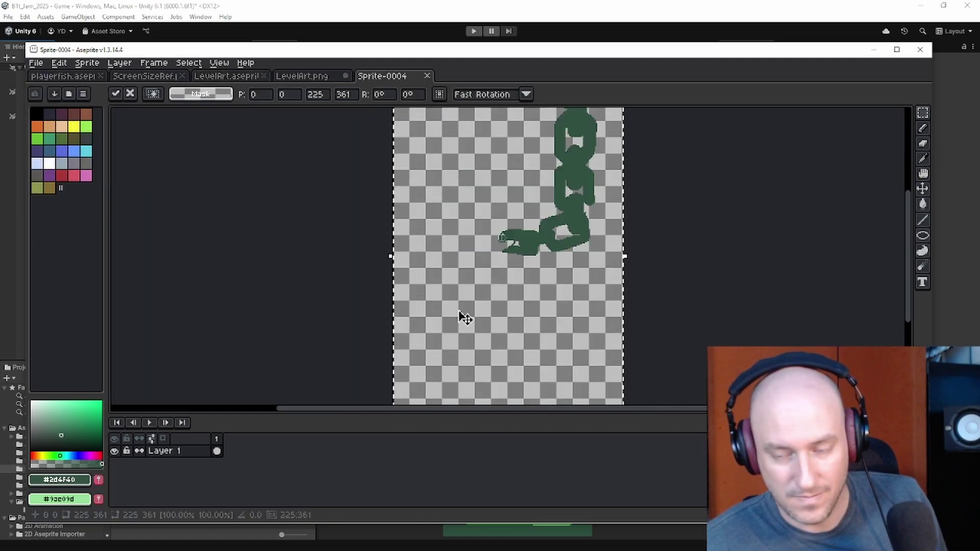
# Step: Copy the anchor from the Props layer of LevelArt.aseprite and paste it into the new sprite with the chain
pyautogui.click(308, 80)
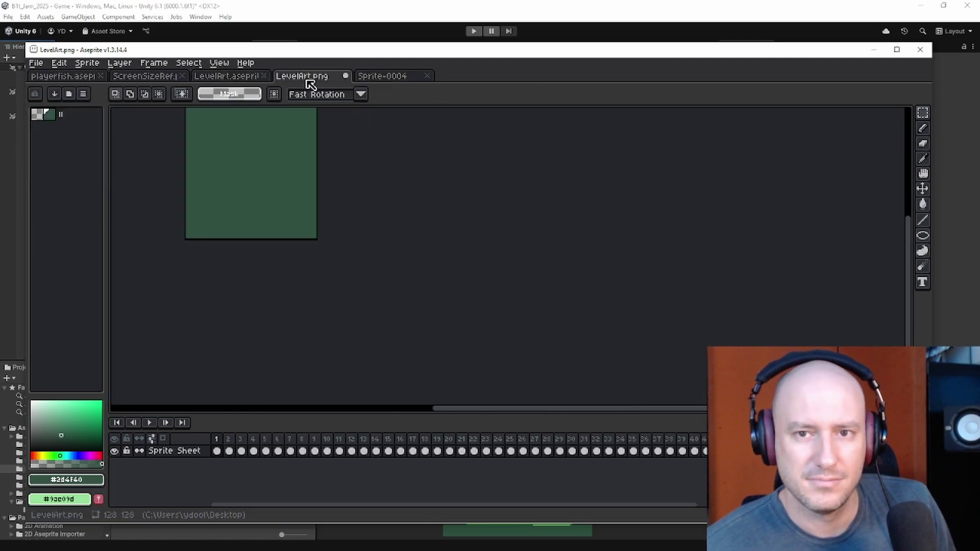
pyautogui.click(240, 77)
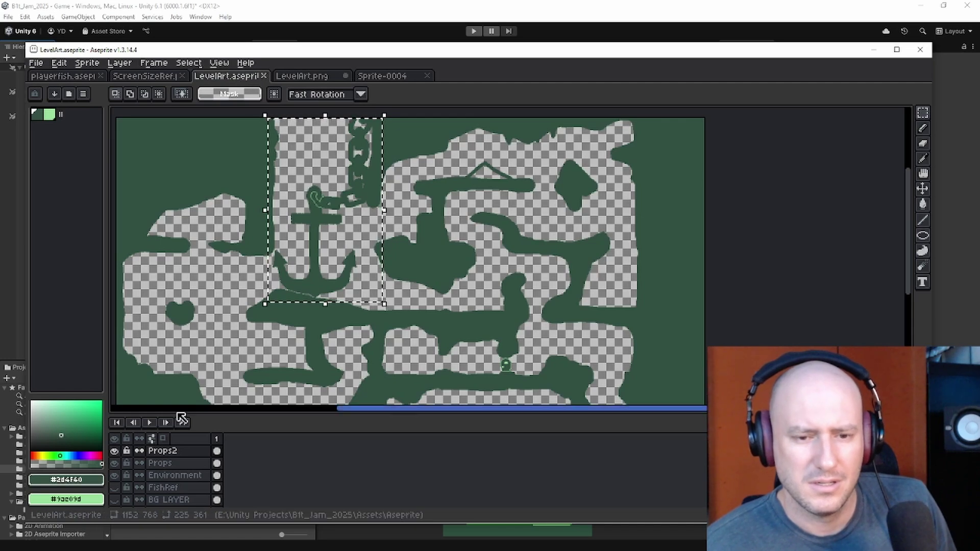
pyautogui.click(170, 465)
pyautogui.click(300, 239)
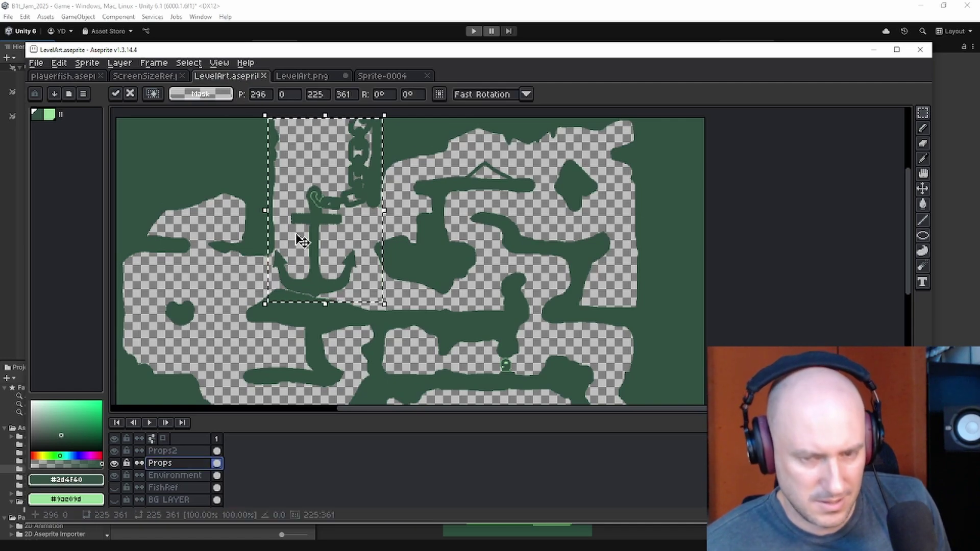
pyautogui.click(380, 75)
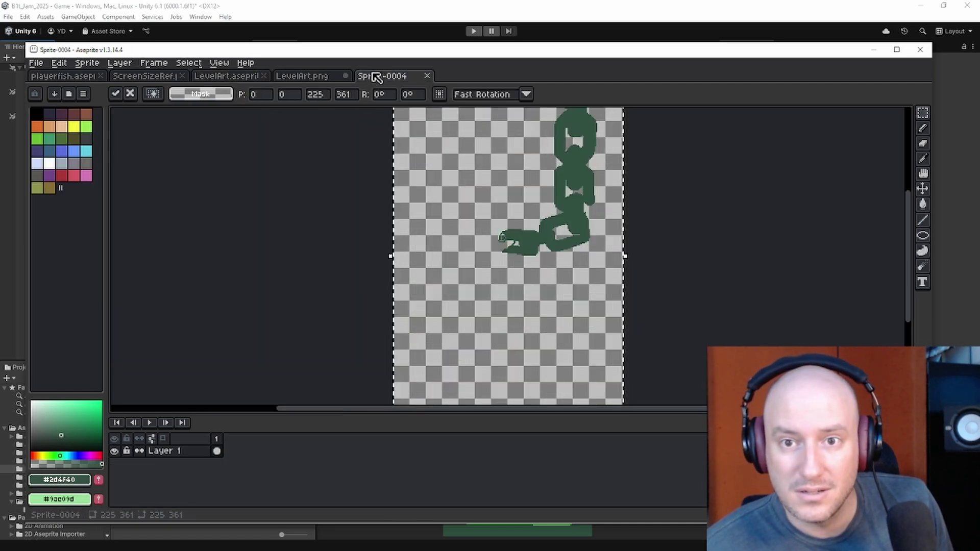
pyautogui.press('Return')
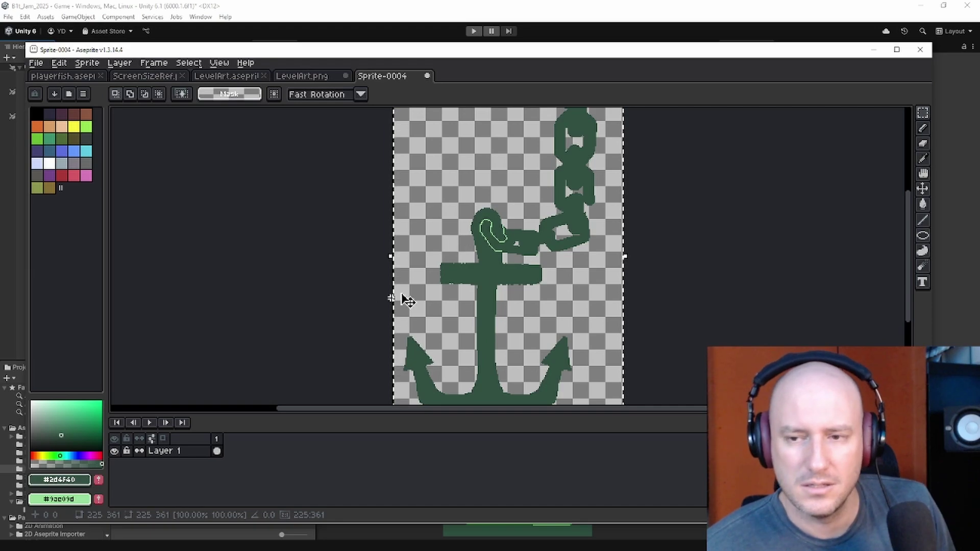
pyautogui.scroll(4, 498, 266)
pyautogui.scroll(-4, 498, 266)
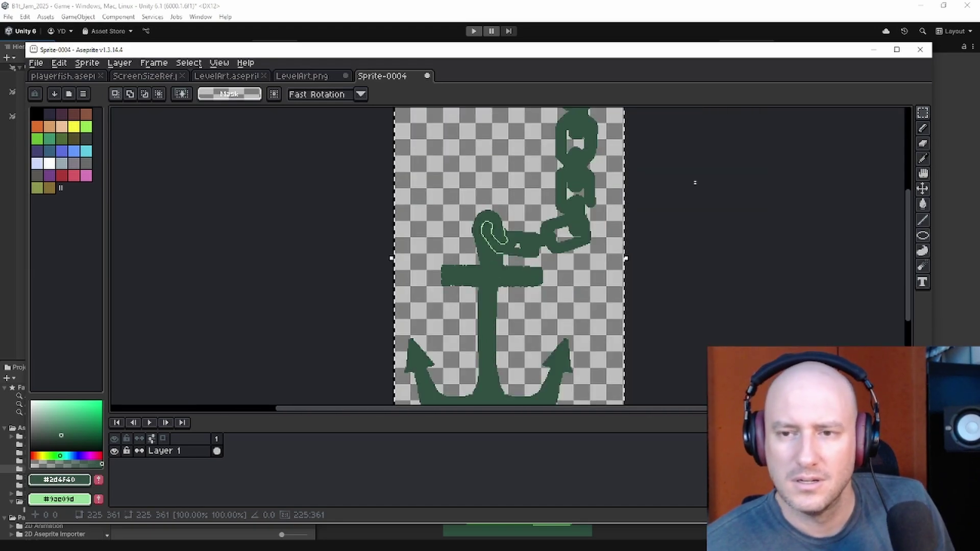
# Step: Clear the selection and export the anchor and chain sprite as Anchor_1.png into the project's Textures/Level Art folder
pyautogui.hotkey('ctrl', 'd')
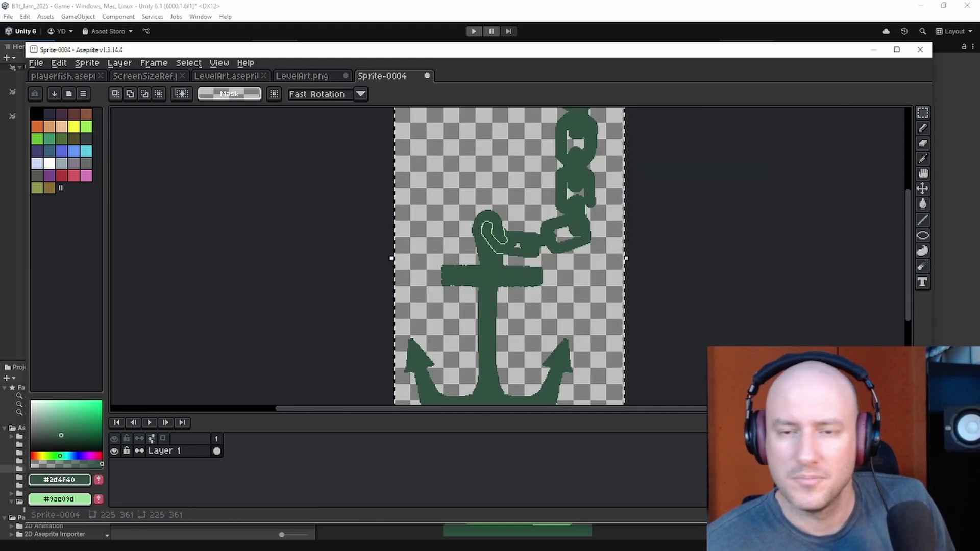
pyautogui.click(36, 63)
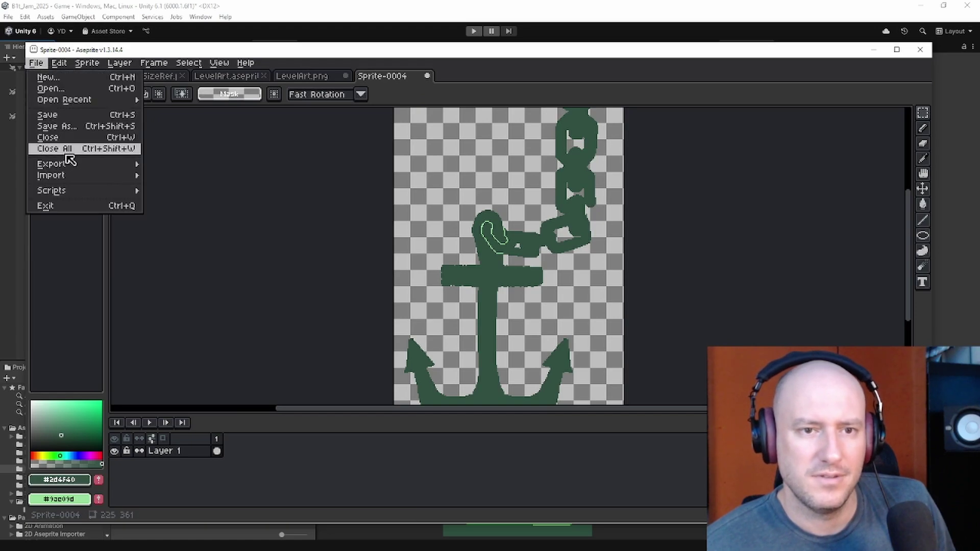
pyautogui.moveTo(58, 162)
pyautogui.click(163, 164)
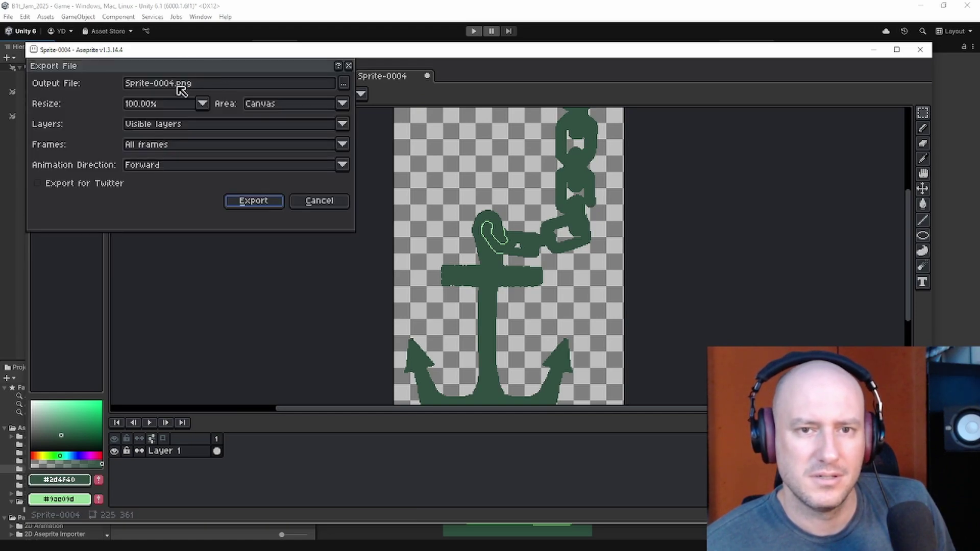
pyautogui.moveTo(177, 85); pyautogui.dragTo(102, 91)
pyautogui.press('Delete')
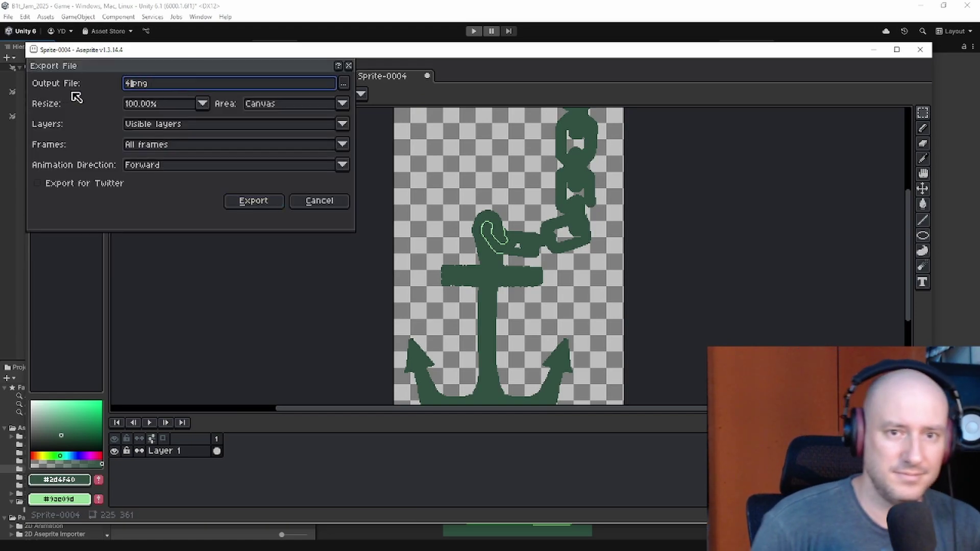
pyautogui.press('Delete')
pyautogui.write('Anchor_1')
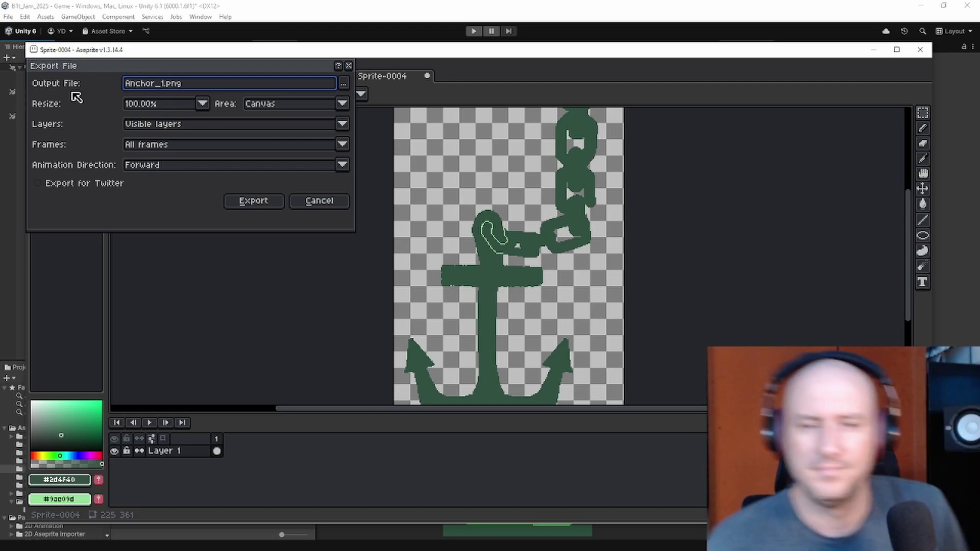
pyautogui.click(344, 85)
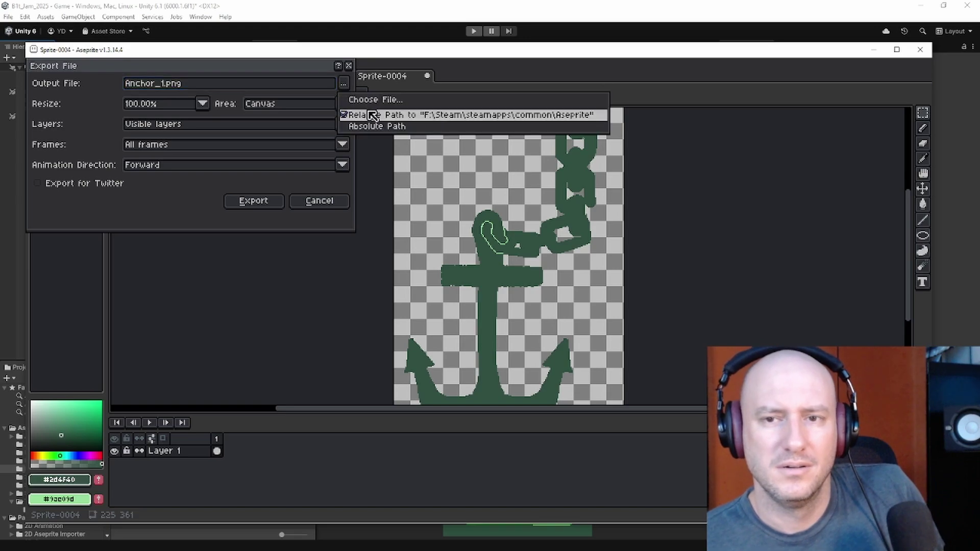
pyautogui.click(370, 100)
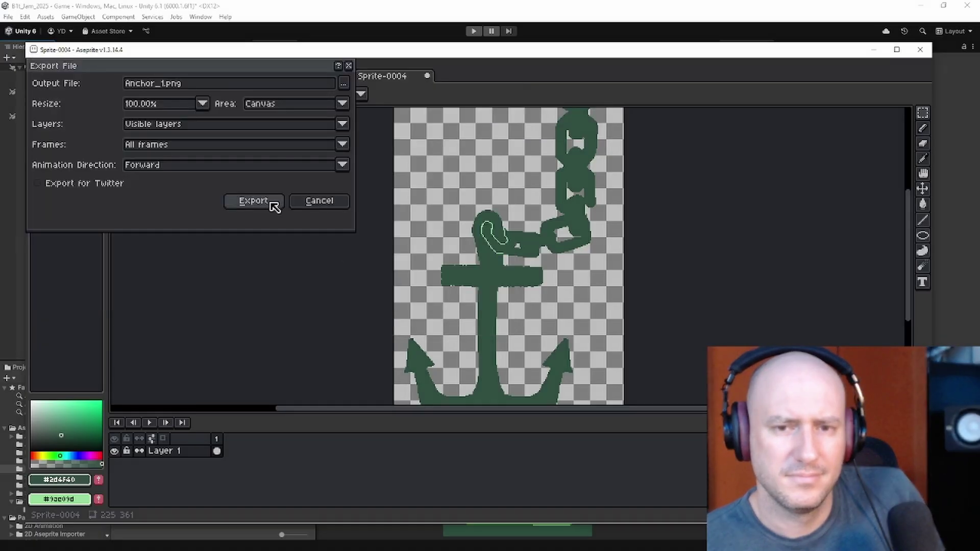
pyautogui.click(268, 202)
pyautogui.press('i')
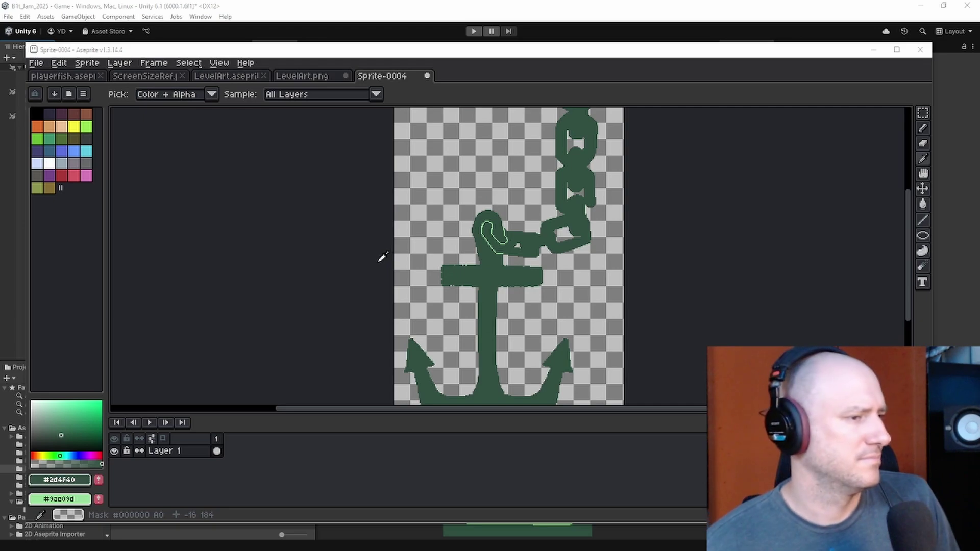
# Step: Switch to Unity and select the Anchor_1 texture in the Textures/Level Art folder
pyautogui.hotkey('alt', 'Tab')
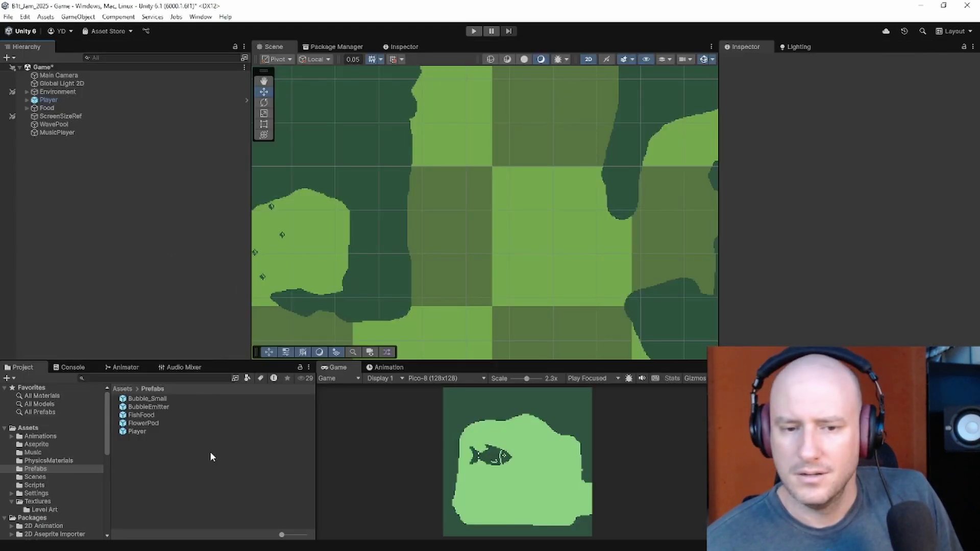
pyautogui.click(122, 389)
pyautogui.doubleClick(145, 464)
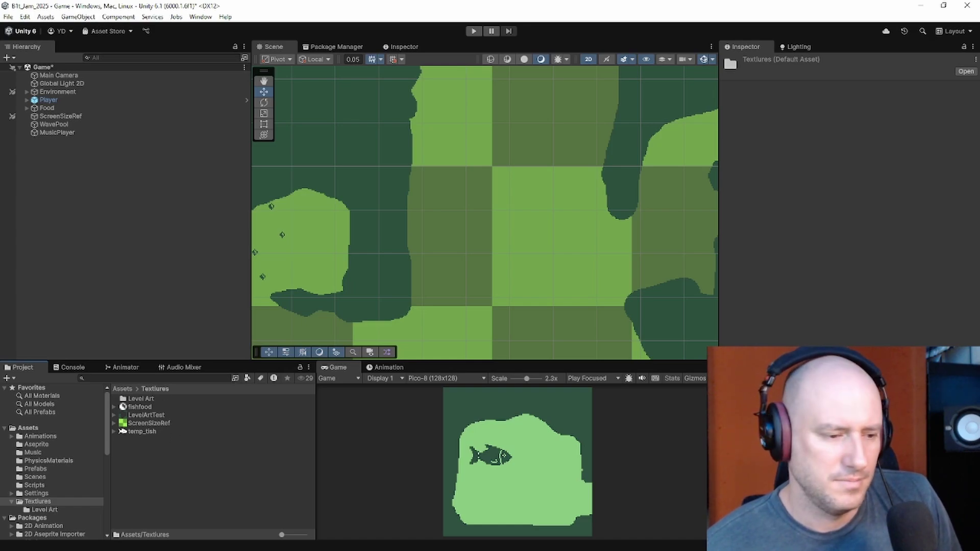
pyautogui.click(278, 455)
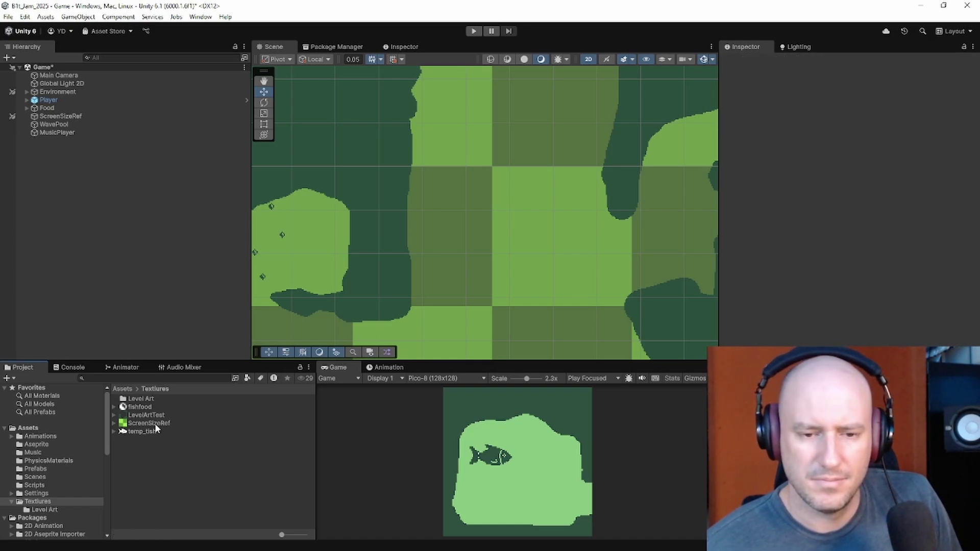
pyautogui.moveTo(149, 410); pyautogui.dragTo(144, 397)
pyautogui.doubleClick(144, 397)
pyautogui.click(144, 397)
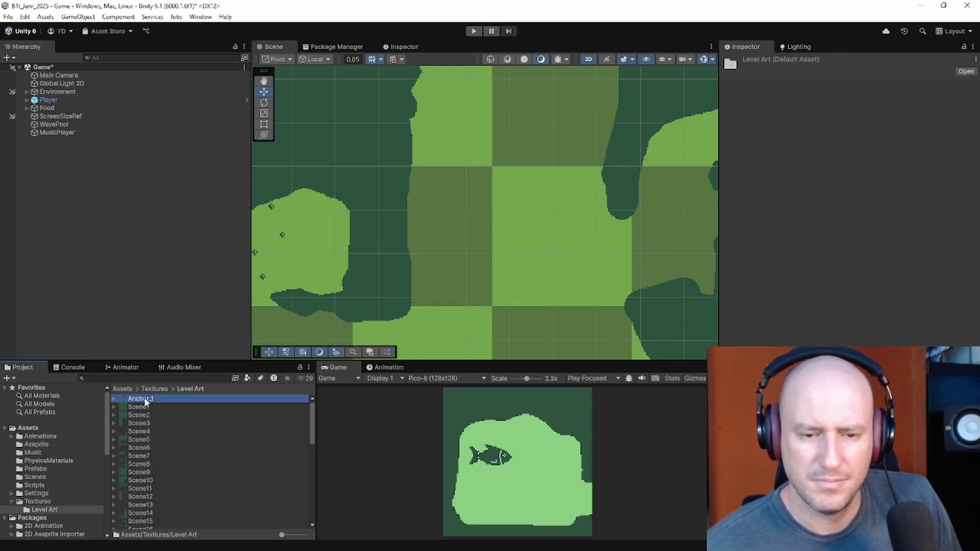
# Step: Set the Anchor_1 texture to 8 pixels per unit and its sprite mode to Single
pyautogui.click(853, 127)
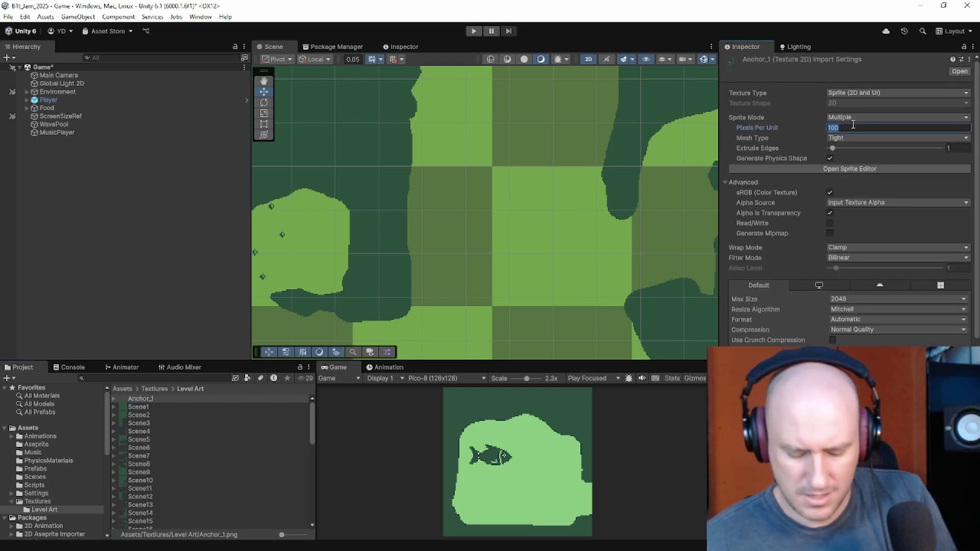
pyautogui.write('8')
pyautogui.click(850, 116)
pyautogui.click(852, 129)
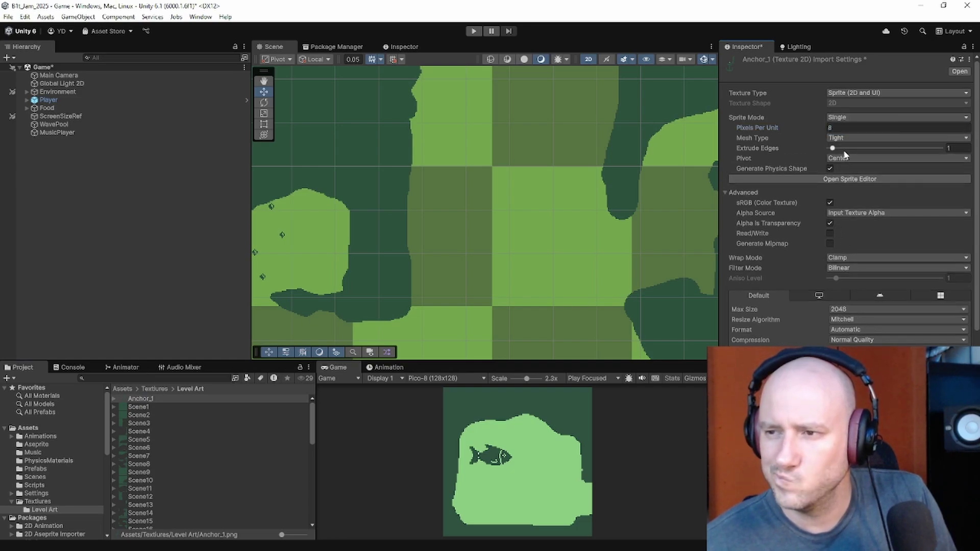
pyautogui.click(837, 138)
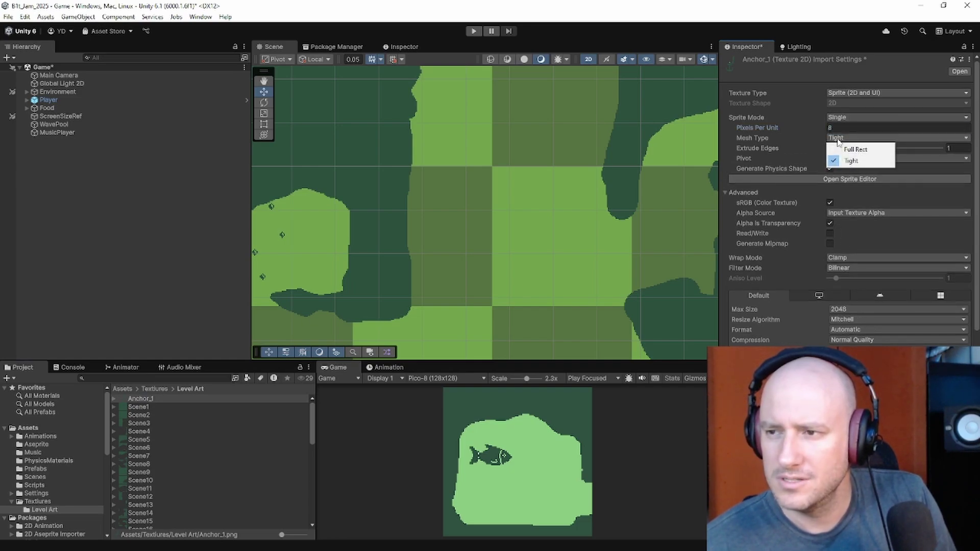
pyautogui.click(805, 34)
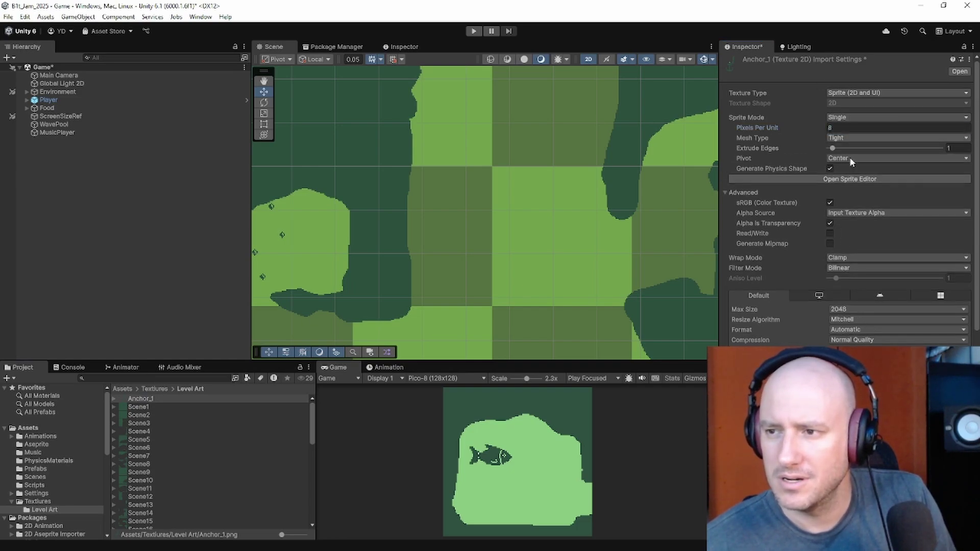
# Step: Set Anchor_1's filter mode to Point (no filter), compression to None and pivot to Bottom, and apply the import settings
pyautogui.click(840, 268)
pyautogui.click(842, 279)
pyautogui.click(850, 341)
pyautogui.click(848, 354)
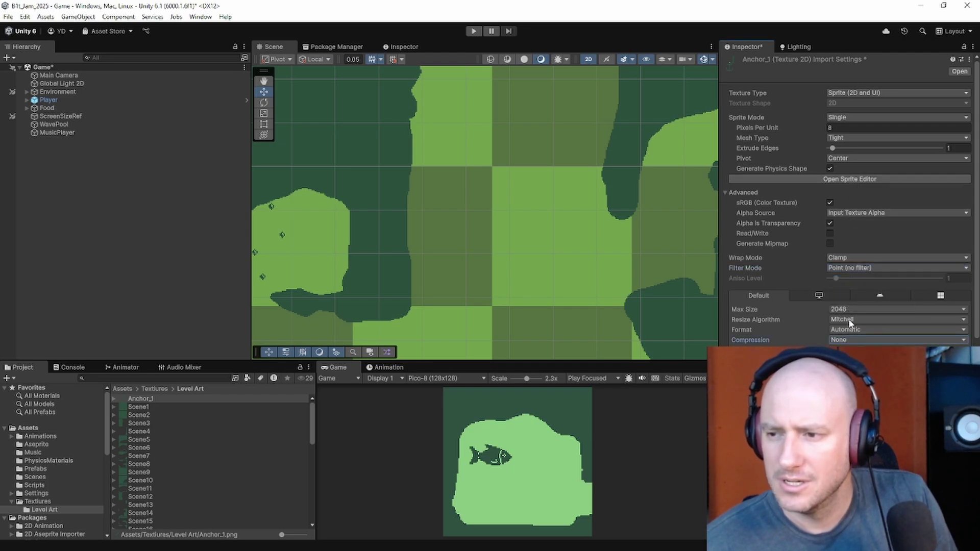
pyautogui.click(852, 157)
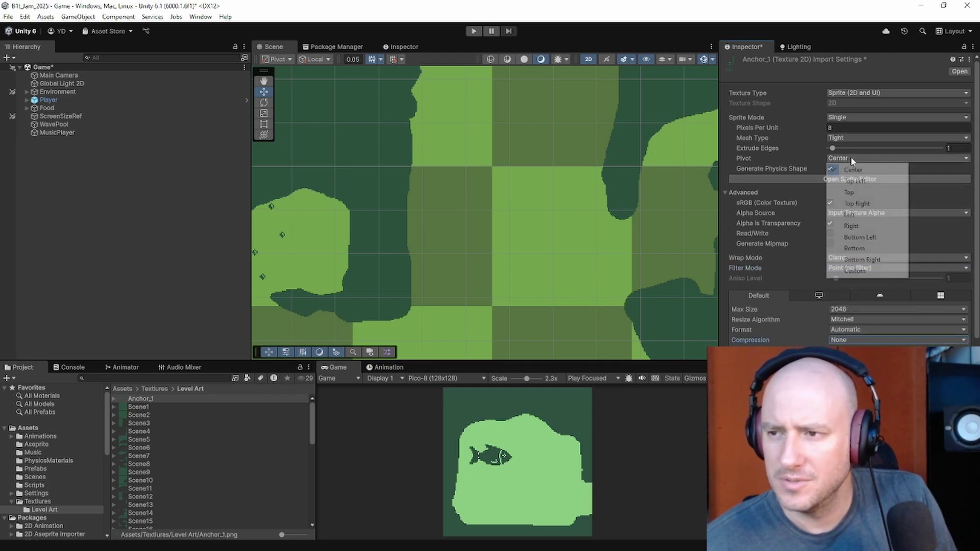
pyautogui.click(862, 252)
pyautogui.scroll(-2, 862, 271)
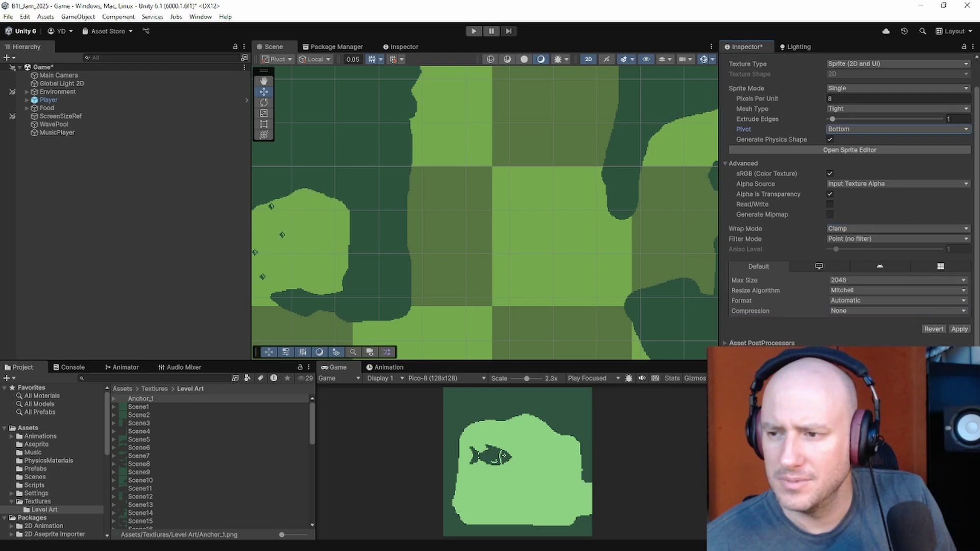
pyautogui.click(958, 331)
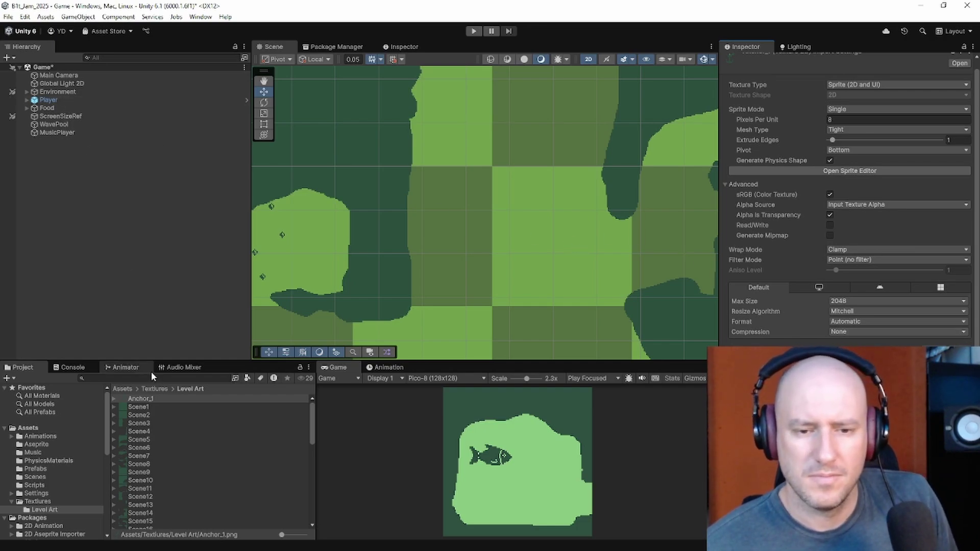
# Step: Add the Anchor_1 sprite to the Game scene as a new root object and frame it in the scene view
pyautogui.click(148, 399)
pyautogui.moveTo(148, 398); pyautogui.dragTo(114, 221)
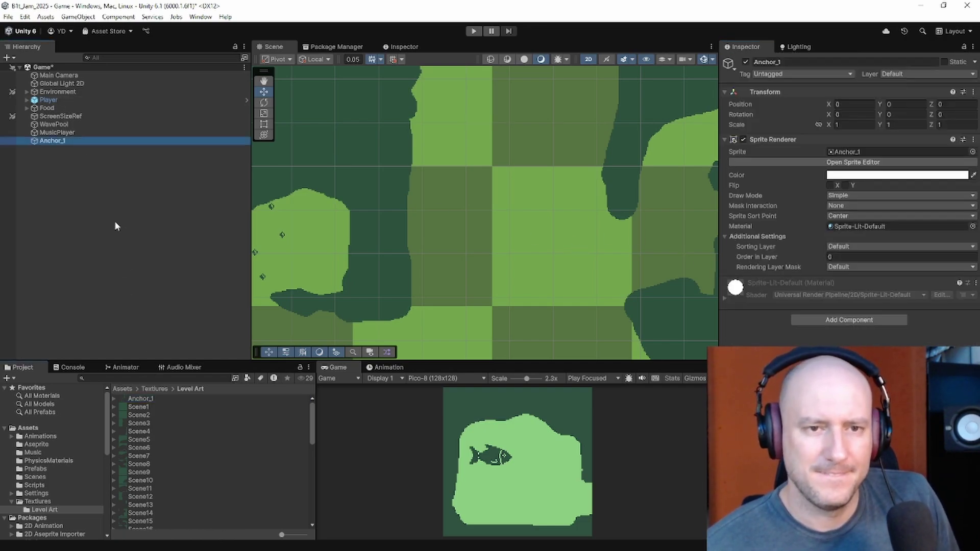
pyautogui.doubleClick(111, 140)
# Step: Move the anchor down into the level above the rock ledge, to about X 50.76, Y -28.82
pyautogui.scroll(-3, 534, 179)
pyautogui.moveTo(535, 180); pyautogui.dragTo(384, 176, button='middle')
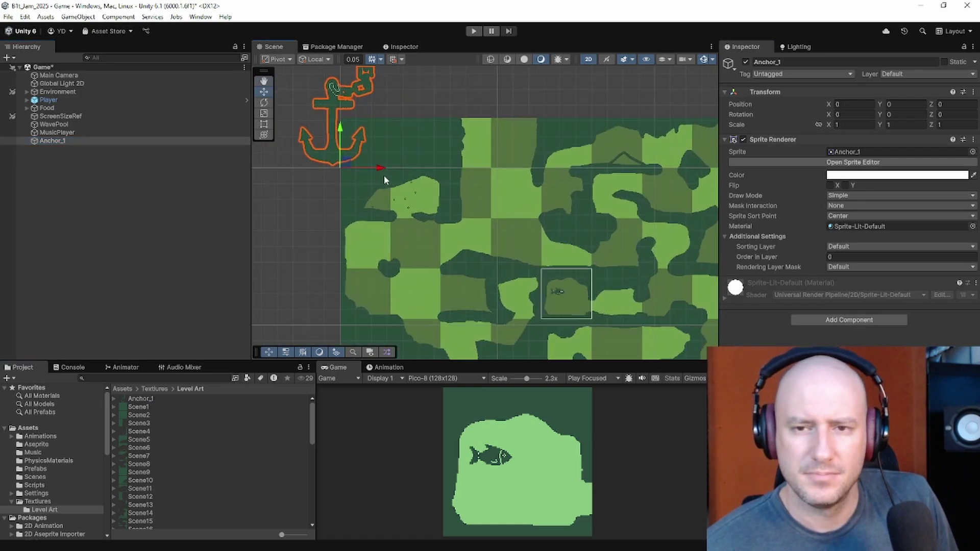
pyautogui.moveTo(382, 172); pyautogui.dragTo(545, 171)
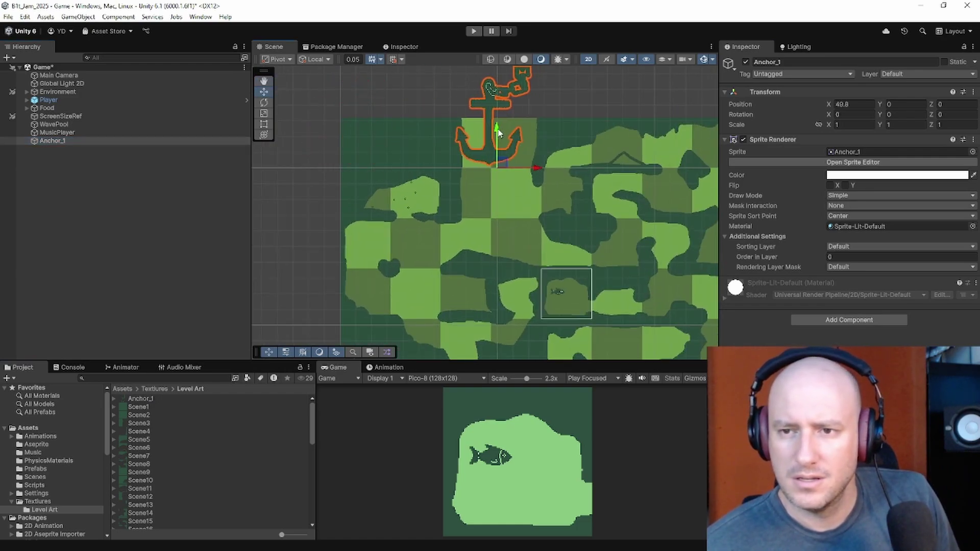
pyautogui.moveTo(500, 132); pyautogui.dragTo(508, 215)
pyautogui.scroll(4, 508, 215)
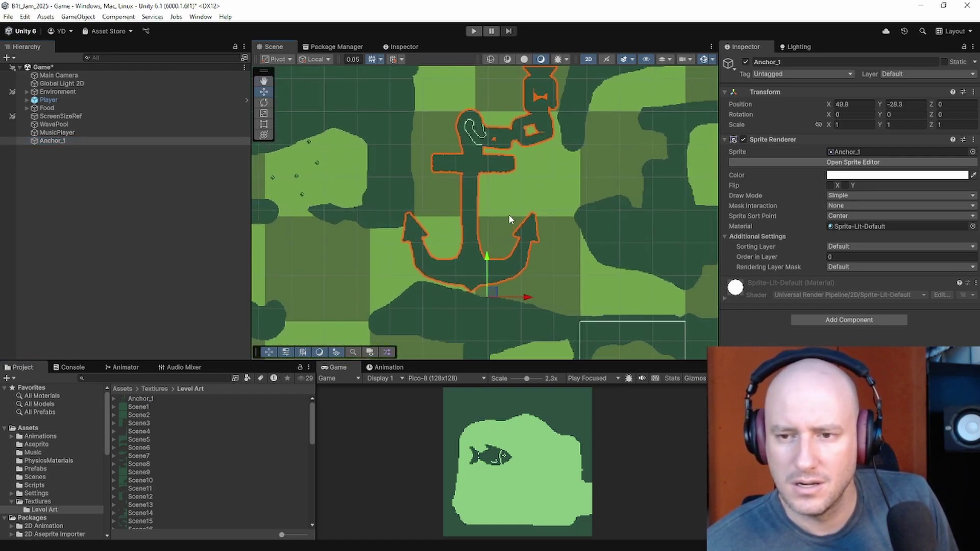
pyautogui.moveTo(525, 303); pyautogui.dragTo(533, 303)
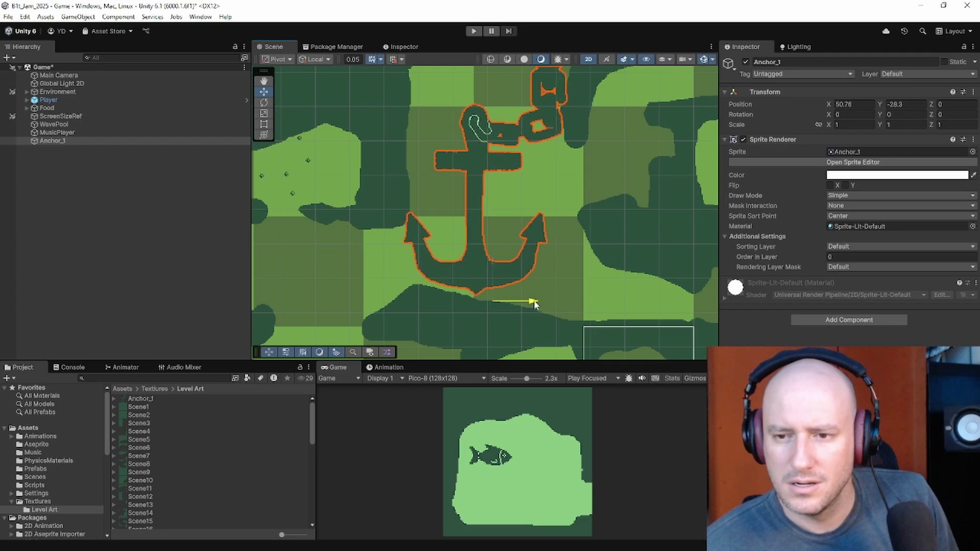
pyautogui.moveTo(495, 261); pyautogui.dragTo(497, 268)
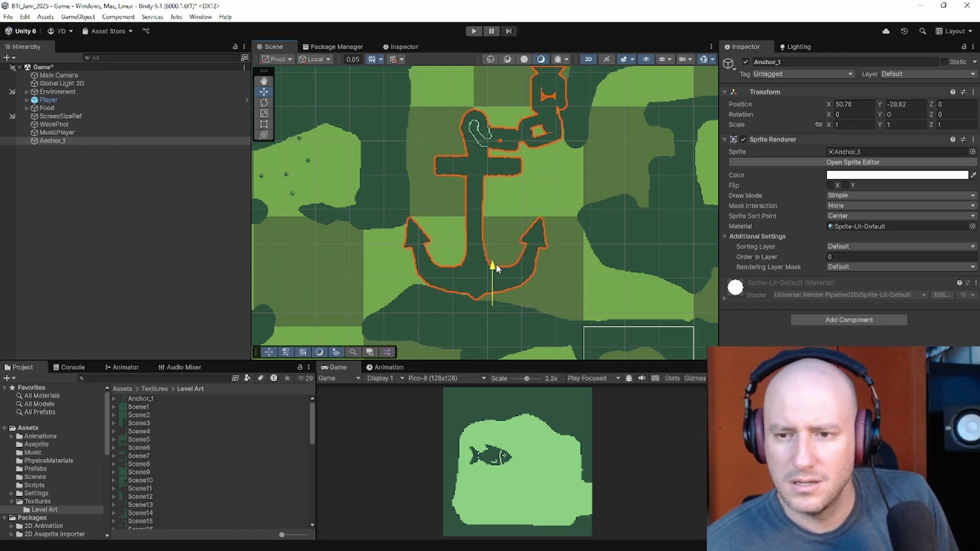
# Step: Fine-tune the anchor's position to about X 51.25, Y -29.17 so its tip rests on the rock ledge
pyautogui.click(504, 245)
pyautogui.scroll(5, 492, 266)
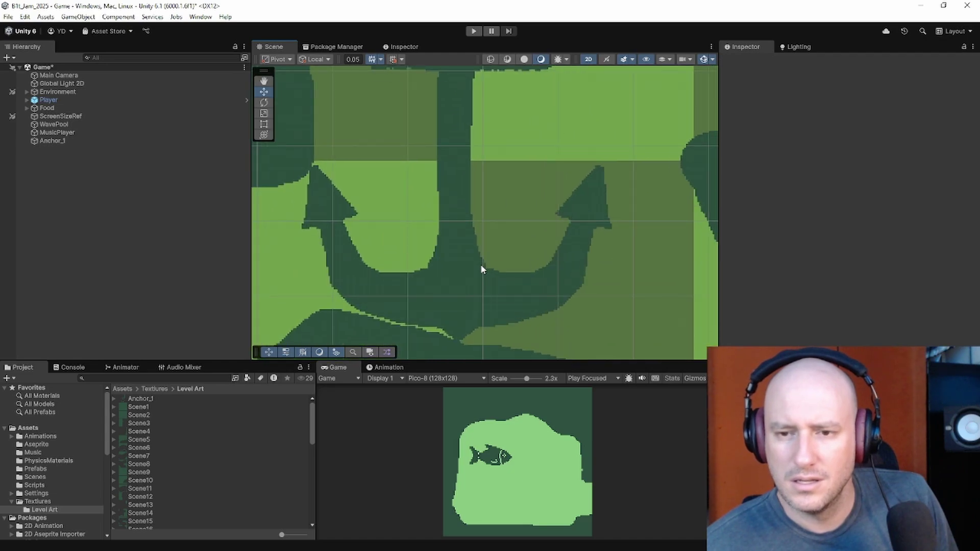
pyautogui.click(467, 295)
pyautogui.moveTo(510, 305); pyautogui.dragTo(492, 212, button='middle')
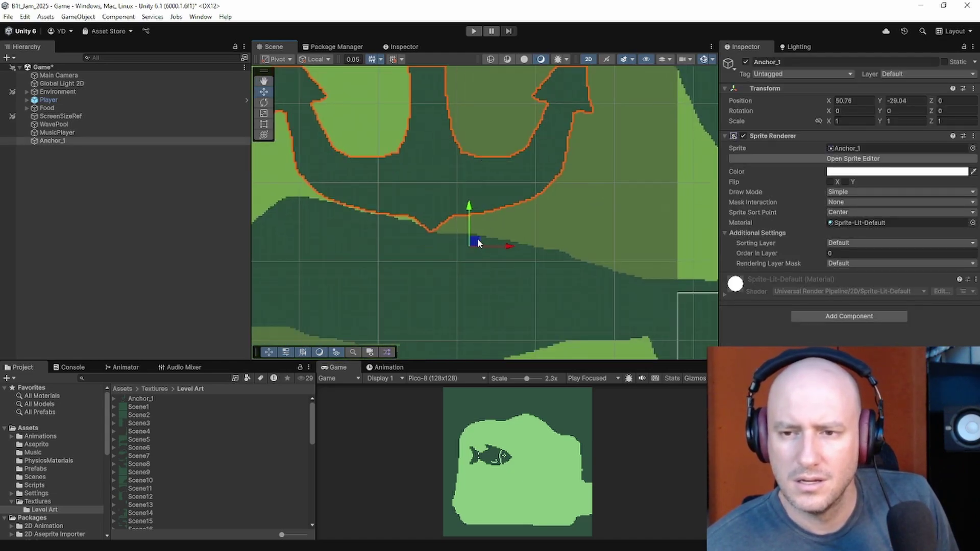
pyautogui.moveTo(477, 243); pyautogui.dragTo(485, 244)
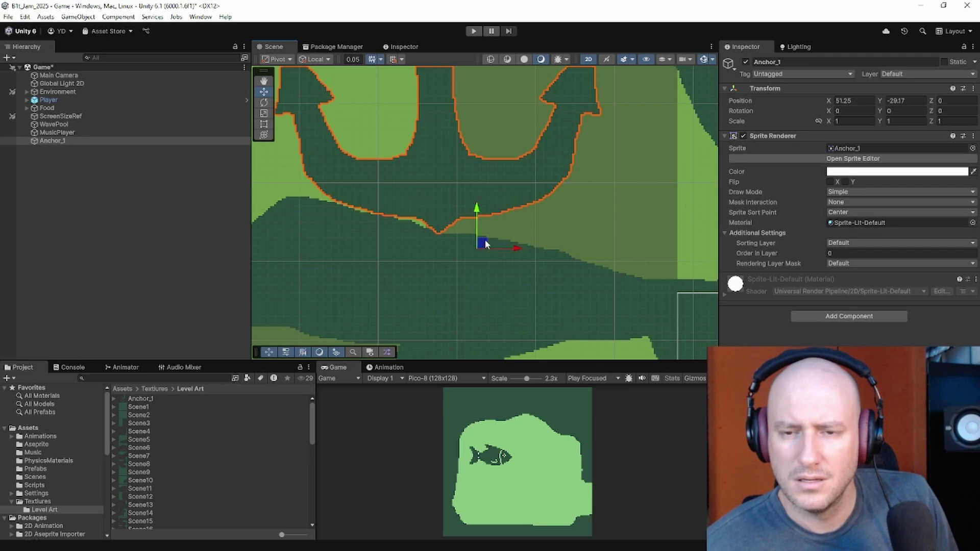
pyautogui.scroll(-3, 486, 244)
pyautogui.moveTo(486, 244); pyautogui.dragTo(416, 145, button='middle')
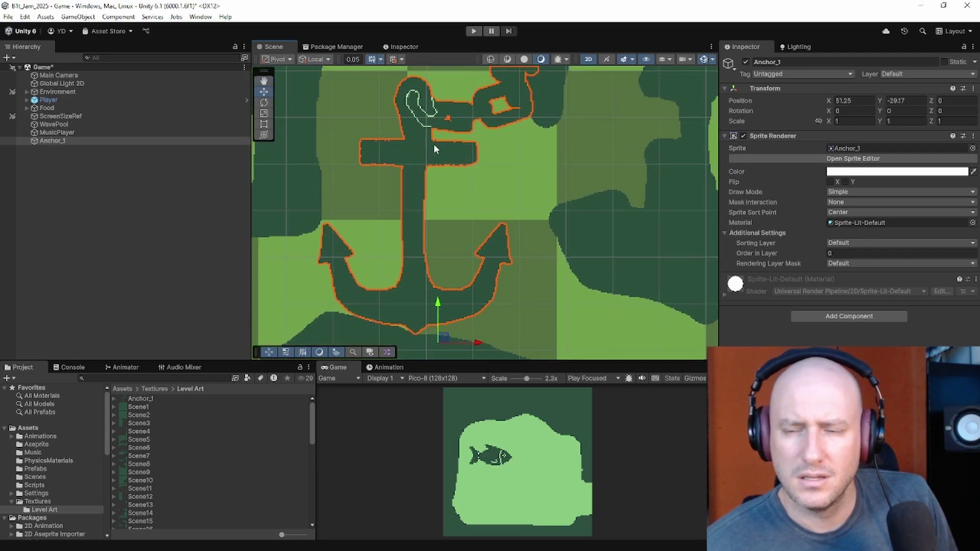
pyautogui.scroll(-2, 433, 143)
pyautogui.click(543, 175)
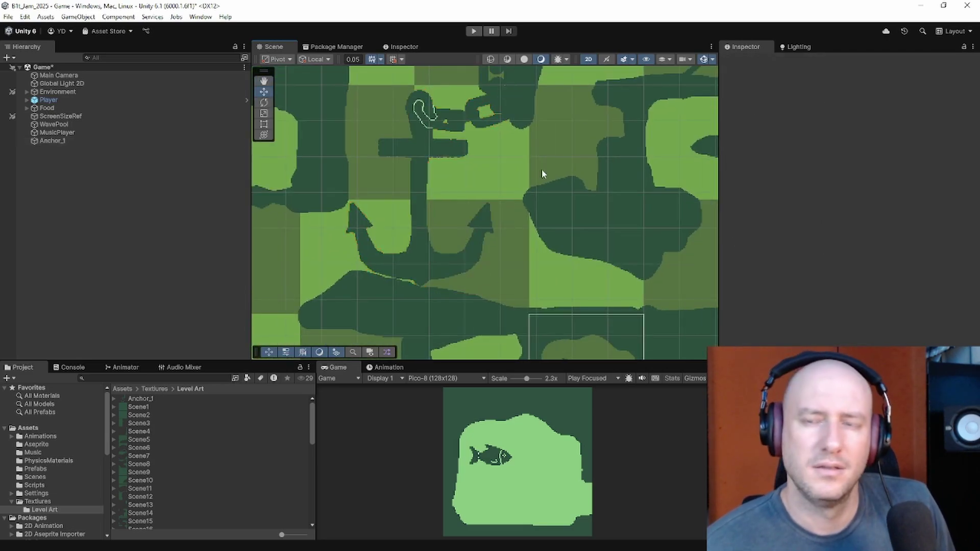
# Step: Add a Polygon Collider 2D to the anchor and inspect how its outline fits the sprite
pyautogui.click(426, 204)
pyautogui.click(820, 317)
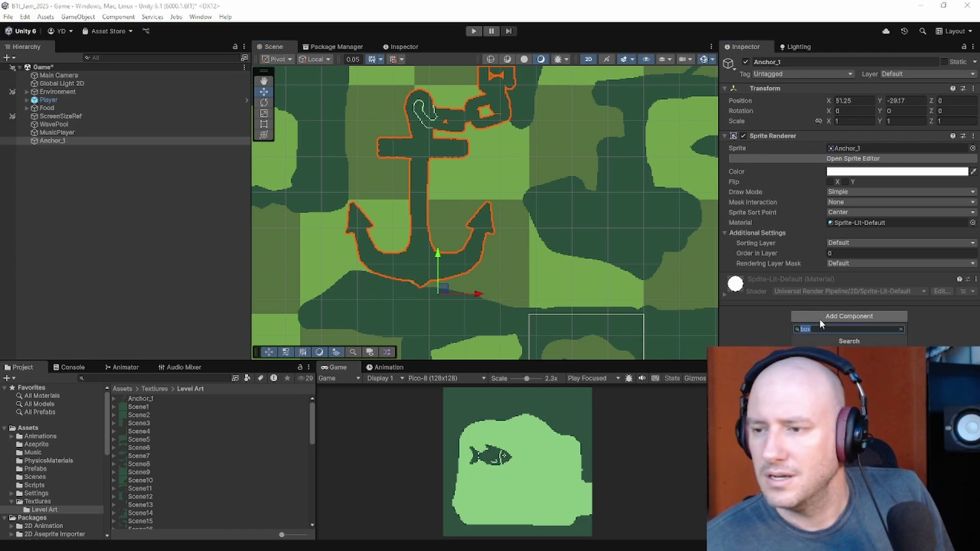
pyautogui.write('po')
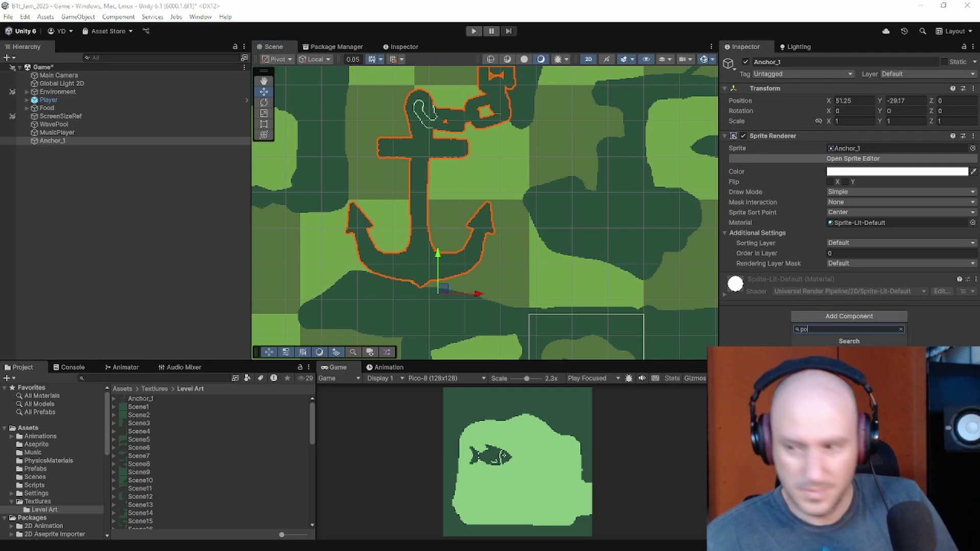
pyautogui.write('l')
pyautogui.press('Return')
pyautogui.scroll(4, 405, 234)
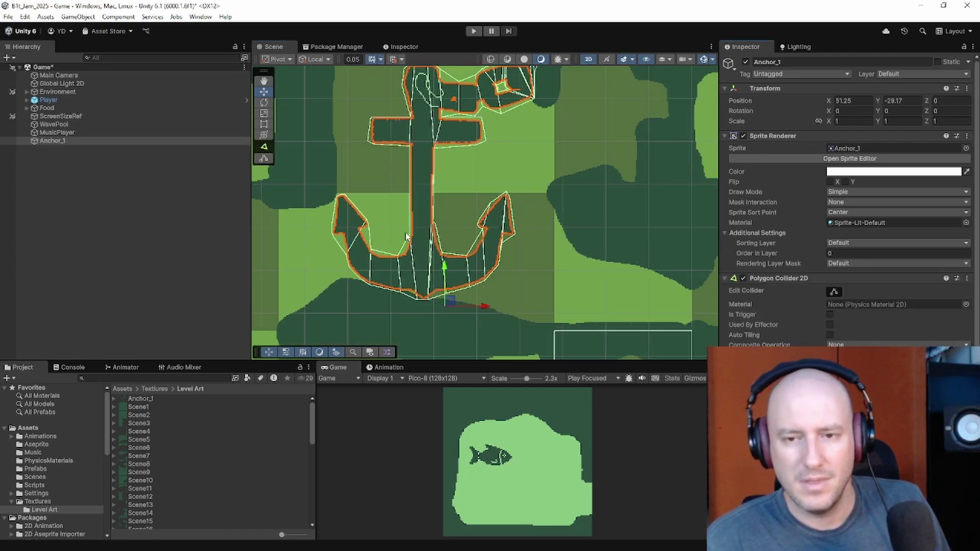
pyautogui.scroll(3, 482, 213)
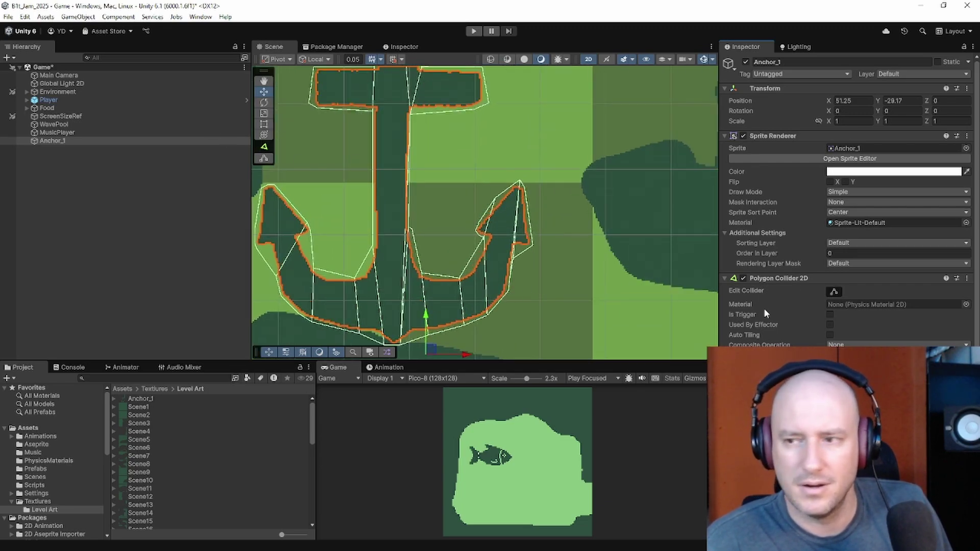
# Step: Edit the anchor's polygon collider, pulling its points onto the sprite's bottom edge and the tip of the left fluke
pyautogui.click(832, 291)
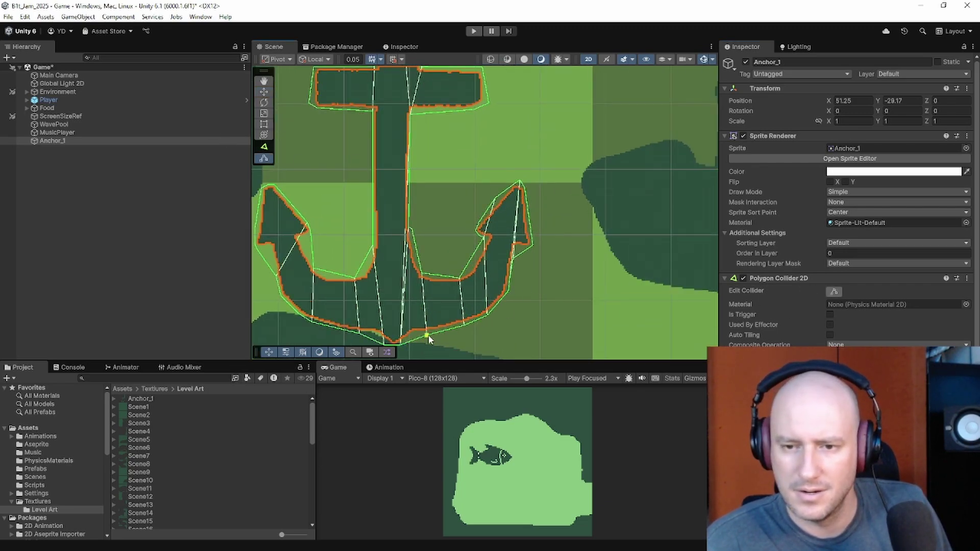
pyautogui.moveTo(426, 335); pyautogui.dragTo(313, 320)
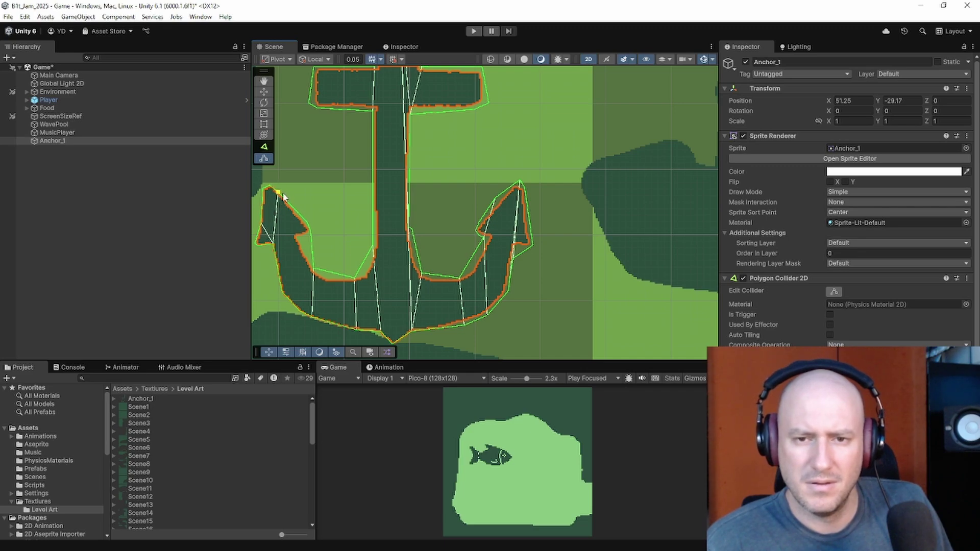
pyautogui.moveTo(282, 194); pyautogui.dragTo(310, 218)
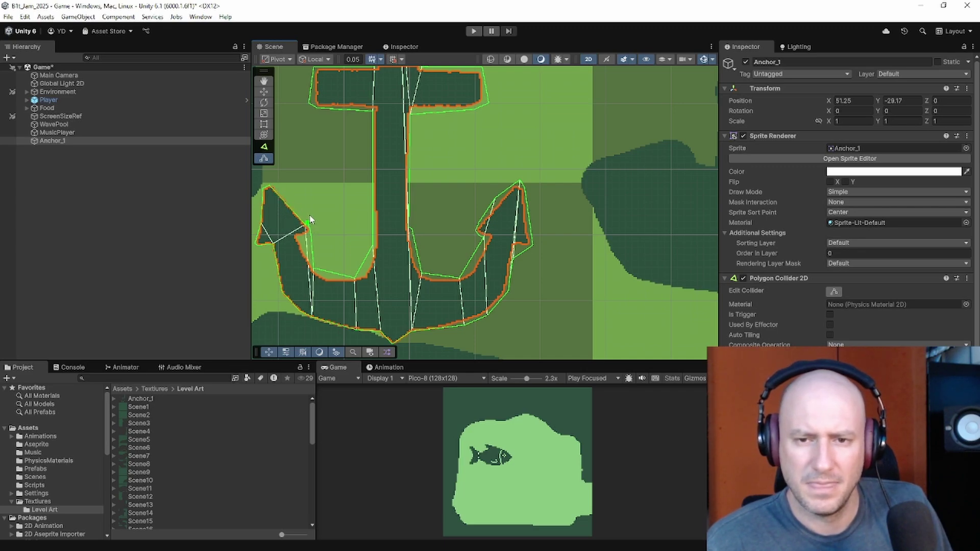
# Step: Fit the collider outline to the left fluke's barb and along the inner curve up to the shank
pyautogui.scroll(5, 309, 225)
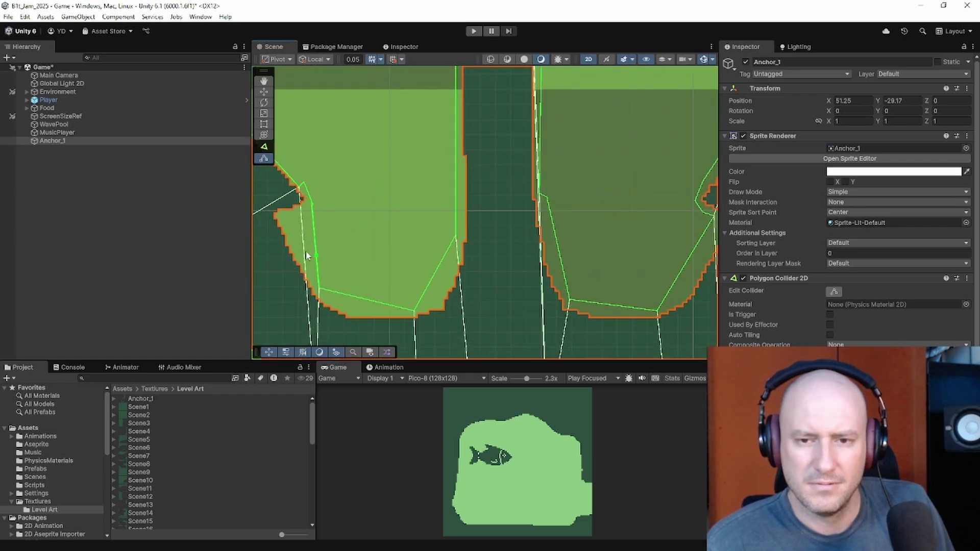
pyautogui.moveTo(311, 199); pyautogui.dragTo(348, 317)
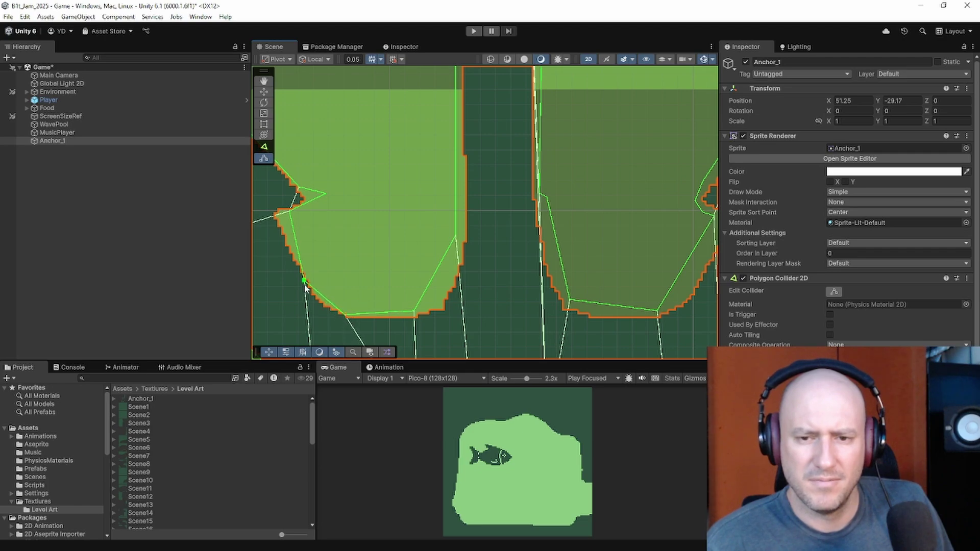
pyautogui.moveTo(304, 281); pyautogui.dragTo(313, 293)
pyautogui.moveTo(293, 212)
pyautogui.mouseDown()
pyautogui.moveTo(279, 217)
pyautogui.moveTo(303, 206)
pyautogui.mouseUp()
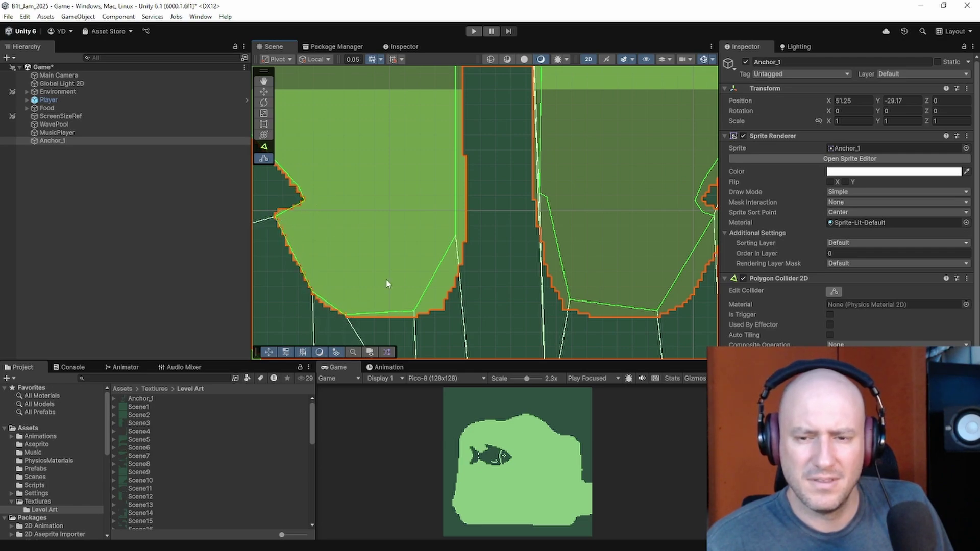
pyautogui.moveTo(414, 316); pyautogui.dragTo(416, 321)
pyautogui.moveTo(438, 277); pyautogui.dragTo(445, 303)
pyautogui.moveTo(458, 243); pyautogui.dragTo(462, 225)
# Step: Tighten the collider around the left half of the anchor's crossbar
pyautogui.scroll(-3, 469, 245)
pyautogui.scroll(3, 474, 246)
pyautogui.moveTo(377, 226)
pyautogui.mouseDown()
pyautogui.moveTo(367, 221)
pyautogui.moveTo(375, 220)
pyautogui.mouseUp()
pyautogui.moveTo(374, 168); pyautogui.dragTo(376, 172)
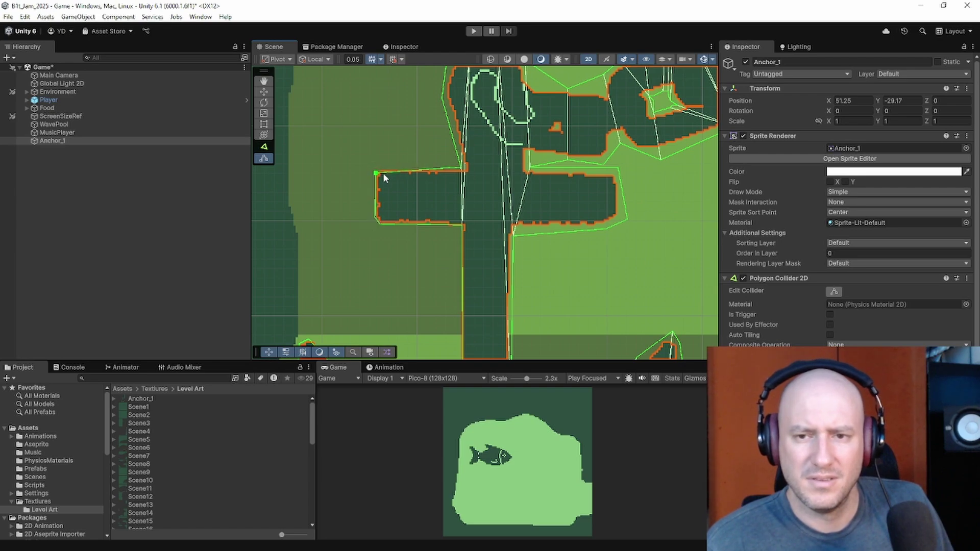
pyautogui.moveTo(463, 166); pyautogui.dragTo(466, 172)
# Step: Fit the collider around the anchor's top ring and along the upper-left edges of the adjoining chain links
pyautogui.scroll(1, 452, 139)
pyautogui.moveTo(457, 114); pyautogui.dragTo(445, 164, button='middle')
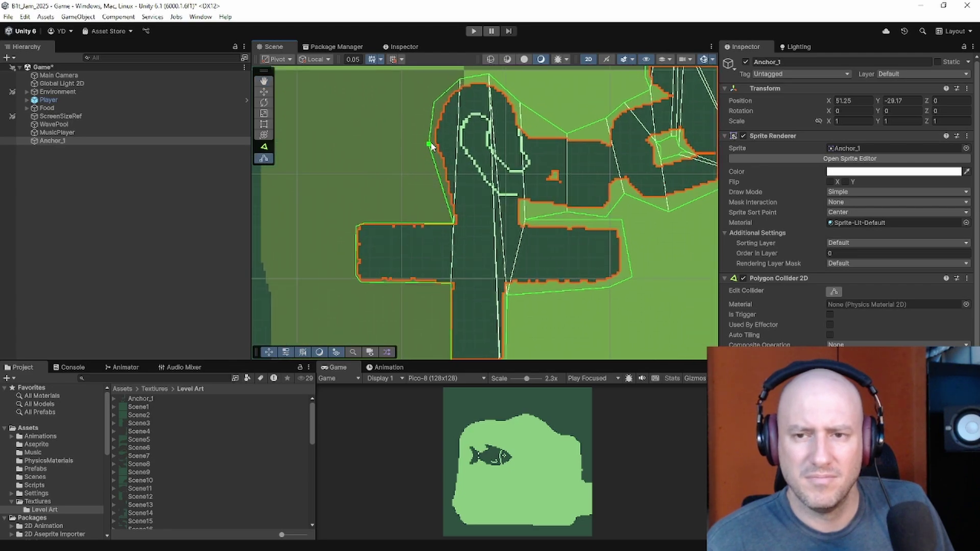
pyautogui.moveTo(440, 148); pyautogui.dragTo(608, 142)
pyautogui.click(507, 97)
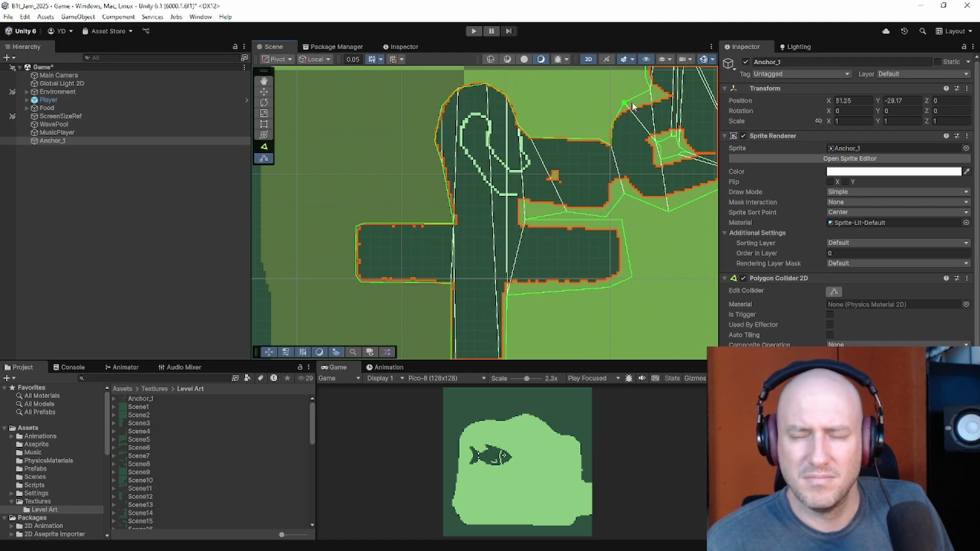
pyautogui.moveTo(624, 102); pyautogui.dragTo(619, 112)
pyautogui.moveTo(618, 113); pyautogui.dragTo(569, 148, button='middle')
pyautogui.moveTo(570, 148); pyautogui.dragTo(601, 109)
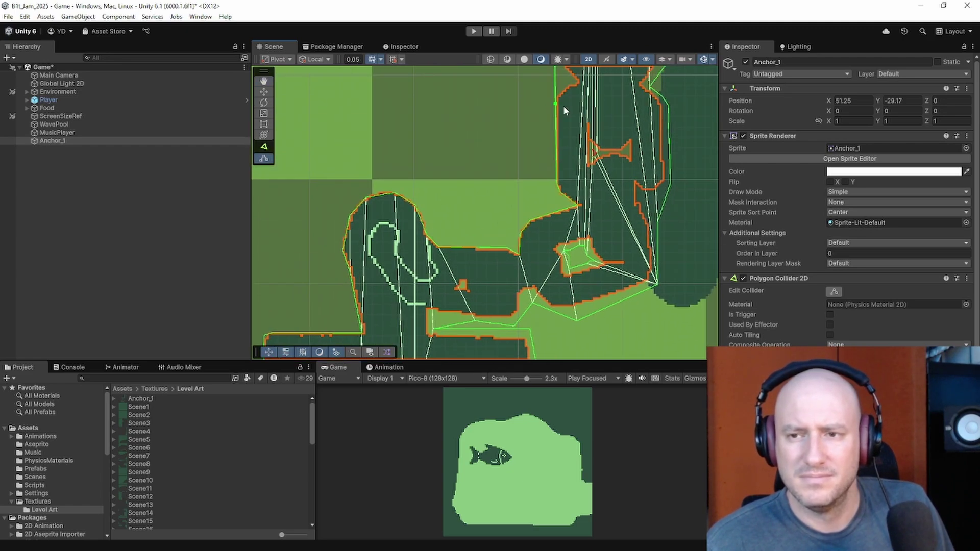
# Step: Fit the collider to the crossbar's right half and the undersides of the lowest chain links
pyautogui.moveTo(564, 204); pyautogui.dragTo(493, 152, button='middle')
pyautogui.scroll(2, 488, 218)
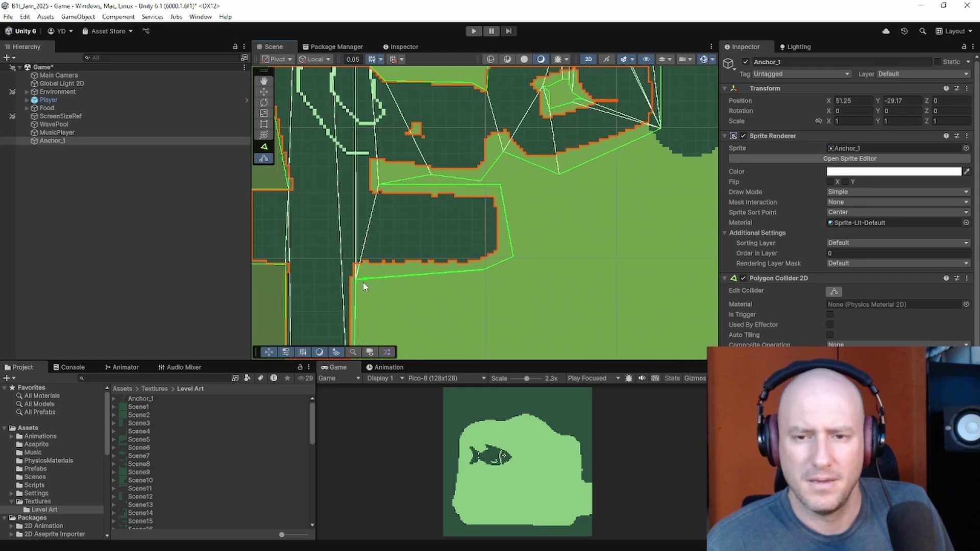
pyautogui.moveTo(357, 277); pyautogui.dragTo(452, 194)
pyautogui.moveTo(380, 185); pyautogui.dragTo(370, 162)
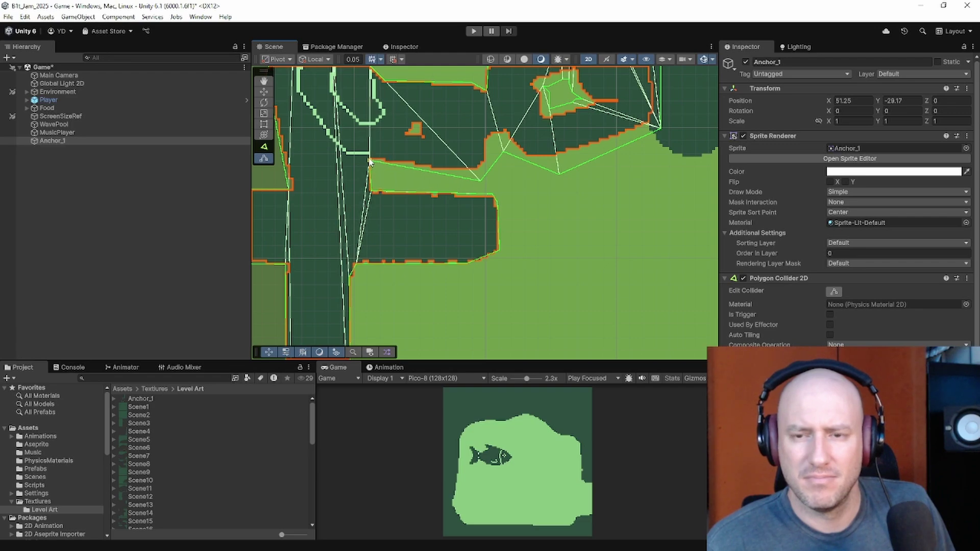
pyautogui.moveTo(480, 180); pyautogui.dragTo(528, 154)
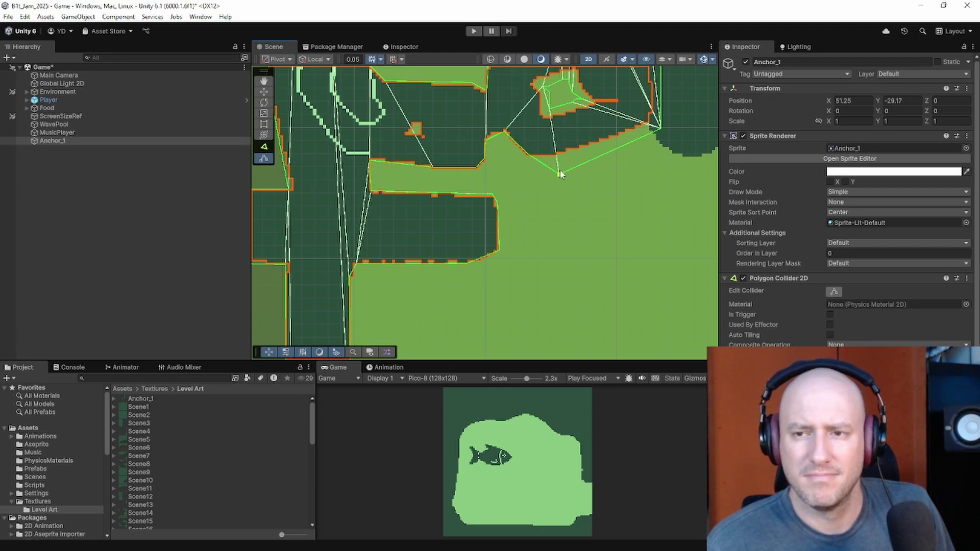
pyautogui.moveTo(650, 129); pyautogui.dragTo(649, 123)
pyautogui.moveTo(652, 139); pyautogui.dragTo(617, 249, button='middle')
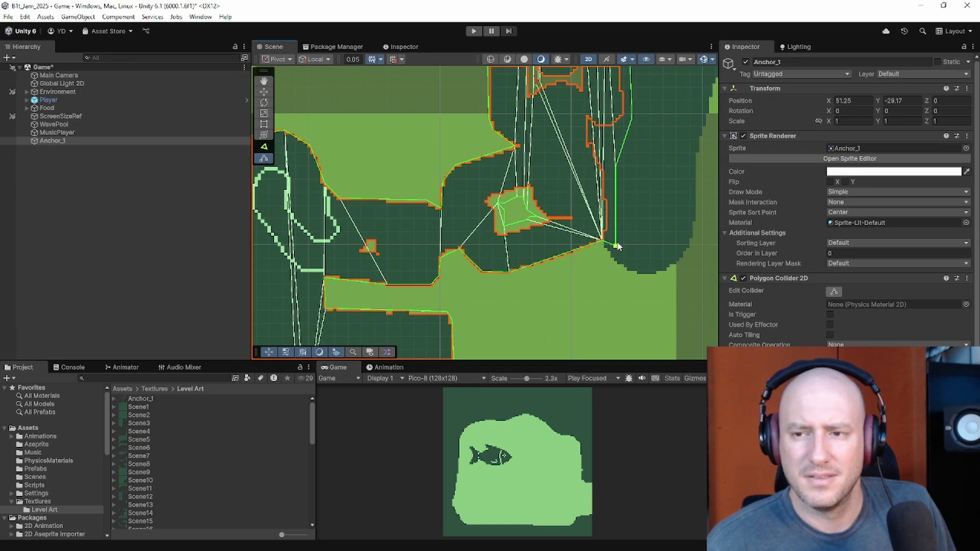
pyautogui.moveTo(589, 177)
pyautogui.mouseDown(button='middle')
pyautogui.moveTo(599, 324)
pyautogui.moveTo(593, 243)
pyautogui.moveTo(578, 285)
pyautogui.mouseUp(button='middle')
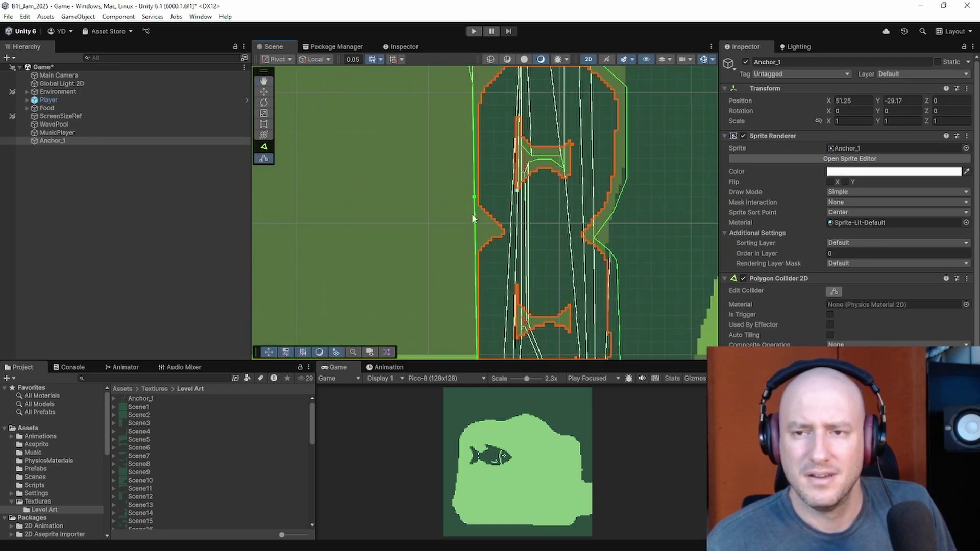
pyautogui.moveTo(473, 216); pyautogui.dragTo(541, 193, button='middle')
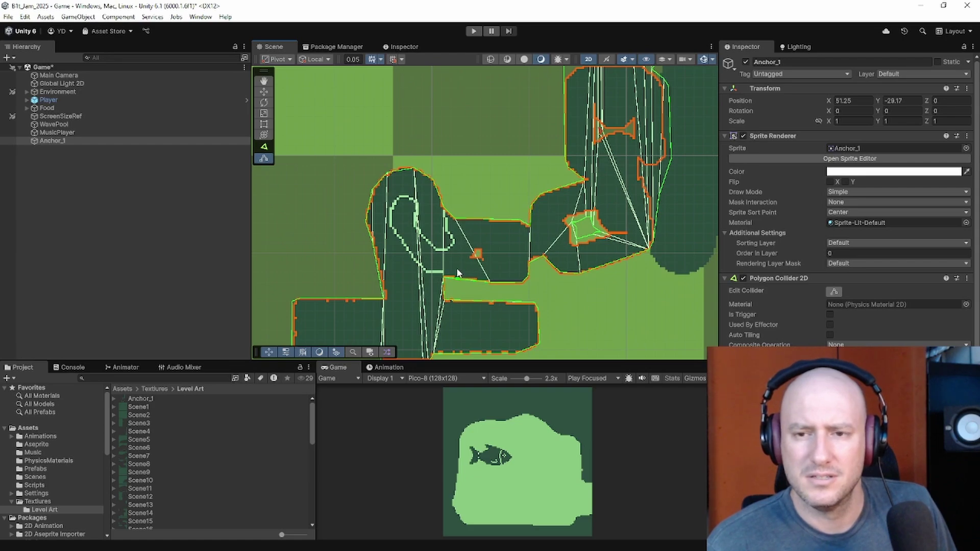
# Step: Fit the collider to the right arm's inner curve, its arrow-shaped fluke and the outer edge down to the base
pyautogui.scroll(-5, 458, 273)
pyautogui.moveTo(503, 300); pyautogui.dragTo(453, 153, button='middle')
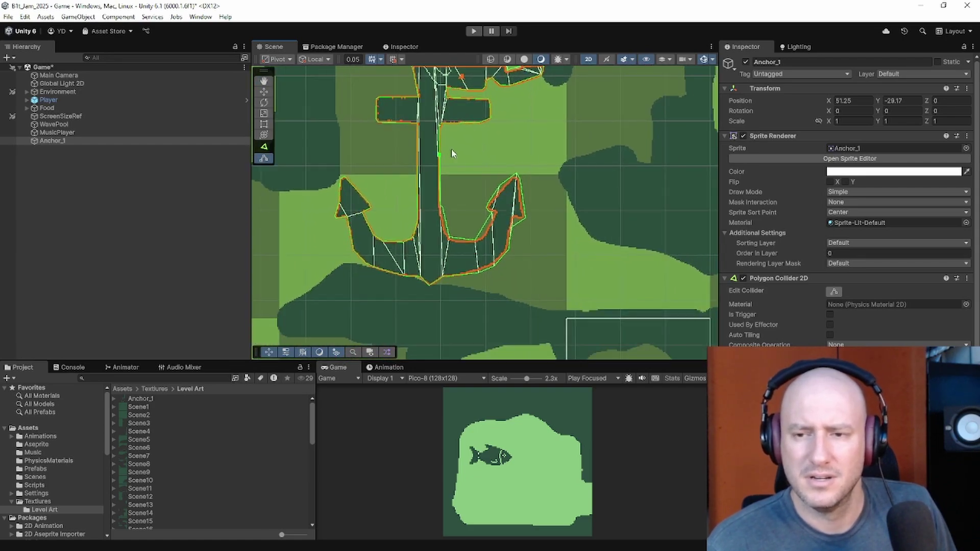
pyautogui.scroll(4, 468, 225)
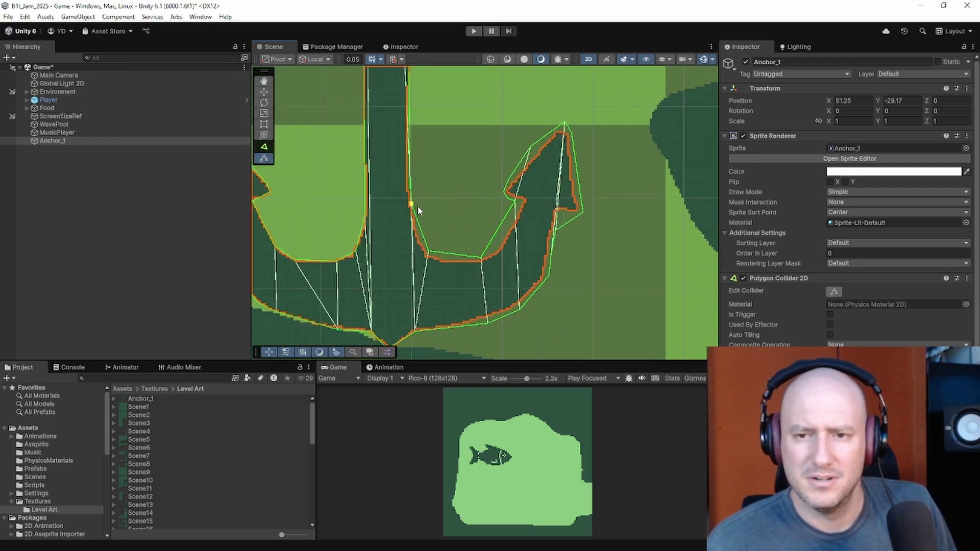
pyautogui.moveTo(427, 245); pyautogui.dragTo(470, 263)
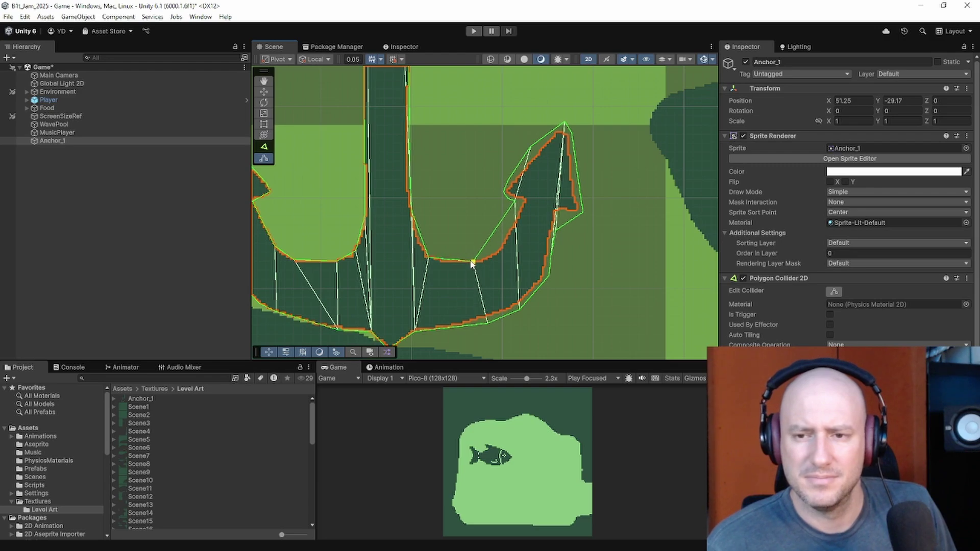
pyautogui.moveTo(513, 204); pyautogui.dragTo(509, 183)
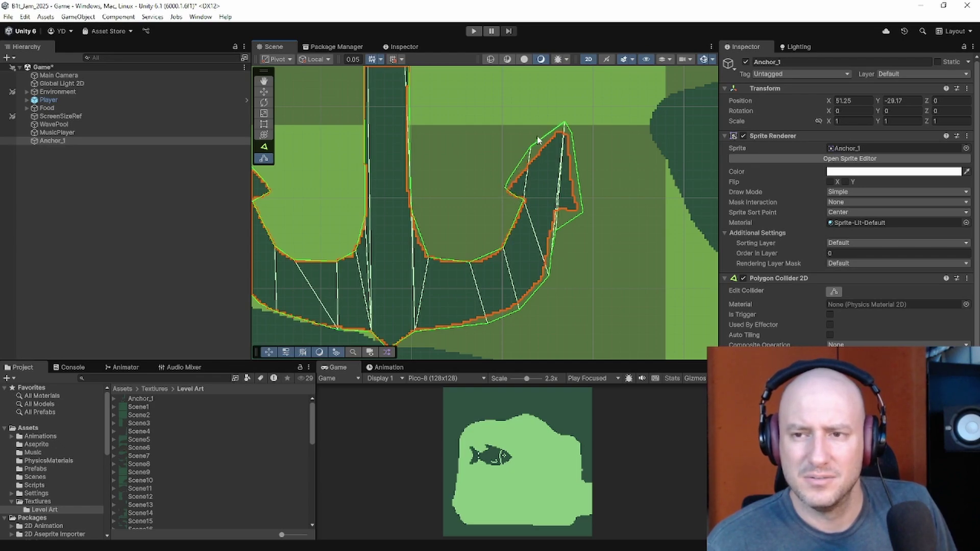
pyautogui.moveTo(564, 123); pyautogui.dragTo(539, 153)
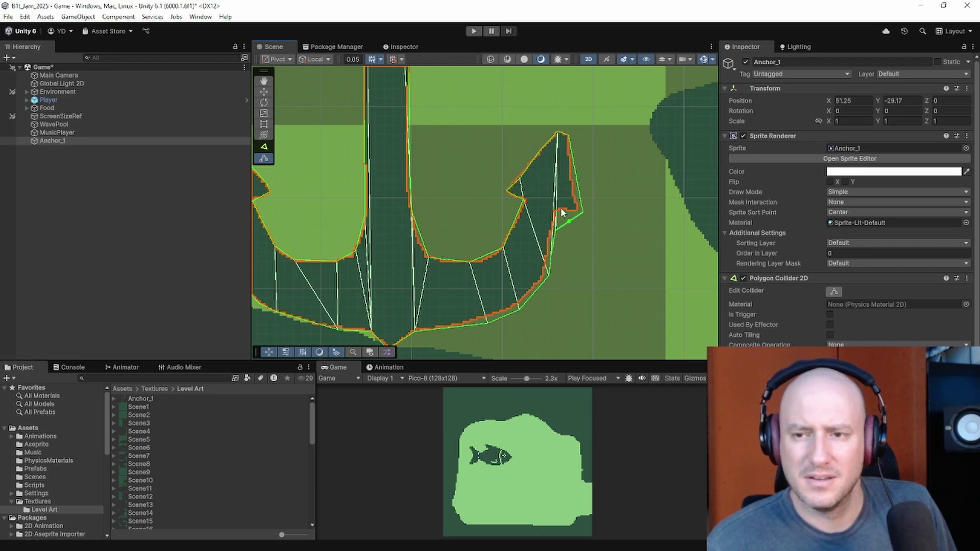
pyautogui.moveTo(584, 212); pyautogui.dragTo(576, 208)
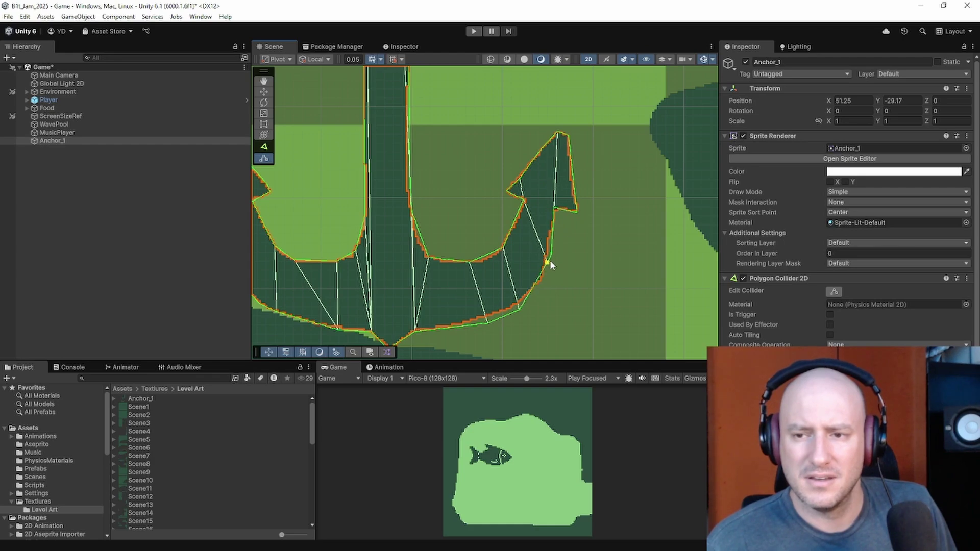
pyautogui.moveTo(549, 260); pyautogui.dragTo(486, 315)
# Step: Finish editing the anchor's collider and deselect the anchor to view it within the level
pyautogui.scroll(-8, 467, 263)
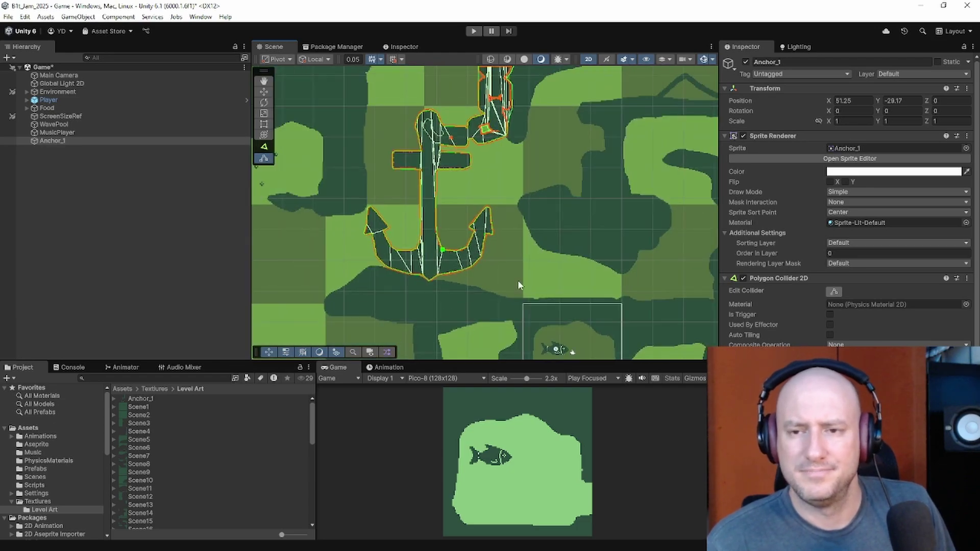
pyautogui.click(833, 292)
pyautogui.scroll(-2, 592, 239)
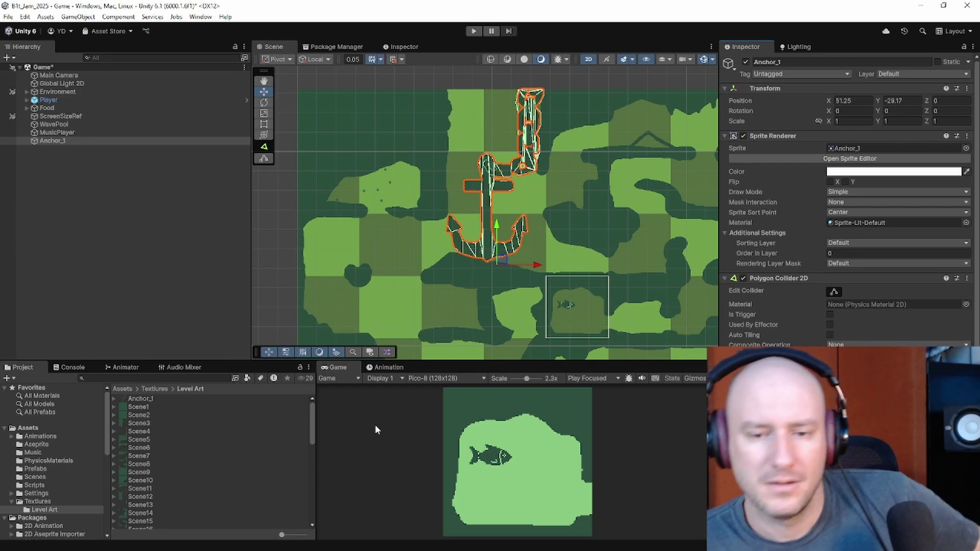
pyautogui.click(185, 291)
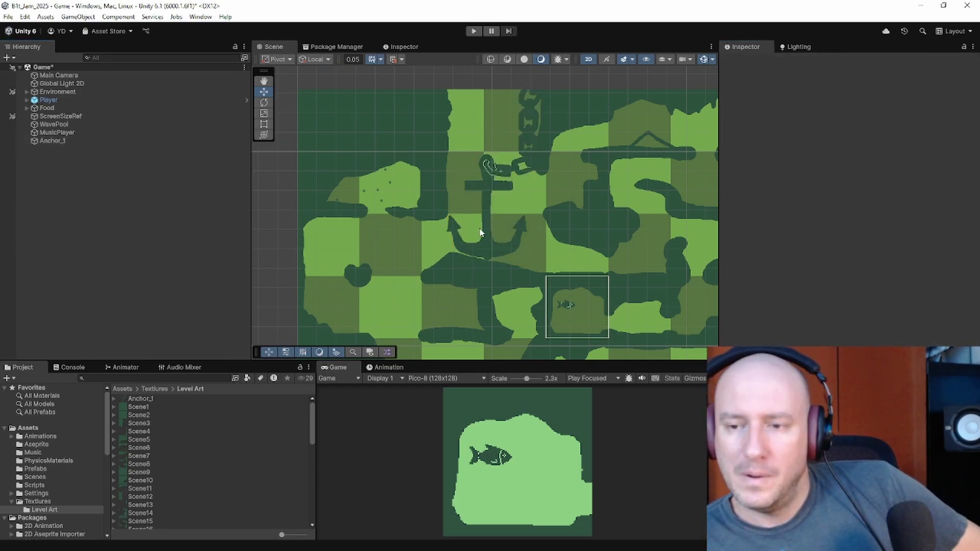
pyautogui.moveTo(569, 267); pyautogui.dragTo(502, 191, button='middle')
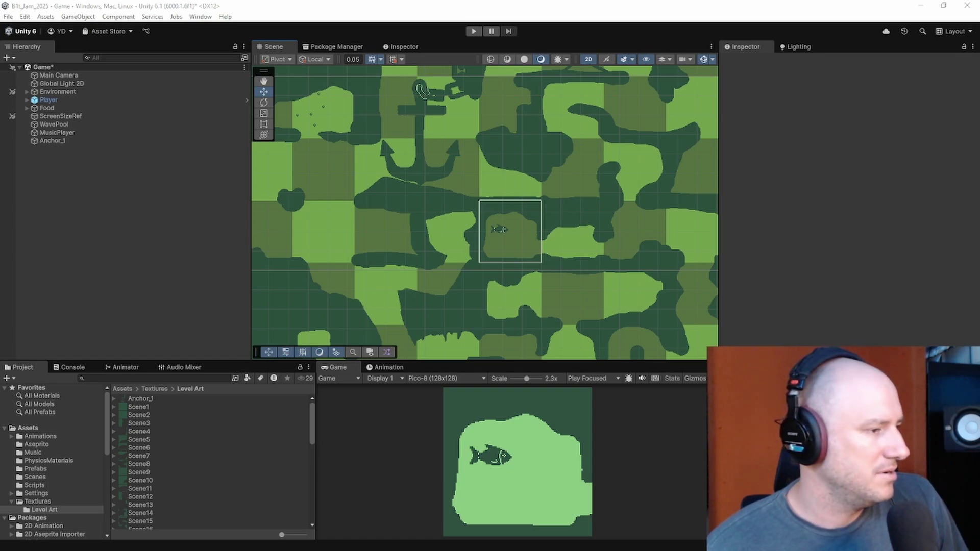
# Step: Switch to Aseprite, open the LevelArt.aseprite document and check the Props layer's visibility around the outlined round boulder
pyautogui.hotkey('alt', 'Tab')
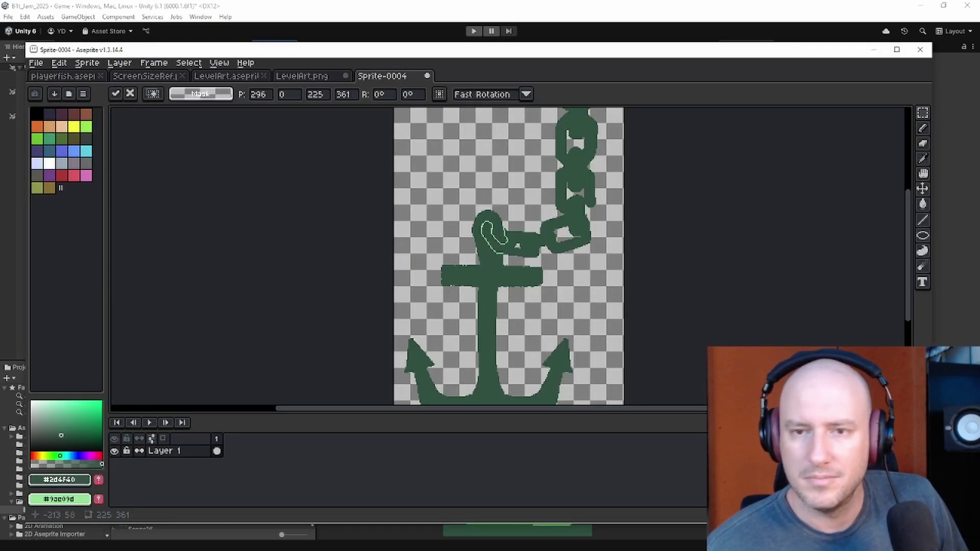
pyautogui.click(220, 76)
pyautogui.scroll(-2, 431, 321)
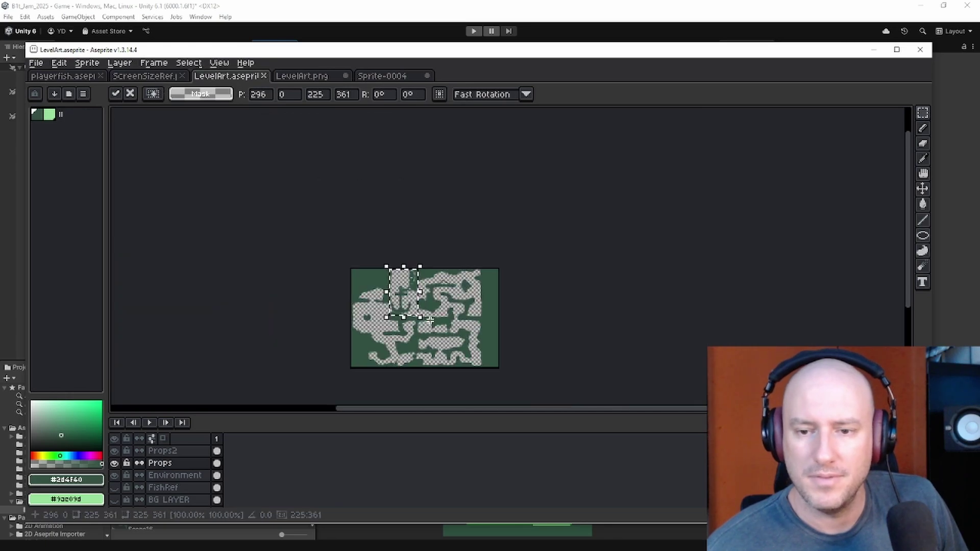
pyautogui.scroll(5, 430, 320)
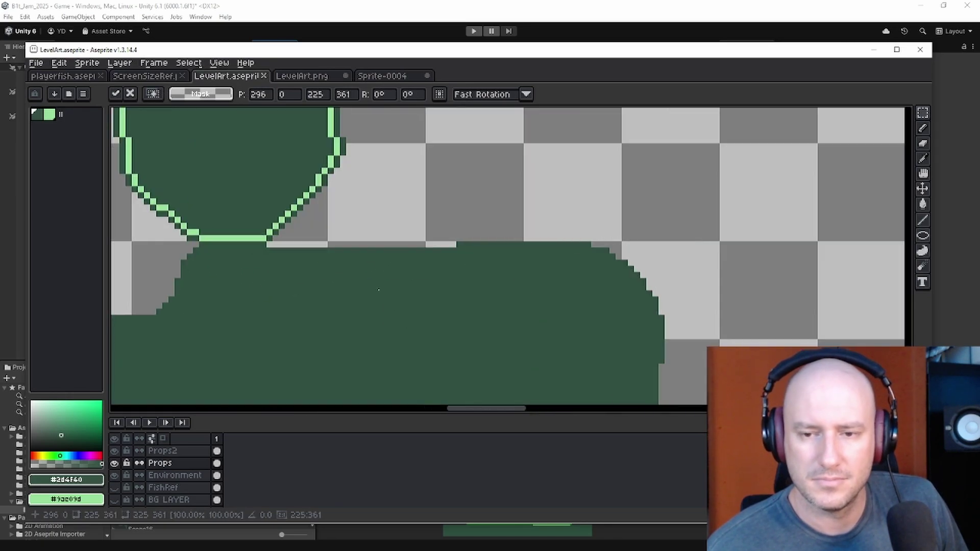
pyautogui.scroll(-1, 378, 290)
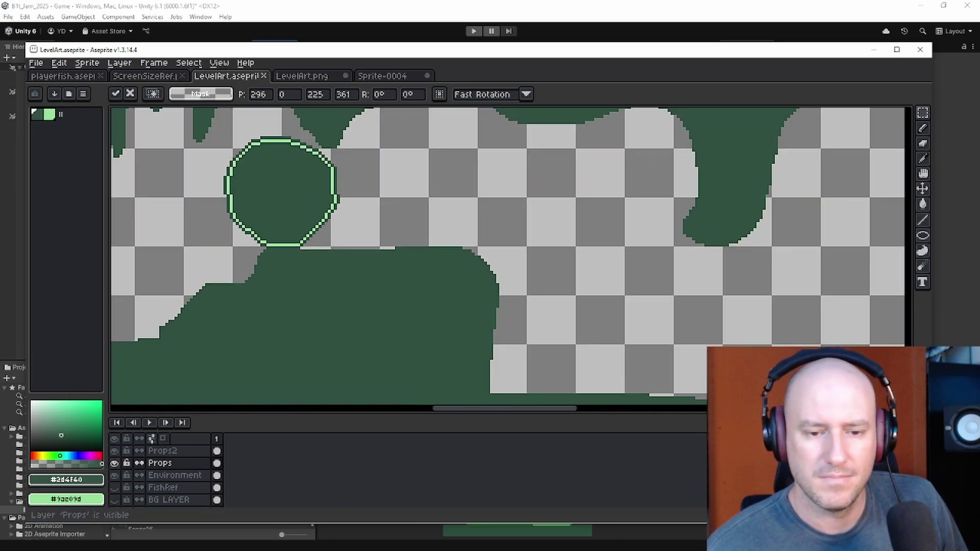
pyautogui.click(115, 464)
pyautogui.click(114, 463)
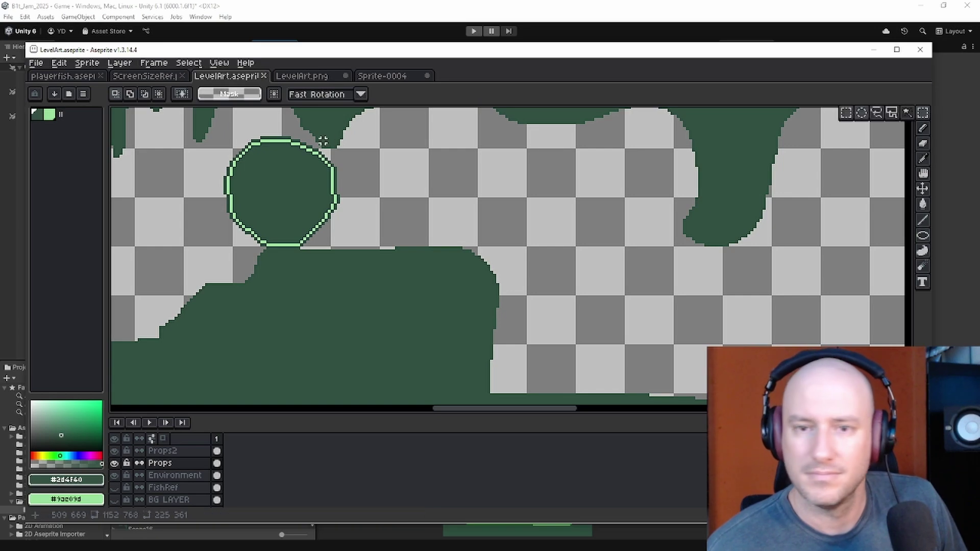
# Step: Select the outlined round boulder on the Props layer with a tight rectangular marquee of about 38 × 37 px
pyautogui.moveTo(221, 134); pyautogui.dragTo(348, 249)
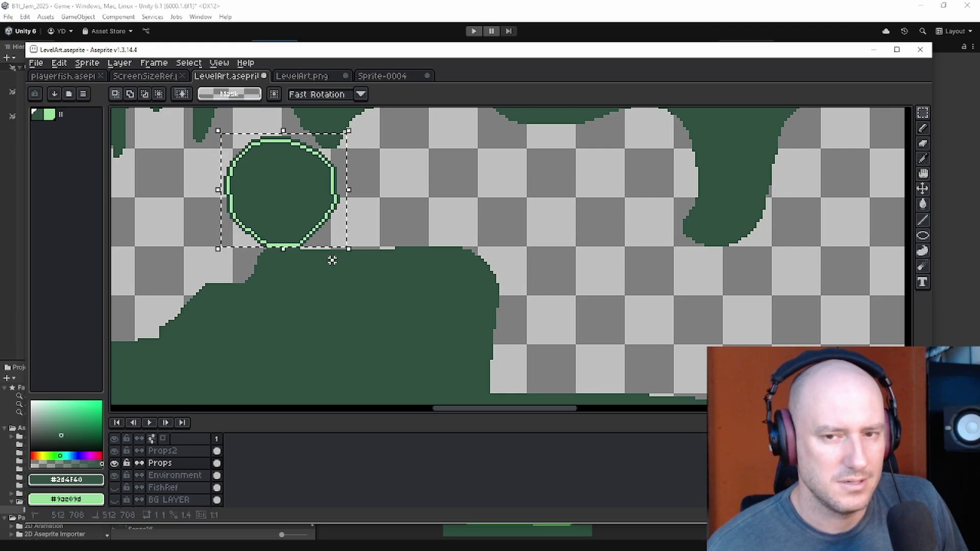
pyautogui.moveTo(221, 124); pyautogui.dragTo(376, 280)
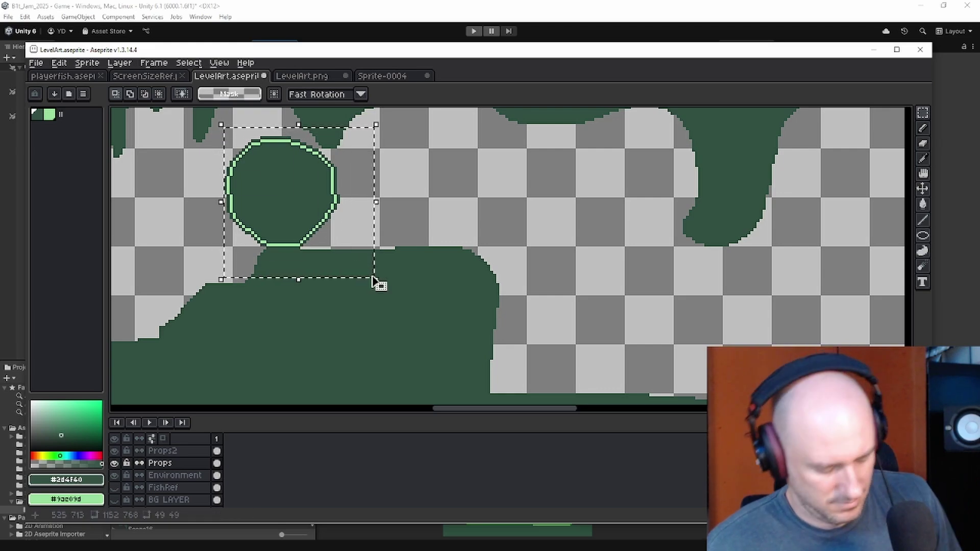
pyautogui.click(436, 214)
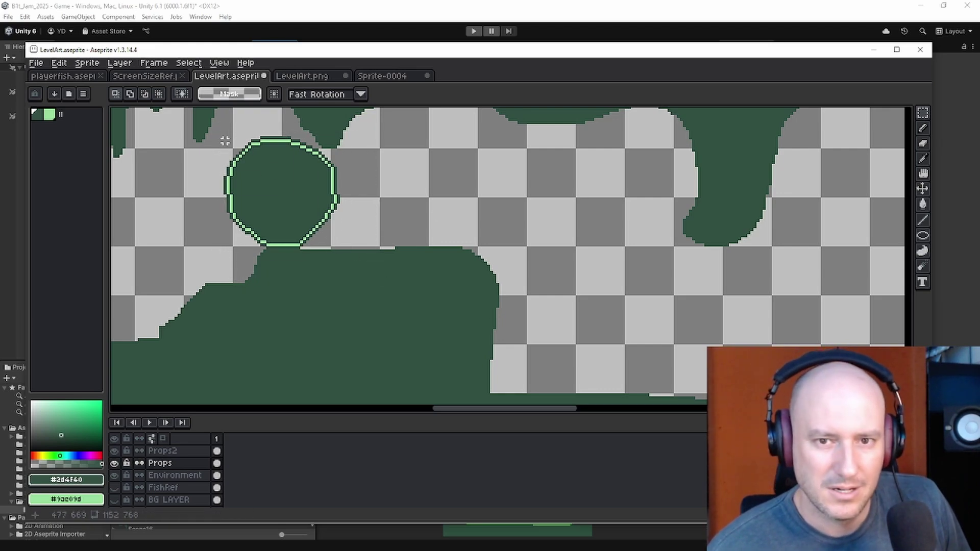
pyautogui.moveTo(225, 138); pyautogui.dragTo(342, 250)
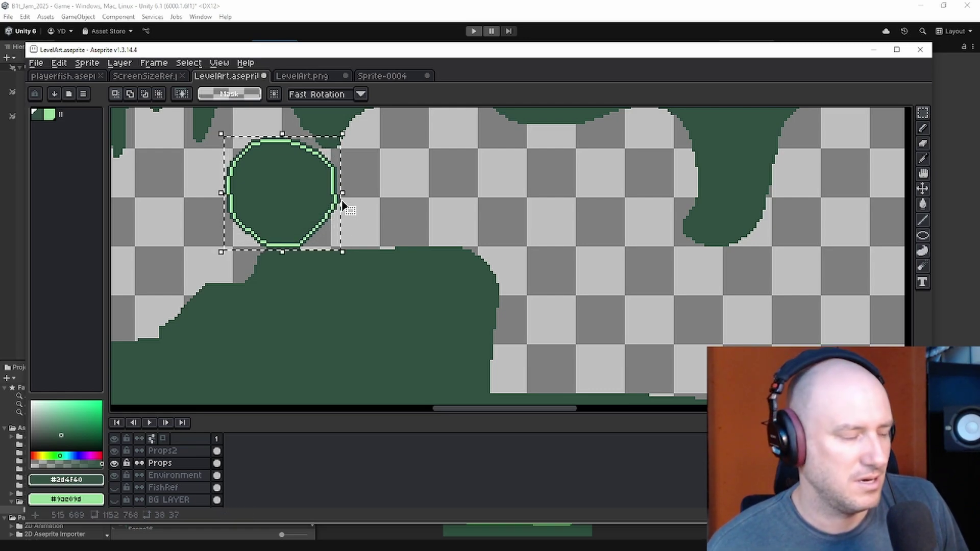
# Step: Export the LevelArt document's full canvas as RollingRock.png, continuing despite the unsupported layers
pyautogui.press('i')
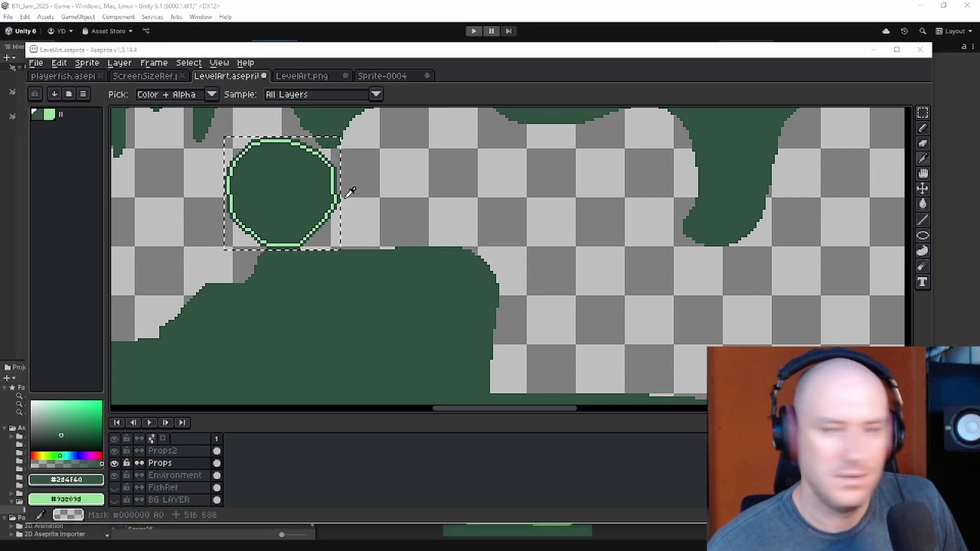
pyautogui.click(36, 62)
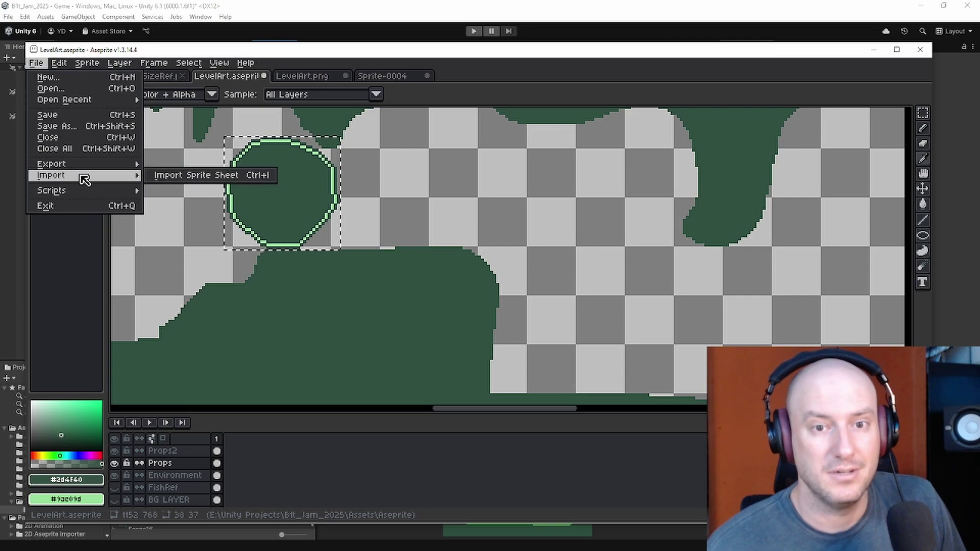
pyautogui.moveTo(64, 164)
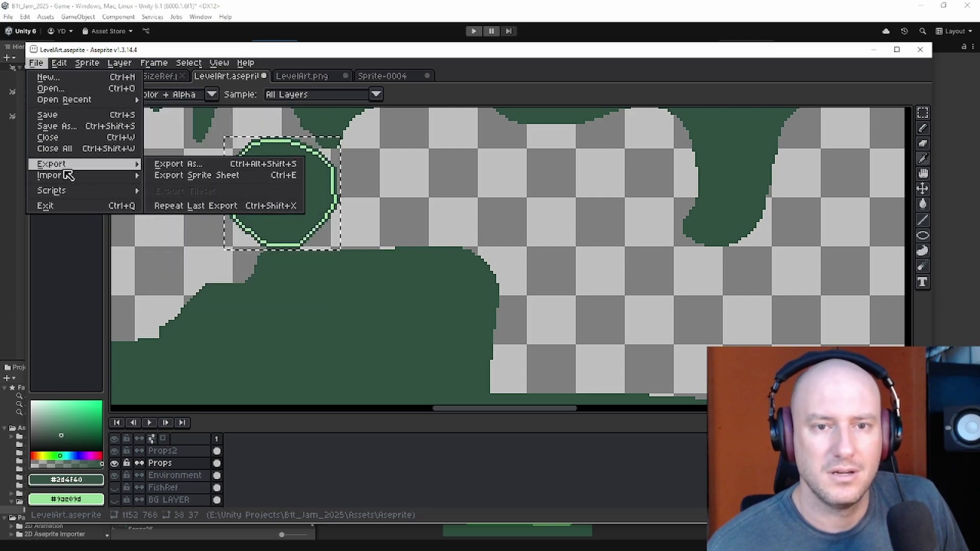
pyautogui.click(169, 165)
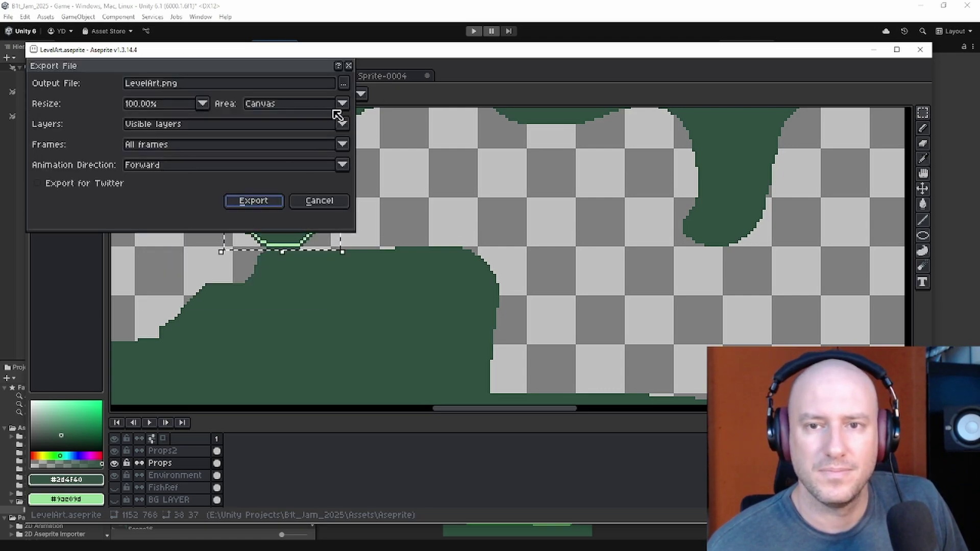
pyautogui.click(346, 83)
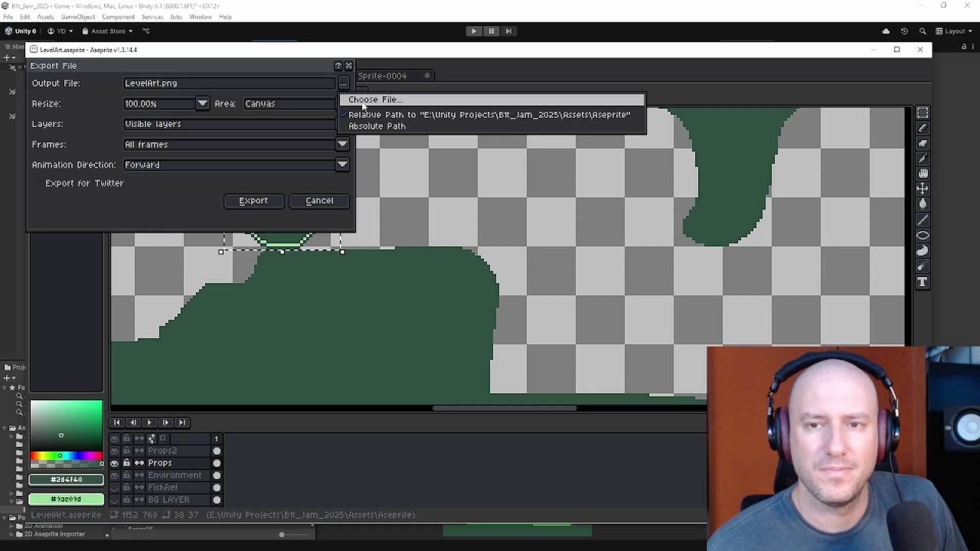
pyautogui.click(363, 98)
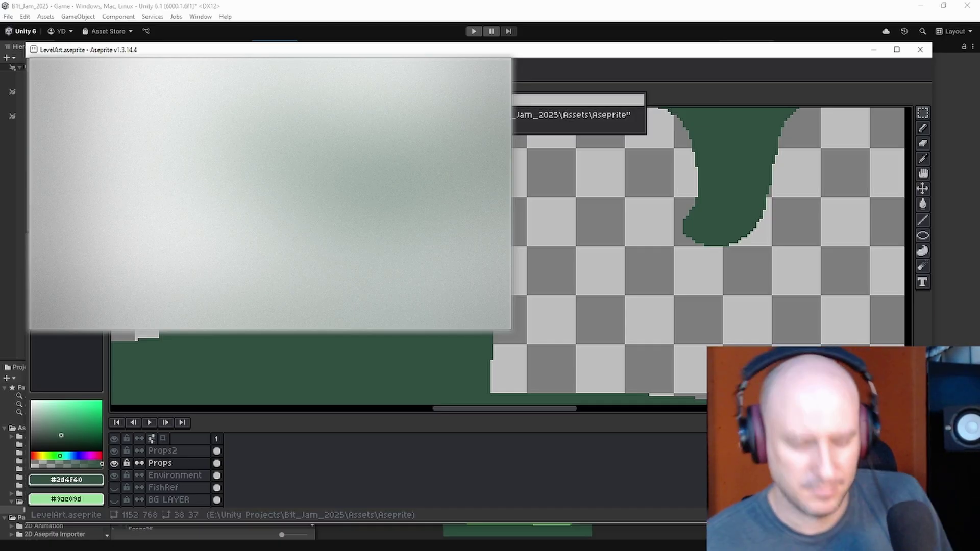
pyautogui.click(302, 236)
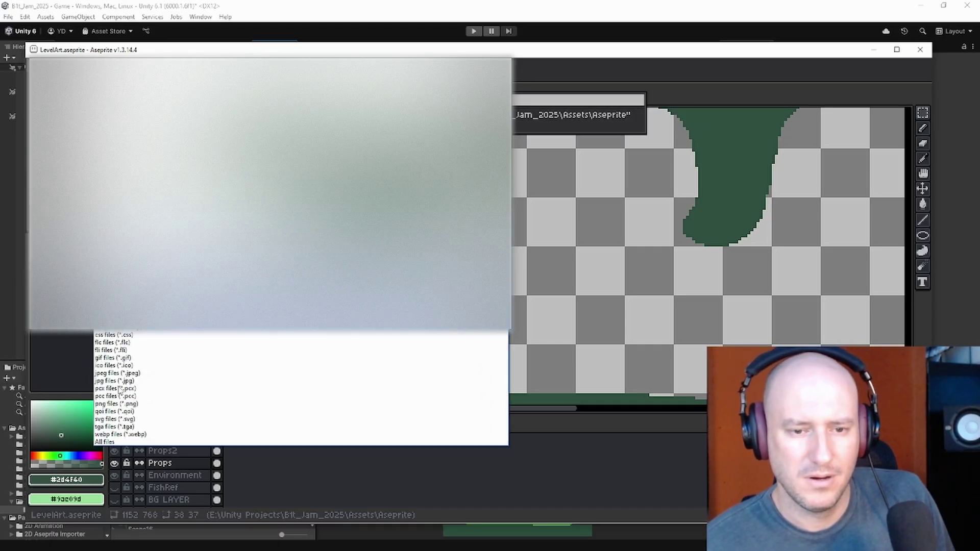
pyautogui.click(301, 309)
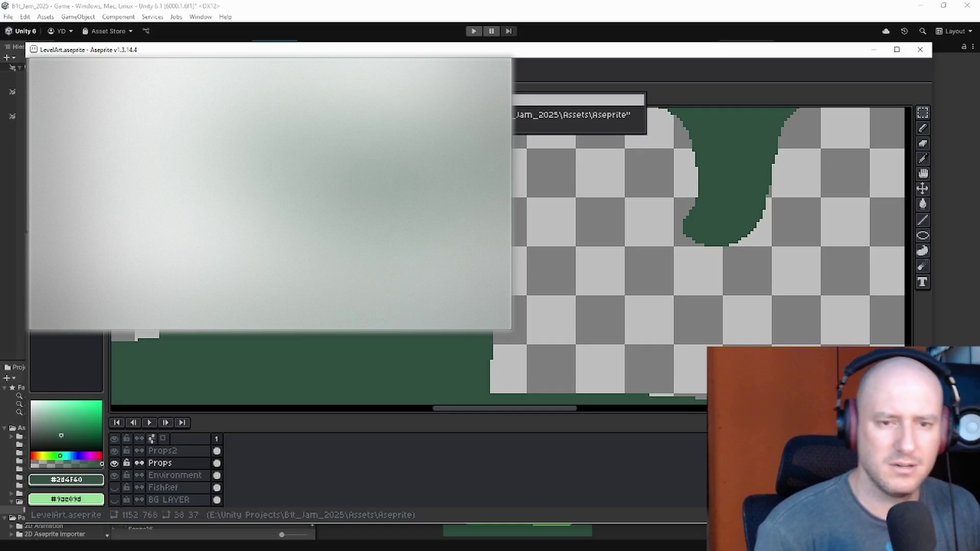
pyautogui.click(301, 302)
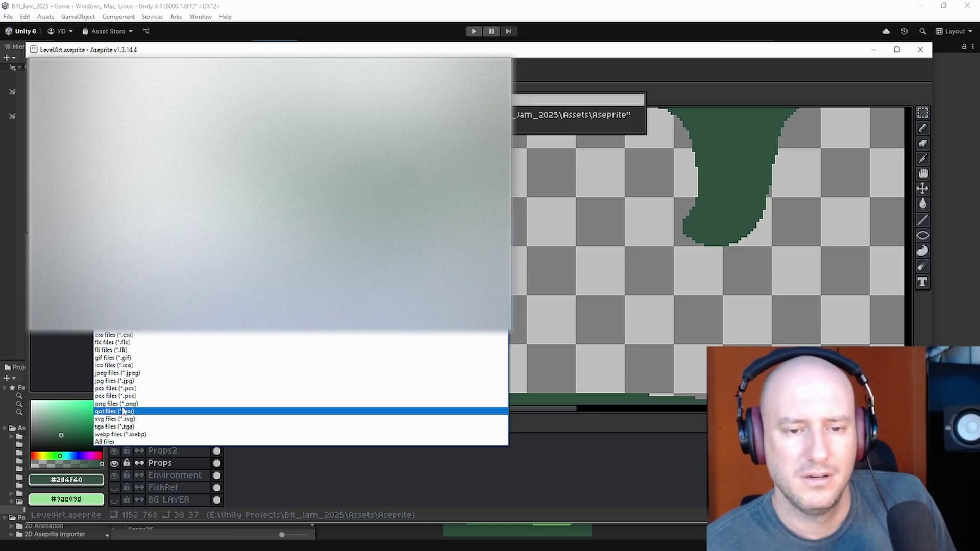
pyautogui.click(448, 360)
pyautogui.click(410, 315)
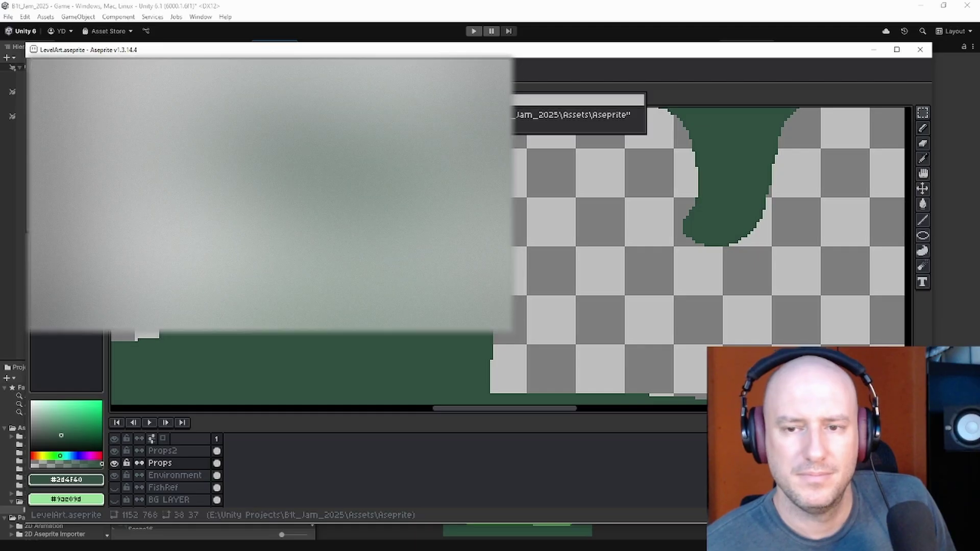
pyautogui.click(263, 199)
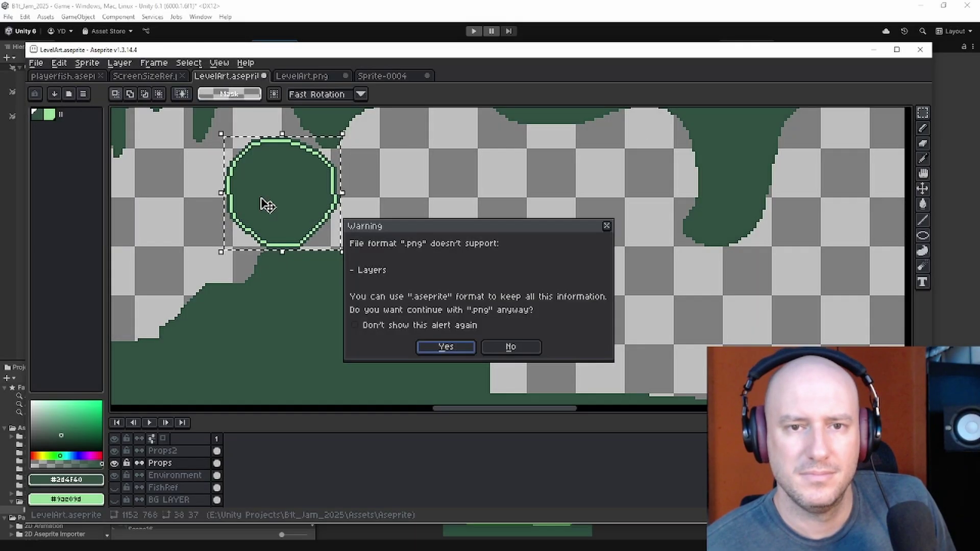
pyautogui.click(442, 347)
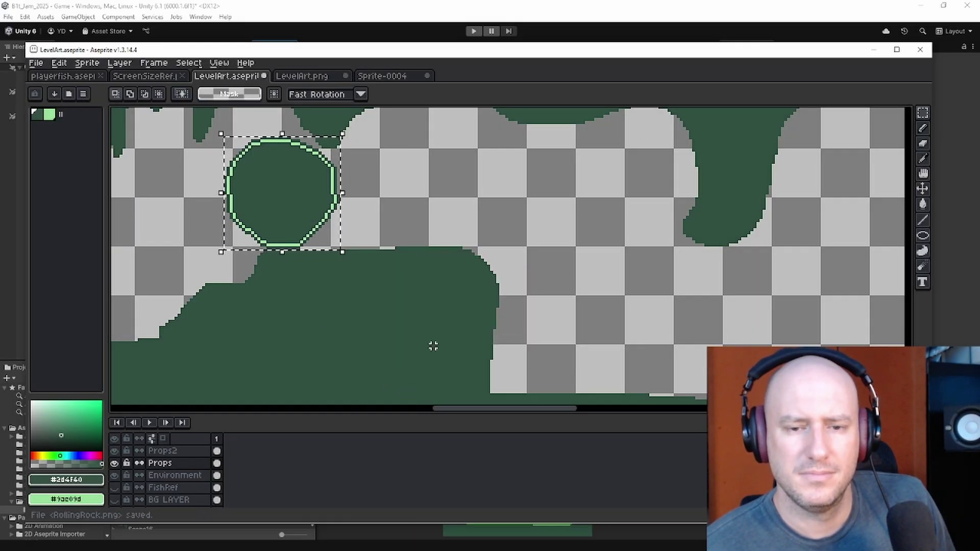
# Step: Copy the selected boulder and paste it into a new 38 × 37 px RGB sprite with a transparent background
pyautogui.click(284, 231)
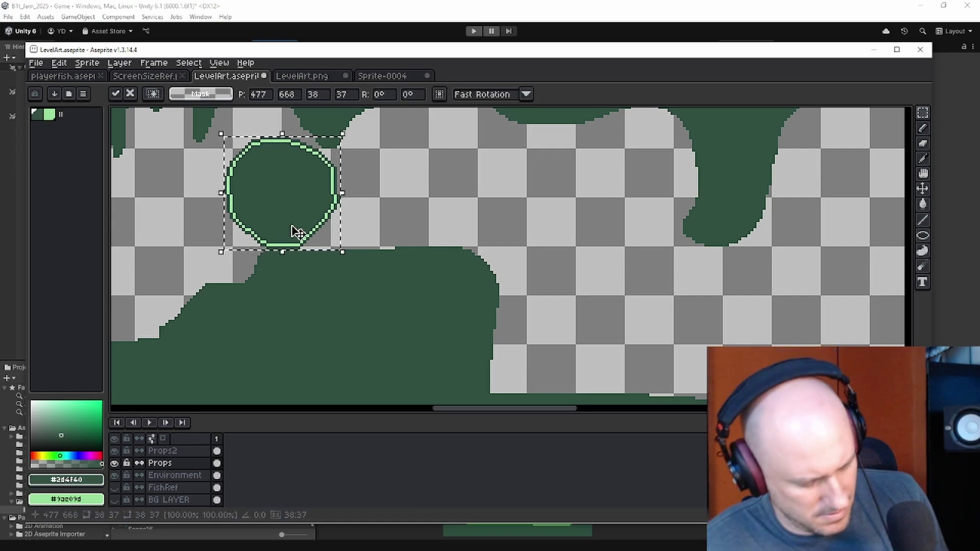
pyautogui.click(36, 62)
pyautogui.click(48, 79)
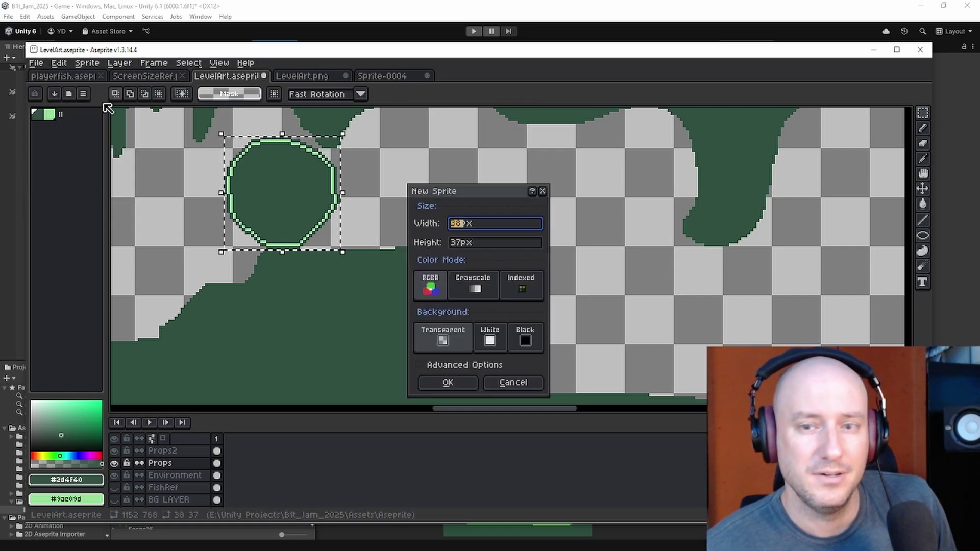
pyautogui.click(449, 381)
pyautogui.hotkey('ctrl', 'v')
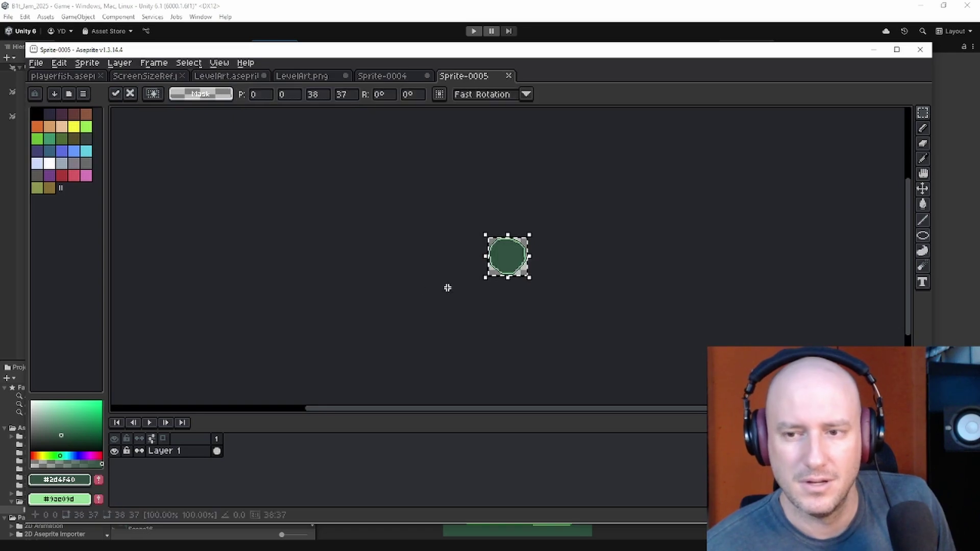
# Step: Export the new boulder sprite as RollingRock.png into the Level Art textures folder, replacing the existing file
pyautogui.click(35, 62)
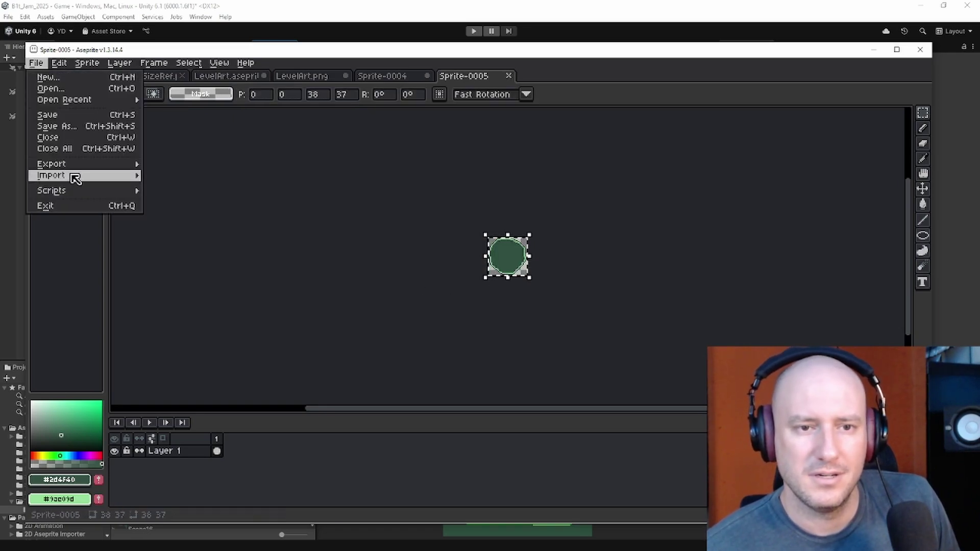
pyautogui.moveTo(94, 163)
pyautogui.click(167, 165)
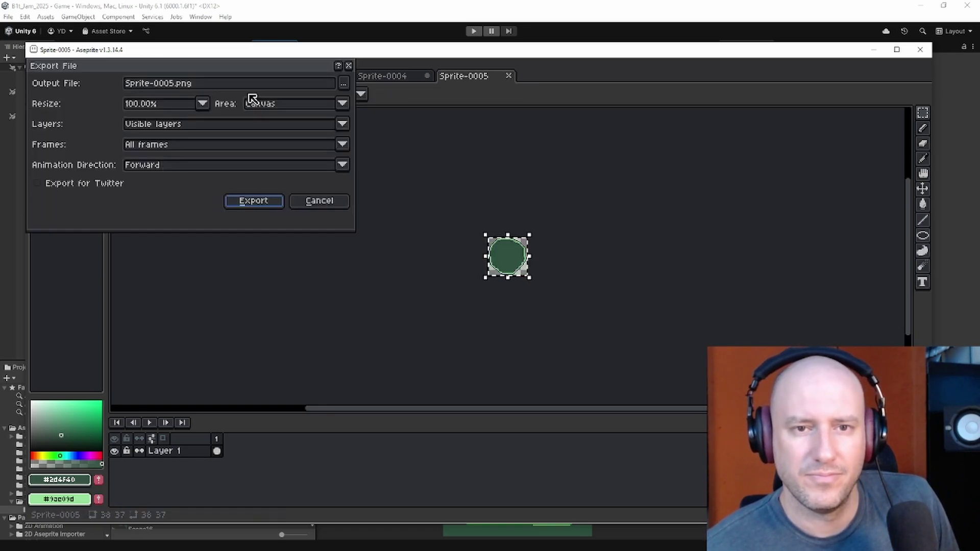
pyautogui.click(344, 84)
pyautogui.click(360, 100)
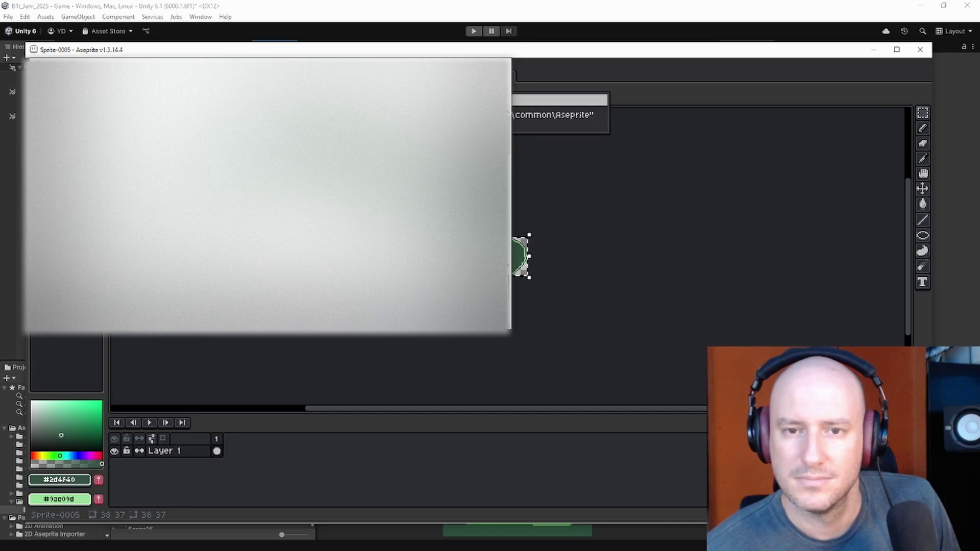
pyautogui.press('Return')
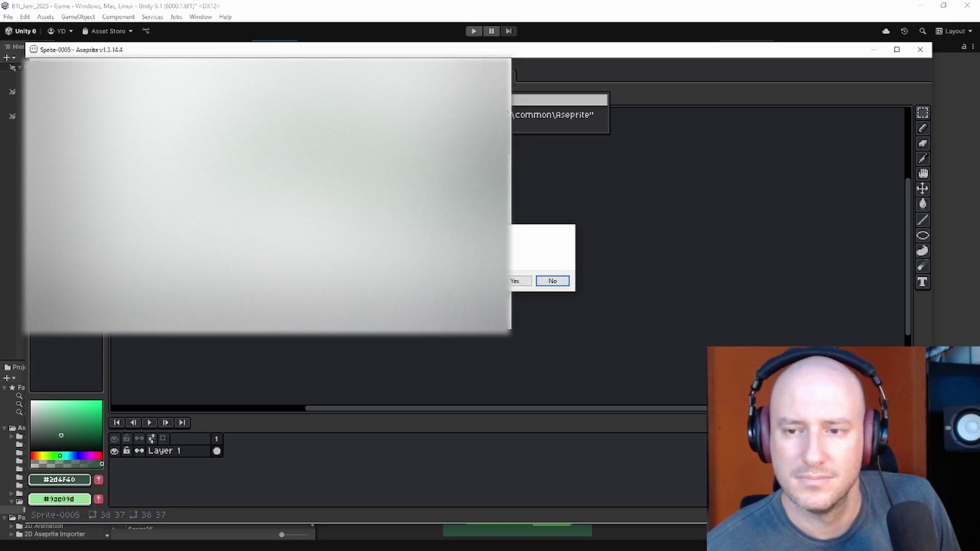
pyautogui.press('Left')
pyautogui.press('Return')
pyautogui.click(256, 202)
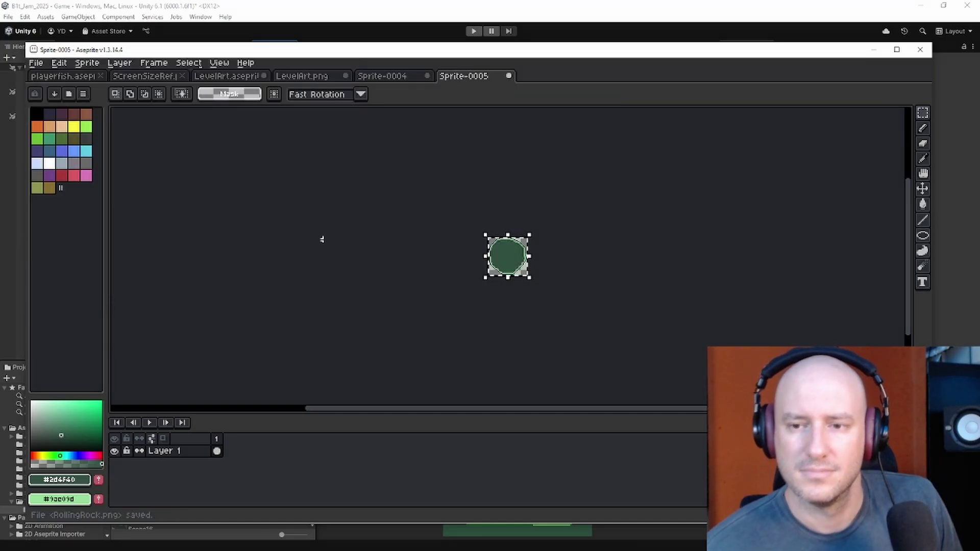
# Step: Switch to Unity, add the RollingRock sprite to the Game scene and give it a Polygon Collider 2D
pyautogui.press('i')
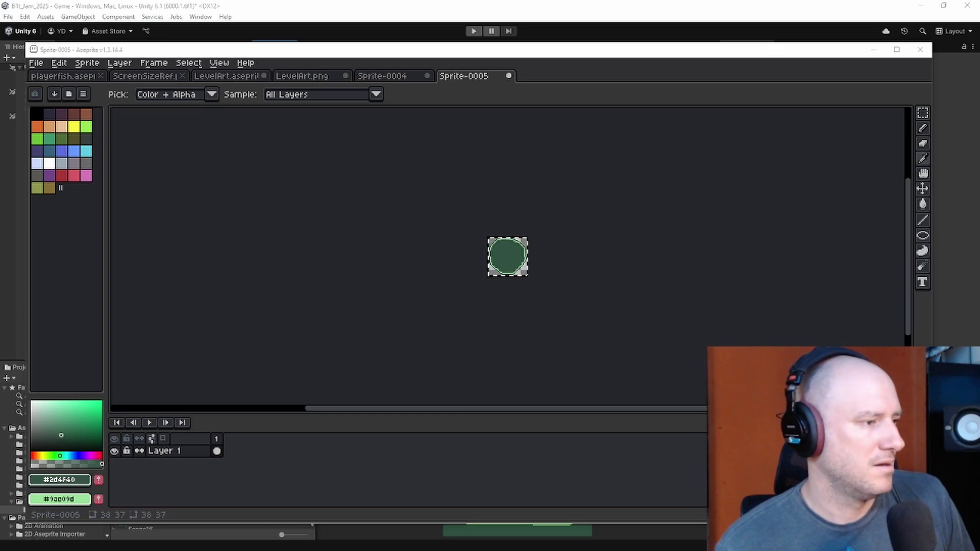
pyautogui.hotkey('alt', 'Tab')
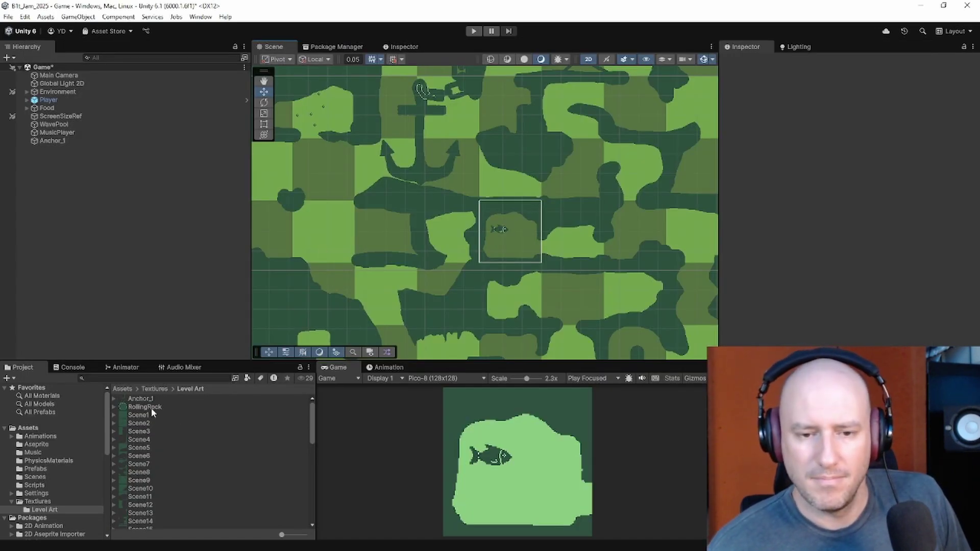
pyautogui.moveTo(151, 409); pyautogui.dragTo(94, 227)
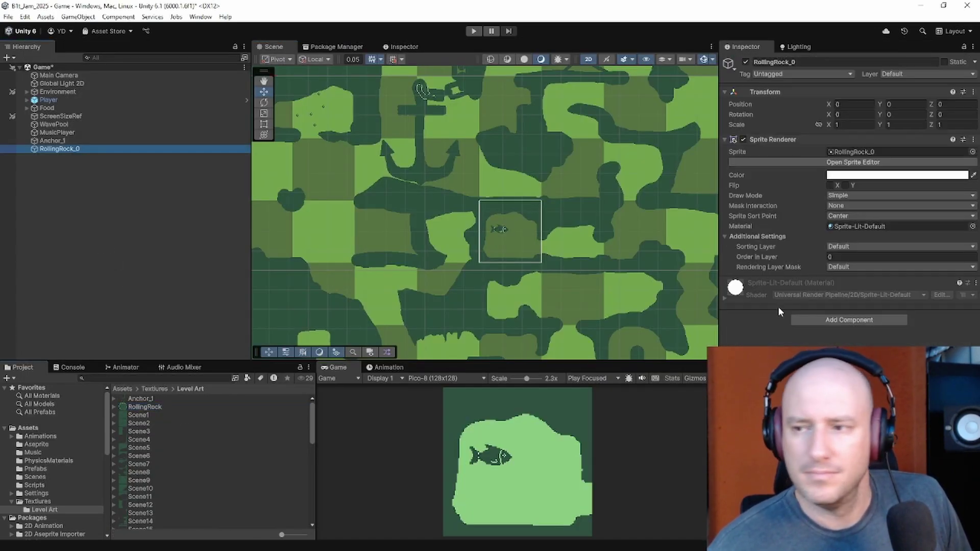
pyautogui.click(848, 319)
pyautogui.click(804, 339)
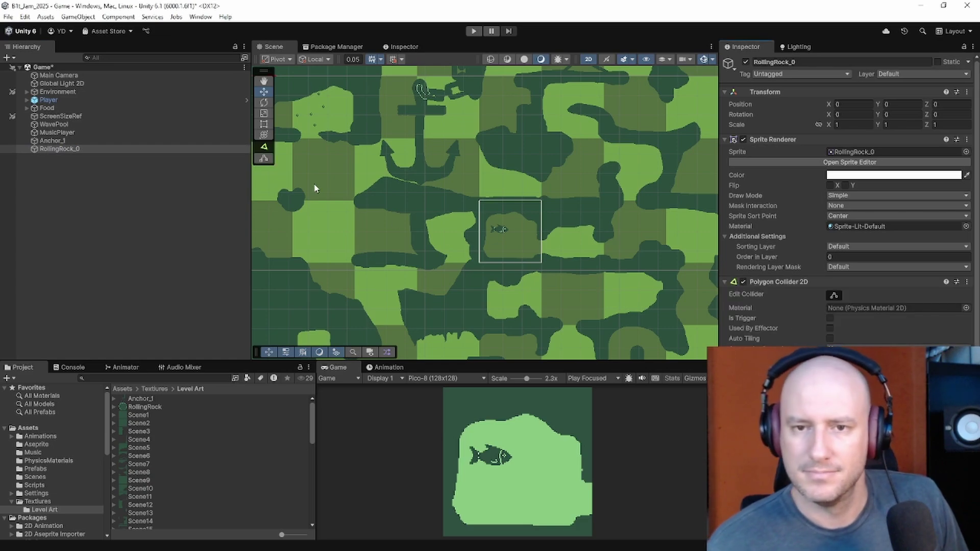
# Step: Start editing the rock's polygon collider and fit its bottom corners and lower left side to the boulder's outline
pyautogui.doubleClick(100, 148)
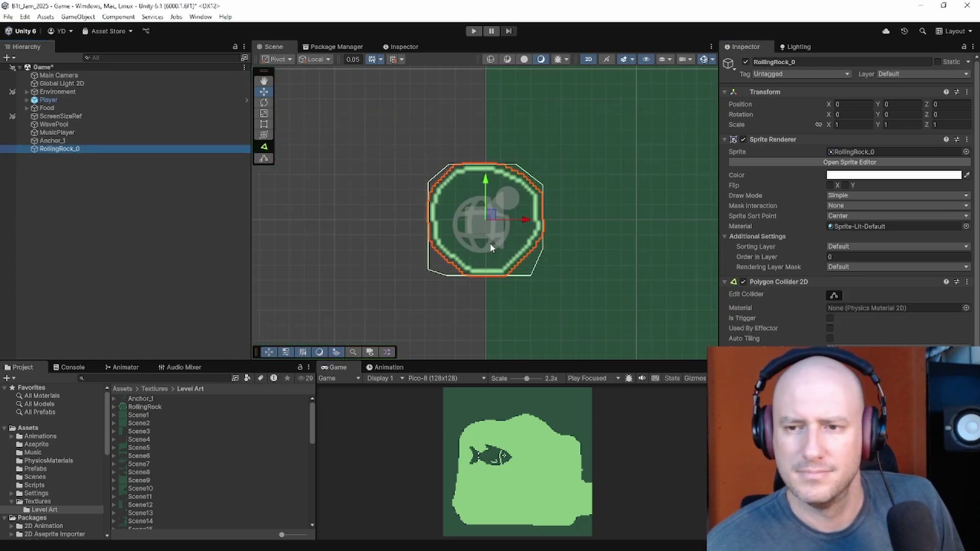
pyautogui.scroll(3, 556, 260)
pyautogui.click(834, 295)
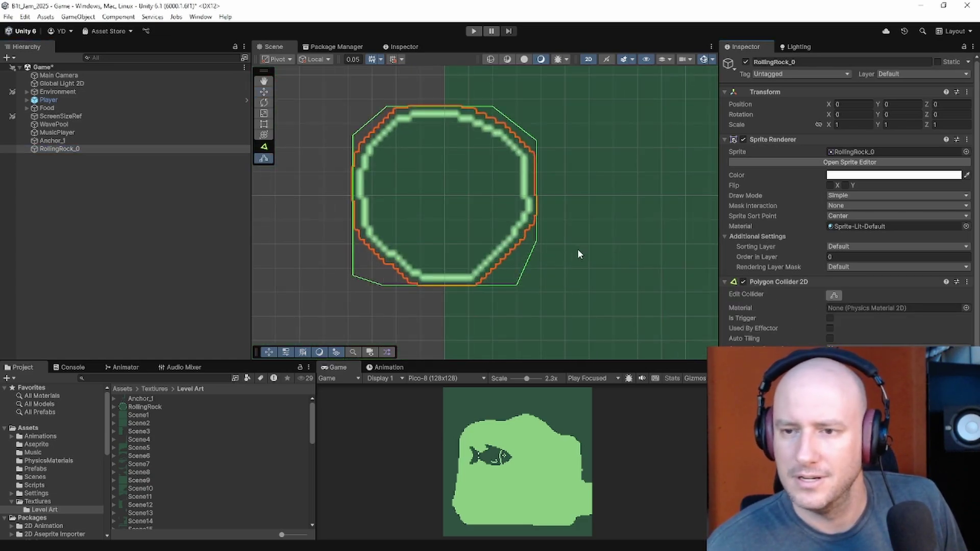
pyautogui.moveTo(521, 280); pyautogui.dragTo(485, 286)
pyautogui.moveTo(381, 284); pyautogui.dragTo(415, 284)
pyautogui.moveTo(357, 277); pyautogui.dragTo(354, 193)
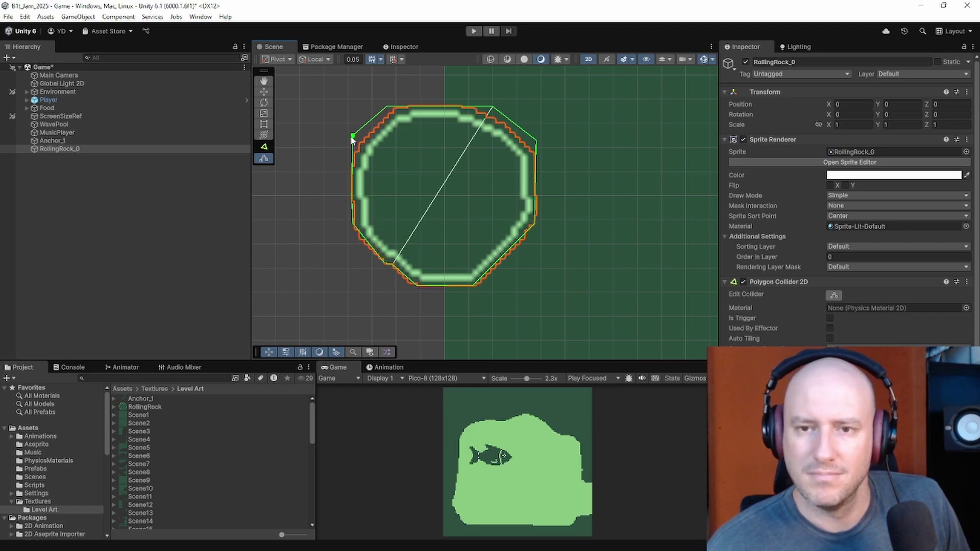
# Step: Fit the rock collider's upper left, top, upper right and right-hand points to the boulder's outline
pyautogui.moveTo(351, 141); pyautogui.dragTo(413, 109)
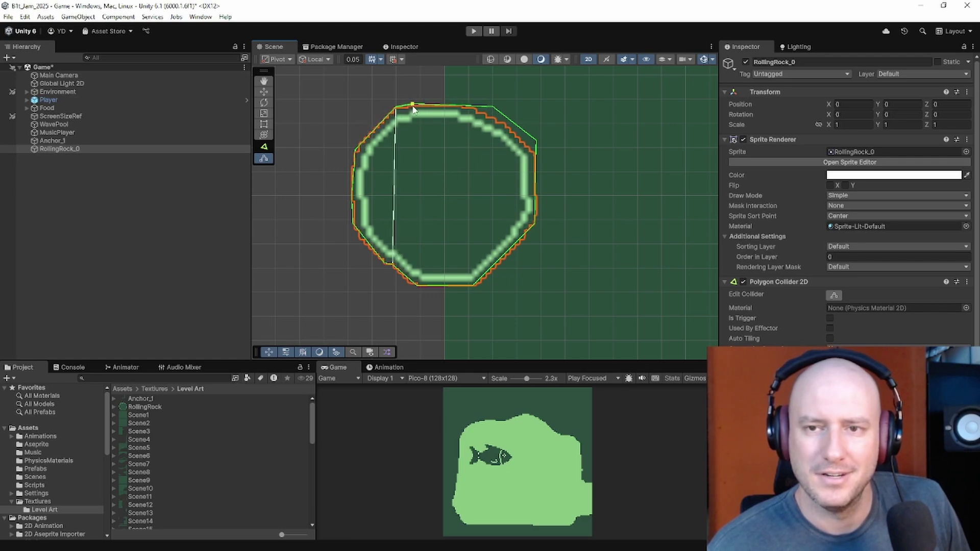
pyautogui.moveTo(477, 105)
pyautogui.mouseDown()
pyautogui.moveTo(485, 108)
pyautogui.moveTo(464, 107)
pyautogui.moveTo(486, 118)
pyautogui.mouseUp()
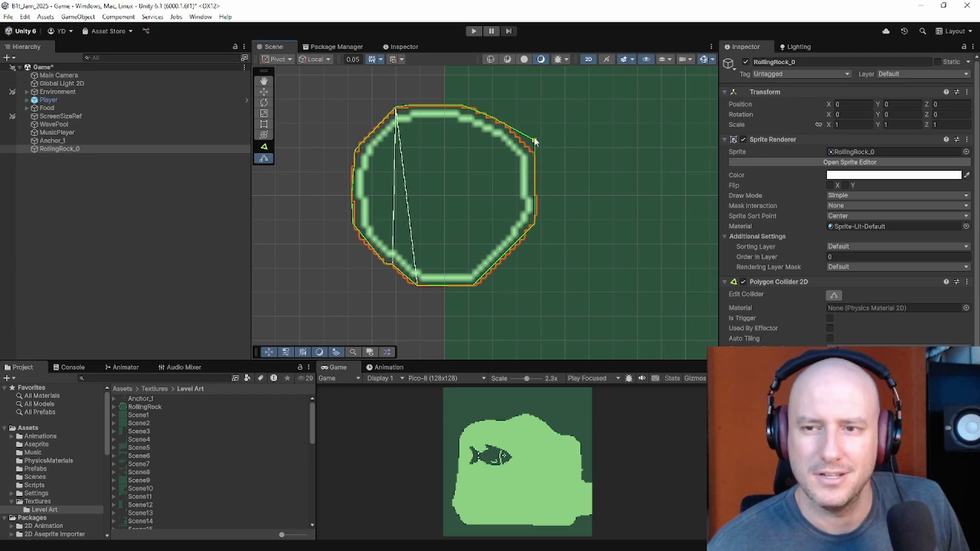
pyautogui.moveTo(535, 141); pyautogui.dragTo(530, 169)
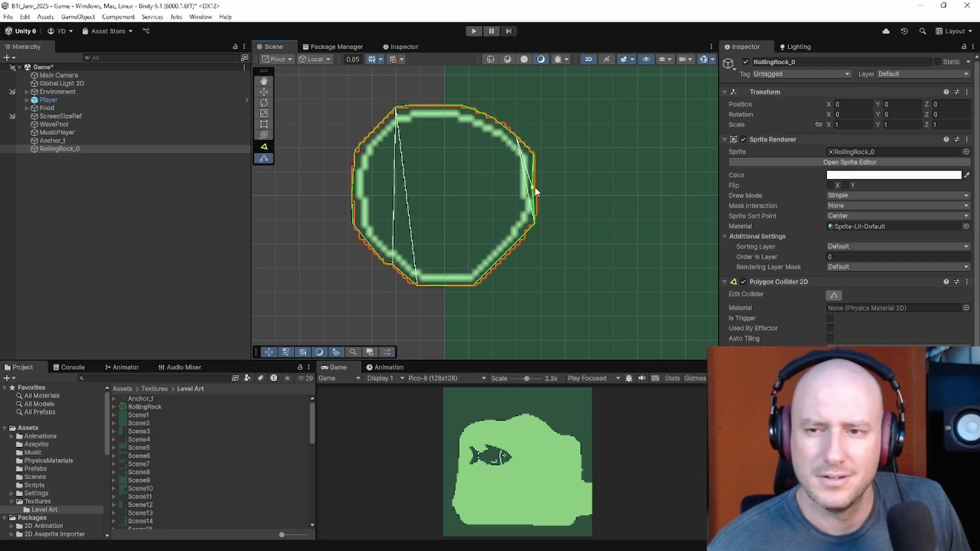
pyautogui.moveTo(537, 188); pyautogui.dragTo(542, 190)
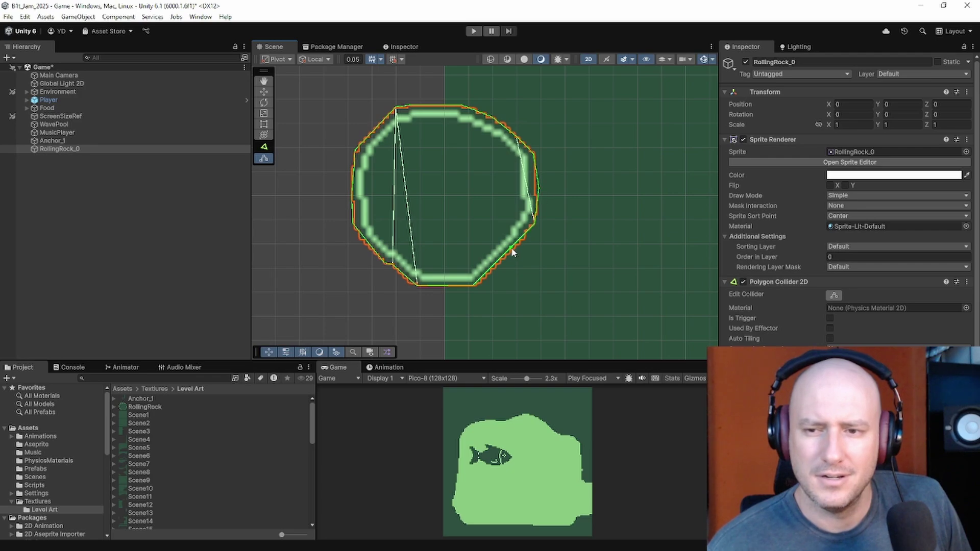
# Step: Refine the rock collider's lower right, top, bottom and right-hand points along the boulder's outline, then stop editing the collider
pyautogui.moveTo(510, 252); pyautogui.dragTo(513, 256)
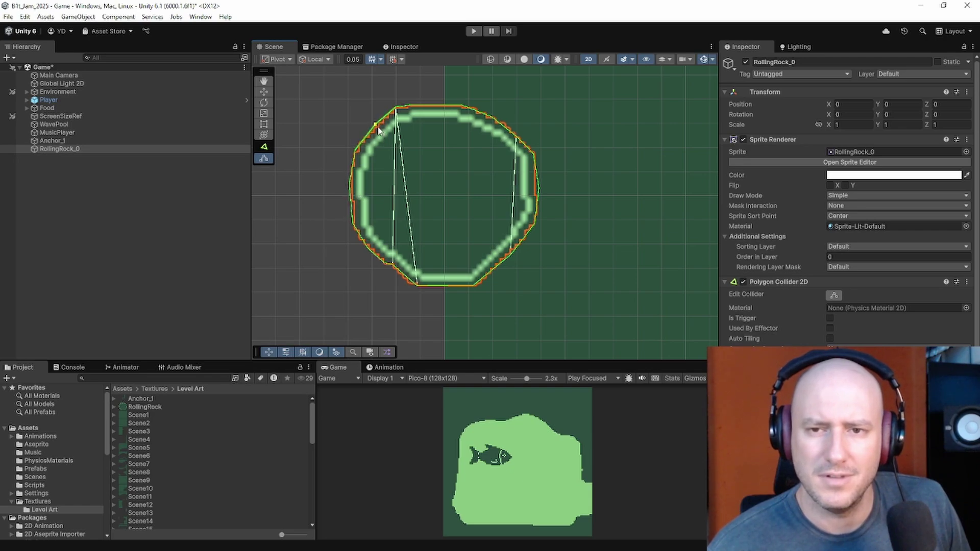
pyautogui.click(433, 108)
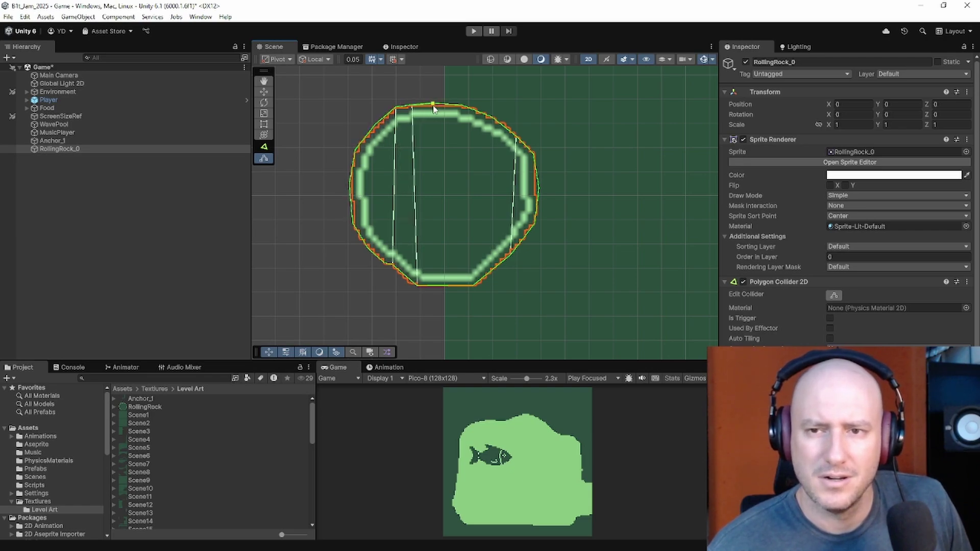
pyautogui.moveTo(401, 113); pyautogui.dragTo(423, 109)
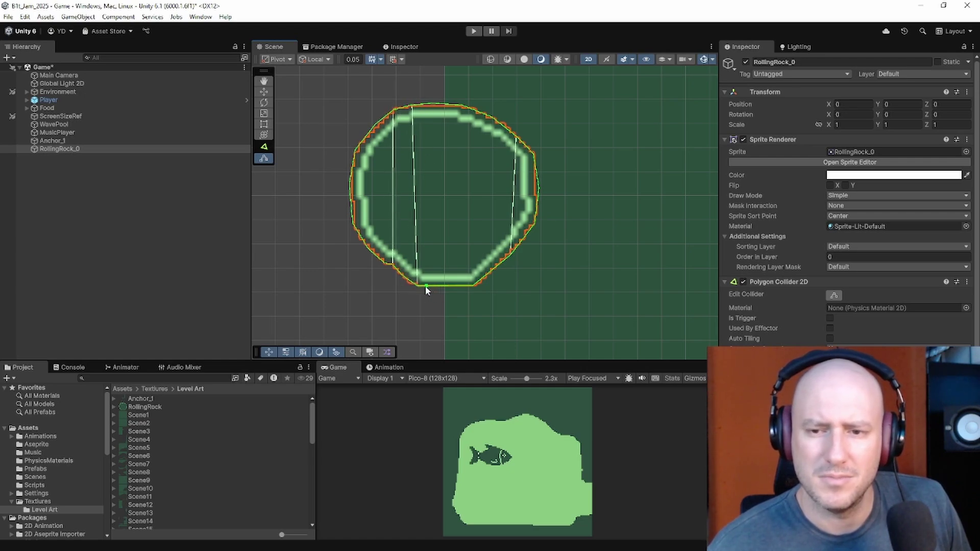
pyautogui.moveTo(420, 284); pyautogui.dragTo(436, 287)
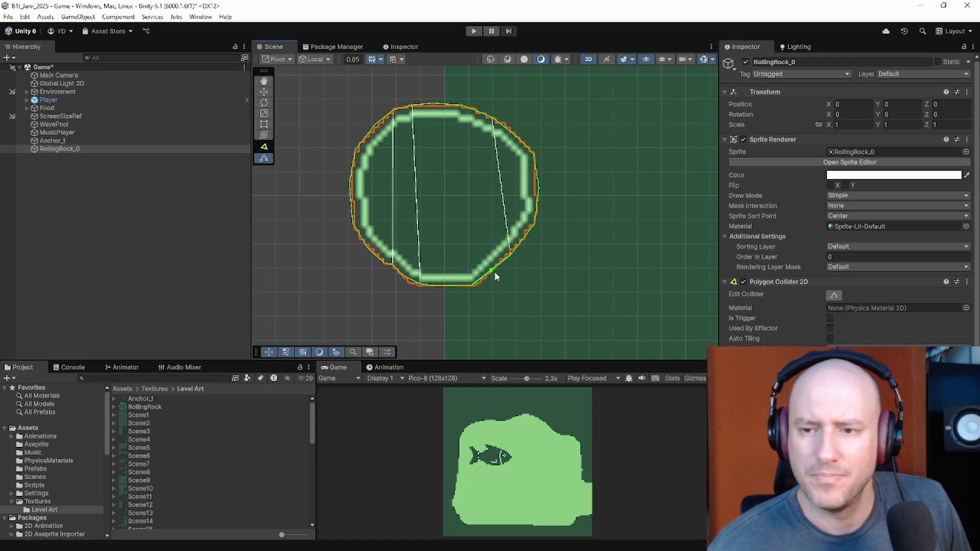
pyautogui.moveTo(496, 273); pyautogui.dragTo(486, 283)
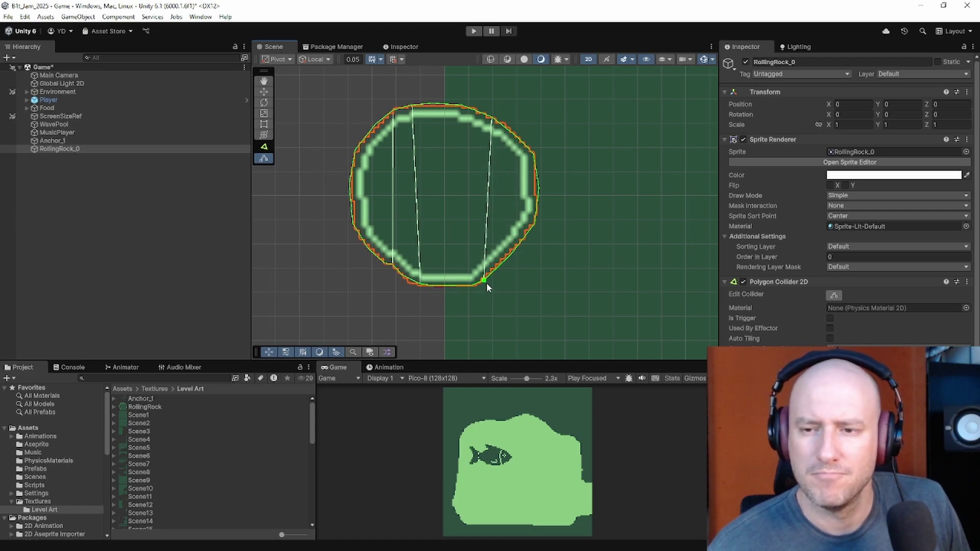
pyautogui.moveTo(531, 225); pyautogui.dragTo(535, 197)
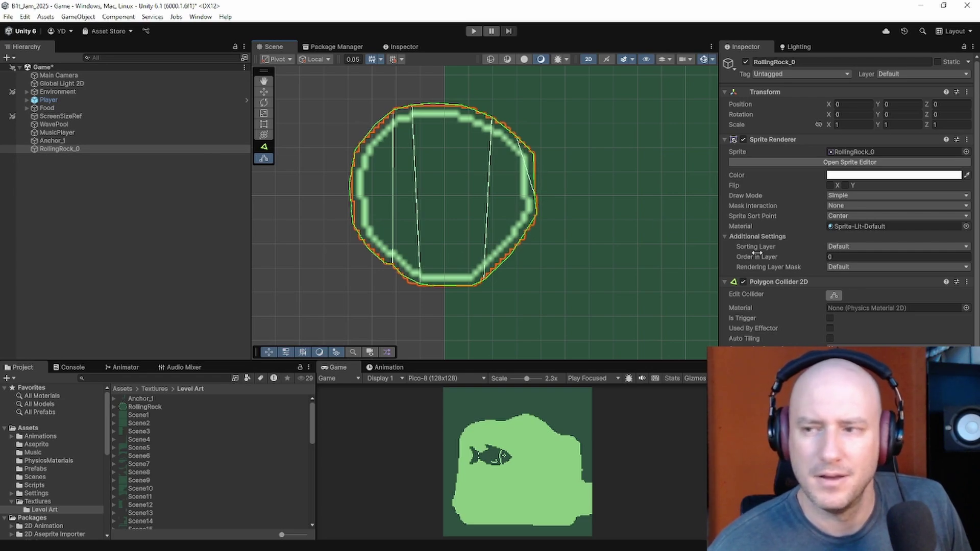
pyautogui.press('w')
pyautogui.scroll(-3, 848, 214)
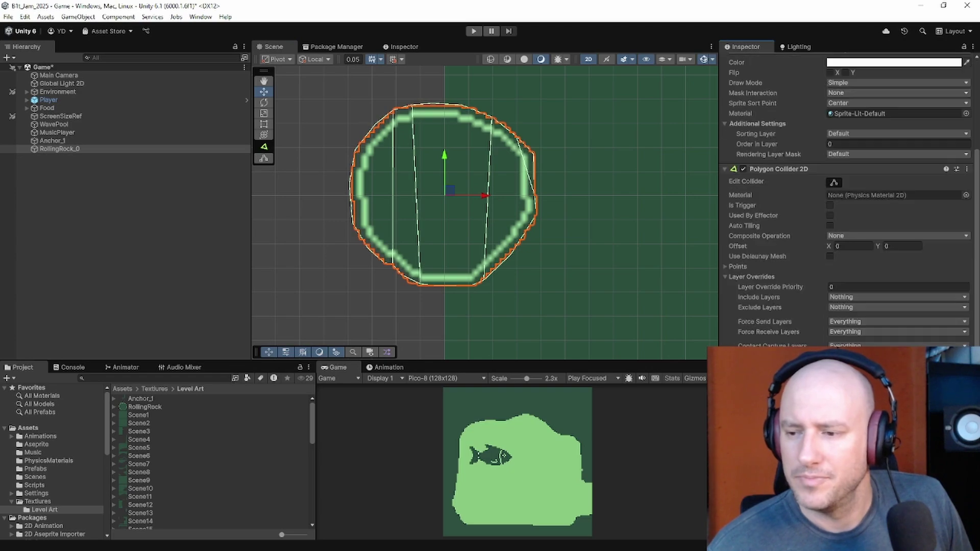
# Step: Apply Single sprite mode, 8 pixels per unit, Point (no filter) filtering and no compression to the RollingRock texture
pyautogui.click(145, 406)
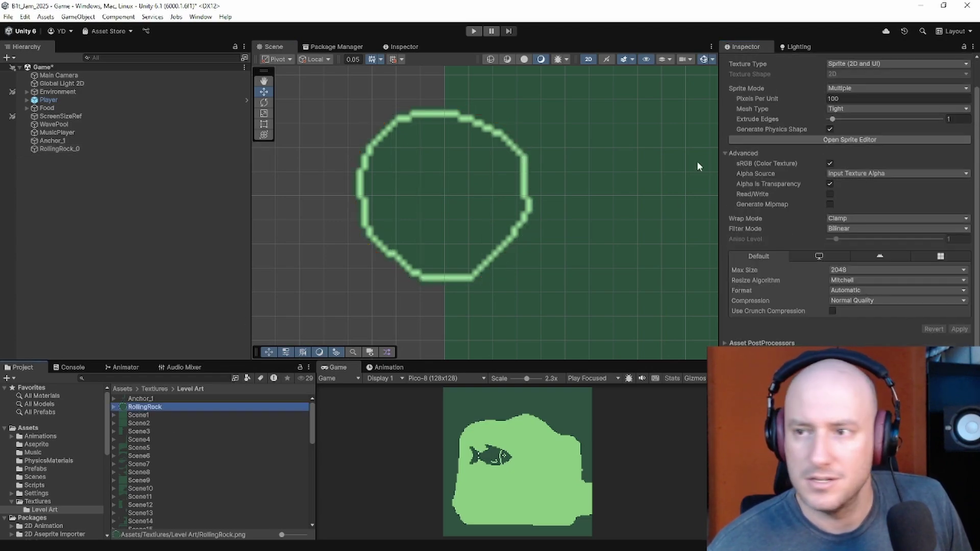
pyautogui.click(870, 99)
pyautogui.write('8')
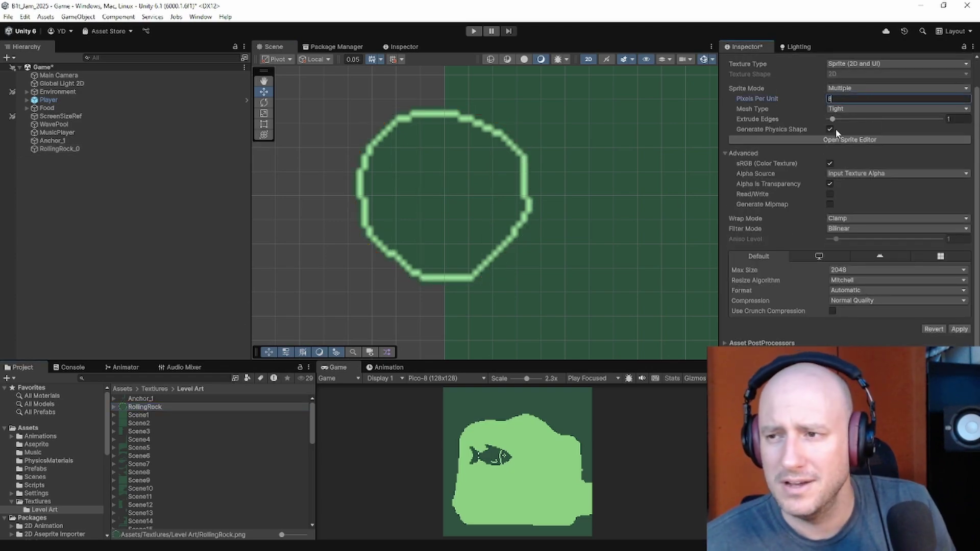
pyautogui.click(868, 228)
pyautogui.click(852, 238)
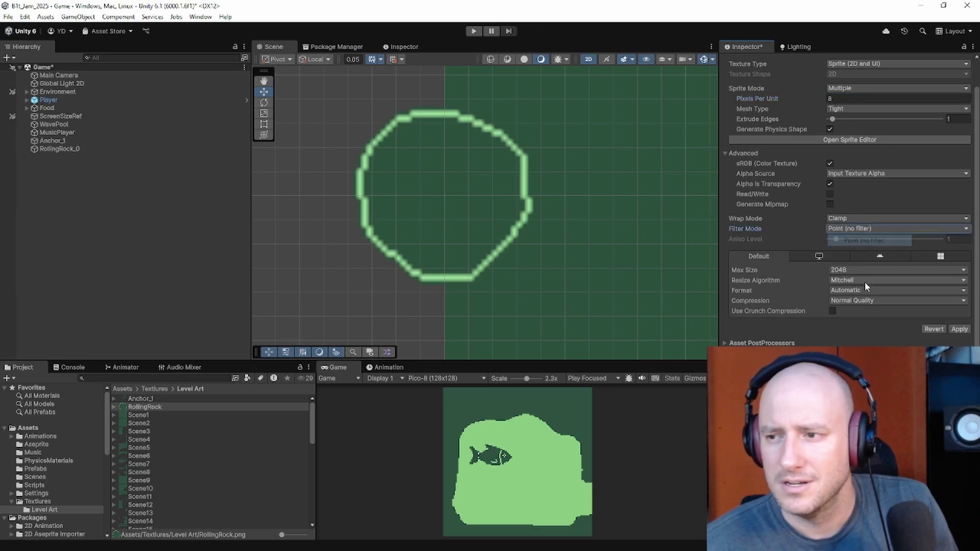
pyautogui.click(868, 300)
pyautogui.click(850, 311)
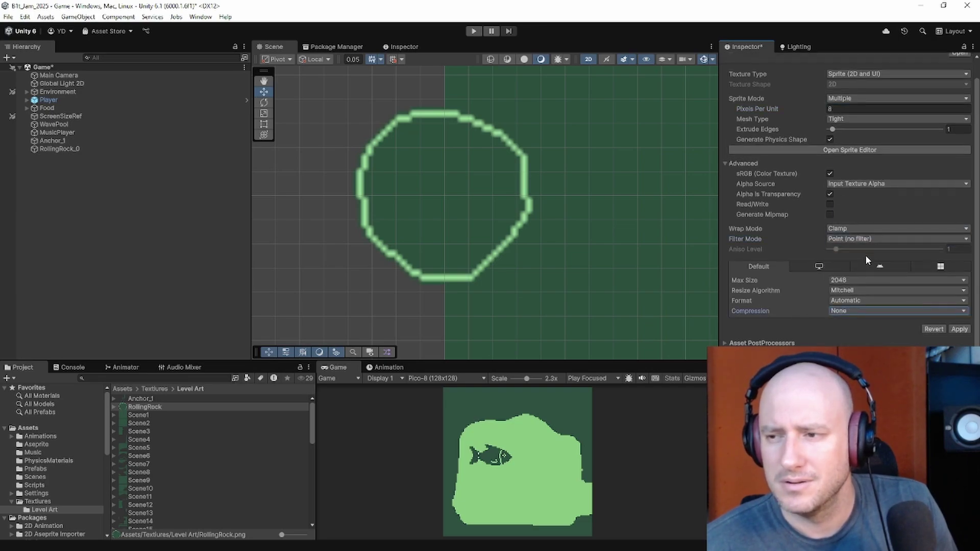
pyautogui.click(850, 98)
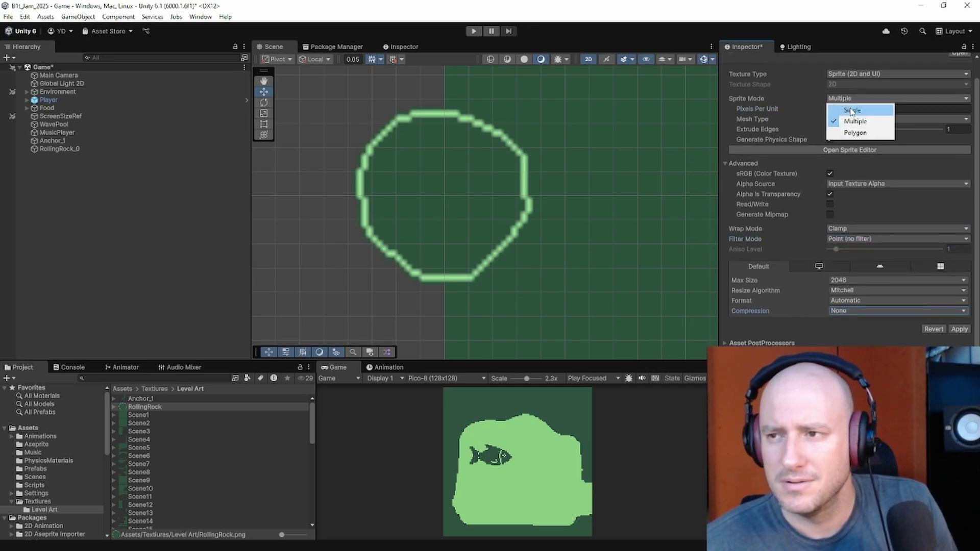
pyautogui.click(847, 103)
pyautogui.click(958, 340)
# Step: Assign the reimported RollingRock sprite to the Sprite Renderer of RollingRock_0
pyautogui.doubleClick(94, 149)
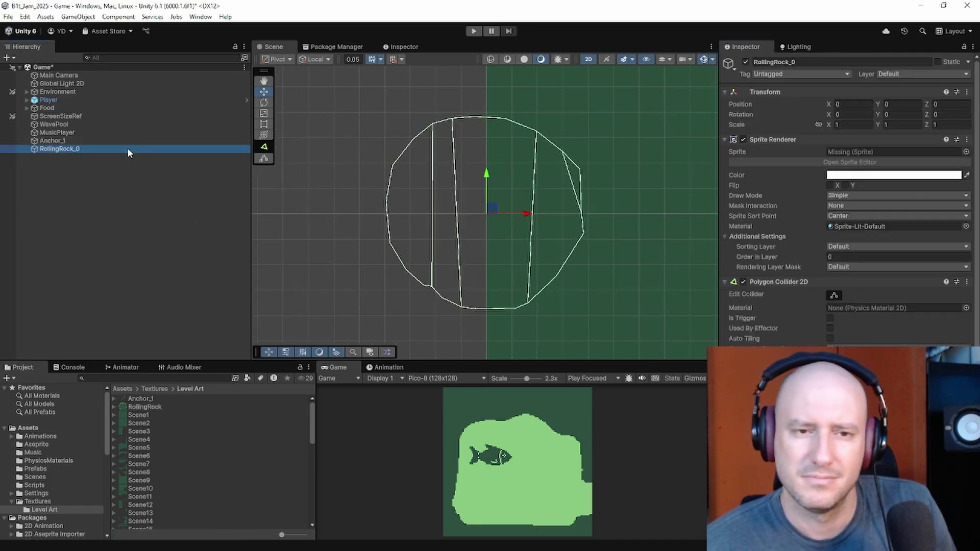
pyautogui.doubleClick(127, 148)
pyautogui.scroll(5, 481, 222)
pyautogui.scroll(2, 481, 222)
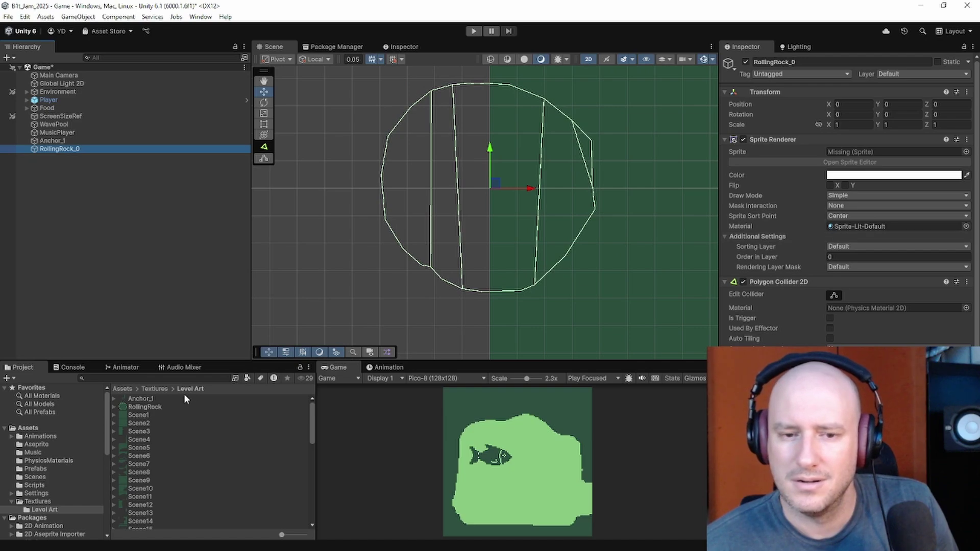
pyautogui.moveTo(177, 406); pyautogui.dragTo(874, 149)
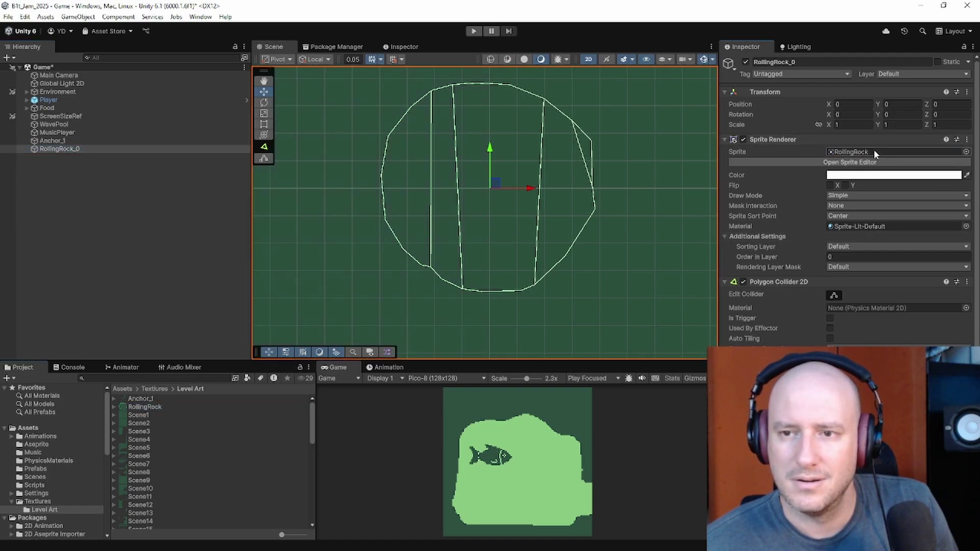
pyautogui.scroll(-2, 391, 184)
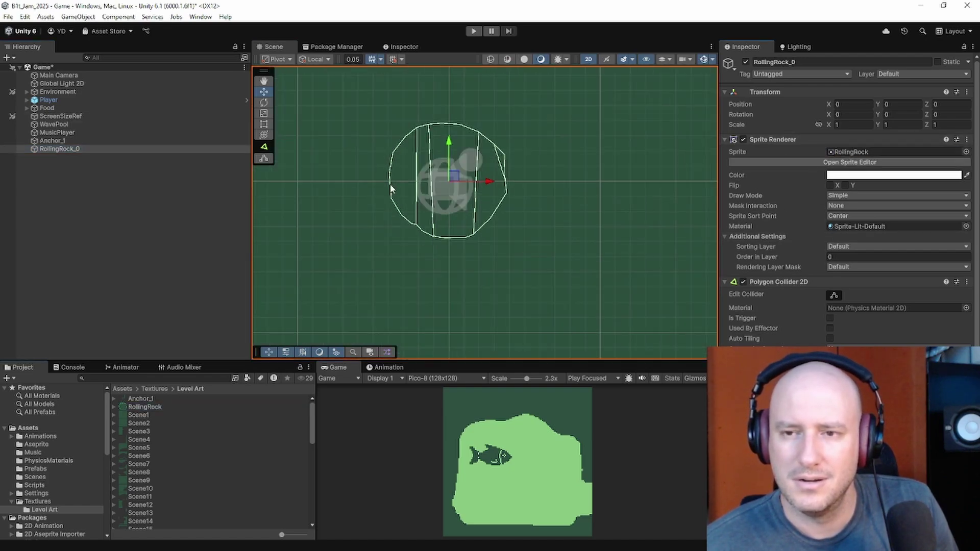
pyautogui.scroll(5, 403, 202)
pyautogui.scroll(-5, 403, 212)
pyautogui.scroll(-1, 401, 219)
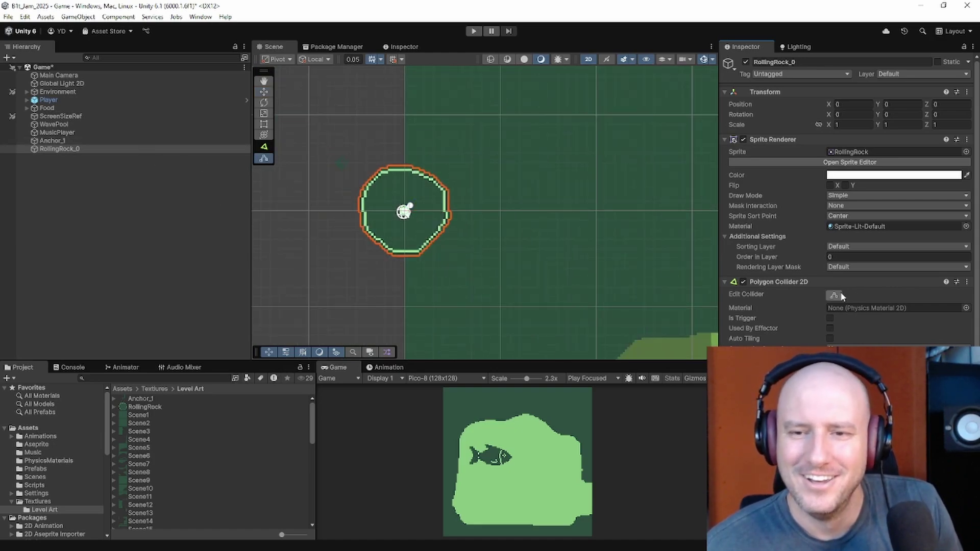
# Step: Remove the old Polygon Collider 2D from RollingRock_0 and add a new Polygon Collider 2D
pyautogui.rightClick(792, 282)
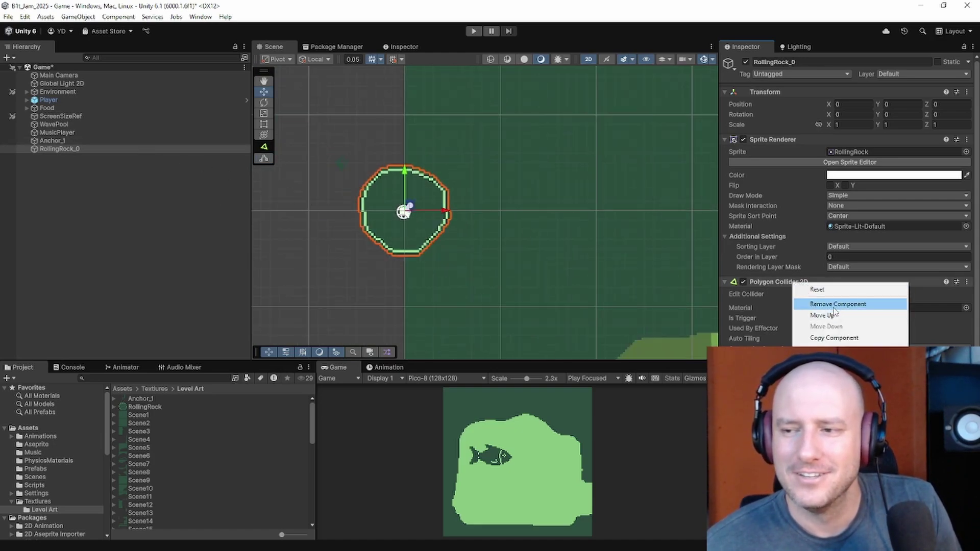
pyautogui.click(829, 305)
pyautogui.click(837, 317)
pyautogui.press('Return')
# Step: Start editing the new rock collider and fit its lower left, left and upper left points to the boulder's outline
pyautogui.scroll(3, 389, 210)
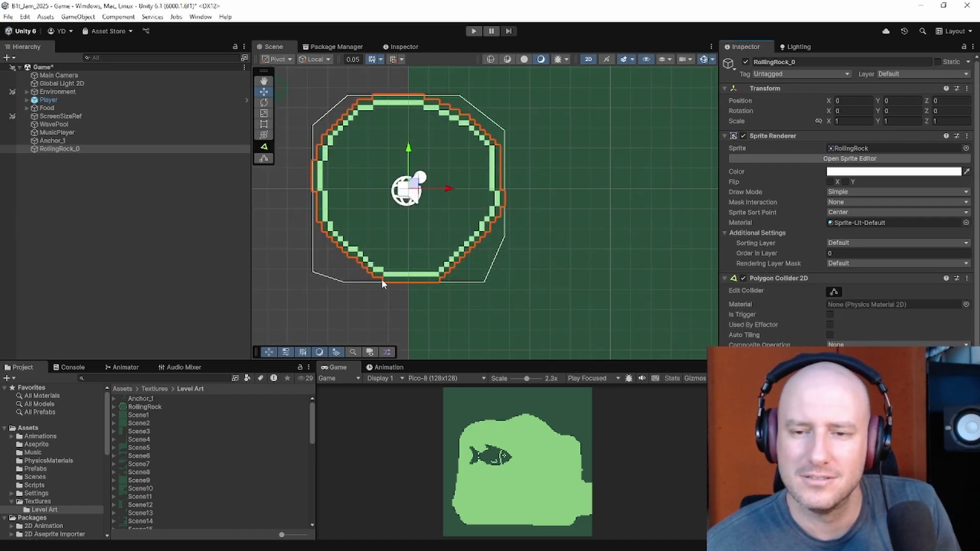
pyautogui.click(381, 278)
pyautogui.click(27, 146)
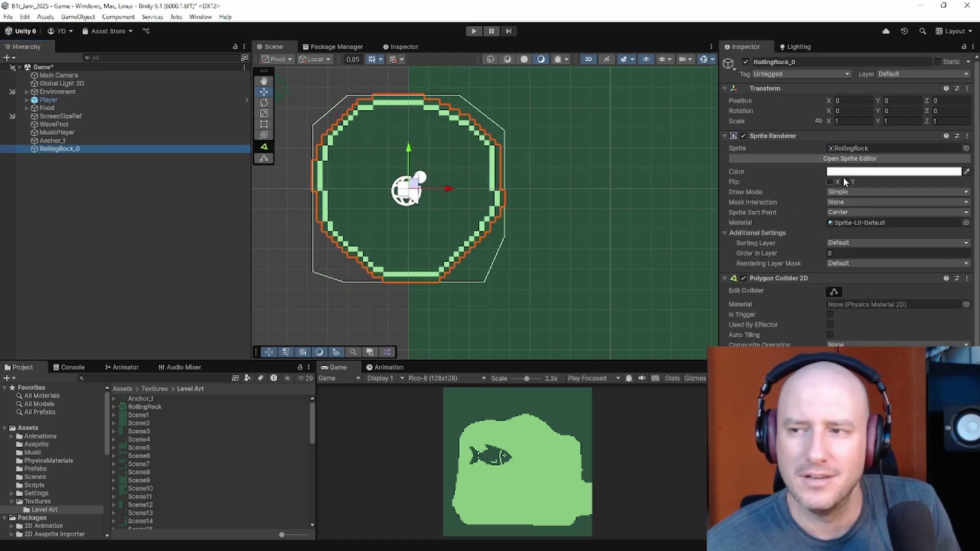
pyautogui.click(834, 292)
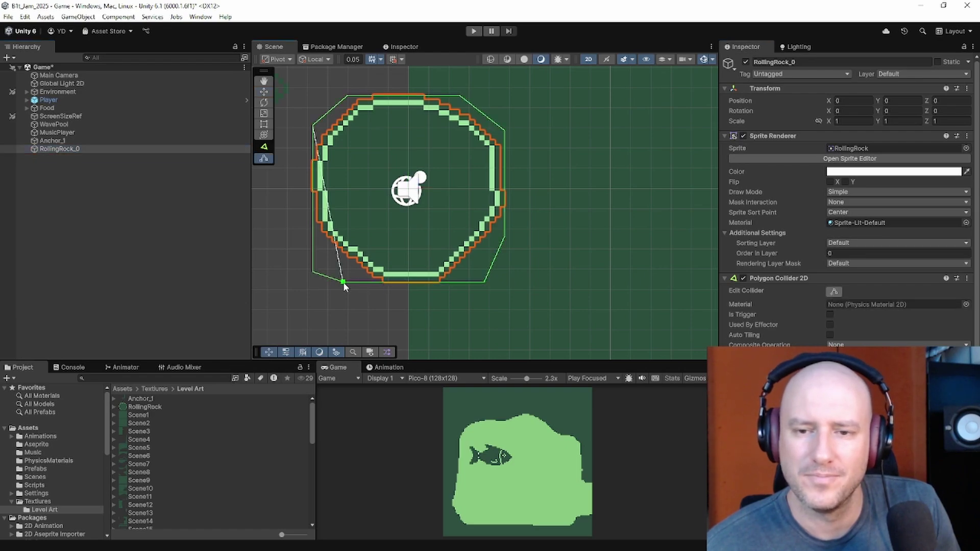
pyautogui.moveTo(343, 283); pyautogui.dragTo(322, 136)
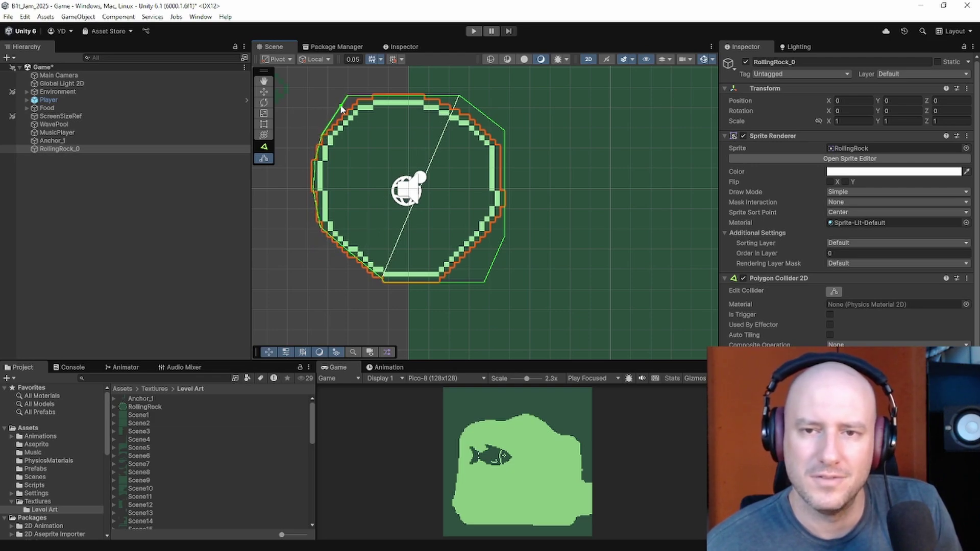
pyautogui.moveTo(348, 96); pyautogui.dragTo(377, 96)
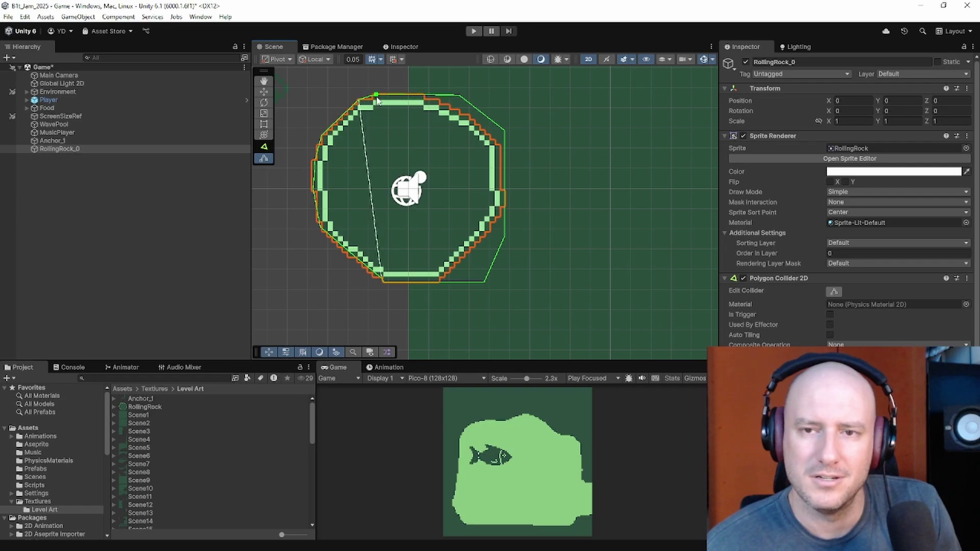
# Step: Fit the rock collider's upper right, right-hand and bottom right points to the boulder's outline
pyautogui.moveTo(459, 95); pyautogui.dragTo(494, 235)
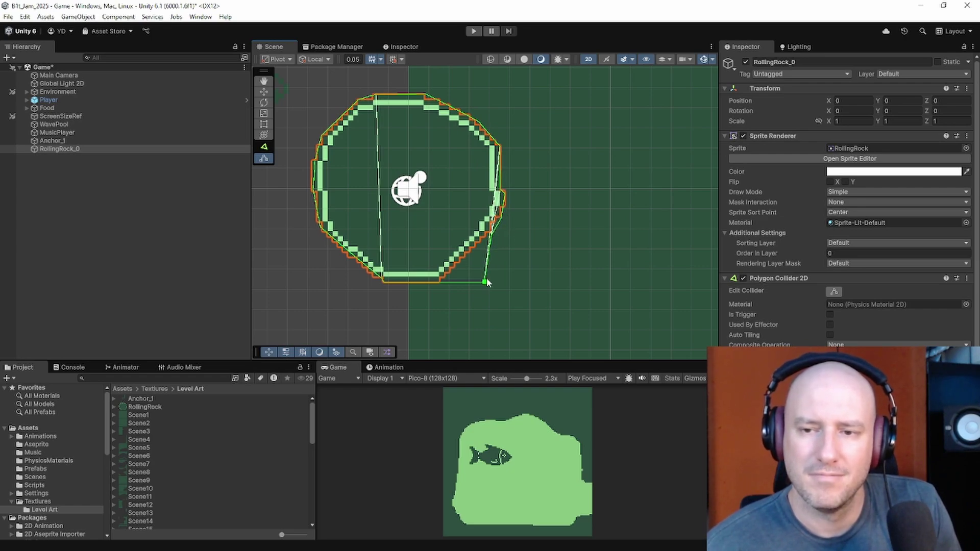
pyautogui.moveTo(488, 282); pyautogui.dragTo(412, 282)
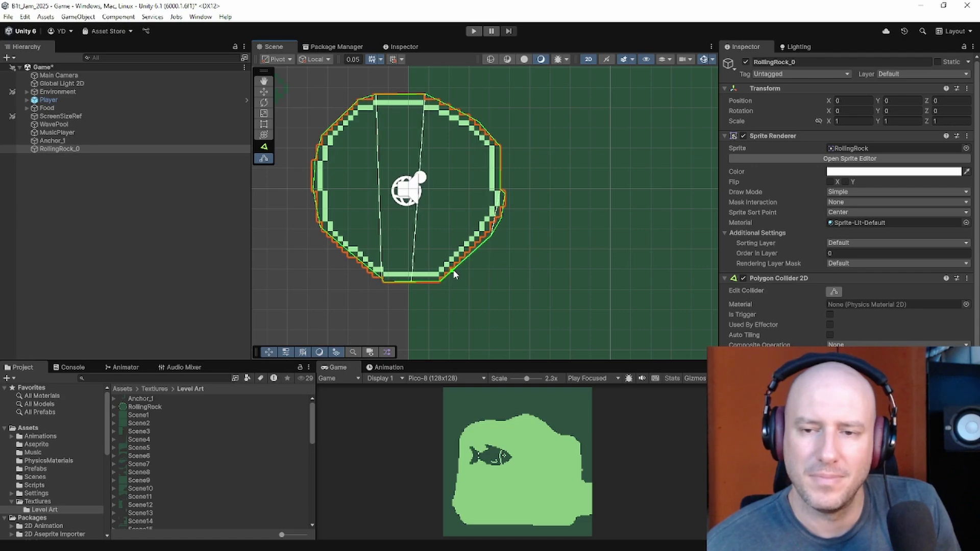
pyautogui.moveTo(461, 255); pyautogui.dragTo(465, 261)
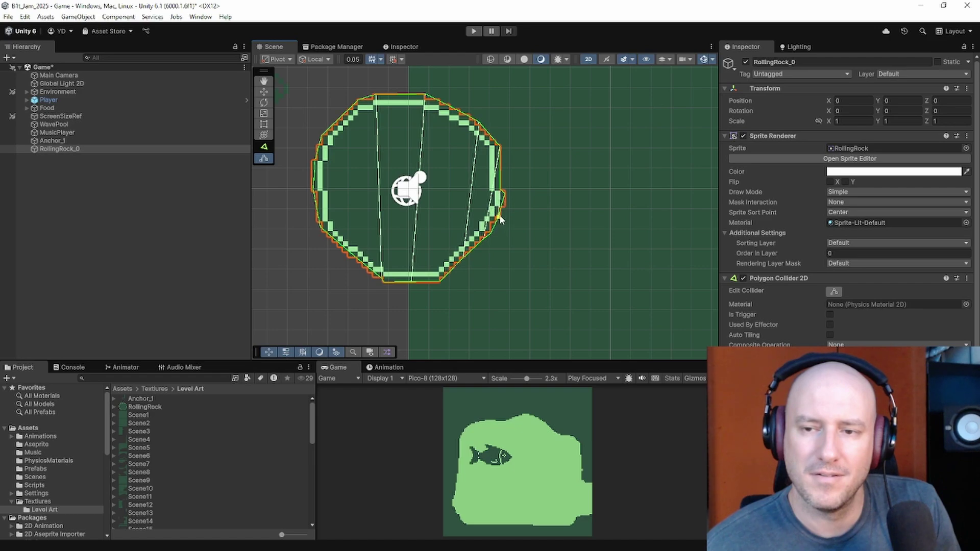
pyautogui.moveTo(497, 219); pyautogui.dragTo(500, 202)
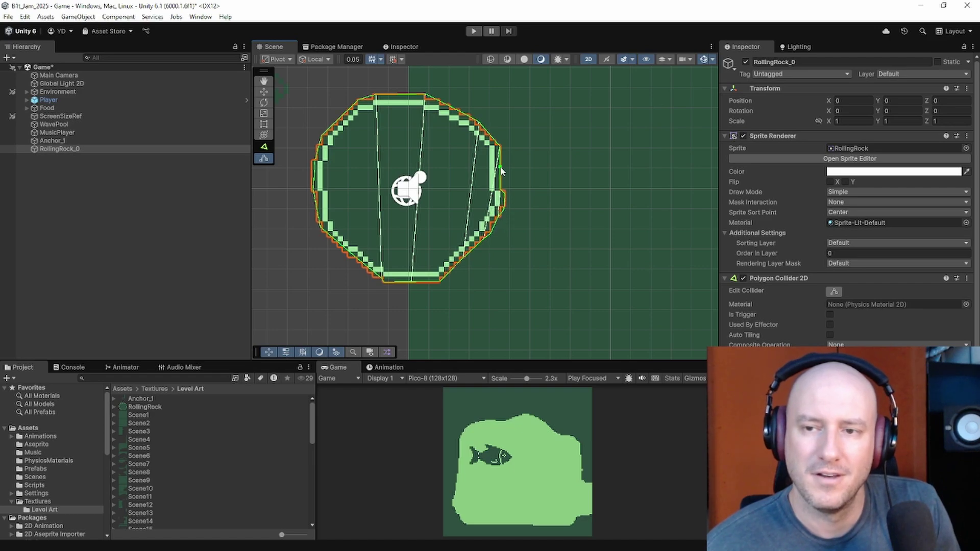
# Step: Refine the rock collider along the boulder's top, upper left, left and lower left edges, and finish editing the collider
pyautogui.click(401, 96)
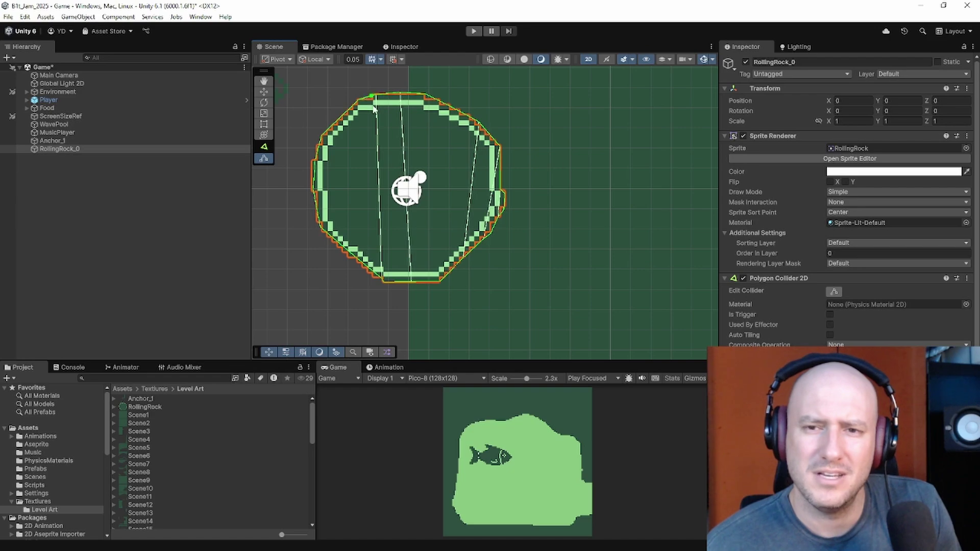
pyautogui.click(342, 121)
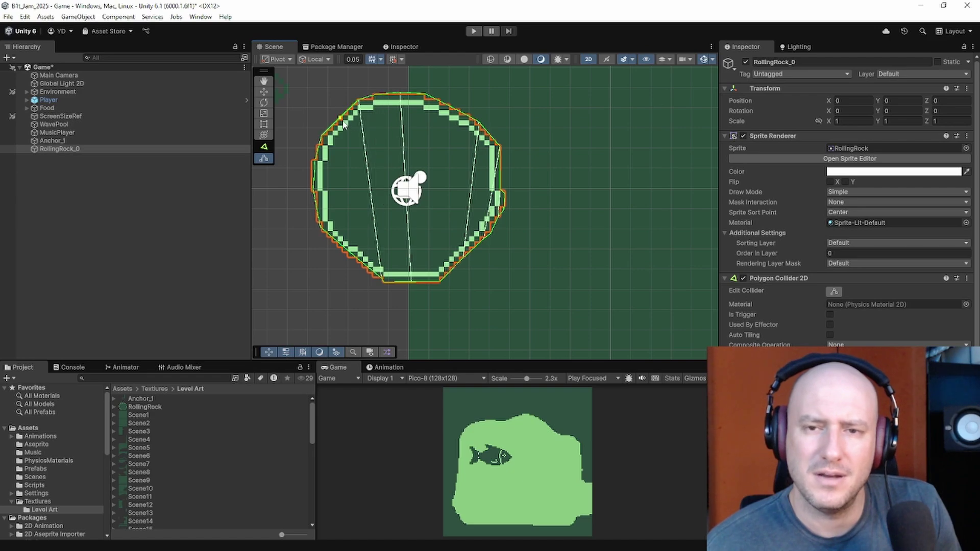
pyautogui.click(322, 205)
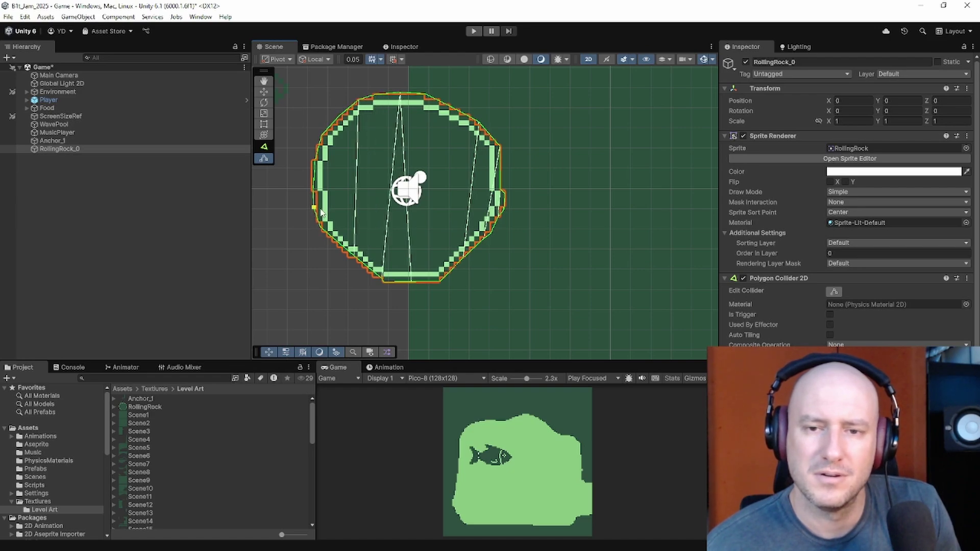
pyautogui.click(321, 177)
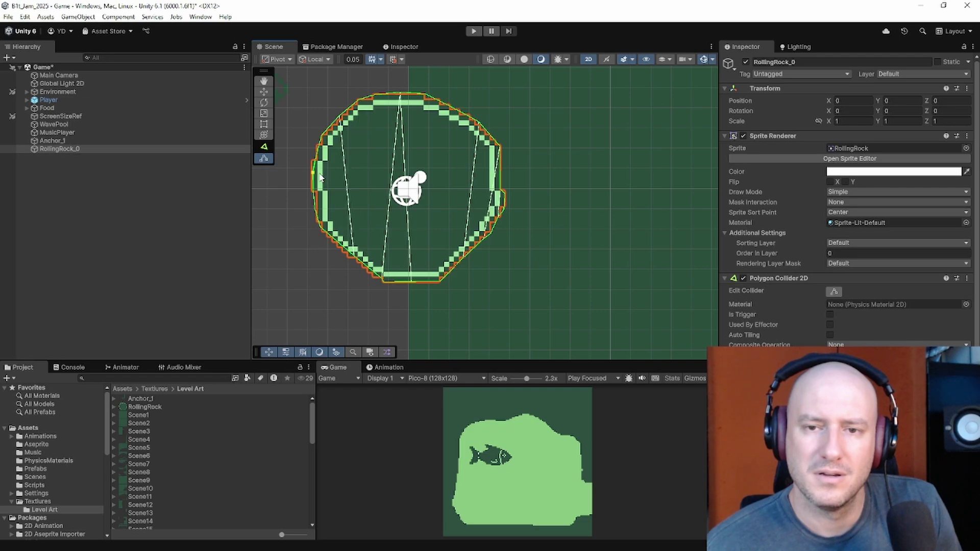
pyautogui.click(343, 248)
pyautogui.click(340, 246)
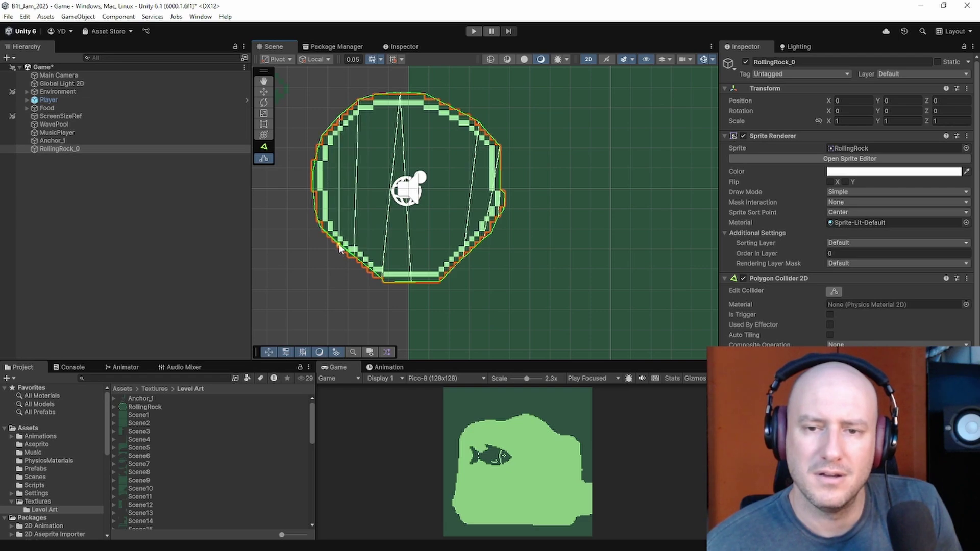
pyautogui.moveTo(339, 245); pyautogui.dragTo(336, 245)
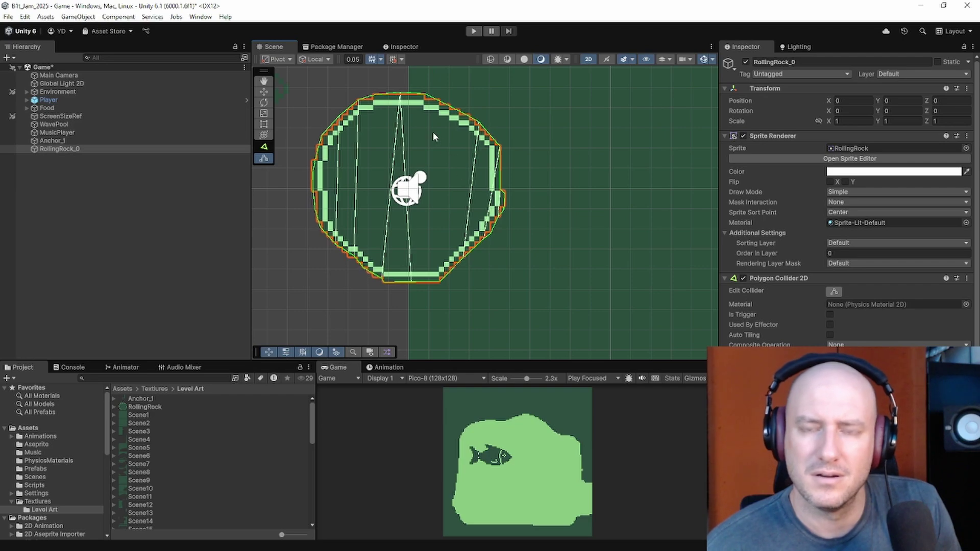
pyautogui.click(834, 292)
pyautogui.scroll(-4, 366, 256)
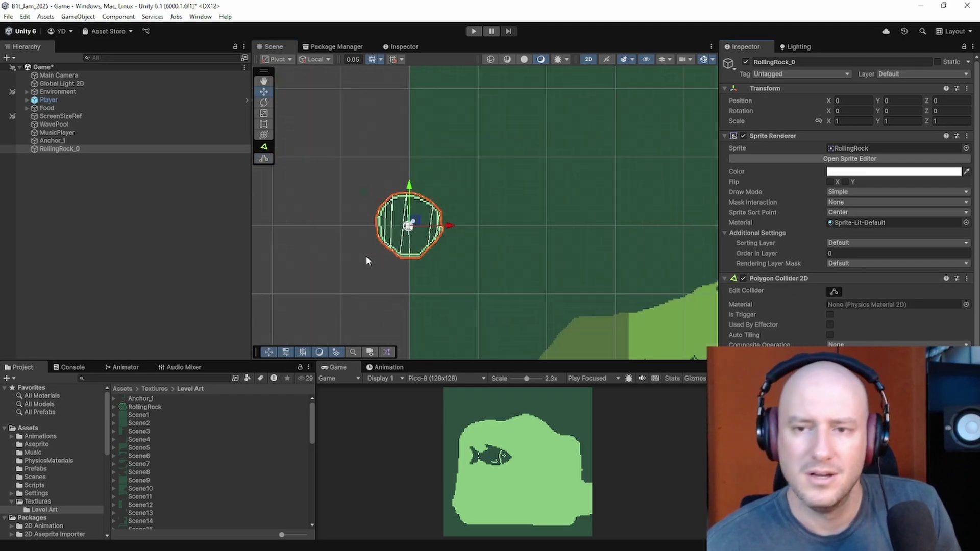
pyautogui.scroll(-3, 366, 256)
pyautogui.scroll(-4, 793, 313)
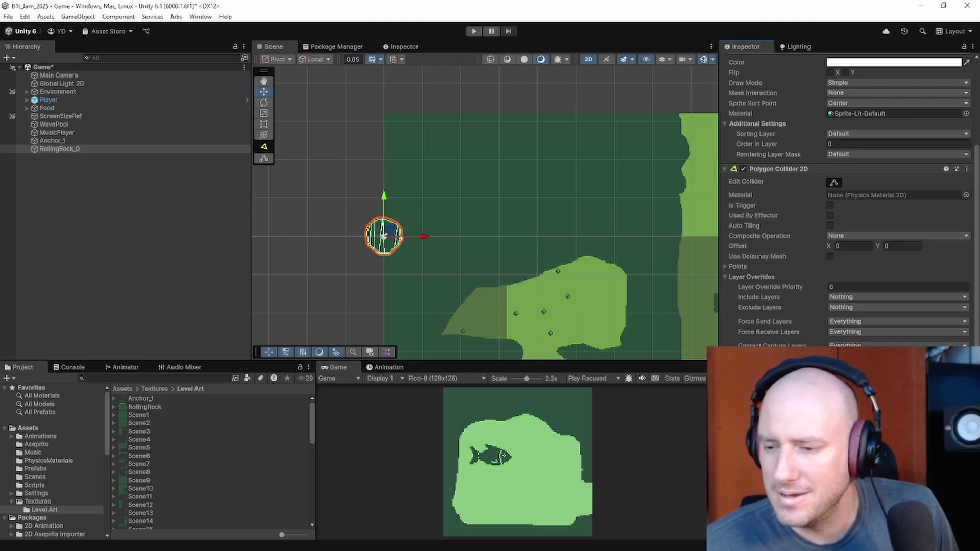
# Step: Set the mass of RollingRock_0's Rigidbody 2D to 5
pyautogui.scroll(-1, 847, 199)
pyautogui.scroll(-6, 801, 326)
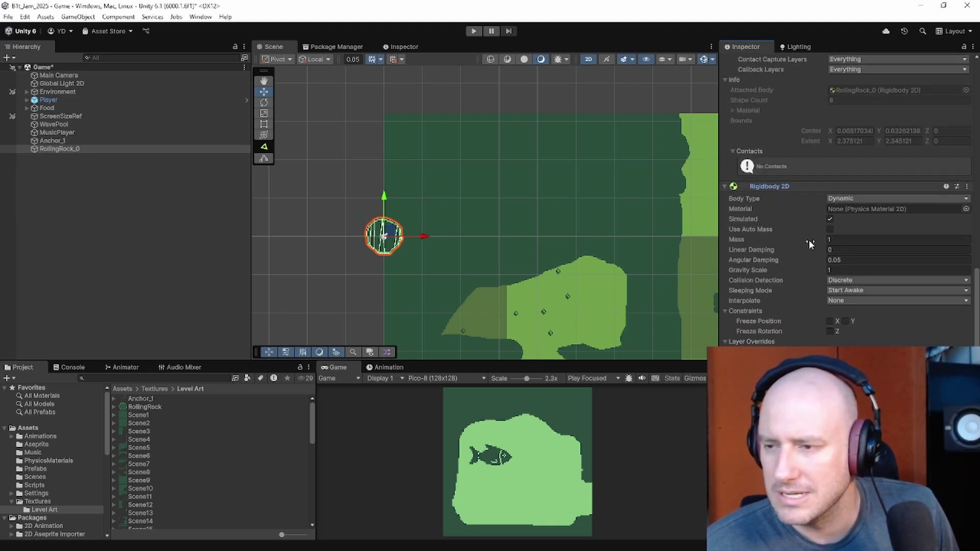
pyautogui.click(840, 237)
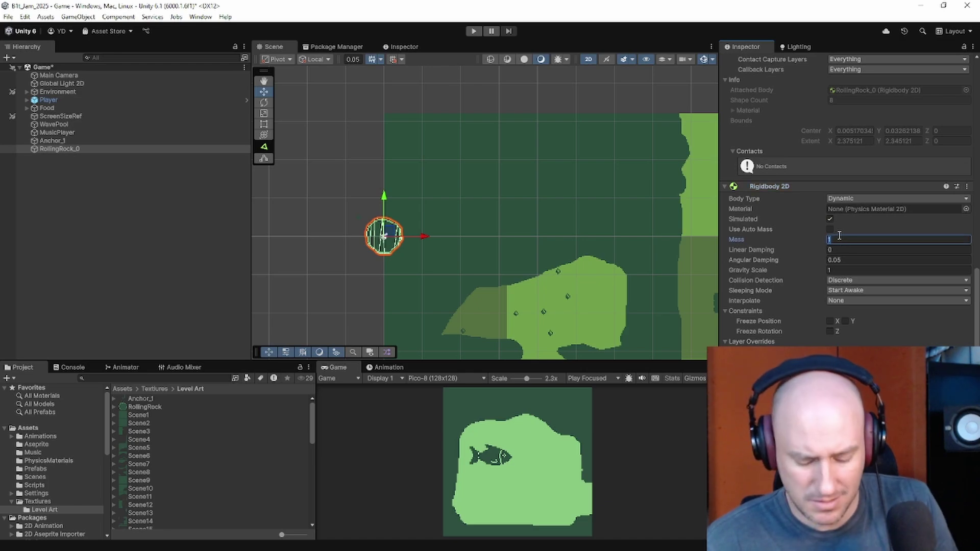
pyautogui.write('5')
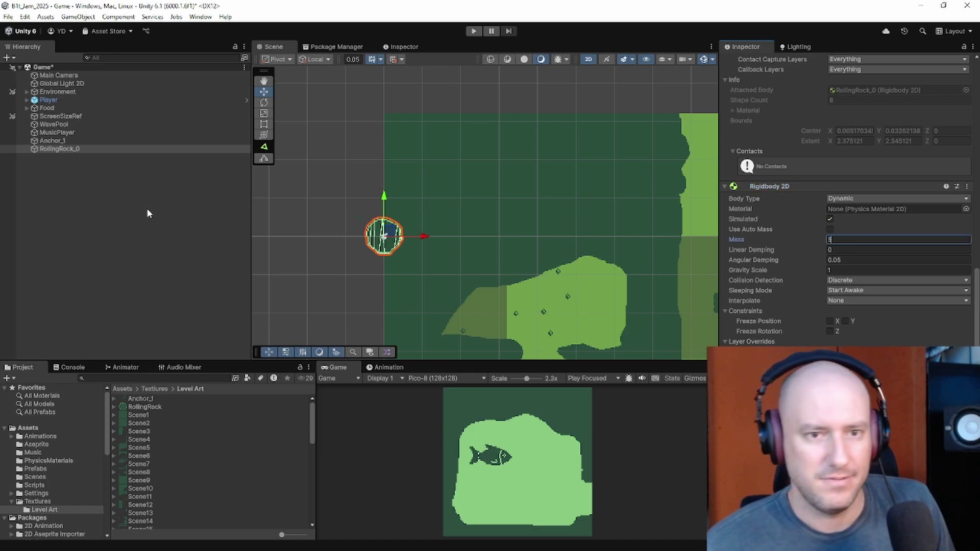
# Step: Move RollingRock_0 from the level's upper left corner onto the cave ledge below the fish's starting room, at about X 62.3, Y -69.7
pyautogui.click(78, 146)
pyautogui.scroll(-4, 410, 210)
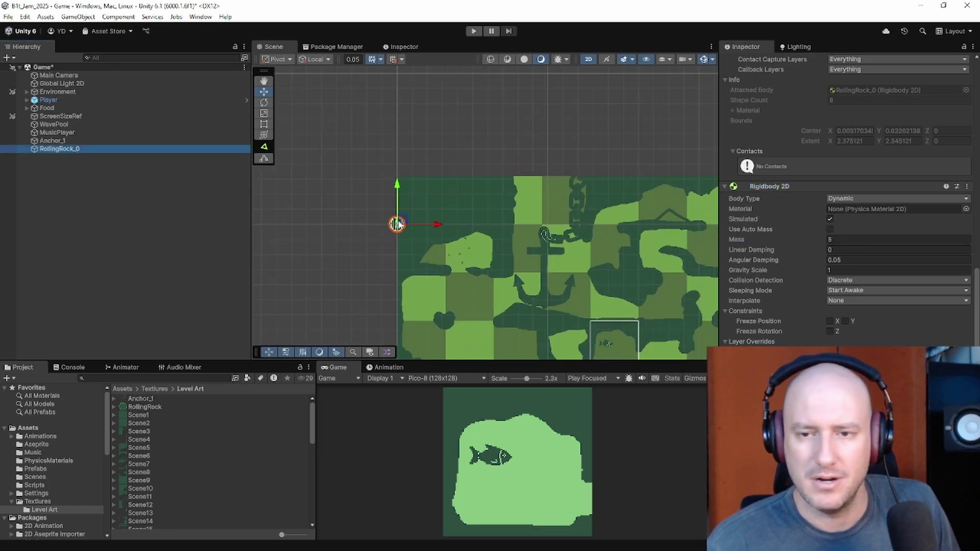
pyautogui.moveTo(410, 214); pyautogui.dragTo(646, 323)
pyautogui.moveTo(572, 263); pyautogui.dragTo(400, 159, button='middle')
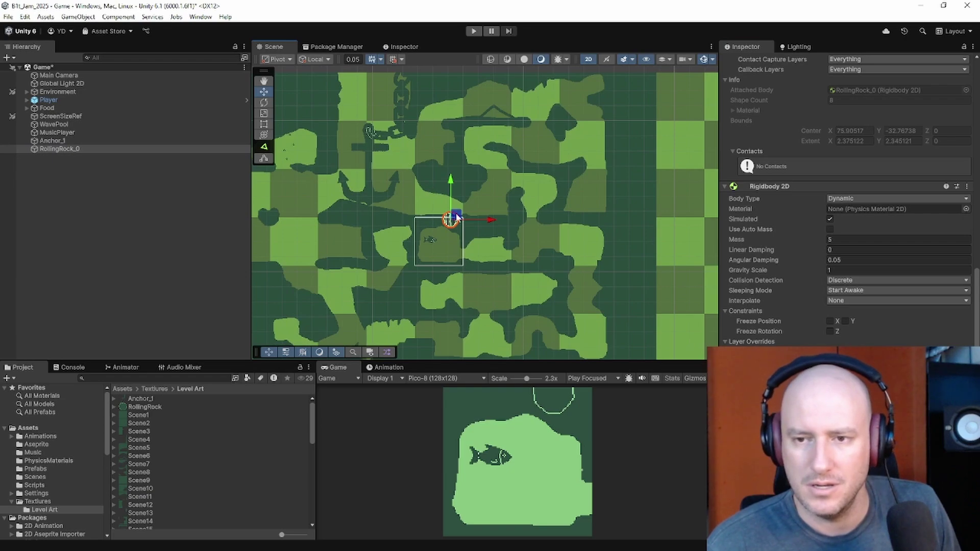
pyautogui.moveTo(457, 217); pyautogui.dragTo(460, 323)
pyautogui.moveTo(475, 256); pyautogui.dragTo(515, 161, button='middle')
pyautogui.scroll(5, 515, 161)
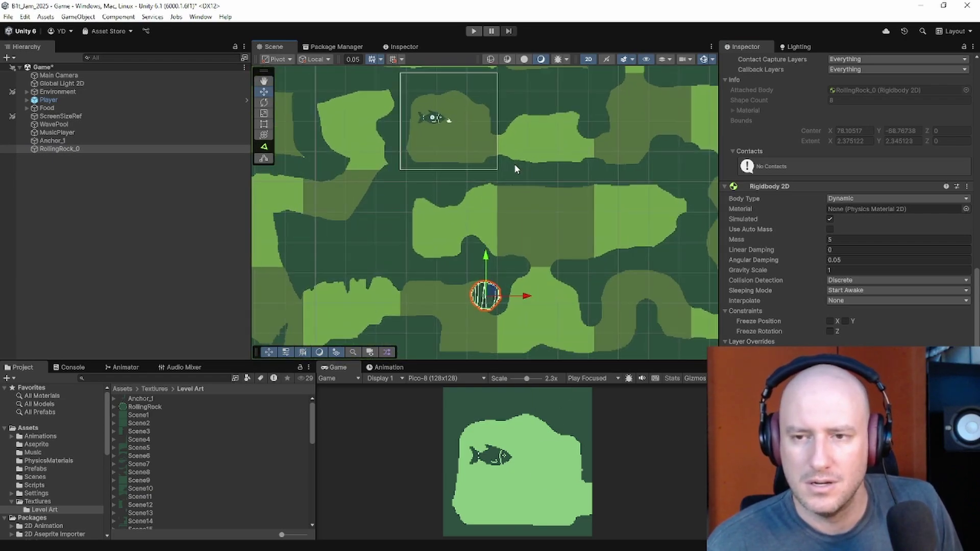
pyautogui.moveTo(489, 295); pyautogui.dragTo(405, 305)
pyautogui.scroll(4, 416, 302)
pyautogui.moveTo(470, 241); pyautogui.dragTo(523, 176, button='middle')
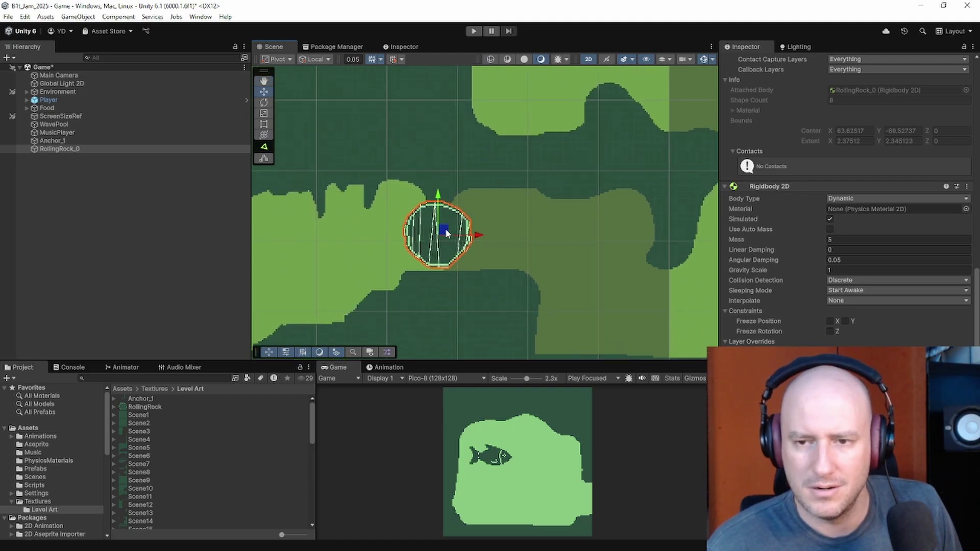
pyautogui.moveTo(447, 233)
pyautogui.mouseDown()
pyautogui.moveTo(392, 228)
pyautogui.moveTo(428, 237)
pyautogui.mouseUp()
# Step: Play-test the level, nudging the rolling rock along X and pushing it off its ledge down the slope with the fish
pyautogui.click(474, 32)
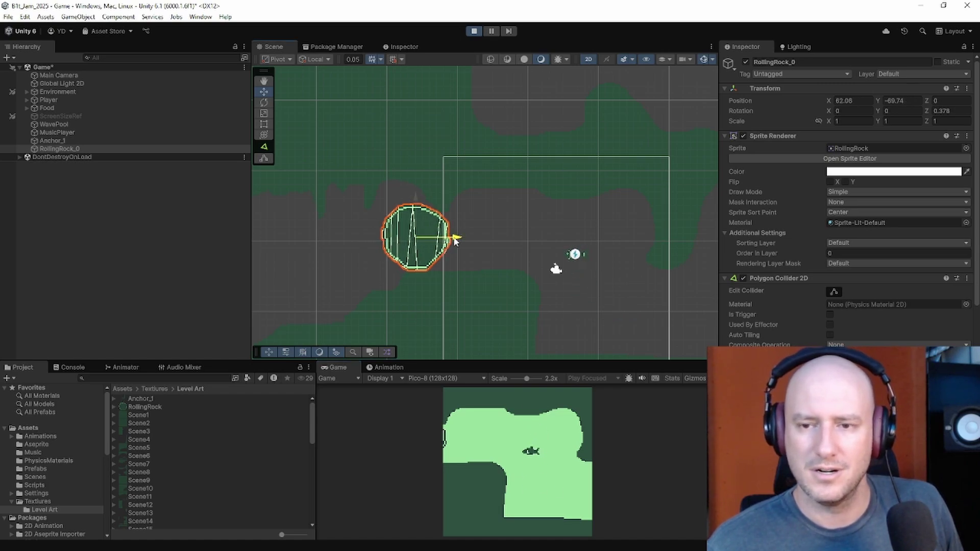
pyautogui.moveTo(452, 240); pyautogui.dragTo(460, 240)
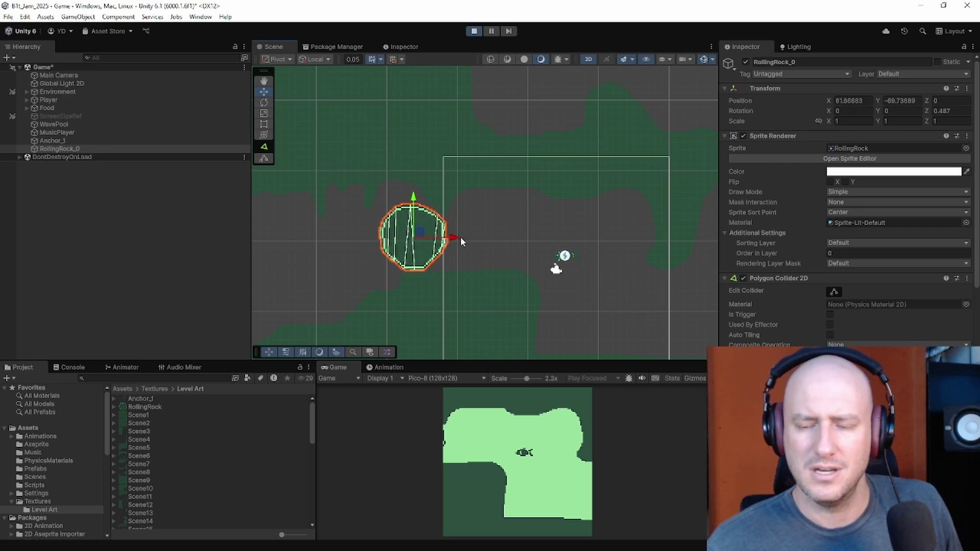
pyautogui.scroll(2, 467, 210)
pyautogui.scroll(2, 471, 210)
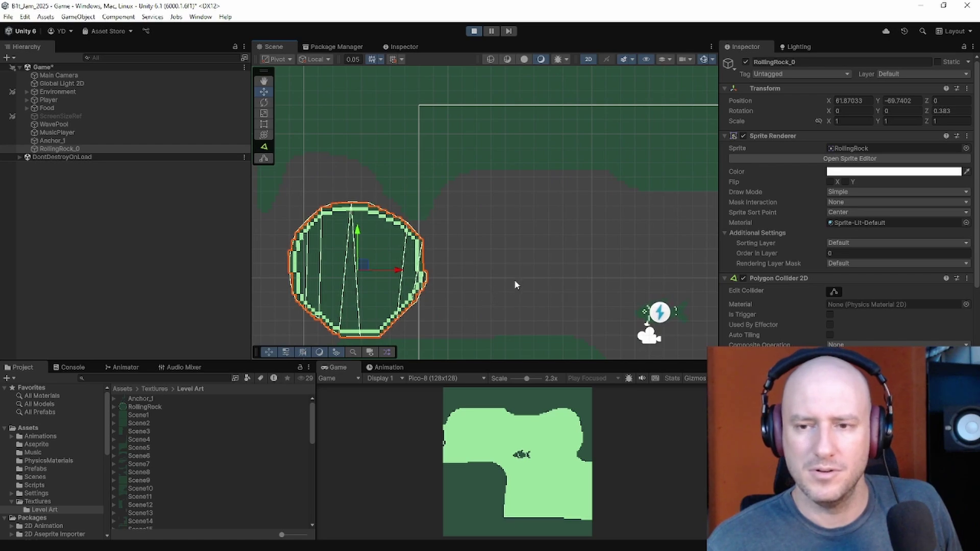
pyautogui.press('Left')
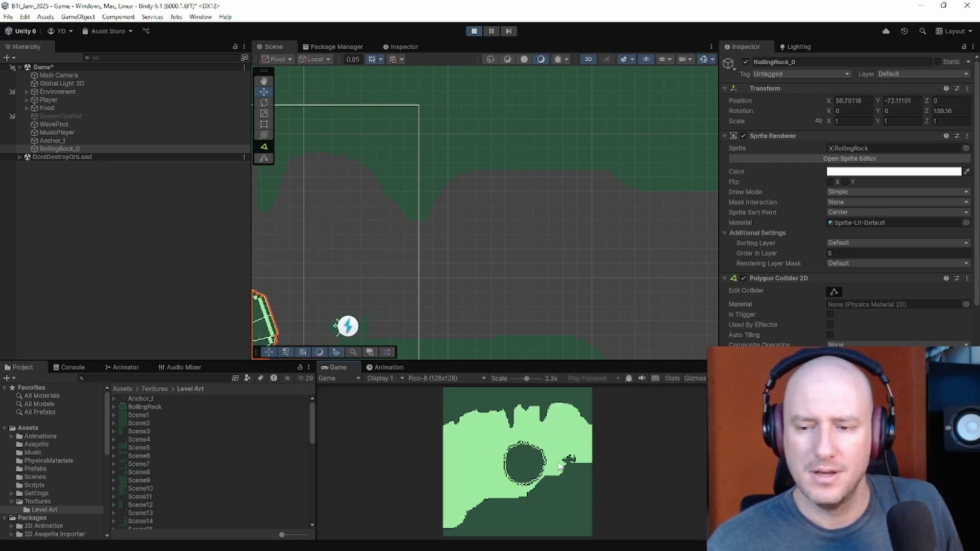
pyautogui.press('Left')
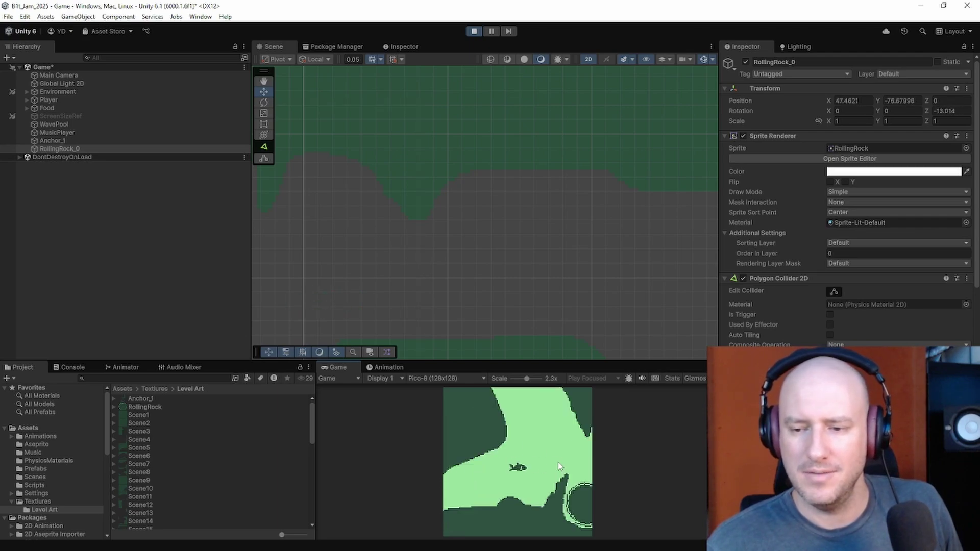
# Step: Swim the fish through the caves beyond the rolling rock to check the surrounding rooms, and stop the play test
pyautogui.press('Up')
pyautogui.press('Left')
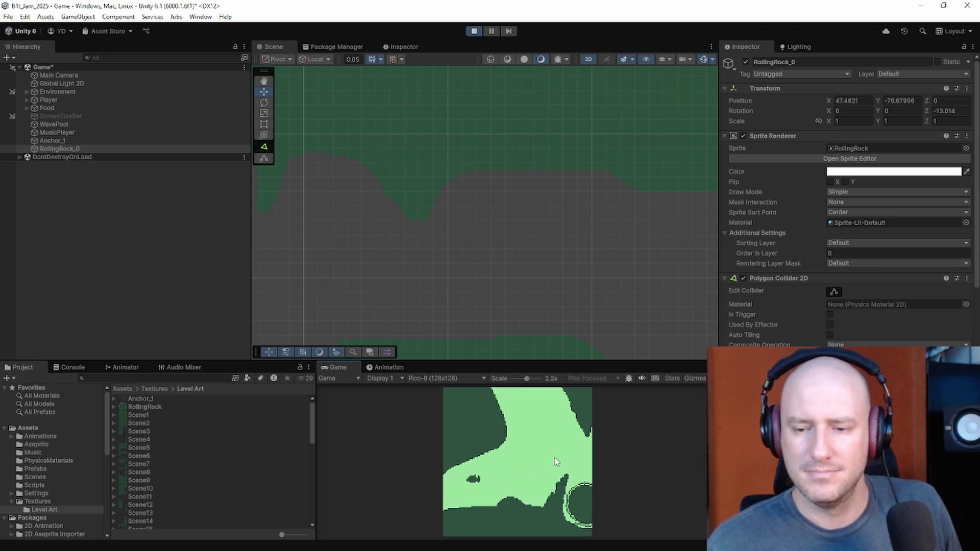
pyautogui.press('Left')
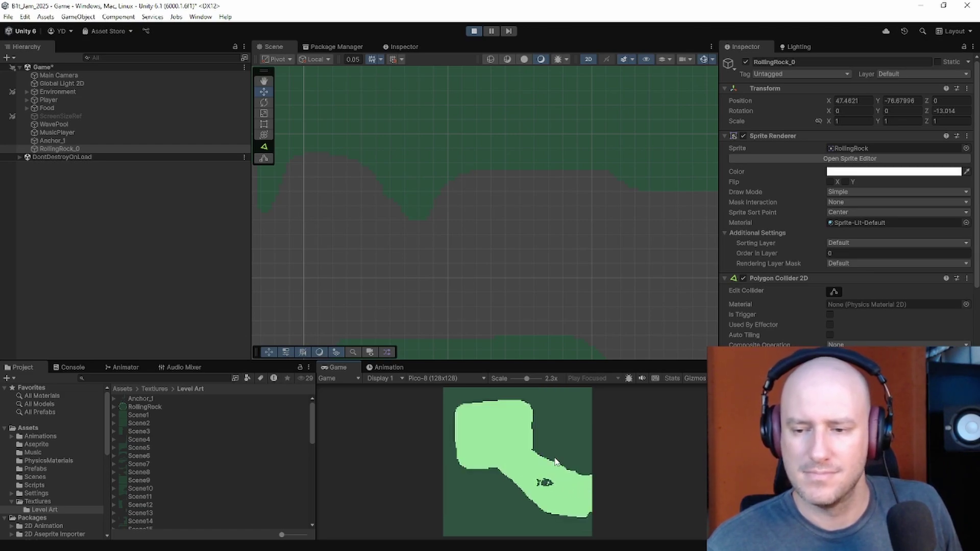
pyautogui.press('Right')
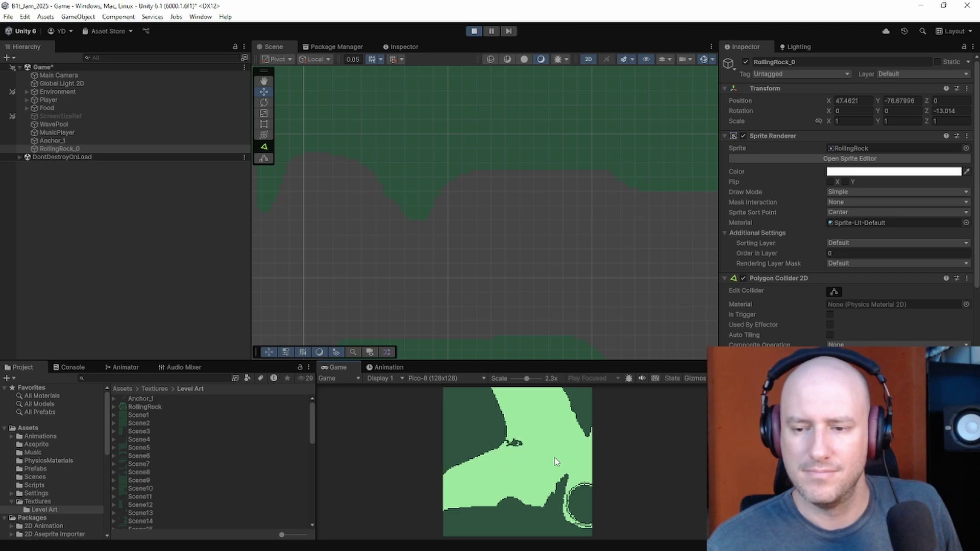
pyautogui.press('Up')
pyautogui.press('Left')
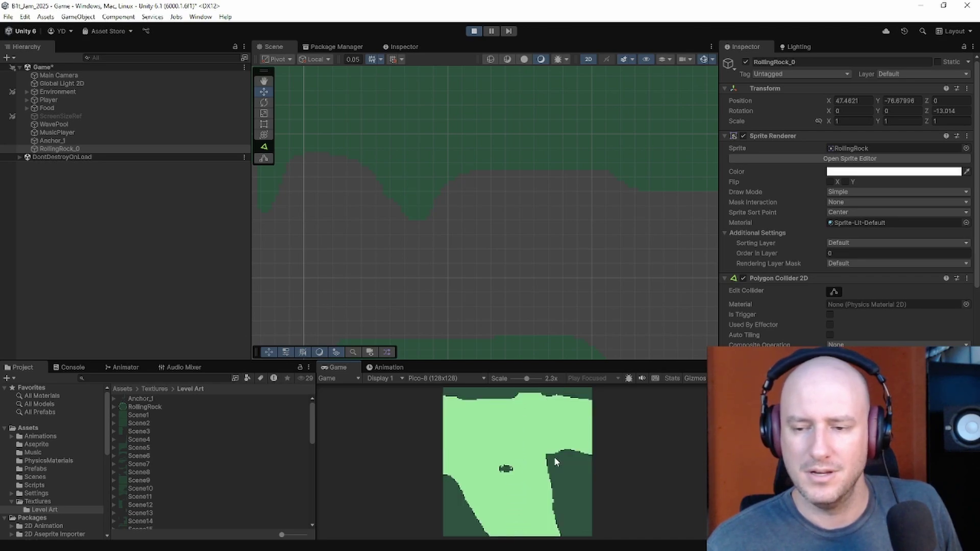
pyautogui.press('Right')
pyautogui.press('d')
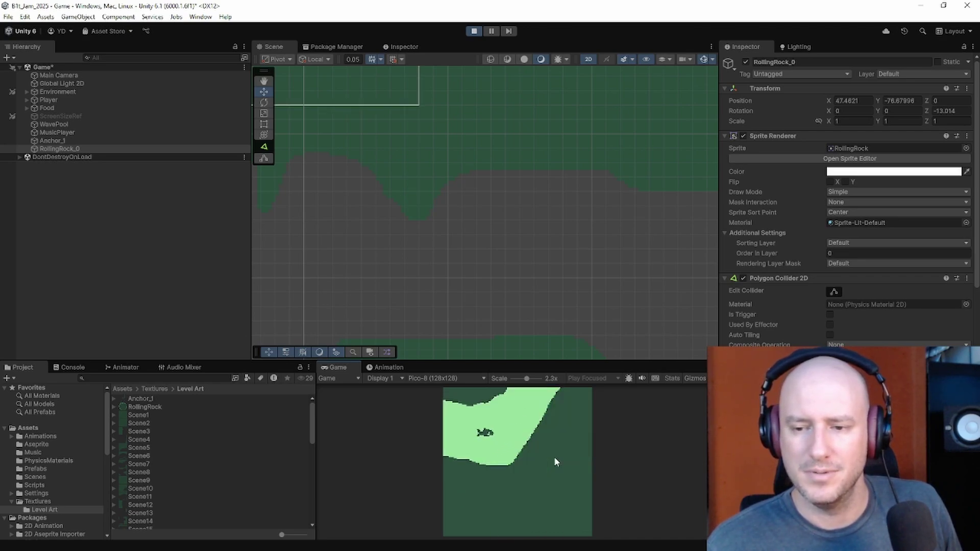
pyautogui.press('w')
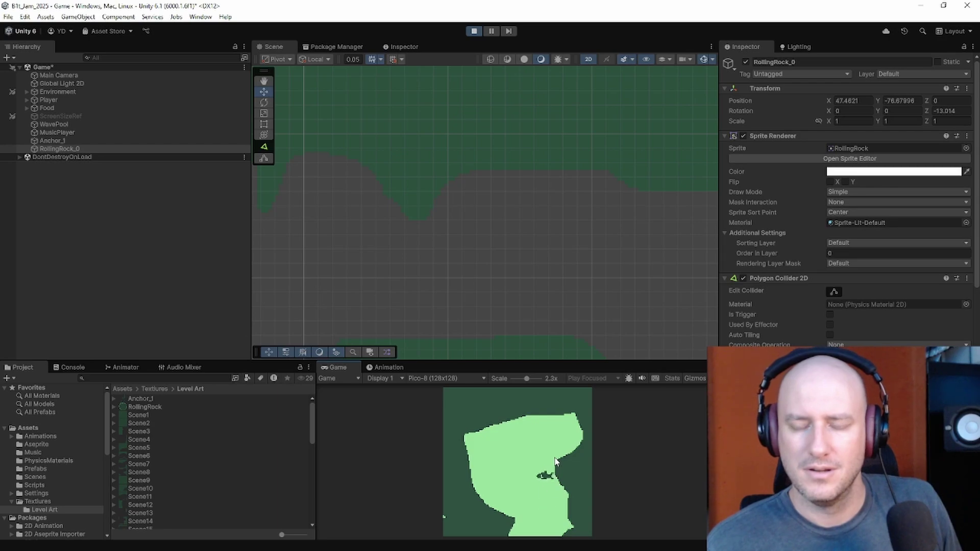
pyautogui.press('a')
pyautogui.press('s')
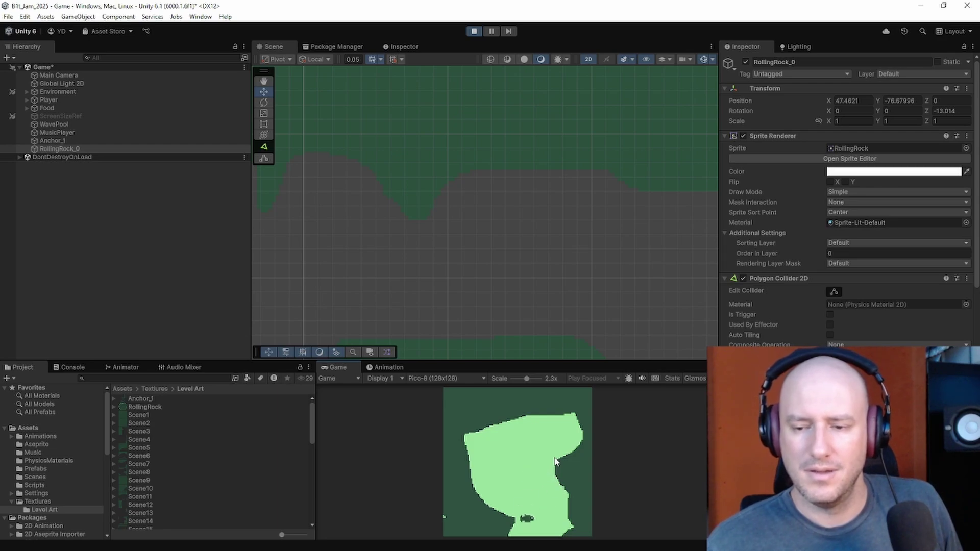
pyautogui.press('a')
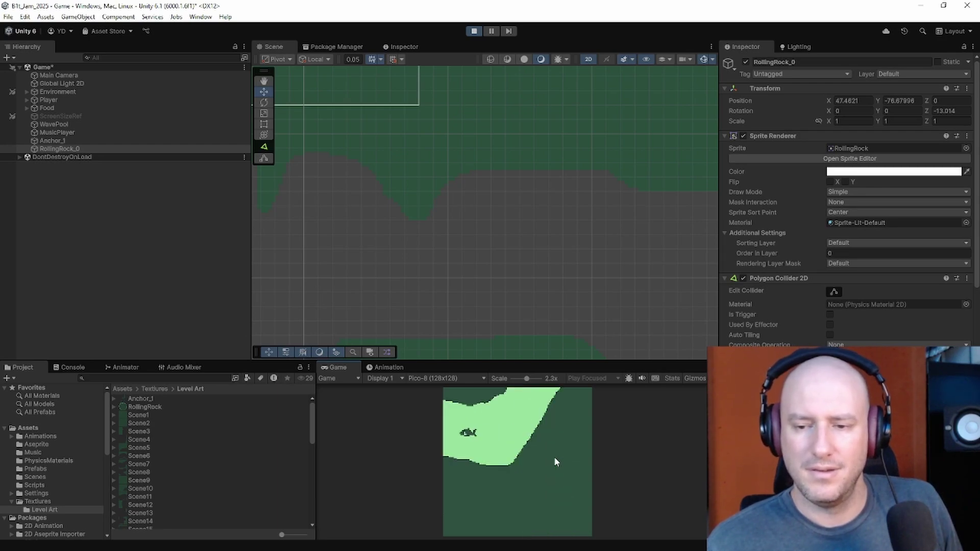
pyautogui.press('a')
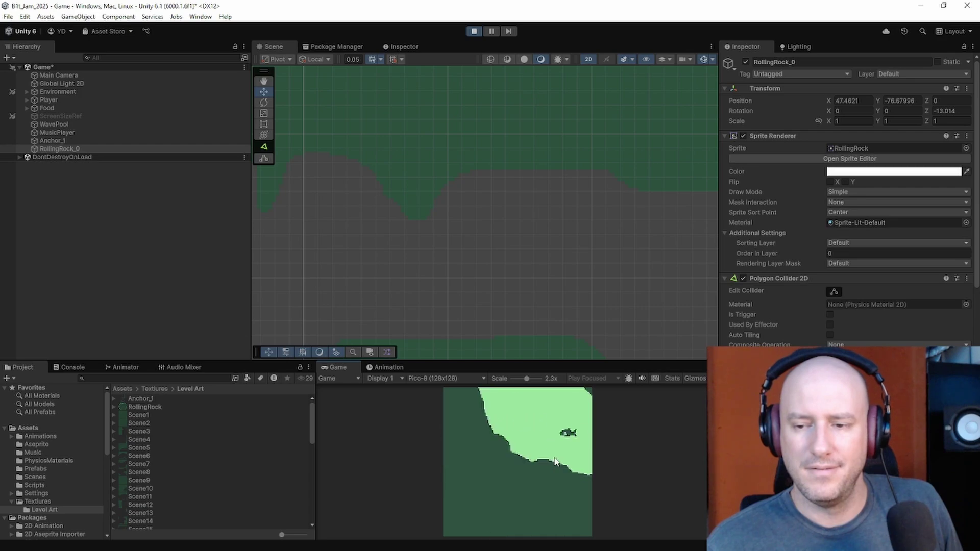
pyautogui.press('w')
pyautogui.press('w')
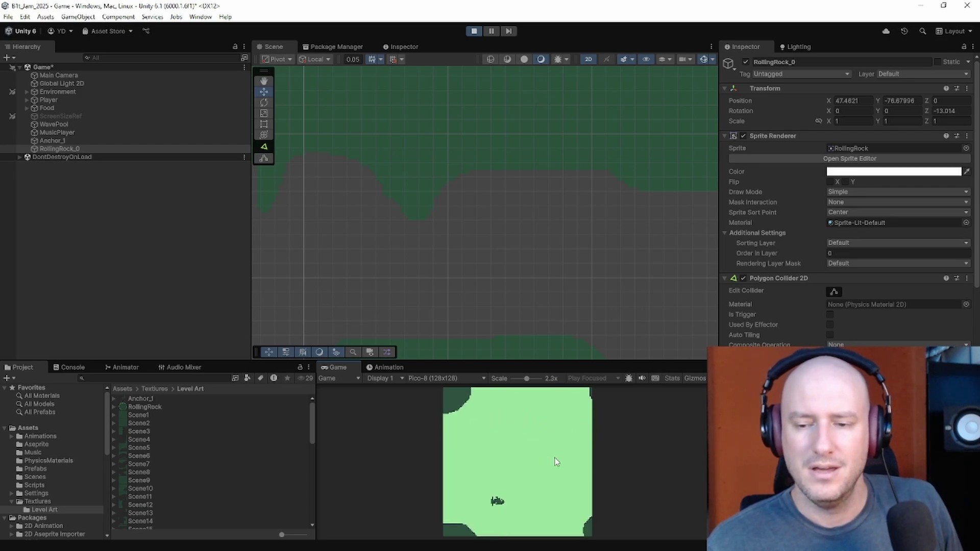
pyautogui.press('a')
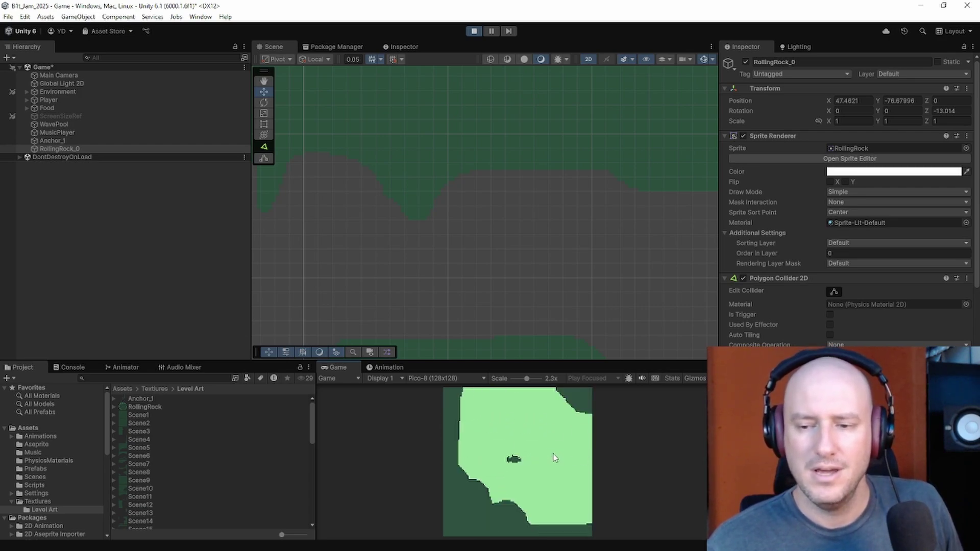
pyautogui.press('d')
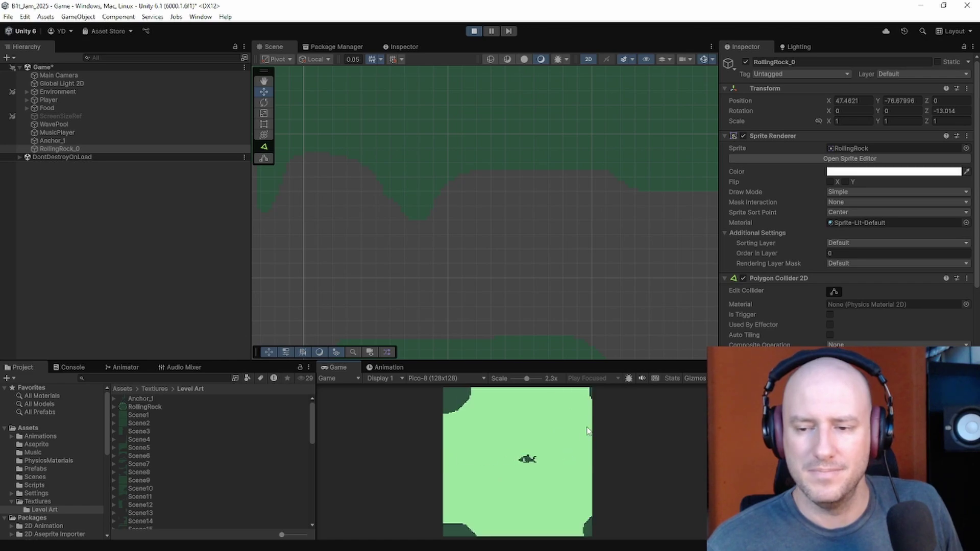
pyautogui.press('w')
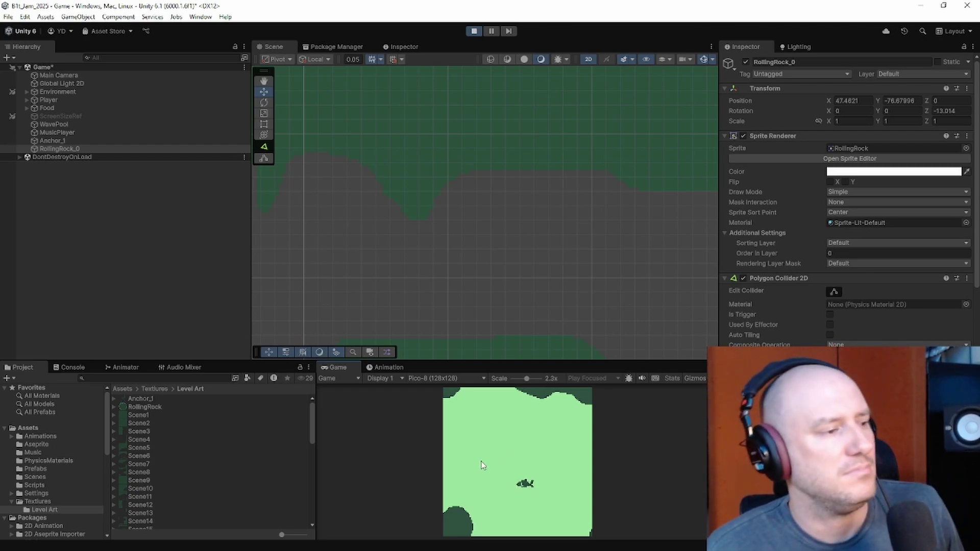
pyautogui.click(473, 32)
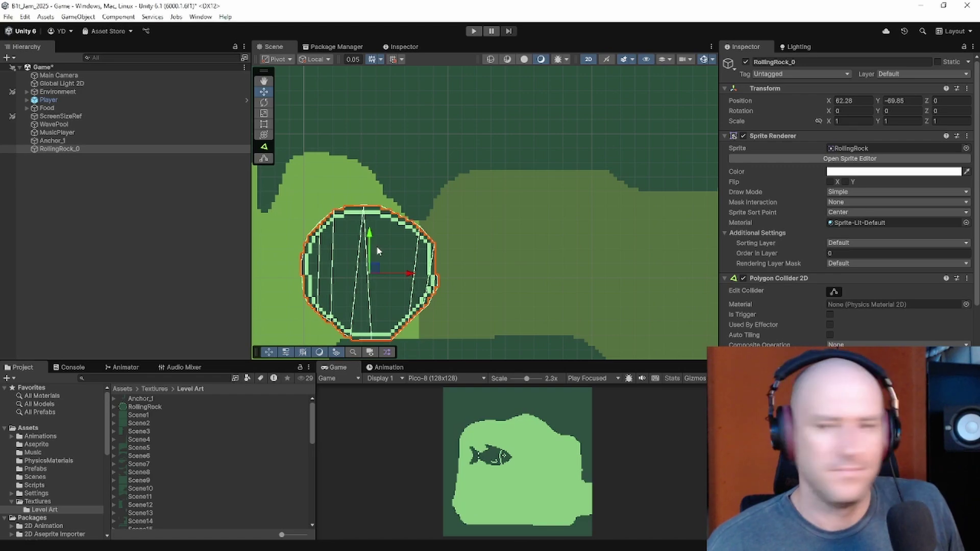
pyautogui.scroll(-8, 408, 260)
pyautogui.scroll(-5, 451, 214)
pyautogui.moveTo(451, 214); pyautogui.dragTo(537, 238, button='middle')
pyautogui.scroll(7, 476, 219)
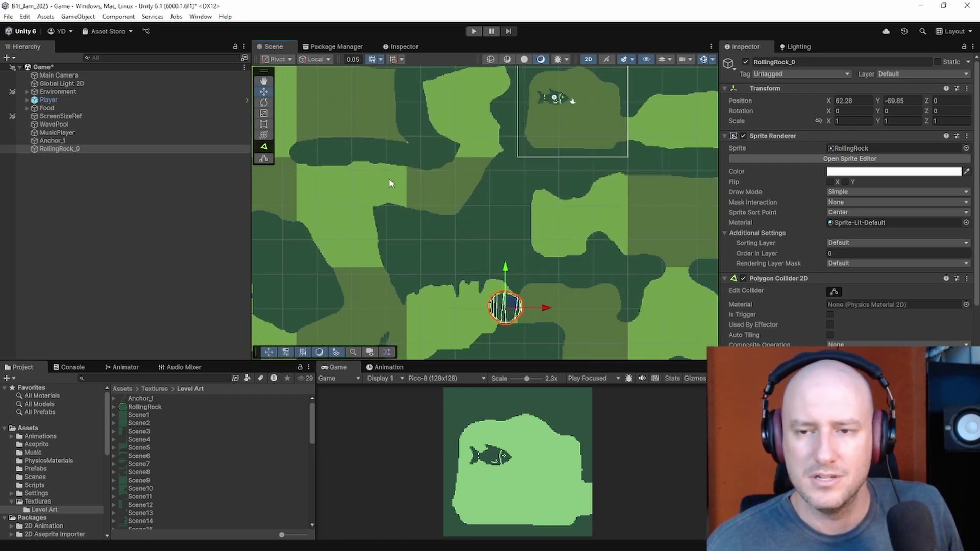